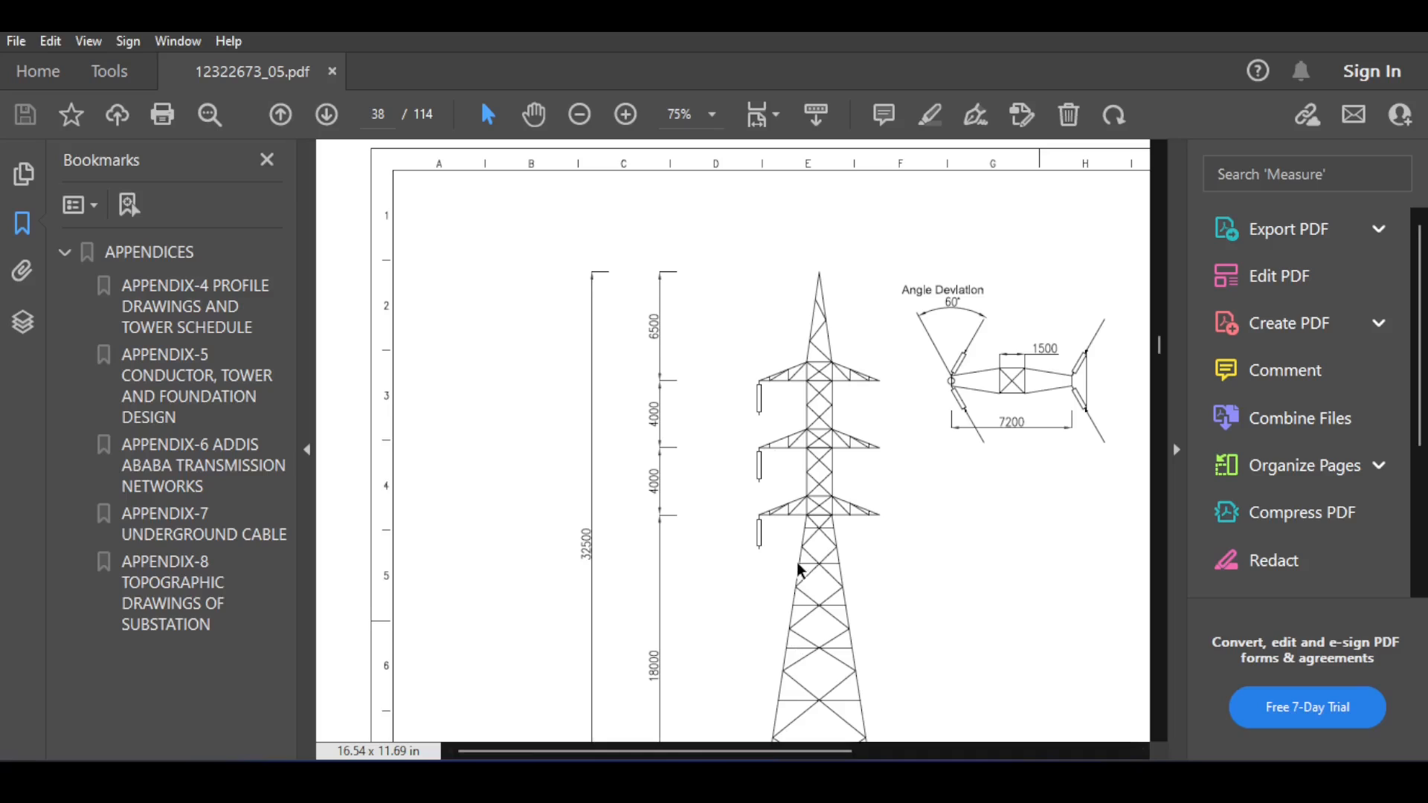
Step: Examine the transmission tower elevation and its height and width dimensions on page 38 of the PDF
scroll(797, 563, down, 1)
scroll(797, 513, right, 1)
scroll(985, 513, down, 1)
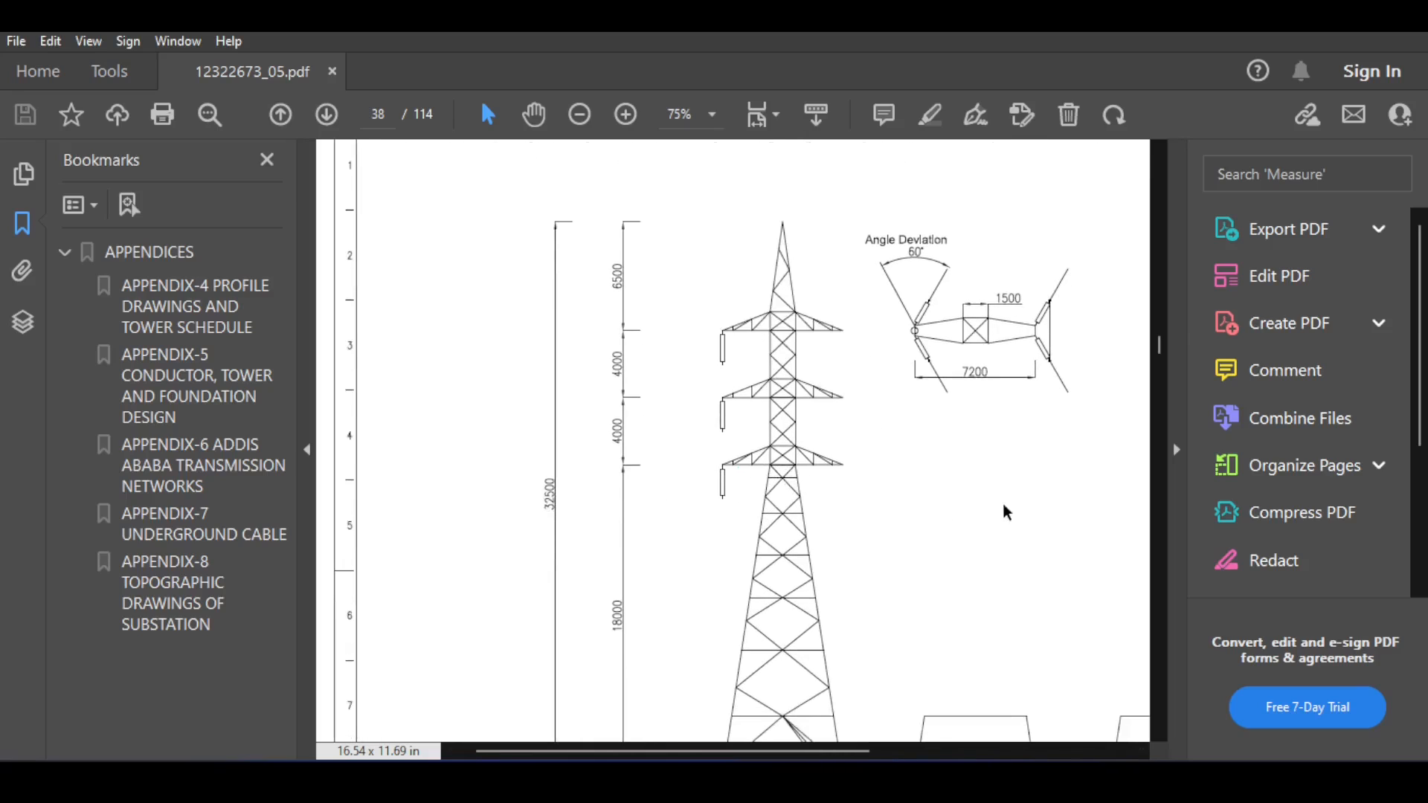
click(1180, 484)
scroll(937, 501, down, 1)
scroll(937, 501, down, 1)
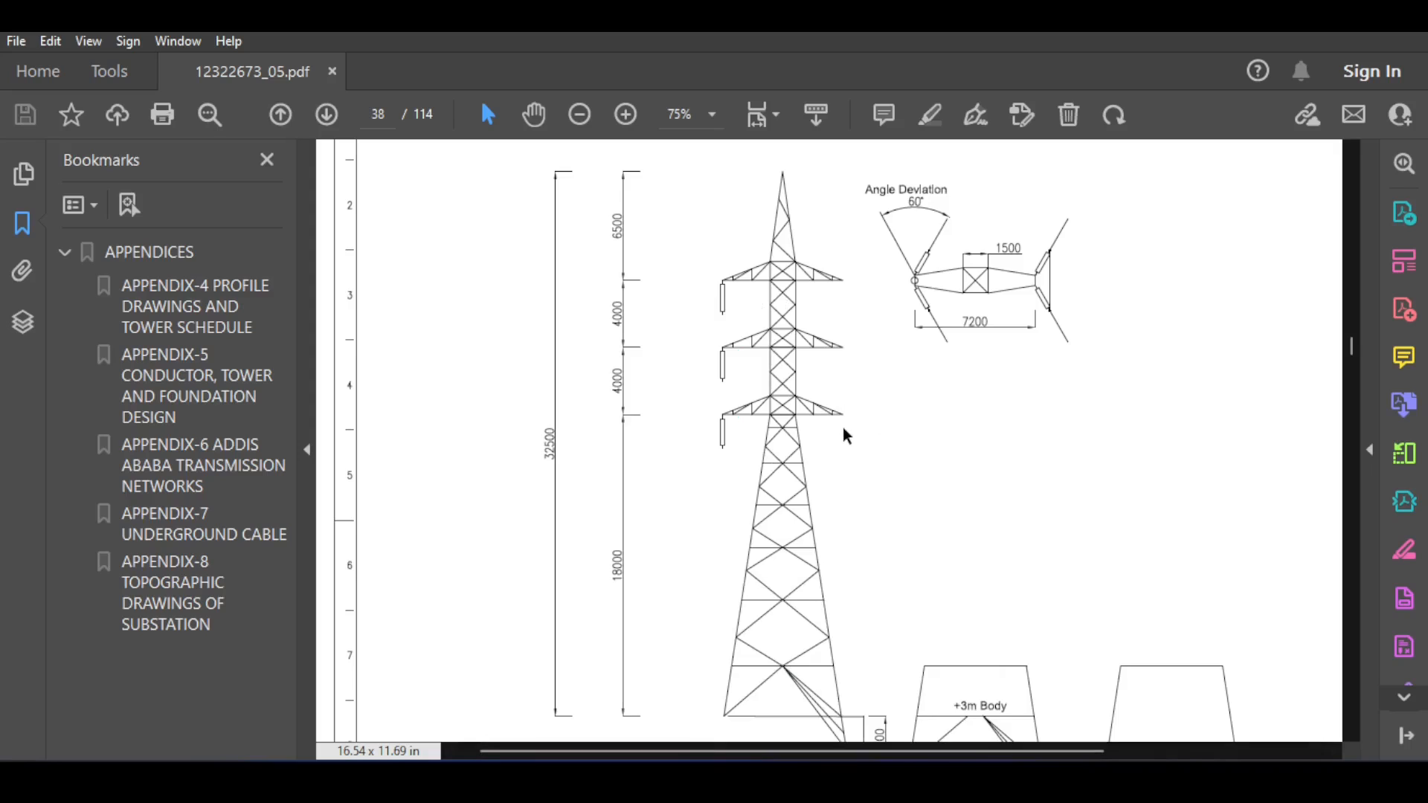
Step: Switch to Robot Structural Analysis, create a new 3D frame project and open the structural axis definition
click(876, 777)
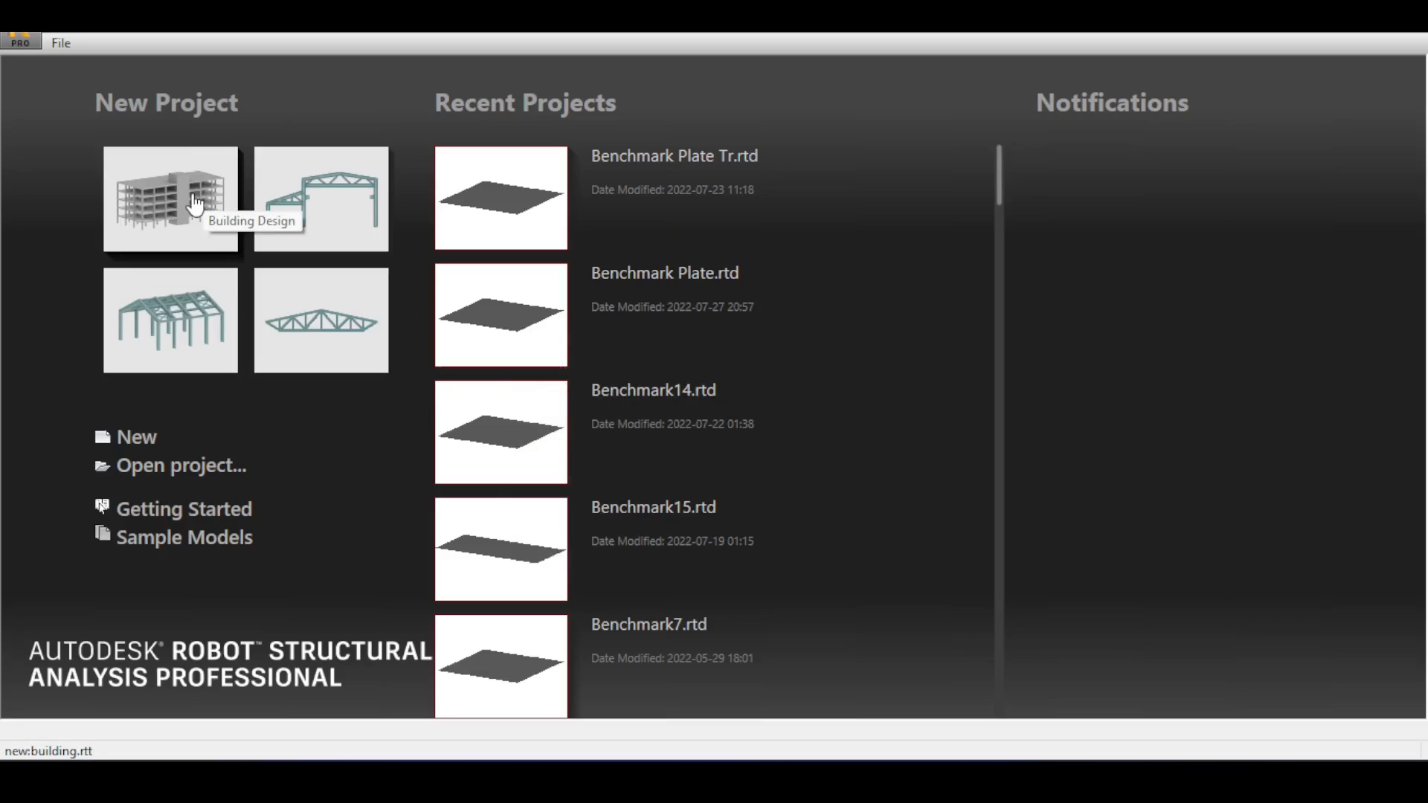
click(192, 316)
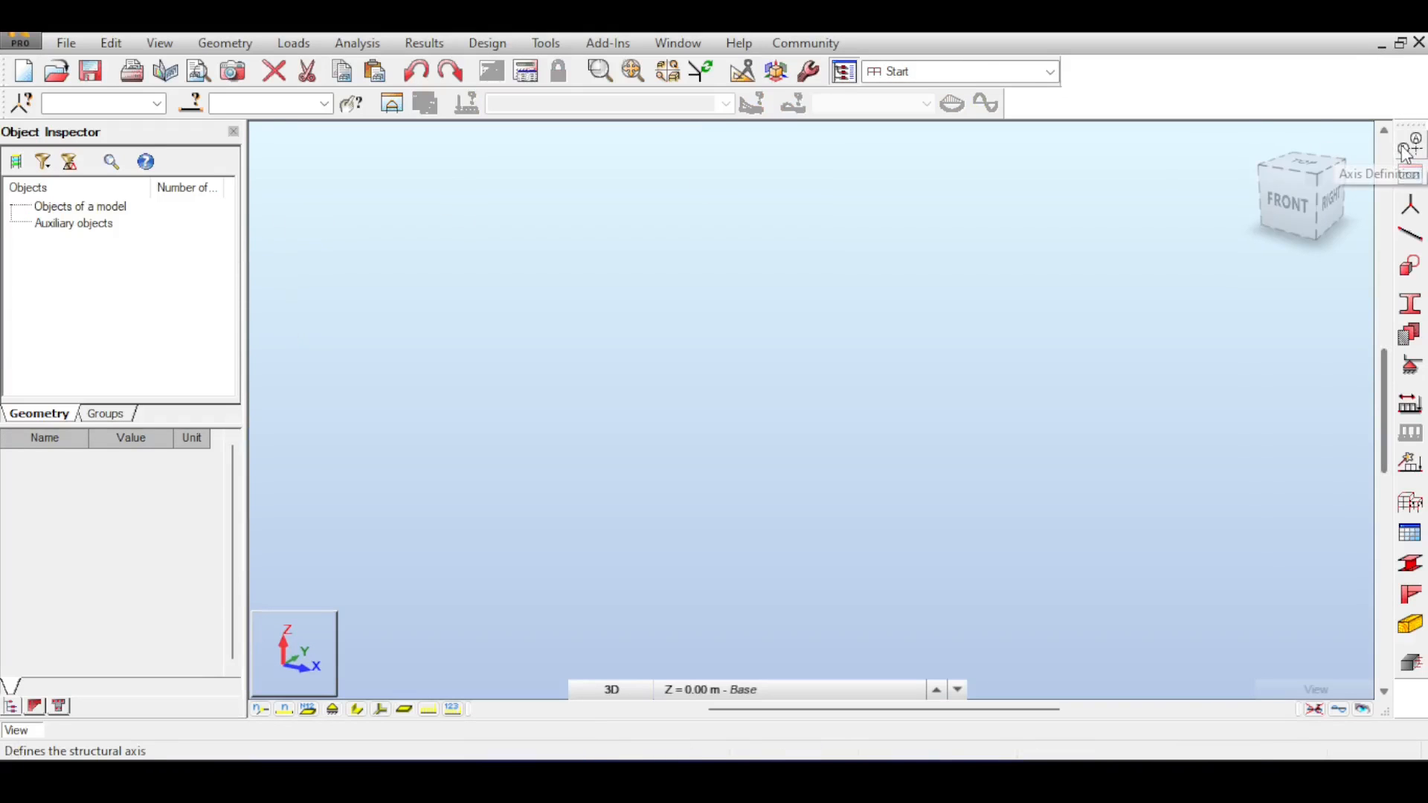
click(1409, 175)
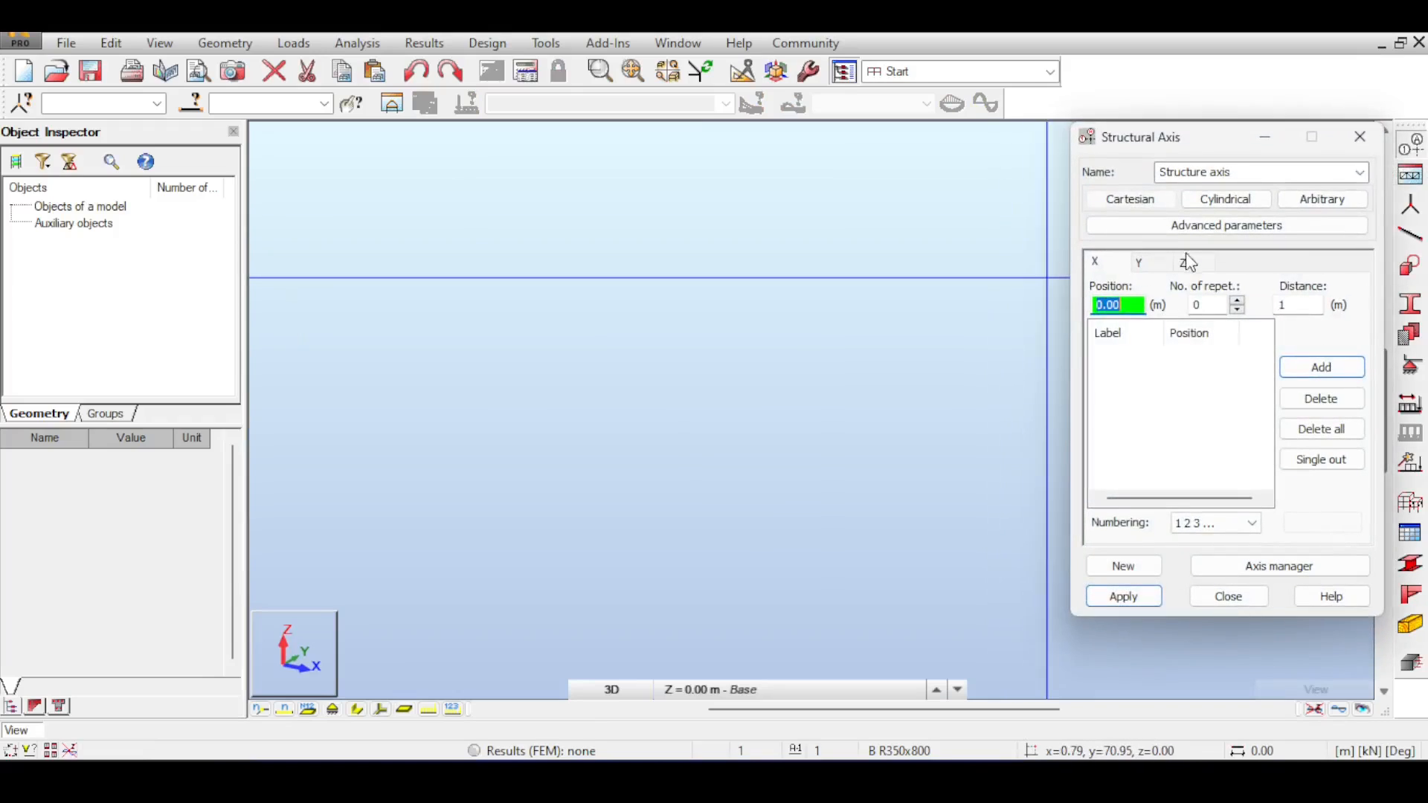
Step: Define the Z structural axes at 0, 18, 22, 26 and 32.5 m to match the tower drawing's levels
click(1183, 263)
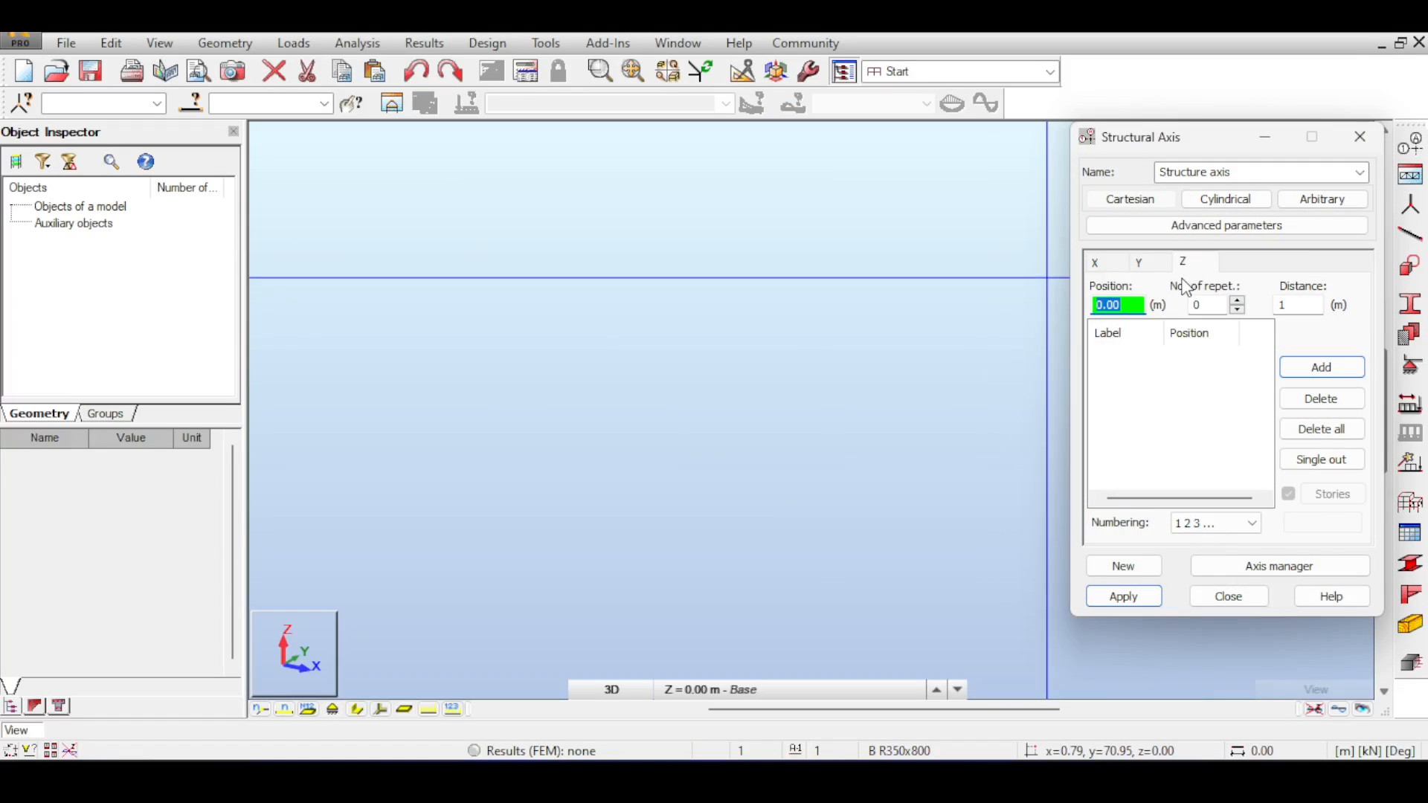
key(alt+Tab)
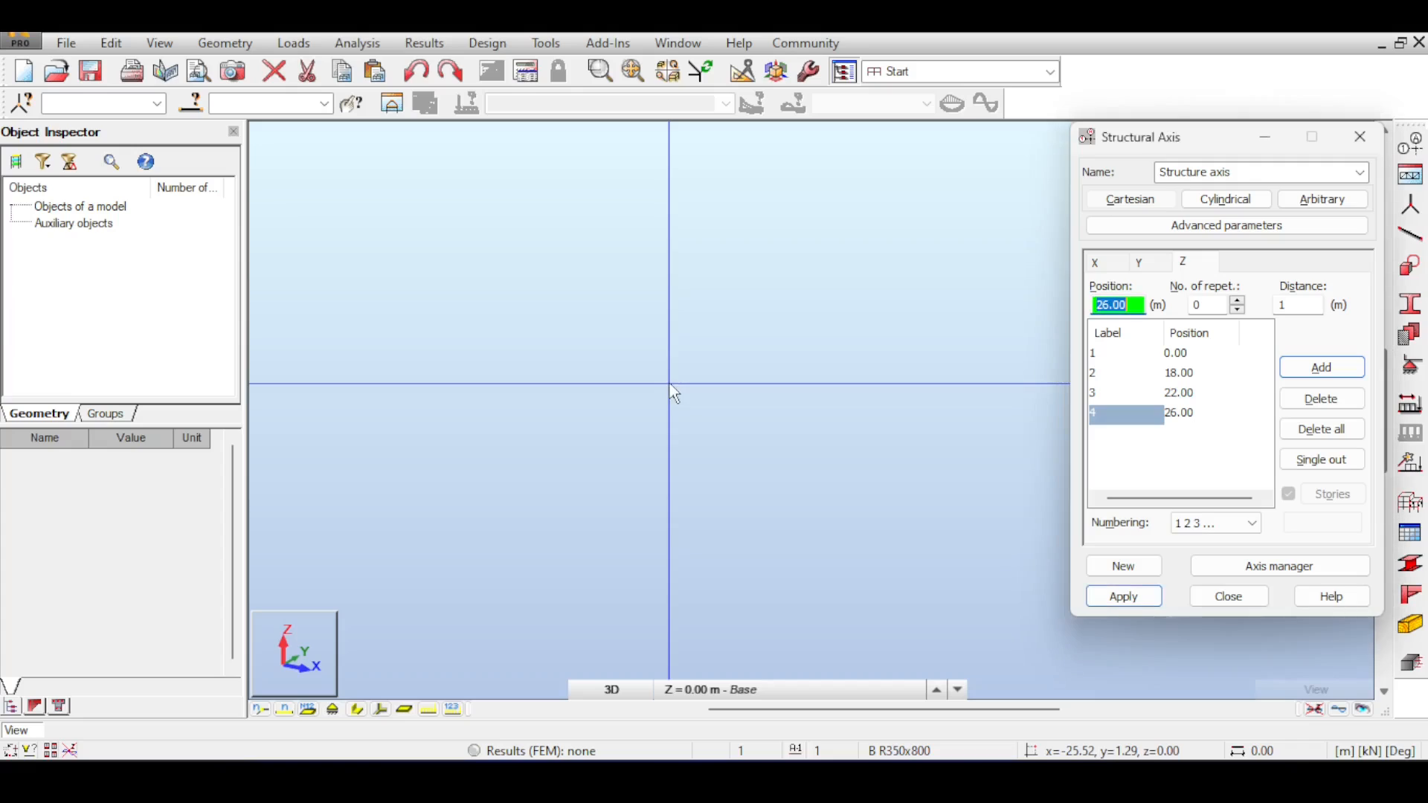
text(32.5)
key(Return)
Step: Add one X axis and one Y axis at position 0.00 and apply the structural axes
click(1095, 264)
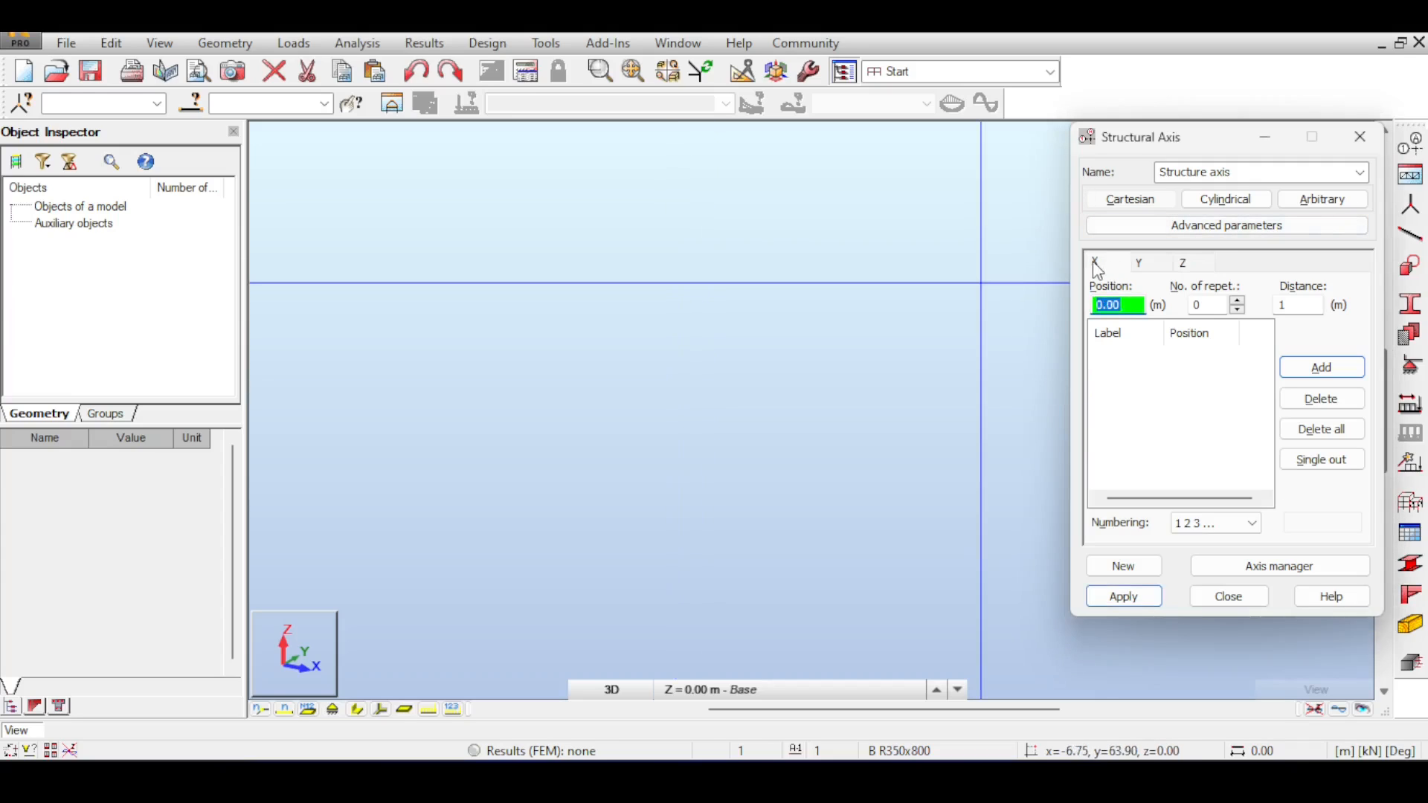
key(Return)
click(1140, 264)
key(Return)
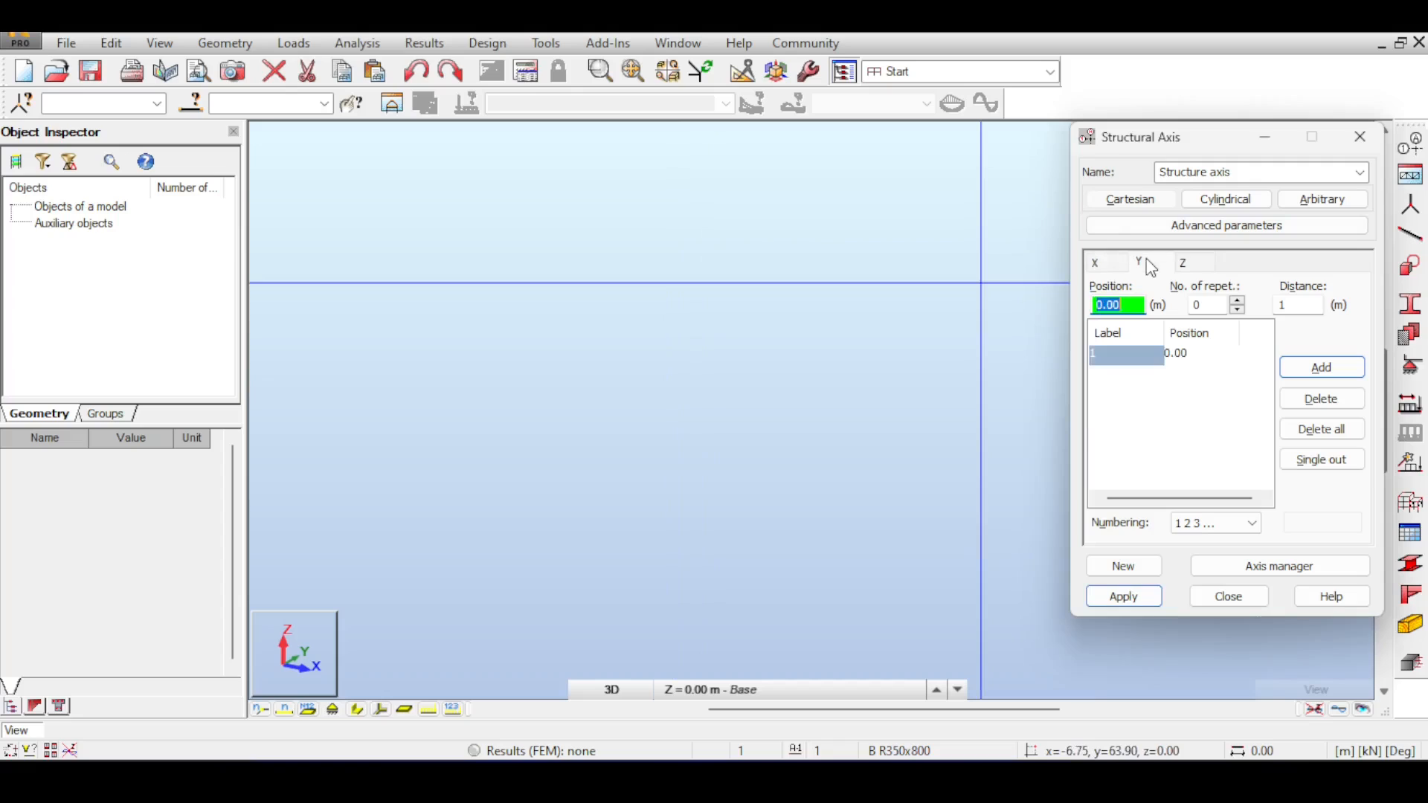
click(1125, 597)
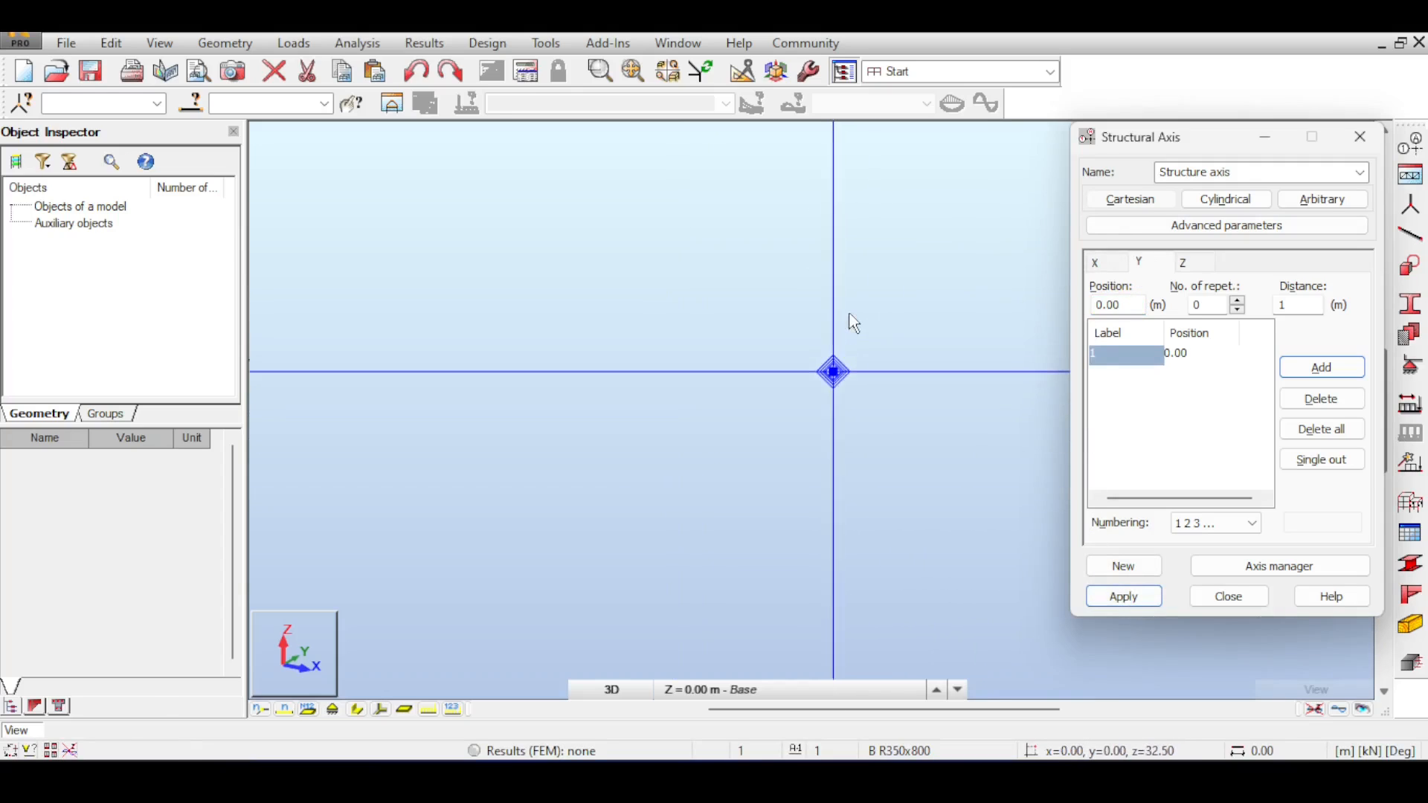
scroll(854, 324, down, 2)
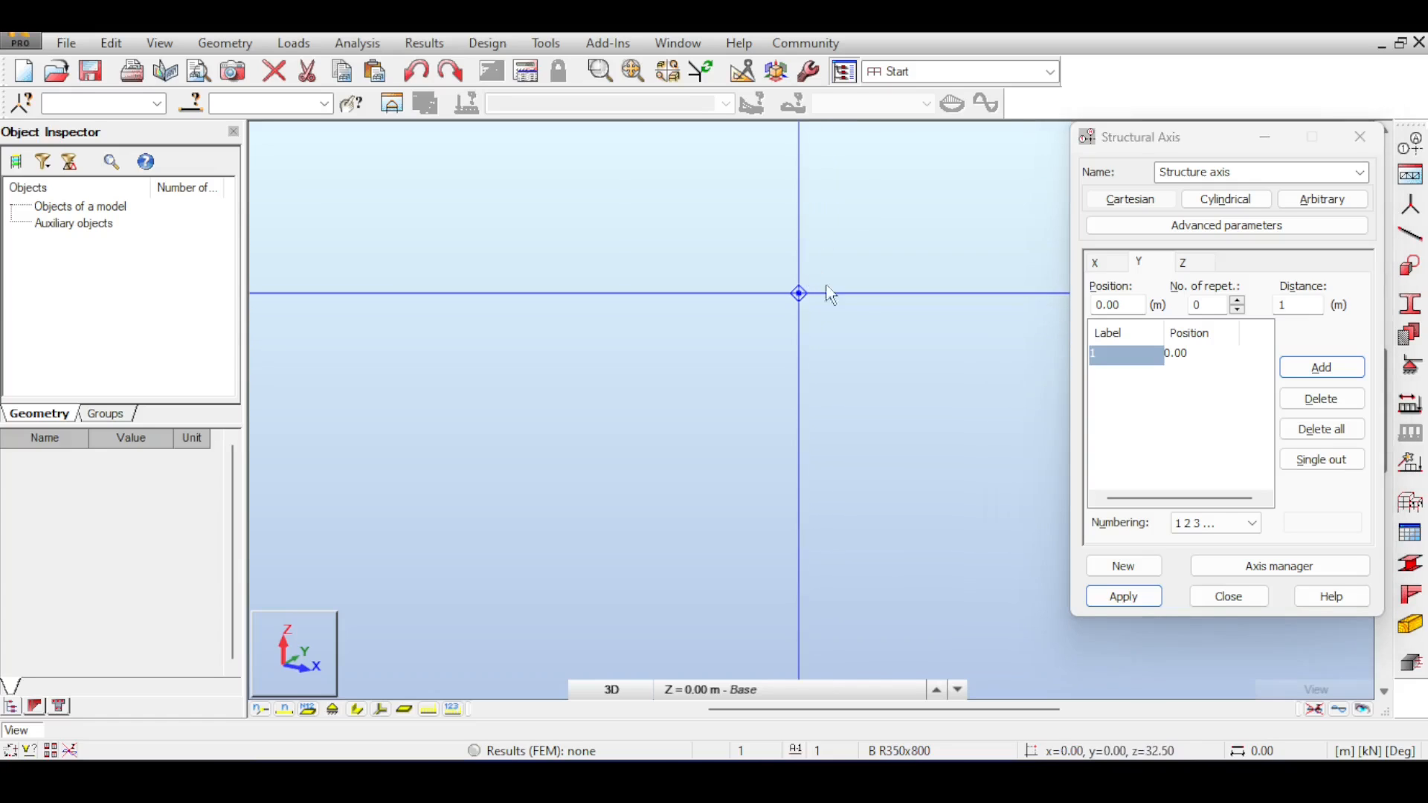
scroll(973, 344, down, 2)
scroll(955, 331, up, 1)
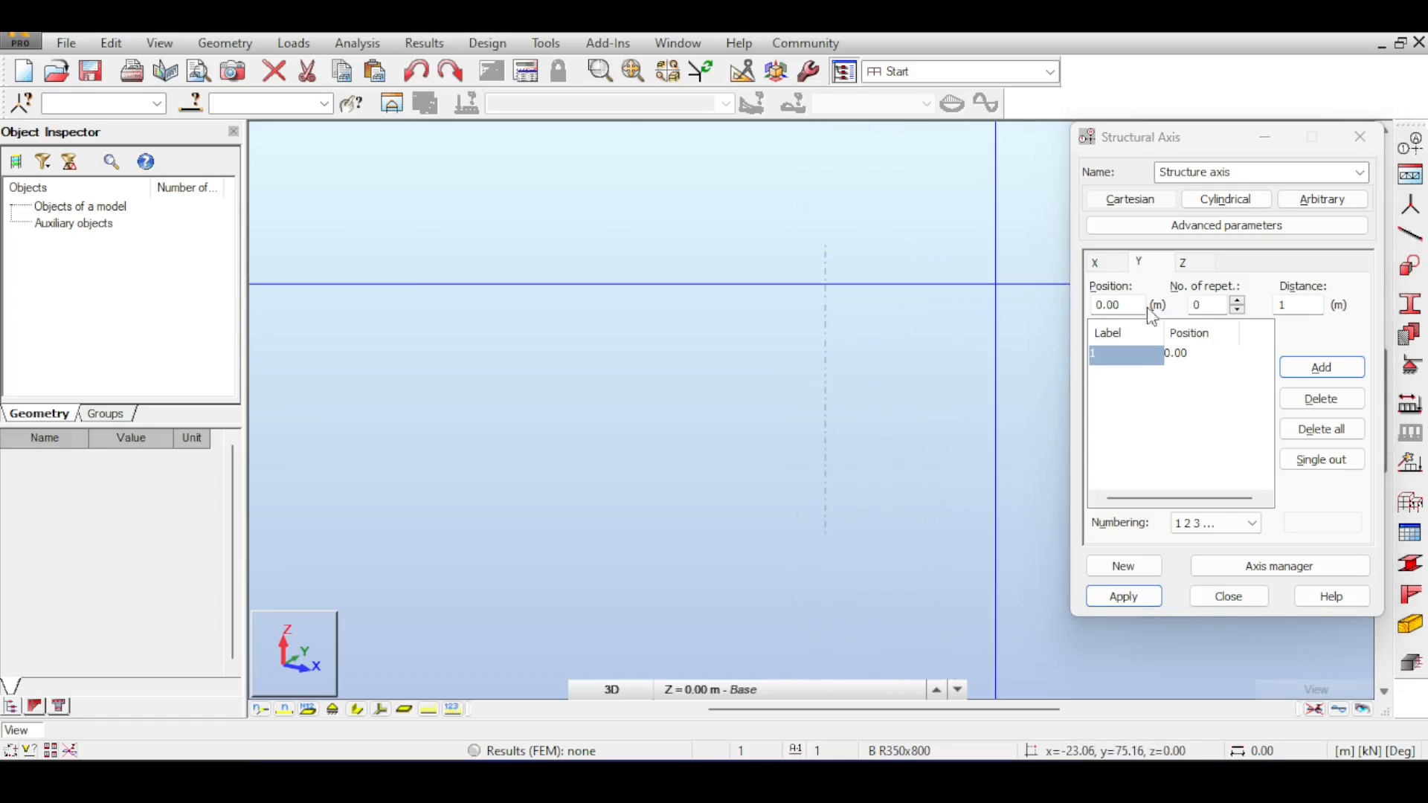
Step: Switch to the tower PDF and check the base width in the elevation drawing
click(1183, 263)
click(1096, 263)
key(alt+Tab)
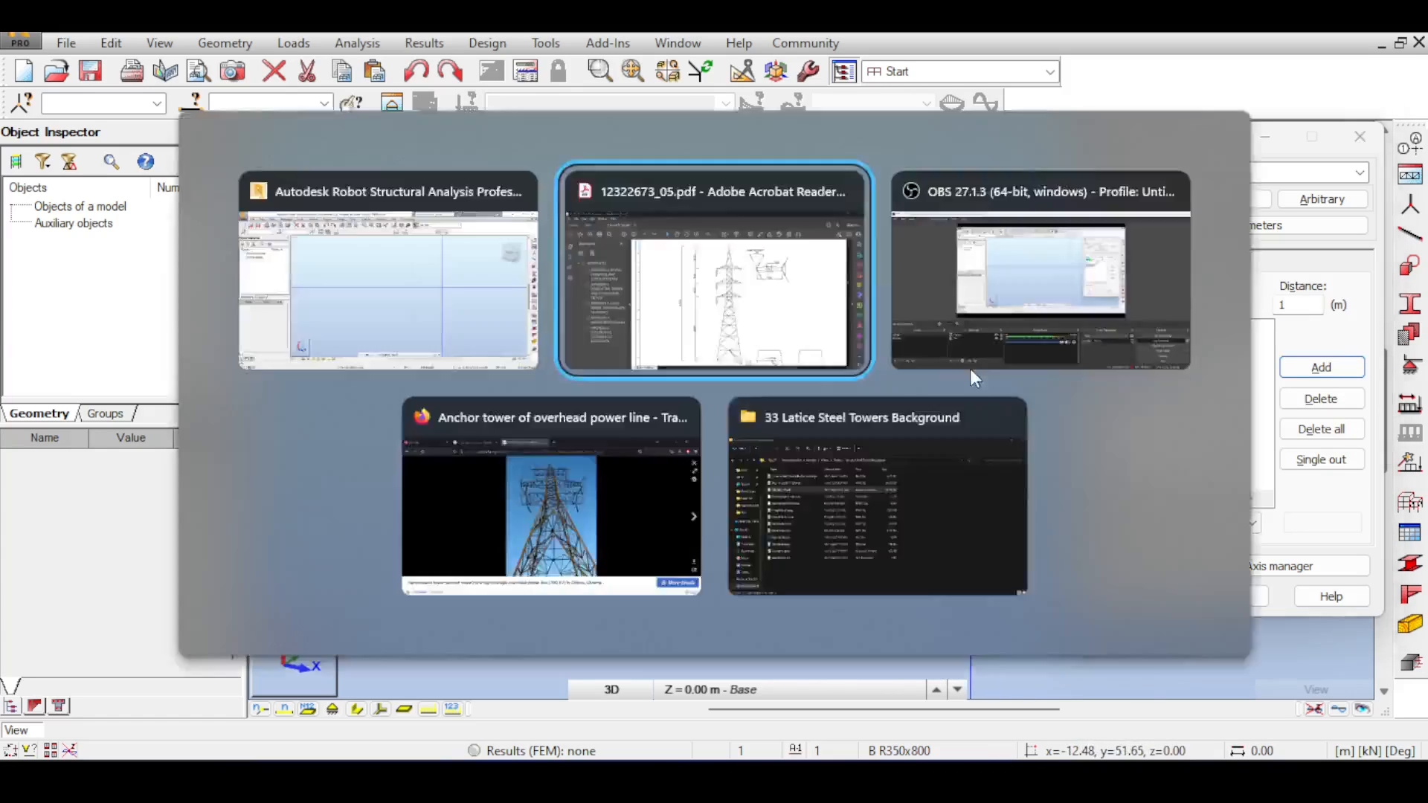
scroll(913, 425, up, 3)
scroll(898, 504, down, 3)
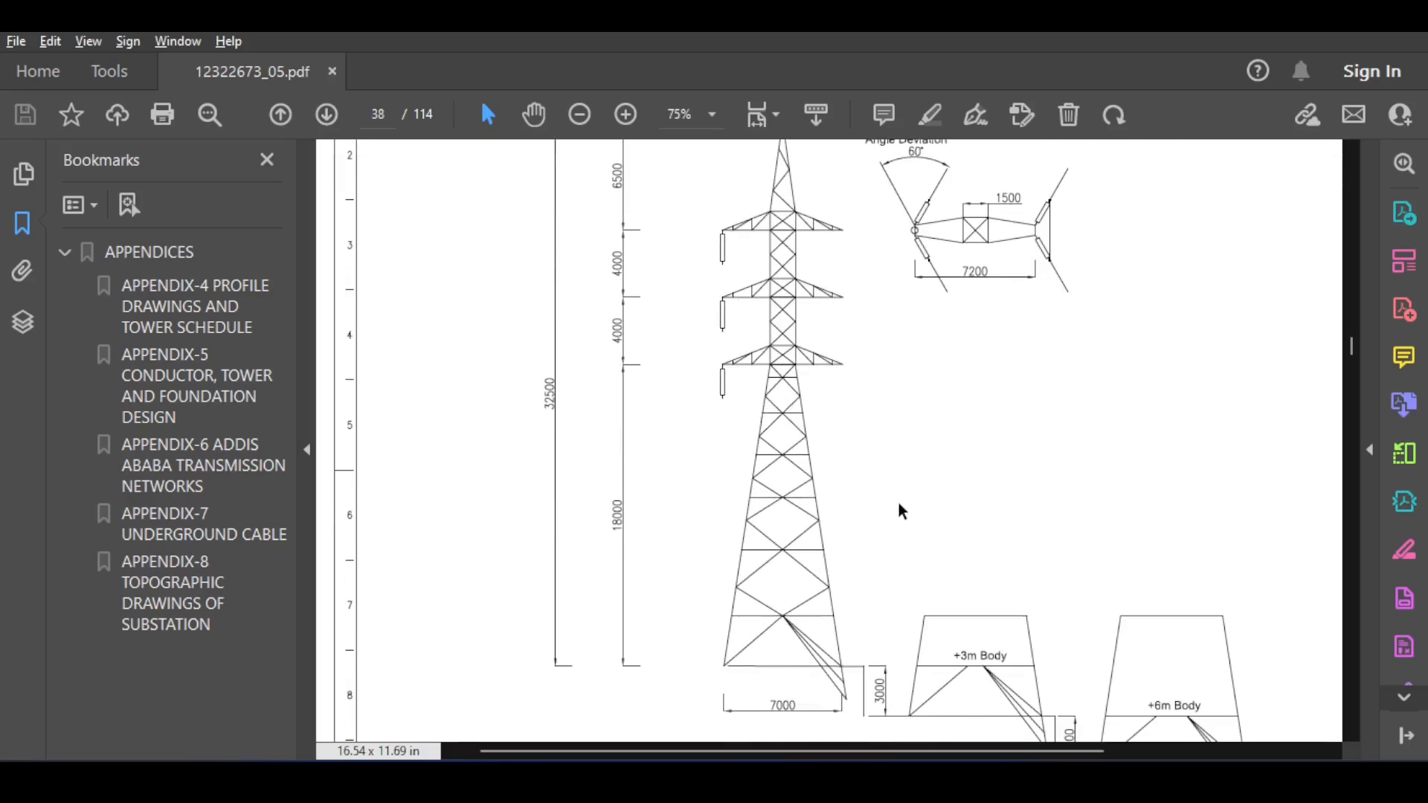
scroll(901, 494, down, 1)
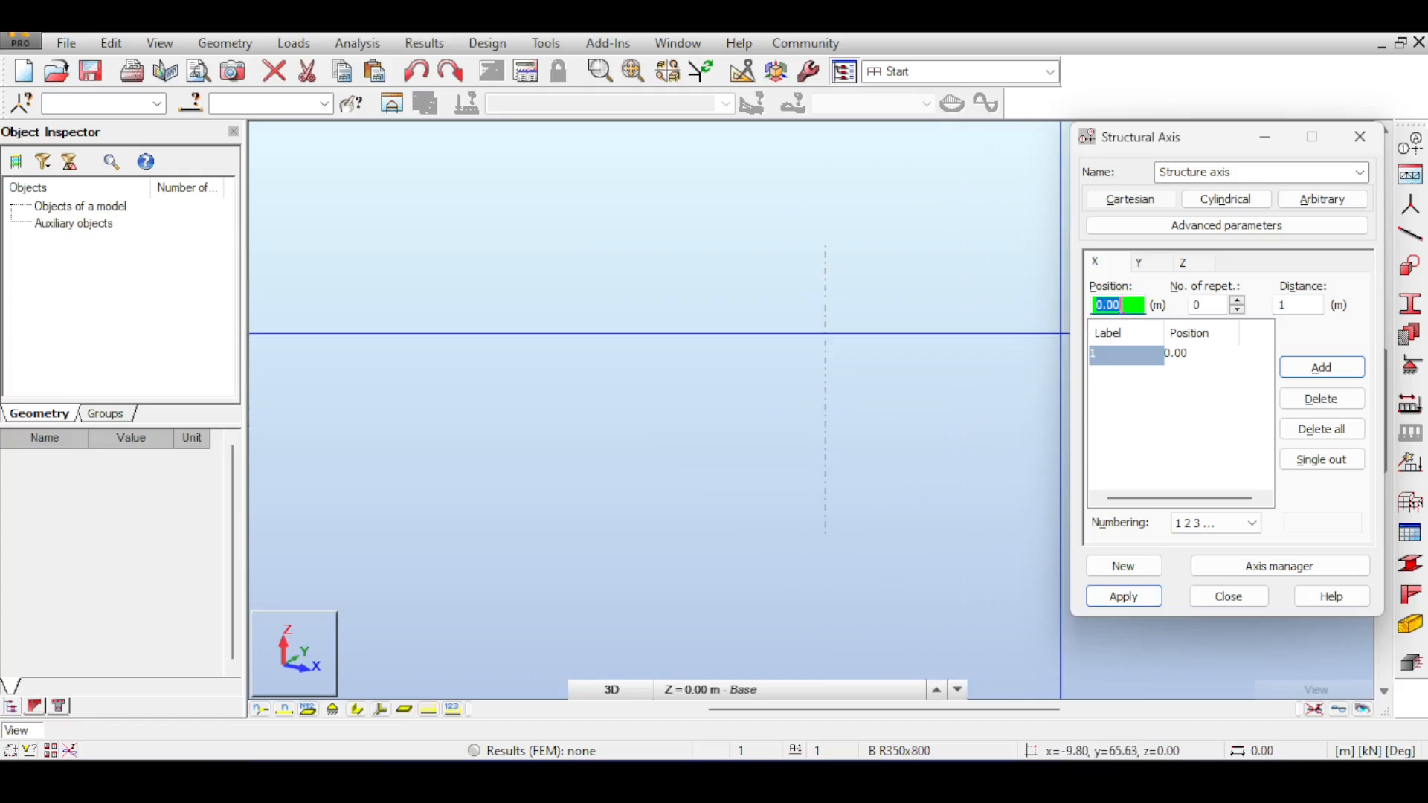
Step: Back in Robot, replace the X axis at 0 with X axes at -3.5 and 3.5 m and apply the grid
text(-3.5)
key(Return)
text(3.5)
key(Return)
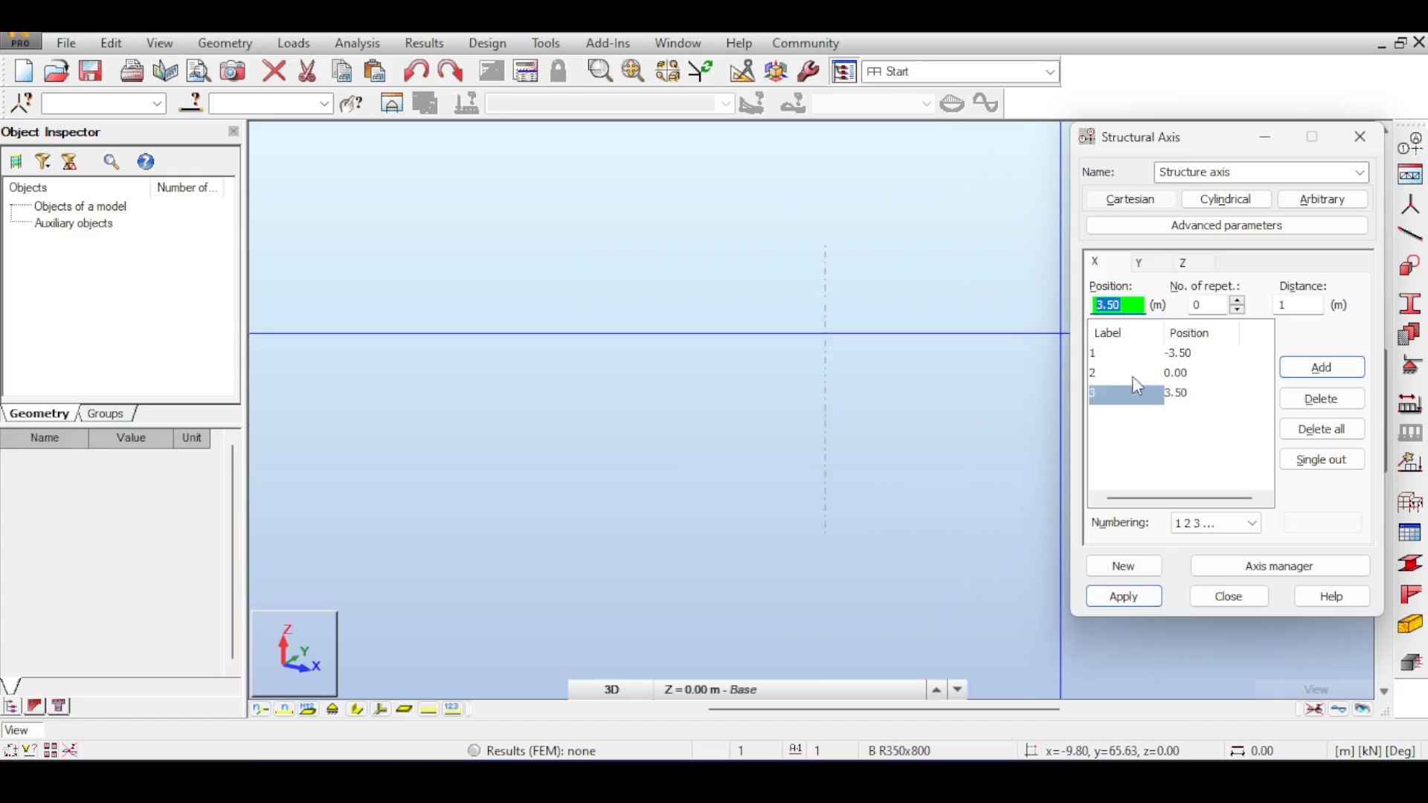
click(1104, 374)
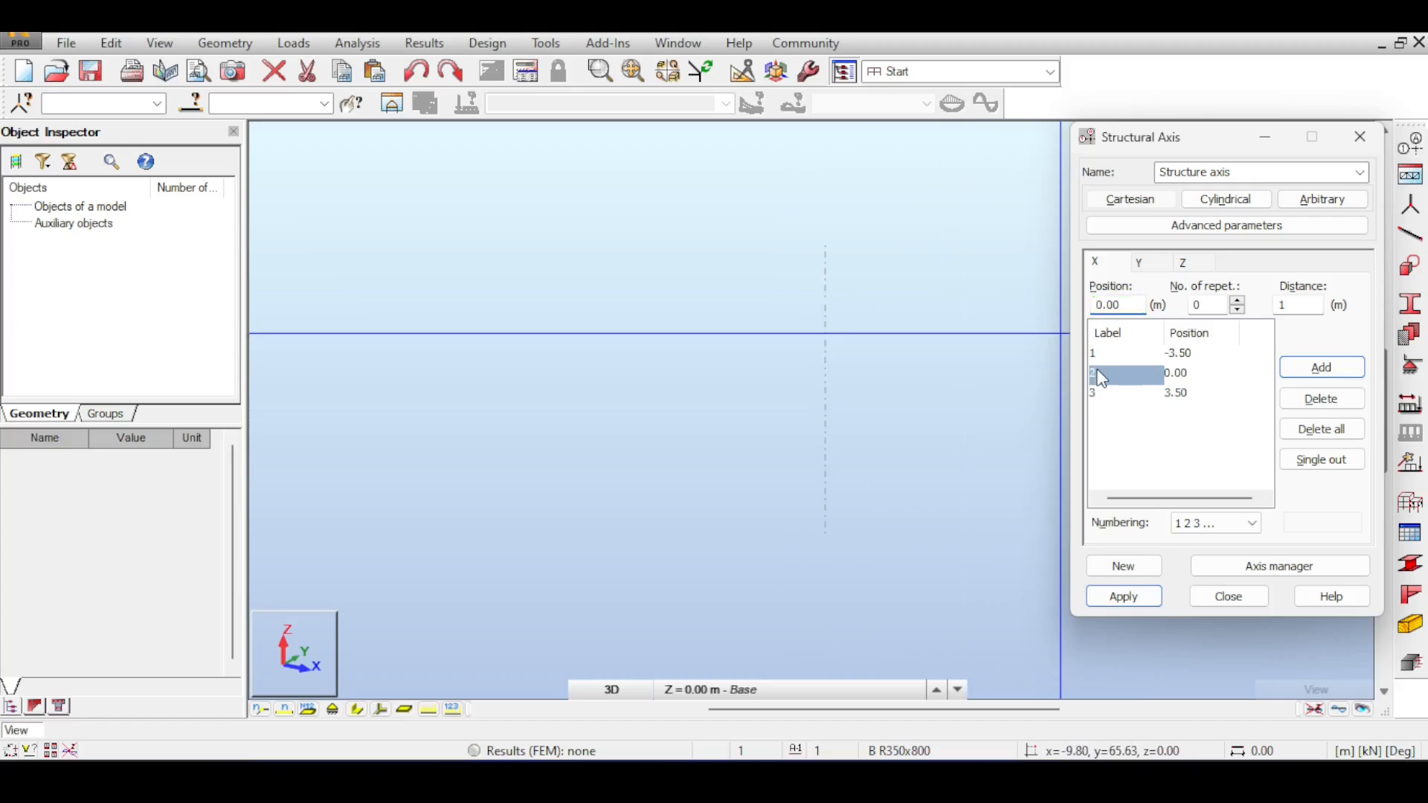
click(1317, 401)
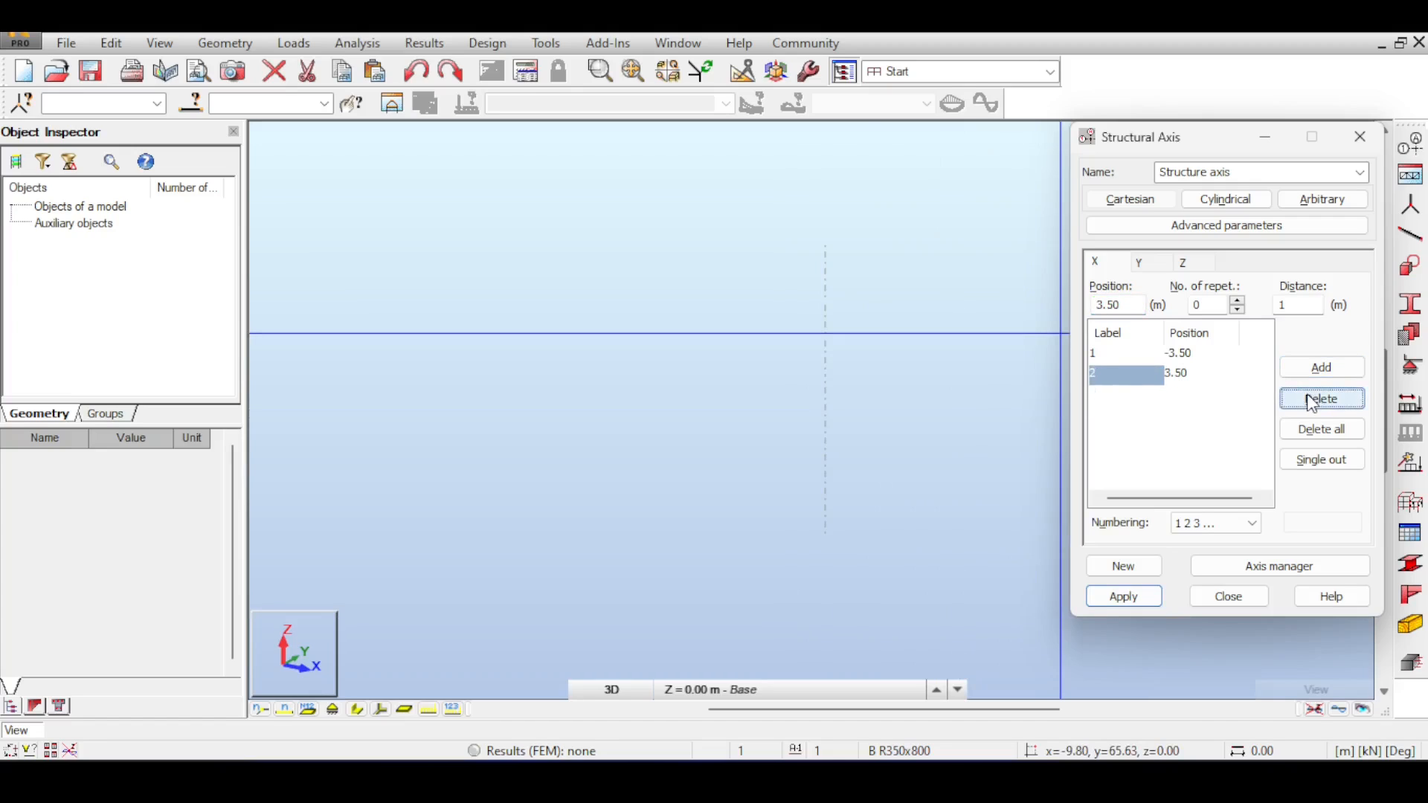
click(1122, 595)
middle_drag(897, 475, 846, 468)
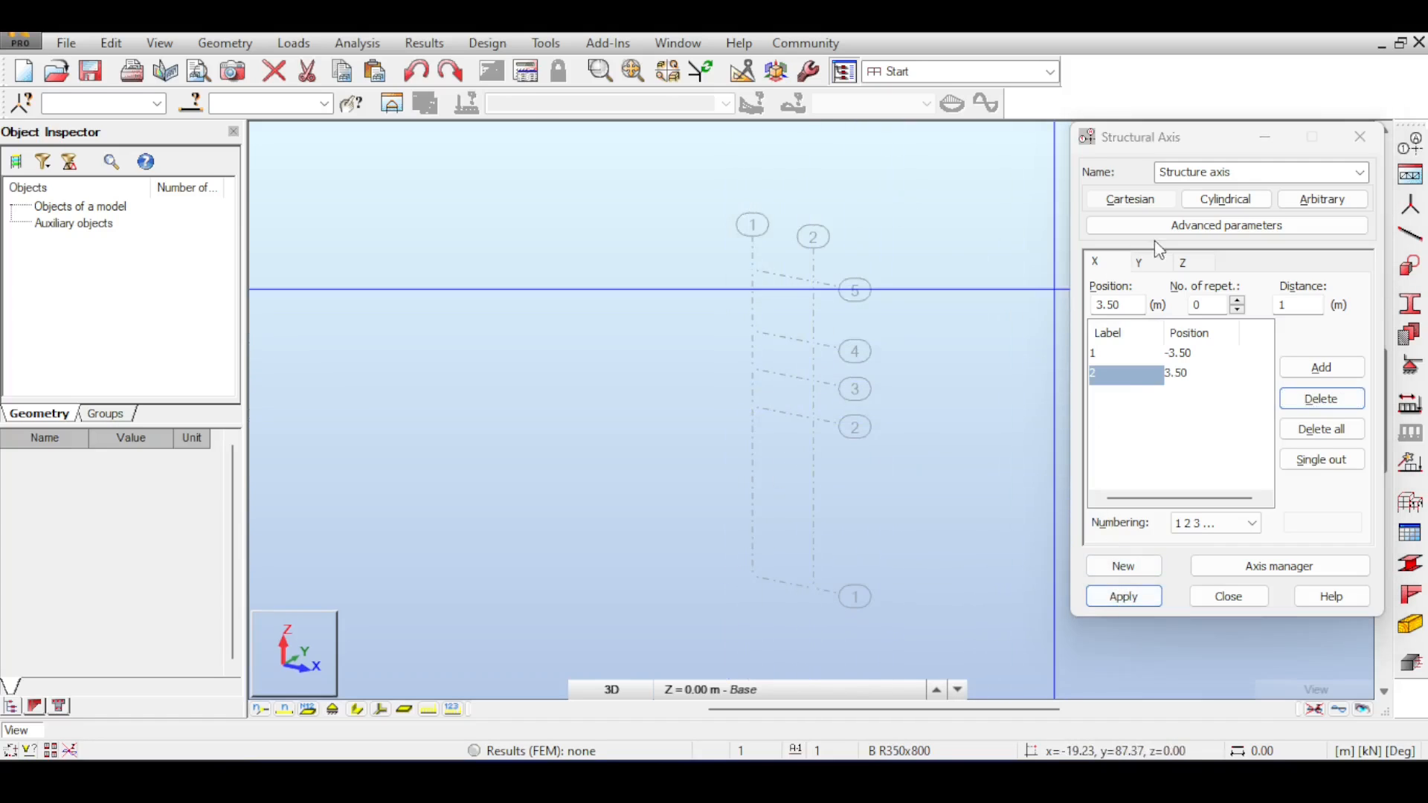
Step: Replace the Y axis at 0 with Y axes at -3.50 and 3.50 m and apply the grid
click(1151, 265)
click(1276, 394)
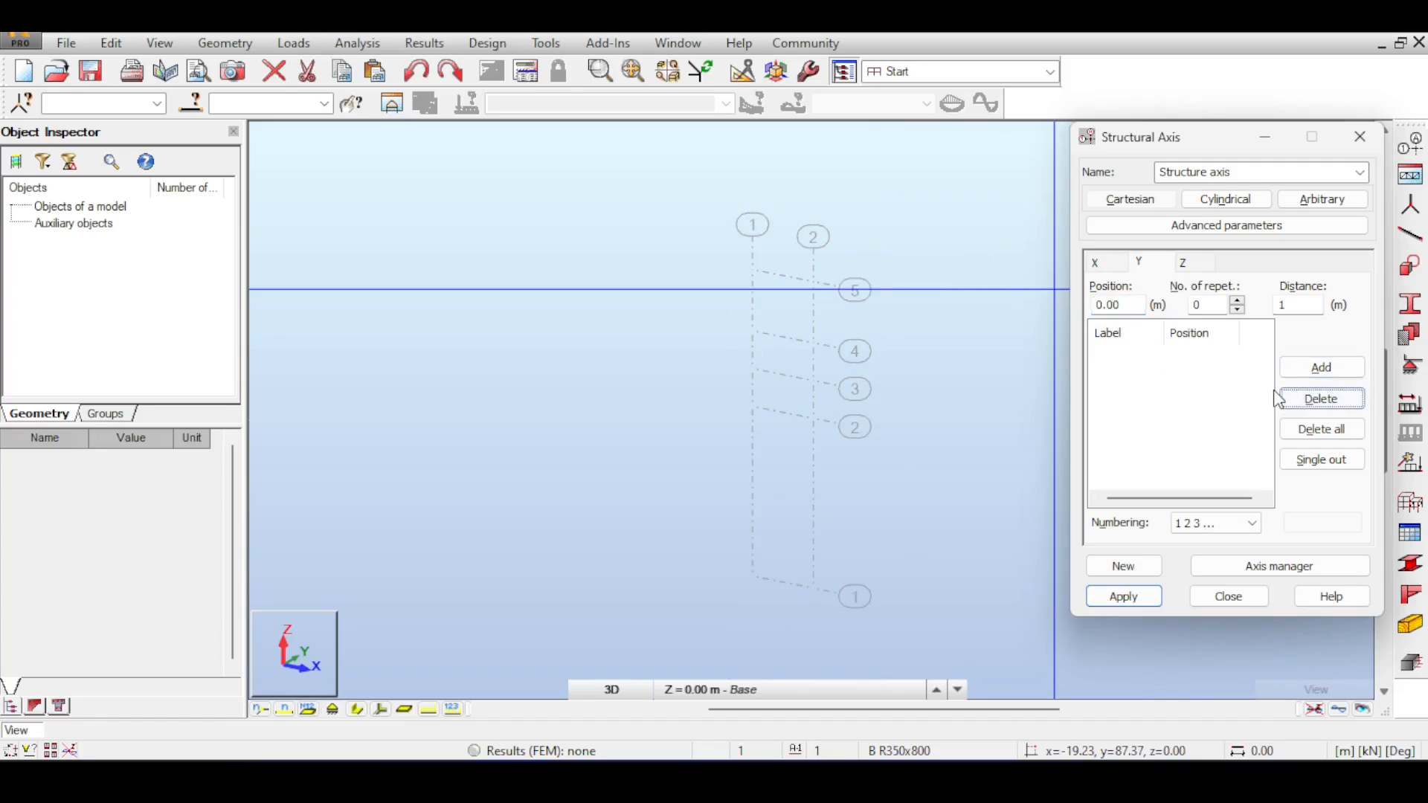
click(1102, 301)
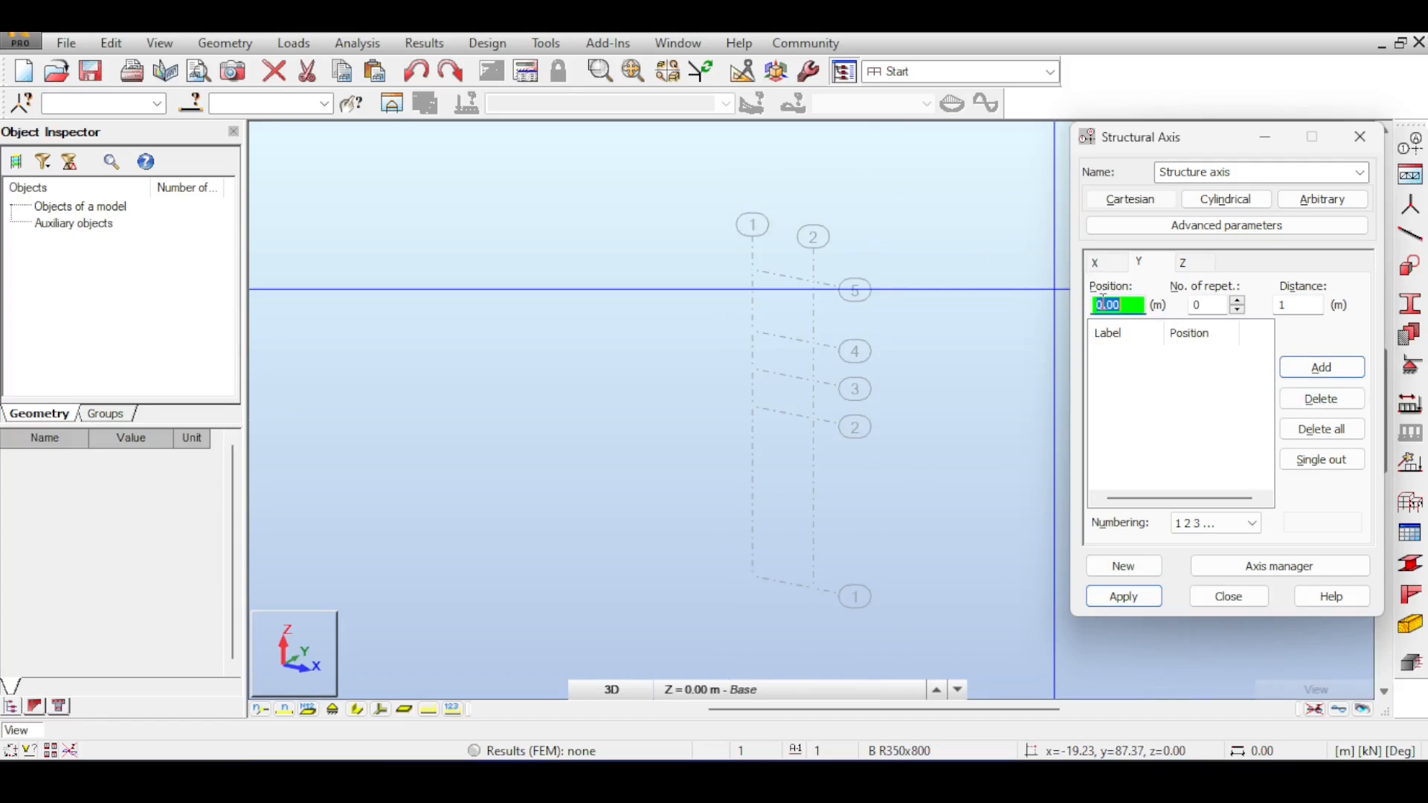
text(-3.50)
key(Return)
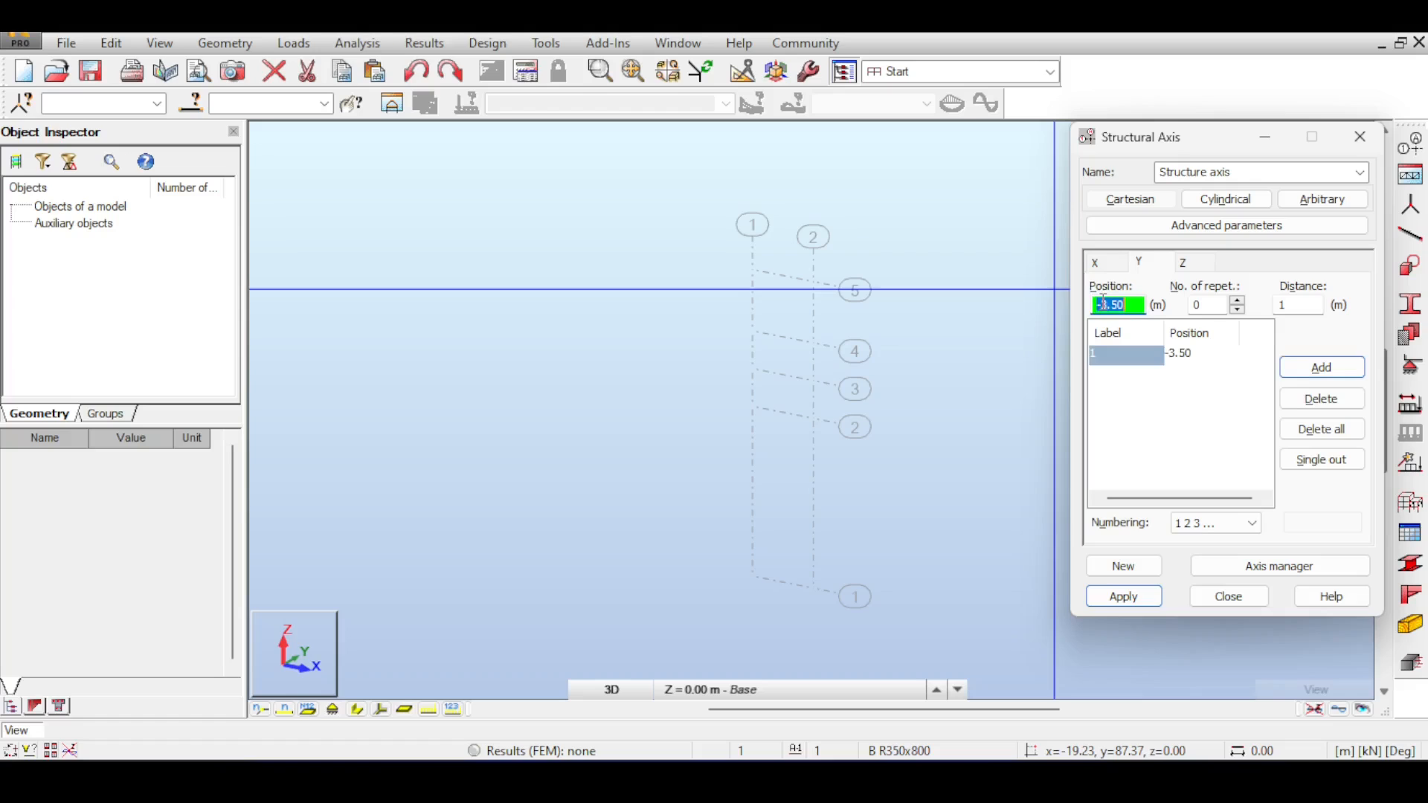
text(3.50)
key(Return)
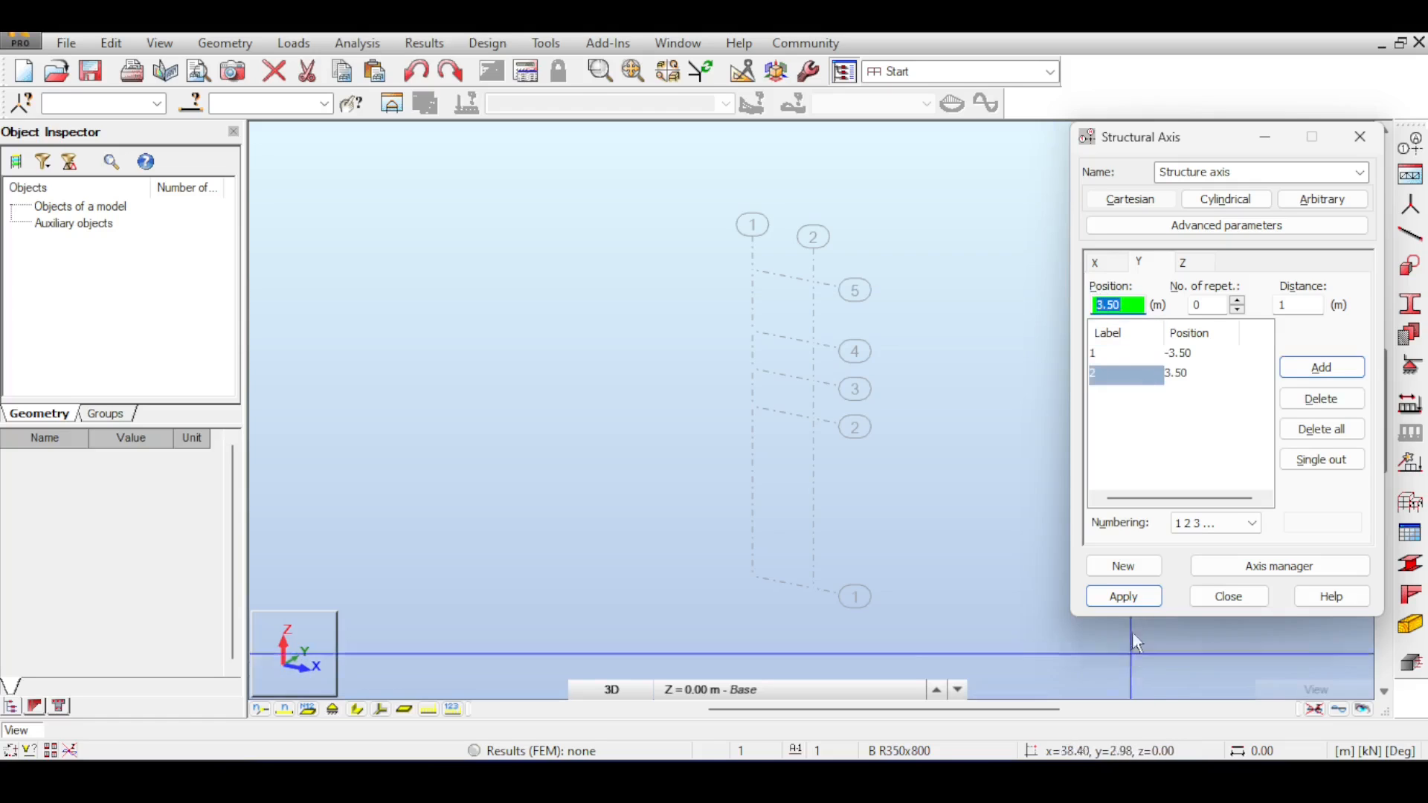
click(1123, 595)
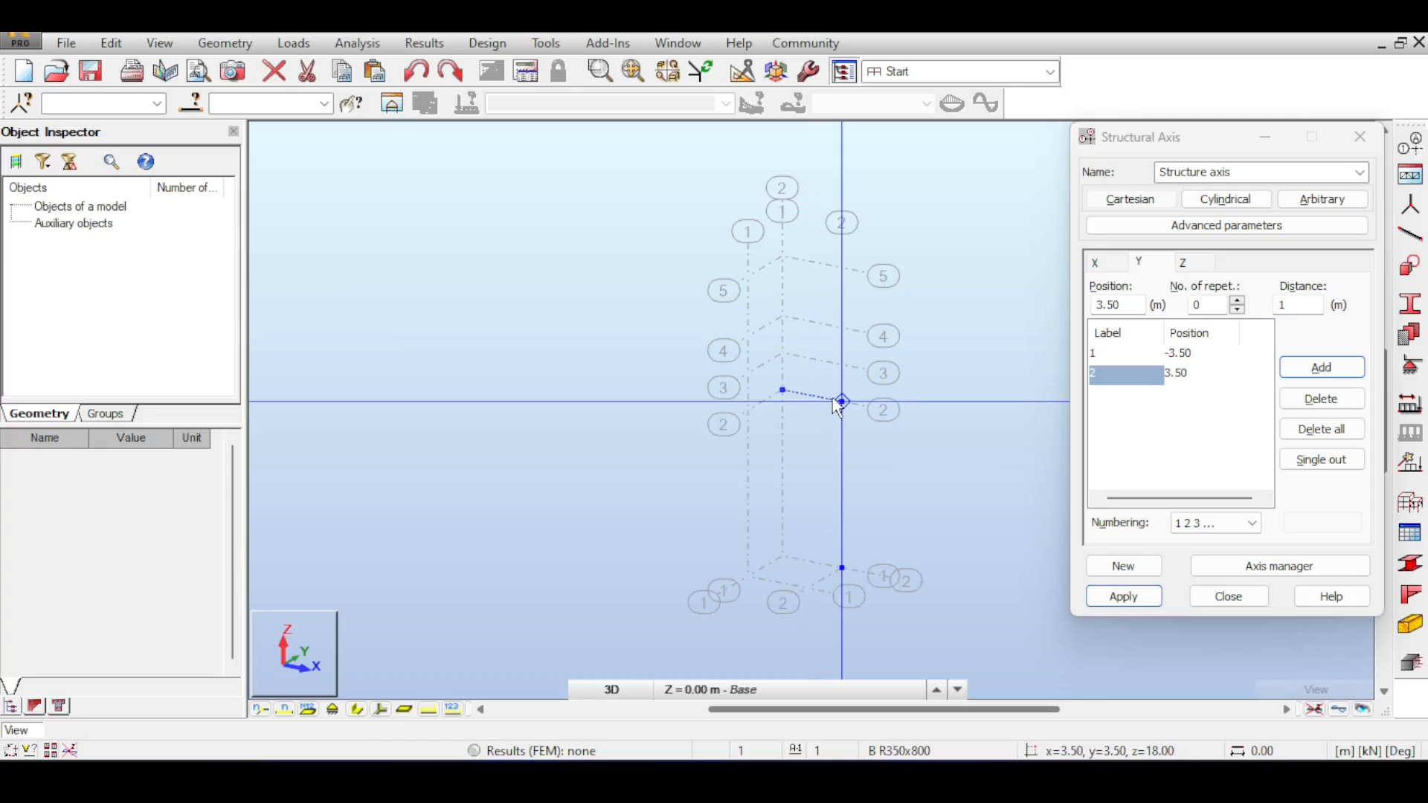
scroll(853, 342, down, 1)
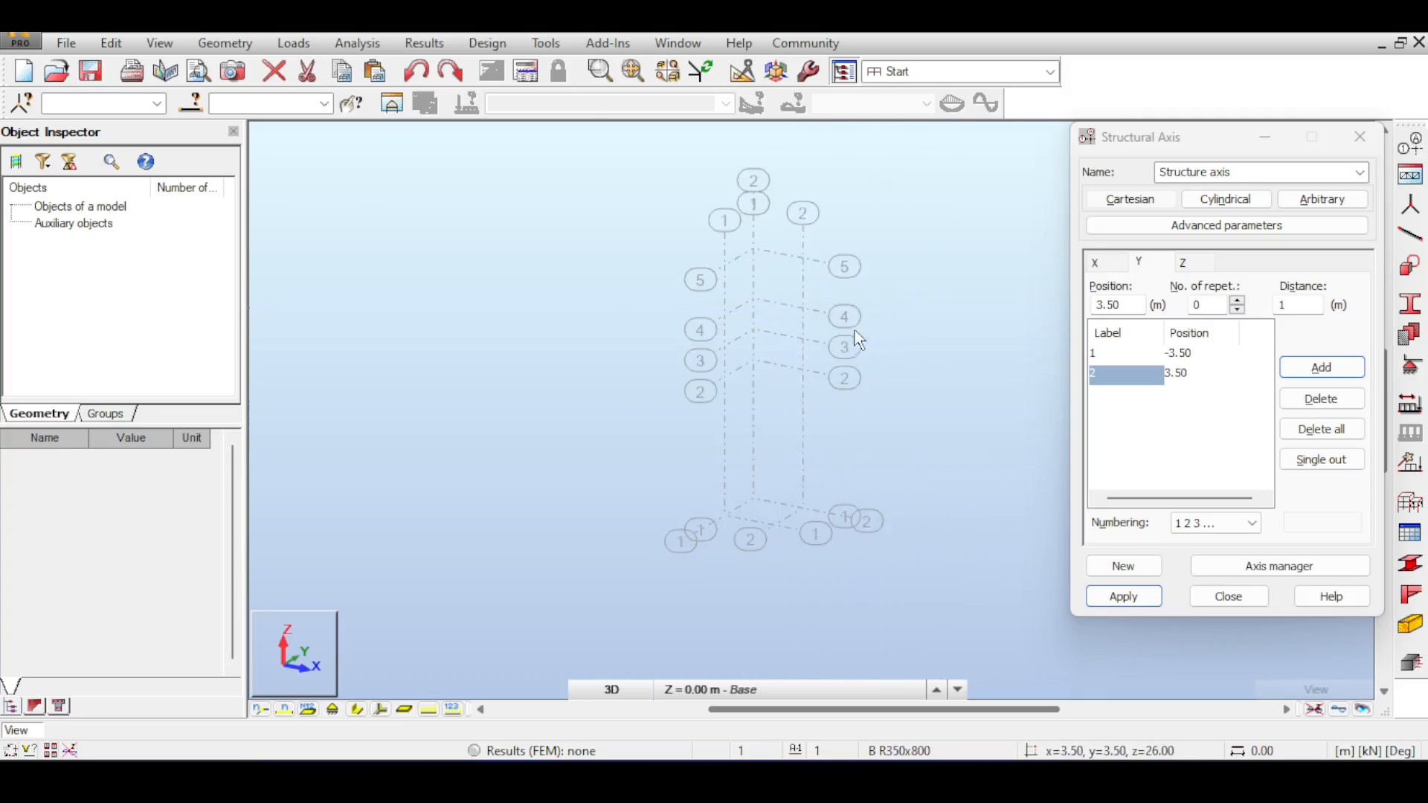
scroll(855, 359, up, 1)
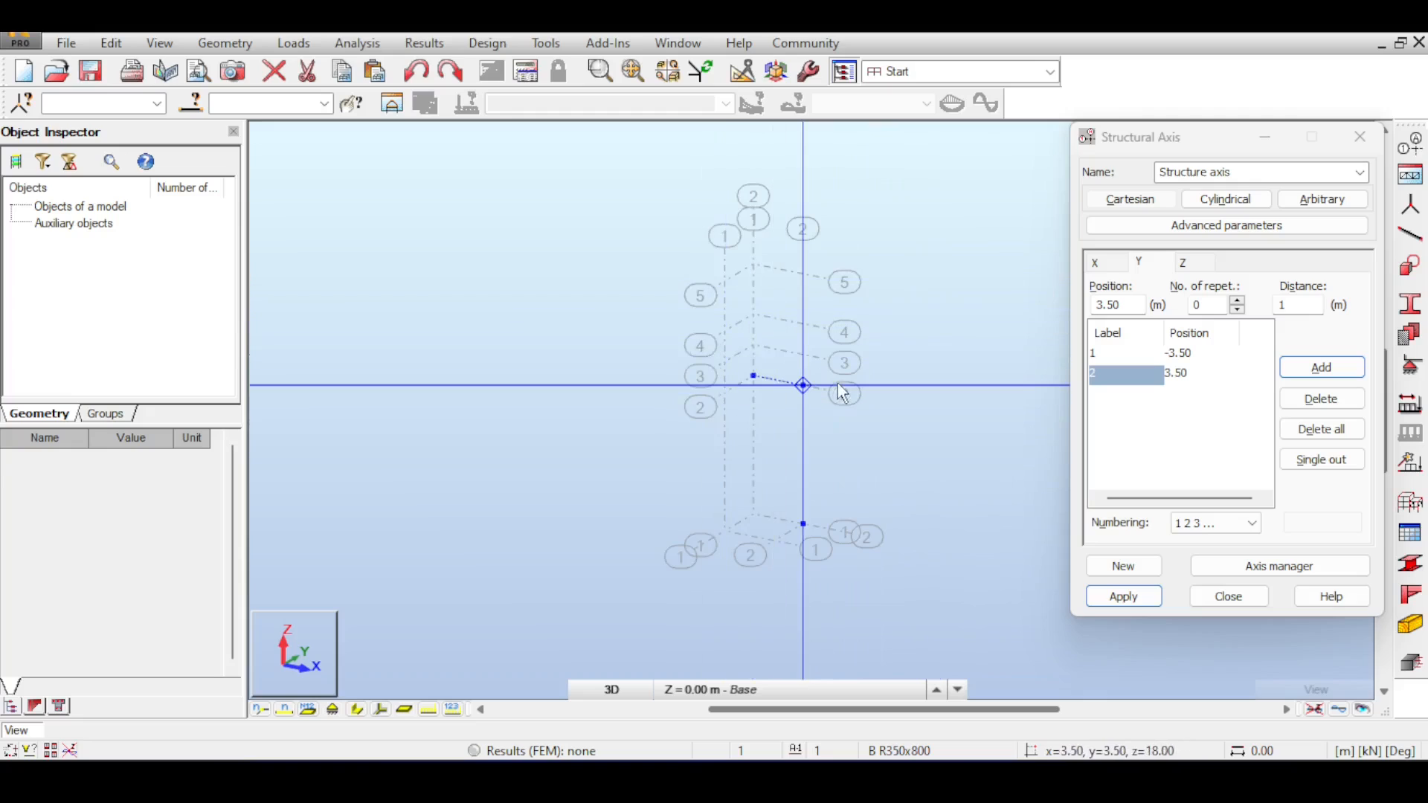
Step: Switch to the PDF and study the tower's elevation and crossarm plan alongside the anchor tower photo in the browser
key(alt+Tab)
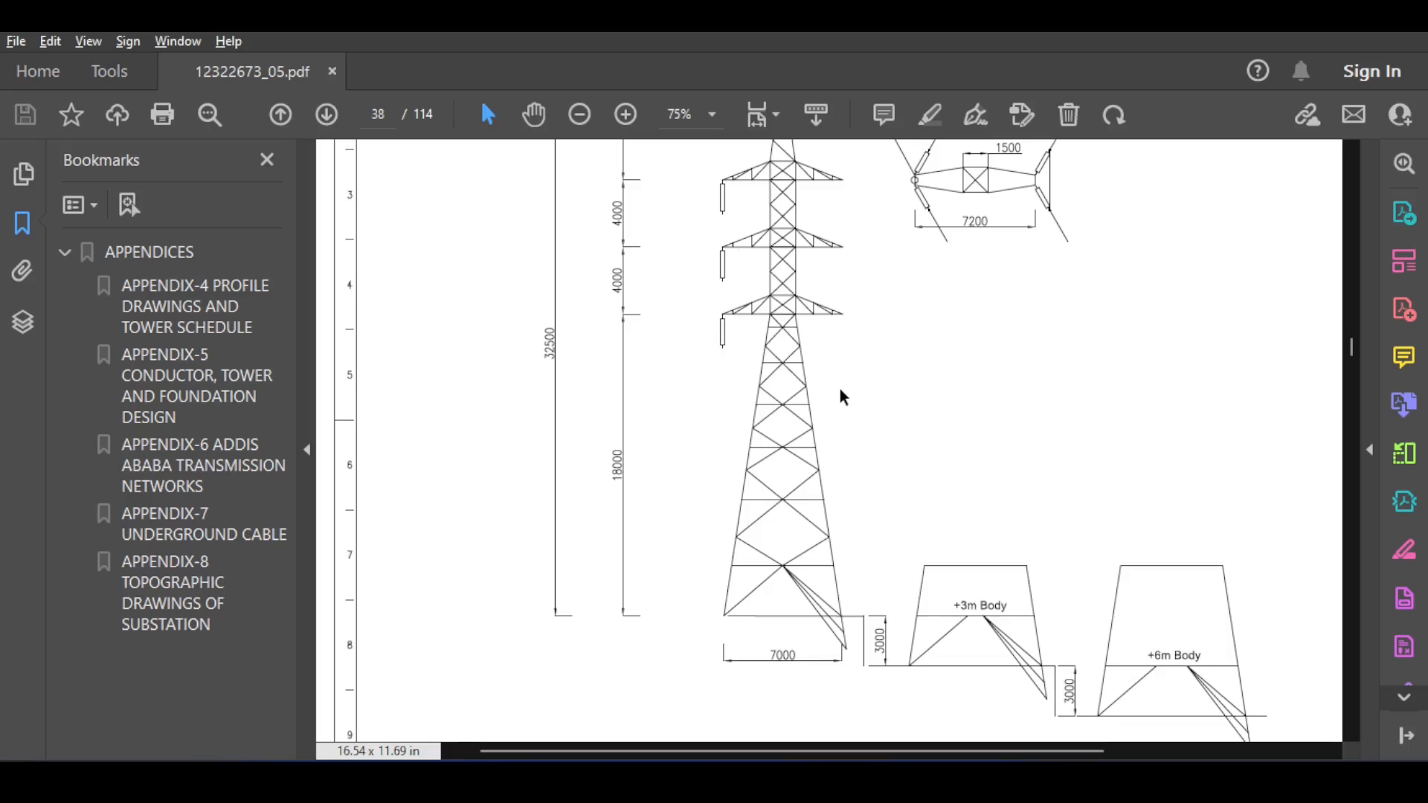
middle_drag(760, 521, 796, 350)
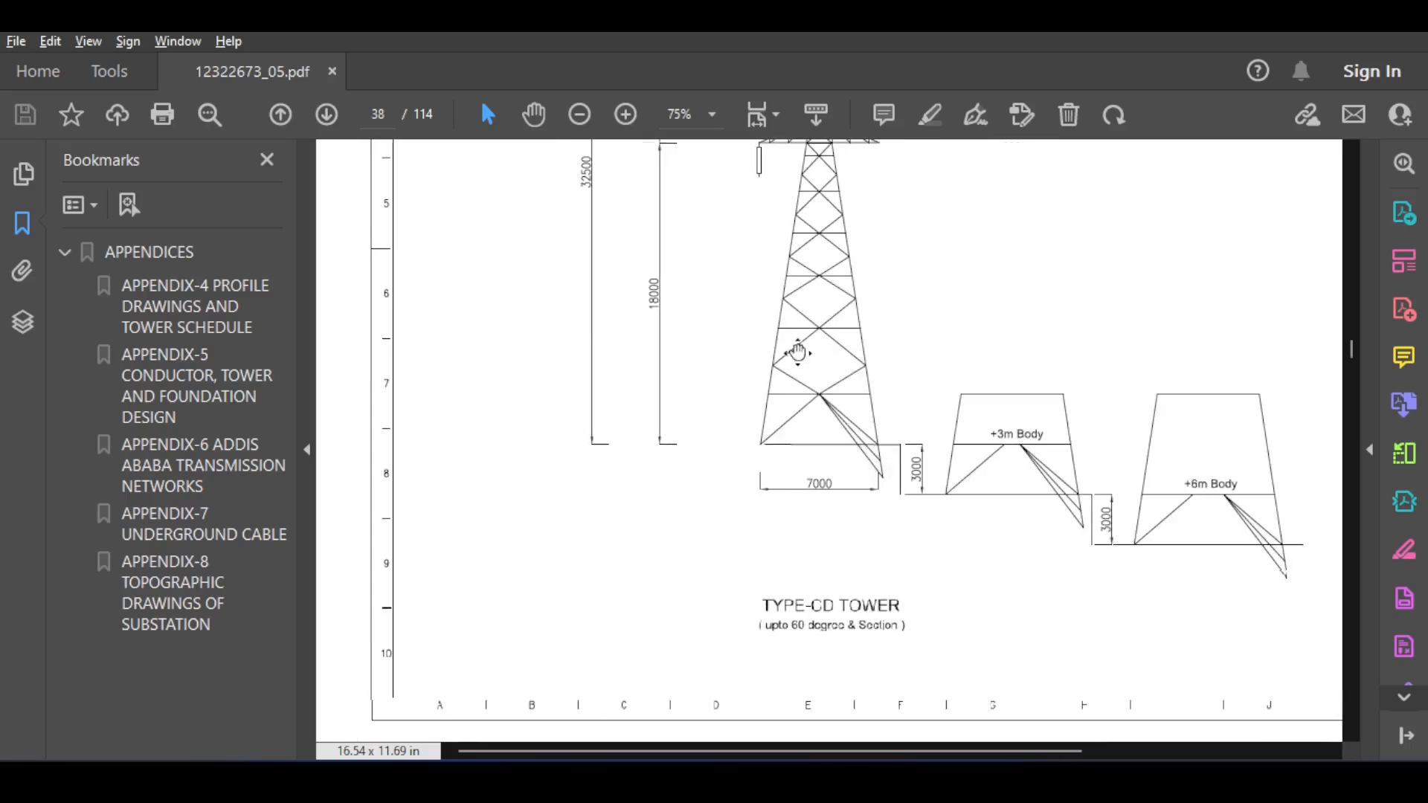
middle_drag(851, 301, 851, 305)
scroll(843, 338, up, 5)
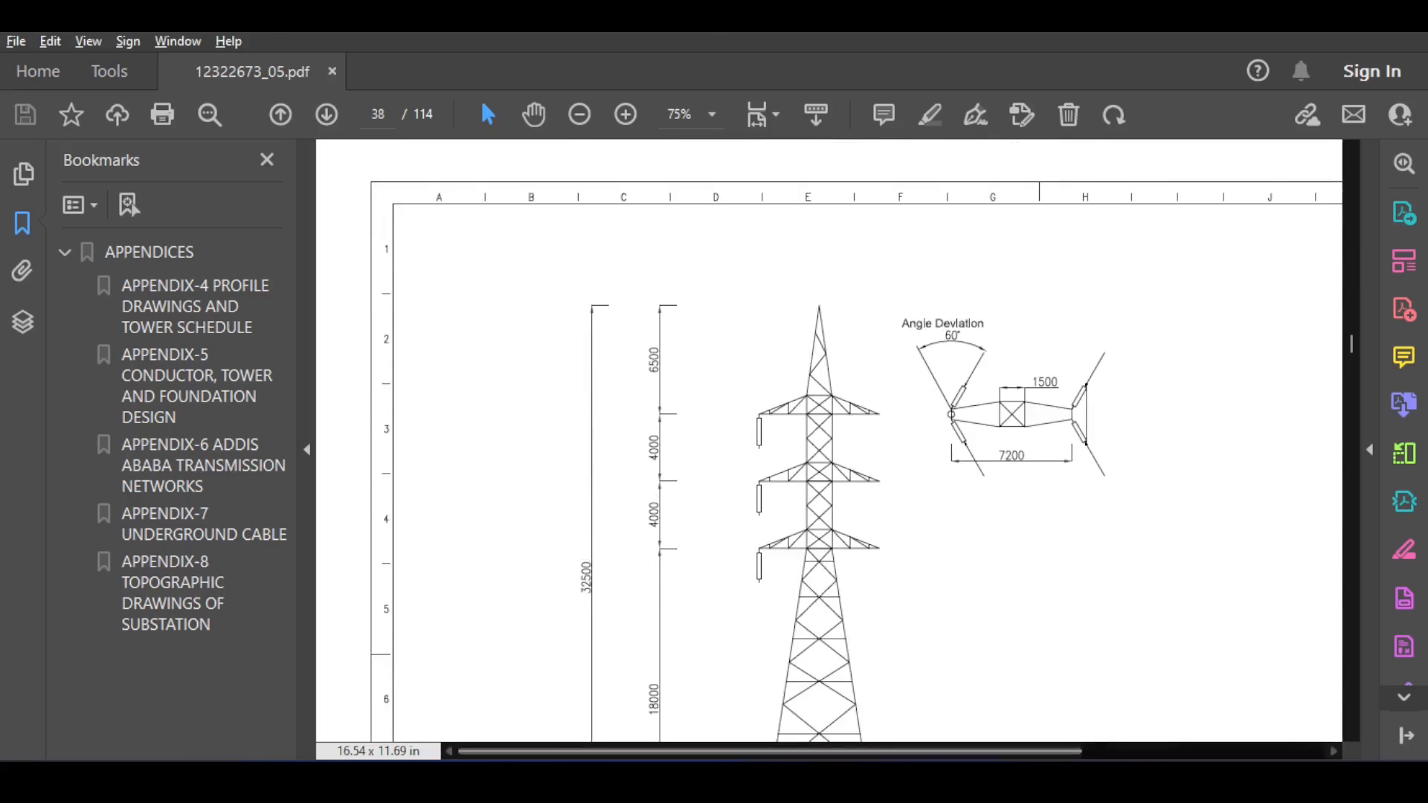
key(alt+Tab)
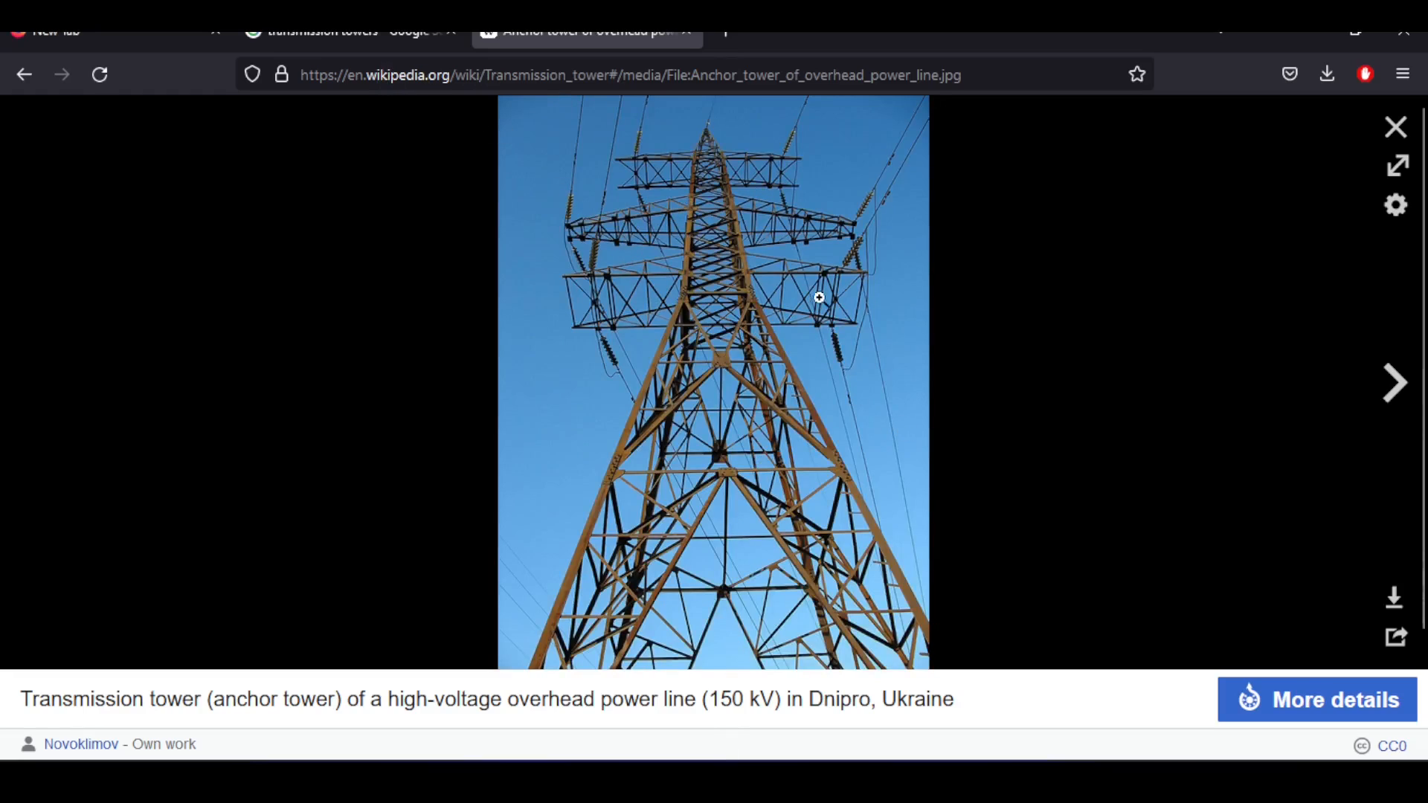
key(alt+Tab)
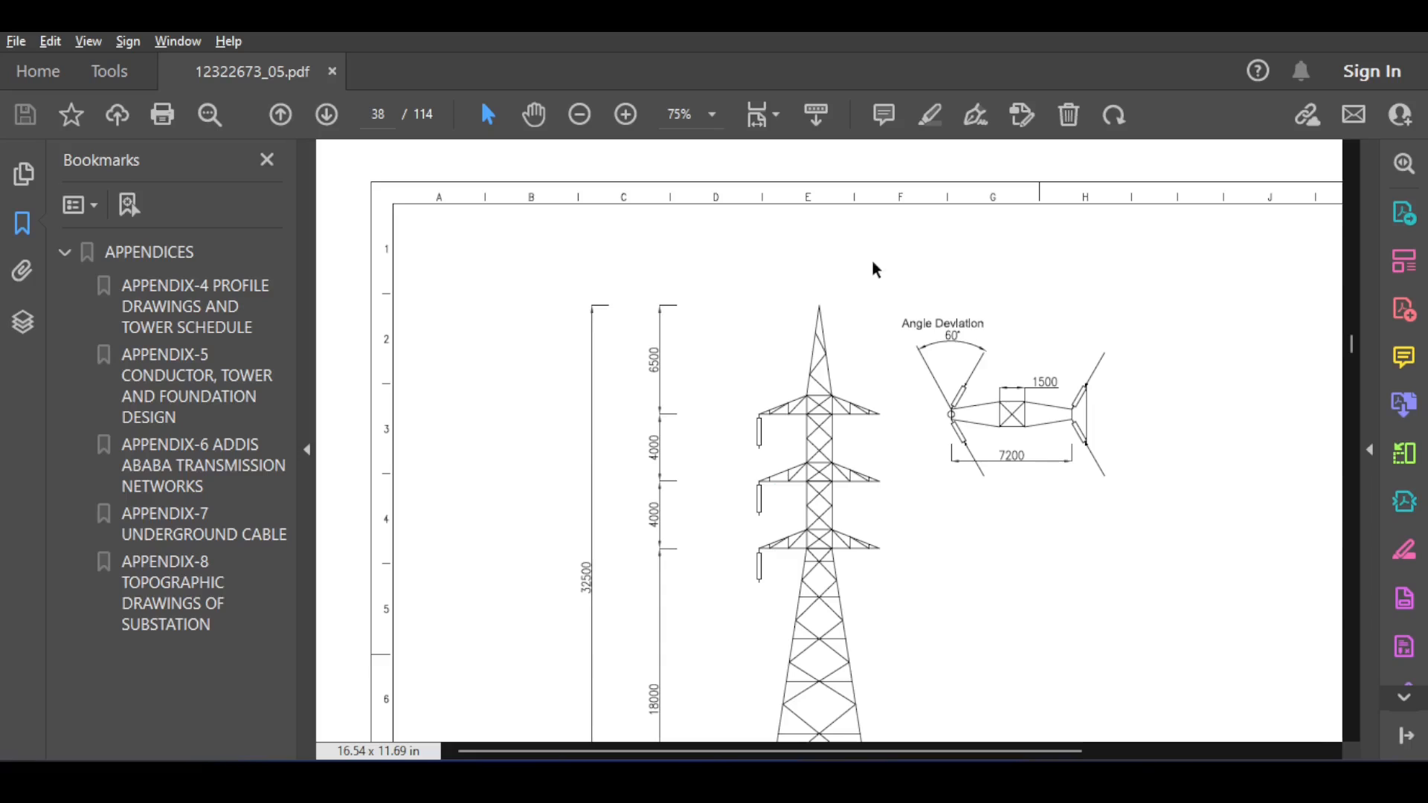
scroll(775, 409, down, 3)
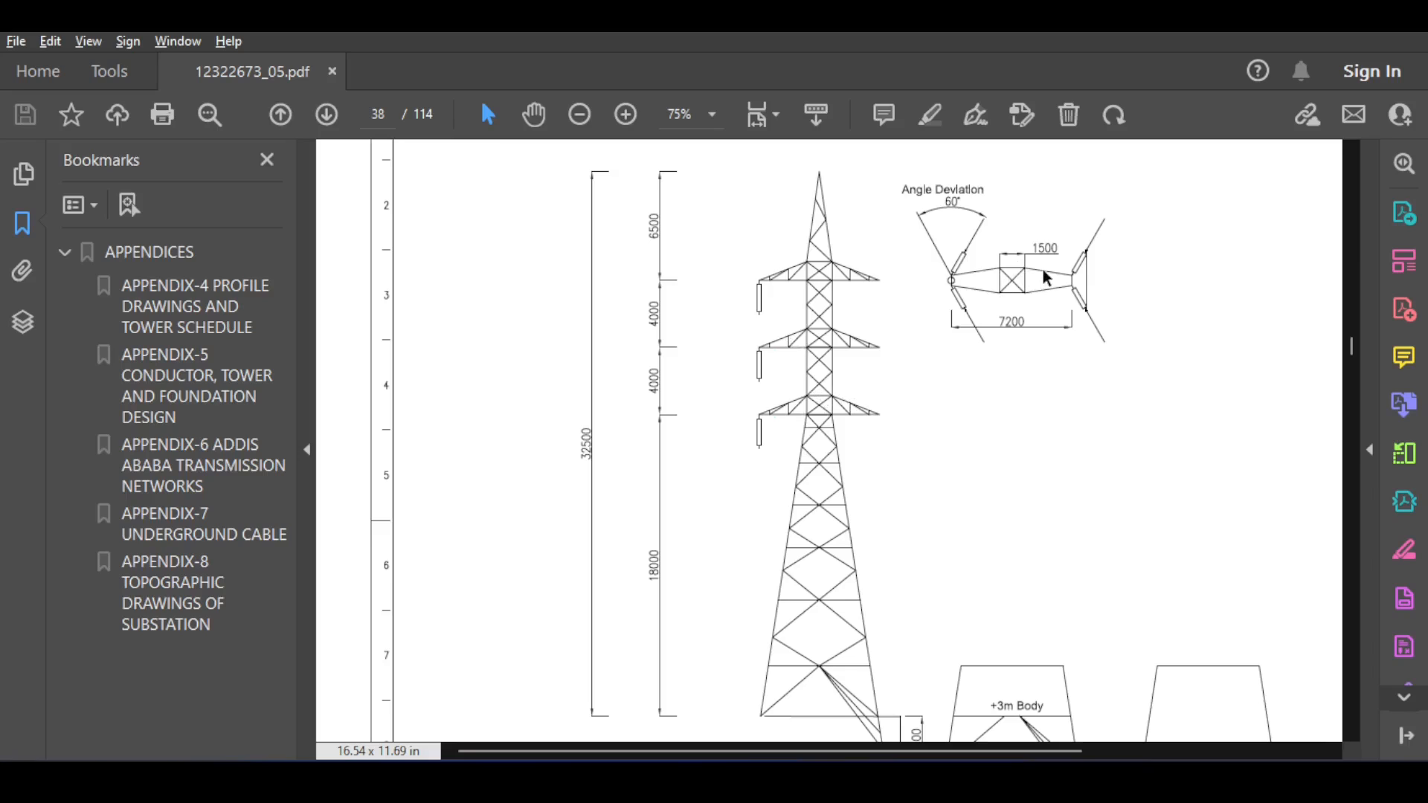
scroll(934, 308, down, 1)
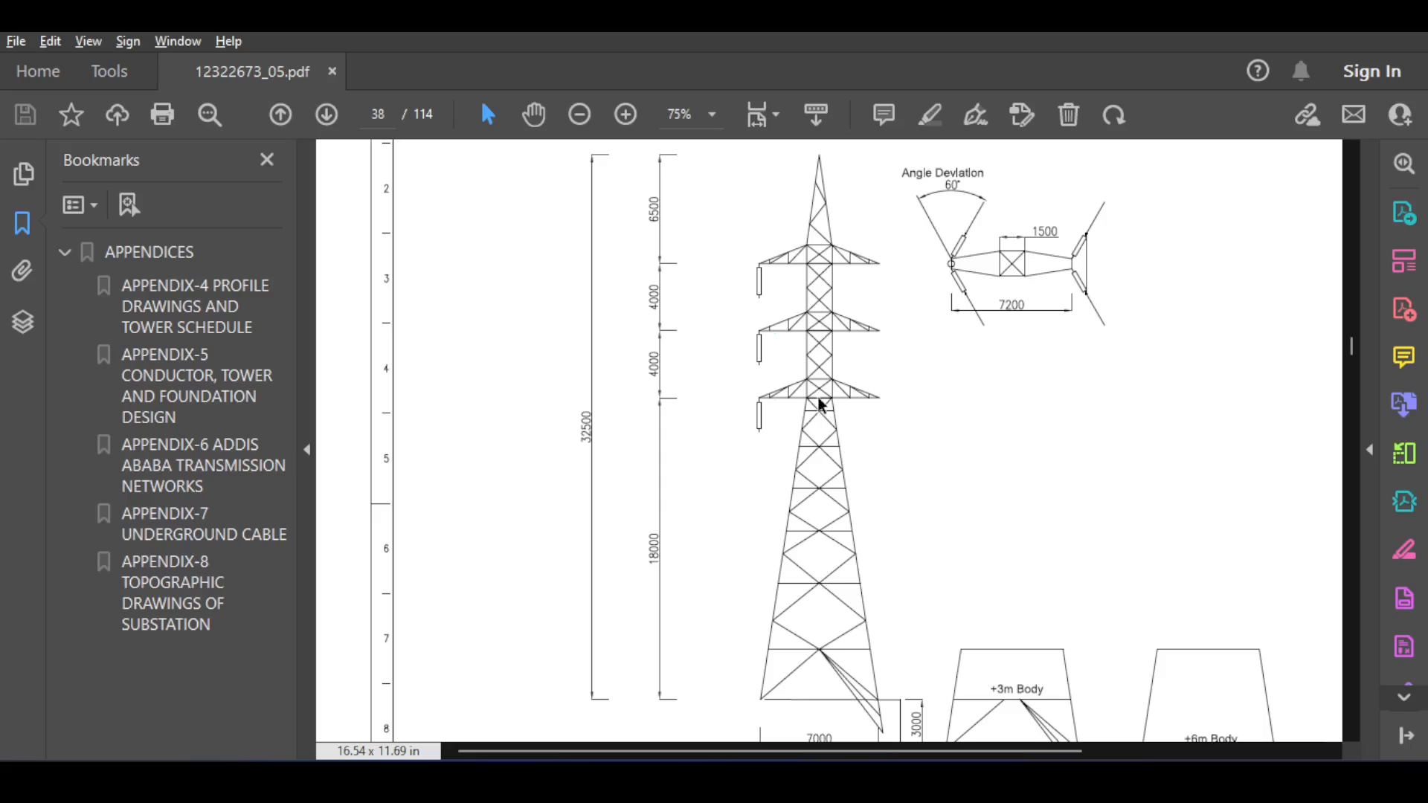
Step: Switch to the calculator and divide the 1500 body width by the 7200 crossarm span
key(alt+Tab)
text(15)
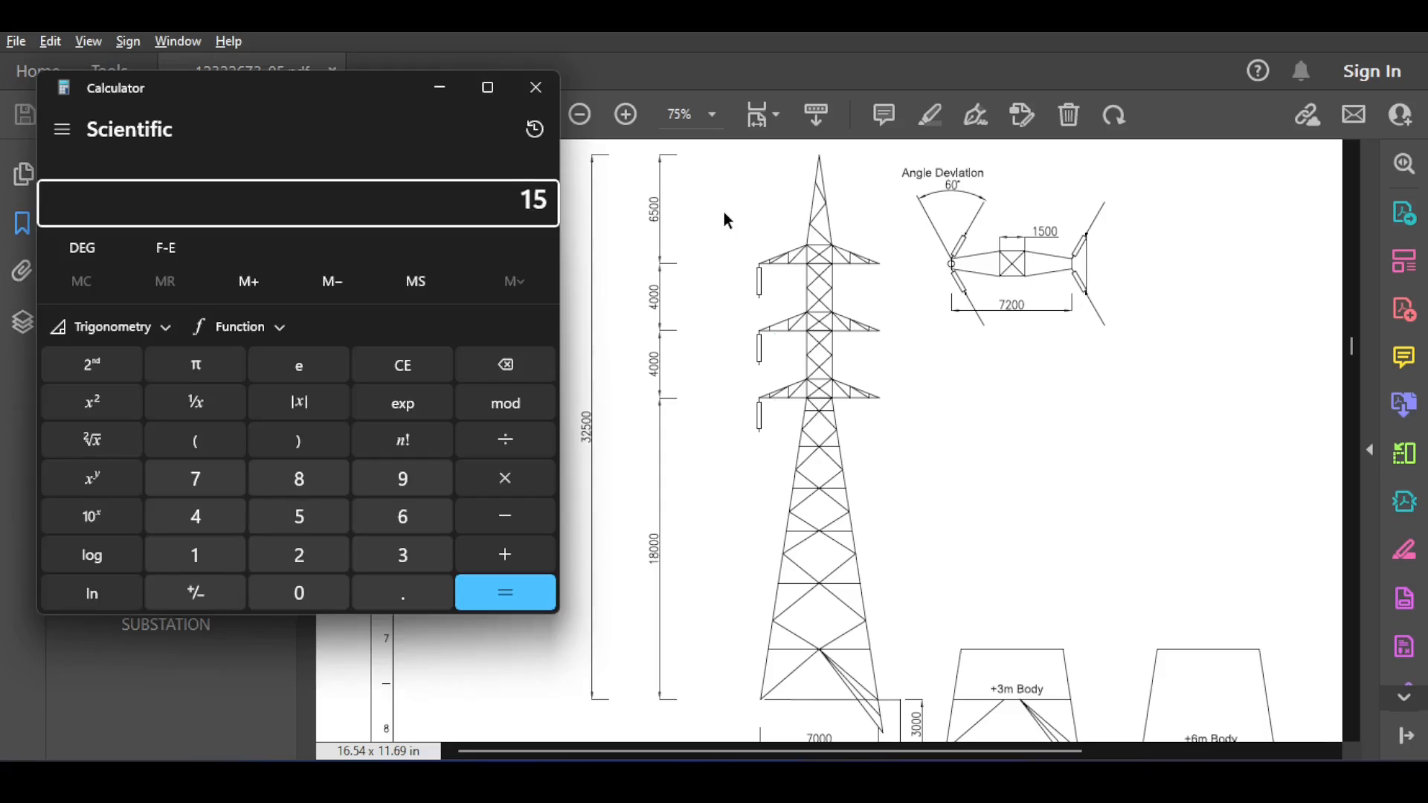
text(00/7200)
key(Return)
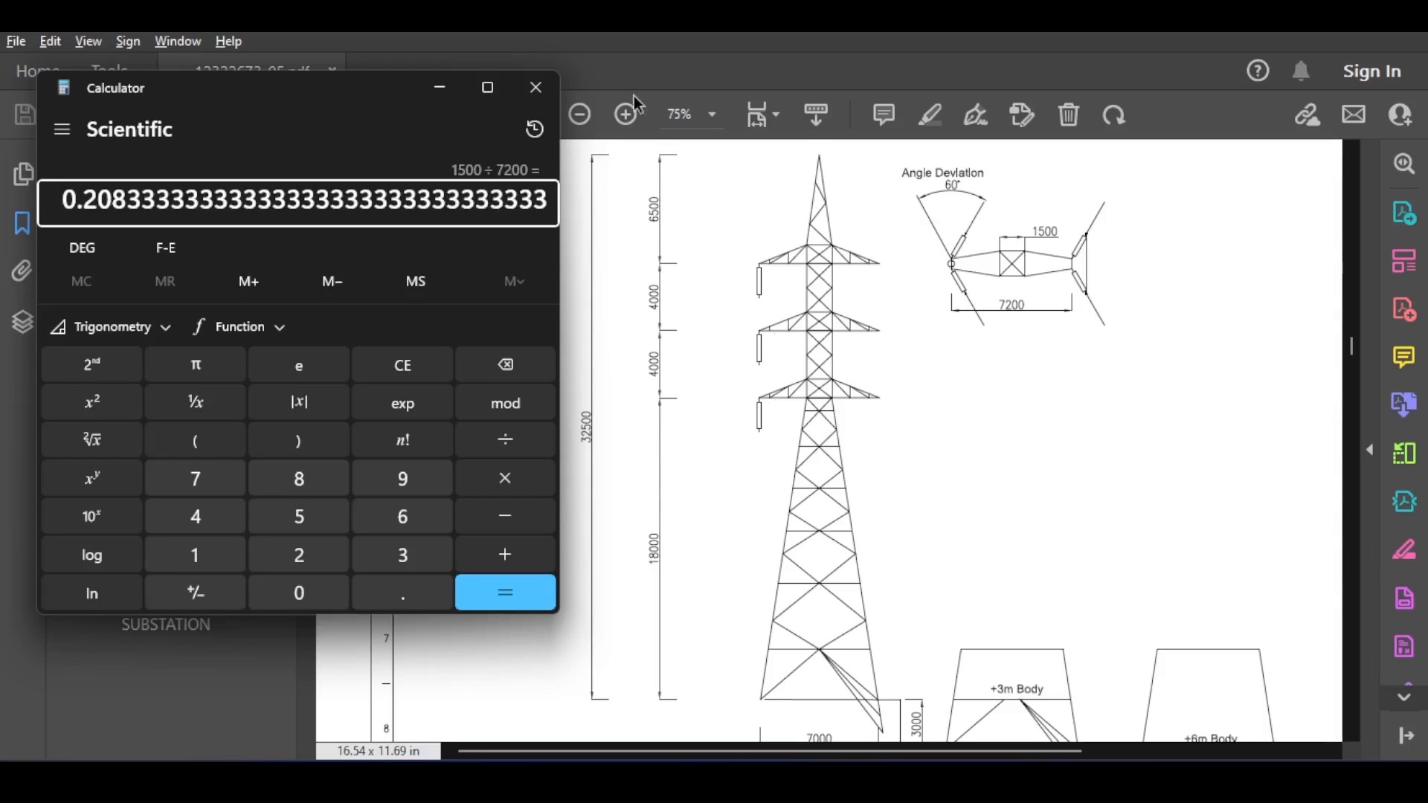
Step: Close the calculator and compare the anchor tower photo in the browser with the tower elevation in the PDF
click(536, 87)
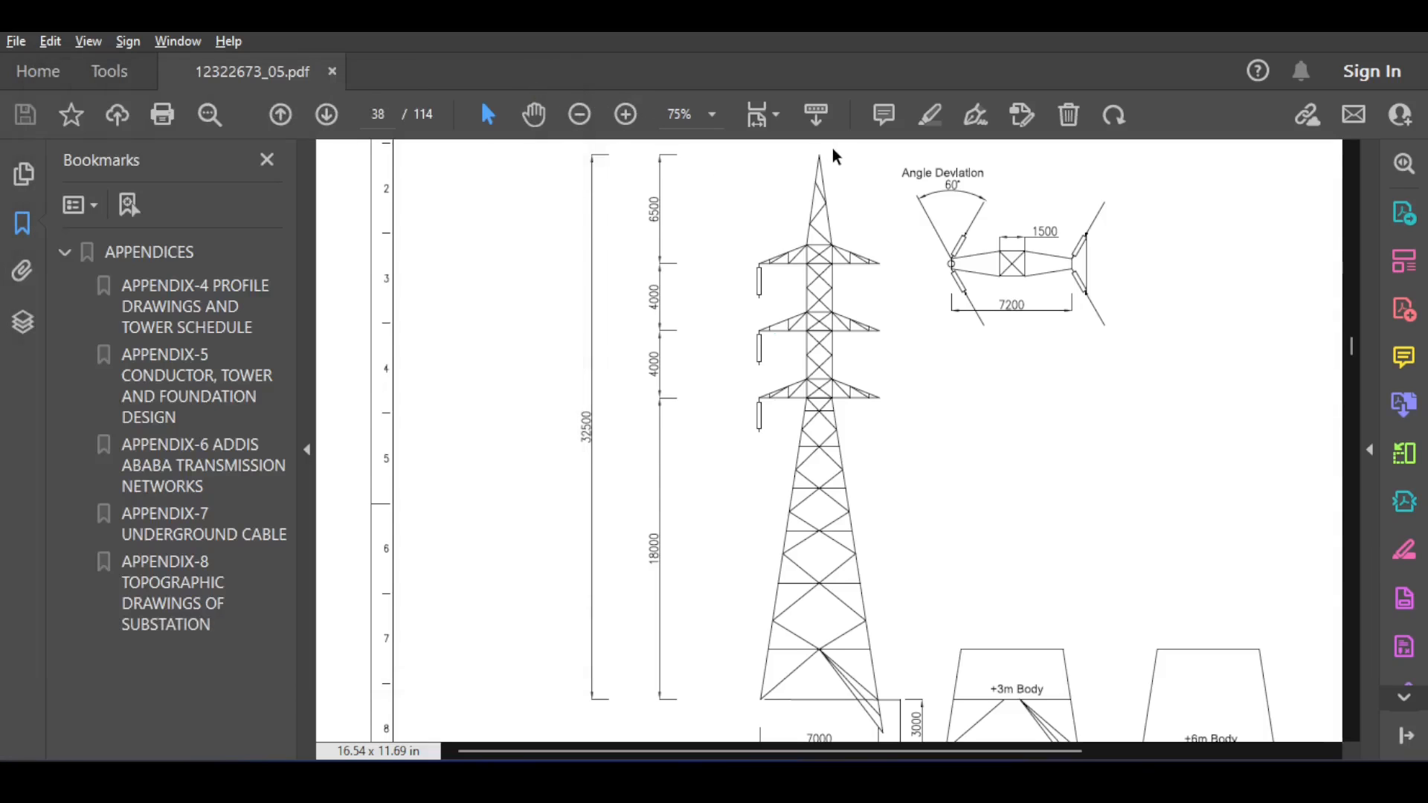
key(alt+Tab)
click(895, 230)
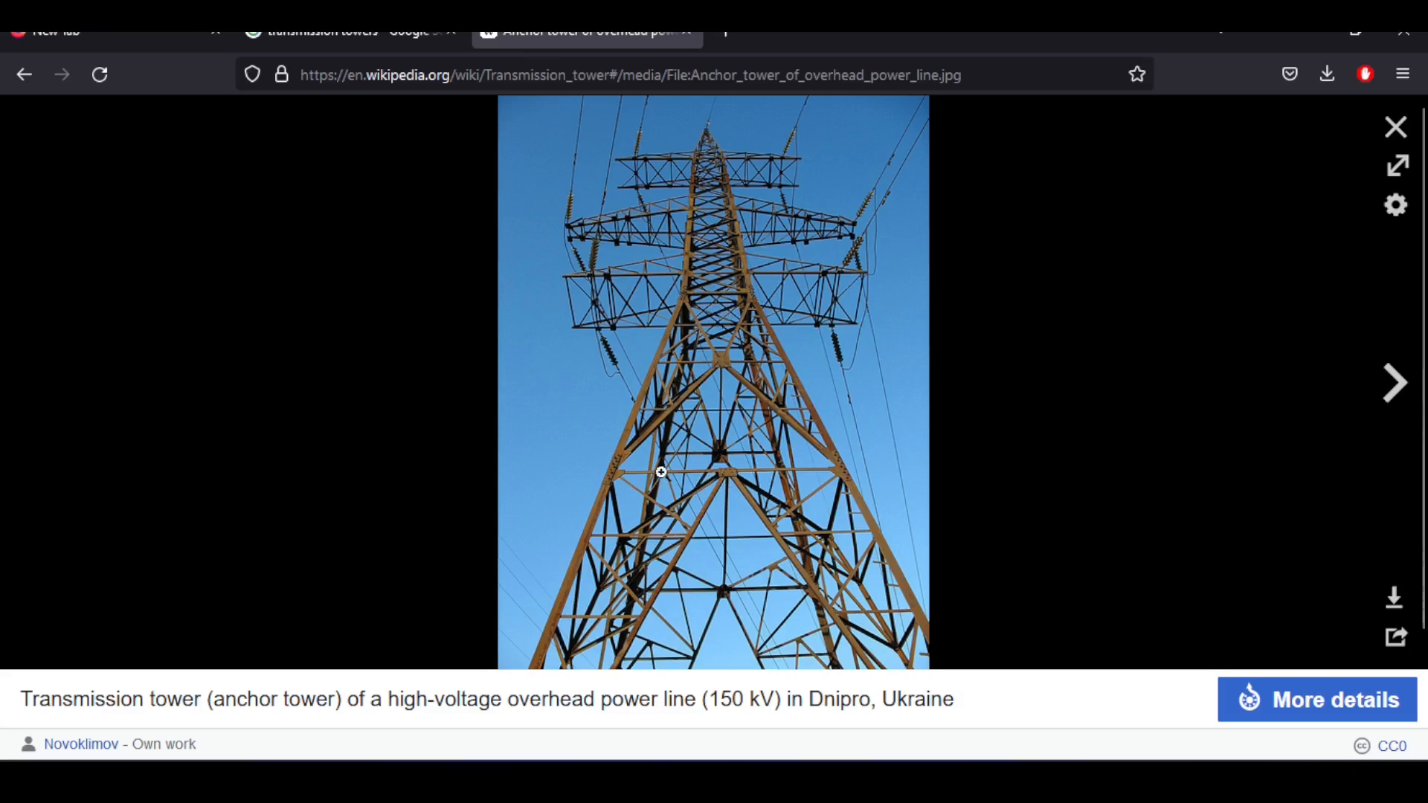
key(alt+Tab)
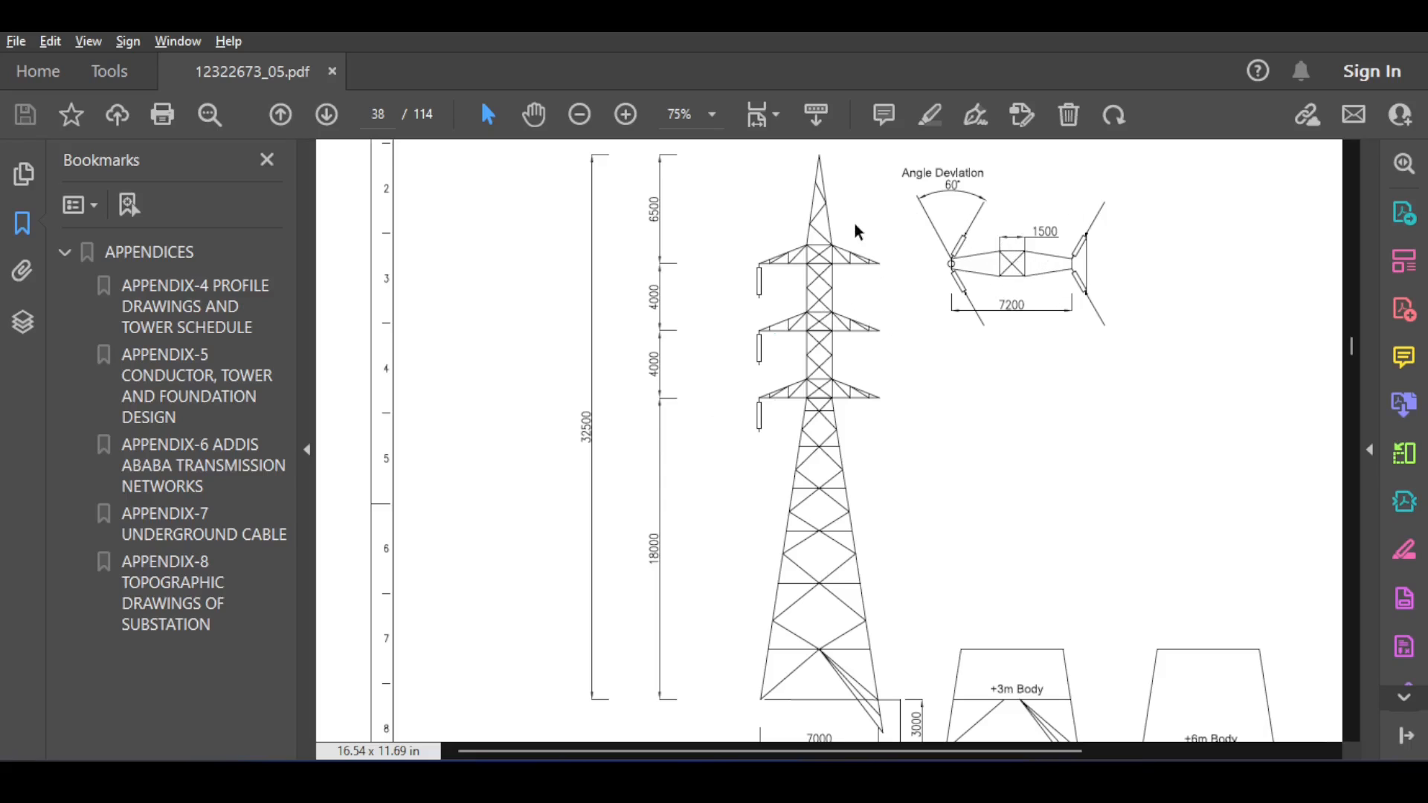
Step: Switch to Robot and add X axes at -0.75 and 0.75 m to the structural grid
key(alt+Tab)
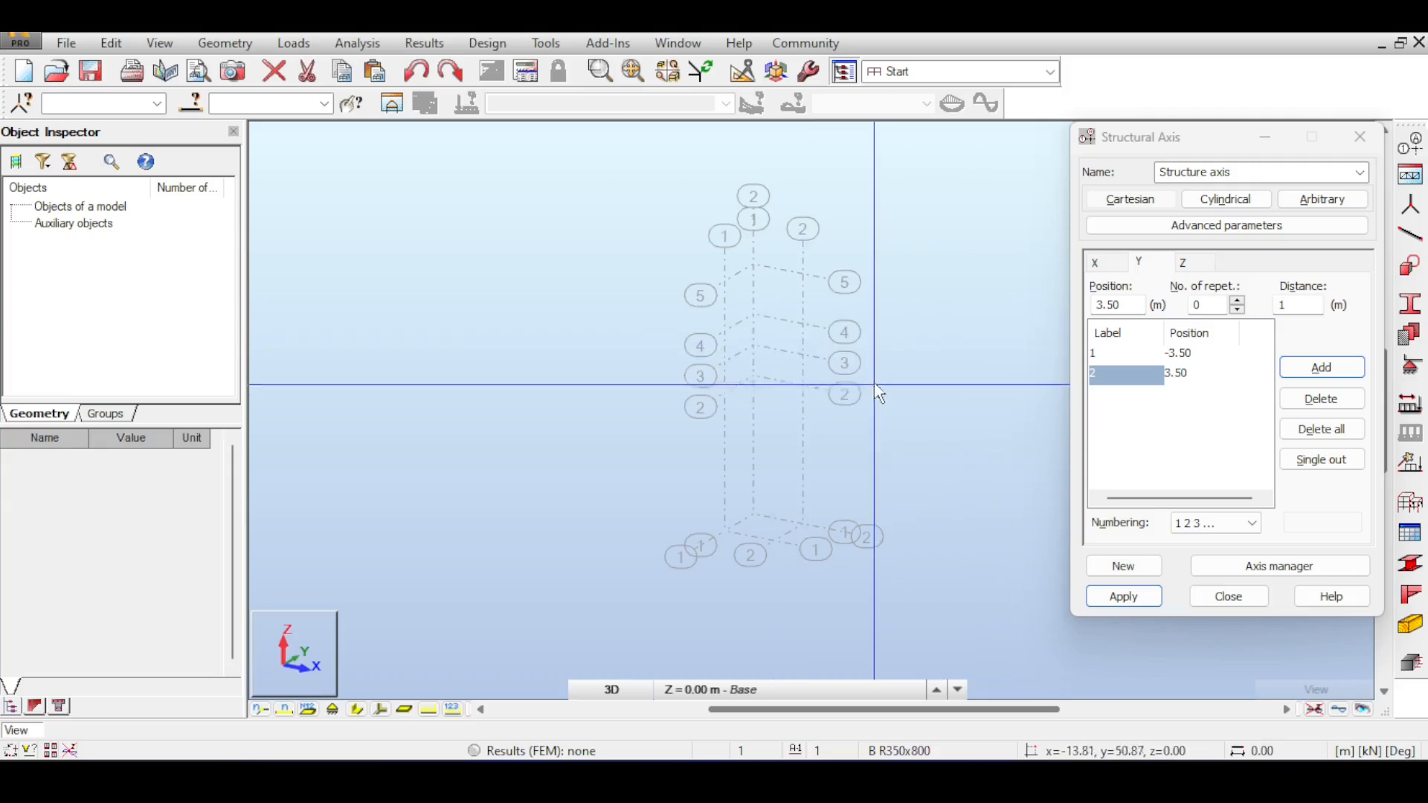
shift+middle_drag(825, 350, 742, 304)
click(1101, 262)
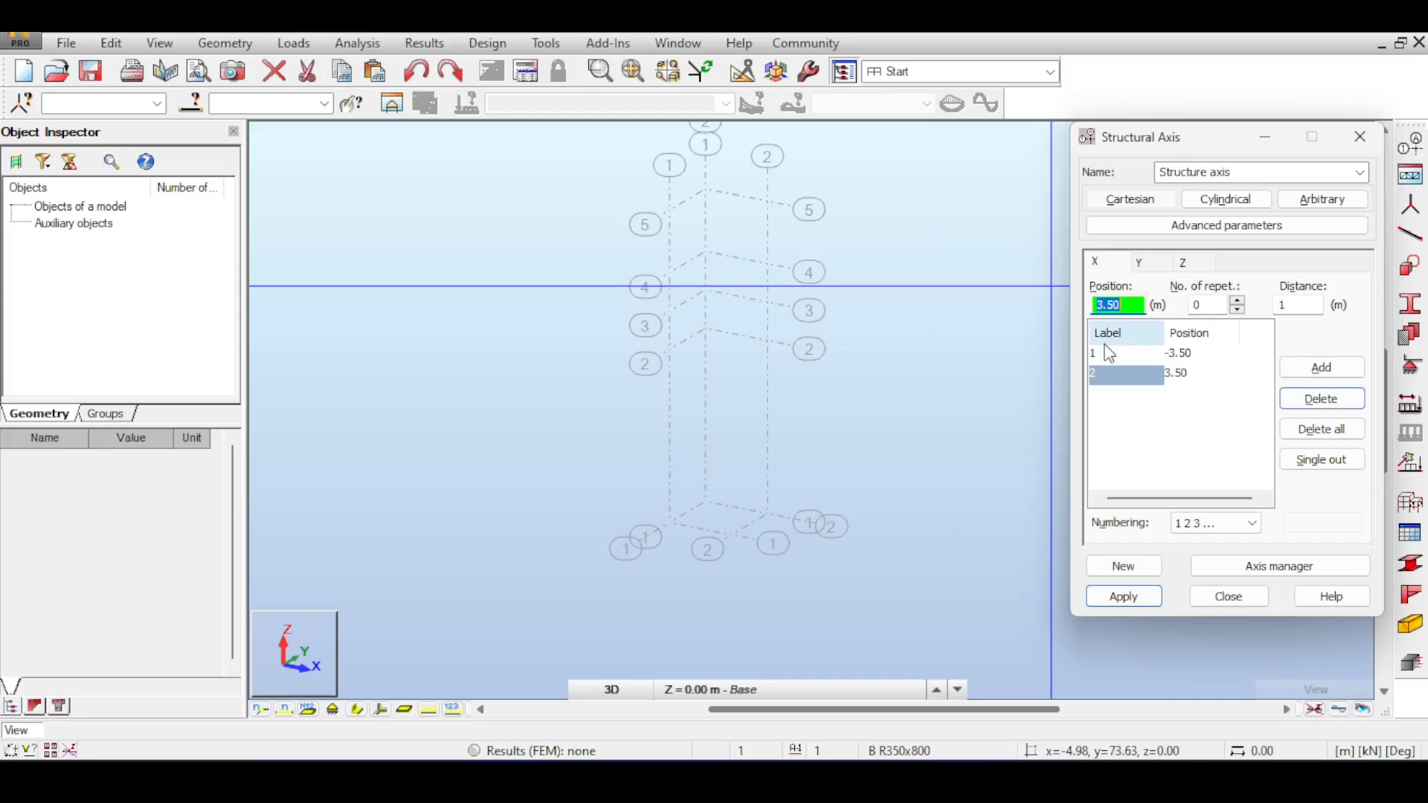
text(-0.75)
key(Return)
text(0.75)
key(Return)
Step: Add Y axes at -0.75 and 0.75 m and apply the structural grid
click(1143, 263)
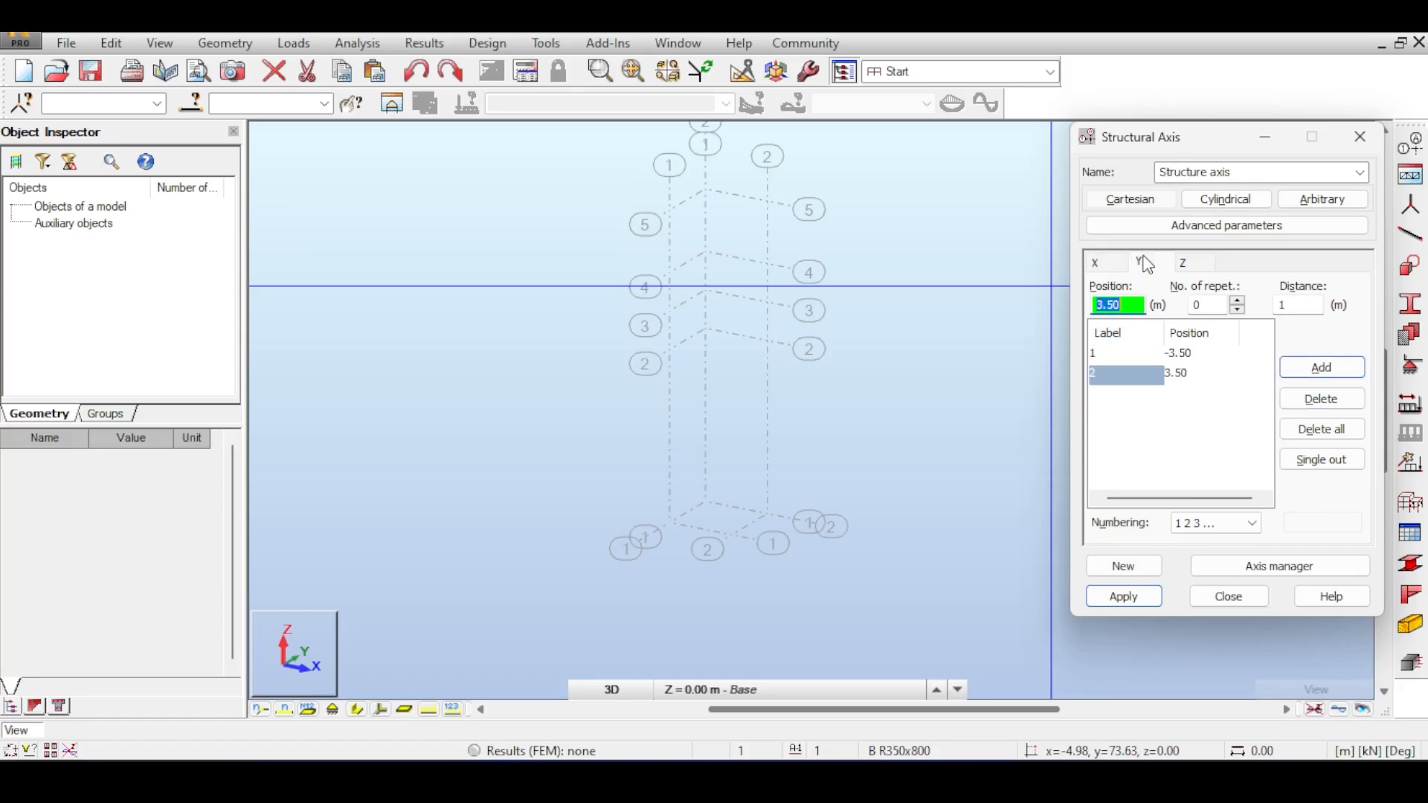
text(-0.75)
key(Return)
text(0.75)
key(Return)
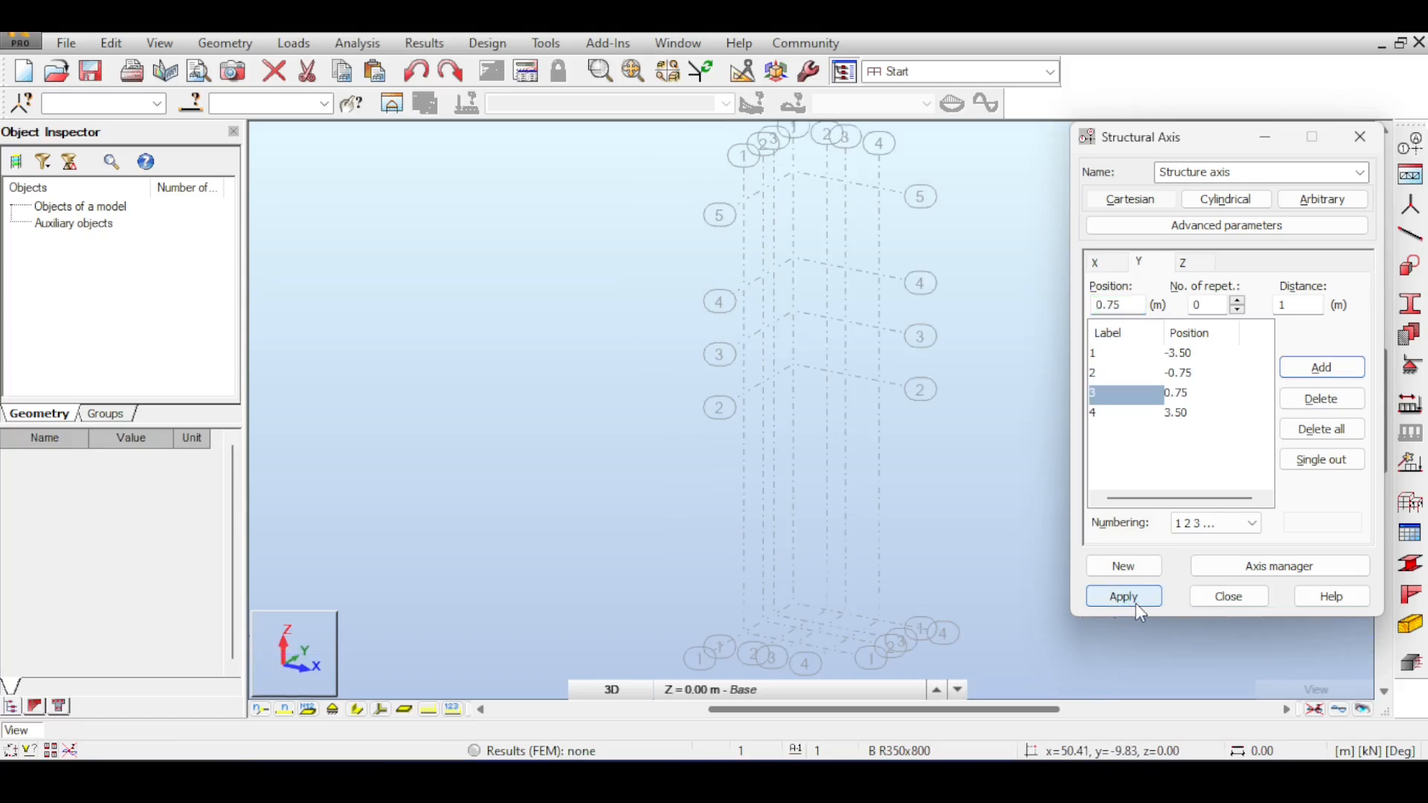
click(1127, 597)
middle_drag(940, 438, 909, 364)
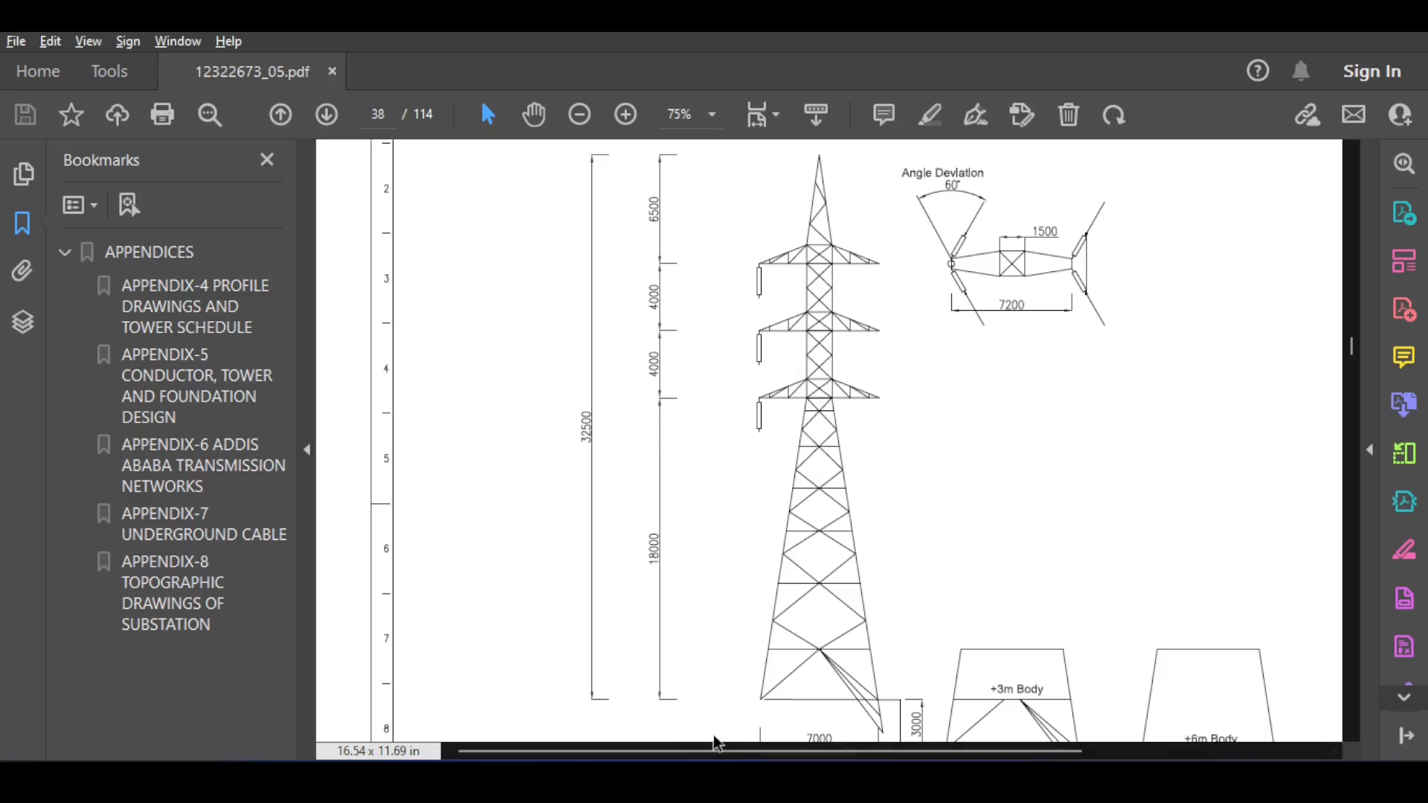
Step: Switch to the PDF and examine the tower elevation from the tapered legs up through the crossarms to the peak
click(719, 778)
scroll(807, 402, up, 1)
scroll(816, 421, down, 1)
ctrl+scroll(803, 520, up, 3)
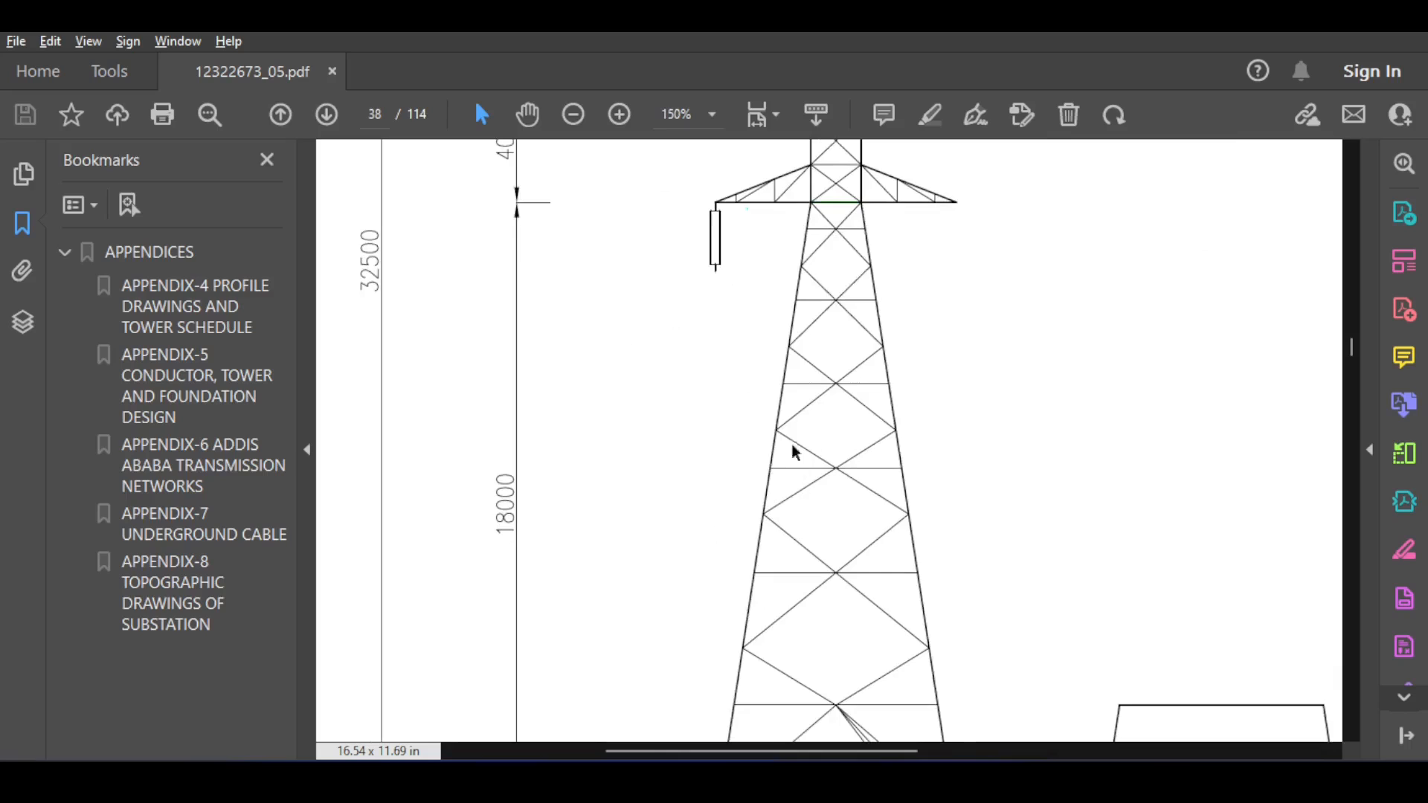
scroll(840, 310, up, 2)
scroll(840, 317, up, 1)
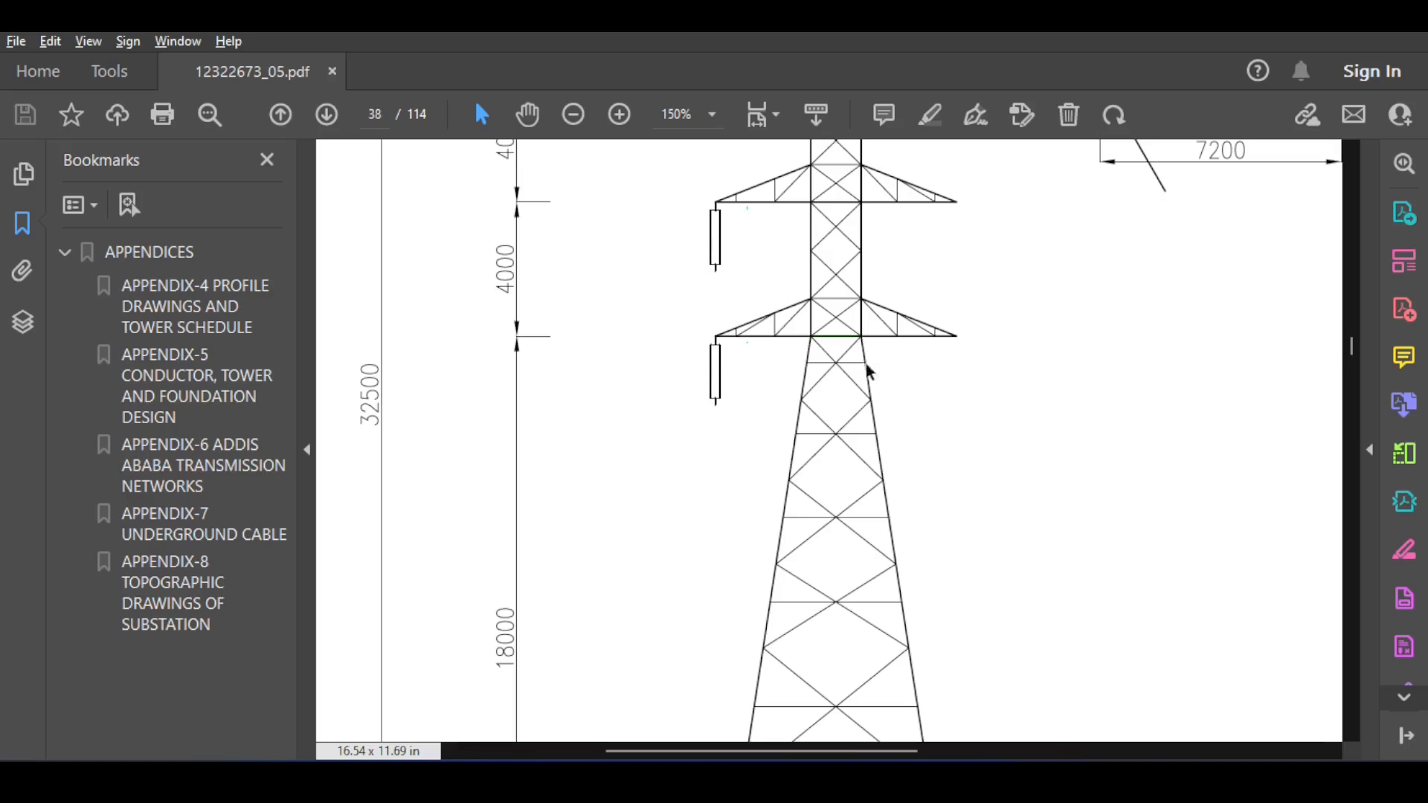
scroll(882, 279, up, 3)
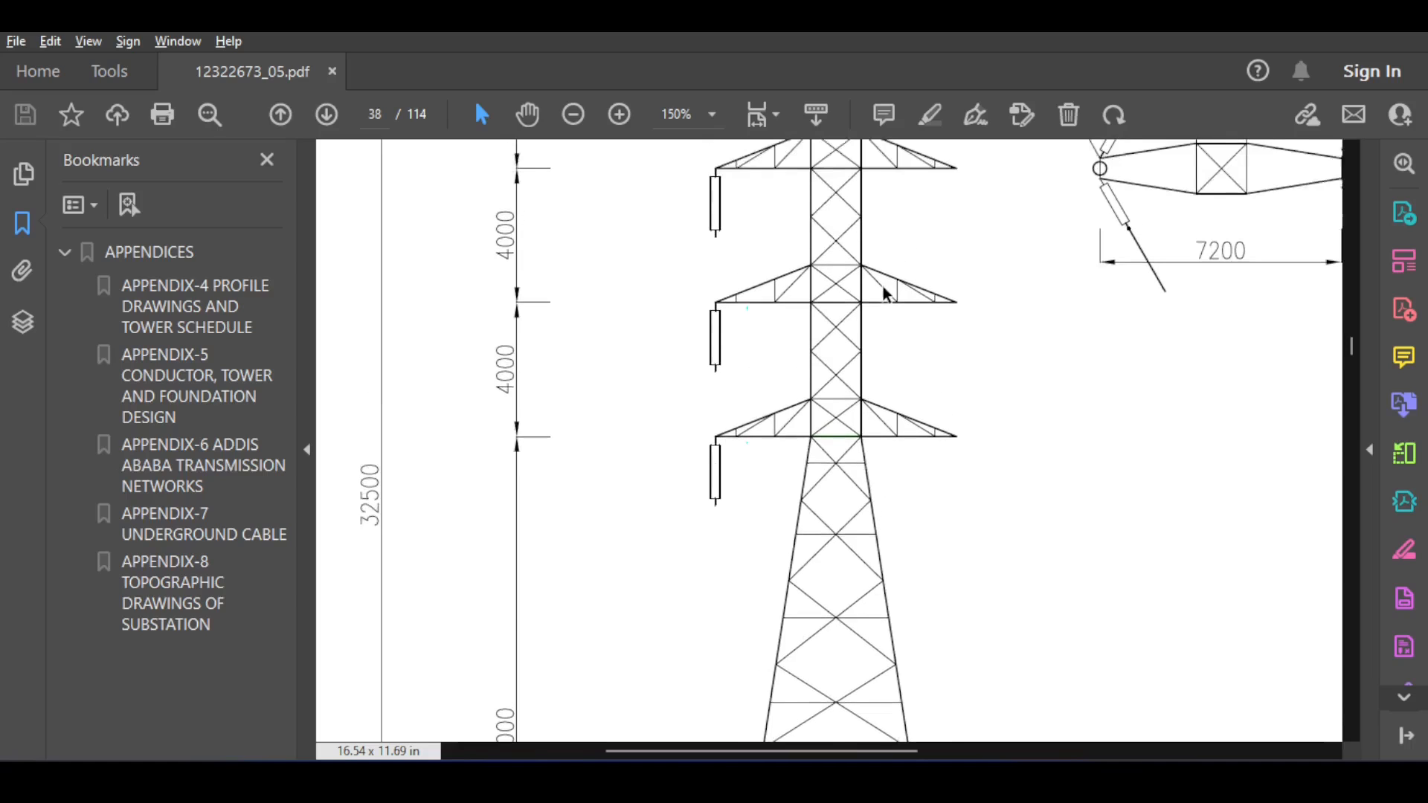
scroll(883, 290, down, 2)
scroll(883, 290, up, 4)
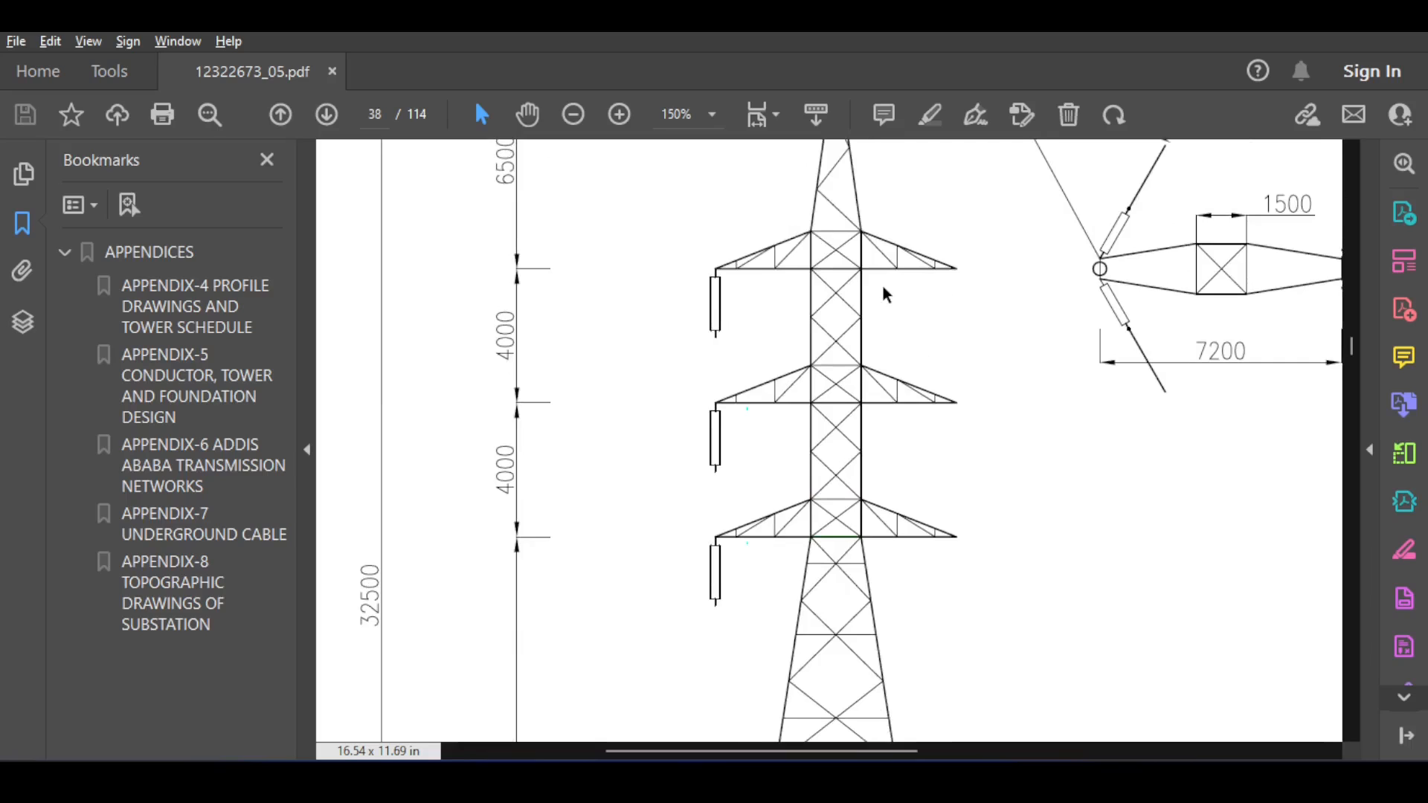
scroll(882, 287, down, 6)
scroll(765, 522, up, 2)
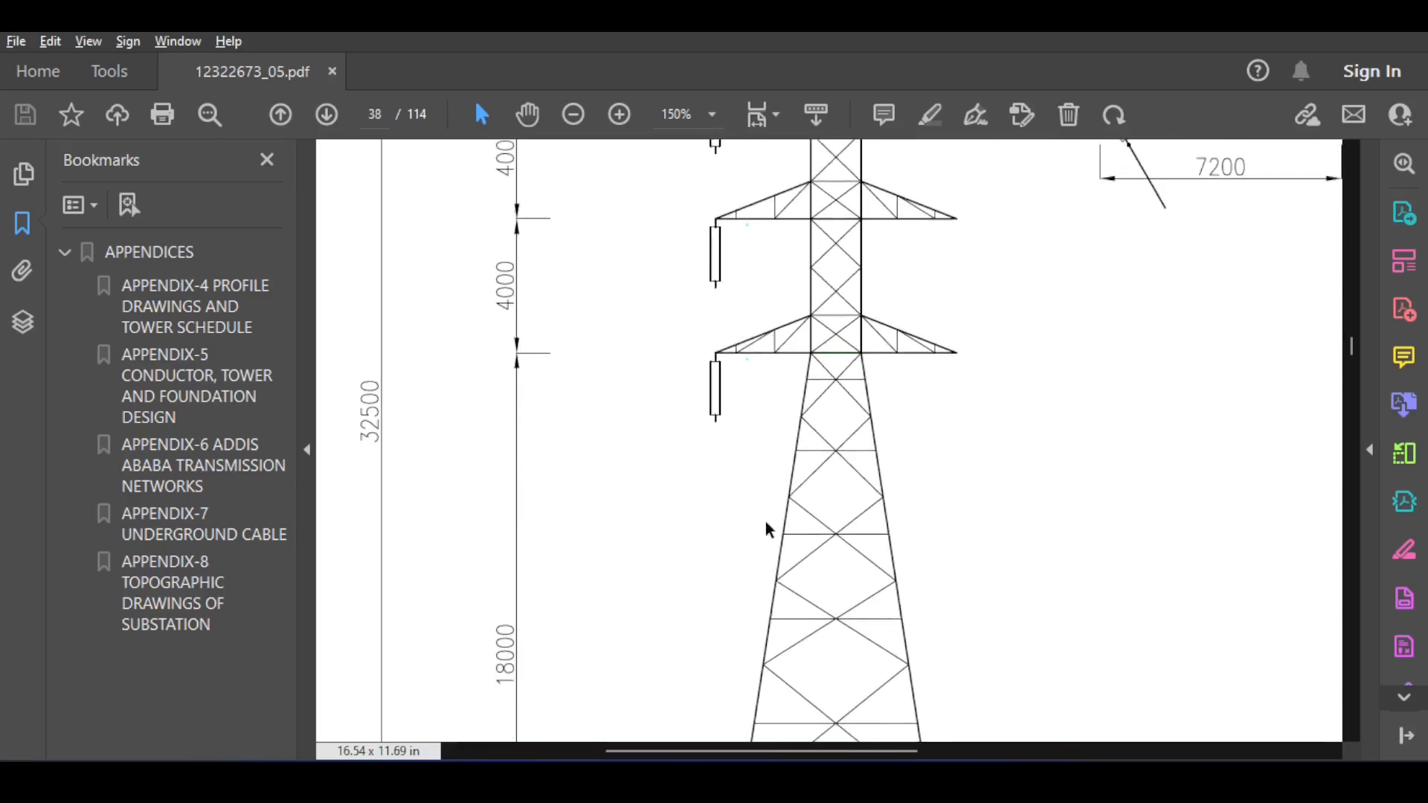
scroll(769, 529, up, 6)
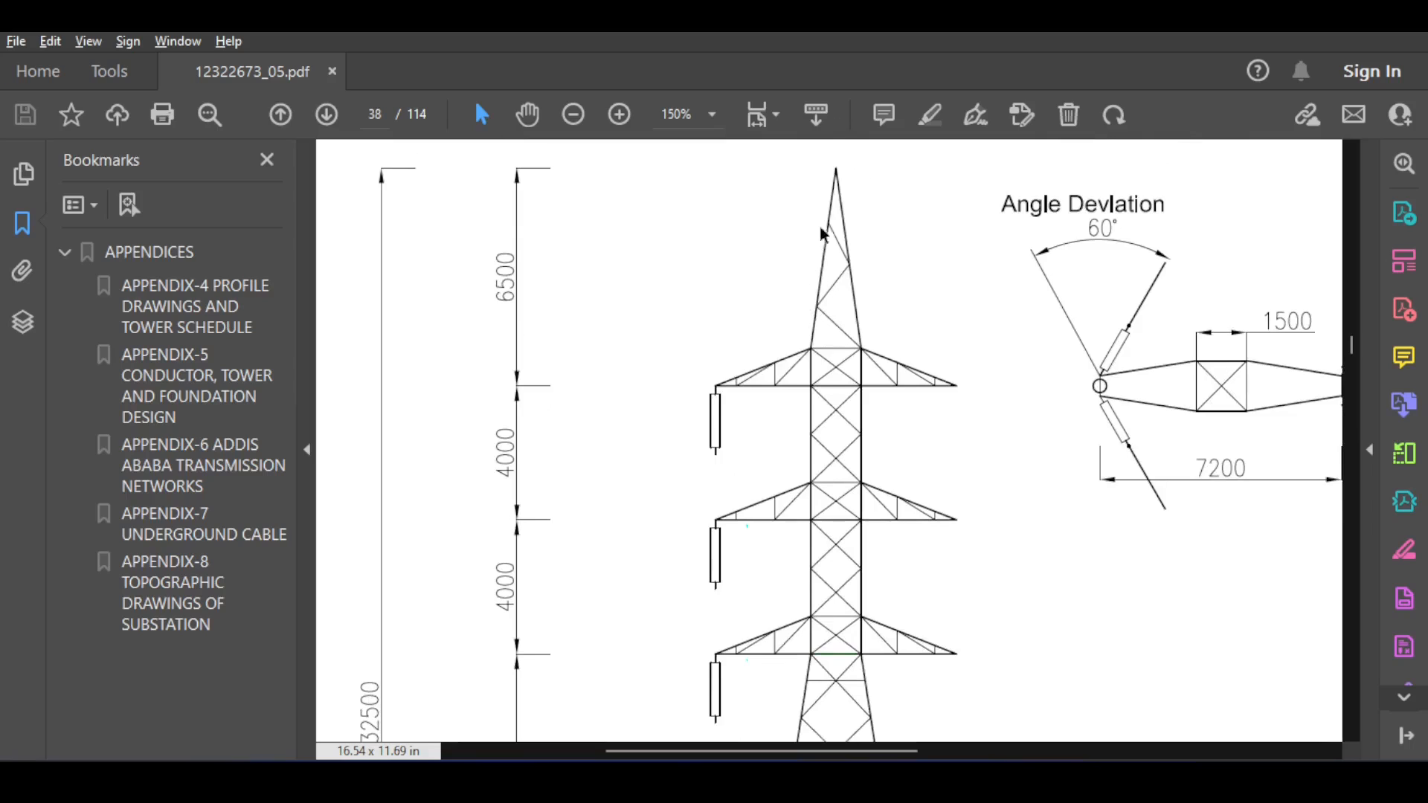
scroll(865, 324, down, 1)
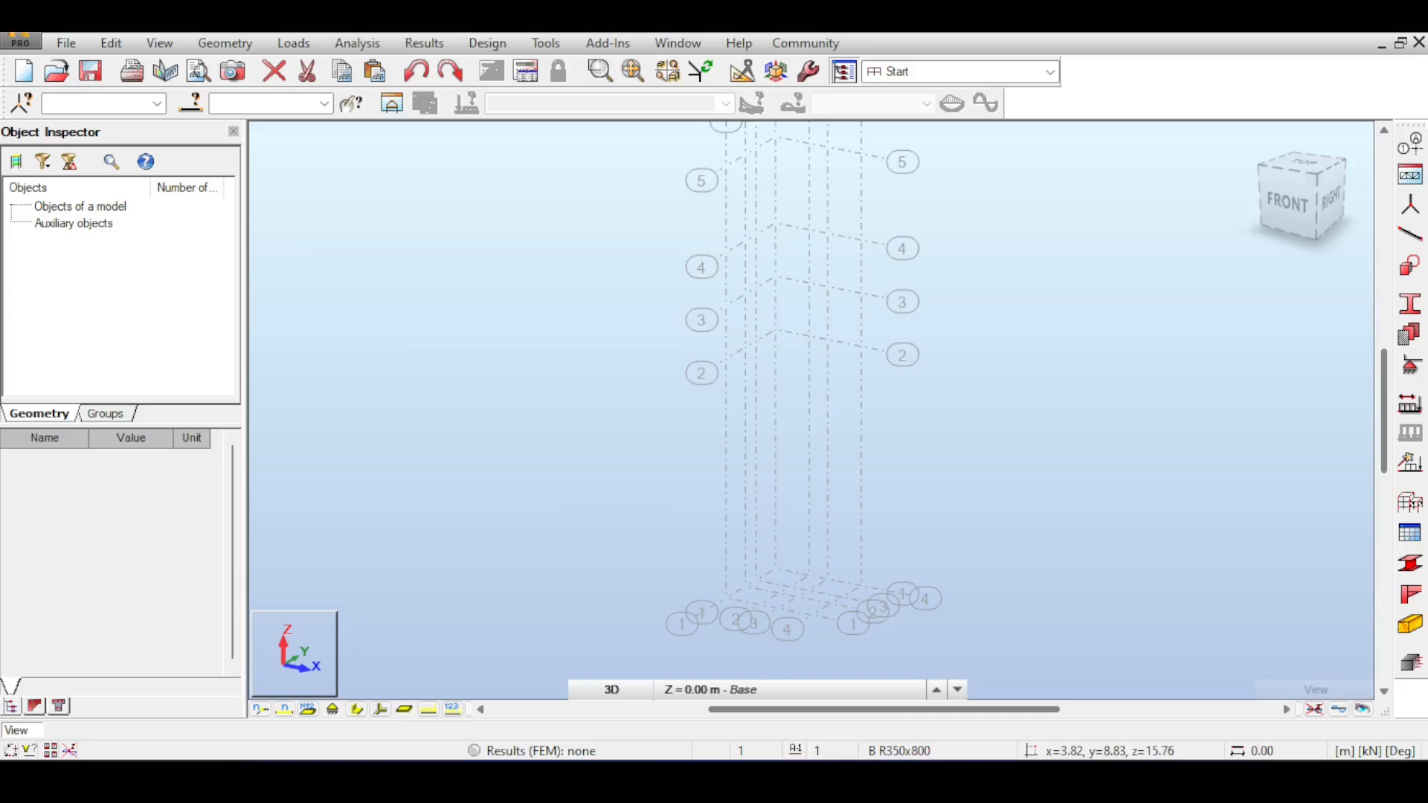
Step: Back in Robot, start defining members and check which sections are available, keeping W 10x12 selected
scroll(637, 344, down, 2)
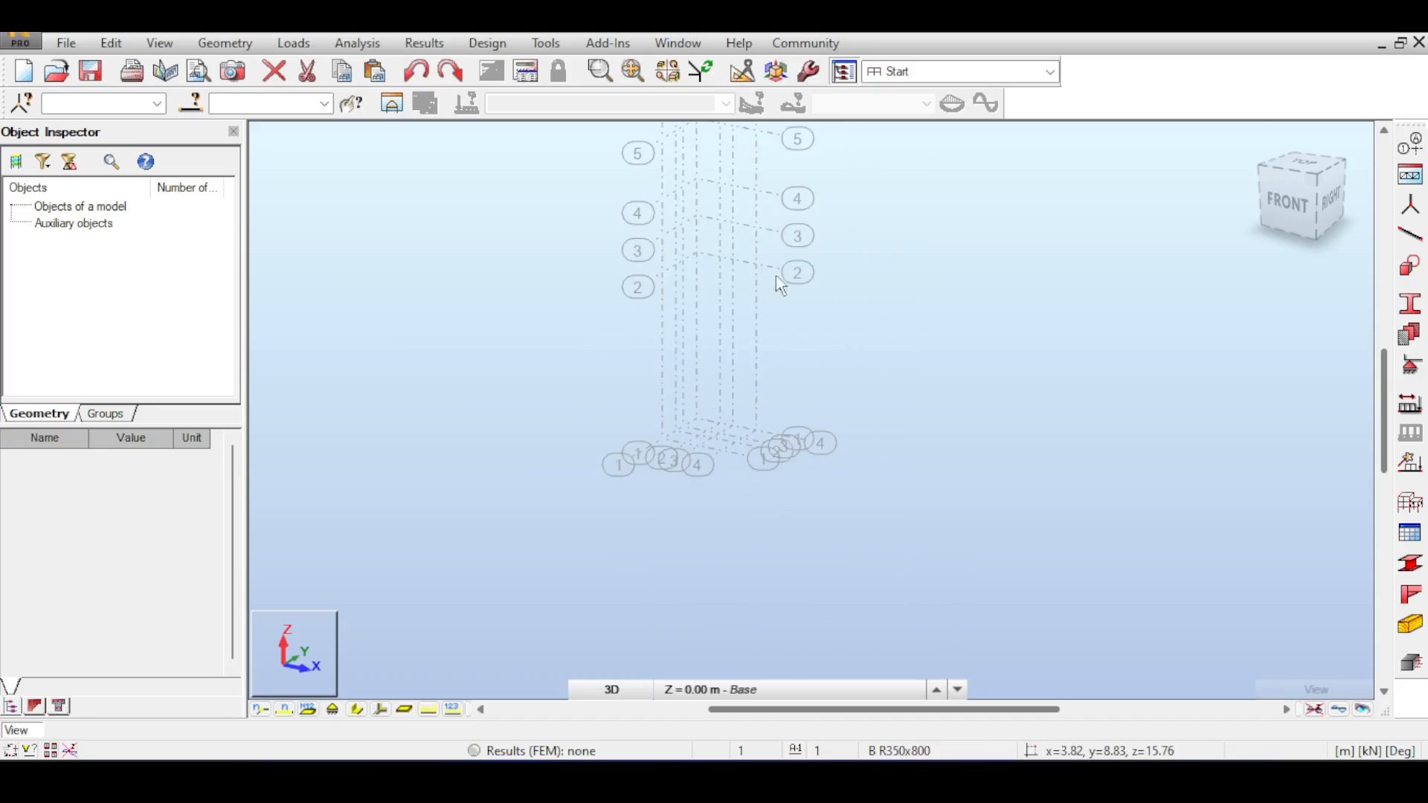
click(1411, 238)
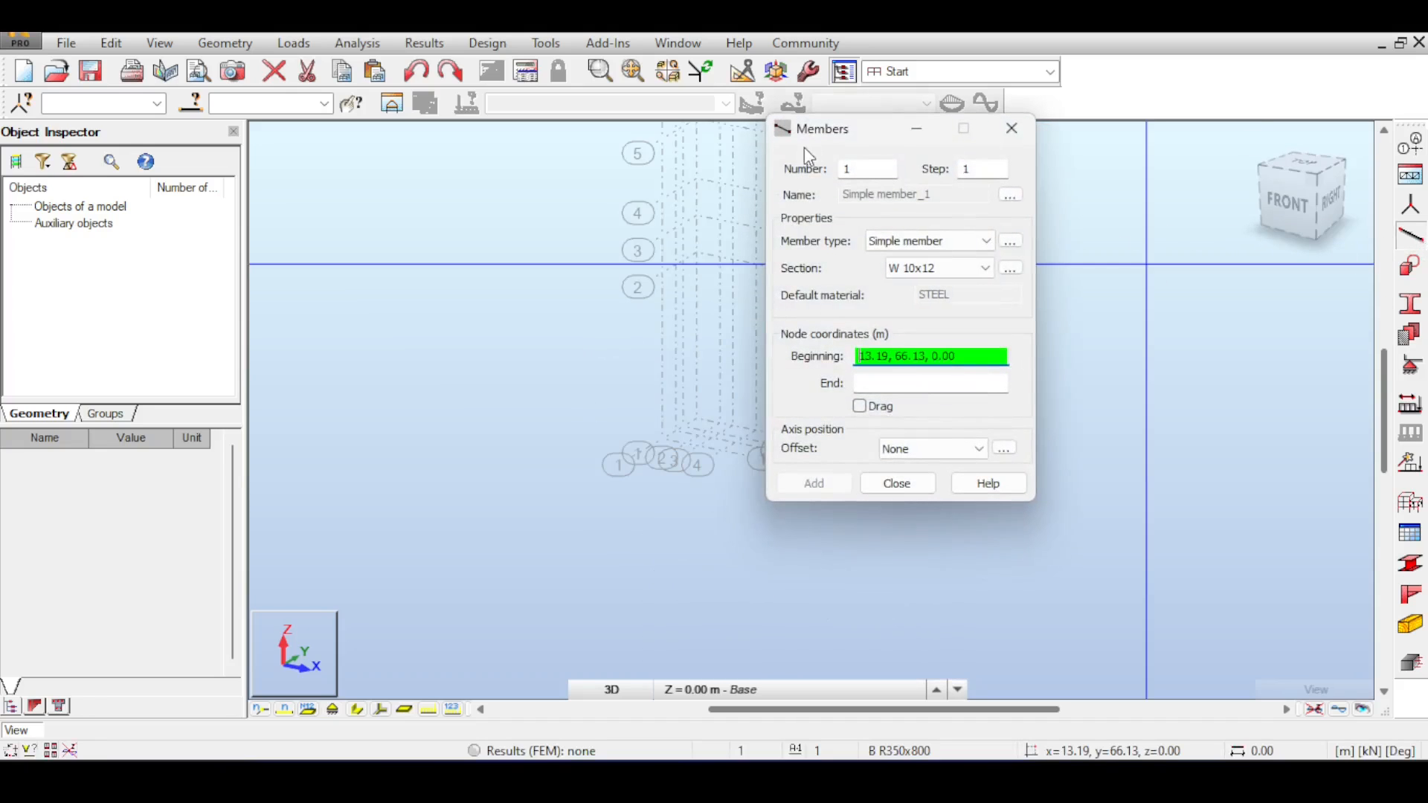
drag(813, 140, 907, 176)
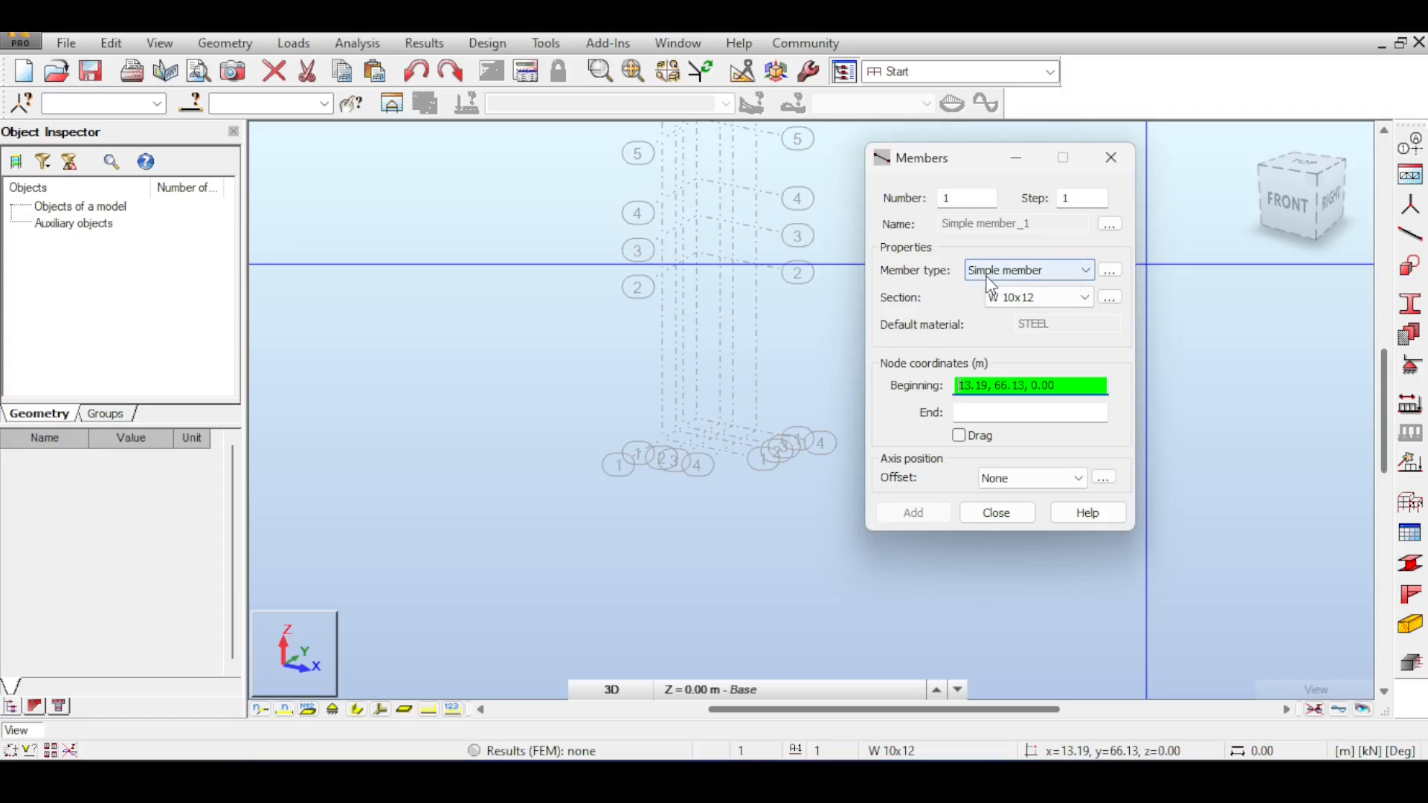
click(1032, 298)
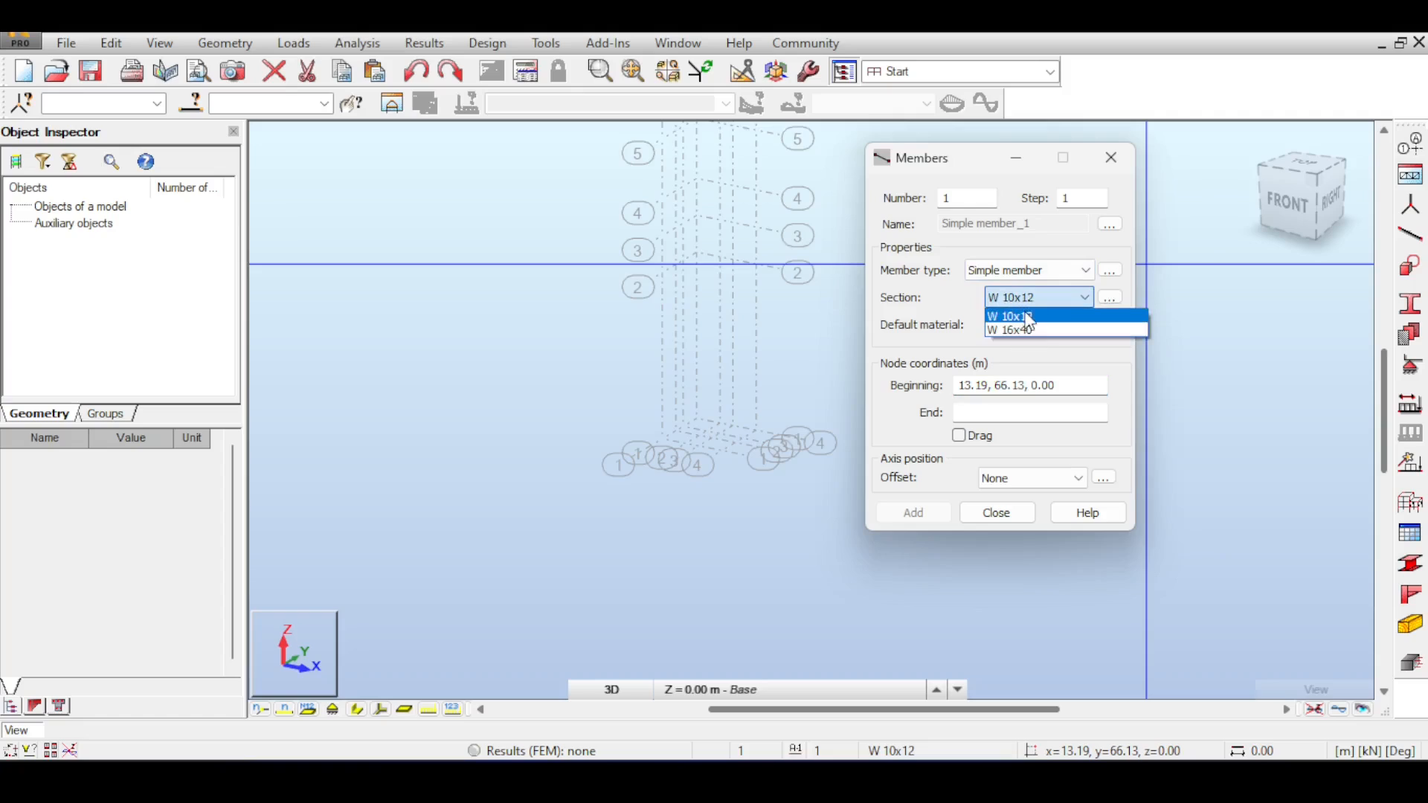
click(955, 313)
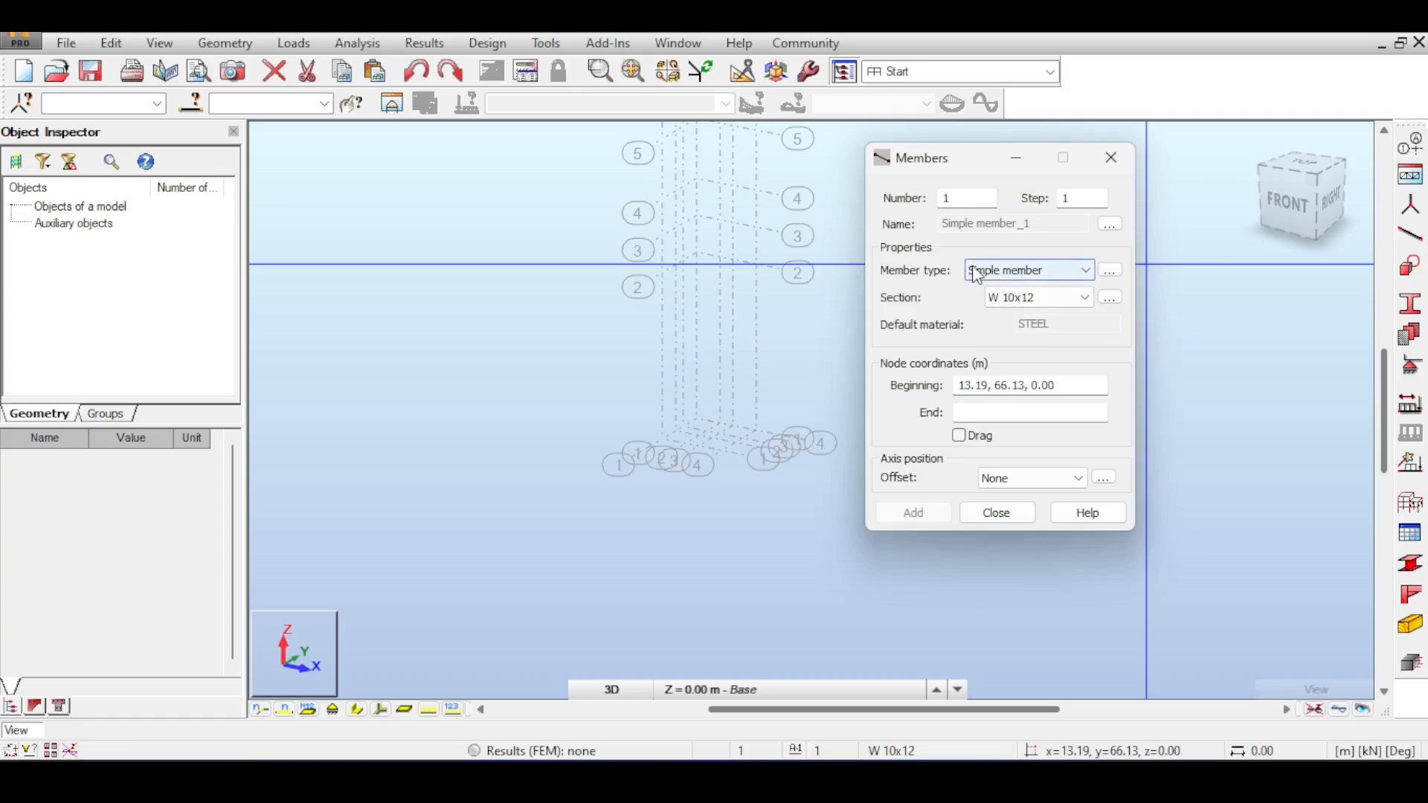
click(1037, 298)
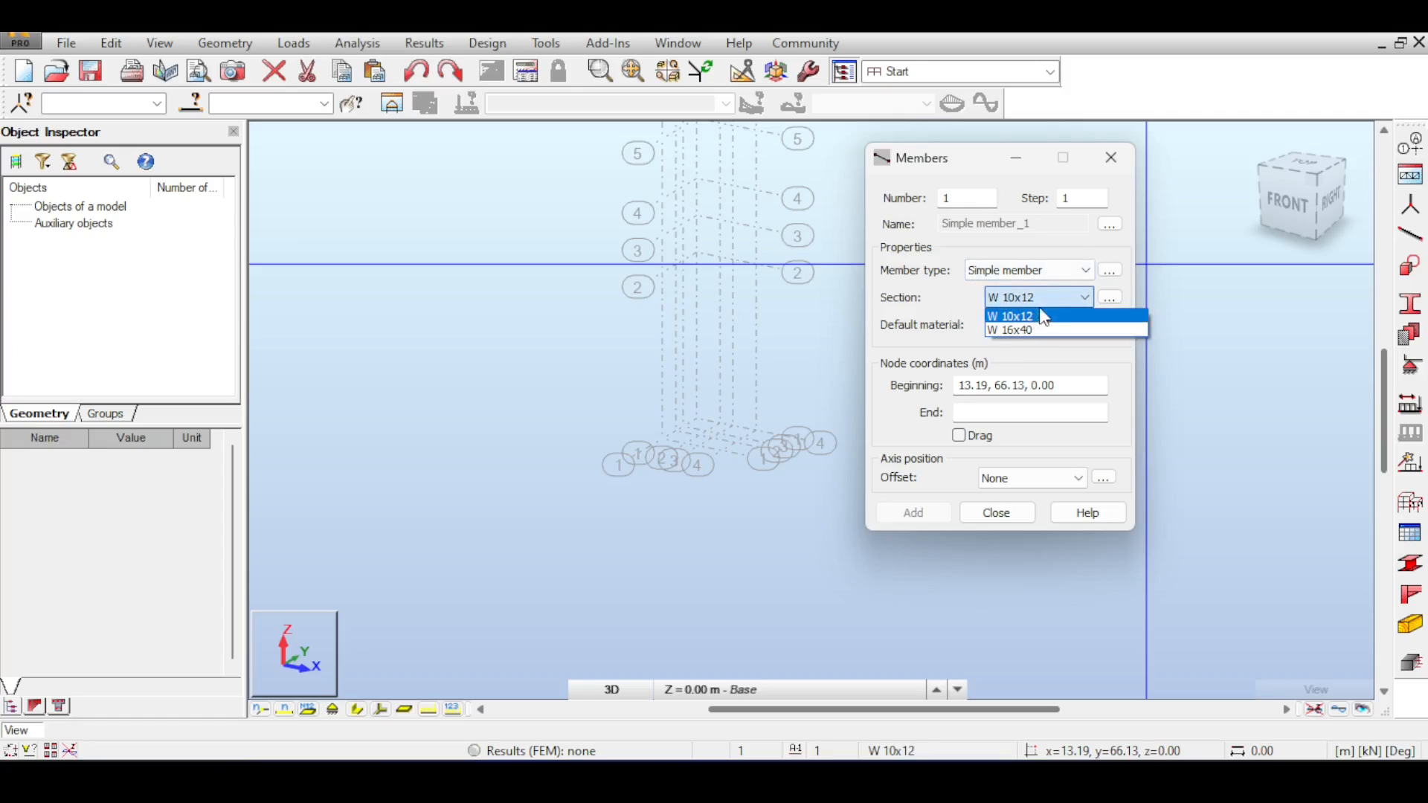
click(1068, 315)
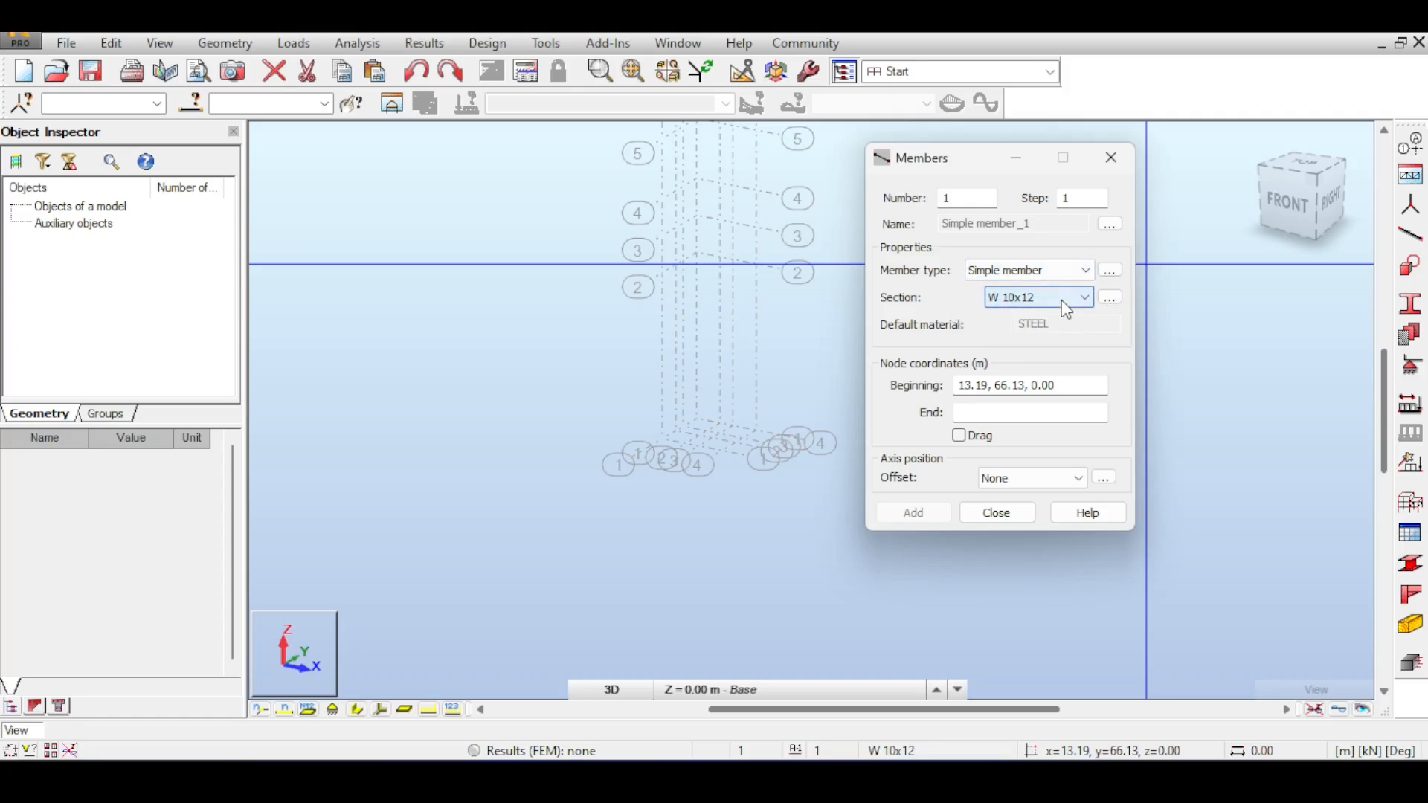
click(1038, 385)
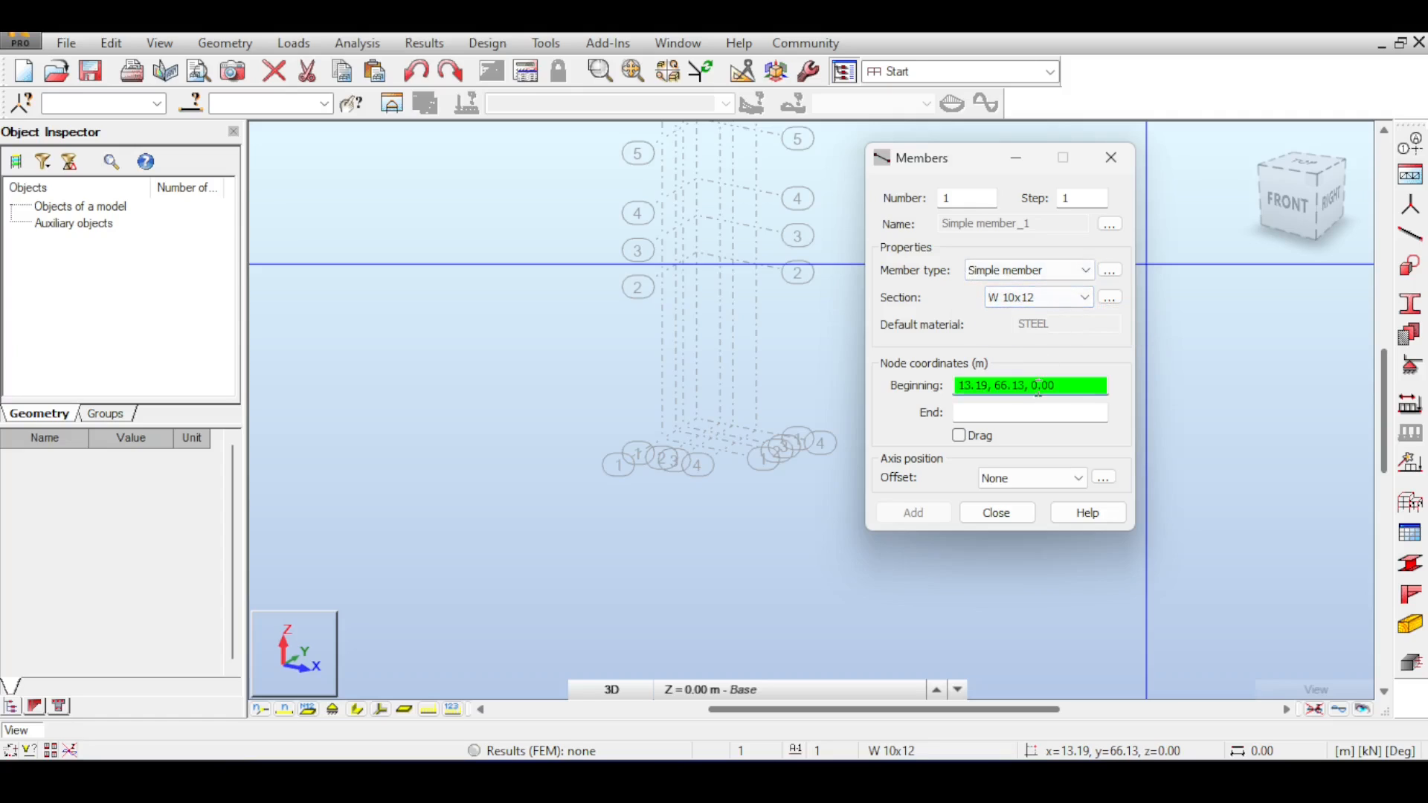
Step: Add the steel angle section L 8x8x1 from the AISC 15.0 database to the available sections
click(1110, 298)
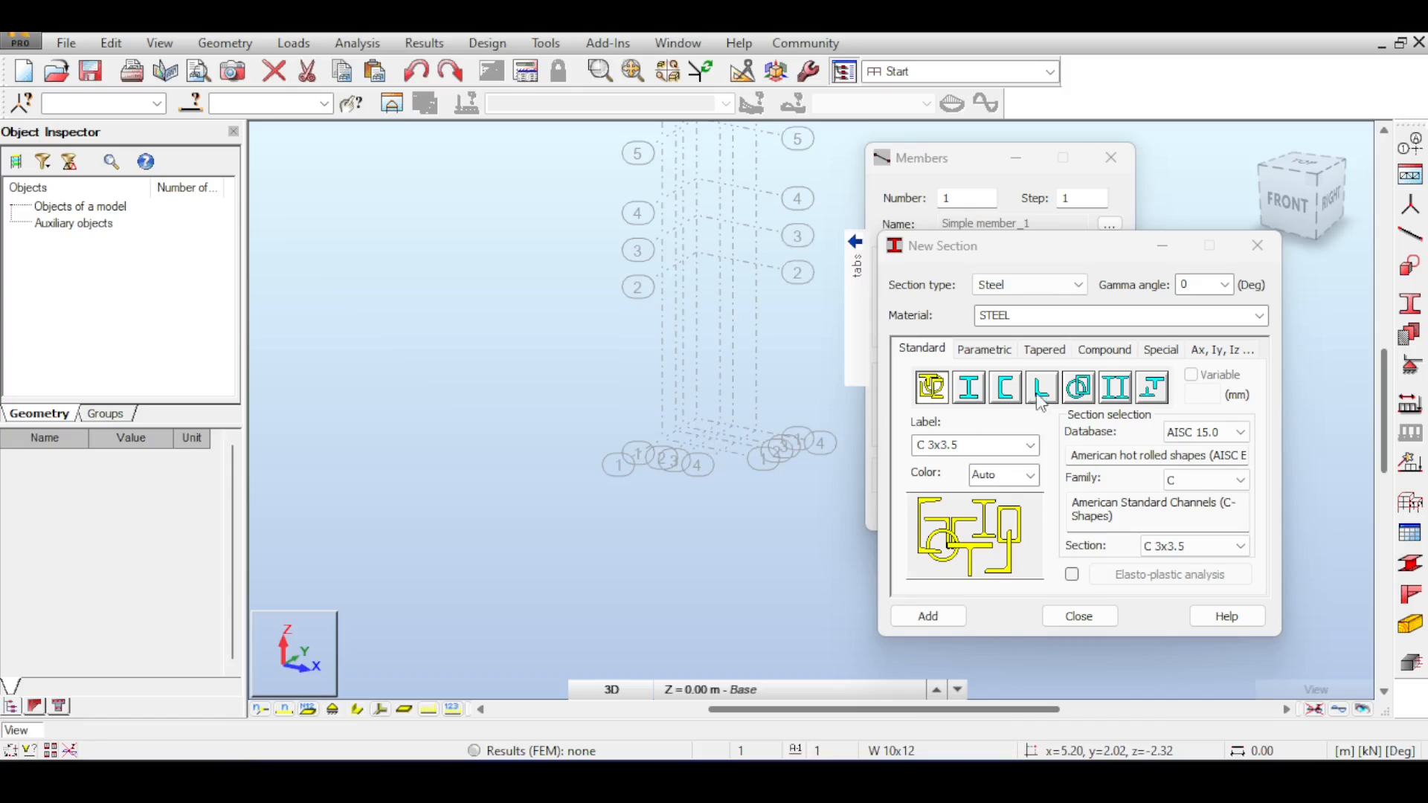
click(1041, 386)
click(1232, 546)
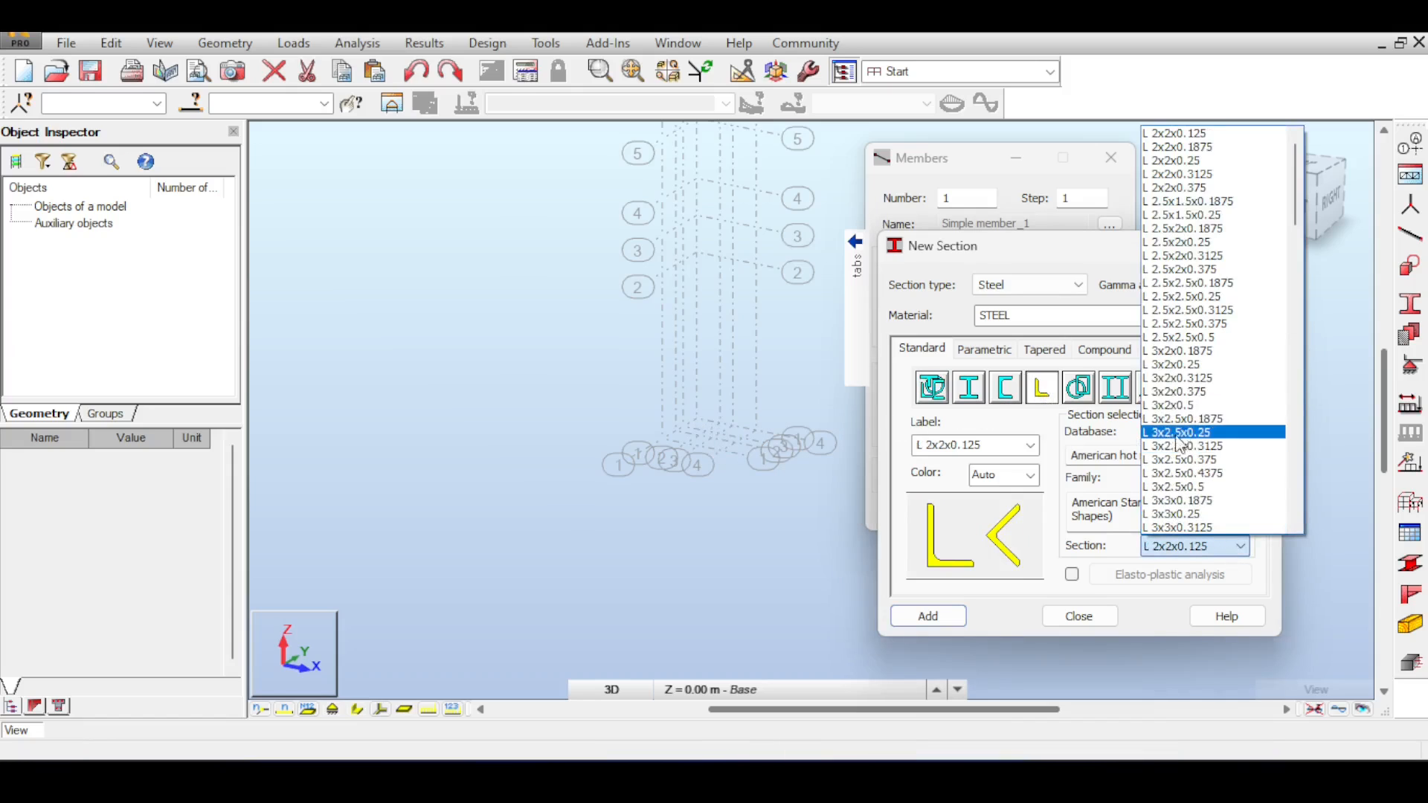
scroll(1175, 445, down, 2)
scroll(1176, 445, down, 15)
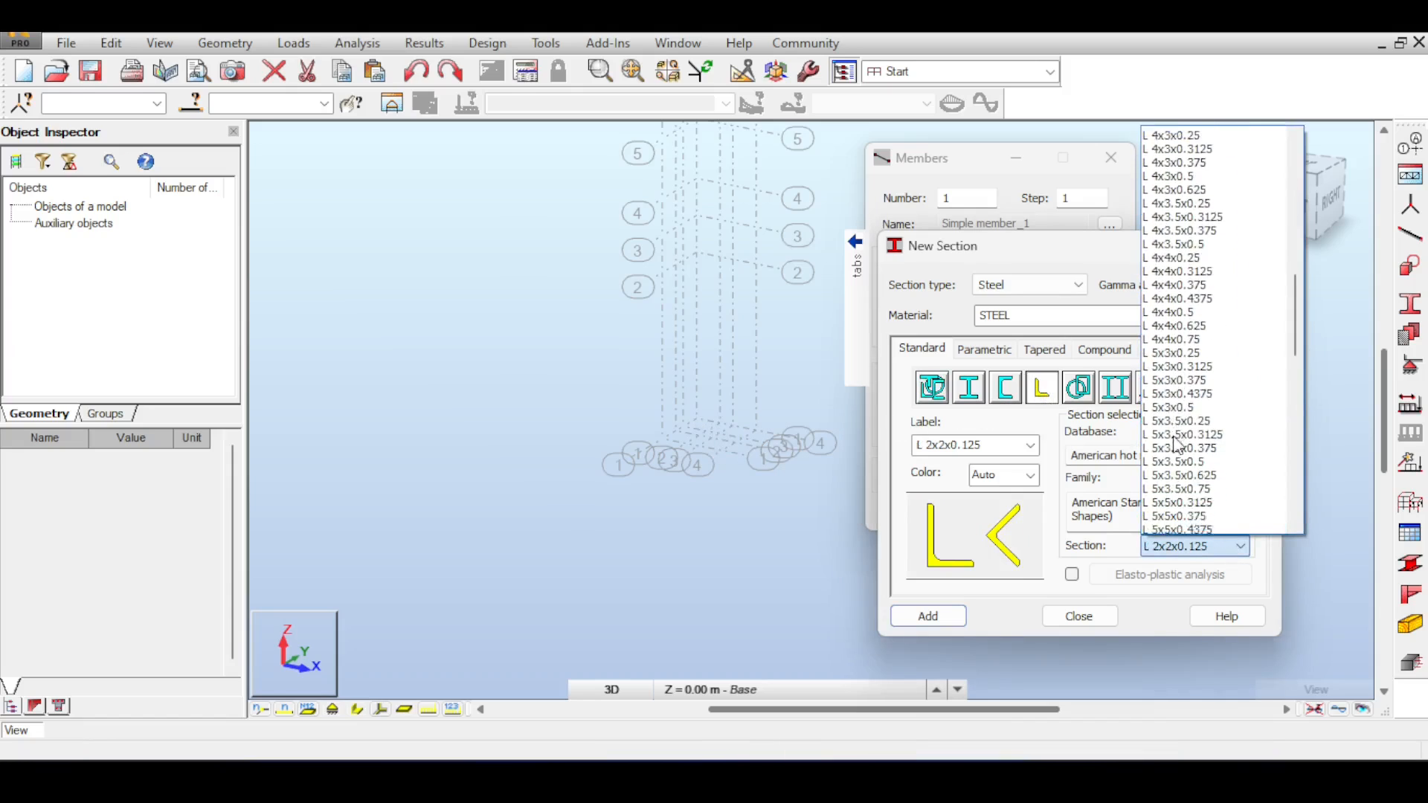
scroll(1176, 445, down, 5)
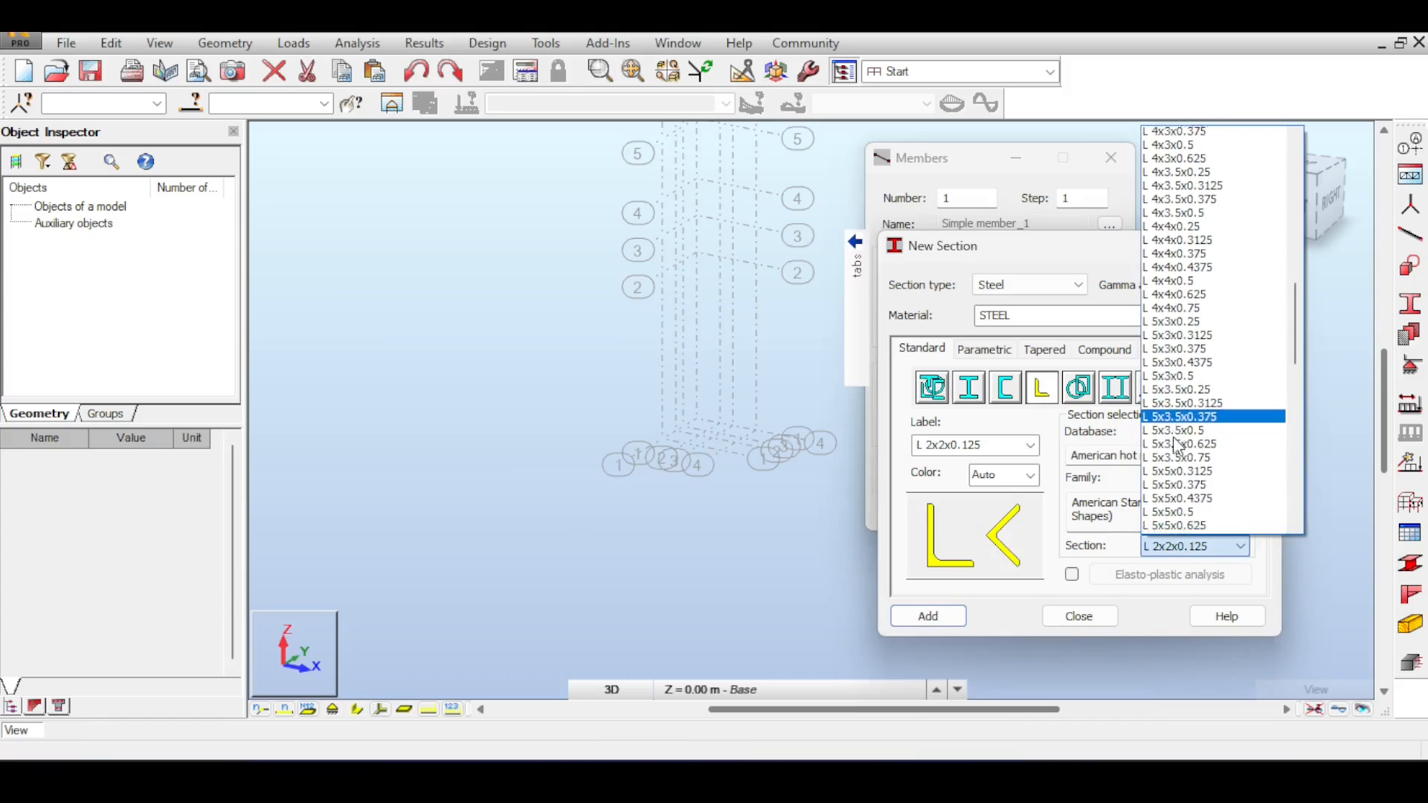
scroll(1175, 447, down, 12)
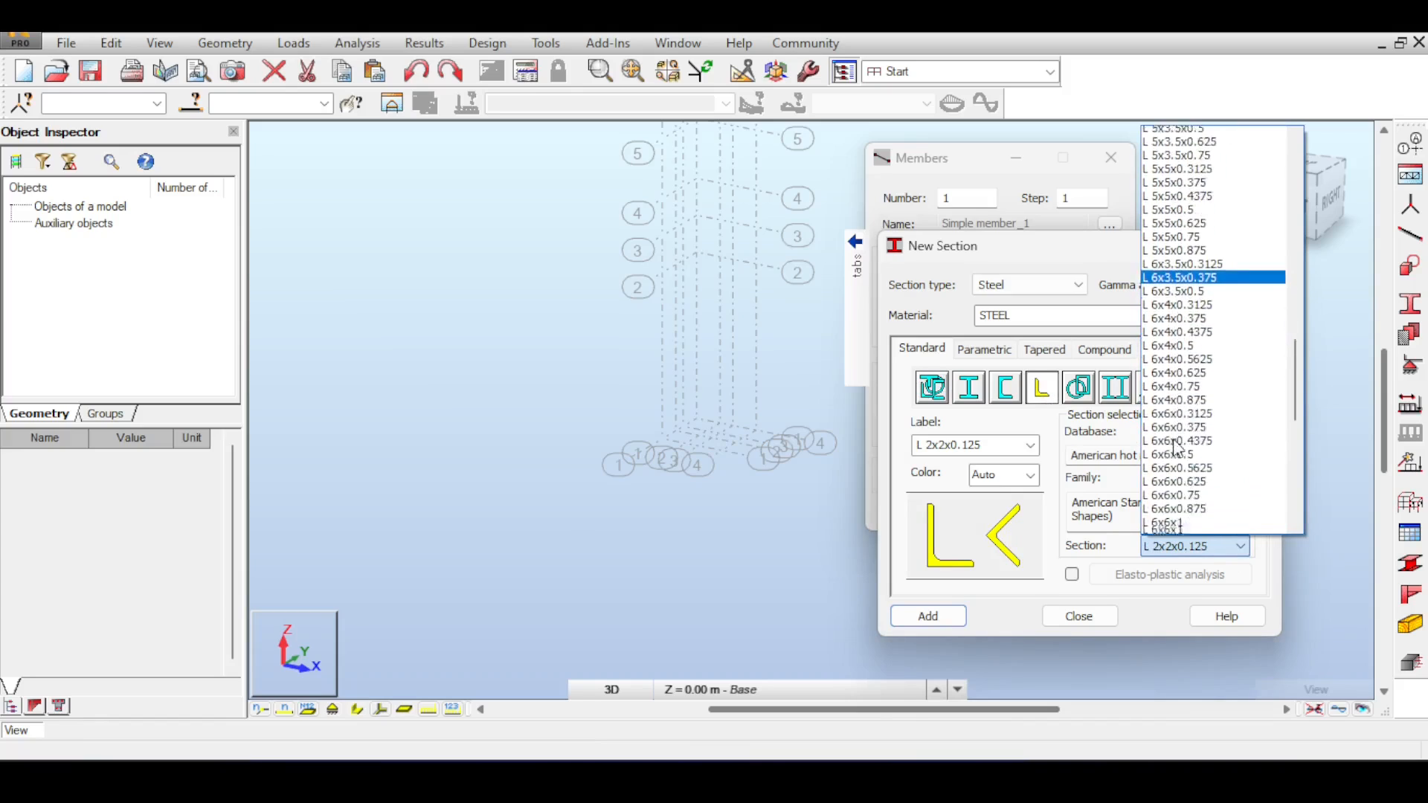
scroll(1176, 447, down, 2)
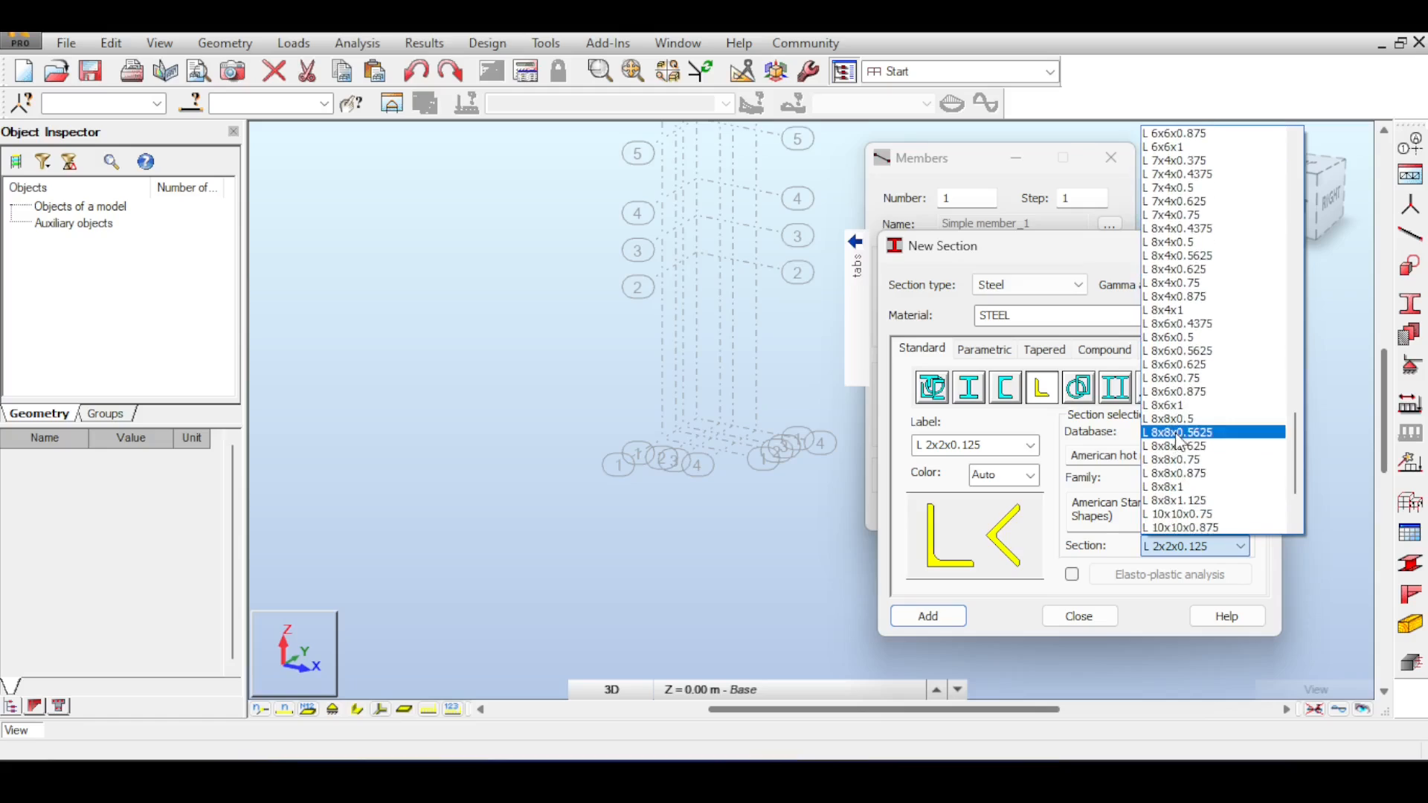
click(1175, 456)
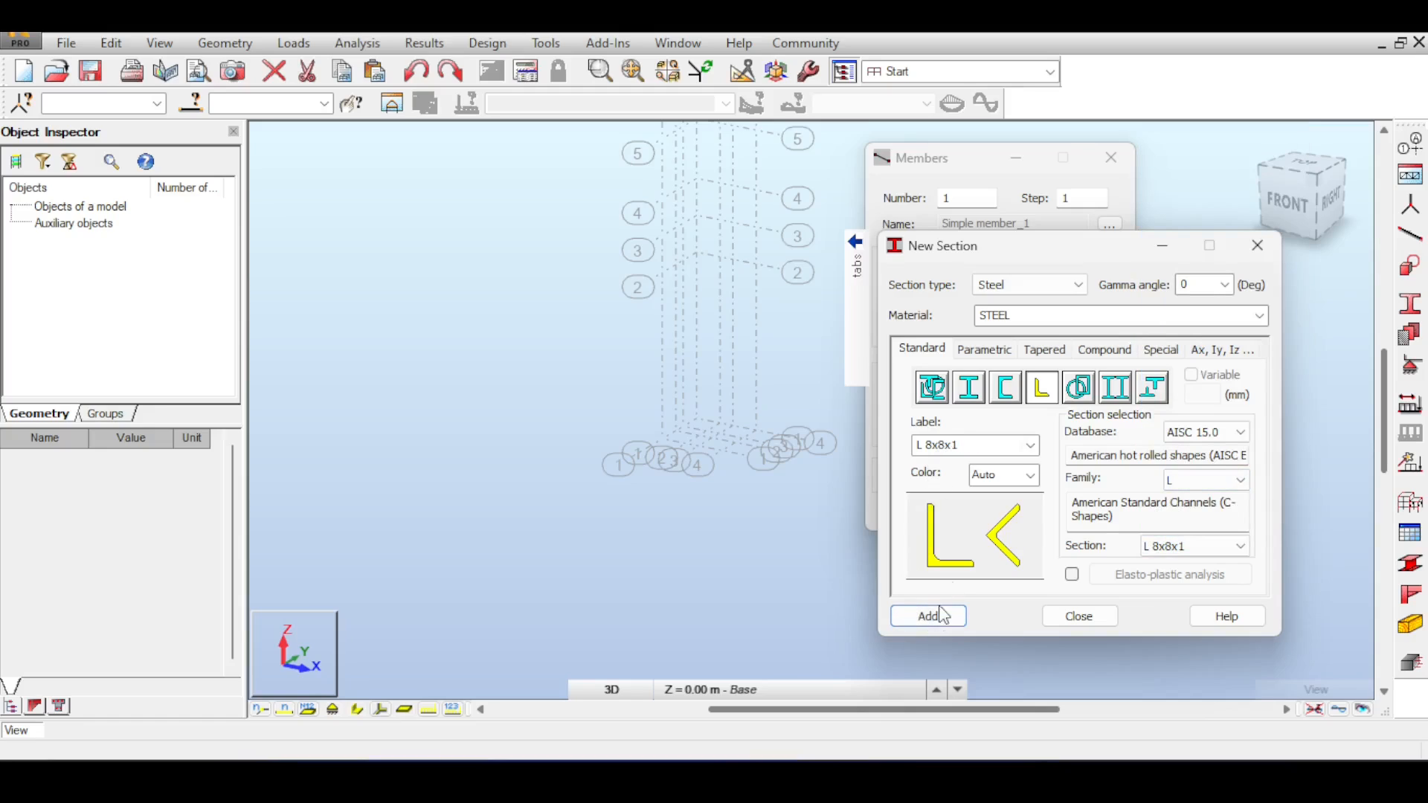
click(936, 619)
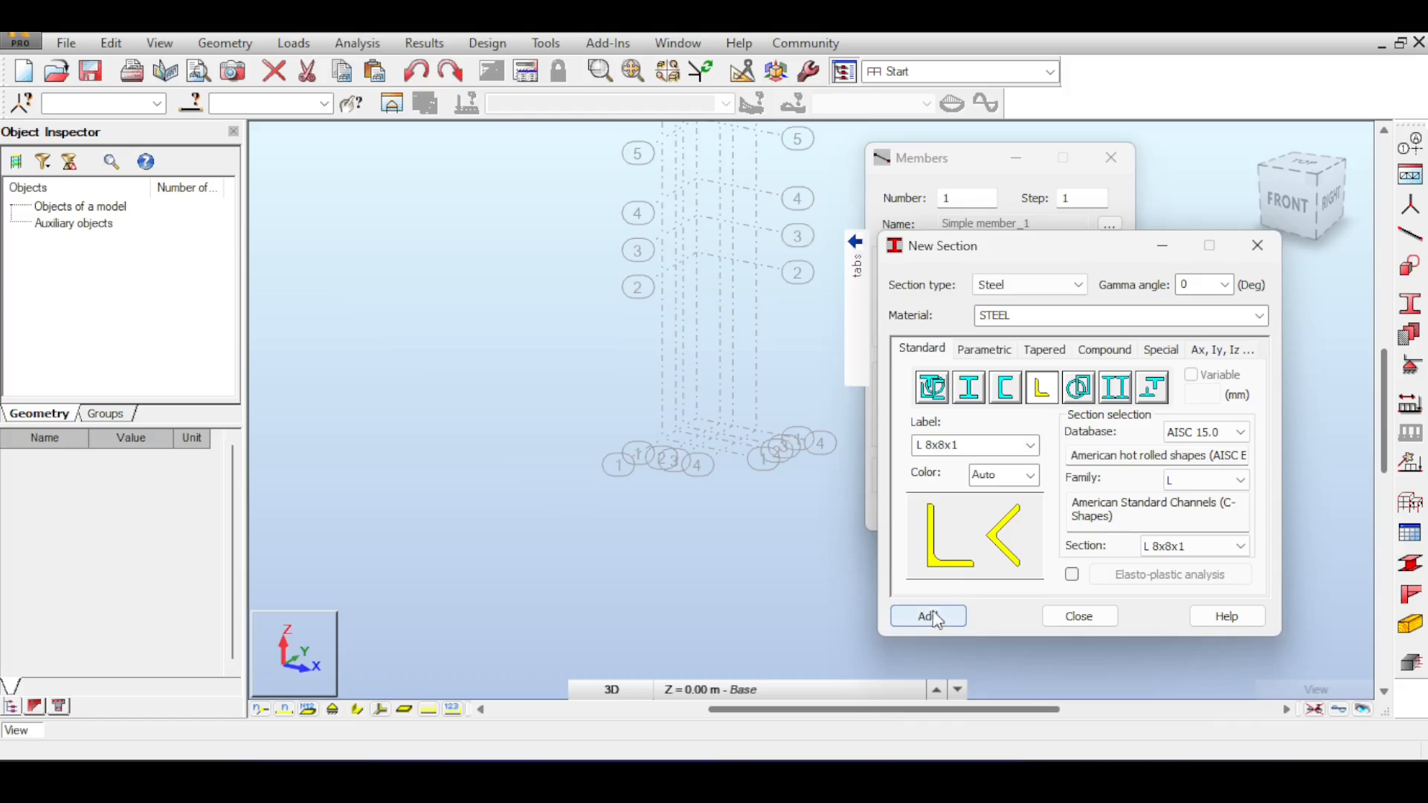
Step: Add the angle section L 8x8x0.5 for the new members and close the section definition
click(1178, 546)
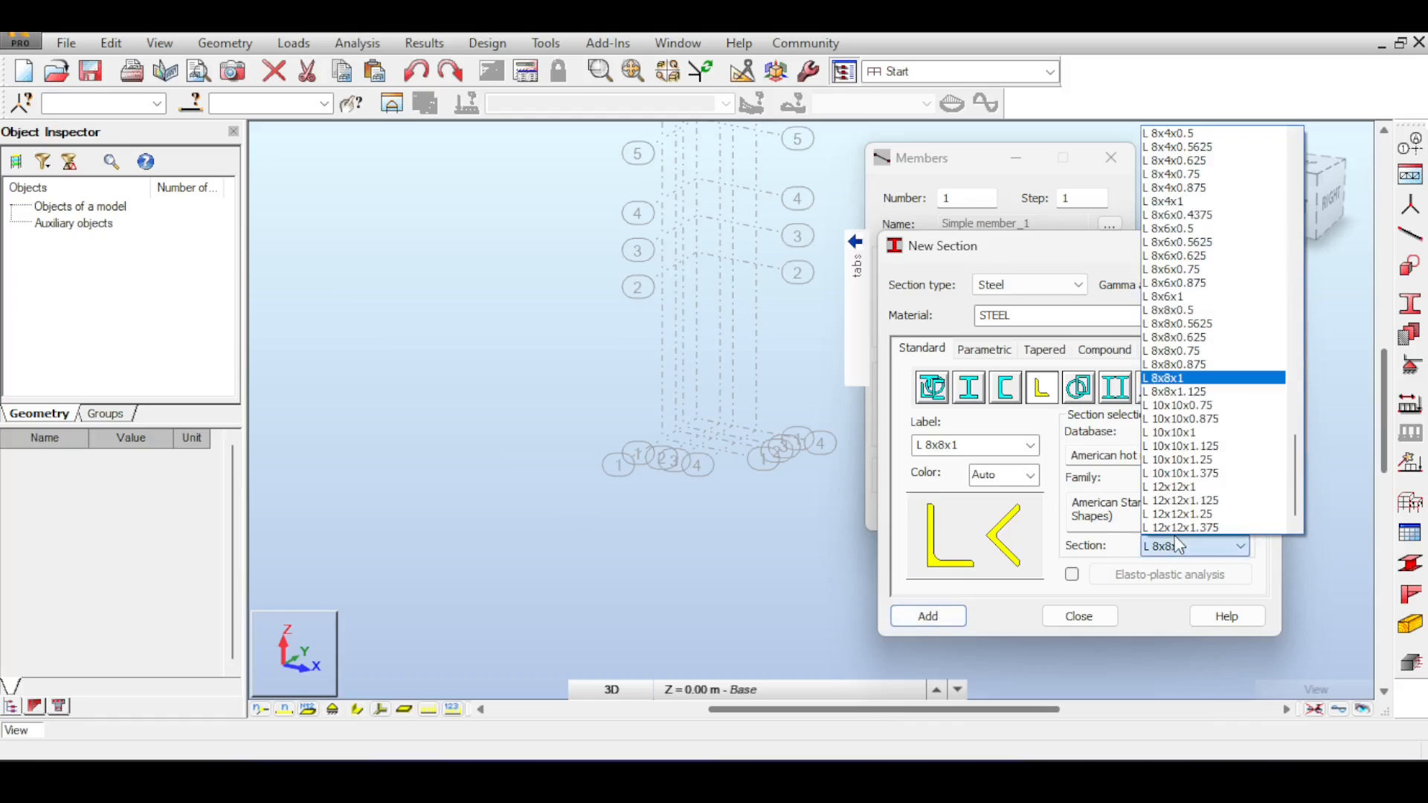
click(1173, 311)
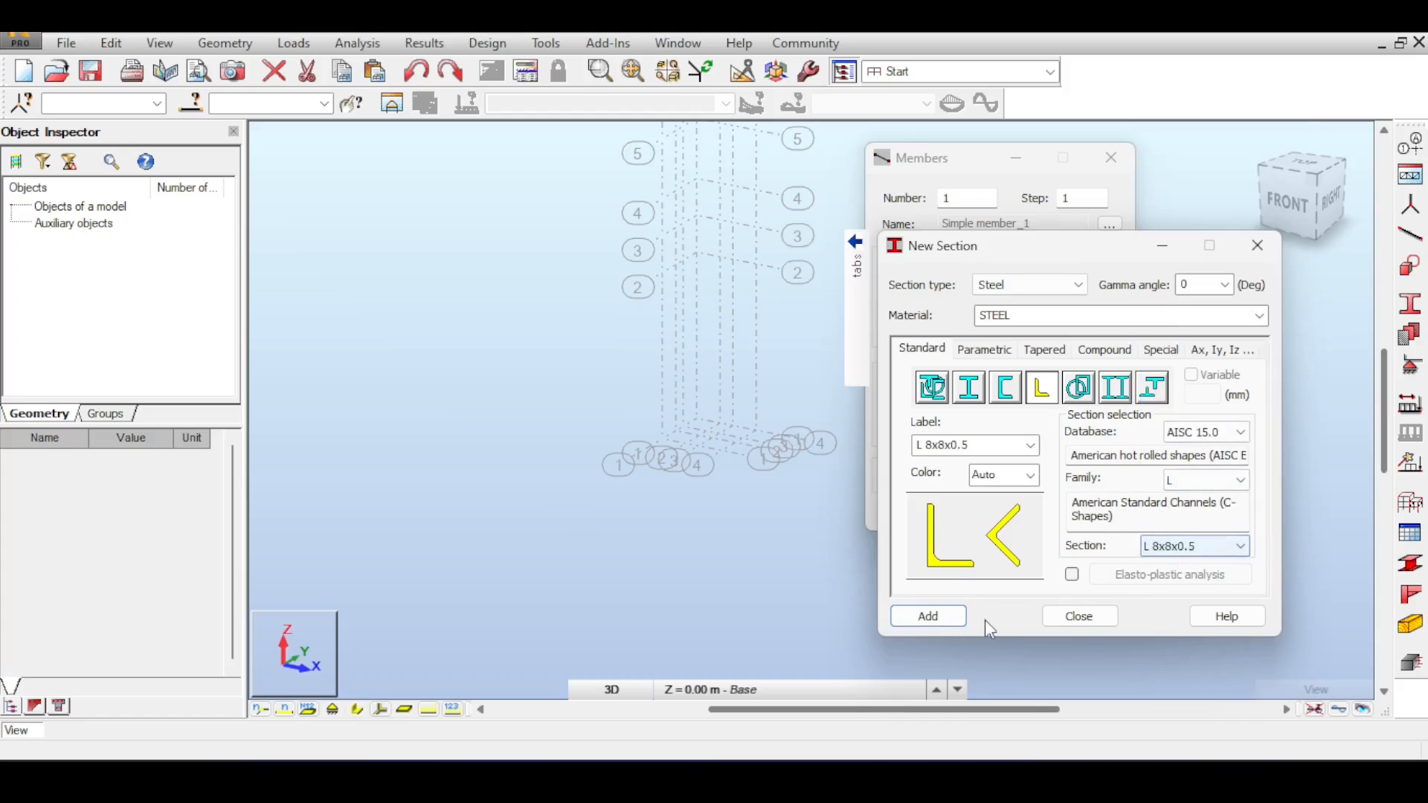
click(935, 617)
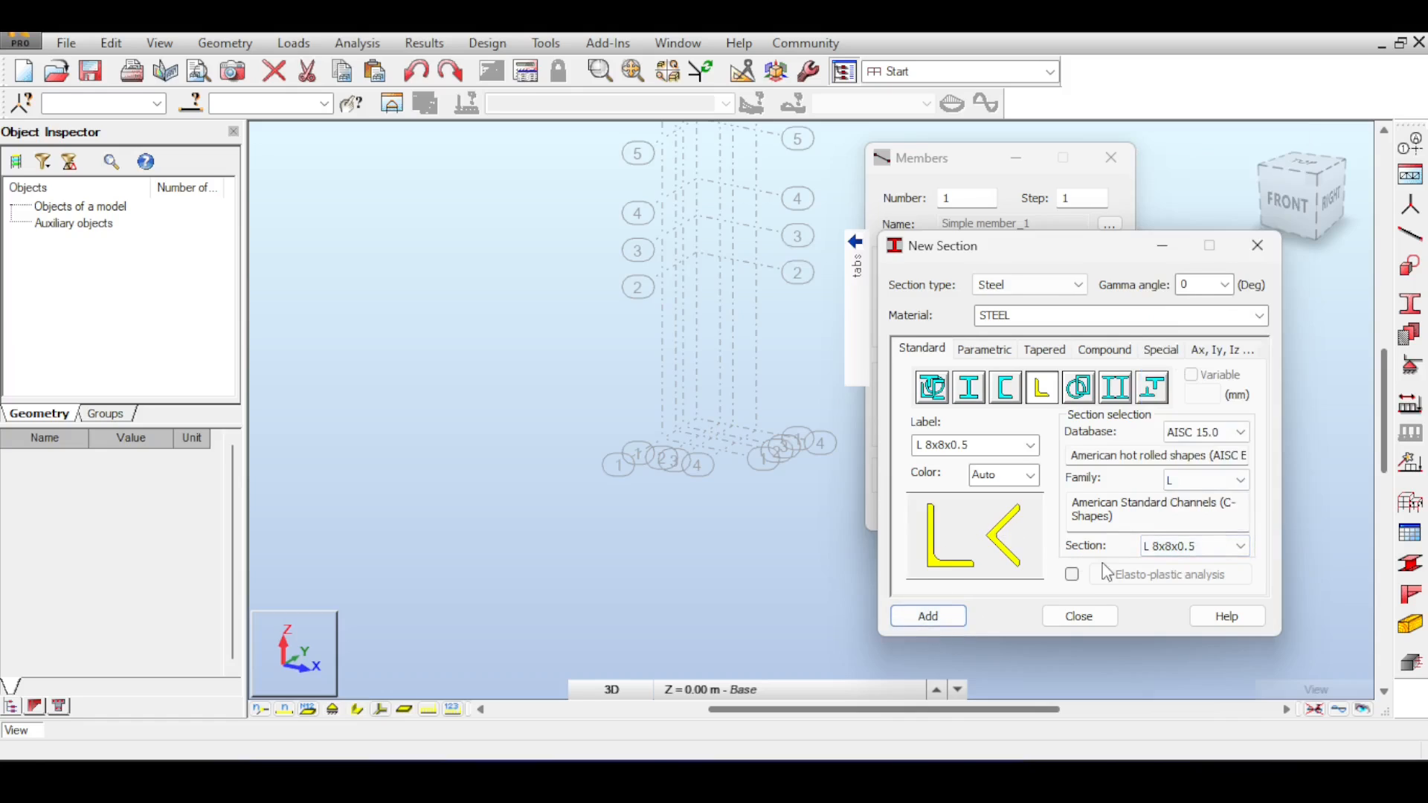
click(1257, 246)
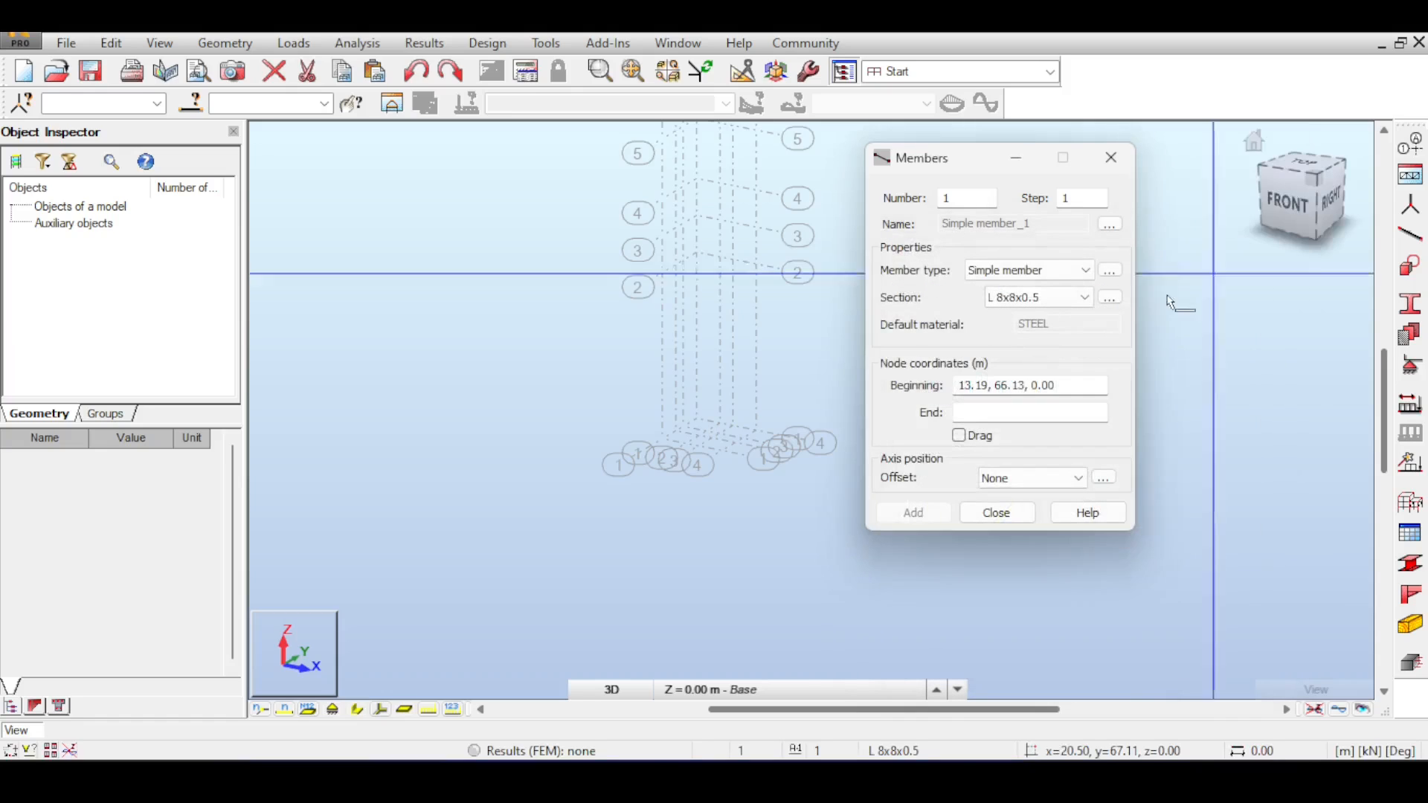
Step: Select section L 8x8x1 and draw the first tower leg from -3.50, -3.50, 0.00 to -0.75, -0.75, 18.00
click(1012, 305)
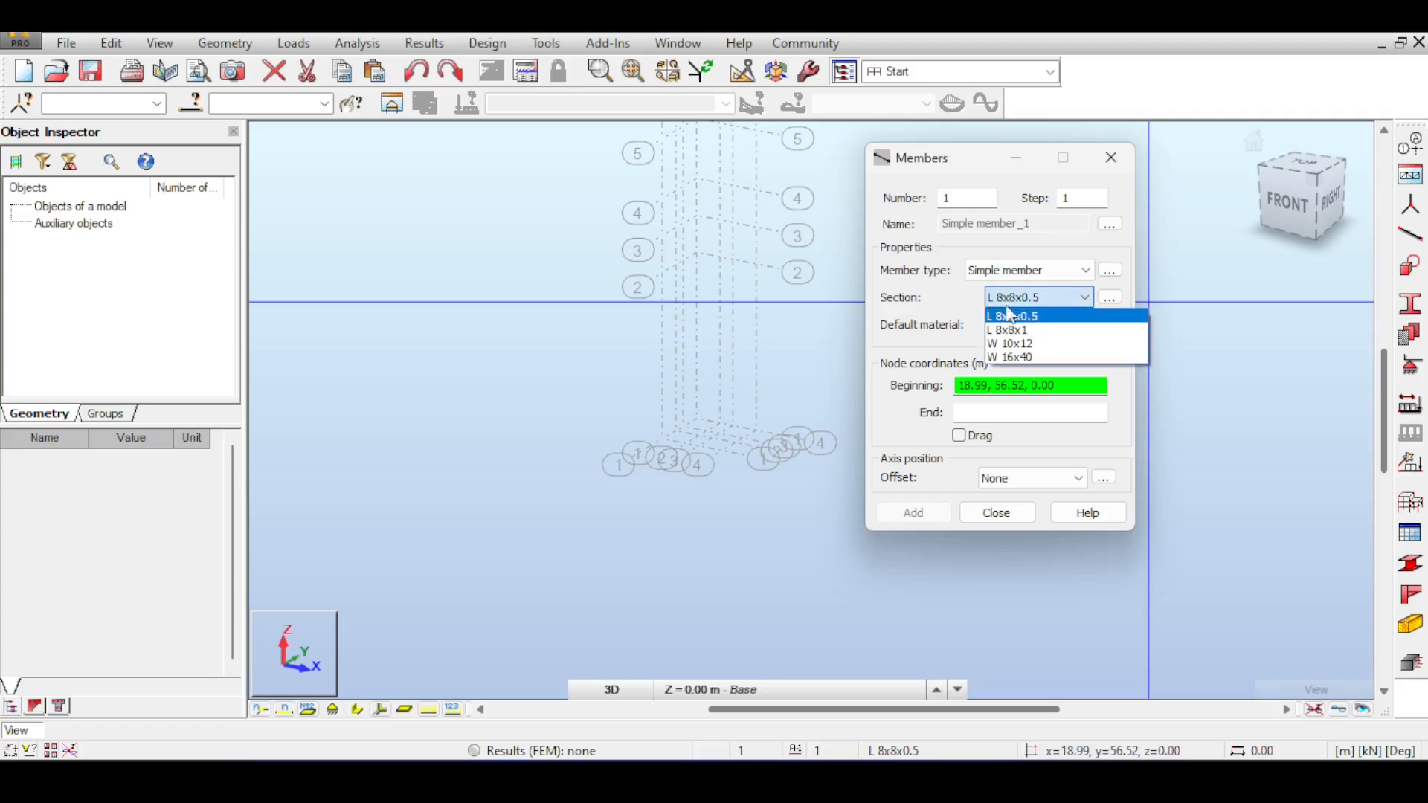
click(1017, 325)
scroll(718, 496, up, 5)
middle_drag(753, 387, 727, 428)
click(626, 556)
middle_drag(736, 527, 704, 621)
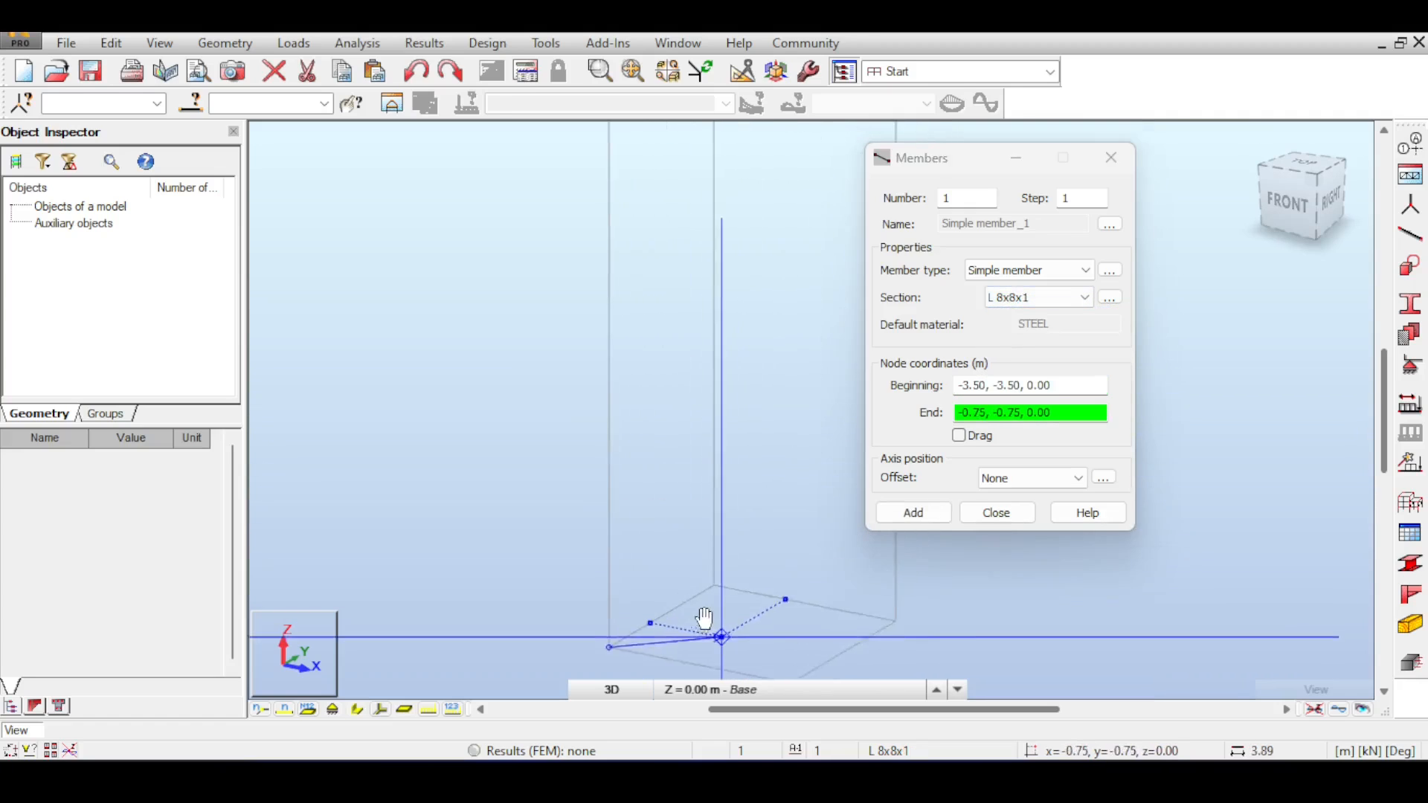
scroll(707, 599, down, 4)
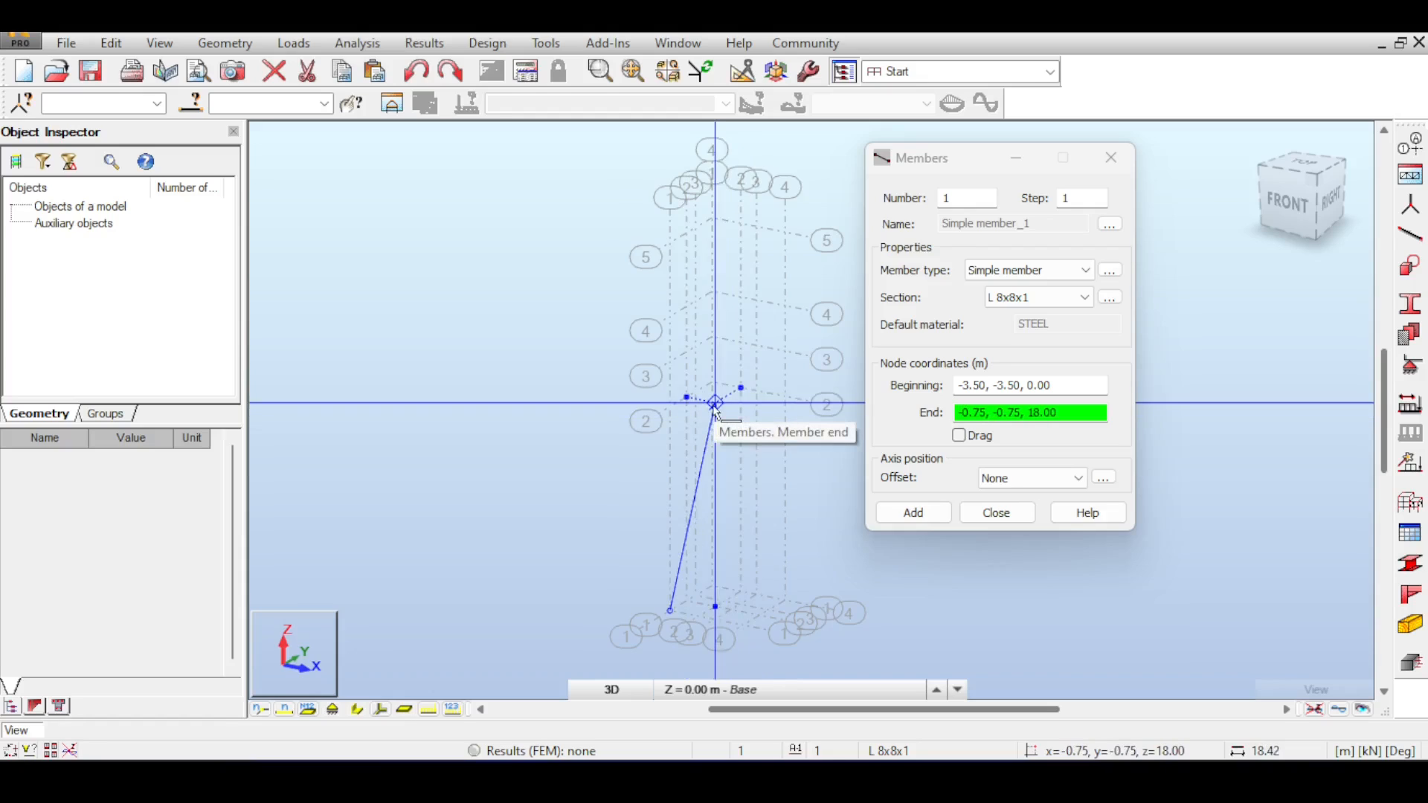
click(713, 406)
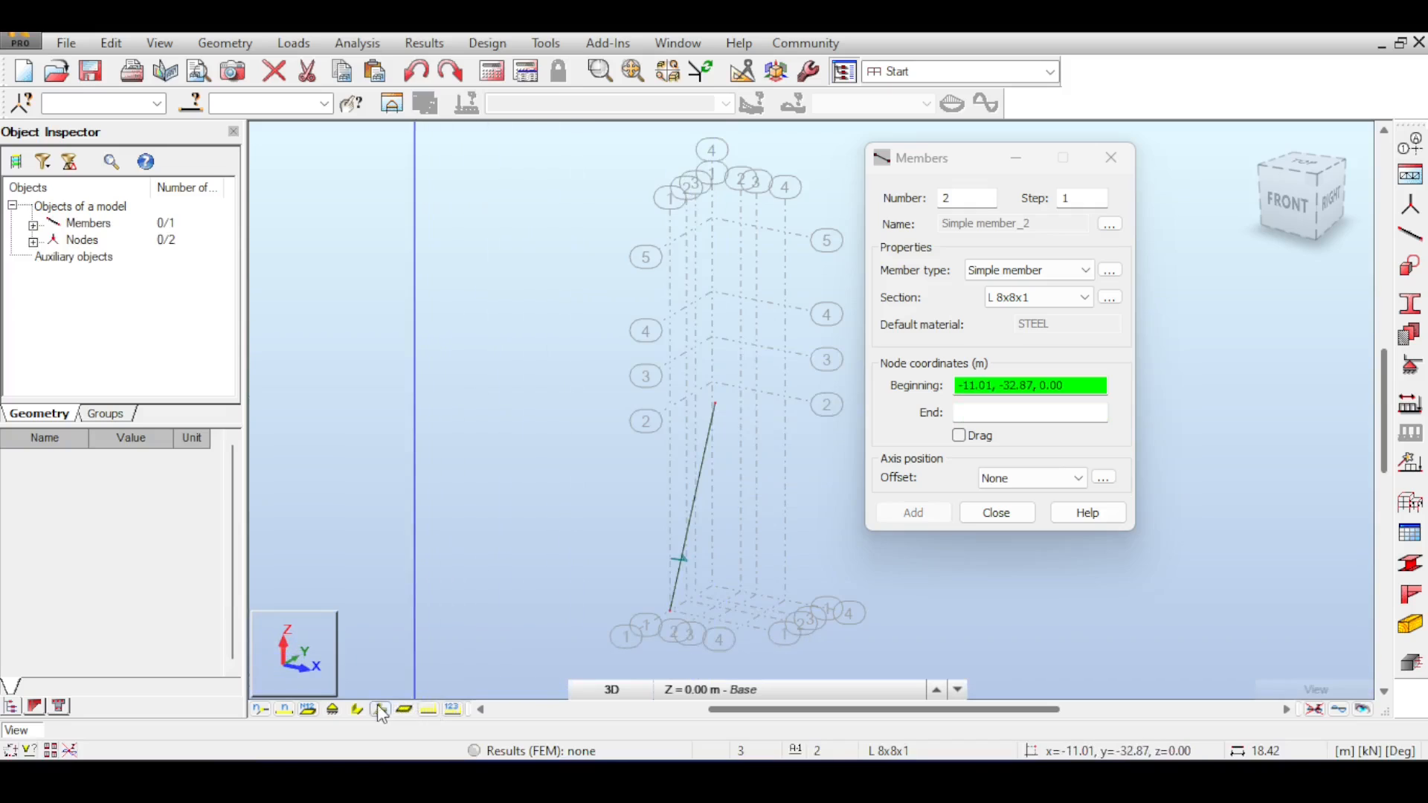
Step: Examine the first leg's angle profile and its orientation up close and from above
scroll(679, 588, up, 5)
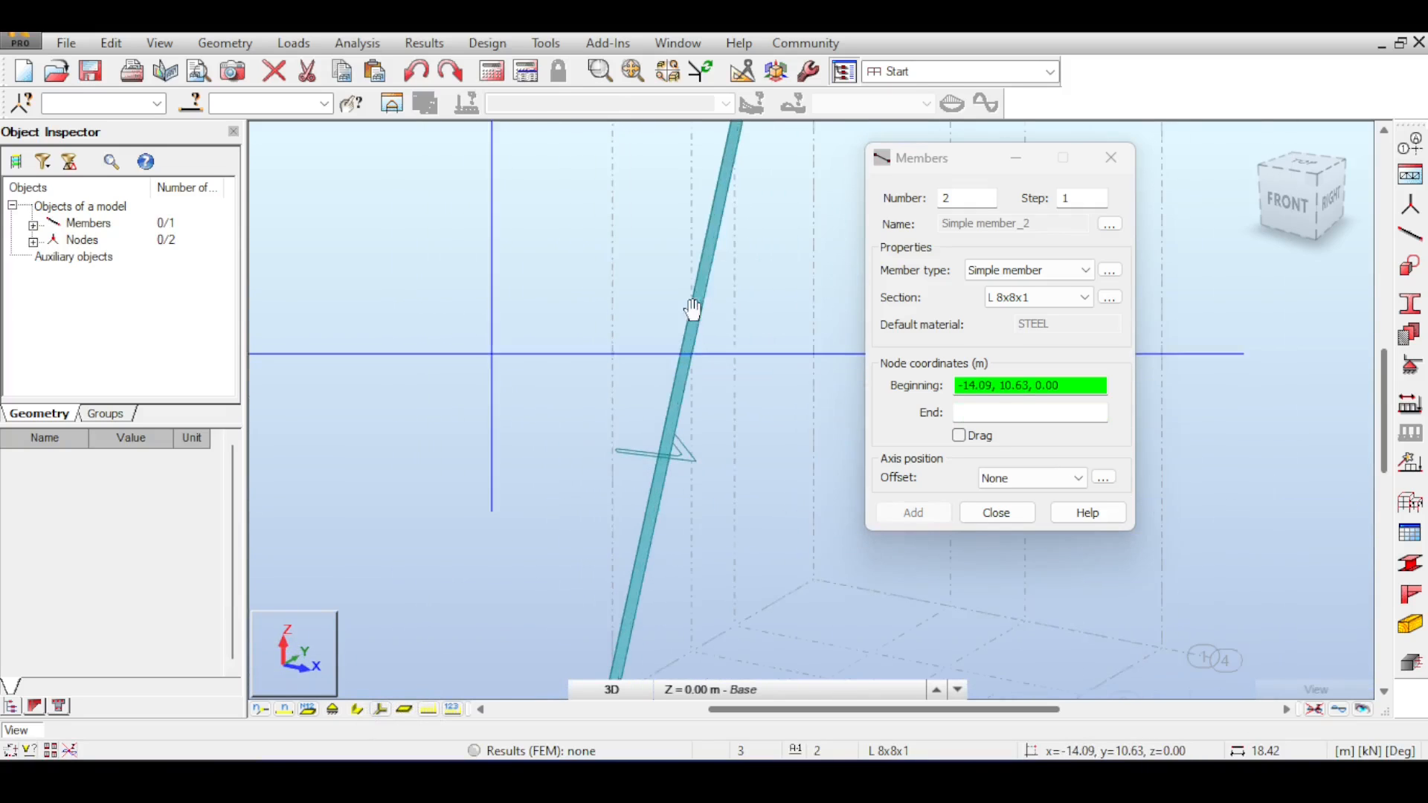
drag(1309, 213, 1331, 323)
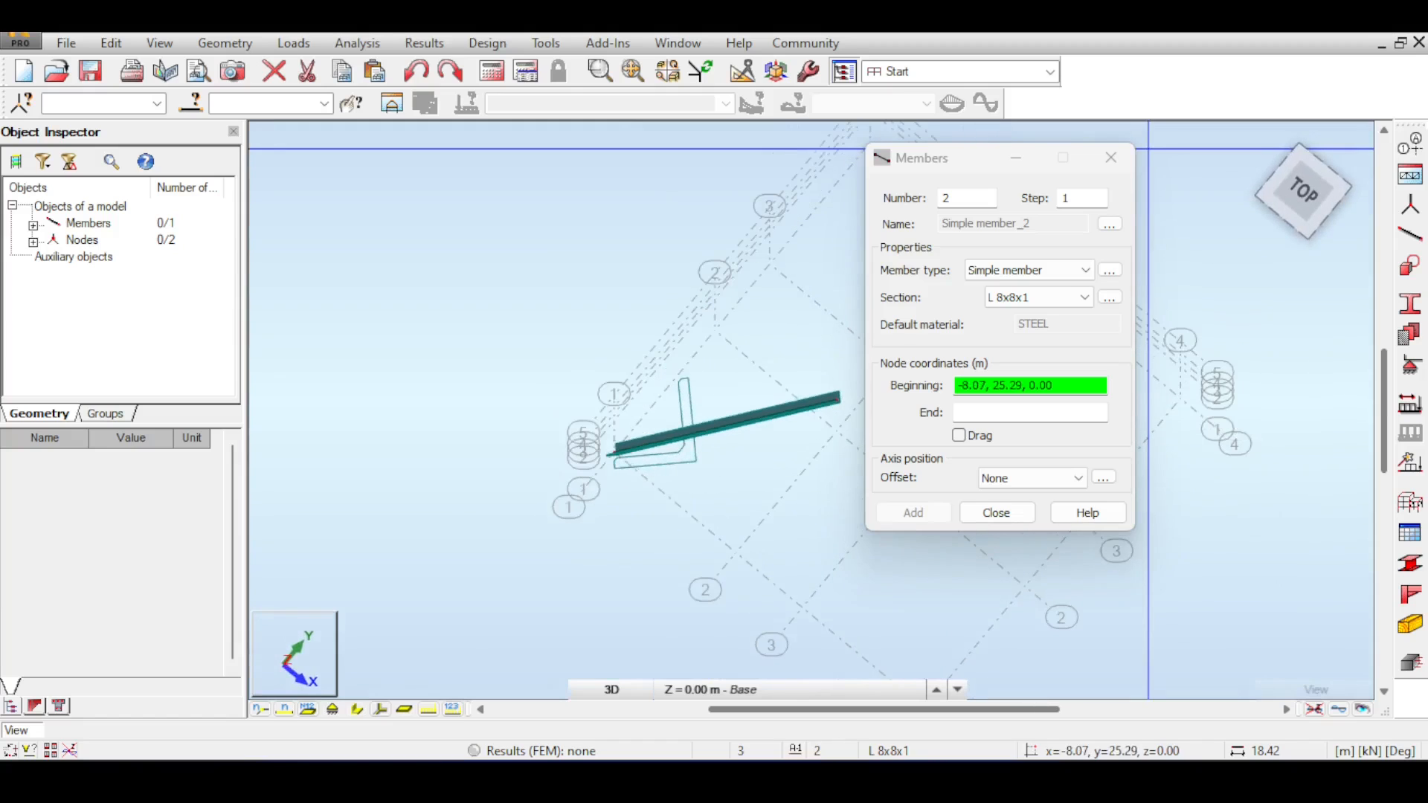
drag(1298, 239, 1294, 159)
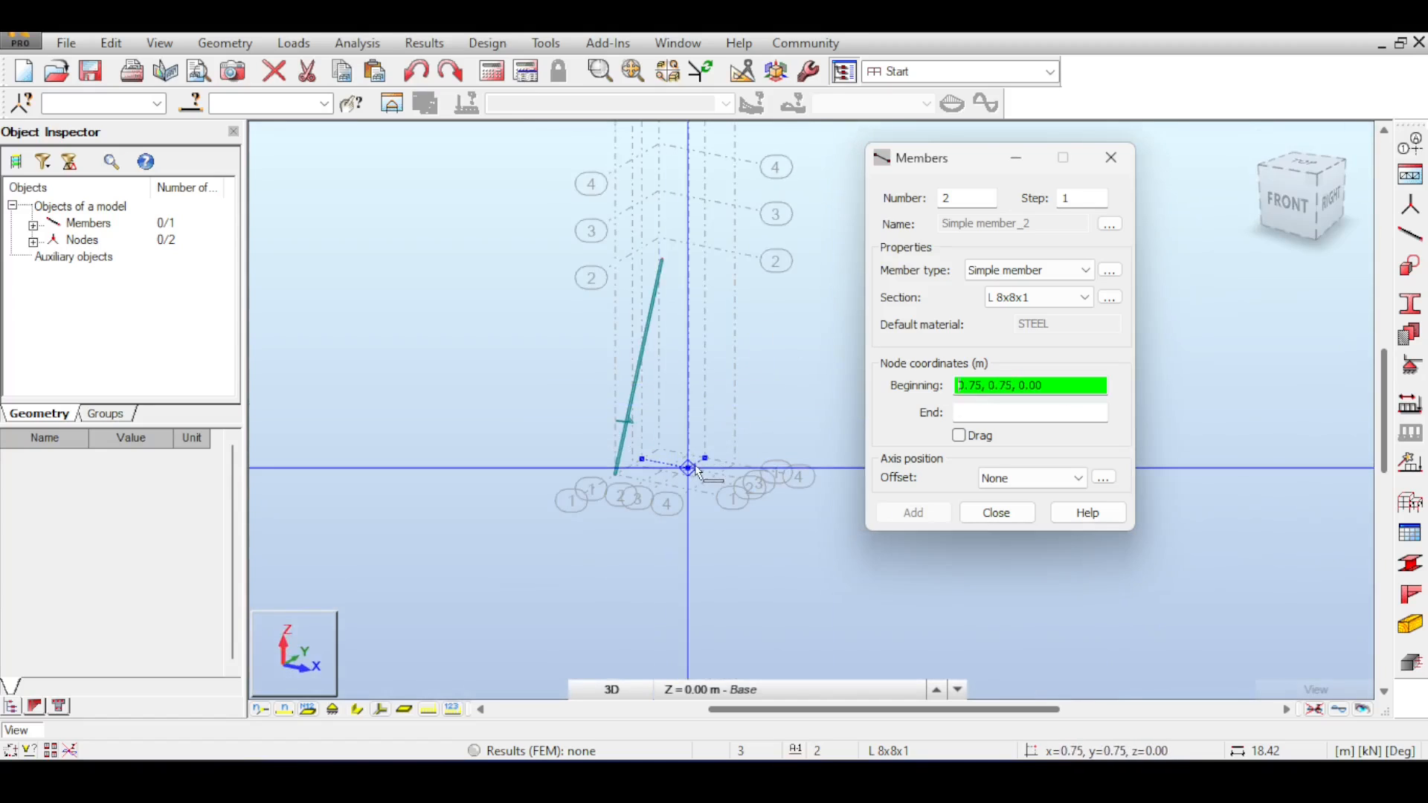
Step: Draw the second L 8x8x1 leg from 3.50, -3.50, 0.00 to 0.75, -0.75, 18.00
scroll(697, 470, up, 2)
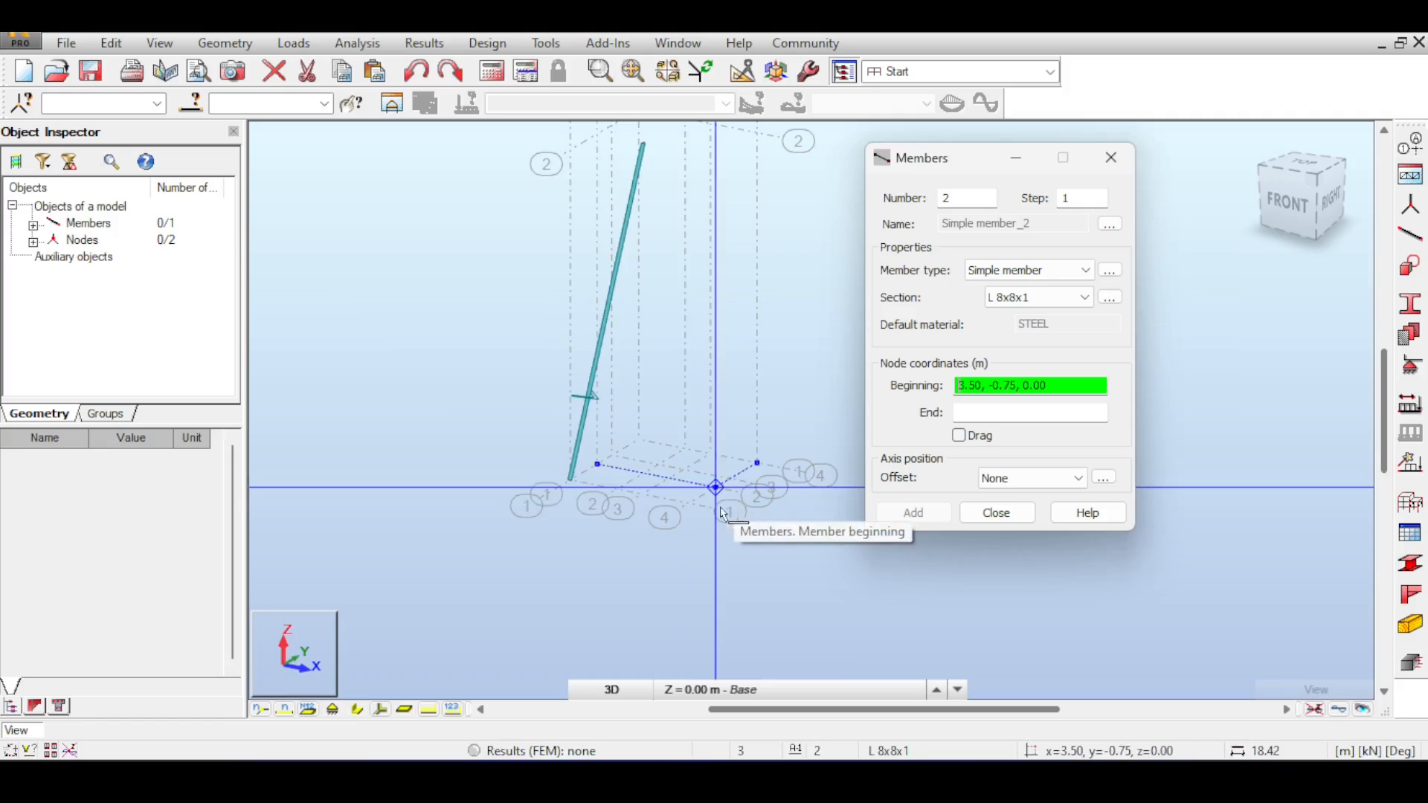
middle_drag(750, 330, 752, 427)
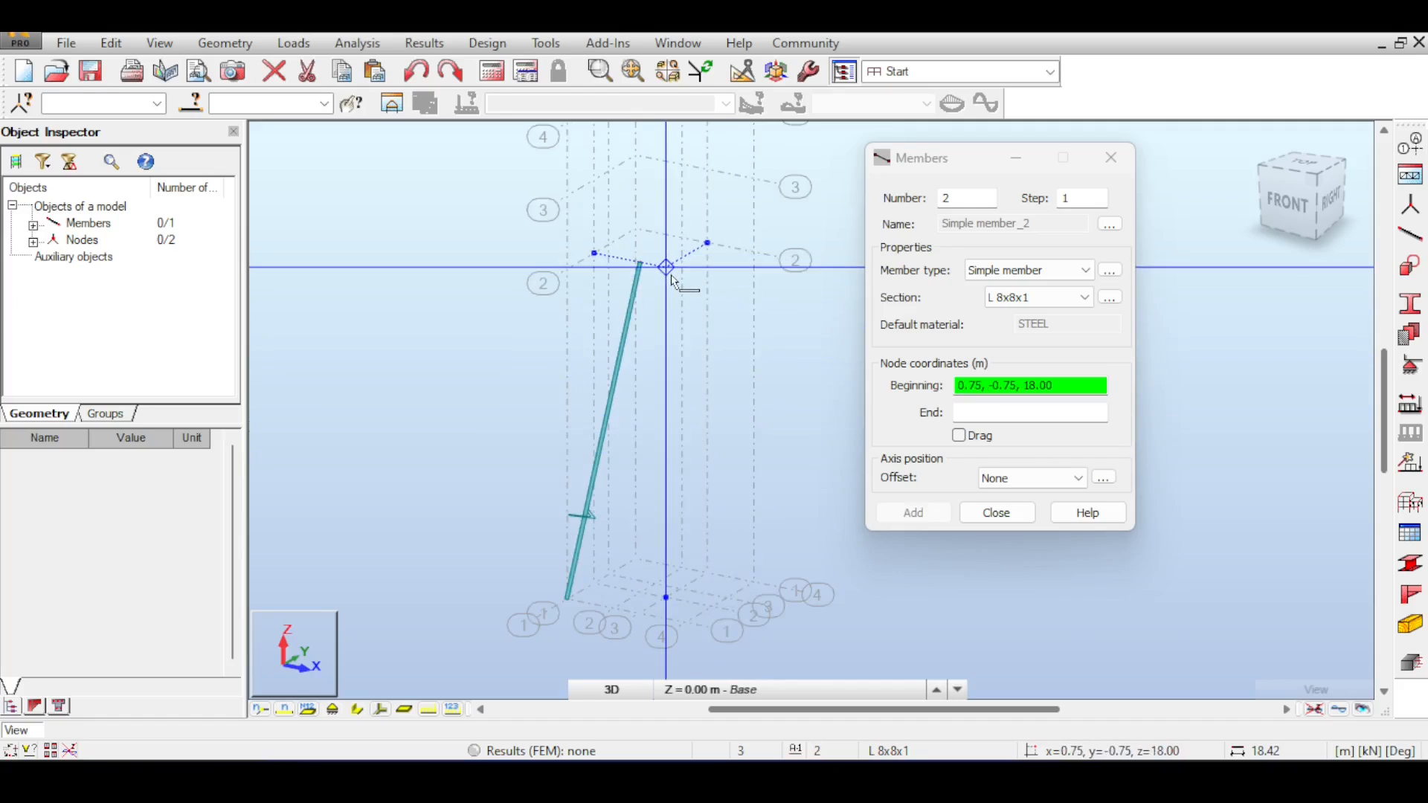
click(684, 619)
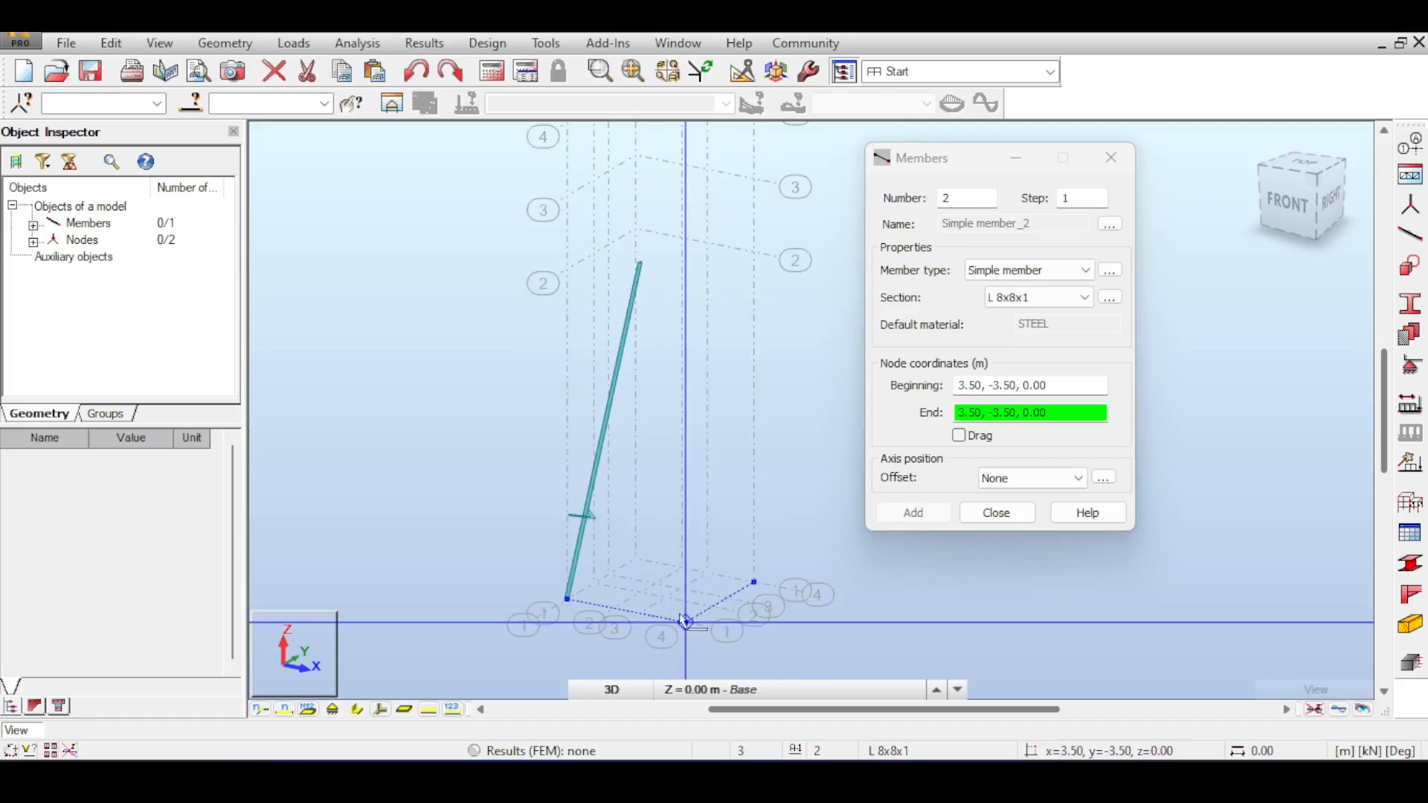
click(666, 277)
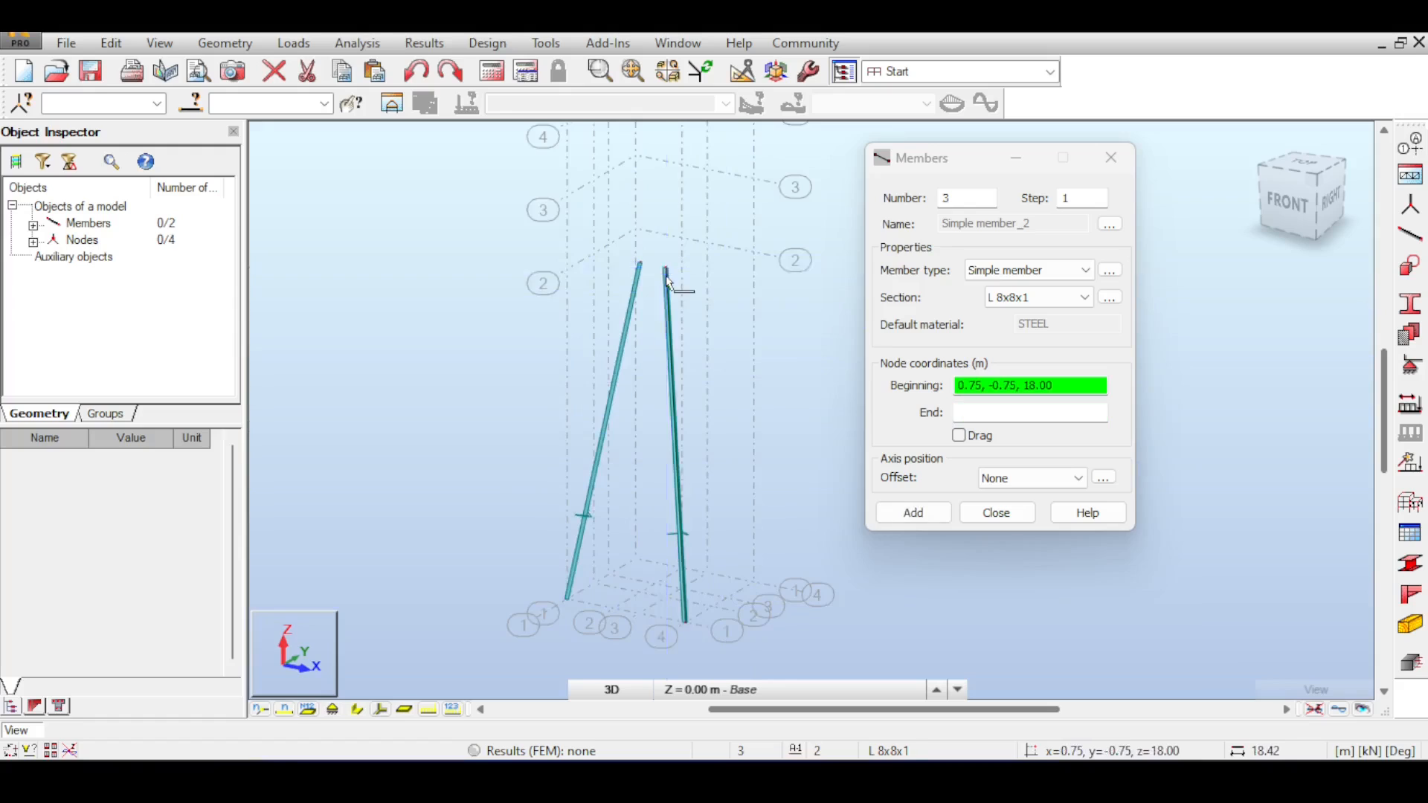
Step: Draw the two rear legs from 3.50, 3.50, 0.00 to 0.75, 0.75, 18.00 and from -3.50, 3.50, 0.00 to -0.75, 0.75, 18.00
click(753, 580)
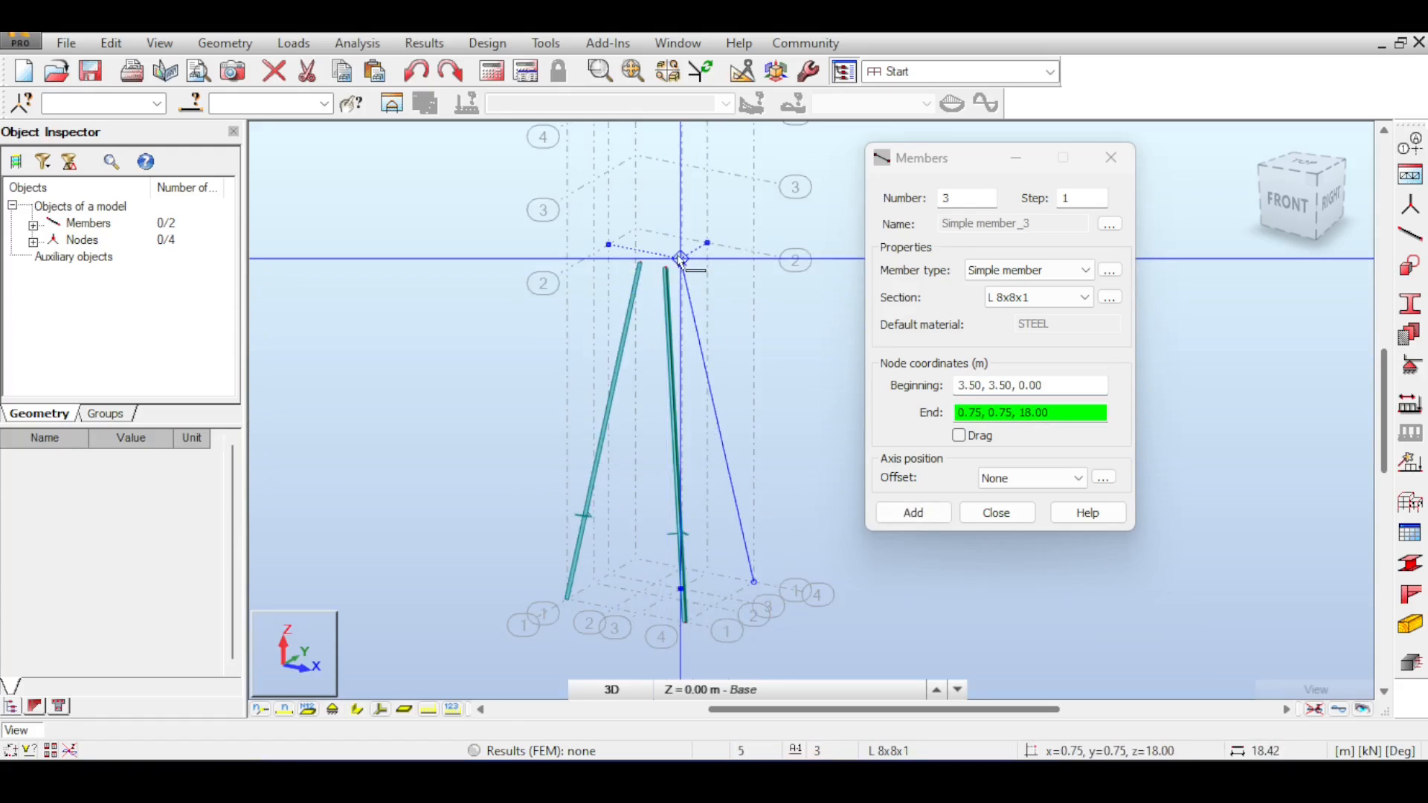
click(681, 258)
click(635, 557)
click(655, 255)
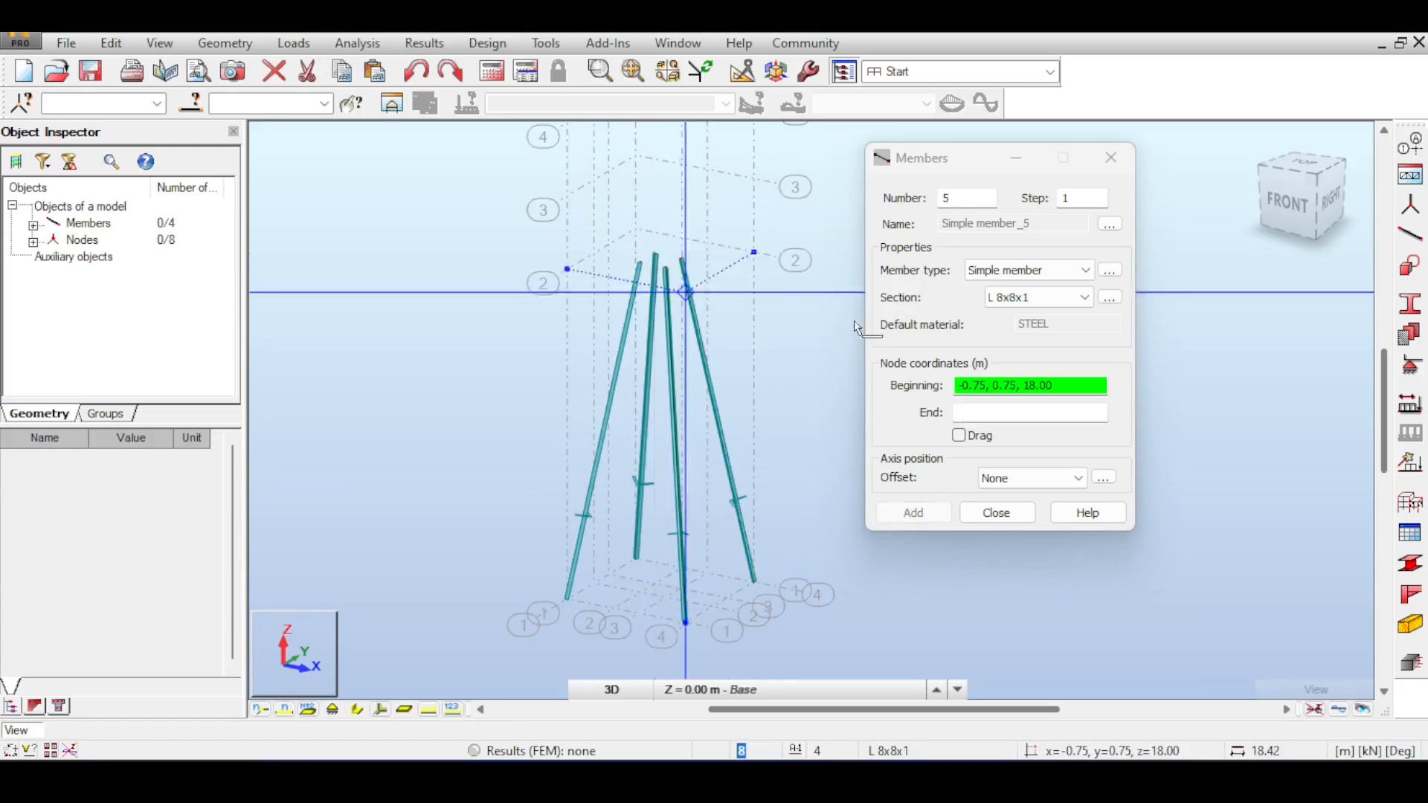
click(1272, 212)
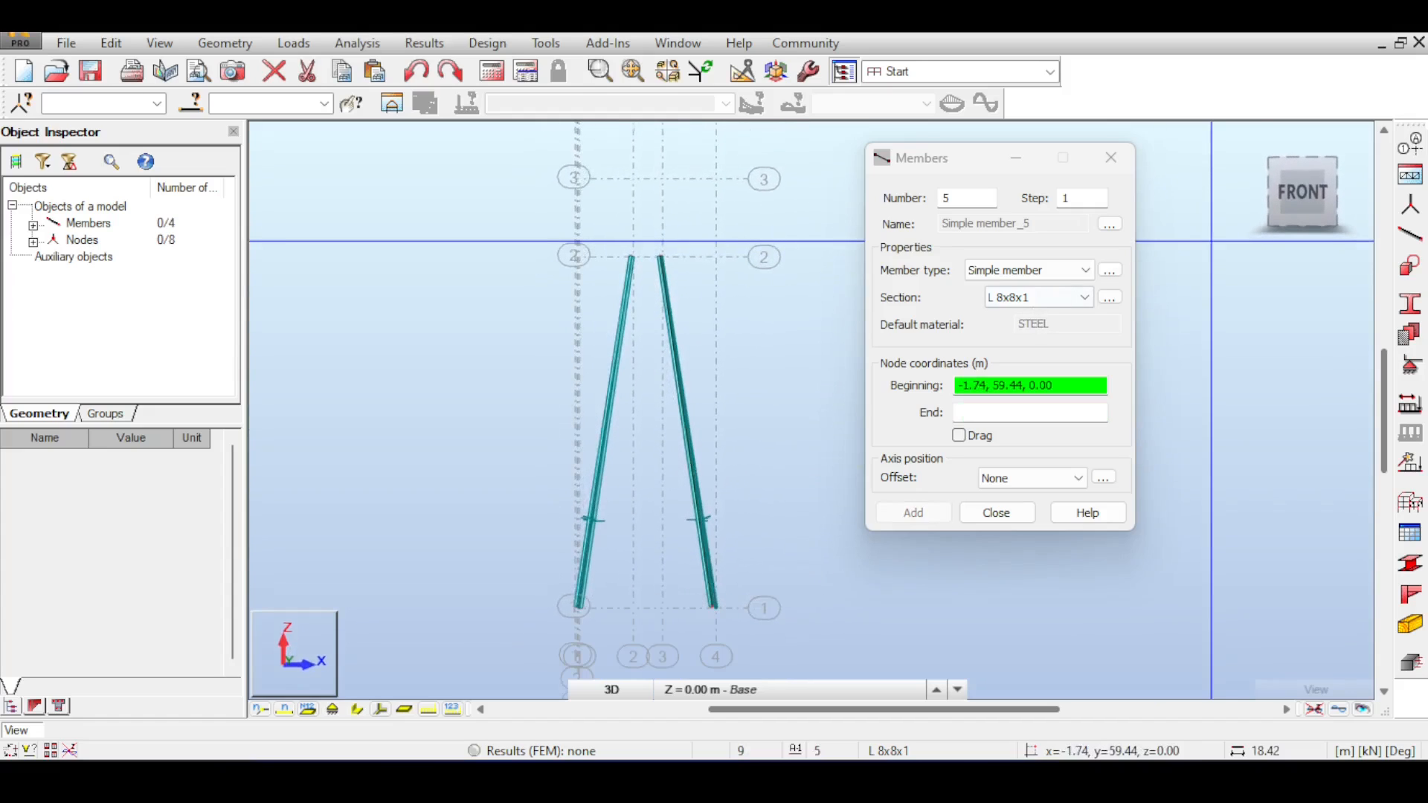
drag(1302, 192, 1264, 201)
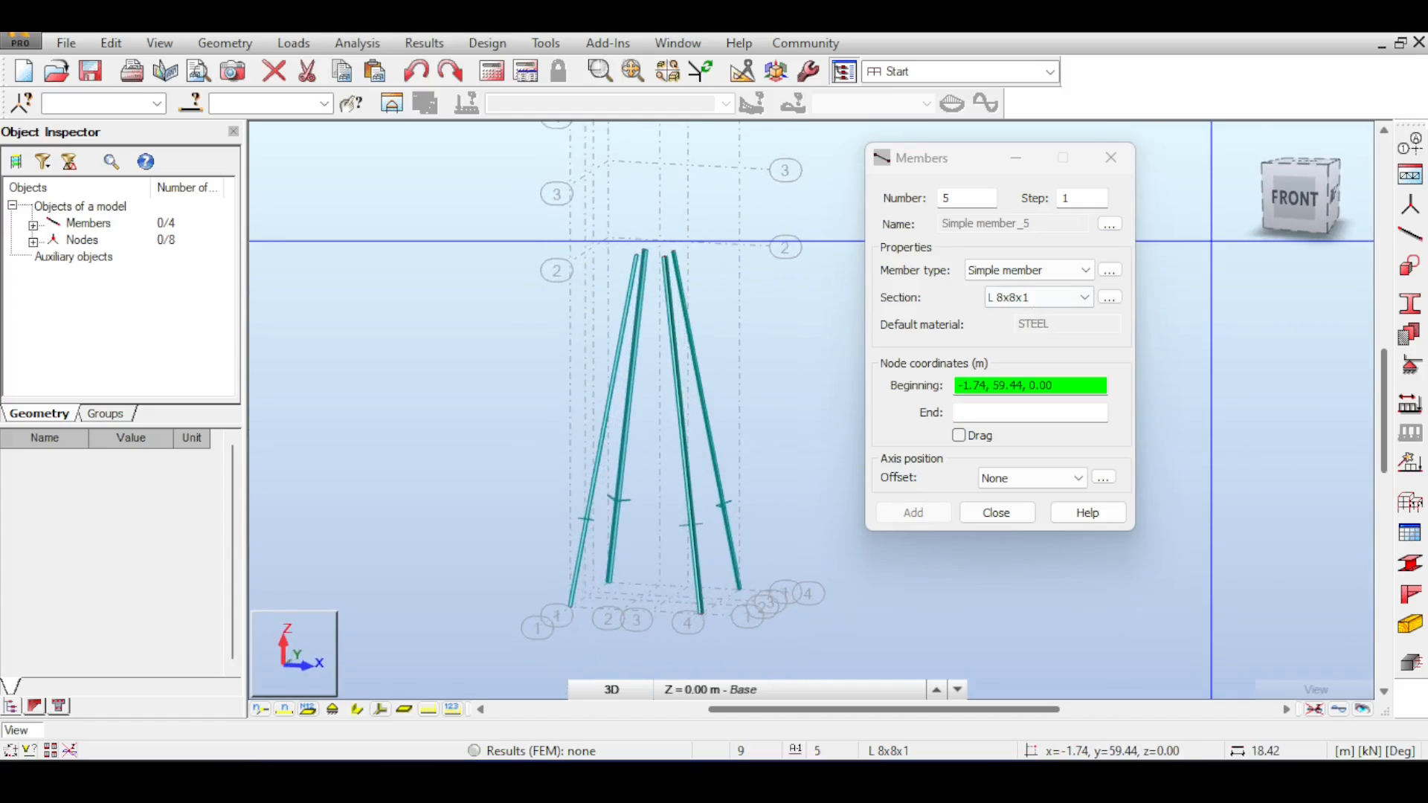
middle_drag(660, 242, 667, 395)
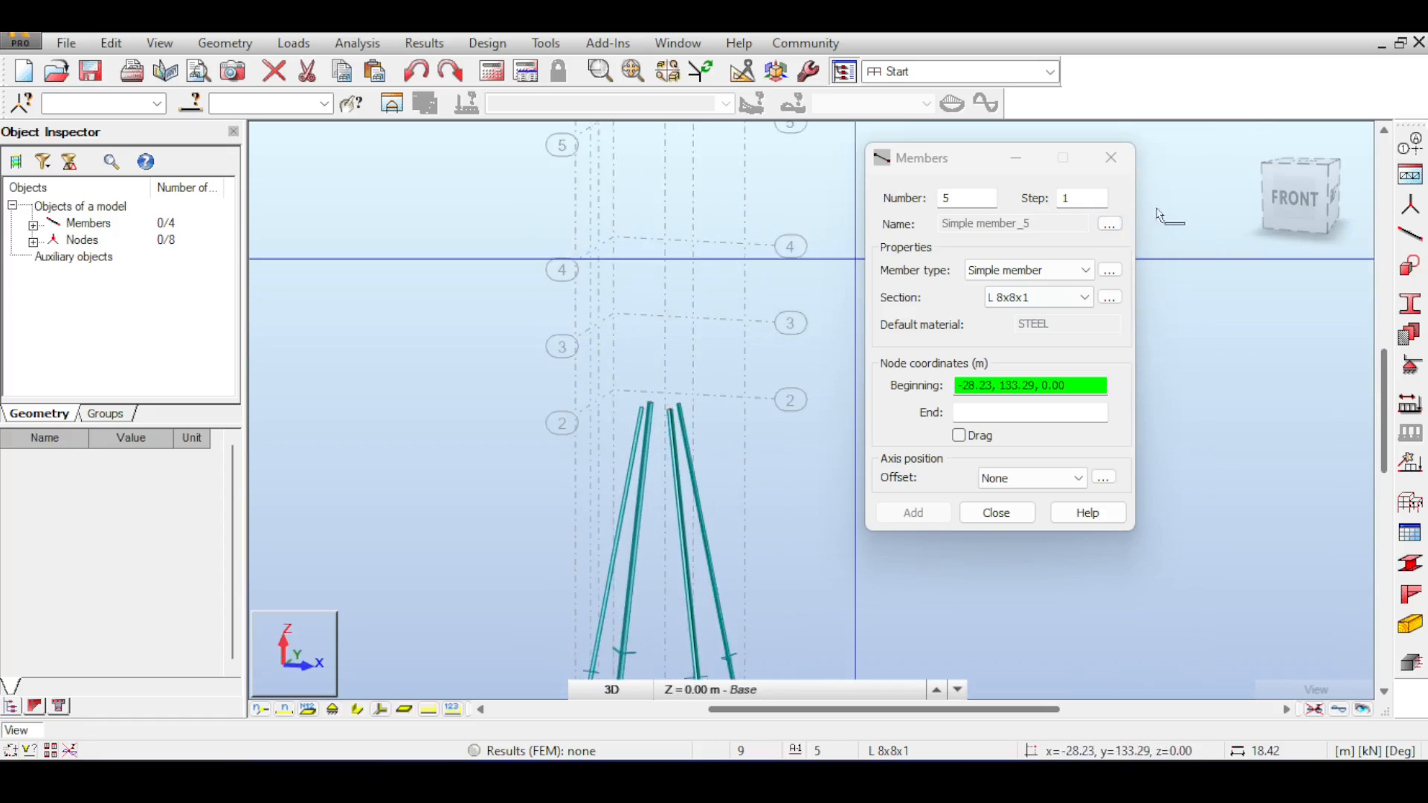
click(1294, 199)
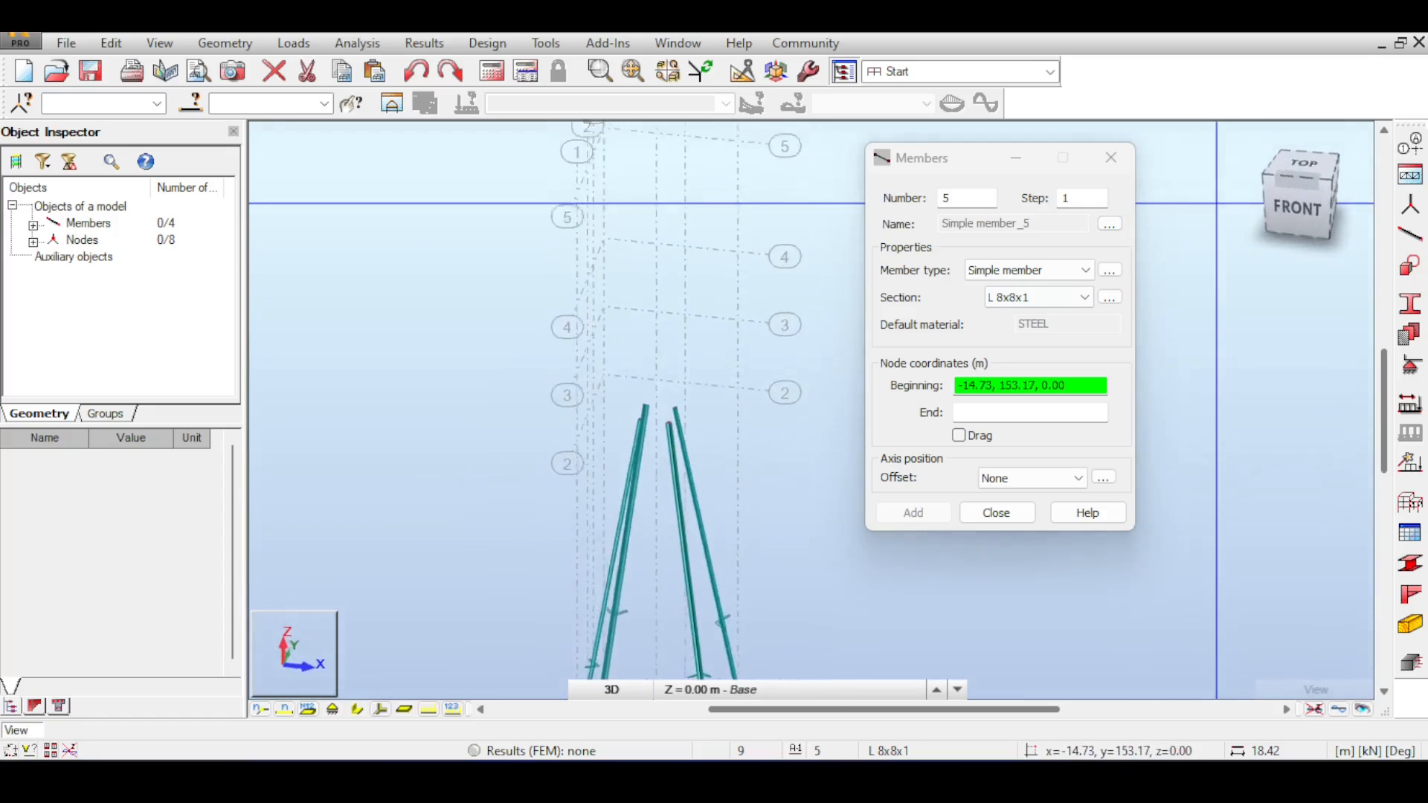
click(635, 397)
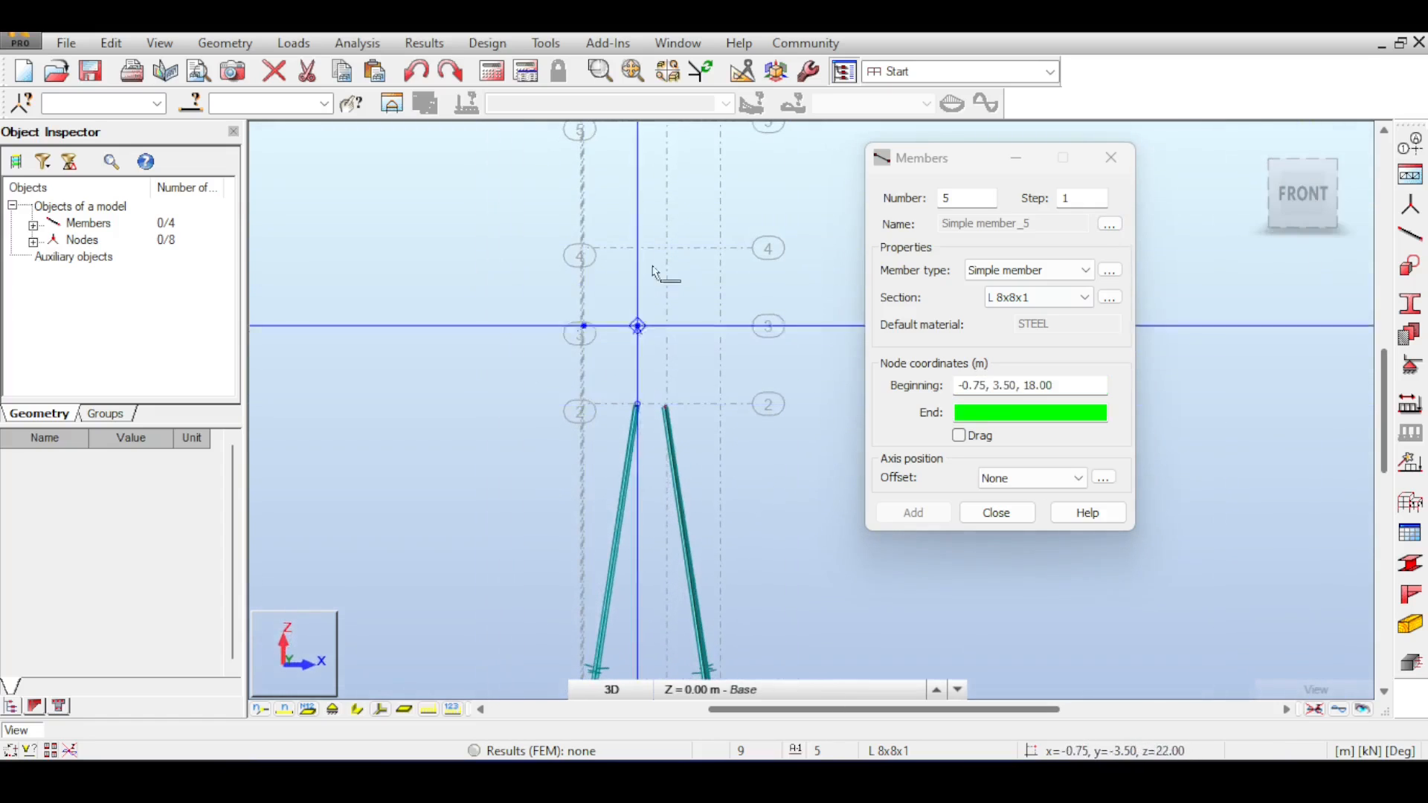
middle_drag(663, 244, 674, 356)
scroll(679, 334, down, 1)
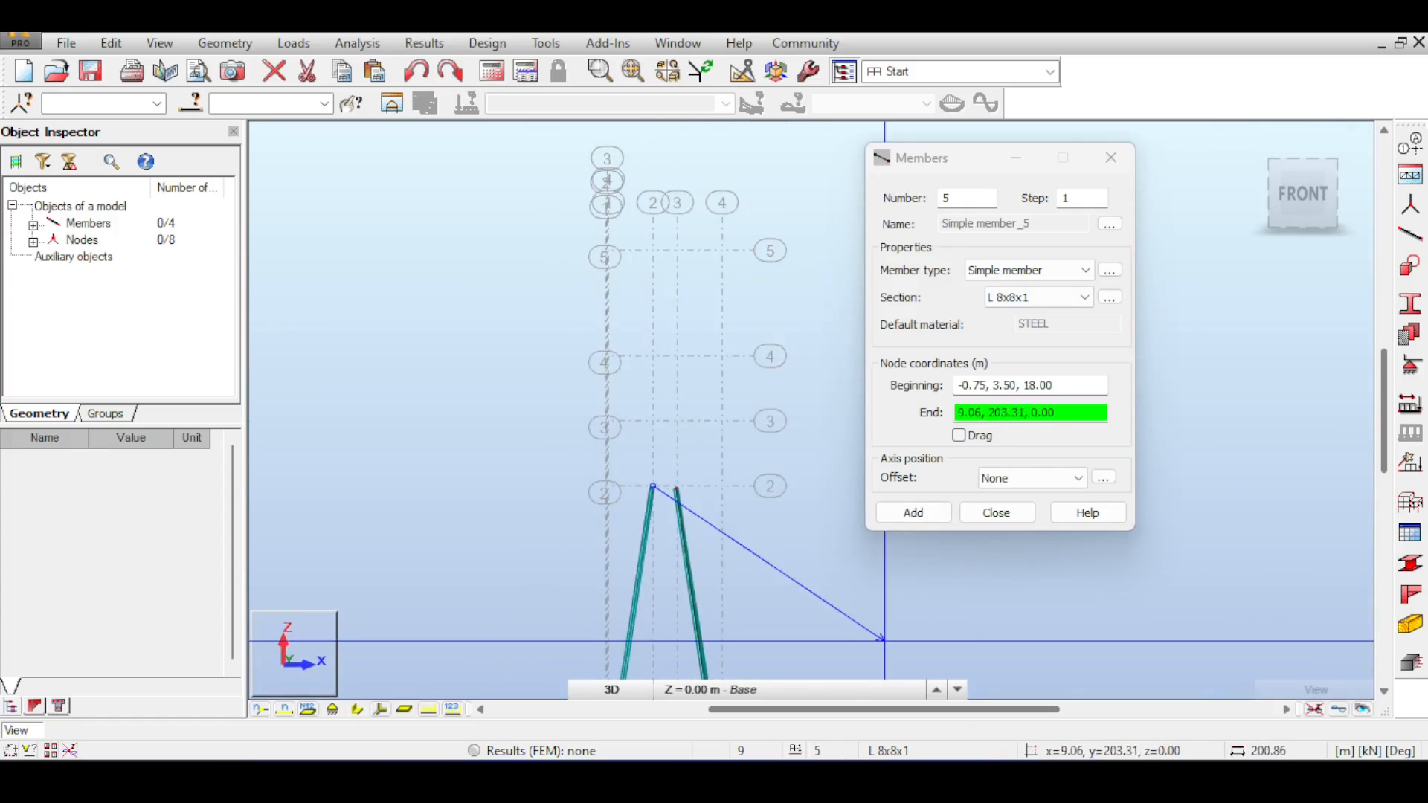
click(1029, 385)
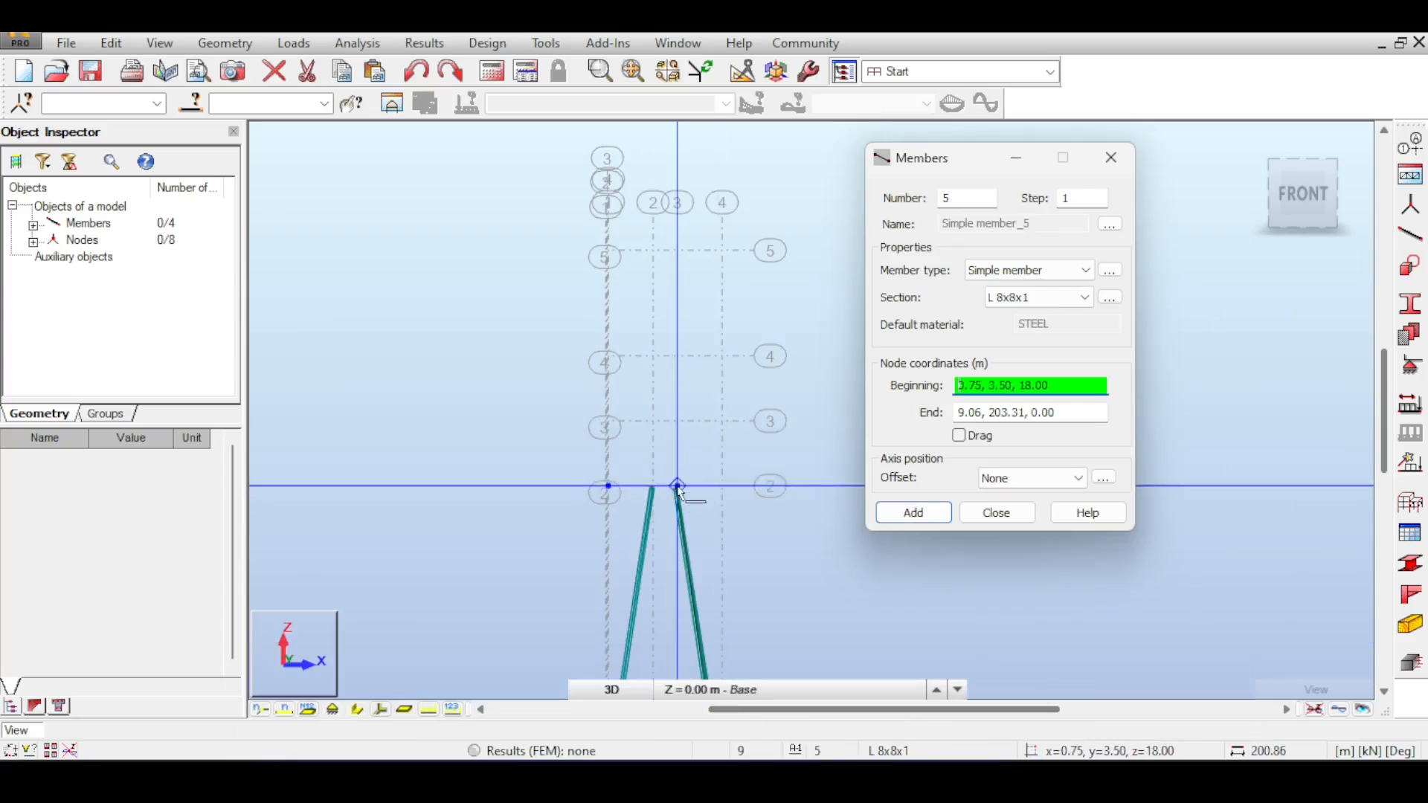
scroll(691, 487, up, 5)
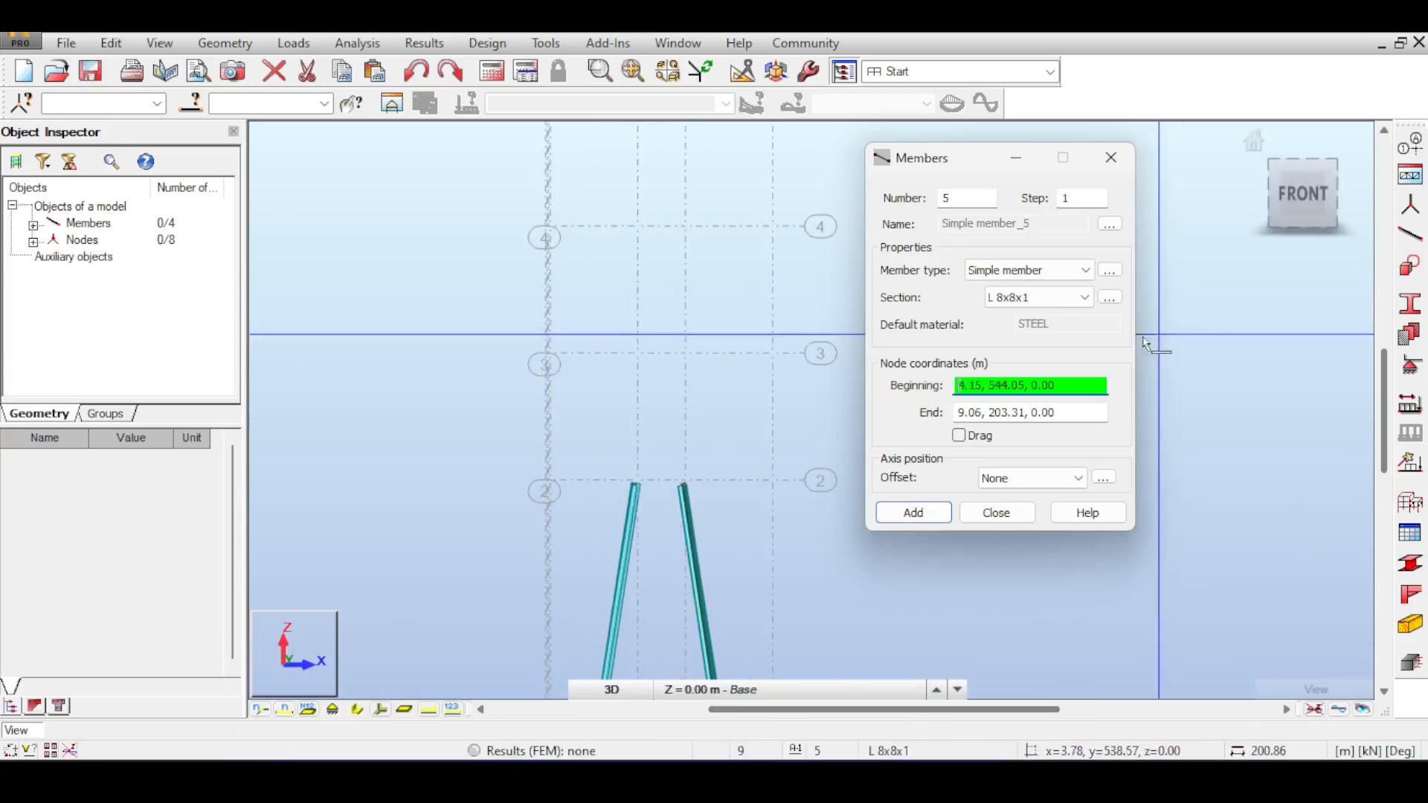
scroll(725, 497, down, 5)
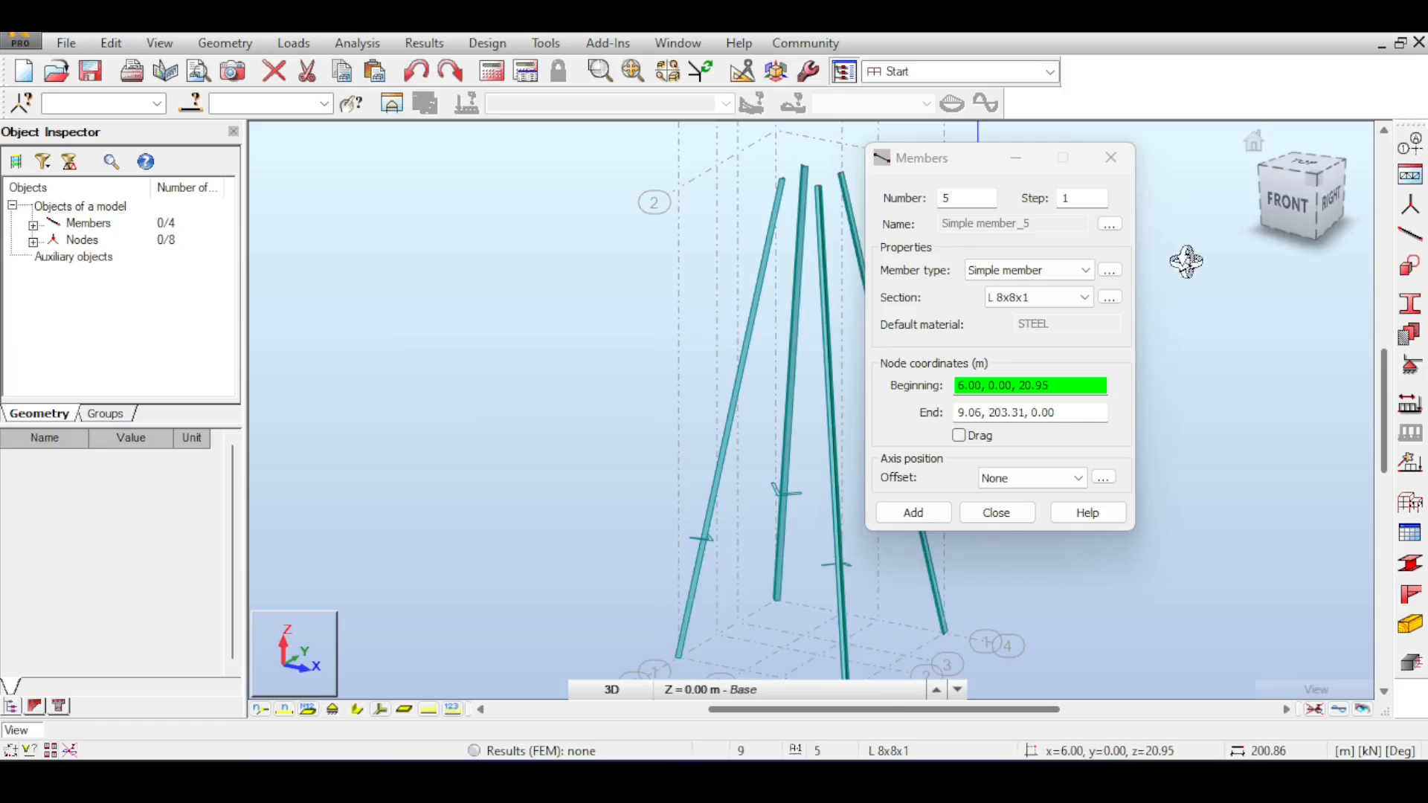
click(1110, 158)
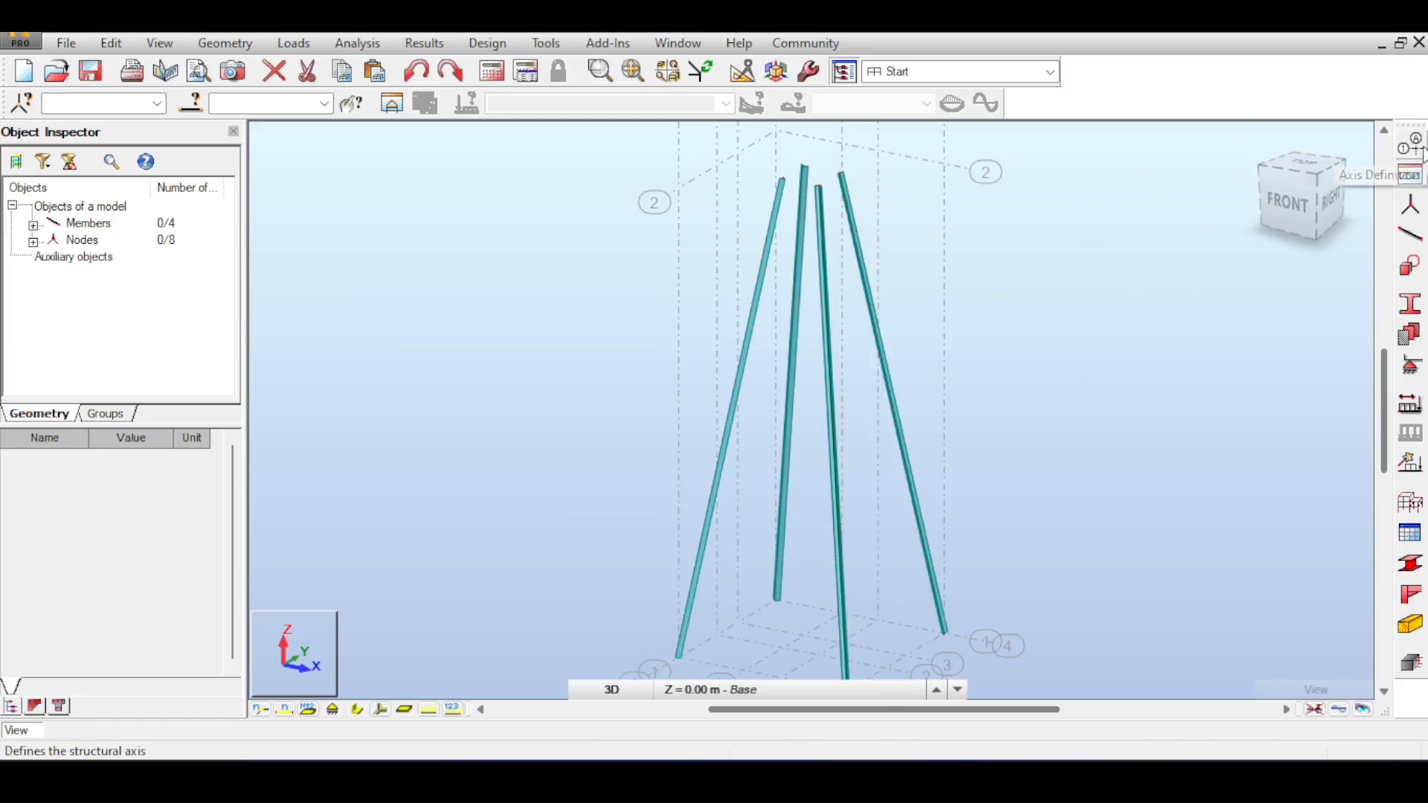
Step: Add a structural axis in the Z direction at position 27.00 m and apply it to the grid
click(1410, 143)
click(1182, 263)
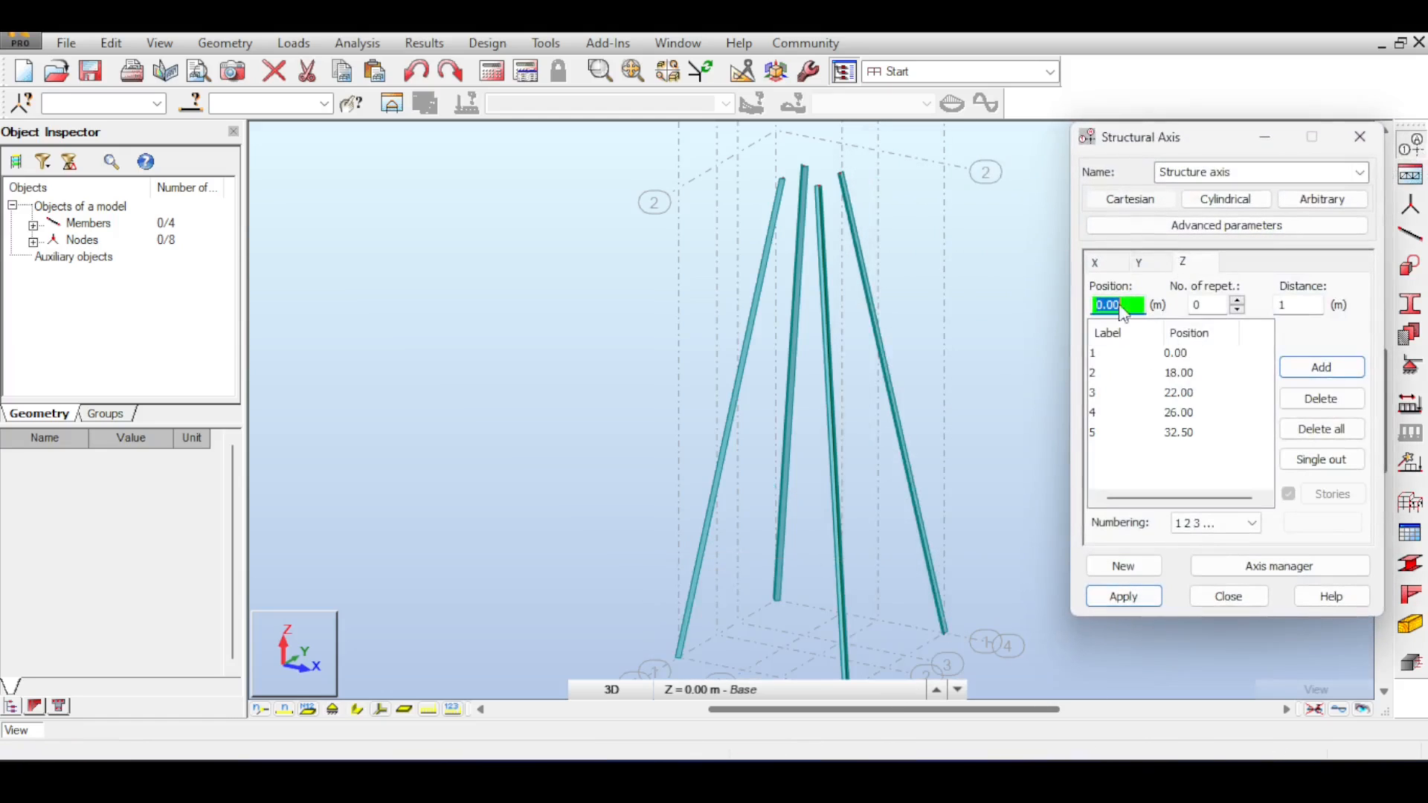
scroll(821, 318, down, 3)
middle_drag(863, 245, 773, 376)
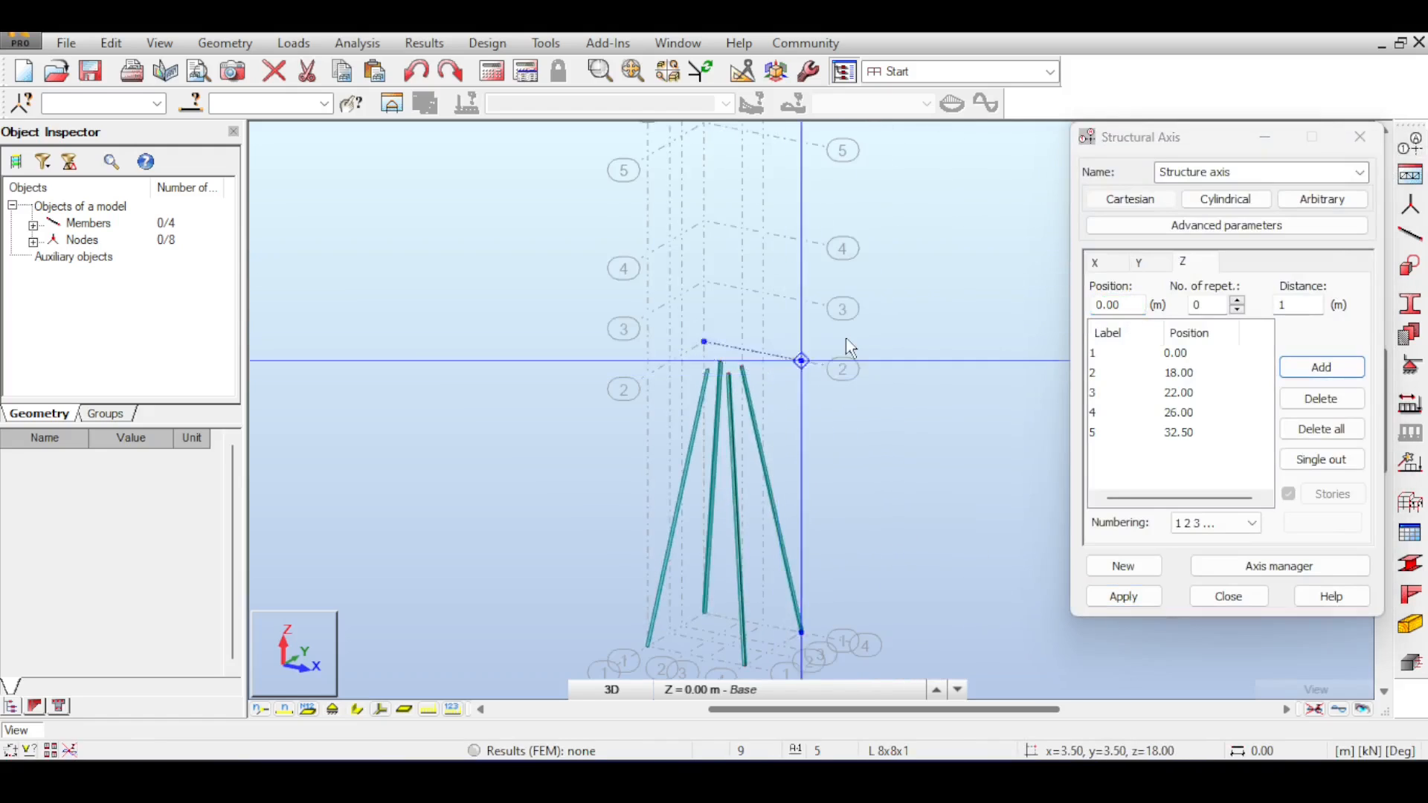
scroll(845, 343, down, 1)
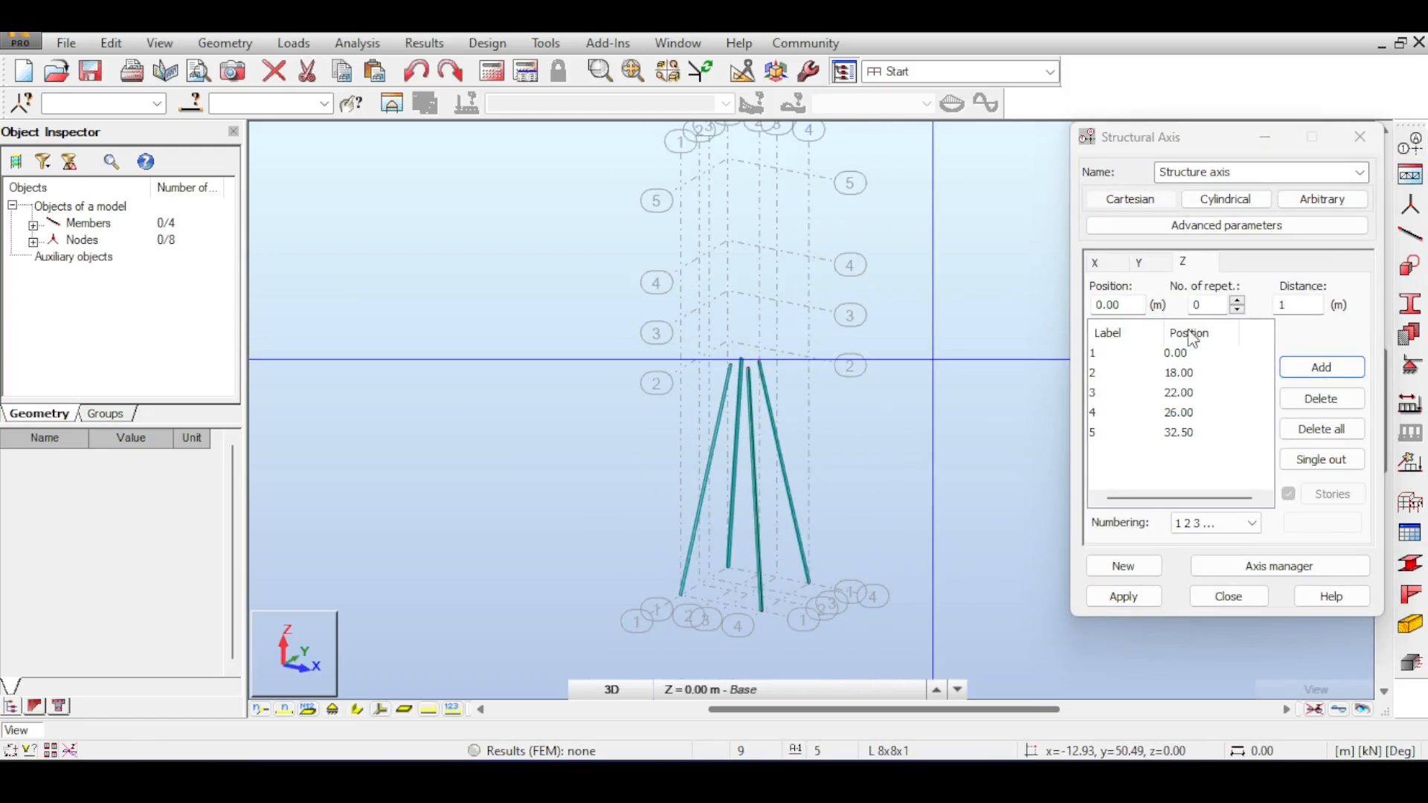
click(1141, 302)
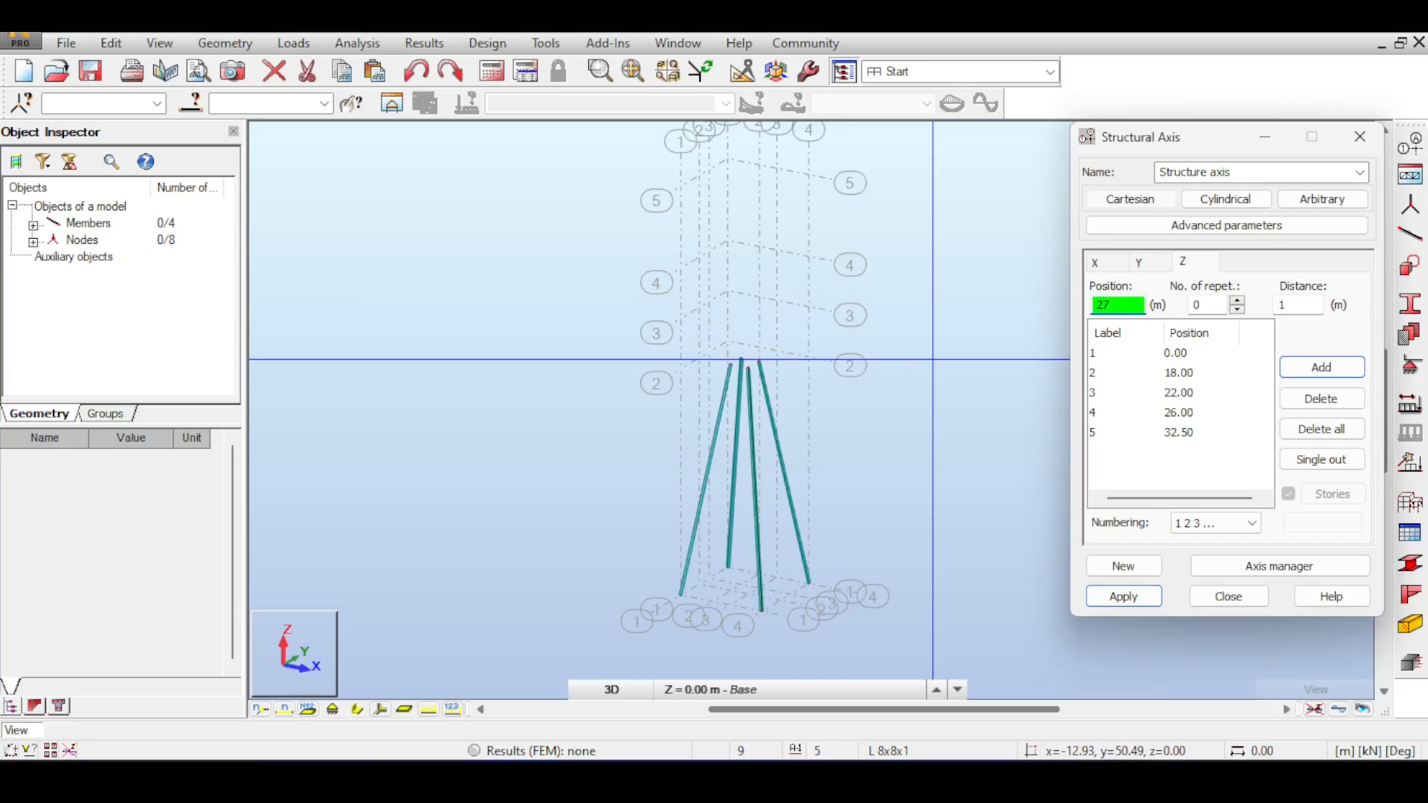
text(27)
click(1302, 377)
click(1136, 599)
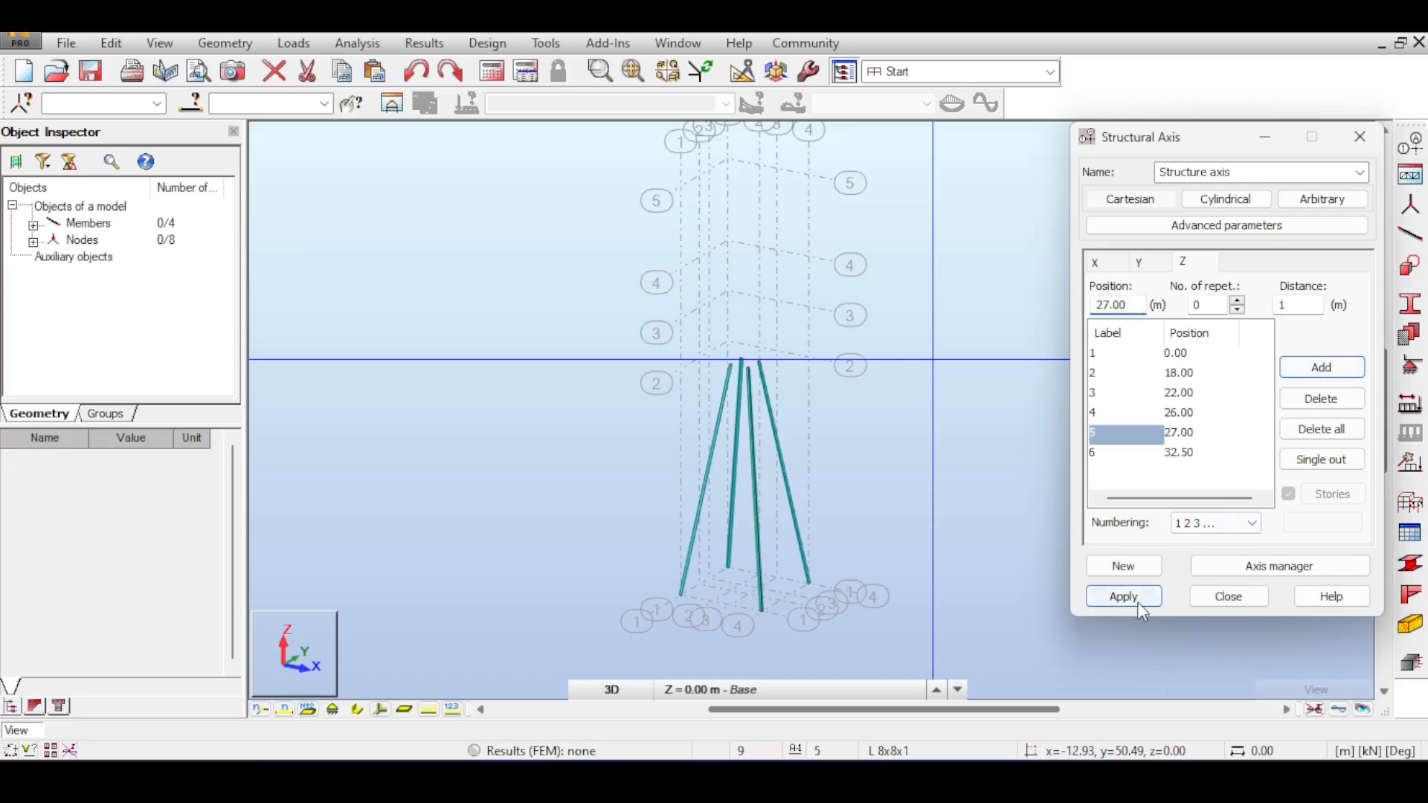
click(1229, 596)
Step: Draw a vertical L 8x8x1 member from the first leg's upper end at -0.75, -0.75, 18.00 up to z = 27.00
click(1297, 223)
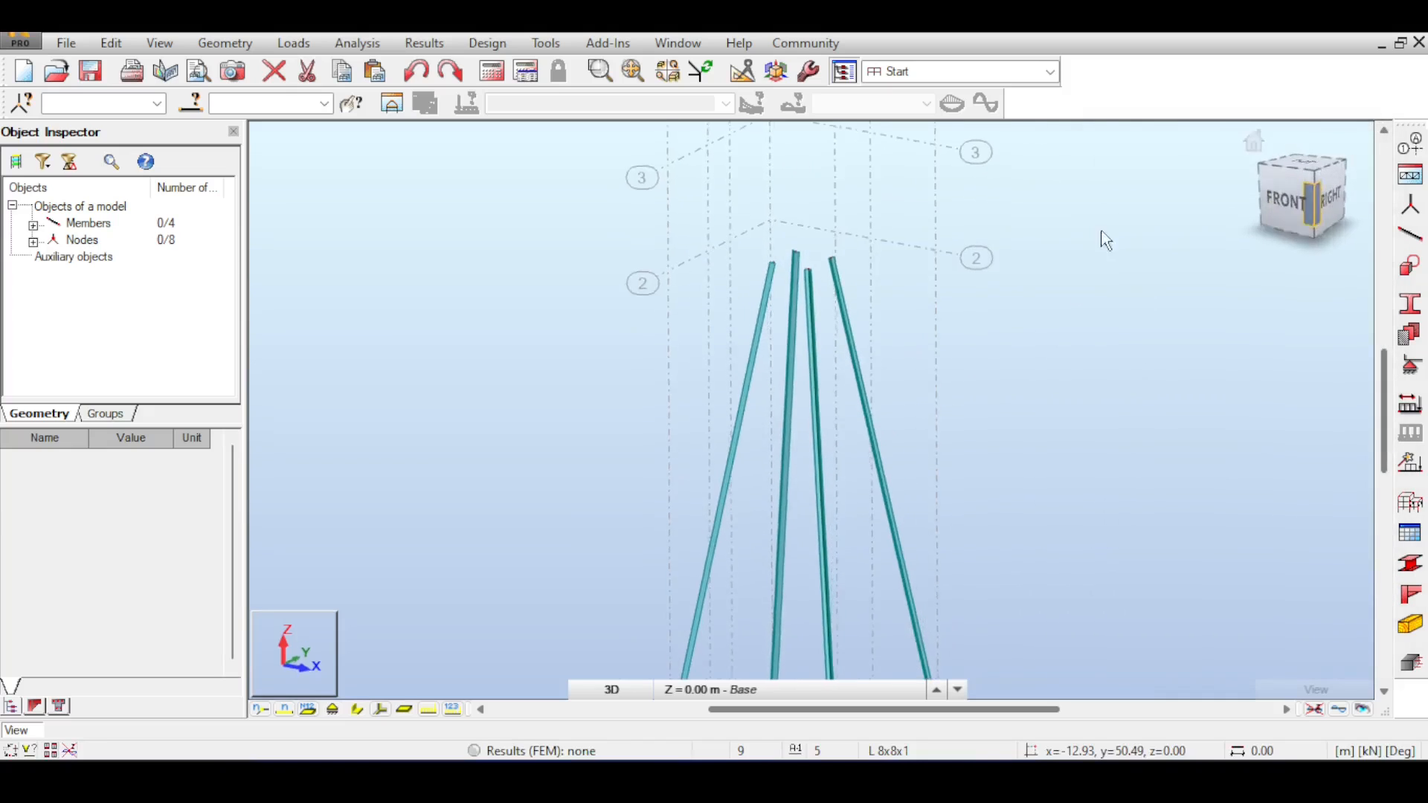
scroll(1041, 227, down, 1)
middle_drag(1024, 219, 1021, 284)
click(1258, 145)
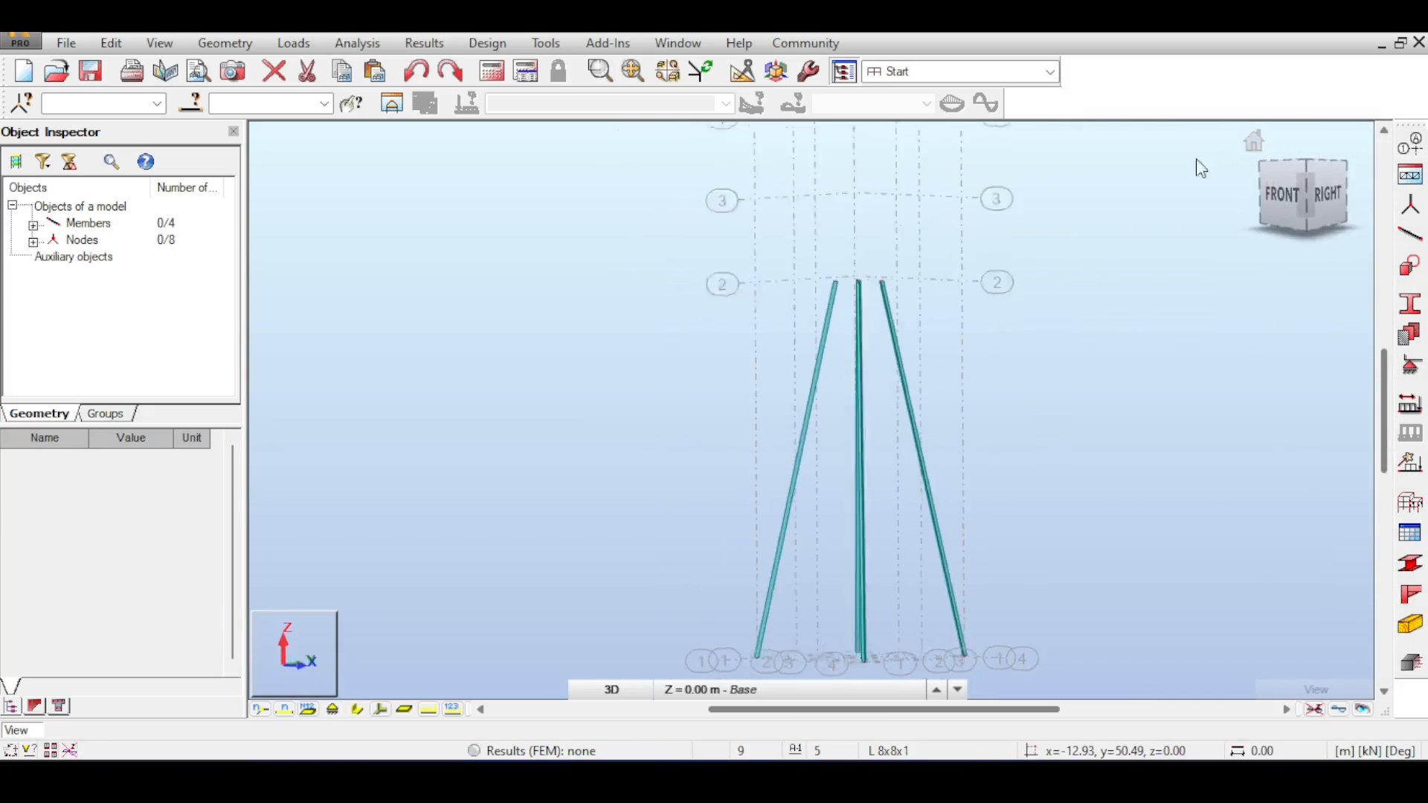
shift+middle_drag(1027, 197, 986, 211)
scroll(1041, 313, down, 4)
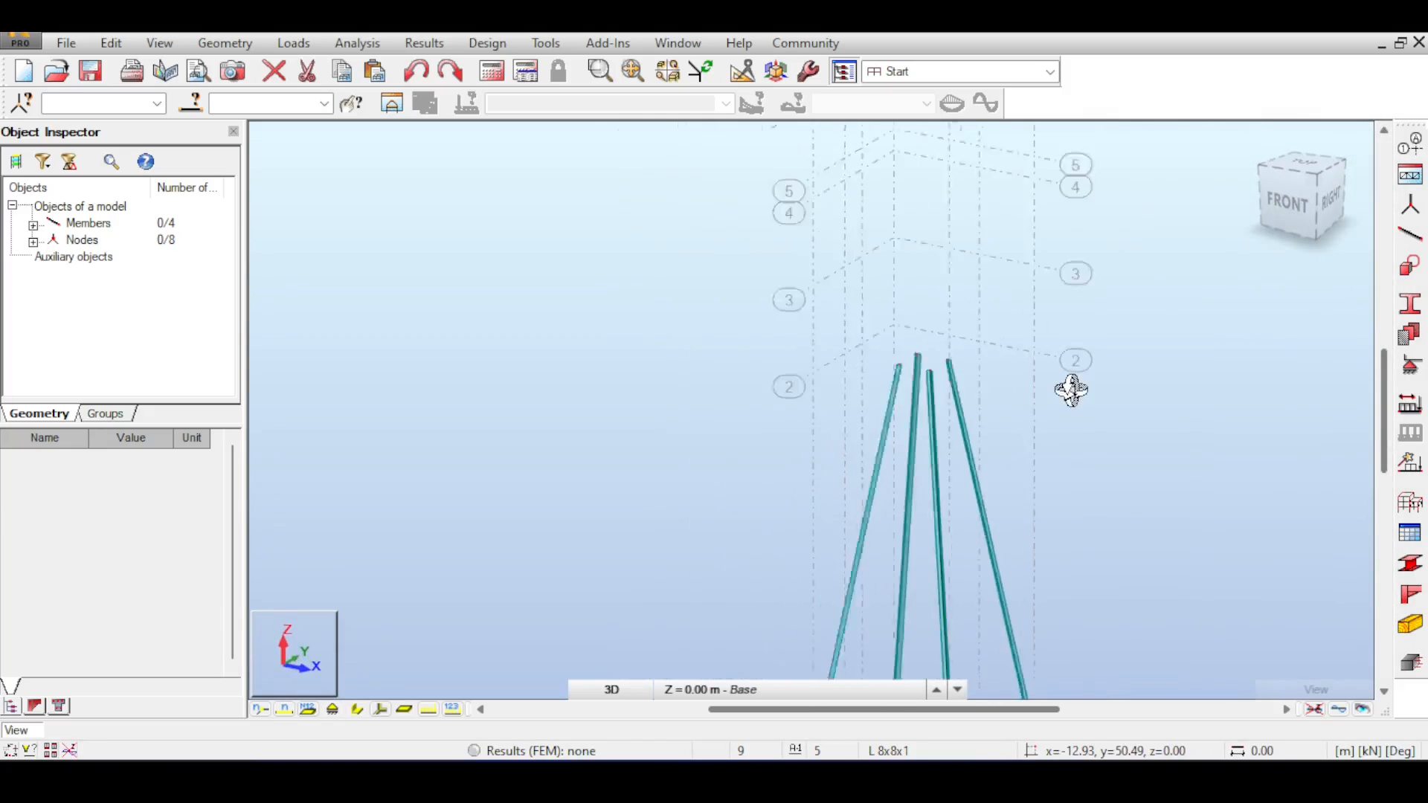
click(1410, 235)
drag(960, 166, 639, 120)
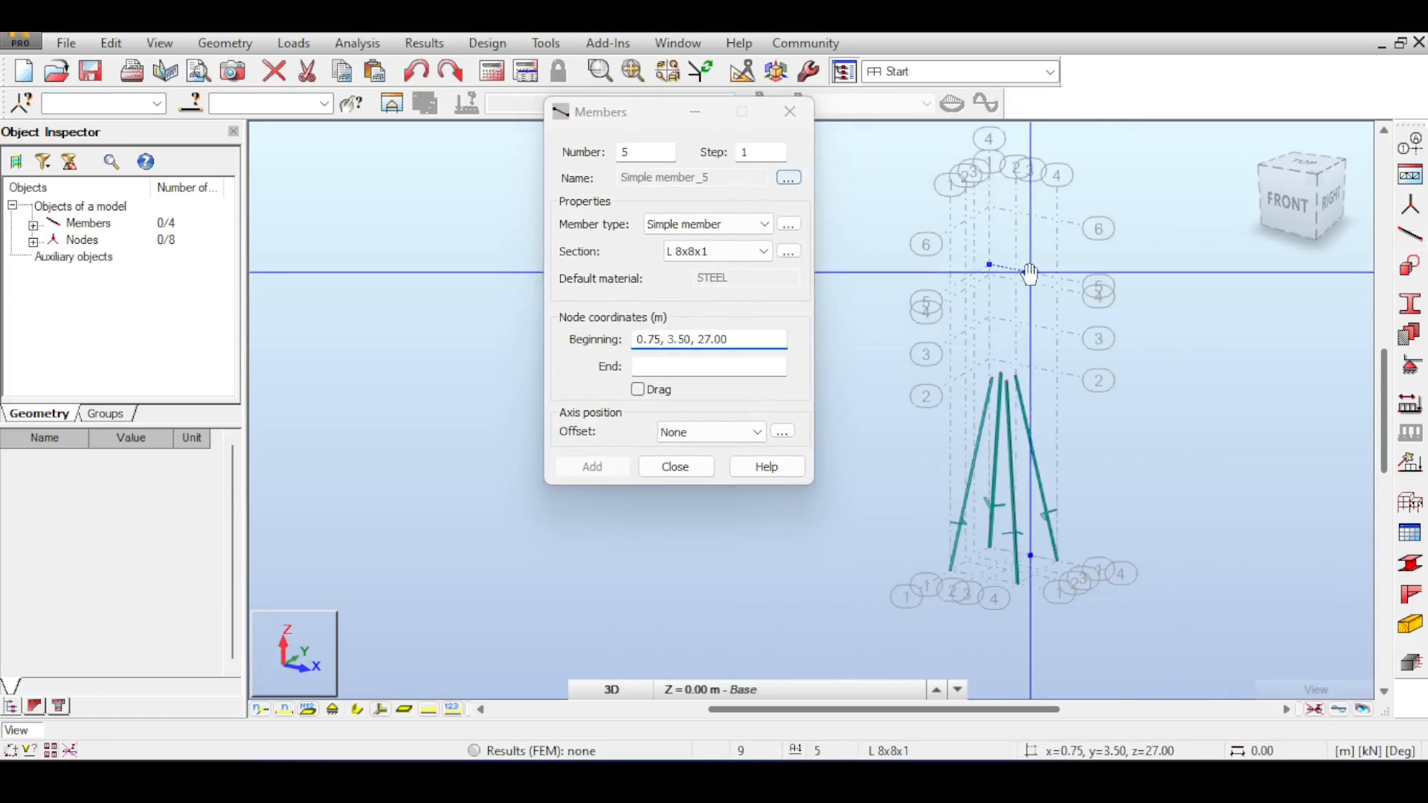
middle_drag(1029, 278, 1021, 313)
scroll(983, 415, up, 1)
click(983, 414)
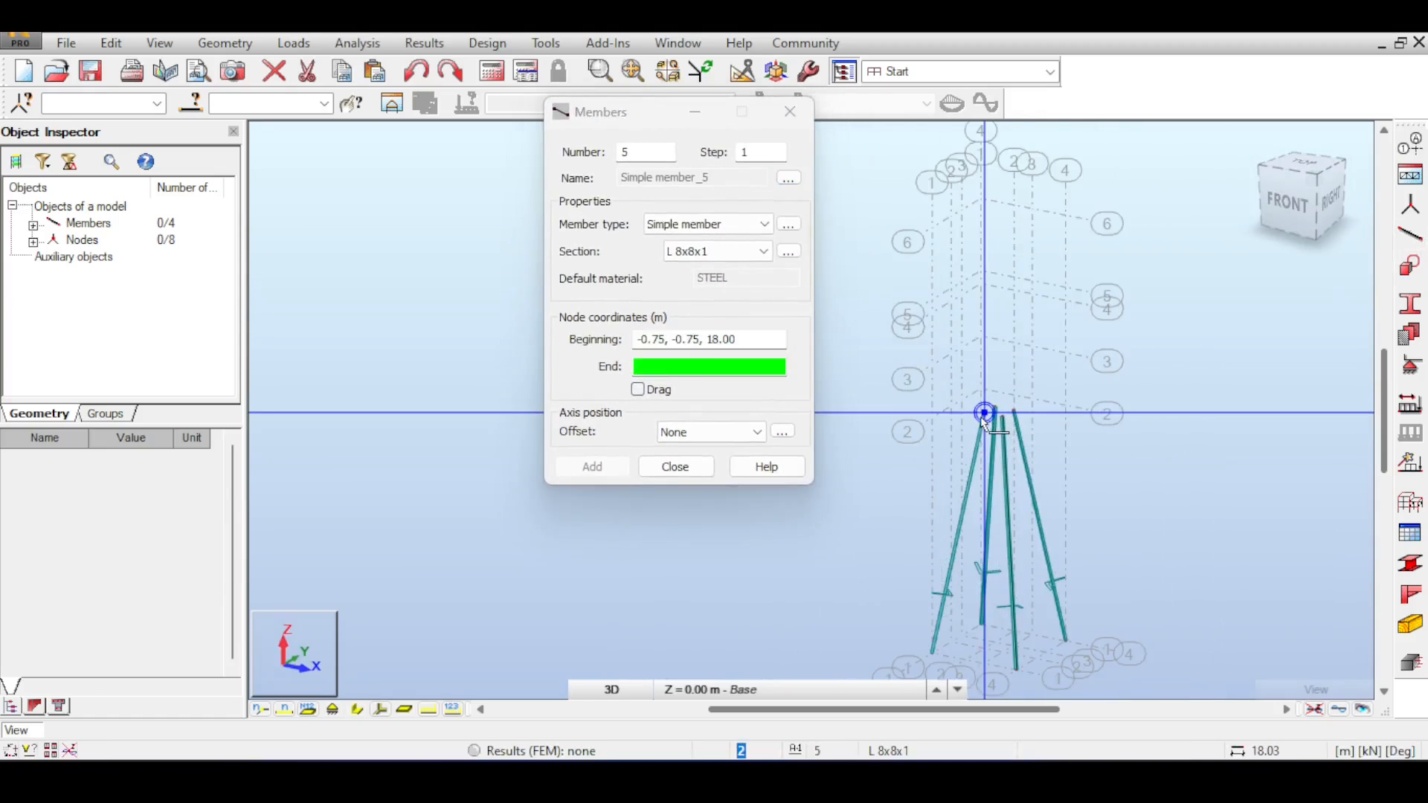
click(984, 298)
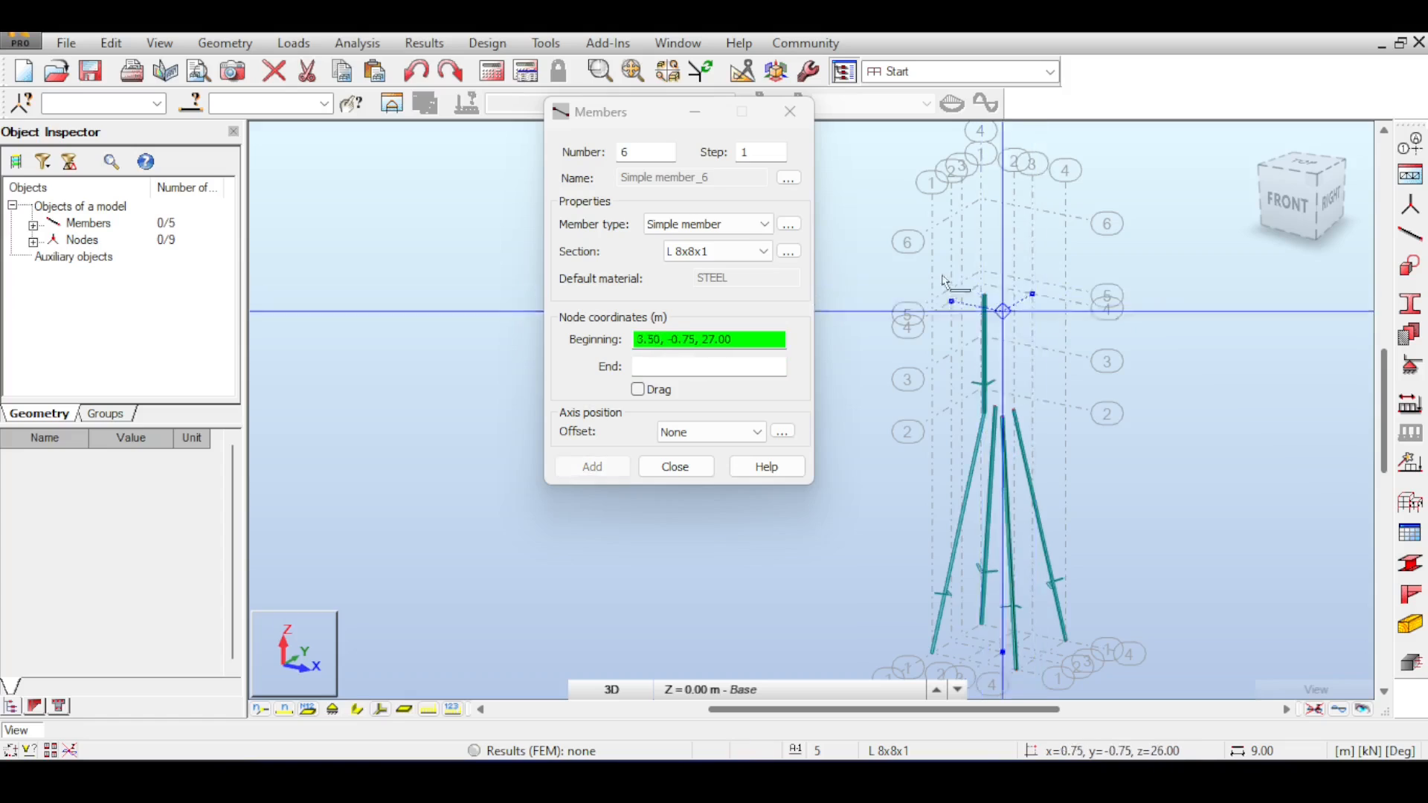
Step: Draw a vertical L 8x8x1 member from 0.75, -0.75, 18.00 to 0.75, -0.75, 27.00 and abandon the next one started at 0.75, 0.75, 18.00
click(1002, 415)
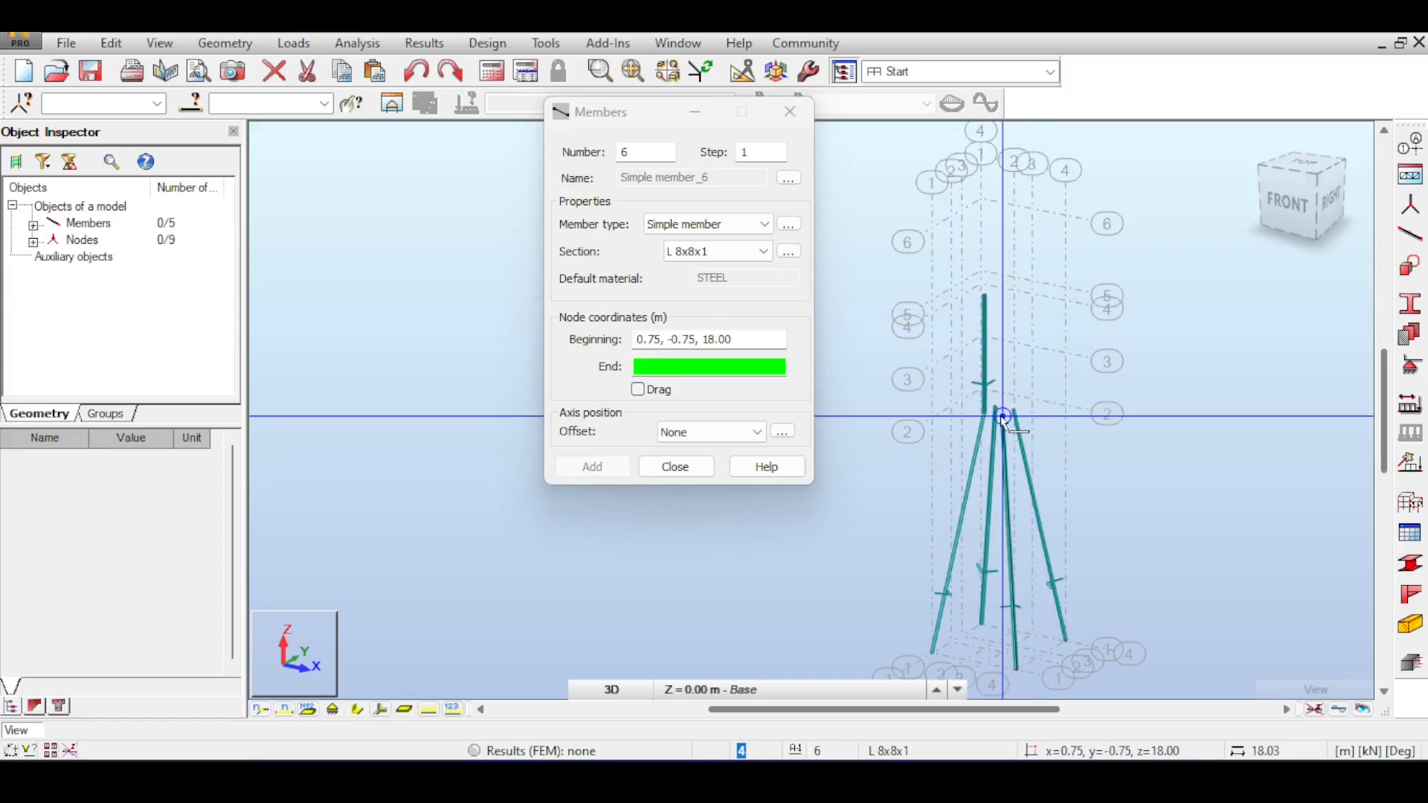
click(1003, 301)
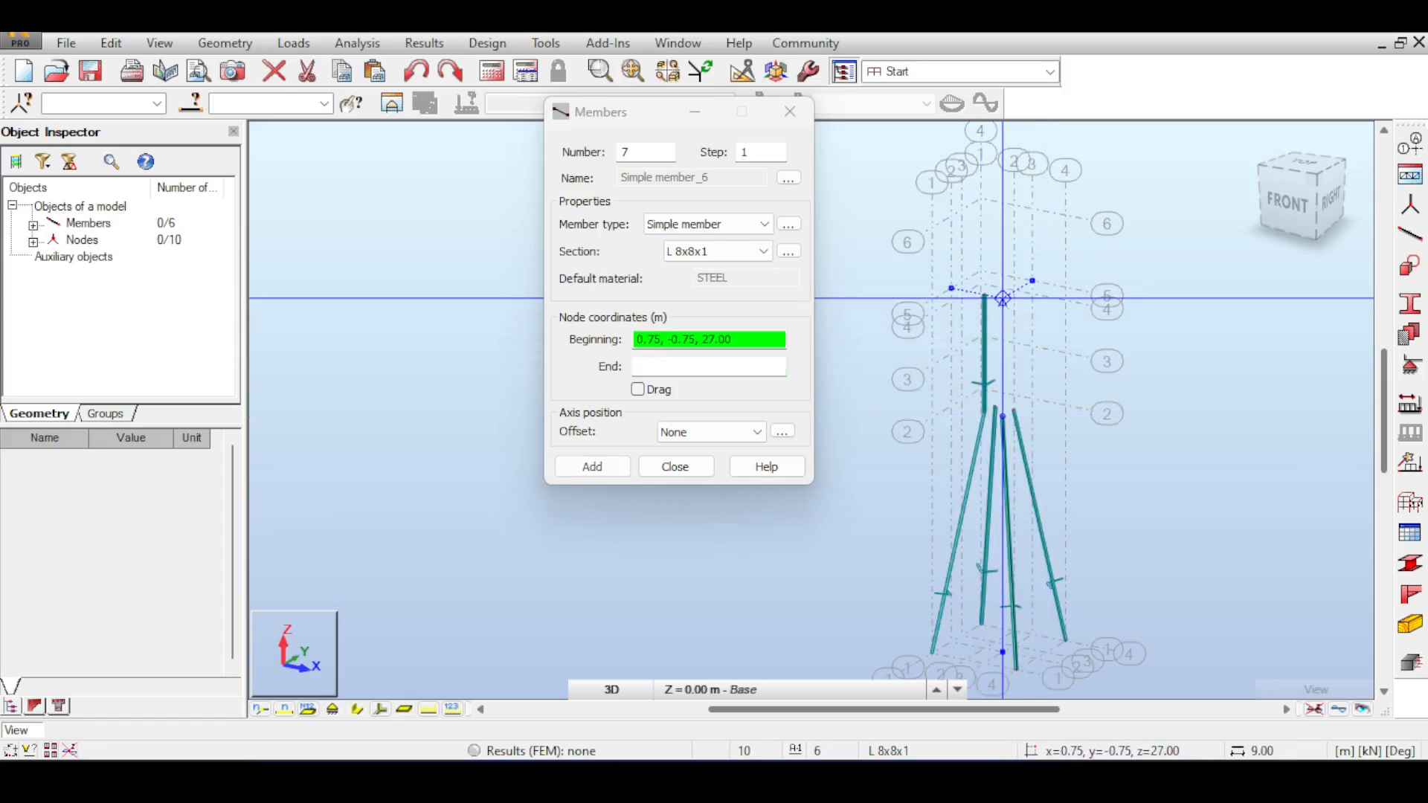
click(1013, 411)
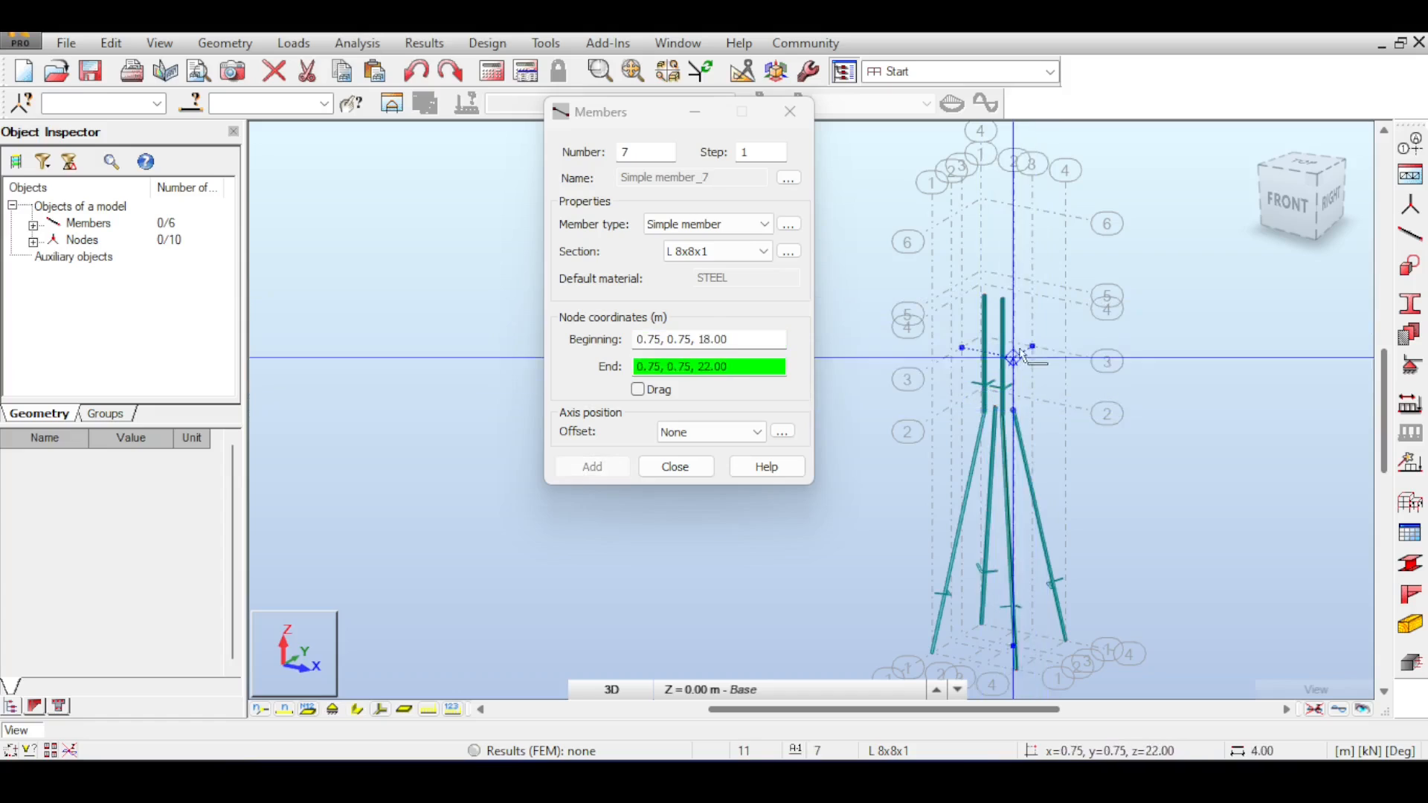
right_click(1014, 301)
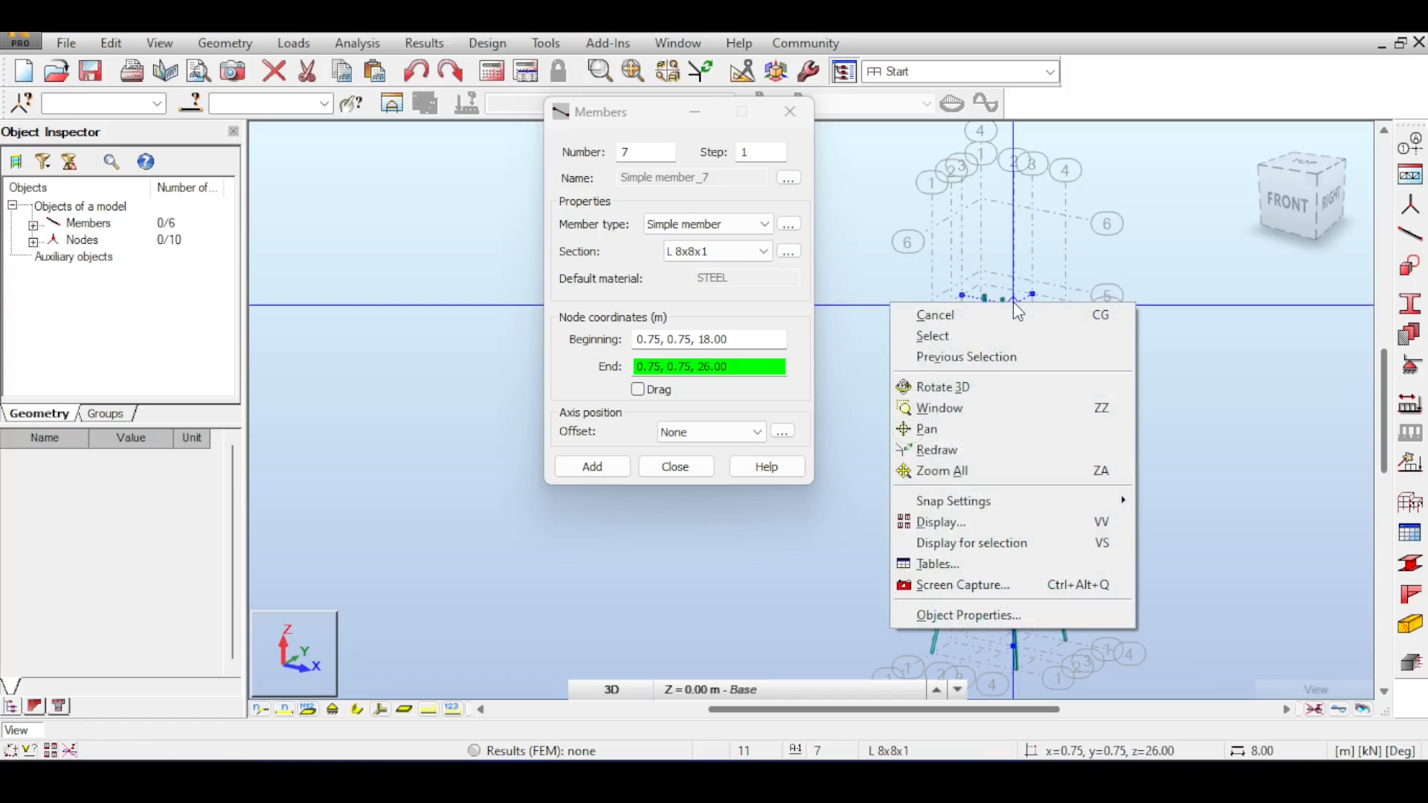
click(1071, 312)
key(Escape)
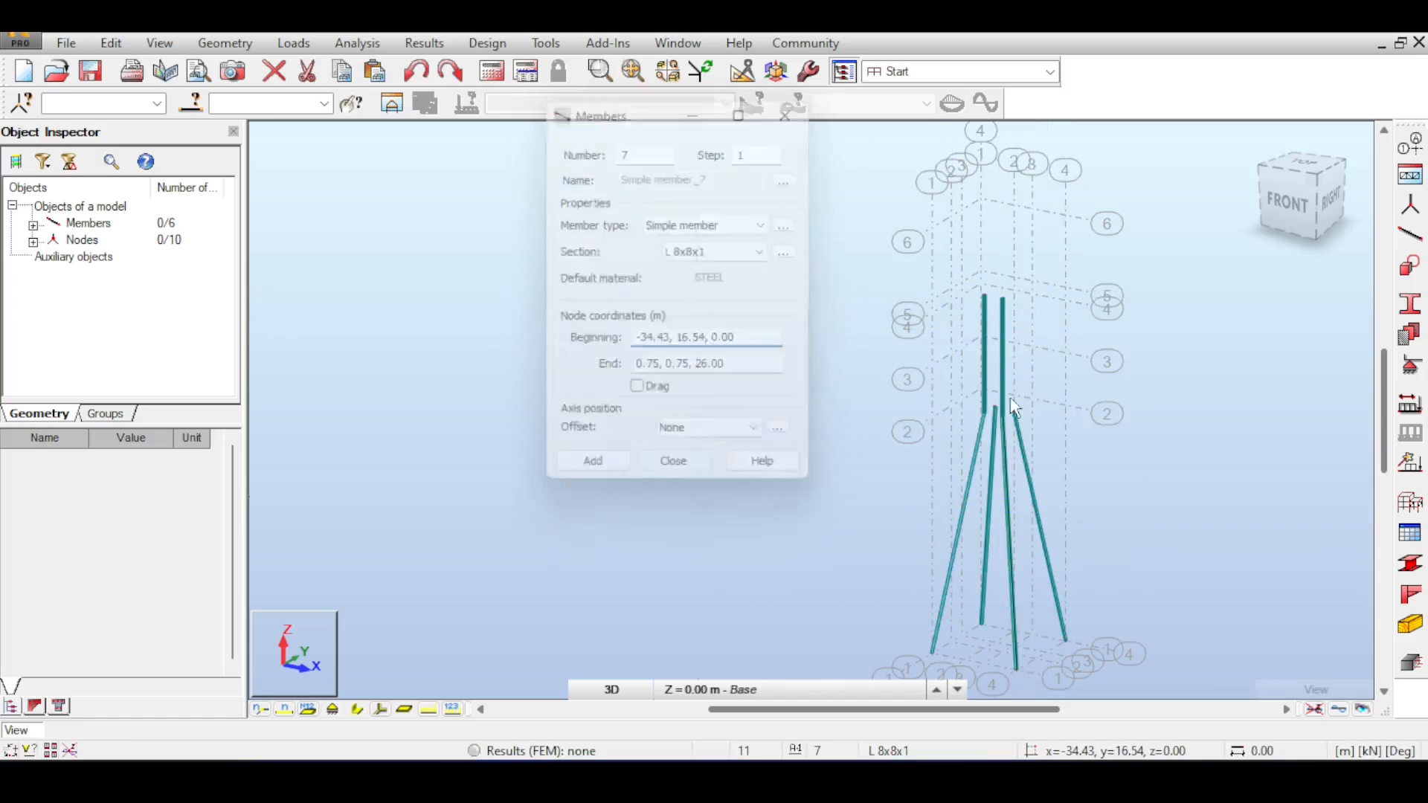
Step: Delete the two vertical members above the front legs
drag(922, 346, 922, 348)
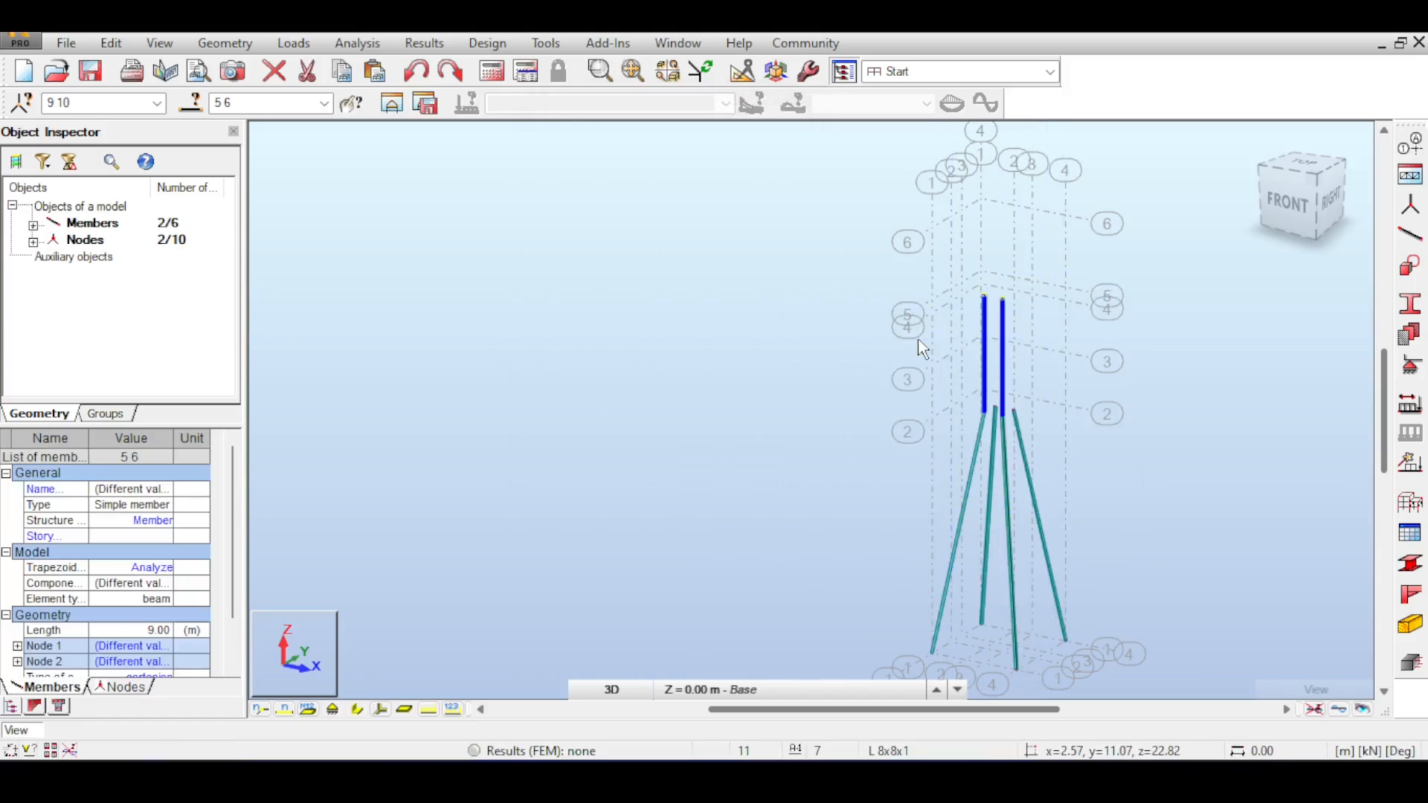
key(Delete)
Step: Draw vertical L 8x8x1 members from the front legs' upper ends at -0.75, -0.75, 18.00 and 0.75, -0.75, 18.00 up to z = 27.00
click(1410, 235)
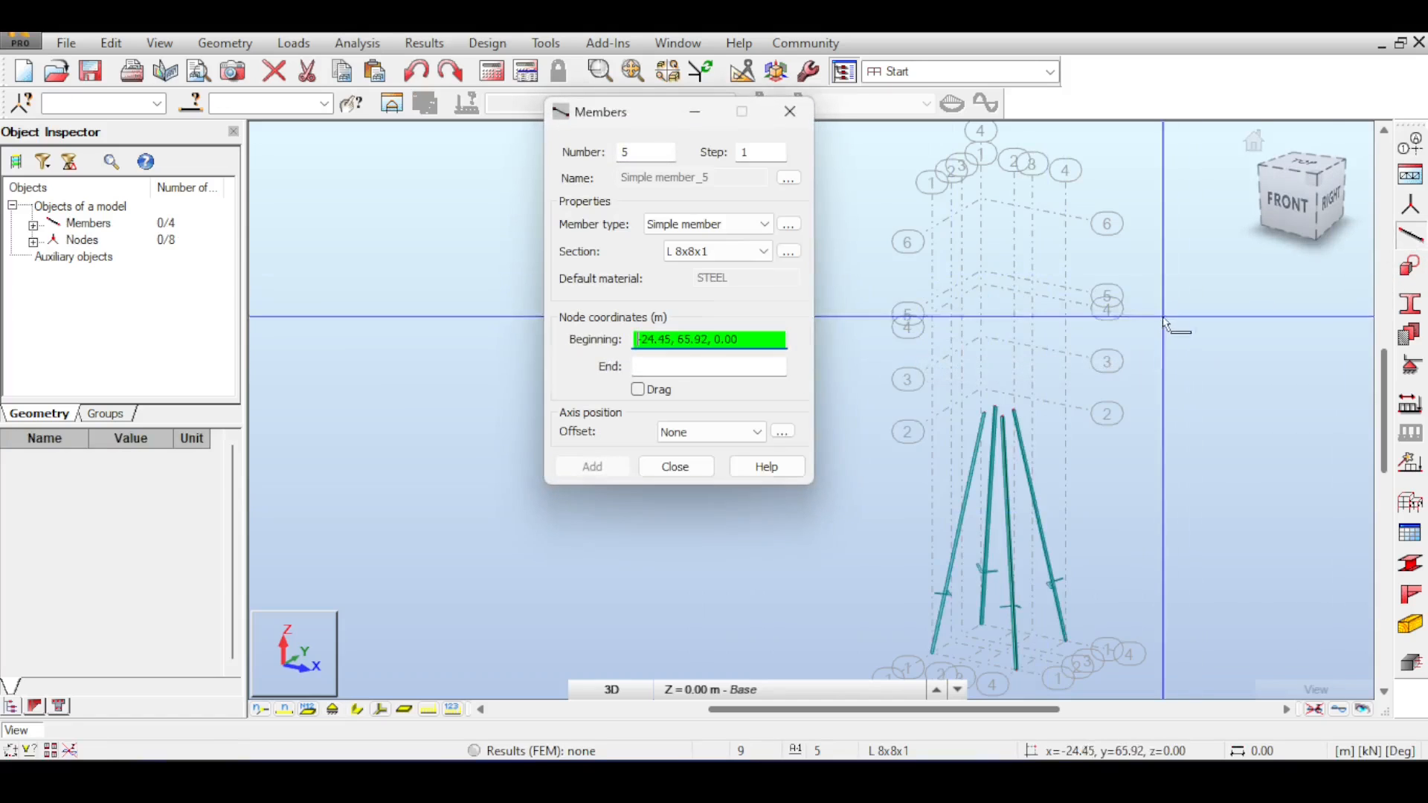
mouse_move(1270, 218)
mouse_down()
mouse_move(1292, 244)
mouse_move(1285, 210)
mouse_up()
click(701, 338)
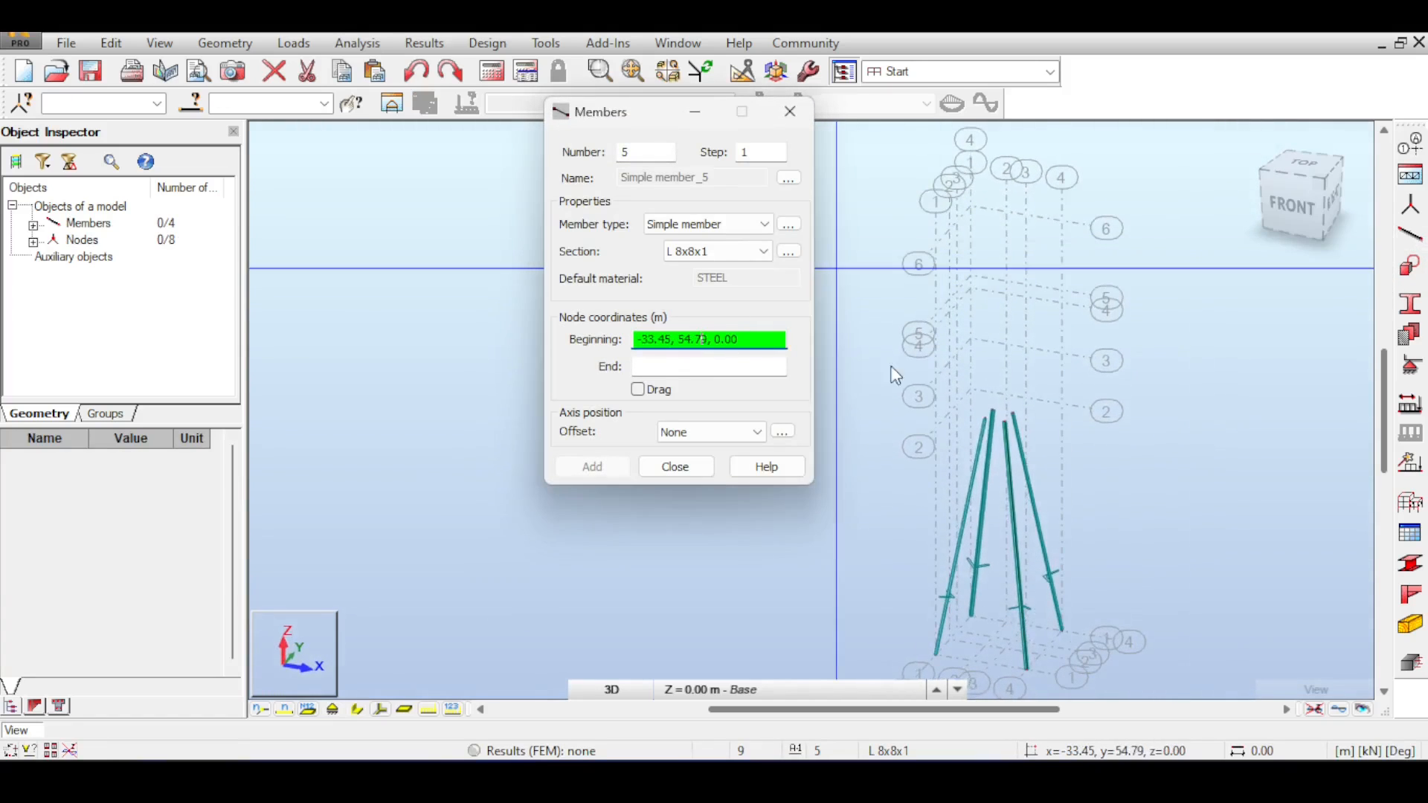
click(985, 421)
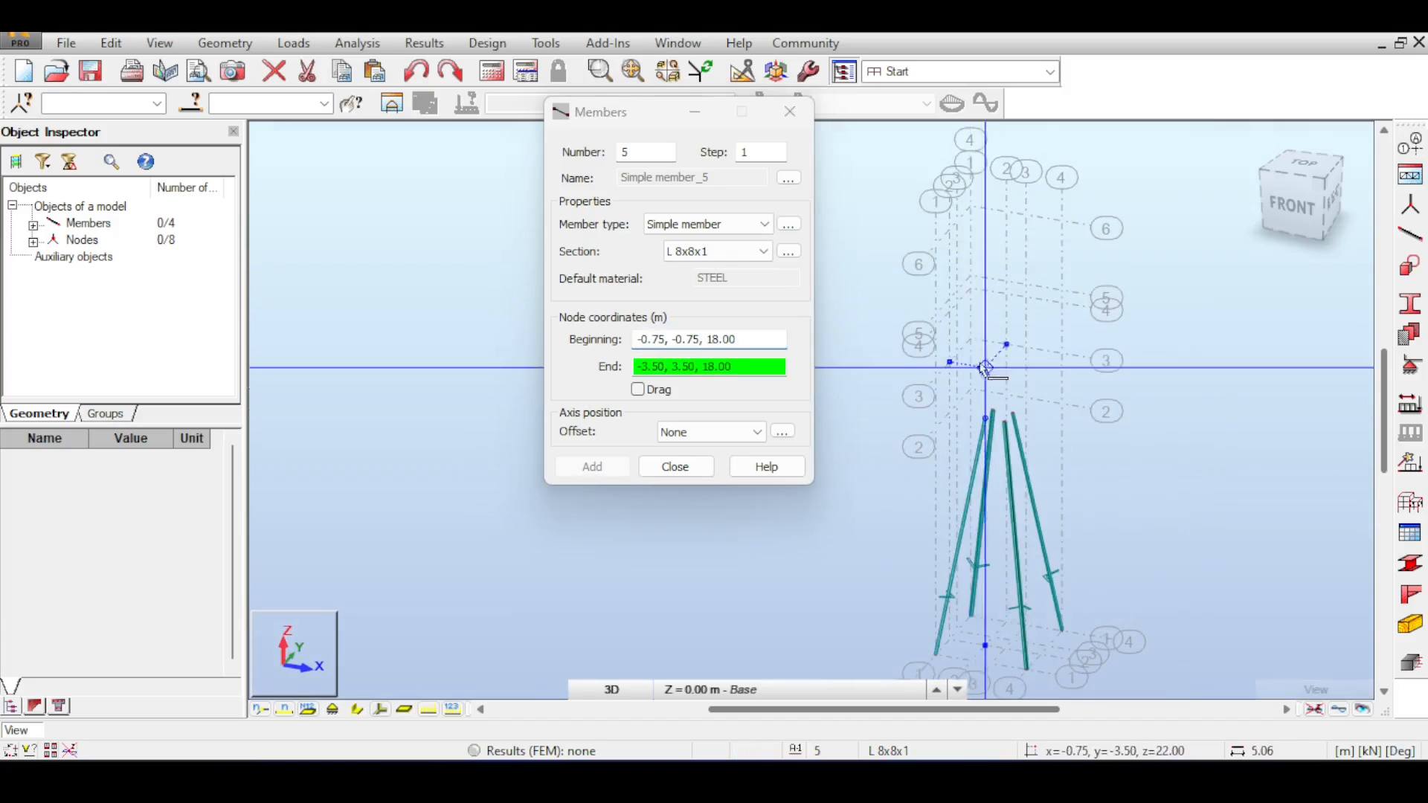
click(985, 304)
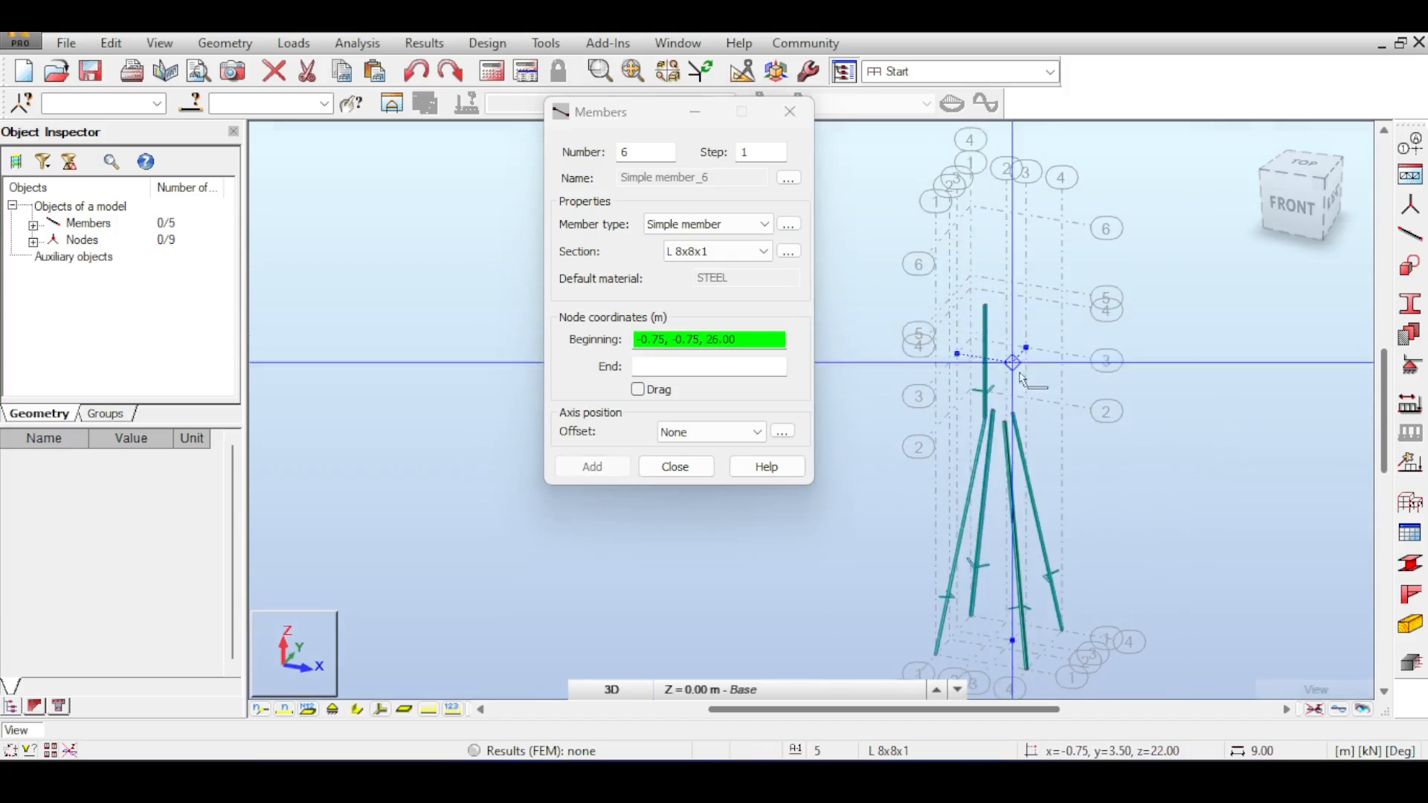
click(1005, 422)
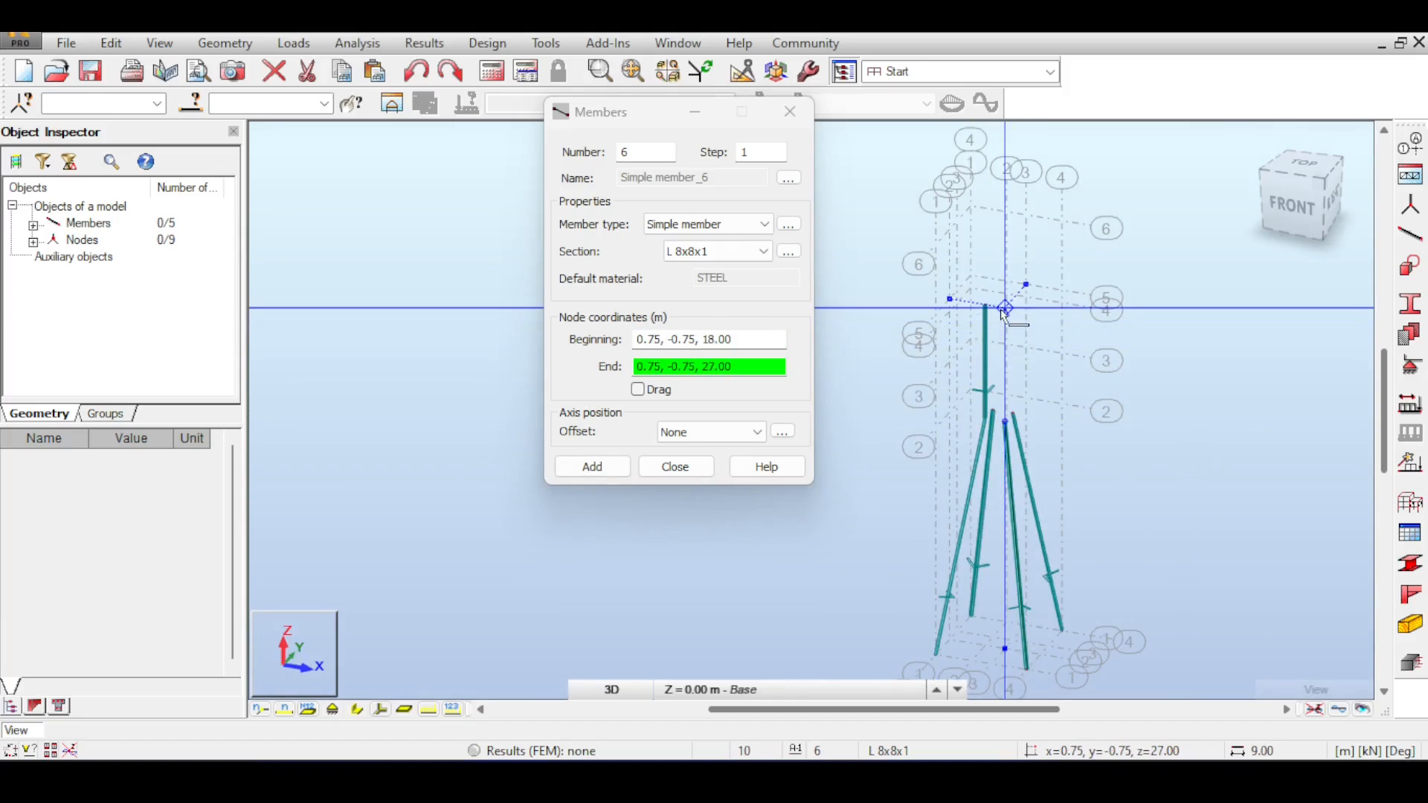
click(1002, 310)
Step: Draw vertical L 8x8x1 members from the rear legs' upper ends at 0.75, 0.75, 18.00 and -0.75, 0.75, 18.00 up to z = 27.00
click(1010, 414)
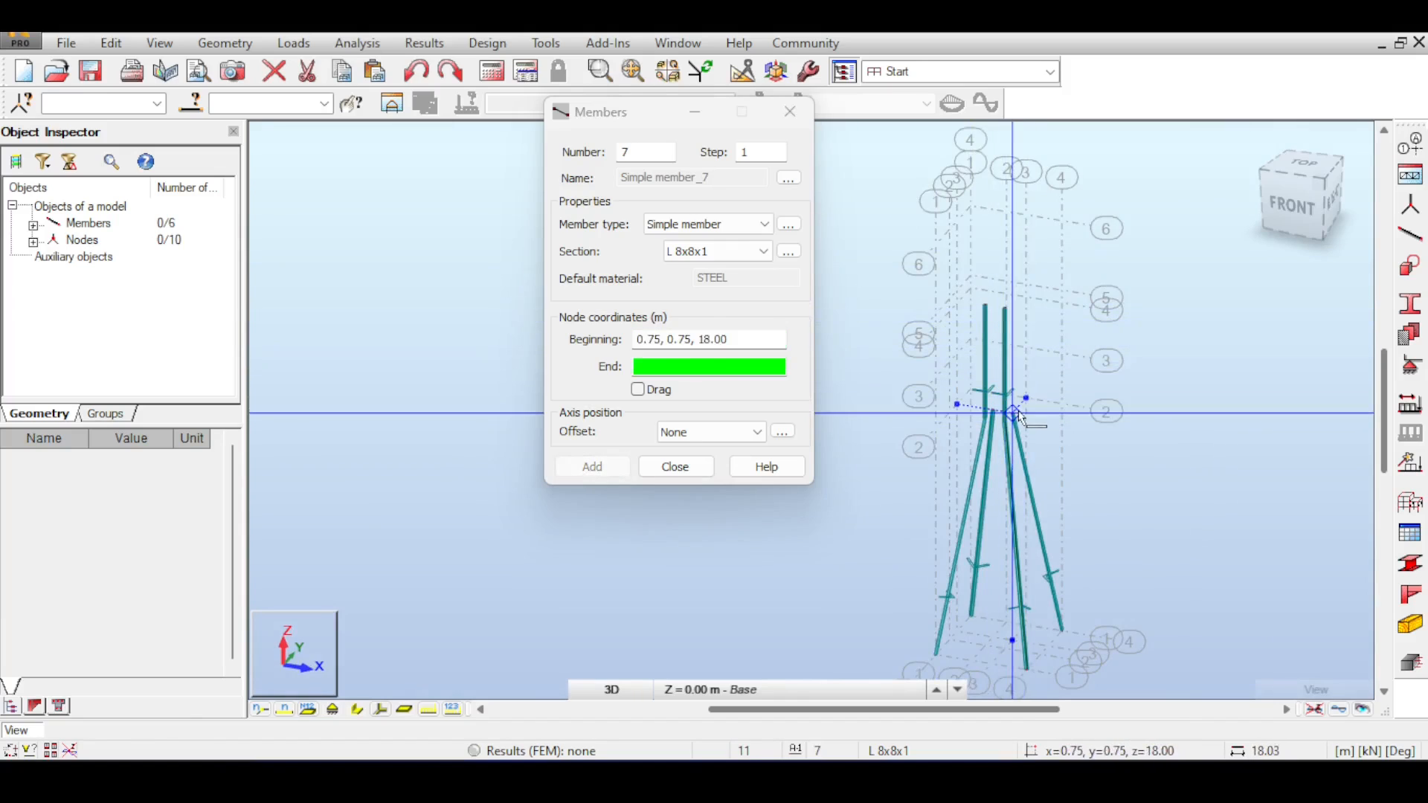
click(1012, 300)
click(994, 411)
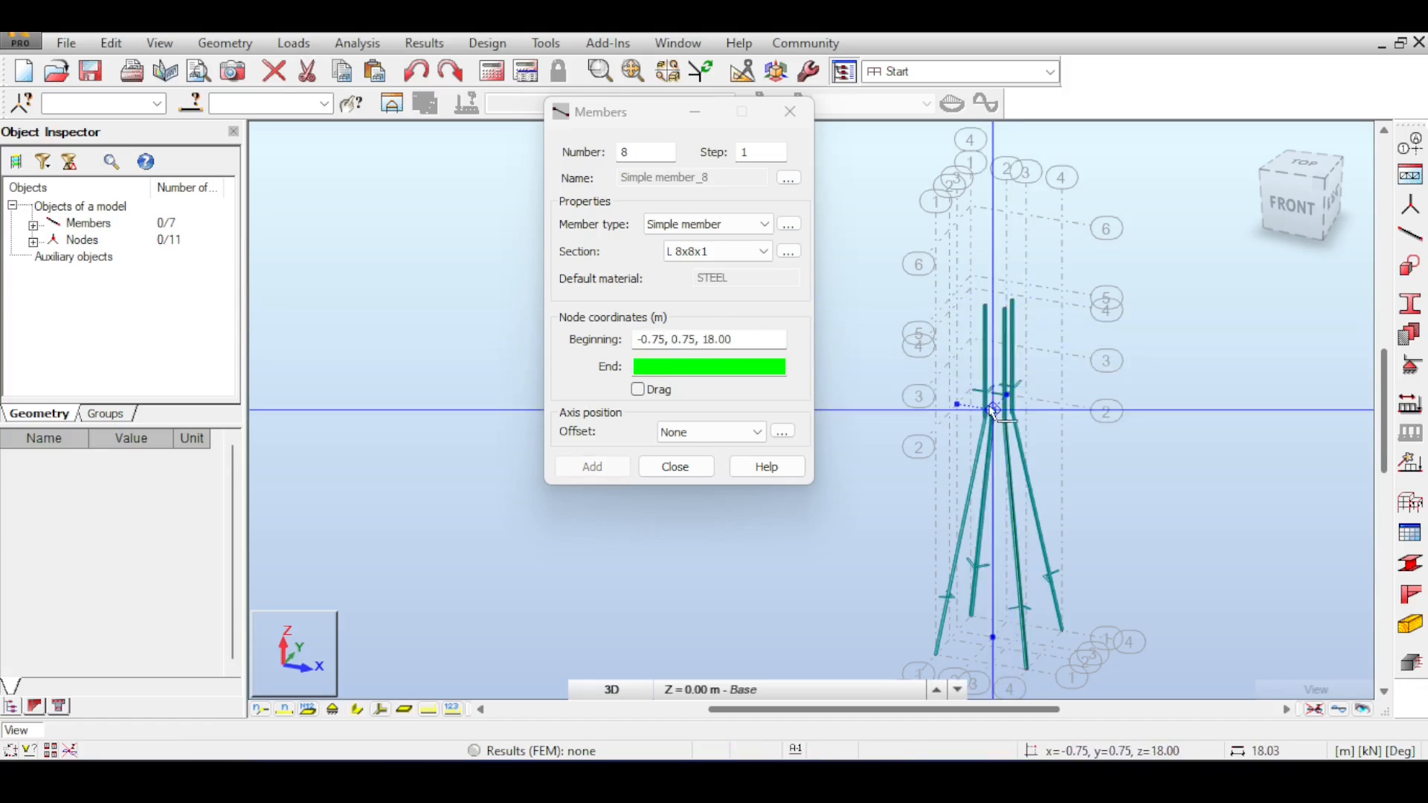
click(992, 297)
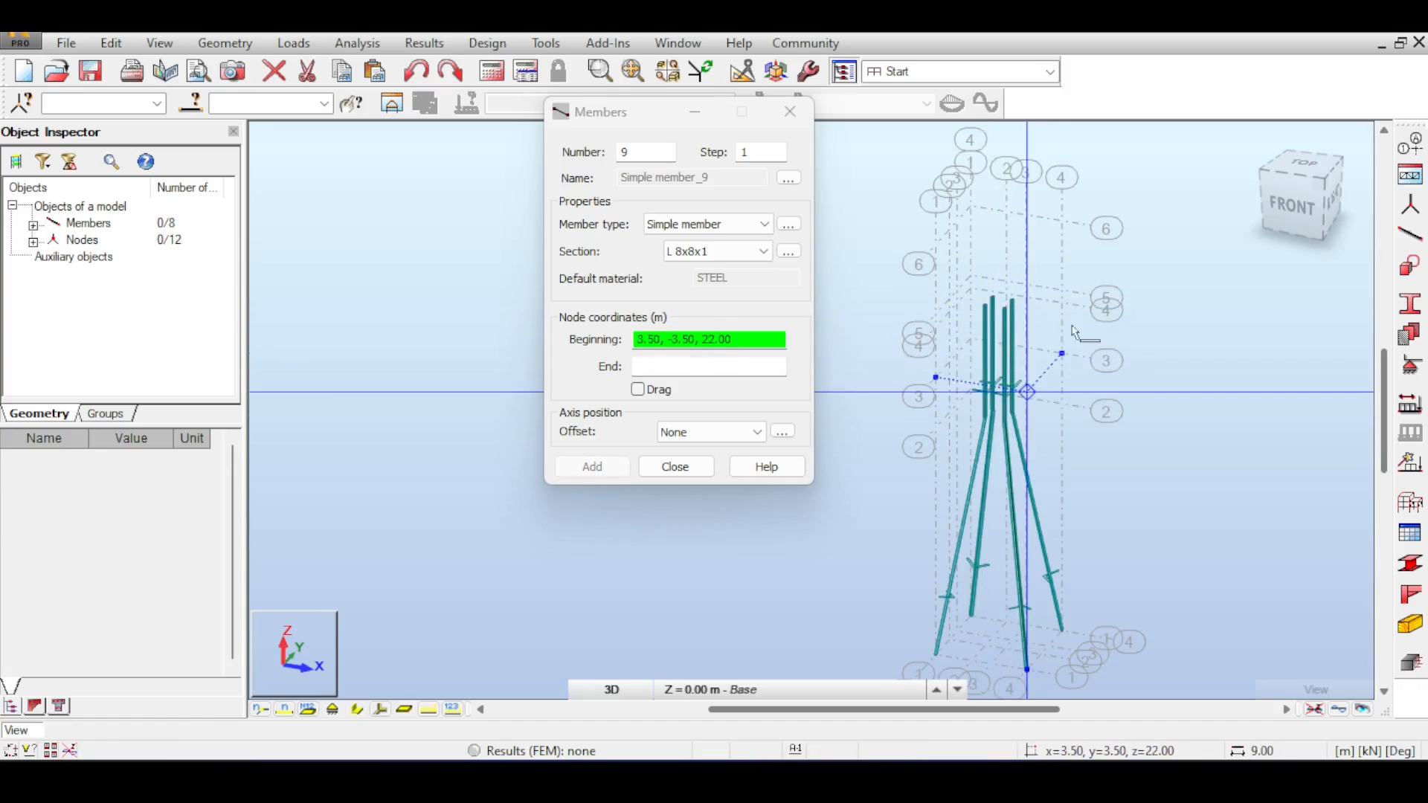
Step: Add structural axes at position 0.00 m in both the X and Y directions and apply them to the grid
click(1290, 206)
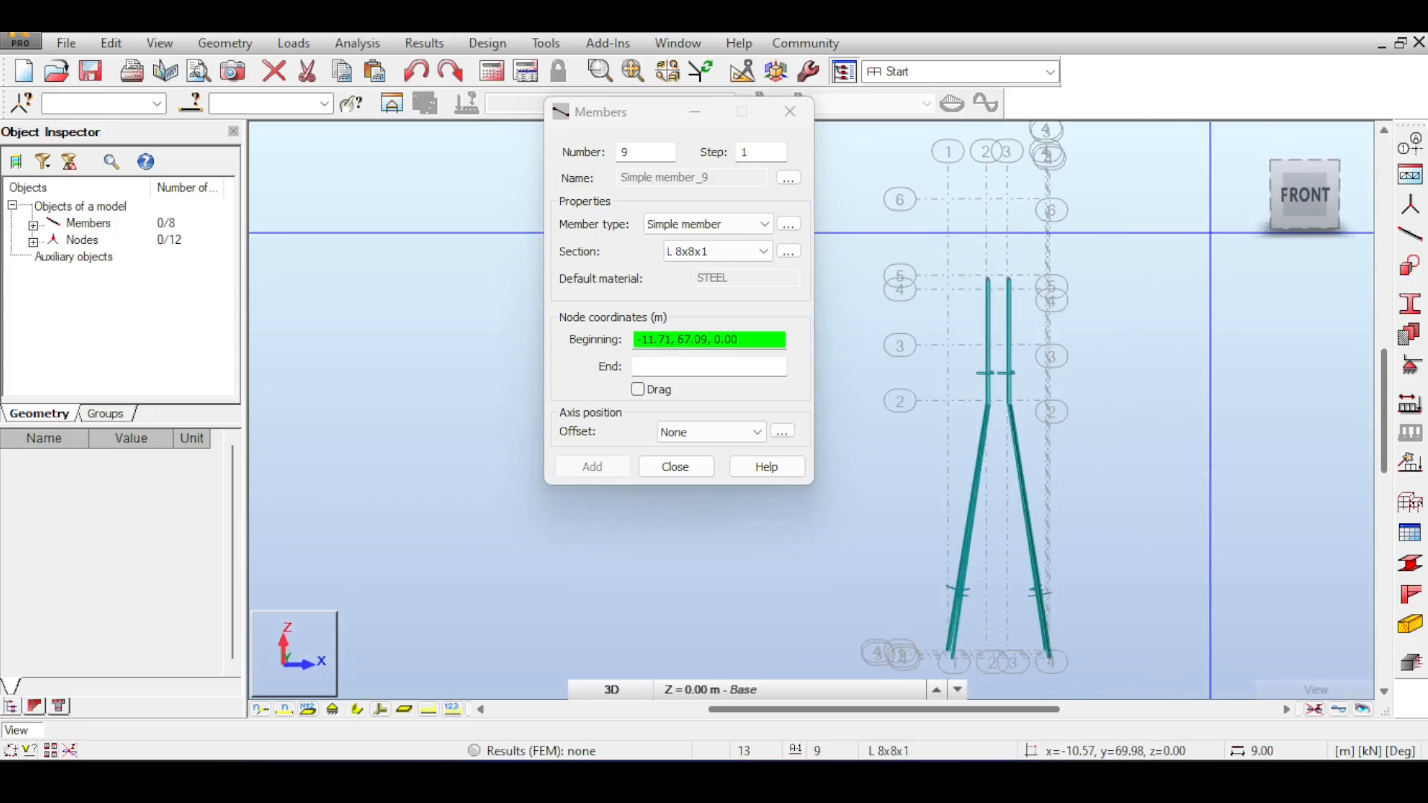
drag(1292, 172, 1265, 199)
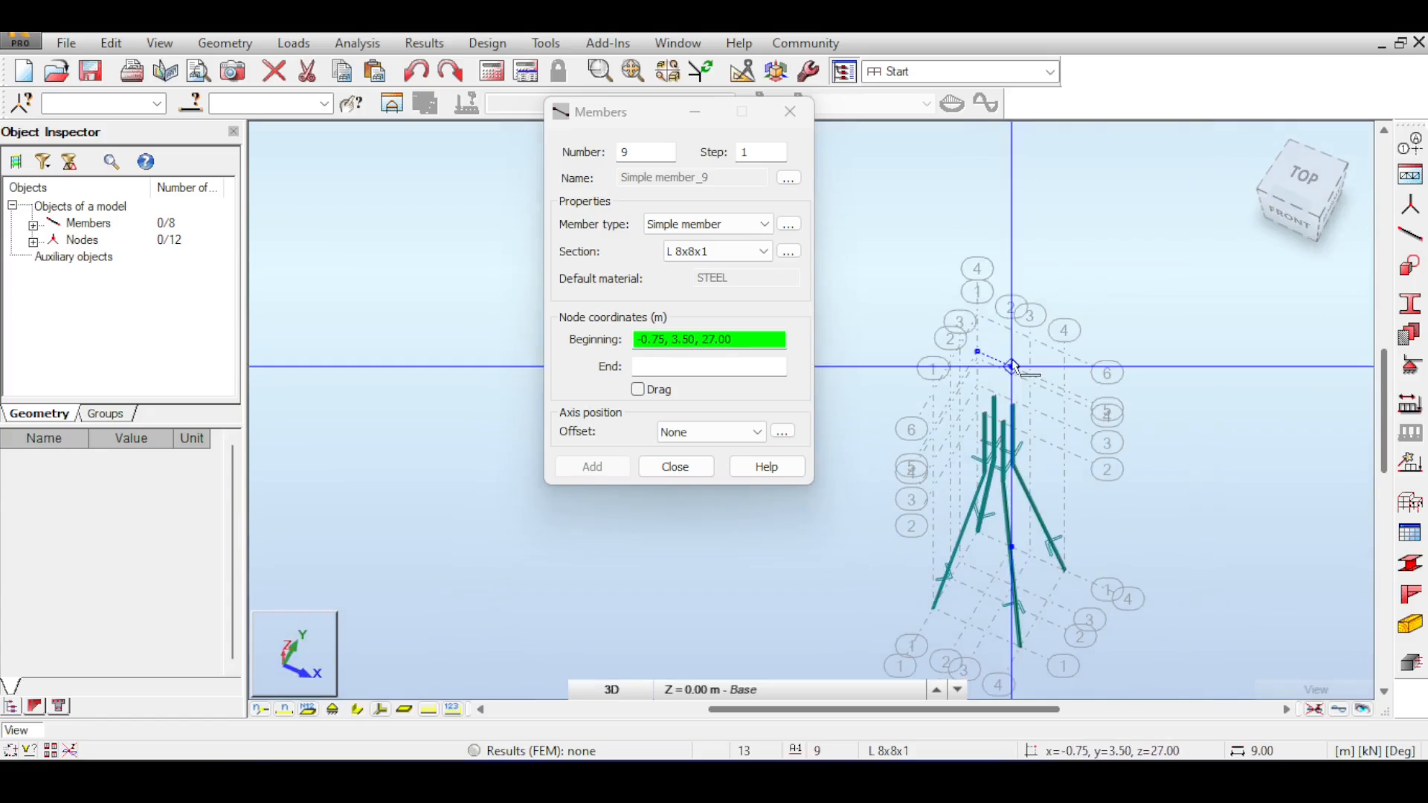
click(1410, 148)
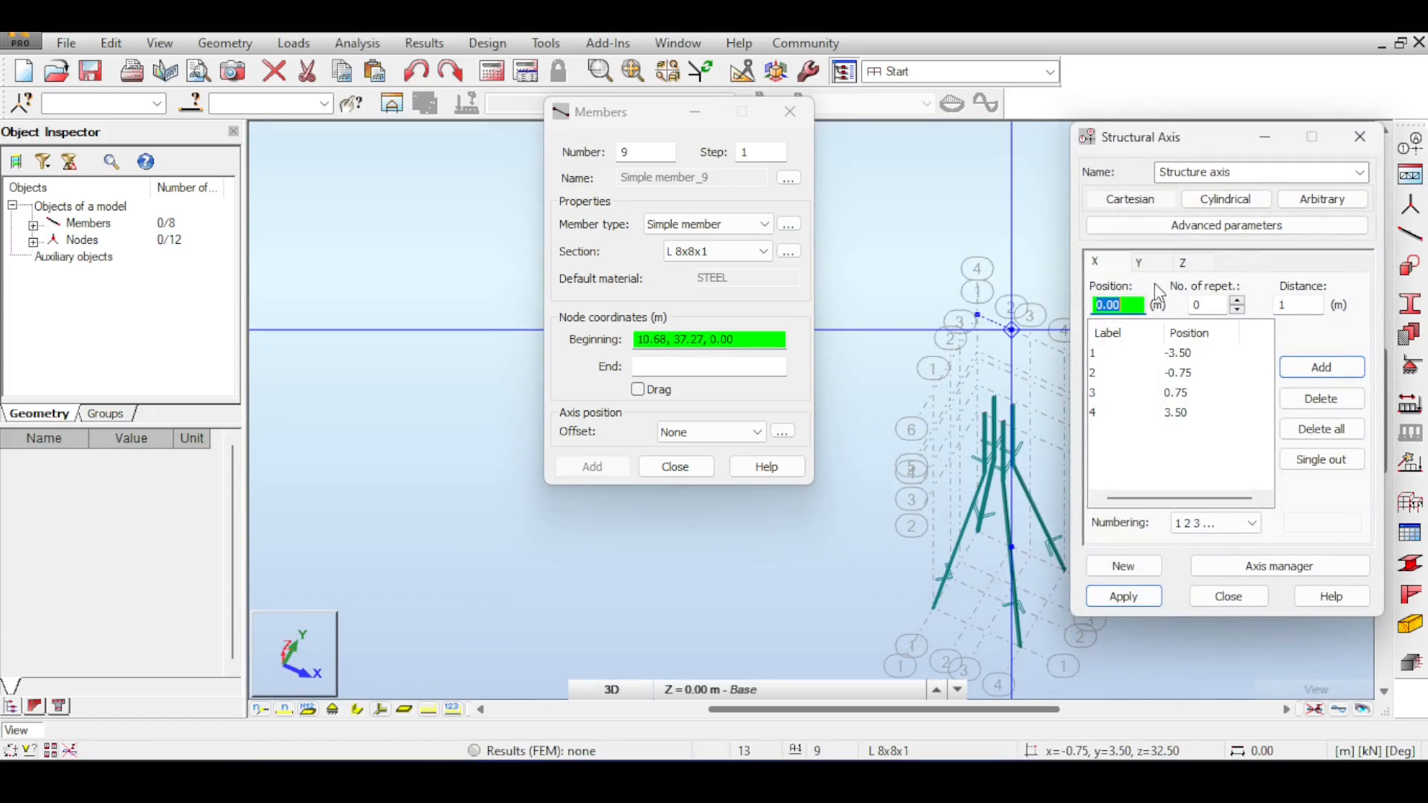
key(Return)
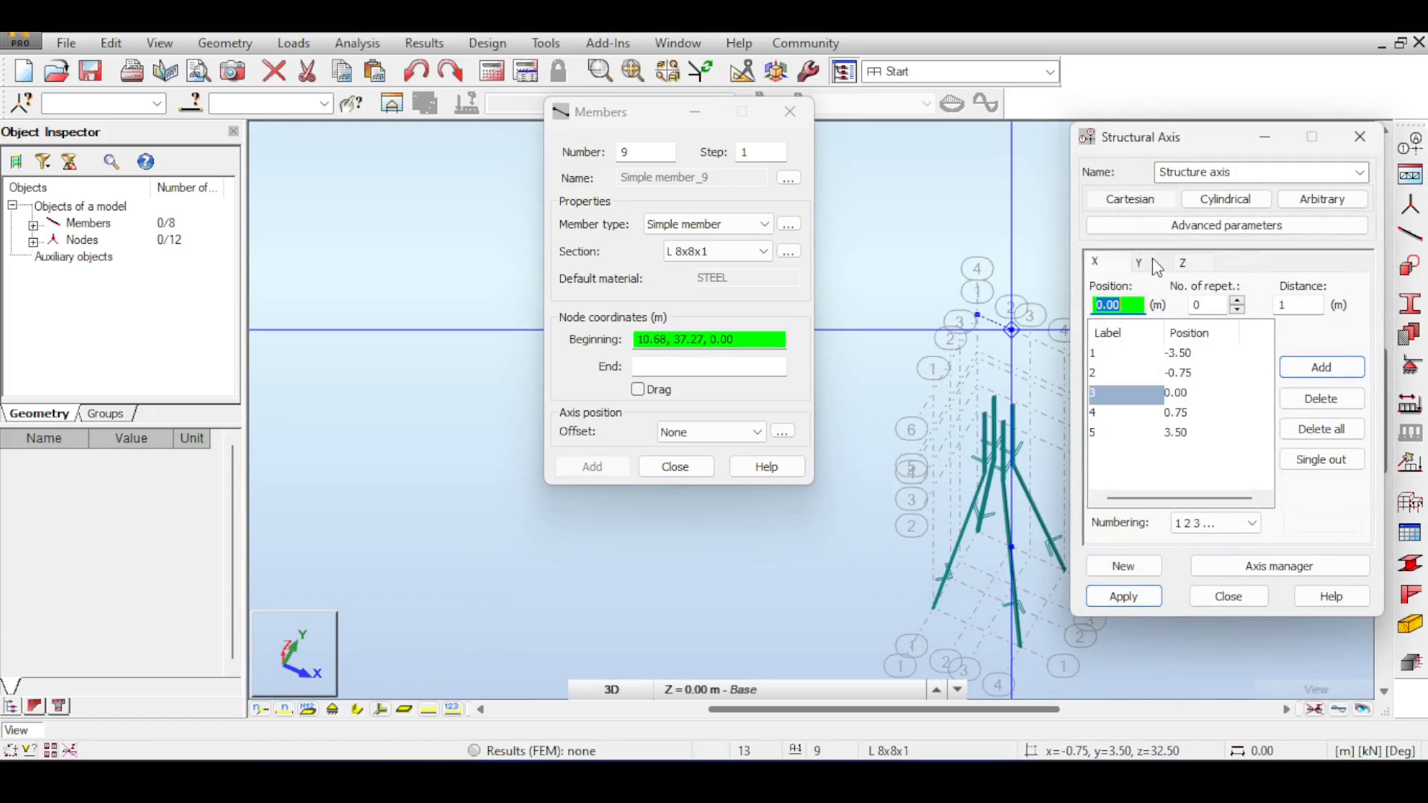
click(1152, 266)
key(Return)
click(1132, 605)
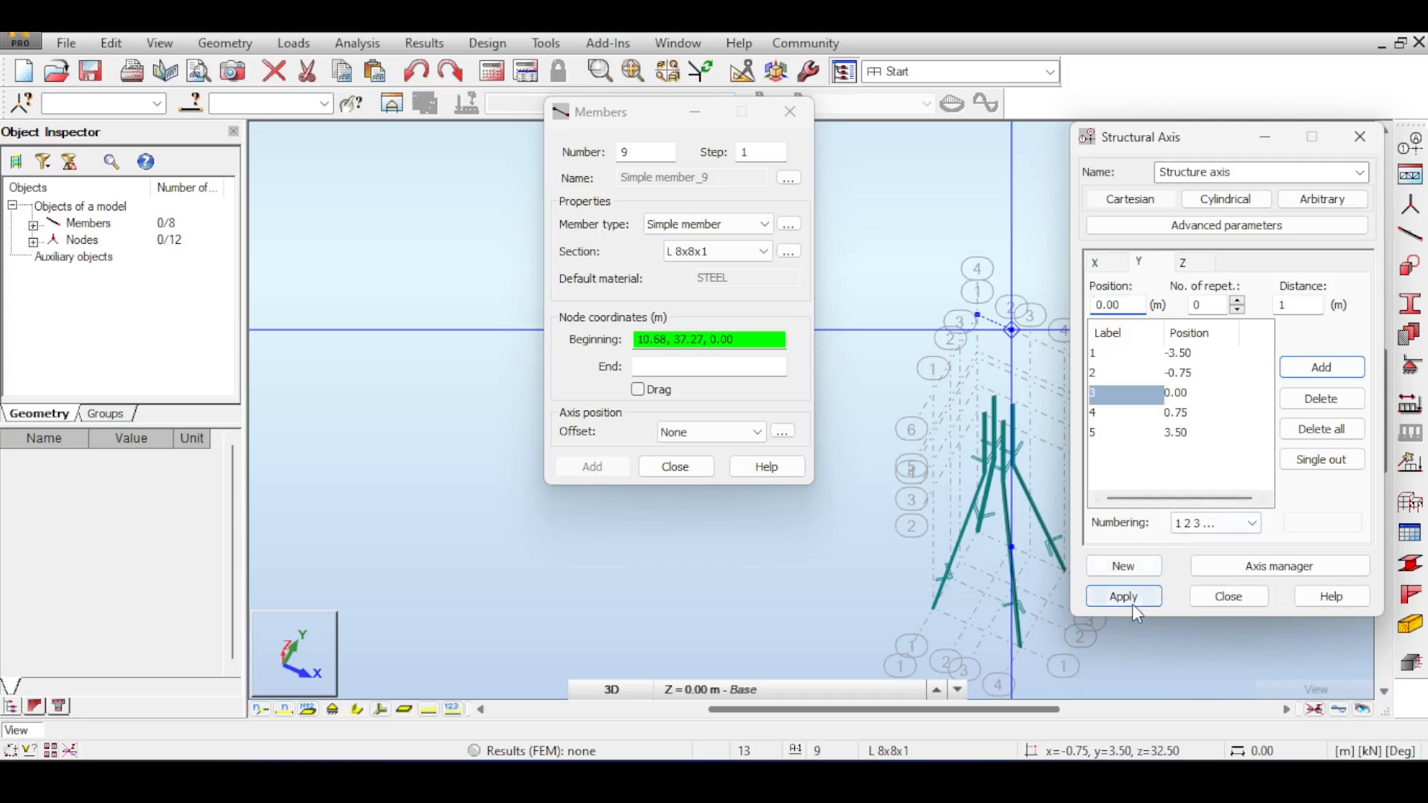
click(1217, 601)
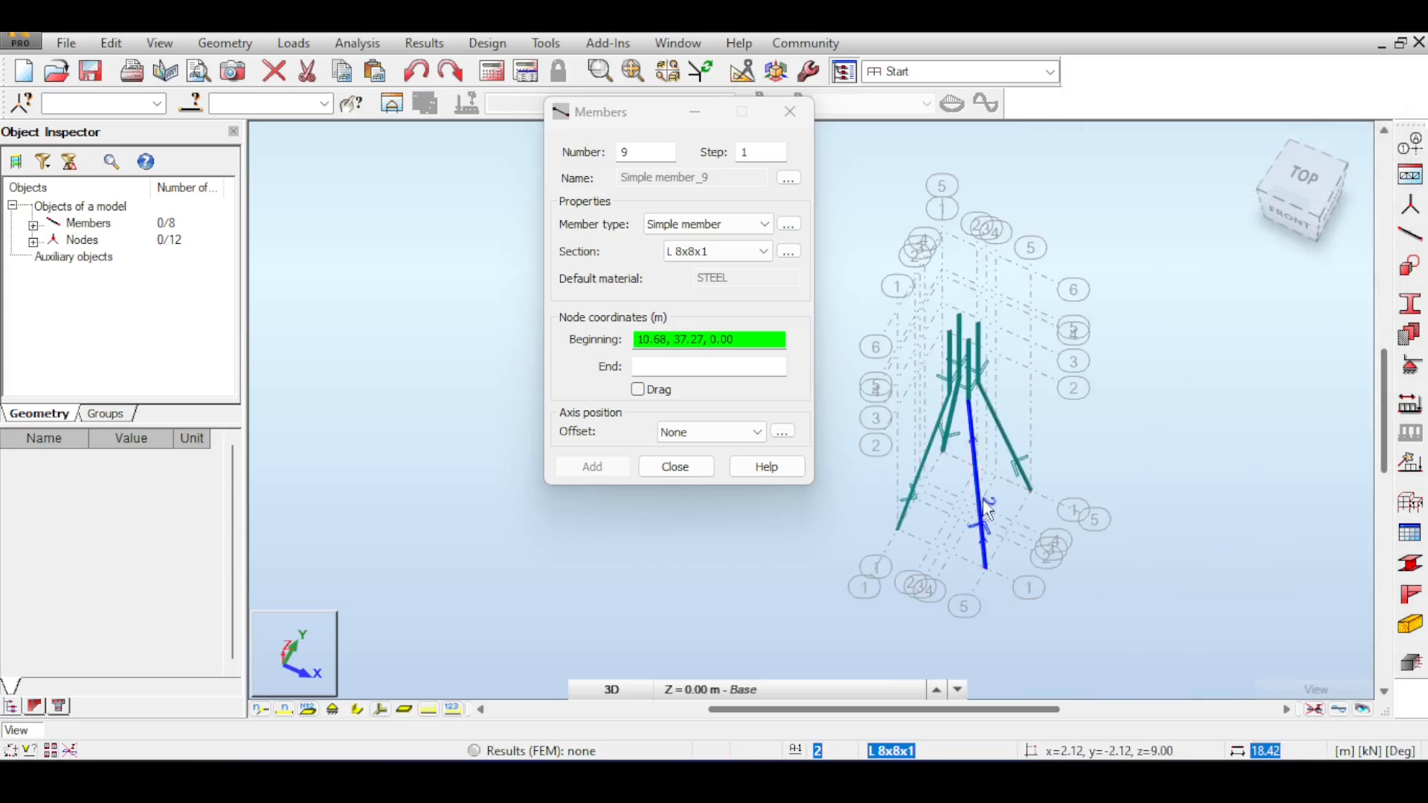
Step: Switch to the browser to check the tower's peak in the anchor tower reference photo, and return to the Robot model
scroll(971, 311, up, 3)
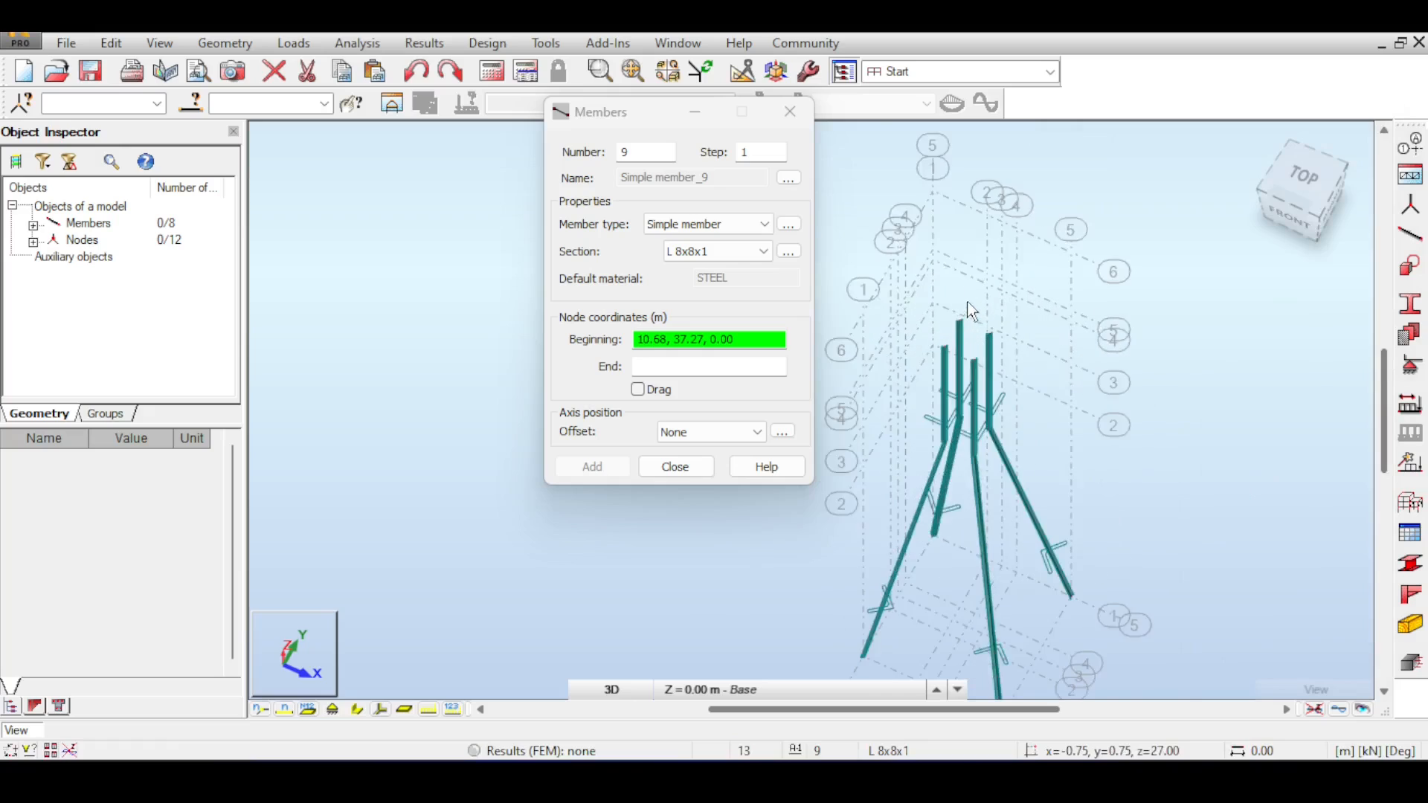
scroll(971, 311, up, 2)
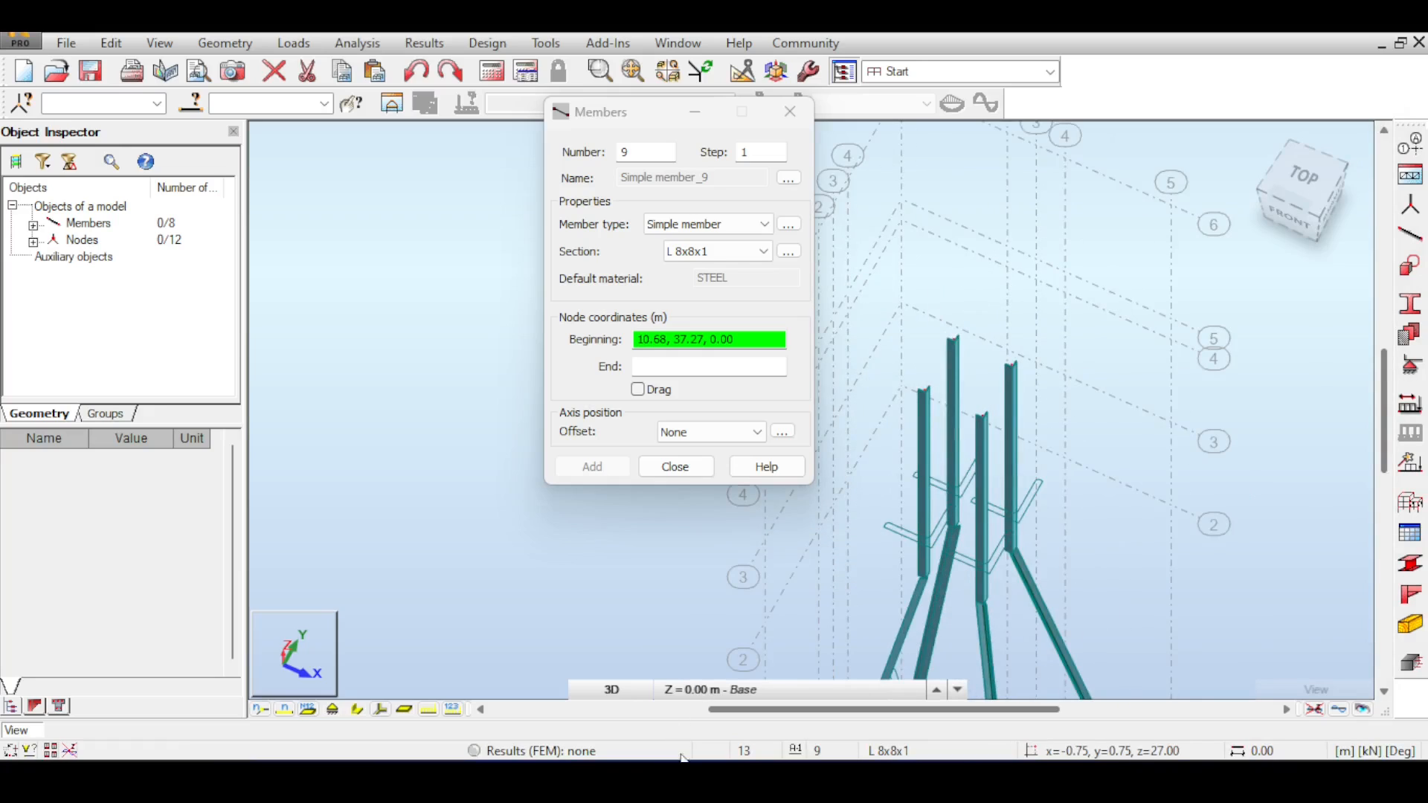
click(707, 777)
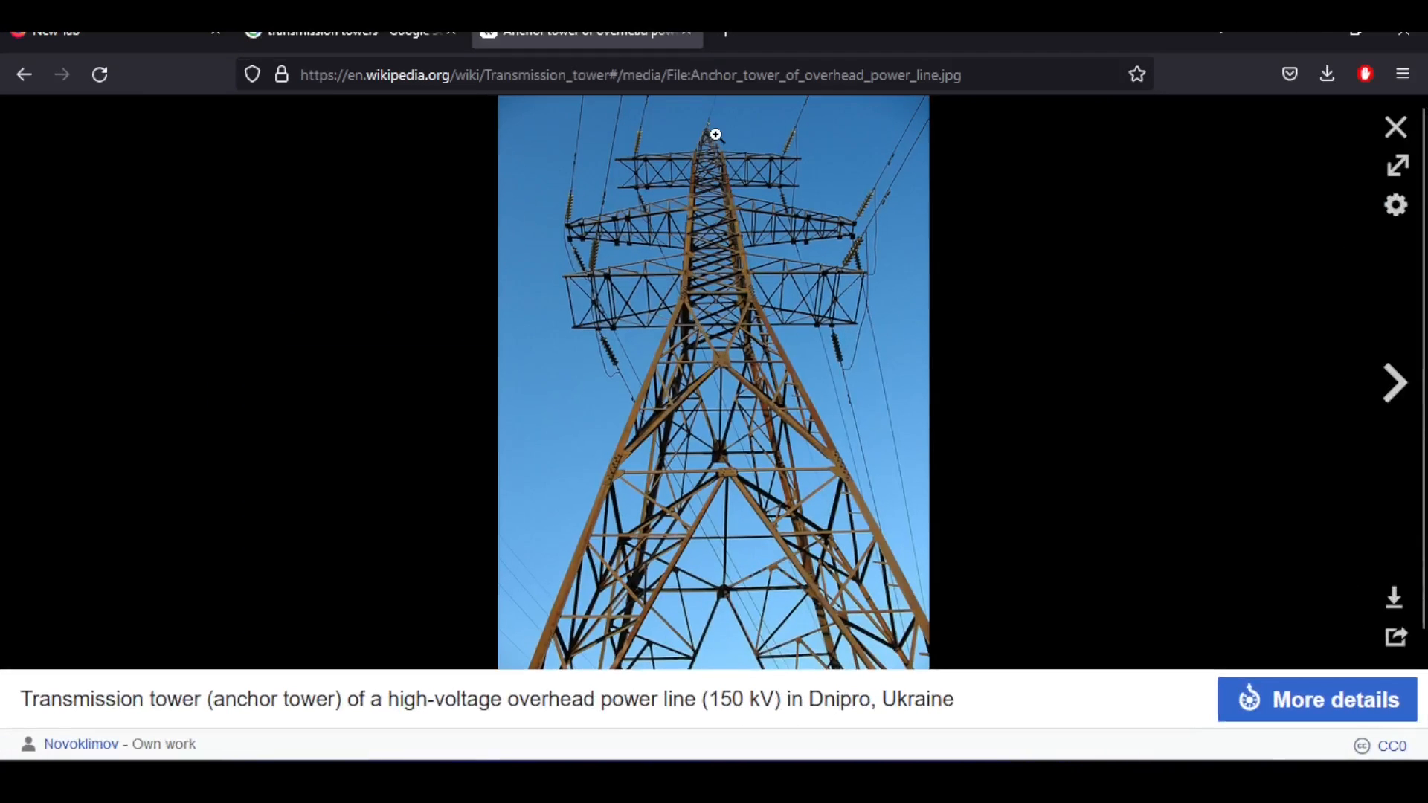
click(706, 777)
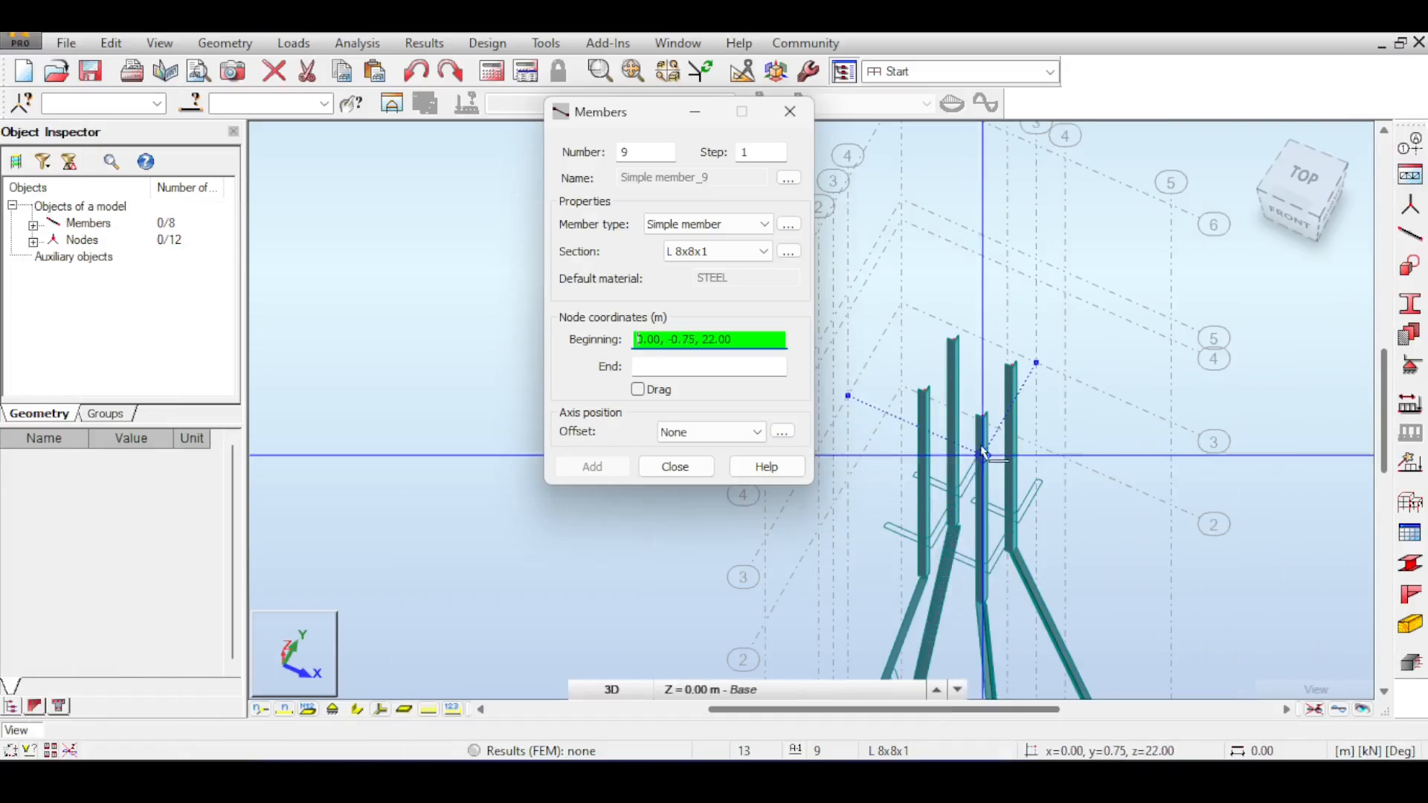
Step: Draw an L 8x8x1 peak member from the vertical's upper end at -0.75, 0.75, 27.00 to the apex at 0.00, 0.00, 32.50
drag(1291, 212, 1309, 195)
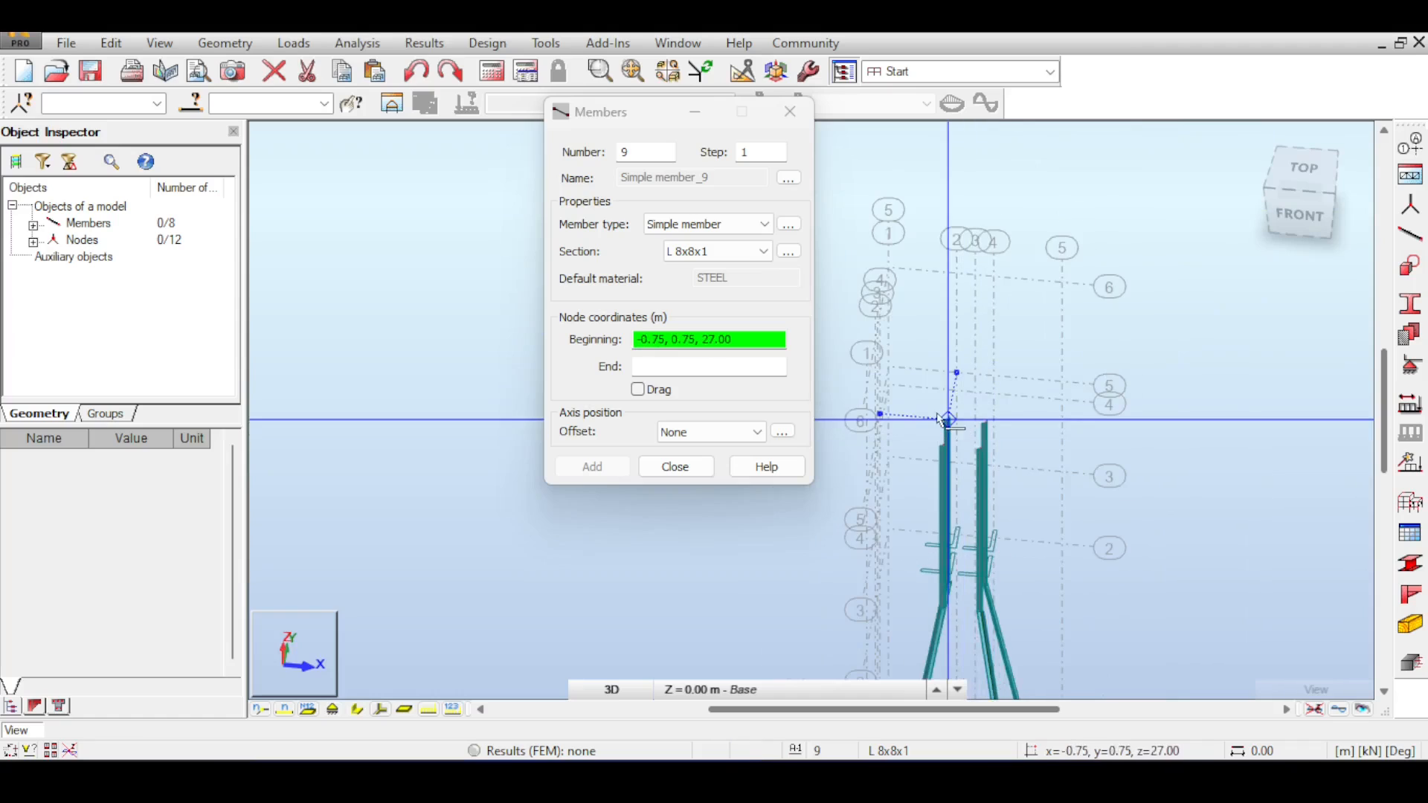
click(947, 420)
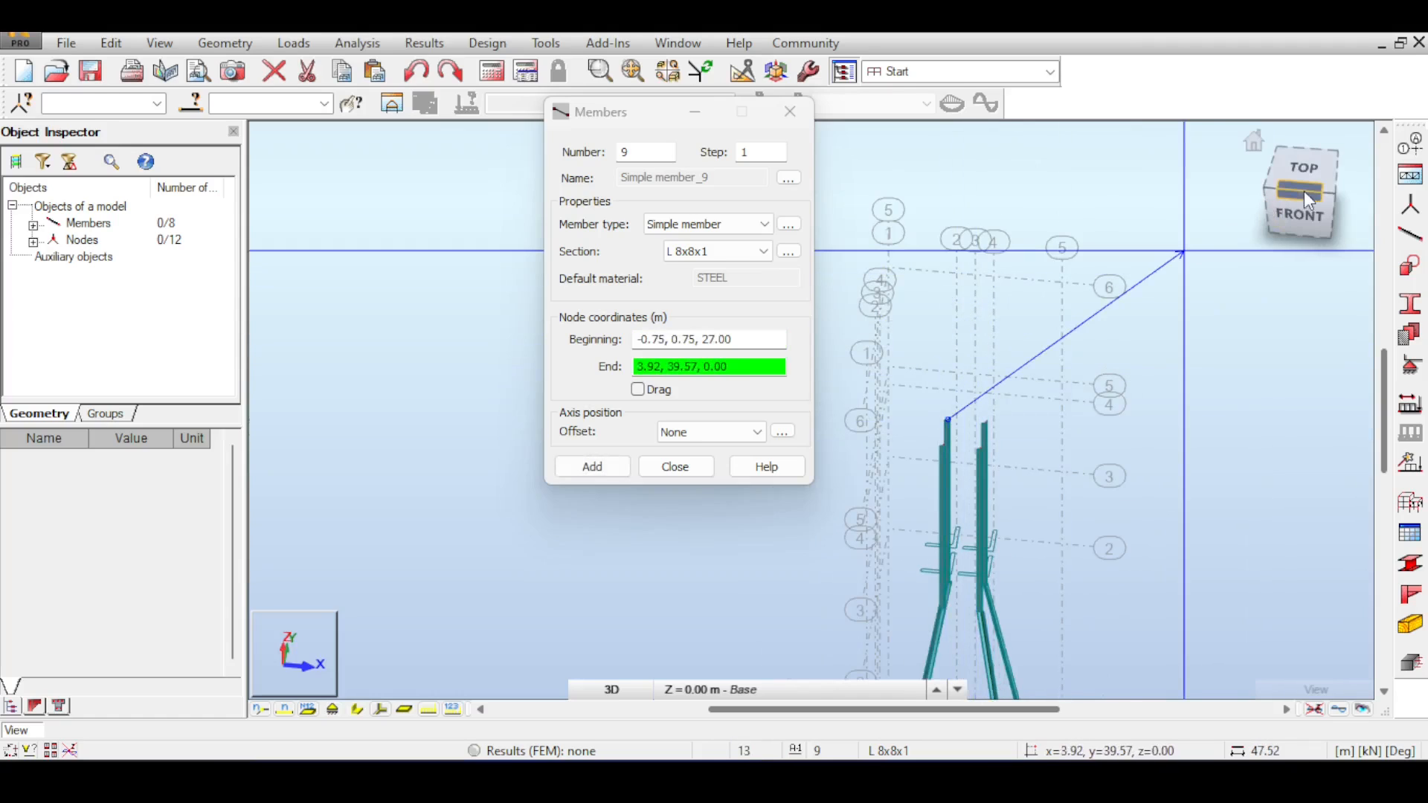
drag(1304, 190, 1293, 223)
scroll(1071, 483, down, 3)
middle_drag(1073, 492, 1096, 386)
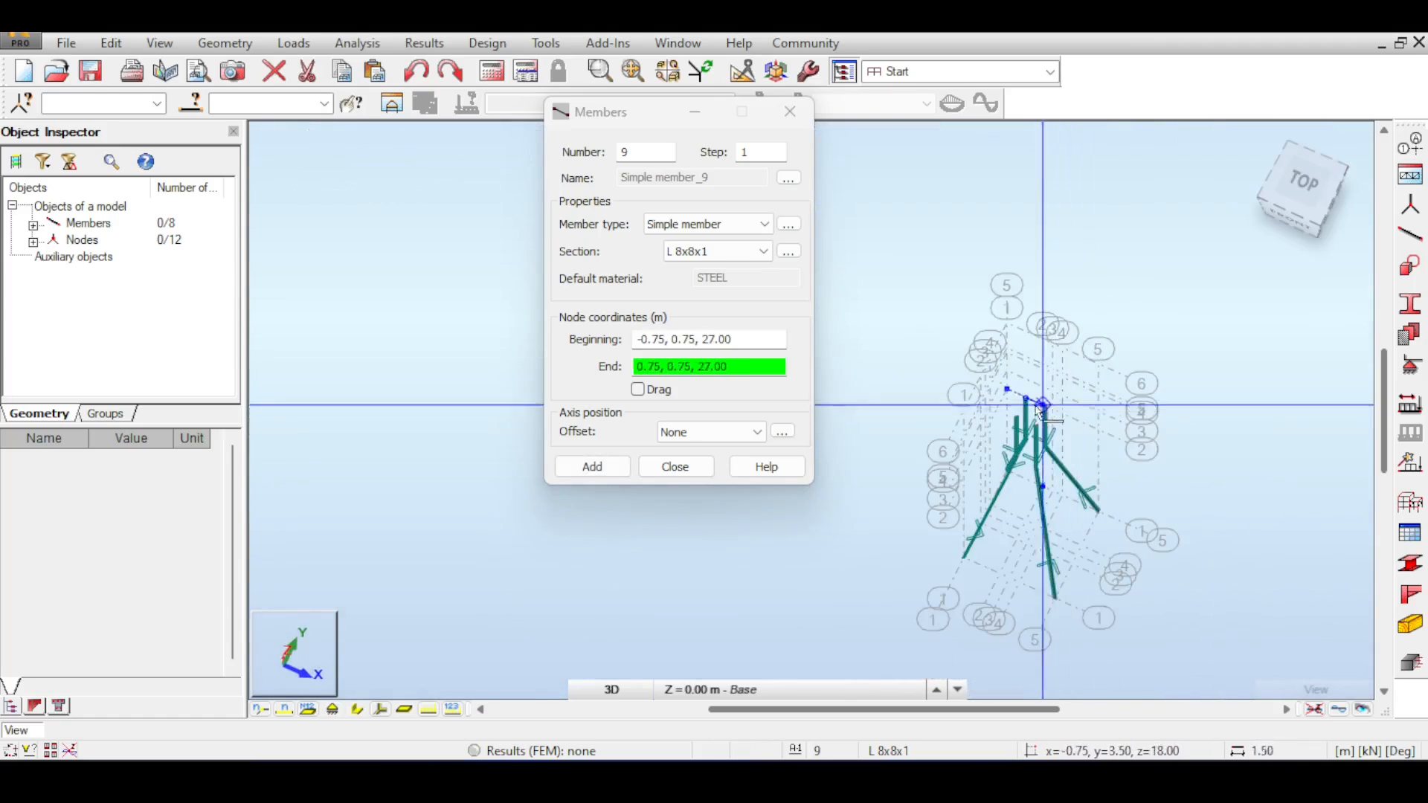
click(1278, 212)
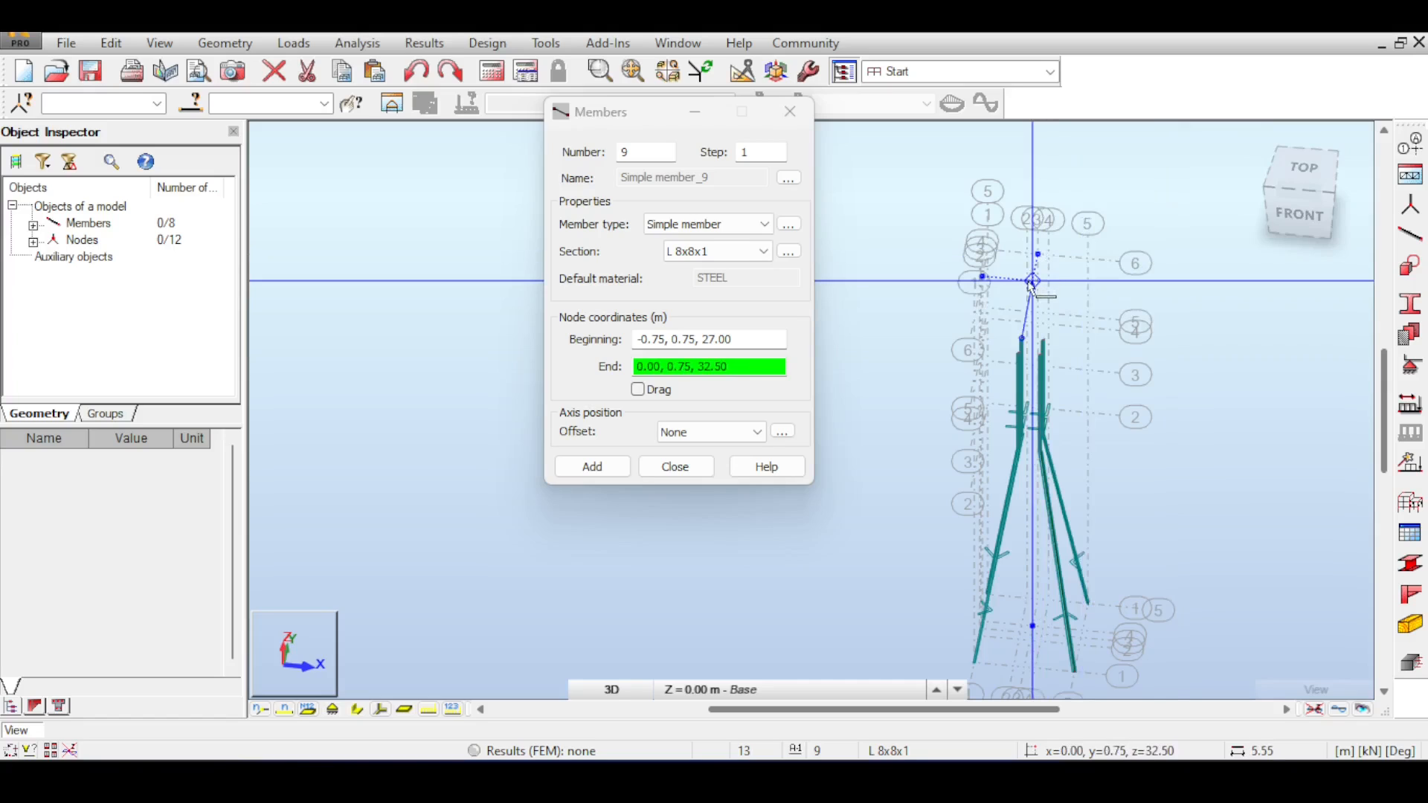
click(1029, 289)
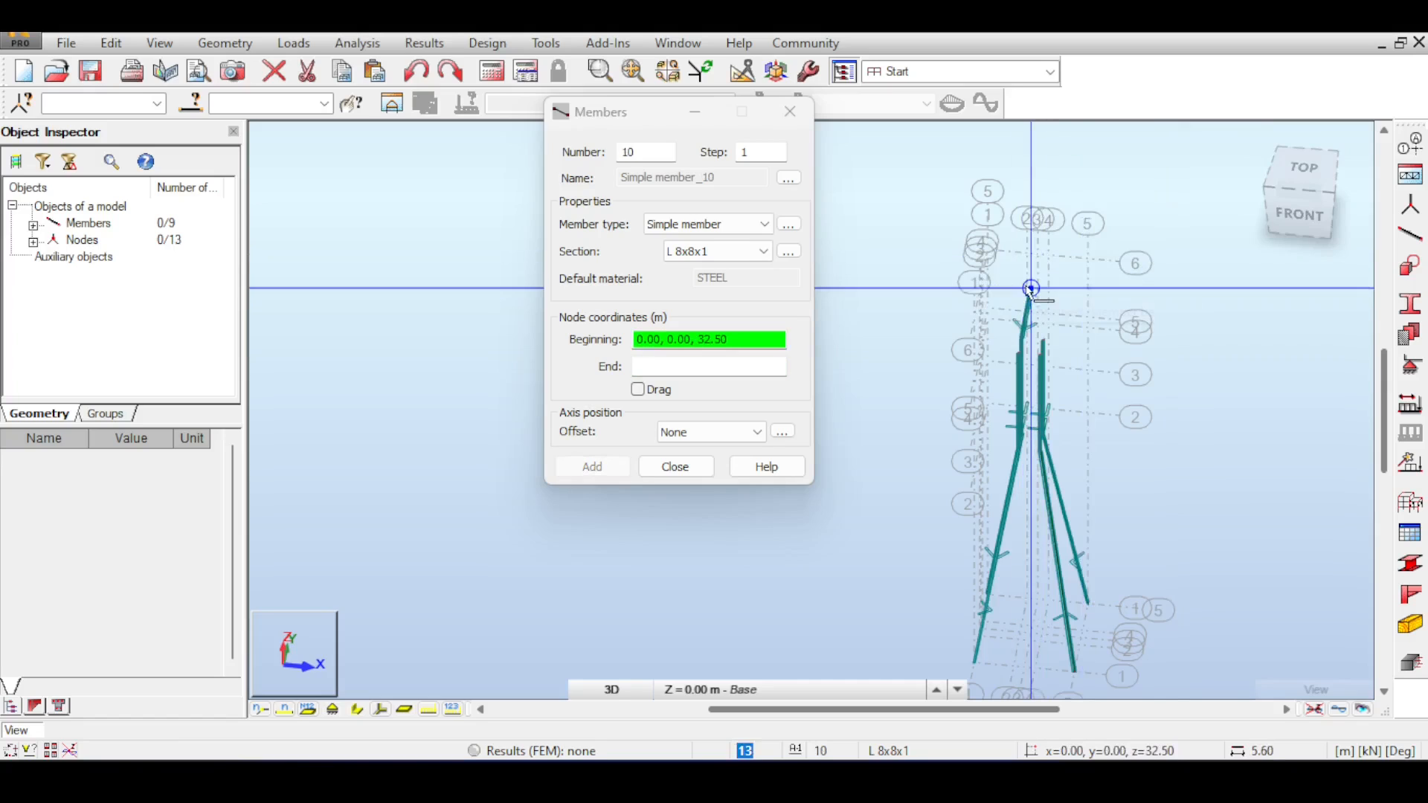
Step: Draw the second L 8x8x1 peak member from 0.75, -0.75, 27.00 to the apex at 0.00, 0.00, 32.50
click(1305, 165)
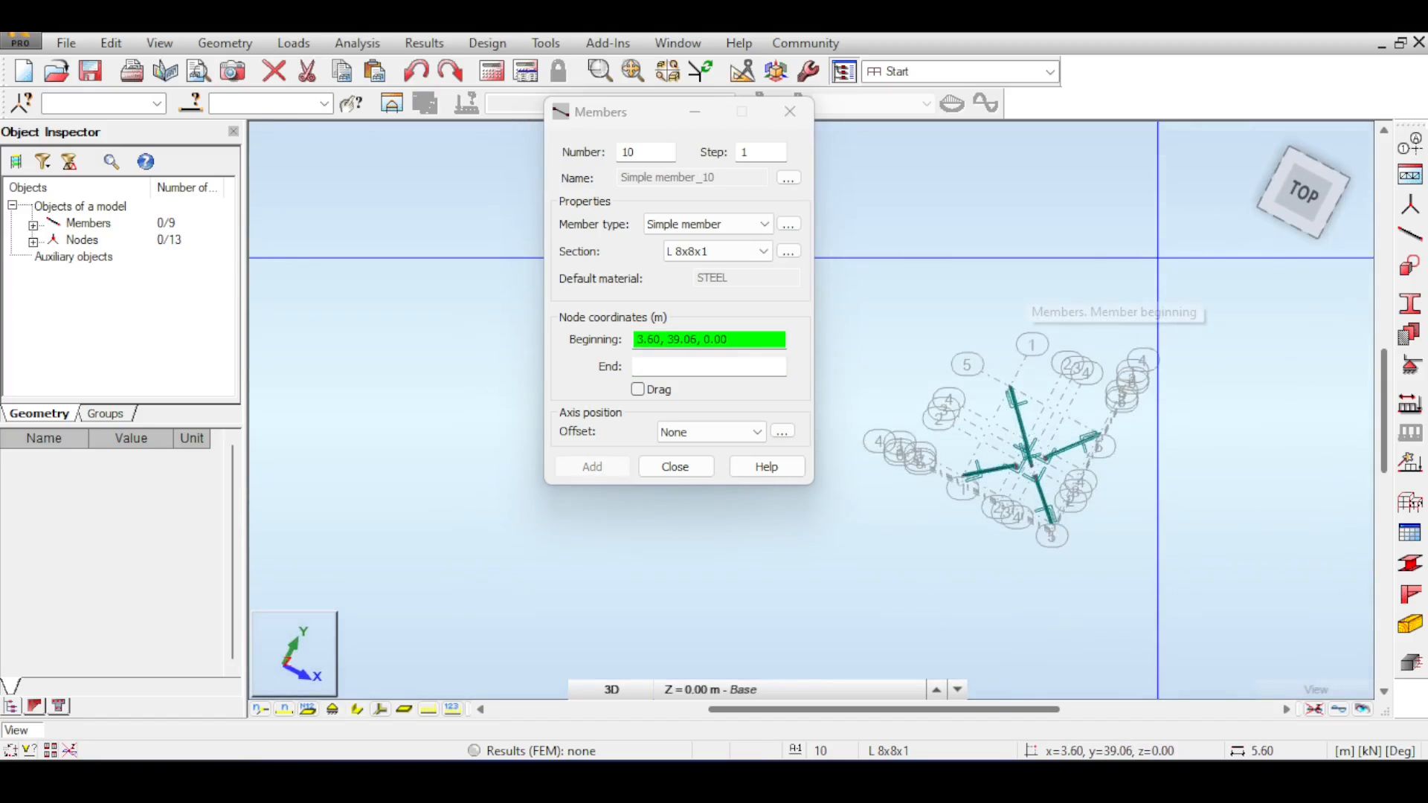
scroll(1062, 346, up, 5)
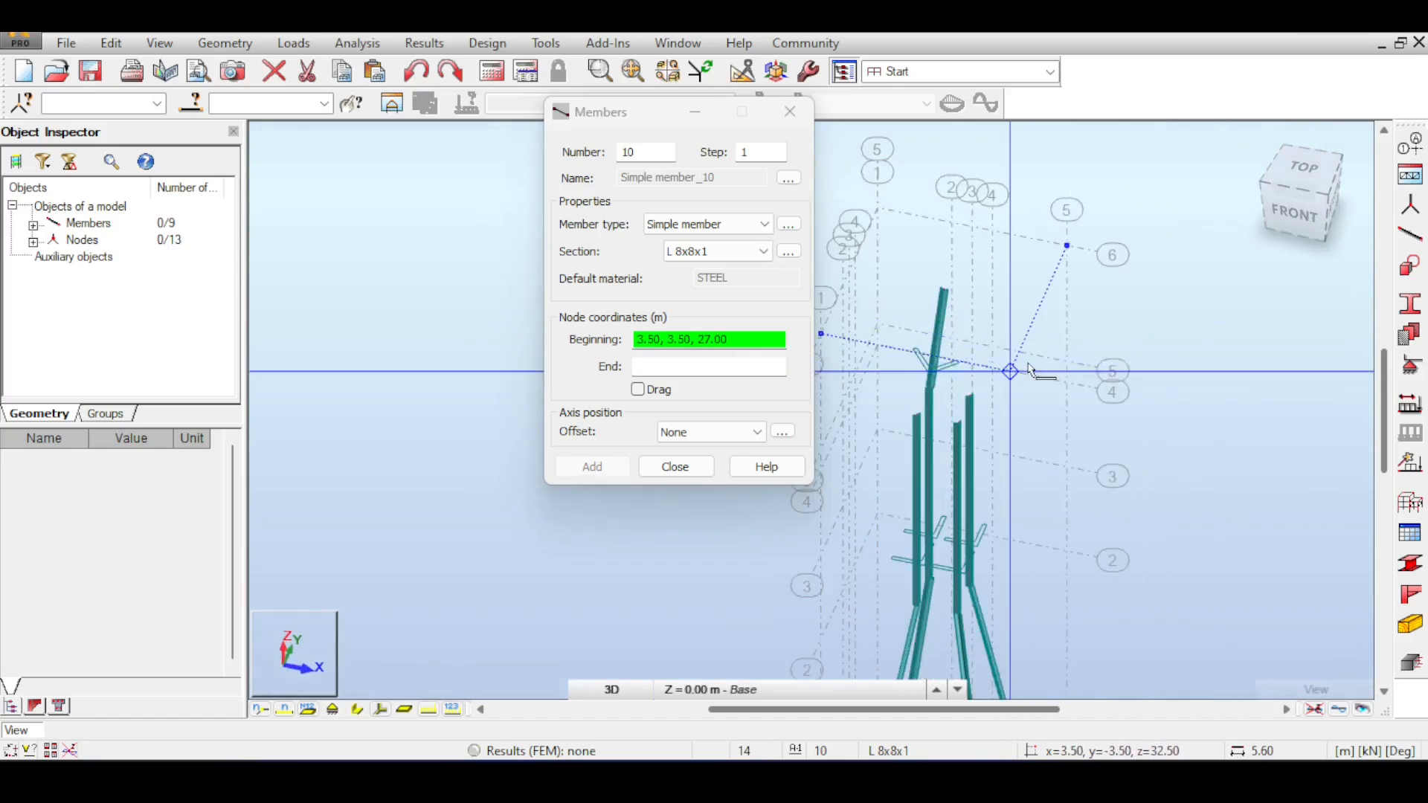
middle_drag(1034, 336, 1141, 337)
click(1022, 450)
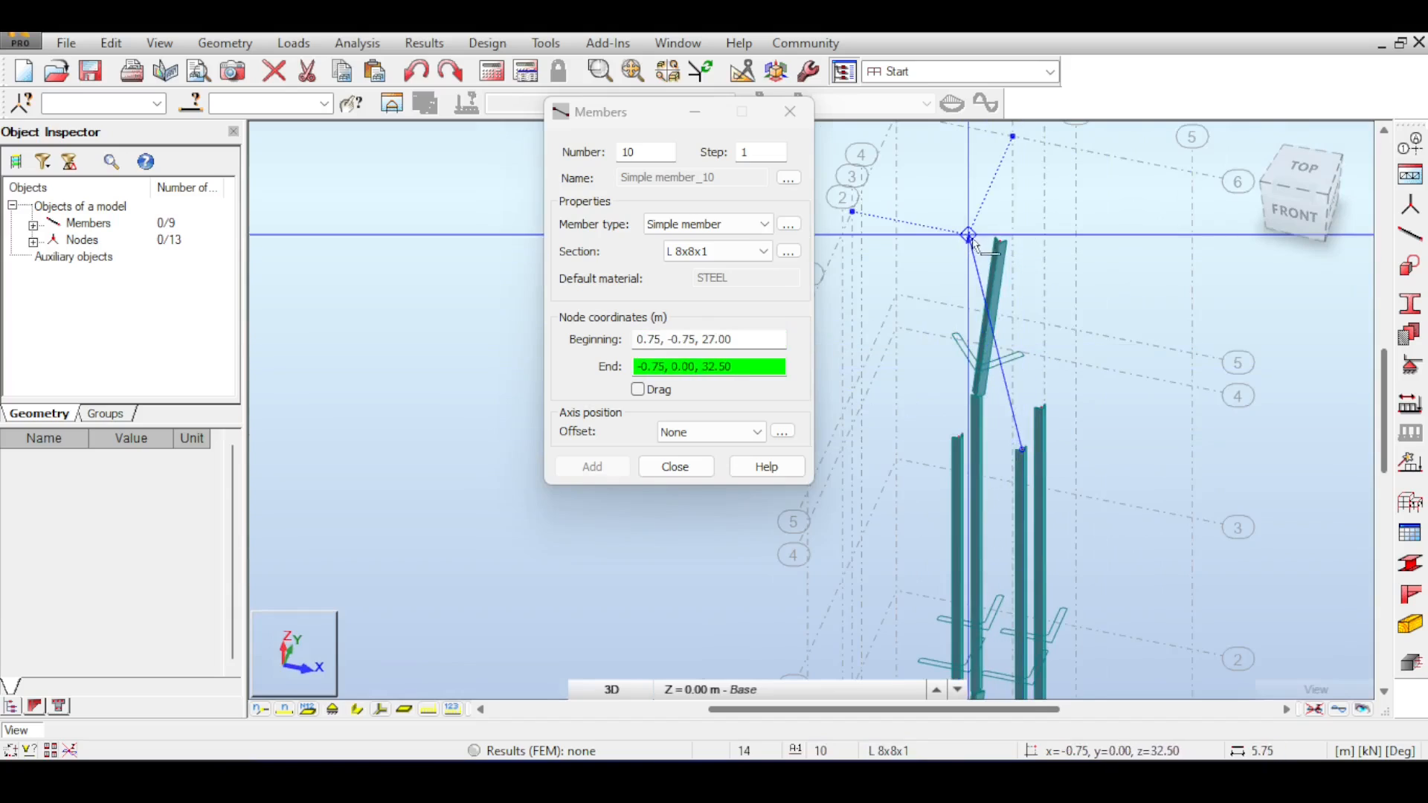
click(998, 239)
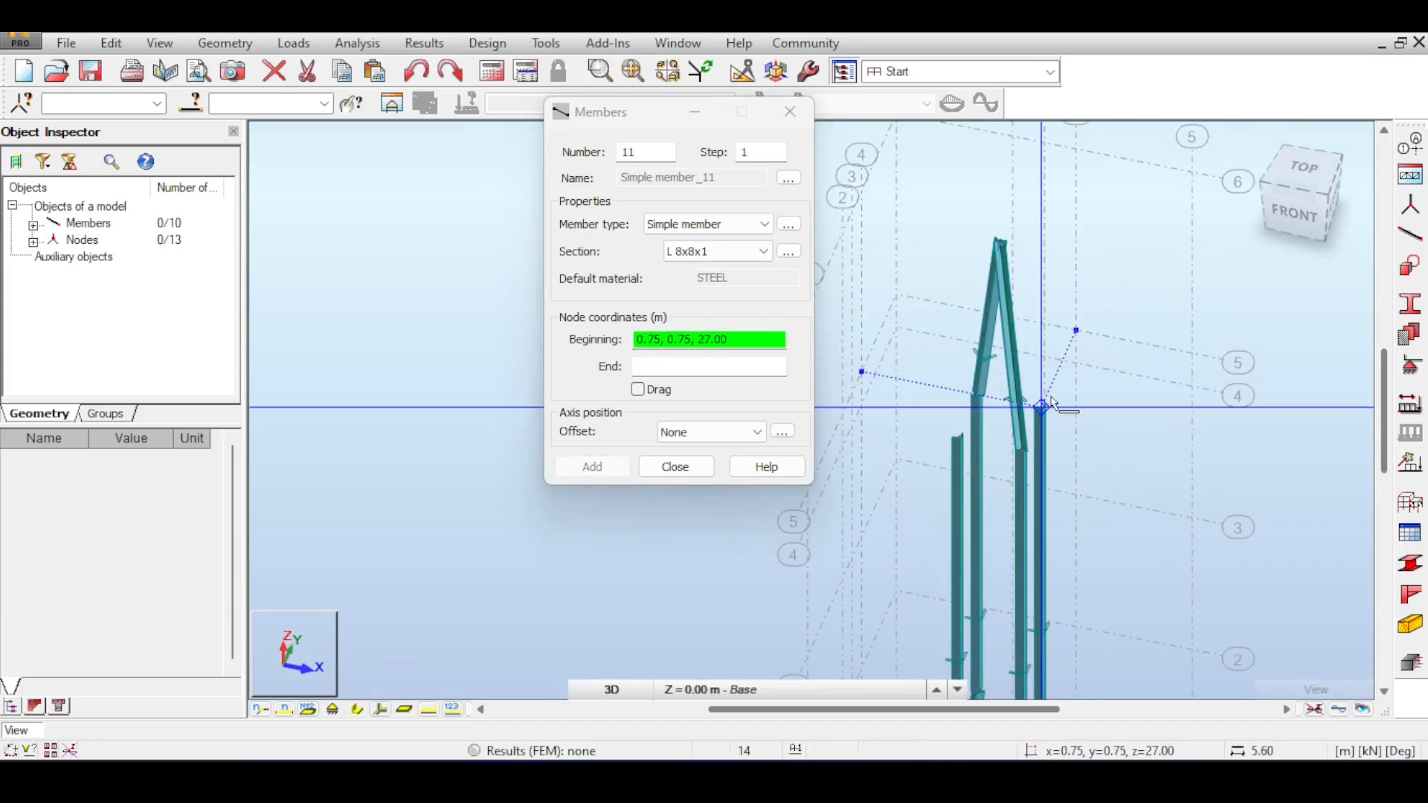
Step: Draw the last two L 8x8x1 peak members from 0.75, 0.75, 27.00 and -0.75, -0.75, 27.00 to the apex at 0.00, 0.00, 32.50
click(1041, 406)
click(999, 239)
click(958, 438)
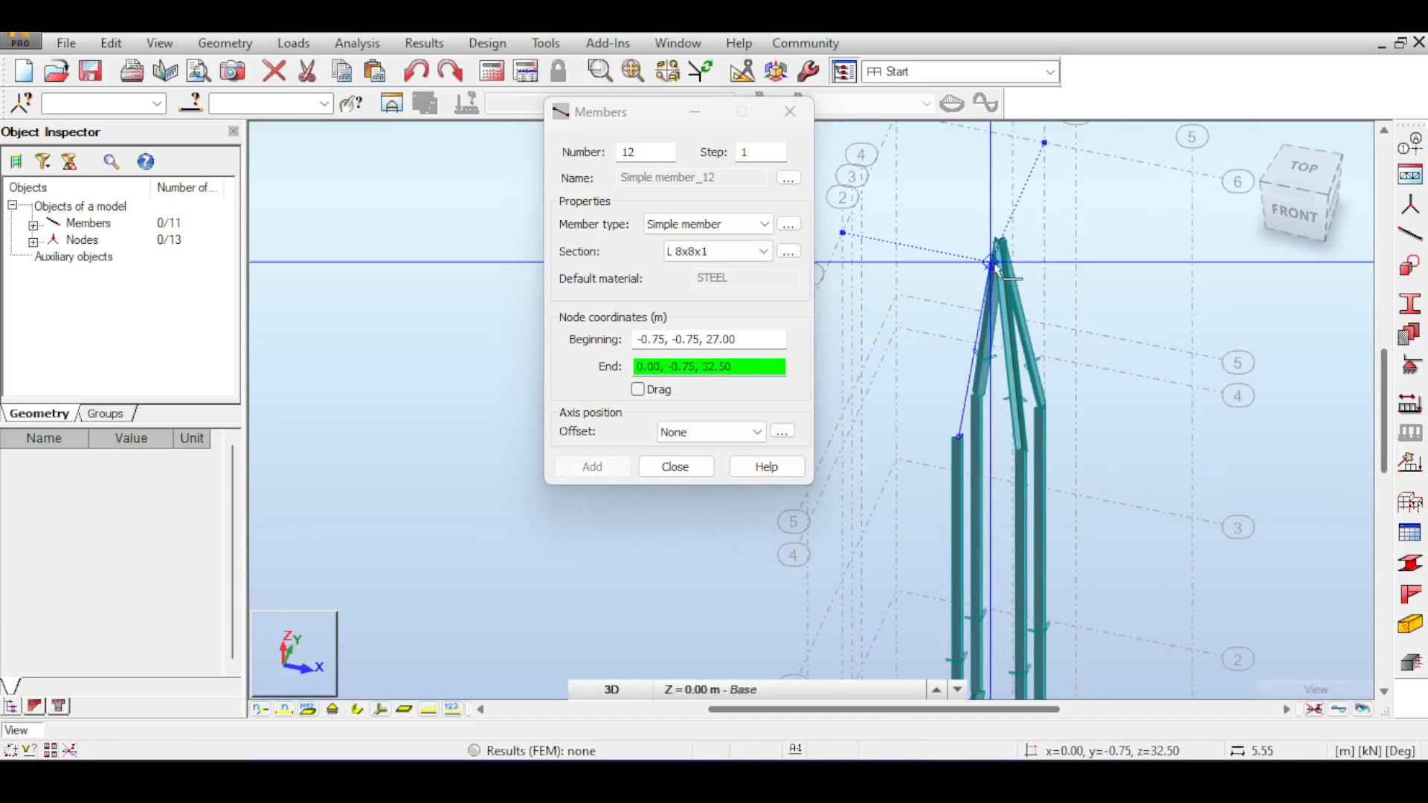
click(999, 239)
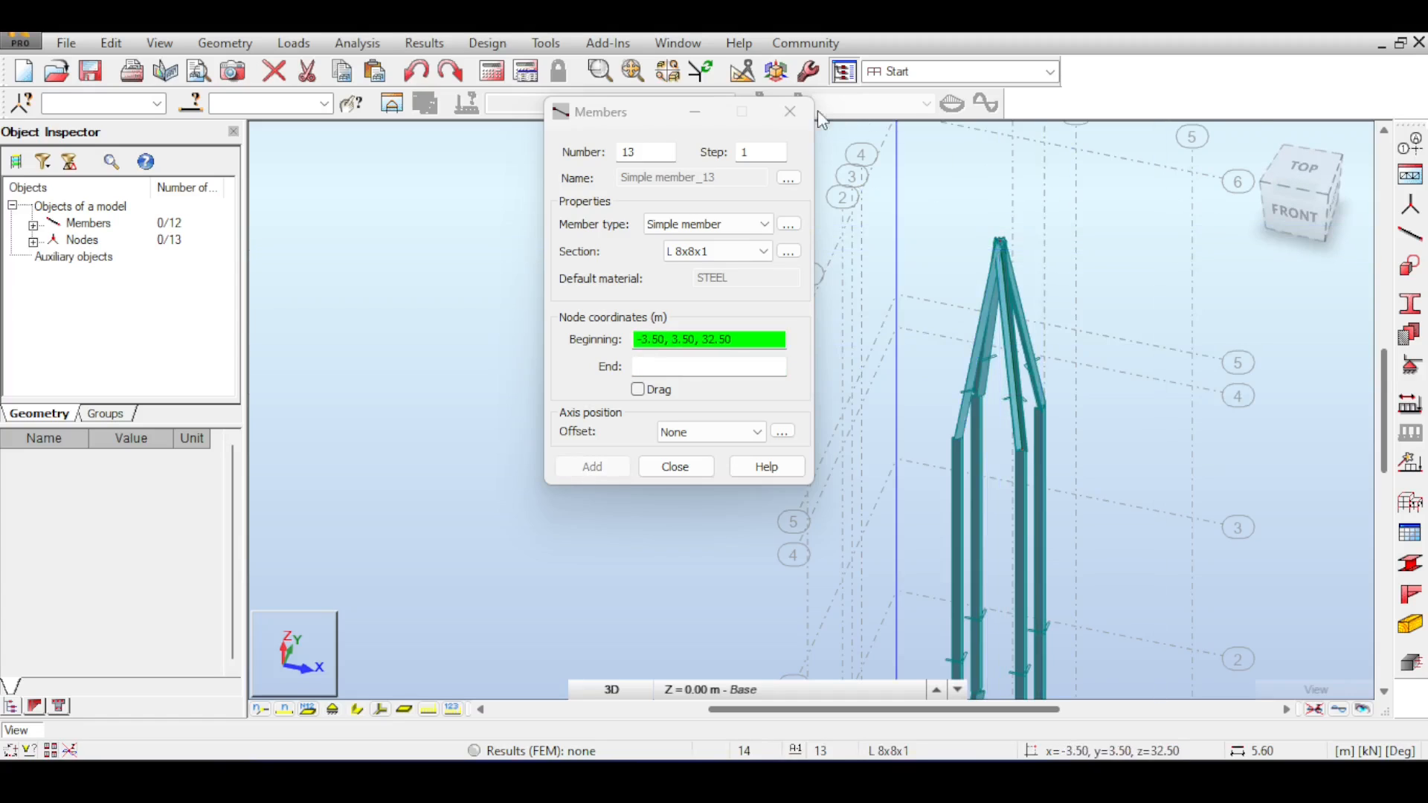
Step: Close the member definition and examine how the L 8x8x1 peak members, verticals and legs are oriented at their joints from several views
click(790, 112)
scroll(1056, 446, up, 5)
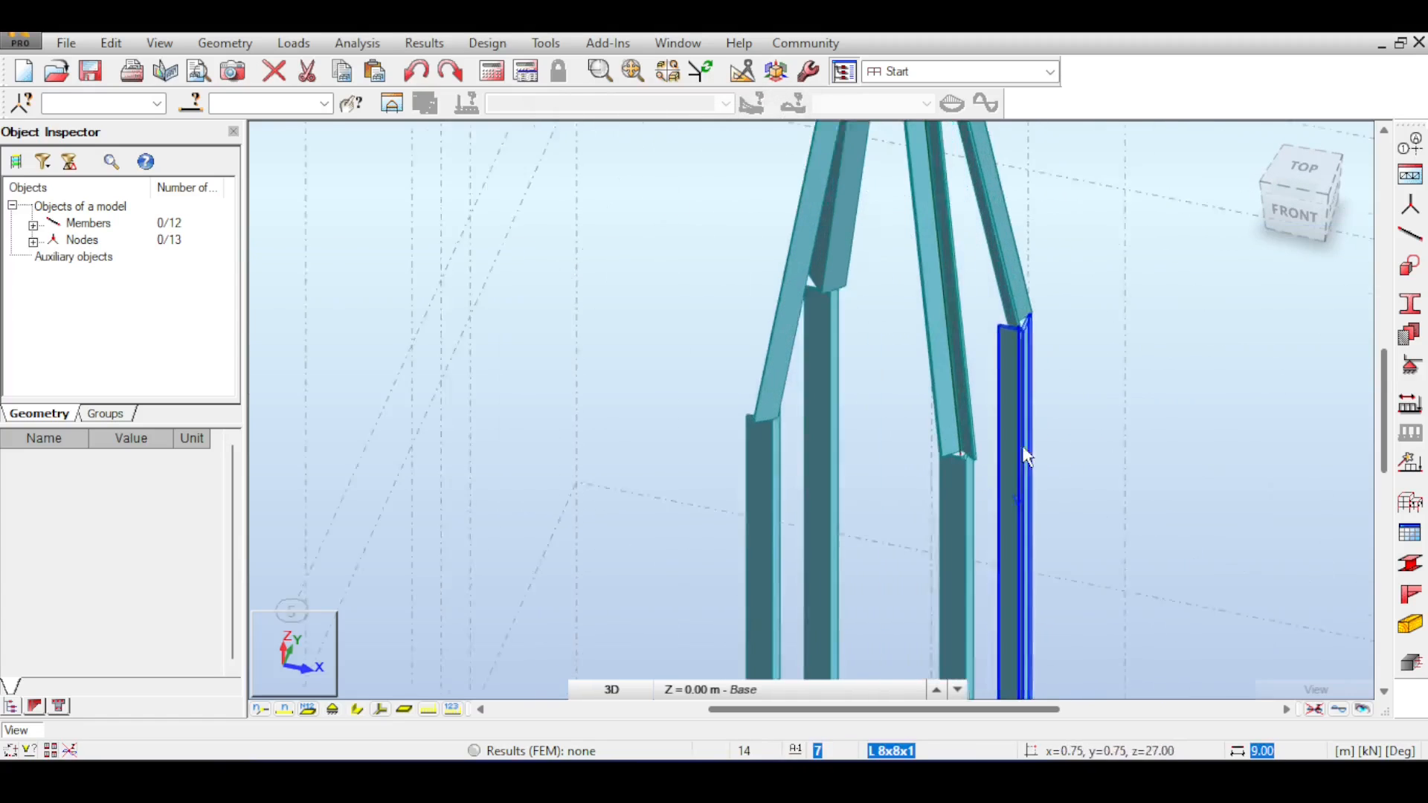
scroll(969, 443, up, 2)
scroll(968, 438, down, 3)
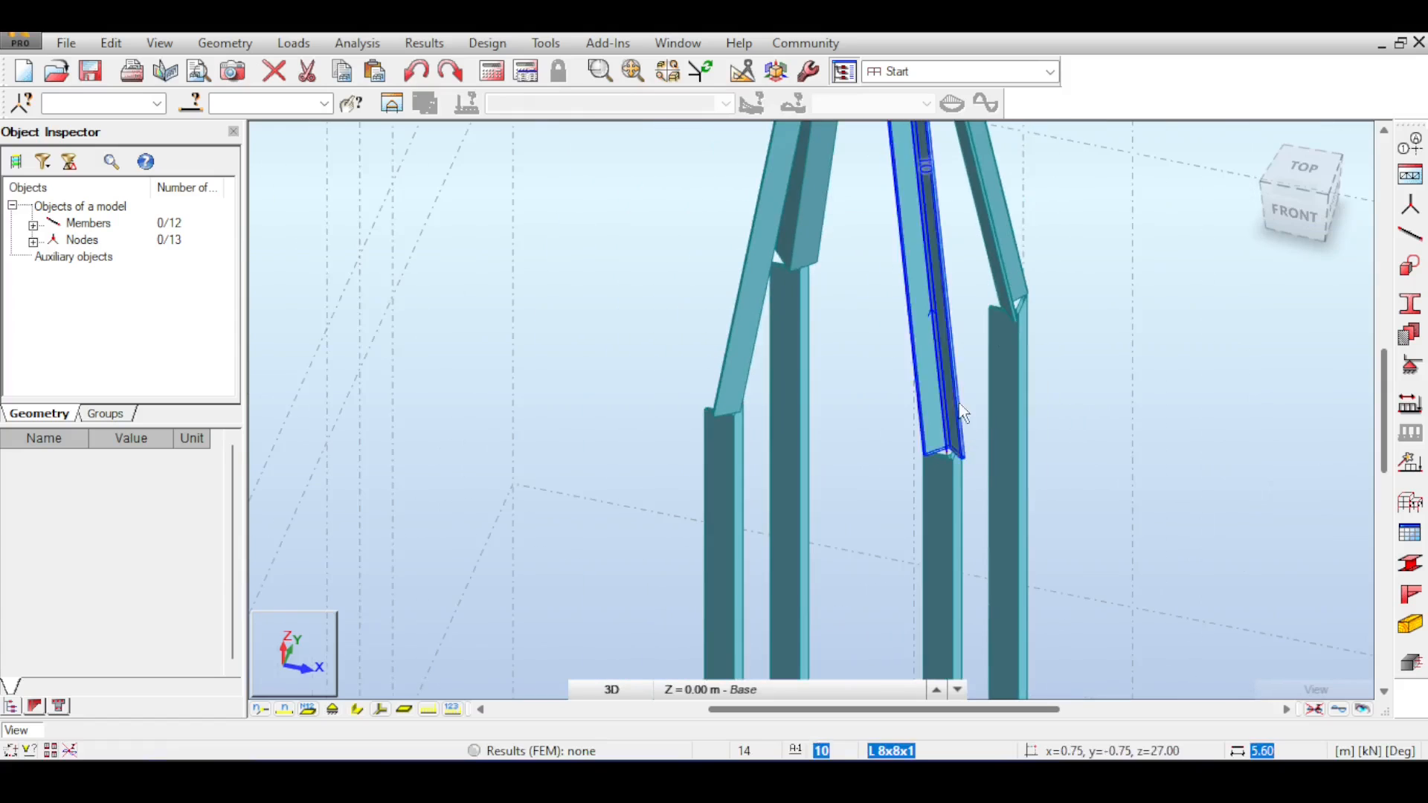
click(1331, 180)
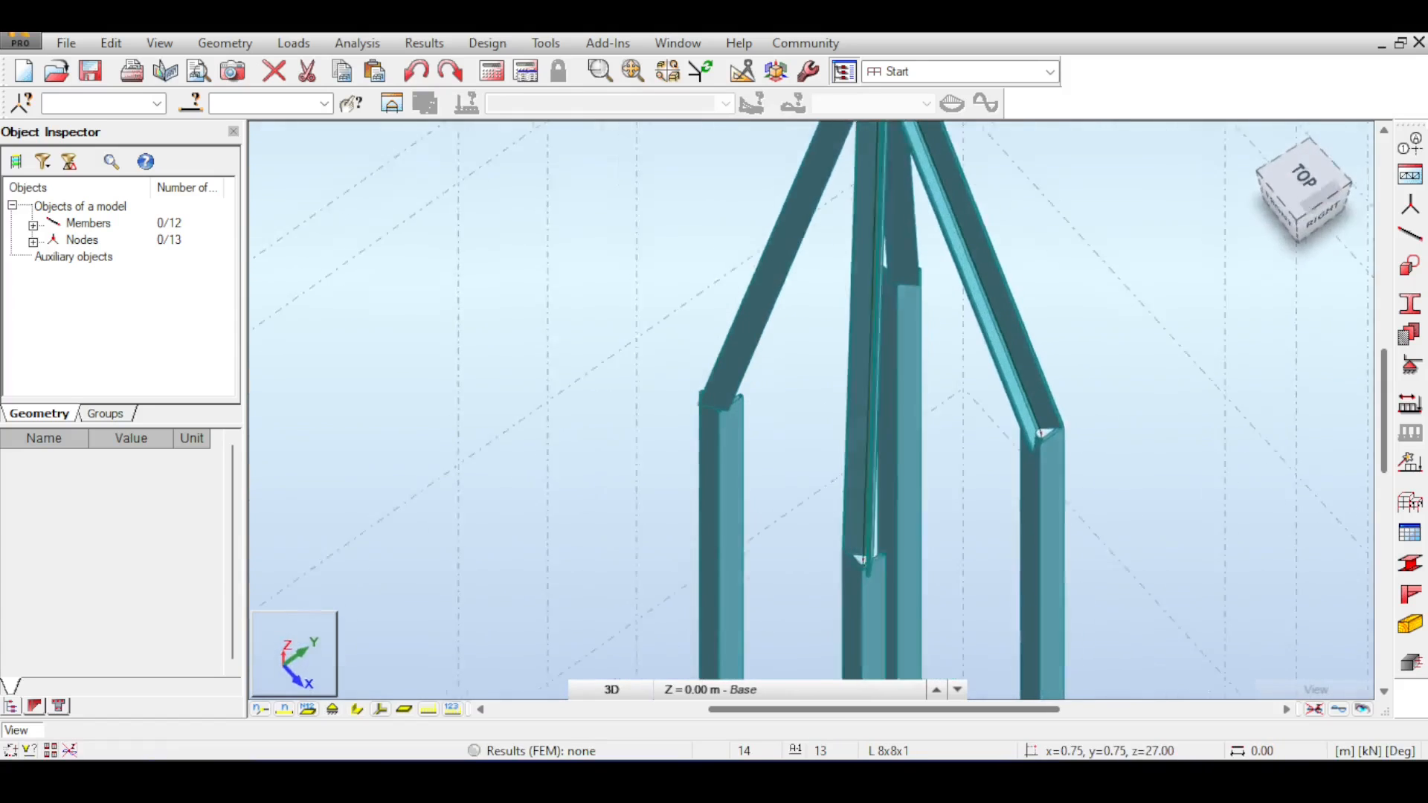
mouse_move(1303, 186)
mouse_down()
mouse_move(1302, 216)
mouse_move(1316, 182)
mouse_up()
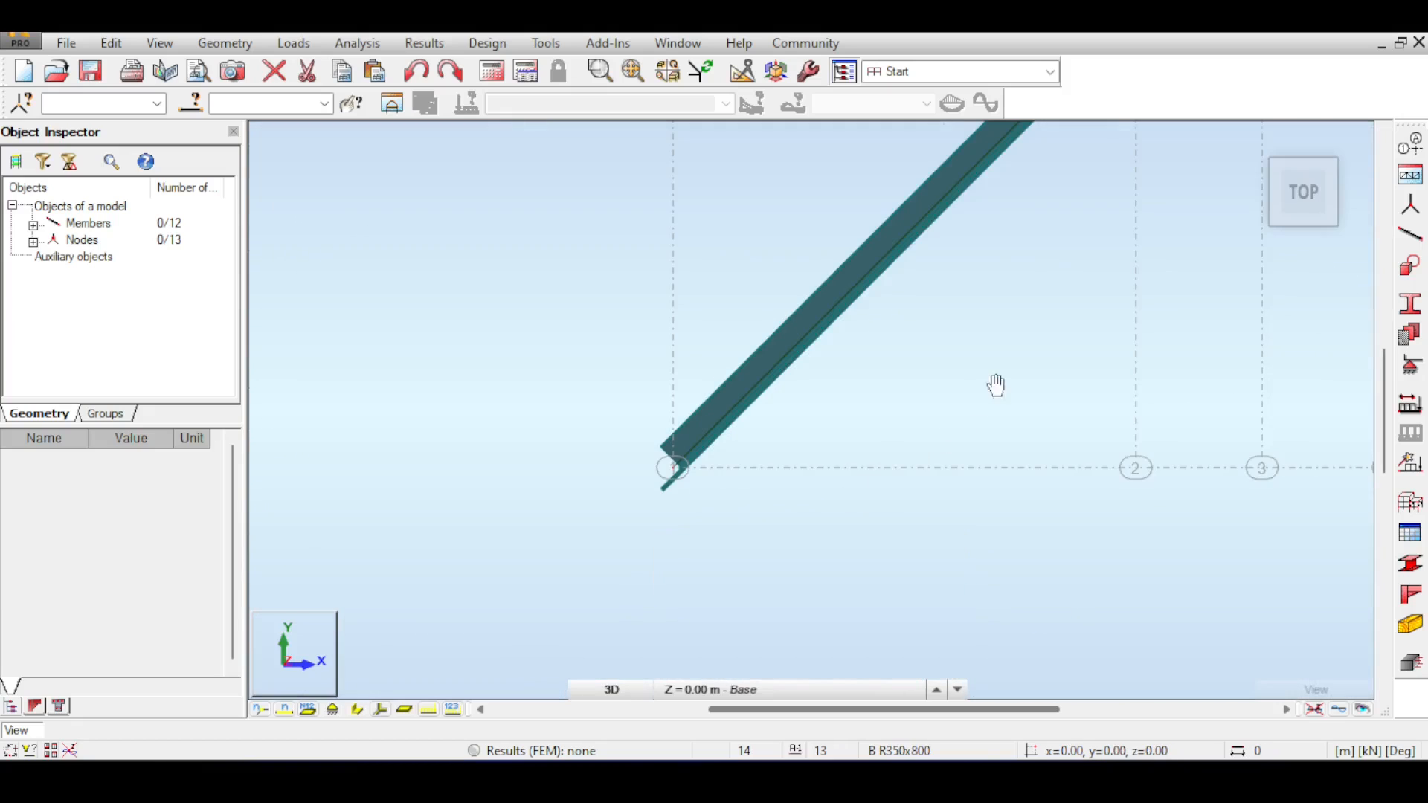
middle_drag(994, 386, 975, 389)
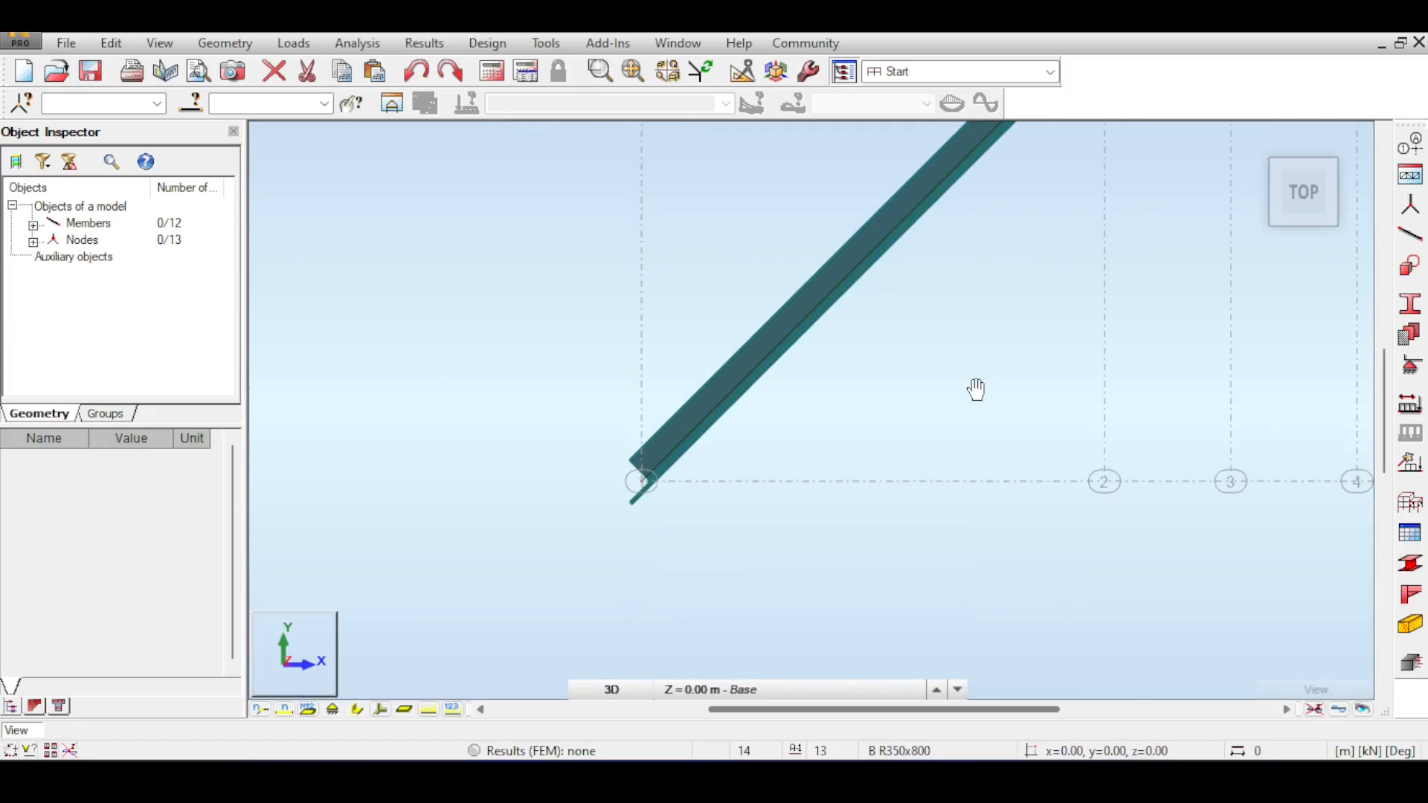
scroll(975, 389, down, 1)
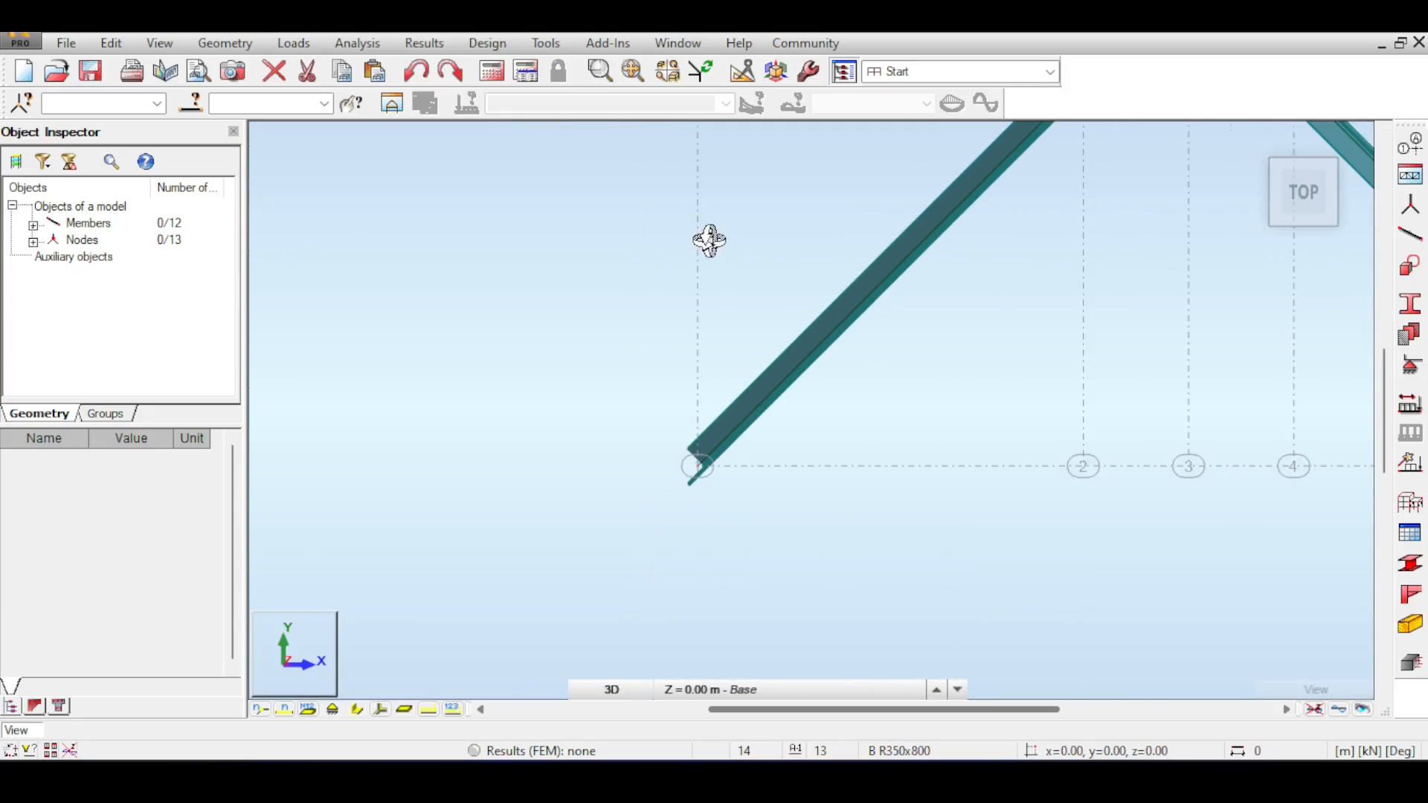
scroll(632, 297, down, 3)
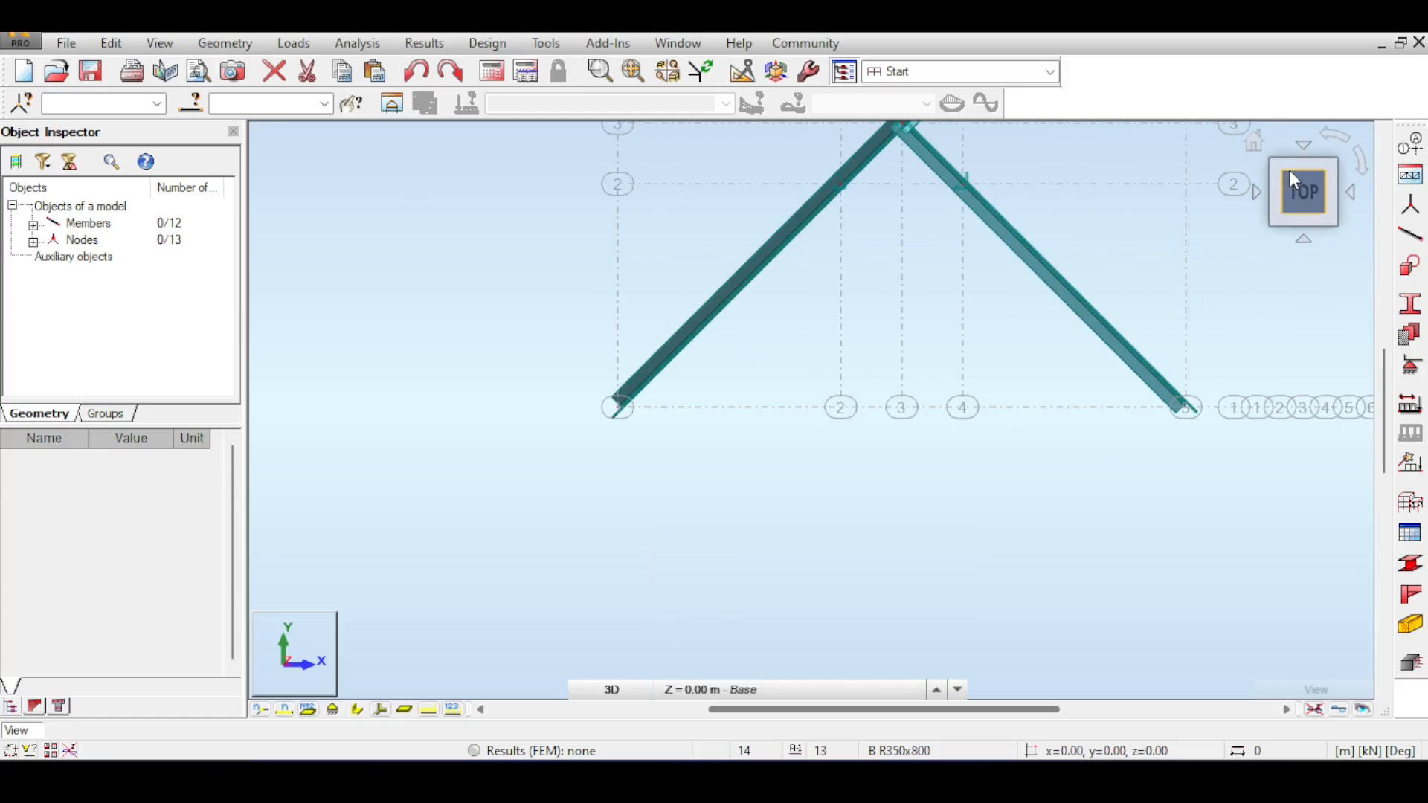
mouse_move(1294, 178)
mouse_down()
mouse_move(1296, 153)
mouse_move(1298, 188)
mouse_up()
click(1298, 189)
click(1254, 141)
scroll(751, 449, up, 8)
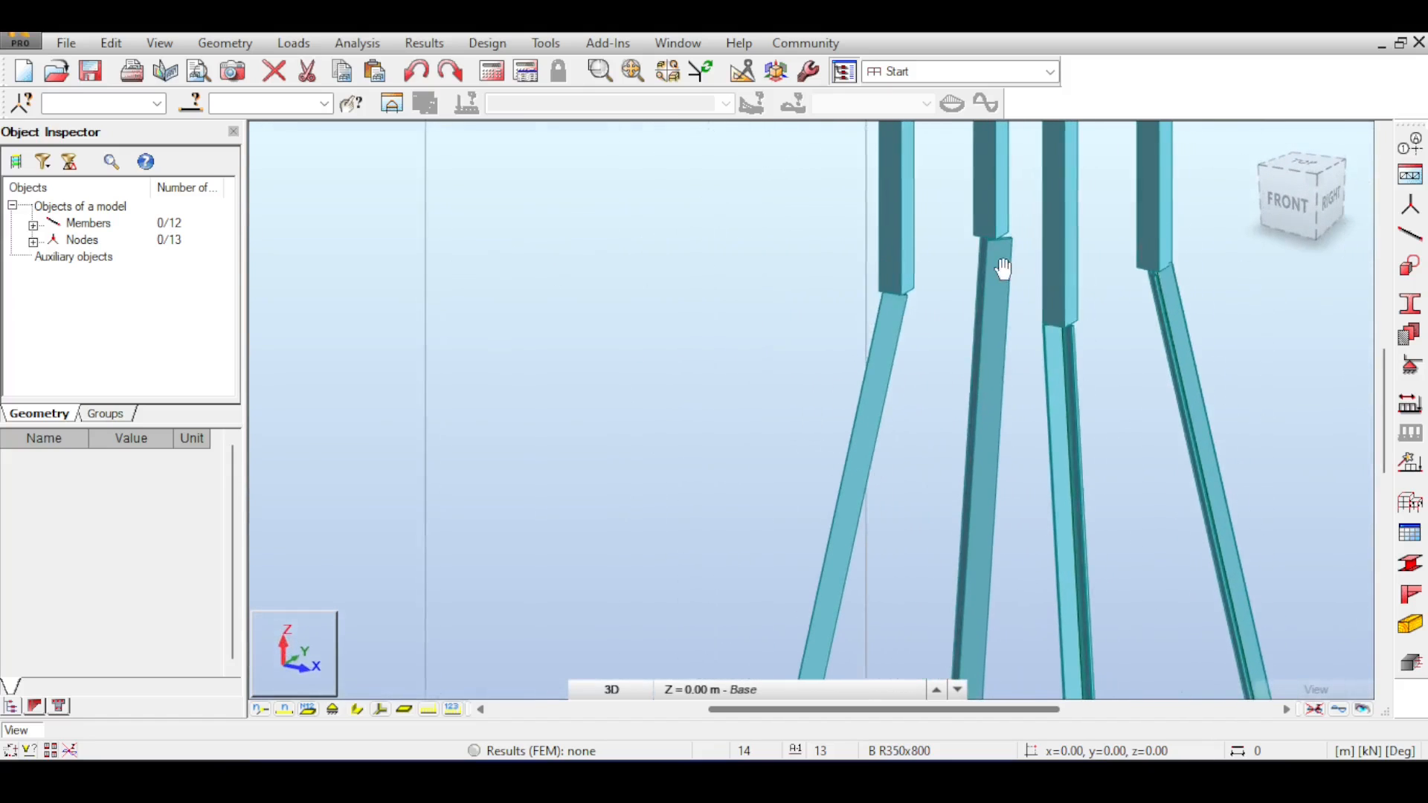
middle_drag(1025, 190, 764, 225)
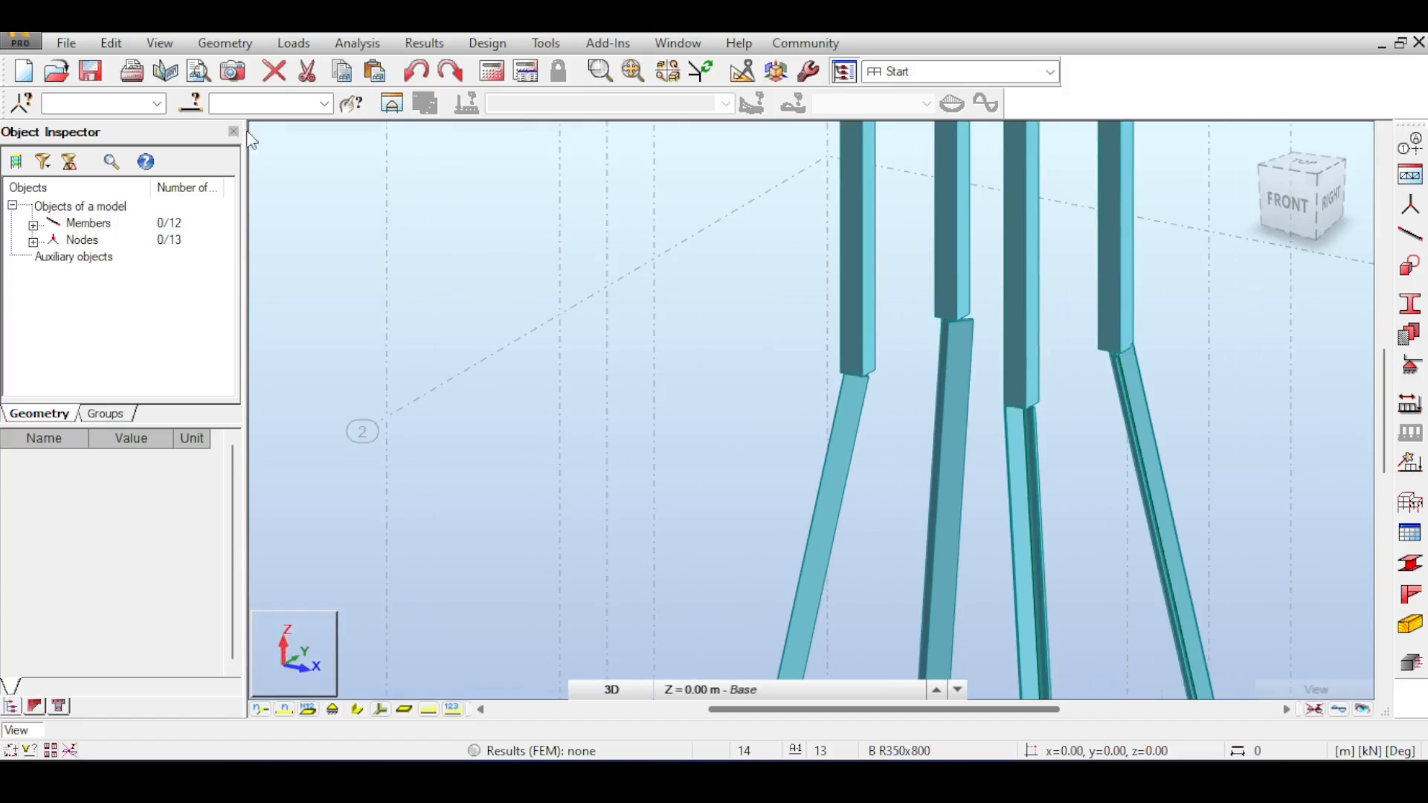
Step: Start the Gamma Angle command and apply 270° to the tower vertical at -0.75, -0.75
click(224, 42)
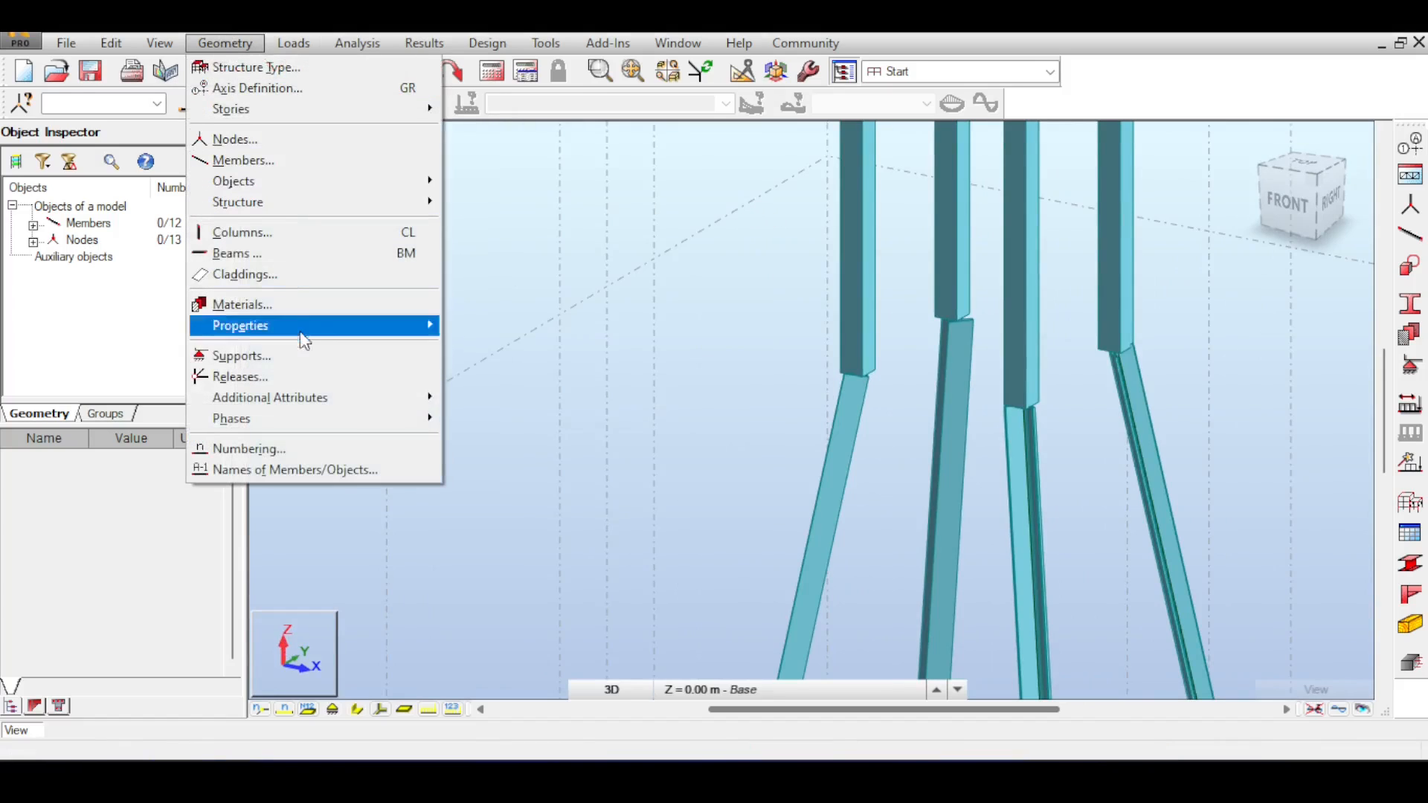
mouse_move(323, 331)
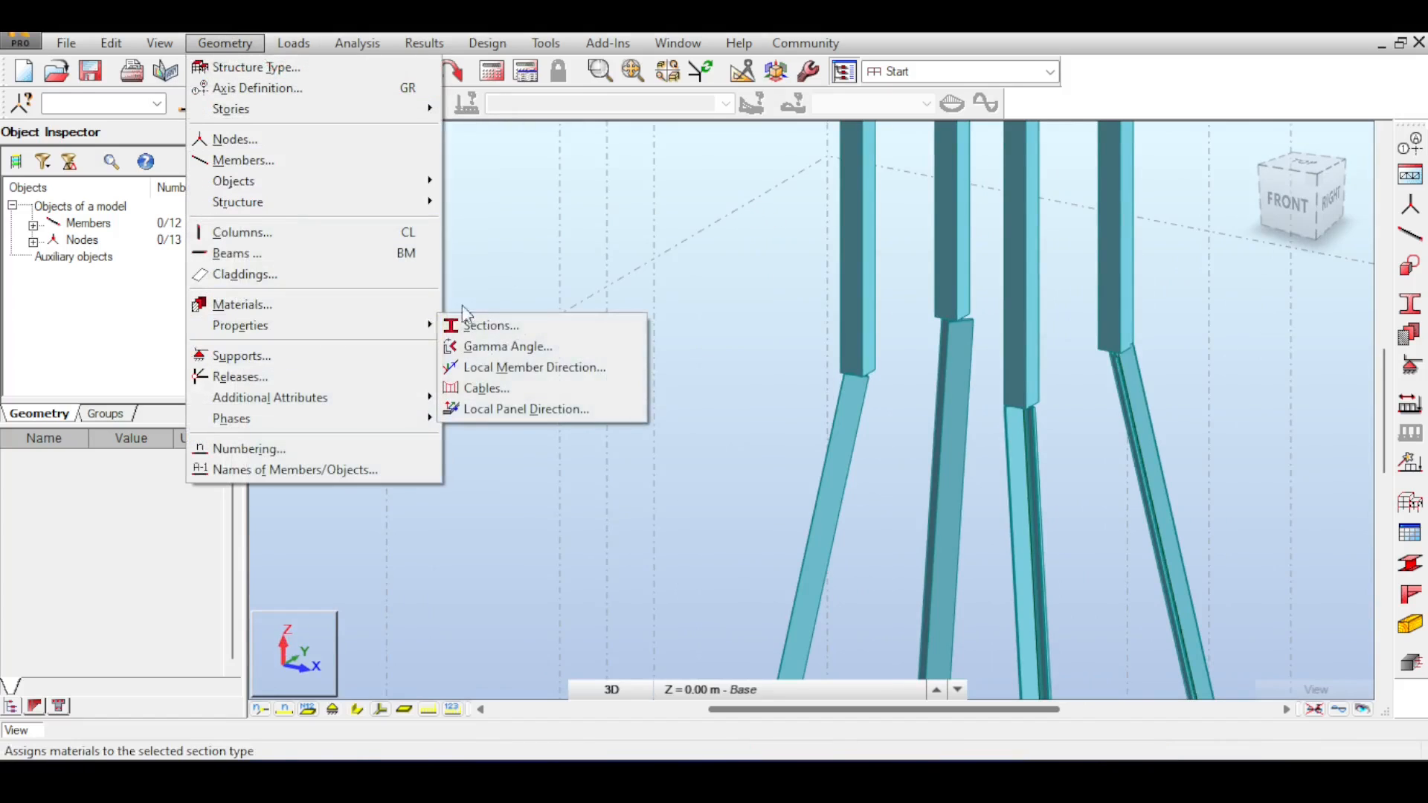
click(520, 345)
middle_drag(911, 319, 838, 347)
scroll(862, 315, up, 2)
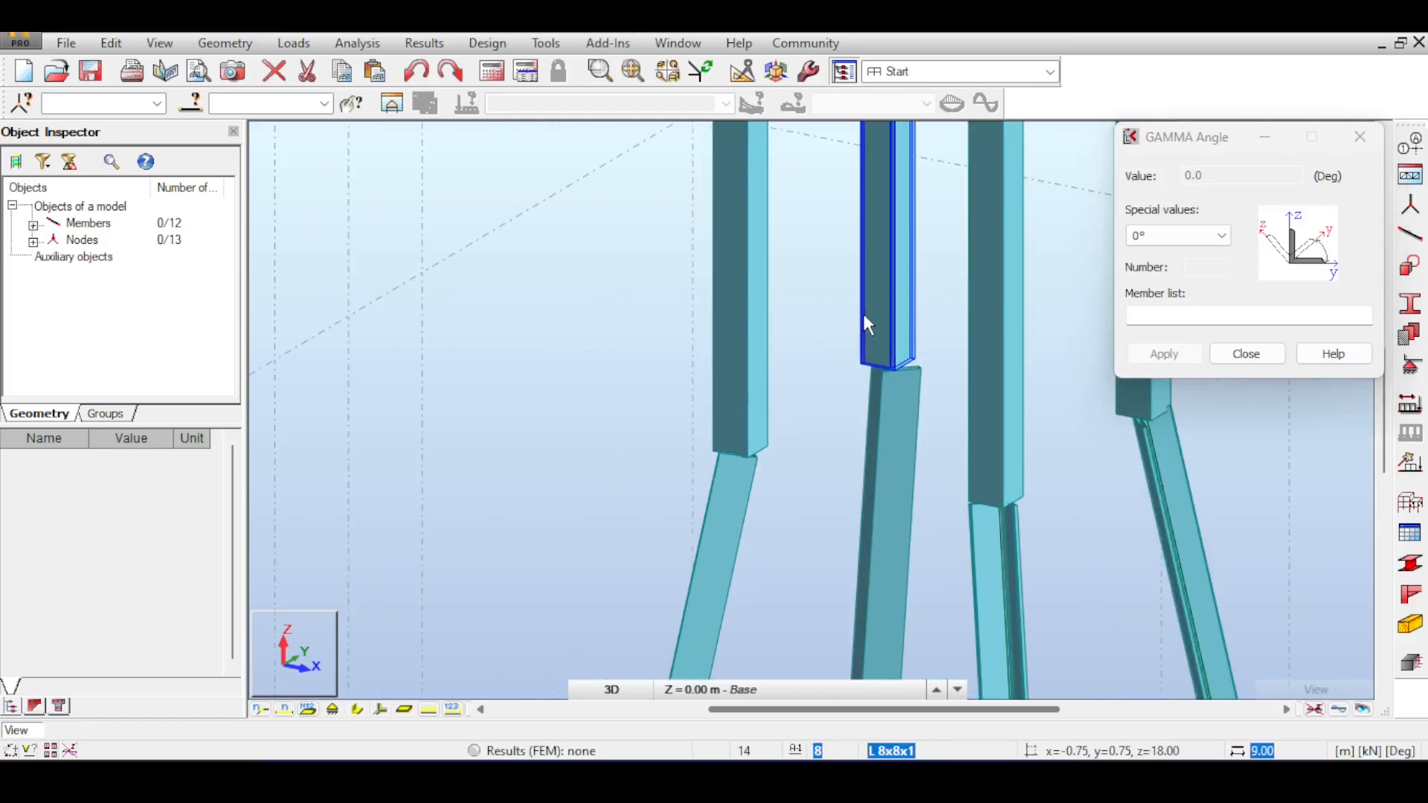
scroll(863, 316, down, 3)
drag(1157, 140, 1169, 296)
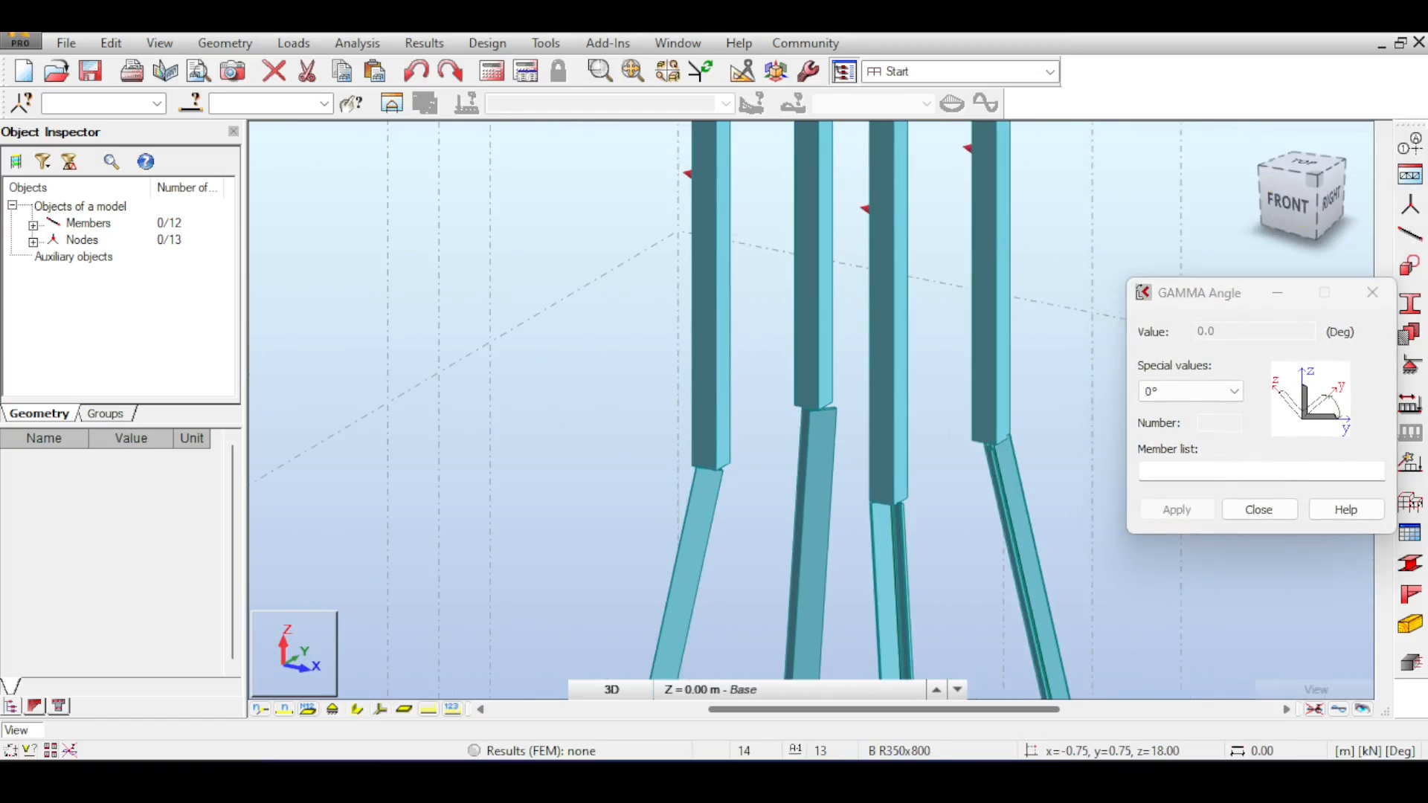
drag(1313, 178, 1206, 243)
scroll(721, 319, down, 3)
scroll(711, 503, up, 4)
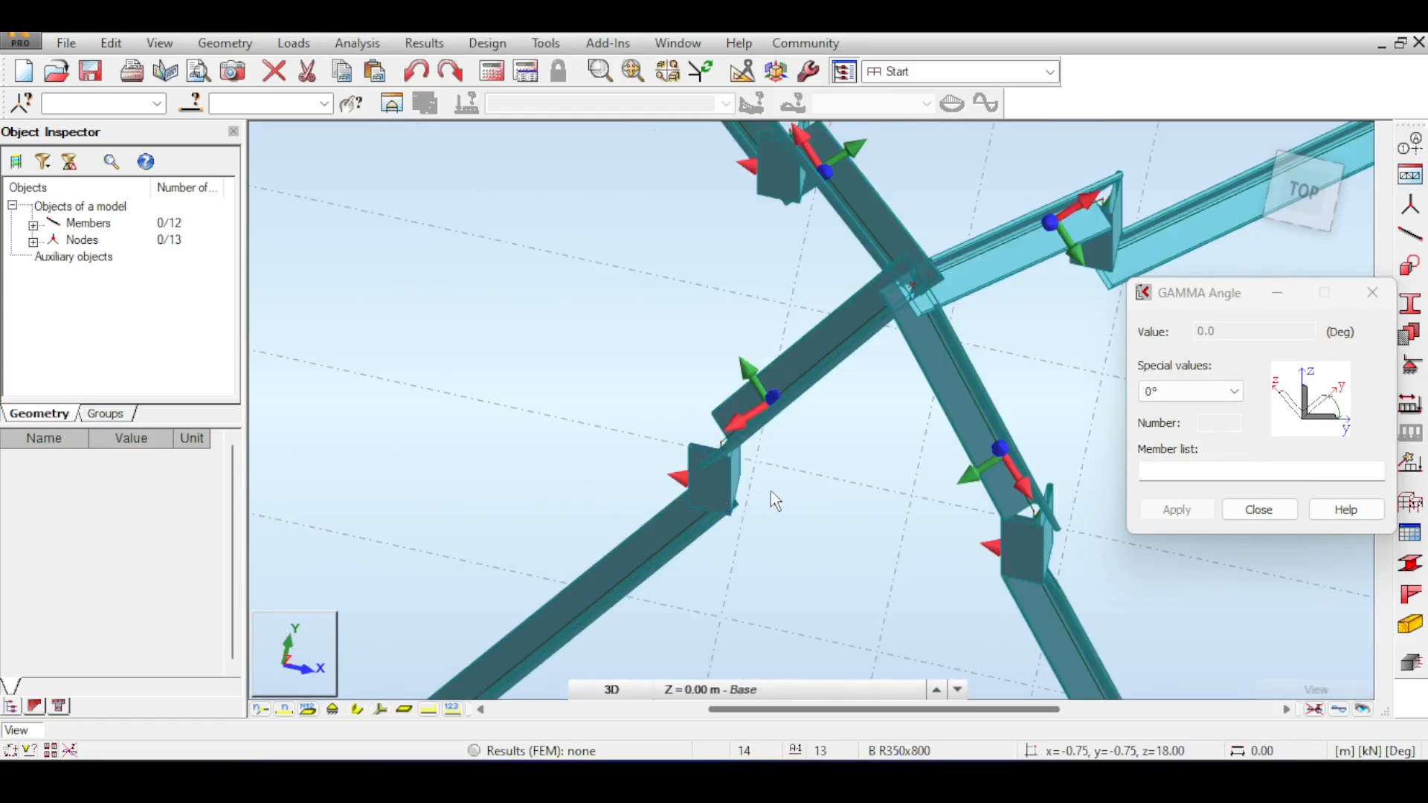
click(1206, 392)
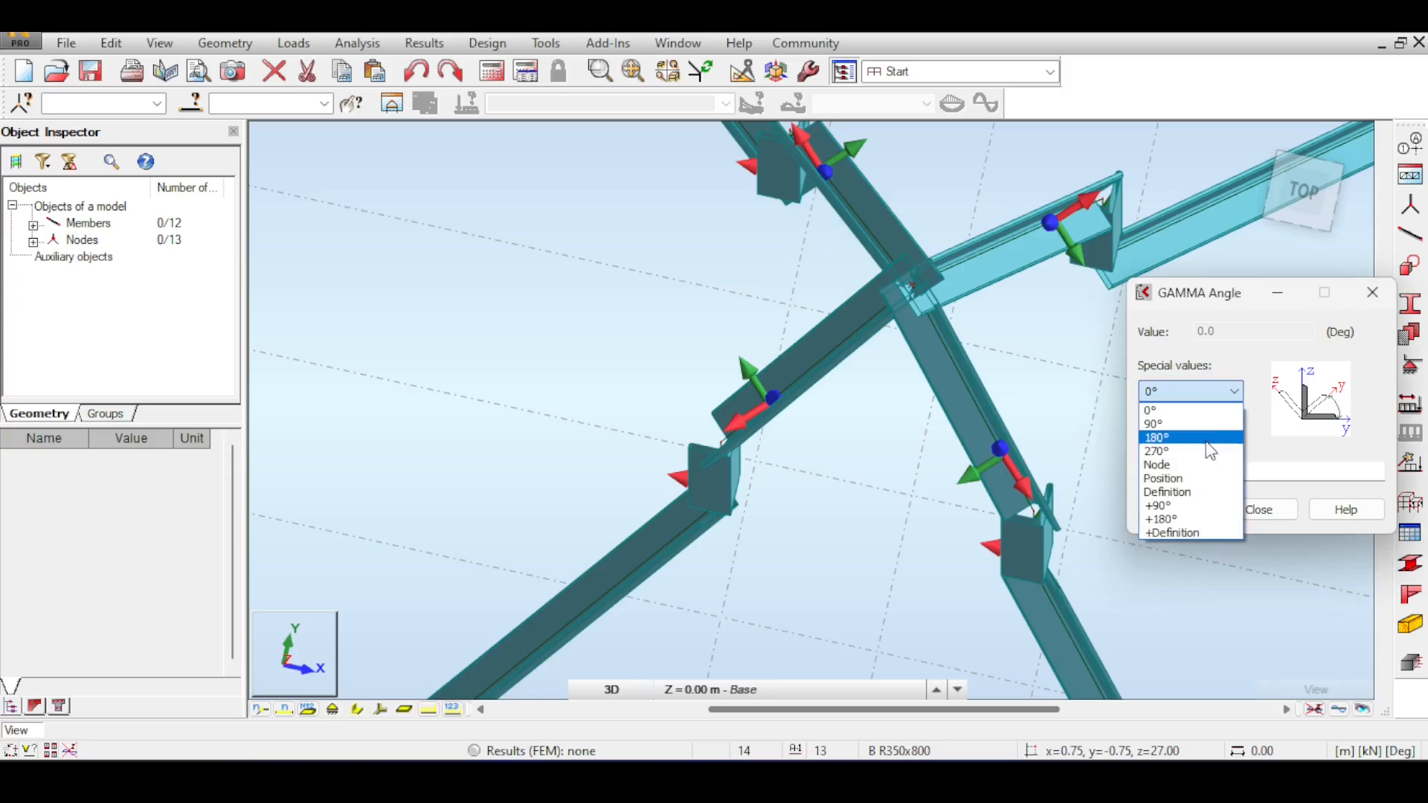
click(1189, 452)
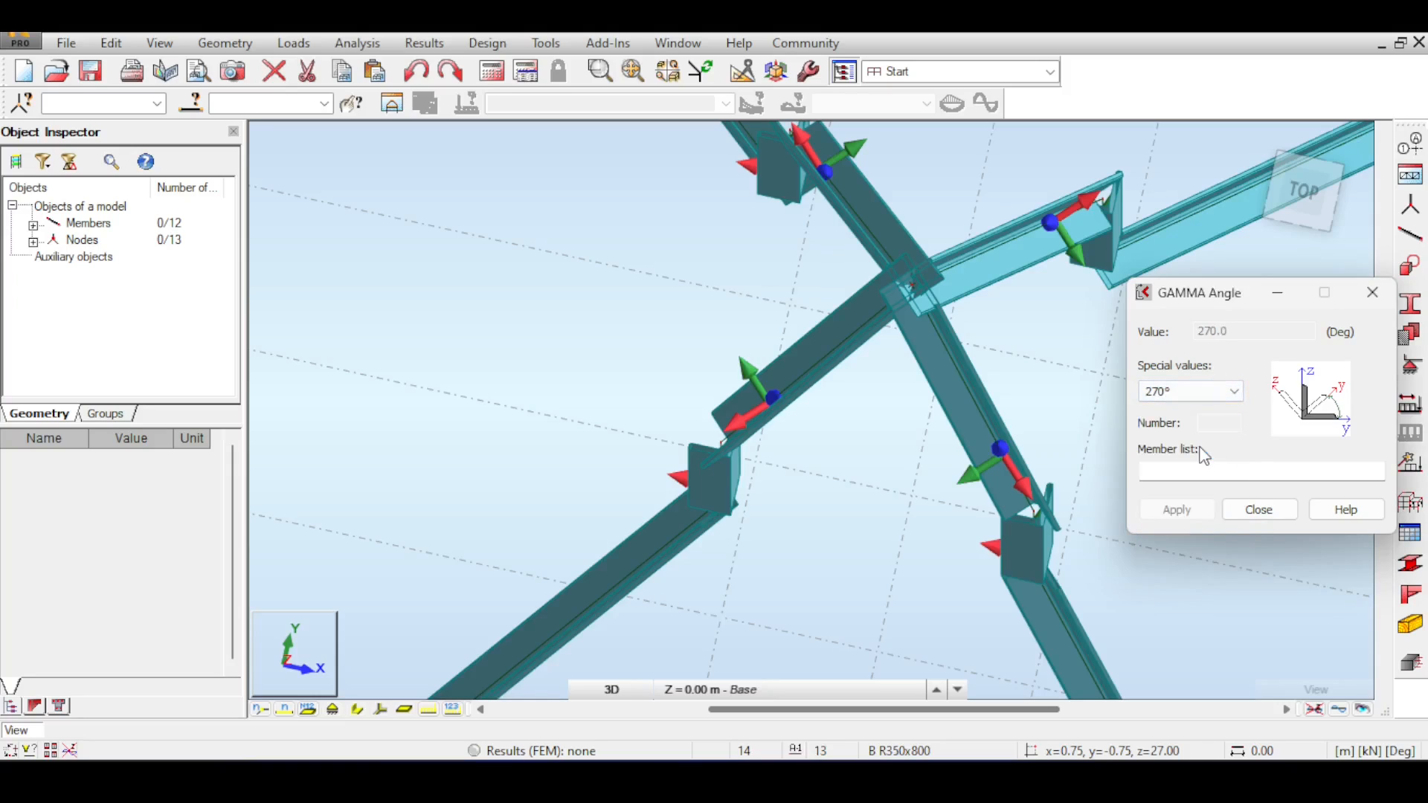
click(736, 482)
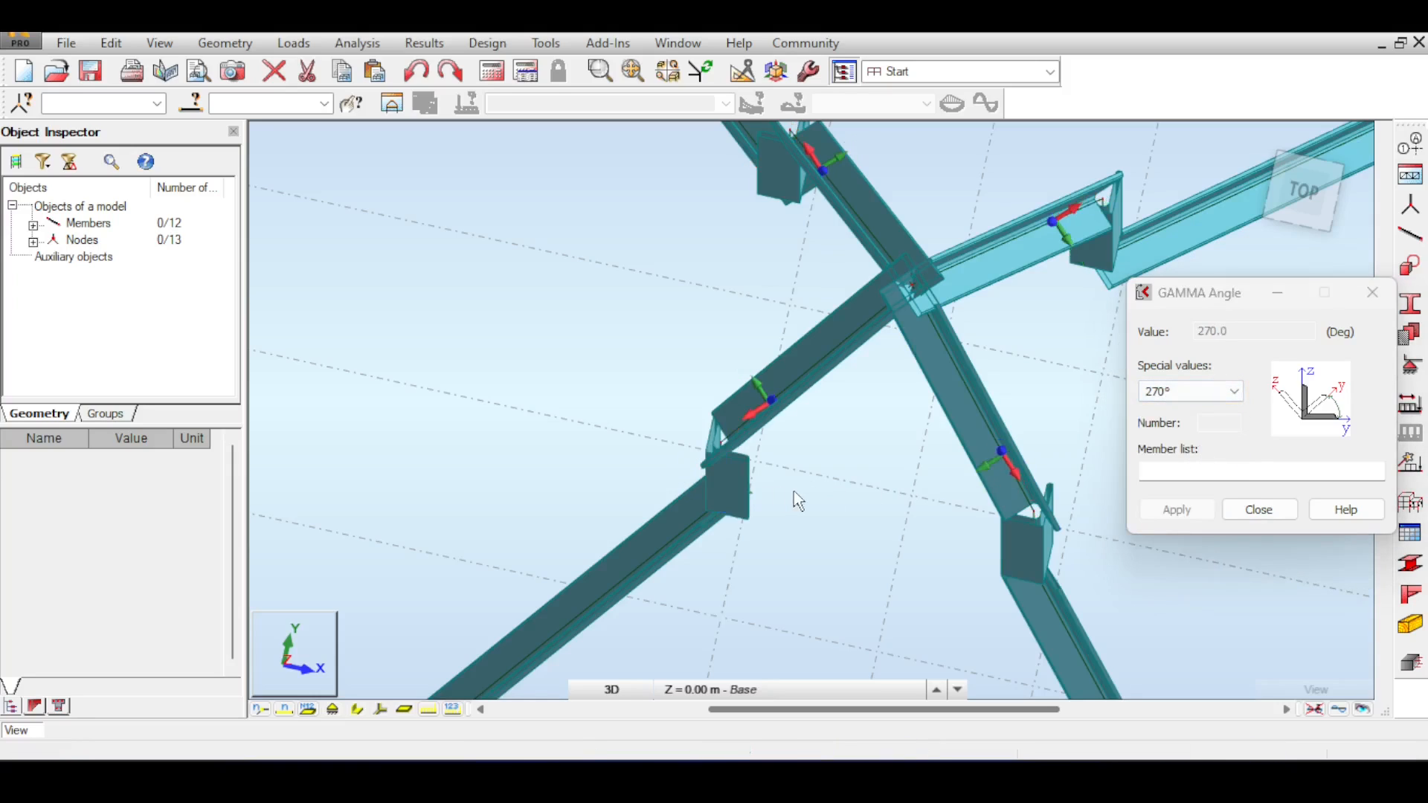
Step: Apply a gamma angle of 90° to the tower vertical at 0.75, 0.75
middle_drag(856, 470, 783, 487)
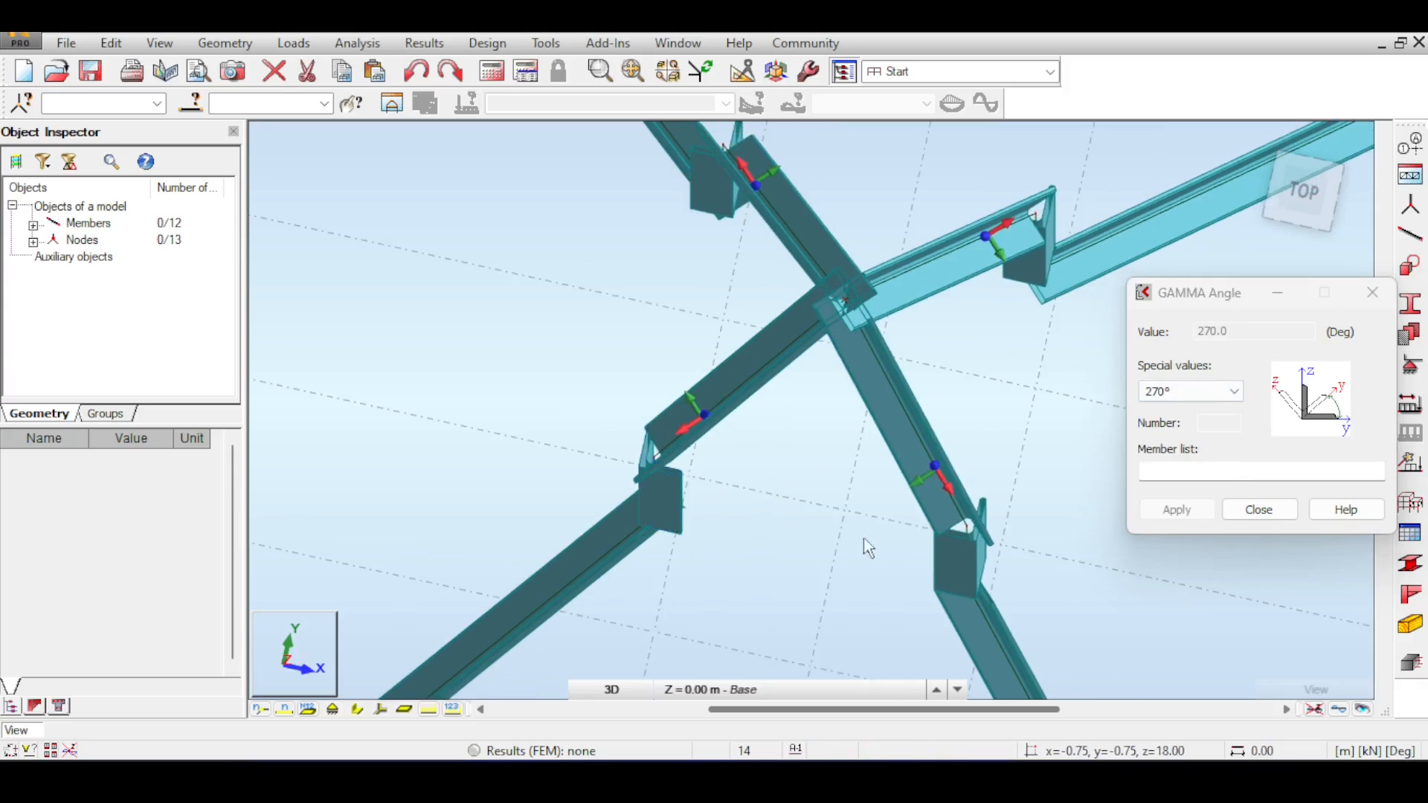
middle_drag(1001, 418, 943, 503)
middle_drag(958, 377, 908, 520)
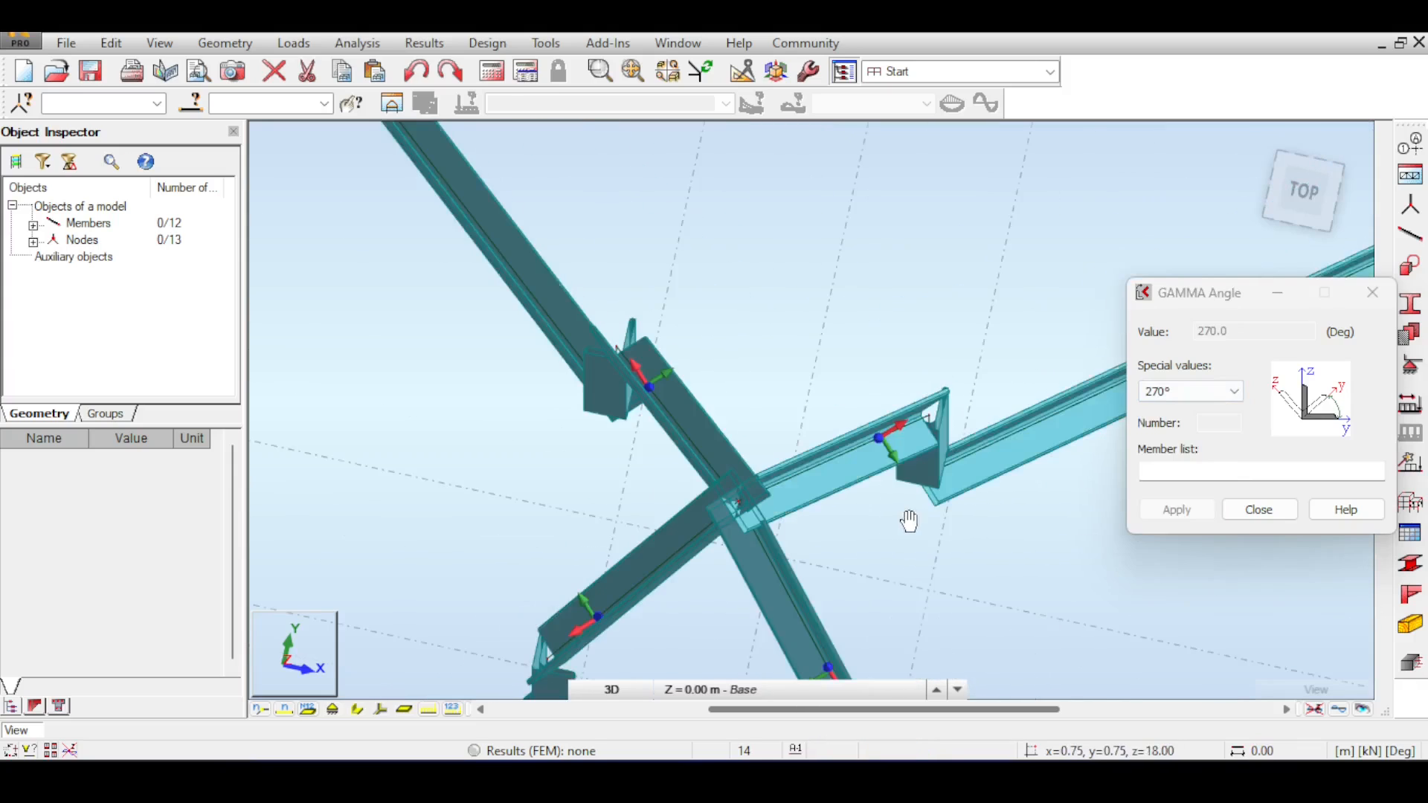
click(1190, 391)
click(1190, 422)
click(960, 484)
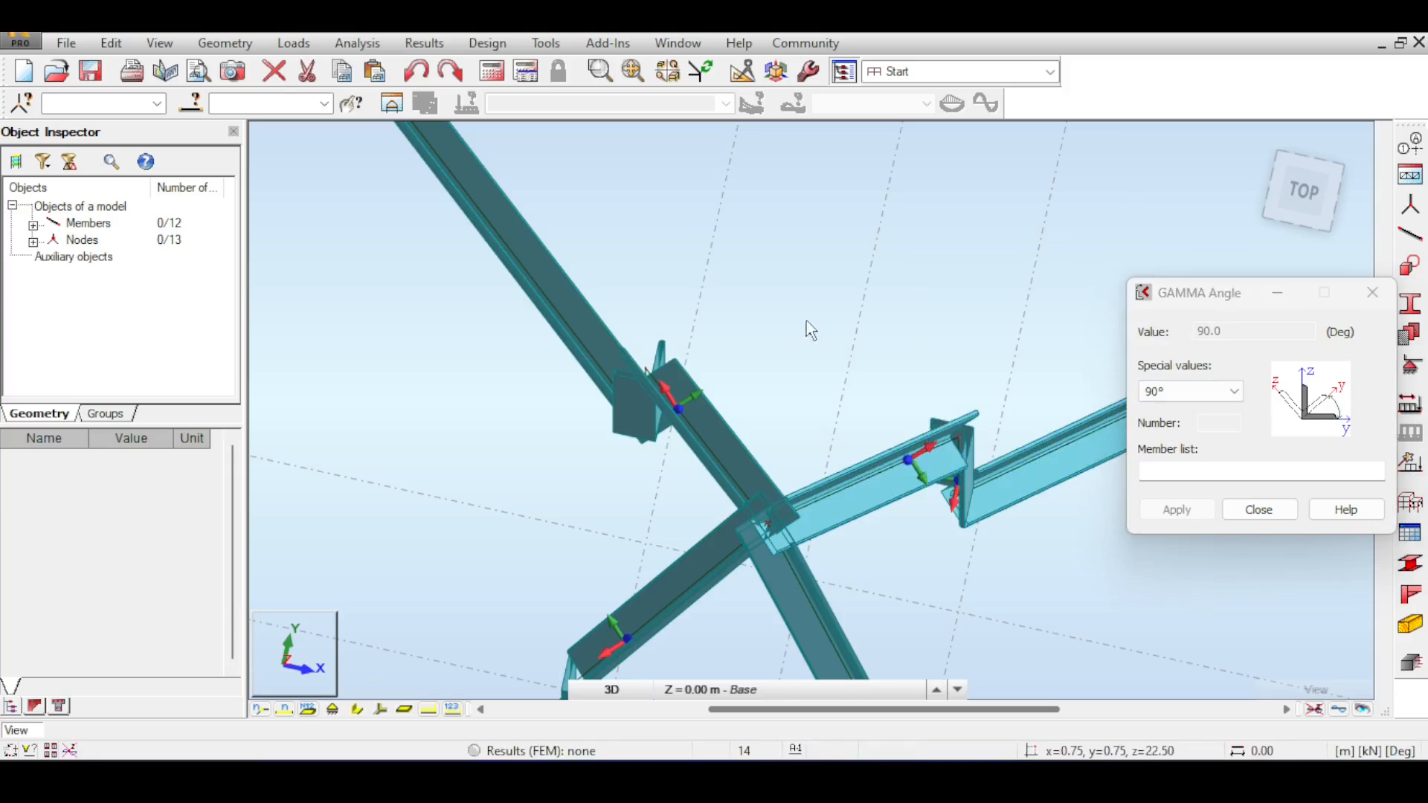
Step: Rotate the tower vertical at -0.75, 0.75 to a gamma angle of 180°
middle_drag(806, 320, 908, 336)
scroll(734, 424, up, 1)
scroll(736, 428, up, 1)
click(748, 404)
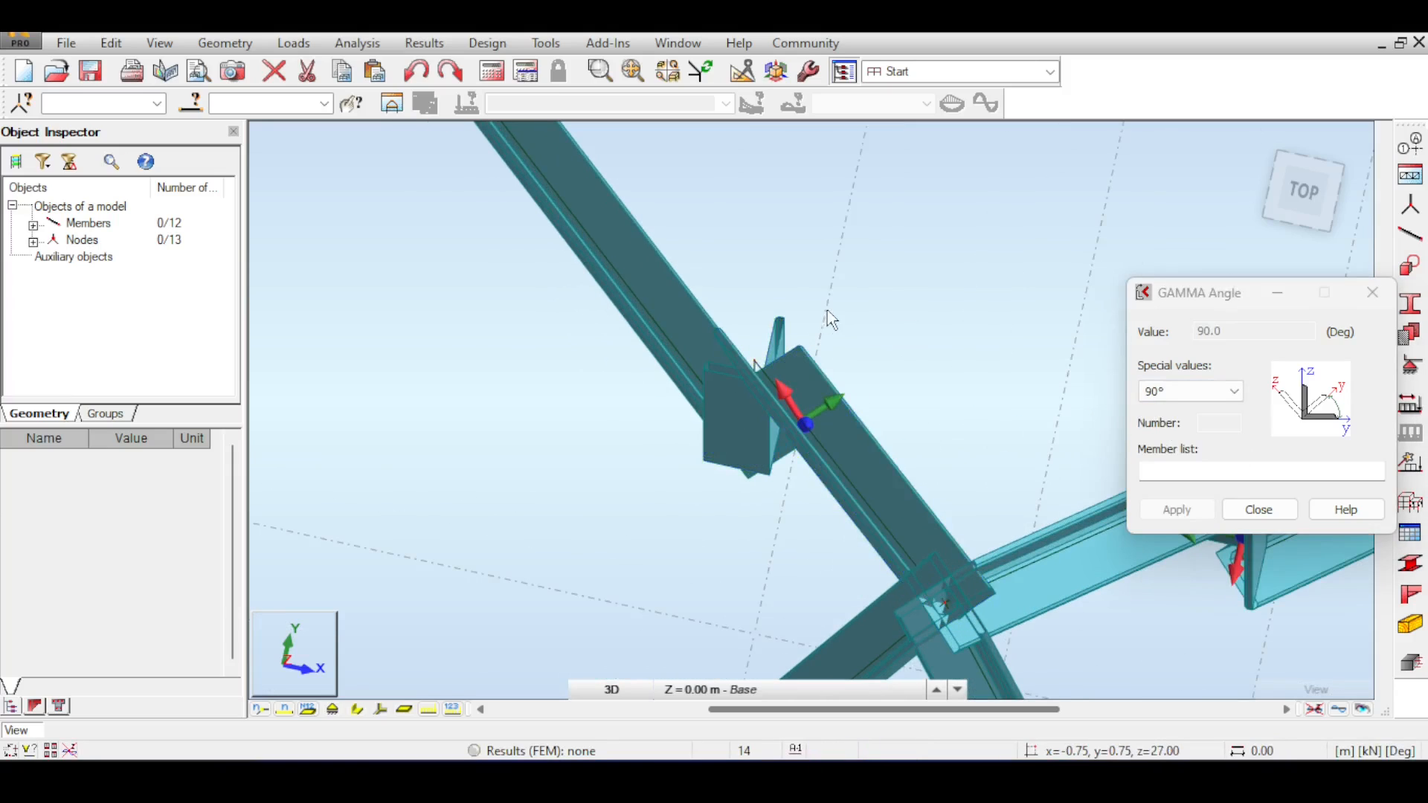
click(1233, 391)
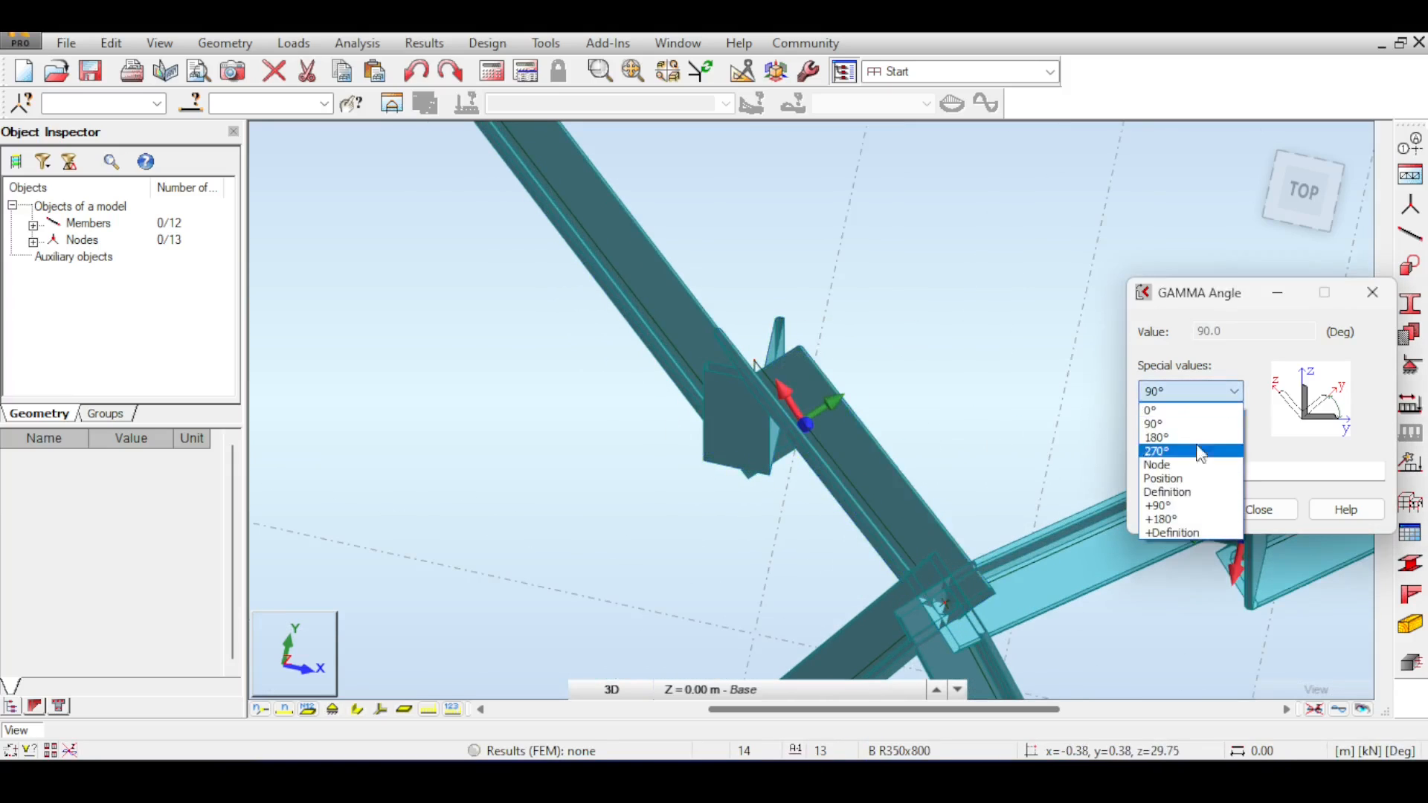
click(1190, 433)
scroll(1035, 391, down, 3)
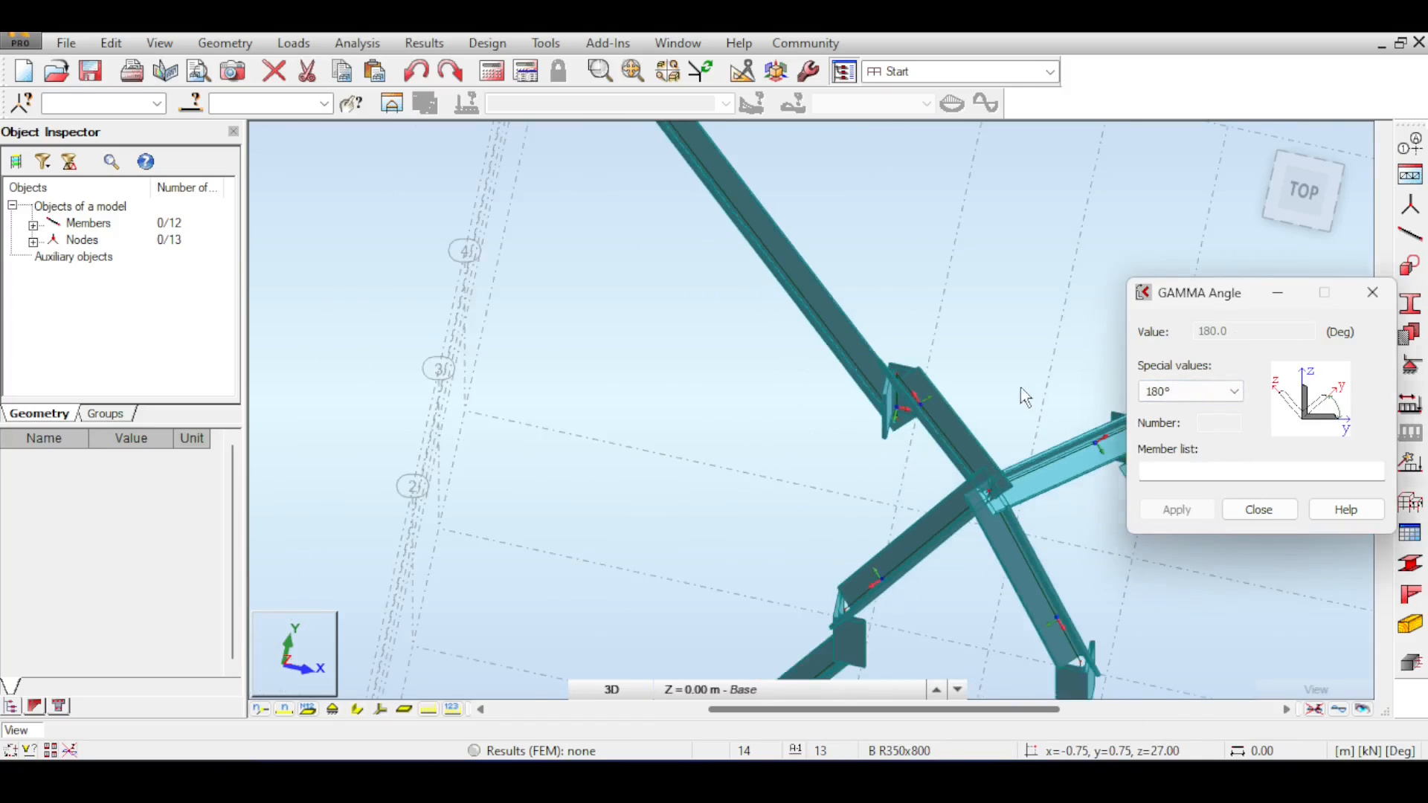
Step: Inspect the leg-to-vertical joints from above, compare them with the anchor tower reference photo in the browser, and return to the Robot model
middle_drag(1094, 578, 1026, 468)
scroll(1026, 470, down, 2)
middle_drag(871, 442, 924, 354)
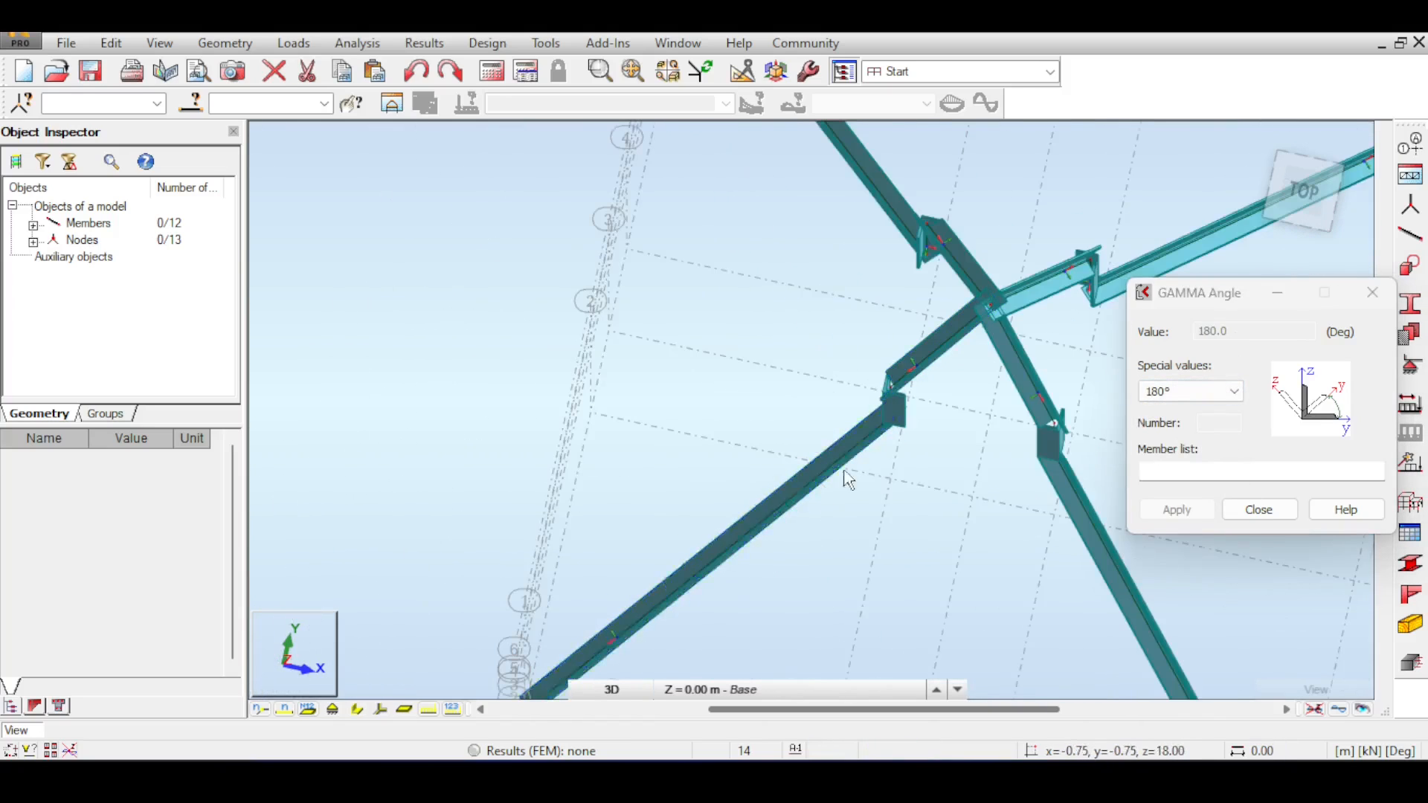
scroll(883, 389, up, 4)
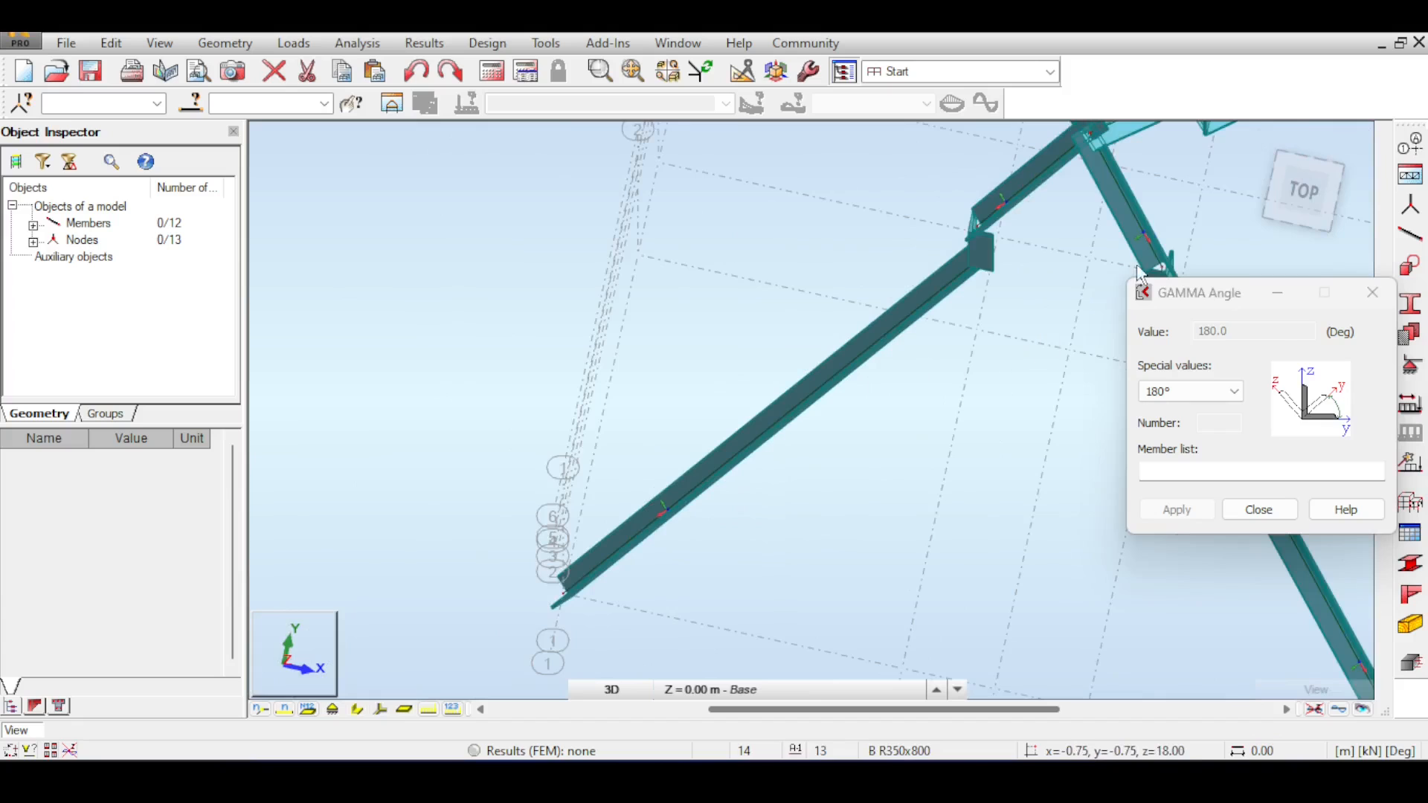
drag(1300, 197, 1303, 191)
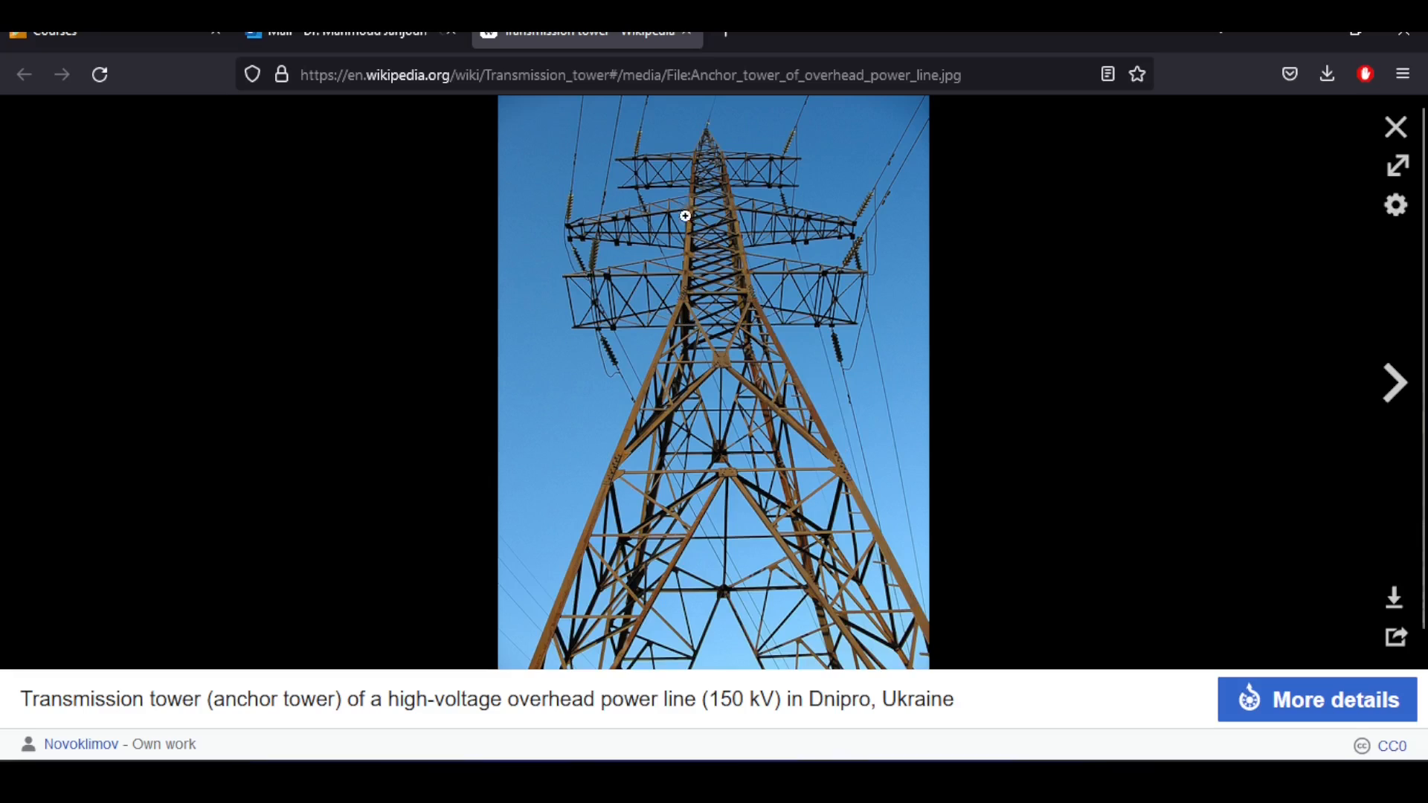
click(1296, 37)
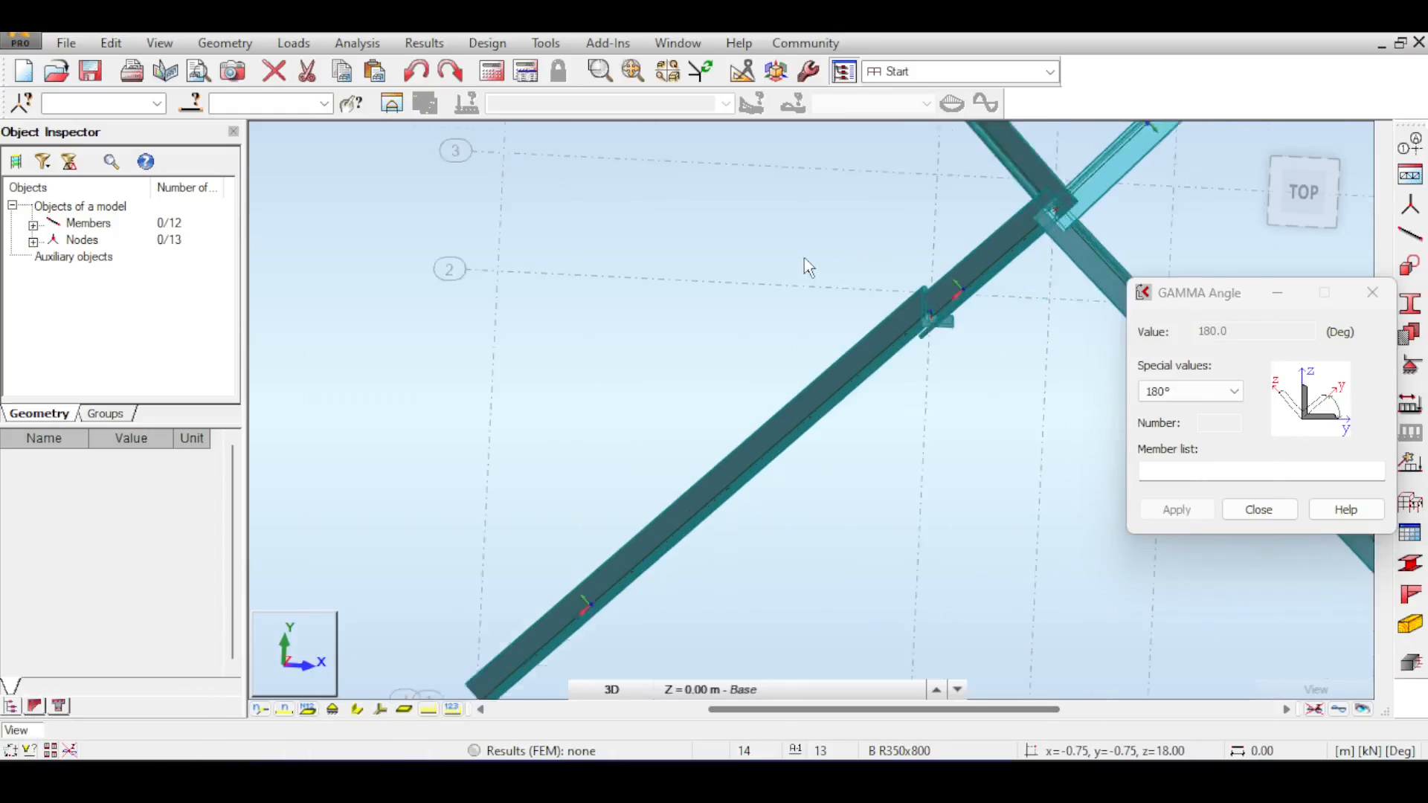
Step: Try a gamma angle of 180° on the leg ending at -0.75, -0.75, 18.00 and inspect its joint with the vertical
click(898, 394)
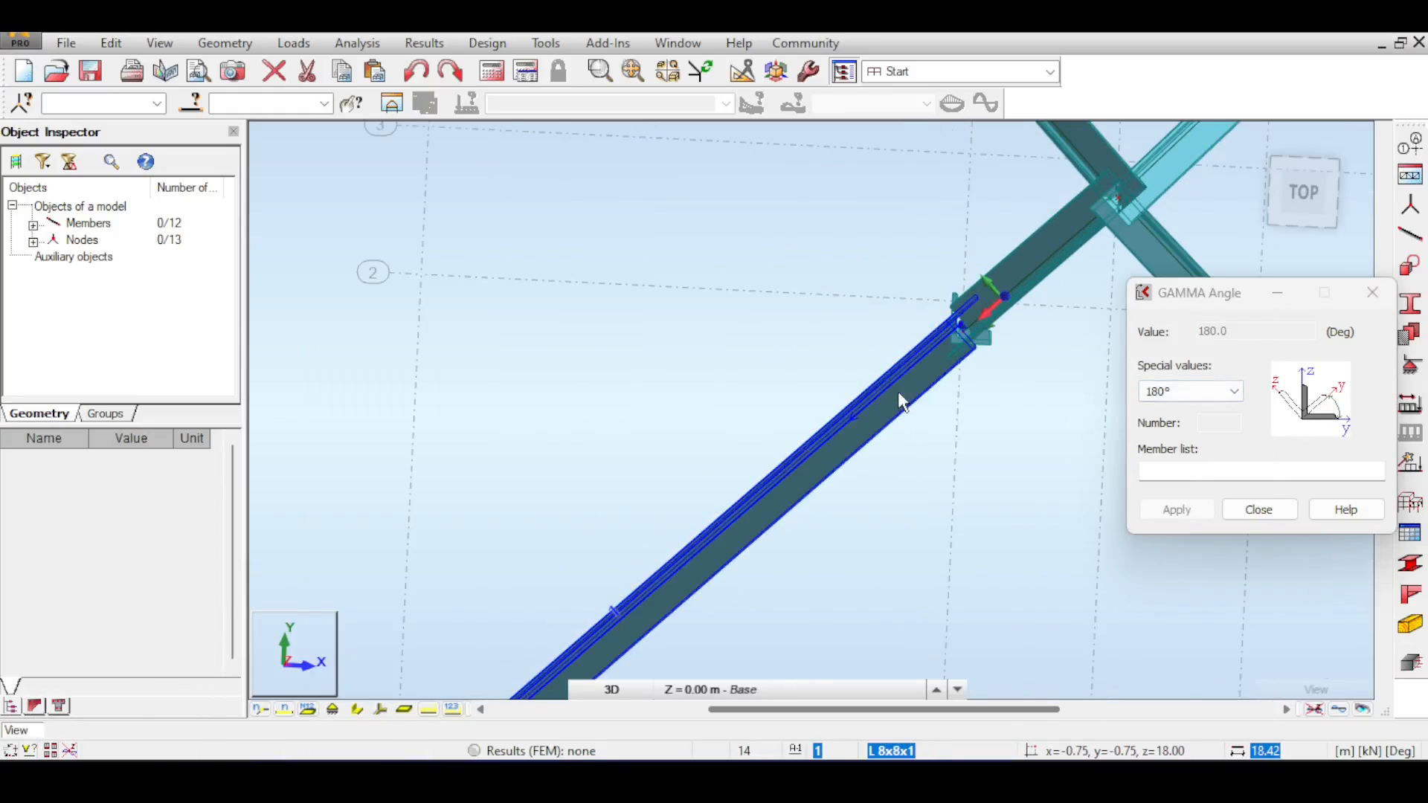
drag(1303, 192, 1238, 195)
scroll(989, 238, up, 7)
scroll(880, 292, down, 1)
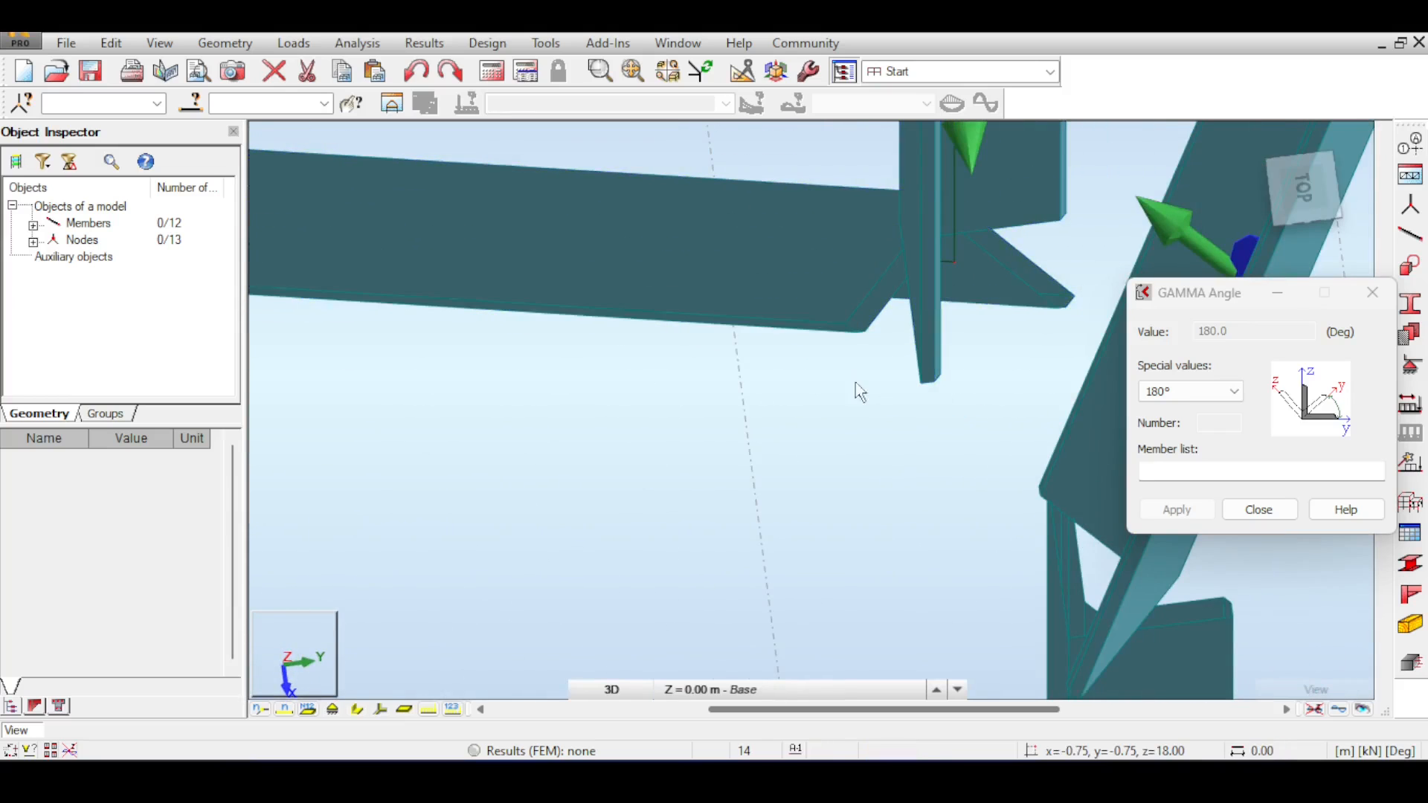
drag(1341, 216, 1355, 202)
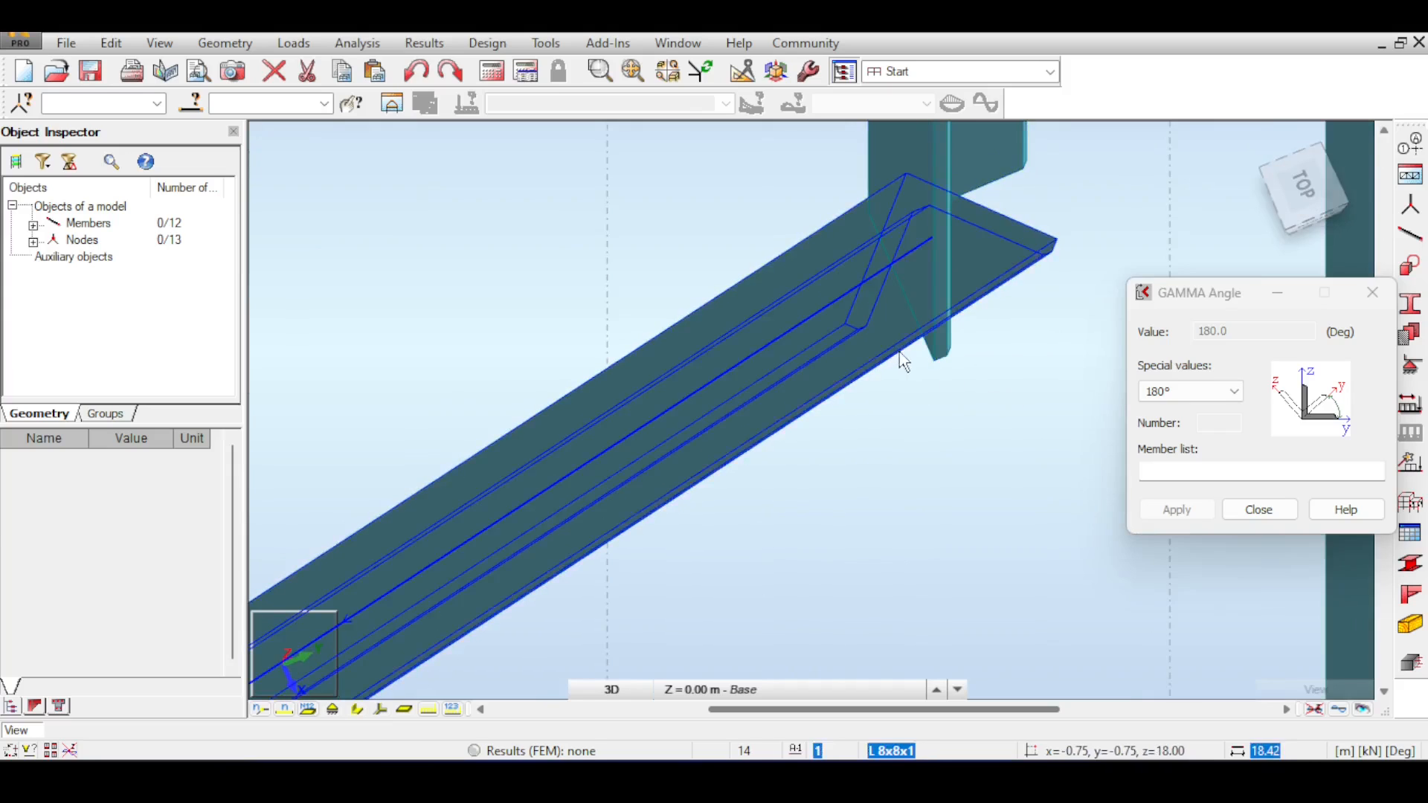
scroll(900, 356, down, 2)
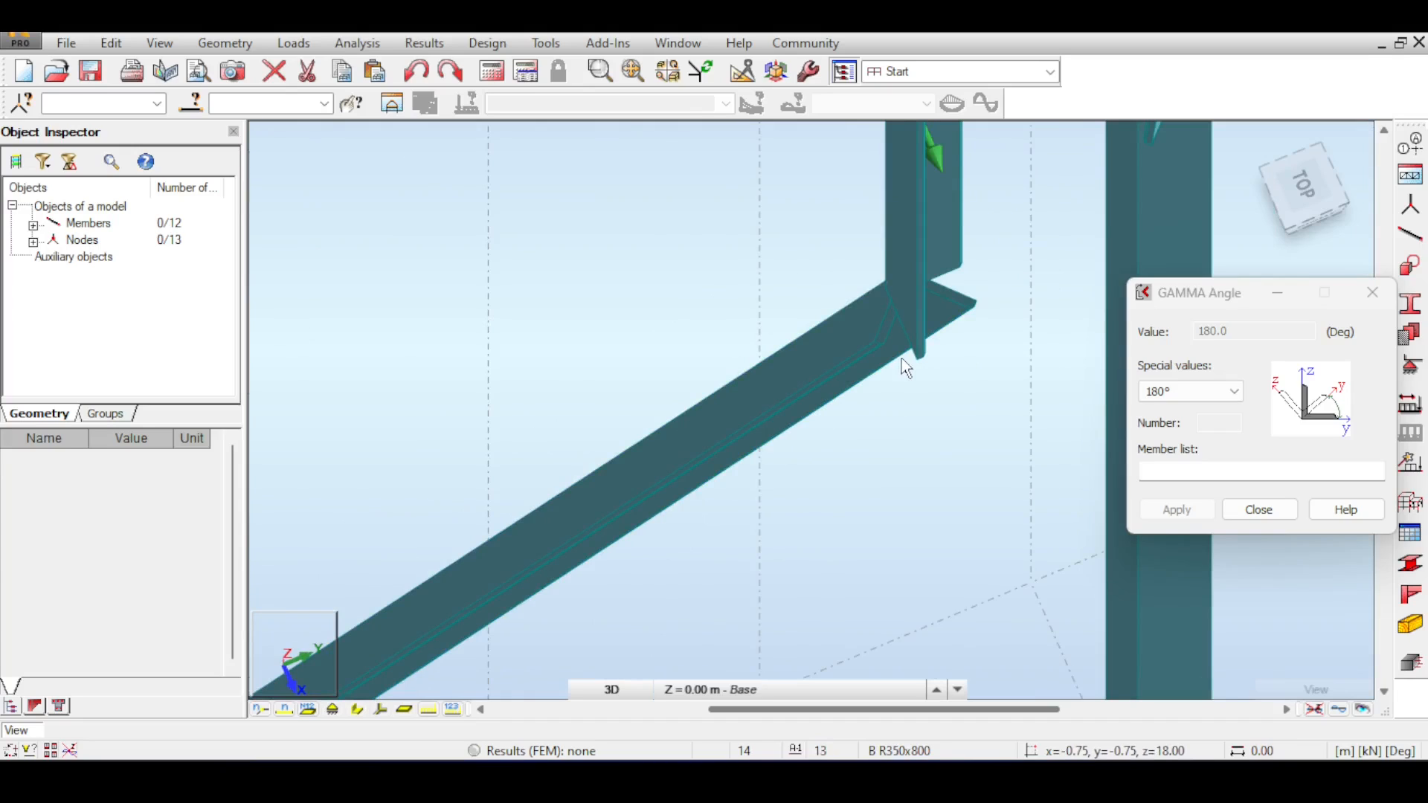
Step: Switch the gamma angle to a user-defined value of 0° and apply it to the leg ending at -0.75, -0.75, 18.00
click(1191, 393)
click(1183, 487)
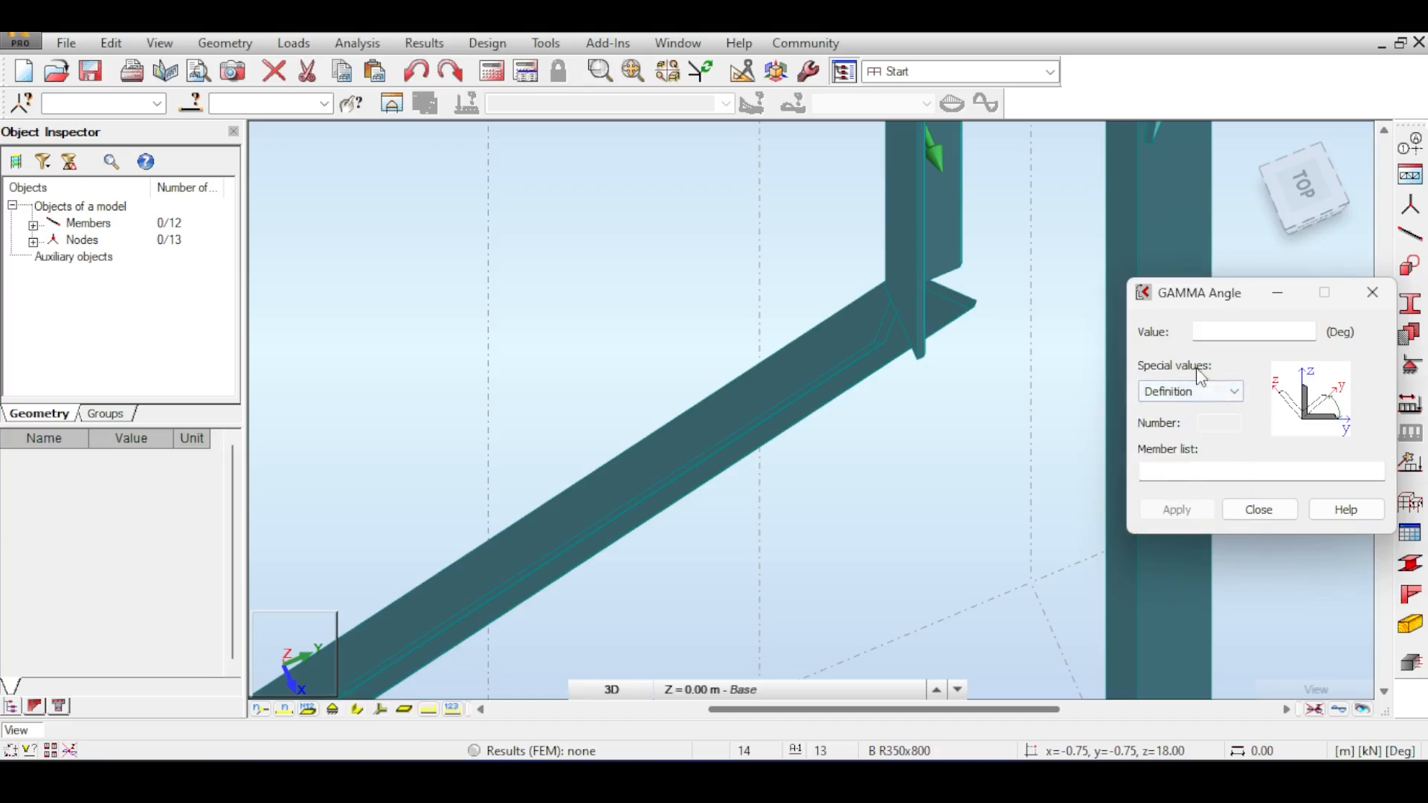
click(1214, 331)
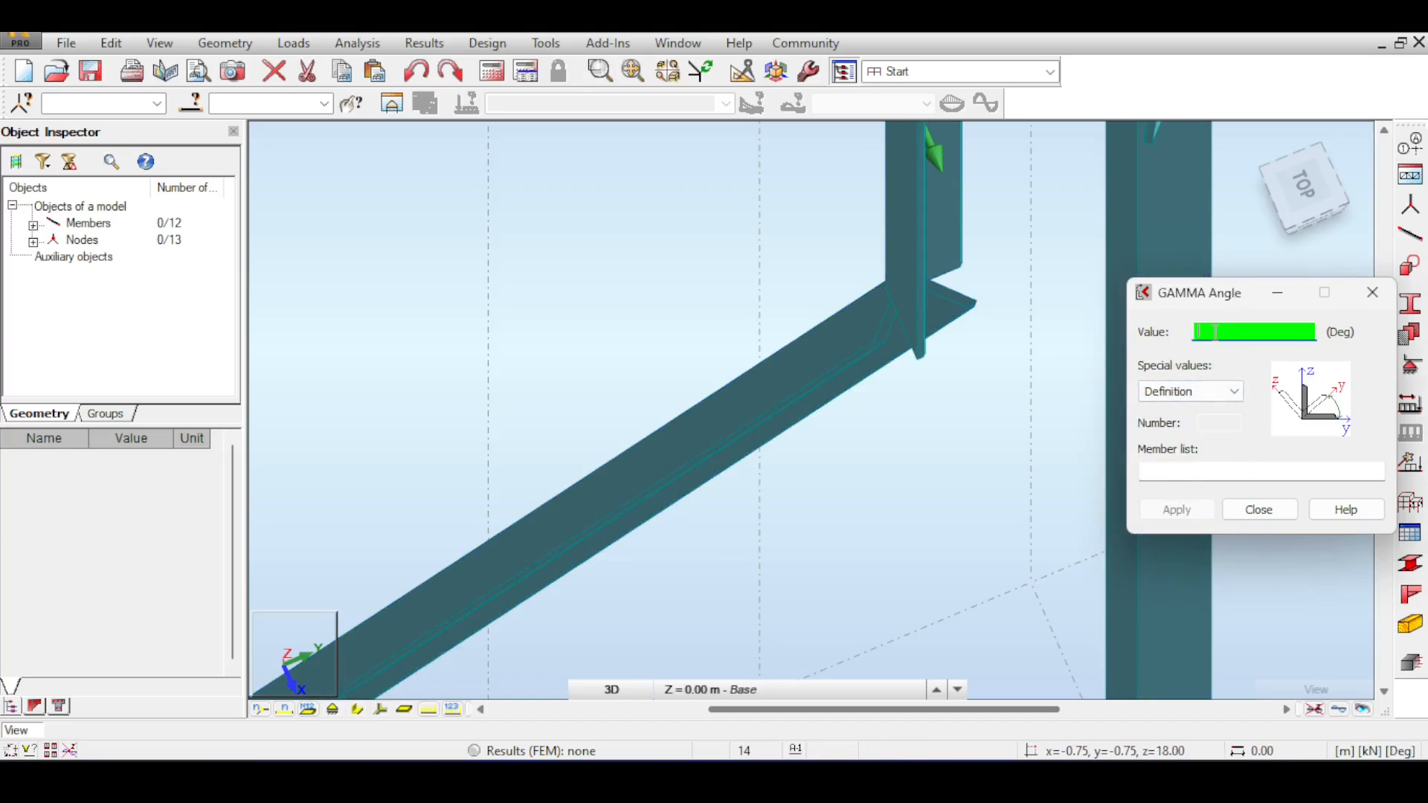
text(0)
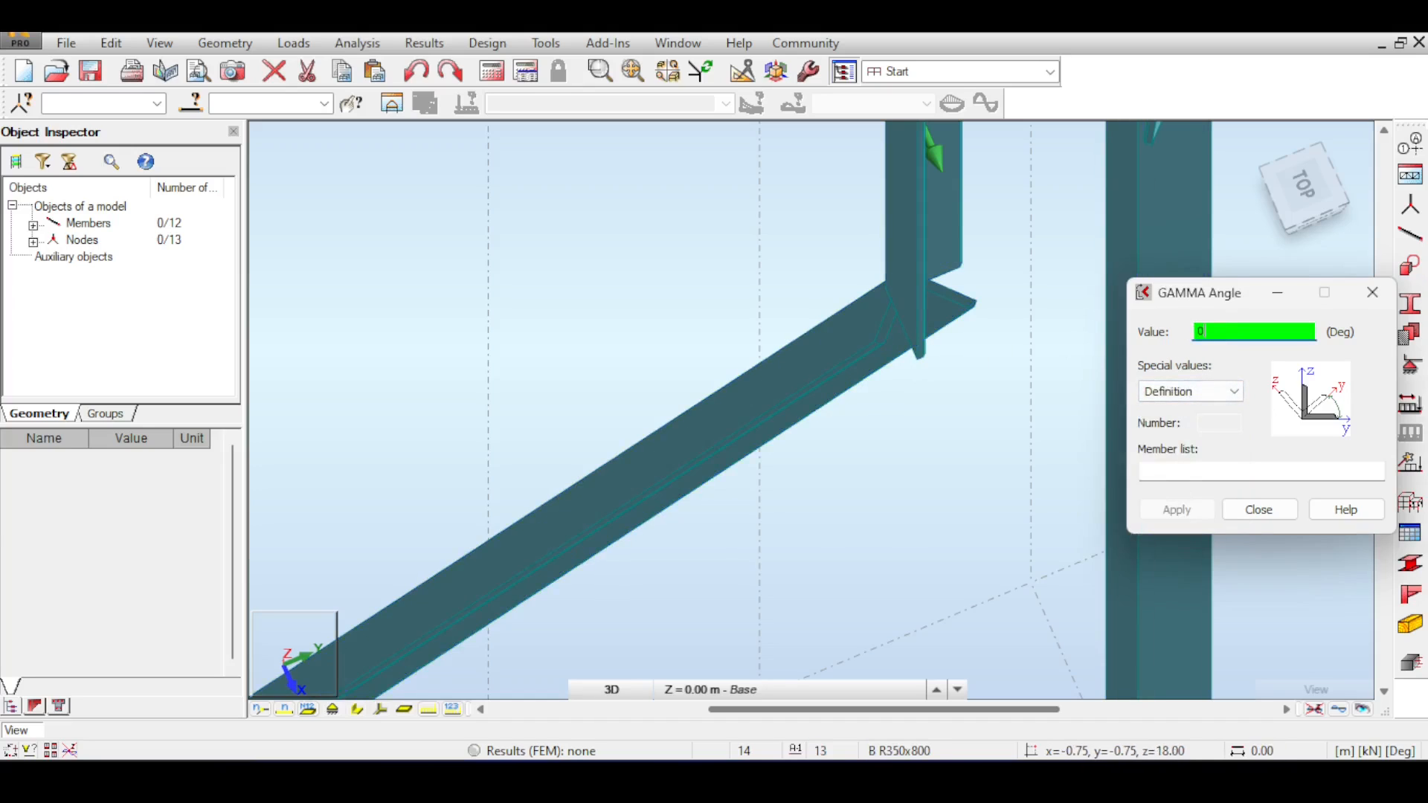
click(855, 354)
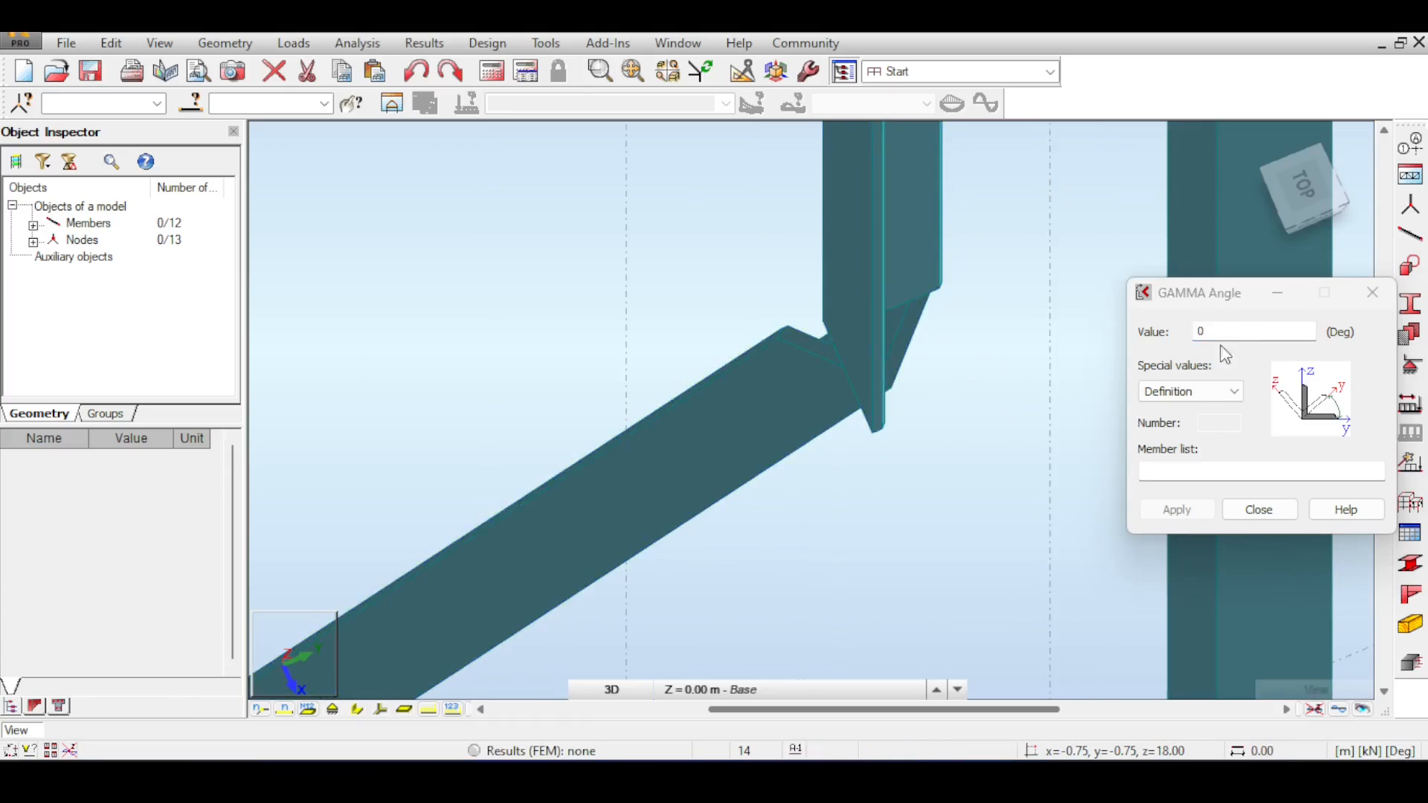
Step: Set the user-defined gamma angle to 225°, apply it to the leg ending at -0.75, -0.75, 18.00, and inspect the joint
click(1241, 331)
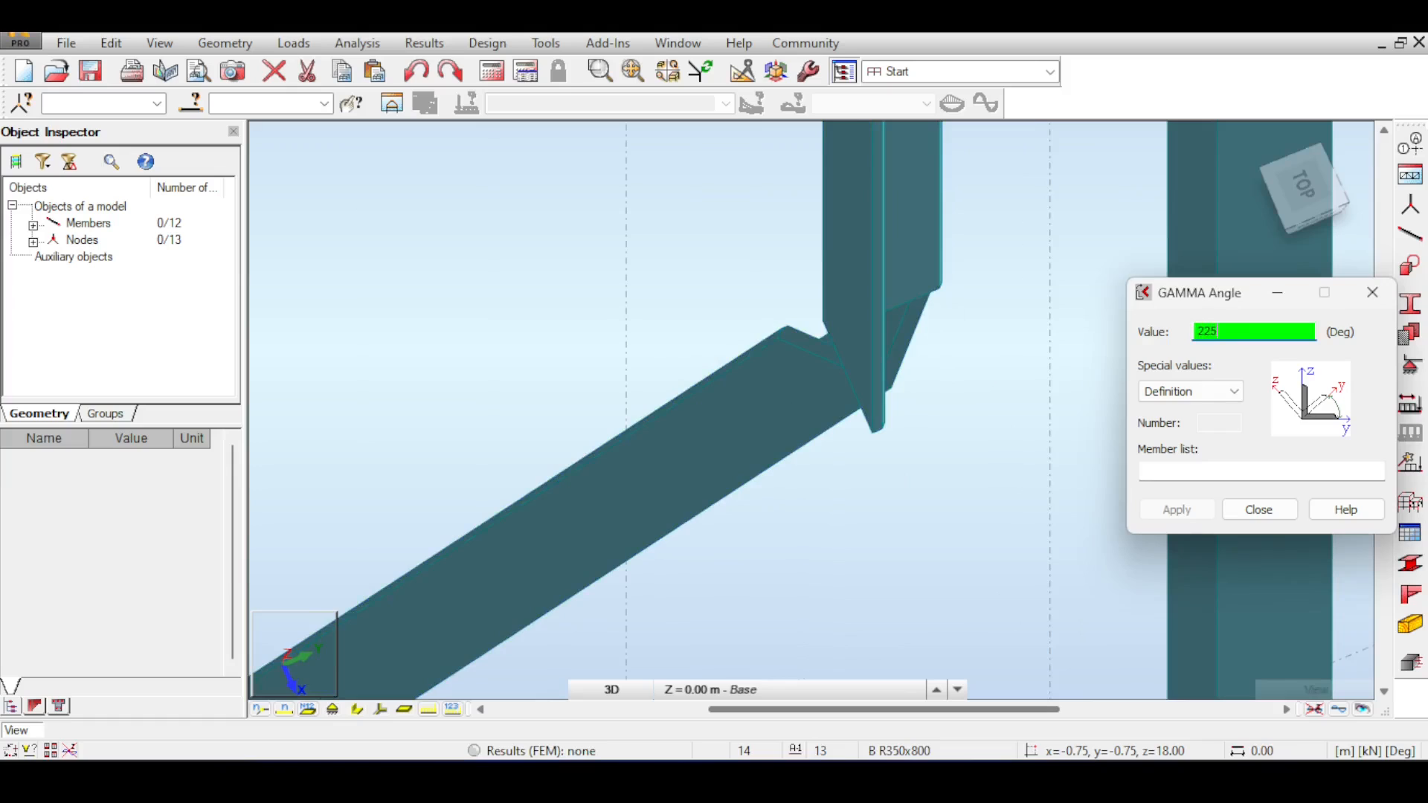
click(773, 390)
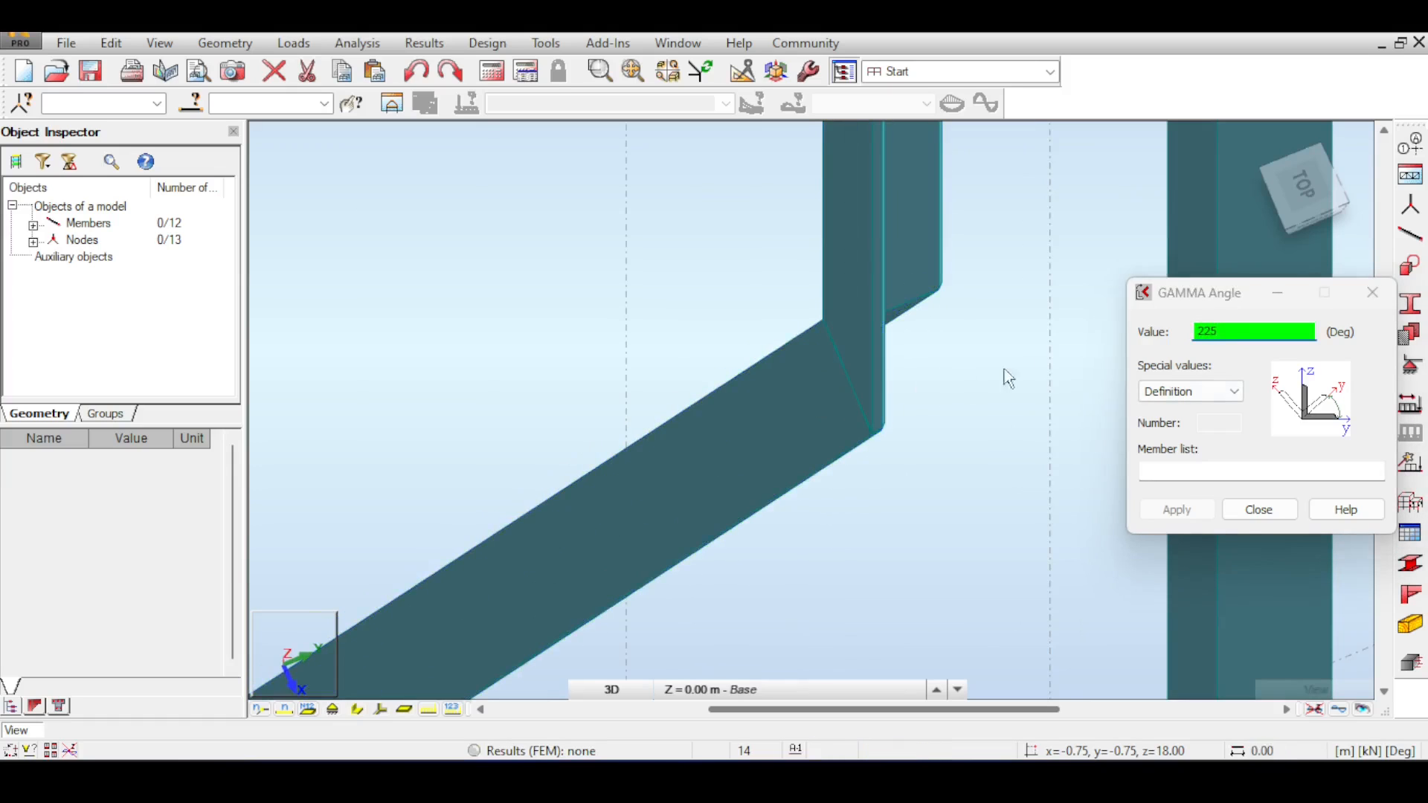
drag(1296, 185, 1323, 165)
drag(1299, 217, 1315, 201)
shift+middle_drag(818, 446, 680, 447)
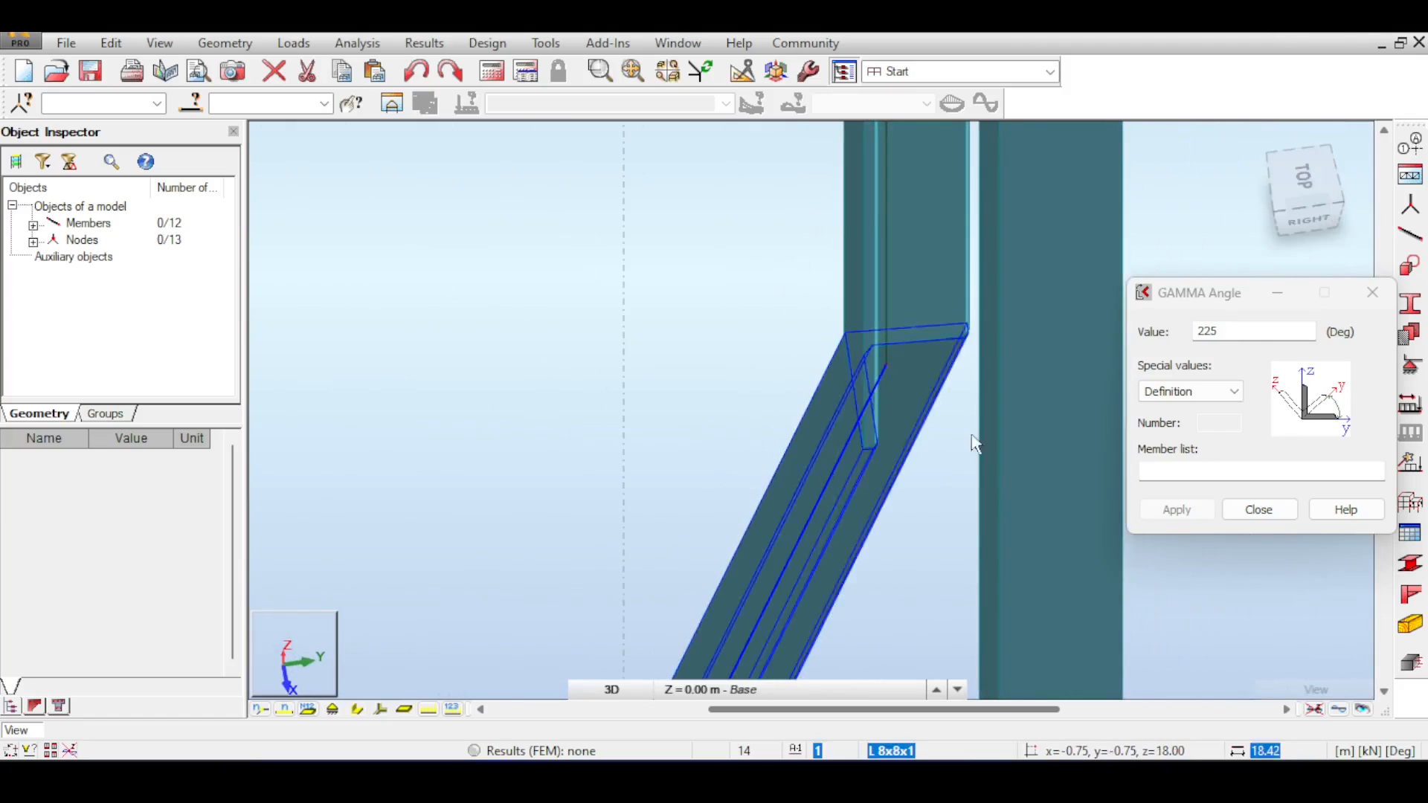
Step: Try the 180° special gamma angle on the leg ending at -0.75, -0.75, 18.00
click(1211, 398)
click(1211, 398)
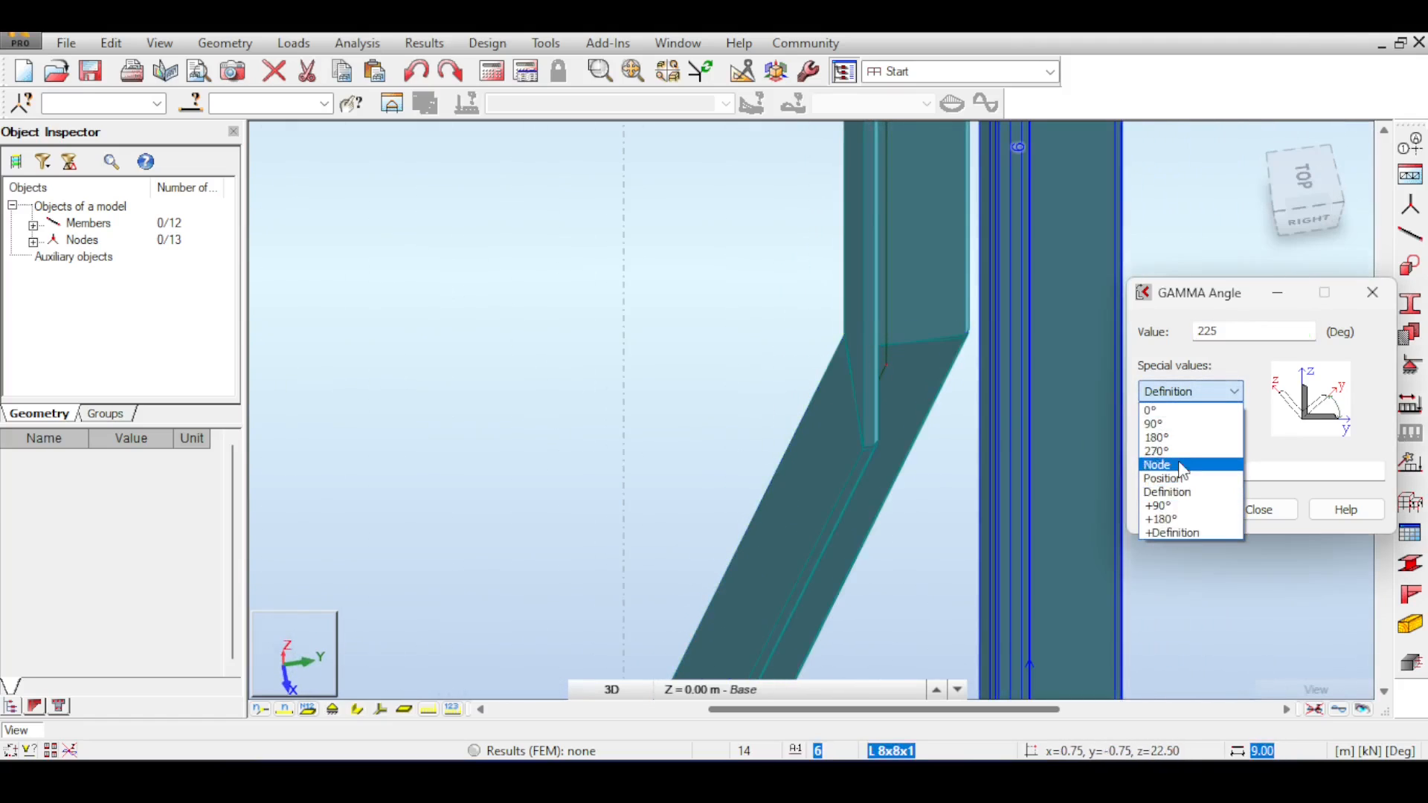
click(1171, 437)
click(810, 446)
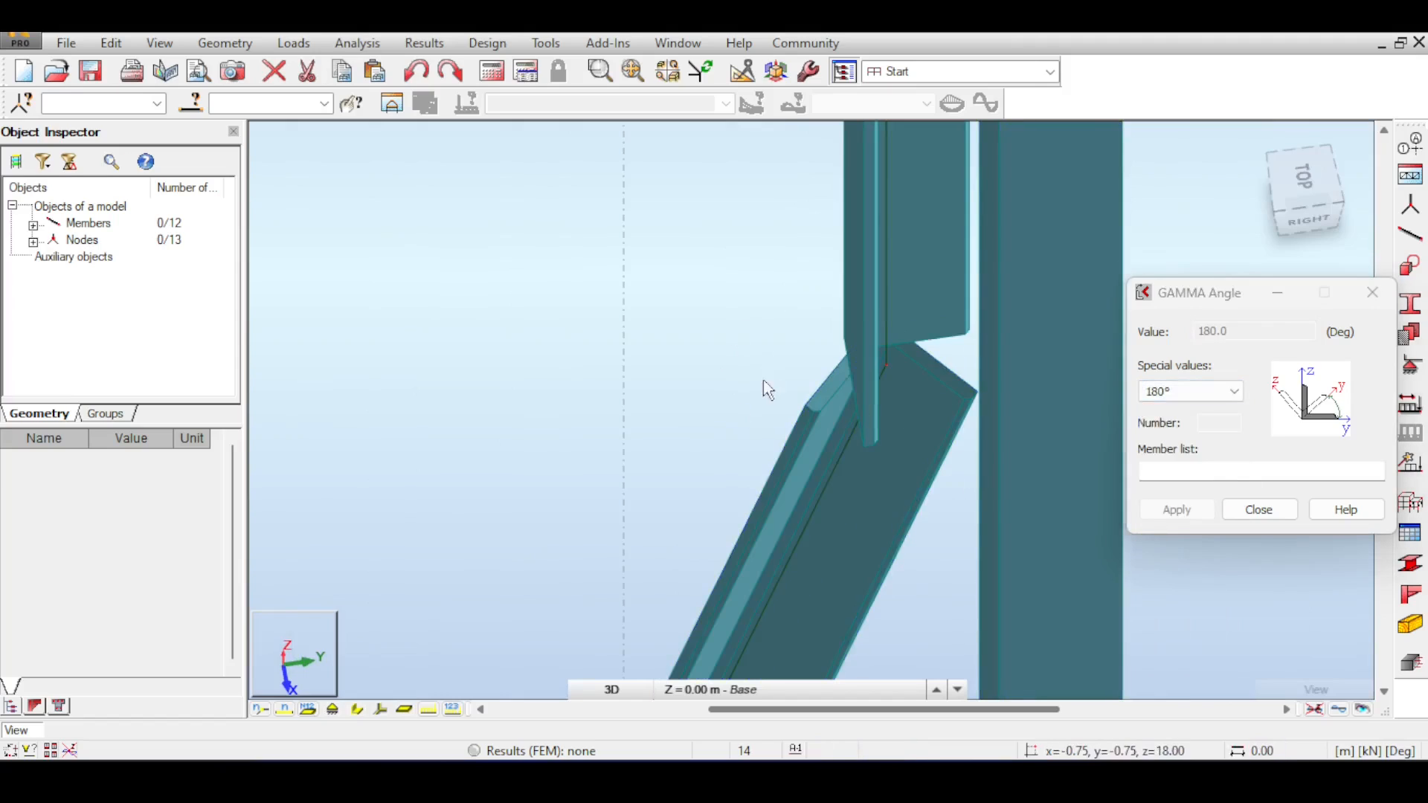
Step: Switch back to a user-defined gamma angle of 225° and reapply it to the leg ending at -0.75, -0.75, 18.00
click(1182, 392)
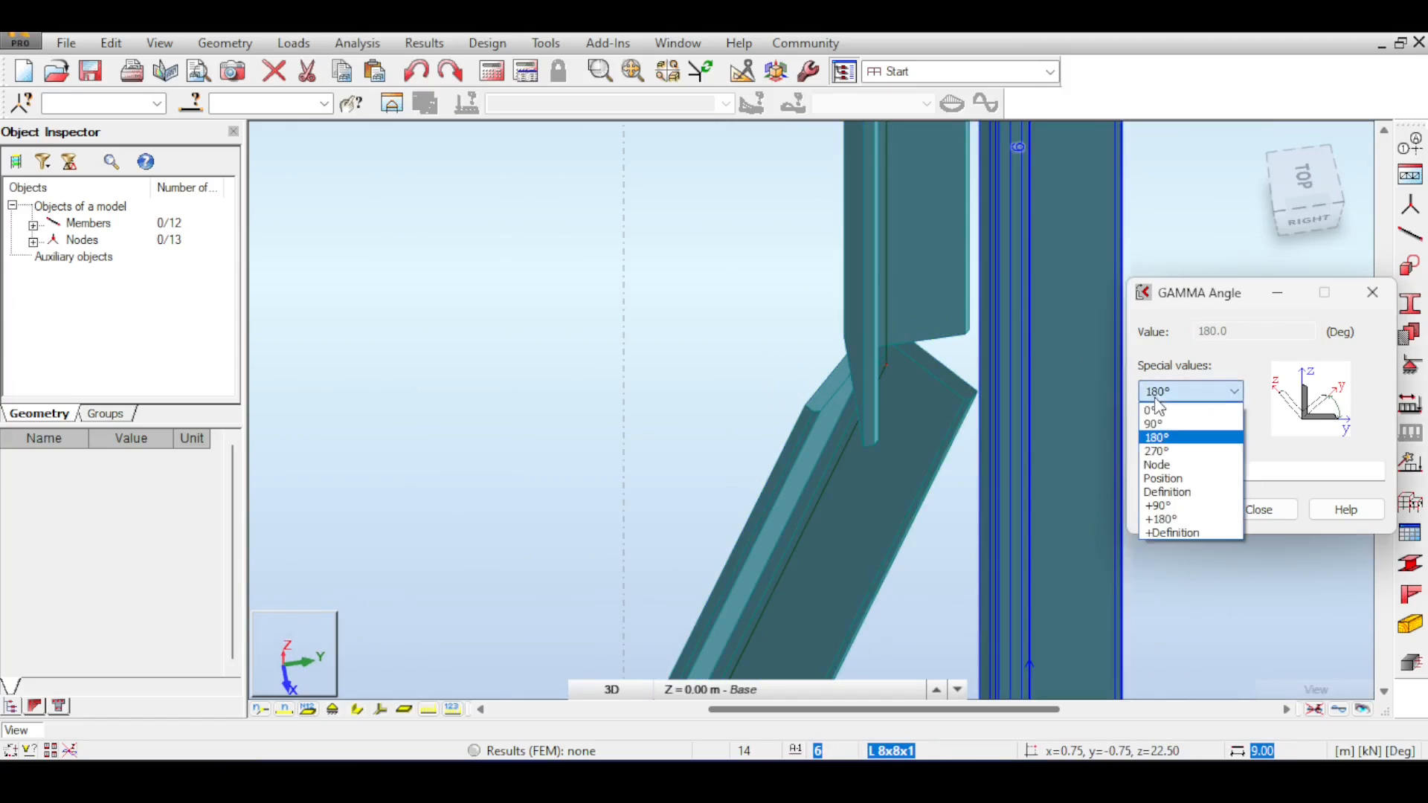
click(1168, 492)
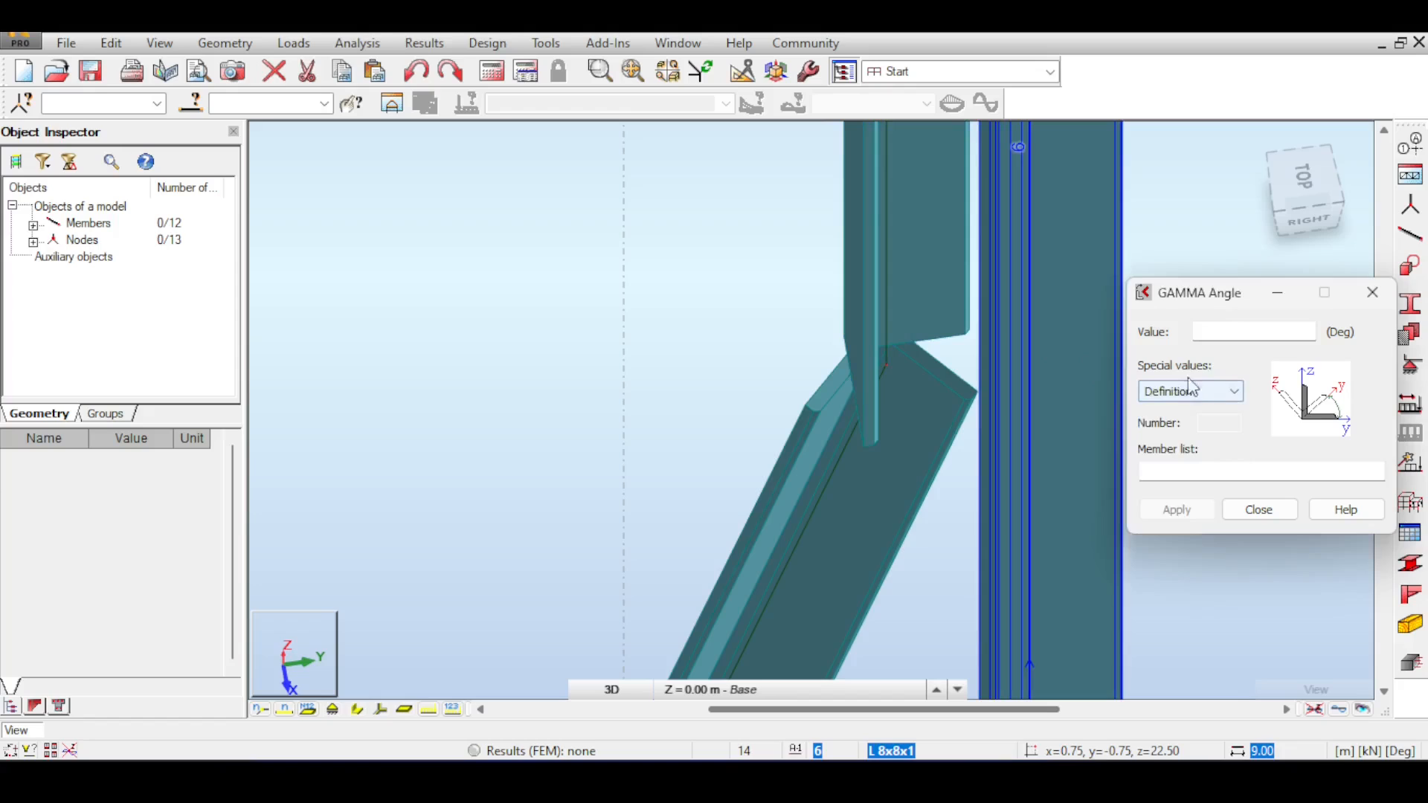
click(1210, 334)
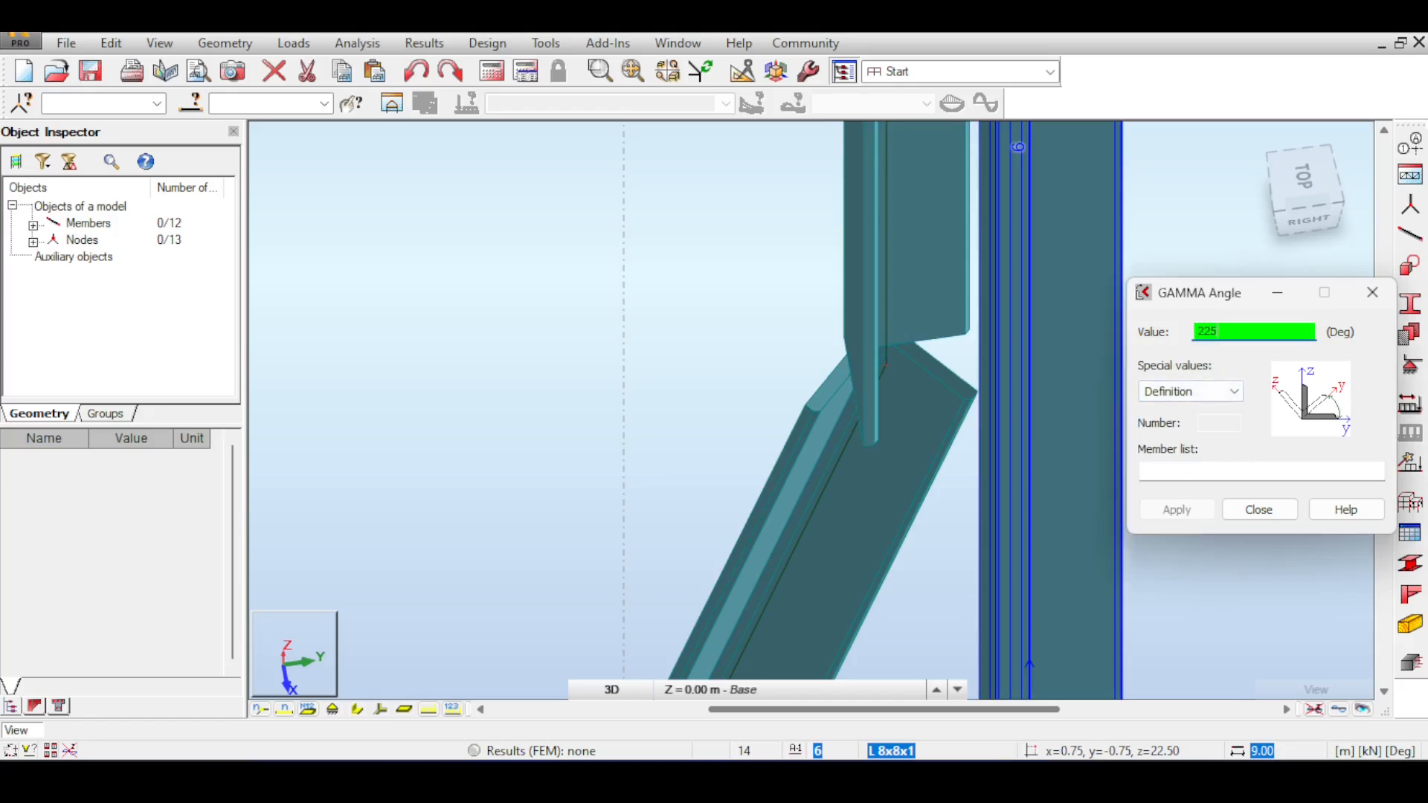
click(789, 429)
Step: Apply the 225° gamma angle to the leg ending at 0.75, -0.75, 18.00
scroll(772, 443, down, 3)
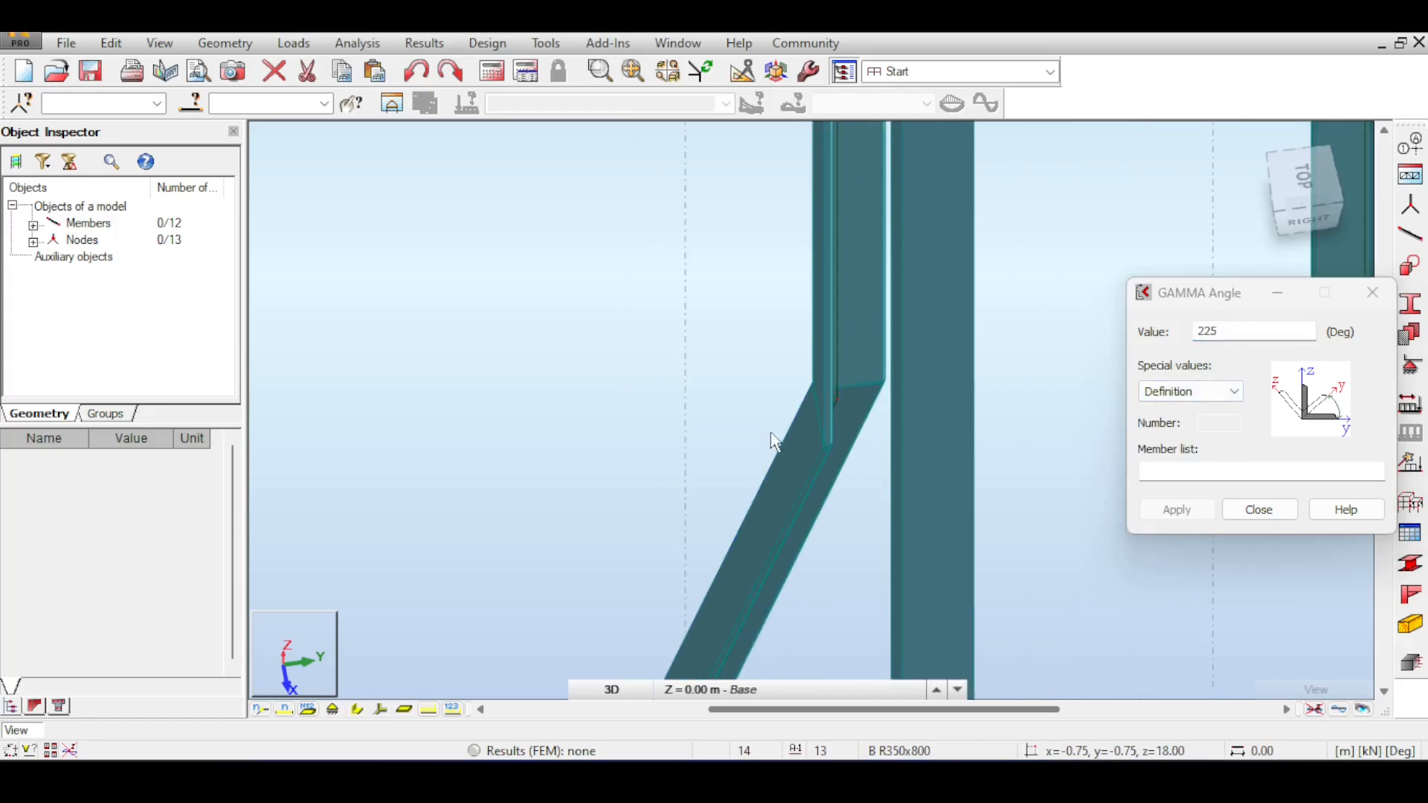
scroll(772, 433, down, 4)
middle_drag(755, 392, 868, 300)
scroll(809, 377, up, 2)
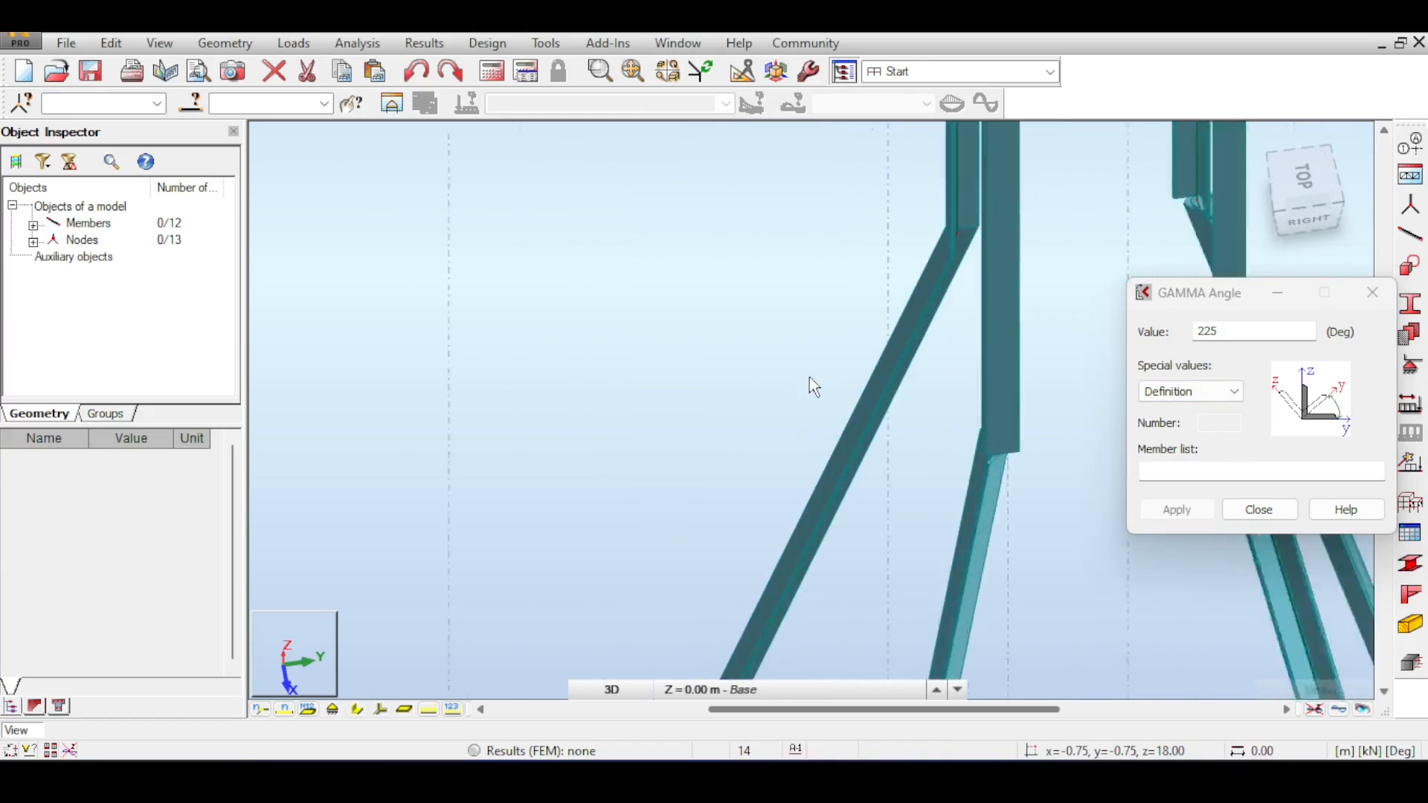
scroll(809, 377, up, 1)
mouse_move(1303, 210)
mouse_down()
mouse_move(1339, 192)
mouse_move(1315, 191)
mouse_up()
middle_drag(1036, 328, 952, 268)
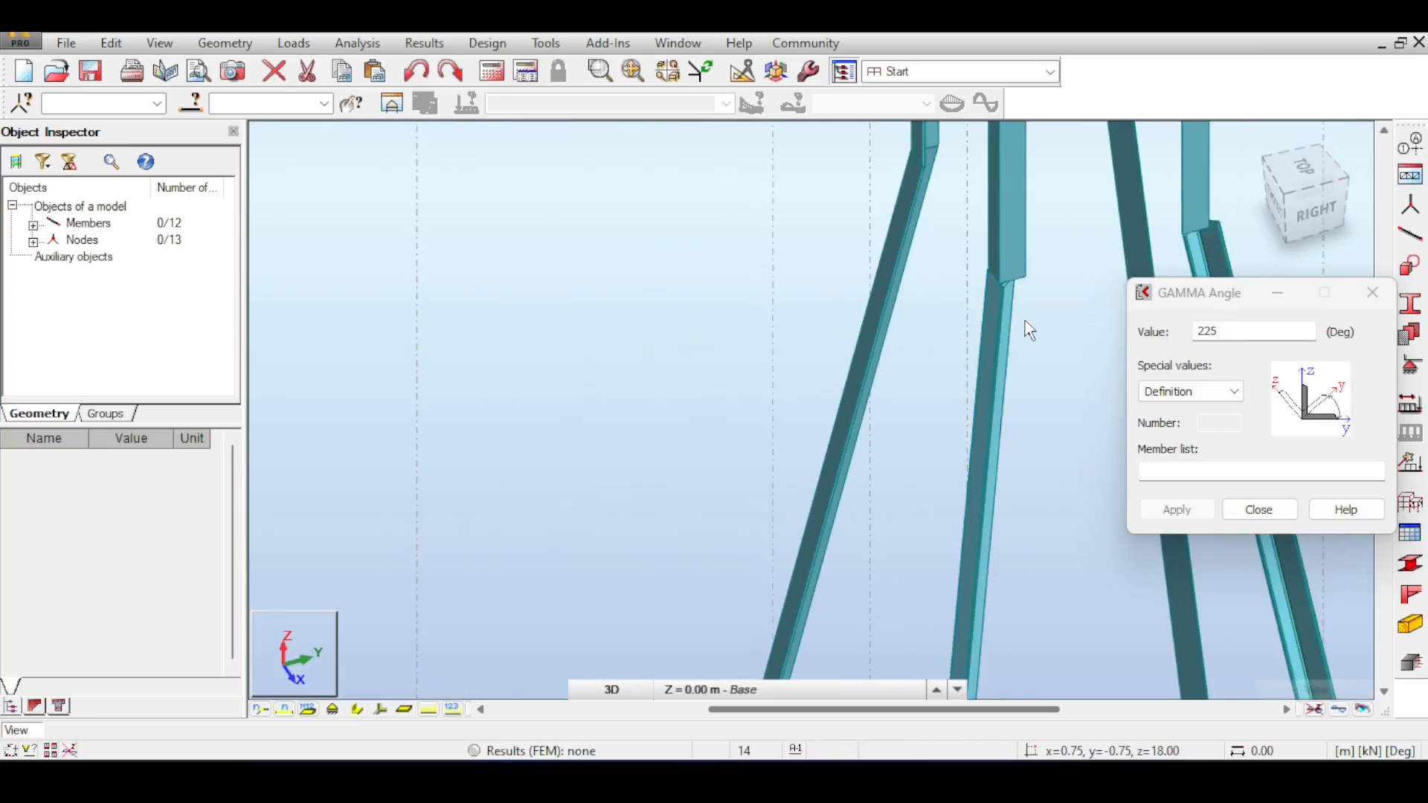
scroll(1023, 319, up, 5)
drag(1325, 183, 1313, 213)
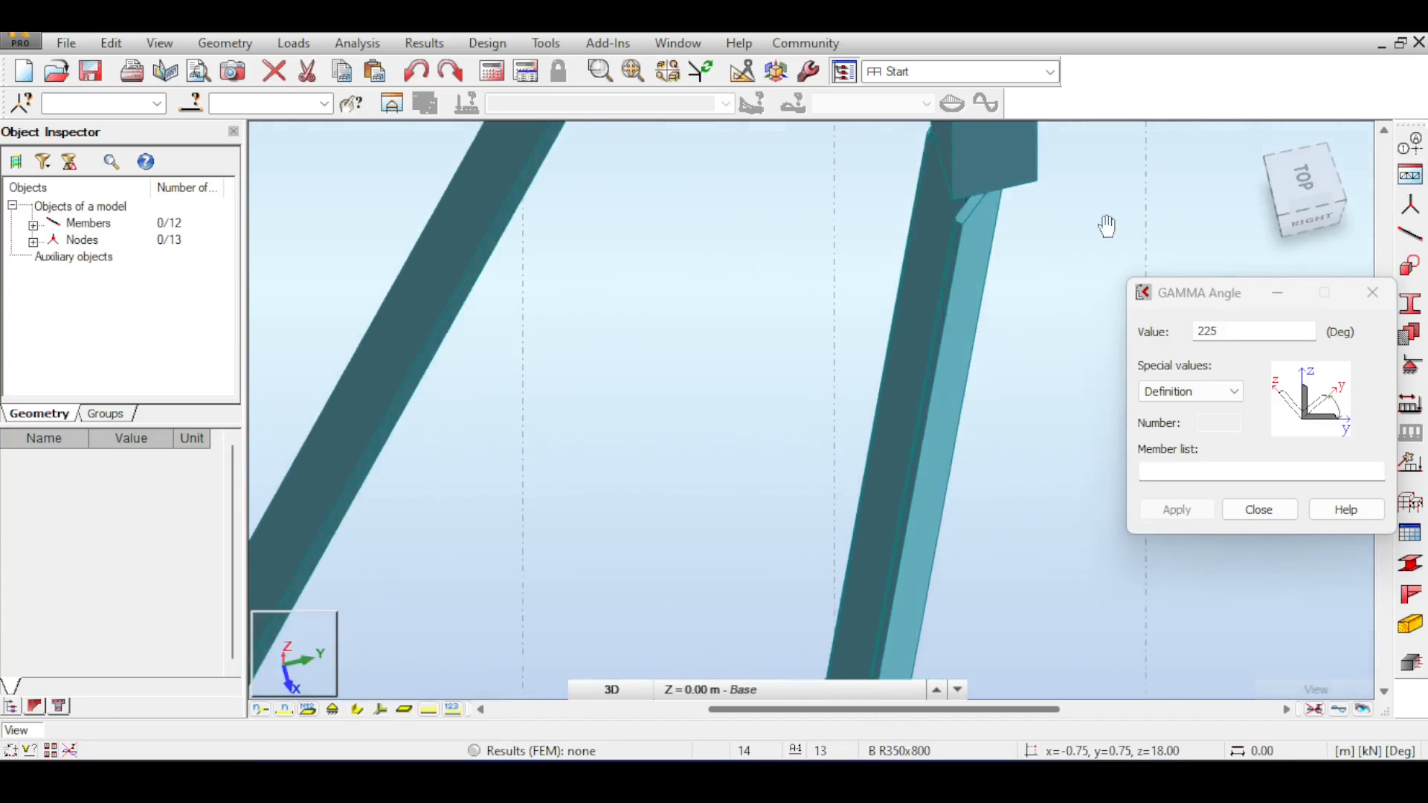
middle_drag(1106, 227, 1113, 301)
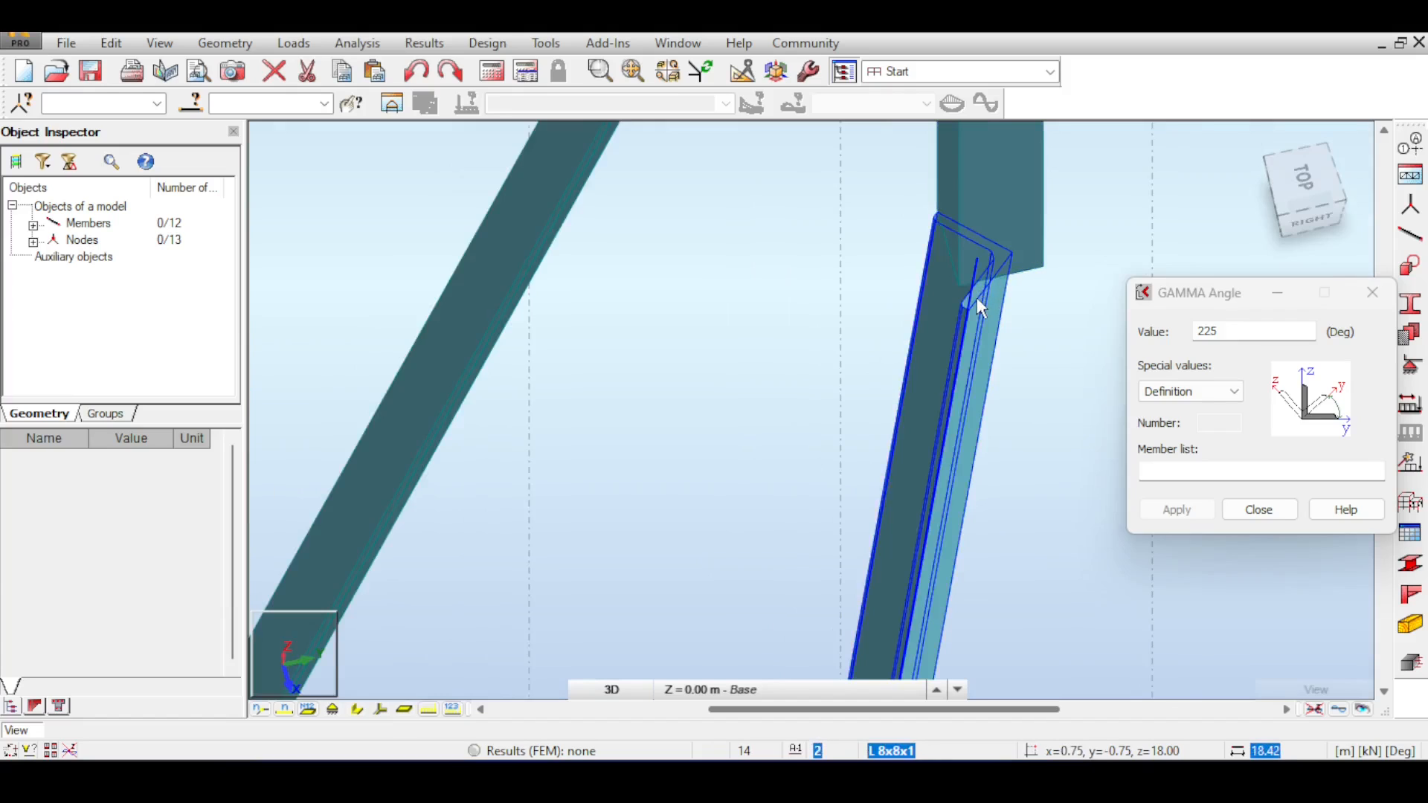
scroll(1127, 272, down, 4)
middle_drag(1178, 205, 742, 255)
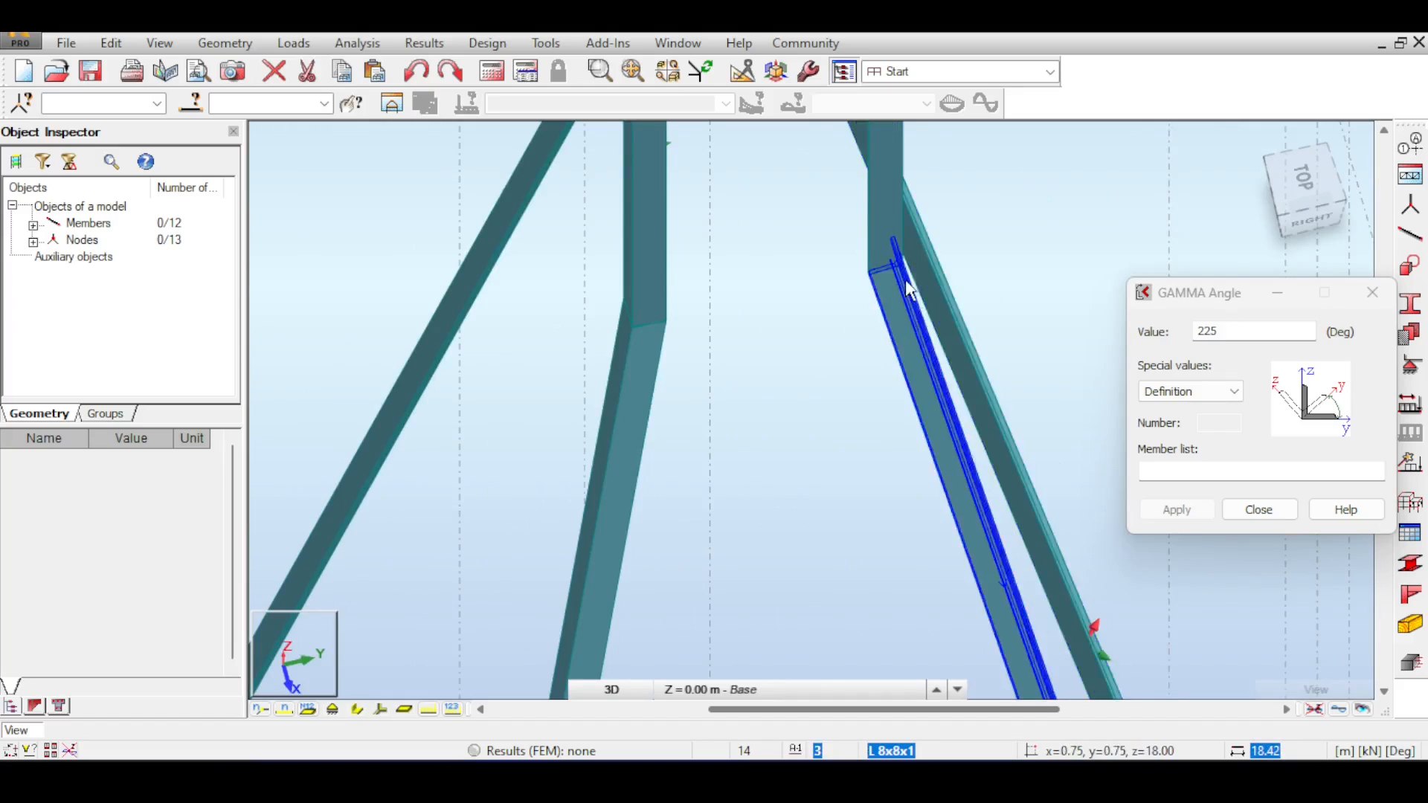
Step: Apply the 225° gamma angle to the legs ending at 0.75, 0.75, 18.00 and -0.75, 0.75, 18.00
scroll(936, 307, up, 3)
shift+middle_drag(935, 306, 714, 186)
scroll(1069, 321, down, 3)
middle_drag(1070, 322, 898, 330)
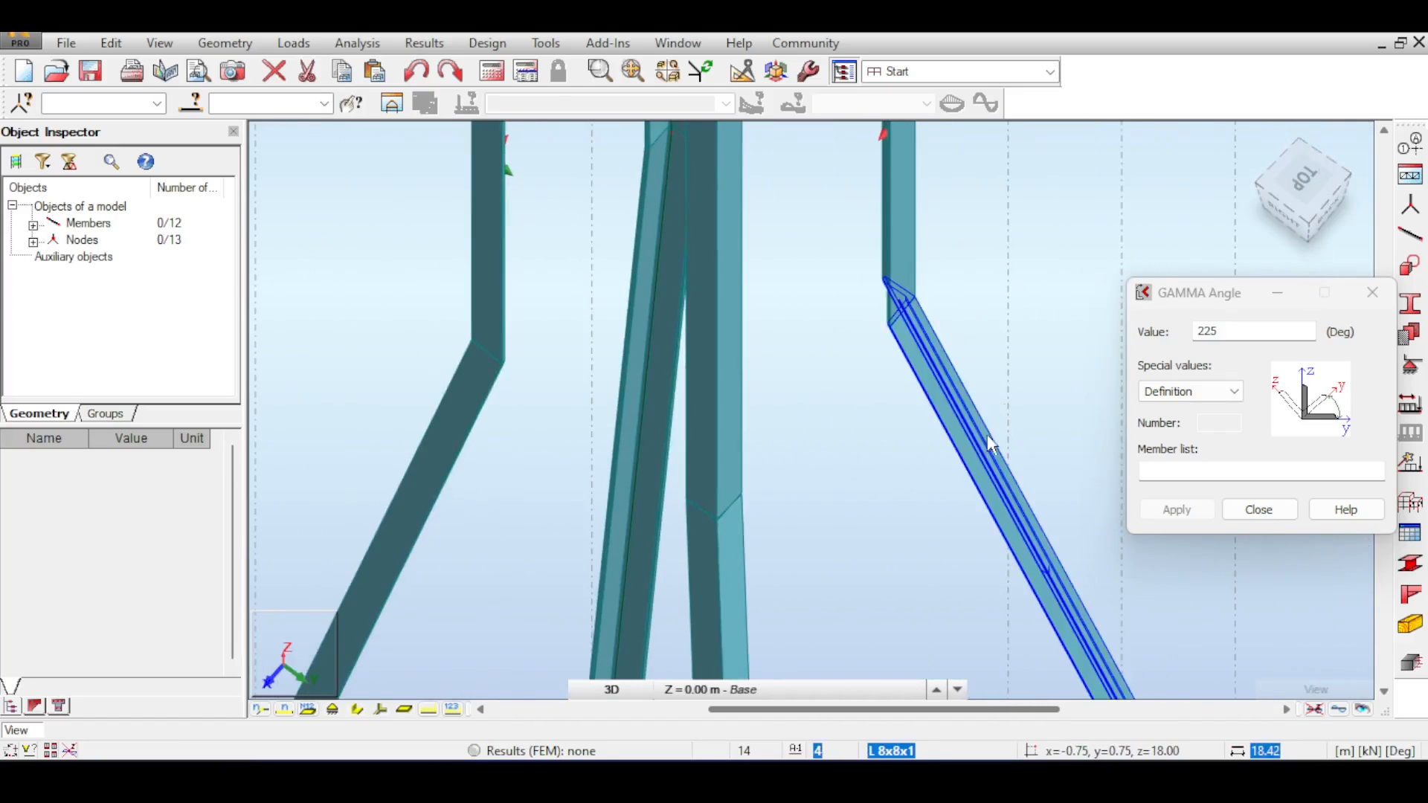
Step: Examine the joints between all four legs and the tower verticals from several side angles
mouse_move(1296, 186)
mouse_down()
mouse_move(1323, 176)
mouse_move(1303, 194)
mouse_up()
scroll(1029, 245, down, 2)
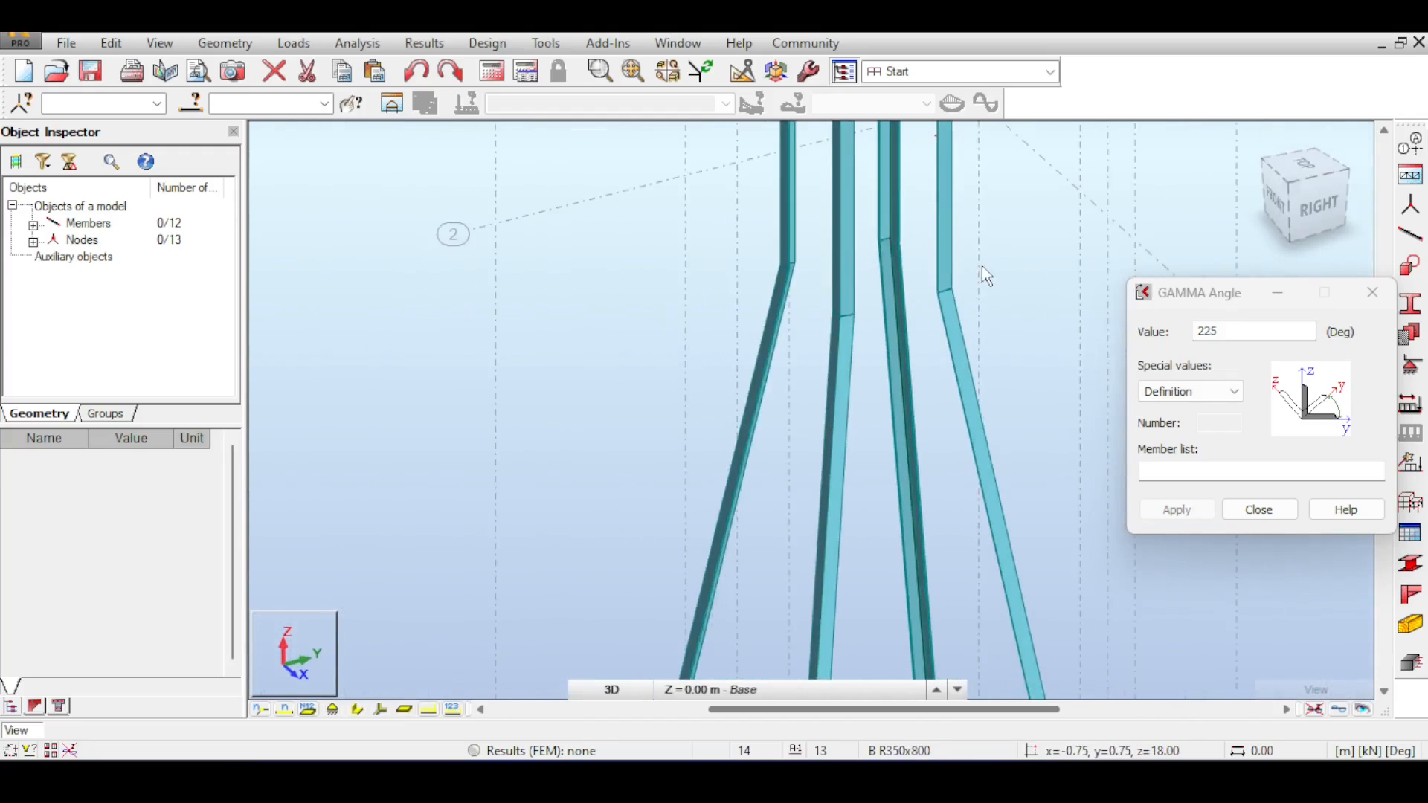
middle_drag(822, 307, 887, 270)
scroll(888, 286, up, 5)
scroll(892, 305, down, 5)
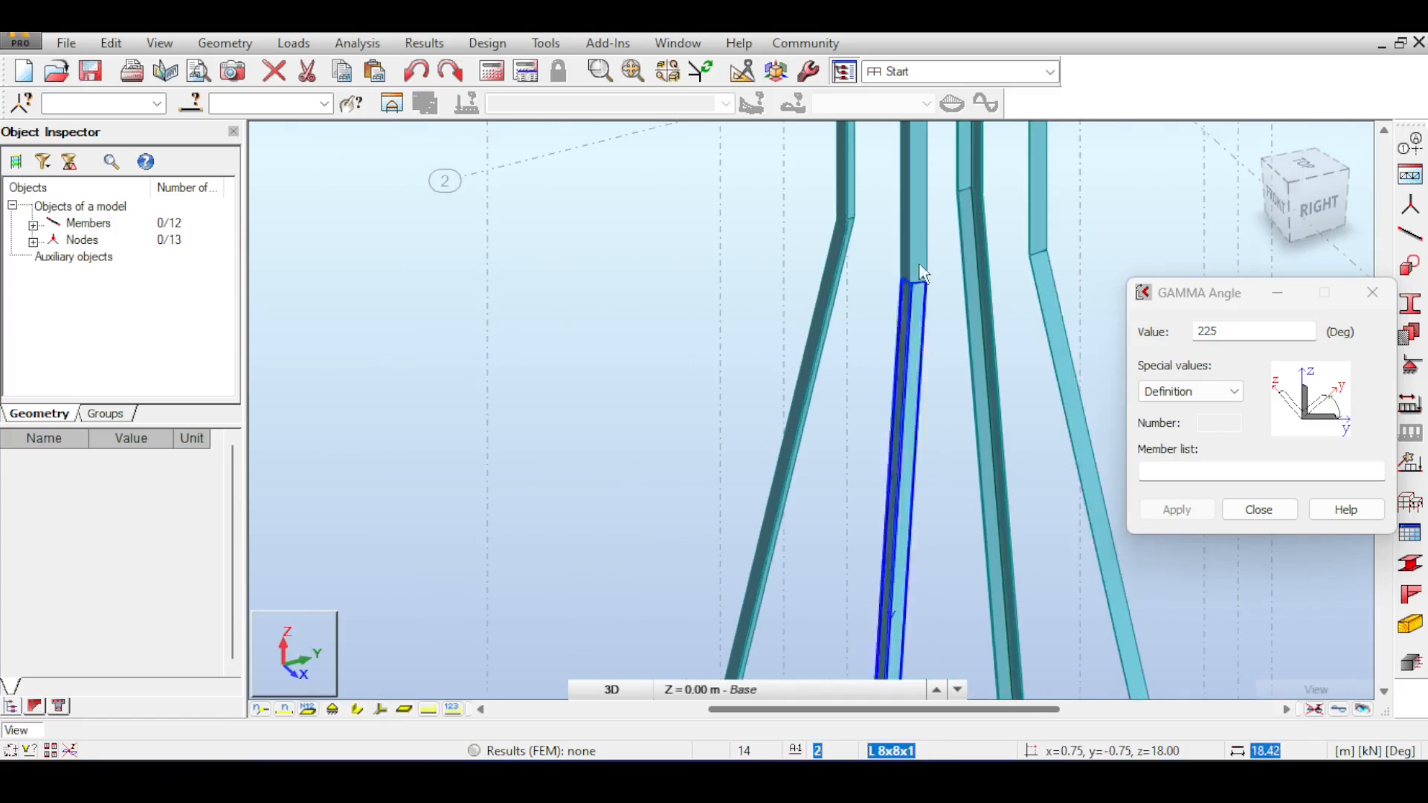
middle_drag(983, 304, 1025, 238)
scroll(1023, 235, up, 5)
scroll(1023, 233, up, 2)
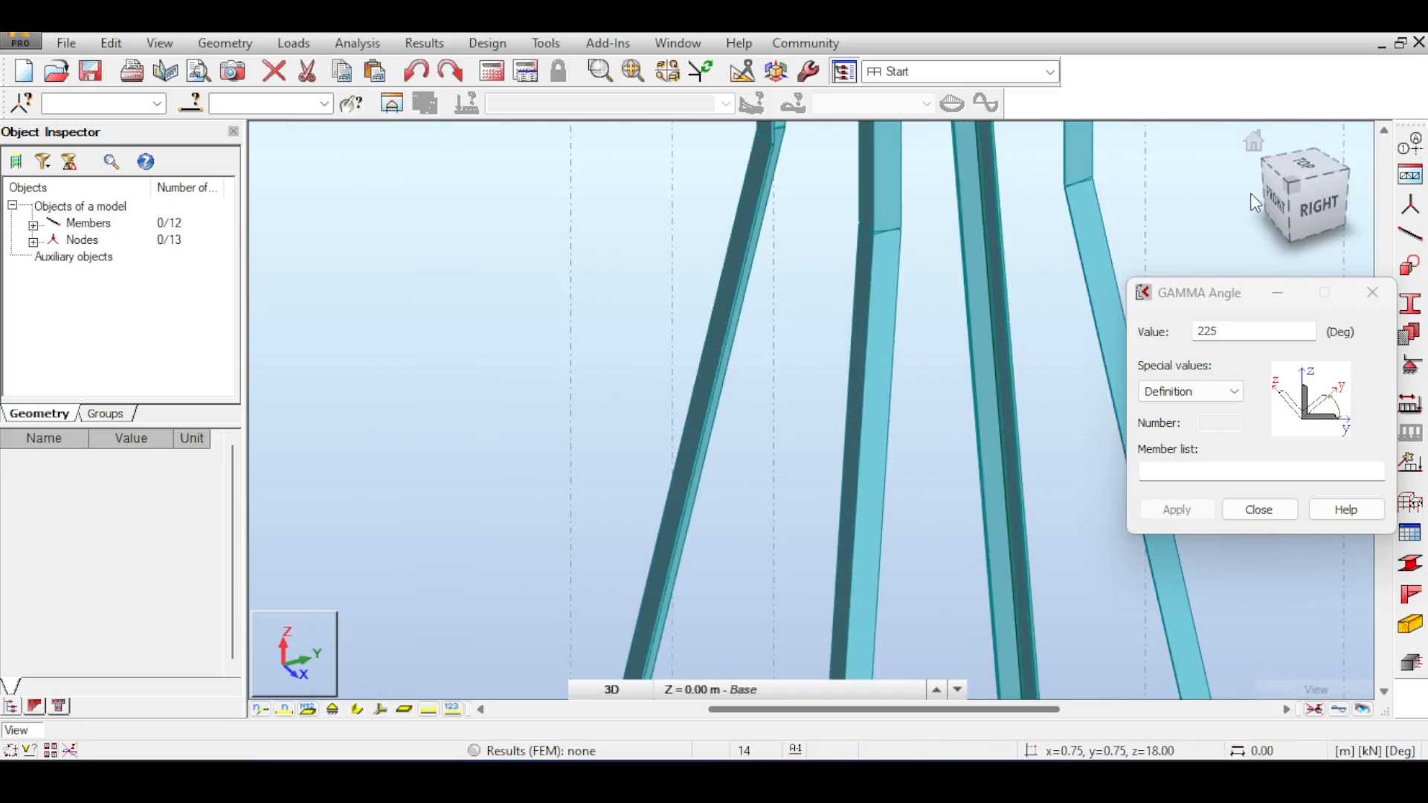
drag(1287, 201, 1218, 214)
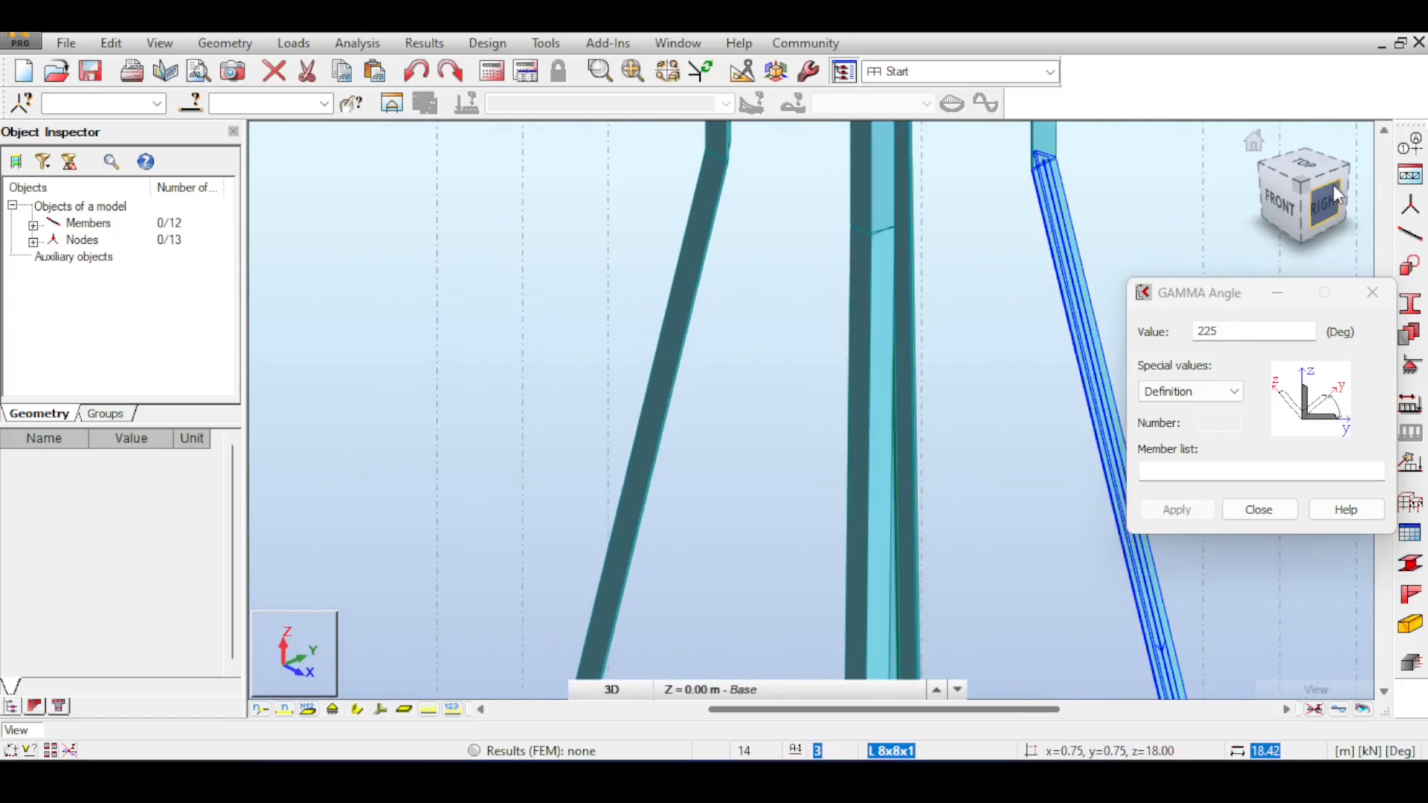
drag(1329, 198, 1139, 249)
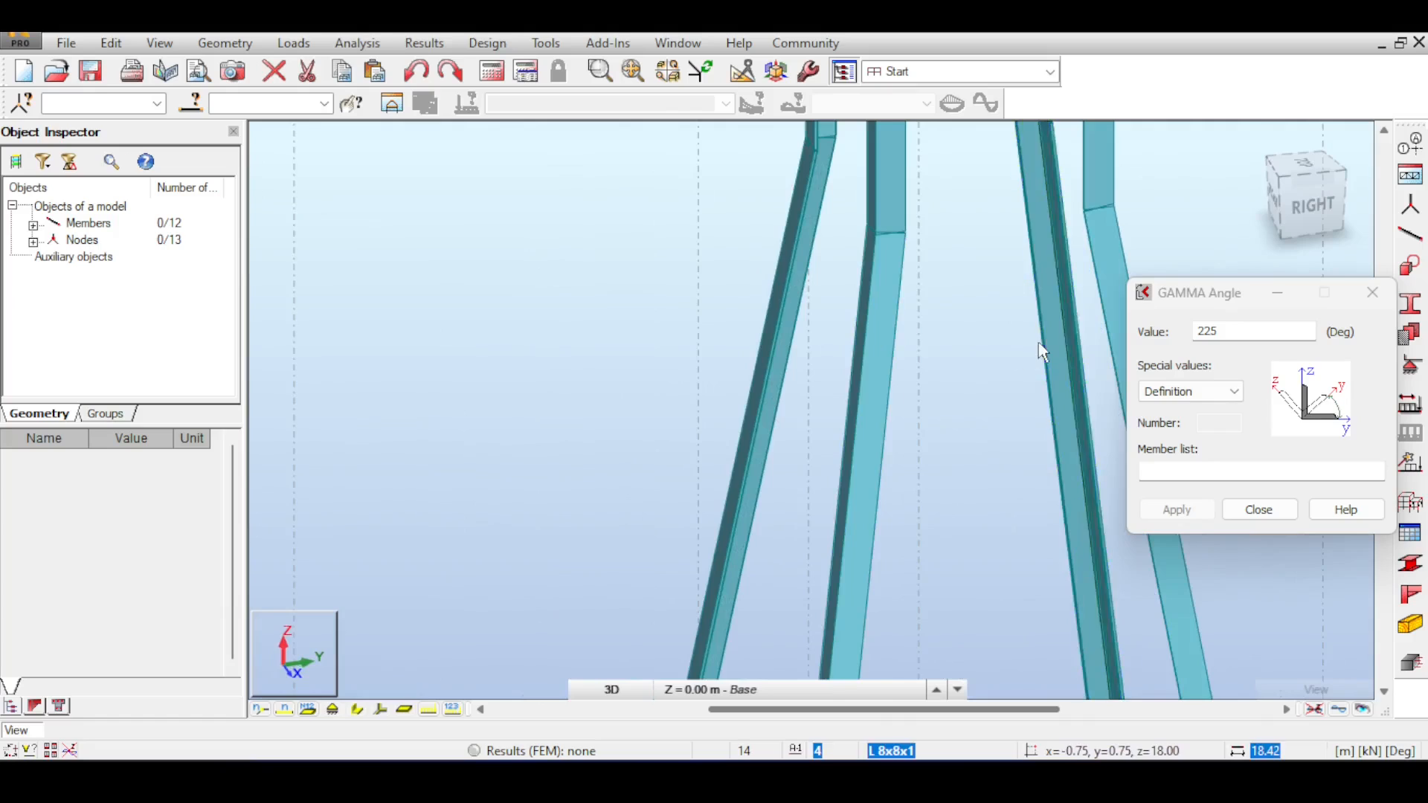
scroll(989, 365, down, 3)
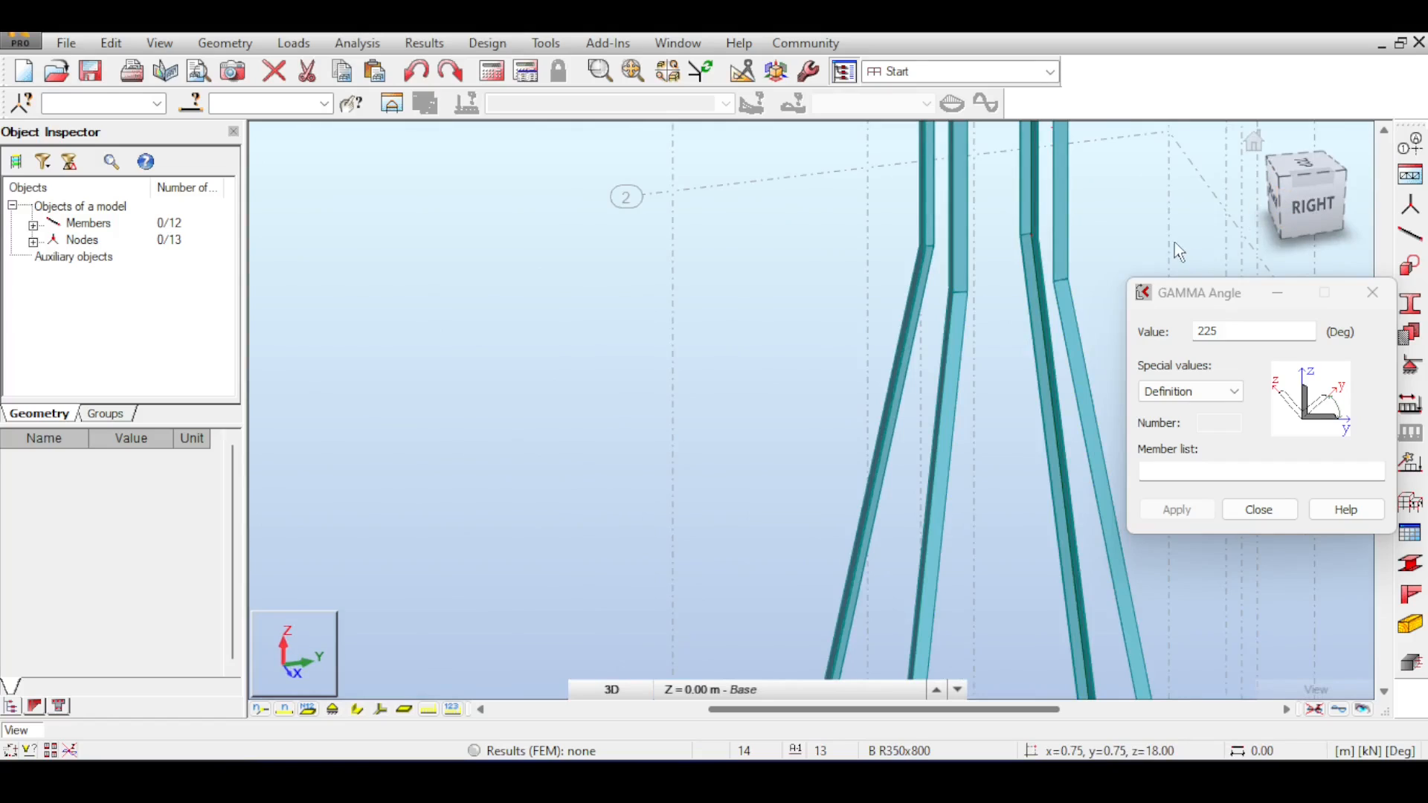
Step: Try a 0° gamma angle on the leg ending at 0.75, 0.75, 18.00 and inspect it from the right and above
click(1204, 392)
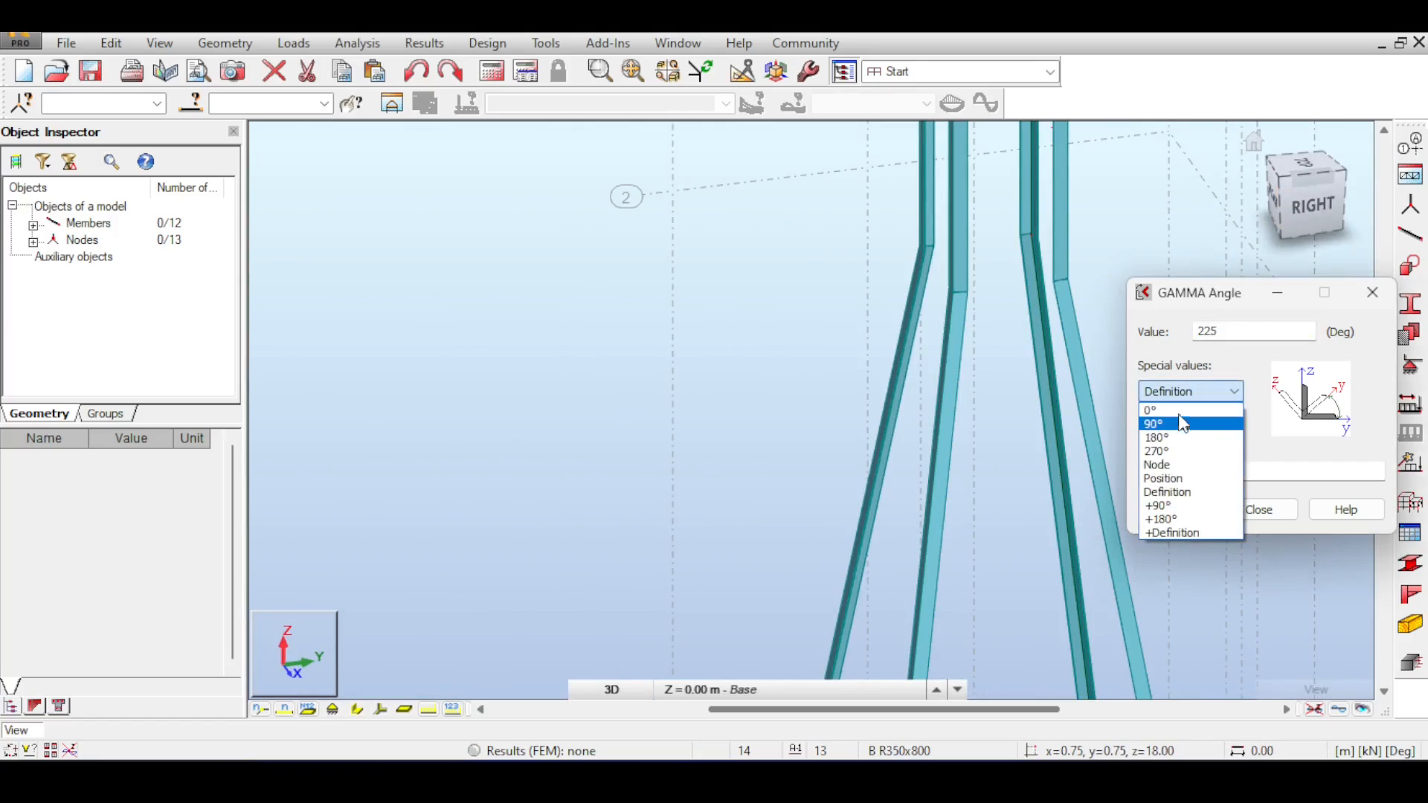
click(1160, 409)
scroll(1083, 357, up, 3)
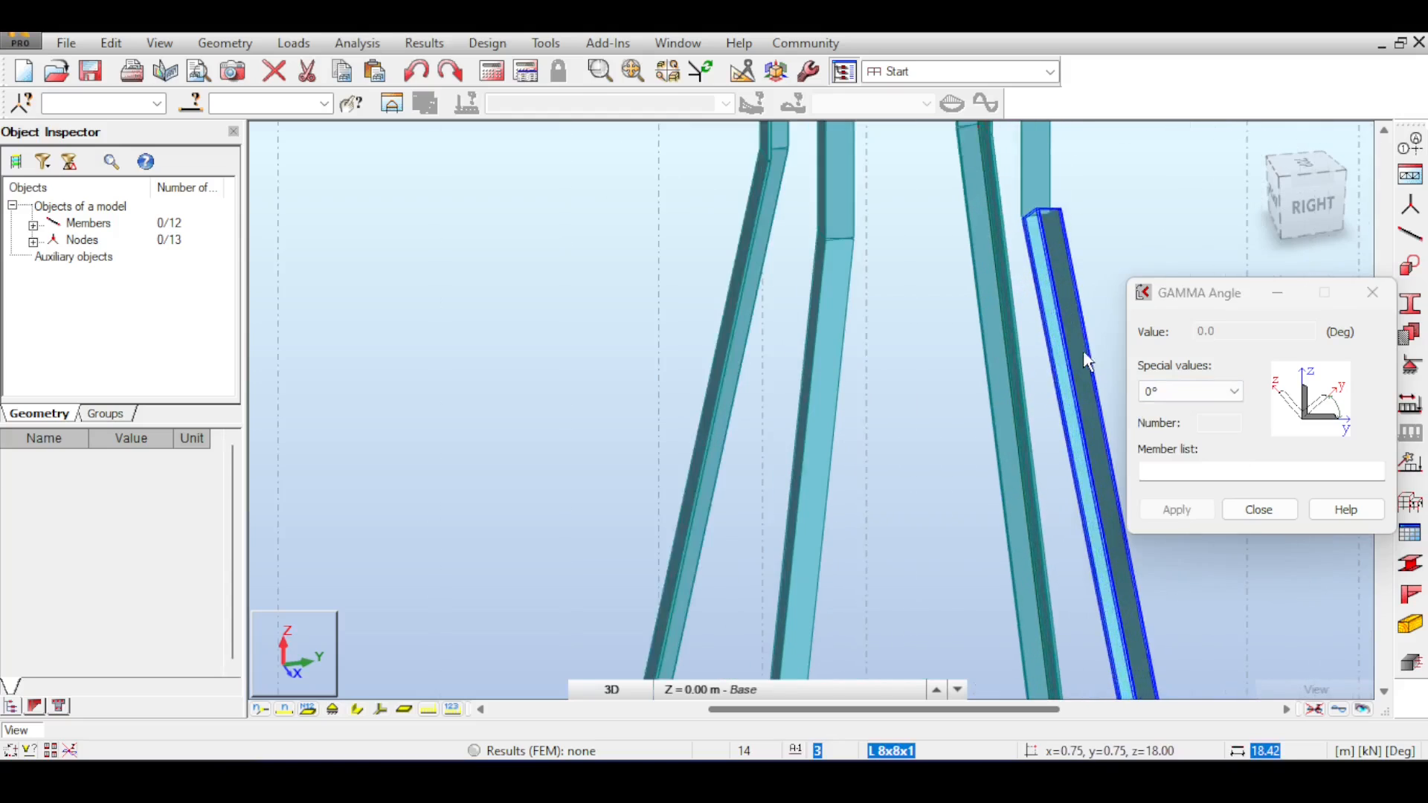
middle_drag(1125, 268, 1078, 210)
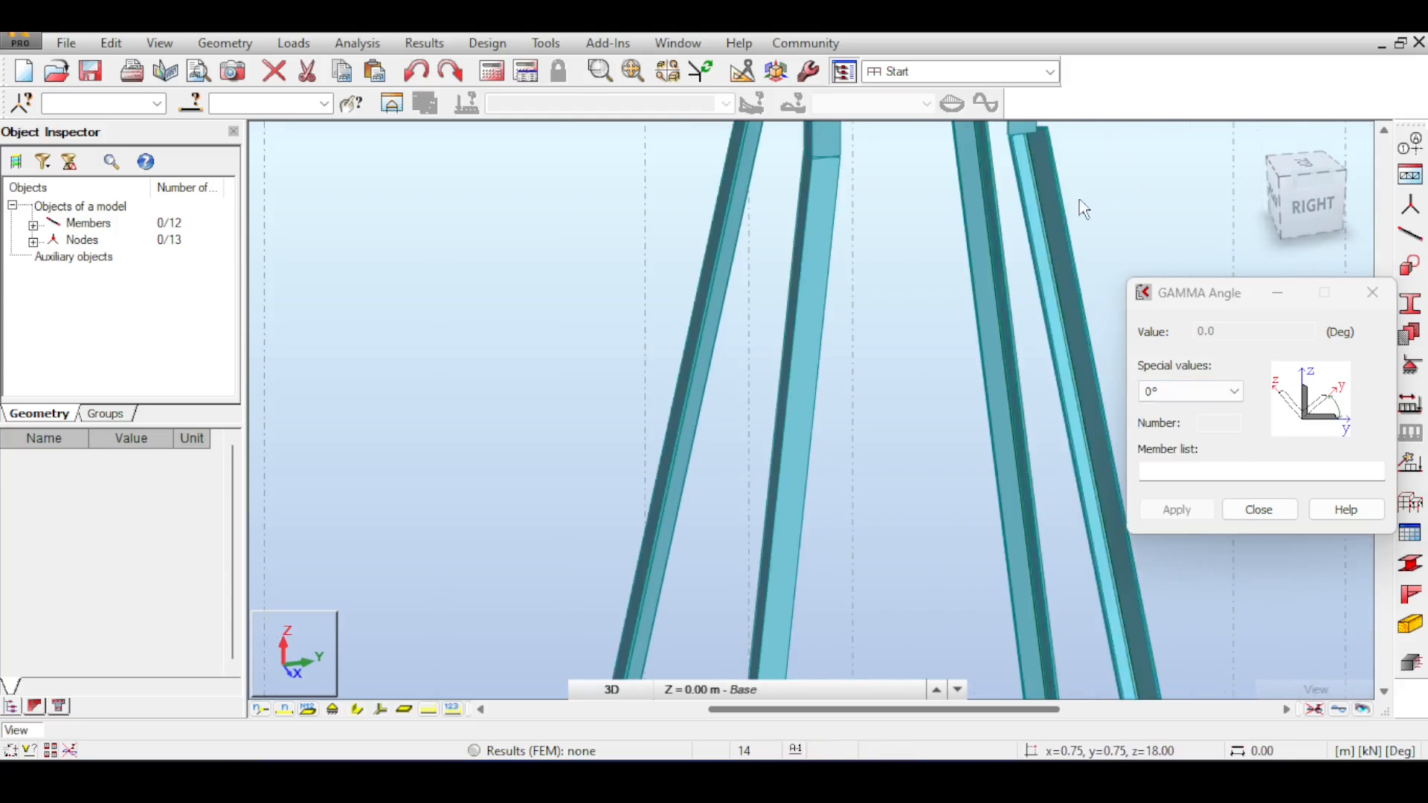
click(1295, 197)
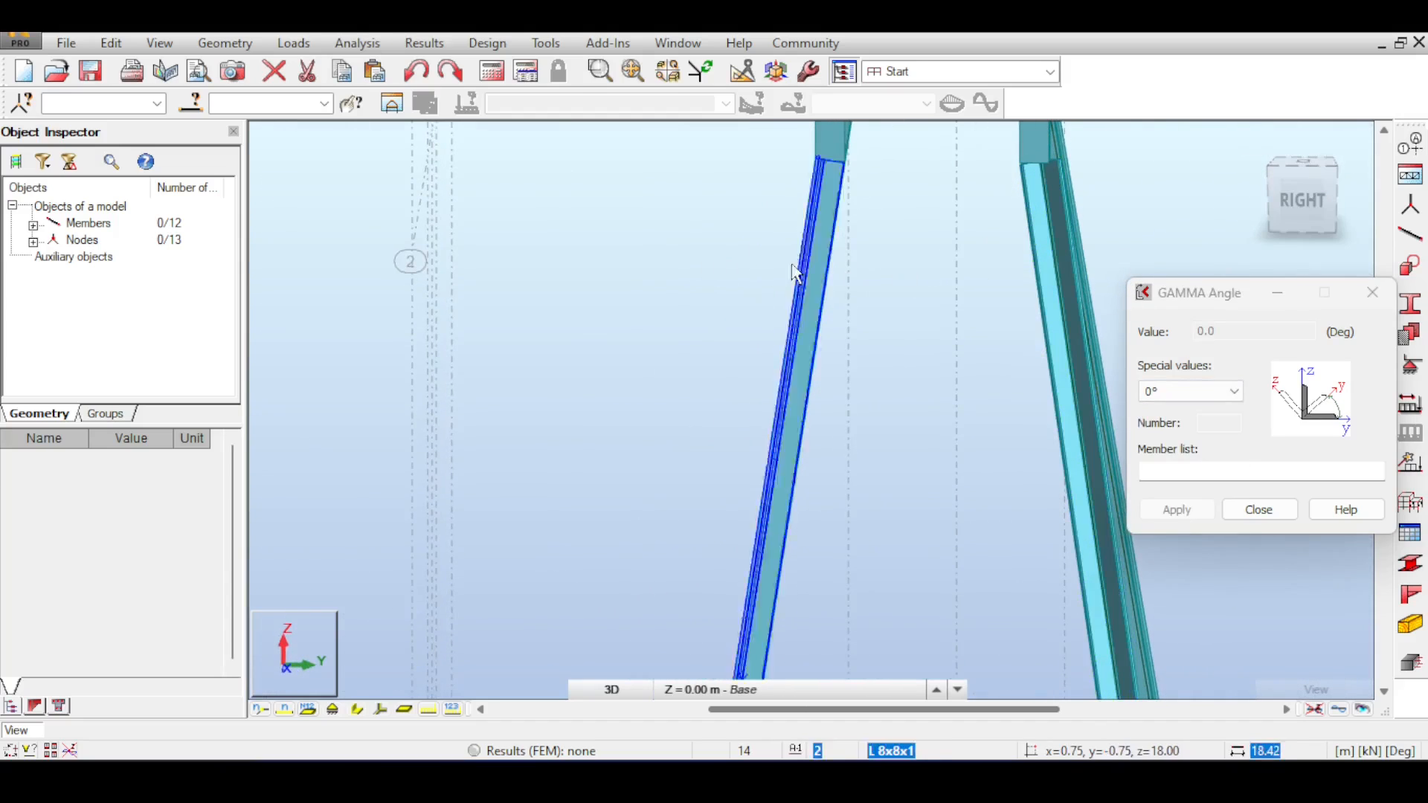
click(1302, 160)
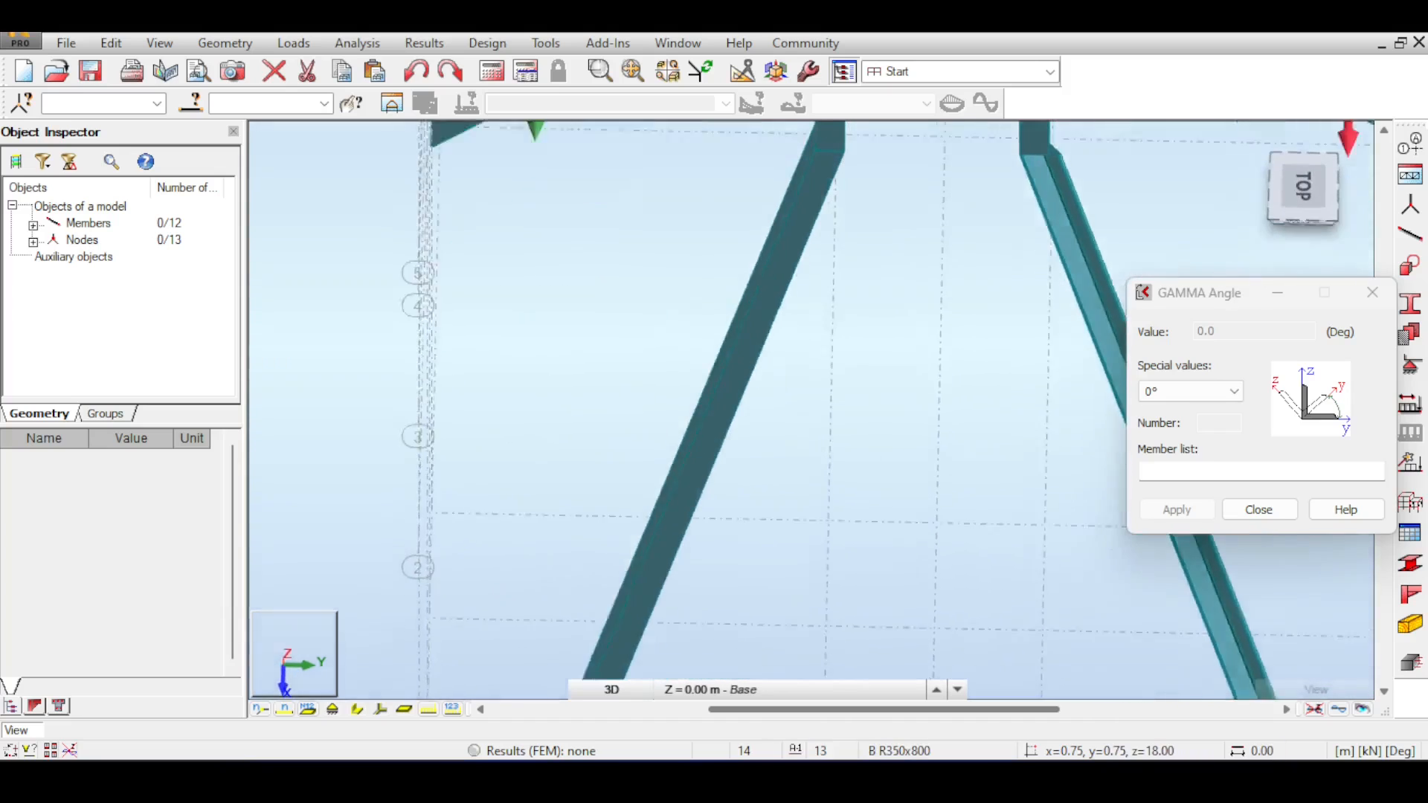
scroll(1033, 156, up, 2)
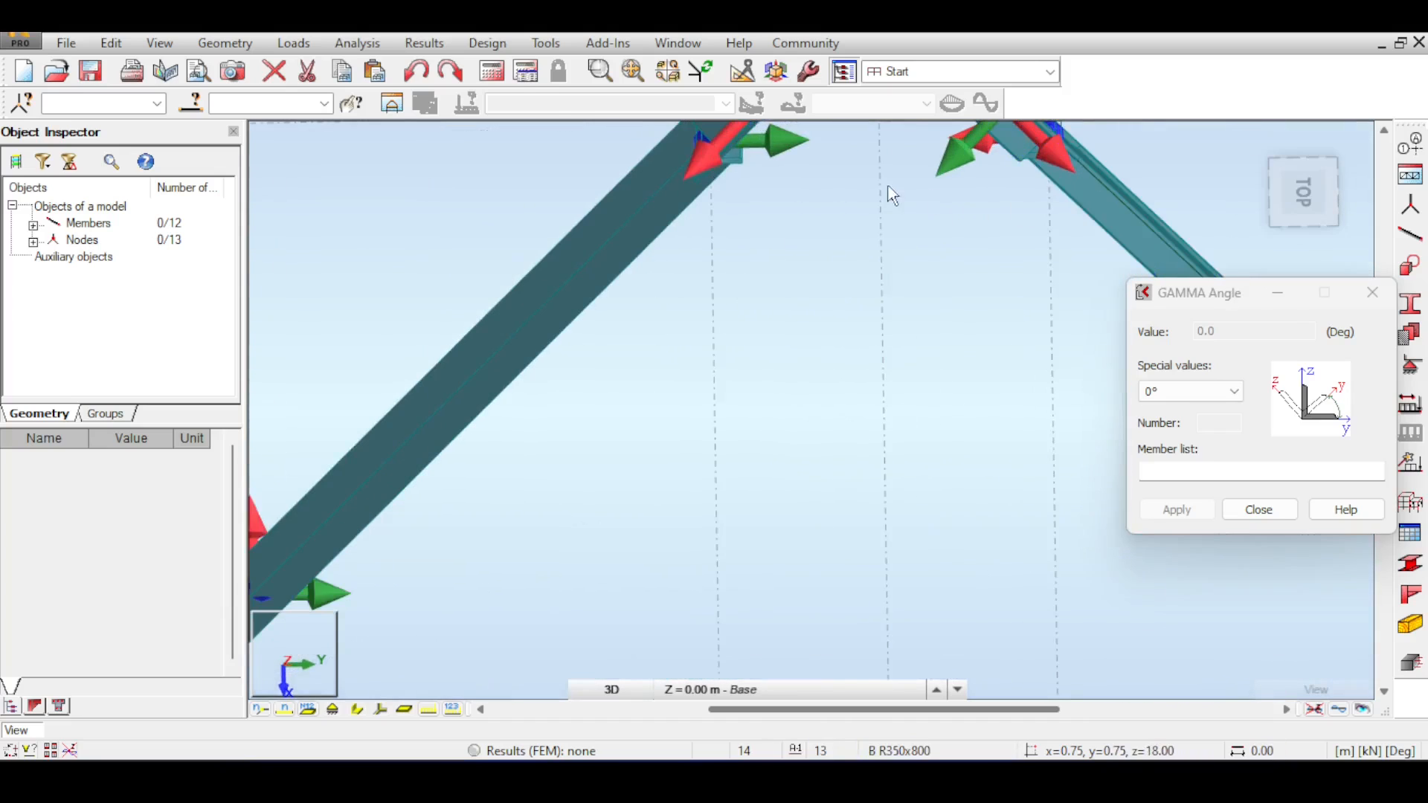
scroll(855, 190, down, 2)
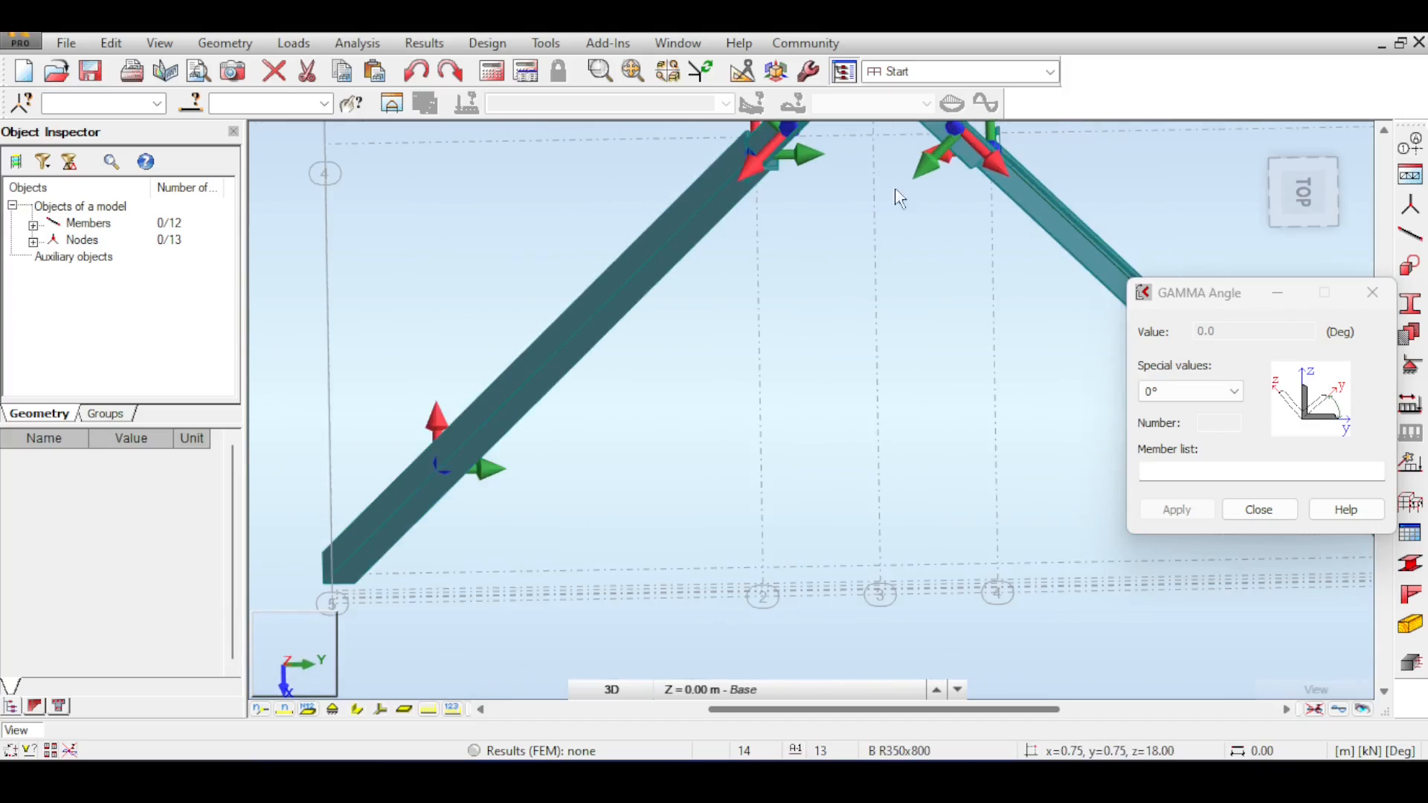
Step: Return to a user-defined gamma angle of 225° and reapply it to the leg ending at 0.75, 0.75, 18.00
click(1302, 161)
click(1318, 184)
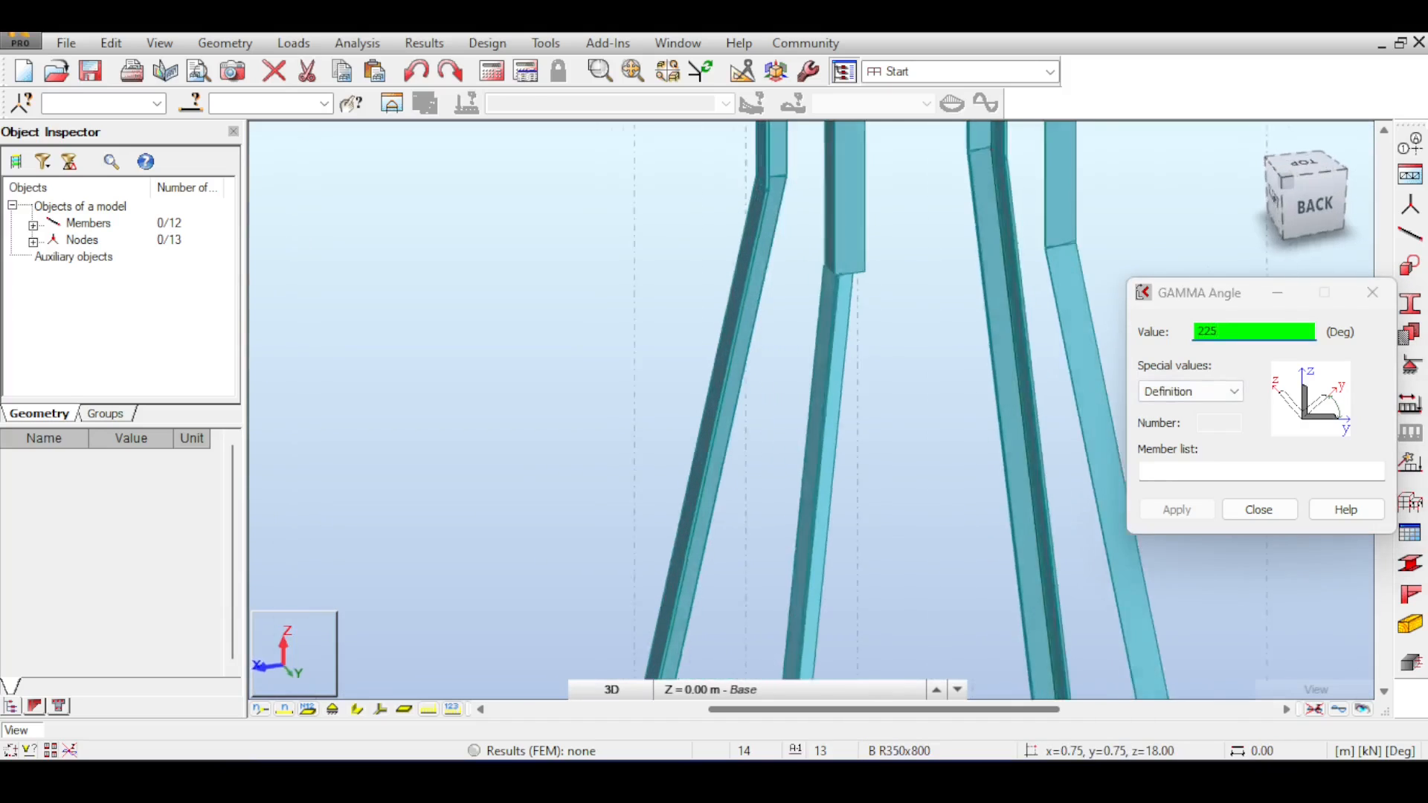
scroll(848, 374, down, 4)
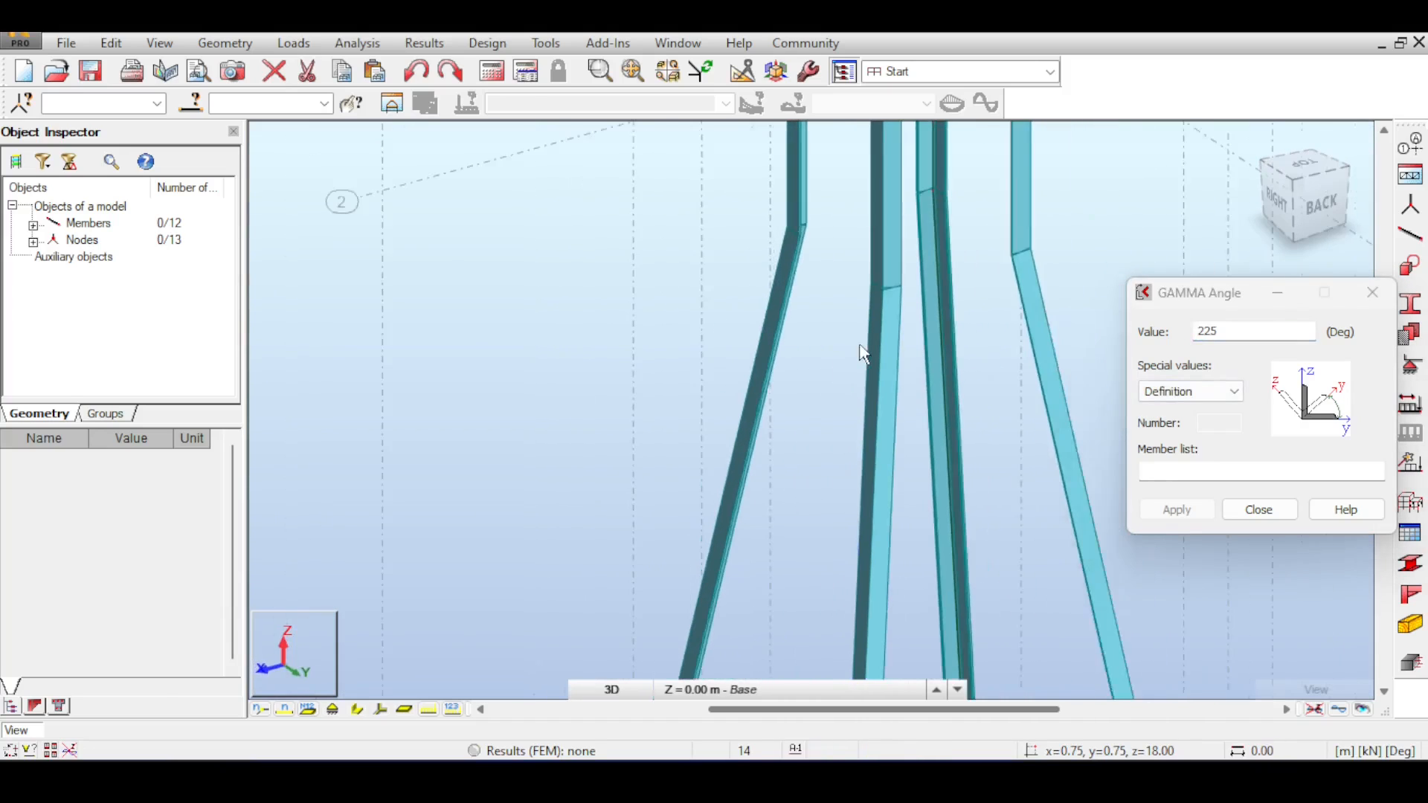
Step: Inspect the peak members and their joints with the tower verticals from above and from the side
scroll(922, 381, up, 4)
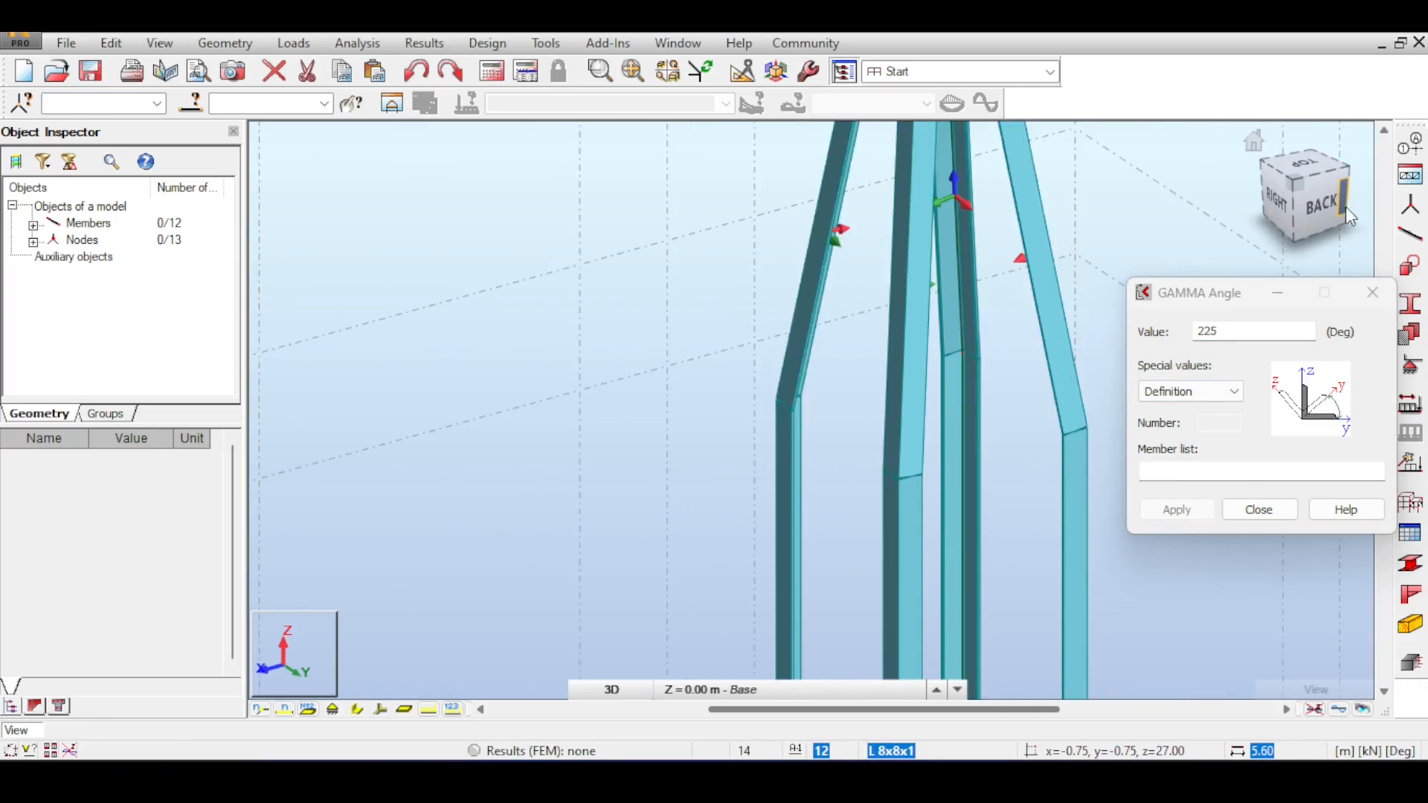
drag(1295, 181, 1286, 235)
scroll(969, 412, up, 3)
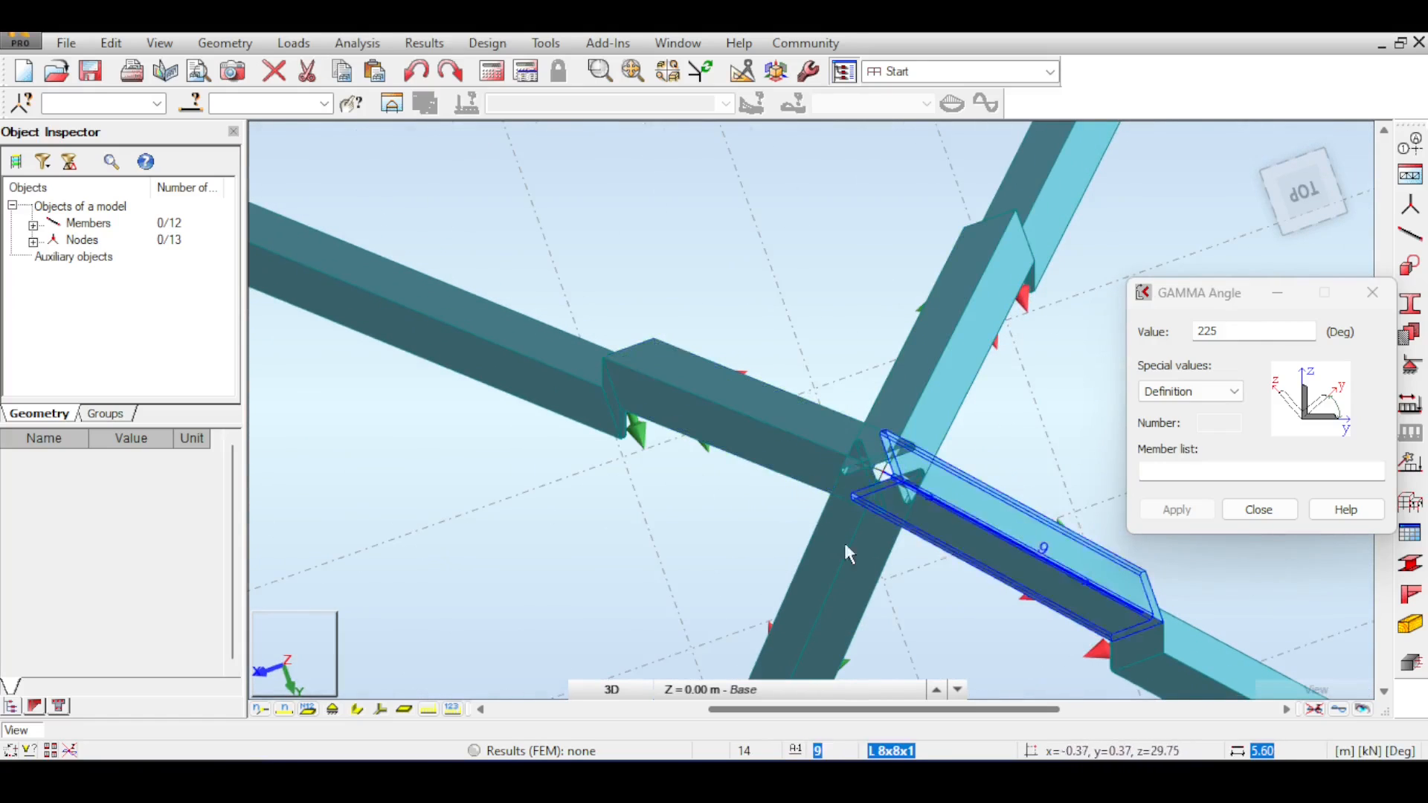
click(1293, 189)
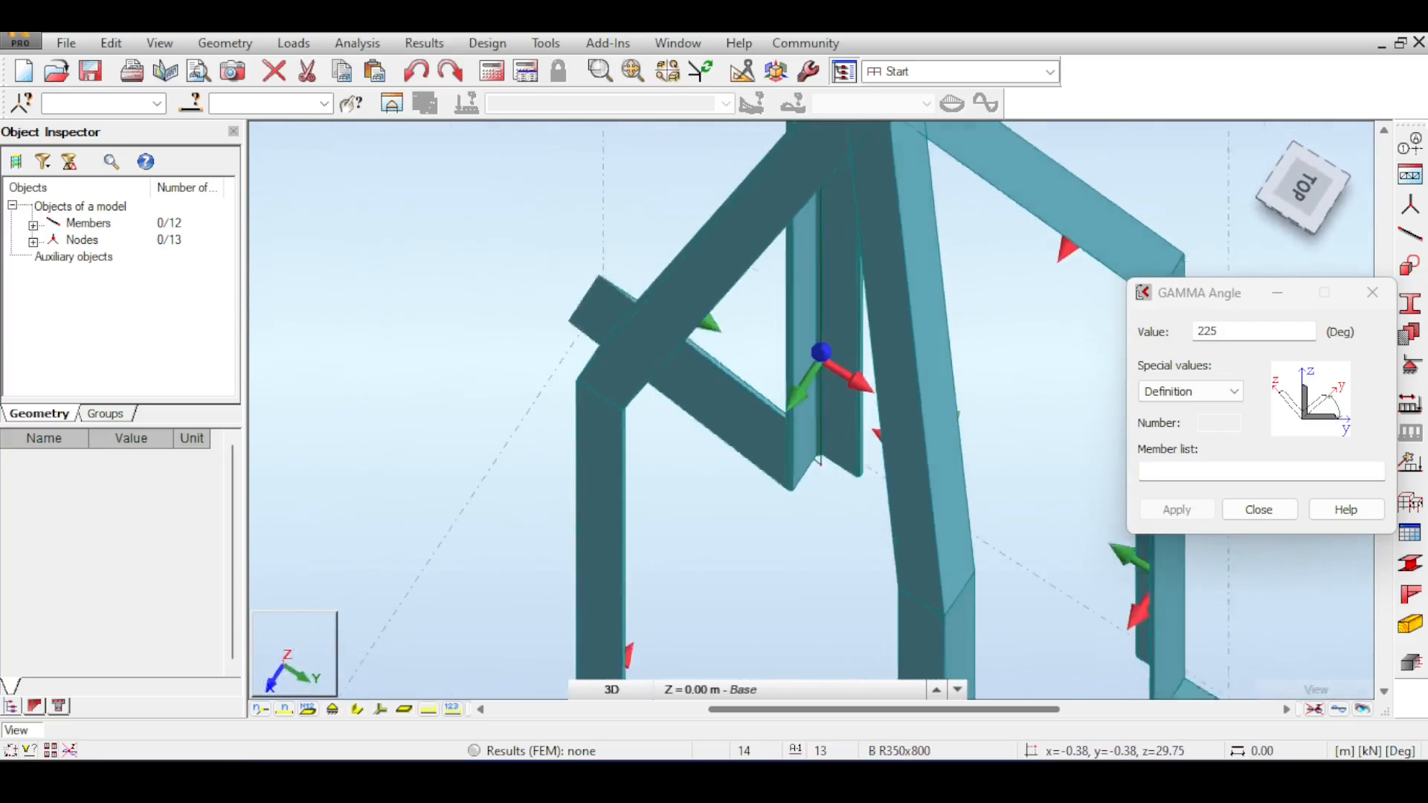
mouse_move(1292, 190)
mouse_down()
mouse_move(1286, 212)
mouse_move(1256, 219)
mouse_move(1282, 209)
mouse_up()
scroll(1069, 261, down, 10)
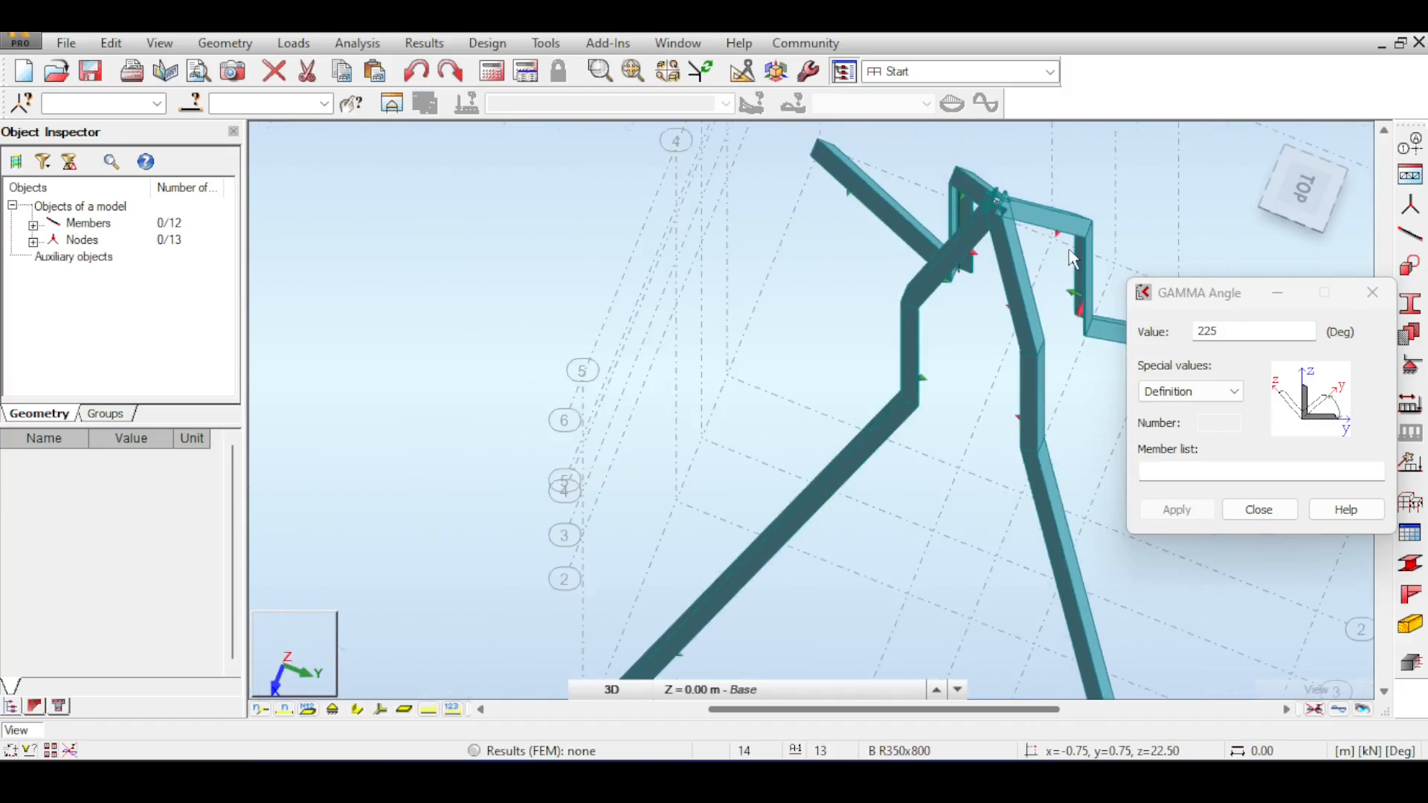
click(1294, 202)
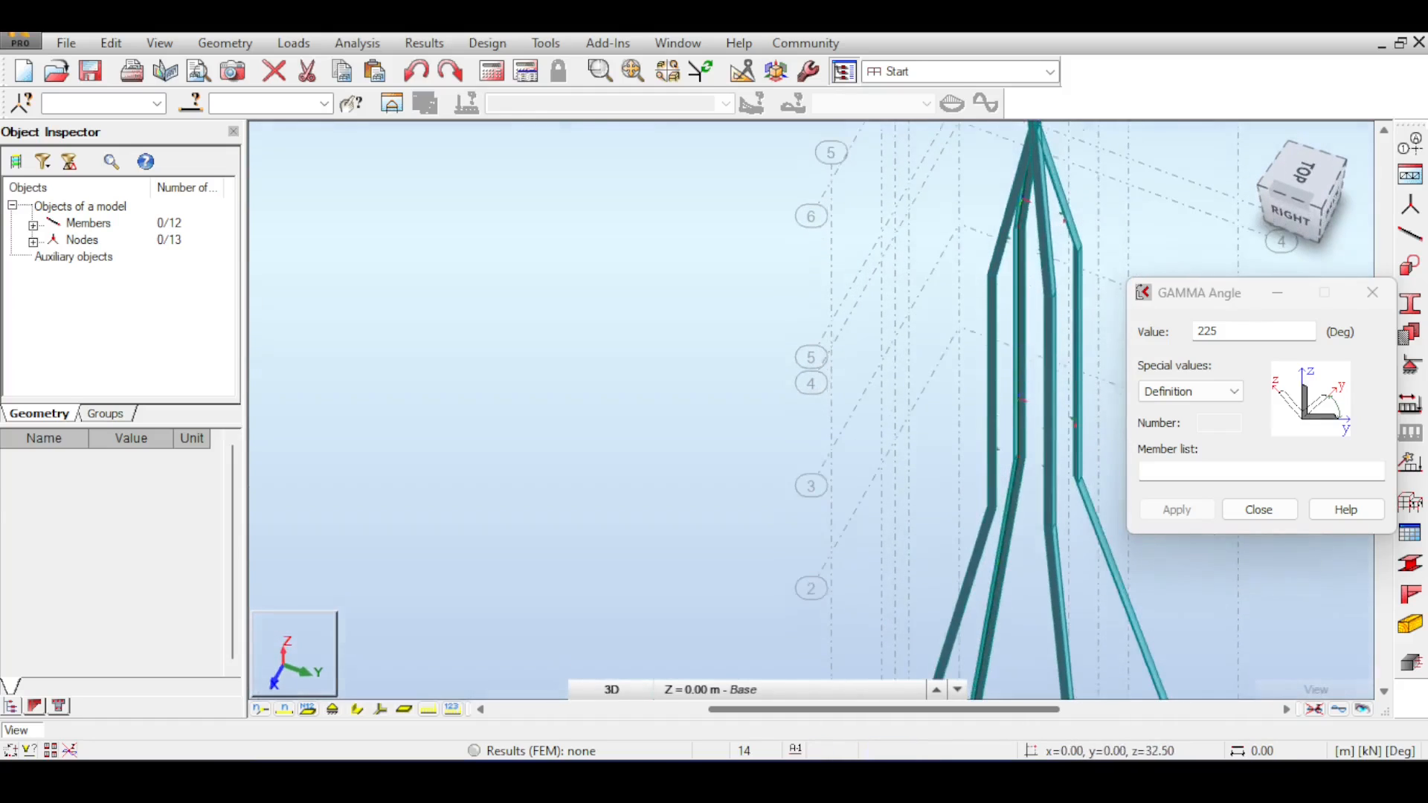
Step: Close the gamma angle settings and bring the base of the tower legs into view
click(1372, 296)
scroll(1242, 341, down, 2)
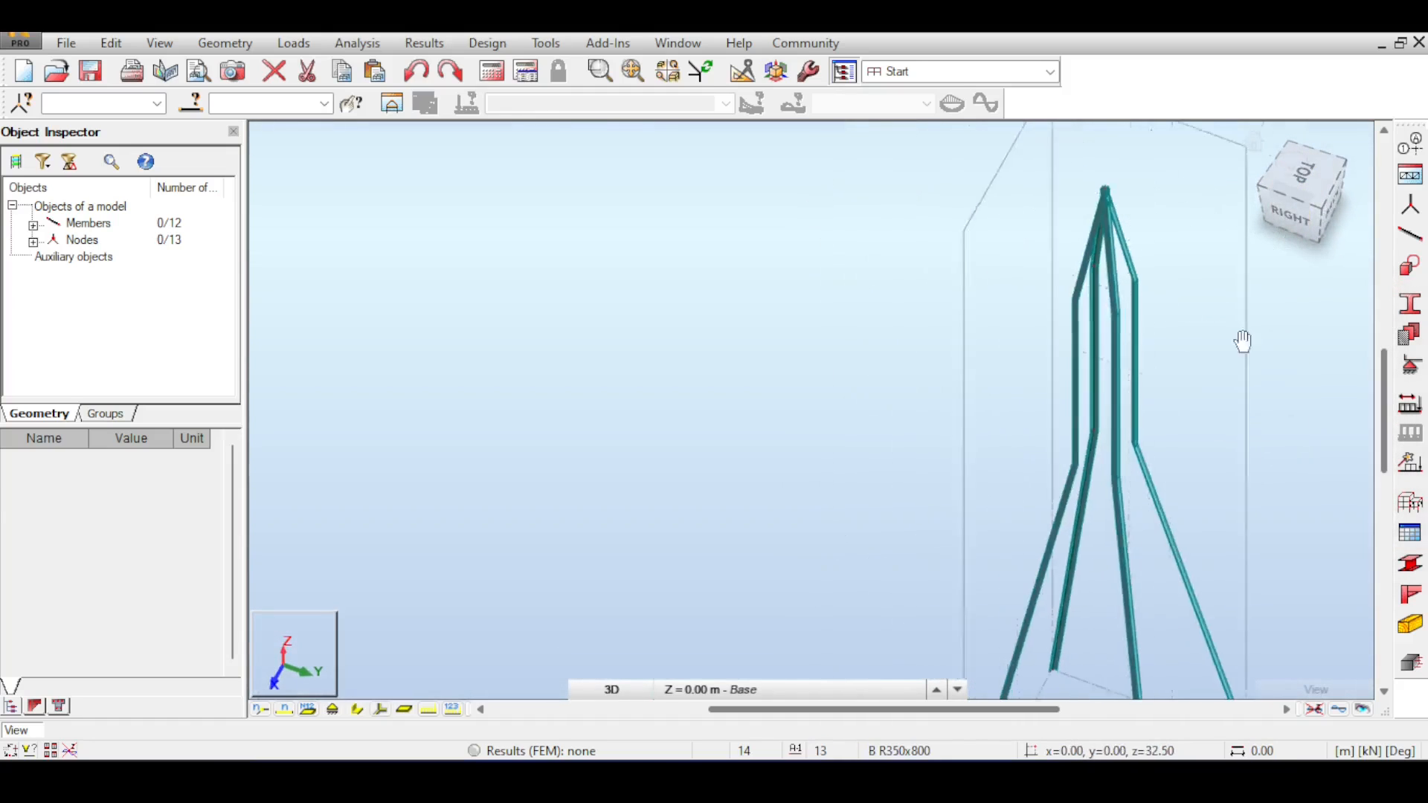
scroll(1189, 367, up, 4)
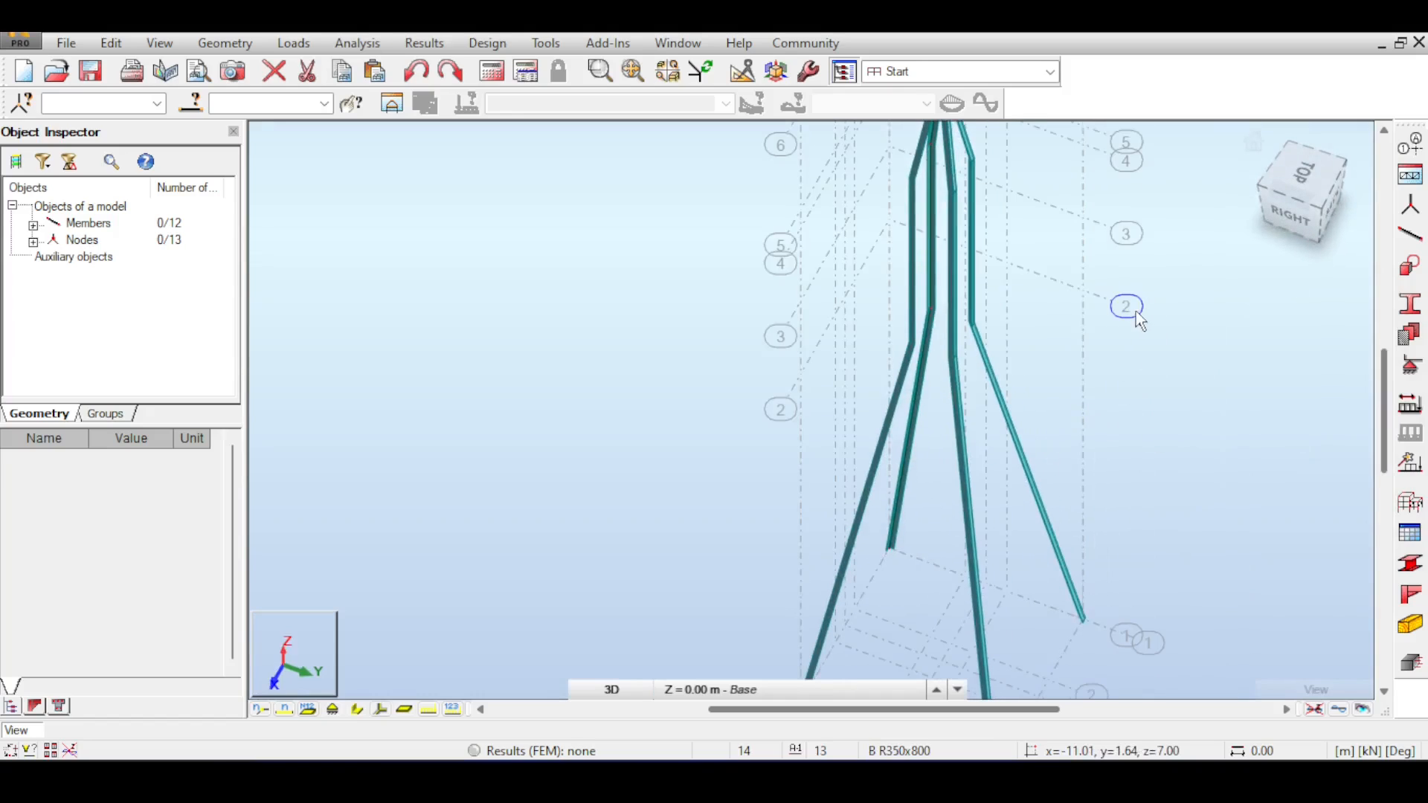
scroll(1136, 311, down, 4)
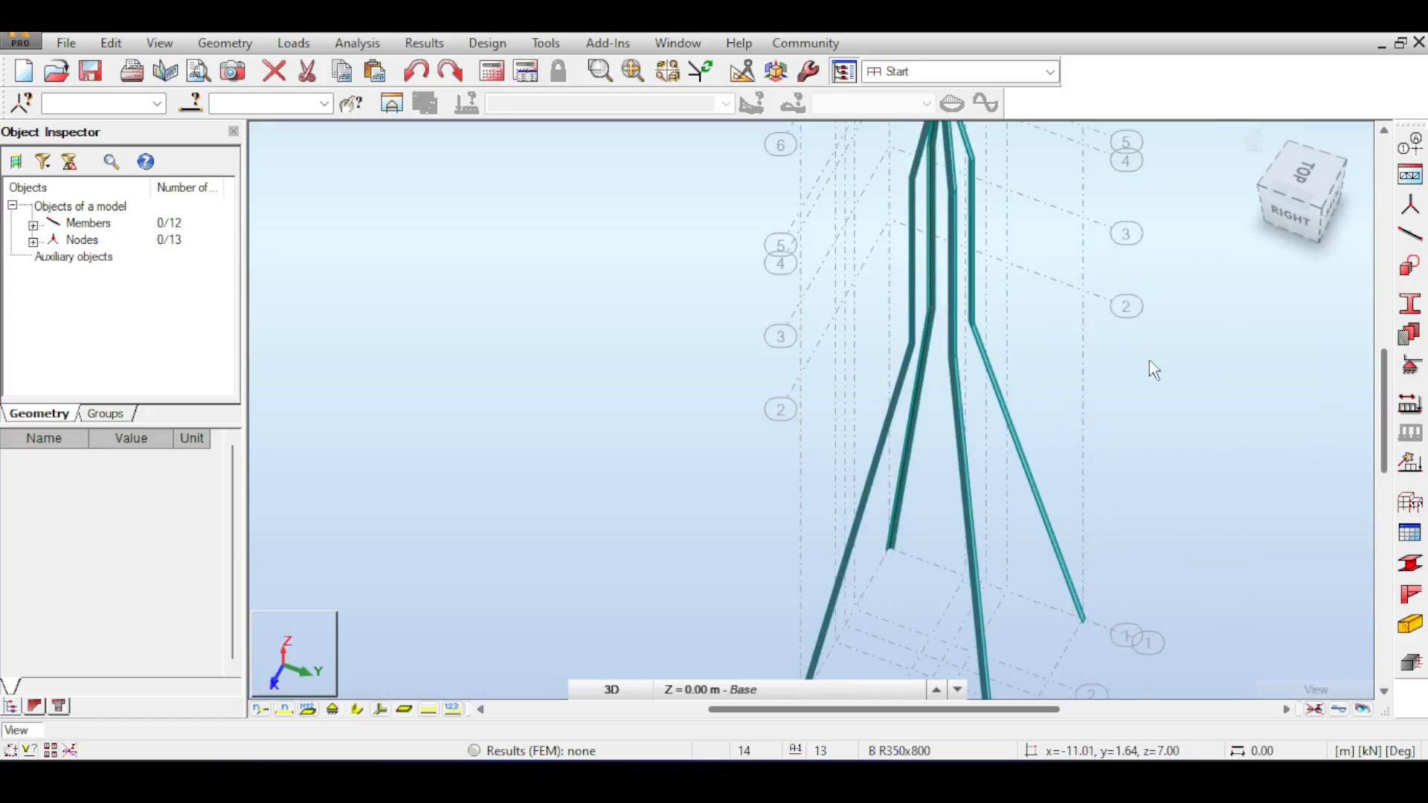
Step: Assign Fixed nodal supports to the four base nodes of the tower legs
click(1412, 366)
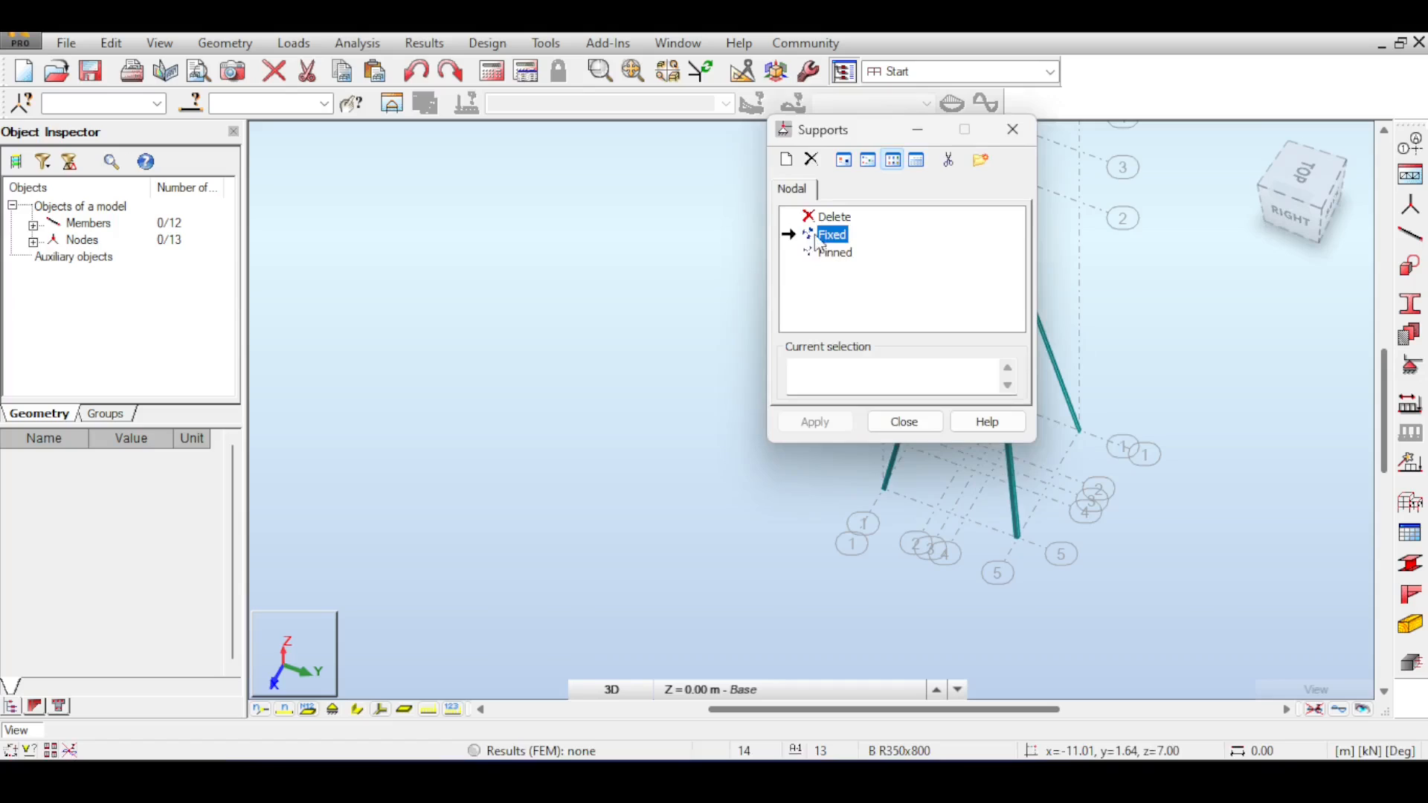
click(832, 253)
drag(884, 123, 350, 103)
click(798, 353)
drag(798, 353, 1257, 574)
click(292, 216)
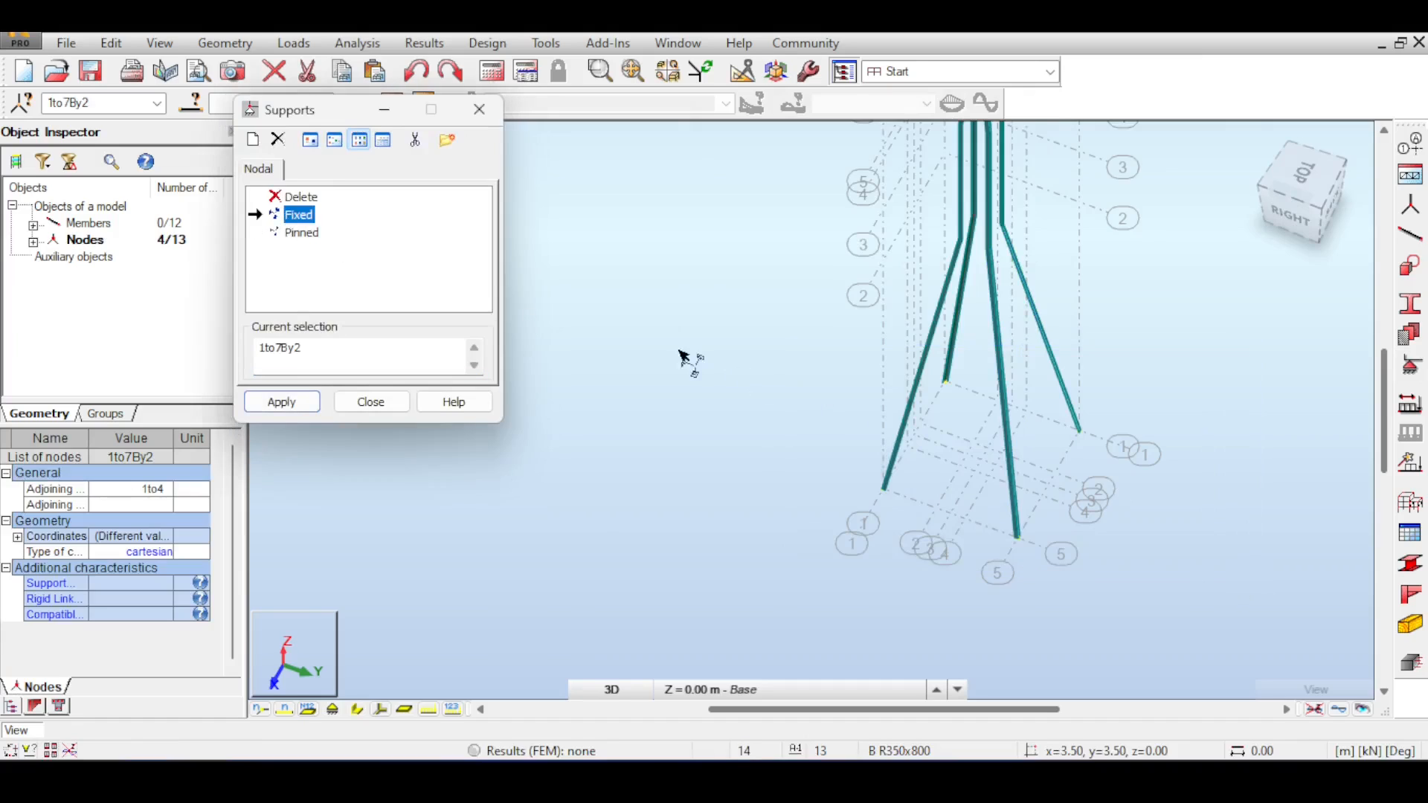
click(425, 351)
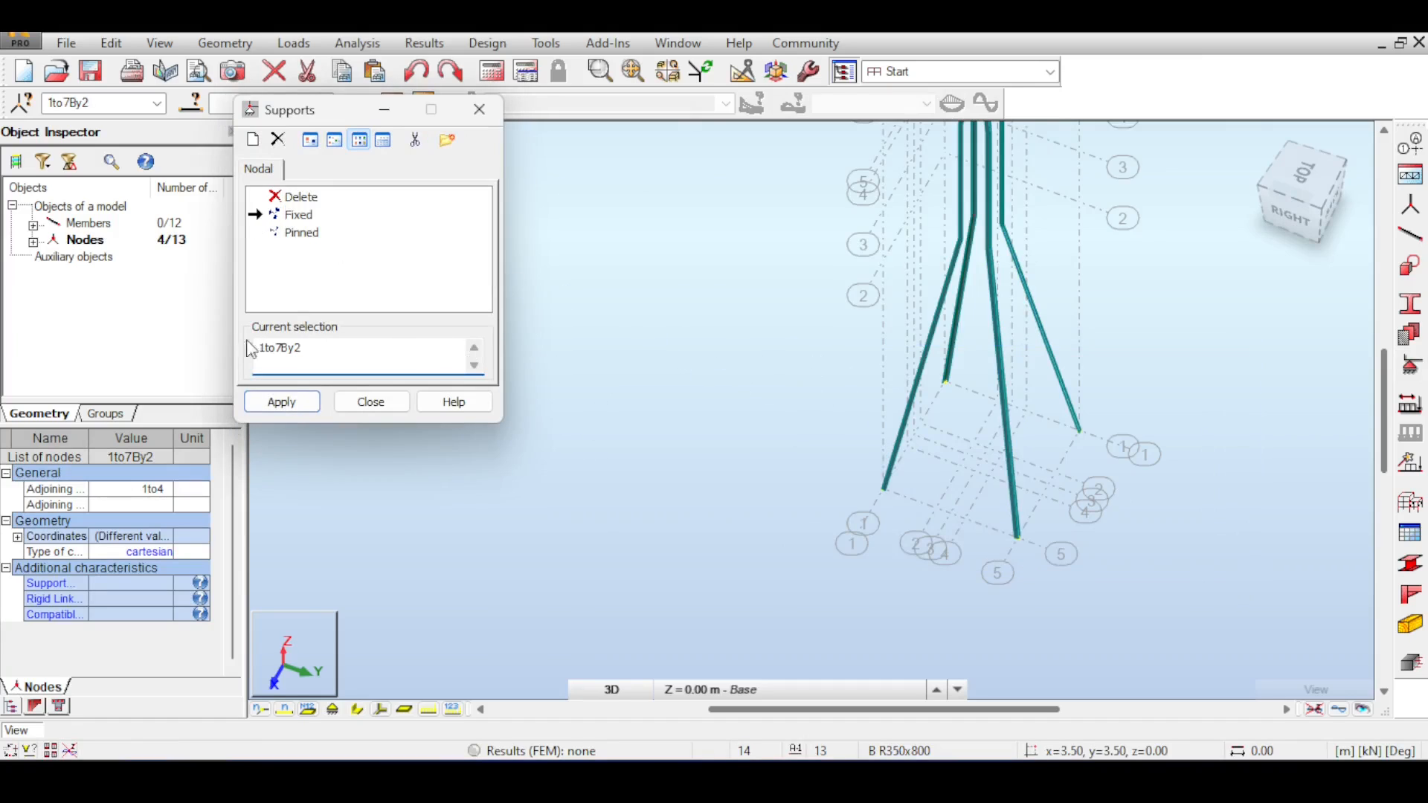
key(Delete)
drag(819, 336, 1101, 528)
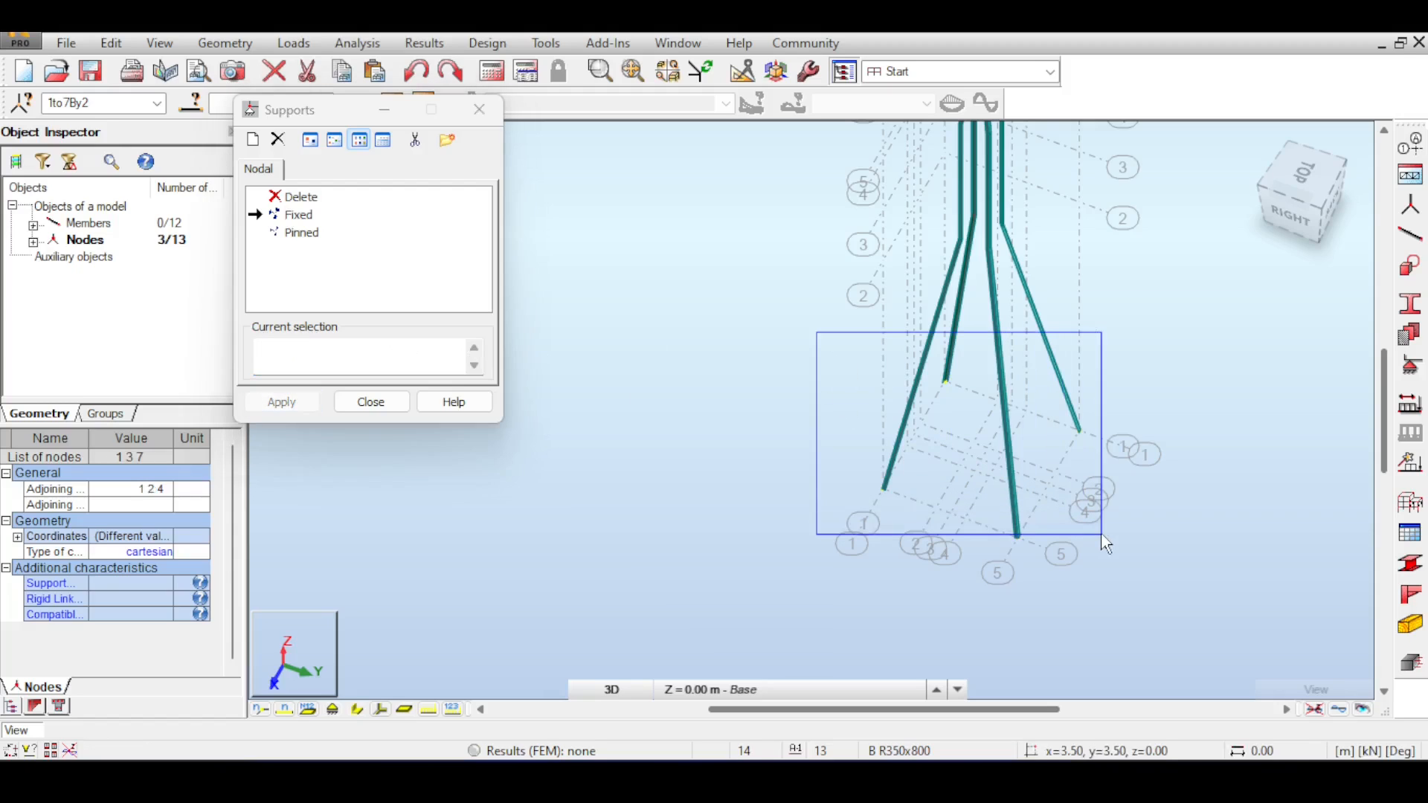
click(785, 337)
drag(786, 337, 1131, 568)
click(281, 401)
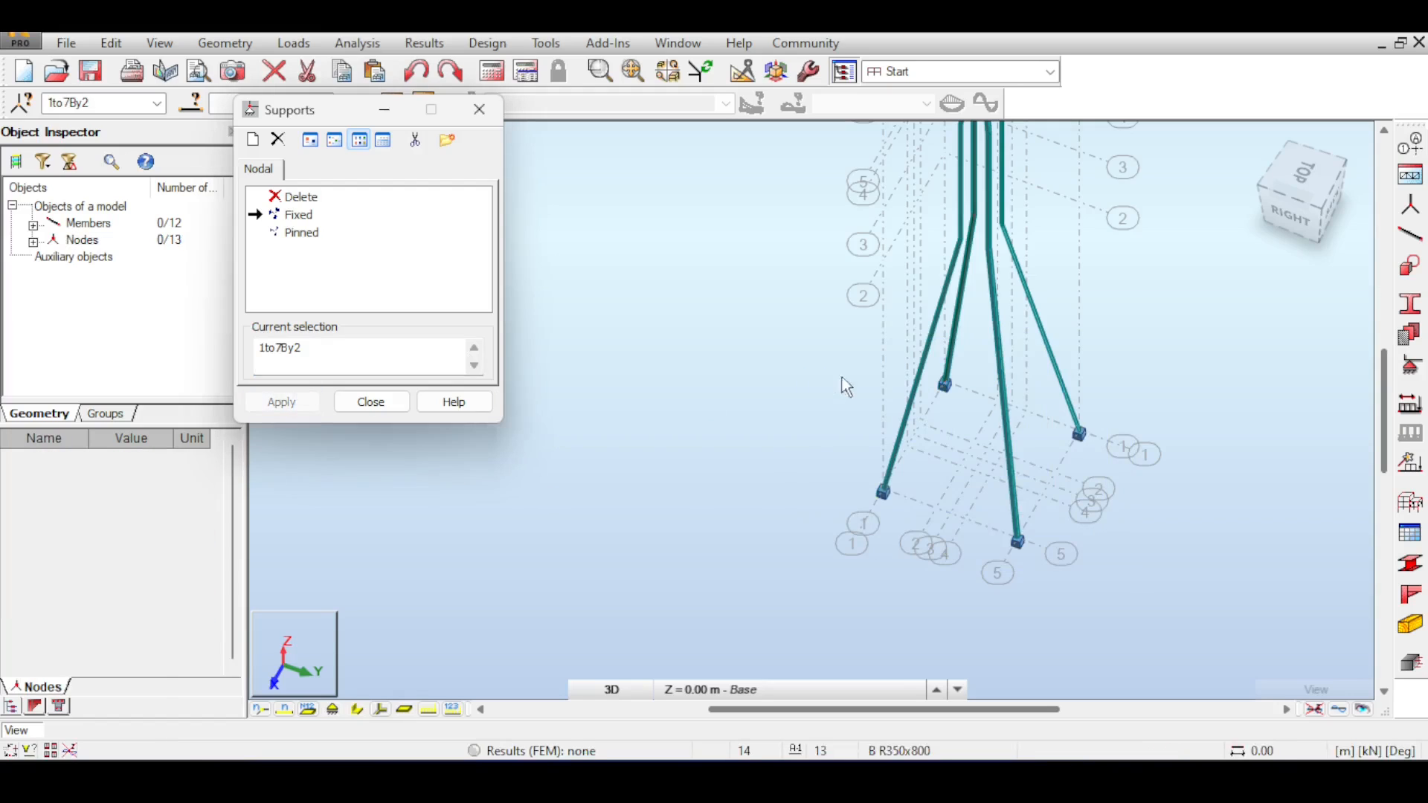
drag(1266, 199, 1278, 199)
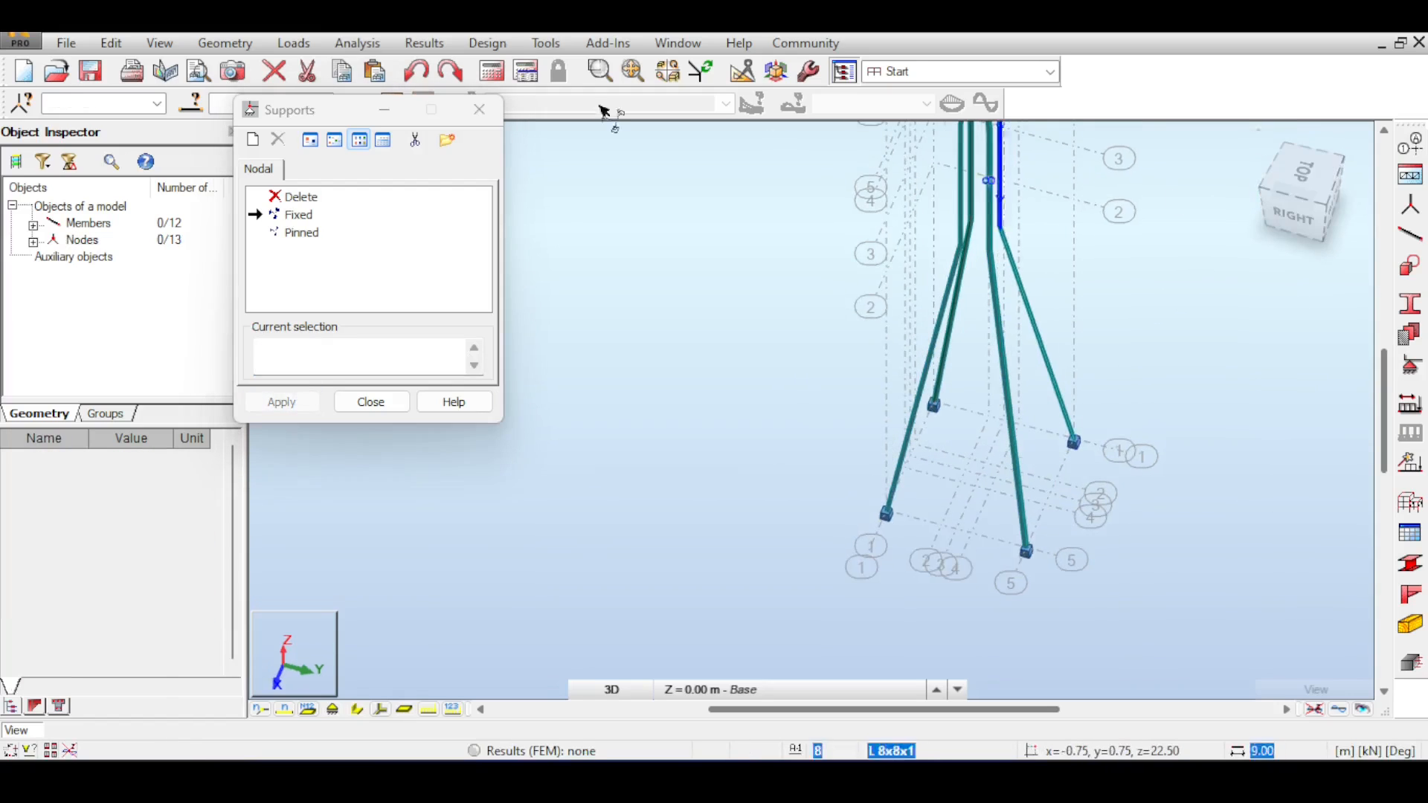
click(479, 112)
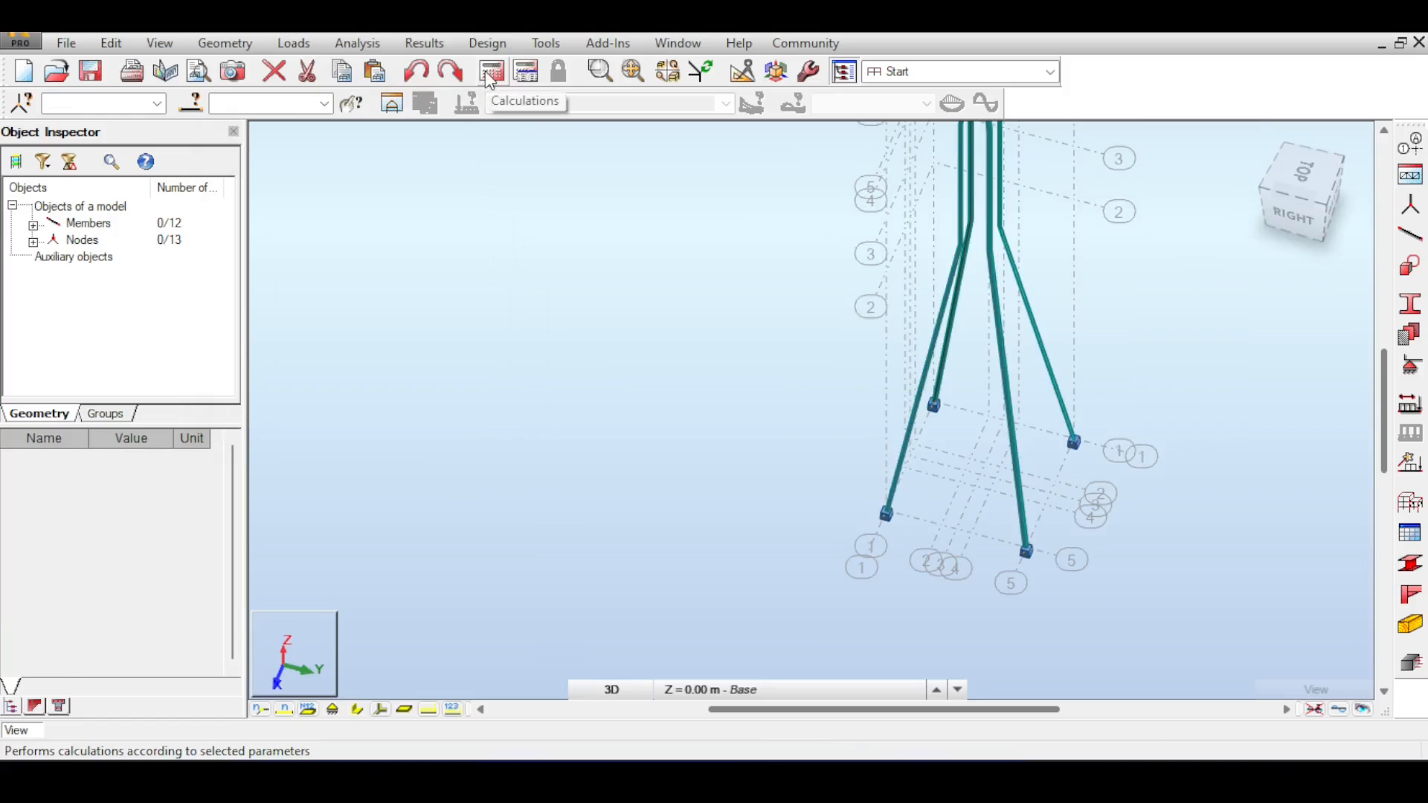
Step: Run the structural calculations and preview the tower in the rendered view with materials, shadow and ground
click(488, 74)
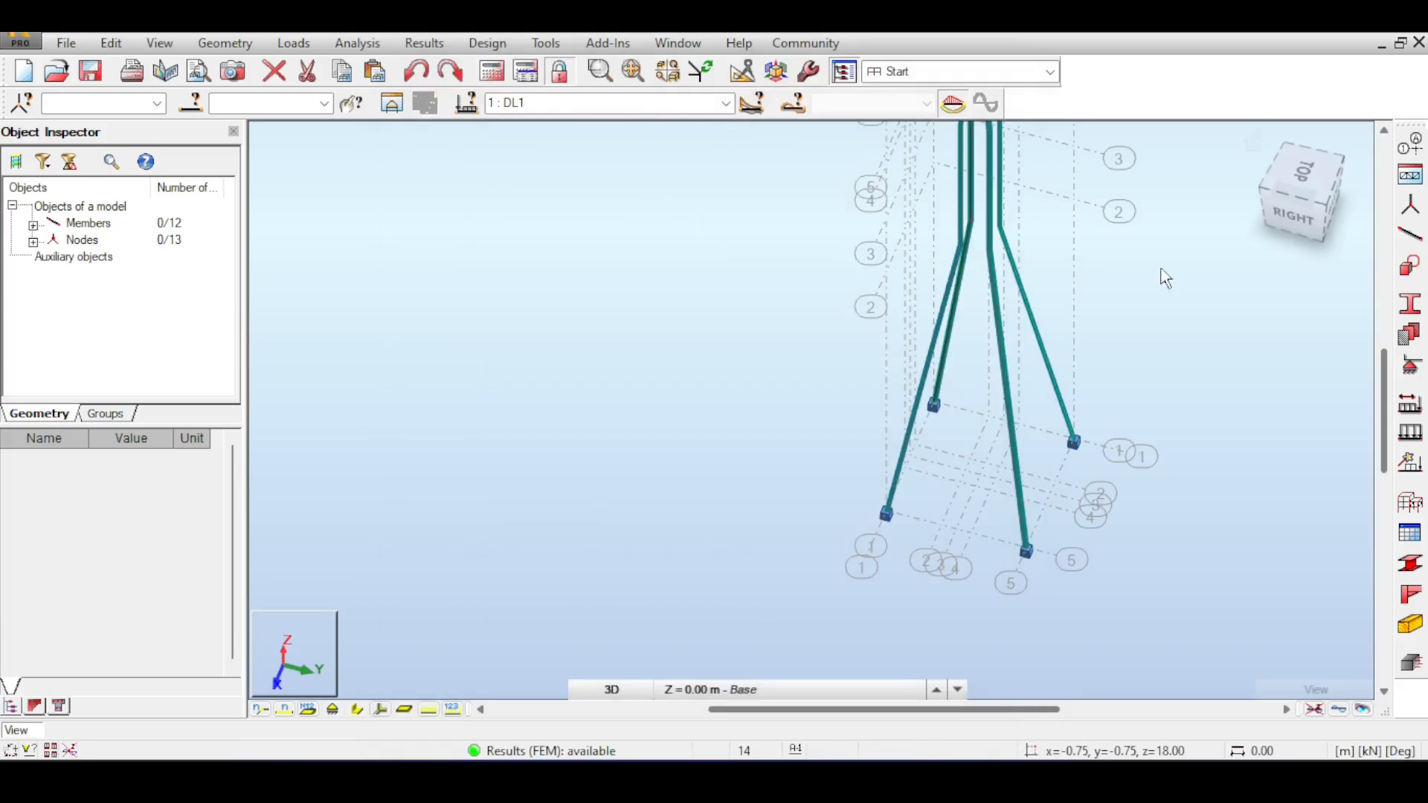
middle_drag(1214, 242, 1214, 265)
click(1317, 207)
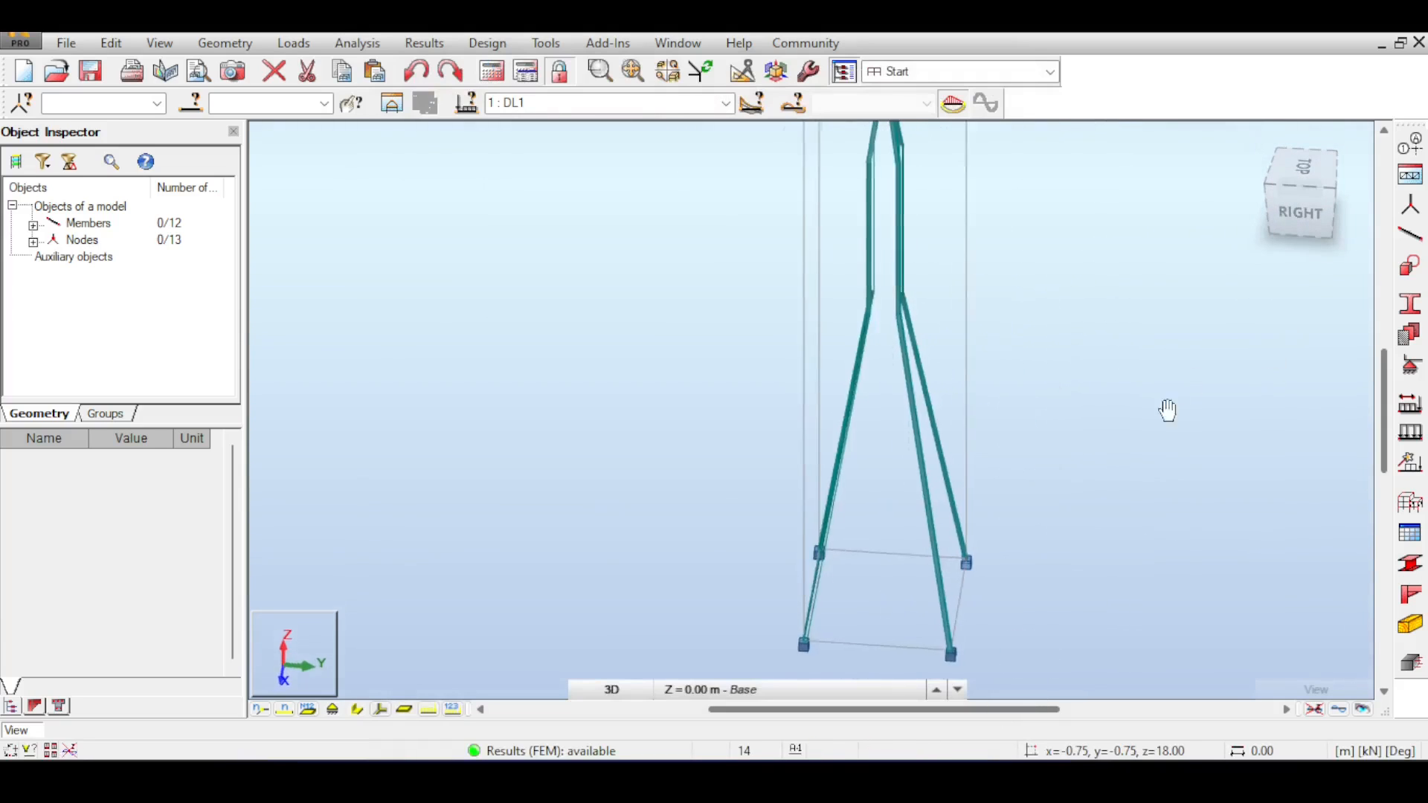
click(1362, 708)
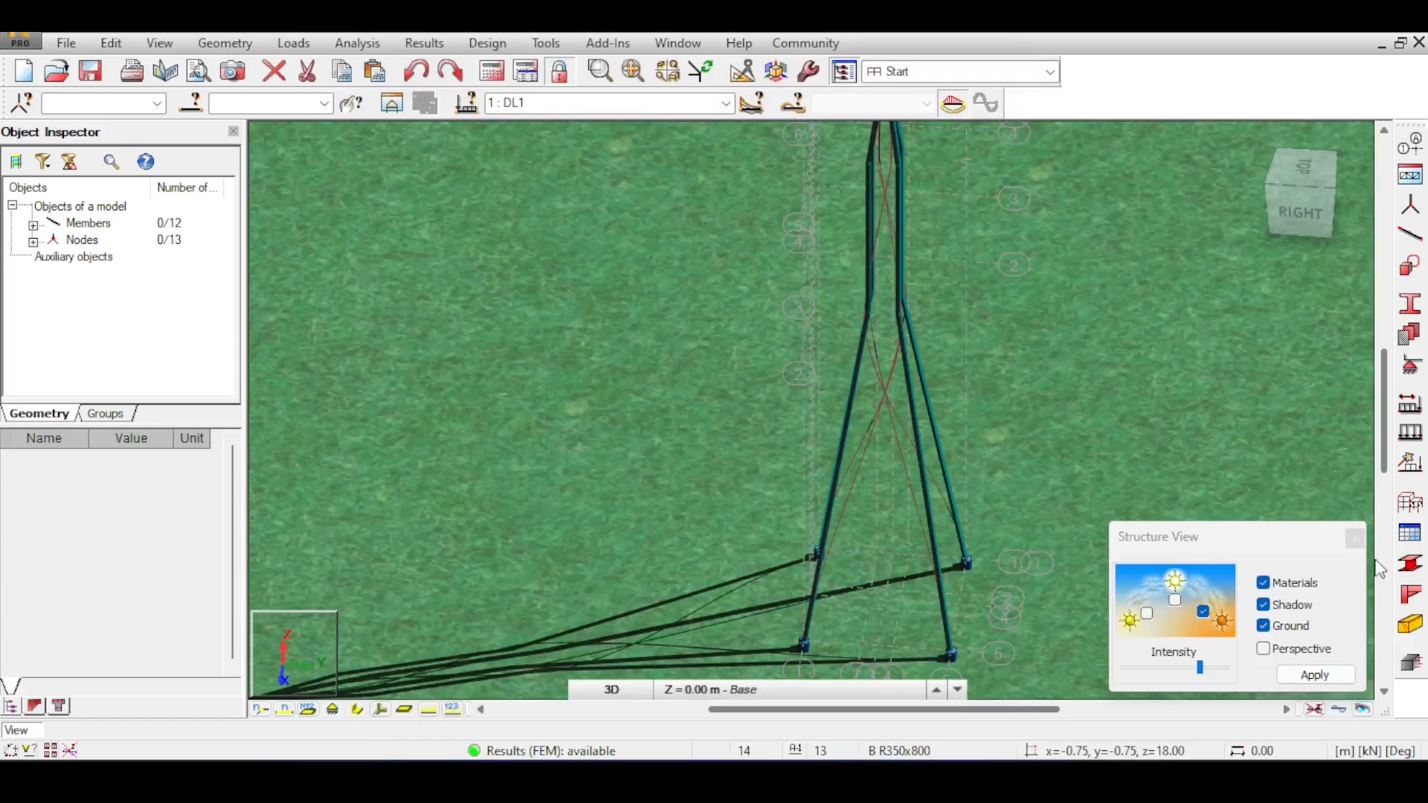
click(1354, 537)
Step: Display the Deformation diagram for load case DL1 on the tower with a normalized scale
middle_drag(1033, 399, 1000, 445)
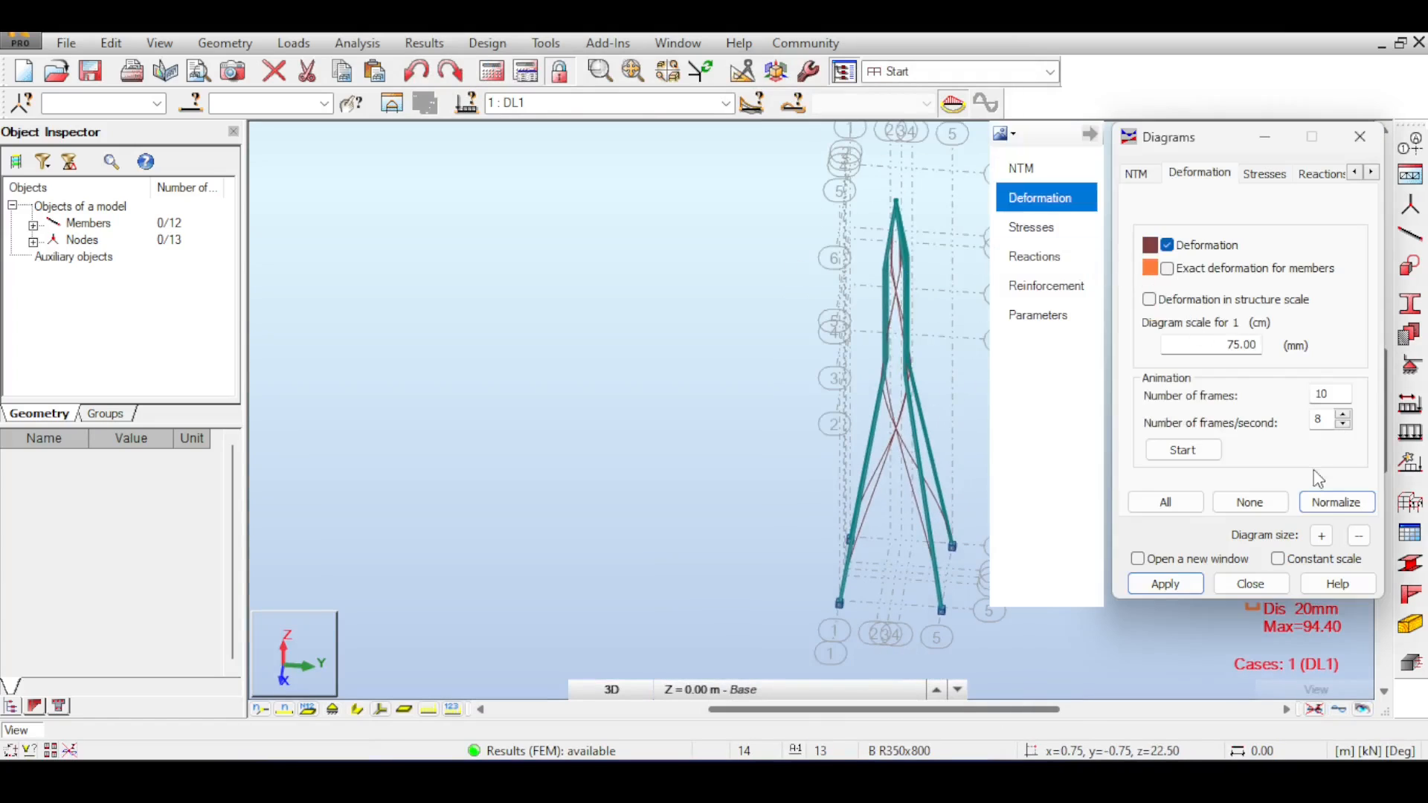
click(1324, 503)
scroll(884, 290, up, 5)
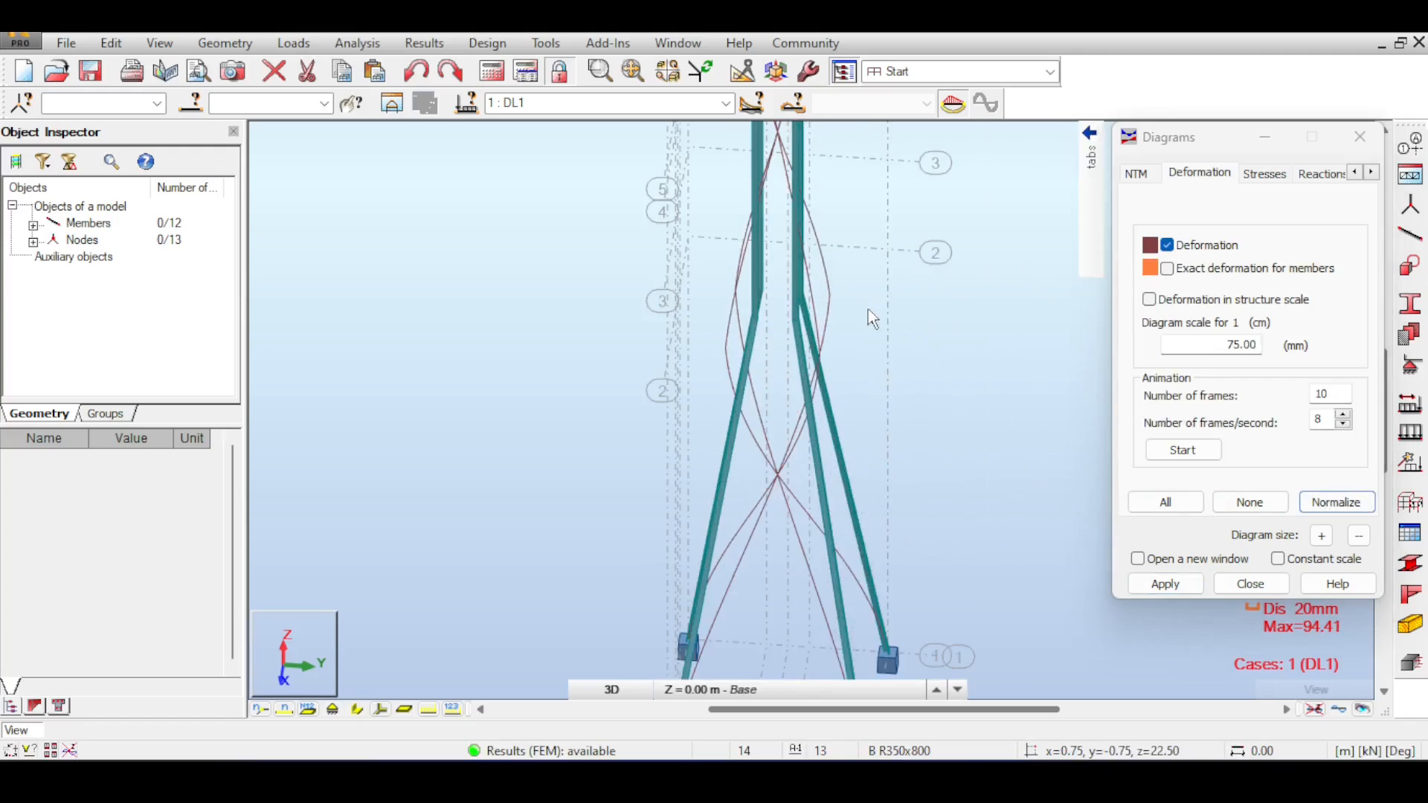
scroll(868, 310, down, 4)
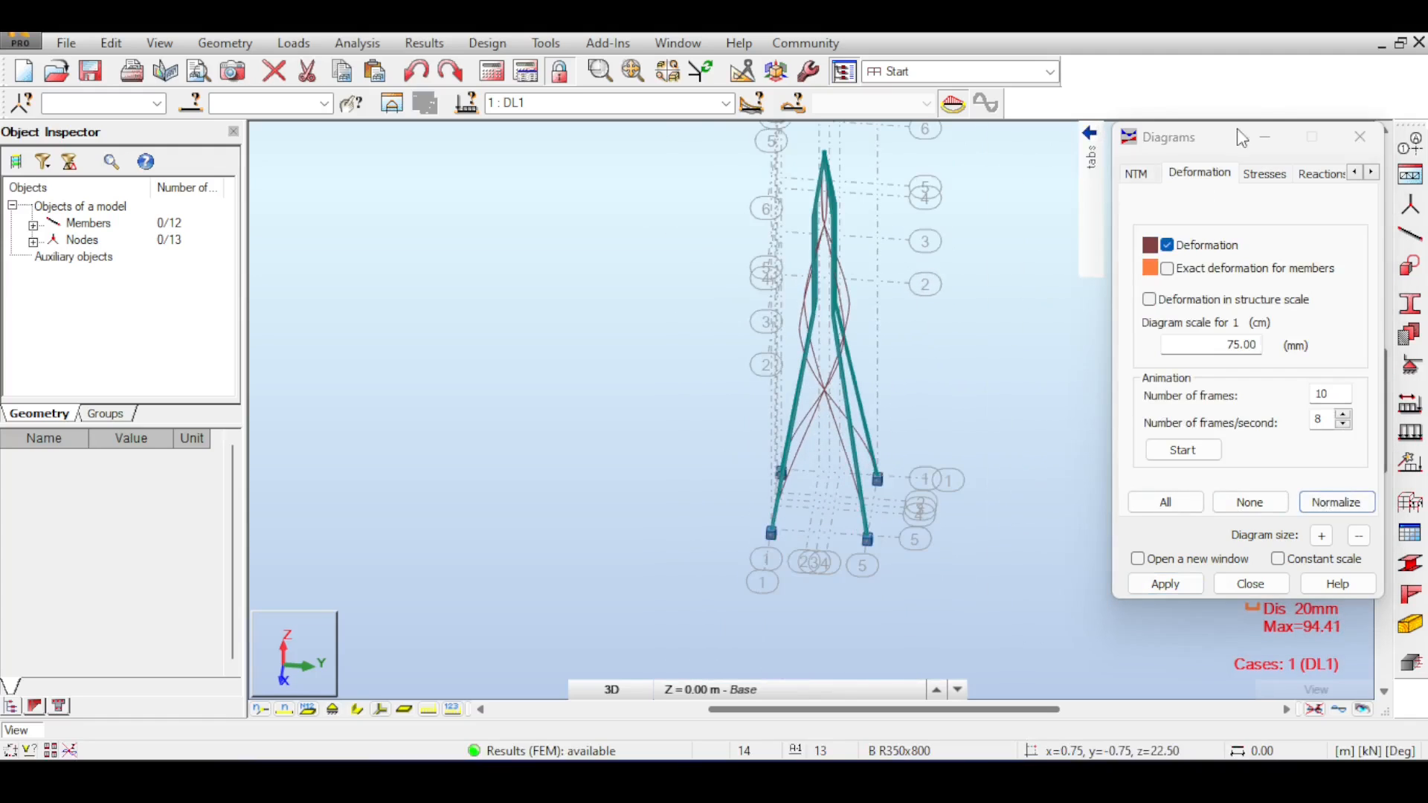
Step: Set the deformation diagram scale to 750 mm per cm and the animation to 6 frames per second
click(1245, 152)
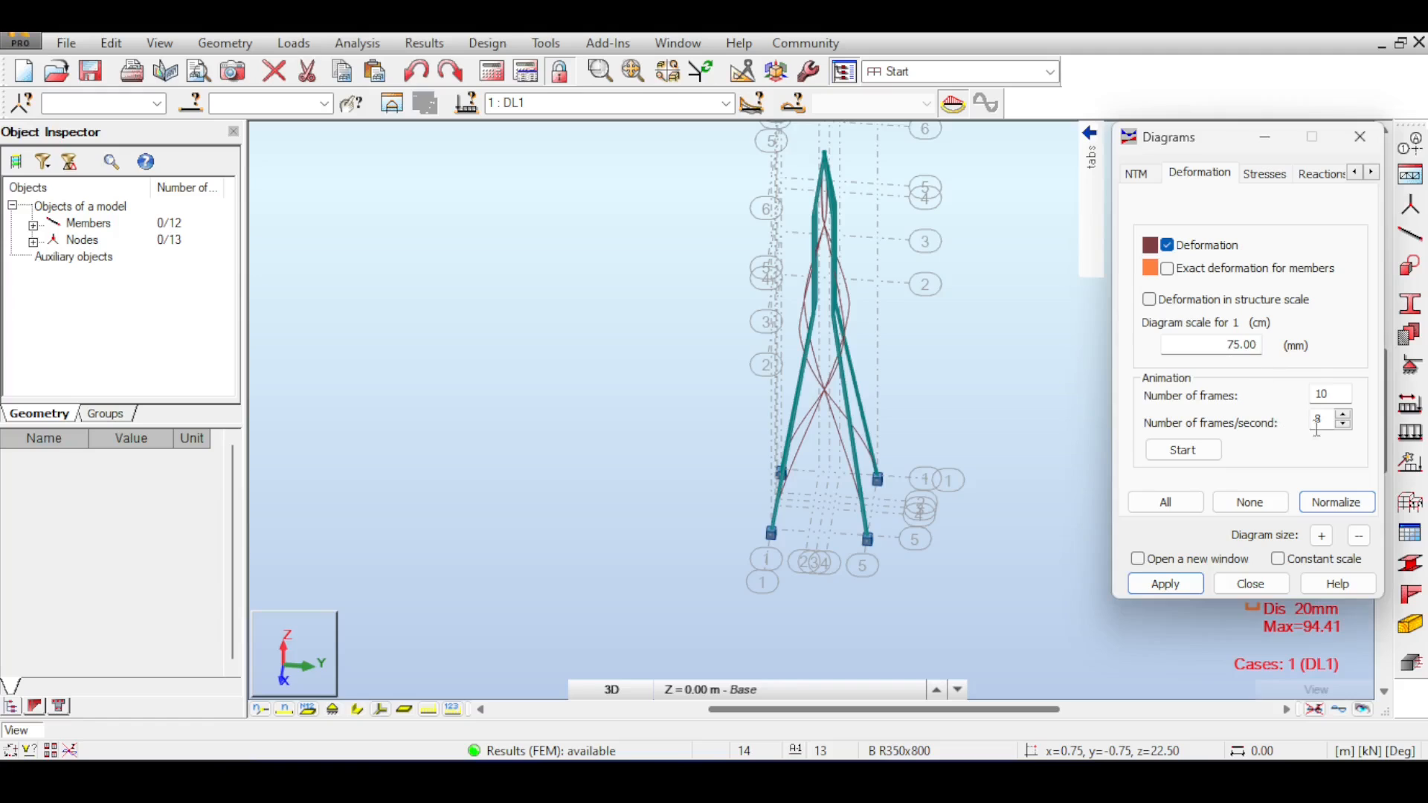
click(1165, 583)
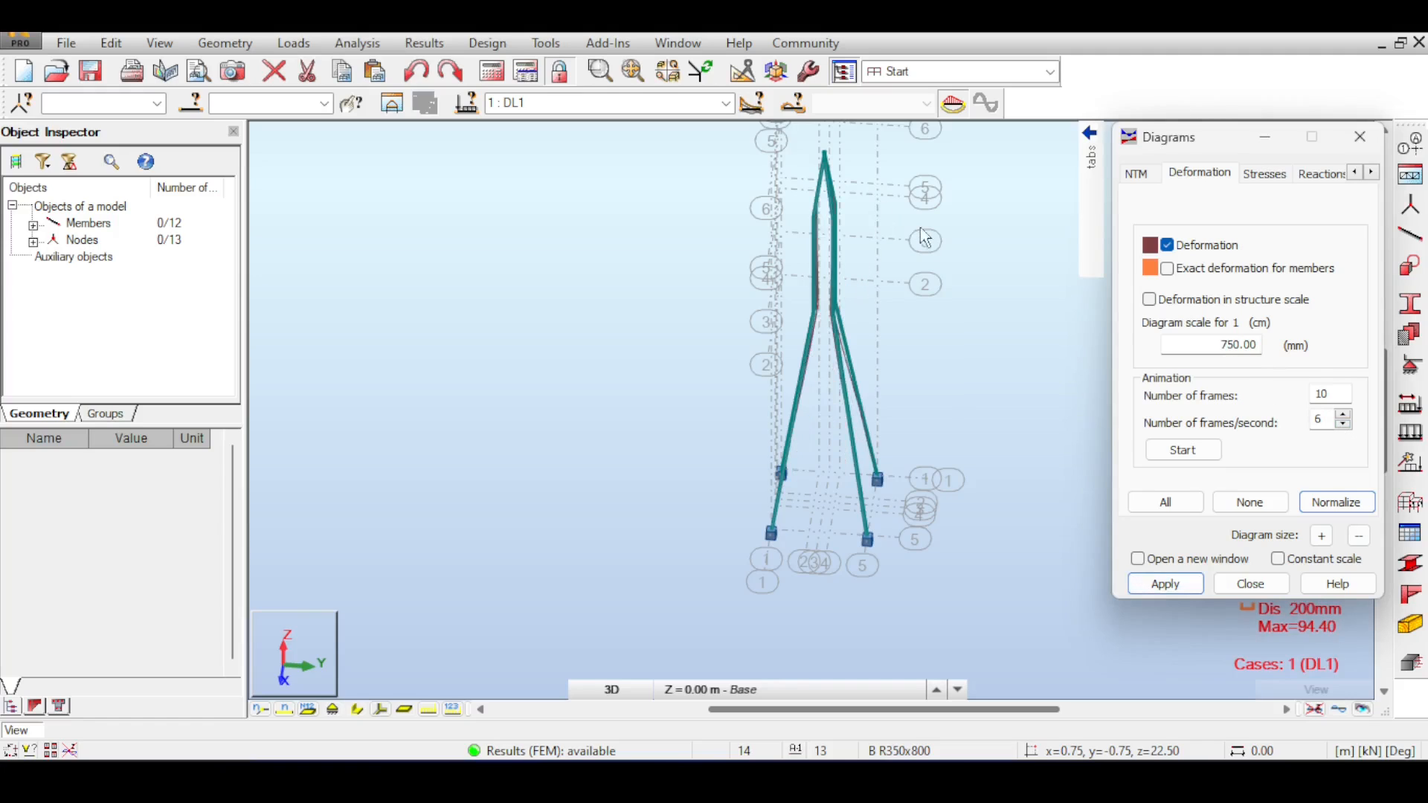
middle_drag(921, 233, 937, 253)
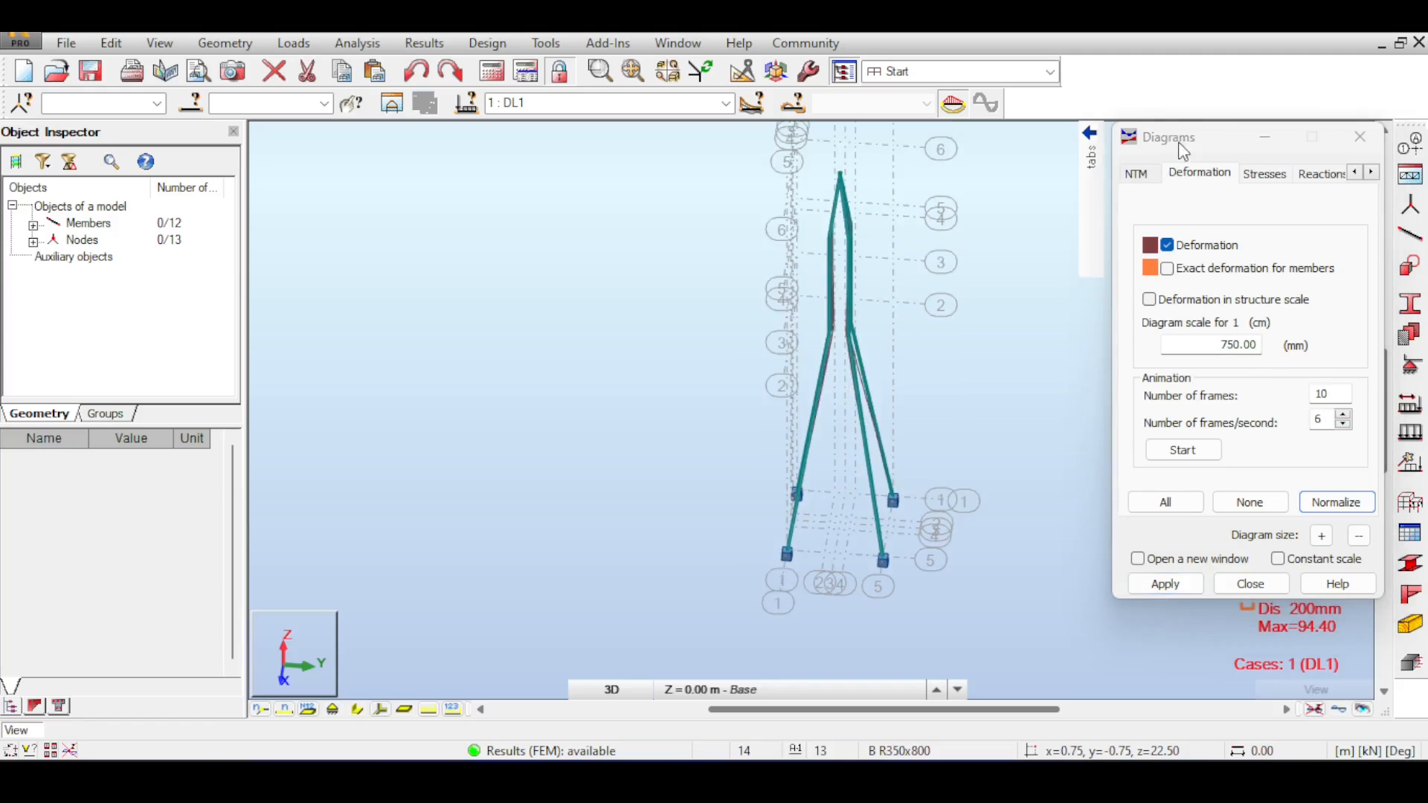
Step: Inspect the deformed shape of the four legs between the supports and the tower verticals
drag(1182, 150, 1228, 304)
click(1301, 212)
mouse_move(1270, 207)
mouse_down()
mouse_move(1270, 247)
mouse_move(1268, 217)
mouse_up()
scroll(904, 256, up, 5)
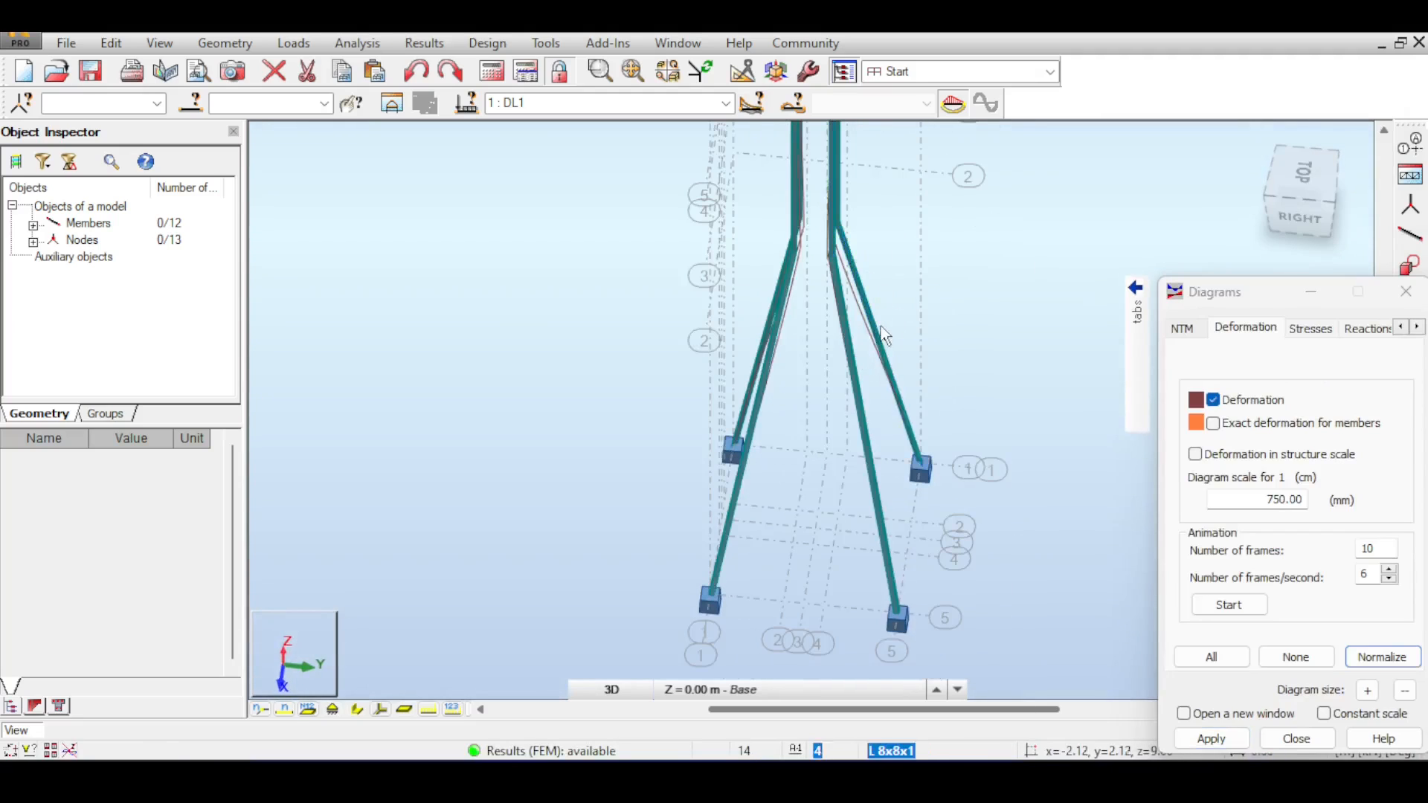
scroll(885, 339, down, 2)
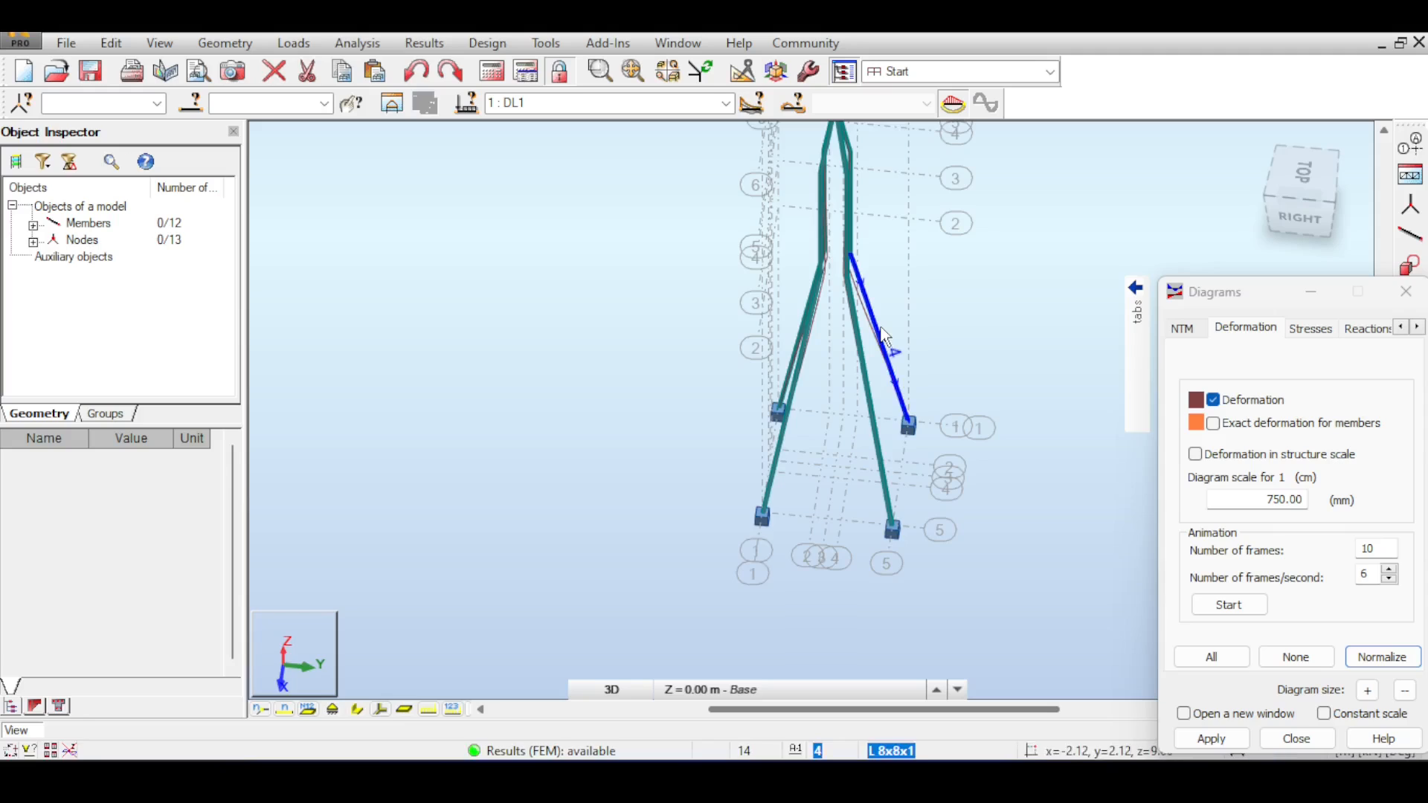
middle_drag(885, 337, 896, 281)
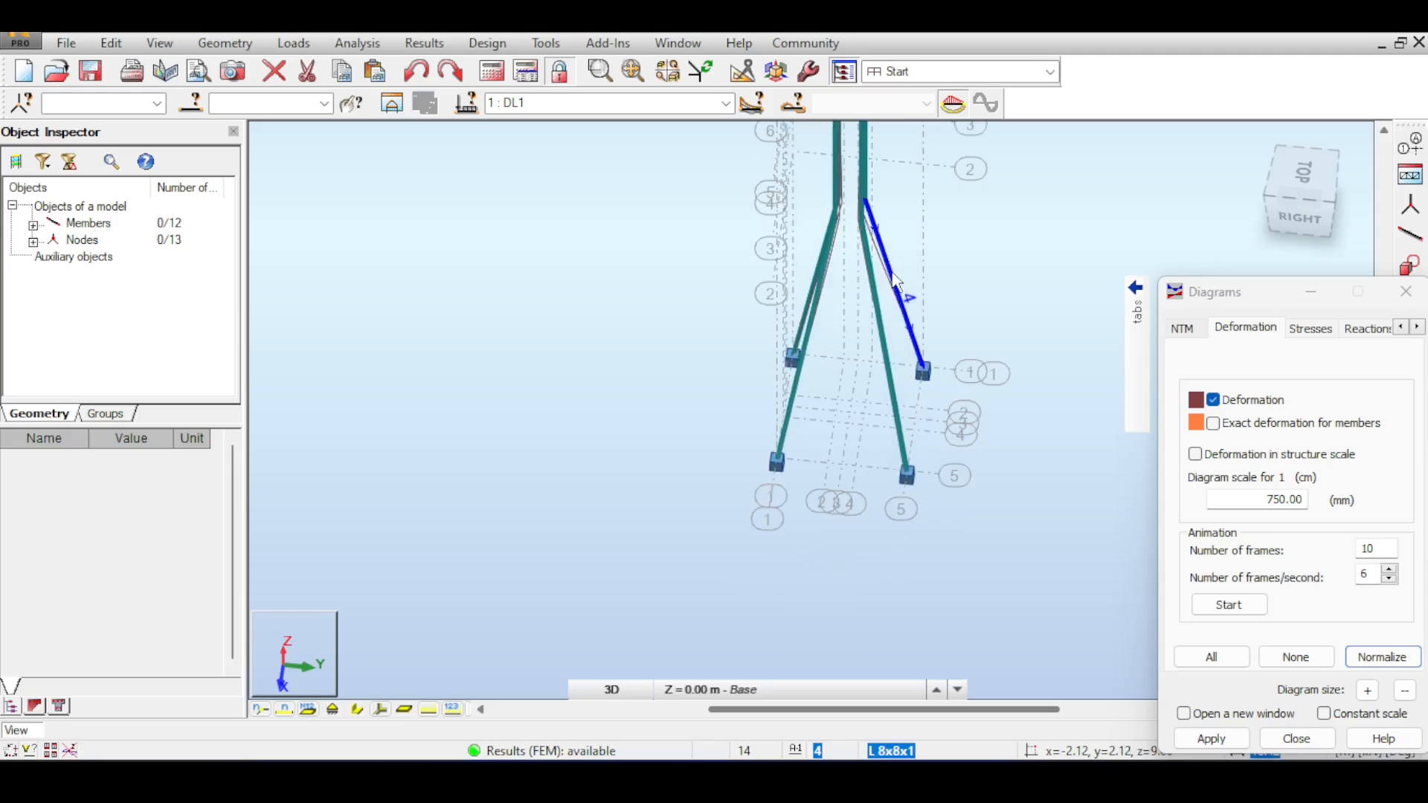
middle_drag(1025, 210, 992, 226)
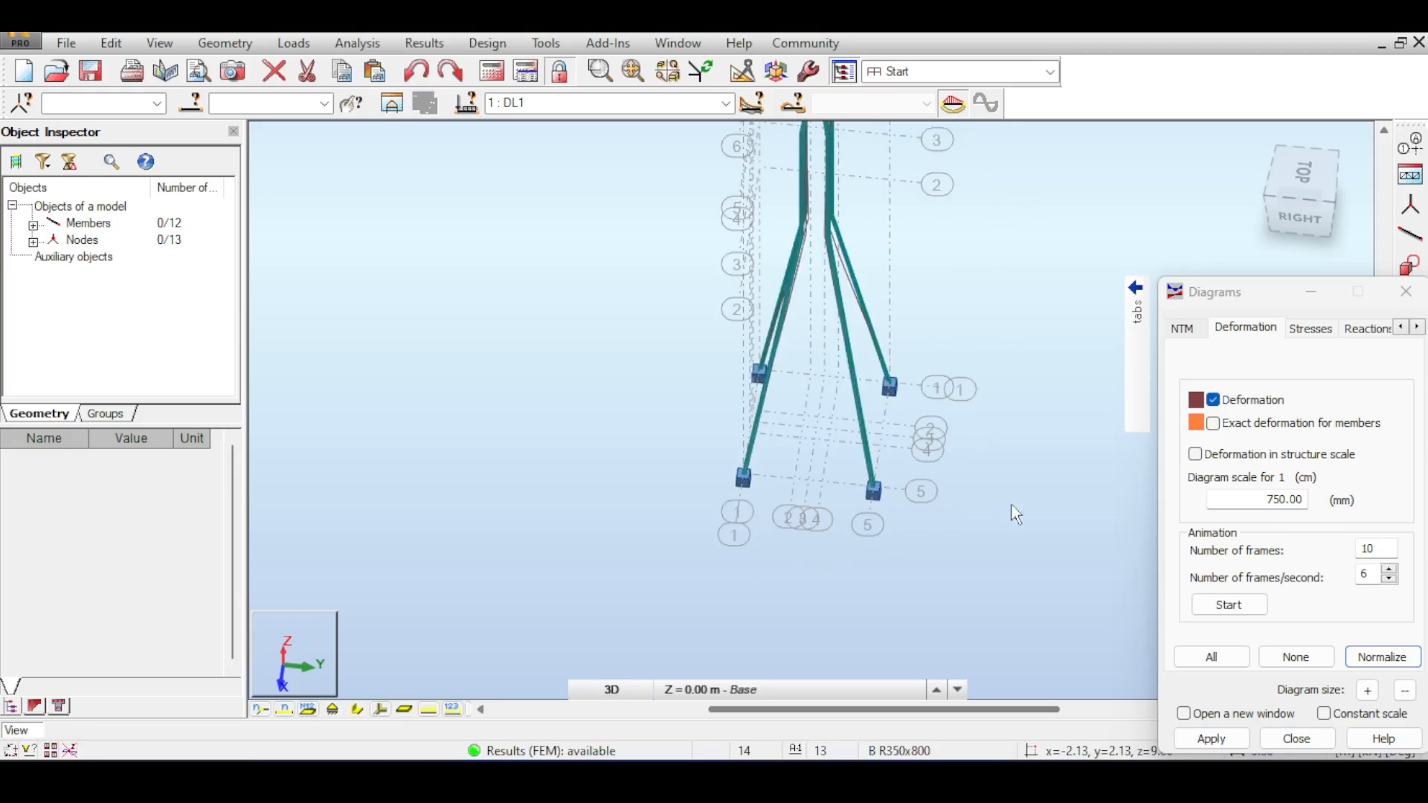
Step: Switch to the 12322673_05.pdf tower drawing and examine the lowest horizontal and diagonal bracing panels of the legs
key(alt+Tab)
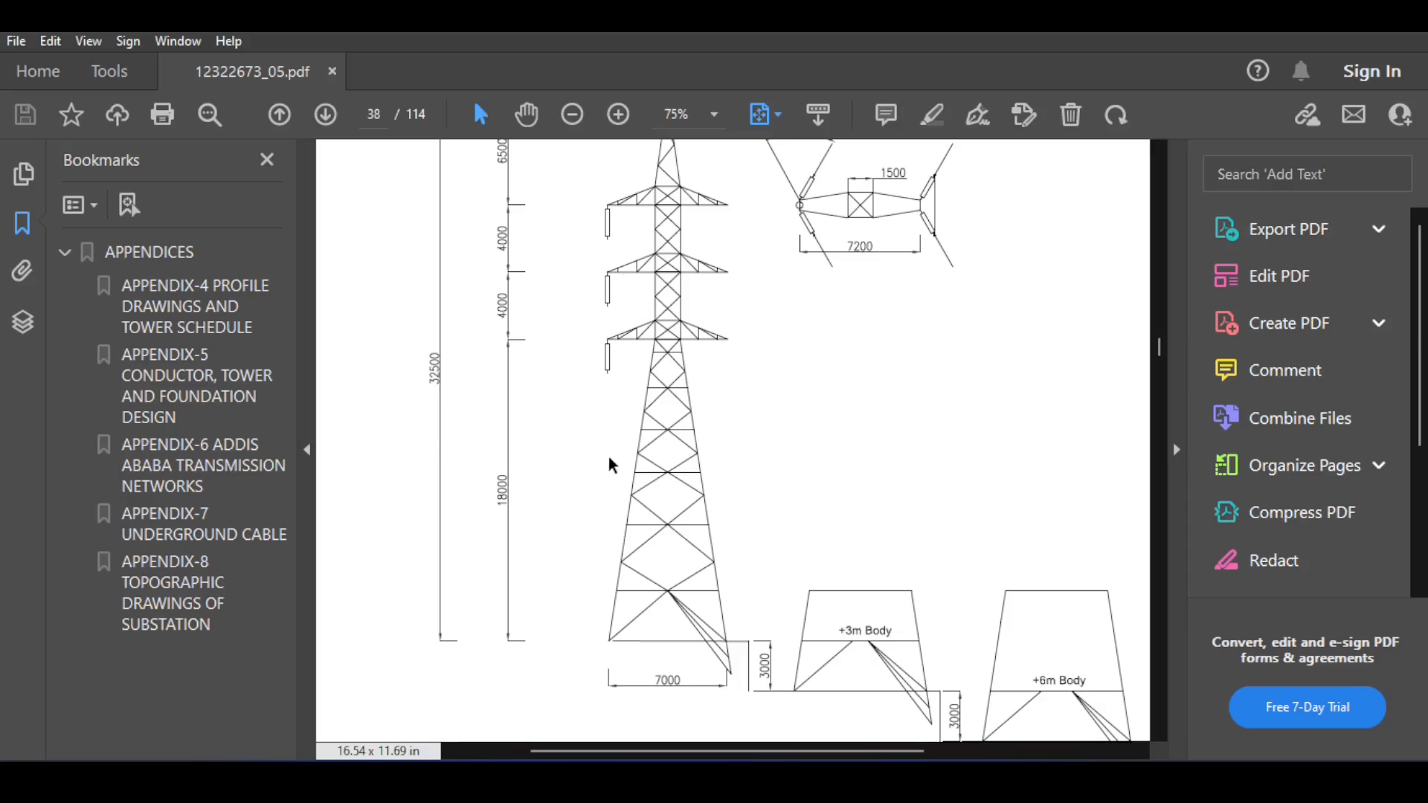
ctrl+scroll(621, 606, up, 5)
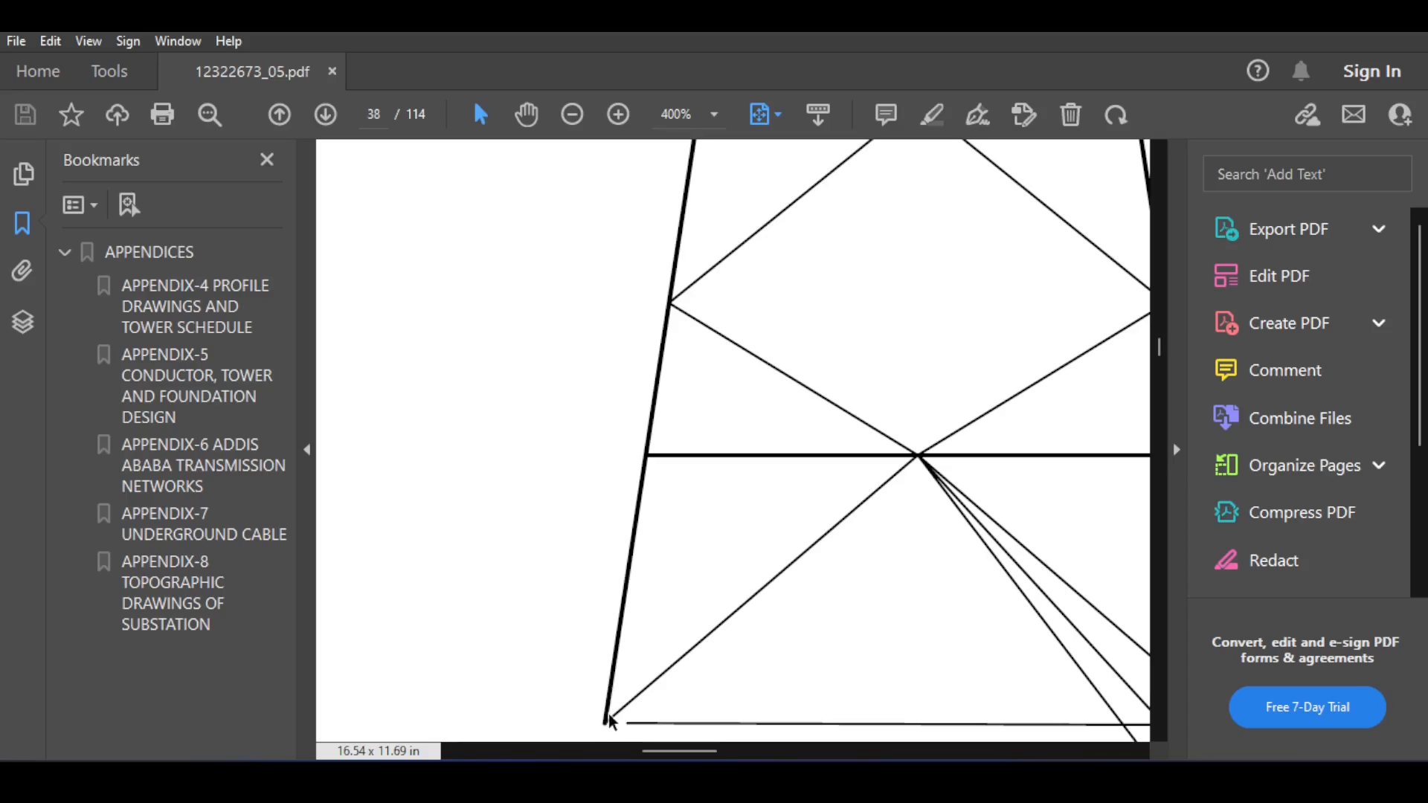
scroll(643, 476, up, 1)
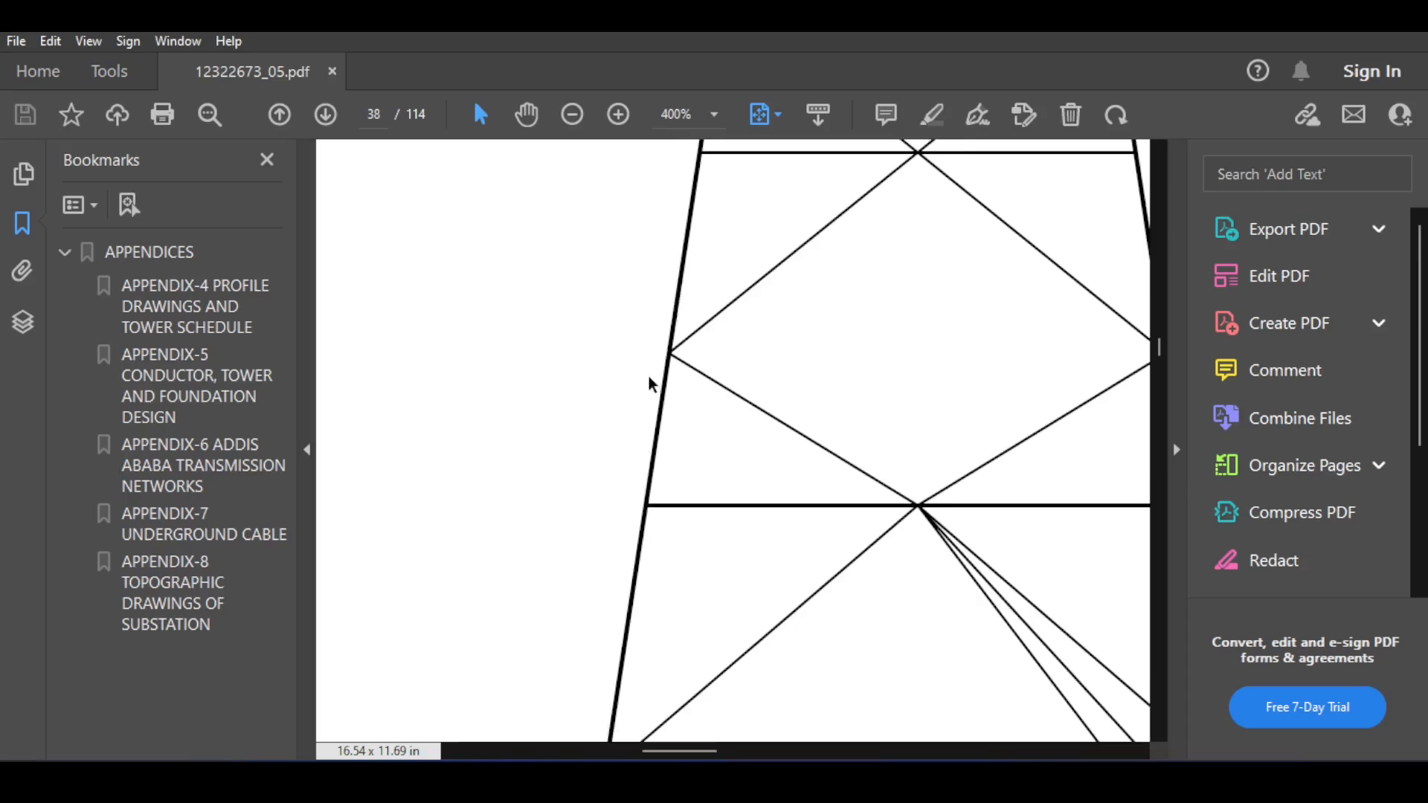
scroll(666, 365, up, 1)
scroll(714, 224, up, 2)
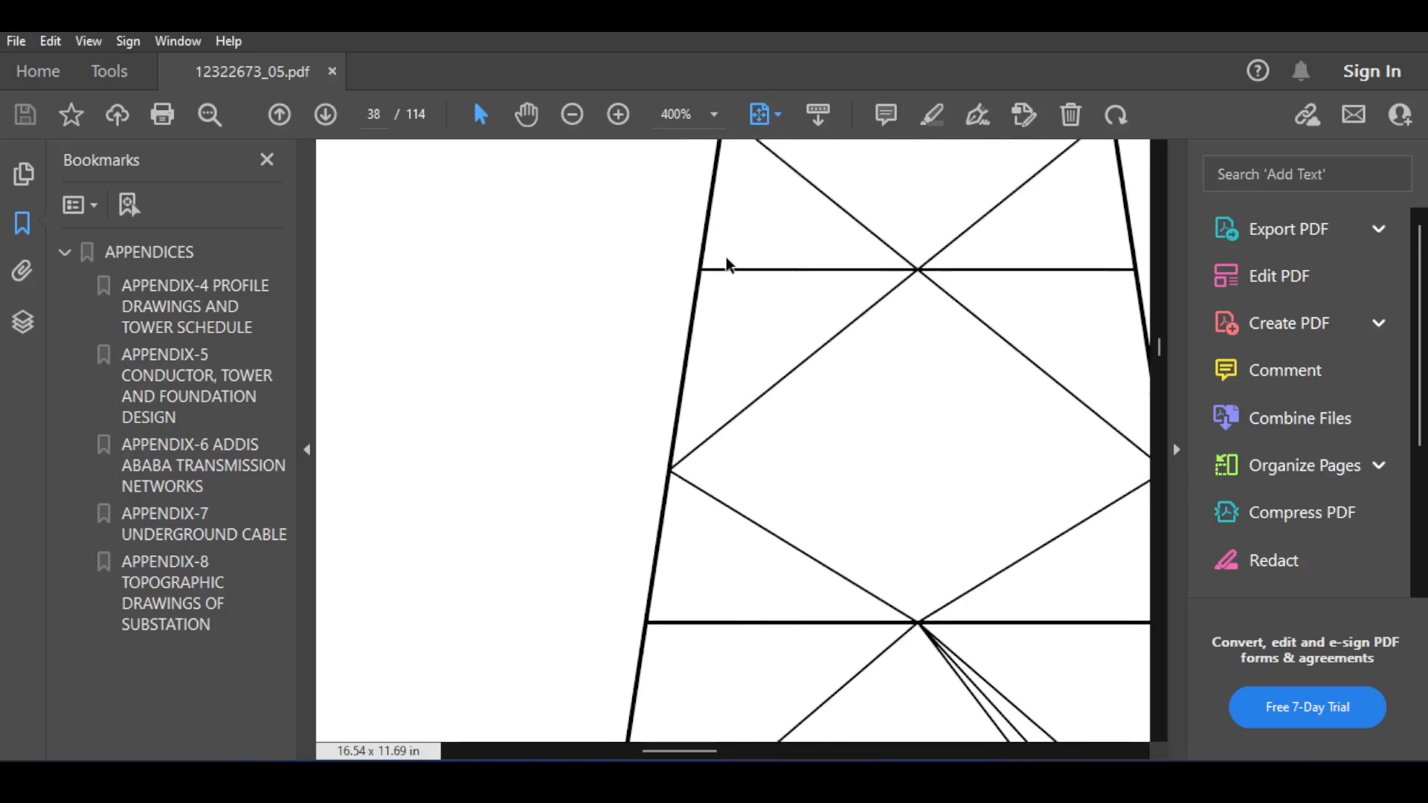
scroll(740, 244, down, 1)
ctrl+scroll(740, 242, down, 3)
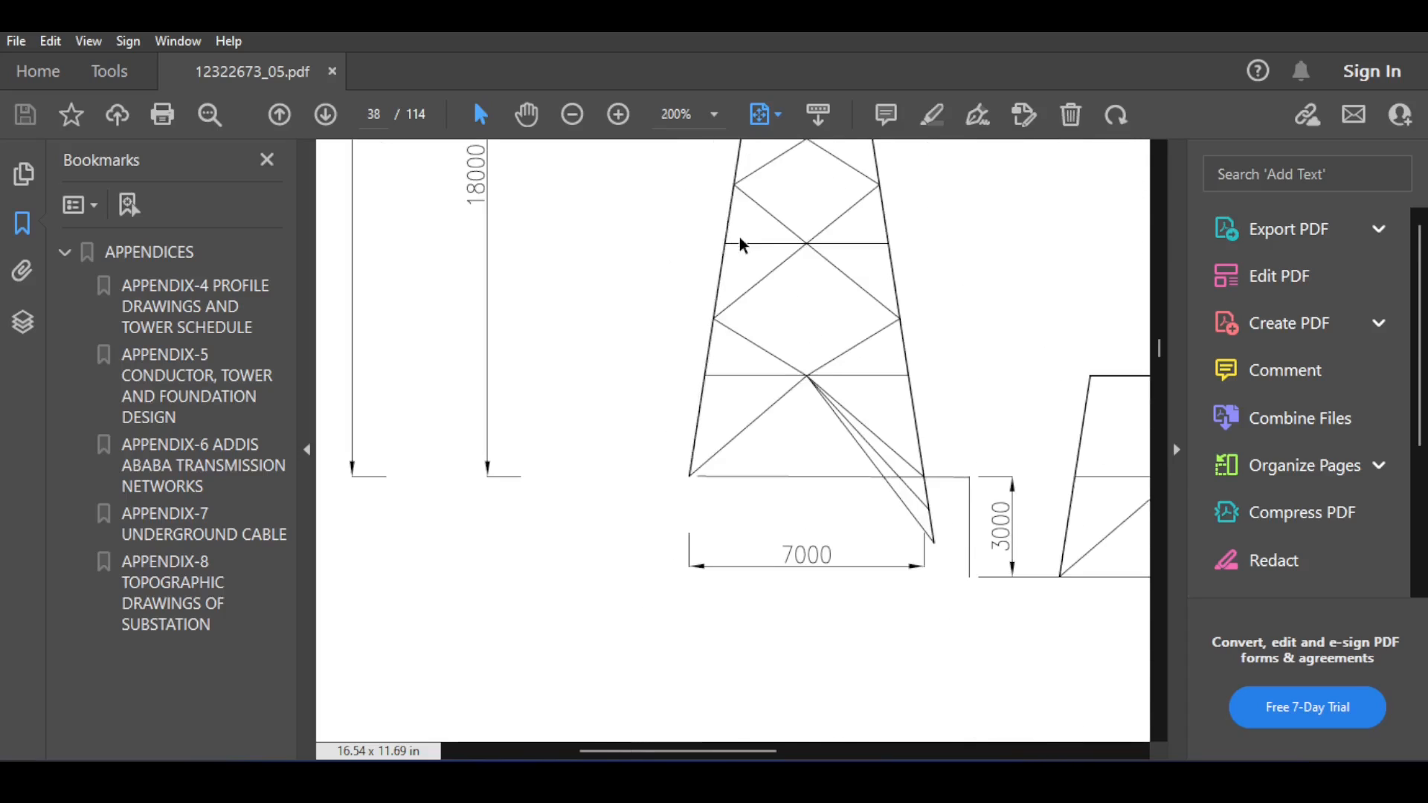
Step: Study the bracing pattern on the drawing along the 18000 leg section and up through the 4000 cross-arm sections
scroll(743, 312, up, 2)
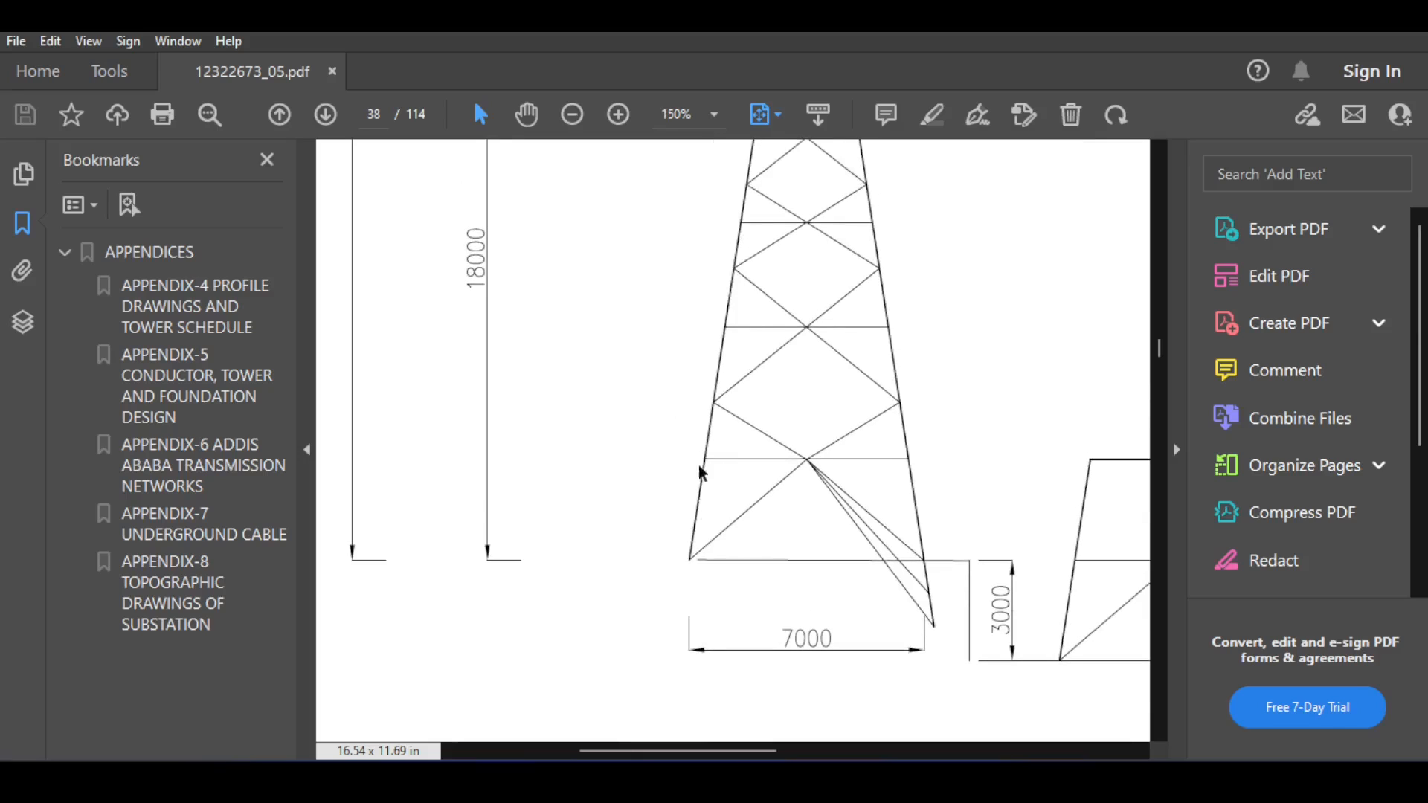
scroll(736, 298, up, 2)
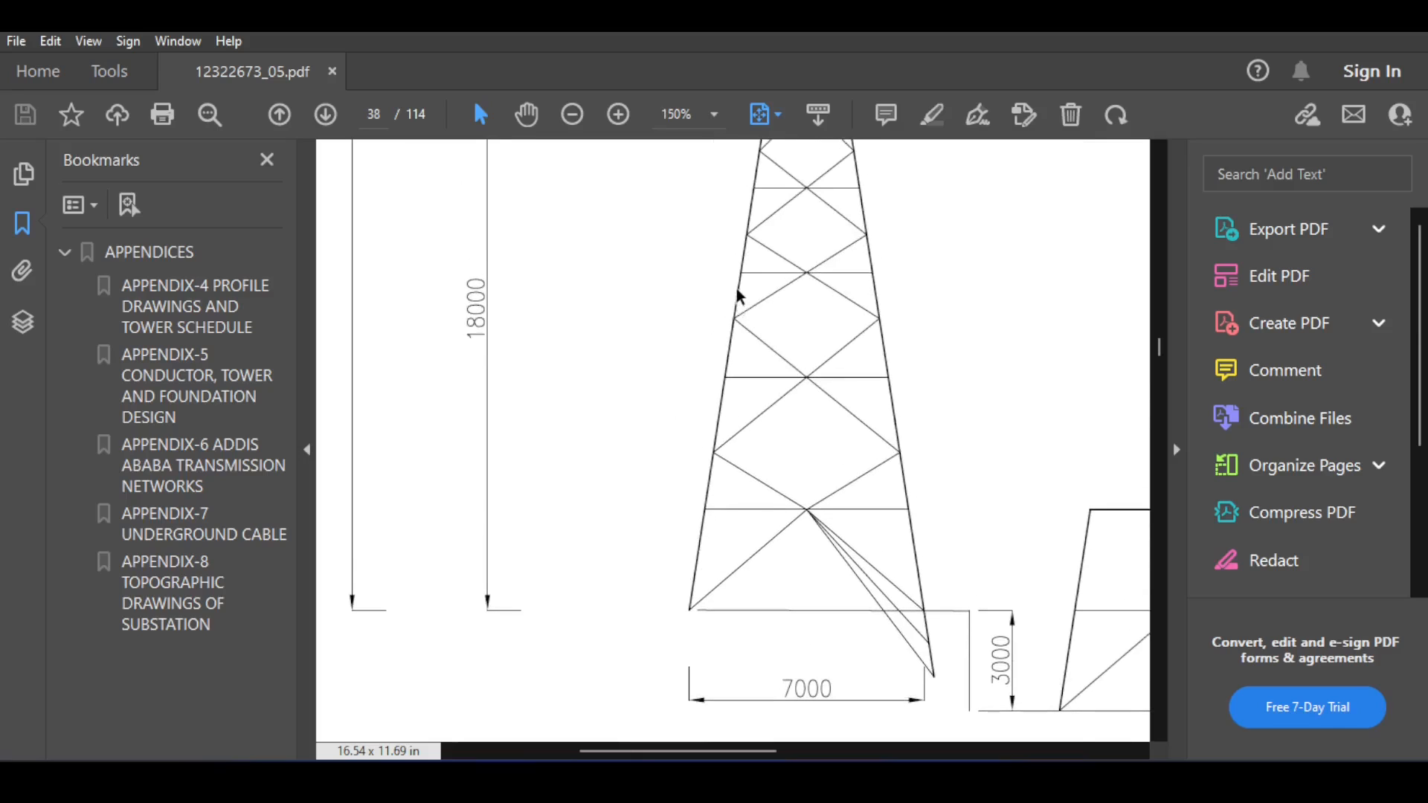
scroll(753, 321, up, 3)
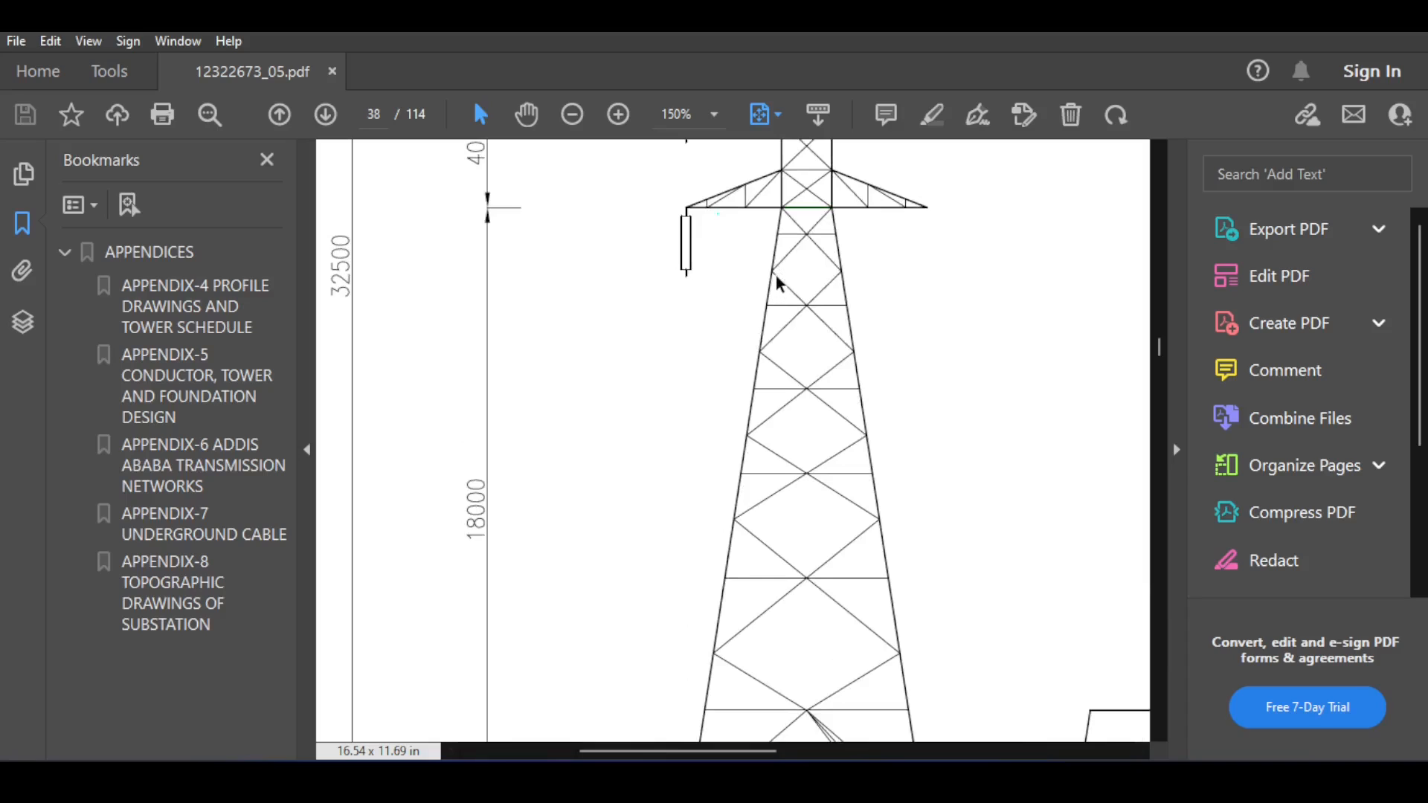
scroll(776, 283, up, 4)
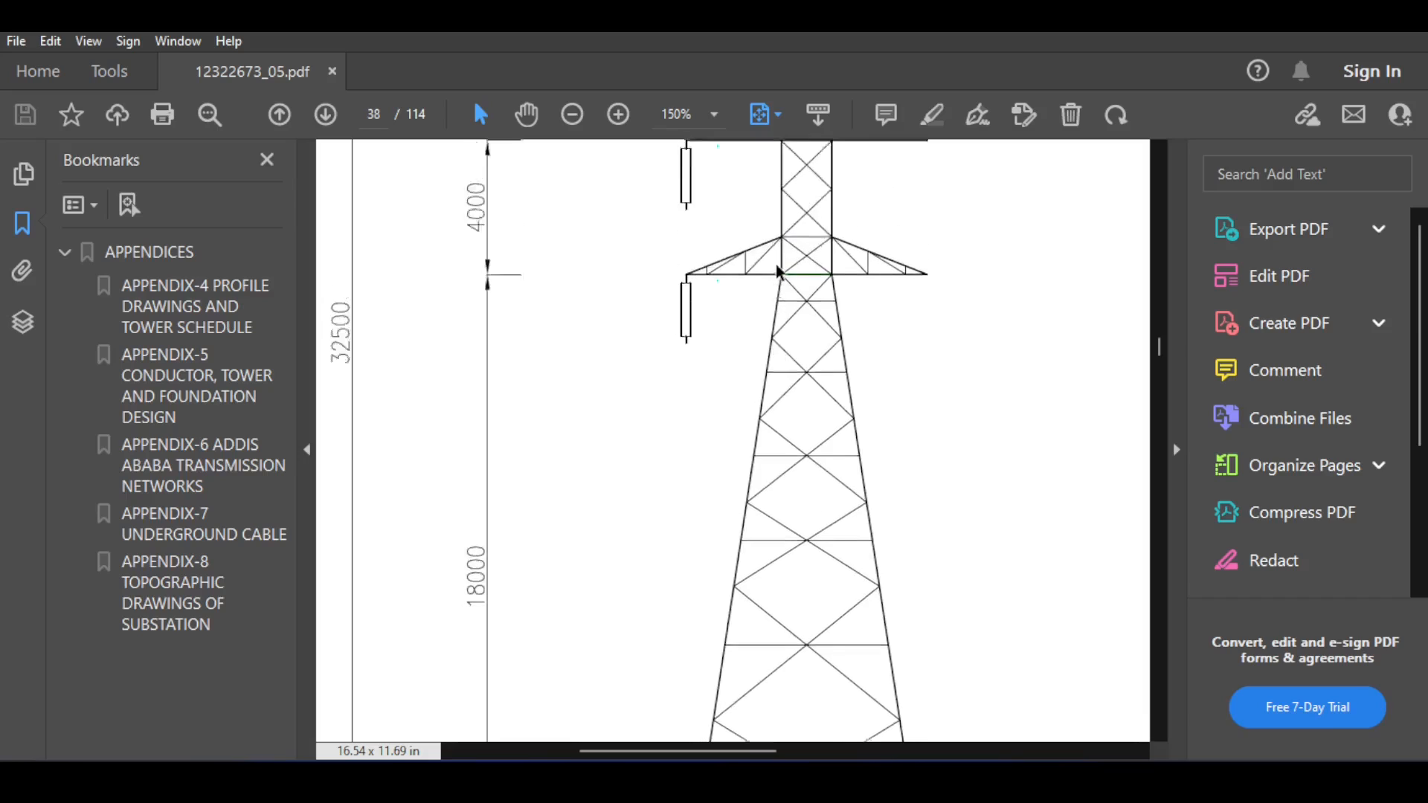
scroll(781, 319, up, 2)
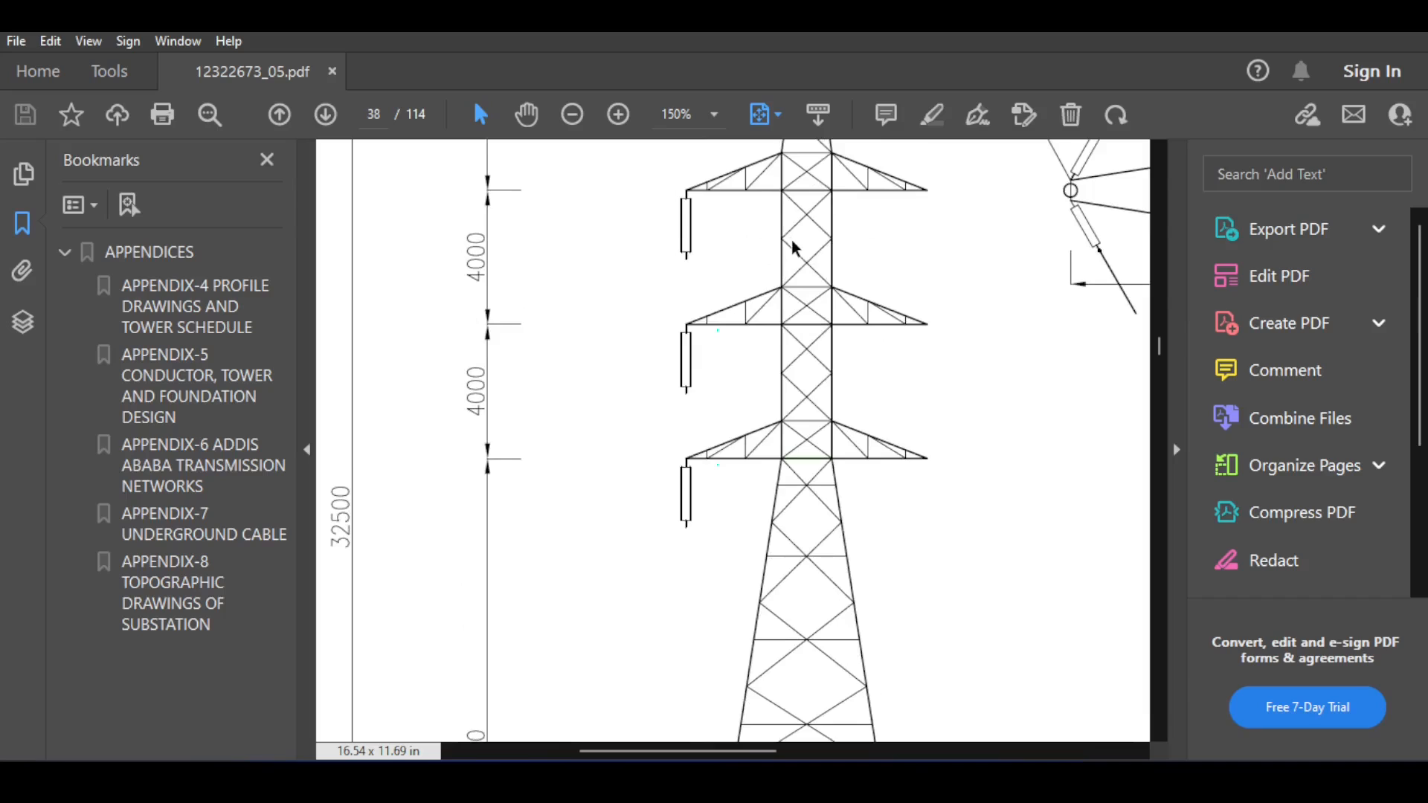
scroll(792, 298, down, 8)
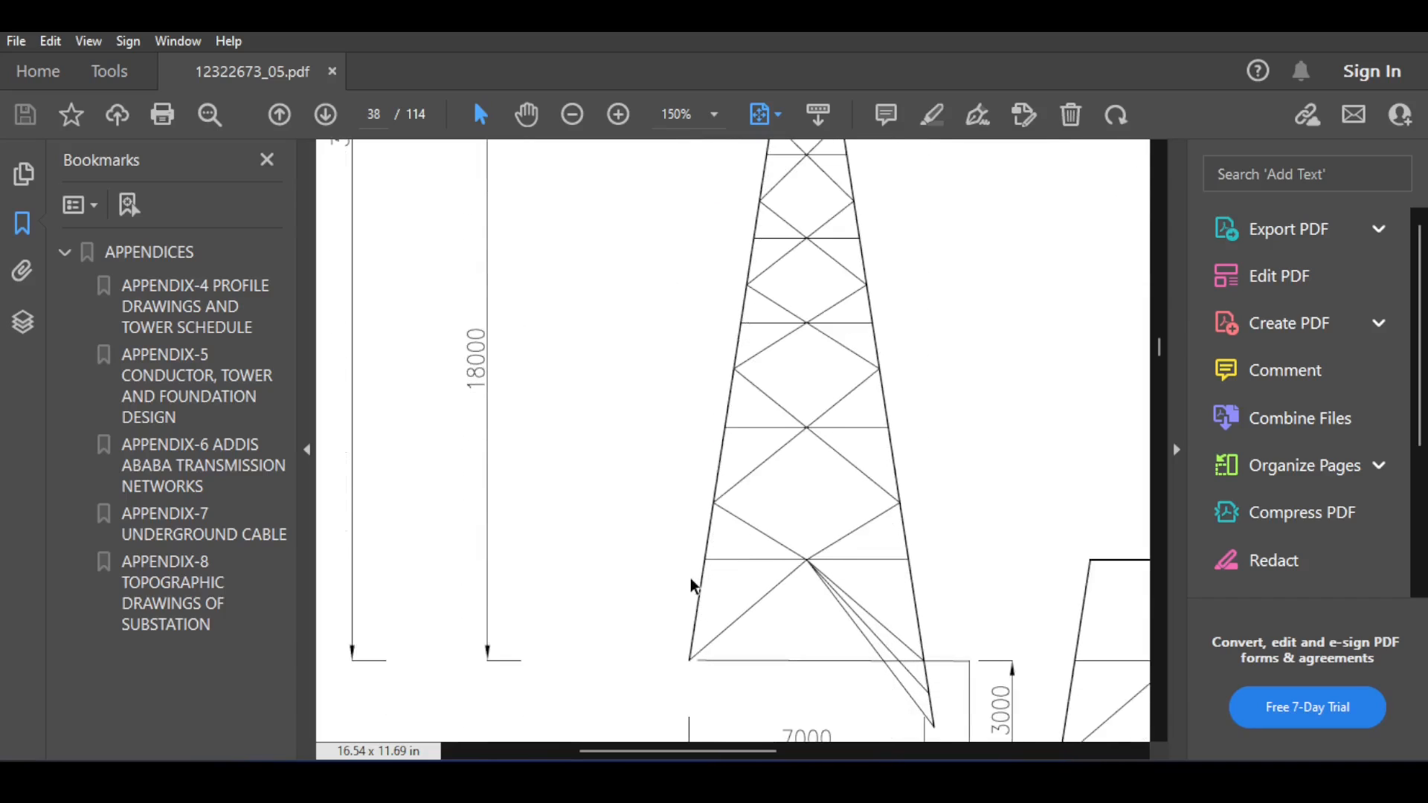
scroll(689, 577, up, 3)
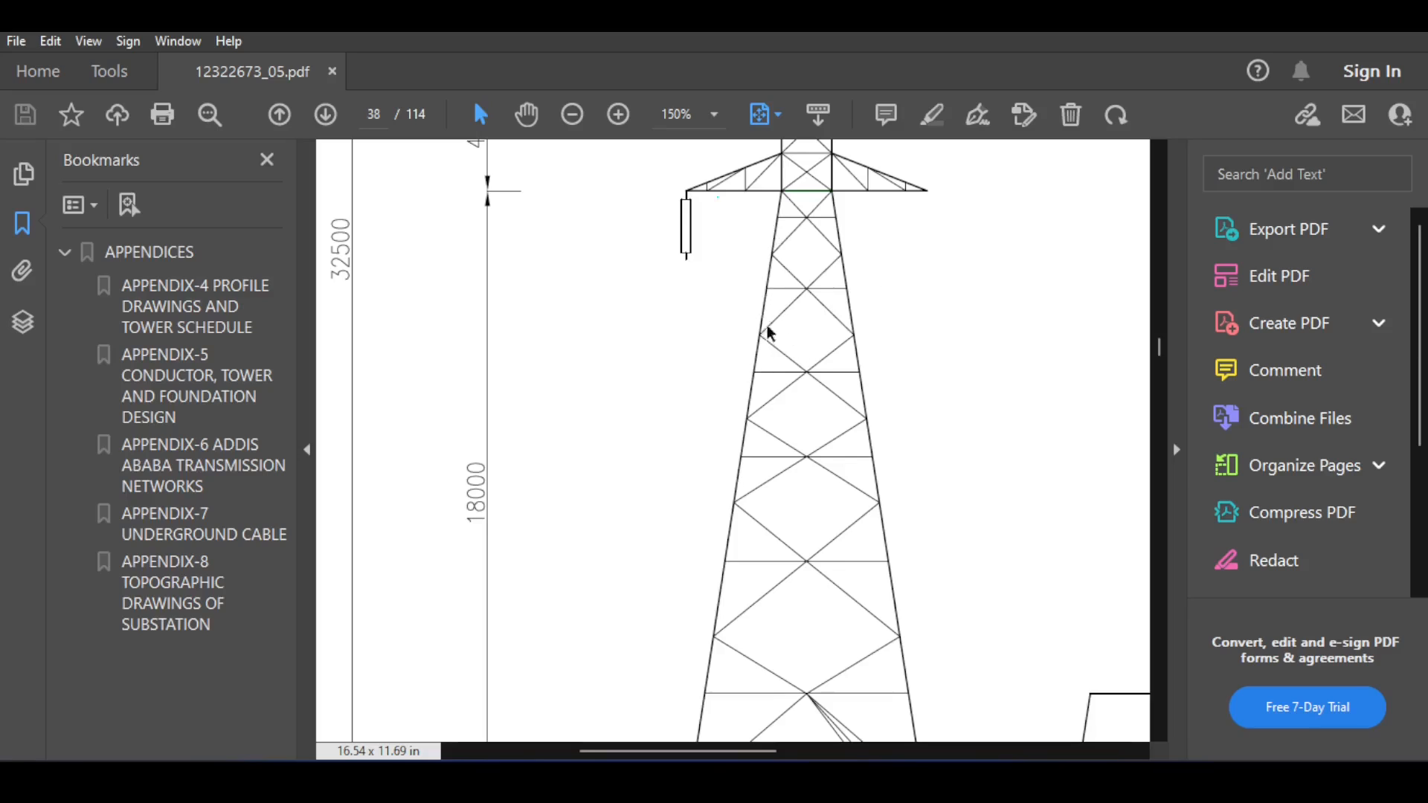
Step: Examine the horizontals and crossing diagonals along the 18000 leg section on the tower drawing to establish the panel divisions
scroll(854, 322, down, 2)
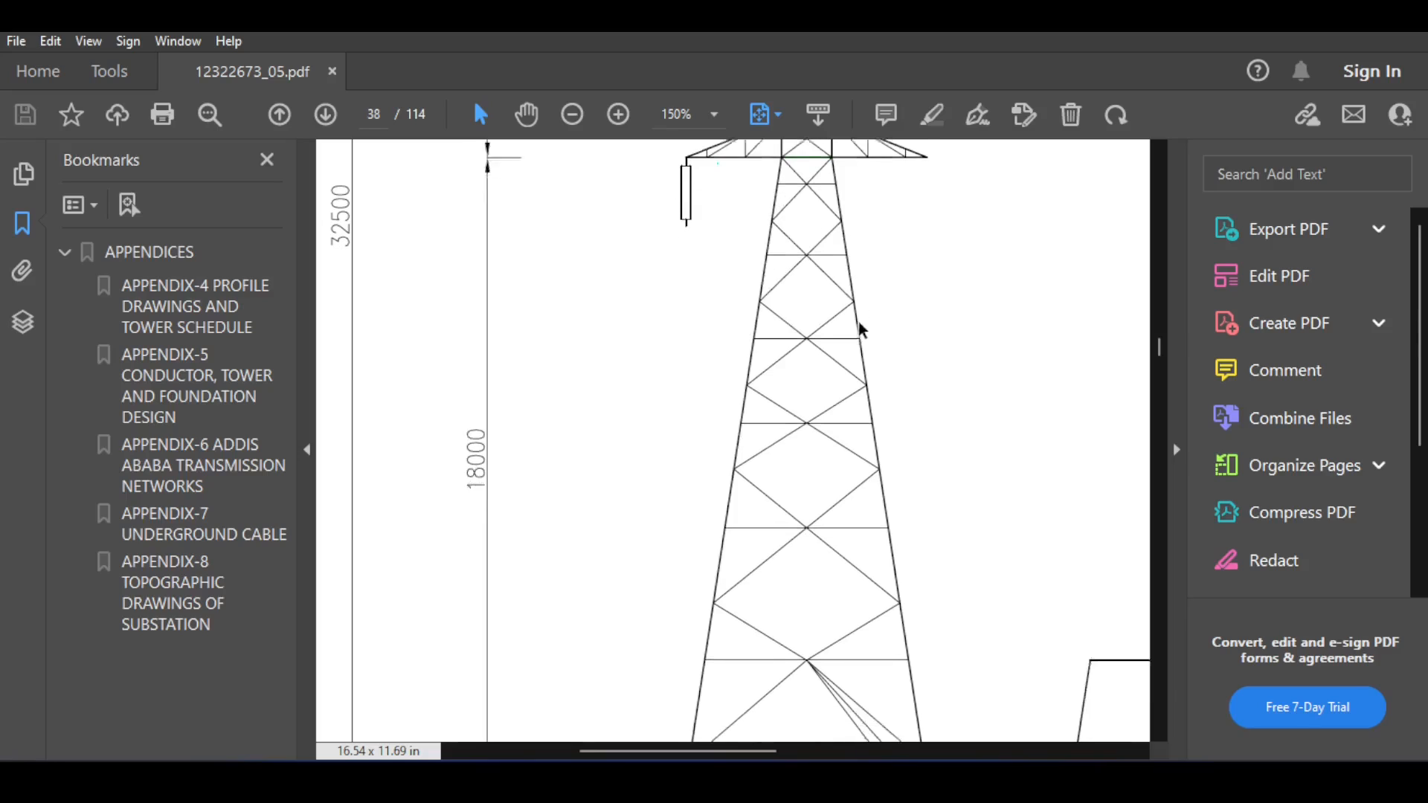
scroll(904, 382, down, 1)
scroll(902, 382, up, 2)
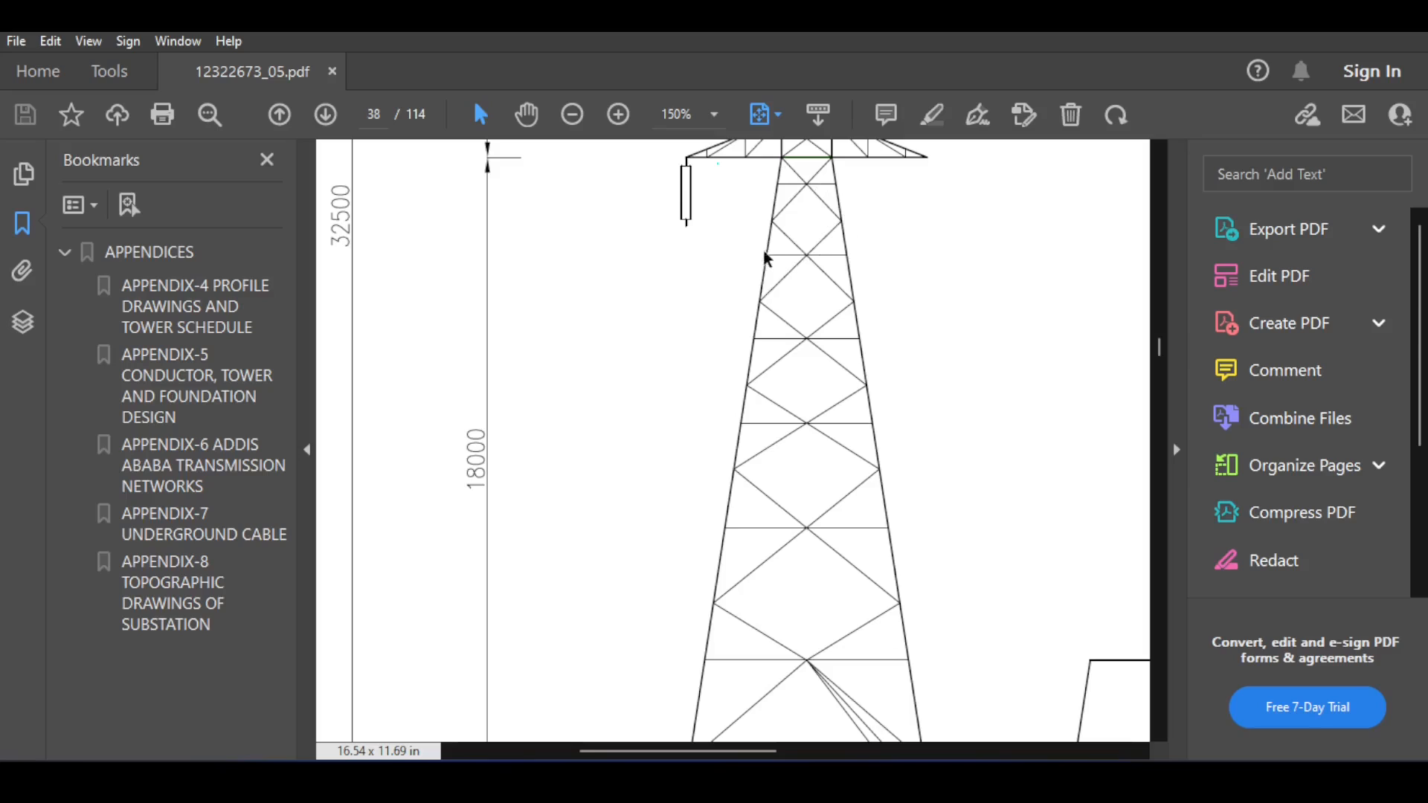
scroll(803, 350, down, 1)
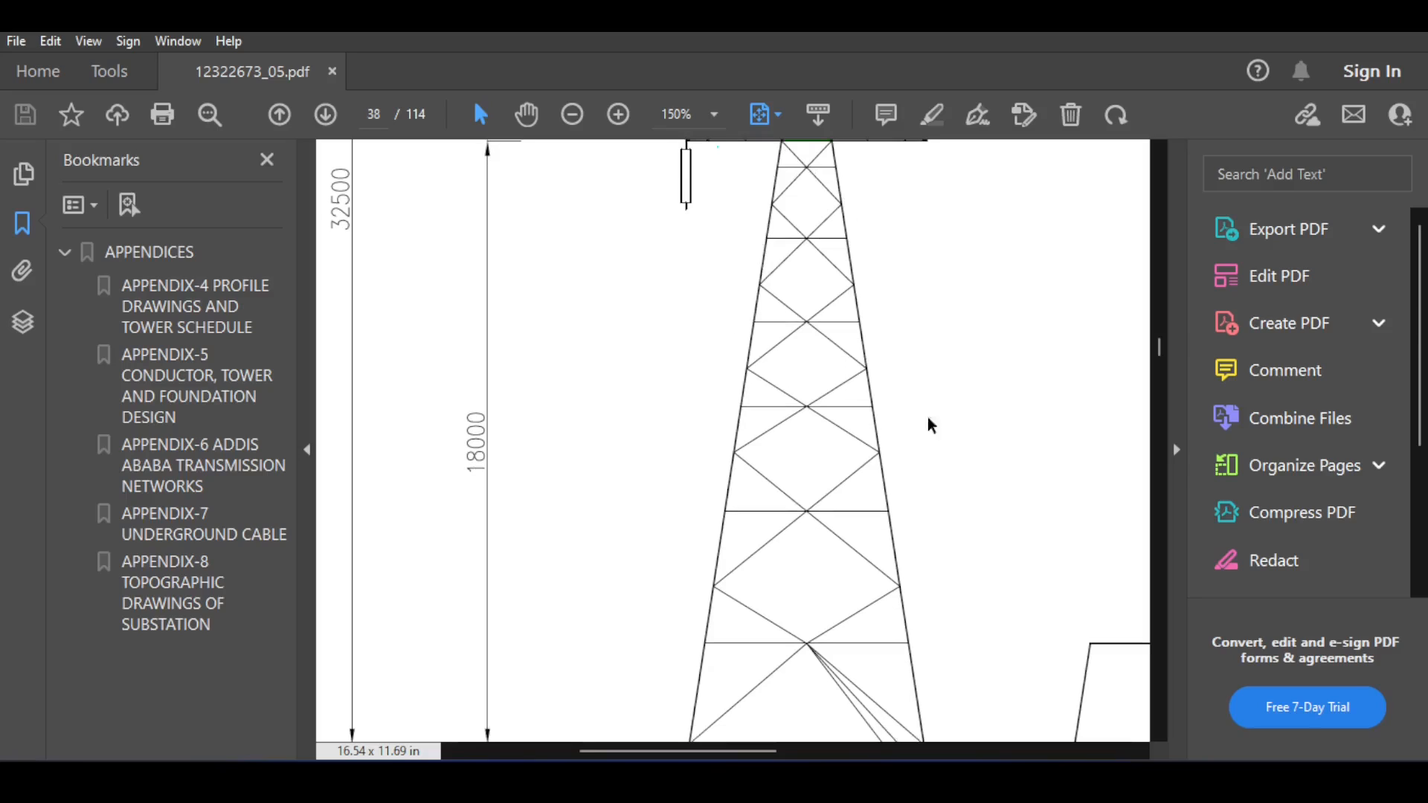
scroll(928, 417, up, 2)
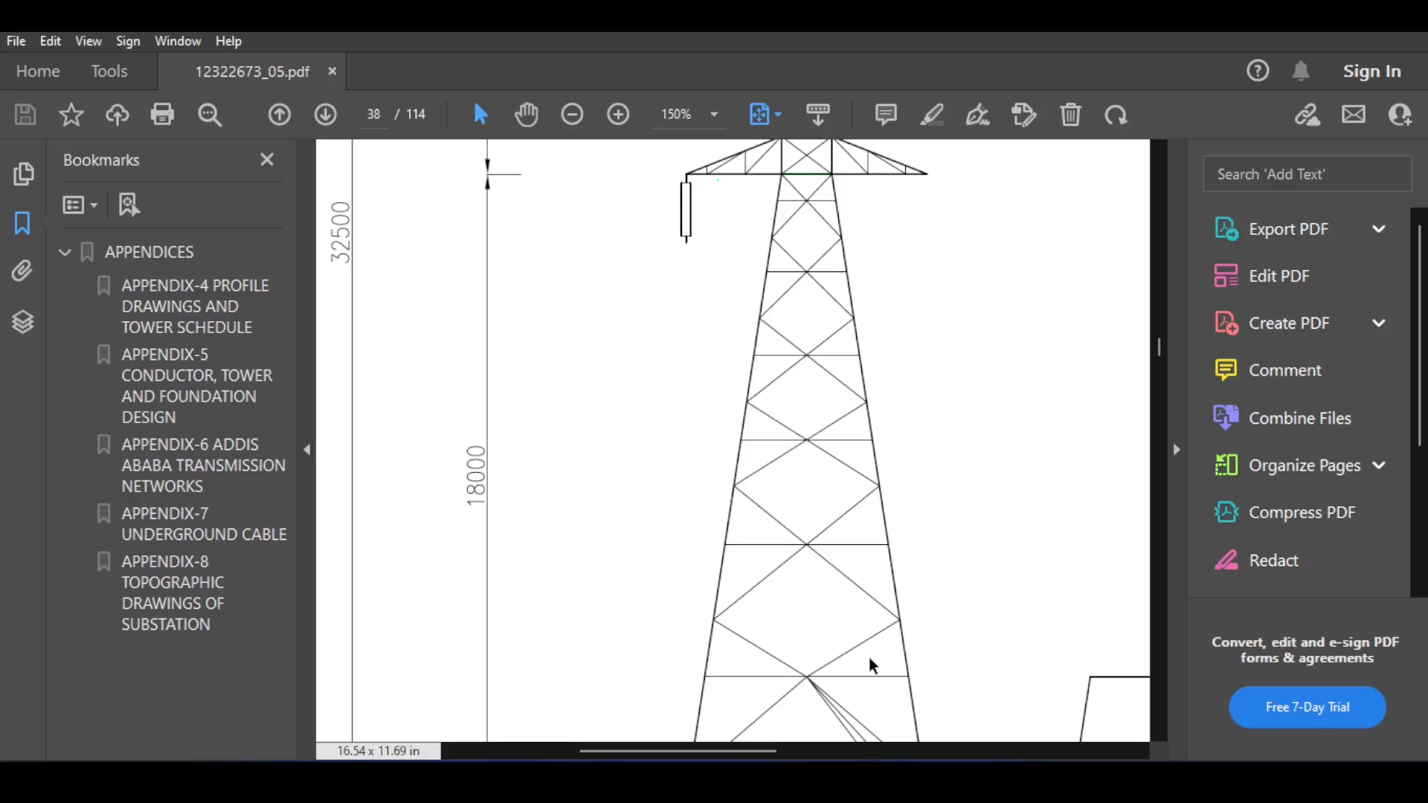
scroll(882, 661, down, 1)
scroll(892, 658, down, 1)
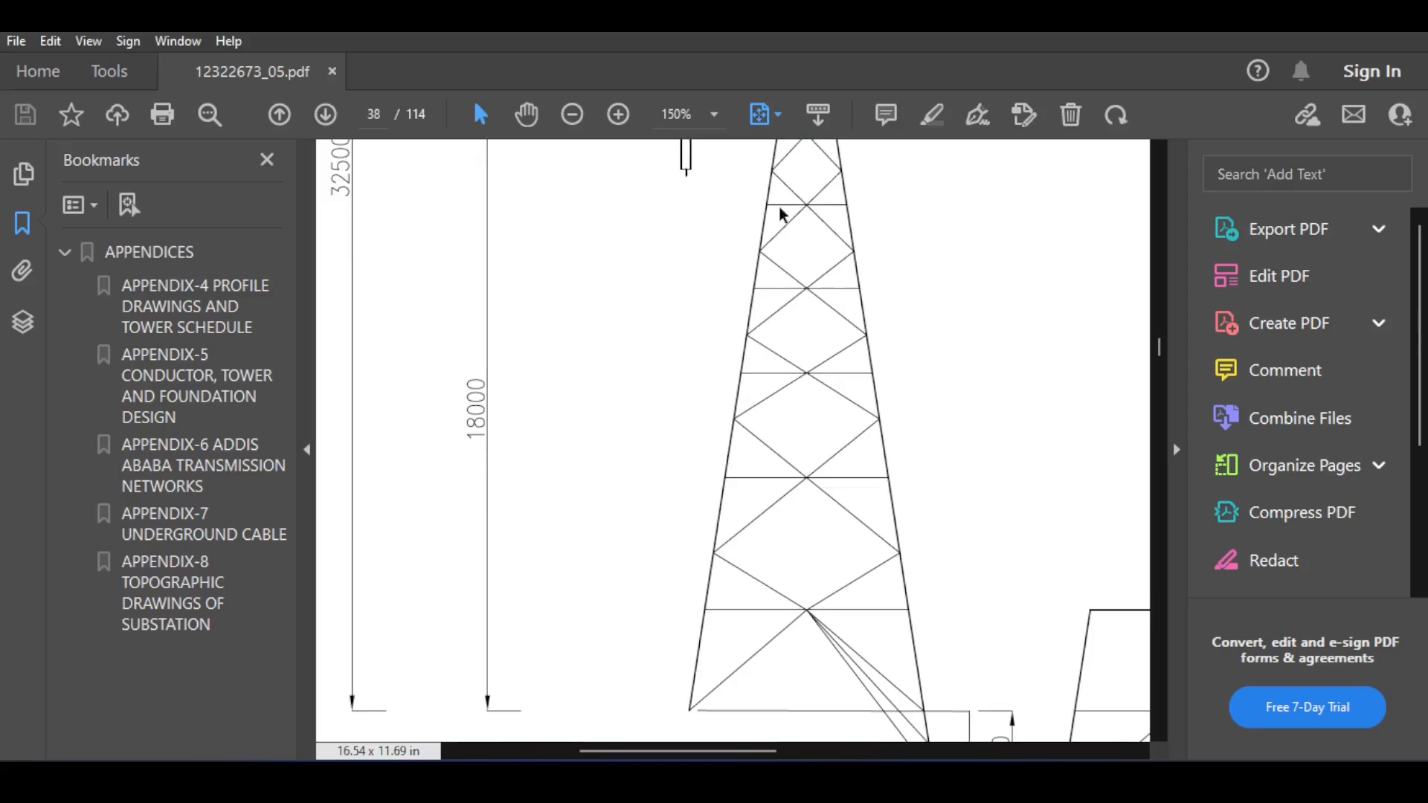
scroll(859, 262, up, 1)
scroll(861, 262, up, 1)
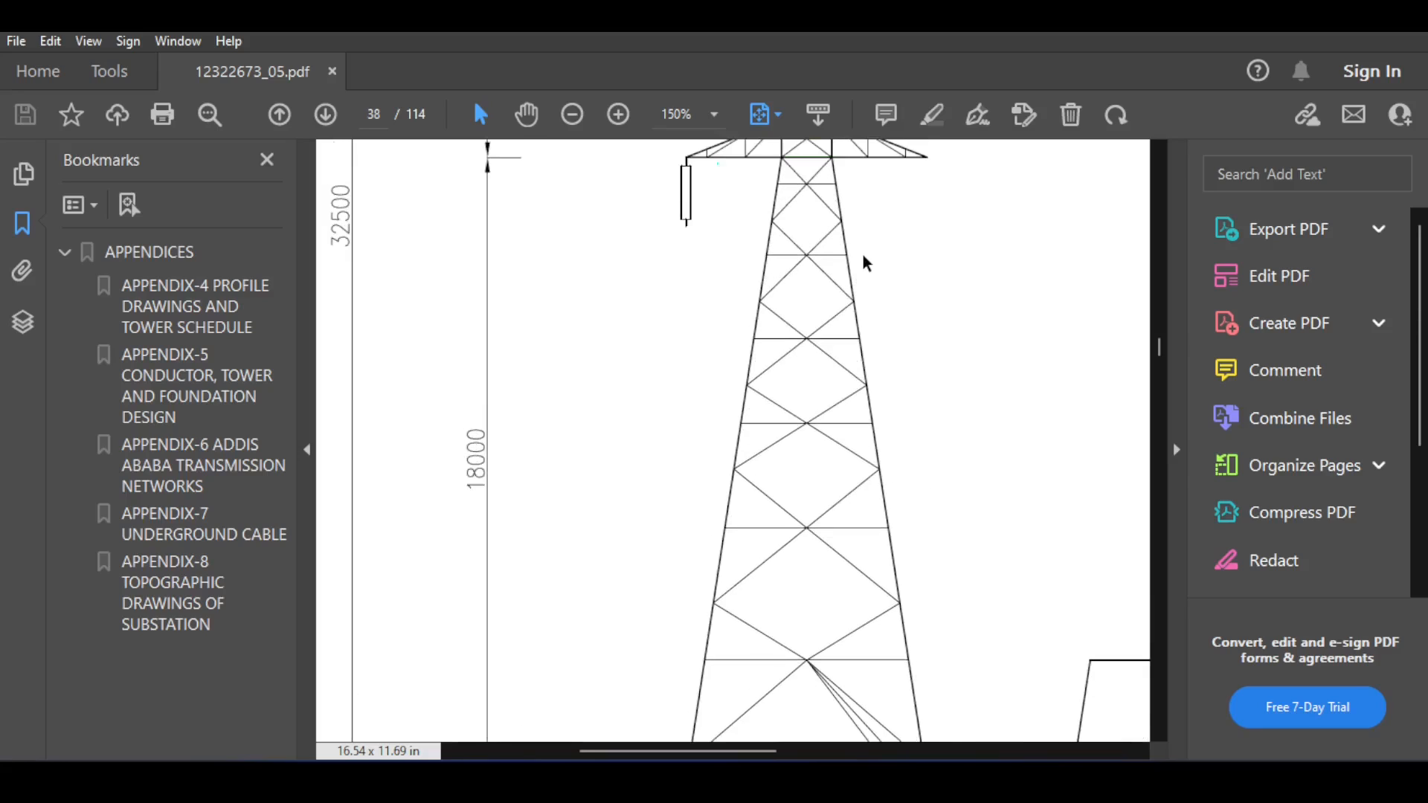
scroll(863, 262, down, 2)
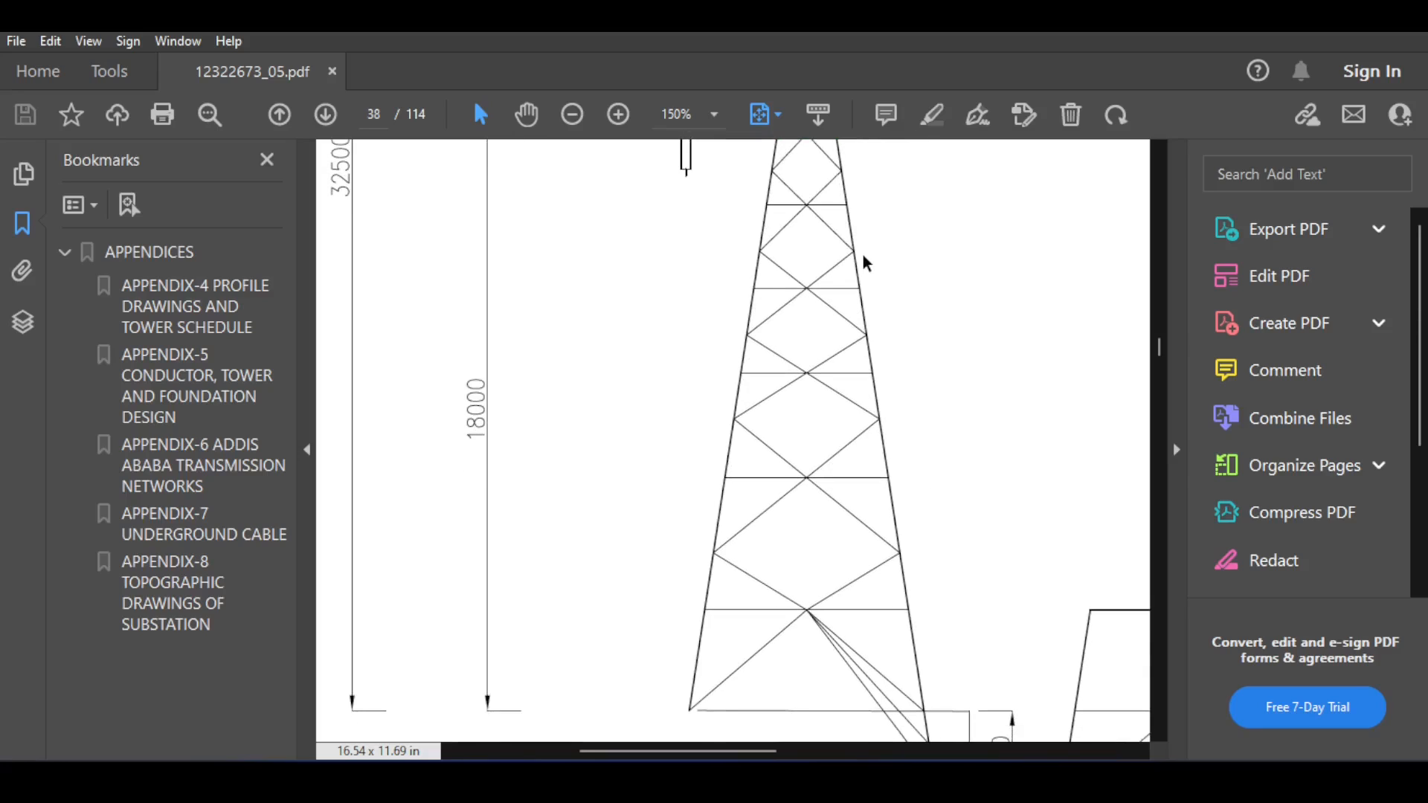
scroll(867, 573, up, 2)
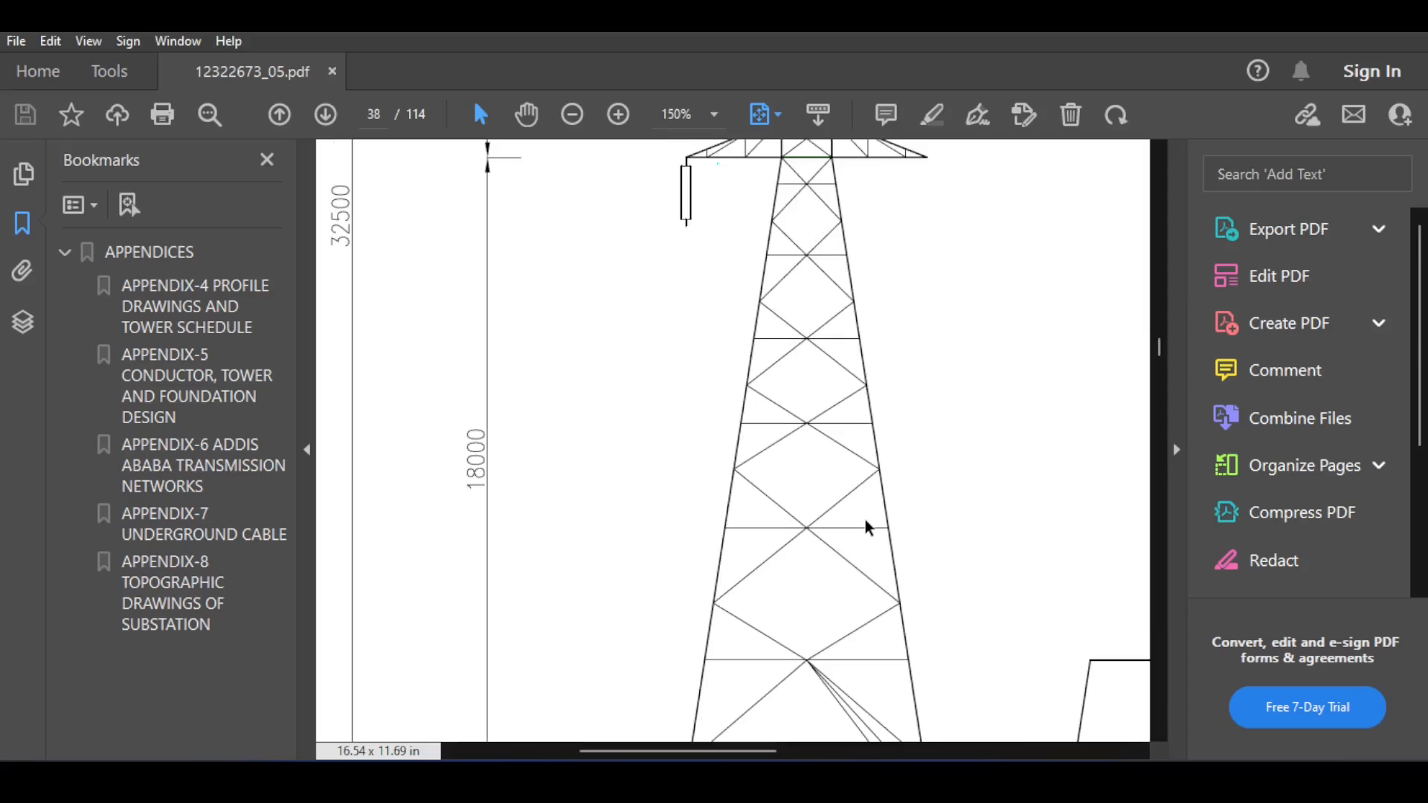
scroll(866, 527, up, 1)
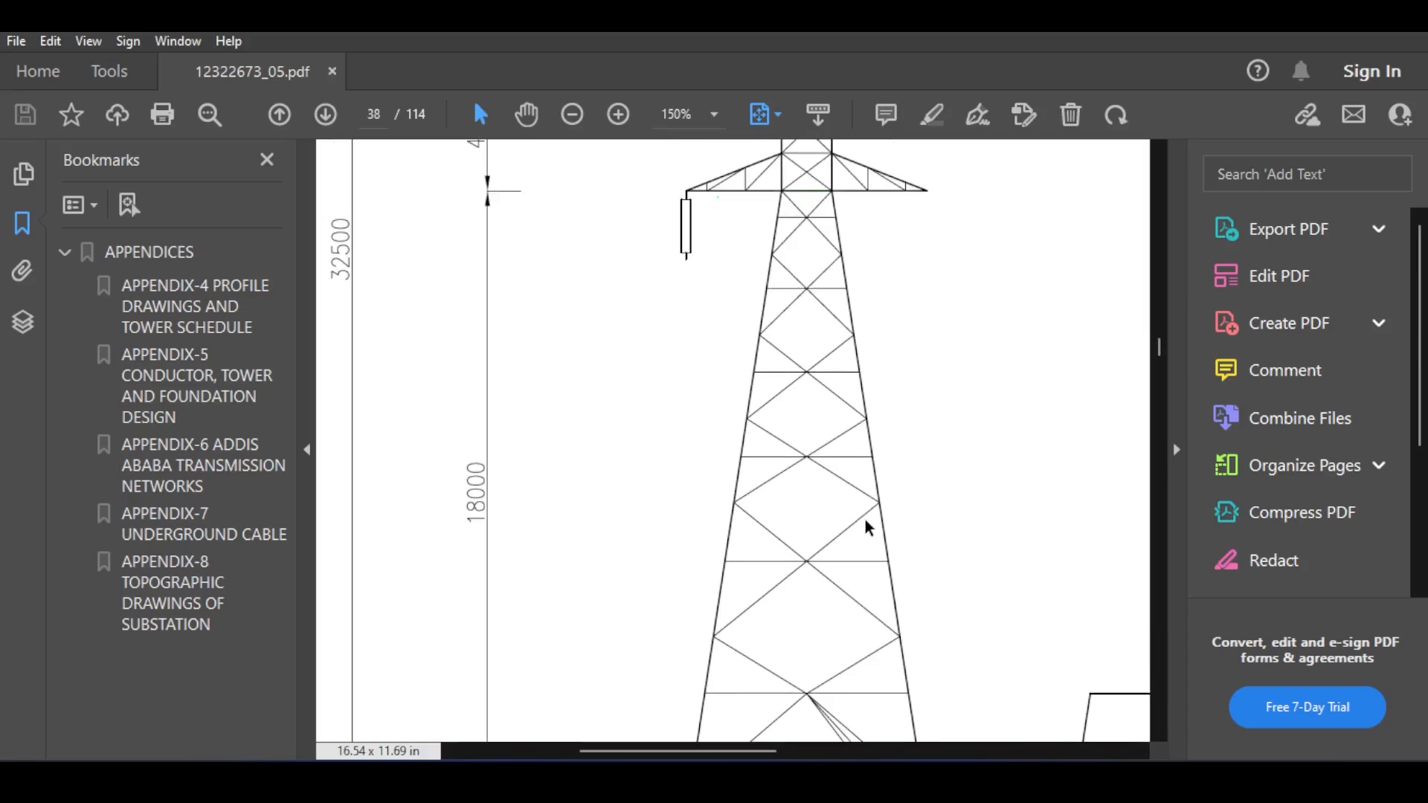
scroll(866, 527, down, 1)
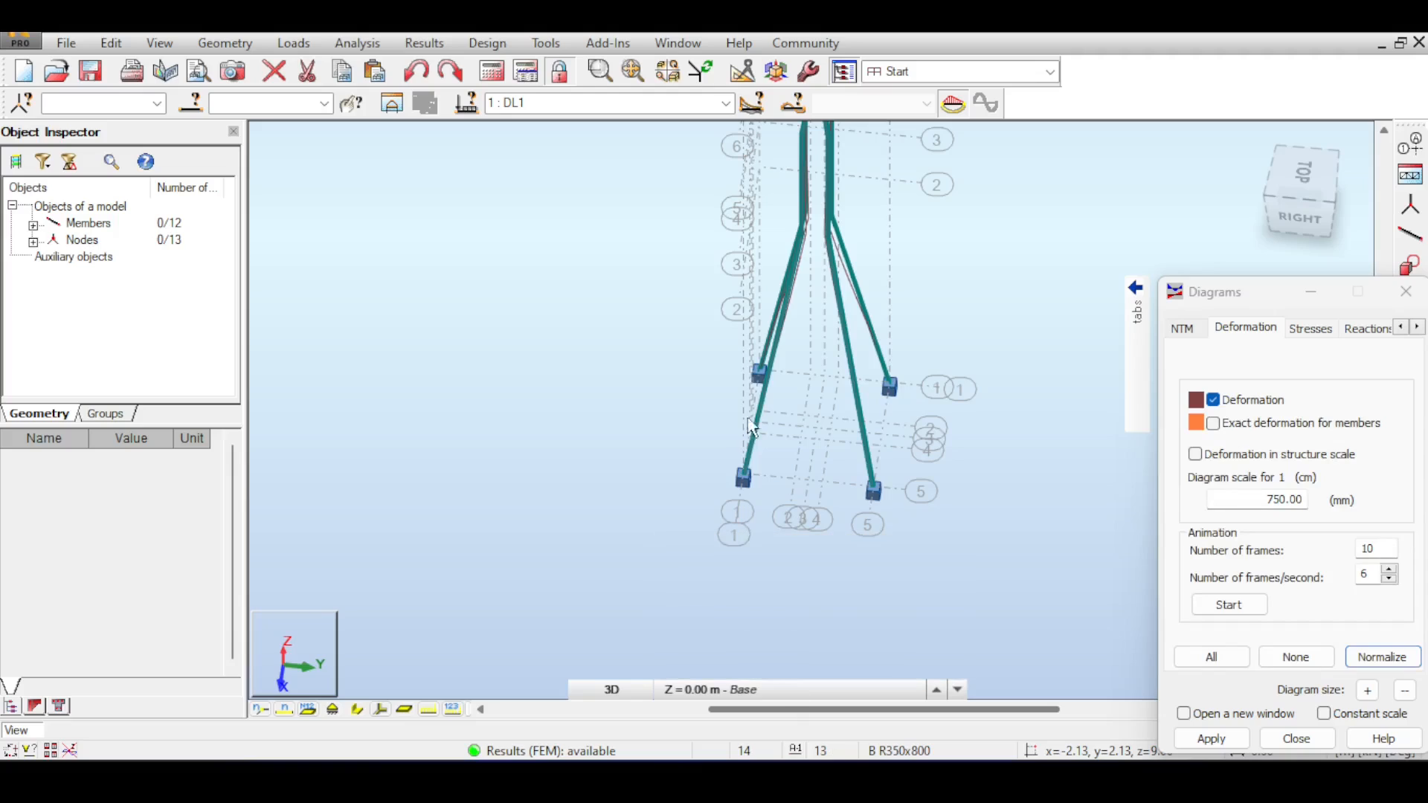
Step: Select the four inclined lower legs of the tower and open the division settings for them
drag(892, 288, 733, 305)
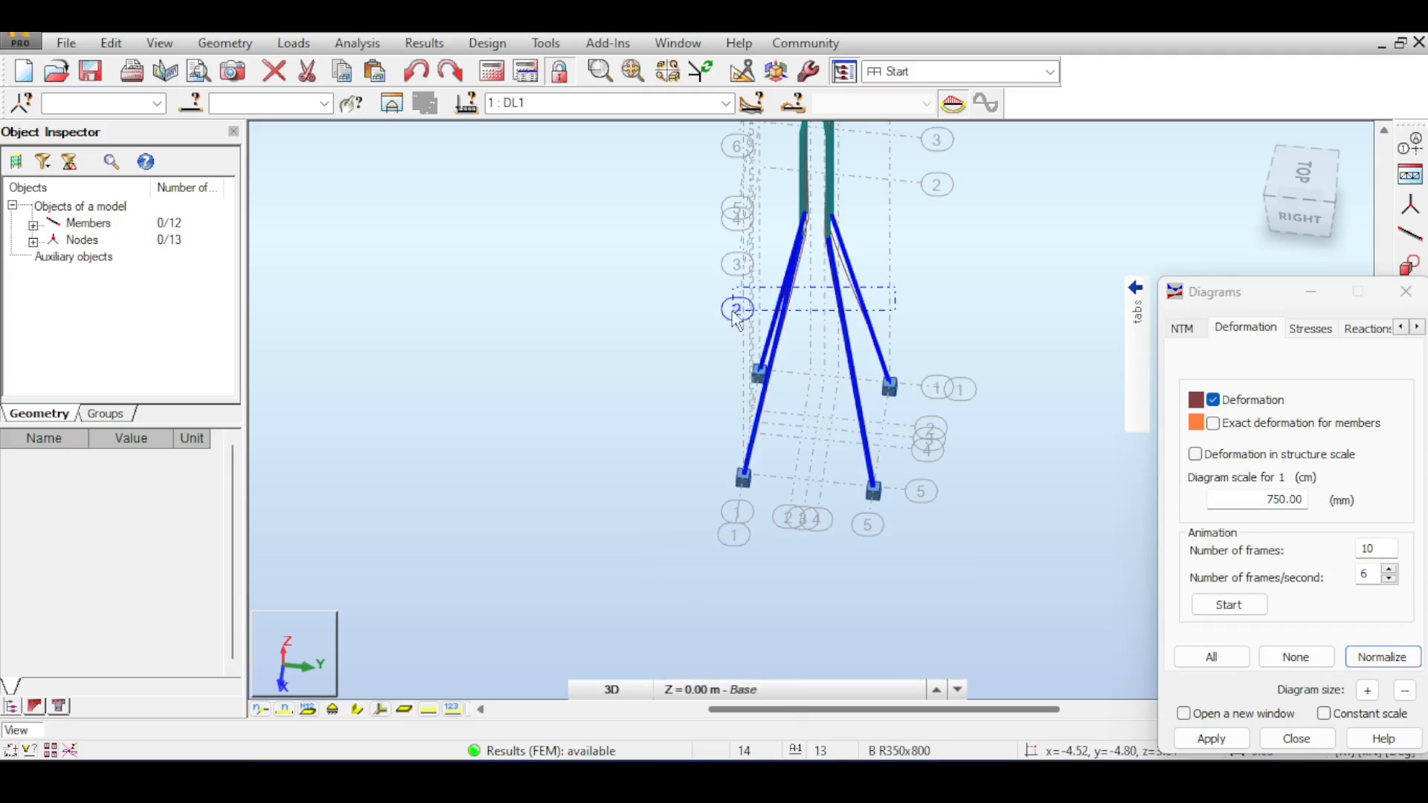
click(225, 43)
mouse_move(111, 43)
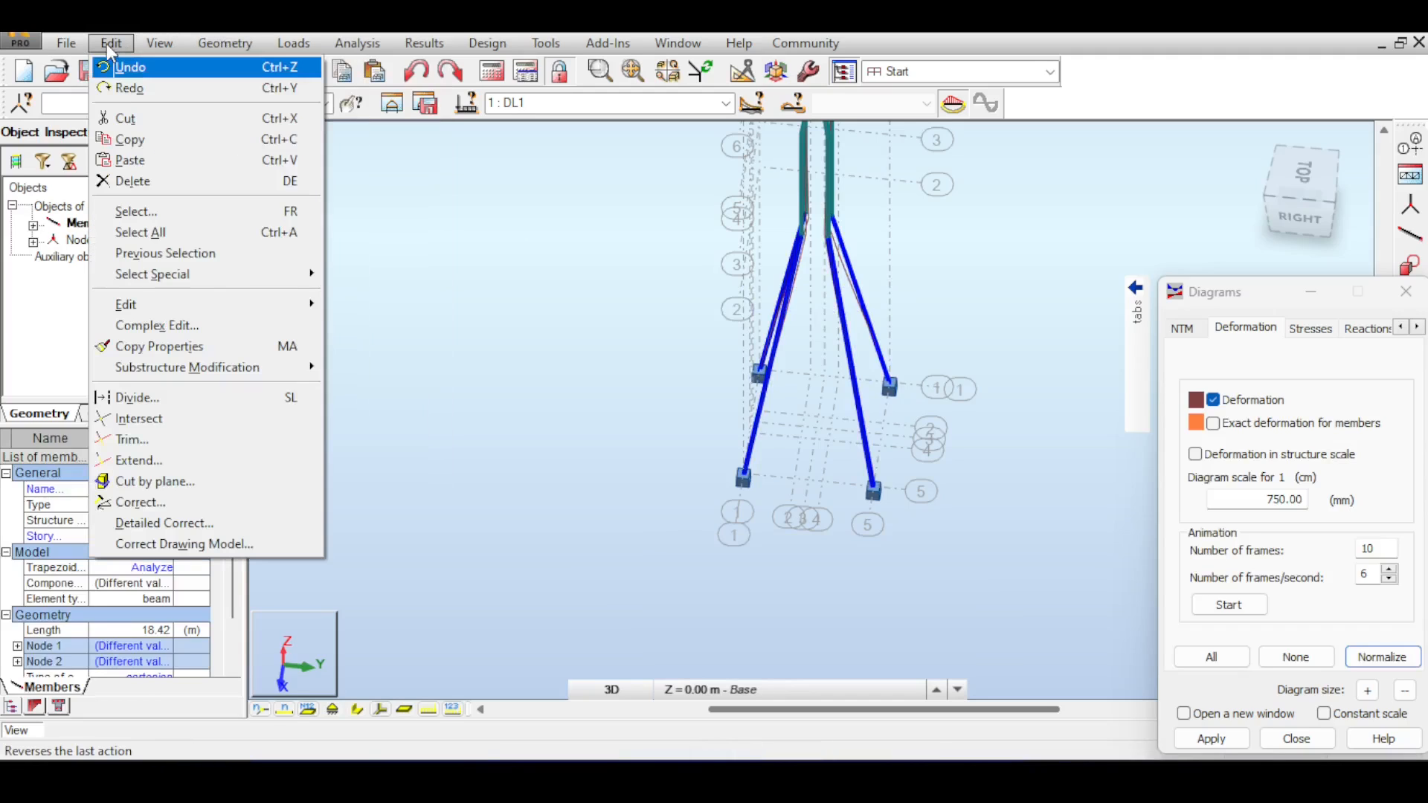
mouse_move(169, 306)
click(156, 402)
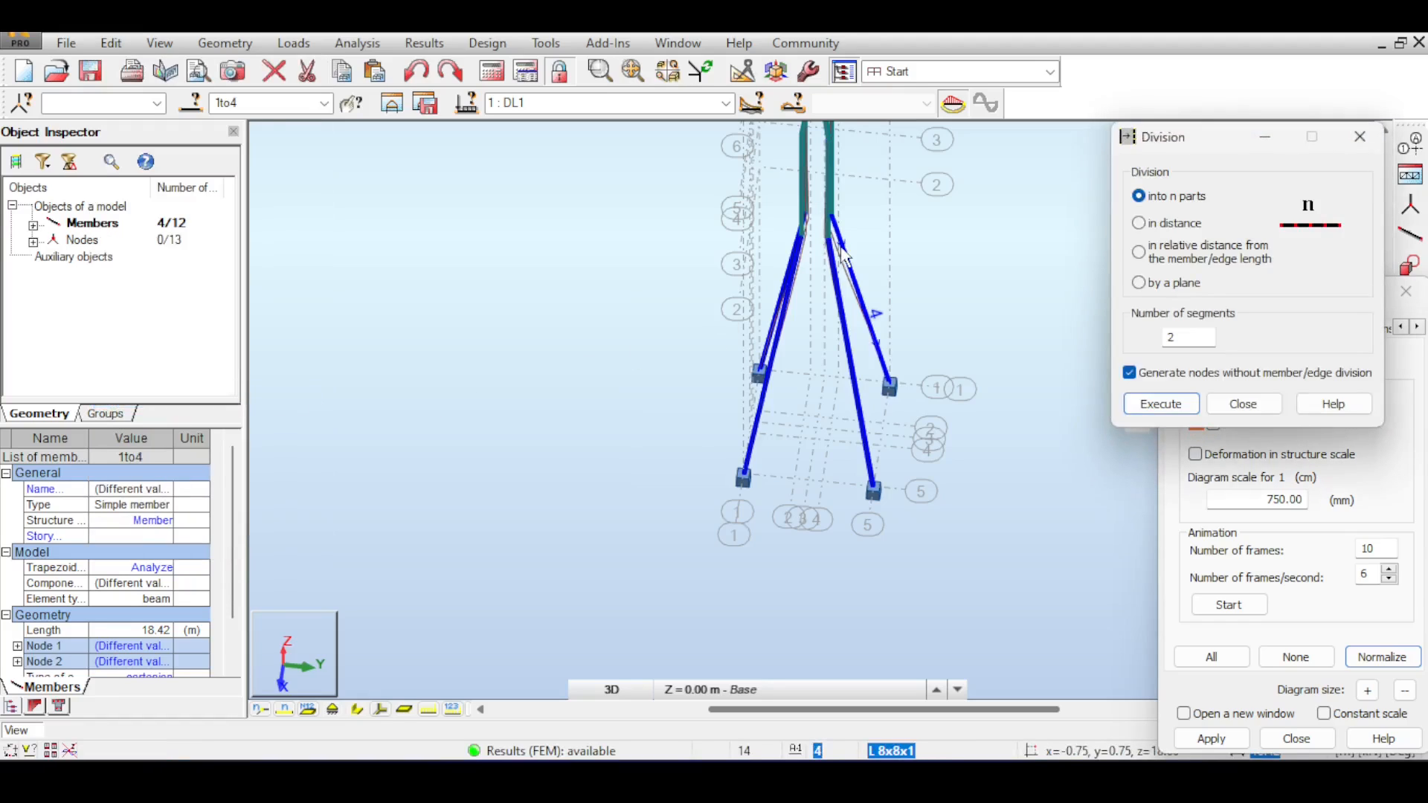
scroll(876, 314, up, 3)
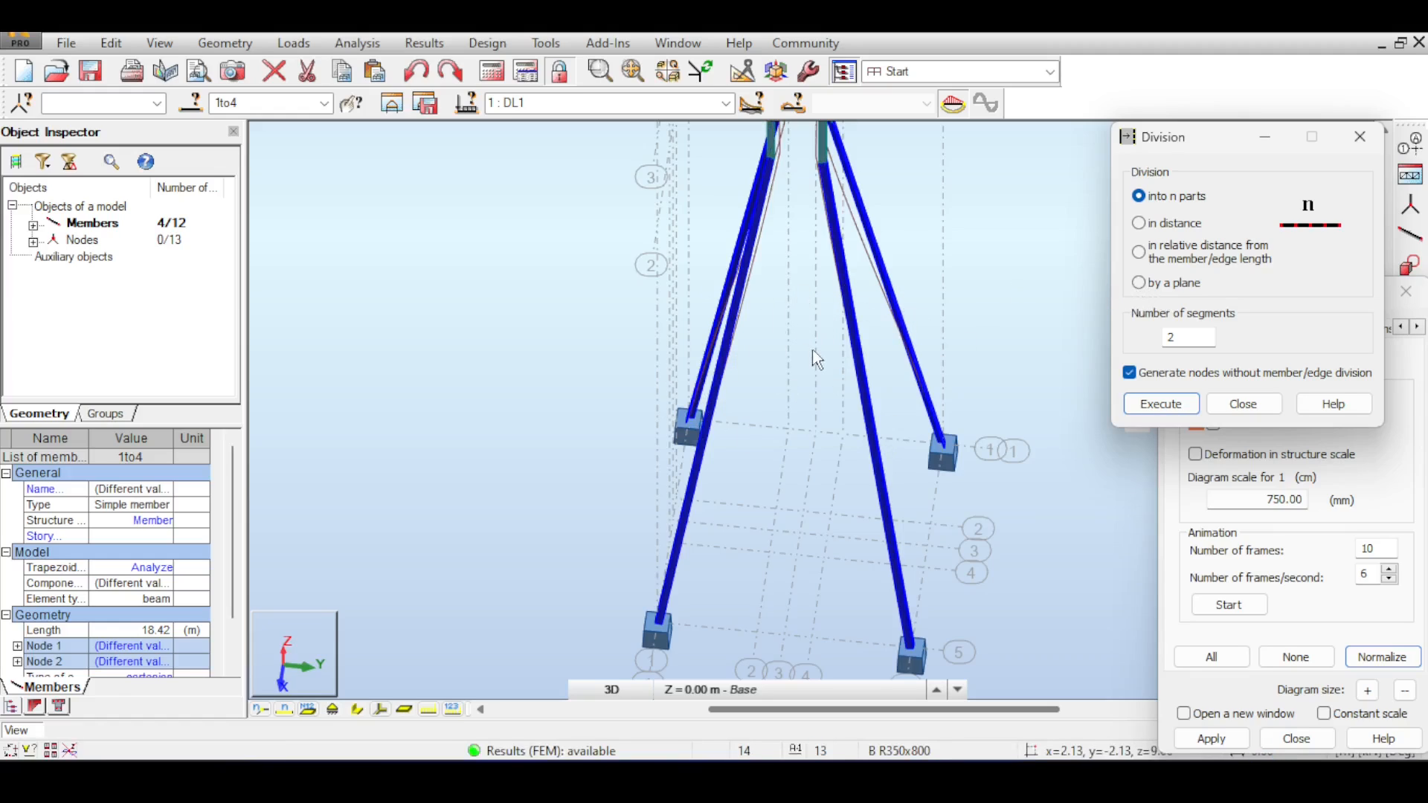
middle_drag(1006, 208, 996, 228)
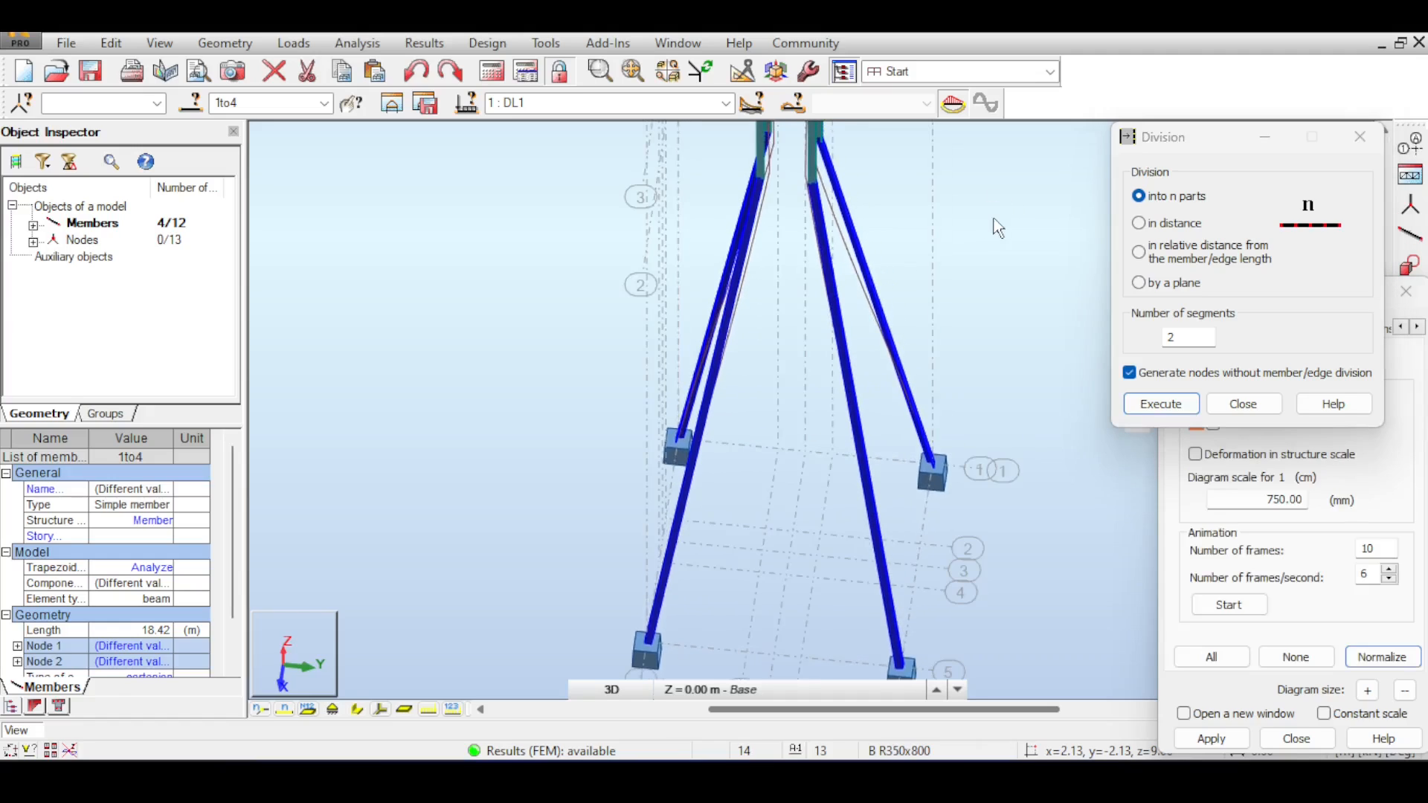
click(1178, 336)
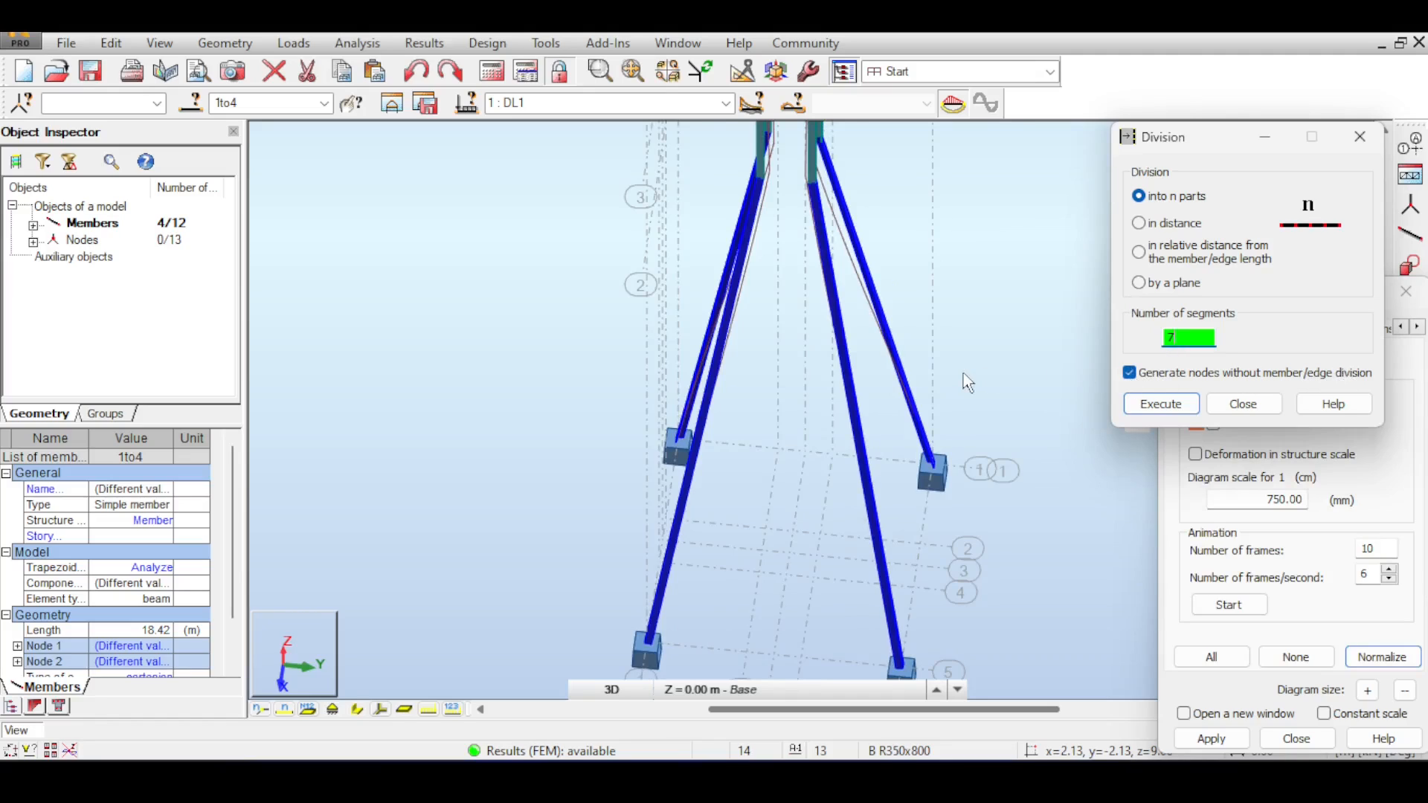
scroll(963, 372, down, 2)
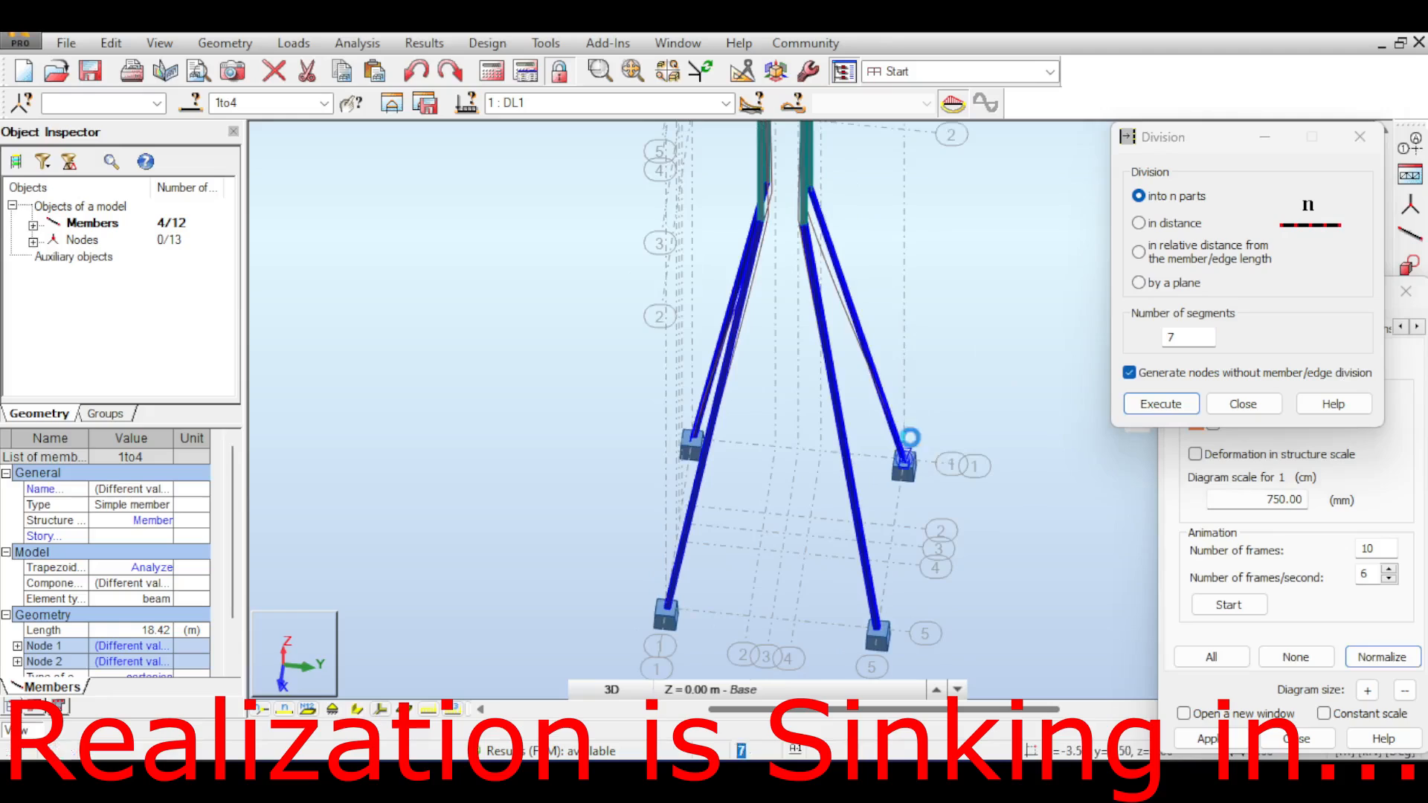
middle_drag(888, 260, 863, 274)
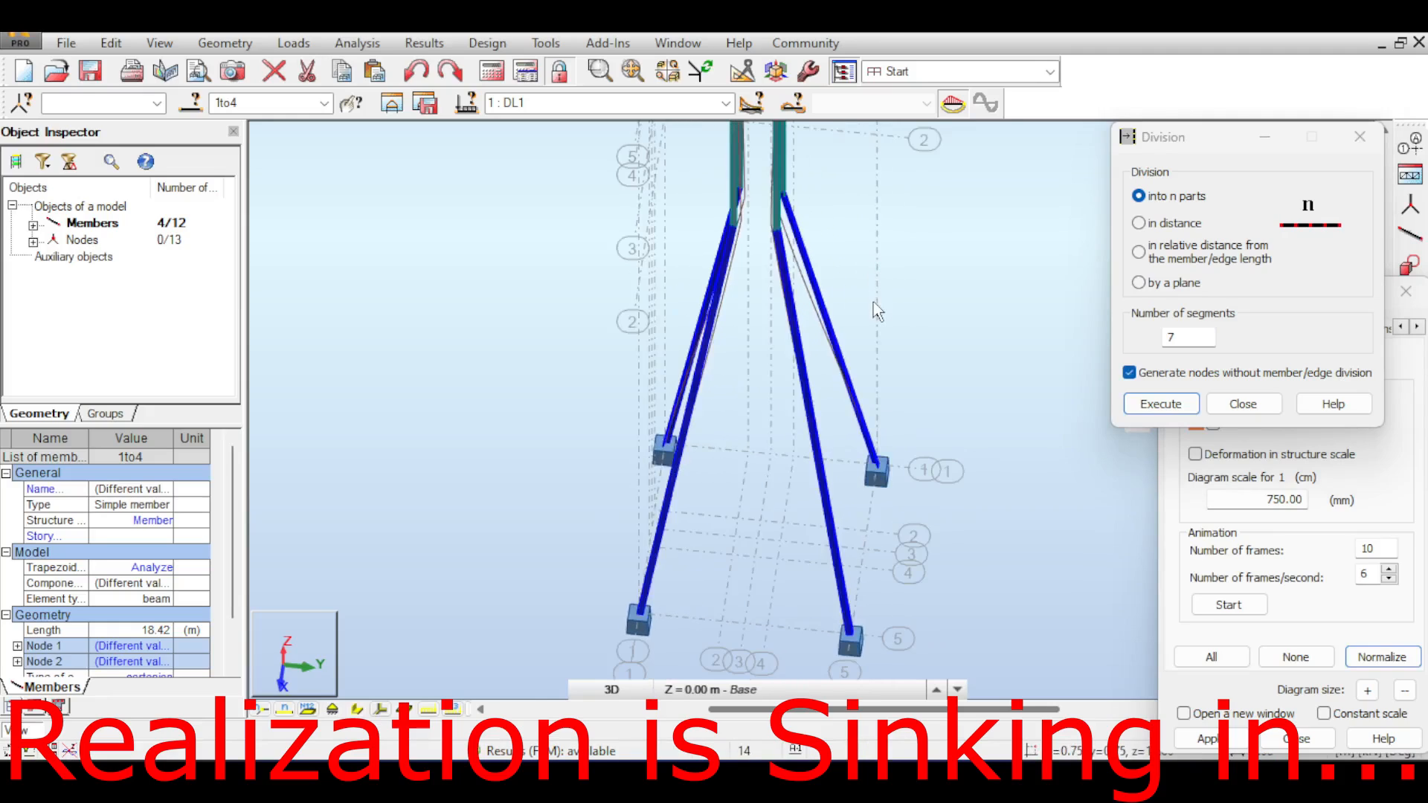
scroll(876, 305, up, 2)
click(1242, 403)
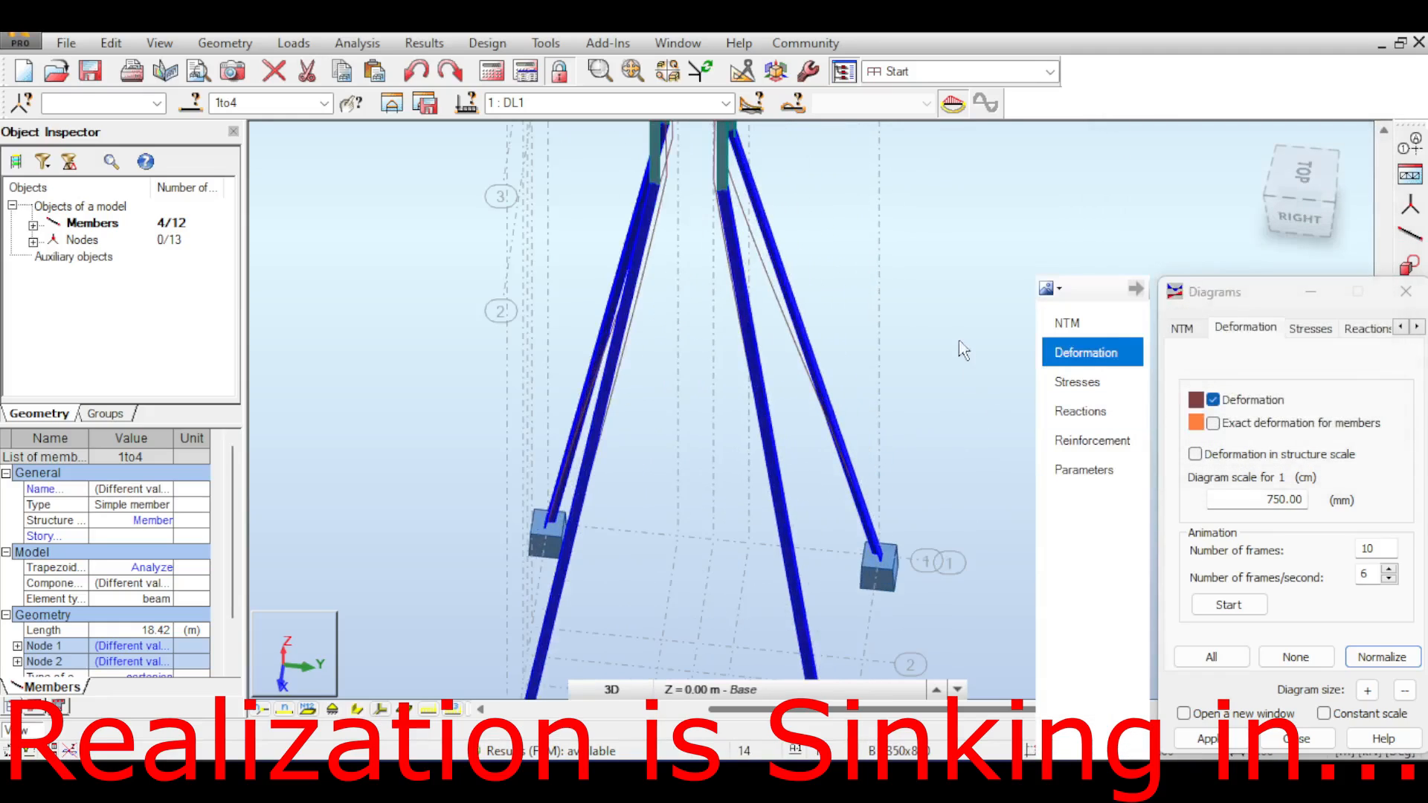
middle_drag(947, 325, 970, 364)
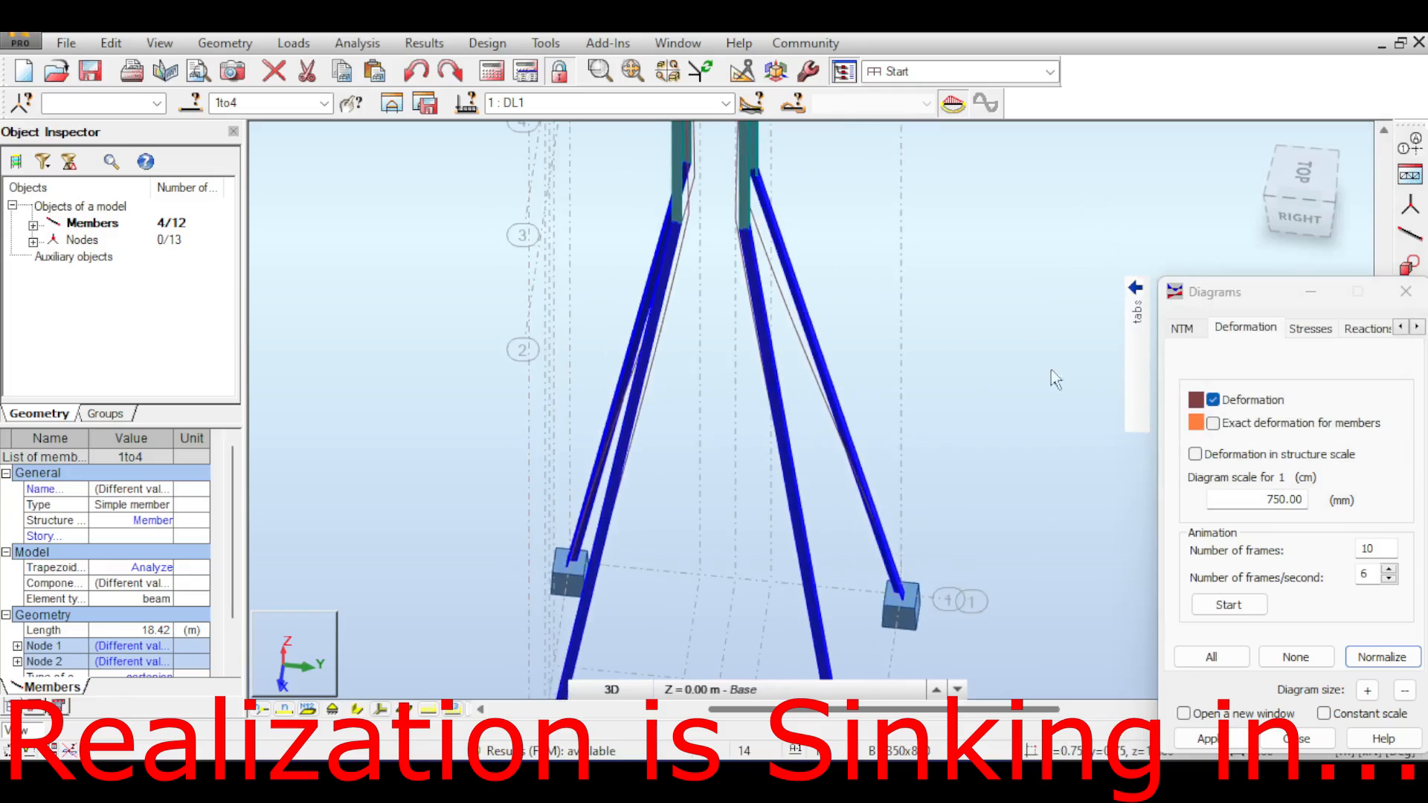
Step: Reopen the division settings for the four selected legs and consult the Wikipedia transmission tower photo in the browser for the bracing layout
click(111, 43)
mouse_move(190, 310)
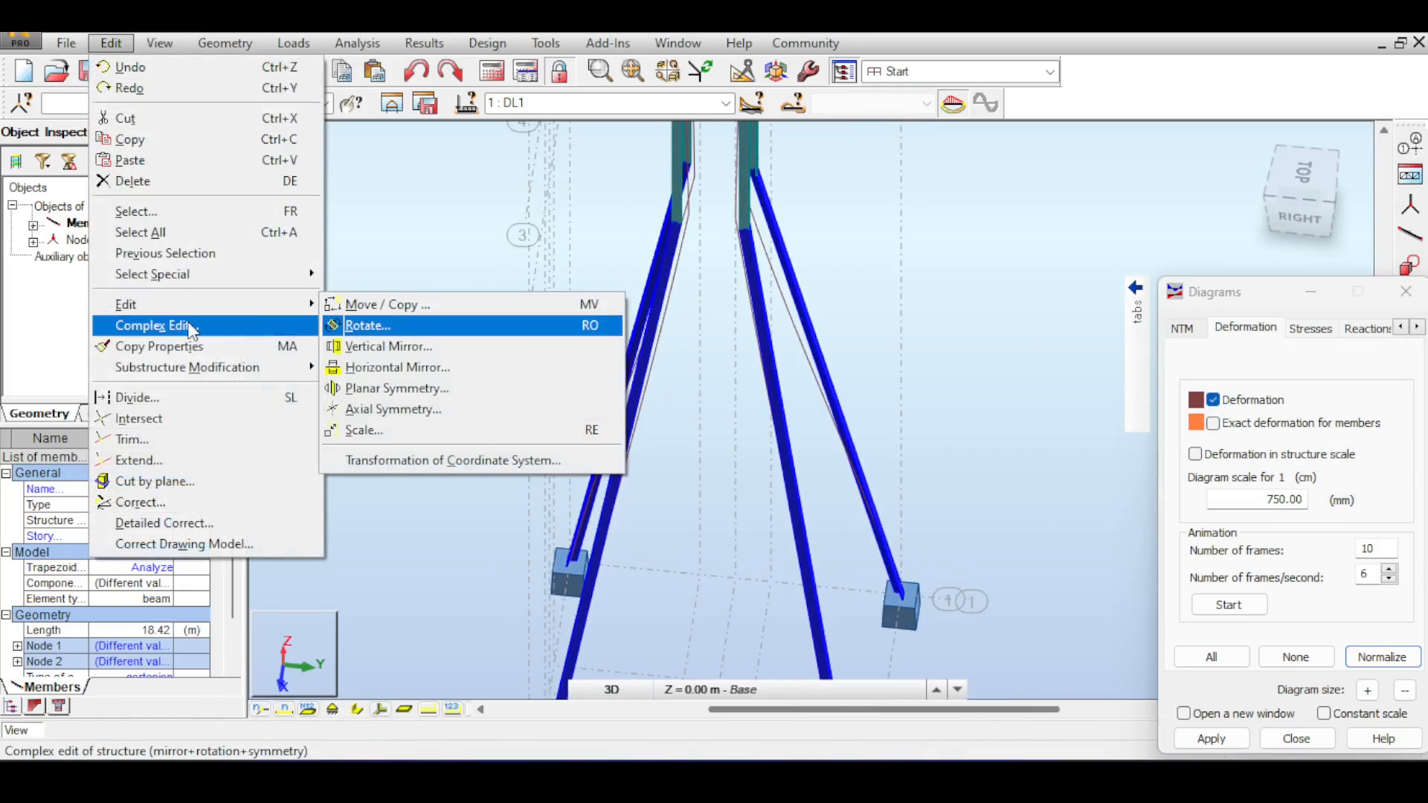
click(185, 394)
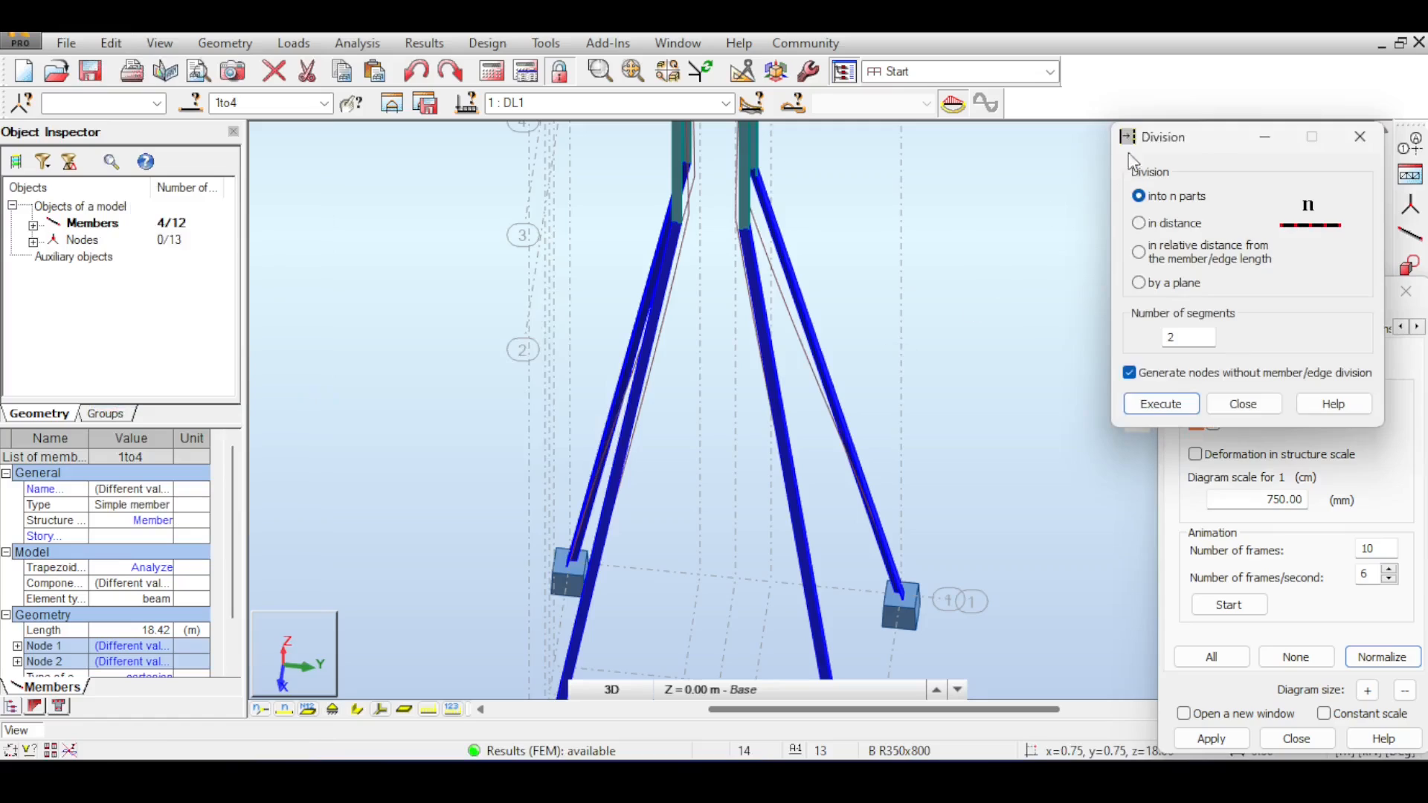
drag(1170, 134, 1100, 160)
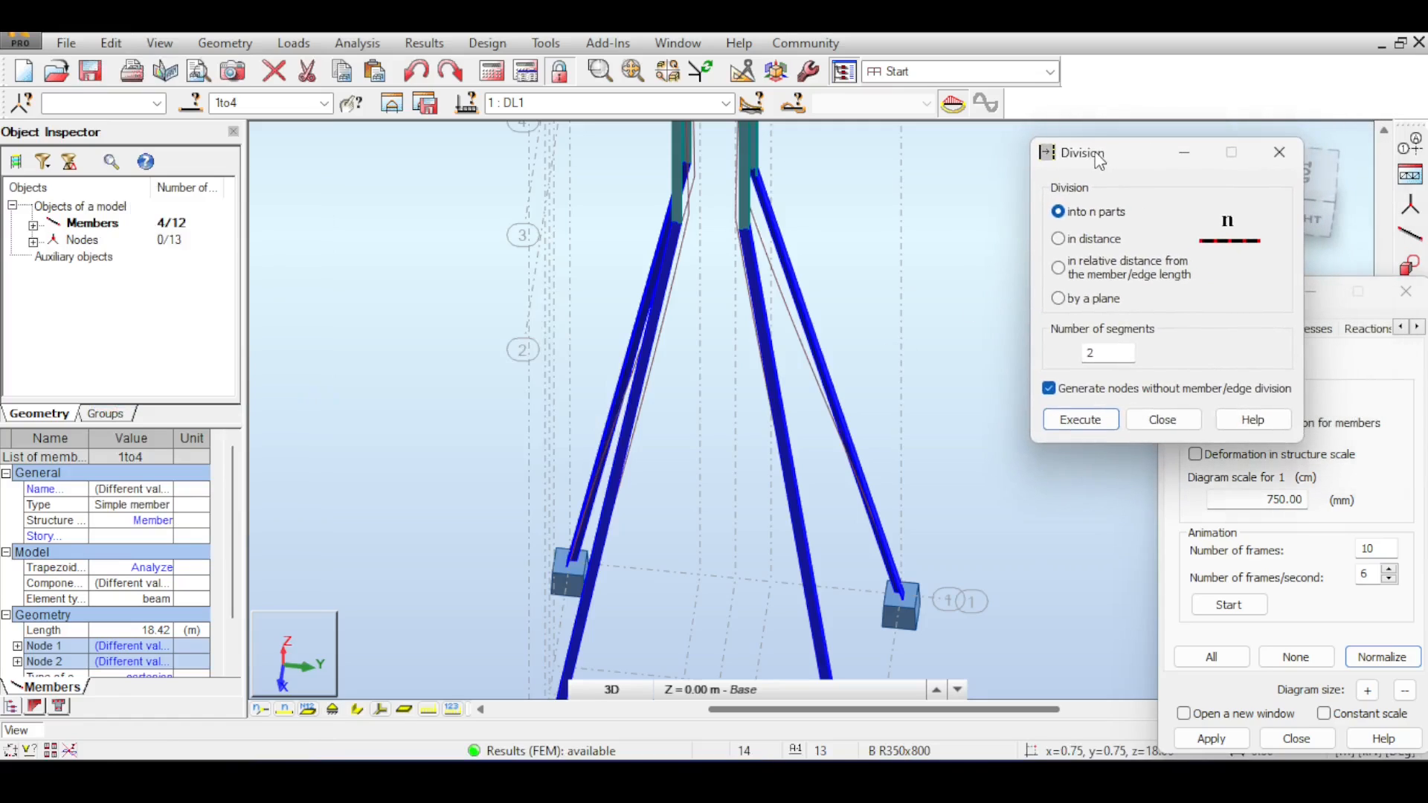
drag(1099, 161, 1030, 164)
double_click(1031, 349)
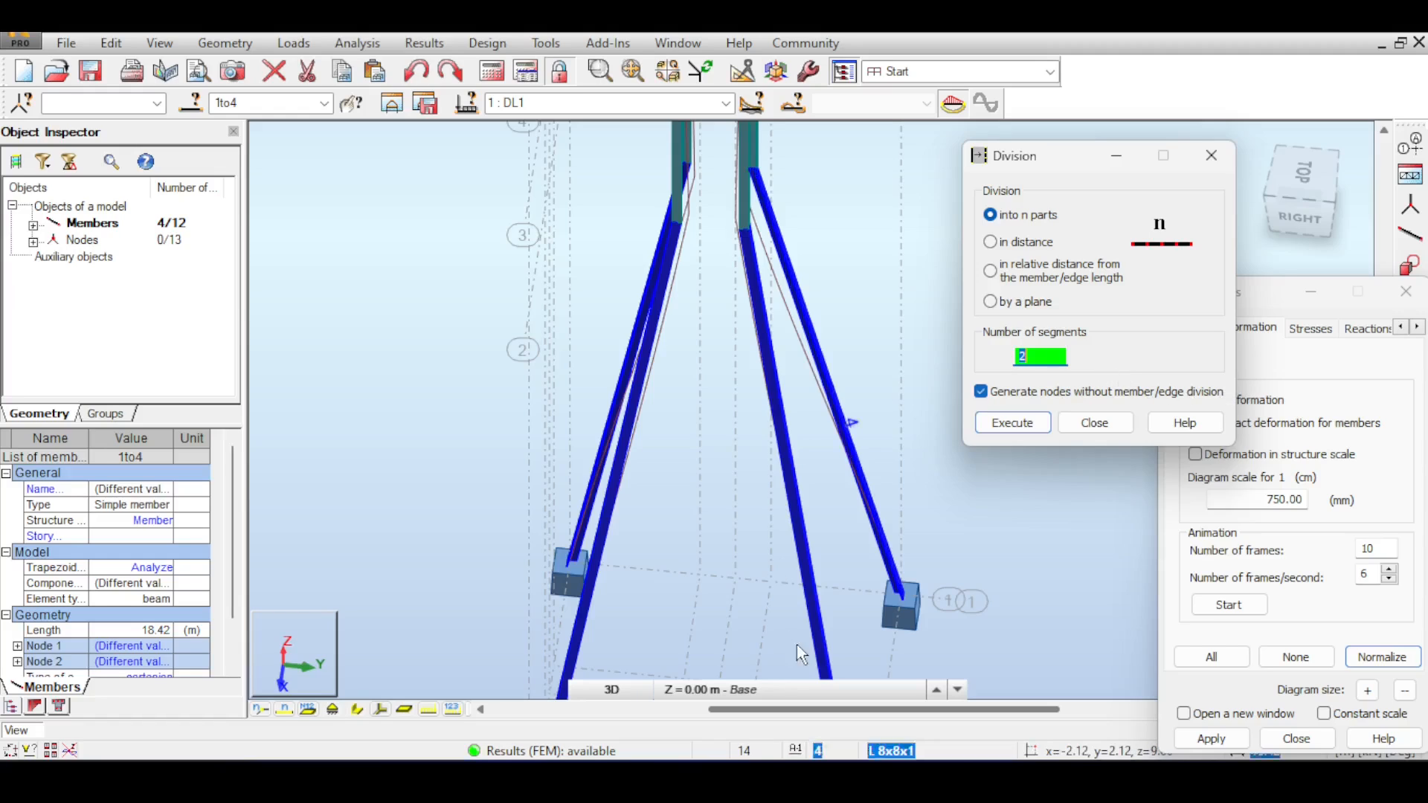
click(733, 777)
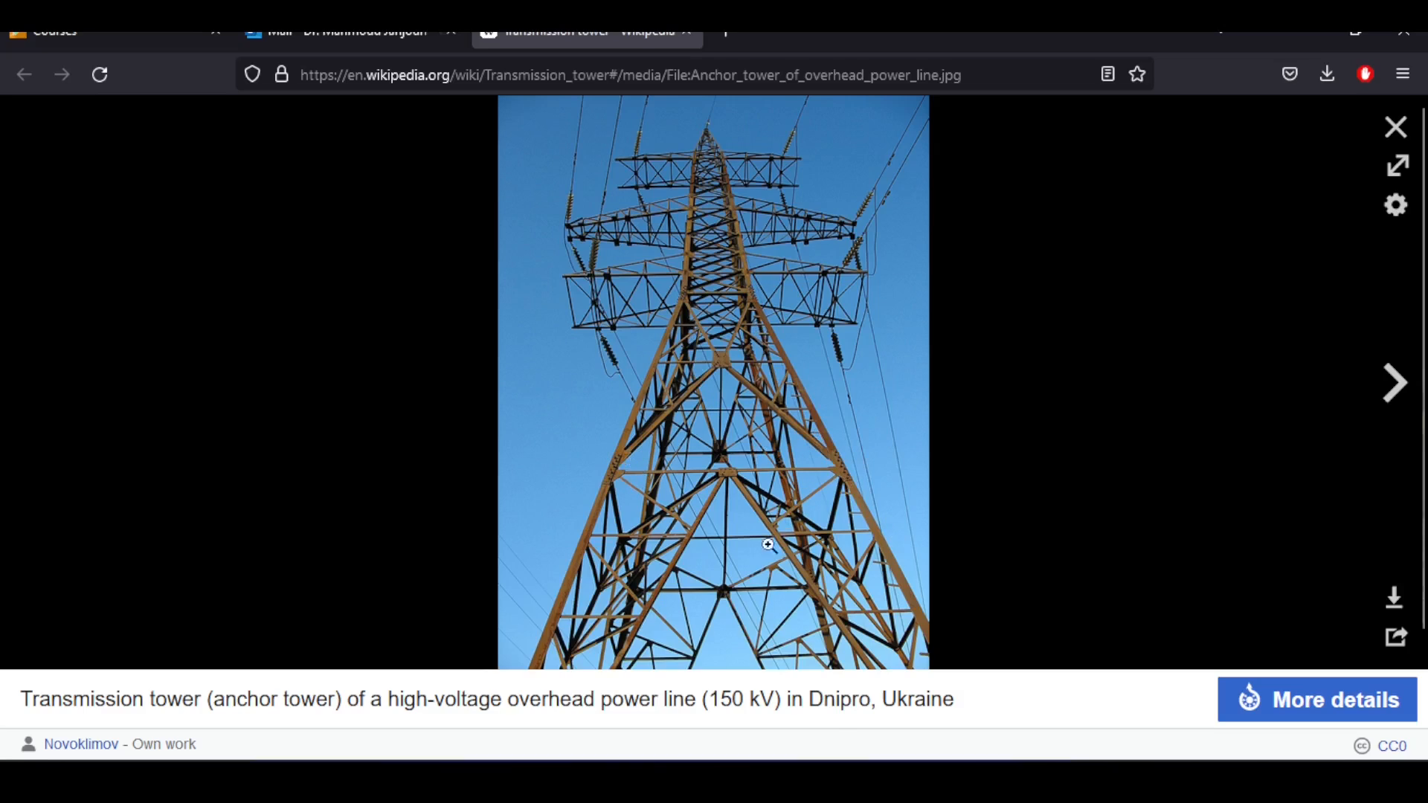
click(848, 777)
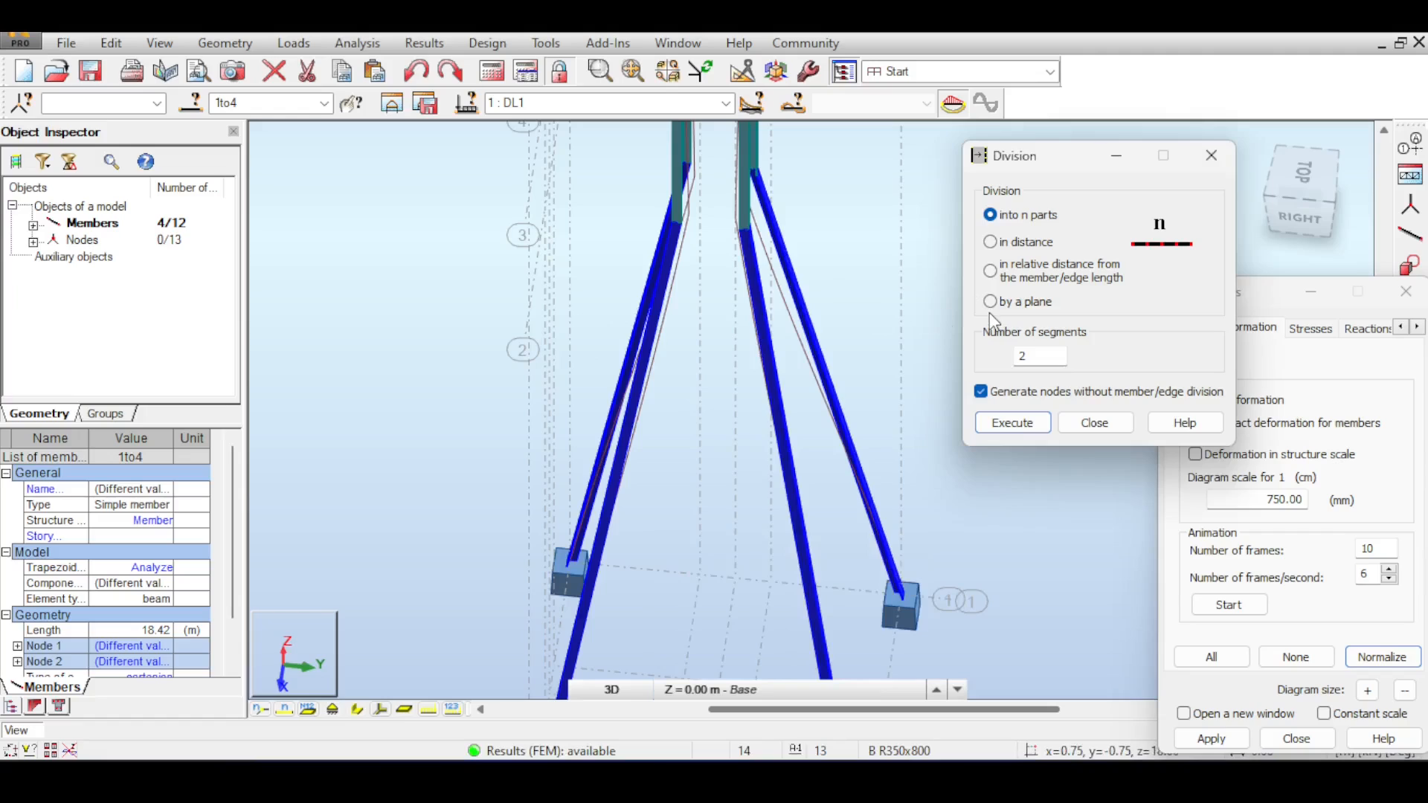
Step: Divide the four inclined legs into 2 segments each, with generating nodes without member division turned off
click(1038, 357)
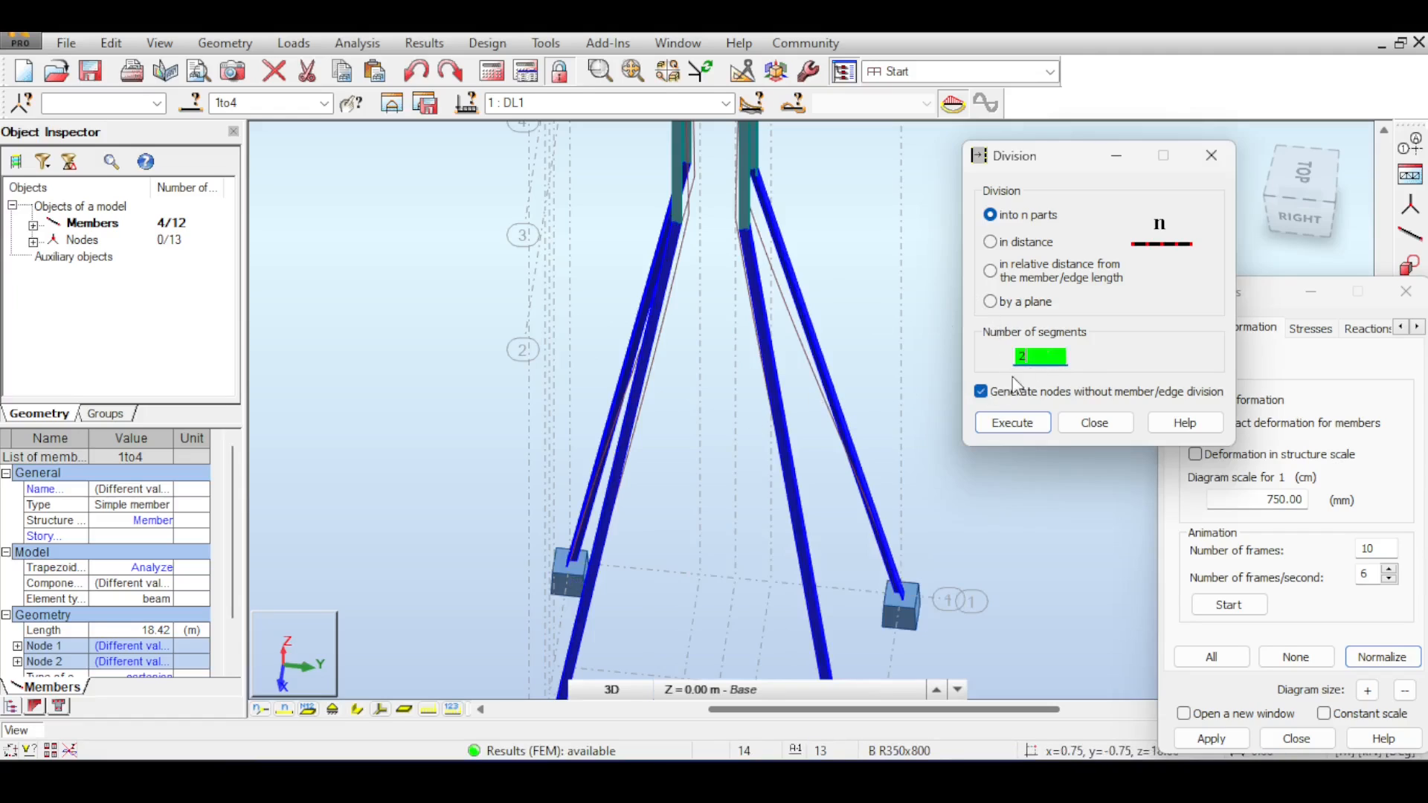
click(985, 394)
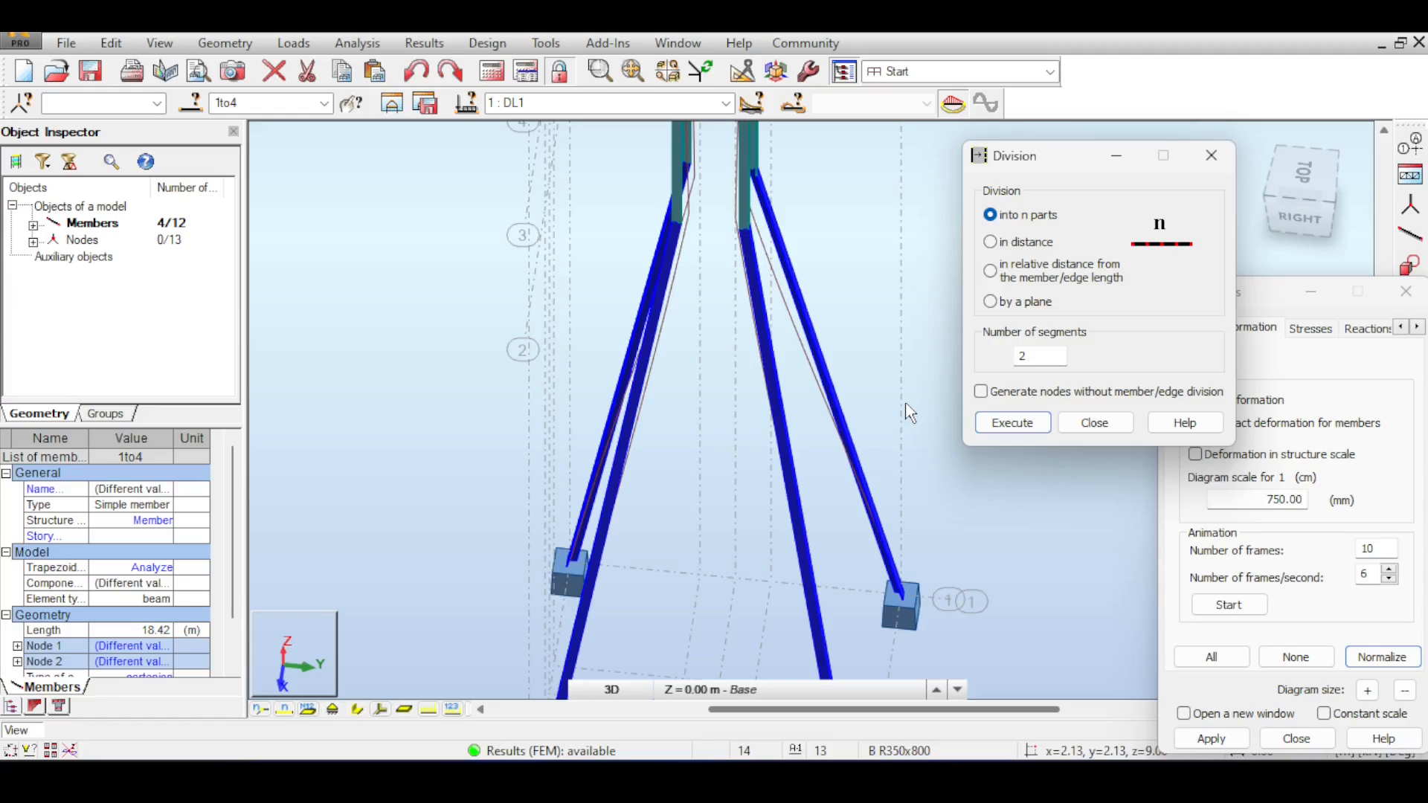
scroll(909, 414, down, 2)
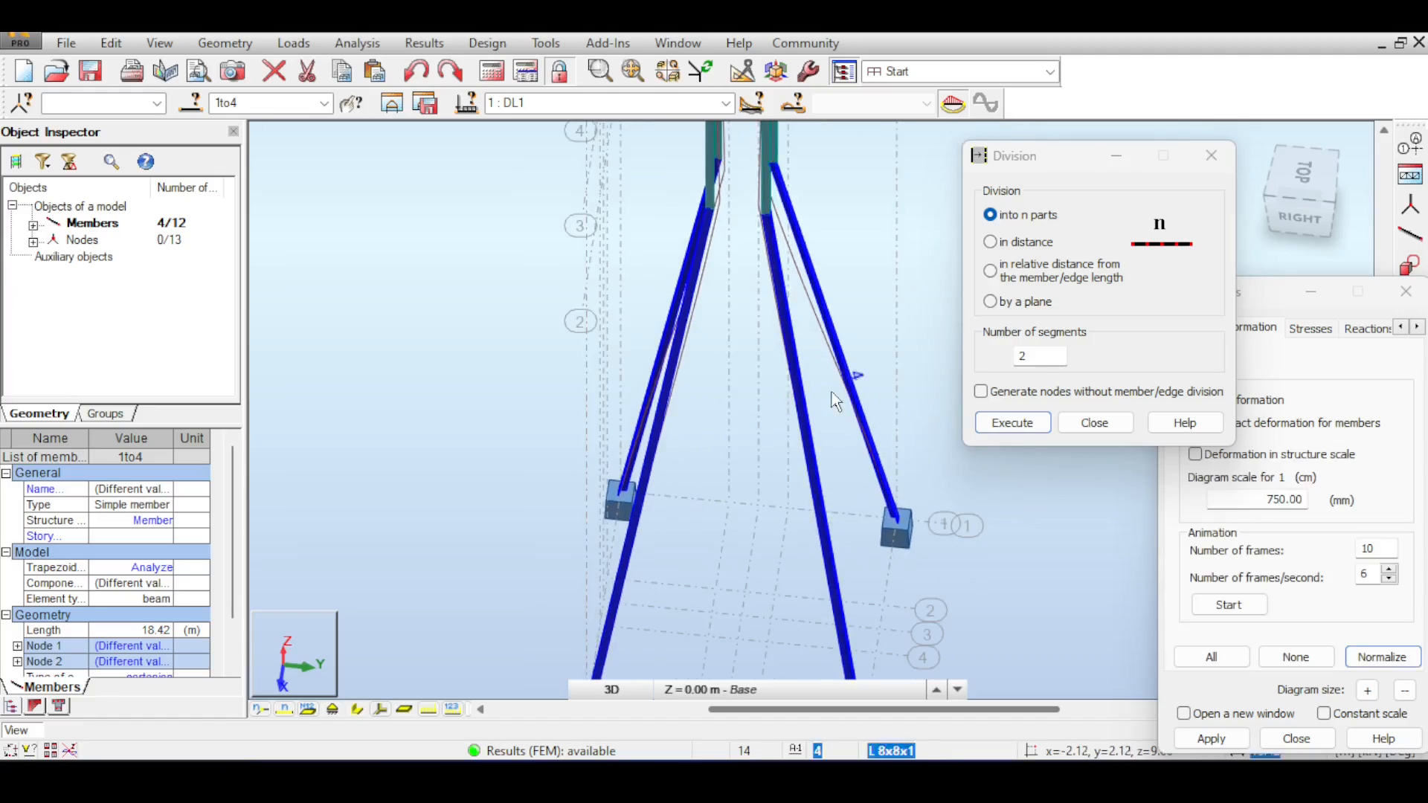
click(990, 429)
click(781, 439)
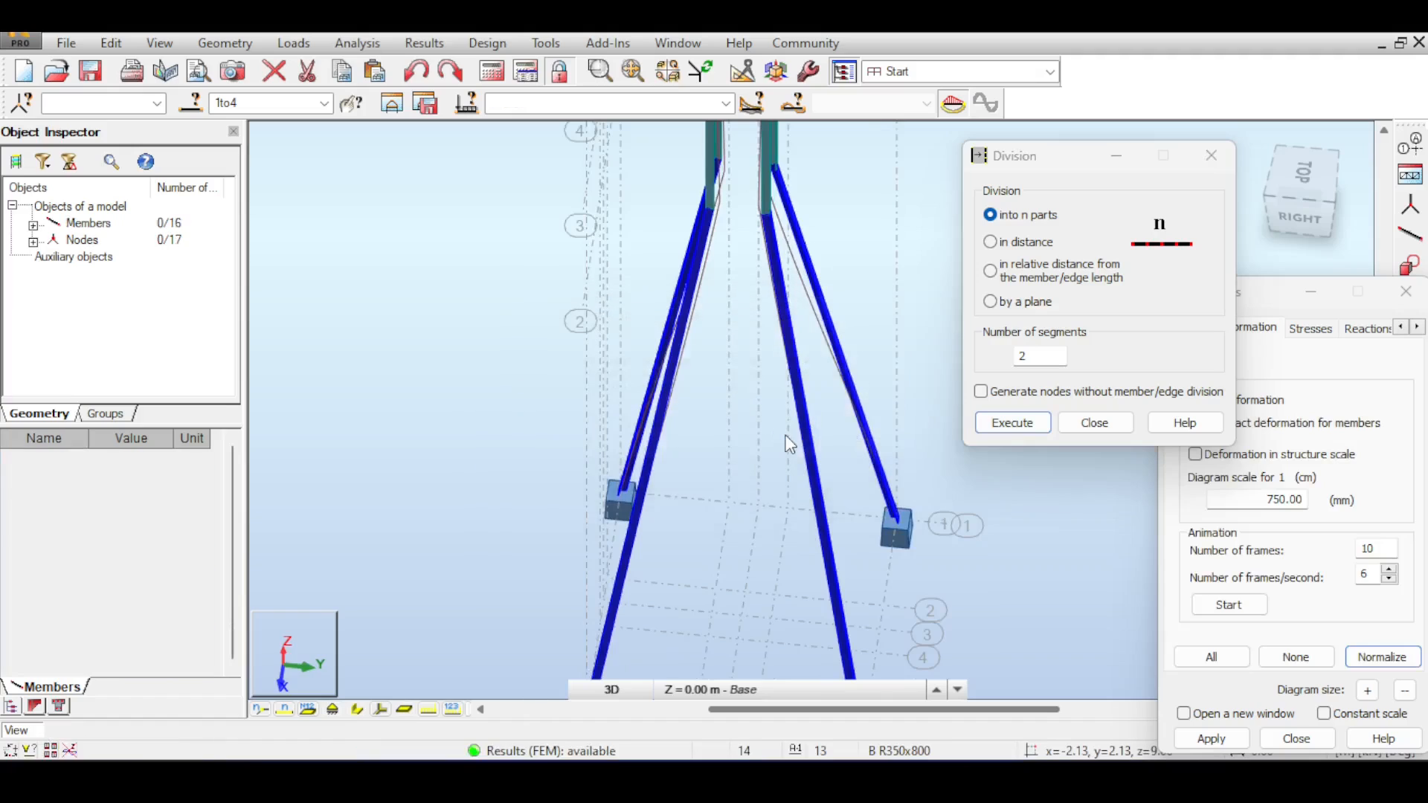
scroll(818, 427, down, 1)
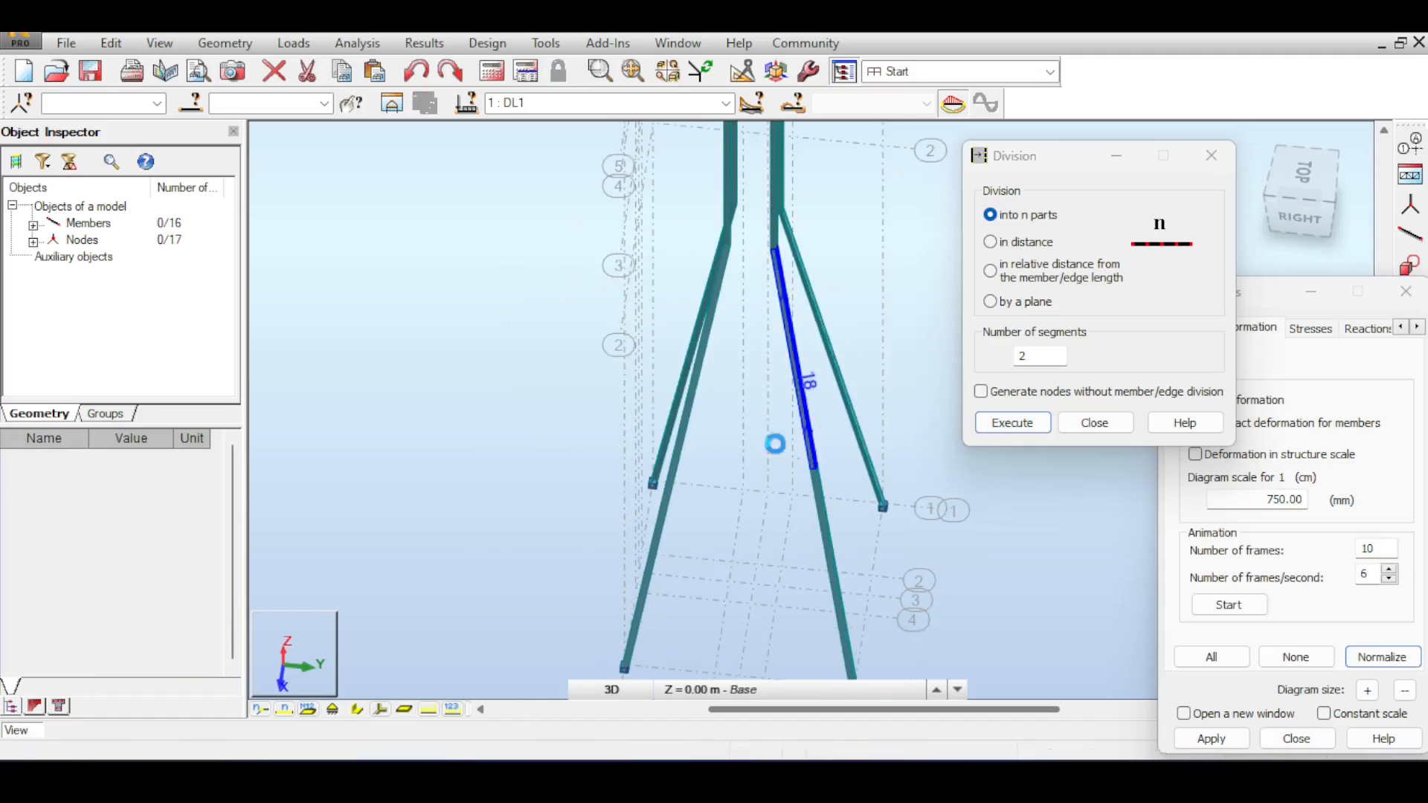
scroll(818, 513, down, 1)
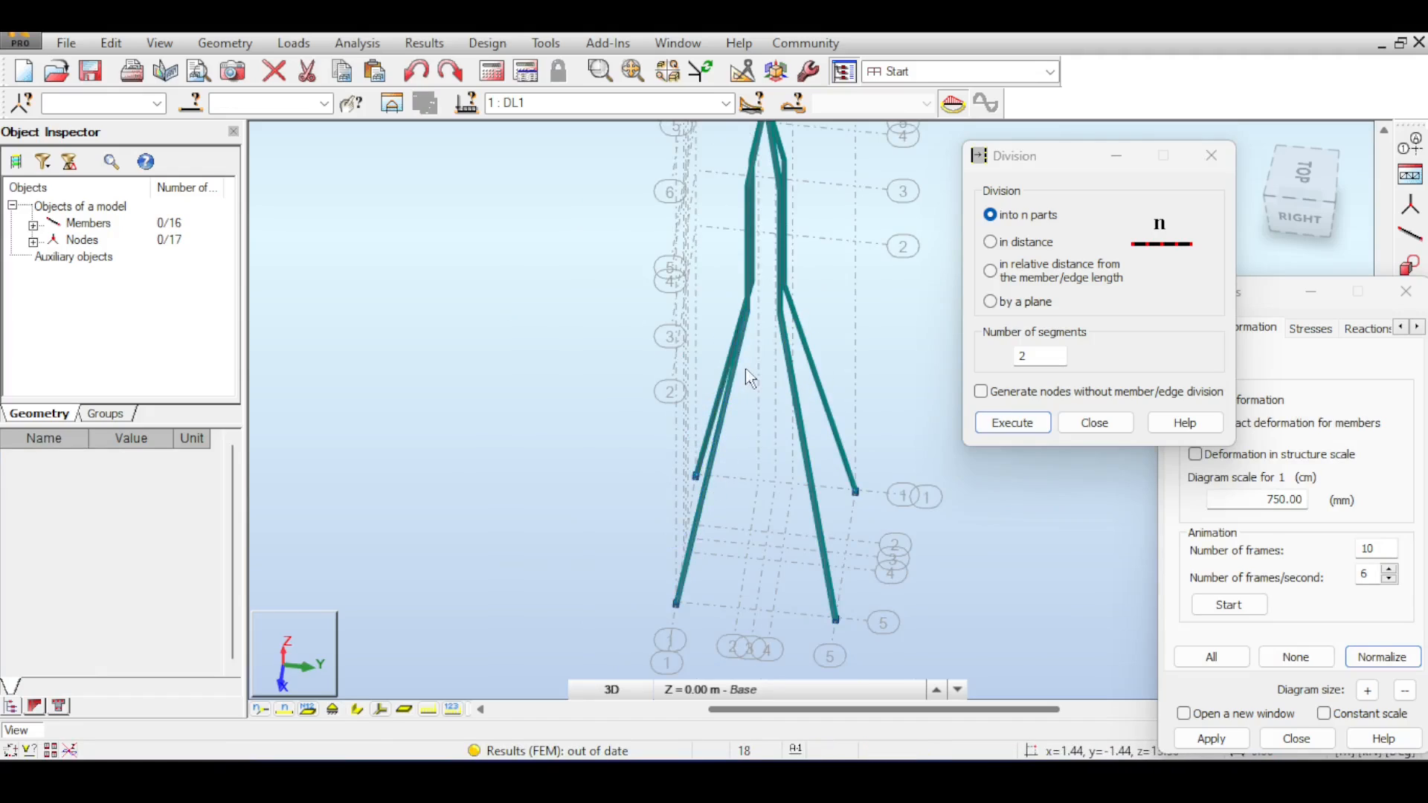
middle_drag(758, 380, 794, 418)
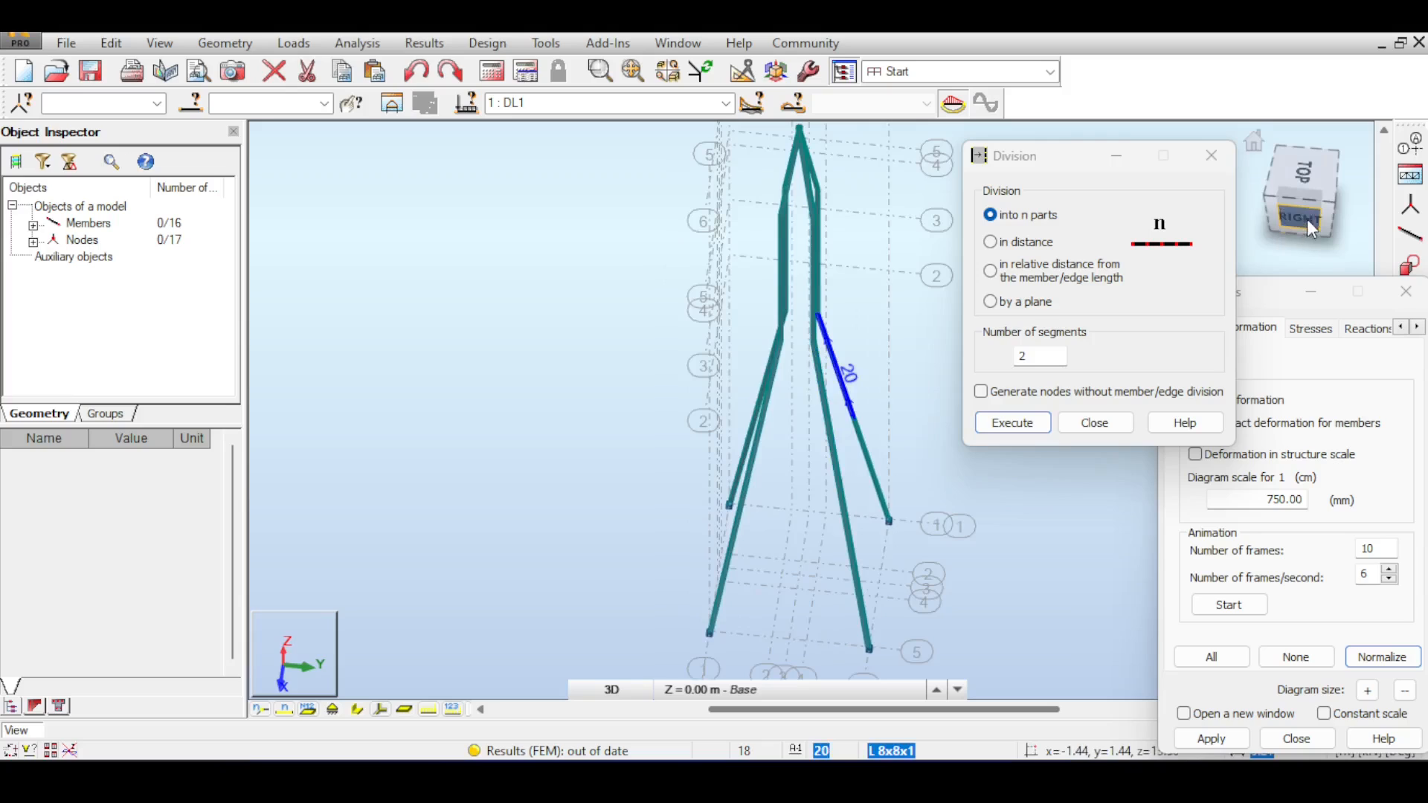
shift+middle_drag(836, 366, 836, 360)
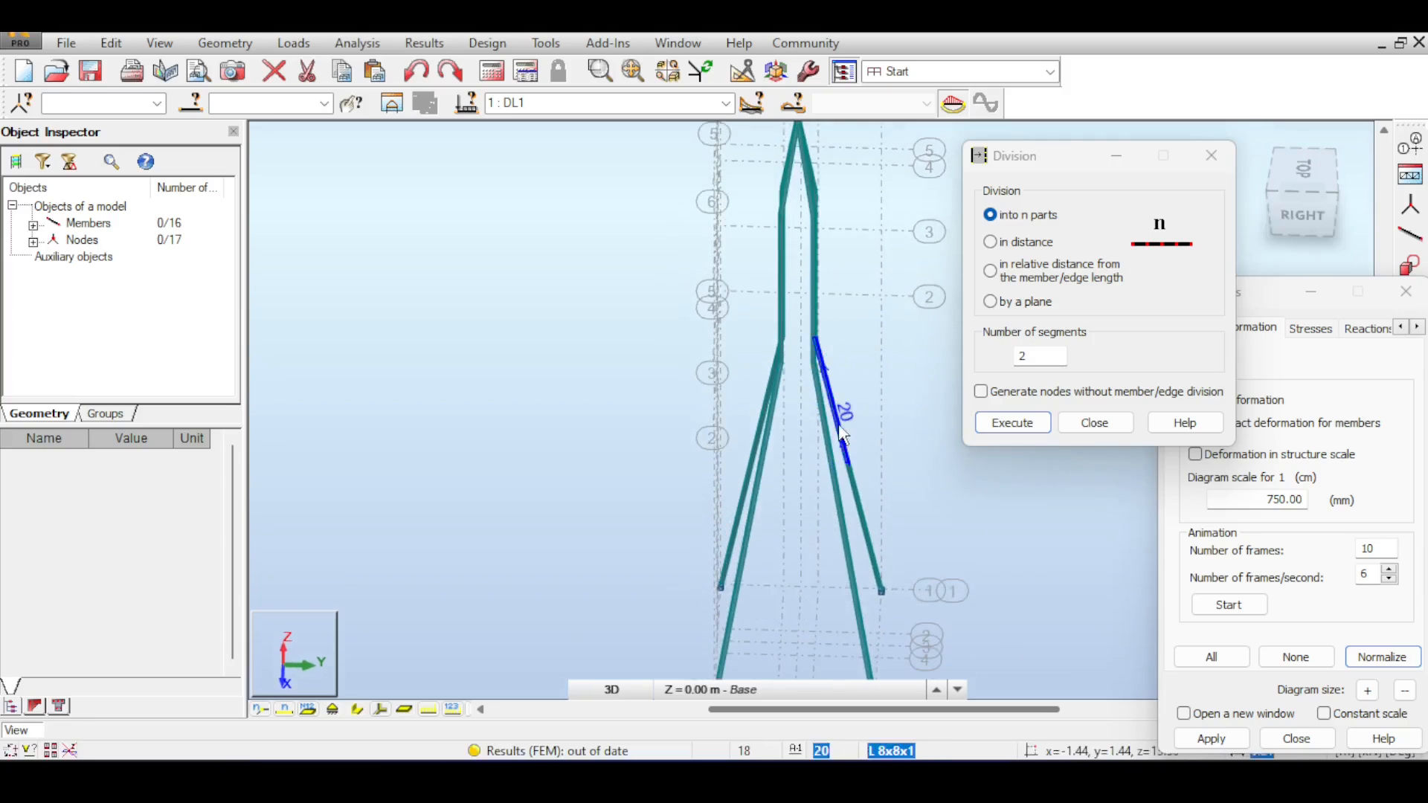
middle_drag(855, 441, 865, 402)
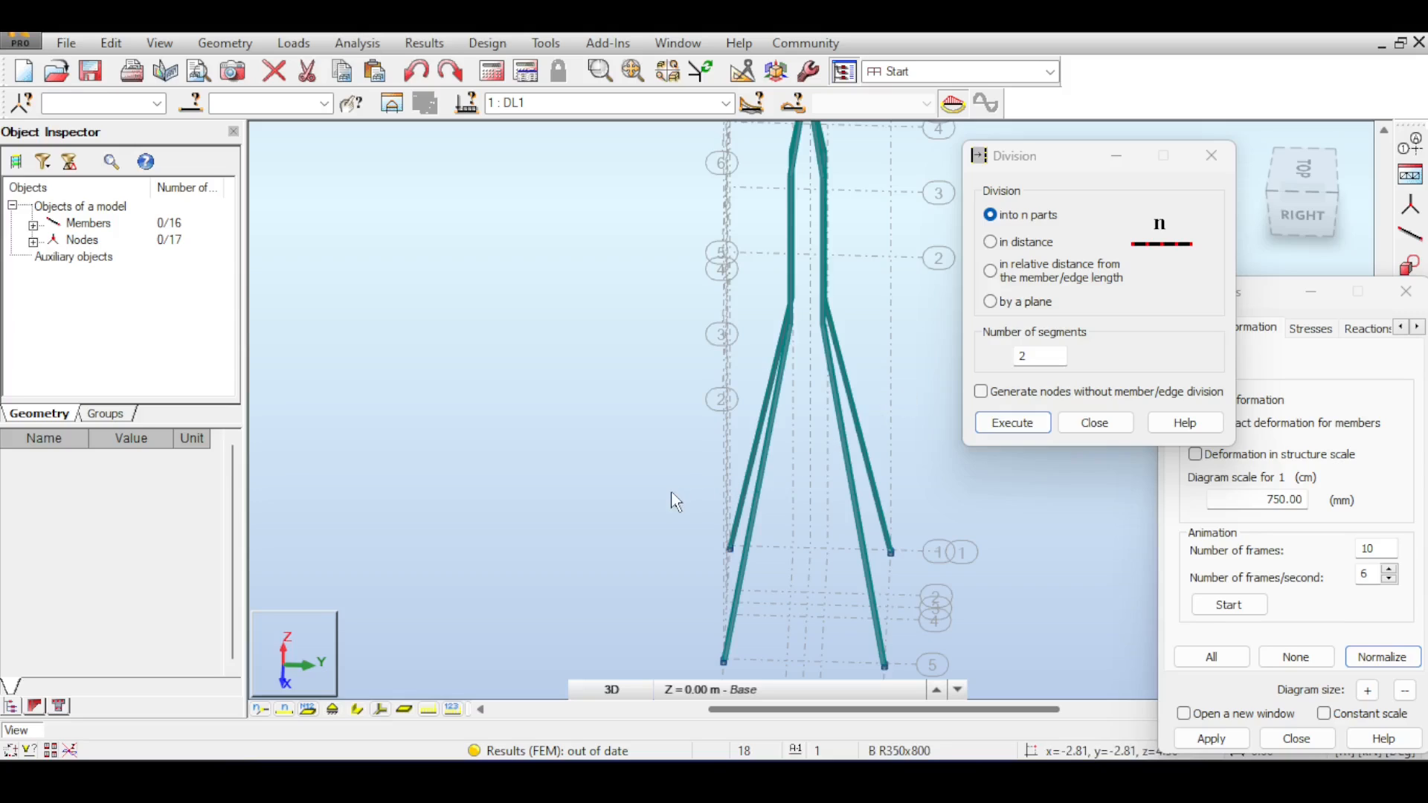
Step: Close the division settings and check the split of the four inclined lower legs by selecting their members
middle_drag(882, 448, 822, 424)
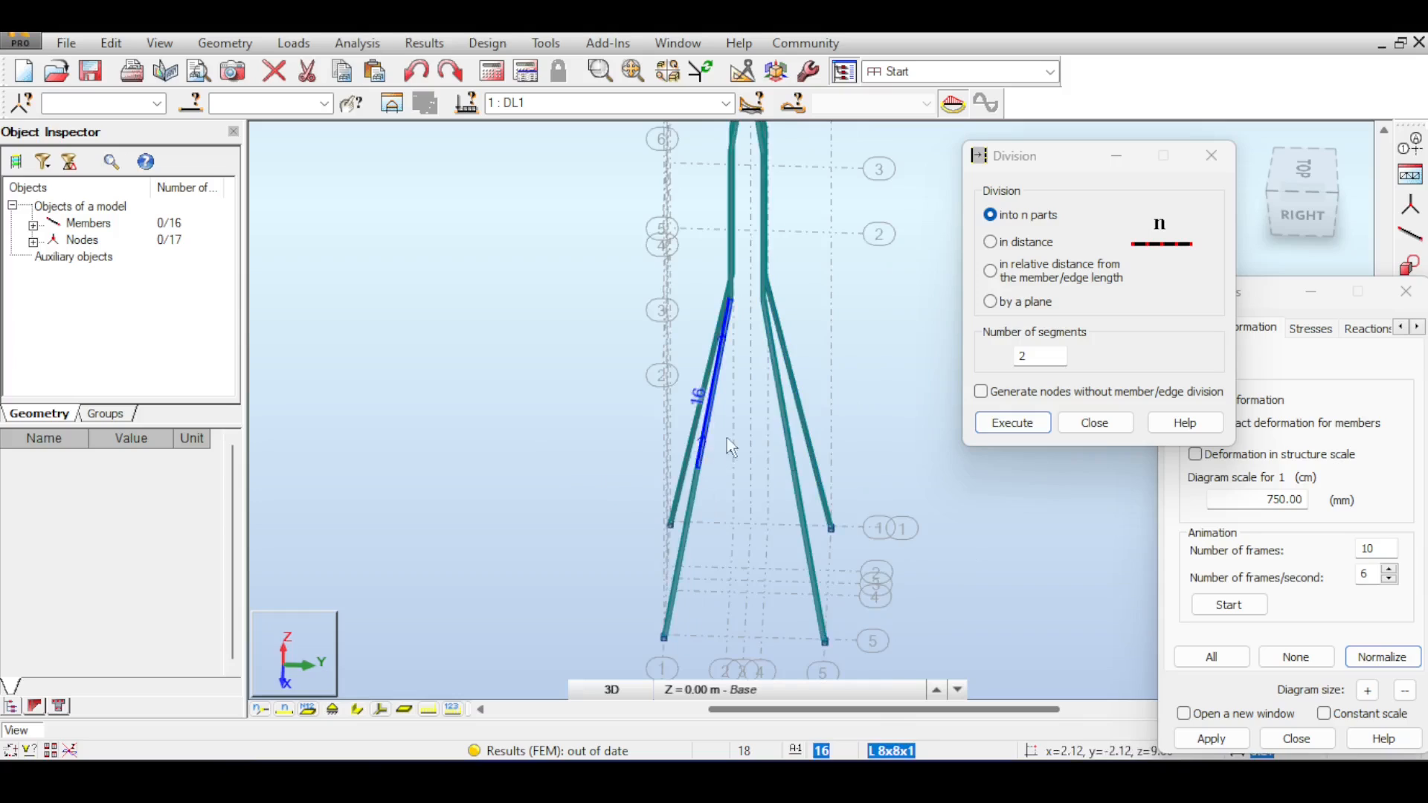
middle_drag(834, 423, 784, 386)
scroll(789, 377, down, 1)
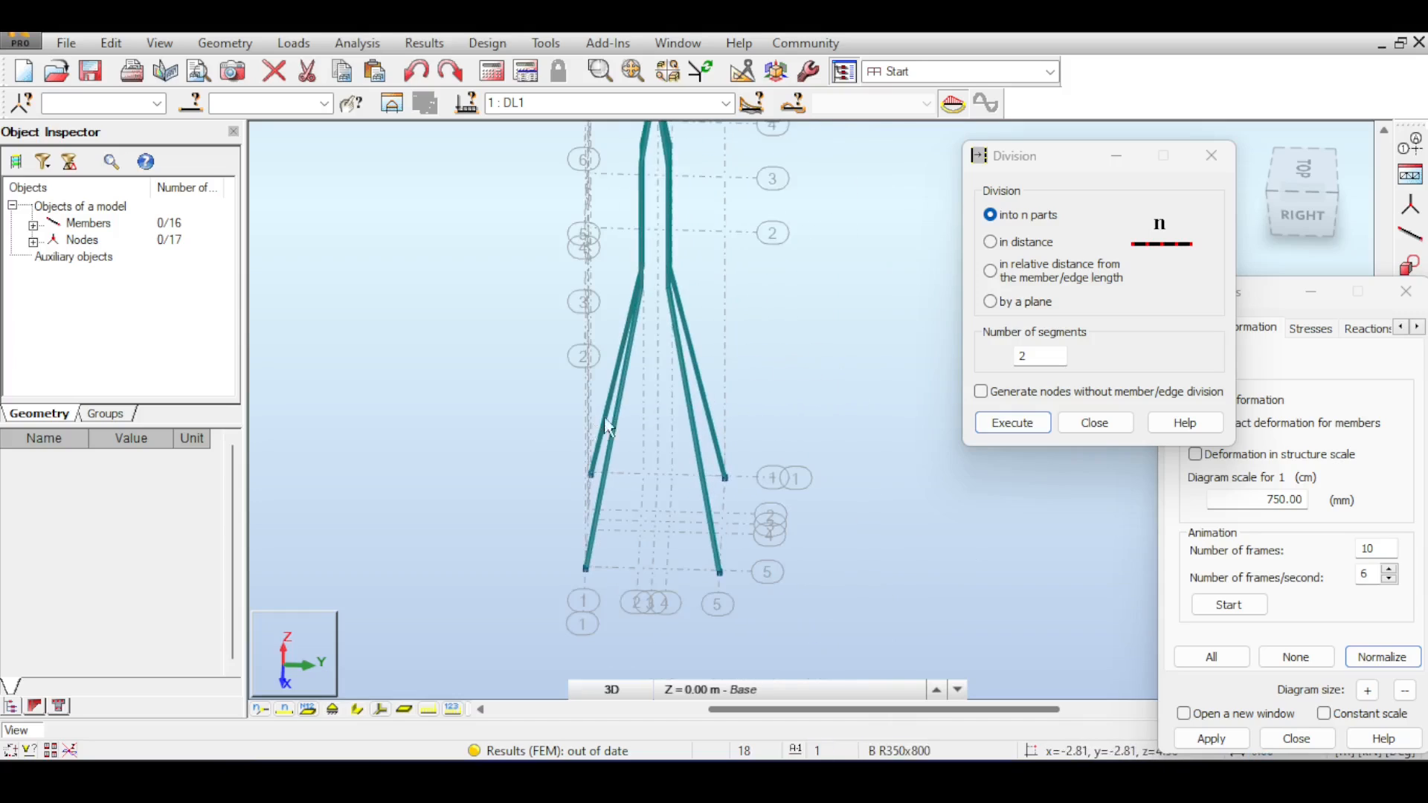
scroll(721, 378, down, 1)
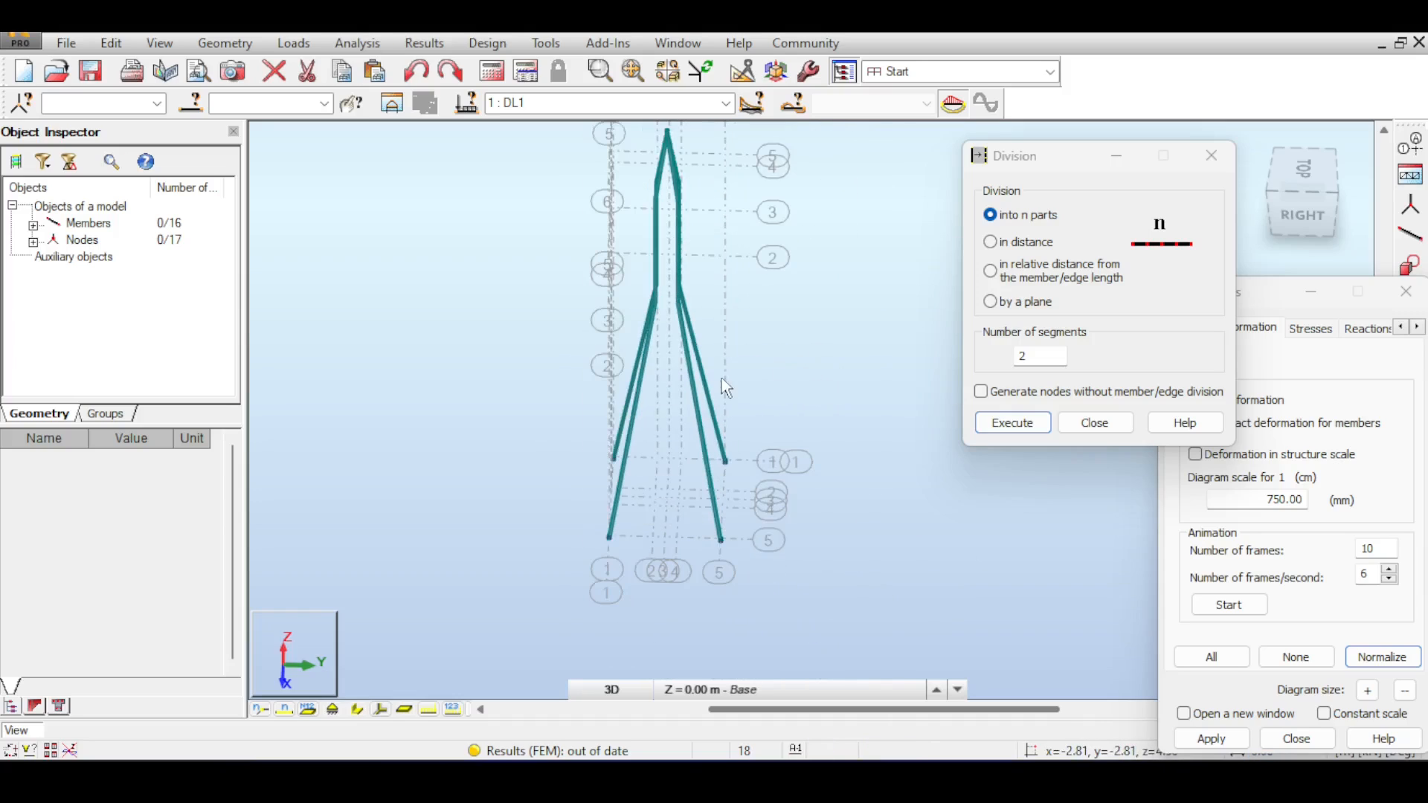
click(1212, 155)
drag(746, 353, 573, 440)
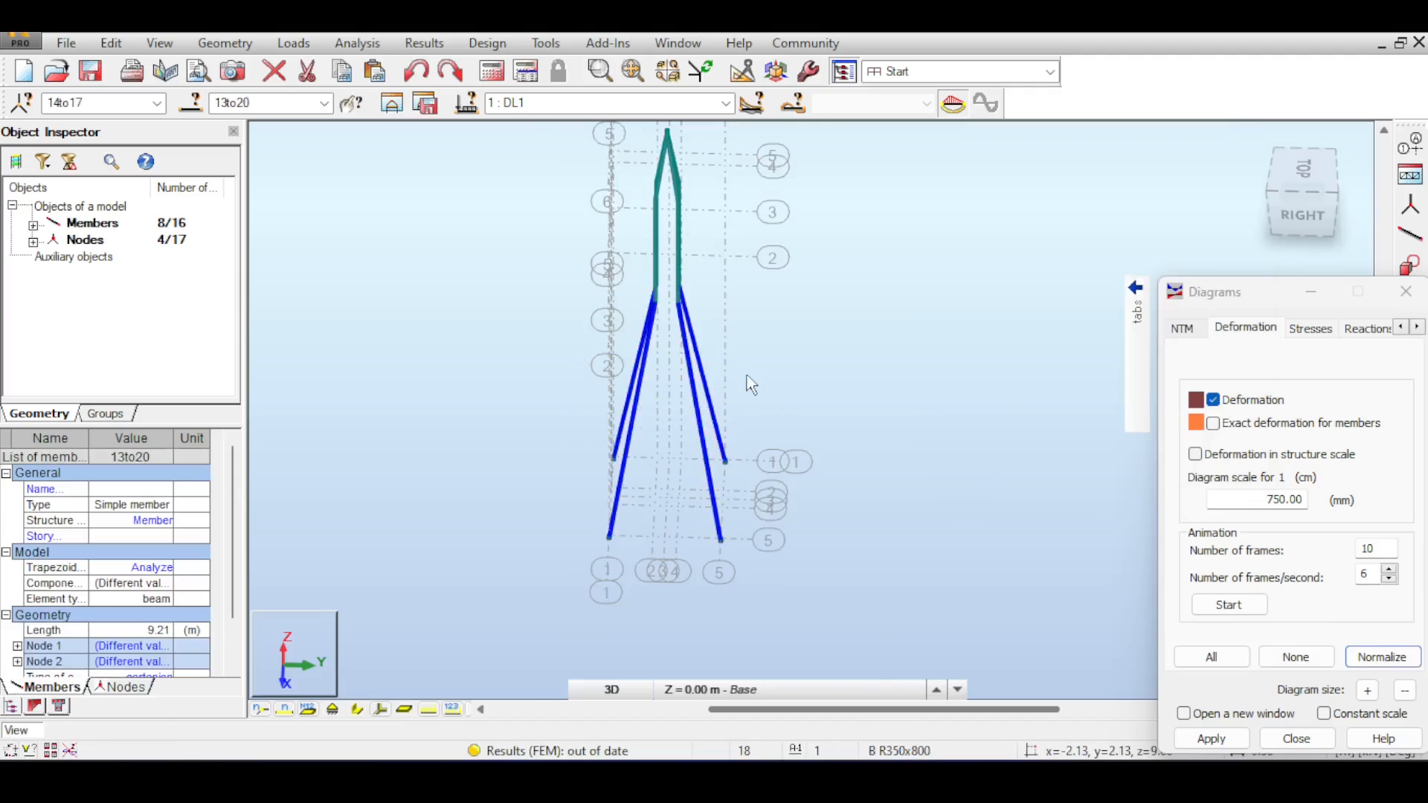
scroll(748, 375, up, 2)
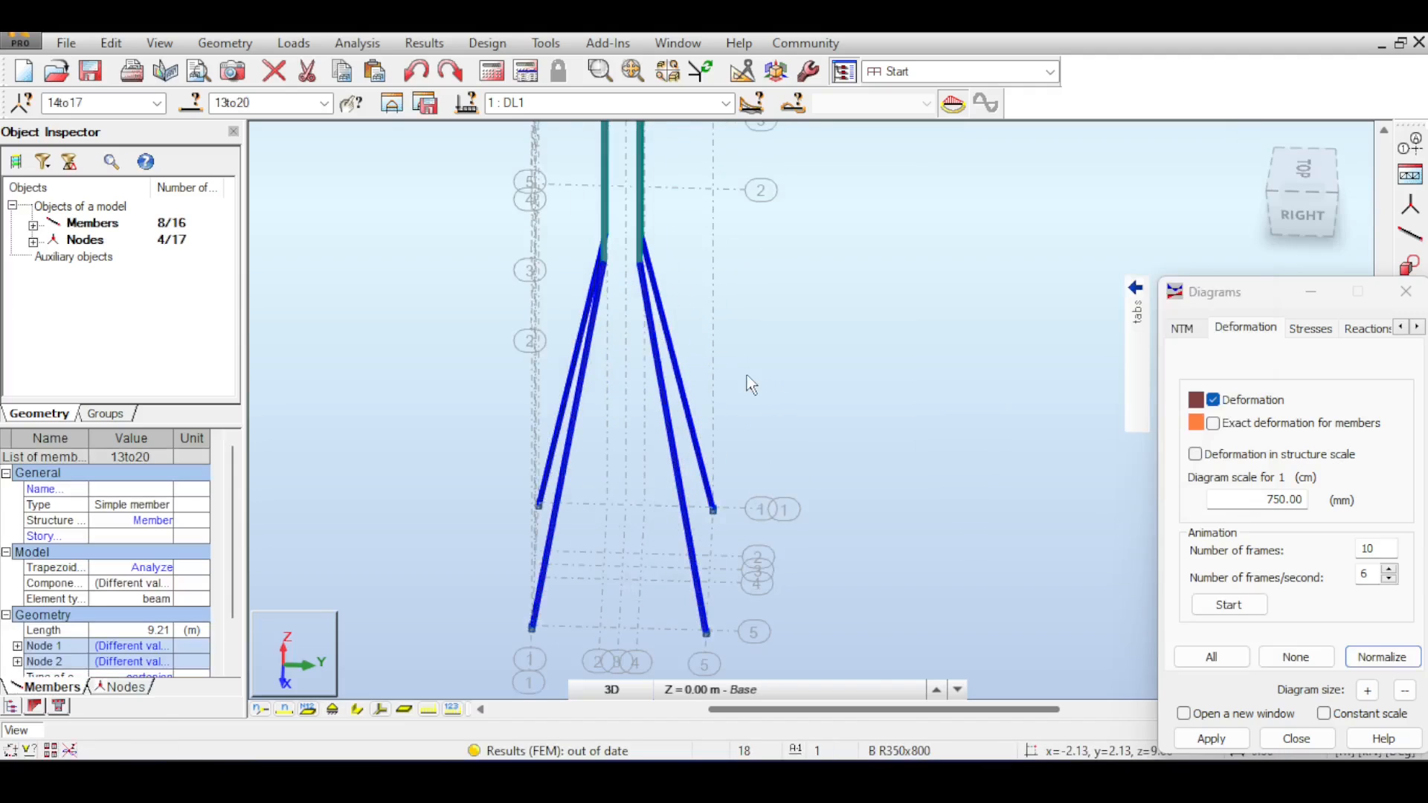
click(753, 434)
middle_drag(738, 359, 793, 365)
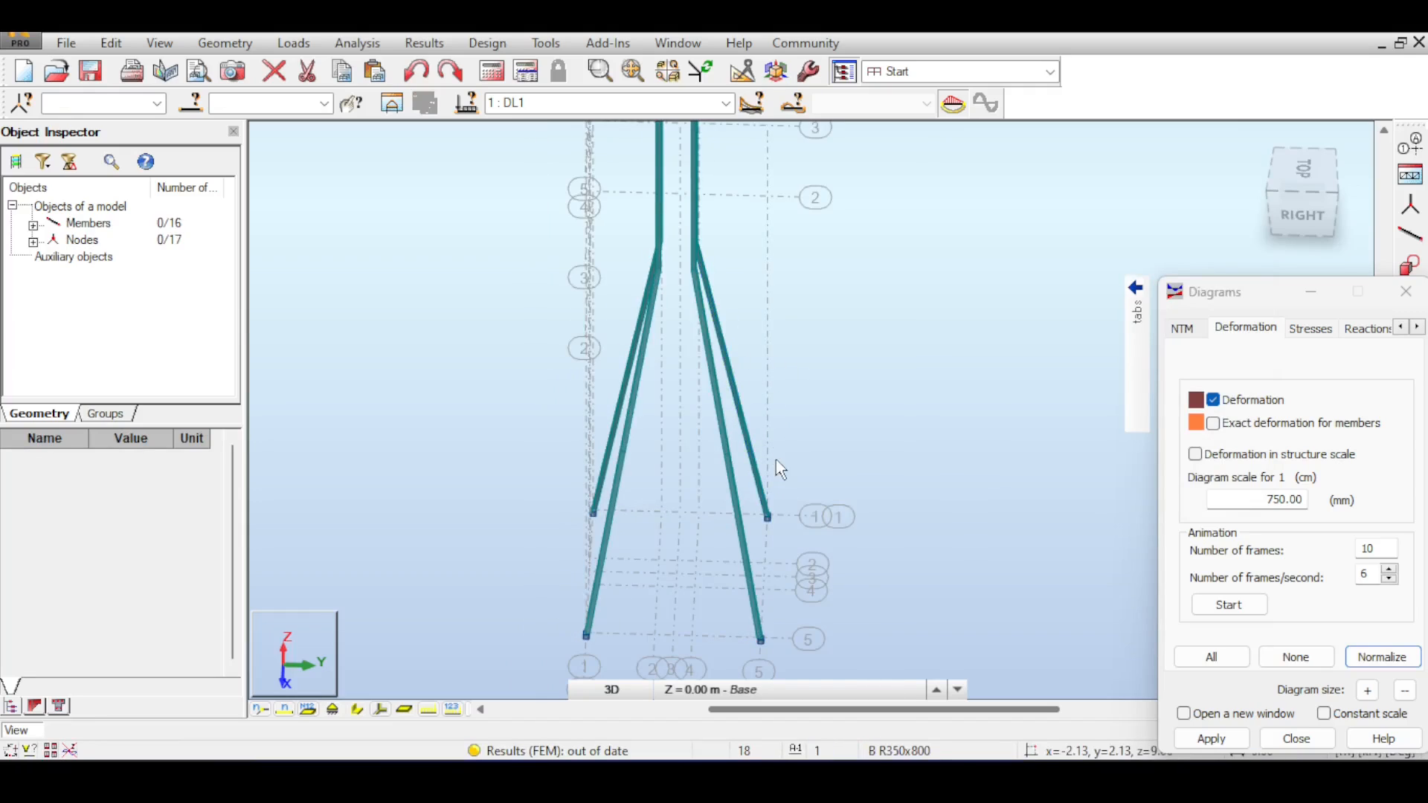
scroll(847, 378, down, 1)
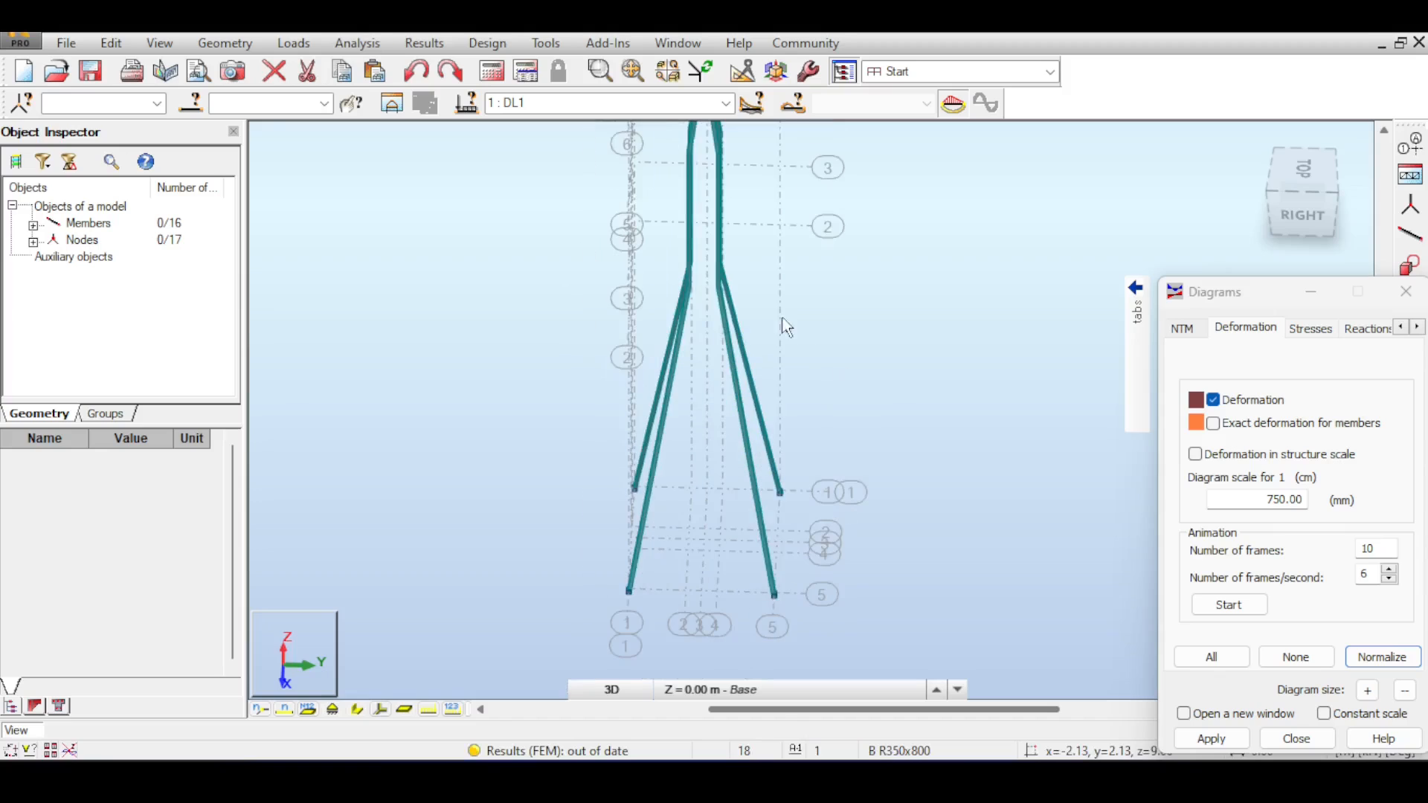
Step: Divide each half of the four inclined legs into 3 segments, generating nodes without member division
click(209, 40)
mouse_move(111, 42)
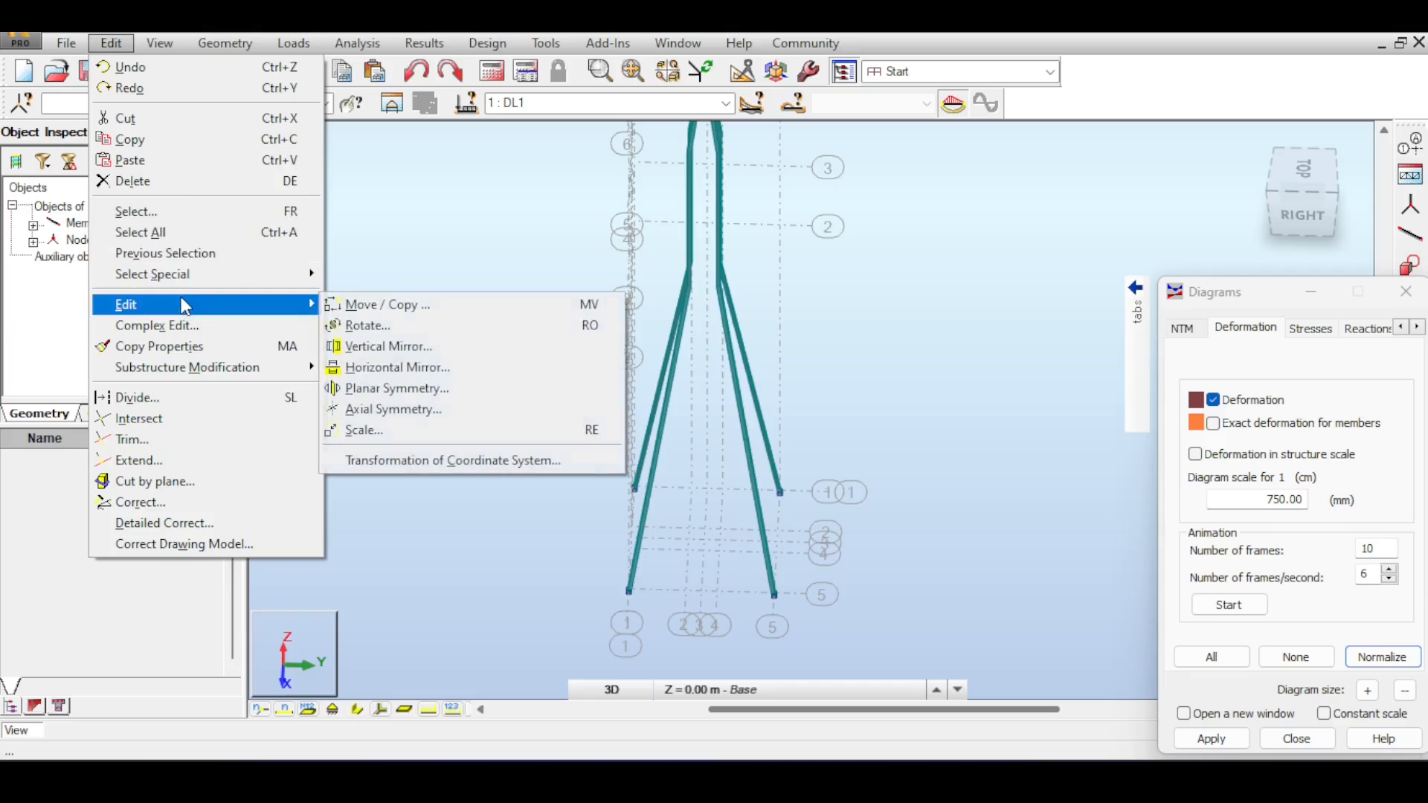
click(138, 398)
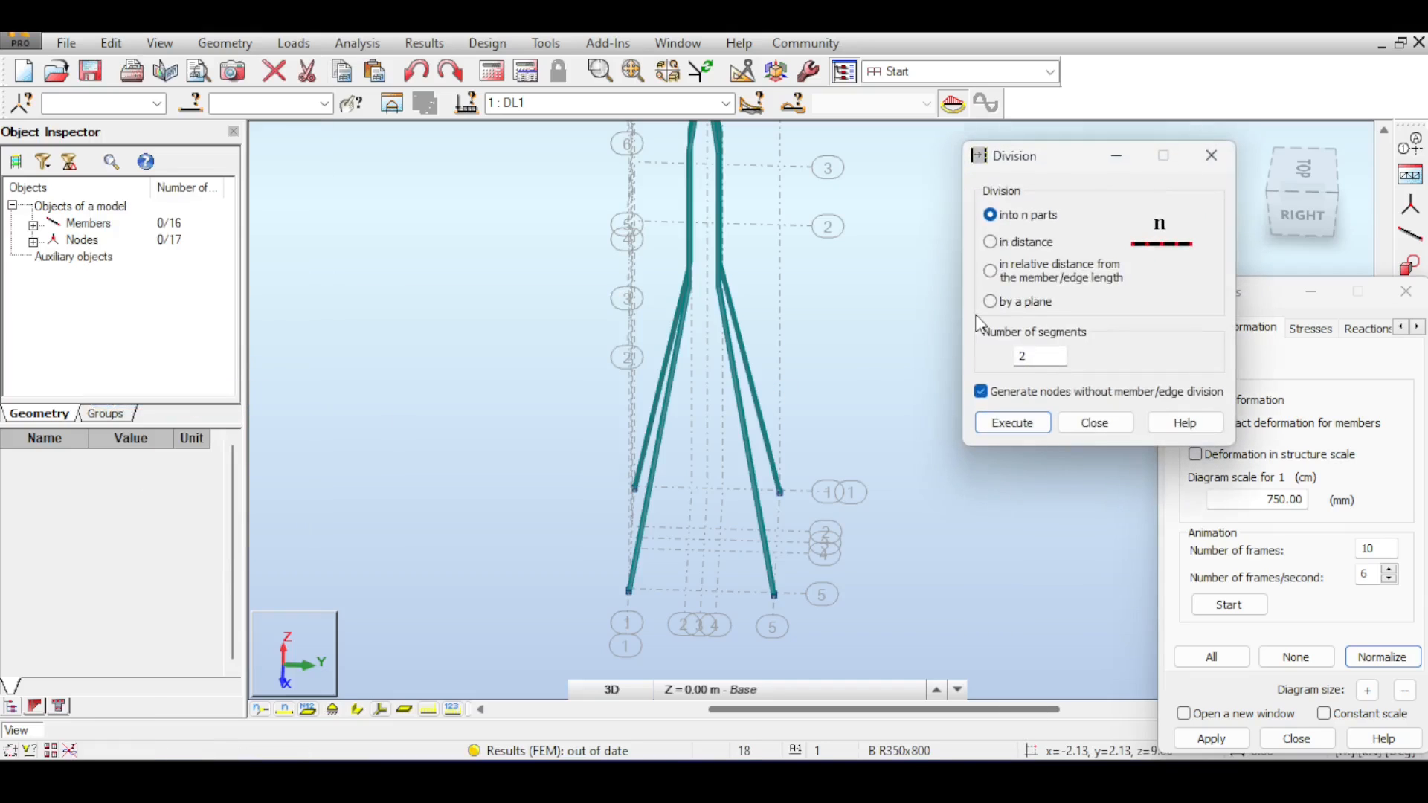
click(1041, 356)
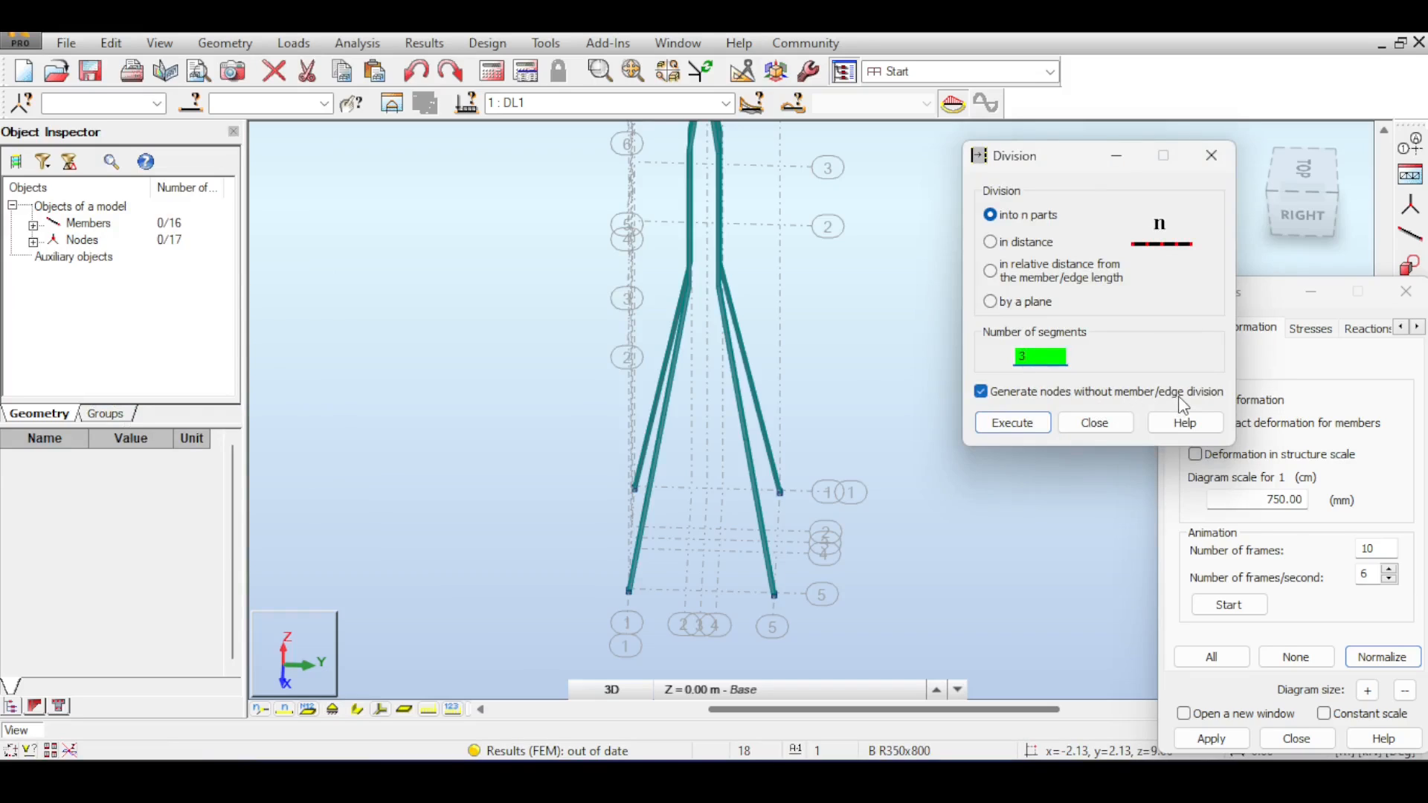
click(745, 356)
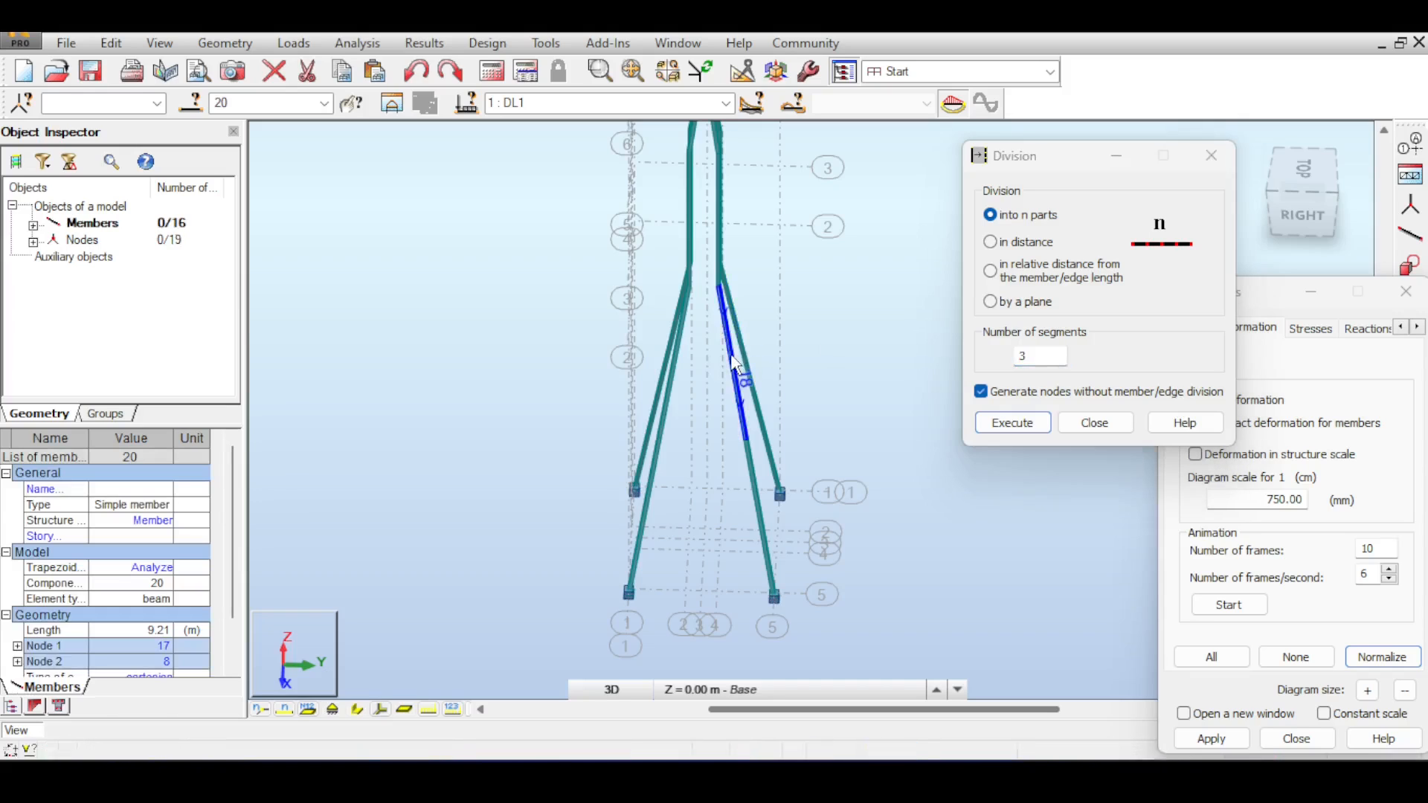
click(669, 366)
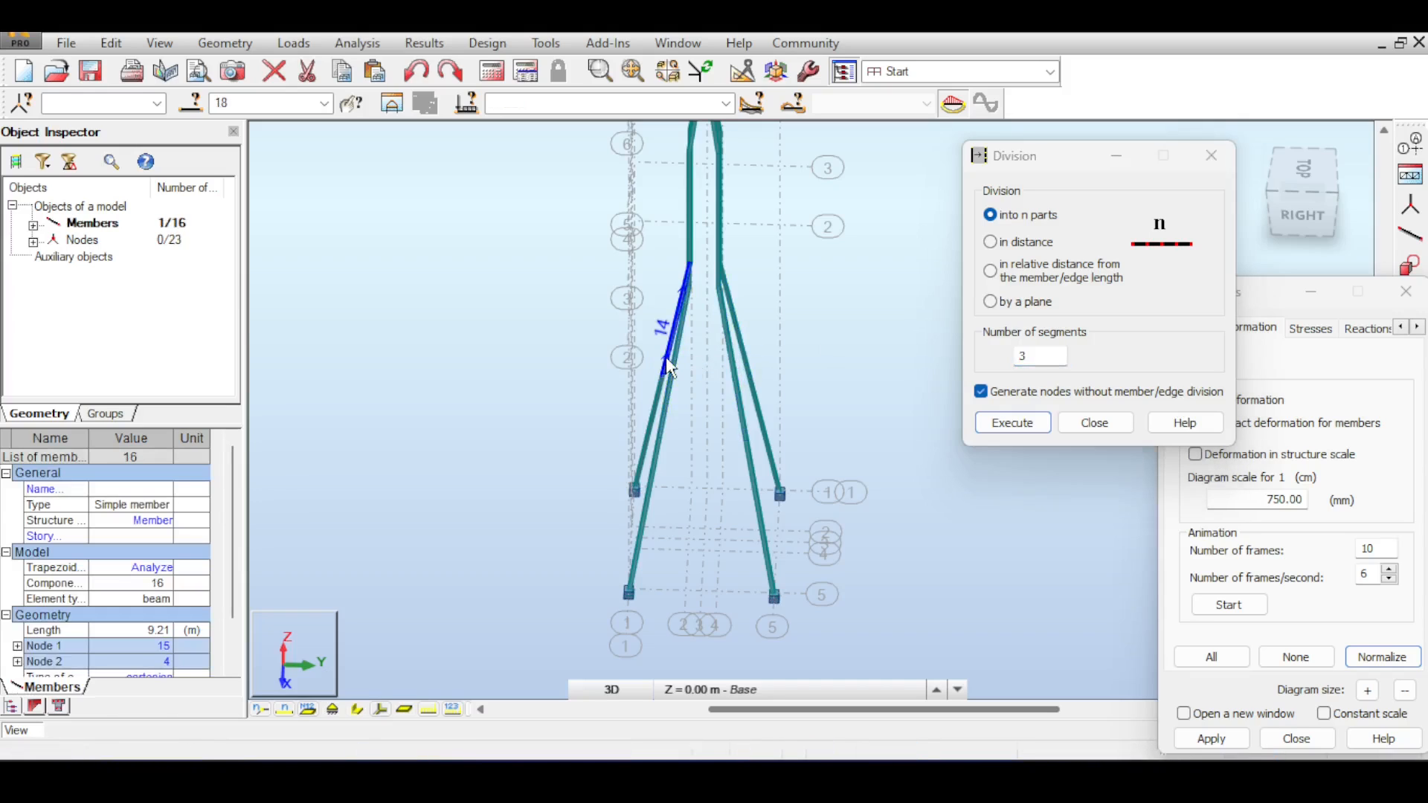
click(654, 402)
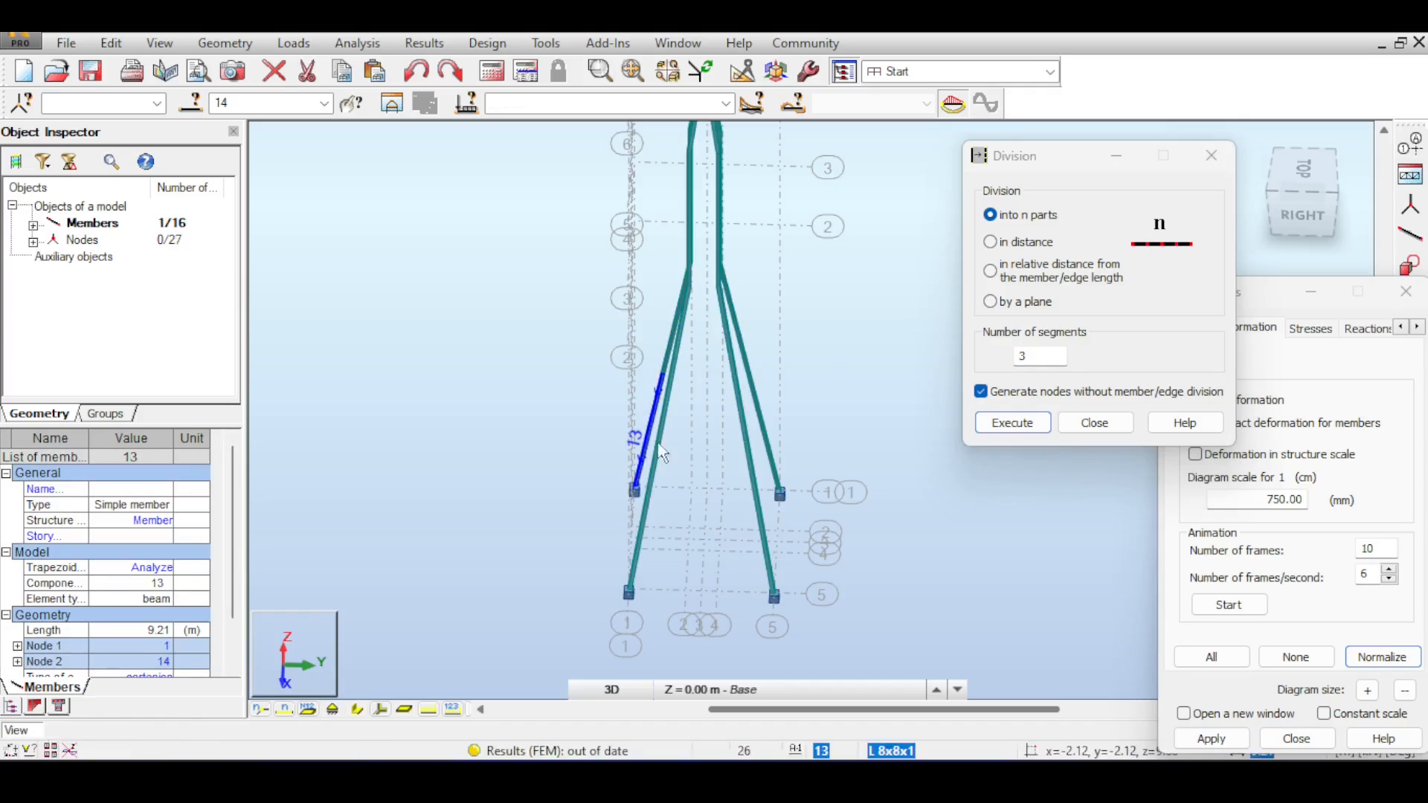
click(760, 484)
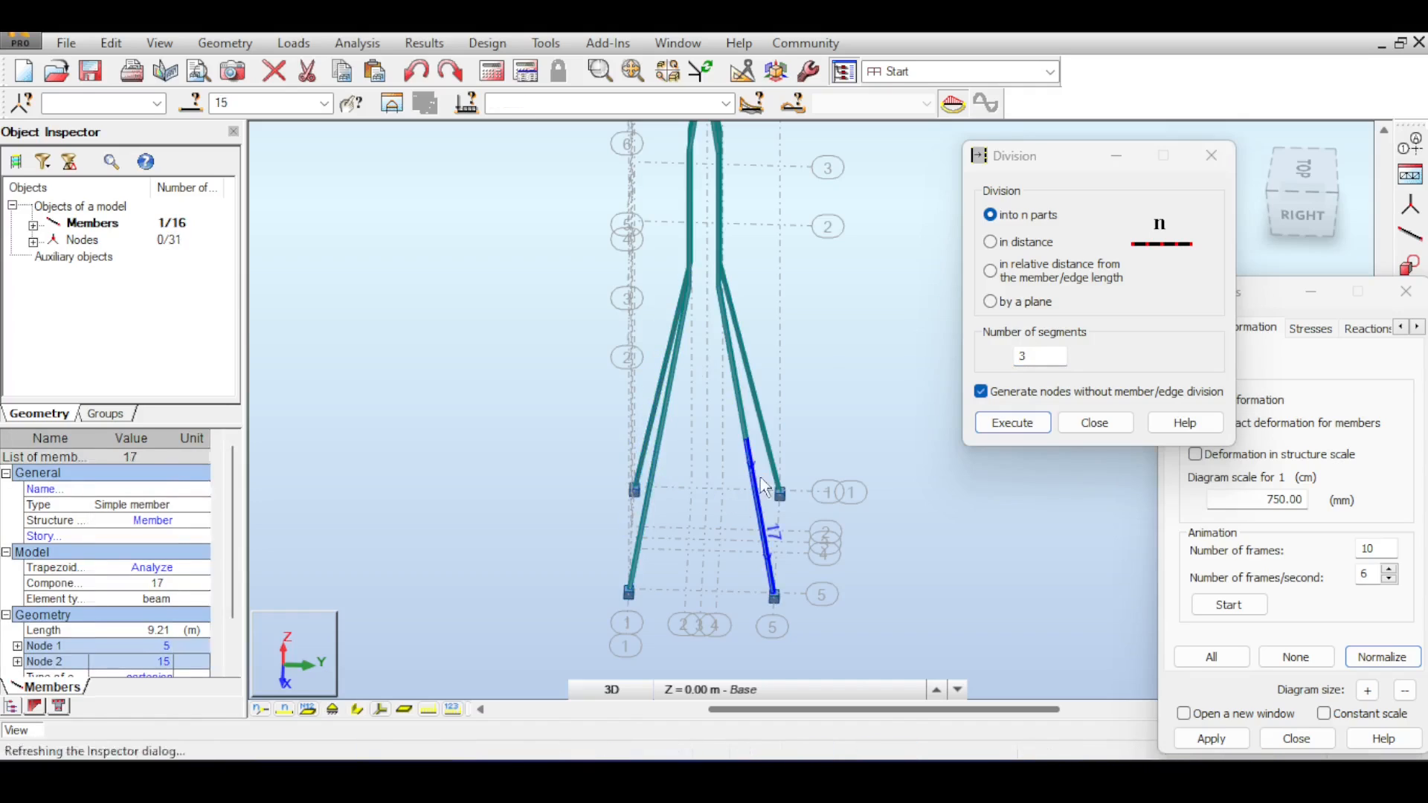
key(Return)
click(1095, 423)
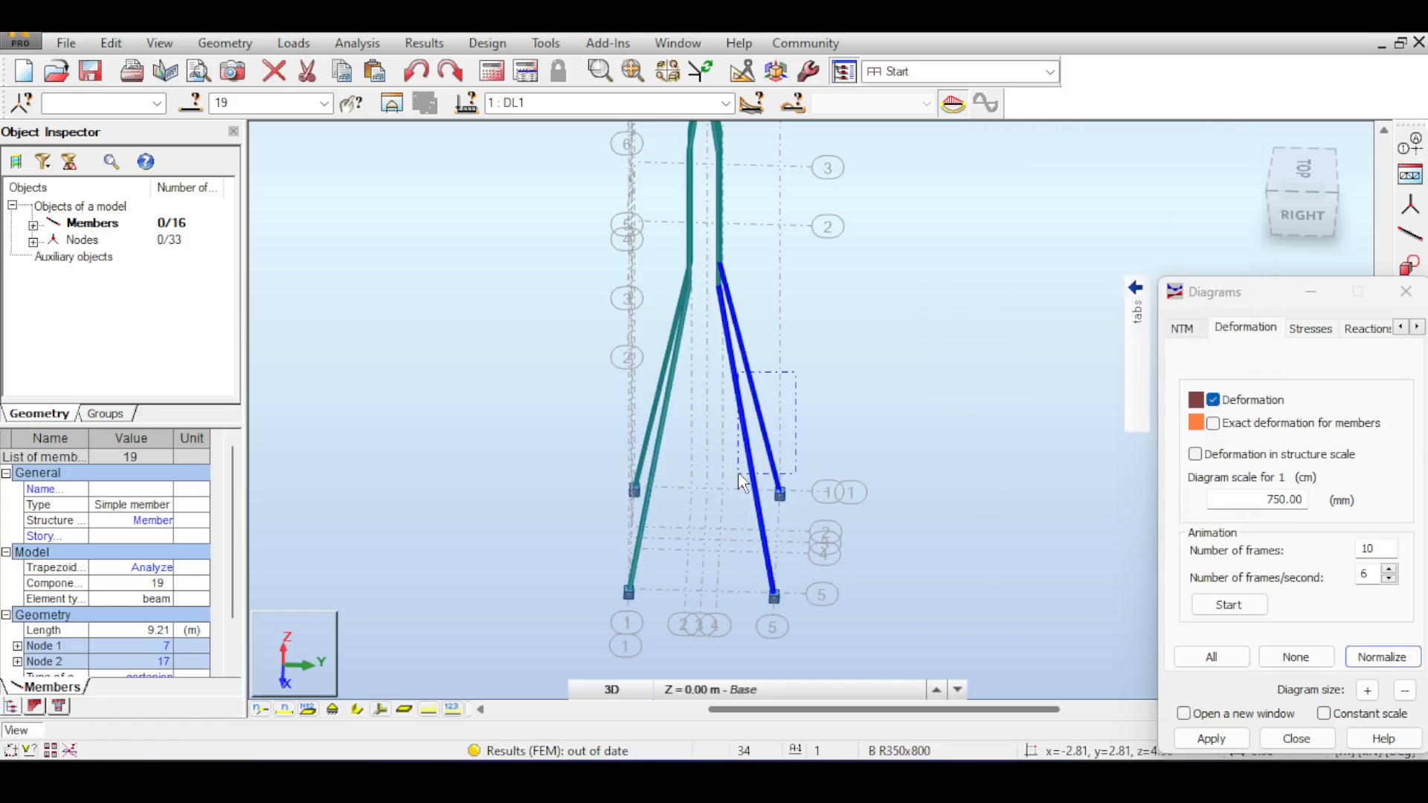
Step: Display the node numbers on the model and check the nodes along the inclined legs
click(776, 439)
click(357, 708)
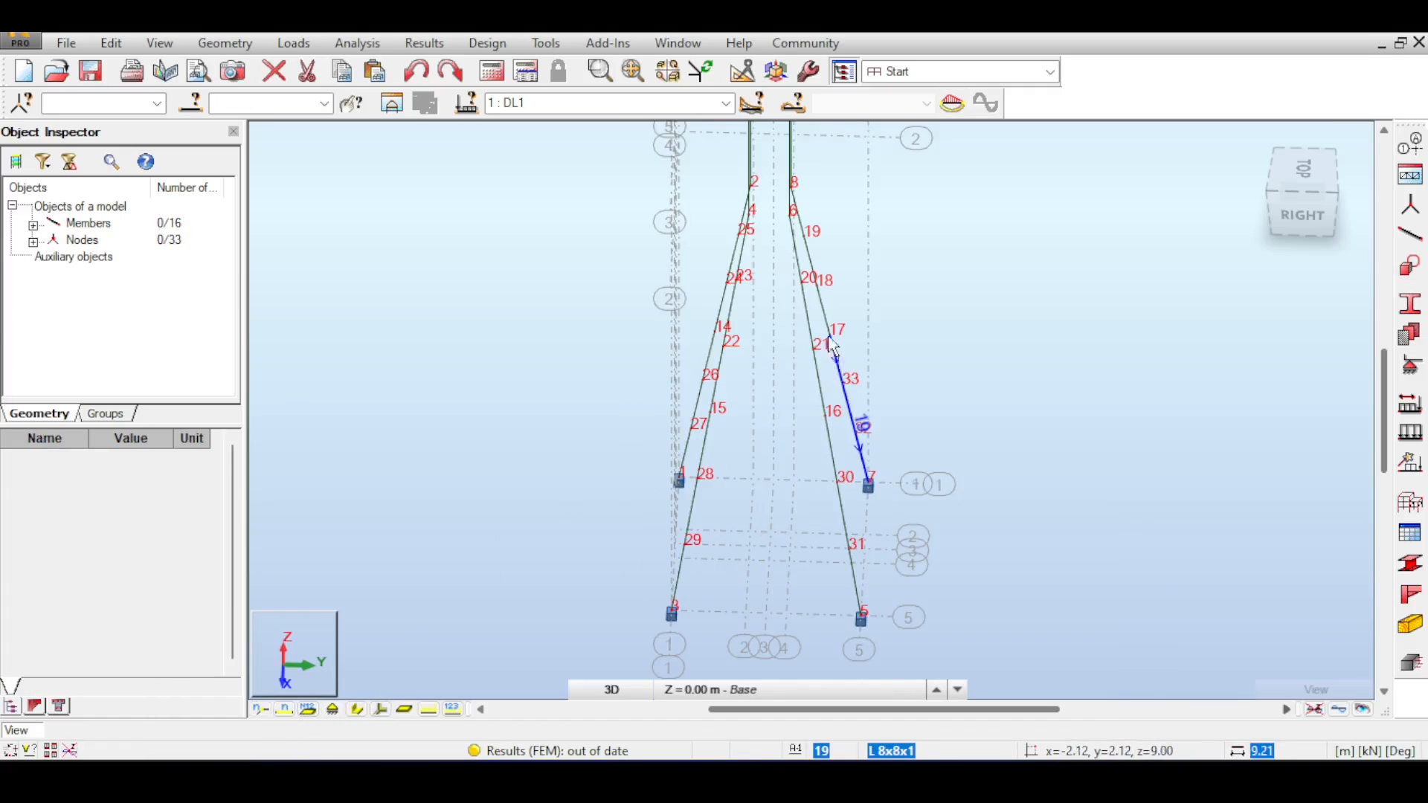
click(830, 363)
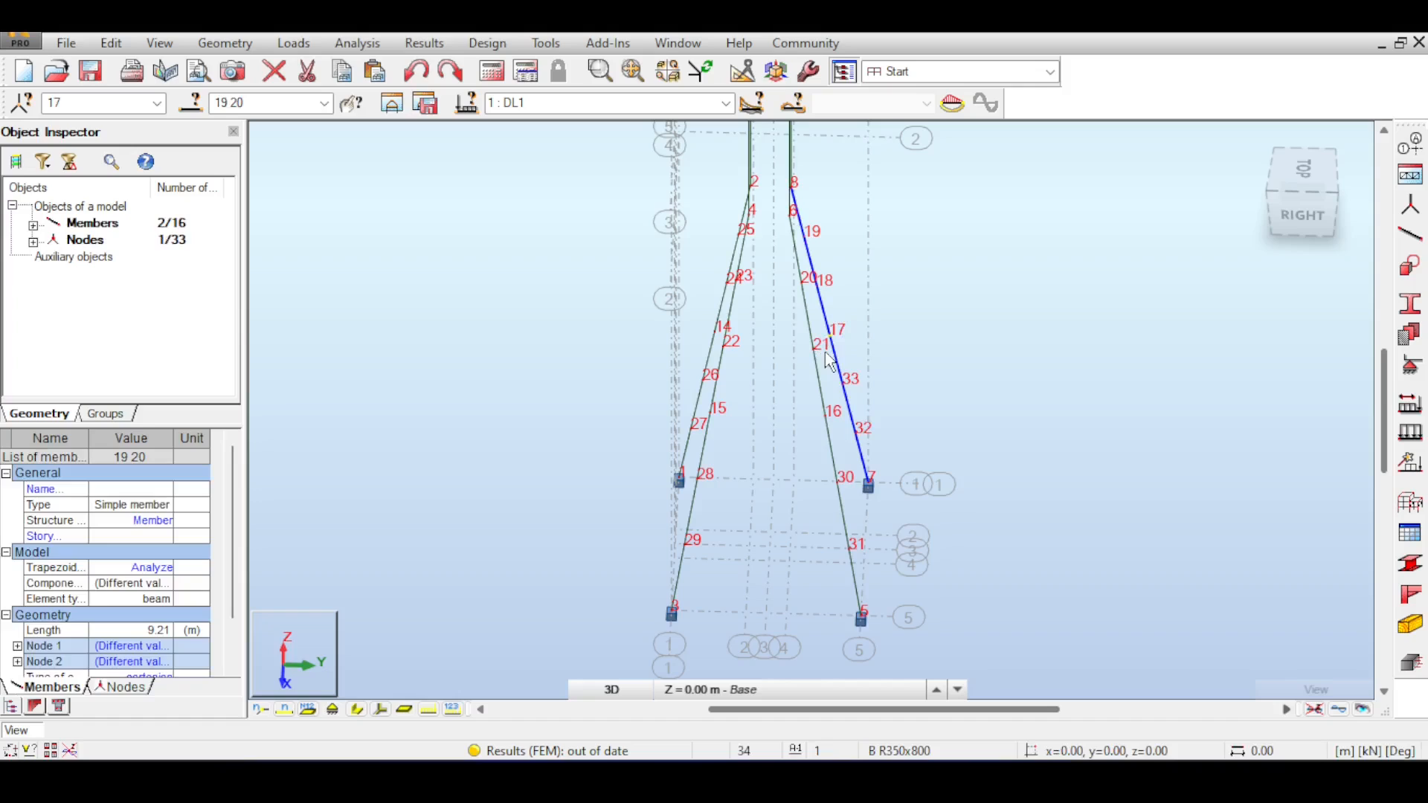
click(843, 415)
click(859, 331)
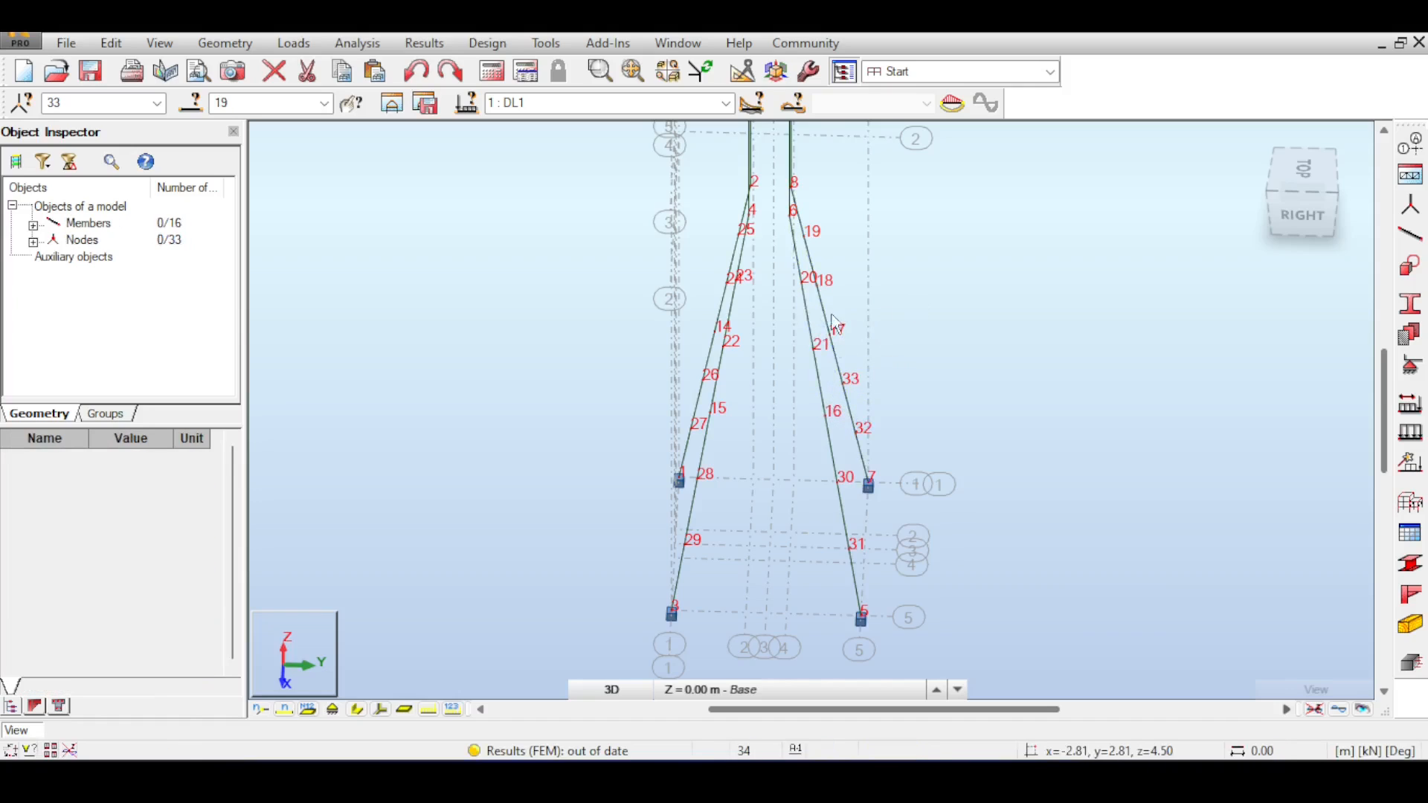
Step: Start defining new simple members with section L 8x8x0.5 and move the settings clear of the lower legs
scroll(863, 333, down, 1)
scroll(870, 372, down, 1)
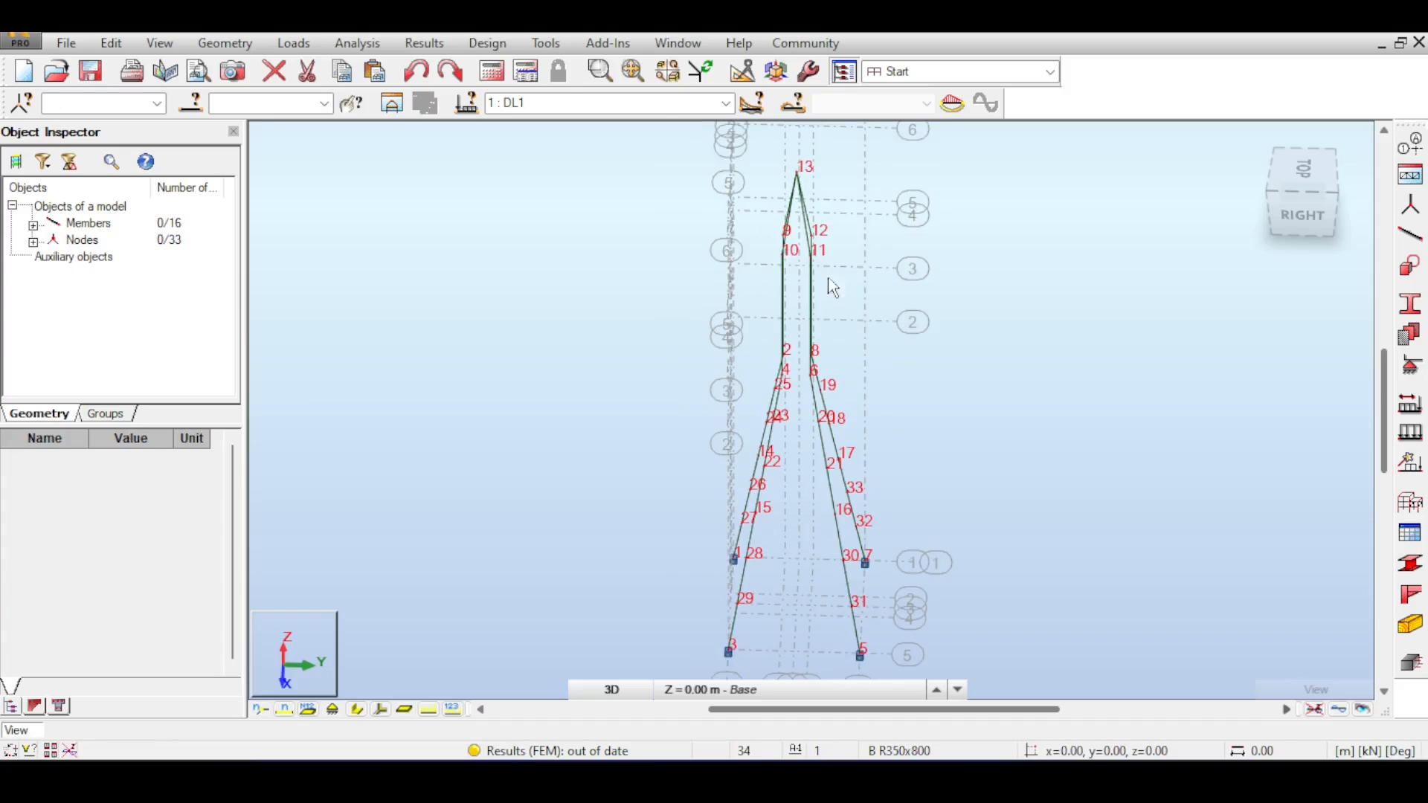
scroll(934, 383, up, 2)
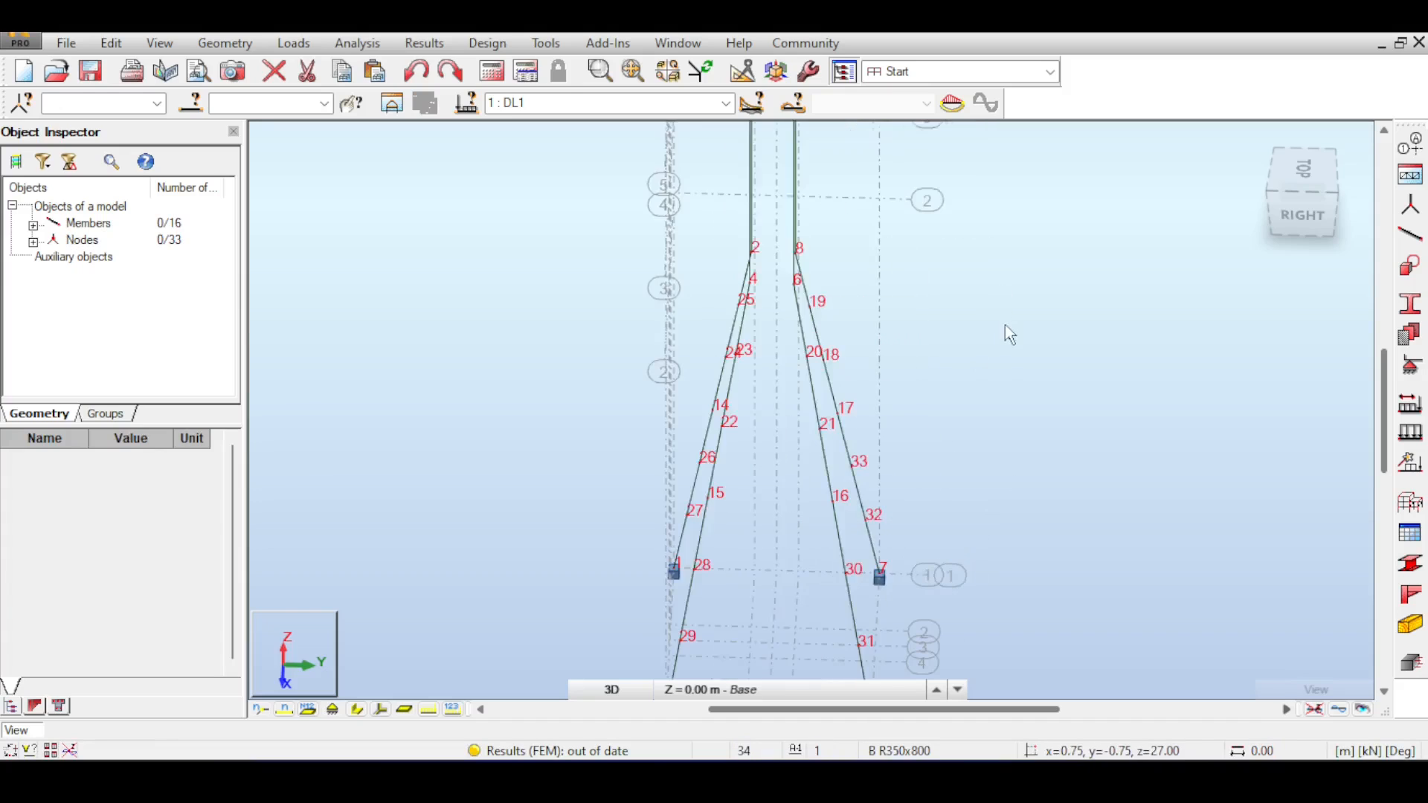
click(1410, 235)
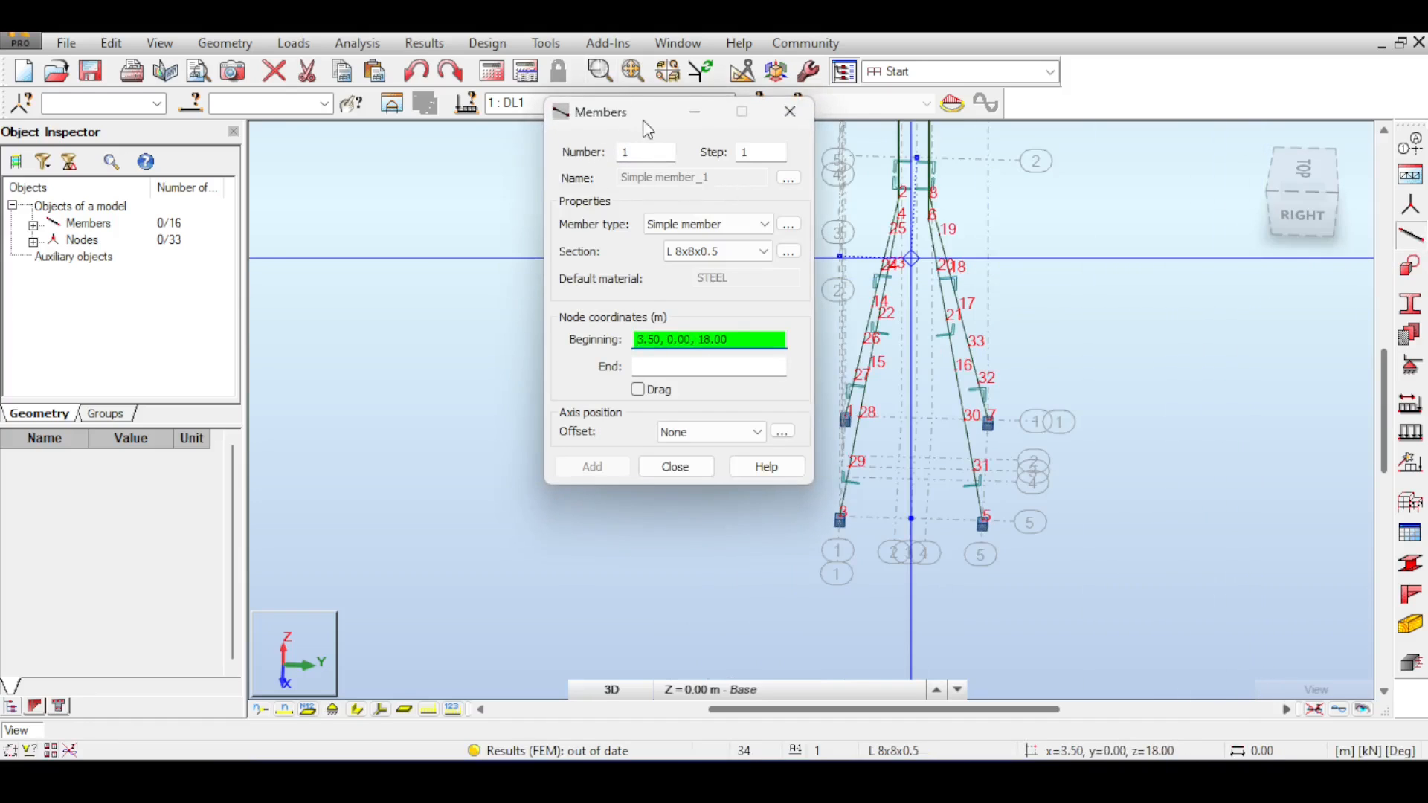
drag(642, 119, 543, 149)
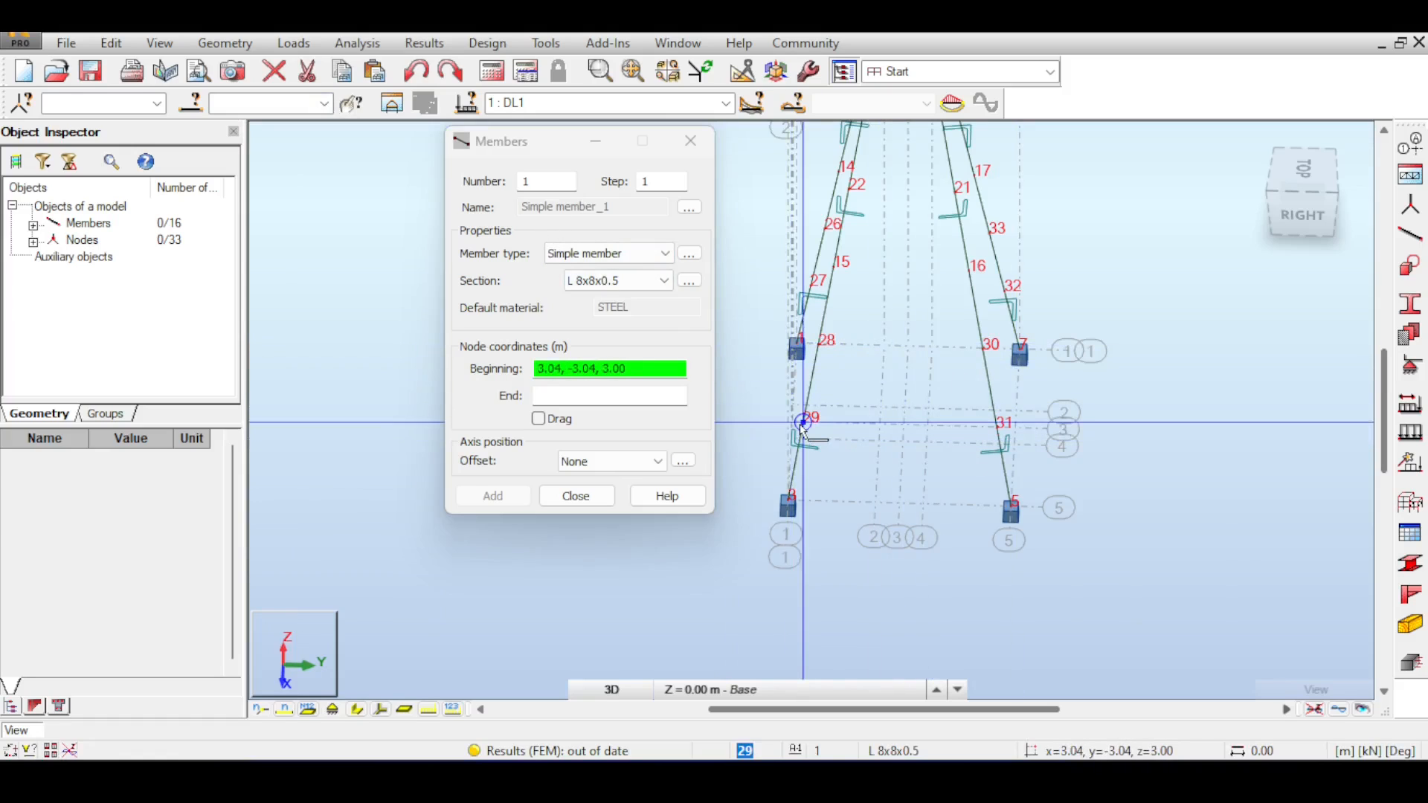
Step: Compare the leg bracing layout in the Acrobat tower drawing, the Wikipedia transmission tower photo in Firefox, and the PDF's page 82 photo
key(alt+Tab)
scroll(713, 612, down, 1)
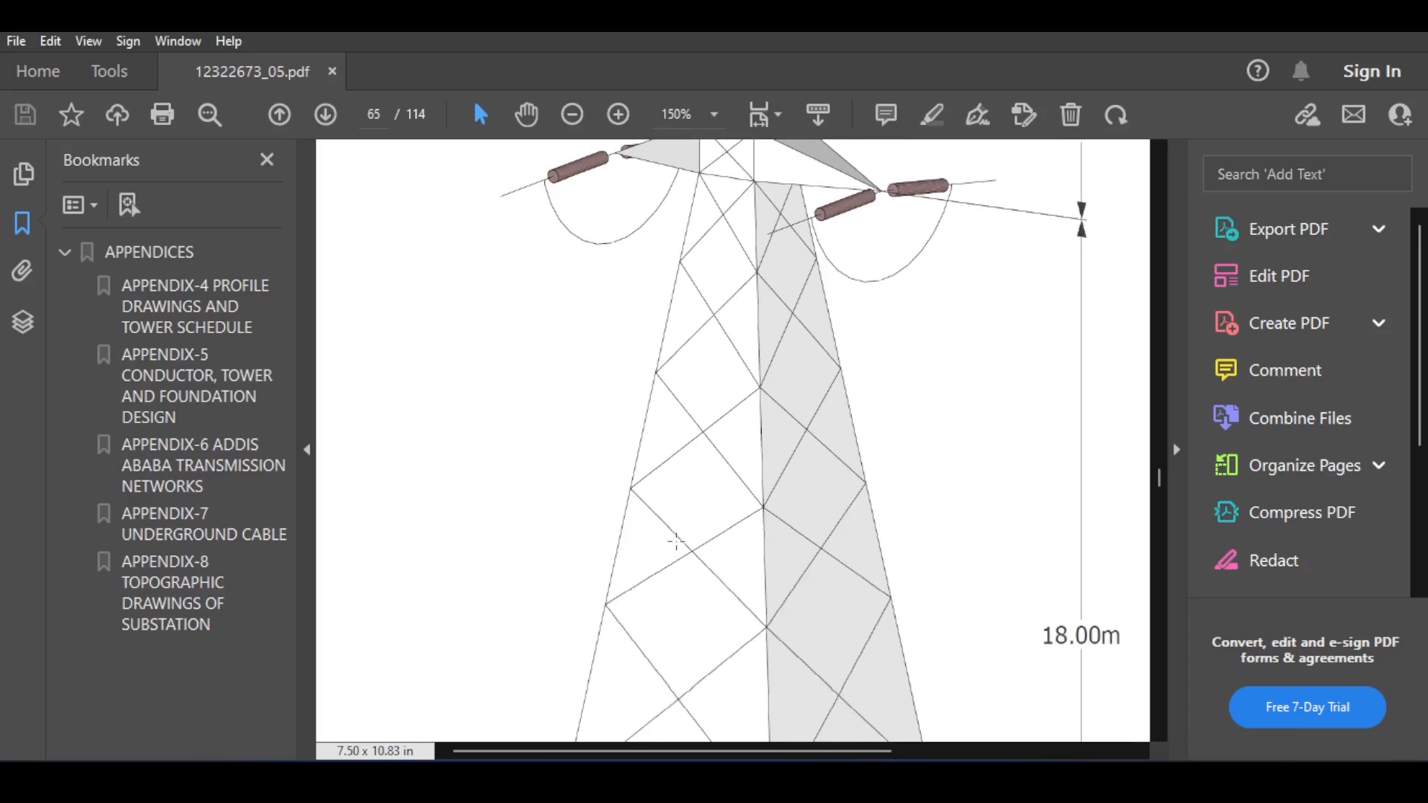
scroll(719, 424, up, 3)
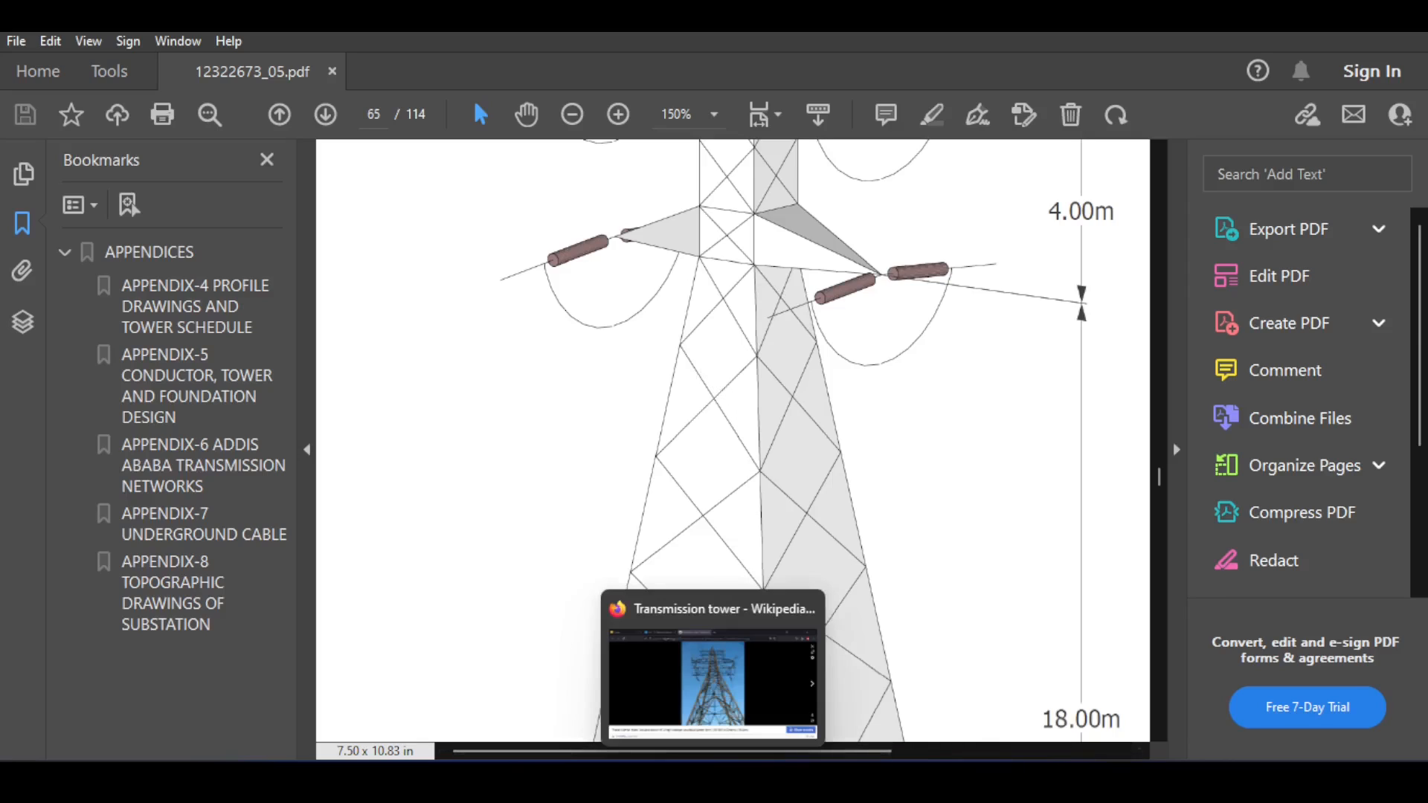
click(720, 757)
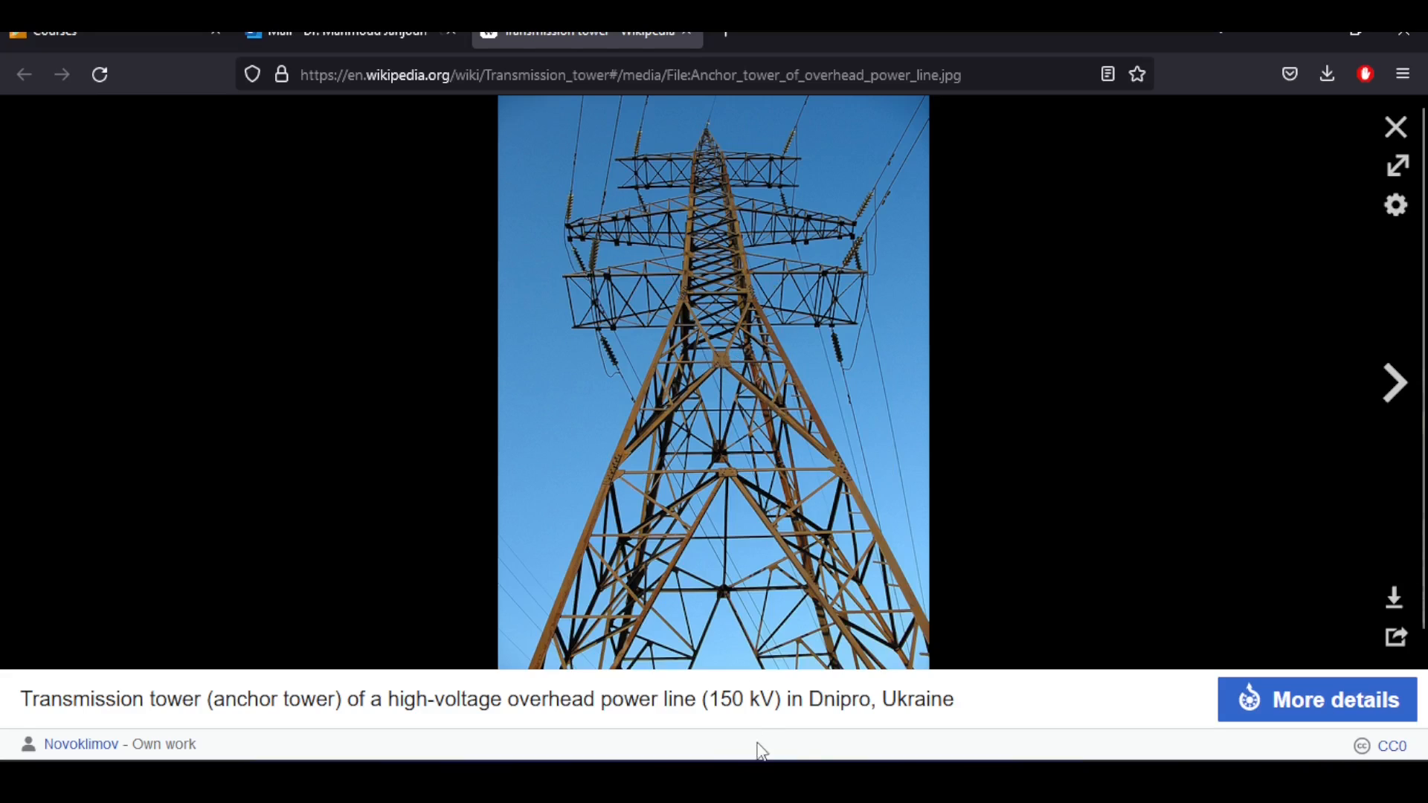
key(alt+Tab)
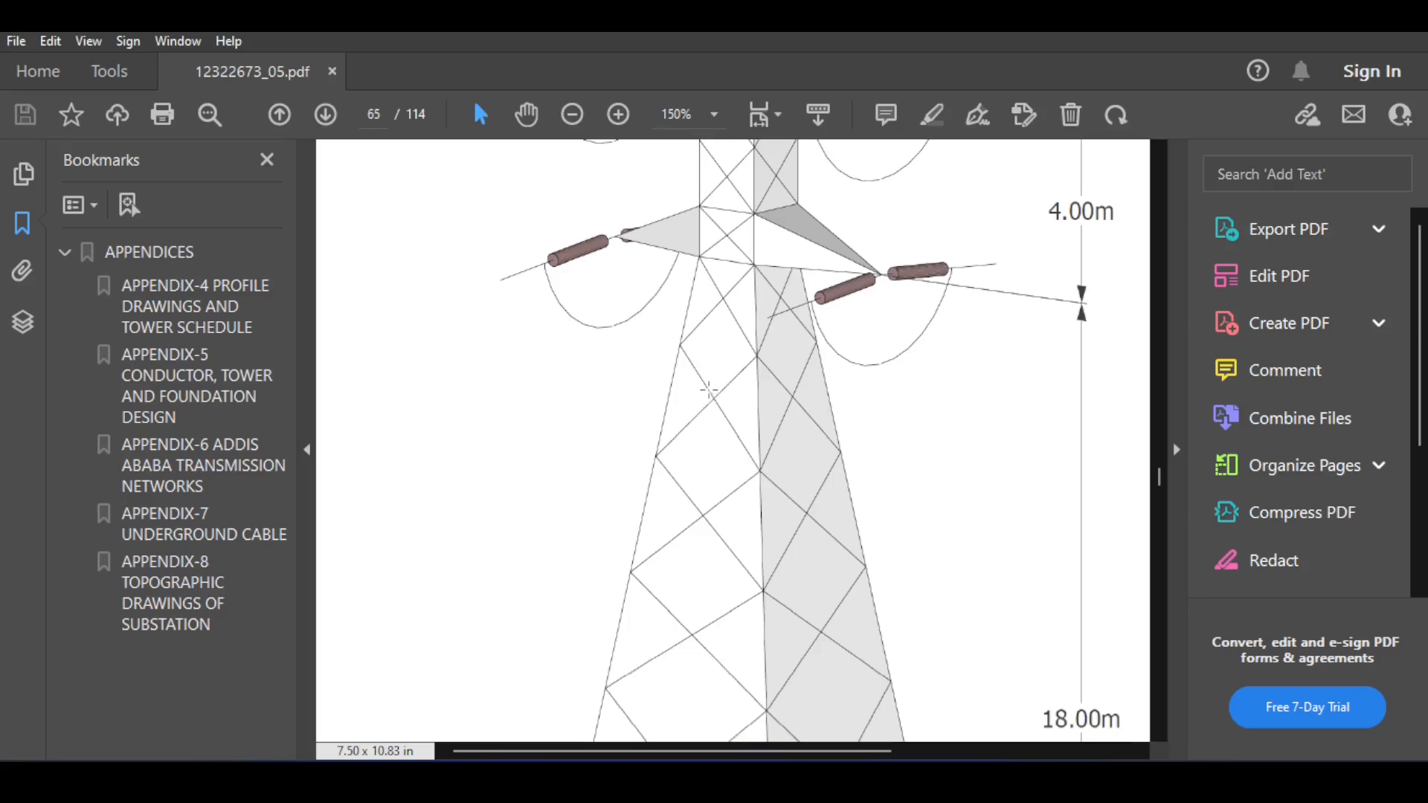
key(alt+Tab)
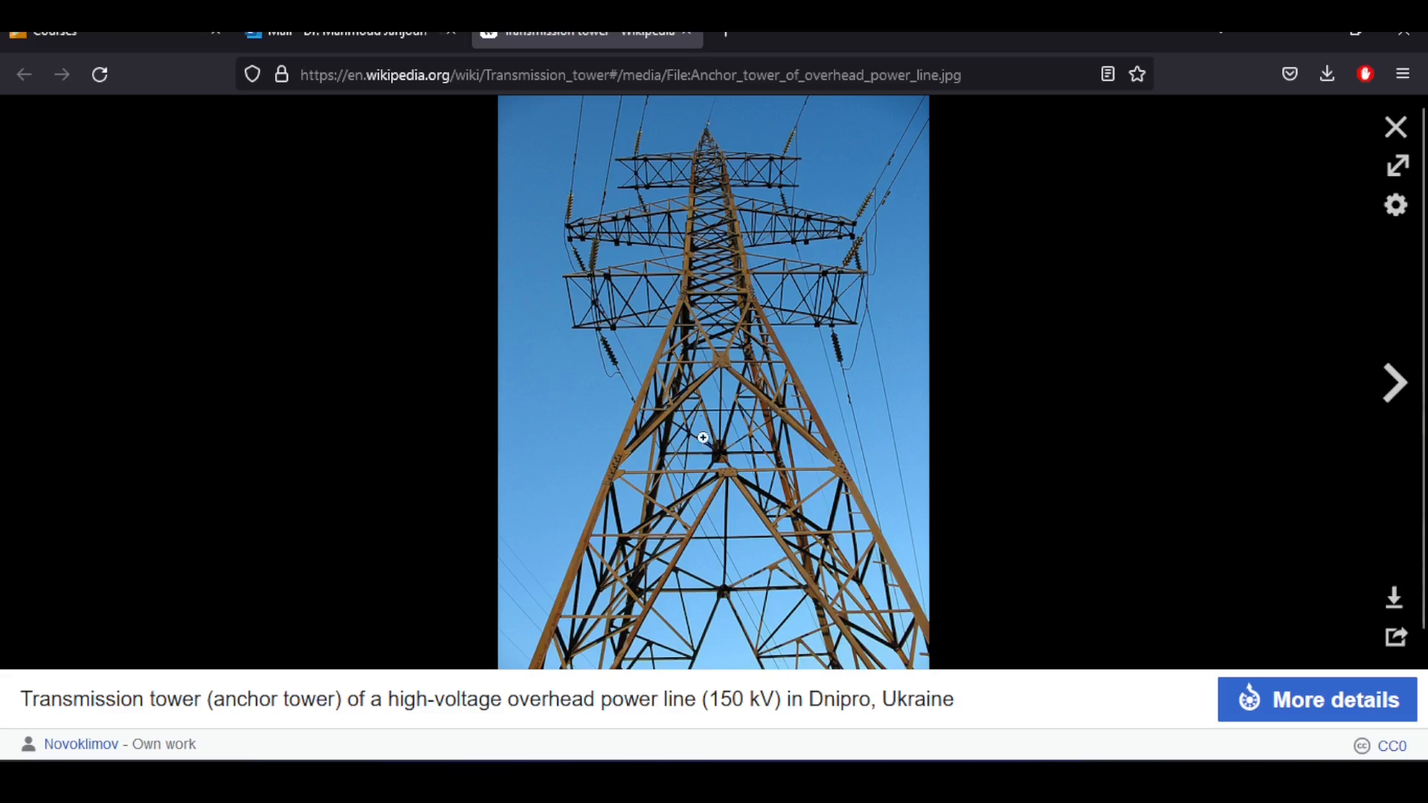
key(alt+Tab)
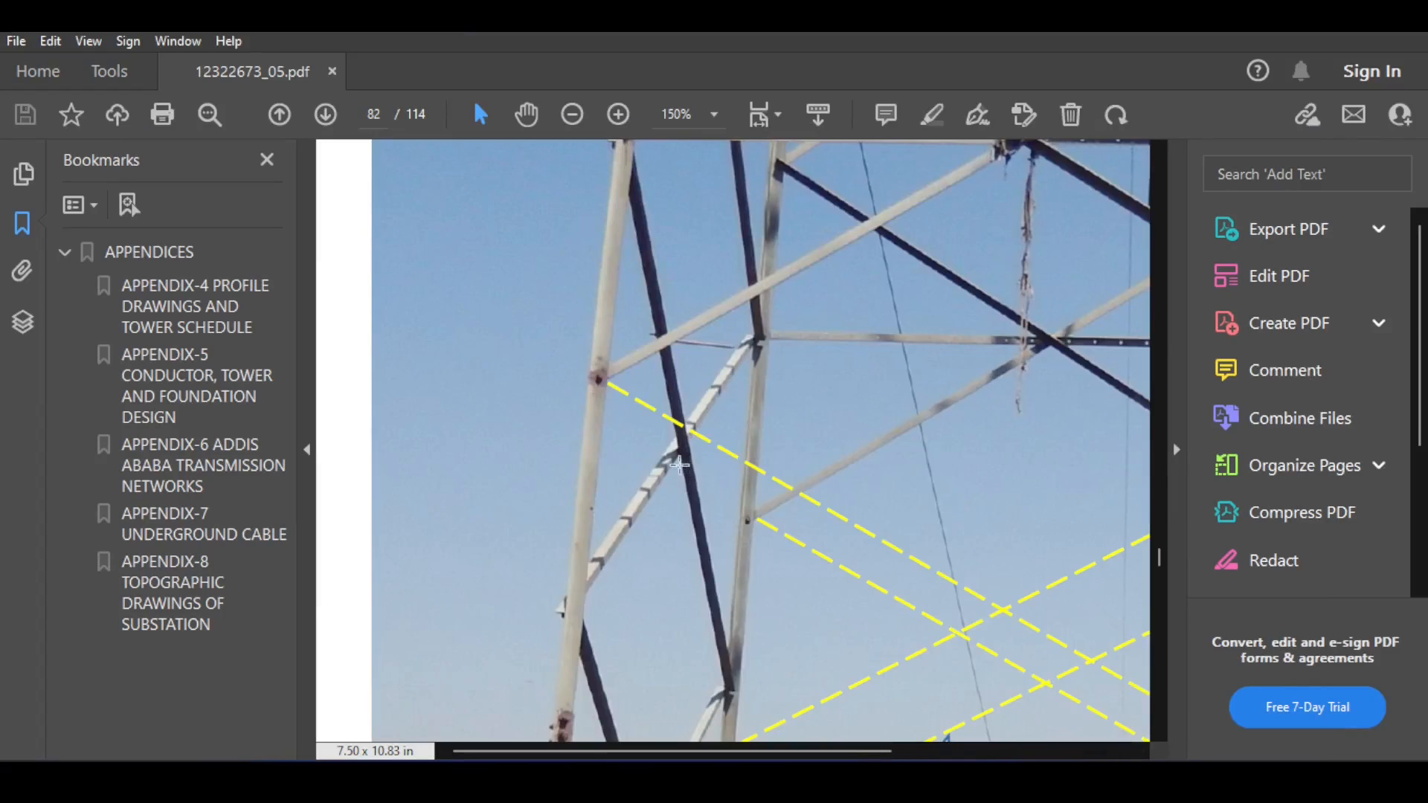
drag(637, 393, 736, 488)
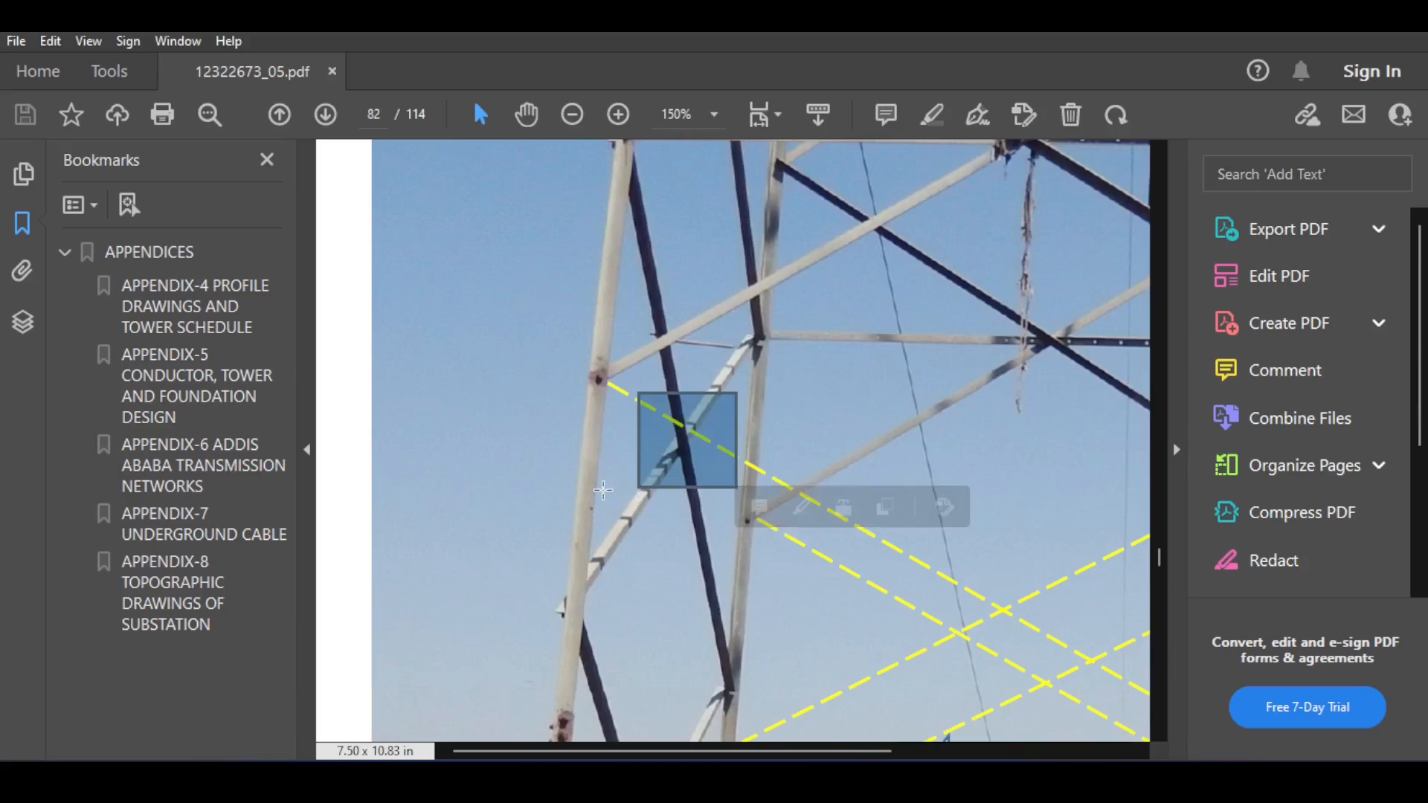
click(606, 491)
click(664, 461)
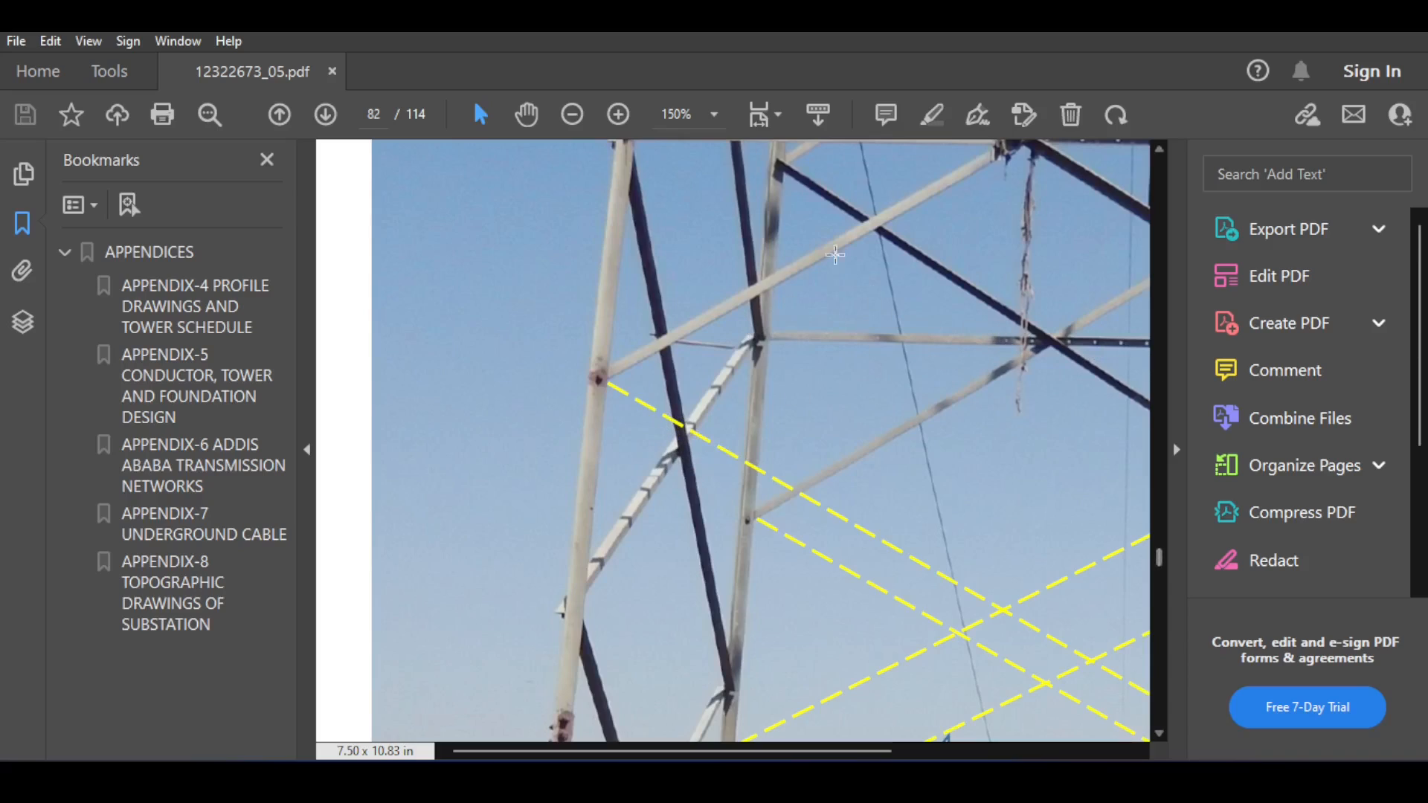
scroll(729, 372, up, 1)
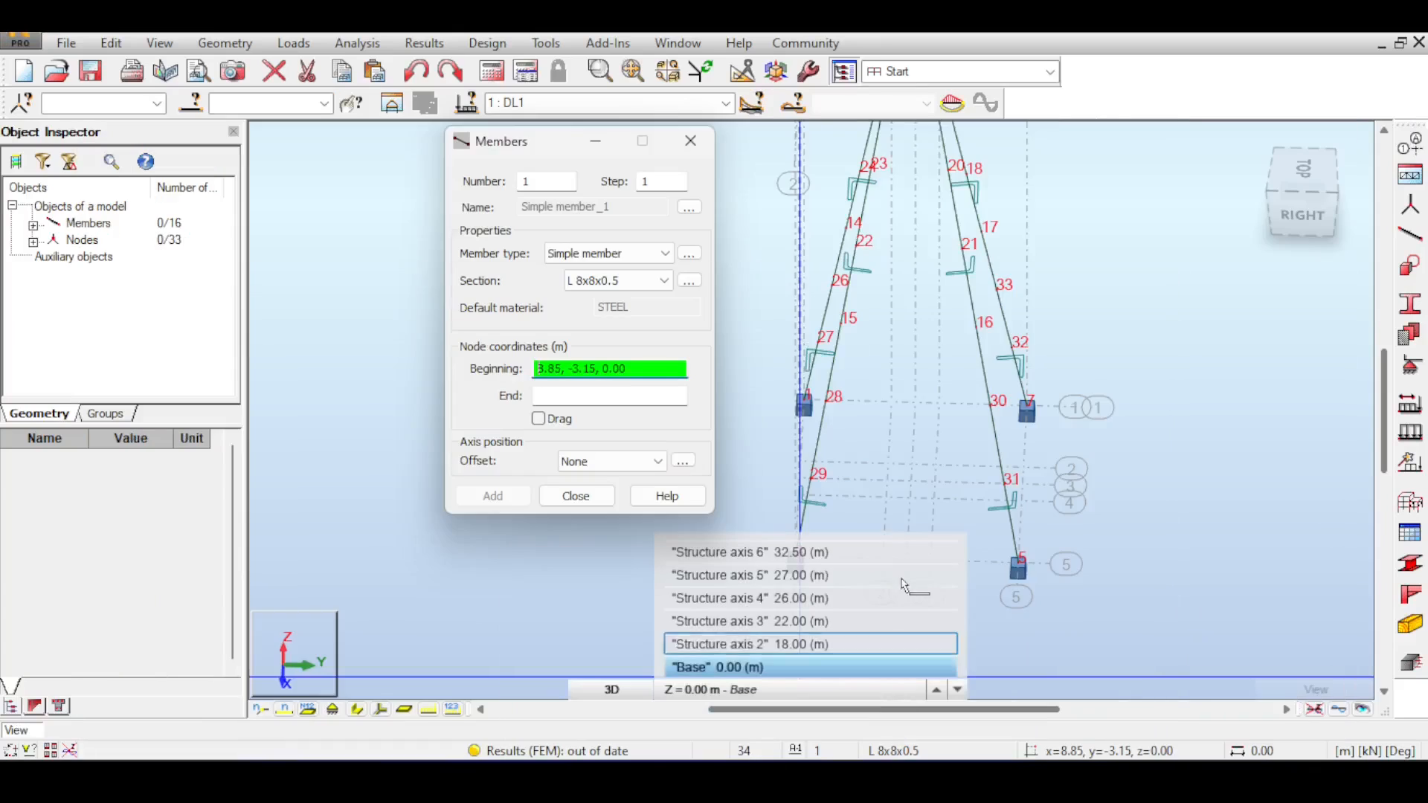
Step: Connect the four inclined legs with a ring of horizontal L 8x8x0.5 members through their lowest division nodes at z = 3.00 m
click(915, 583)
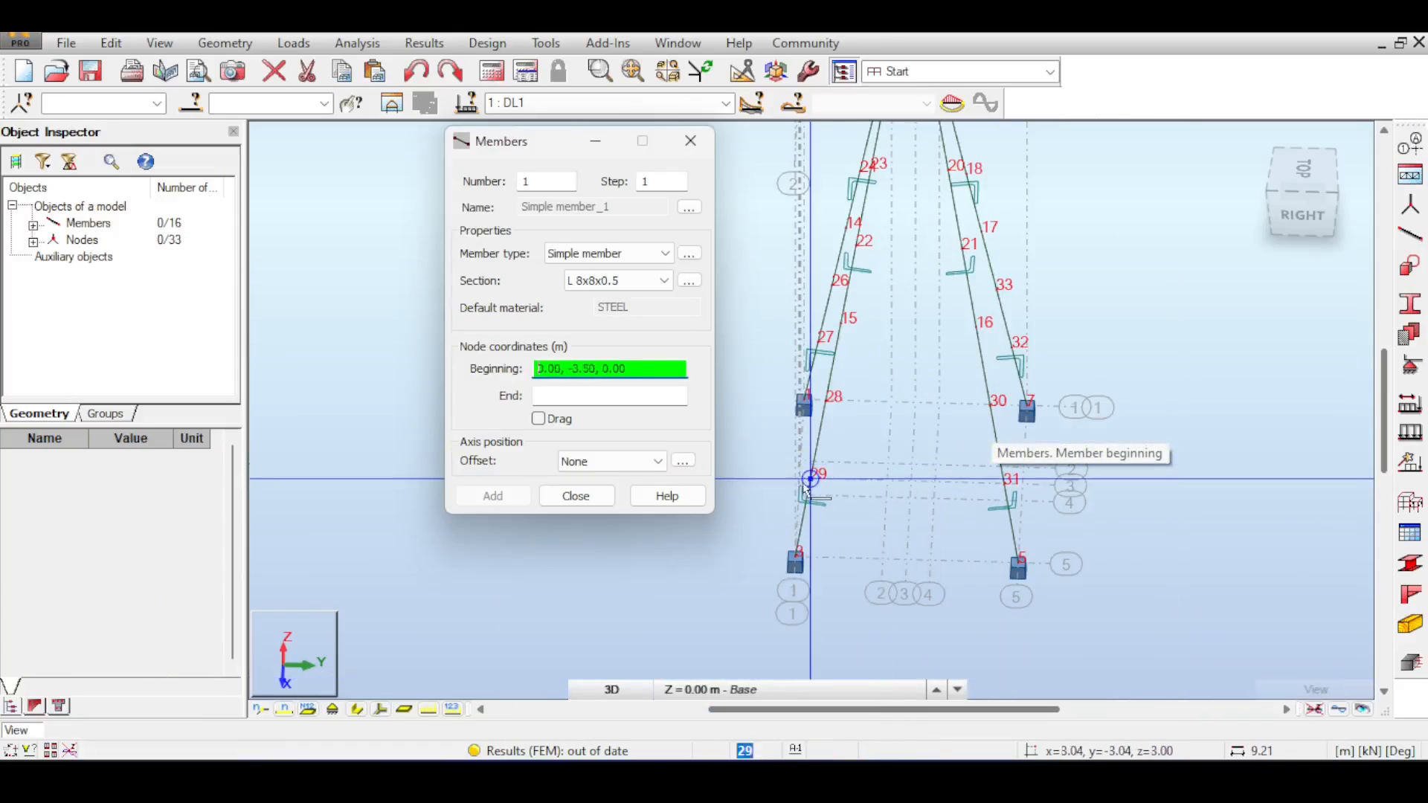
click(809, 481)
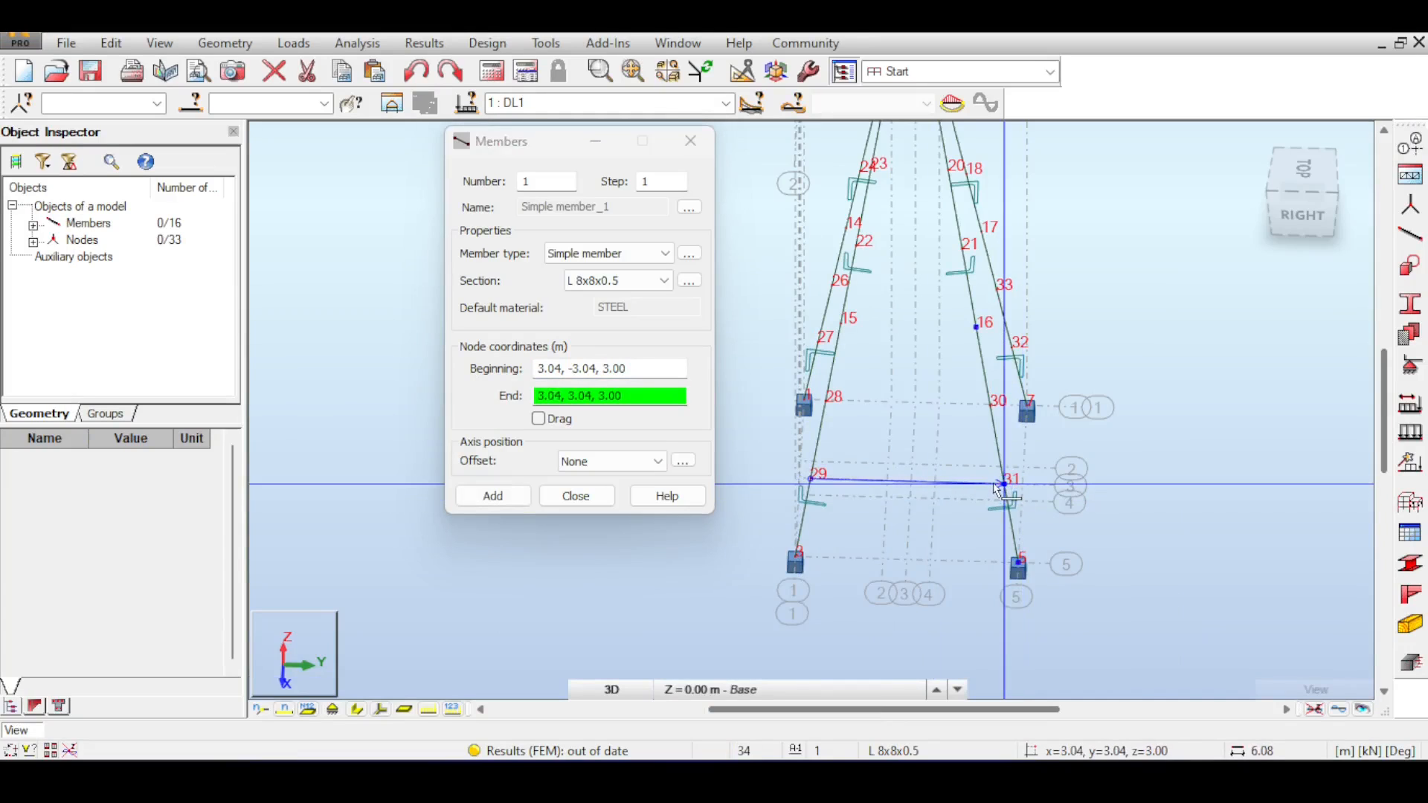
click(996, 484)
click(1292, 208)
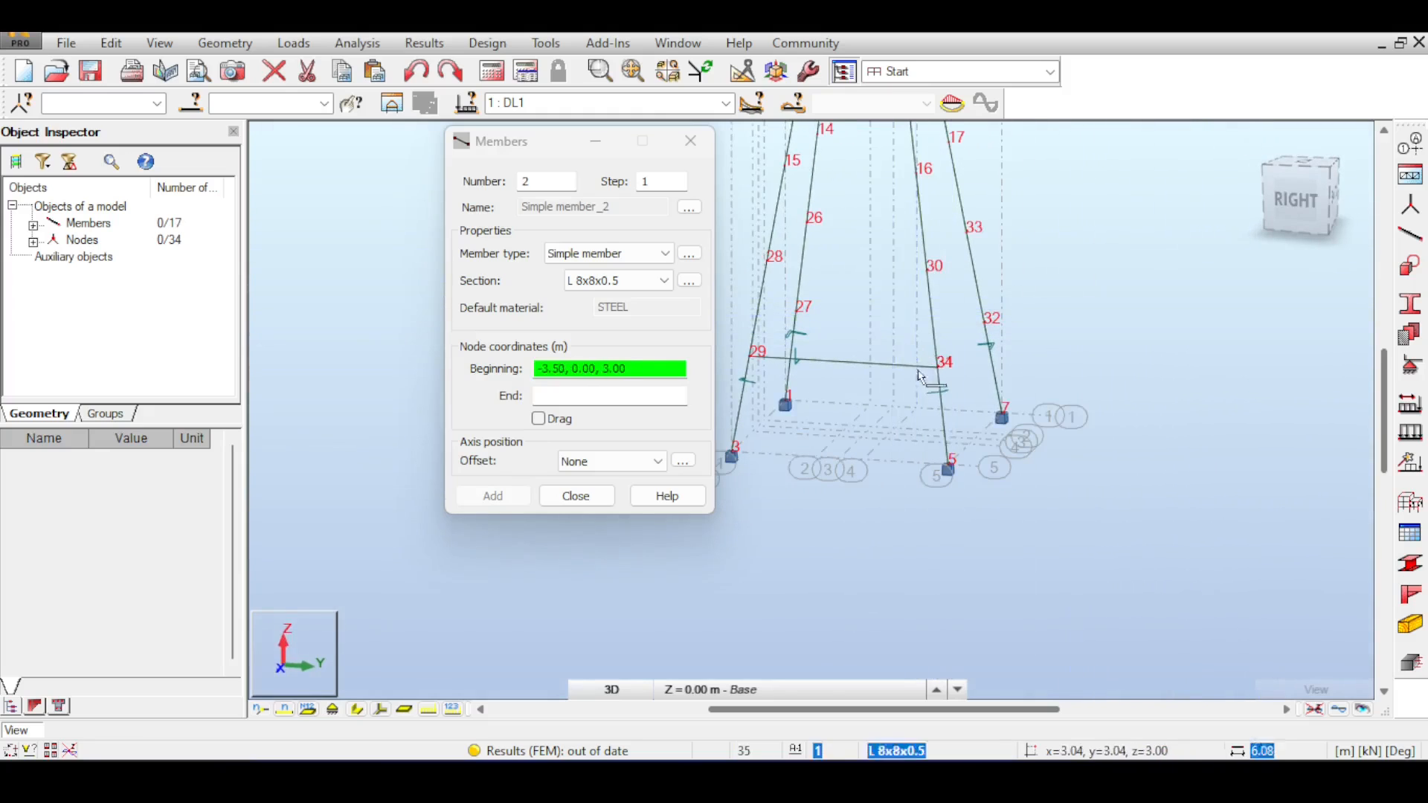
click(984, 346)
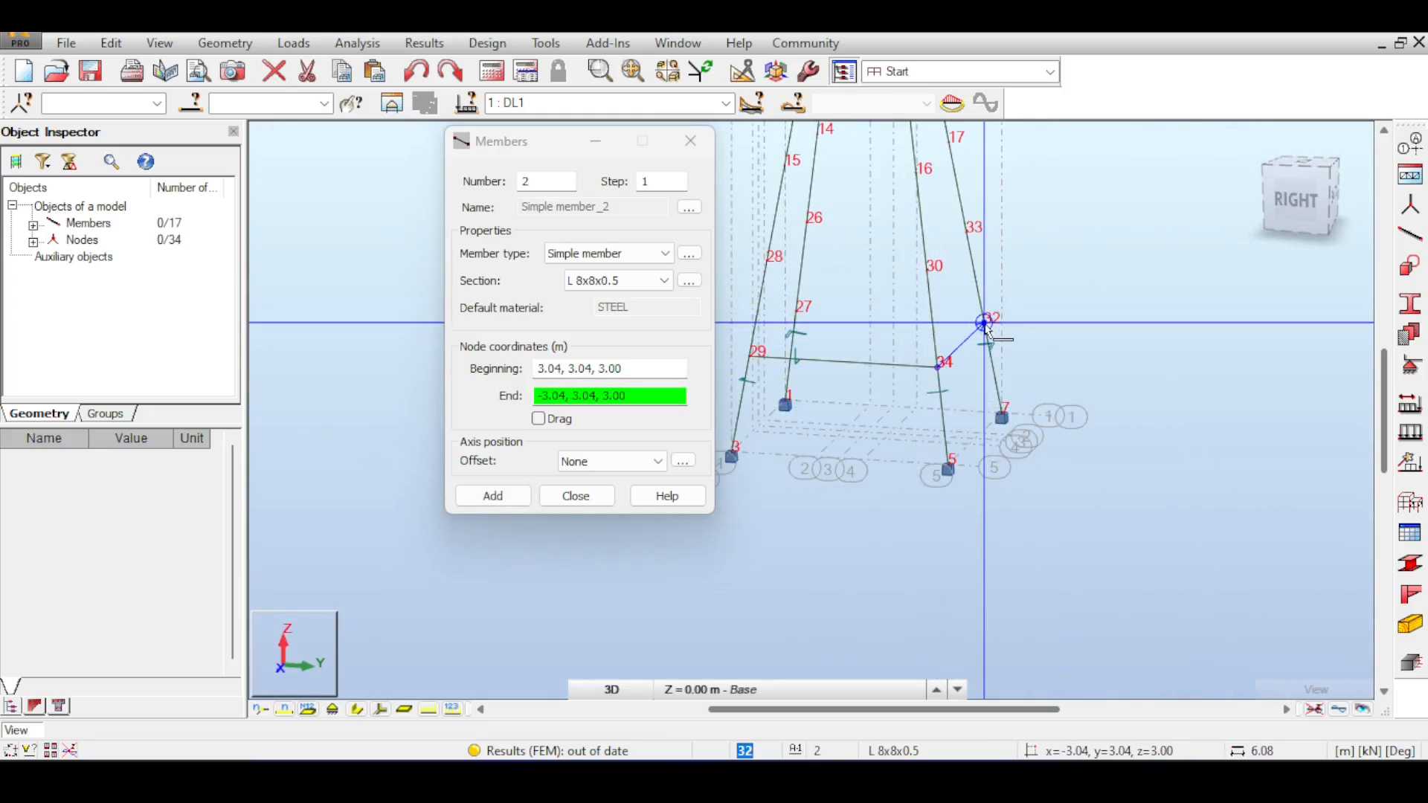
click(980, 327)
click(984, 322)
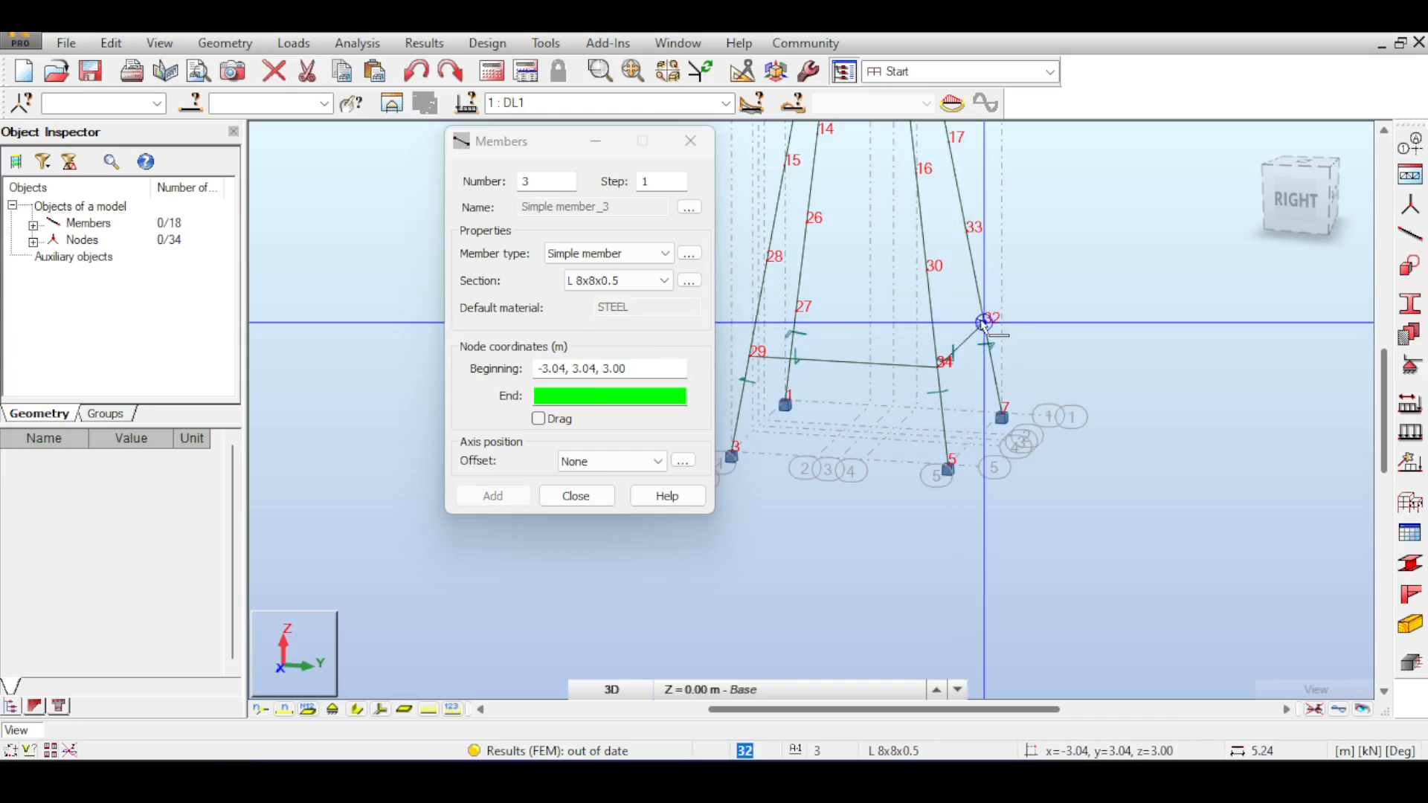
click(799, 316)
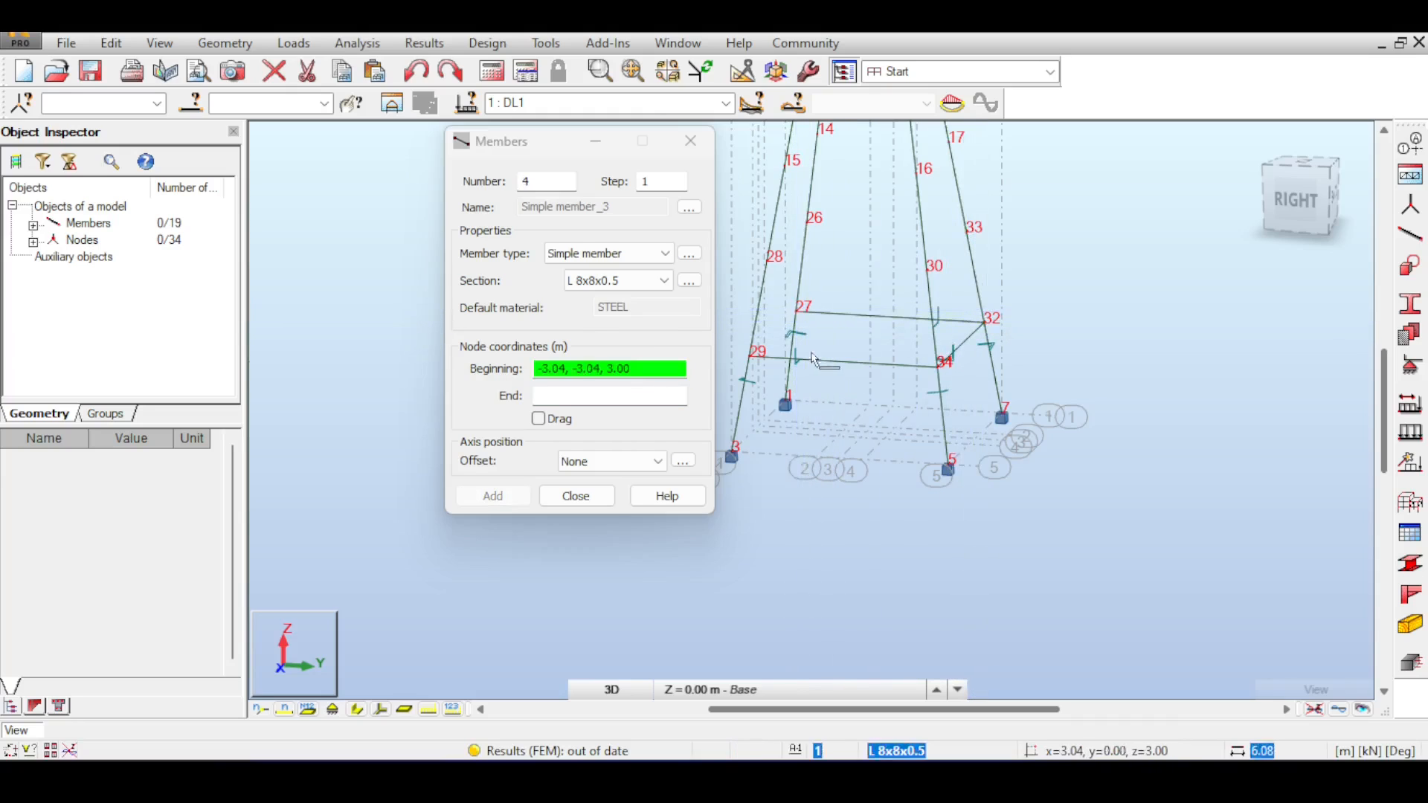
click(789, 327)
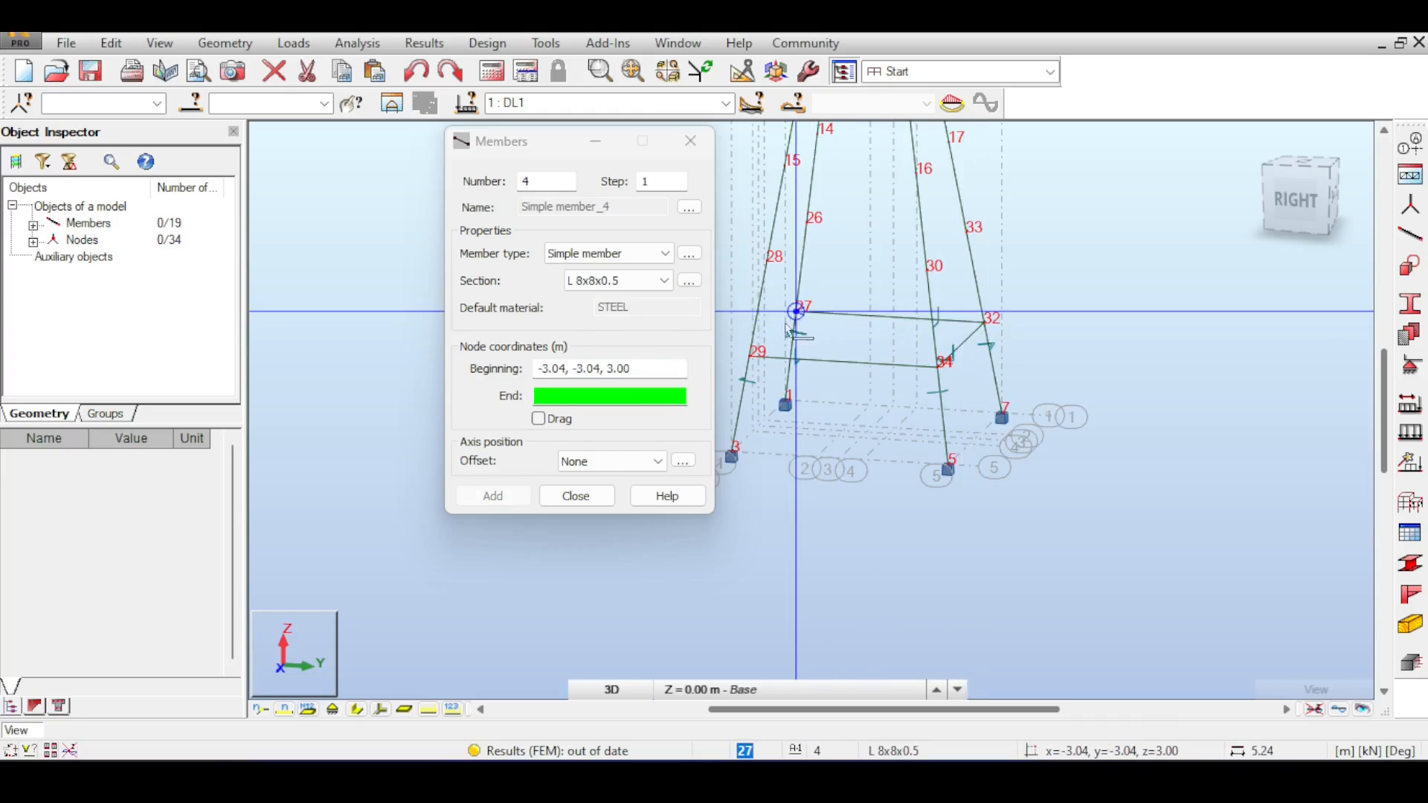
click(752, 353)
Step: Try X-bracing the tower face above base nodes 3 and 5 with two L 8x8x0.5 diagonals up to the horizontal member's ends
middle_drag(831, 431, 879, 455)
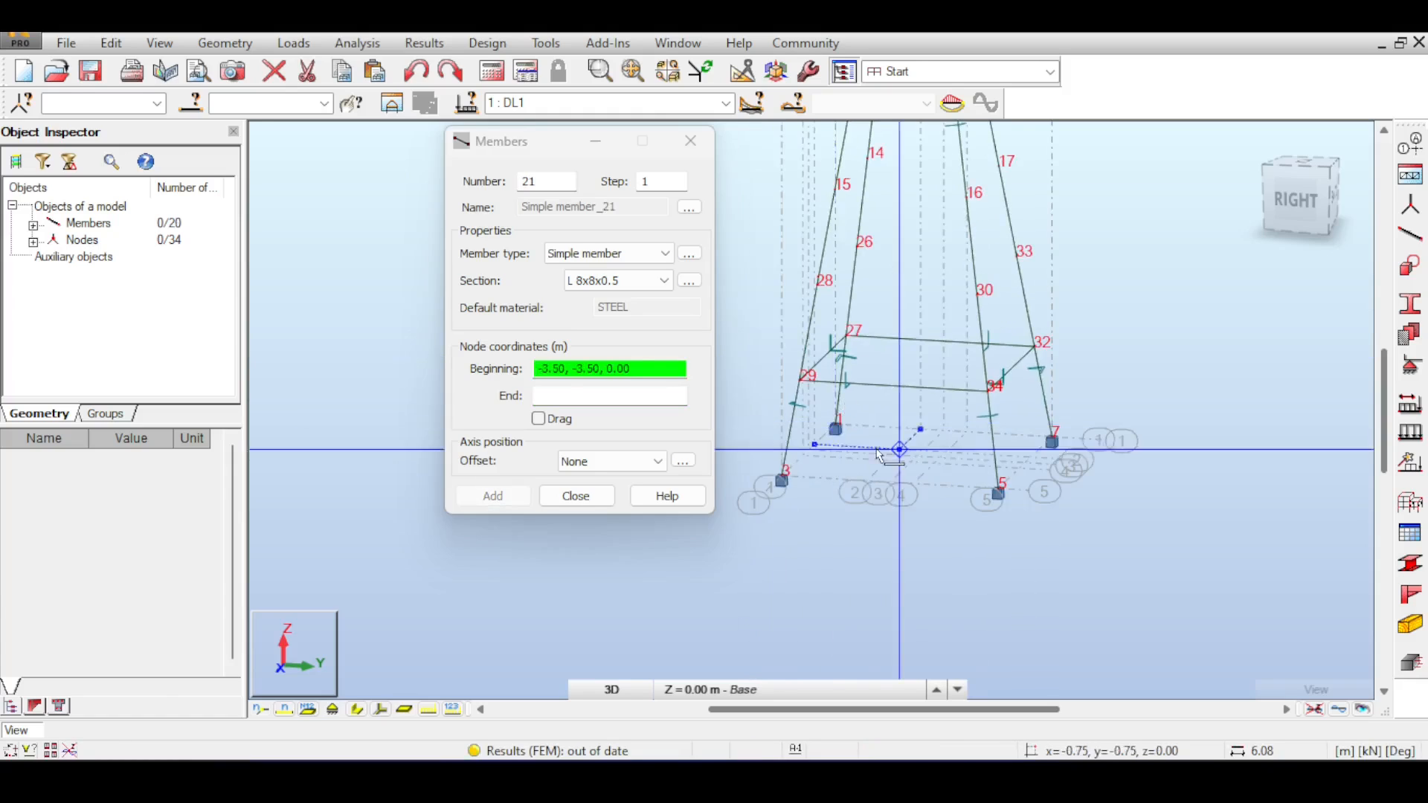
click(998, 490)
click(801, 382)
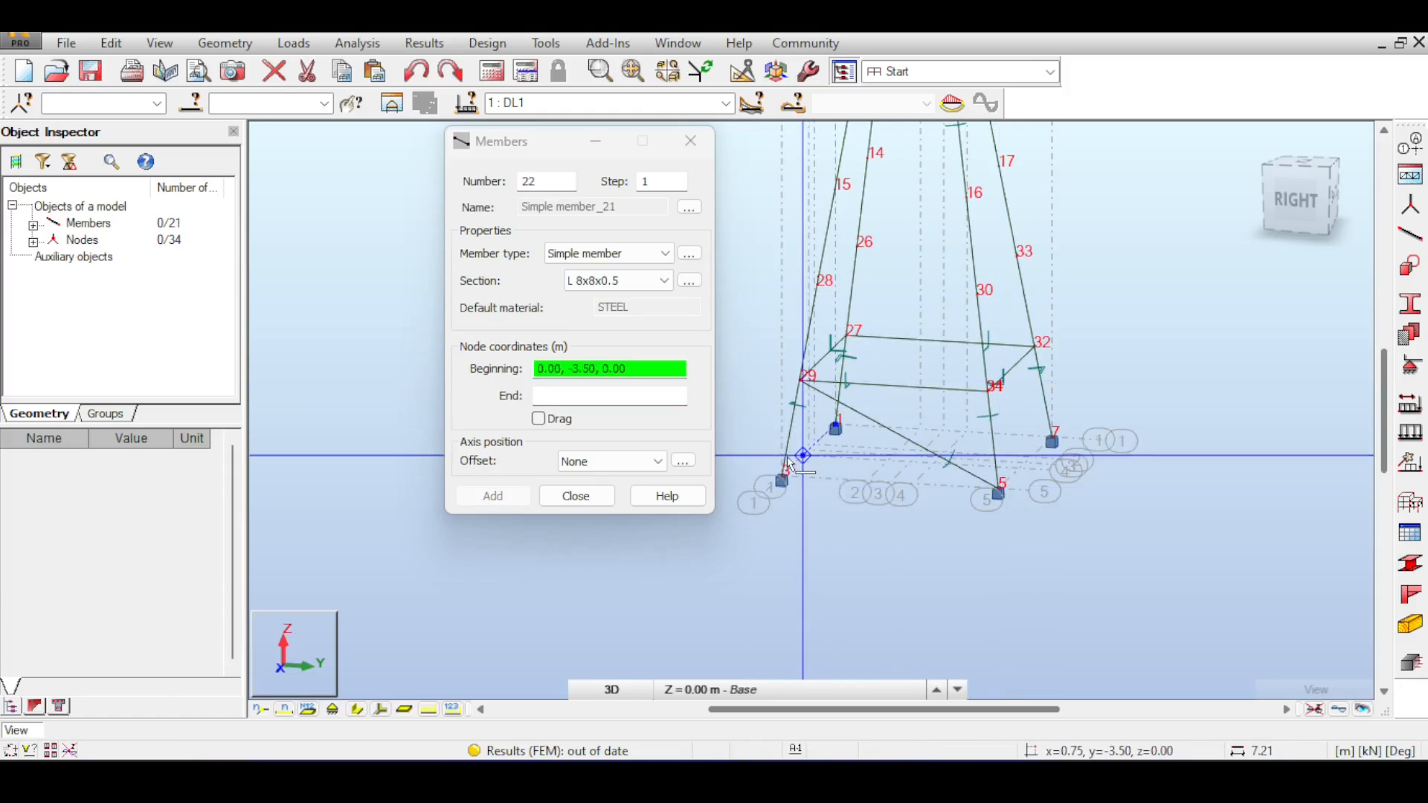
click(780, 479)
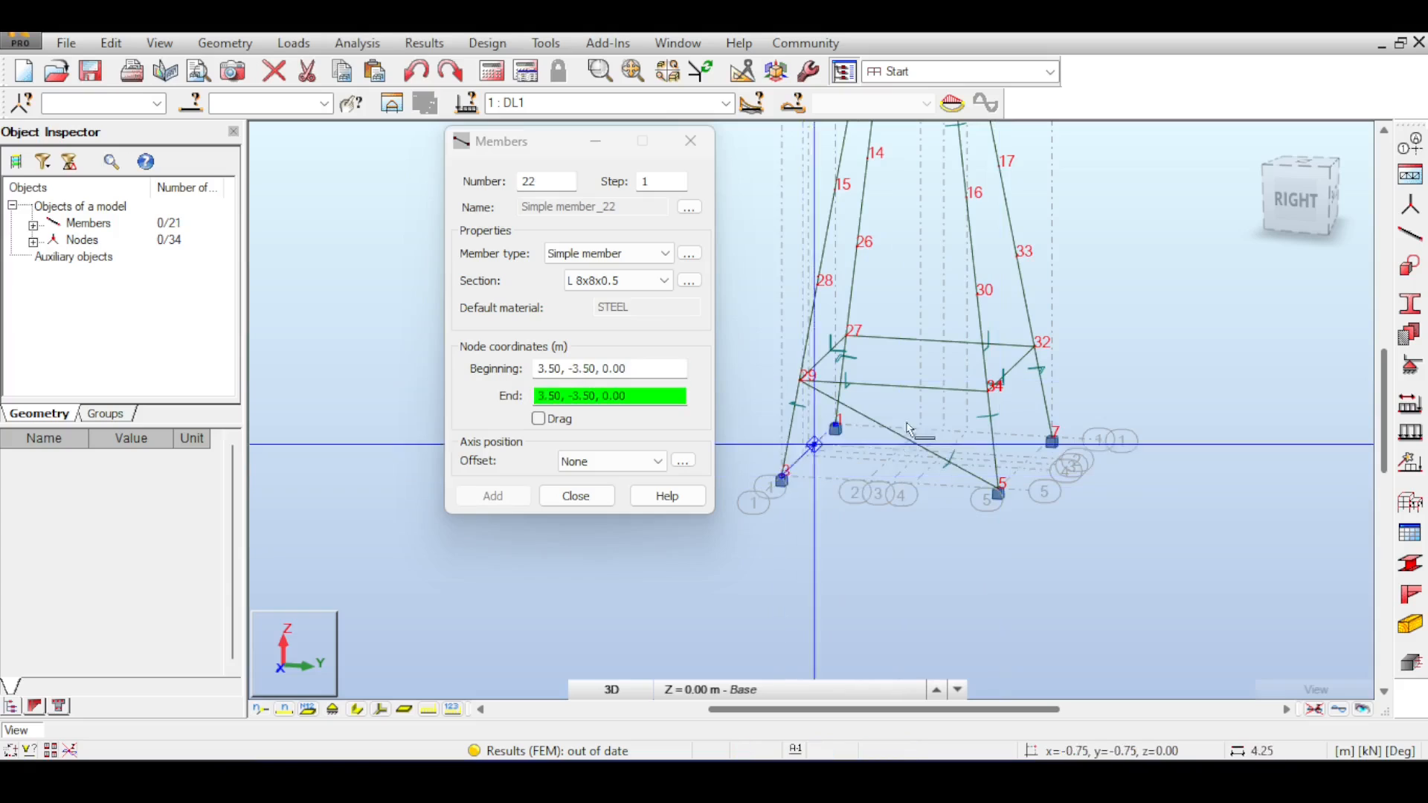
click(994, 385)
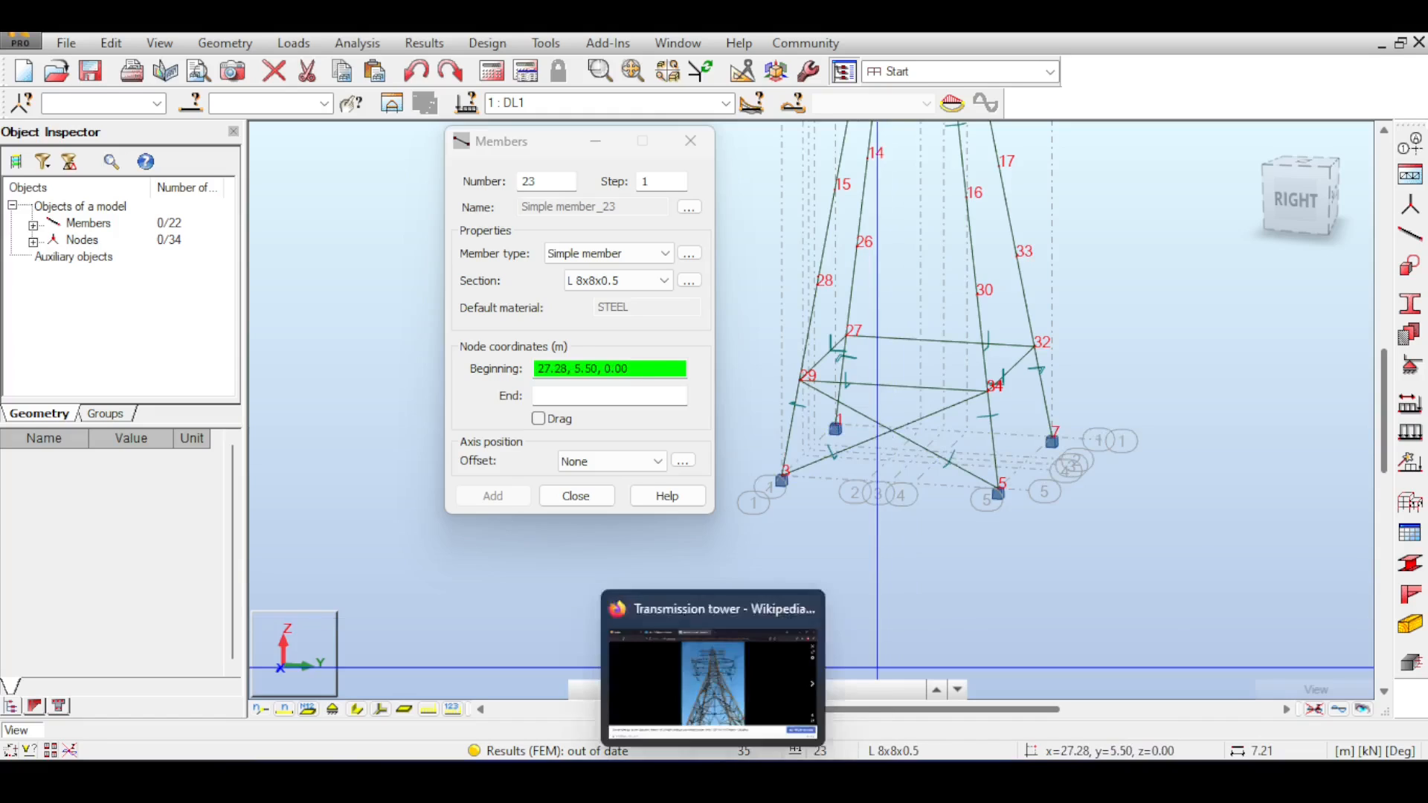
Step: Check the Wikipedia tower photo, end member definition and delete the two crossed diagonals between base nodes 3 and 5 and the horizontal member
right_click(920, 507)
click(885, 182)
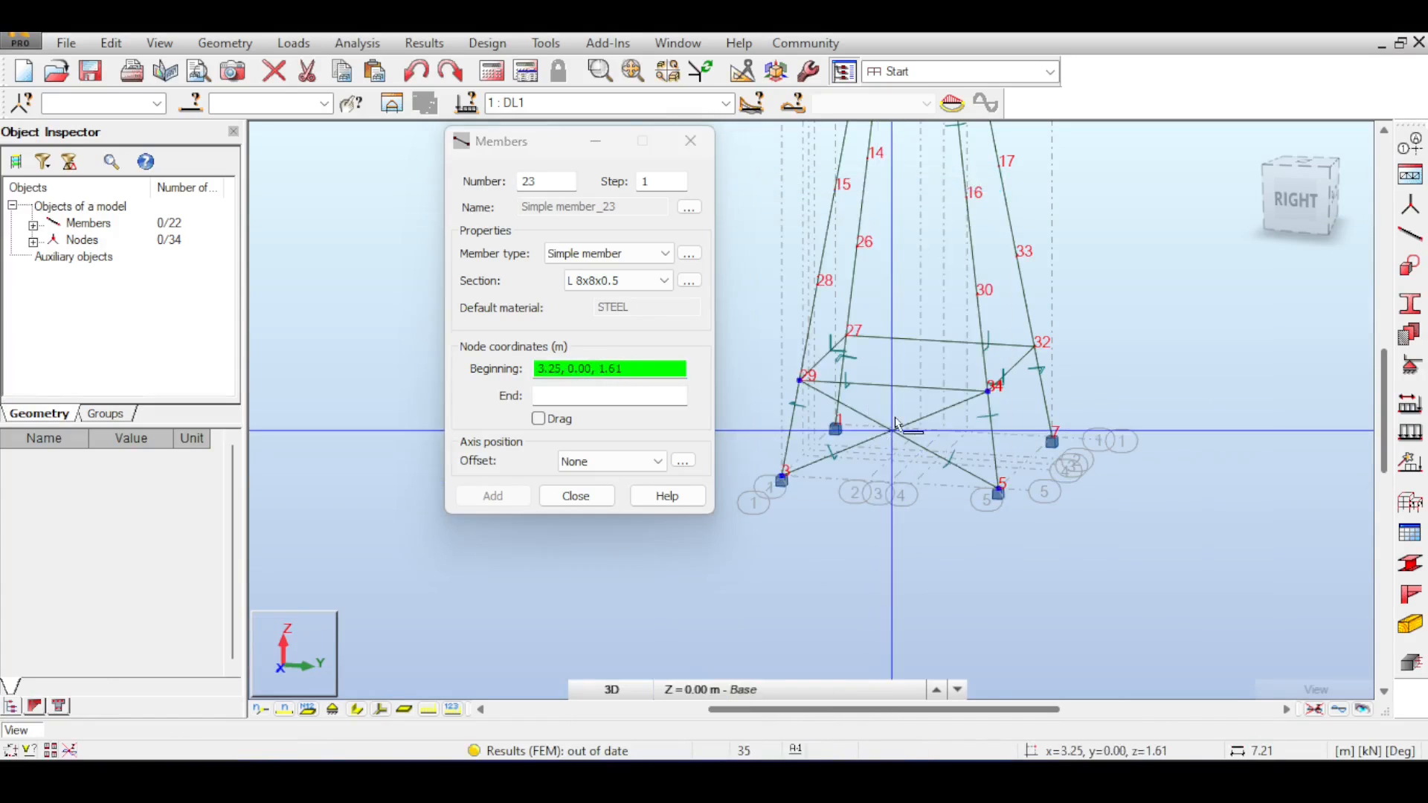
click(567, 497)
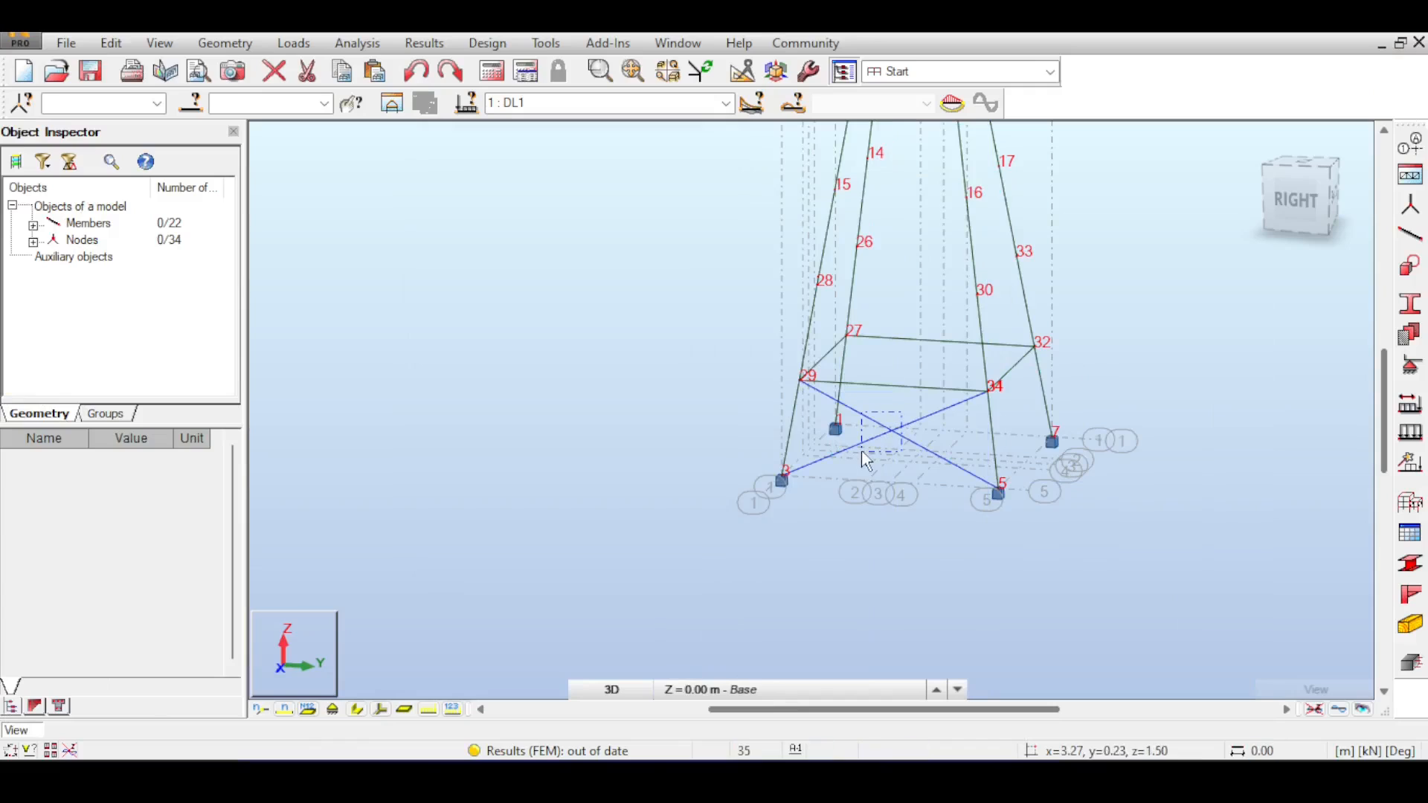
drag(863, 452, 862, 452)
key(Delete)
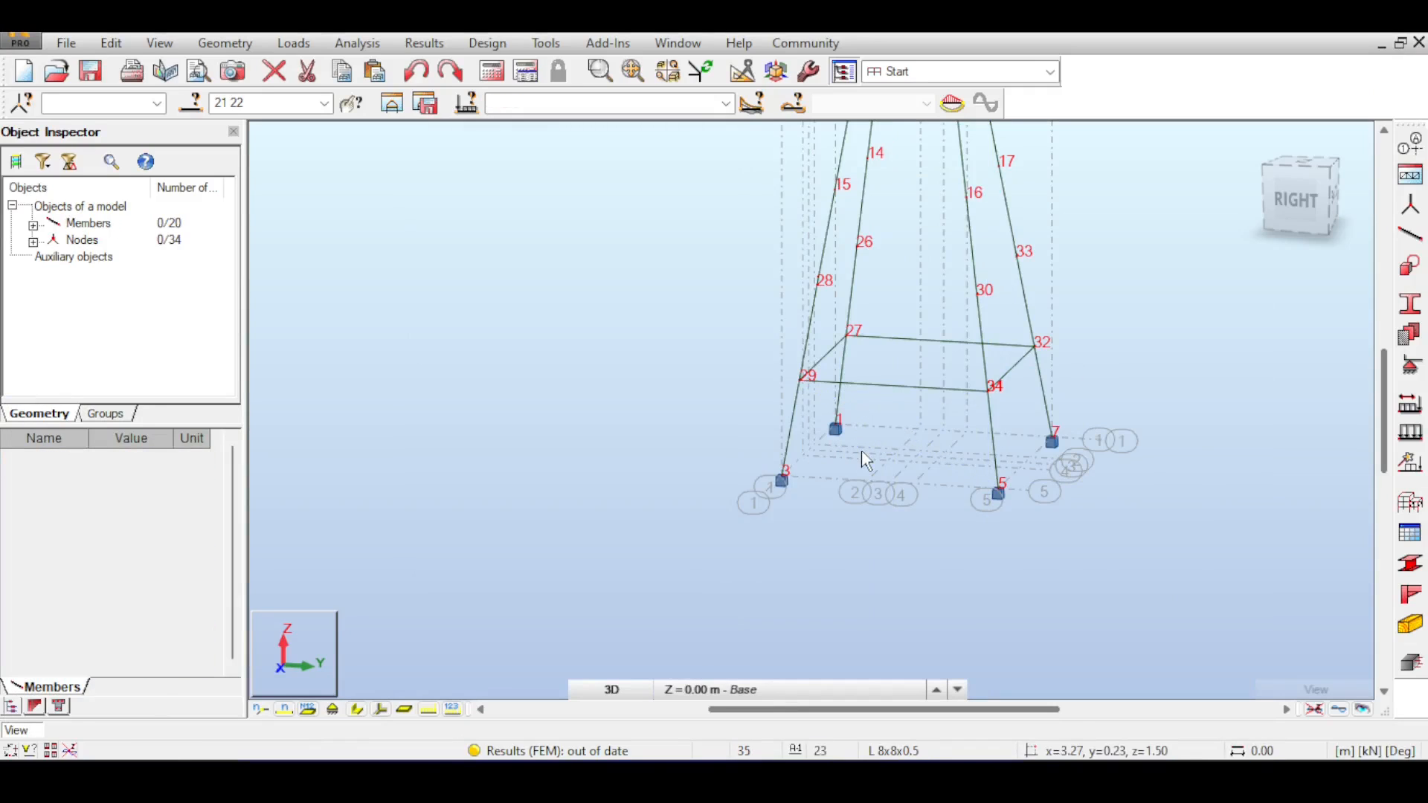
Step: Draw two L 8x8x0.5 members from support nodes 3 and 5 to the horizontal beam's midpoint at 3.04, 0.00, 3.00
click(1410, 235)
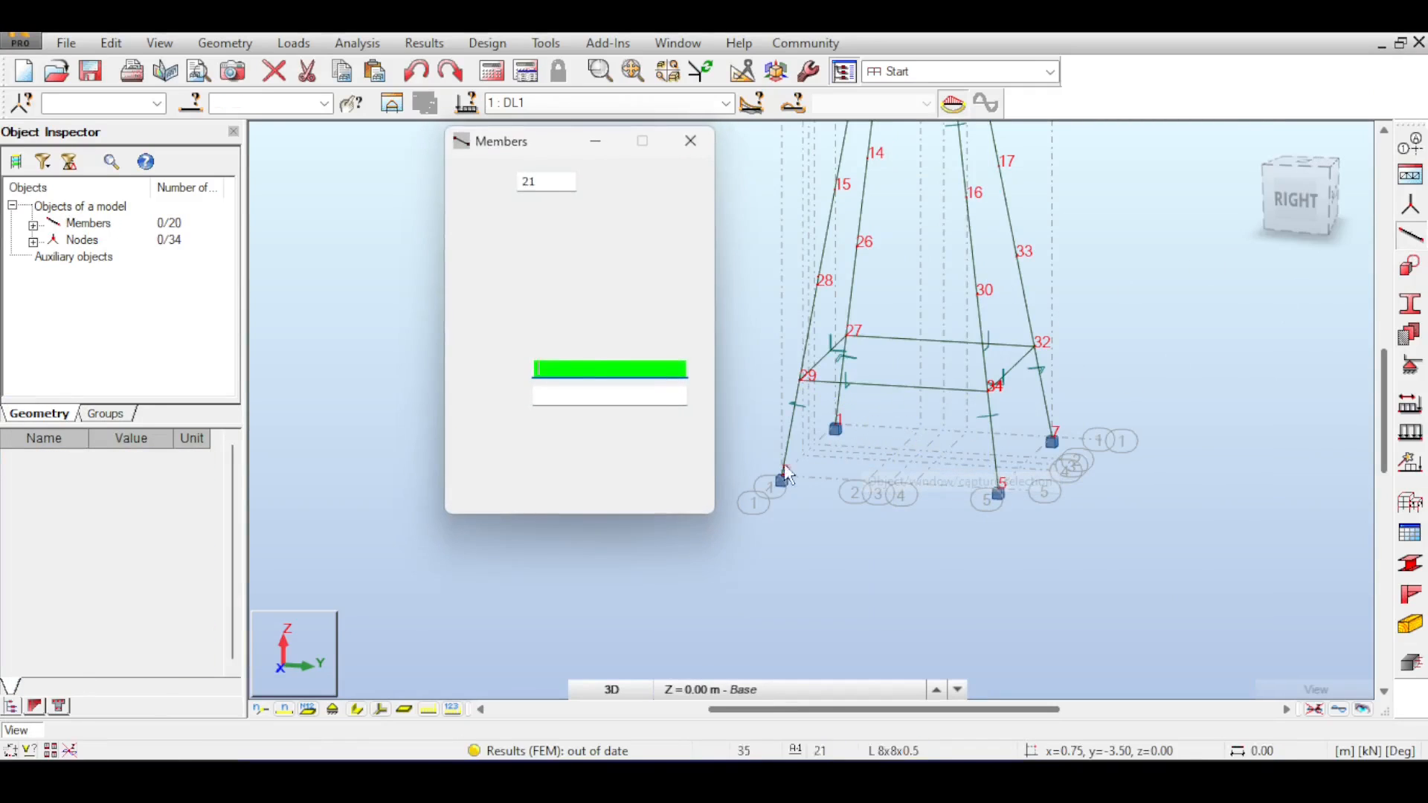
click(781, 480)
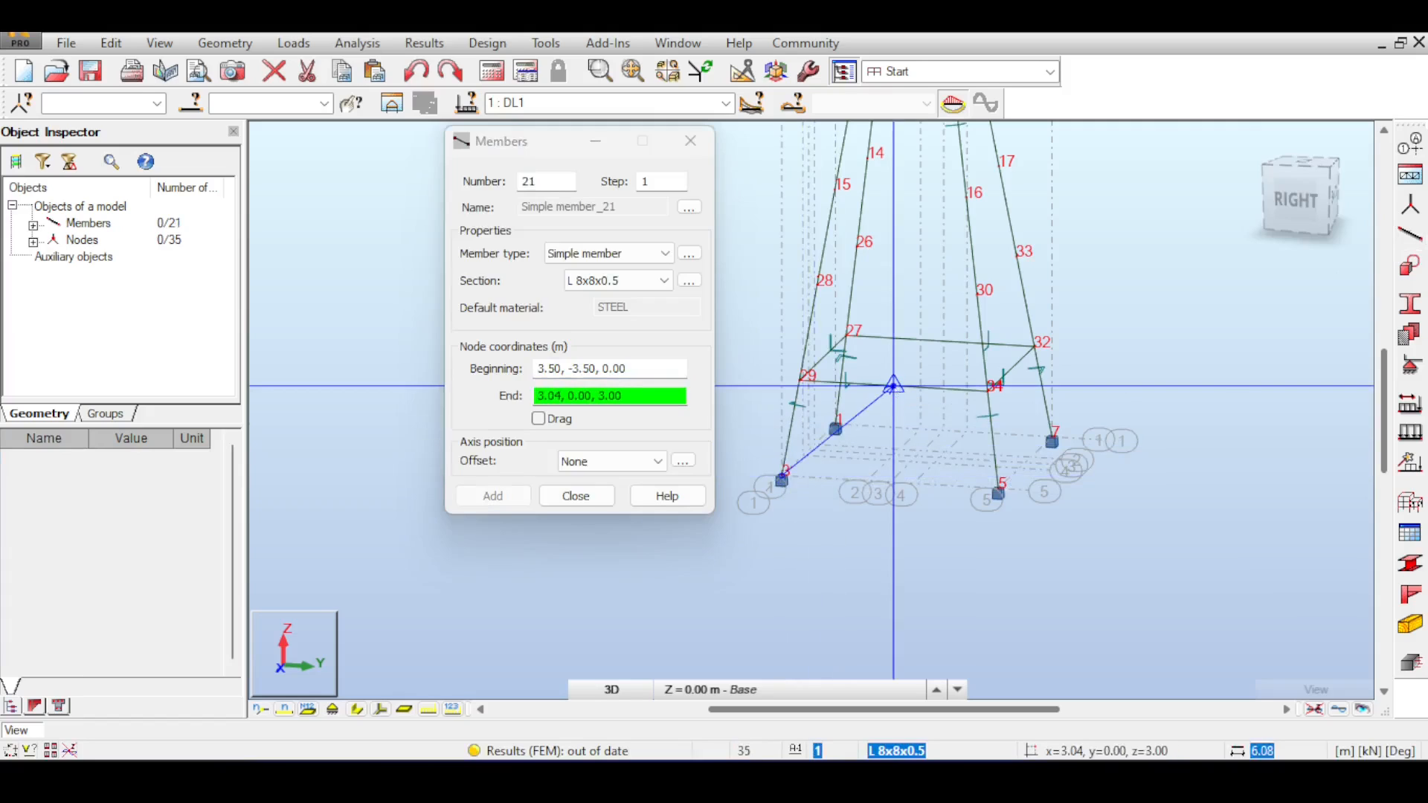
click(893, 385)
click(998, 493)
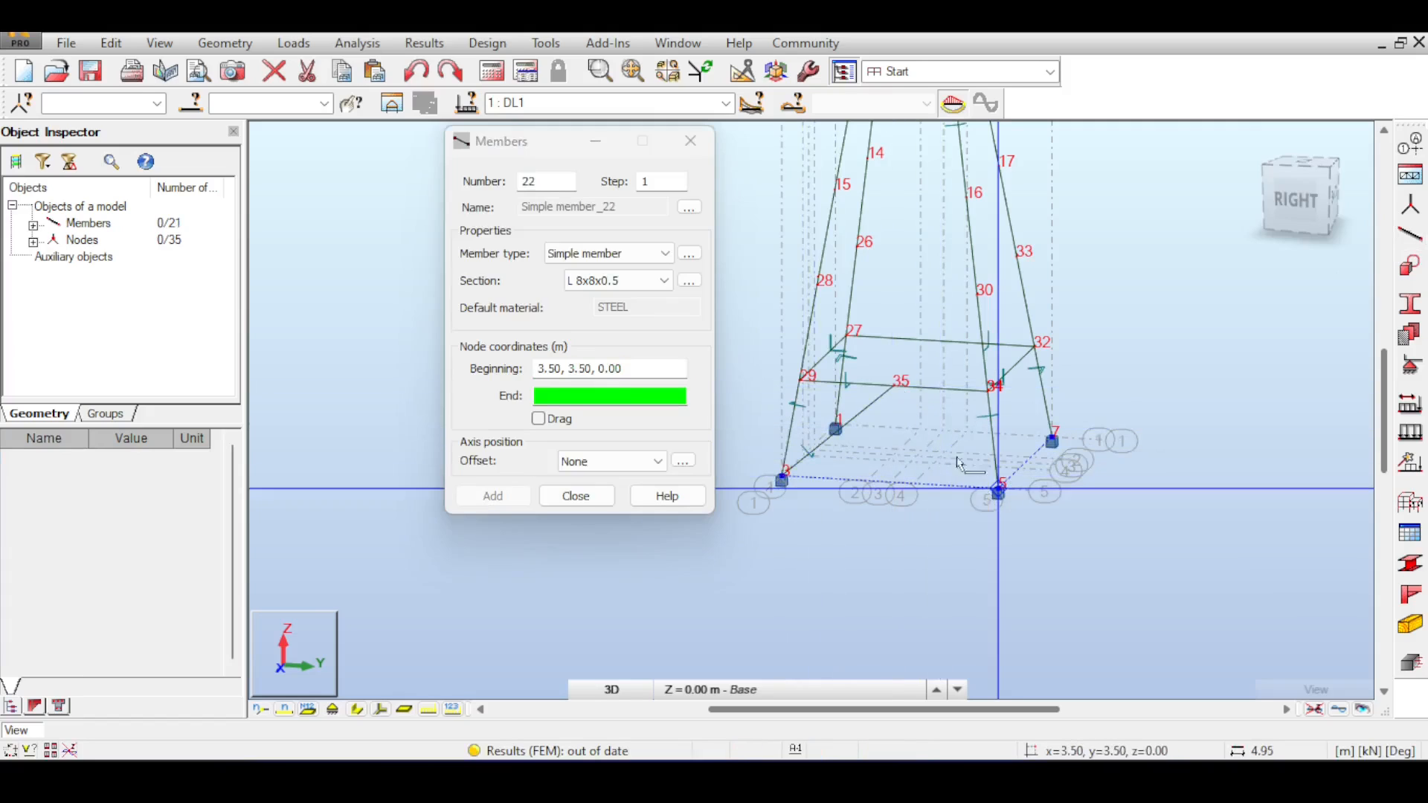
click(889, 386)
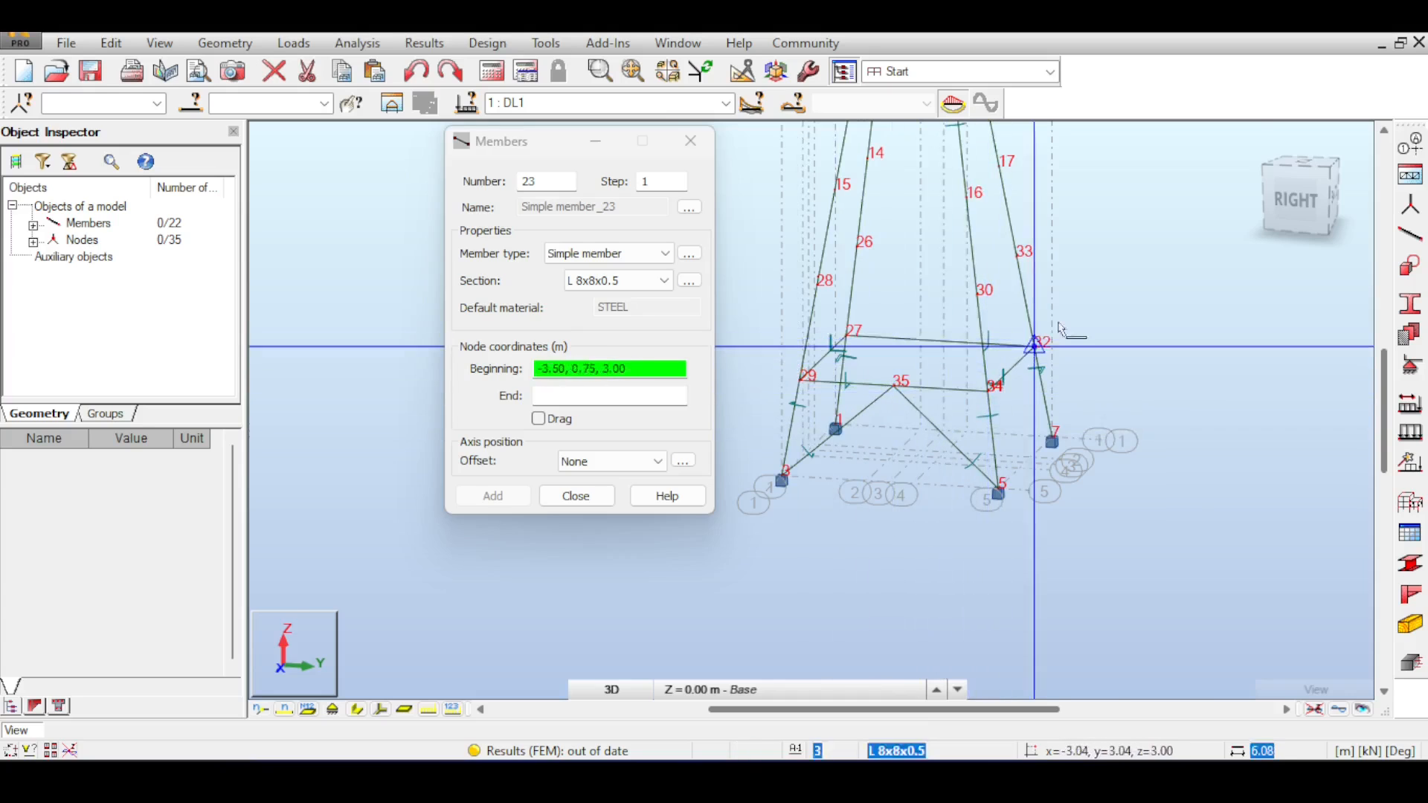
Step: Brace the adjacent face with members from support nodes 5 and 7 to the beam midpoint at 0.00, 3.04, 3.00
drag(1301, 197, 1227, 208)
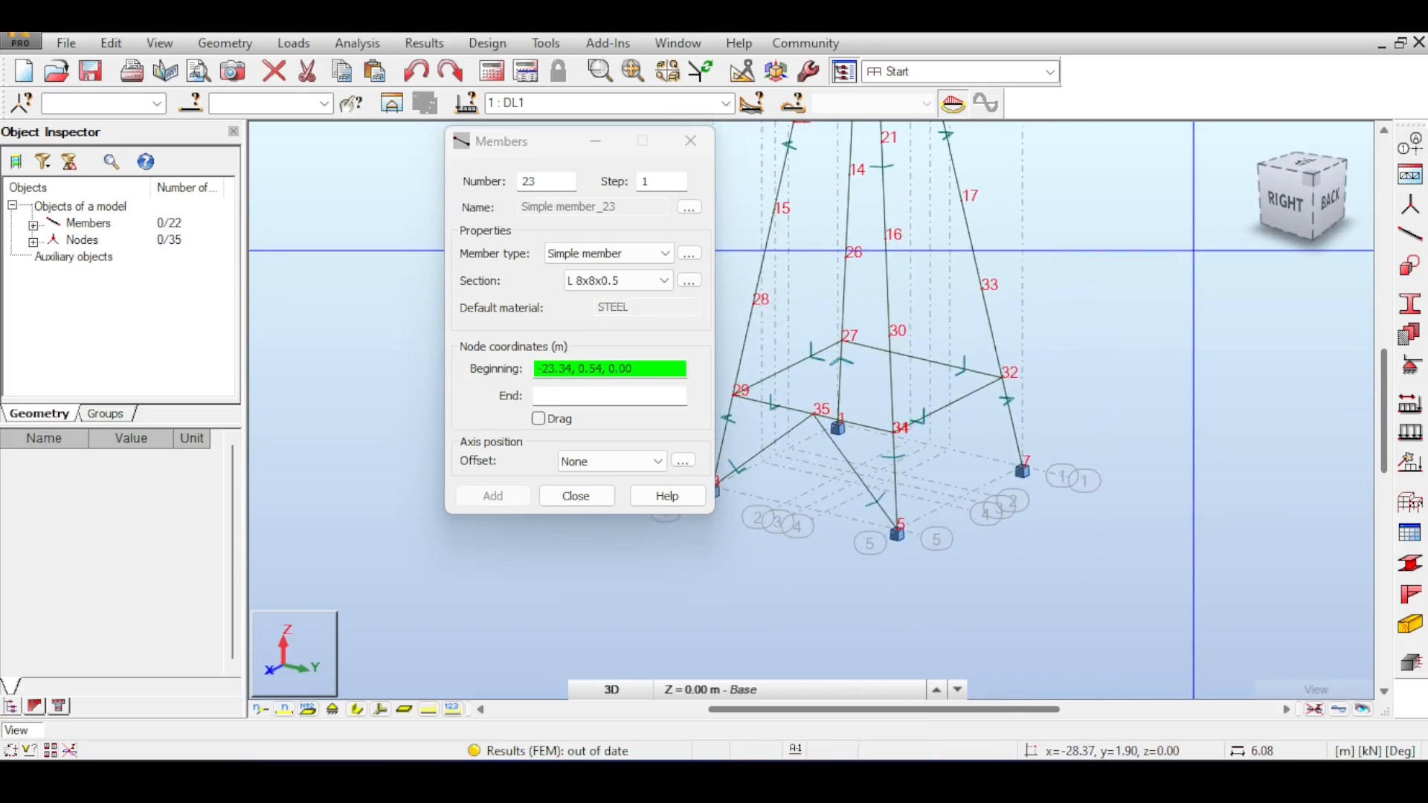
click(886, 530)
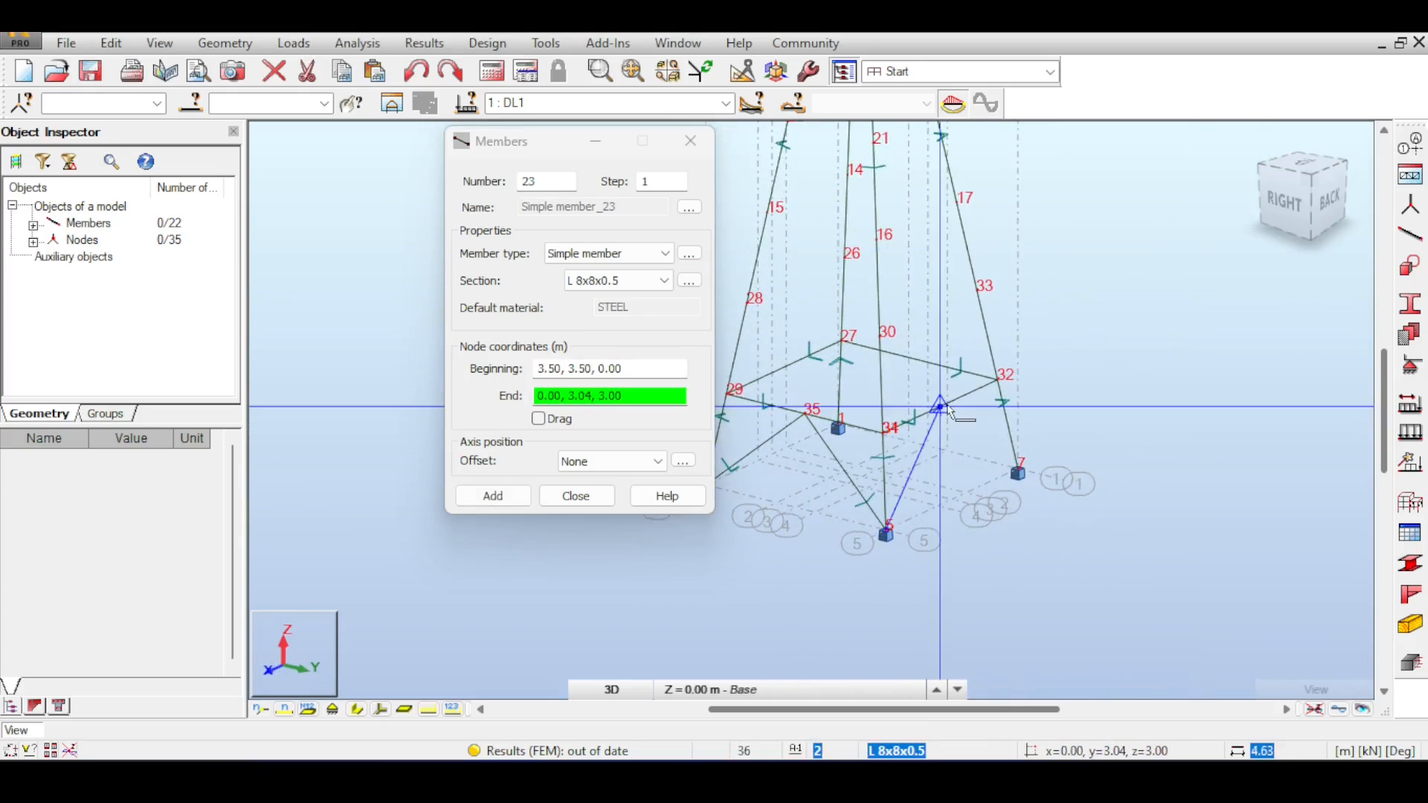
click(941, 408)
click(1018, 472)
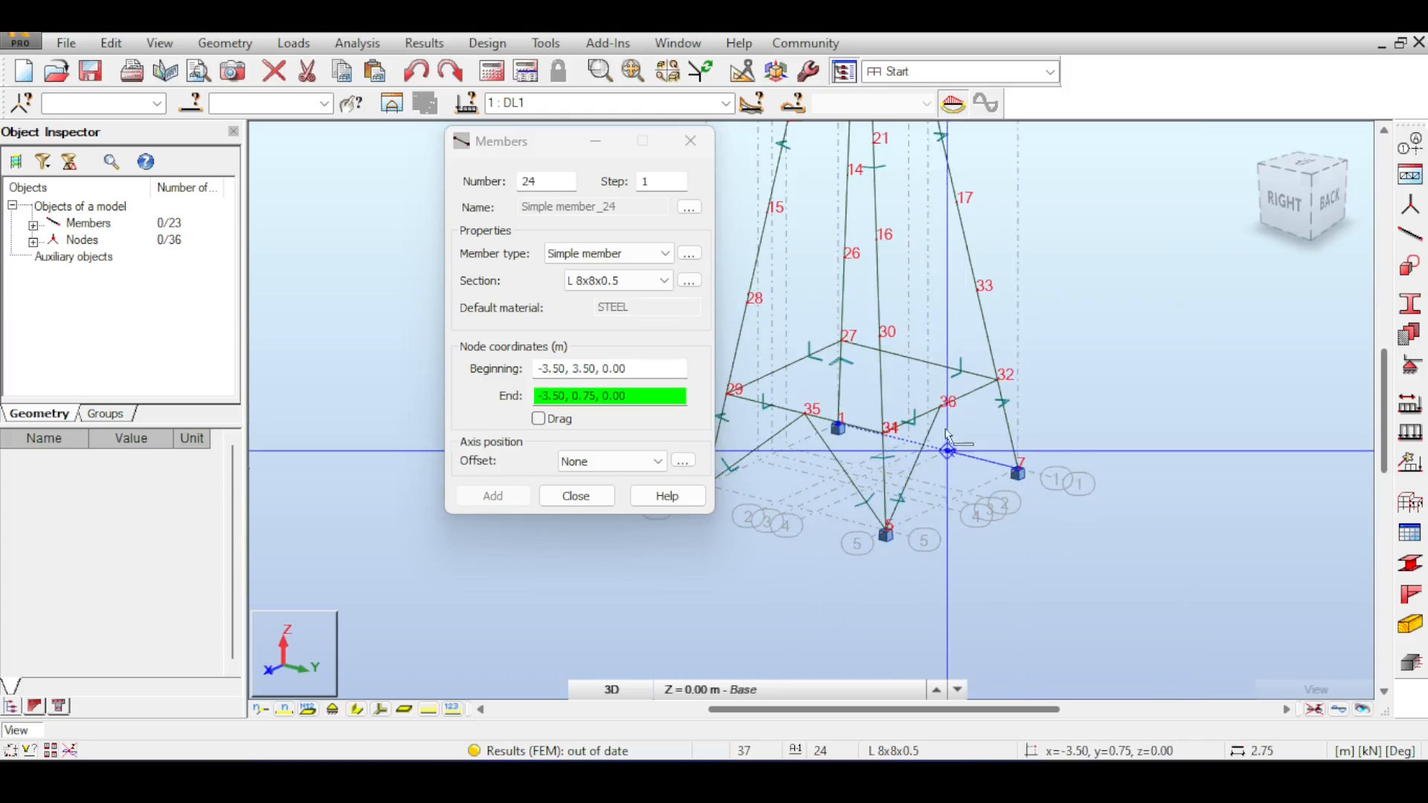
click(940, 408)
Step: Brace the front face with members from support nodes 1 and 3 to the beam midpoint at 0.00, -3.04, 3.00
middle_drag(839, 340, 893, 344)
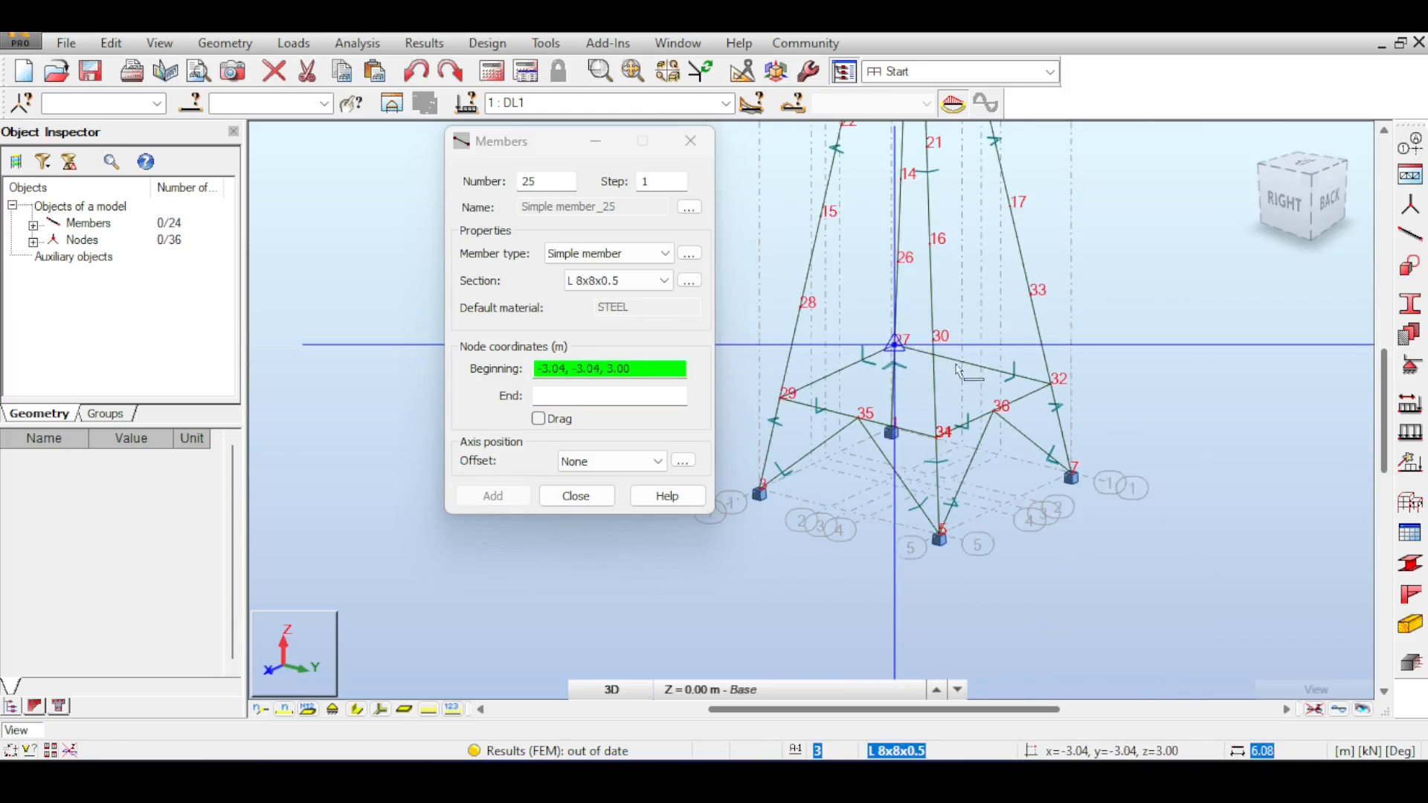
click(1290, 217)
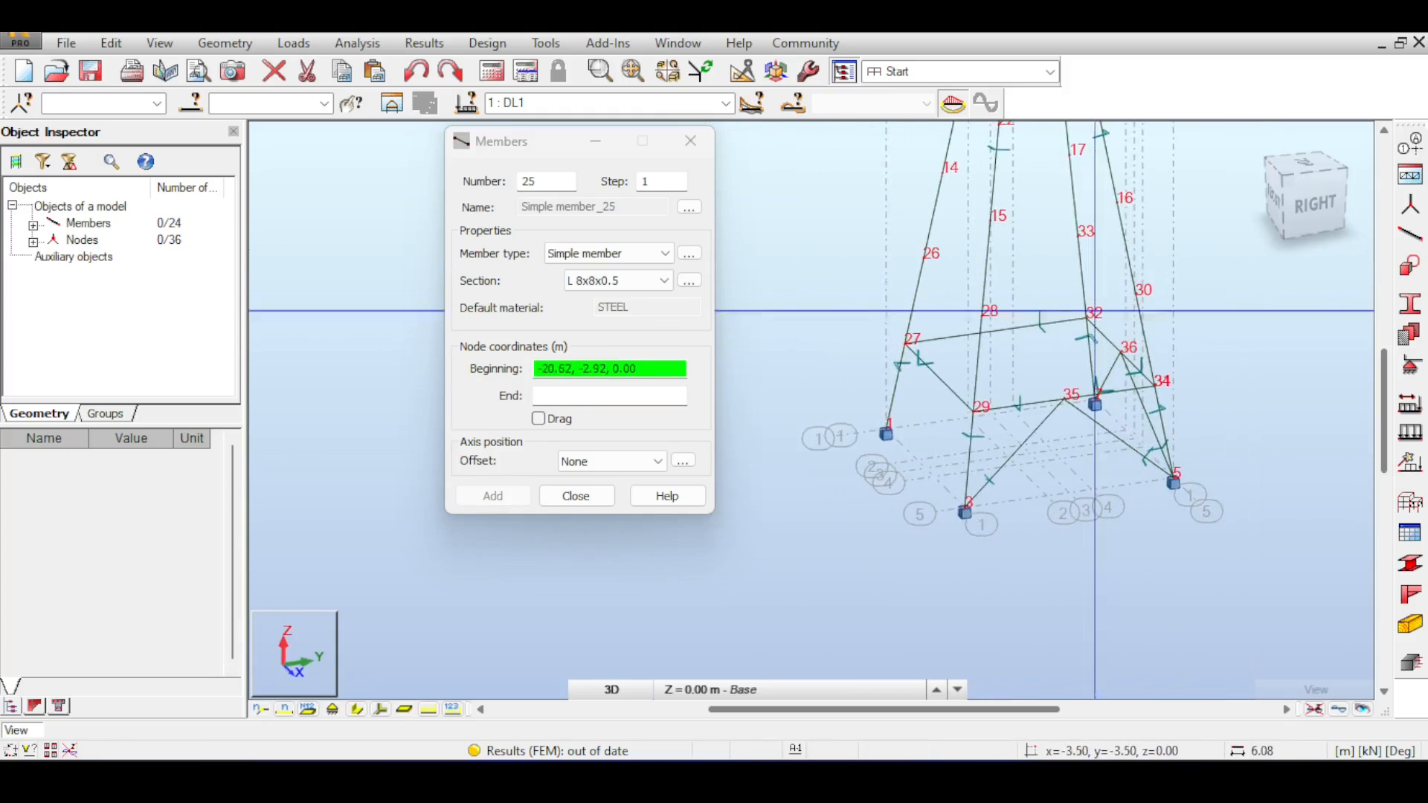
drag(1309, 186, 1348, 197)
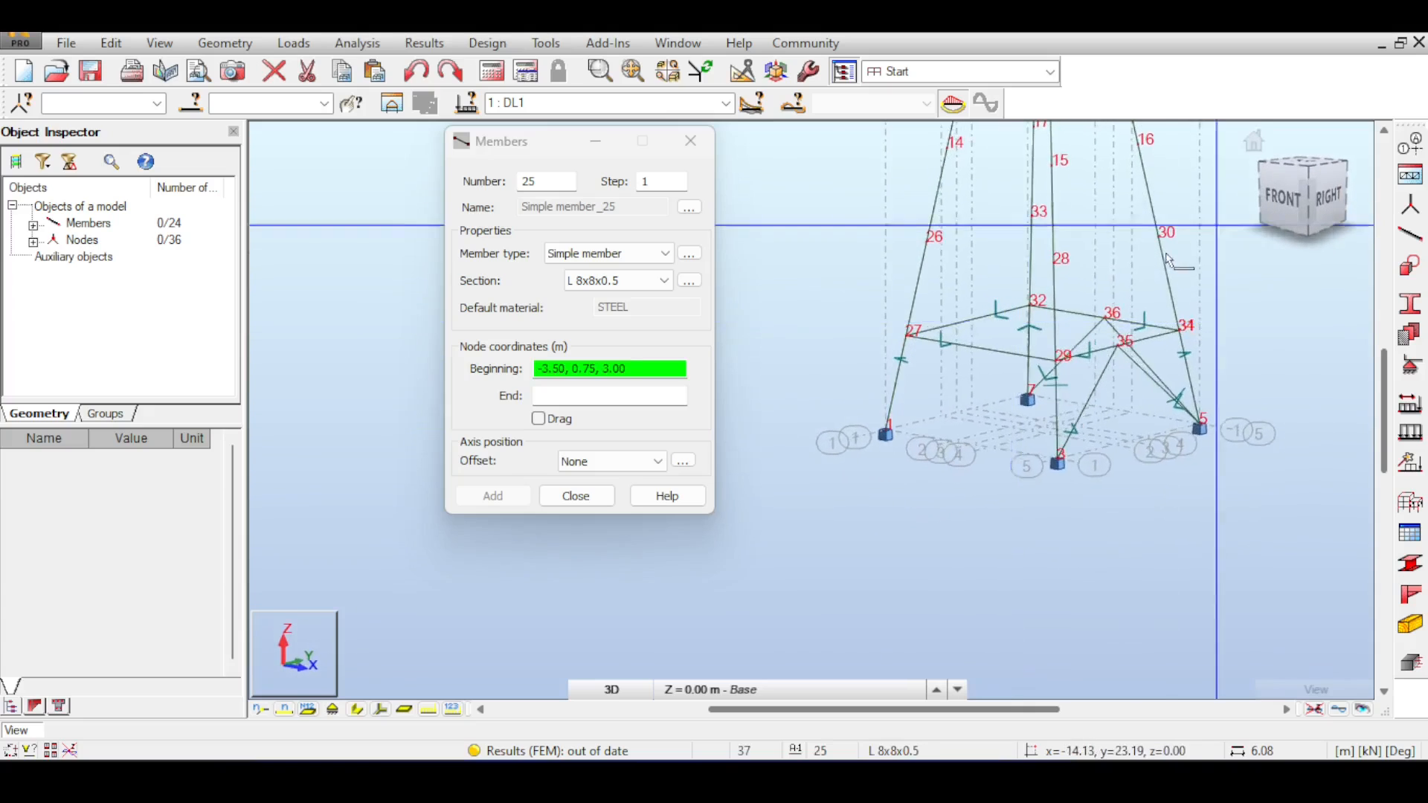
middle_drag(1071, 338, 979, 365)
click(792, 455)
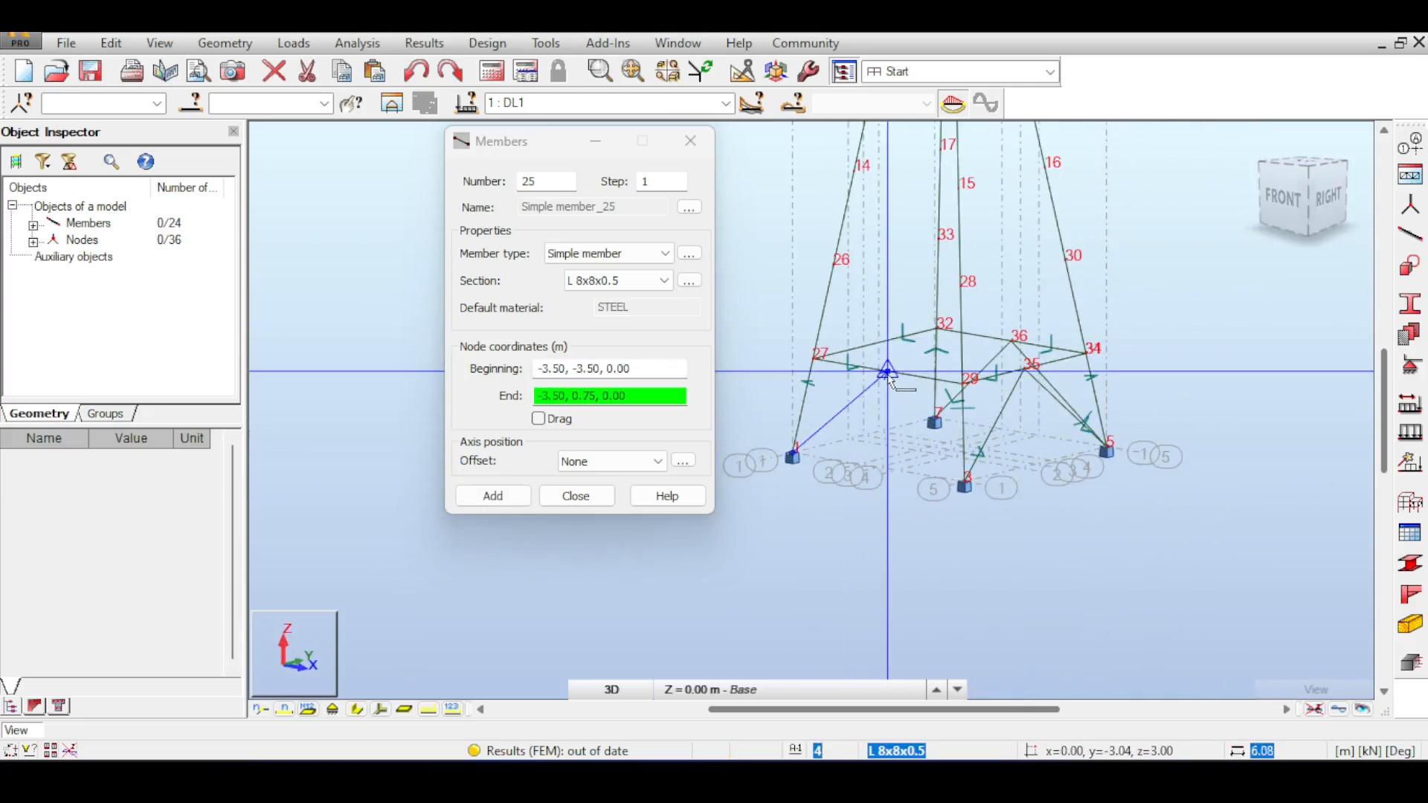
click(887, 371)
click(964, 485)
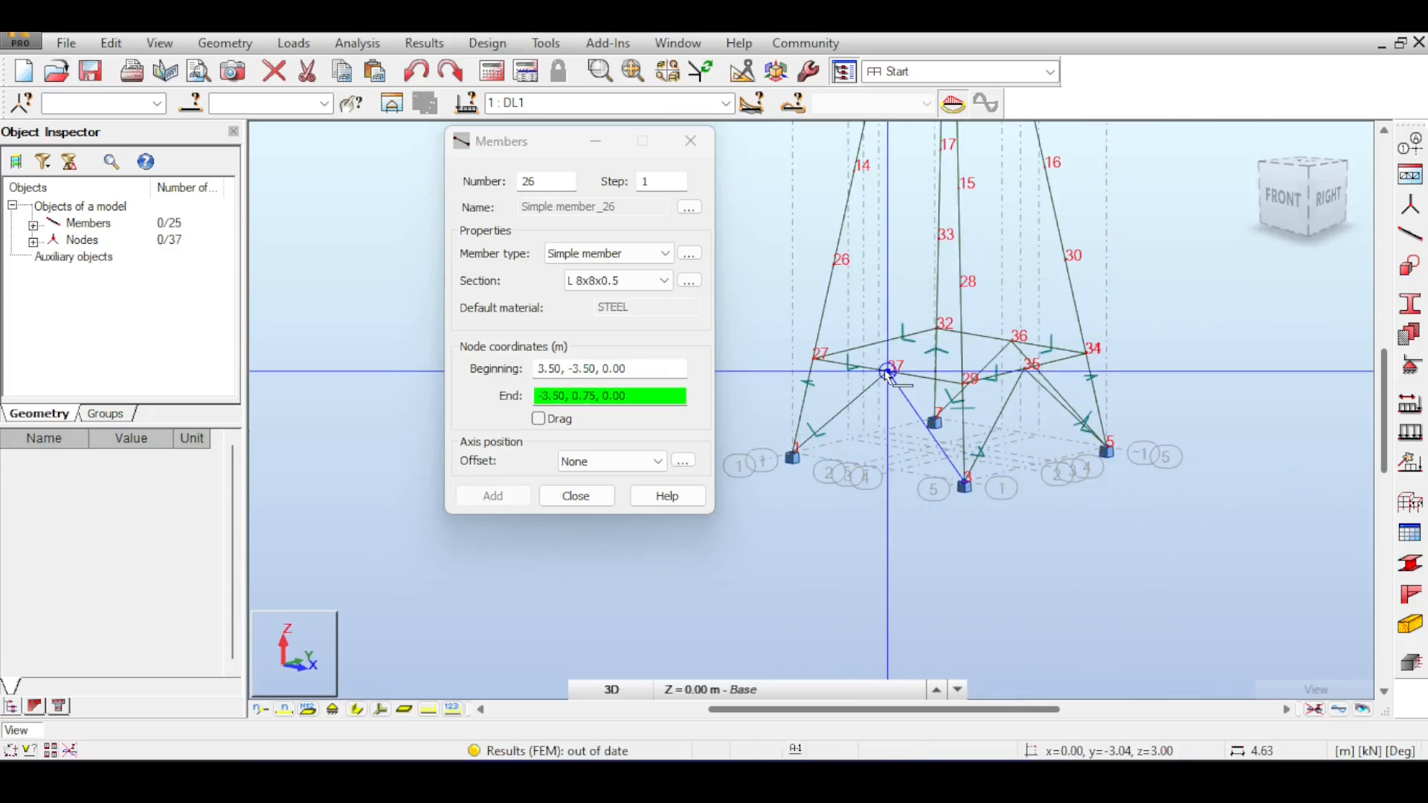
click(887, 372)
Step: Draw a brace on the remaining face from support node 7 to the beam midpoint at -3.04, 0.00, 3.00
middle_drag(1138, 368, 1015, 385)
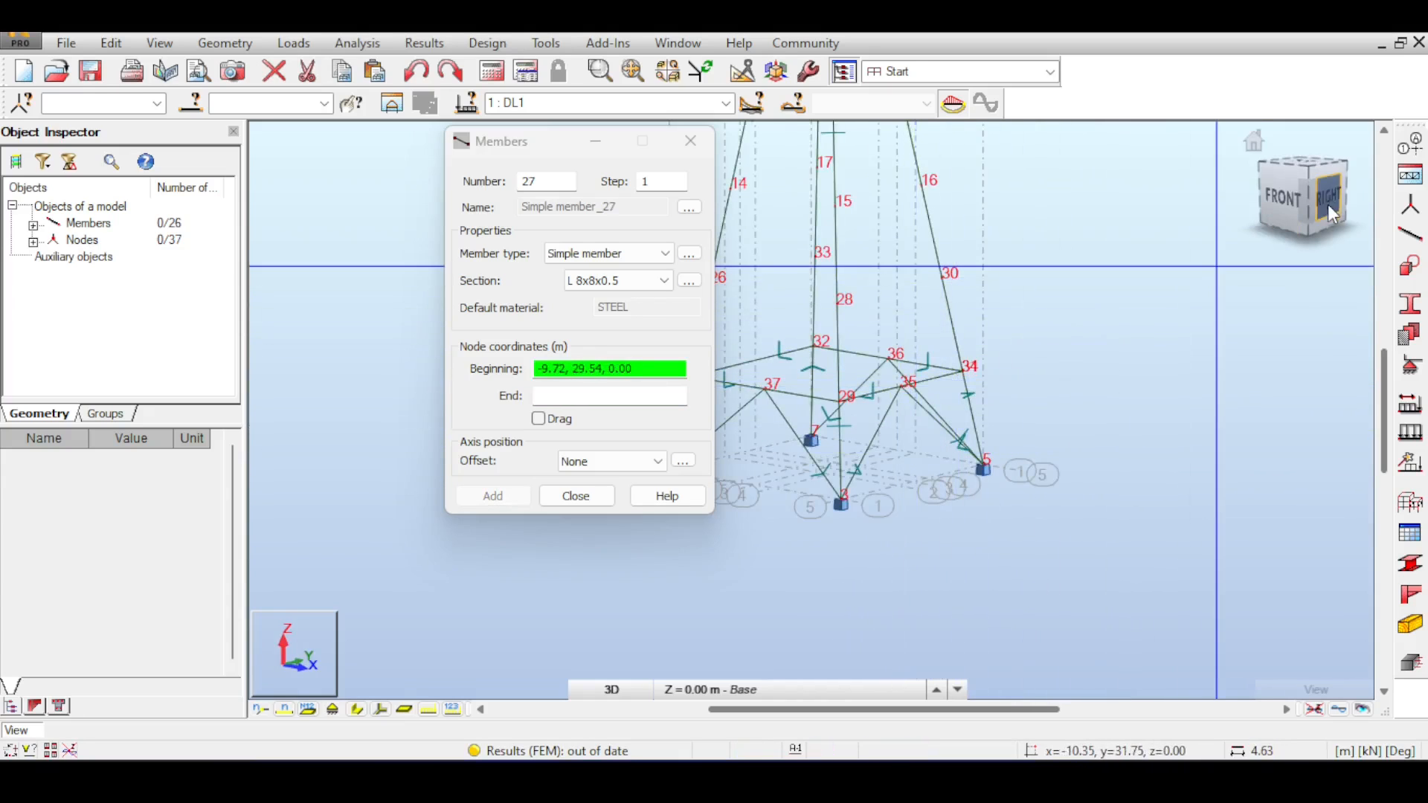
click(1307, 171)
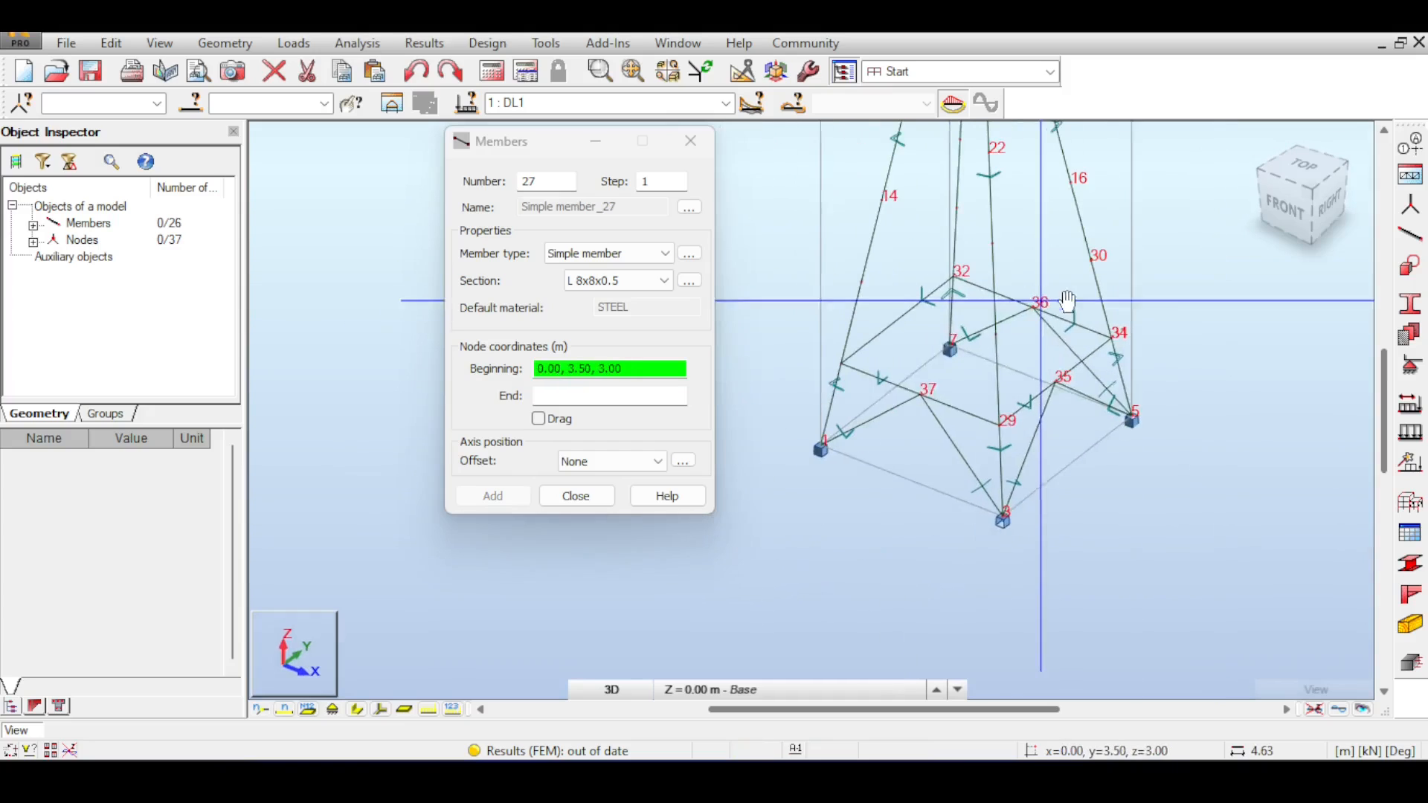
click(948, 349)
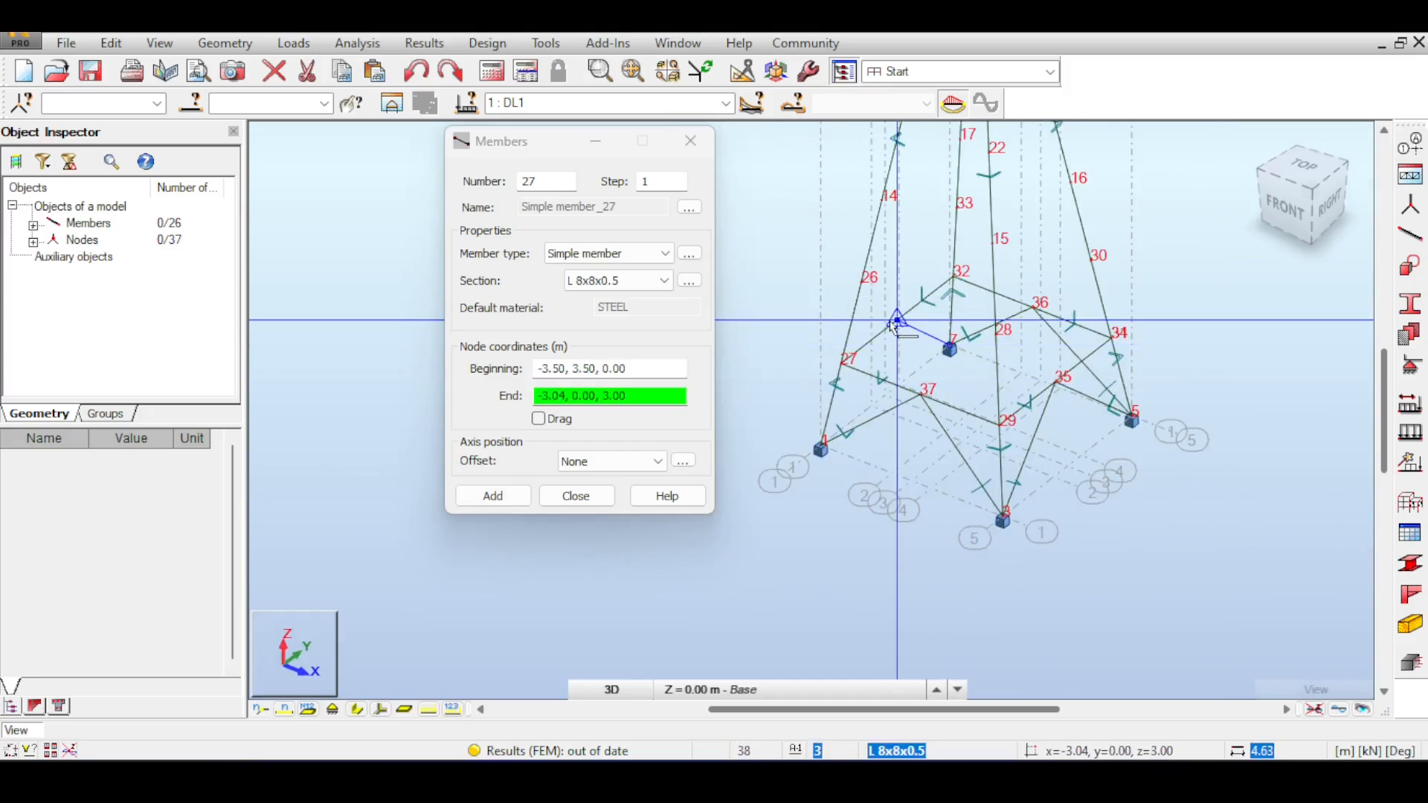
click(896, 323)
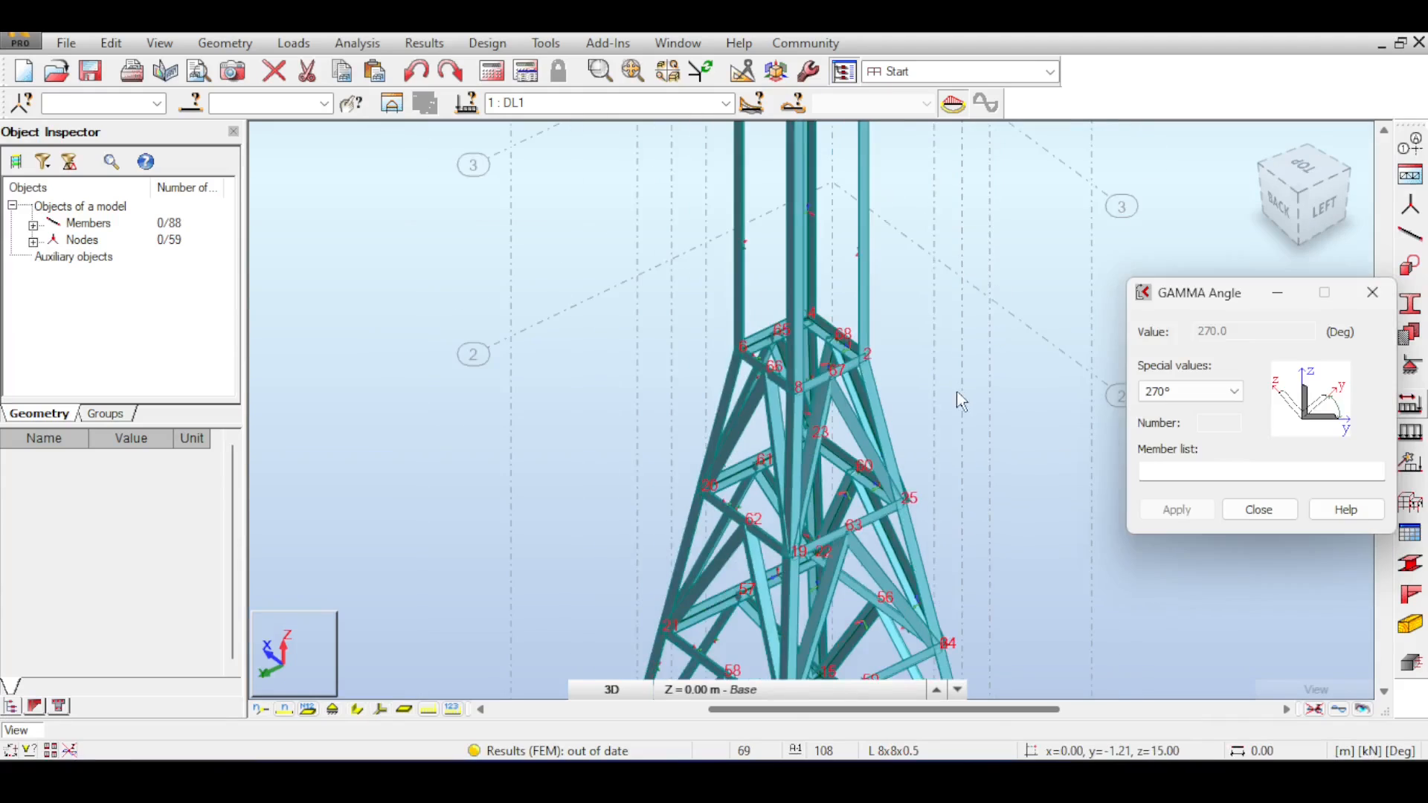
Step: Examine the section orientation of the tower's lower horizontal beams and braces, especially where they meet around node 36
scroll(975, 427, down, 2)
middle_drag(937, 476, 975, 200)
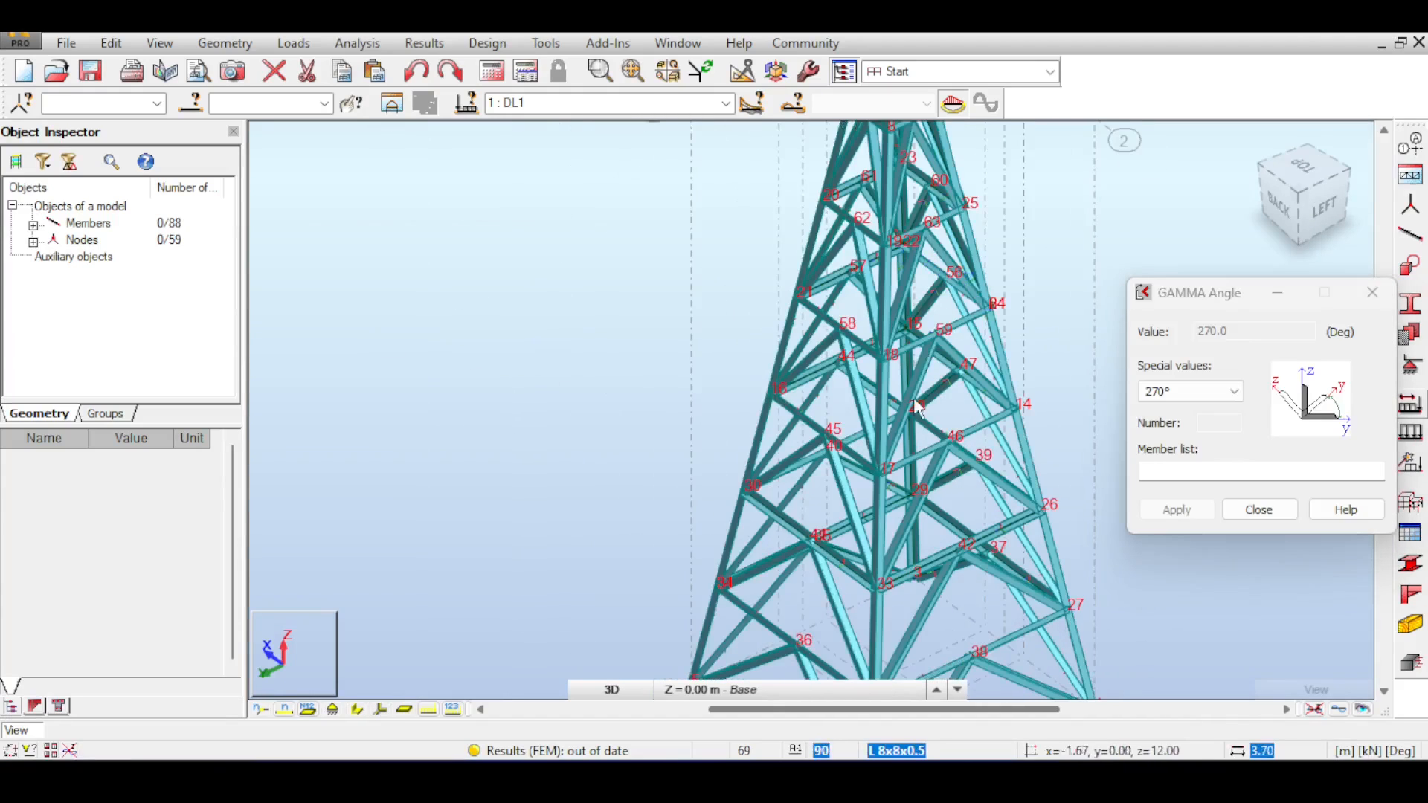
middle_drag(871, 510, 932, 292)
middle_drag(873, 396, 862, 275)
scroll(861, 327, up, 5)
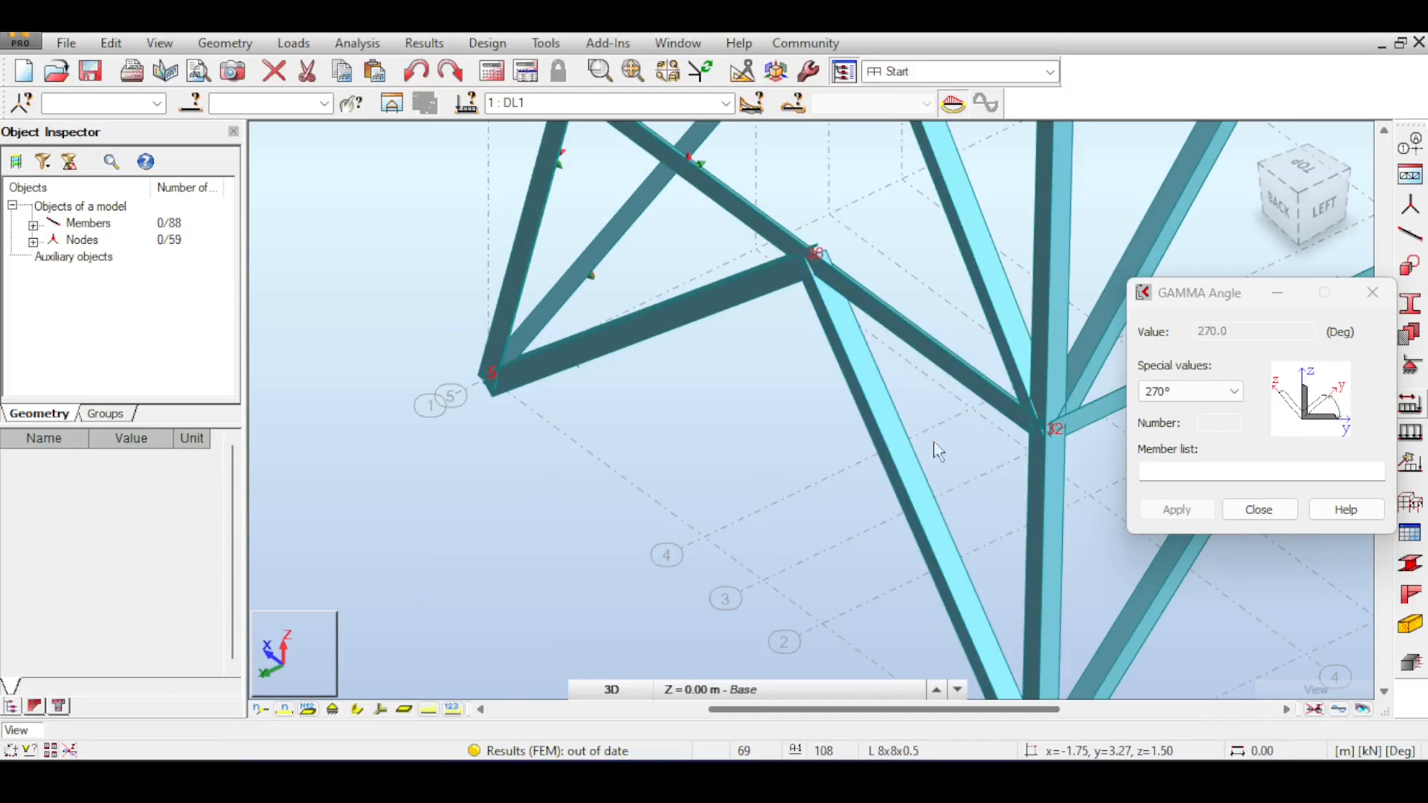
scroll(763, 390, down, 3)
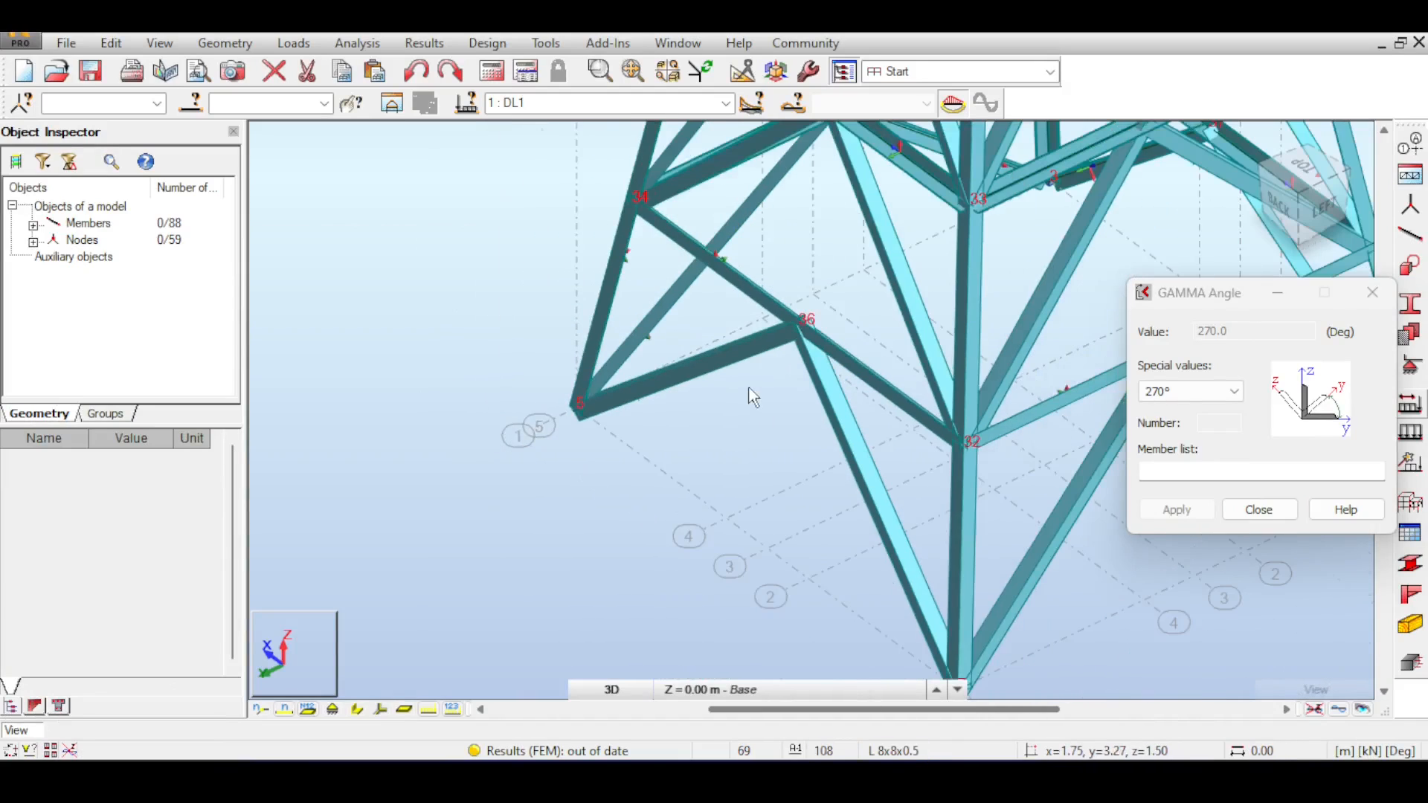
scroll(744, 339, up, 6)
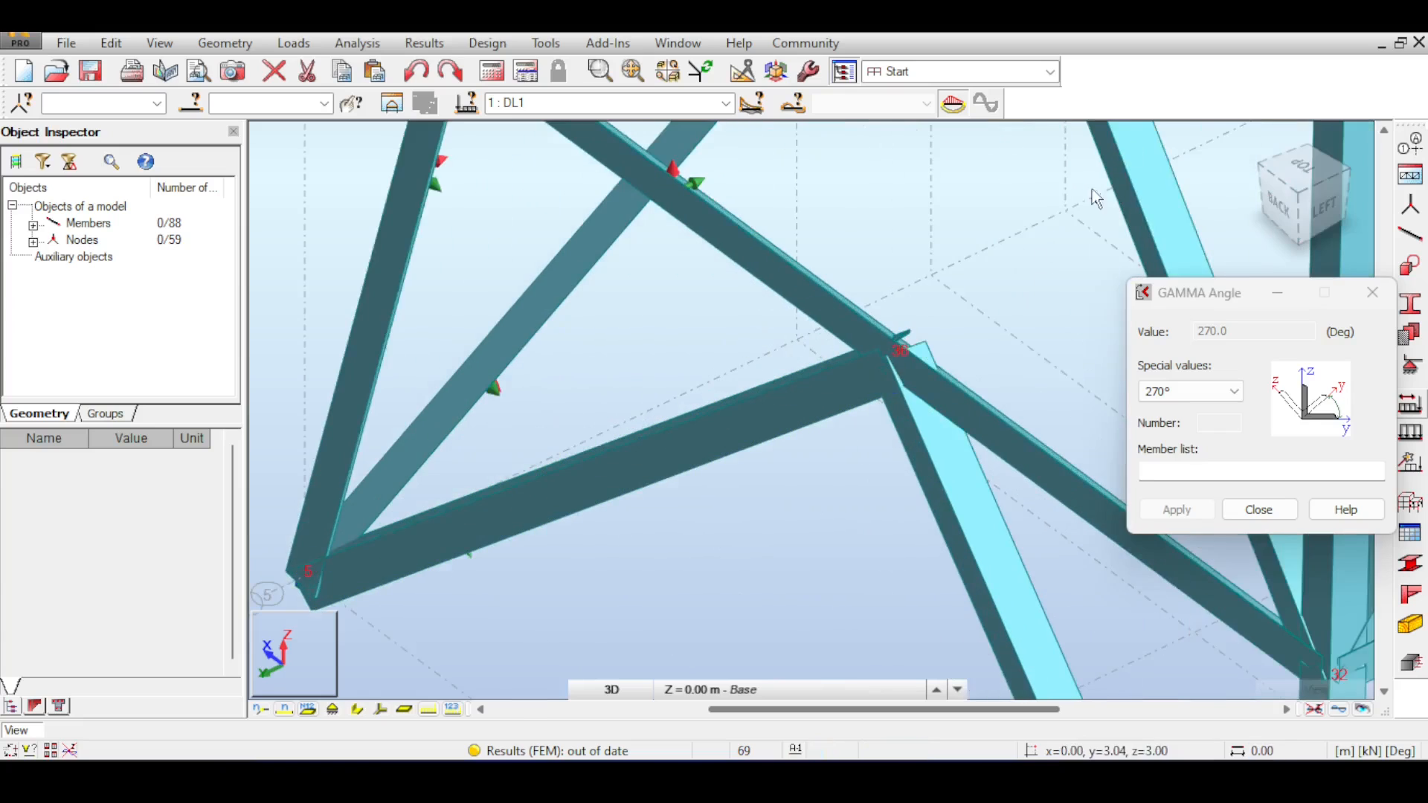
drag(1310, 207, 1235, 204)
scroll(868, 348, up, 3)
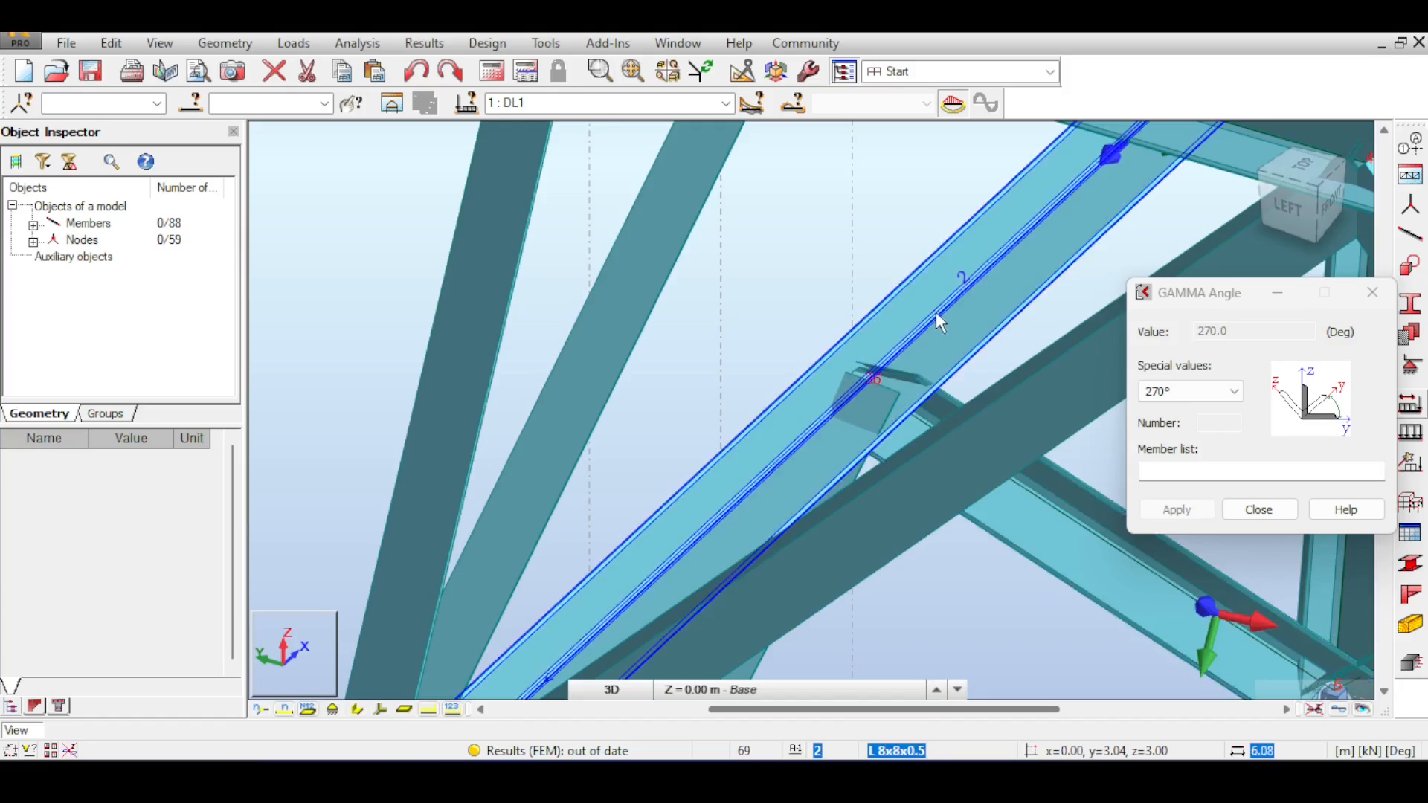
click(1315, 212)
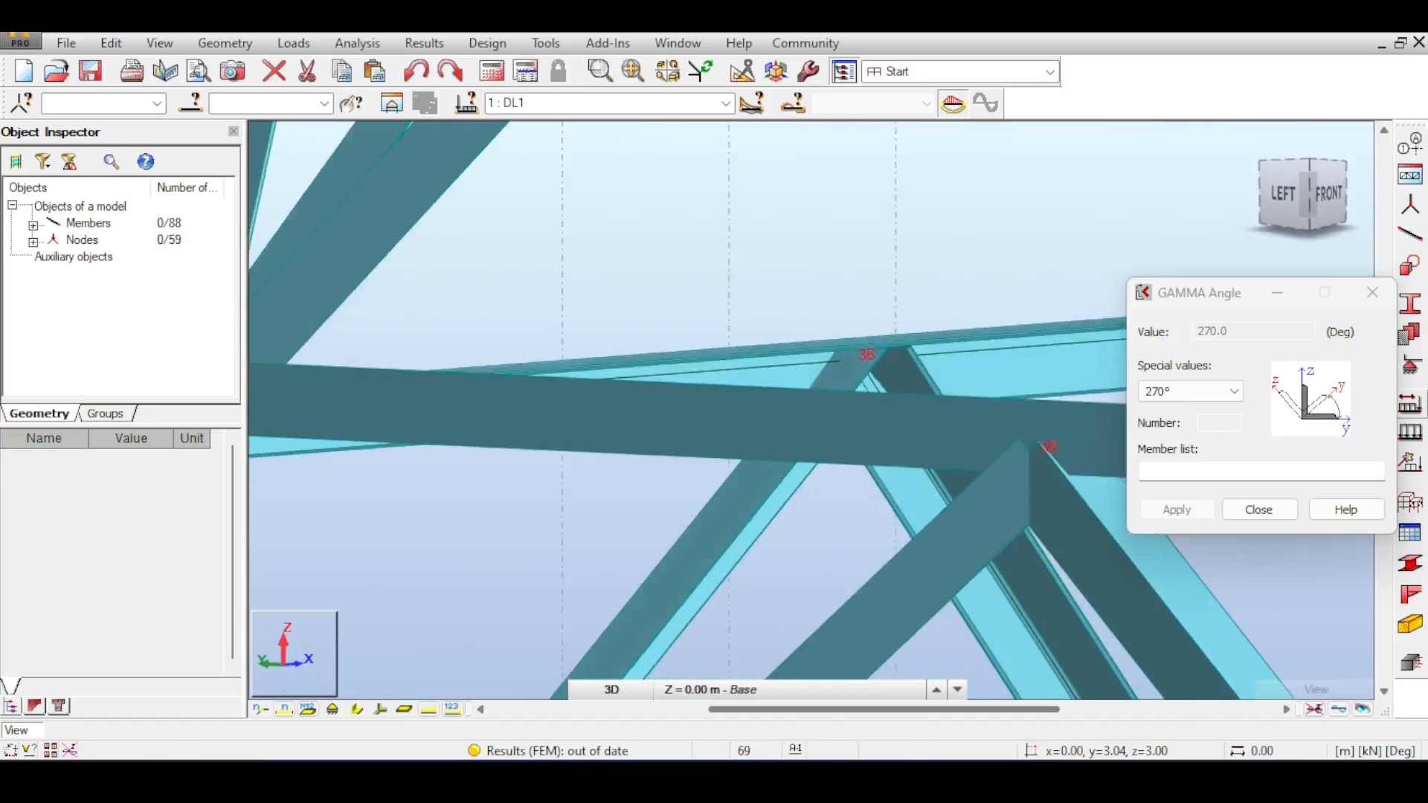
drag(1308, 195, 1273, 195)
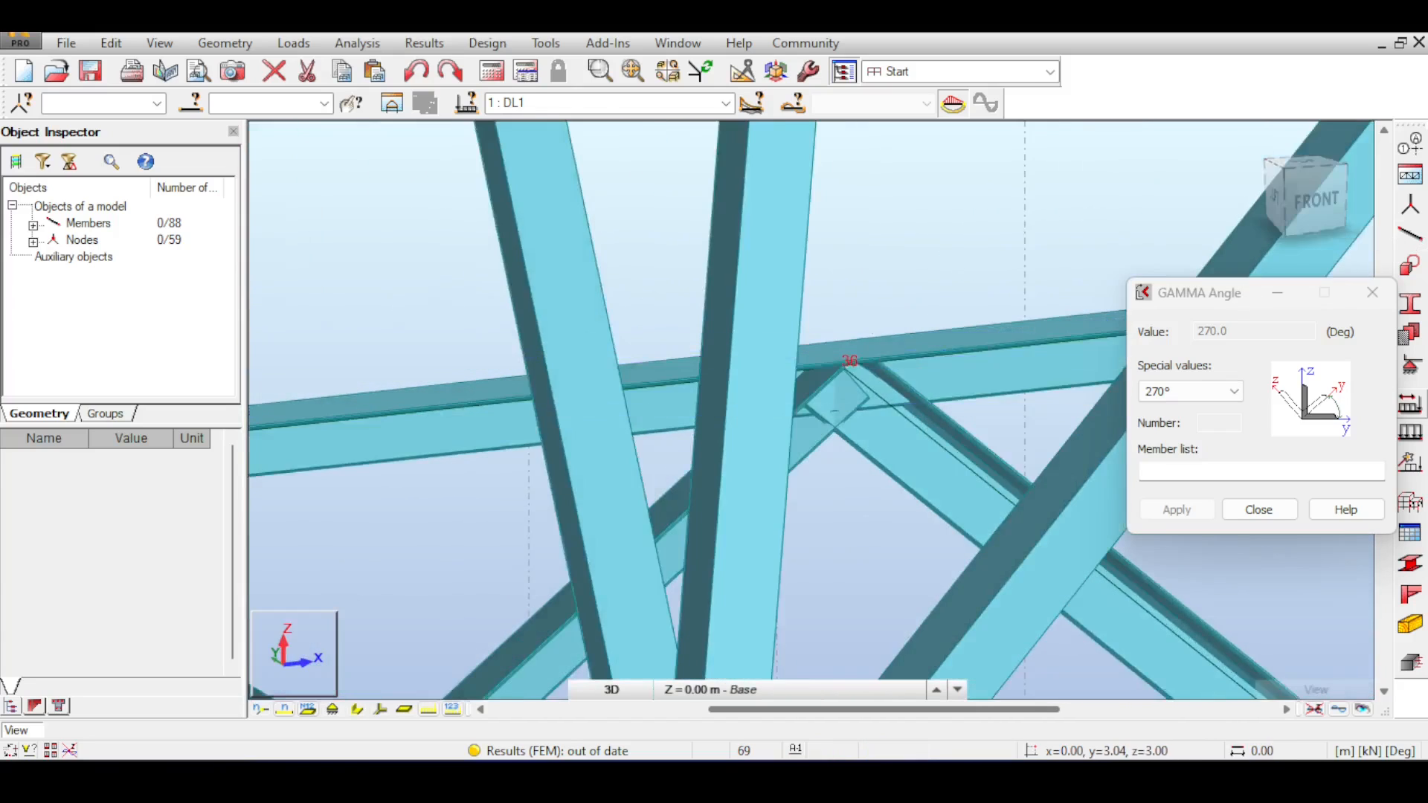
scroll(1039, 251, down, 3)
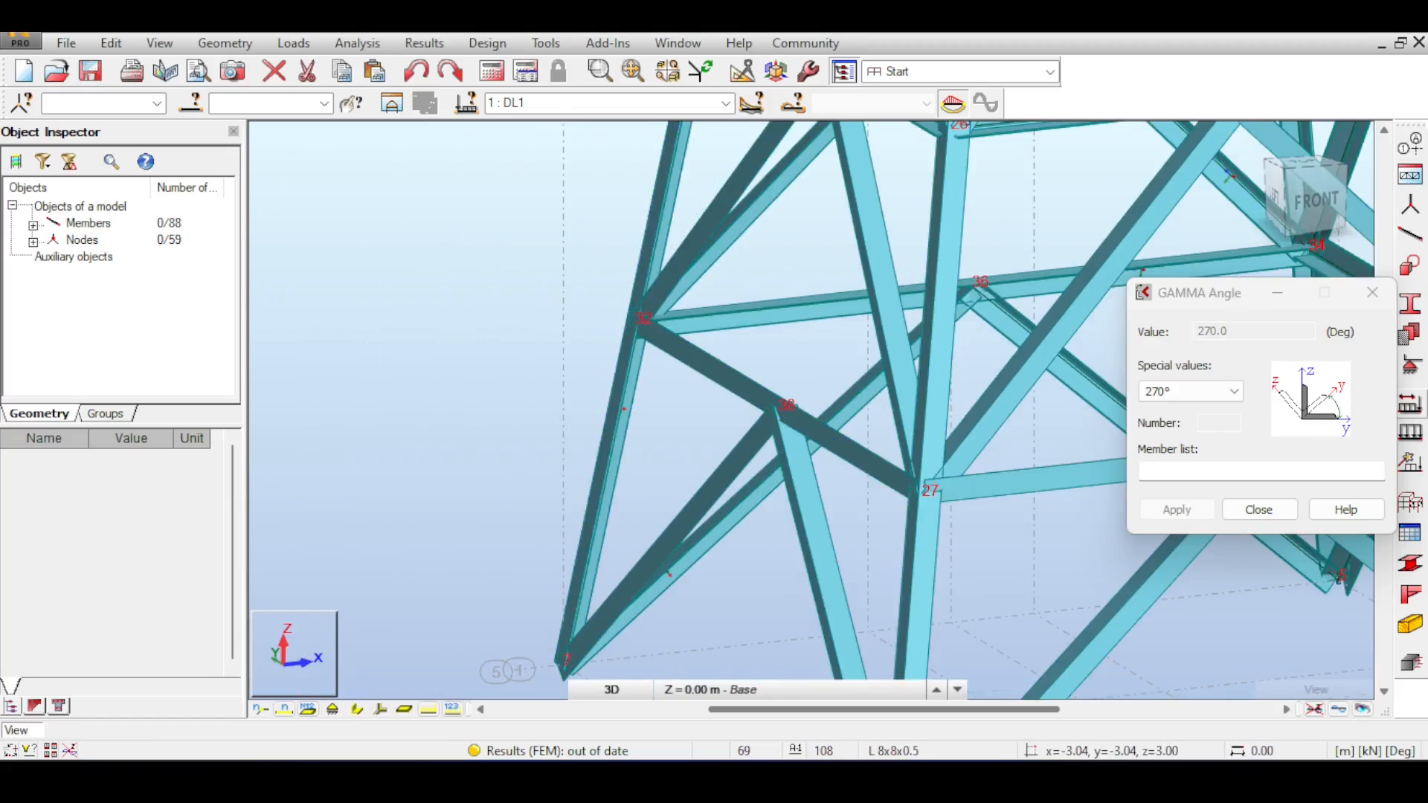
middle_drag(534, 278, 453, 248)
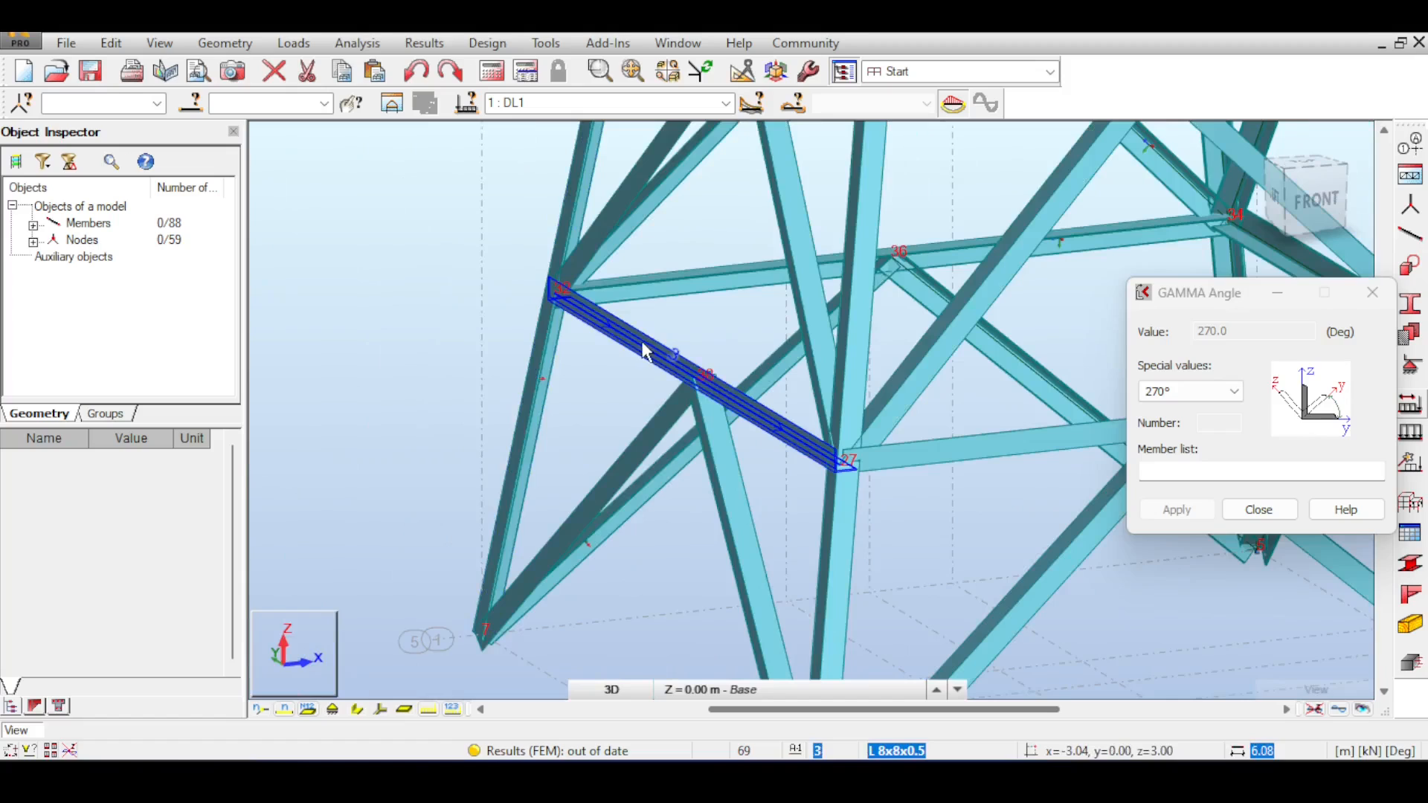
scroll(641, 337, down, 1)
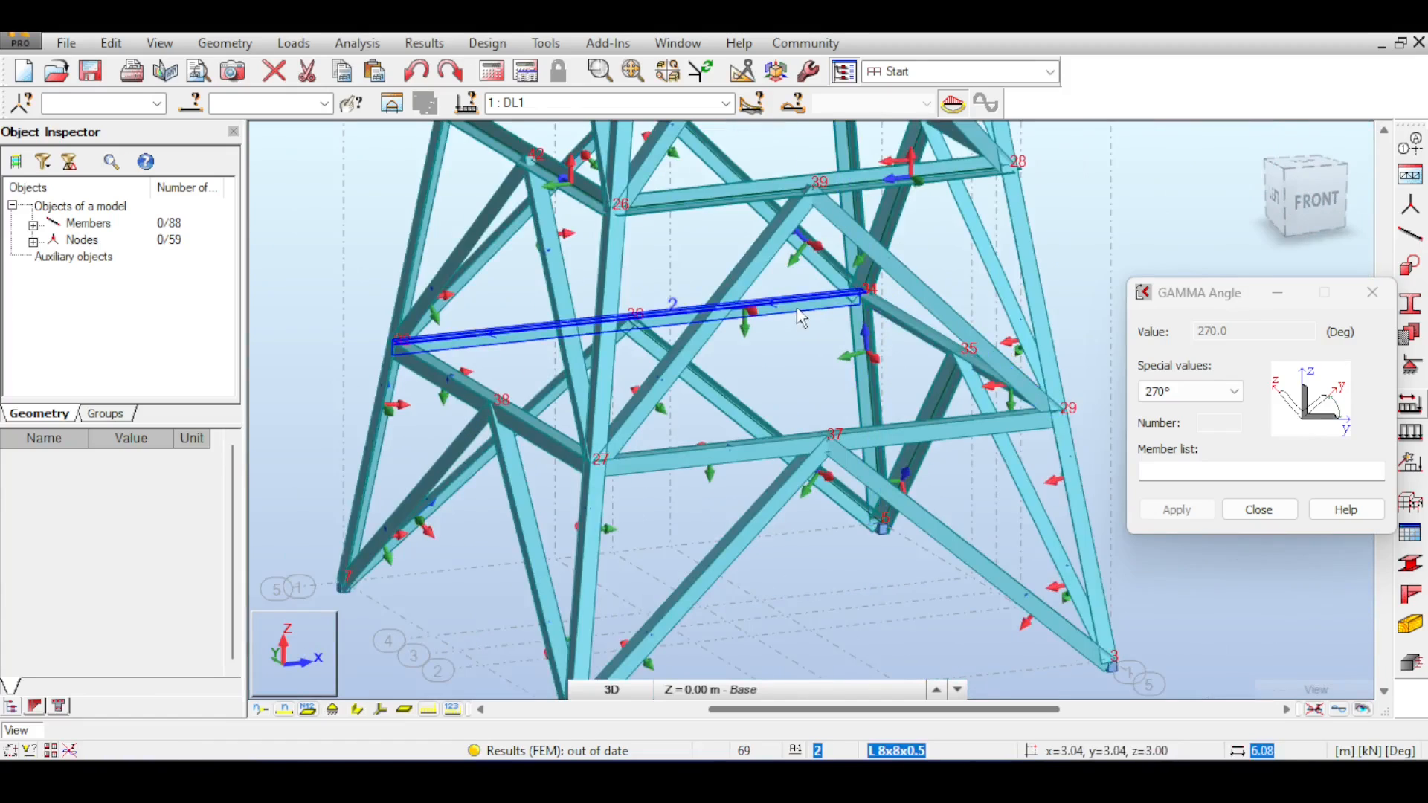
Step: Try the 270° gamma angle on horizontal members 30 and 31 at the z = 6.00 m level
middle_drag(816, 367, 831, 522)
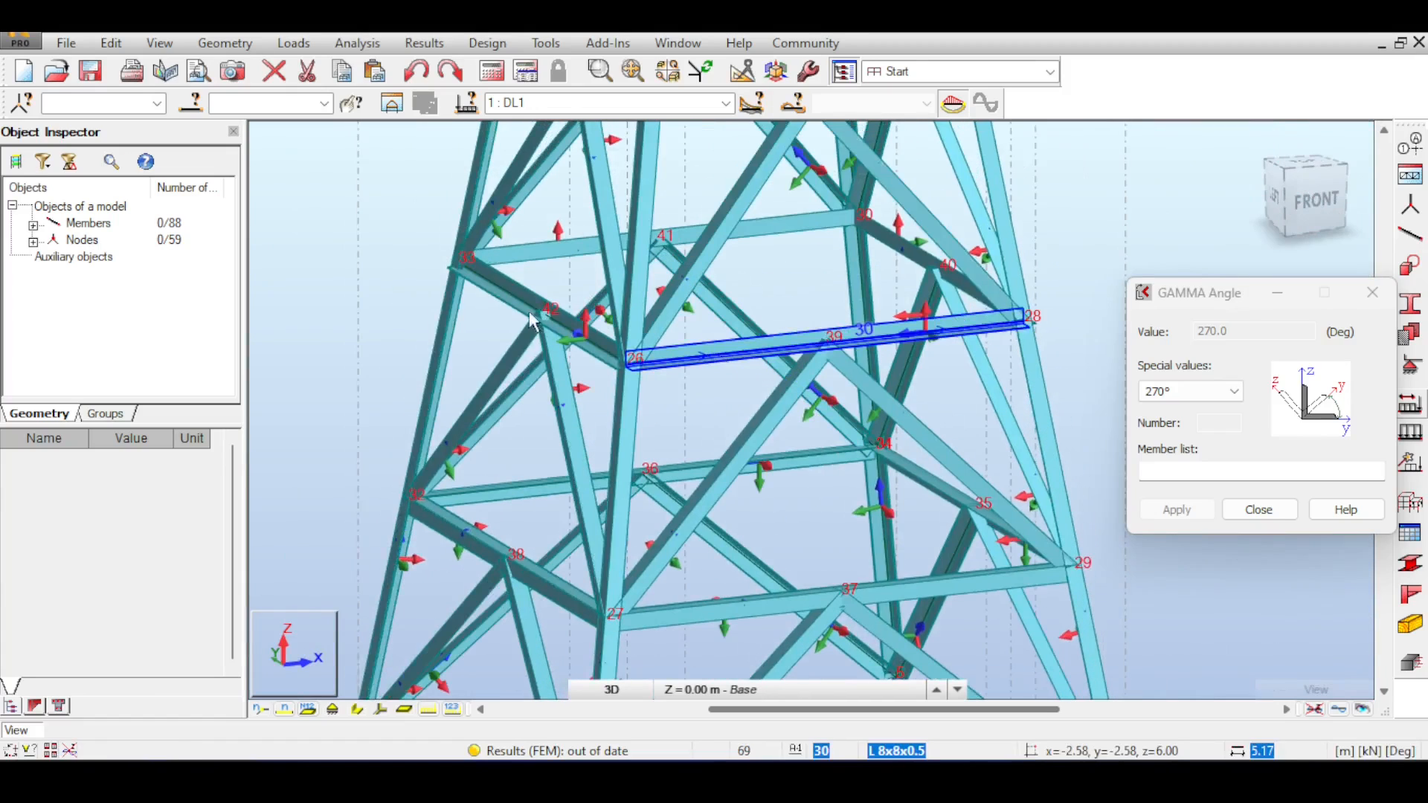
middle_drag(763, 209, 743, 291)
scroll(567, 393, up, 1)
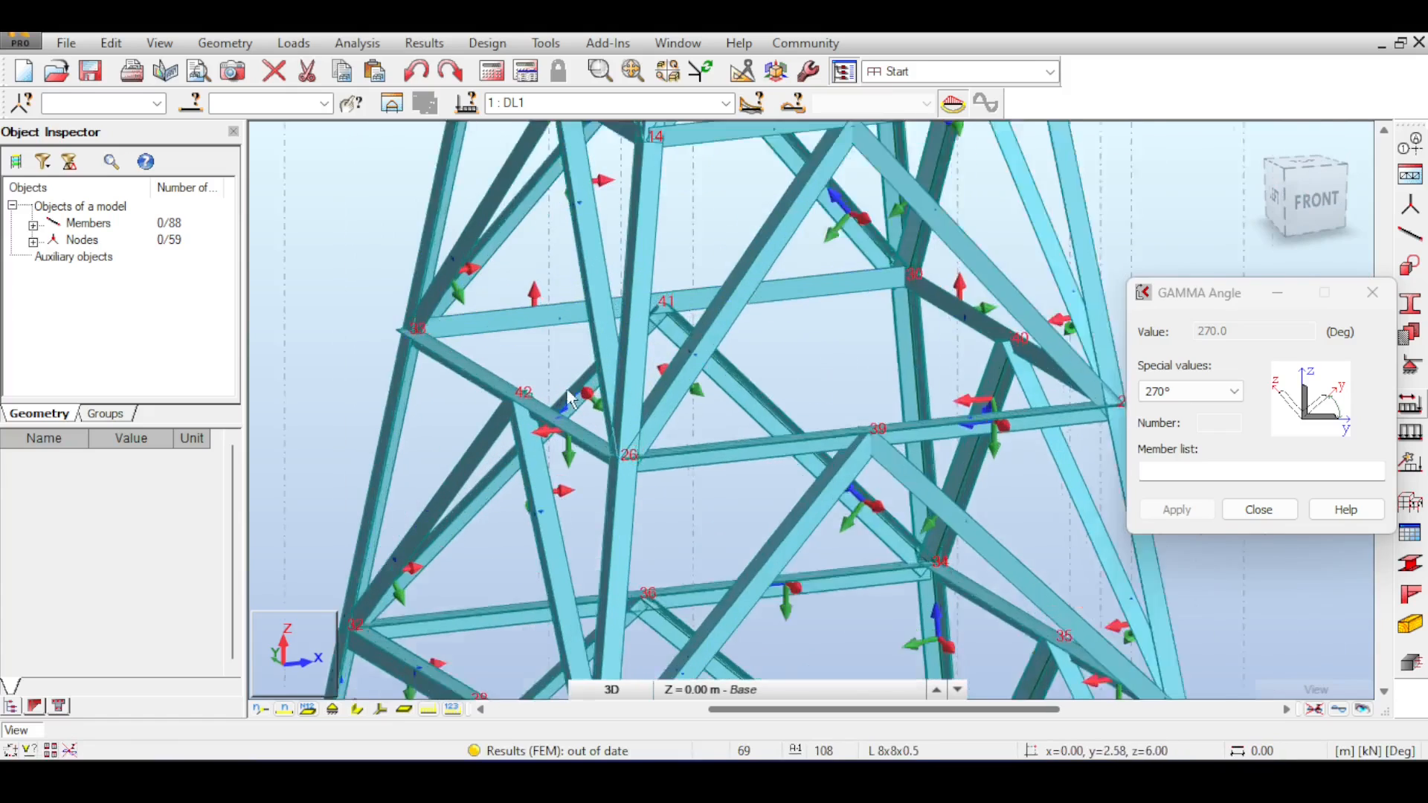
scroll(626, 411, up, 3)
scroll(732, 506, down, 3)
middle_drag(721, 404, 712, 237)
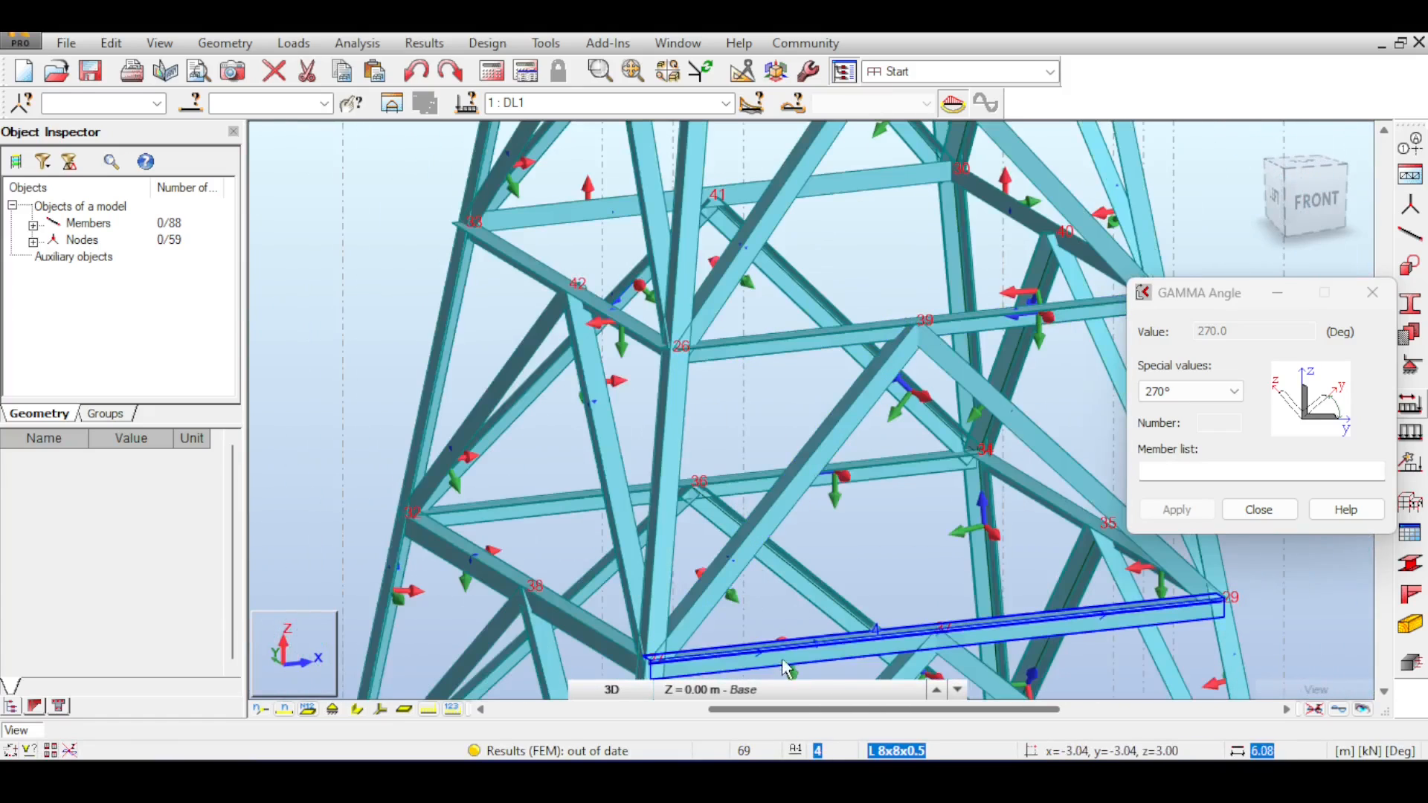
middle_drag(809, 359, 800, 416)
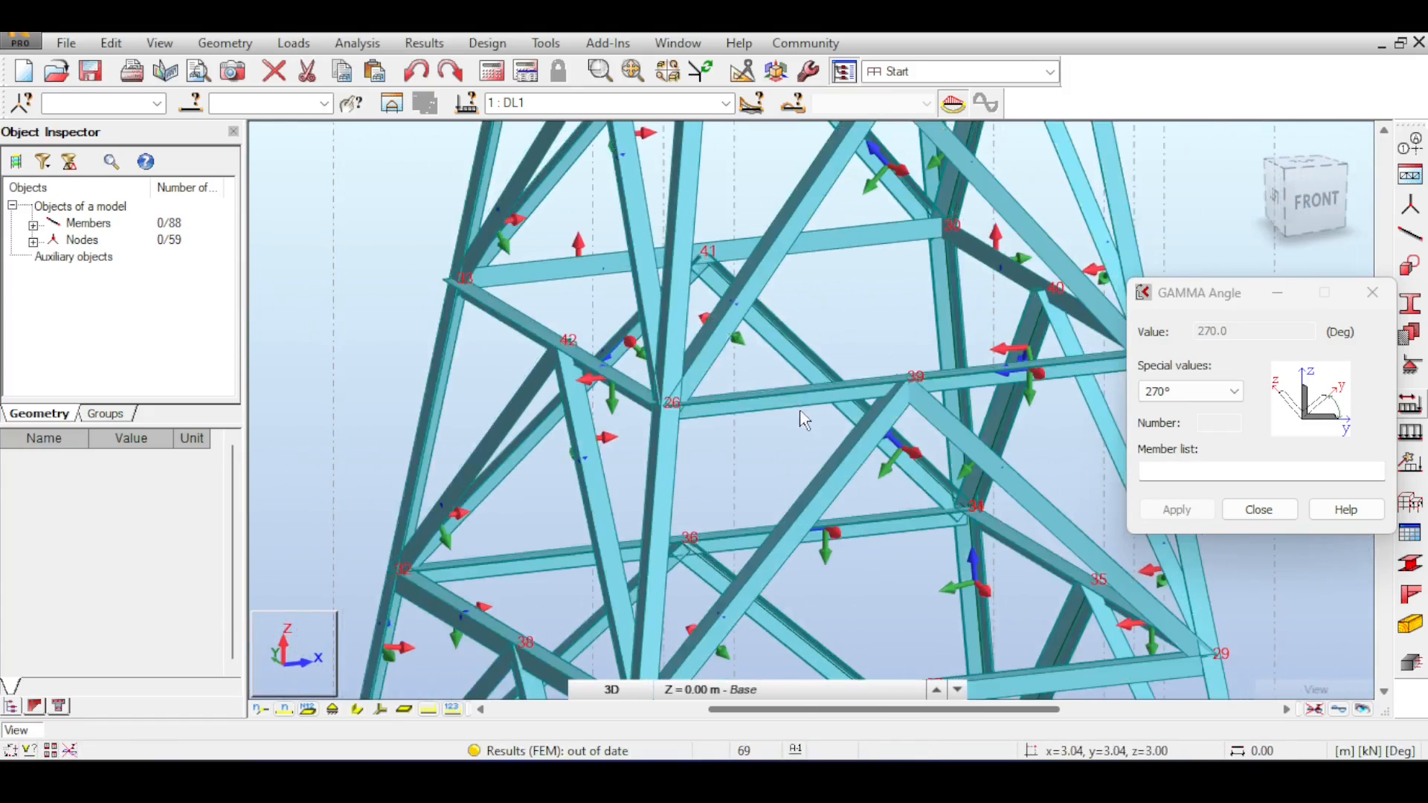
Step: Set the gamma angle to 180° and apply it to the horizontal members at the z = 6.00 m level
click(1180, 390)
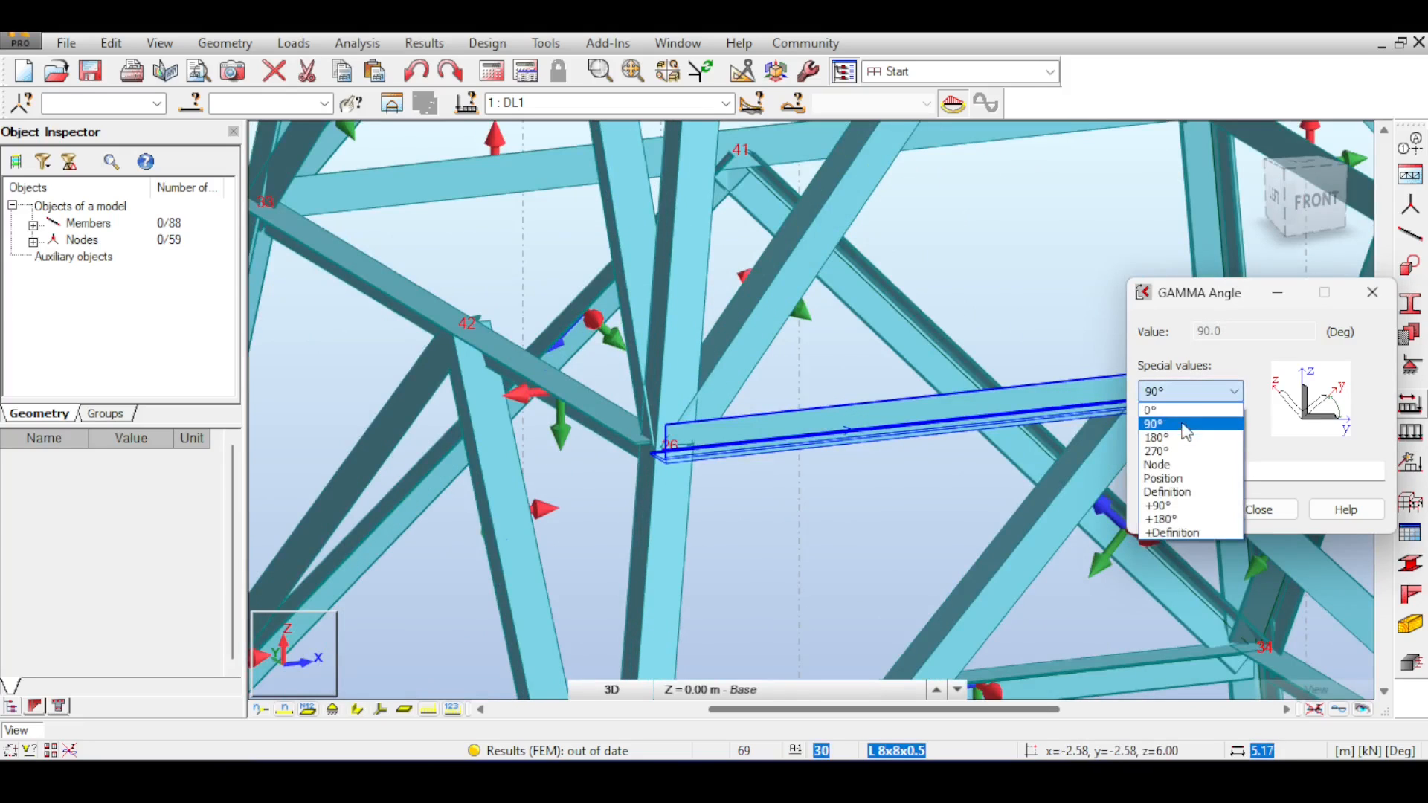
click(1167, 431)
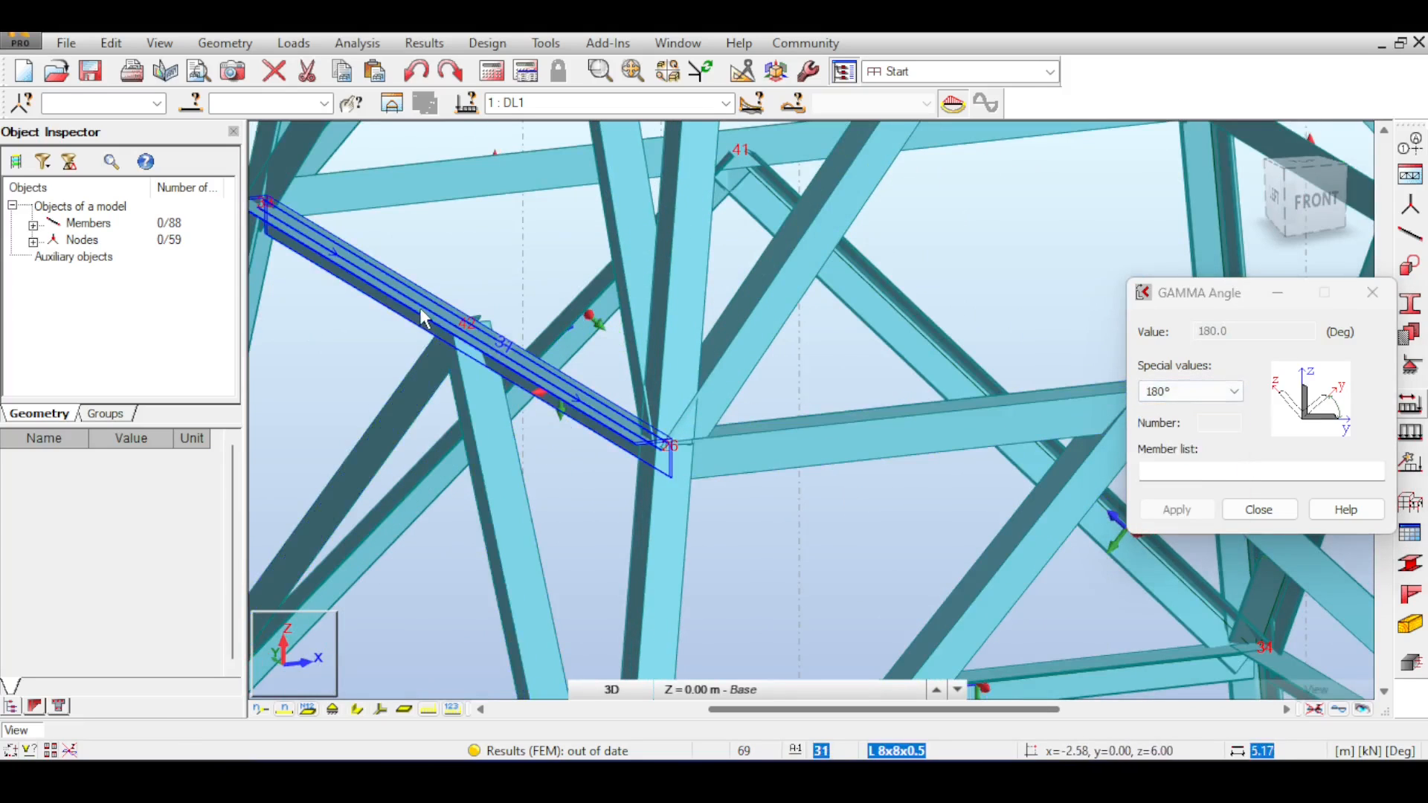
middle_drag(534, 225, 534, 354)
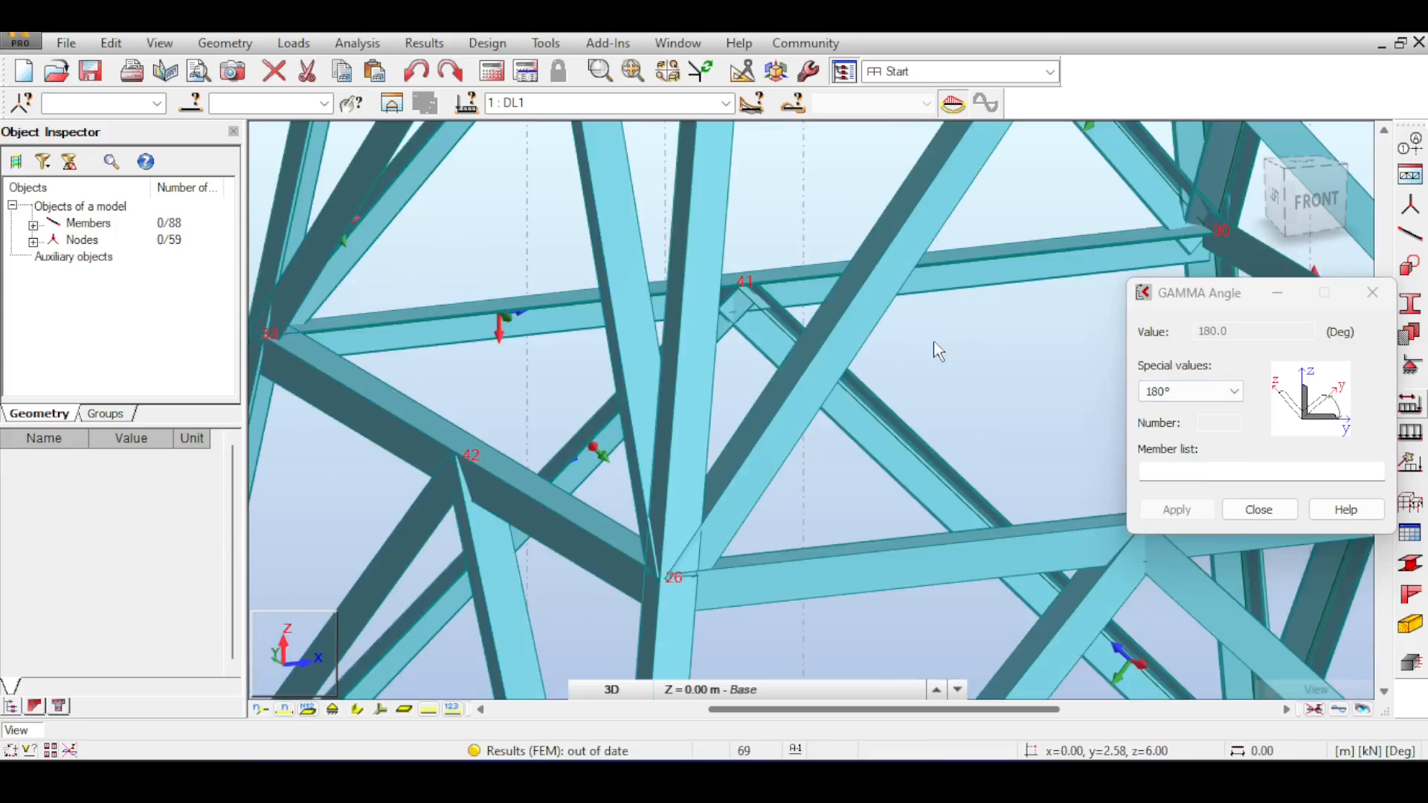
middle_drag(898, 328, 539, 305)
Step: Apply the 180° gamma angle to horizontal member 44 at the z = 9.00 m level
scroll(919, 363, down, 4)
middle_drag(711, 217, 836, 372)
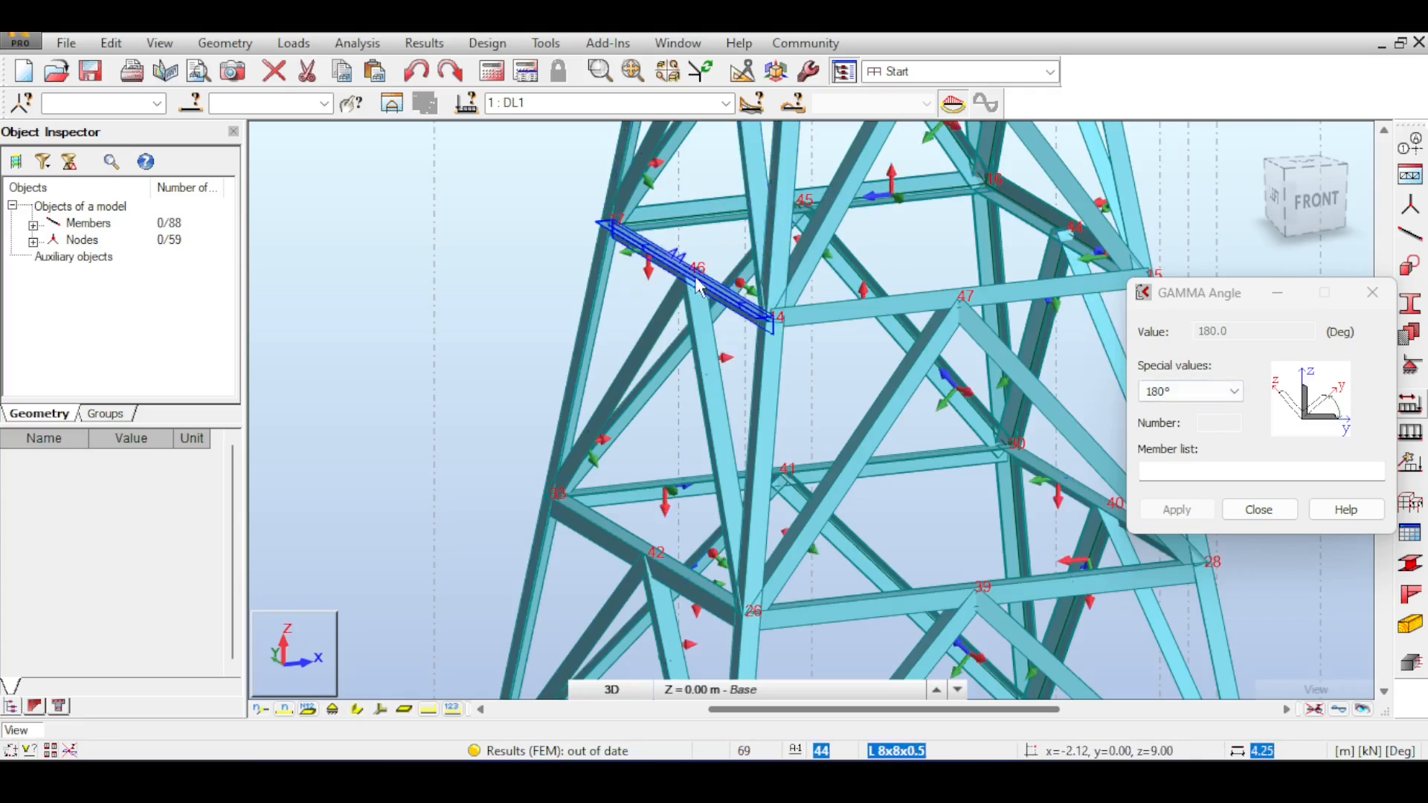
scroll(743, 298, up, 2)
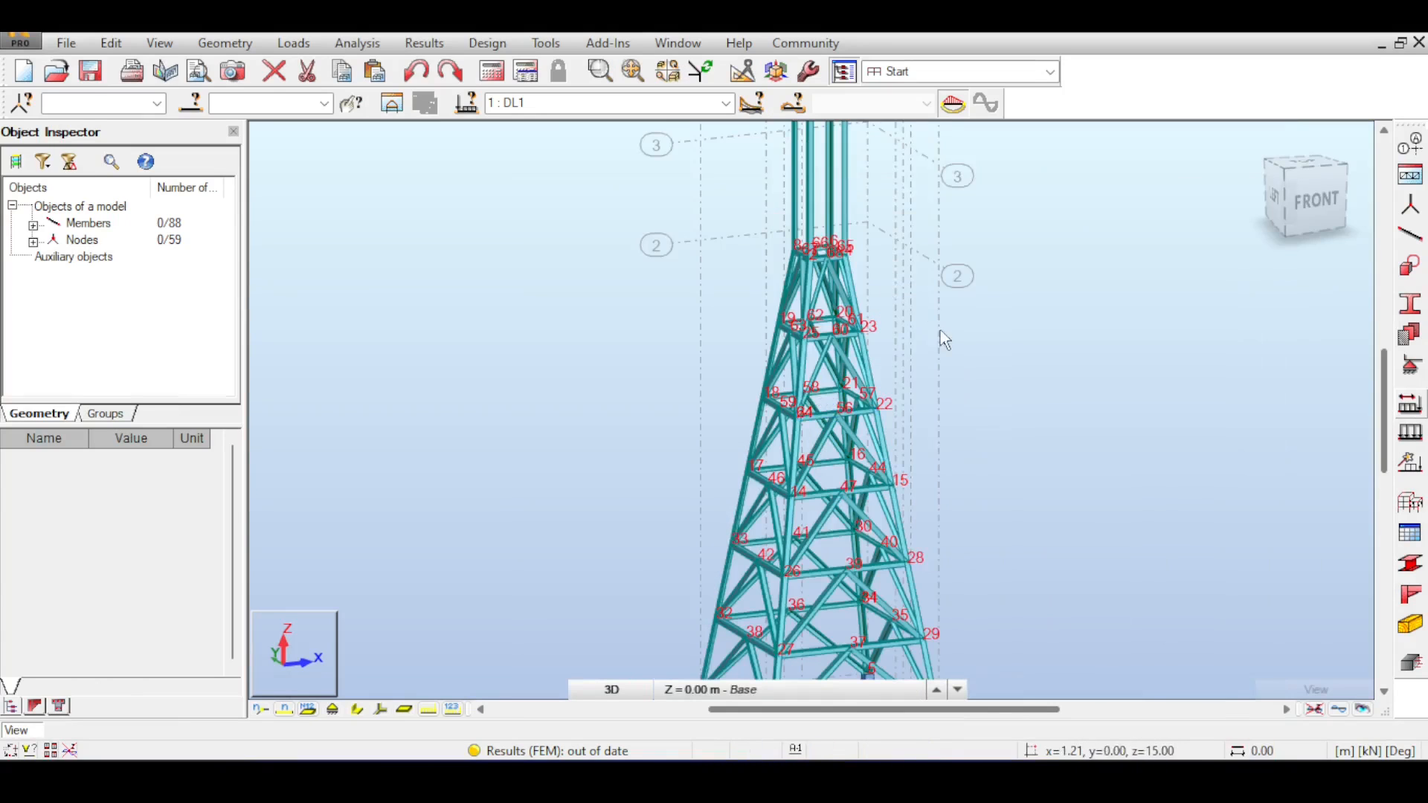
Step: Run the structural calculation of the whole tower model
scroll(933, 355, down, 2)
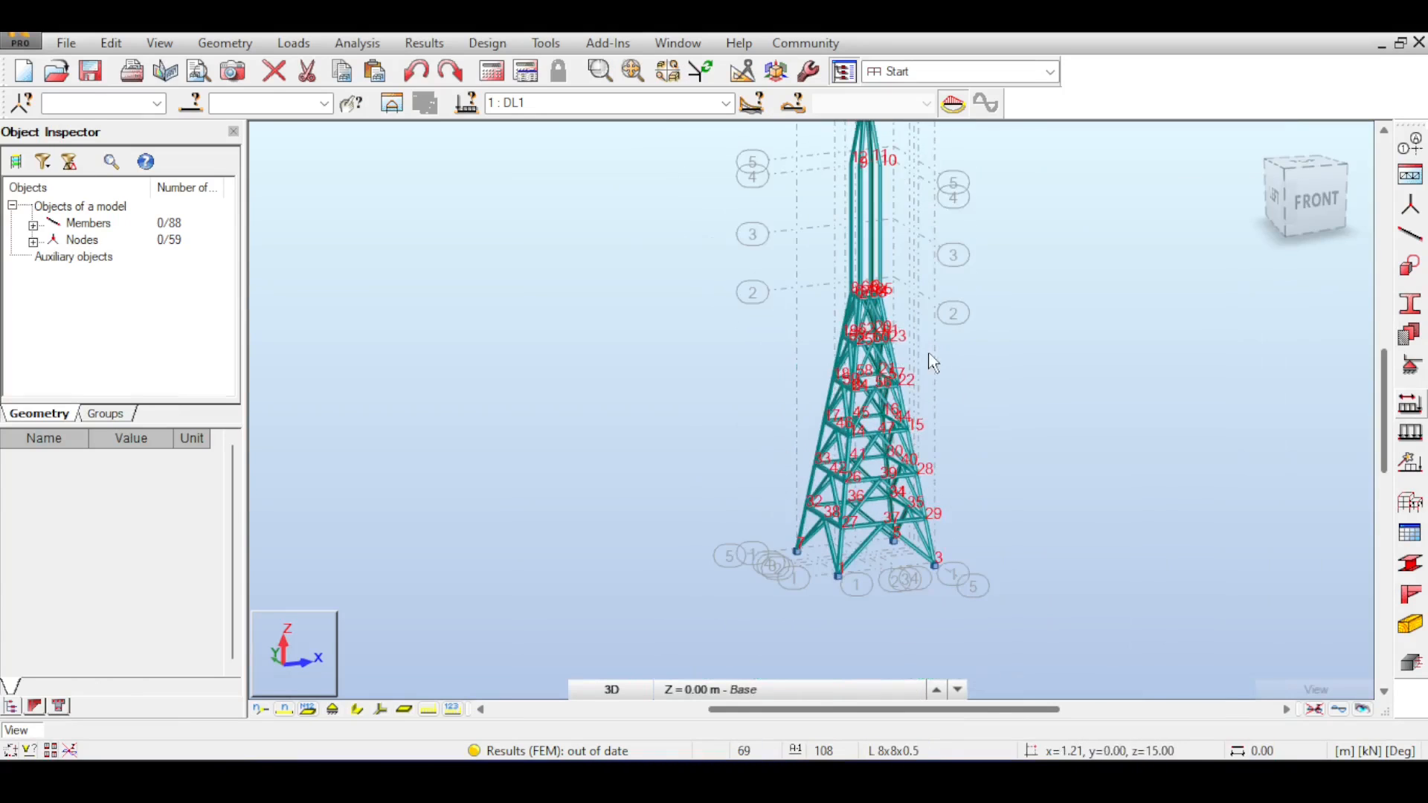
middle_drag(903, 363, 964, 290)
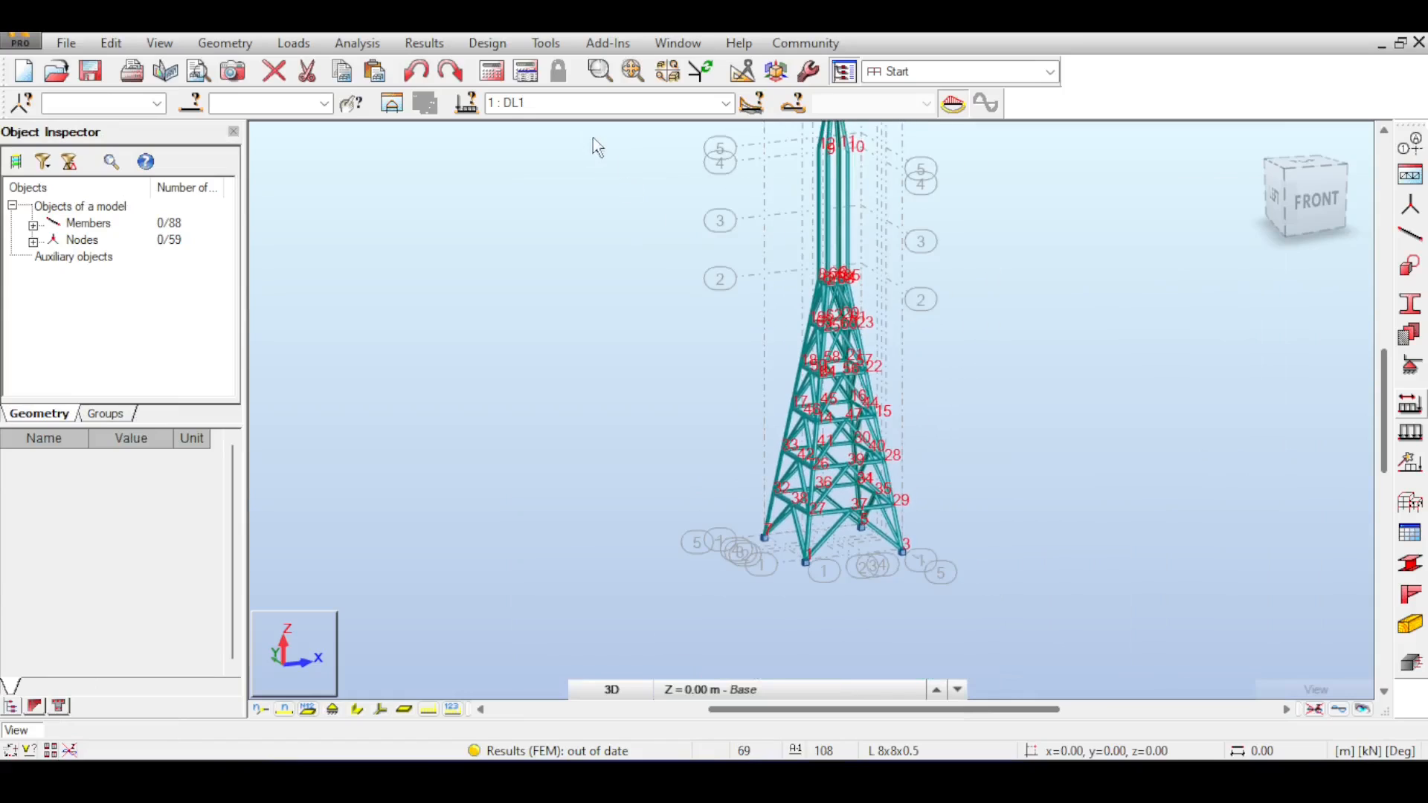
click(492, 73)
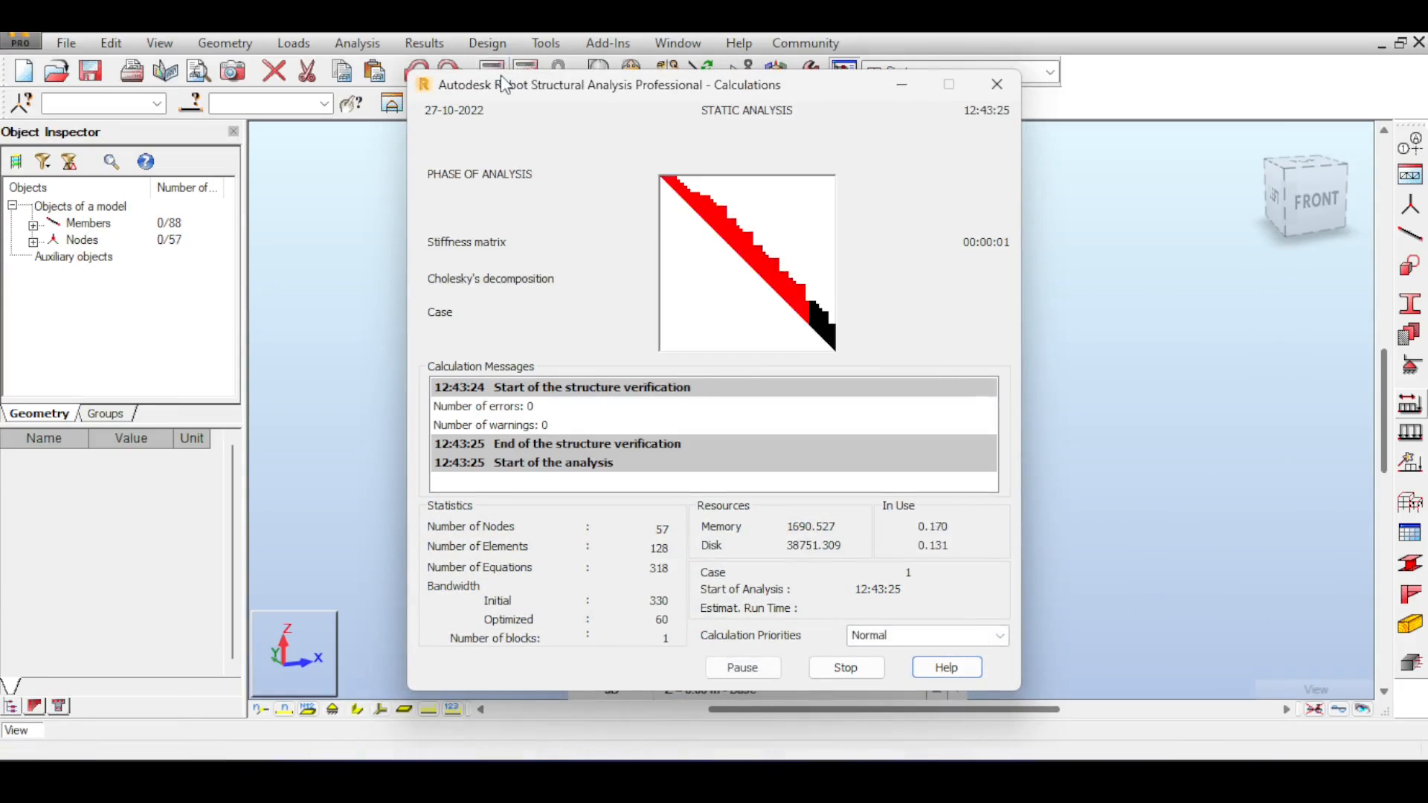
scroll(988, 413, up, 2)
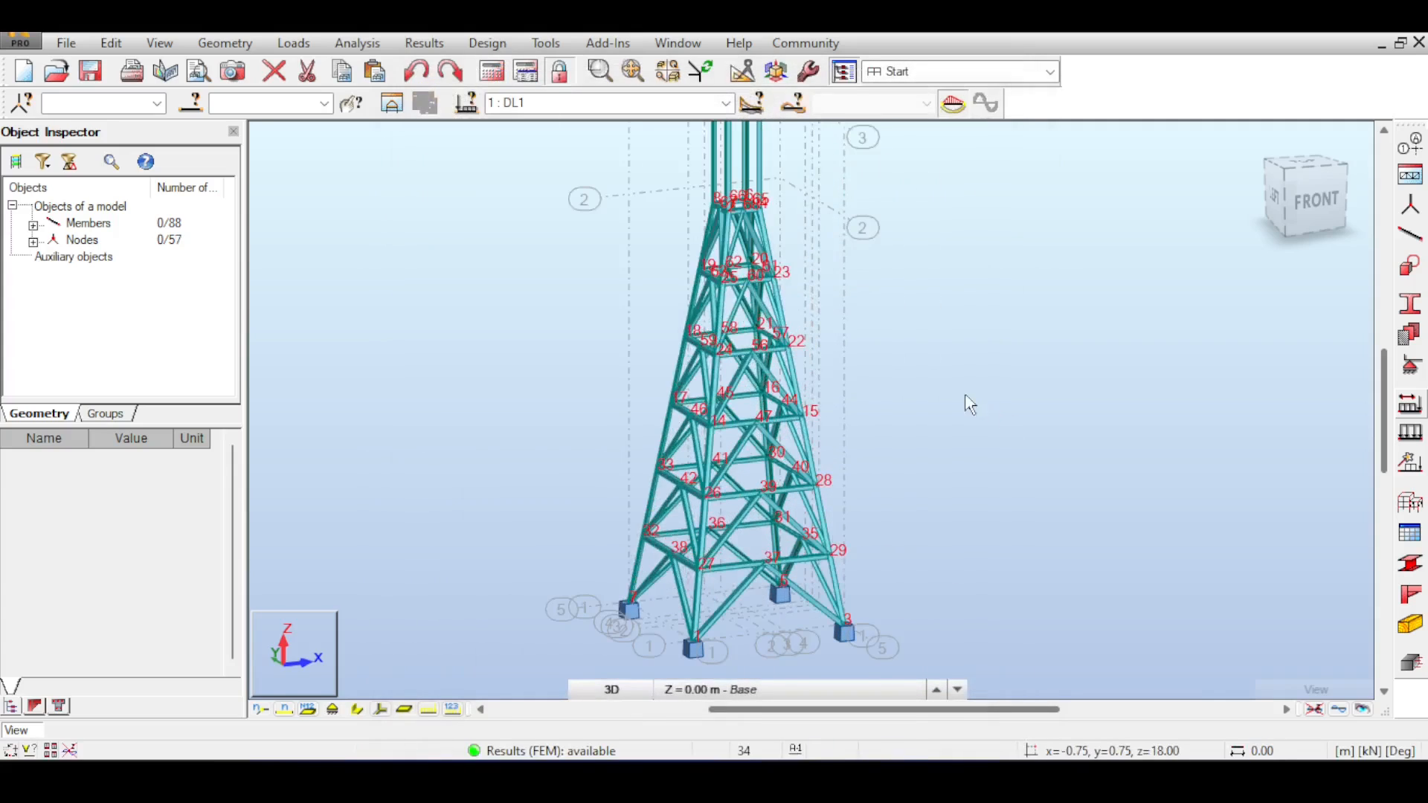
Step: Display the deformation diagram on the members for load case DL1 with a normalized scale
click(1338, 709)
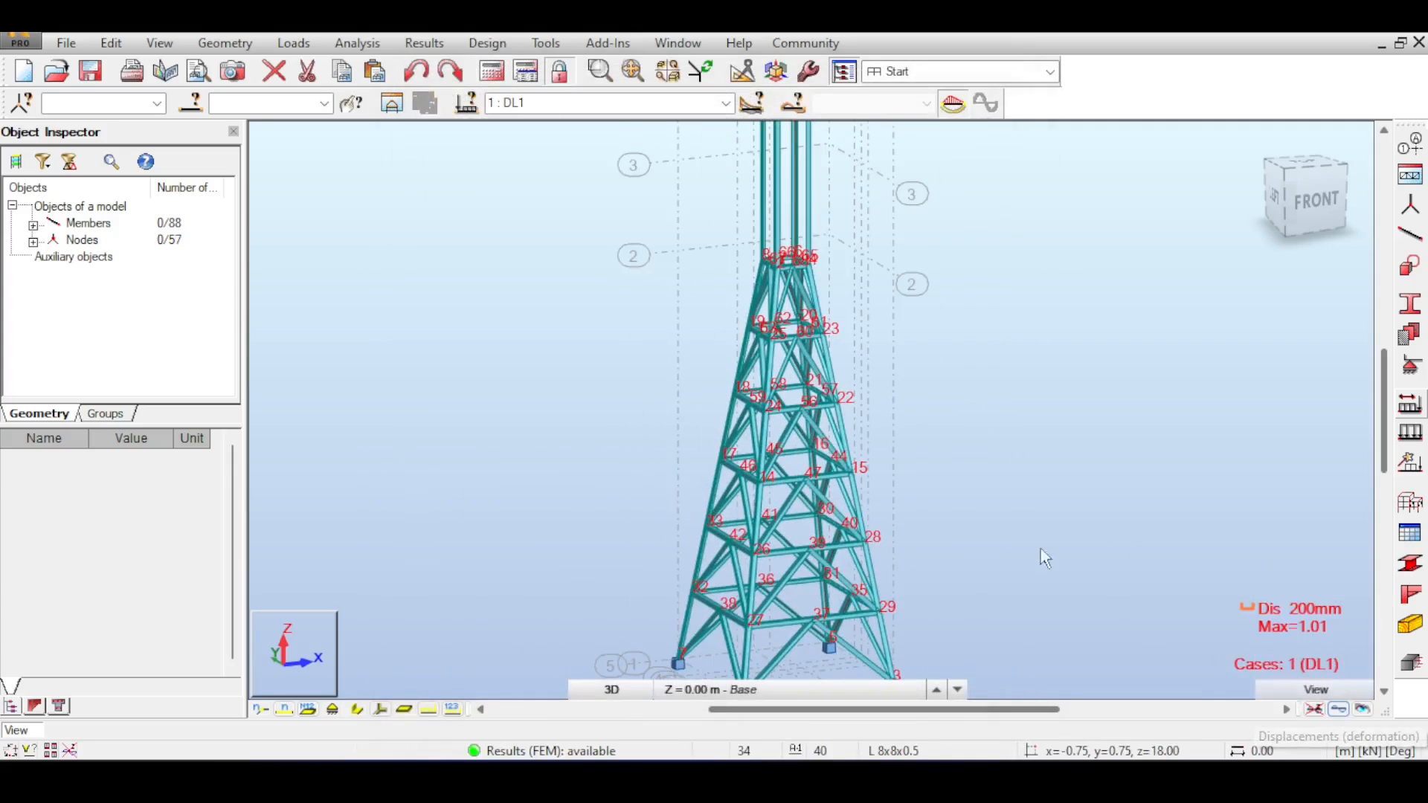
click(424, 42)
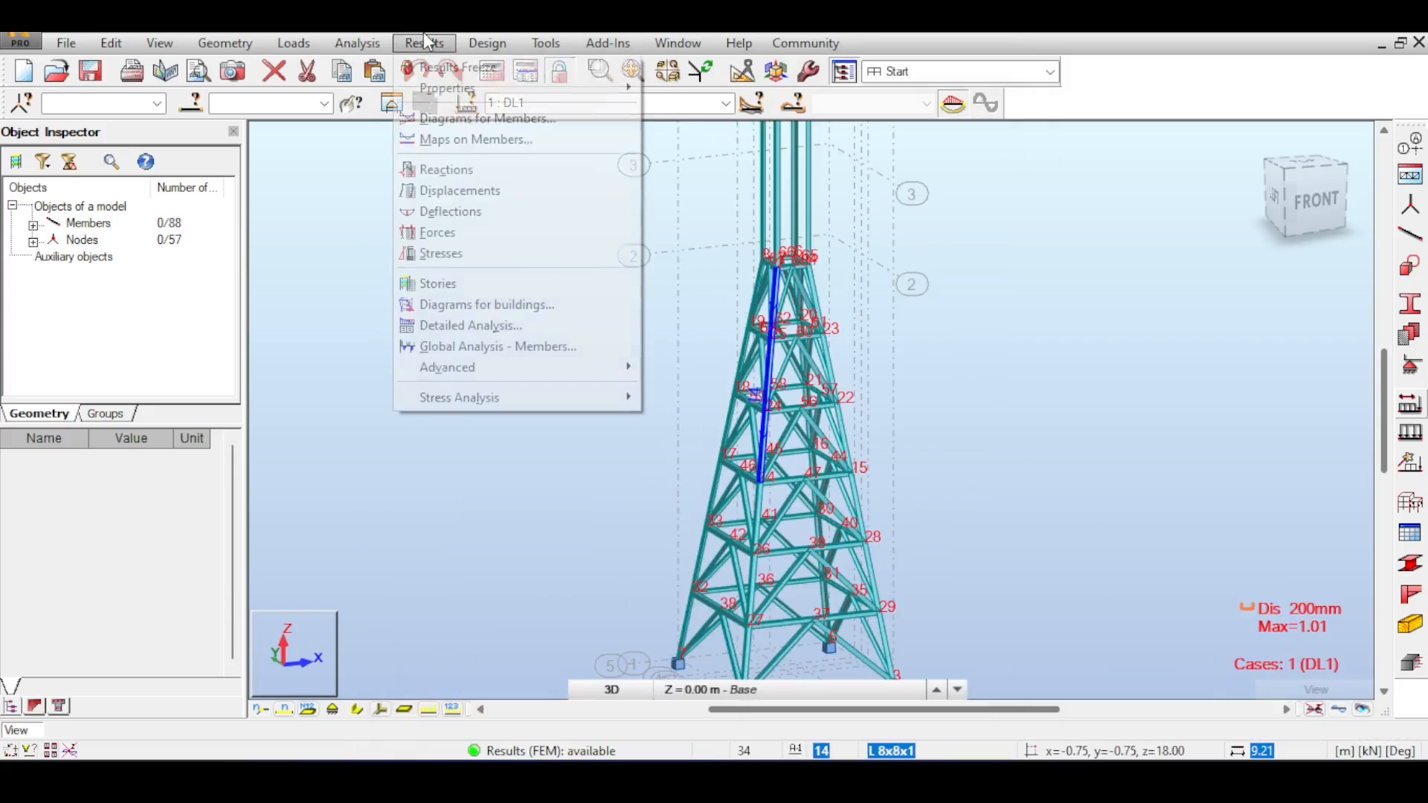
click(487, 119)
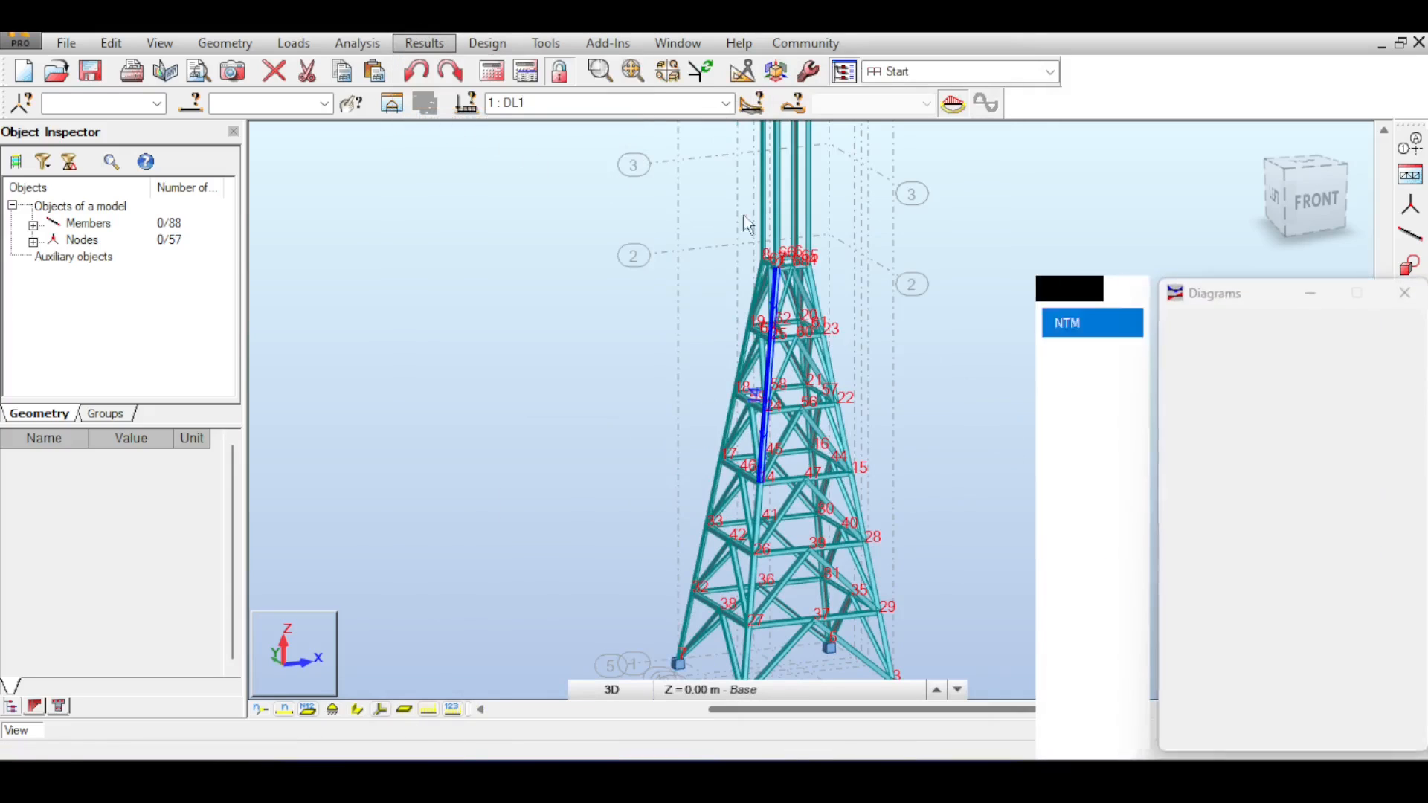
drag(1203, 297, 1063, 210)
click(1124, 238)
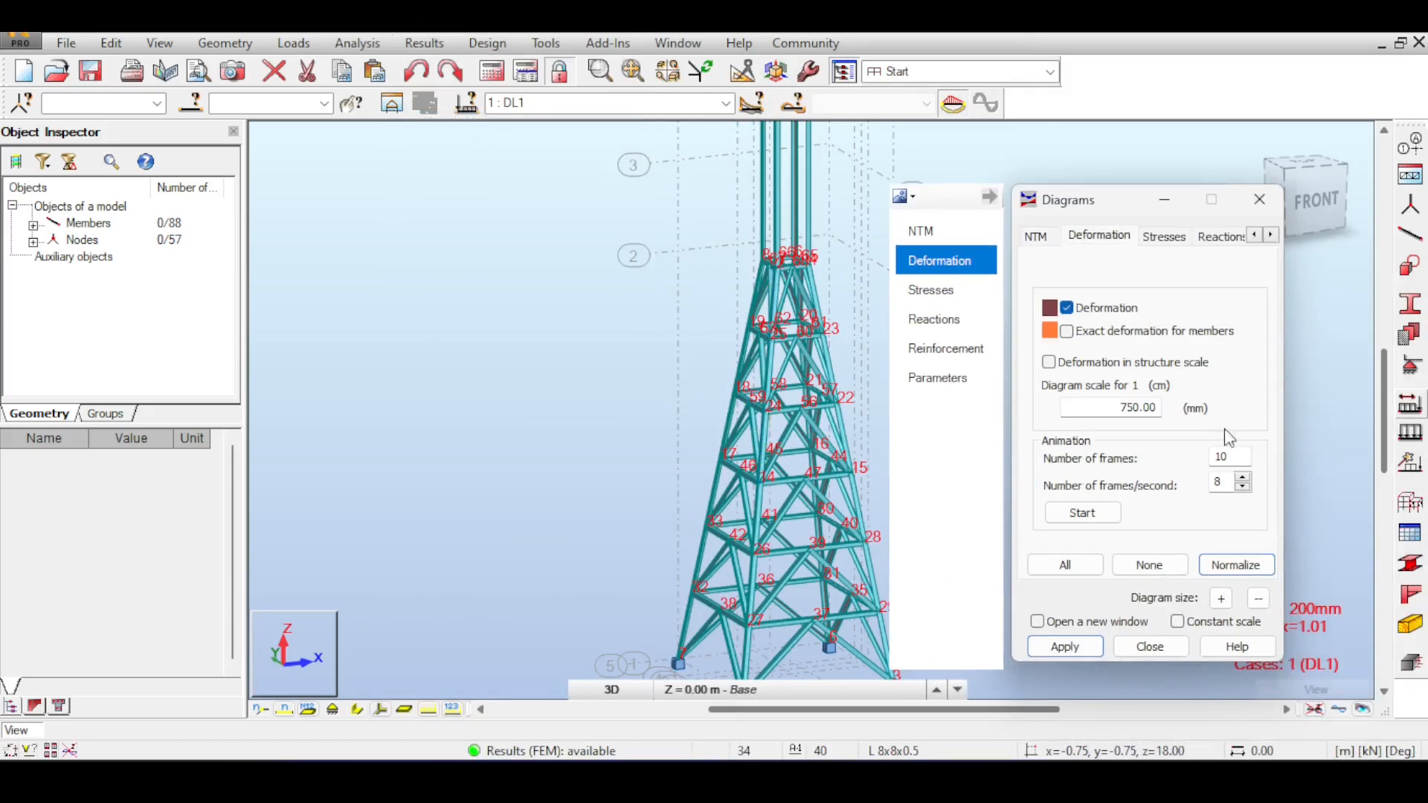
click(1234, 566)
Step: Examine the deformed shape of the tower's upper vertical legs, its peak and the tapered bracing below
middle_drag(821, 153, 809, 322)
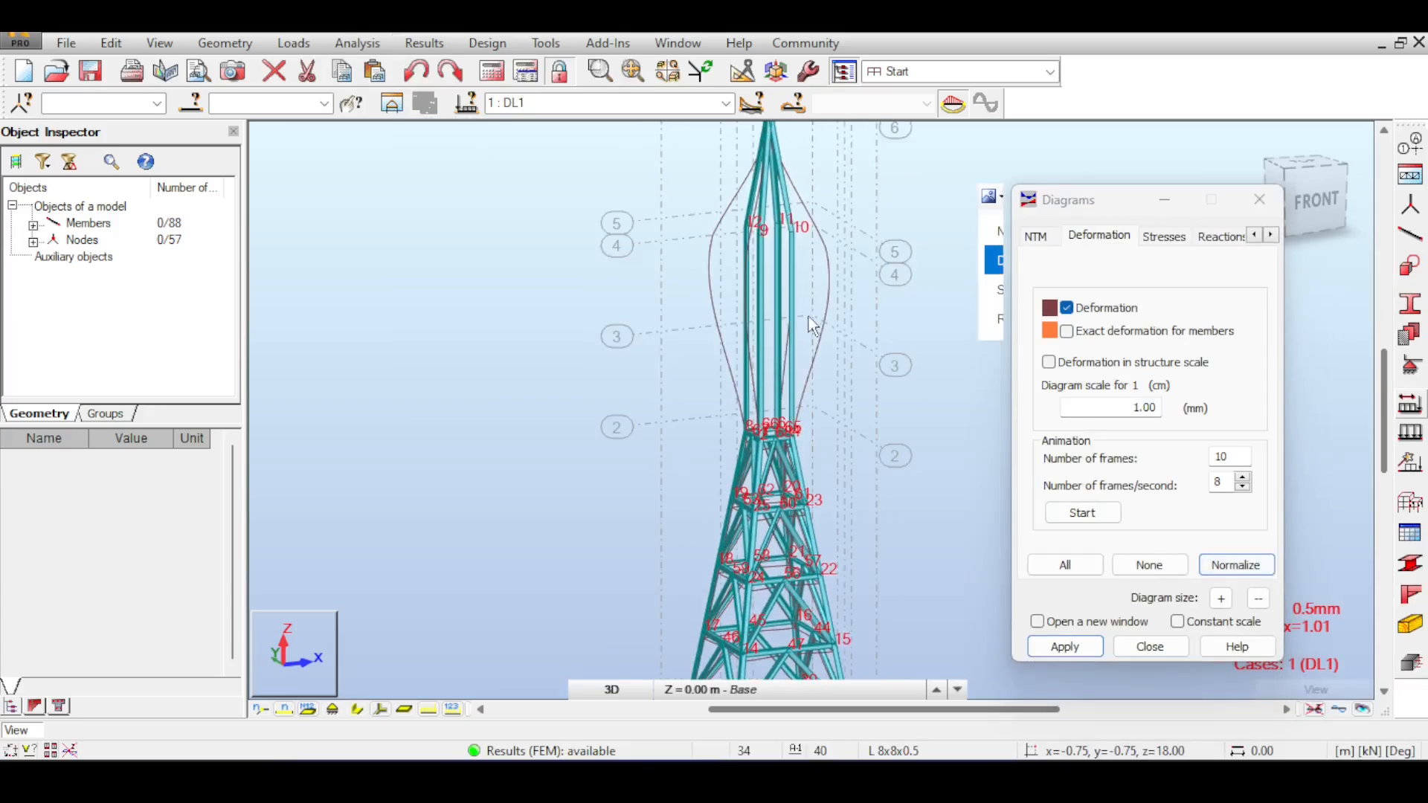
scroll(810, 322, down, 1)
mouse_move(989, 221)
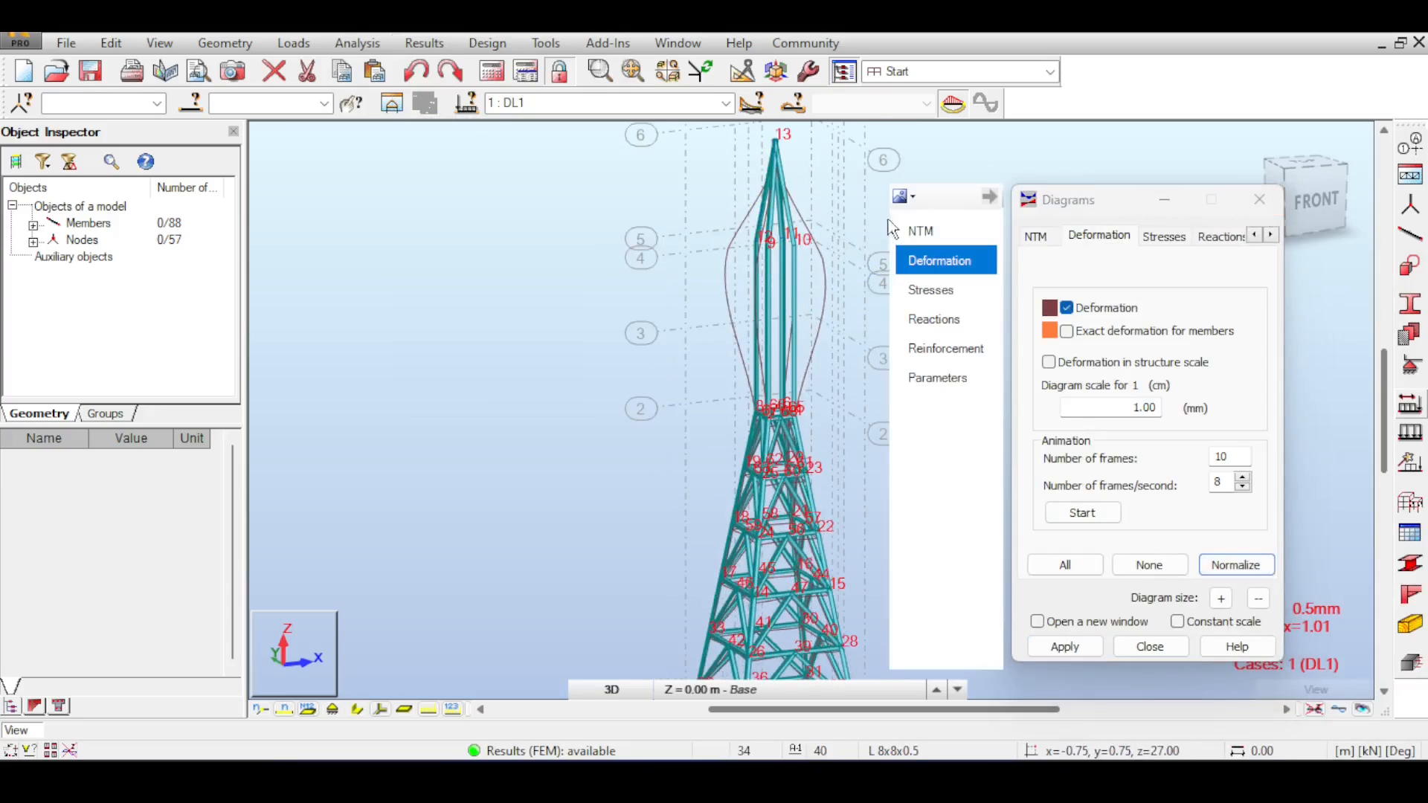
drag(1314, 210, 1307, 232)
scroll(773, 475, up, 6)
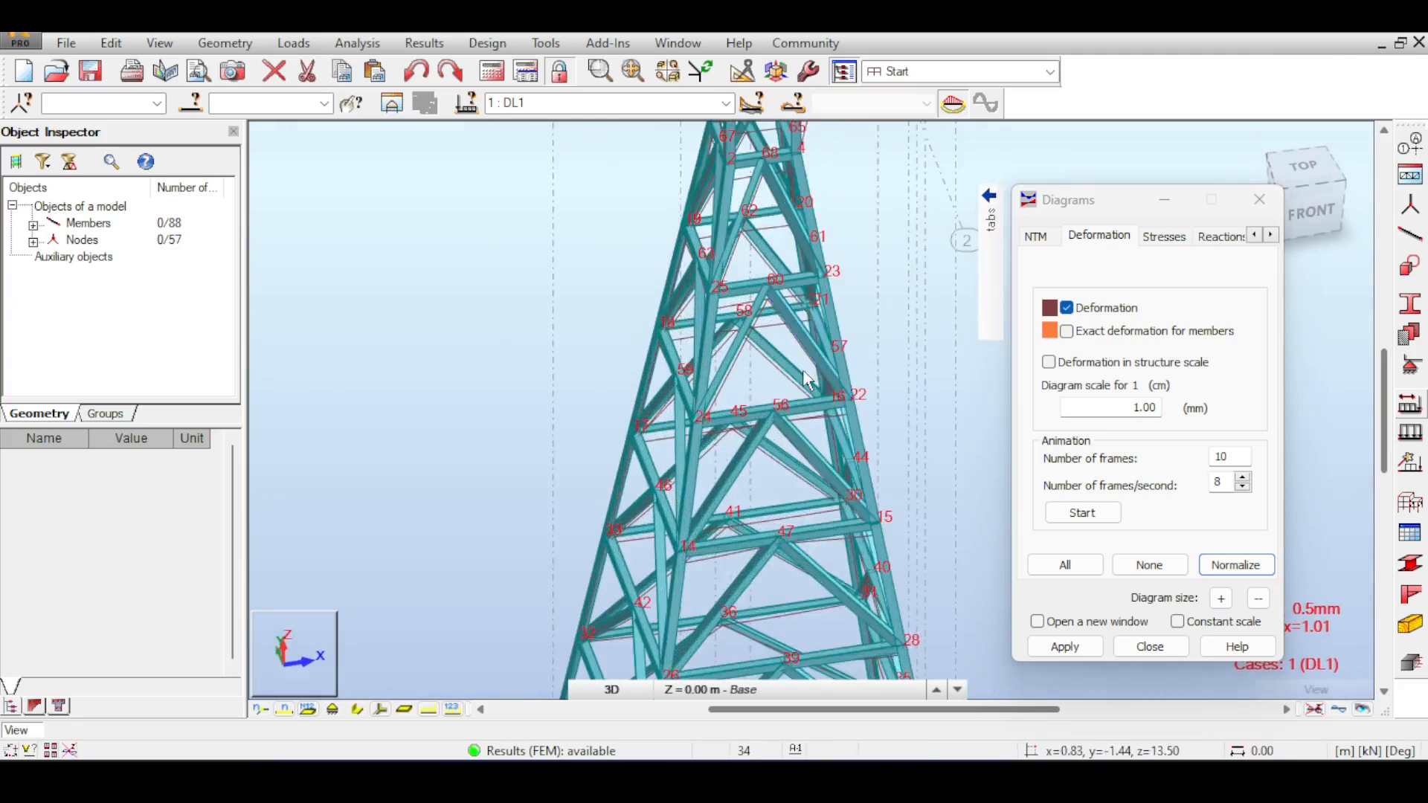
scroll(774, 335, down, 5)
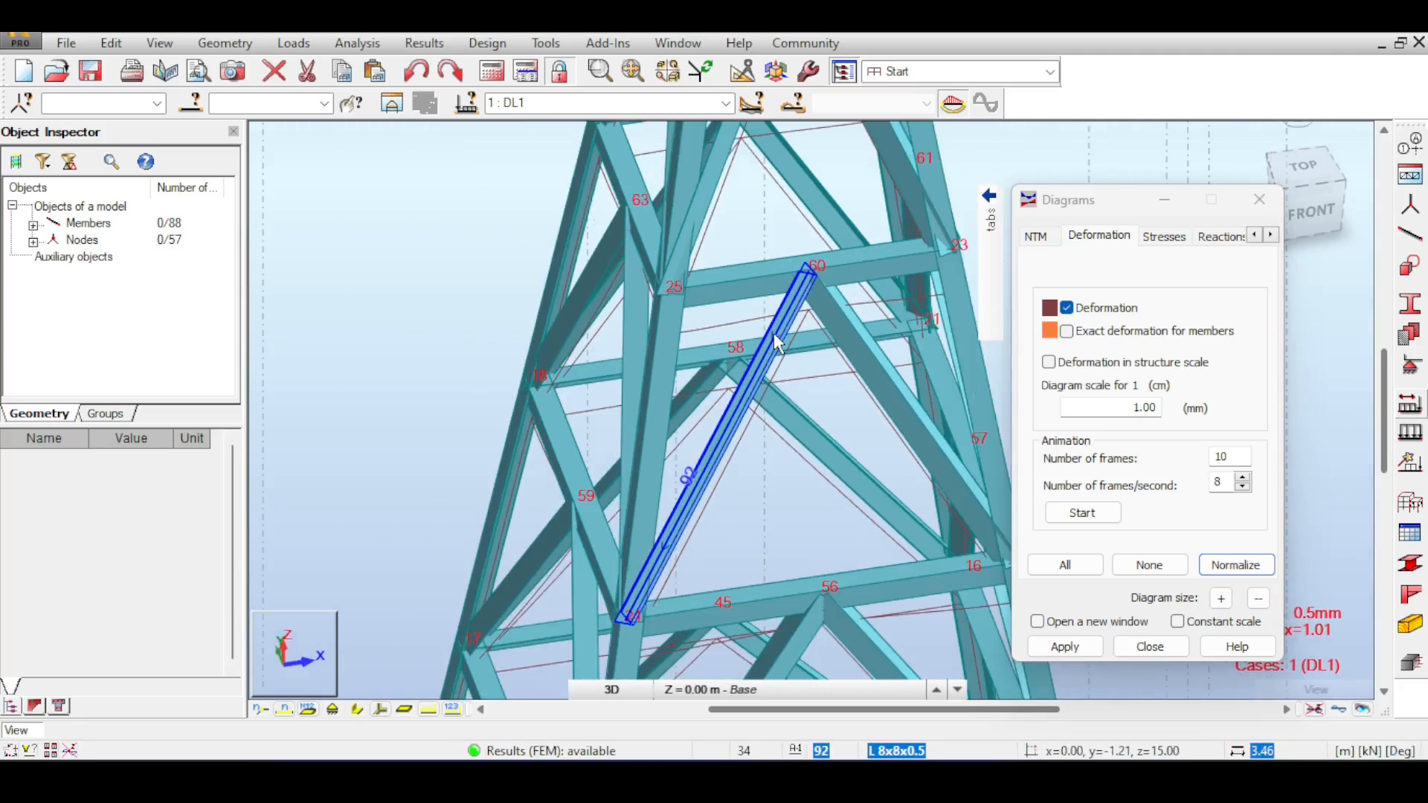
scroll(773, 331, down, 1)
scroll(766, 242, down, 1)
middle_drag(767, 160, 778, 358)
scroll(778, 359, down, 1)
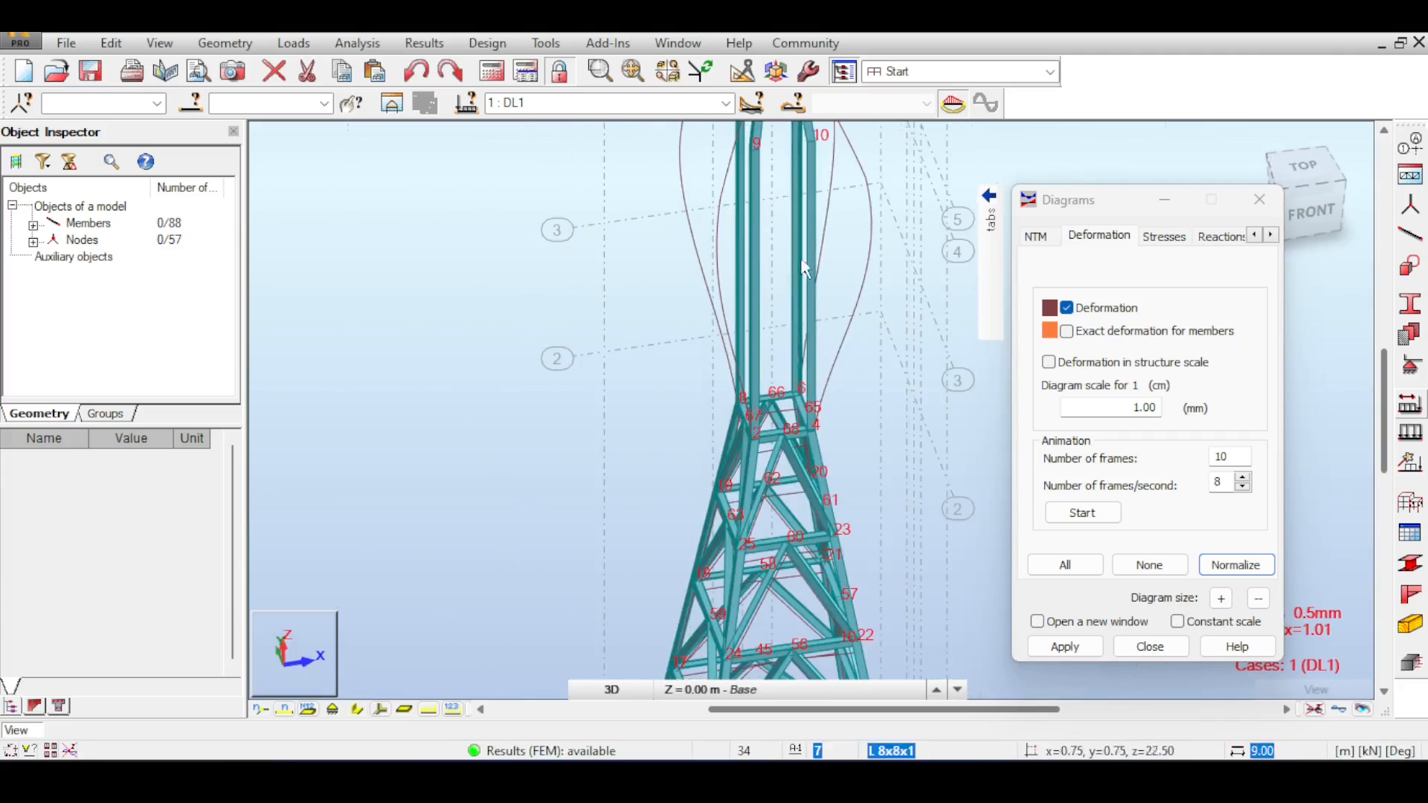
middle_drag(789, 207, 806, 383)
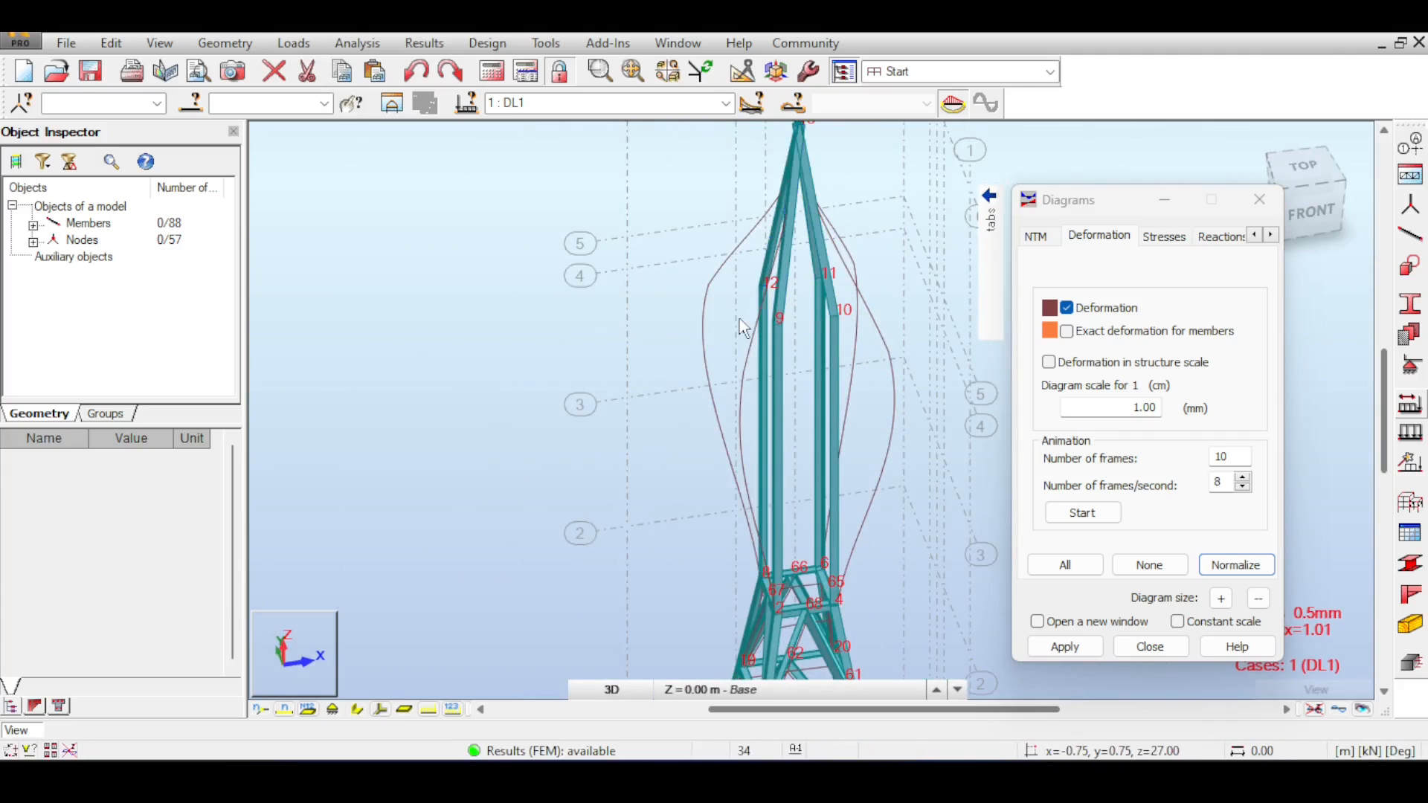
scroll(759, 343, down, 1)
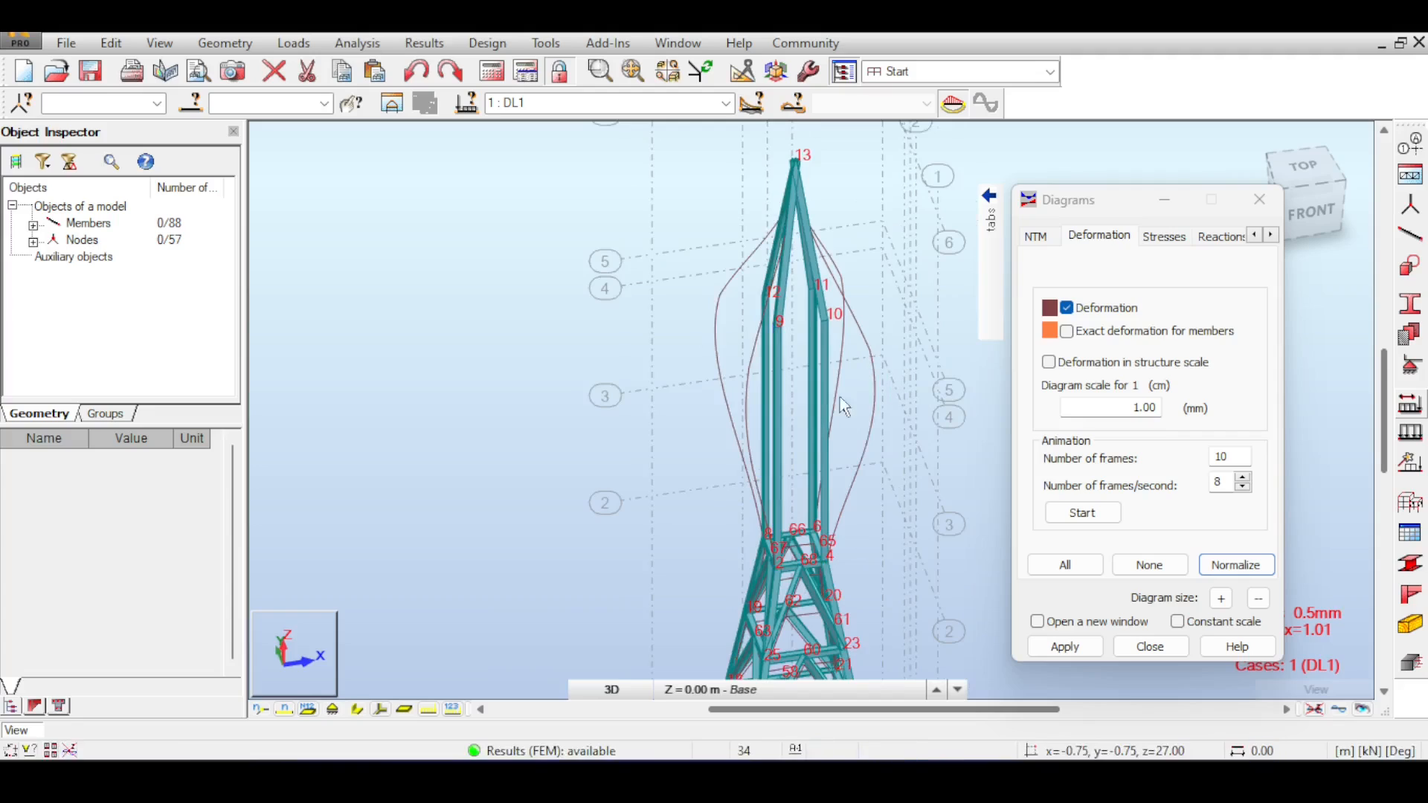
scroll(845, 400, down, 3)
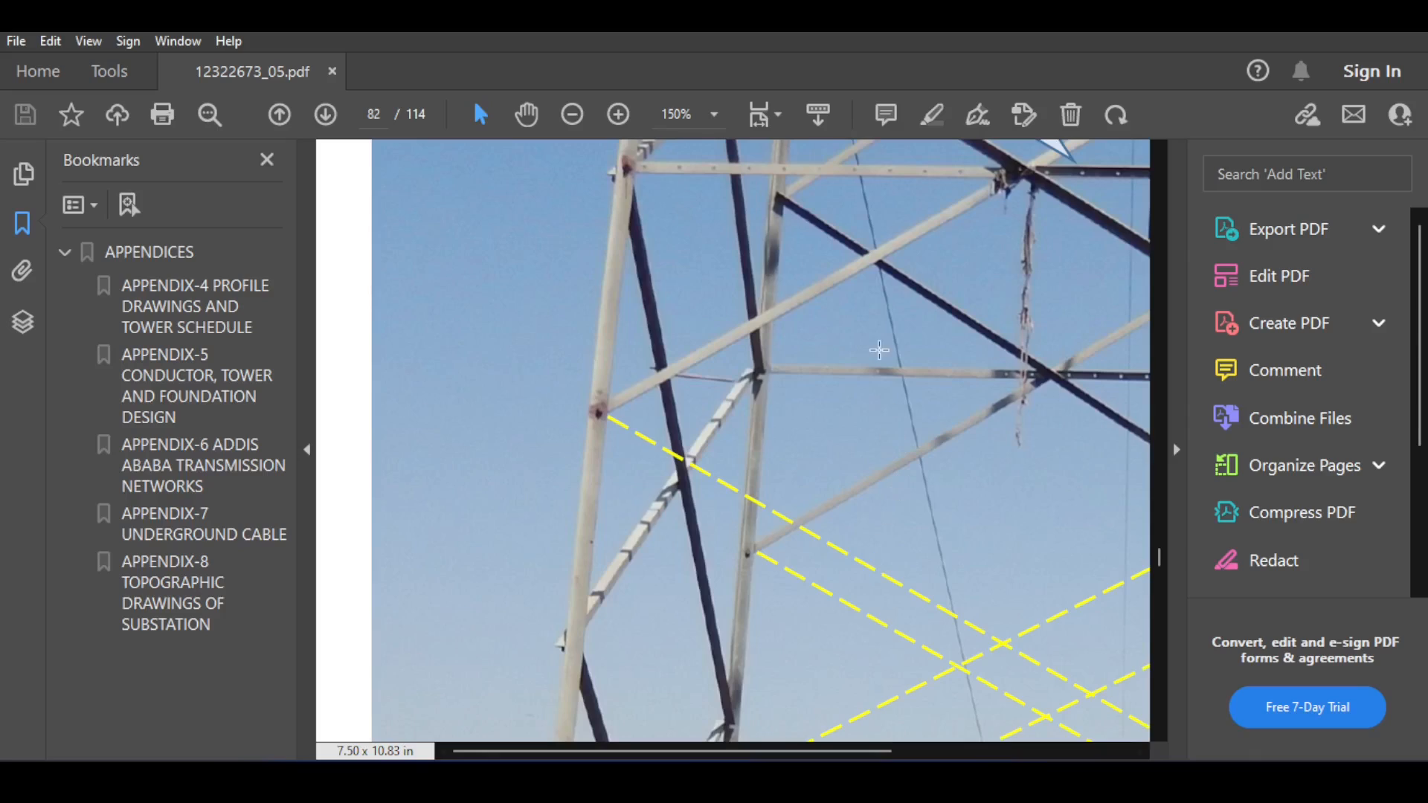
Step: Switch to the reference PDF 12322673_05.pdf, go to page 38 and rotate the page view clockwise
scroll(879, 350, down, 1)
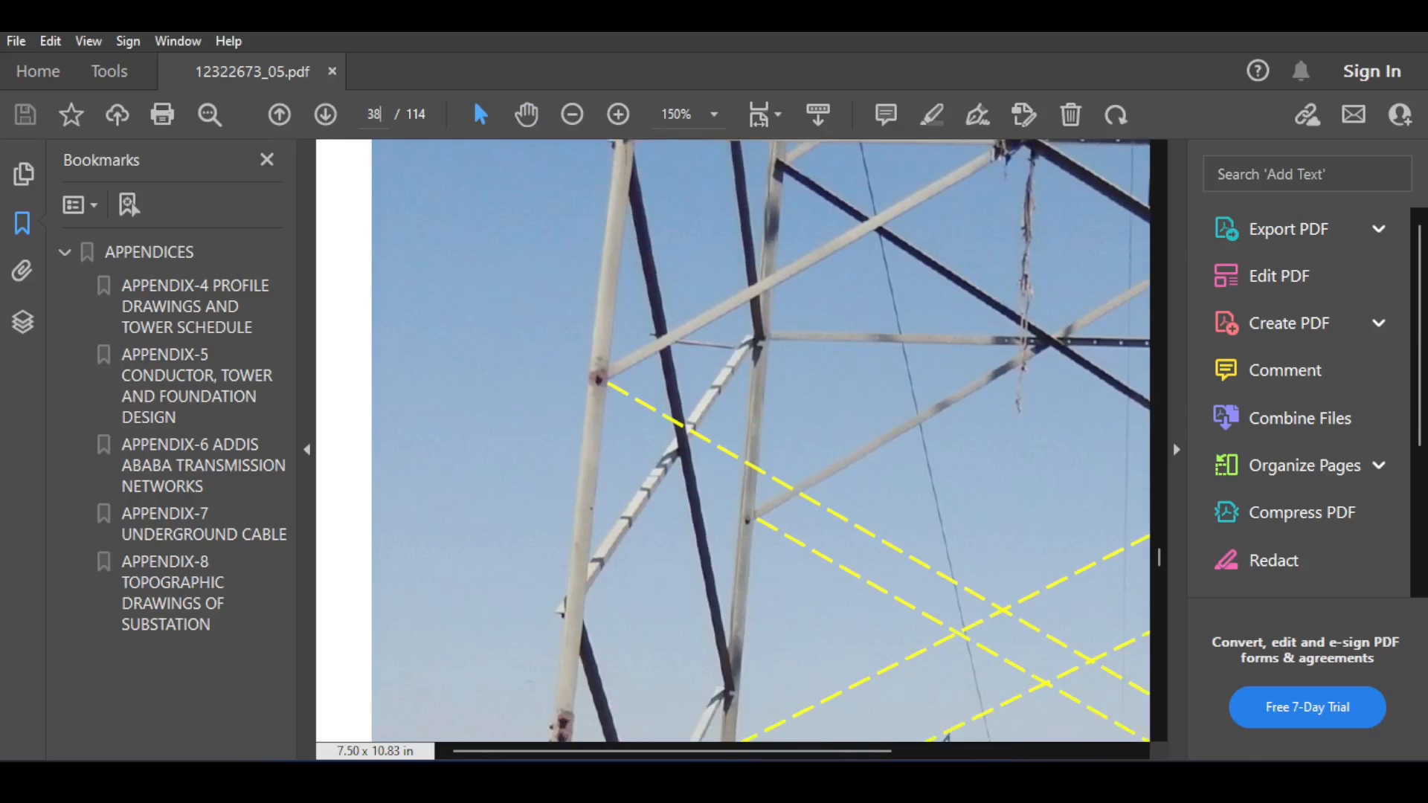
key(Return)
scroll(573, 293, down, 3)
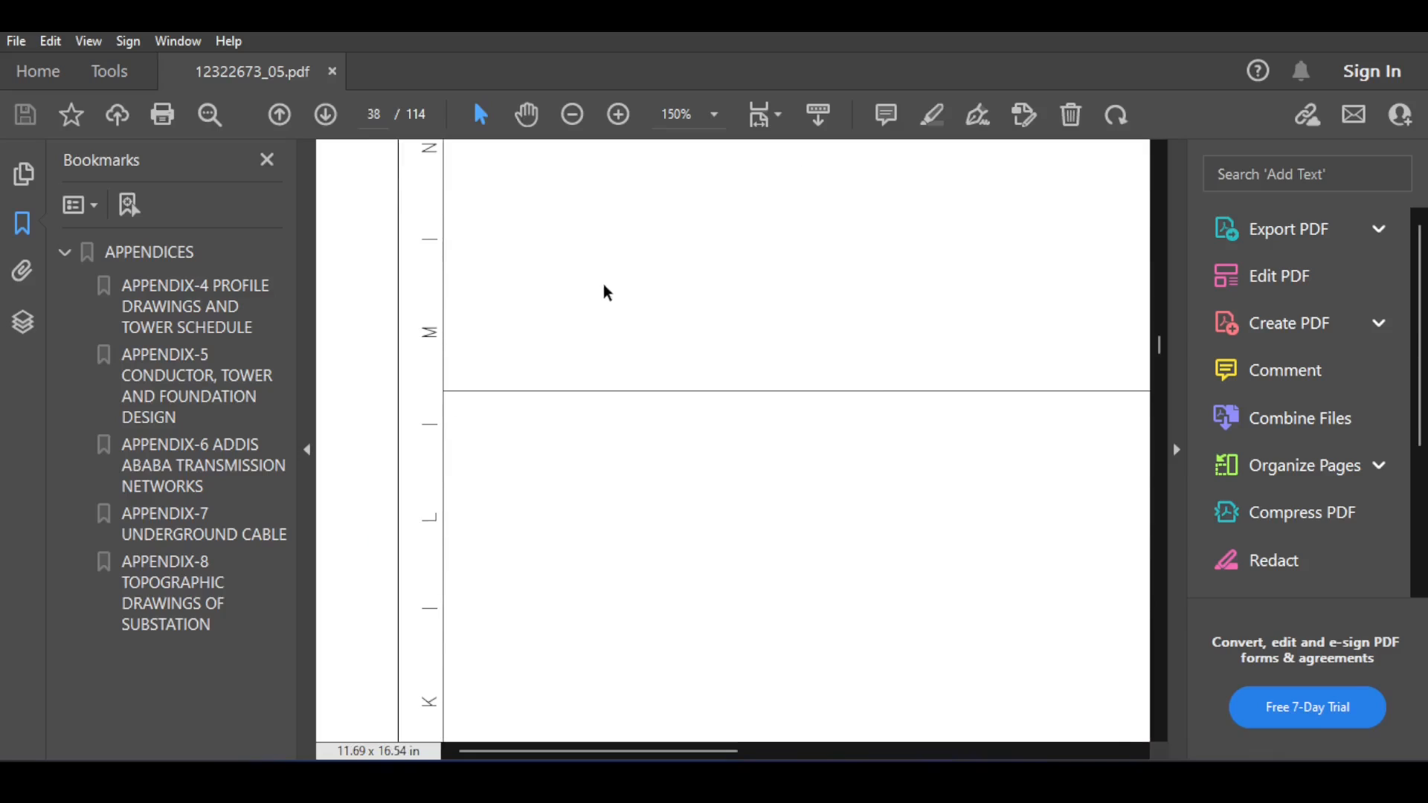
right_click(605, 290)
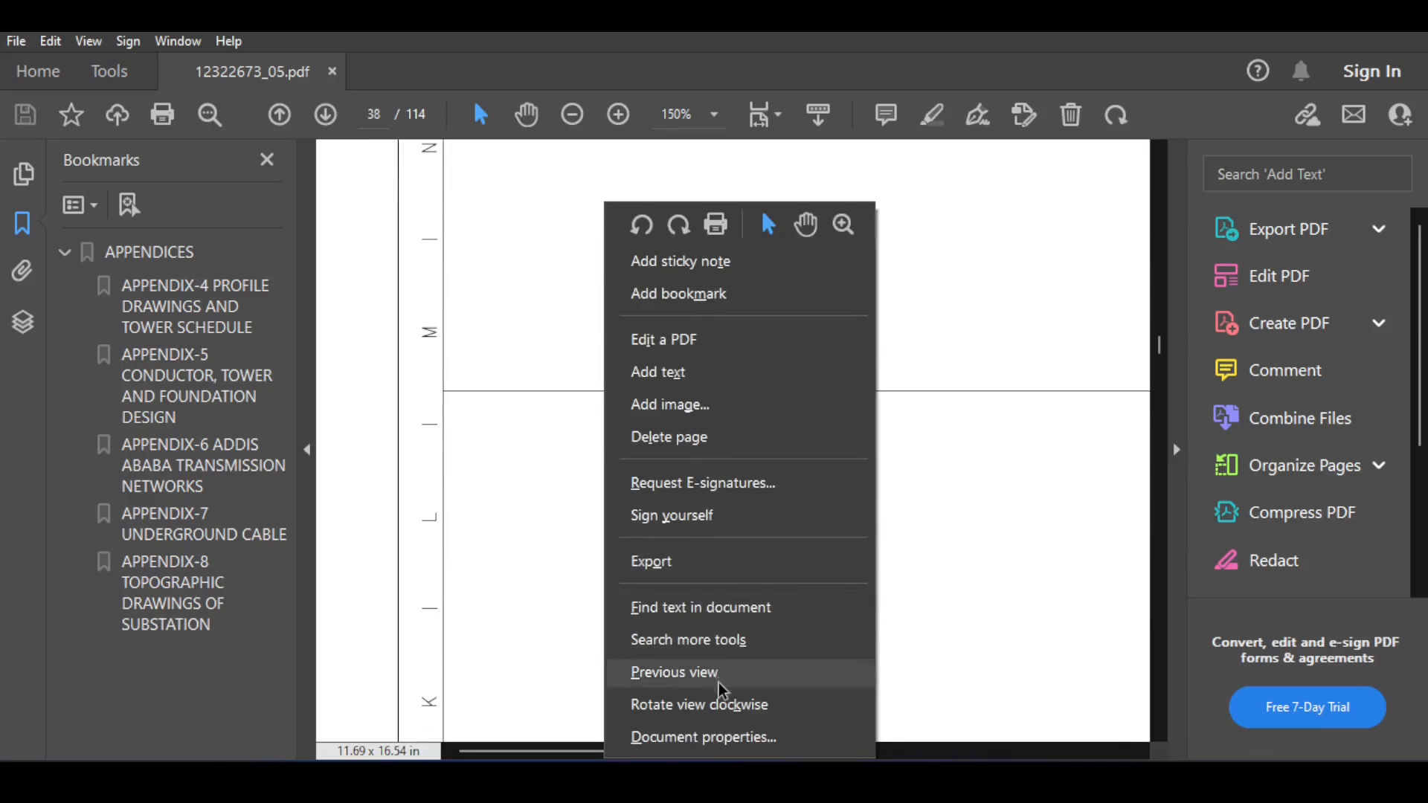
click(714, 704)
scroll(656, 478, up, 1)
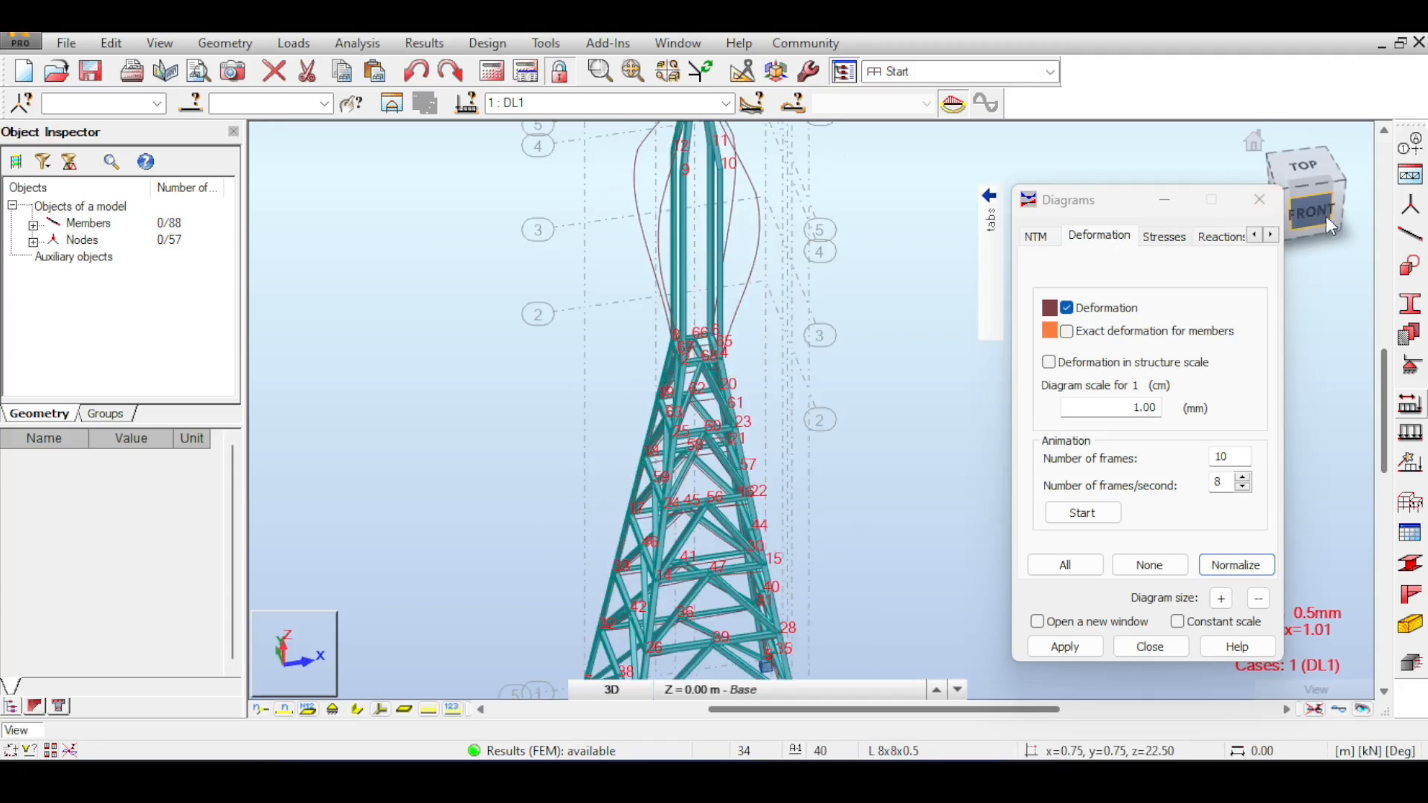
Step: Show the tower model in front view and compare it with the tower elevation on page 38 of the PDF
click(1325, 216)
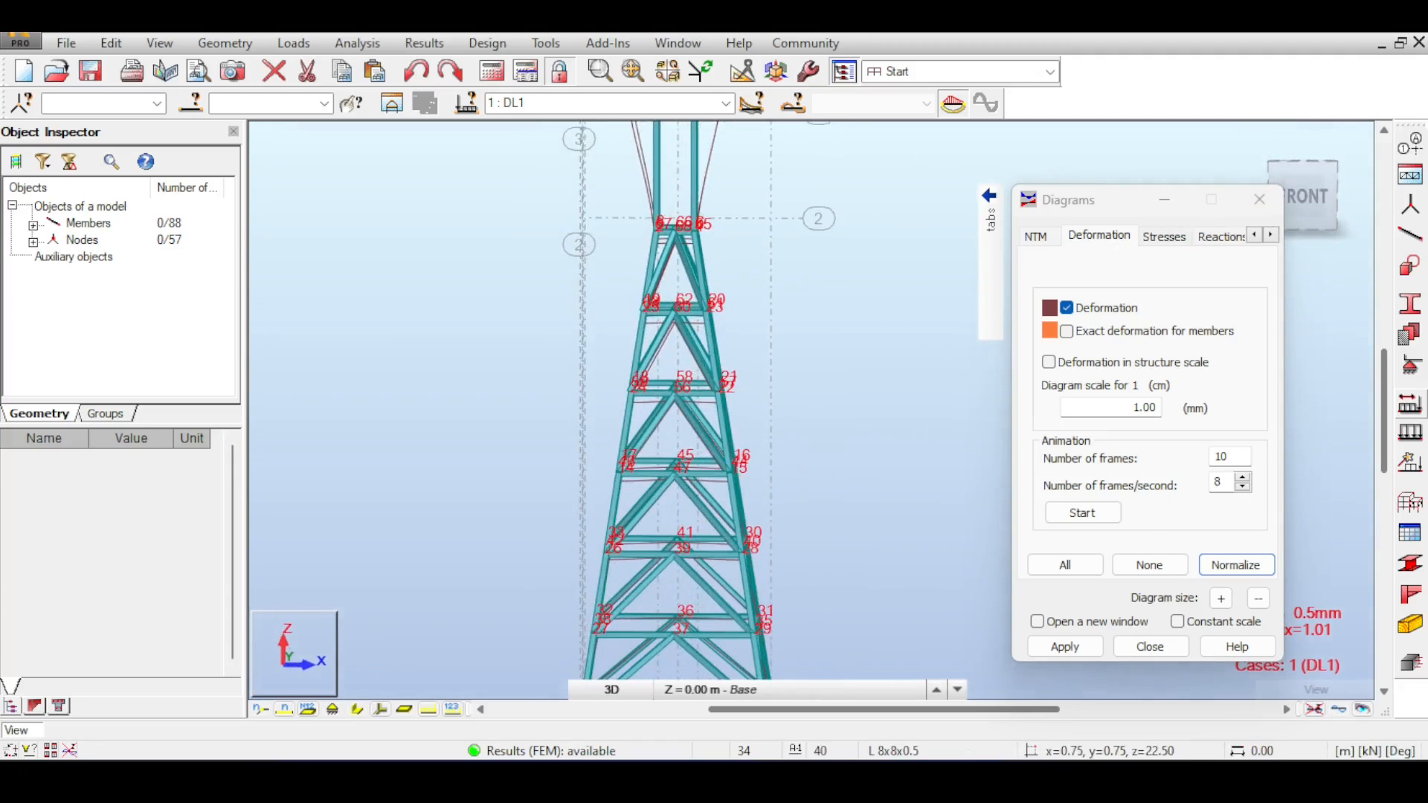
middle_drag(672, 158, 730, 303)
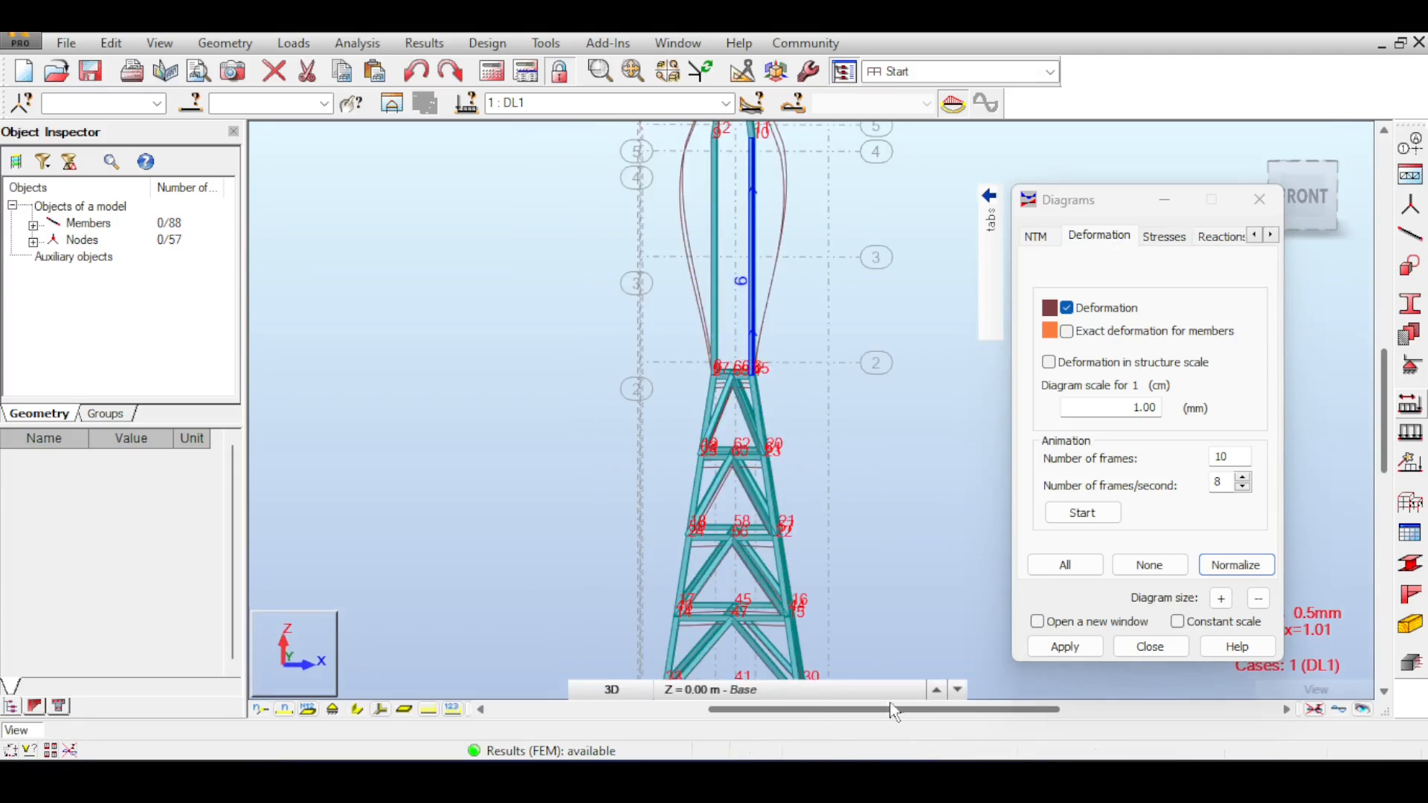
click(892, 774)
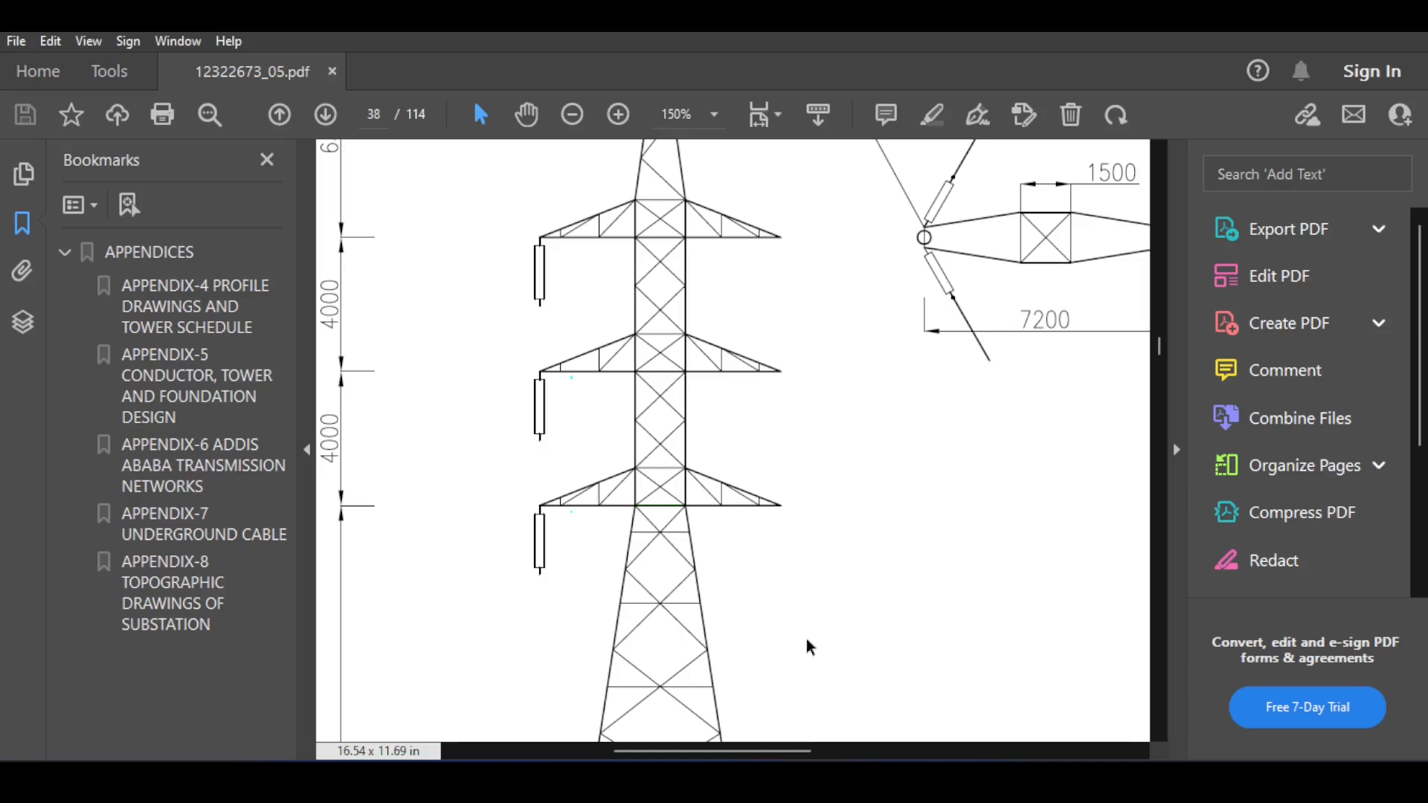
click(825, 773)
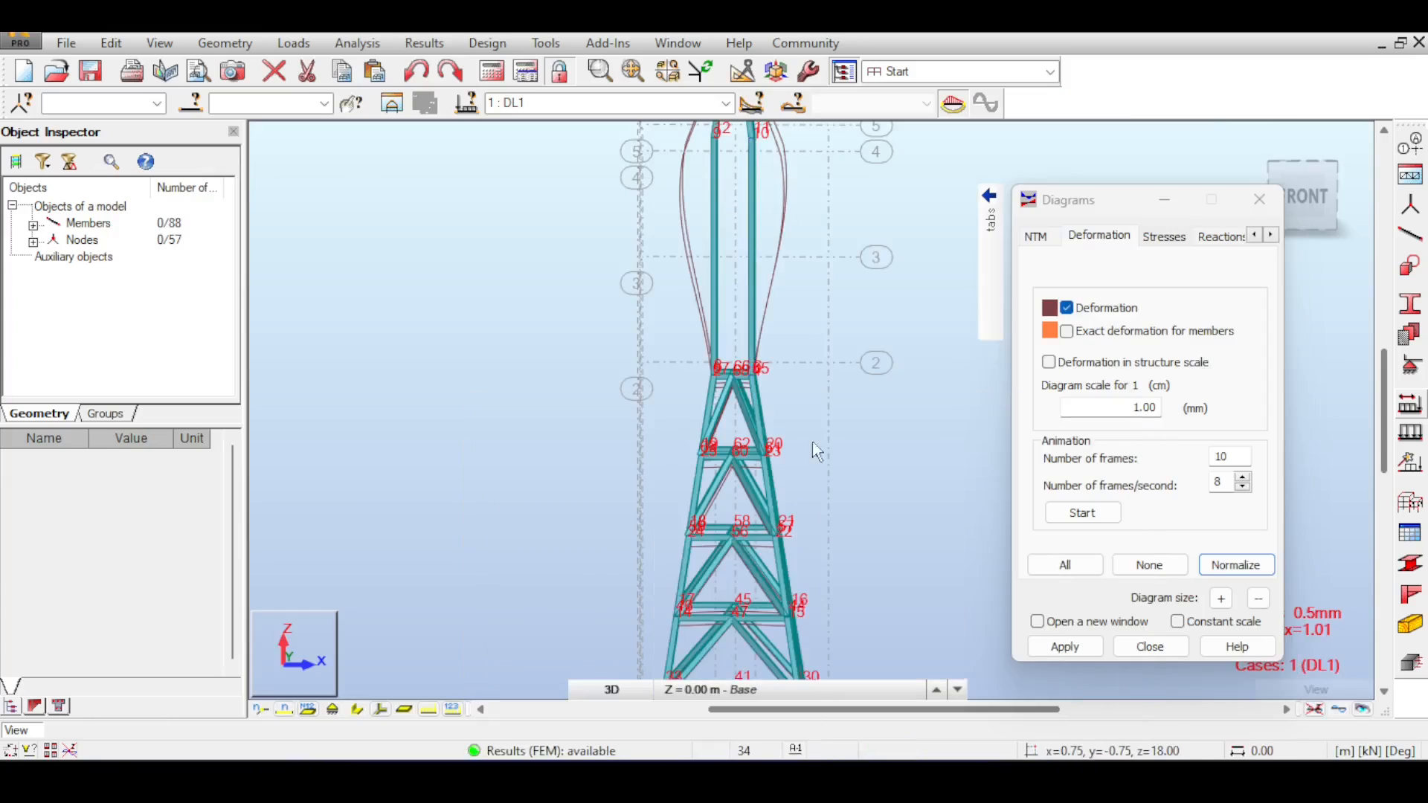
Step: Add a structural axis at Z = 19.00 m to the Structure axis grid
middle_drag(873, 255, 899, 313)
scroll(781, 413, up, 2)
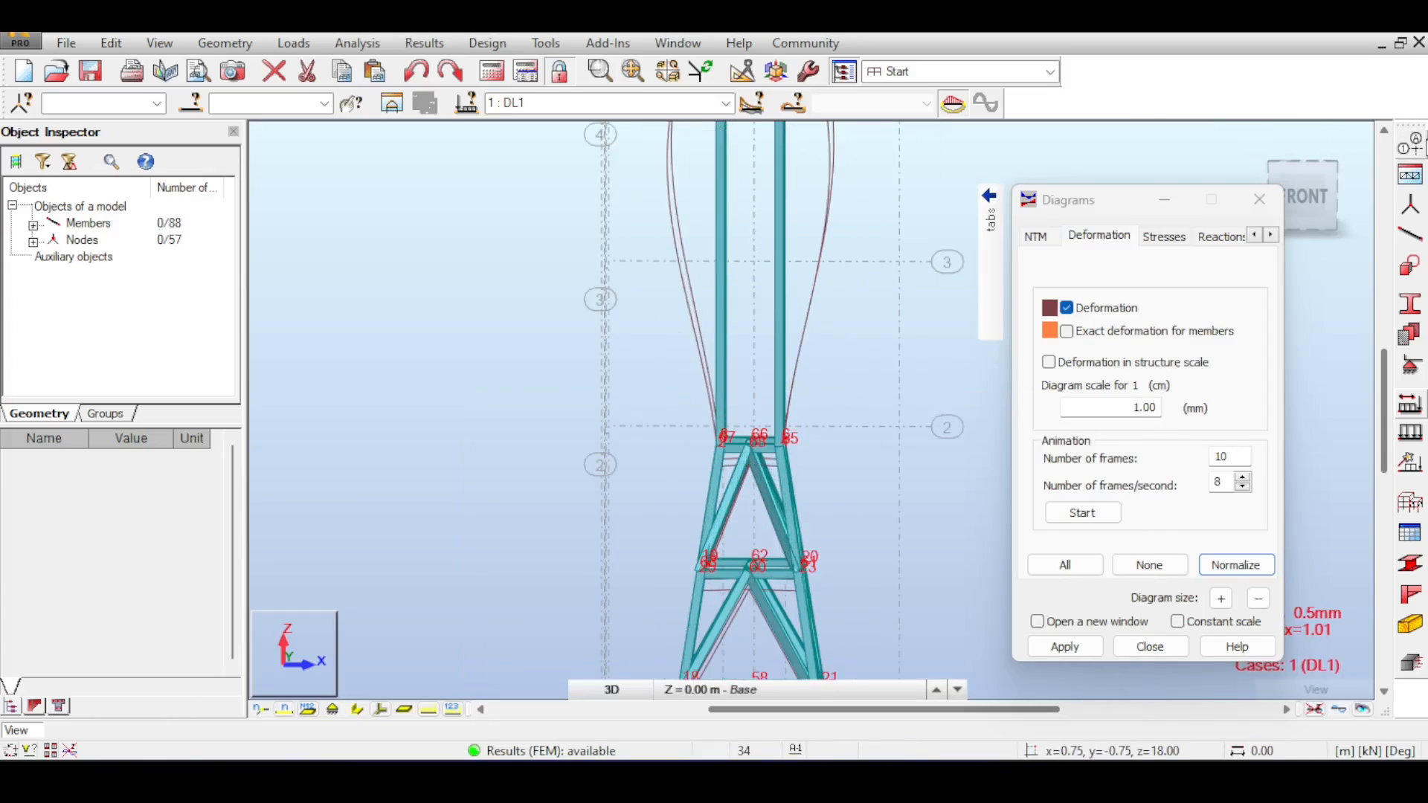
click(1409, 144)
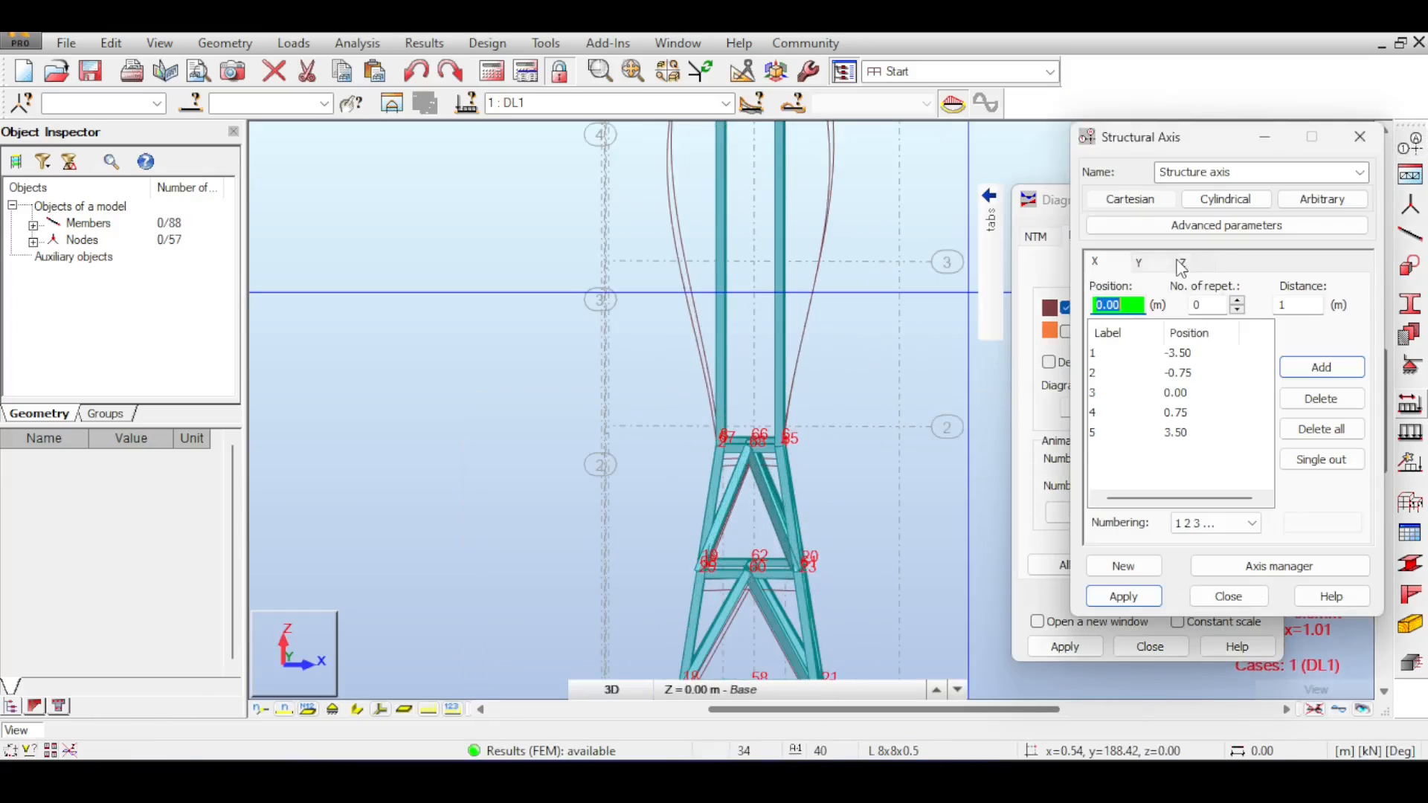
click(1181, 263)
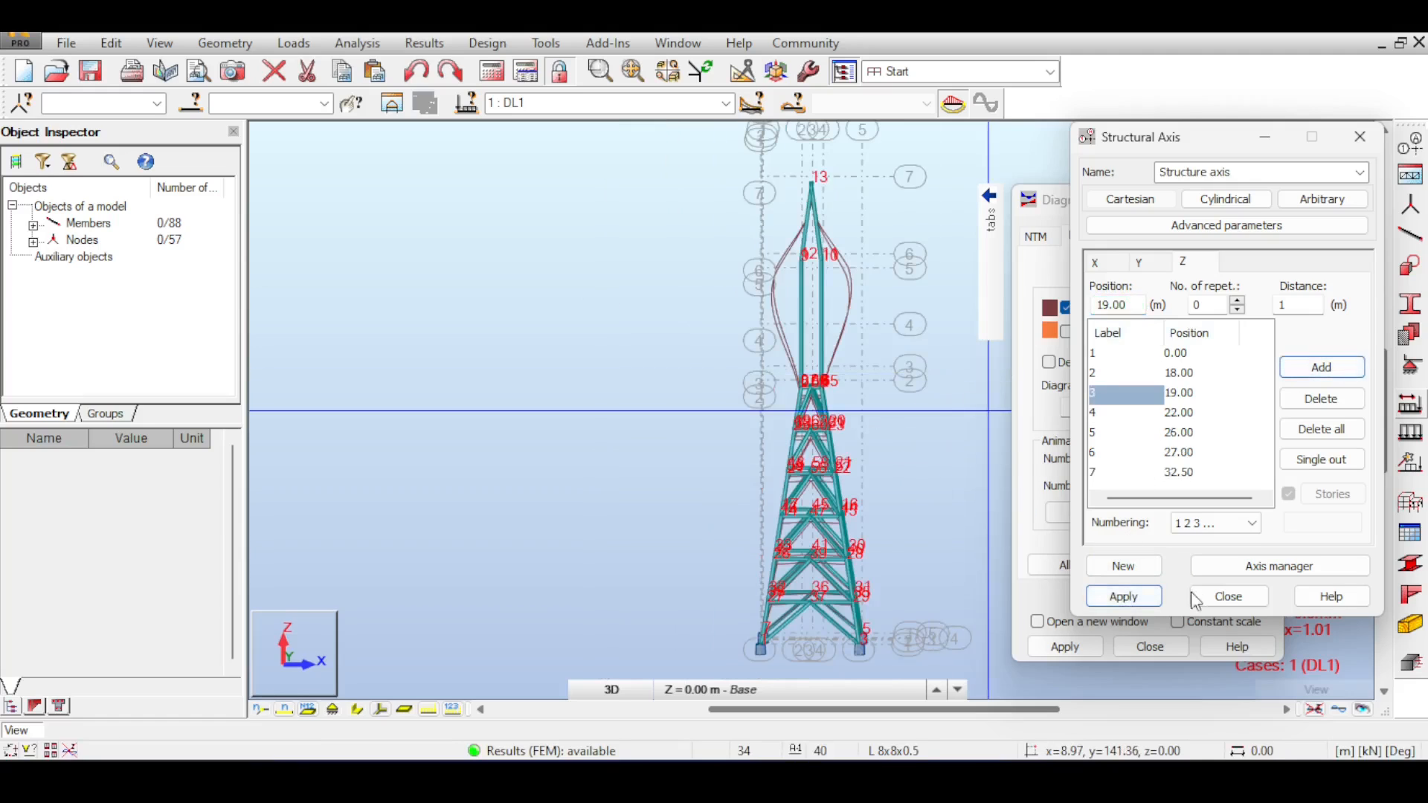
click(1224, 595)
Step: Bring the top of the tower's tapered part into a 3D view and close the deformation diagram settings
scroll(870, 353, up, 5)
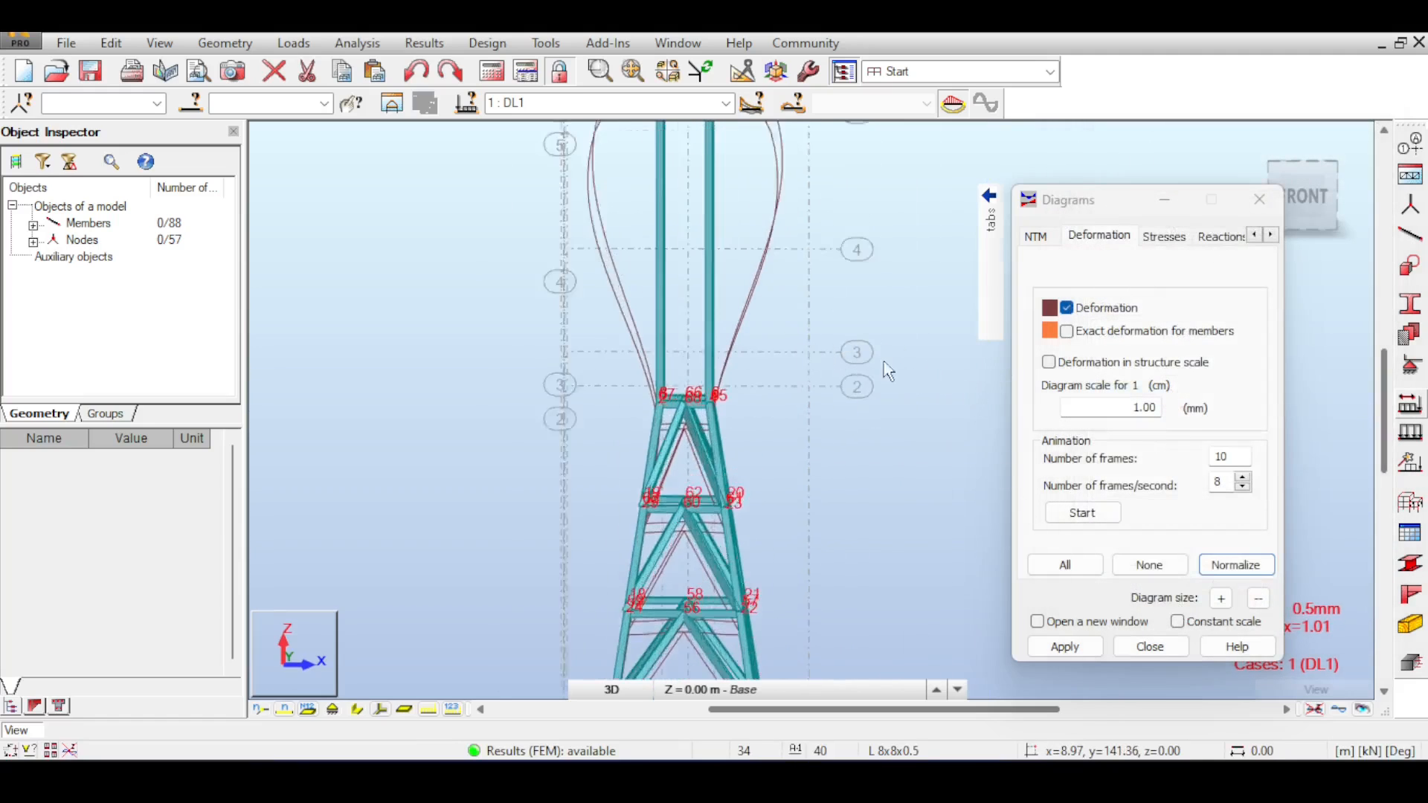
scroll(735, 367, up, 5)
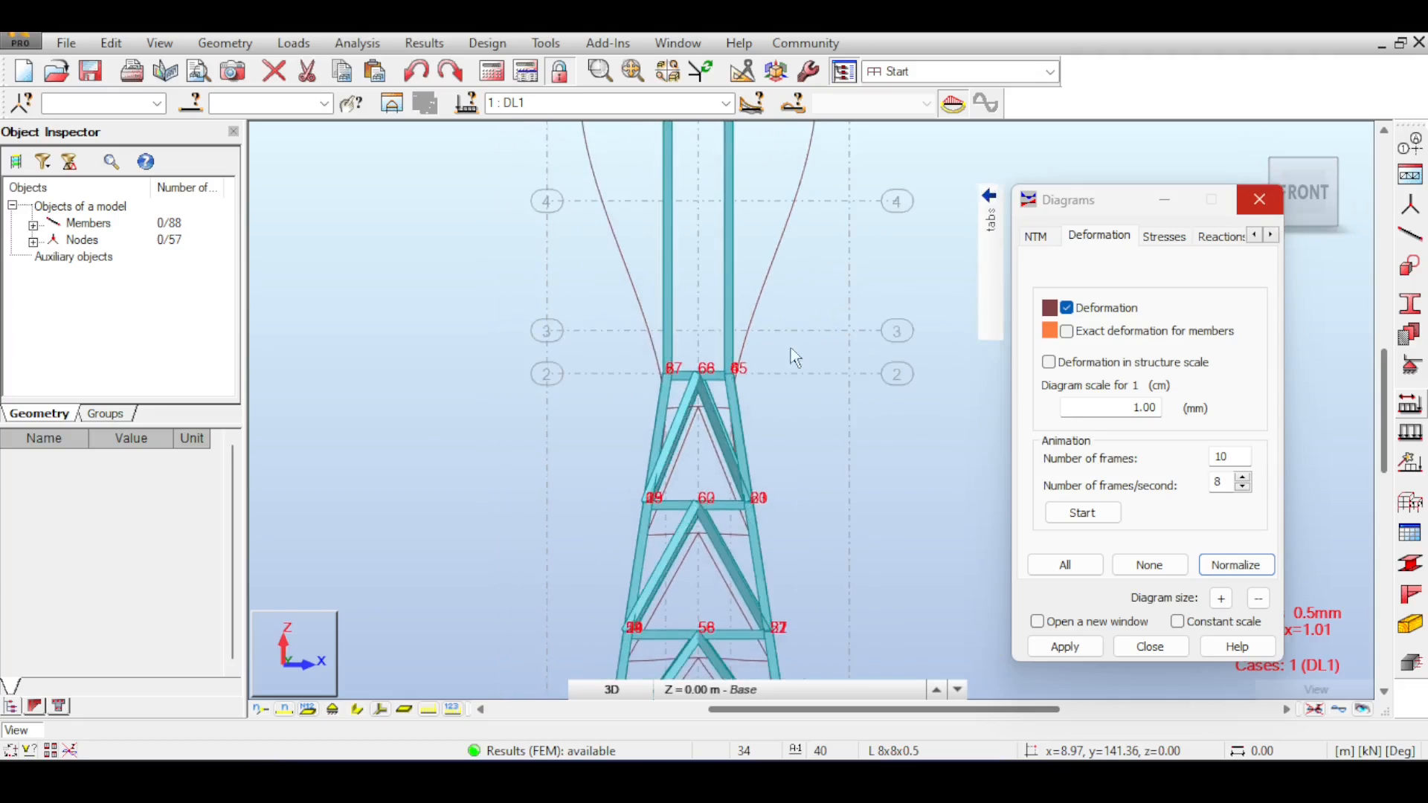
scroll(737, 366, down, 2)
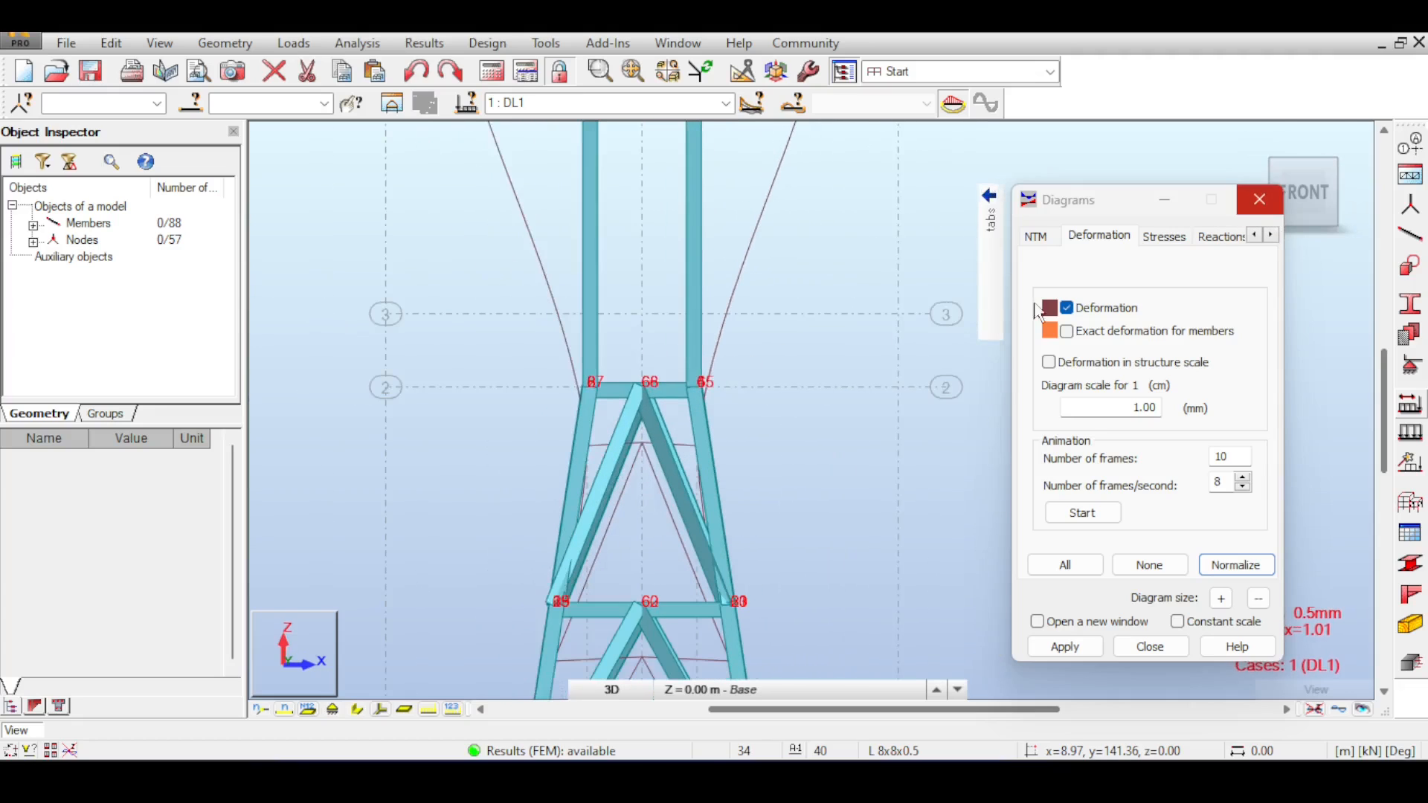
click(1328, 190)
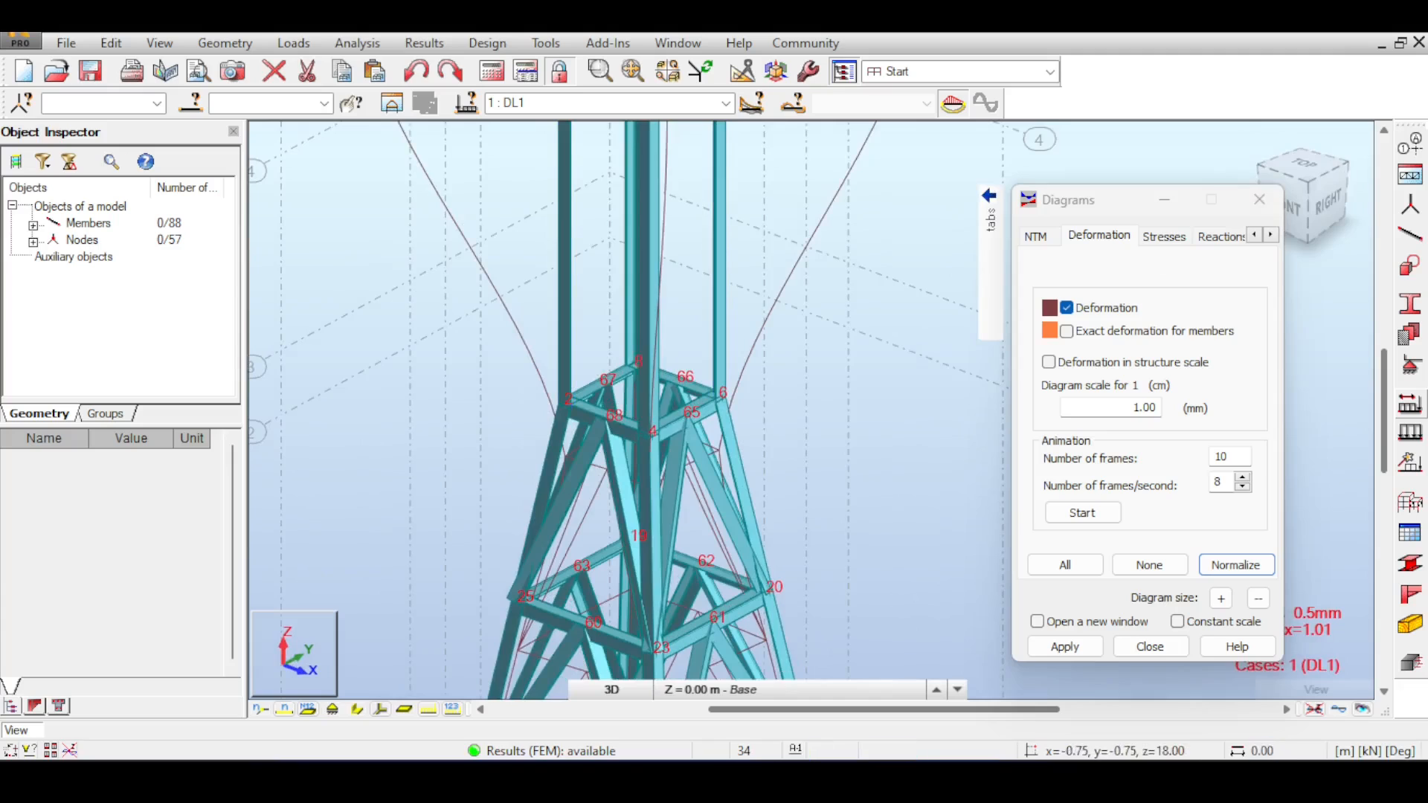
scroll(773, 426, down, 2)
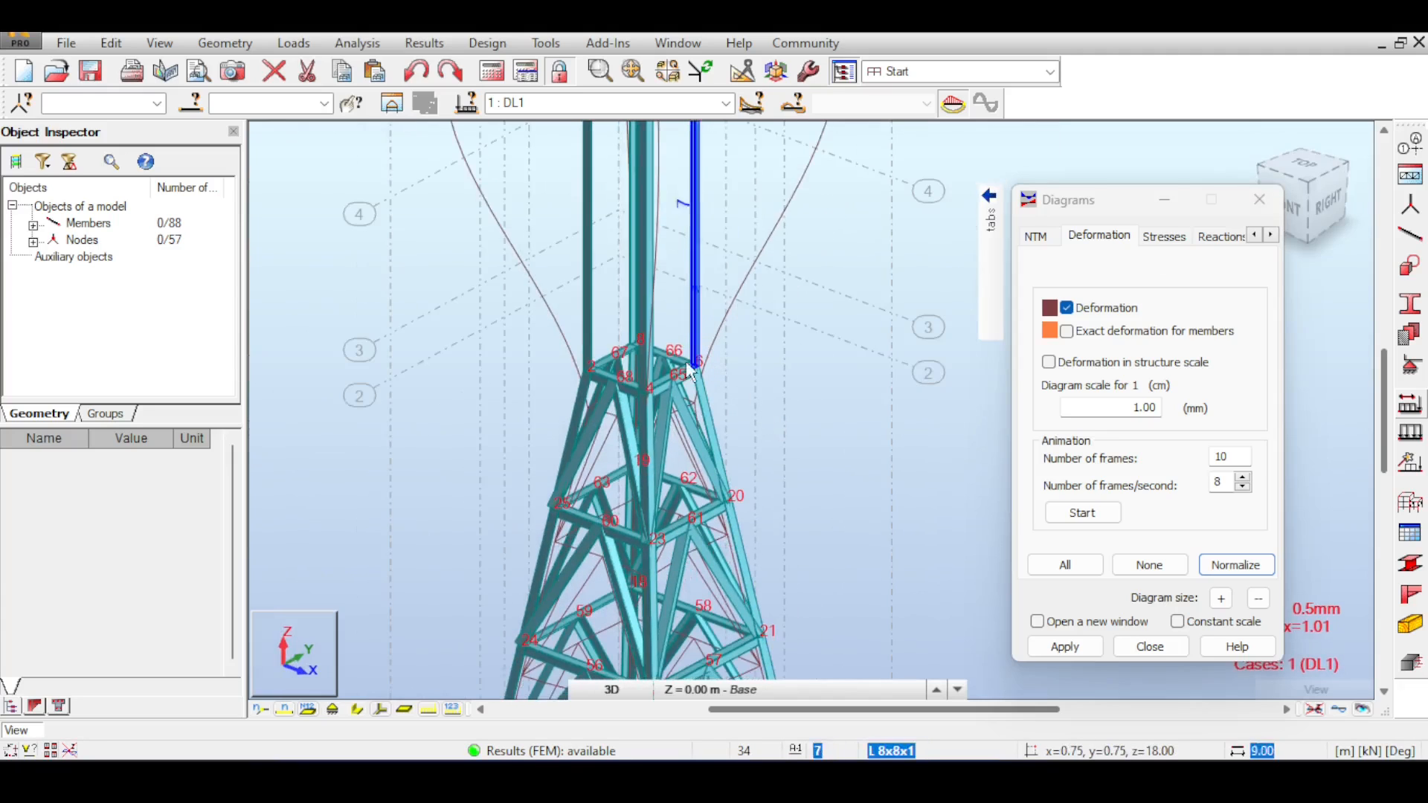
click(1259, 200)
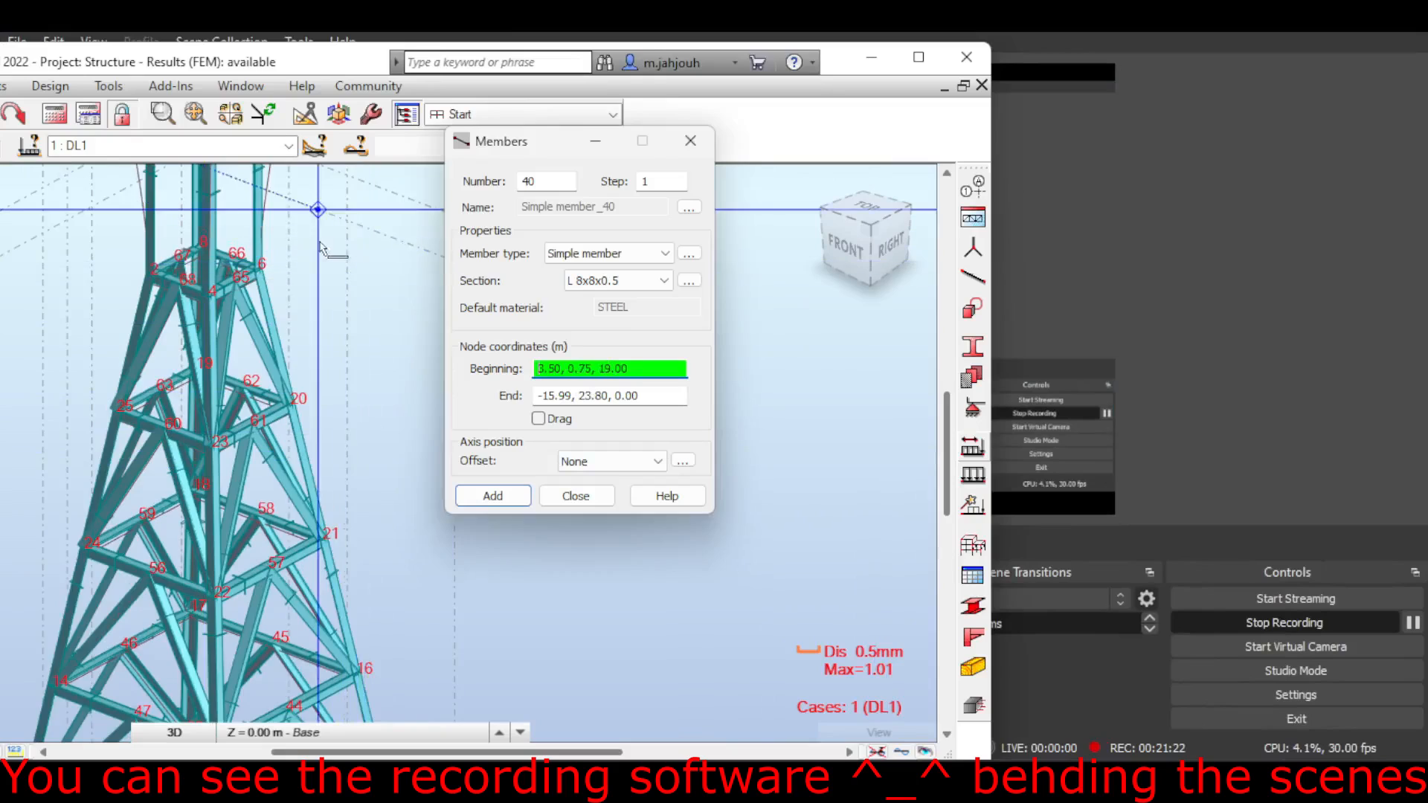
Step: Create the steel angle section L 5x5x0.875 and assign it to the new simple member being defined
scroll(376, 256, down, 2)
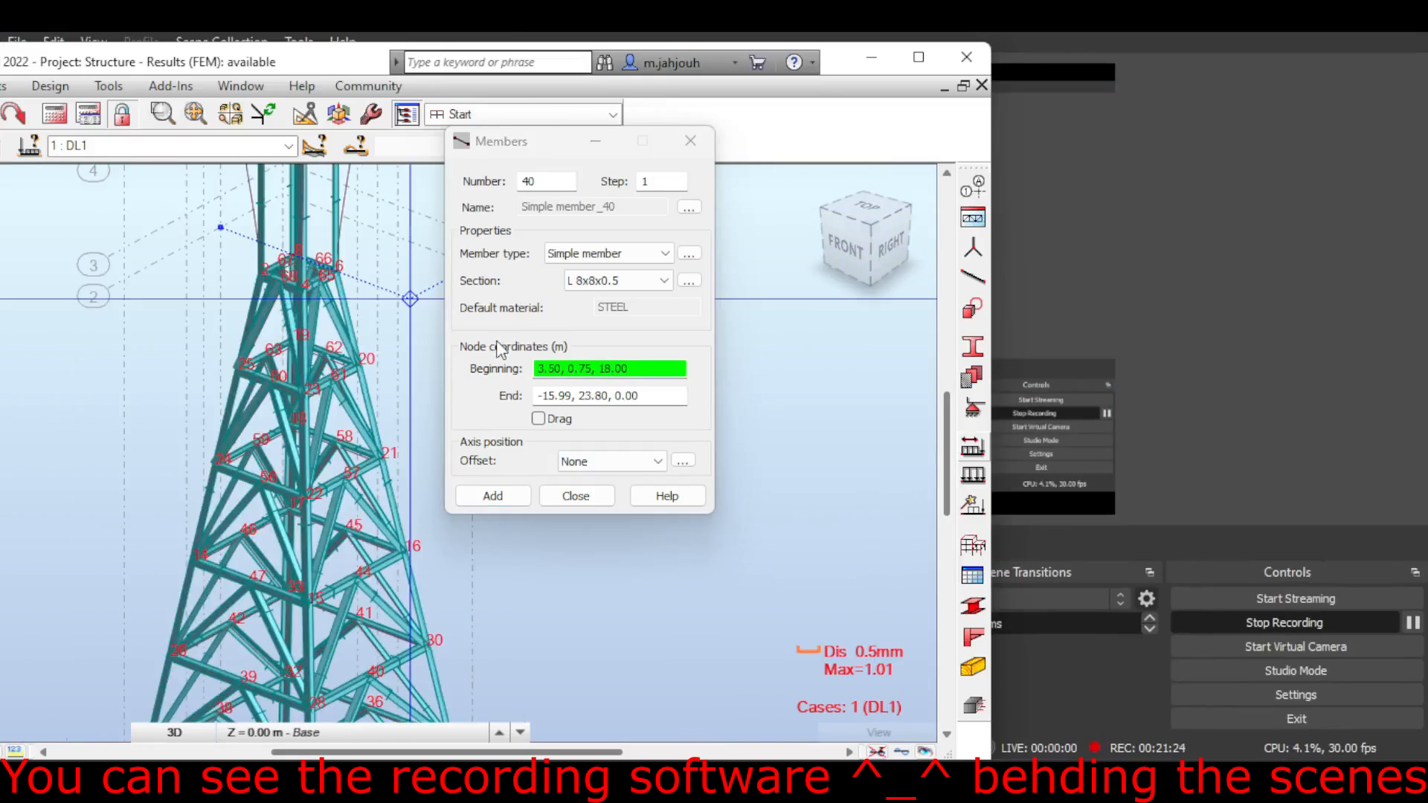
drag(549, 141, 743, 148)
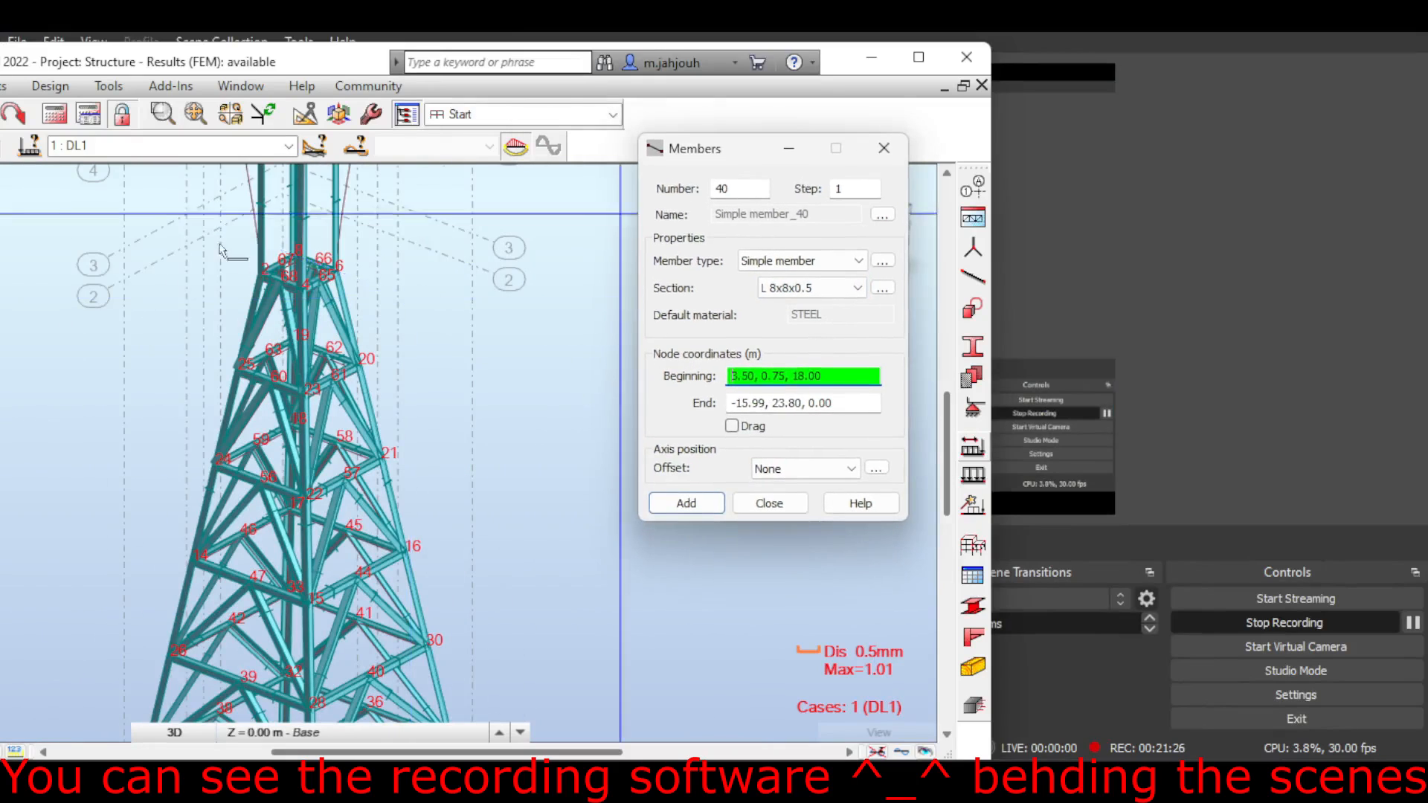
middle_drag(298, 260, 420, 284)
scroll(474, 328, down, 1)
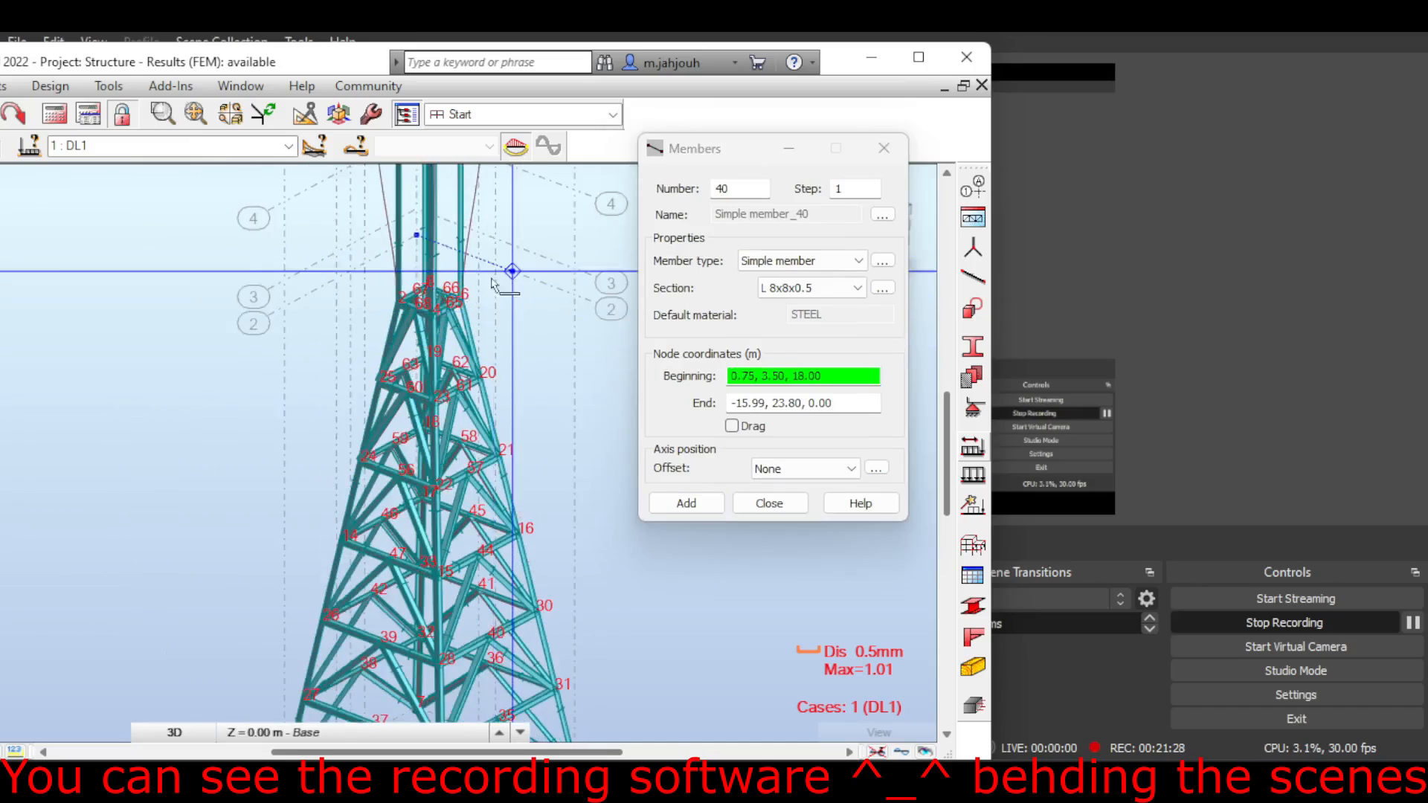
middle_drag(509, 277, 457, 280)
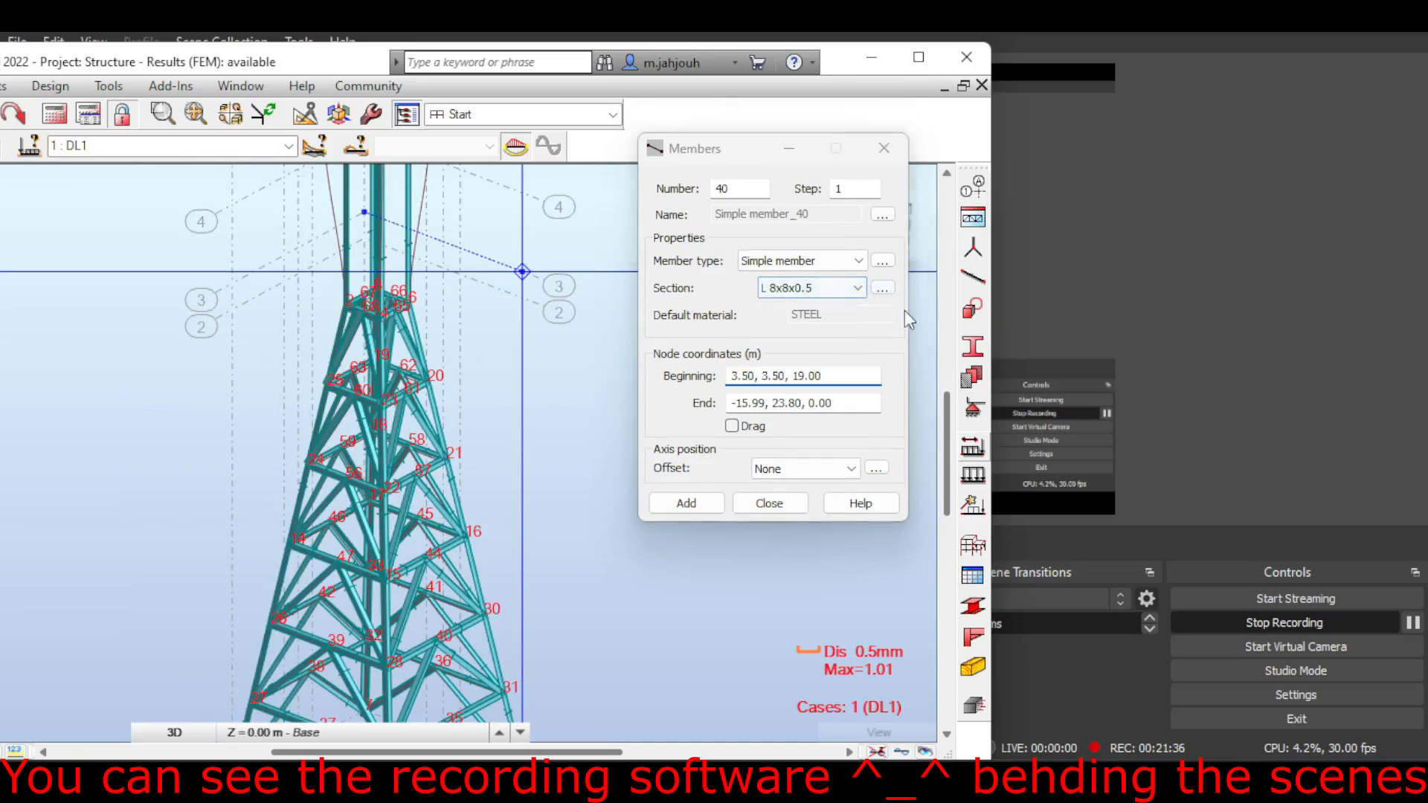
click(882, 287)
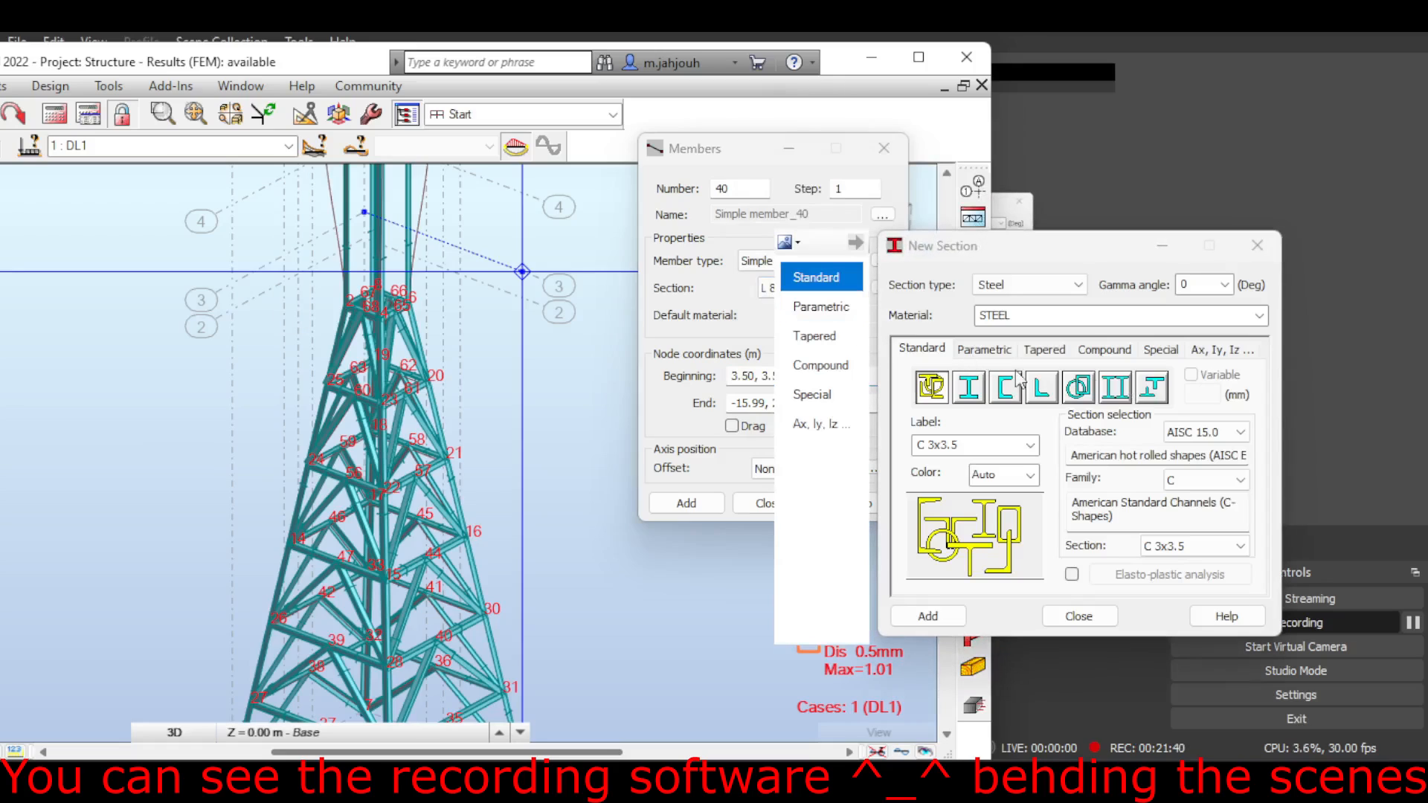
click(1041, 388)
click(1201, 546)
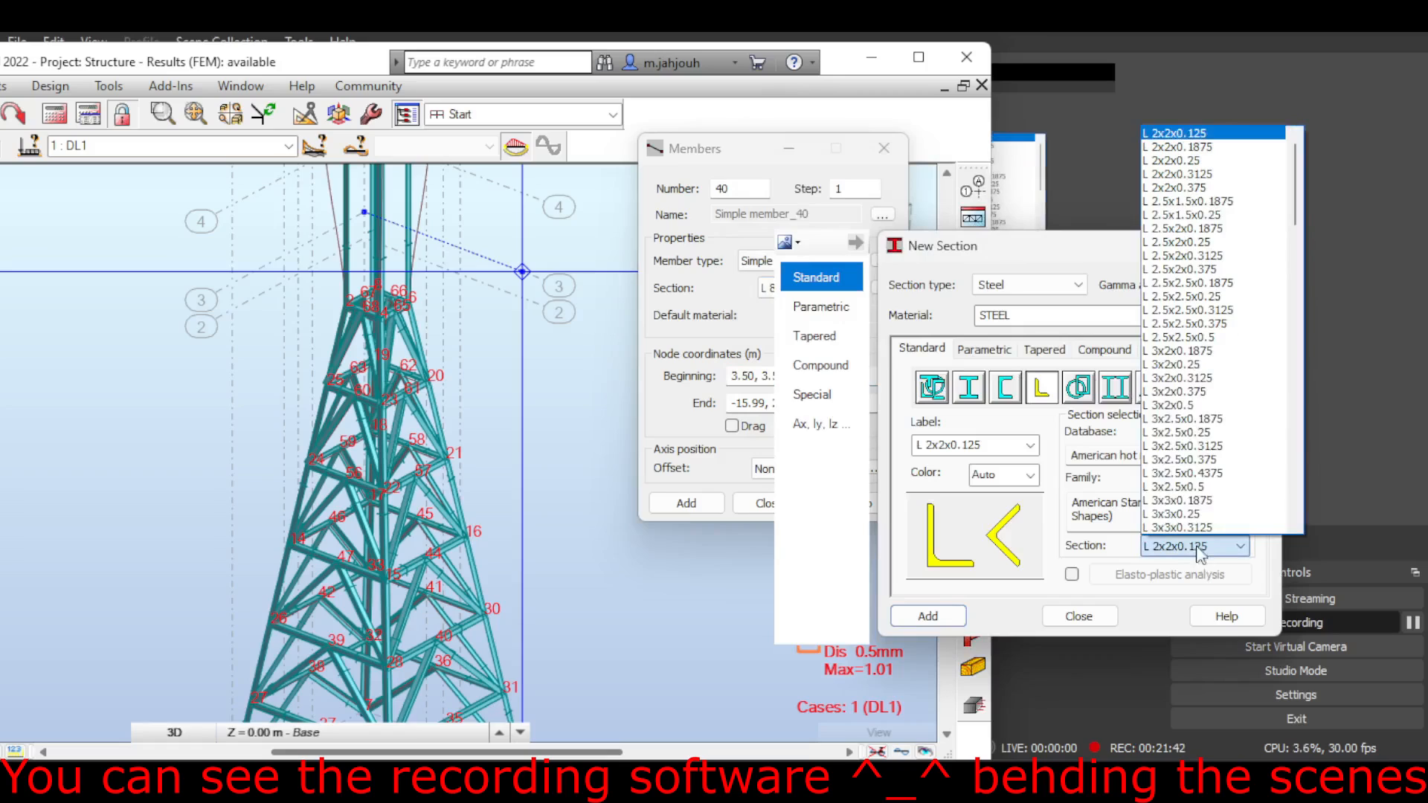
scroll(1182, 405, down, 15)
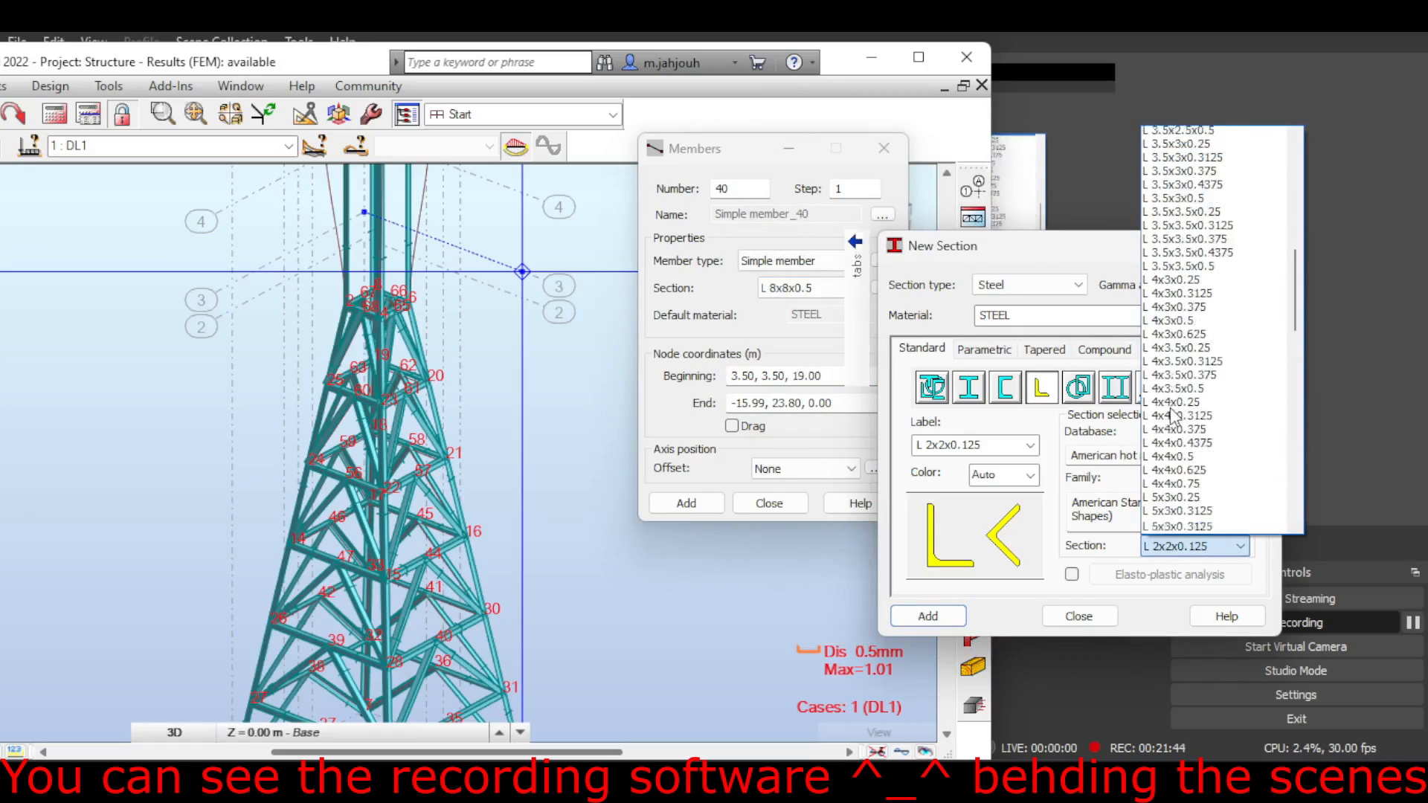
scroll(1173, 417, down, 9)
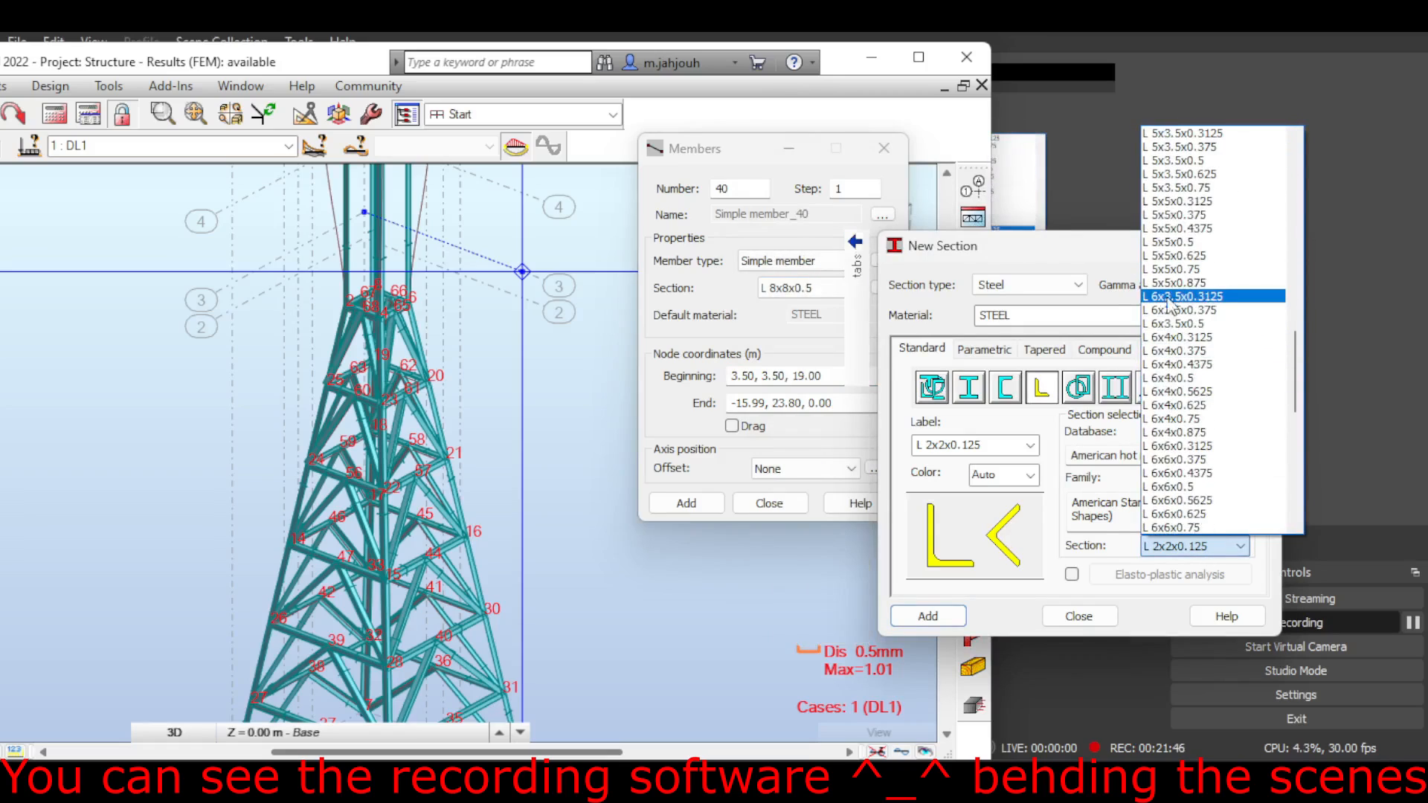
click(1181, 283)
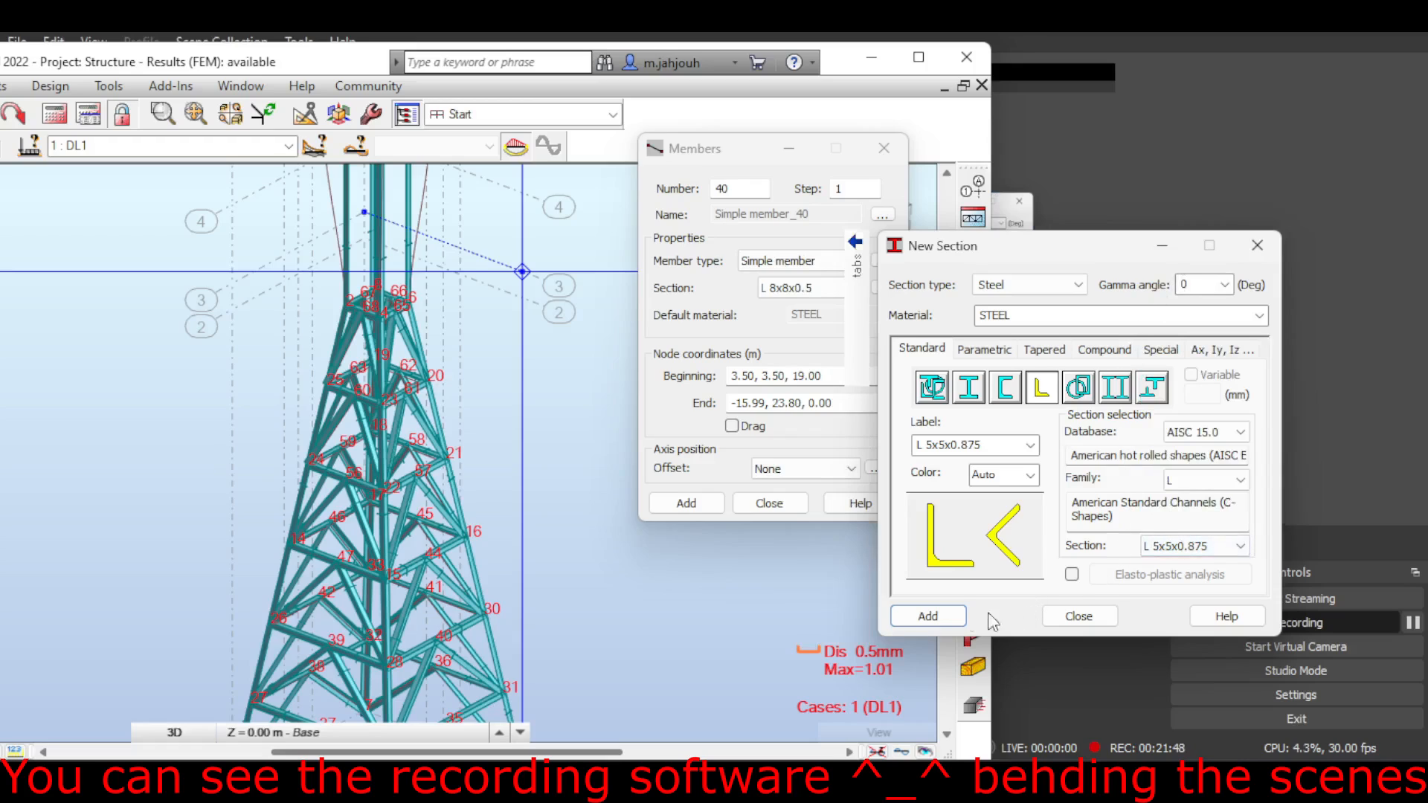
click(1039, 617)
click(810, 376)
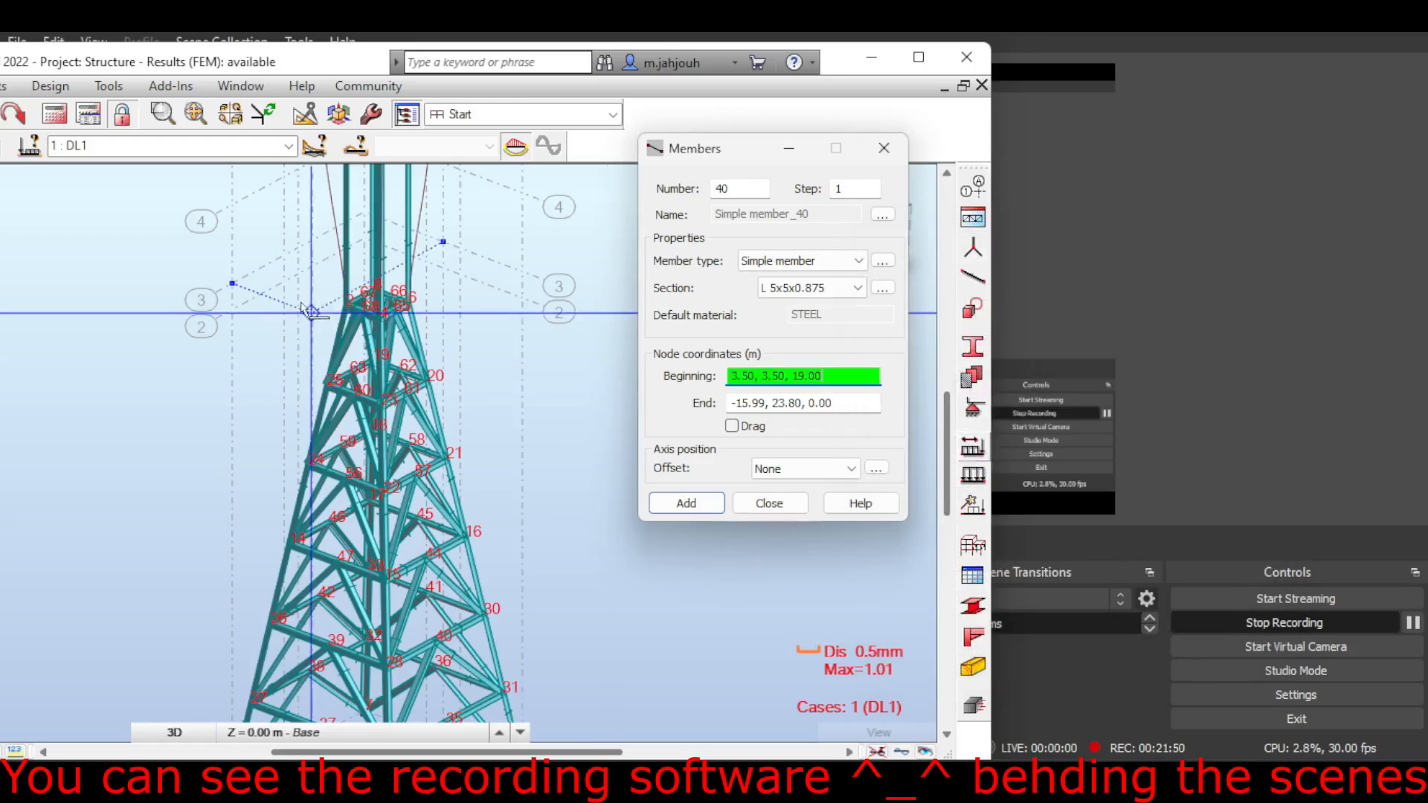
Step: Inspect the Z = 18 and 19 m levels in front view and hide the section shapes and deformation diagram
scroll(391, 294, up, 5)
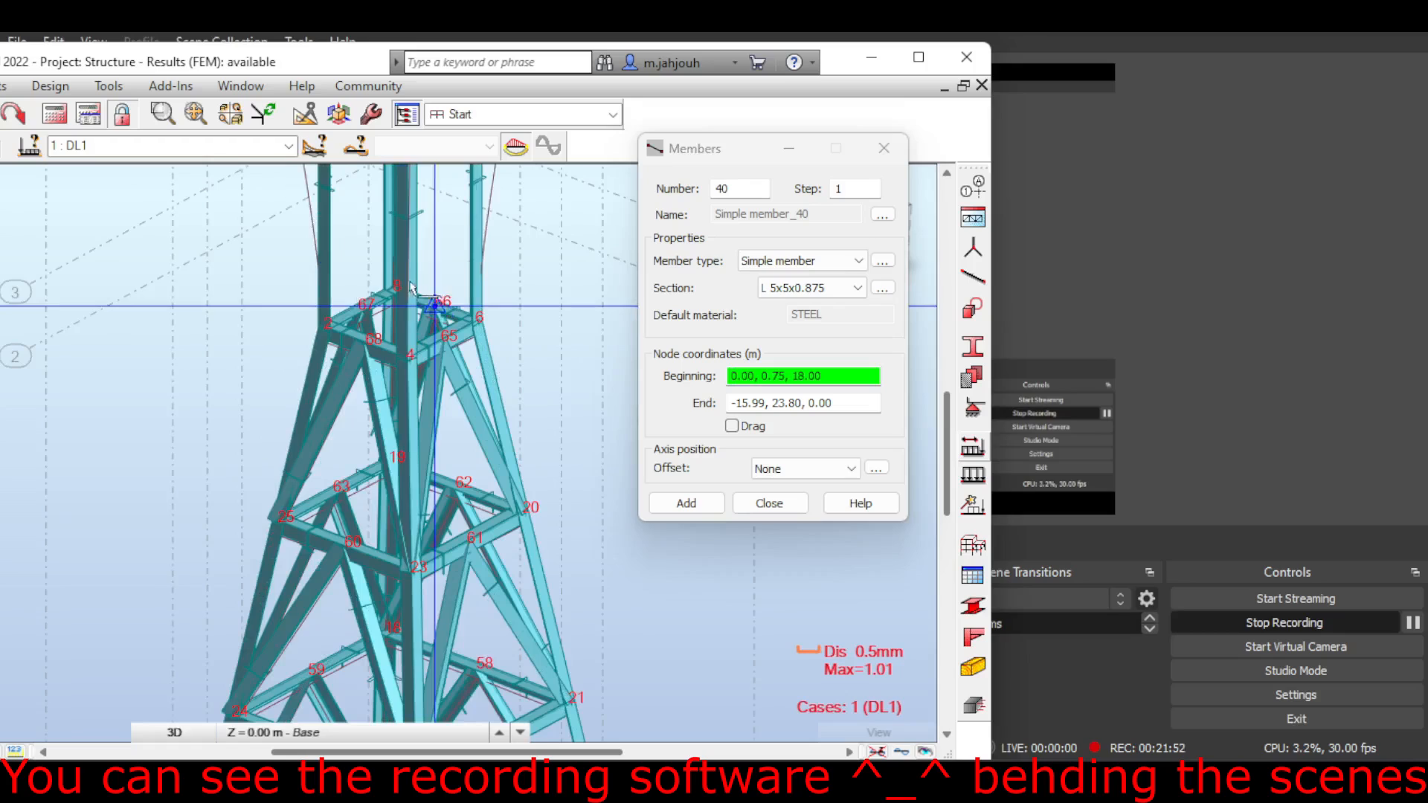
drag(733, 156, 813, 339)
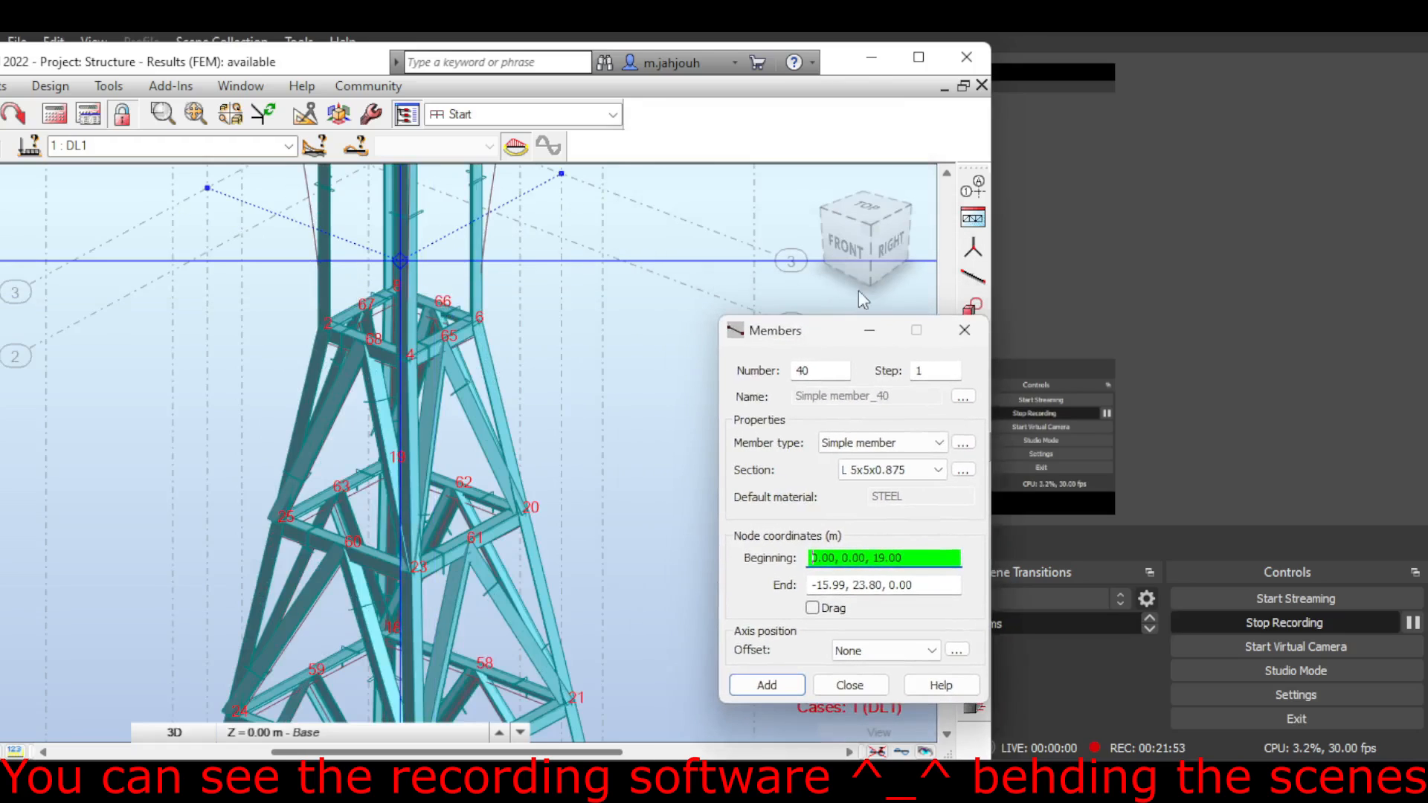
click(864, 235)
scroll(562, 298, down, 1)
middle_drag(524, 281, 445, 312)
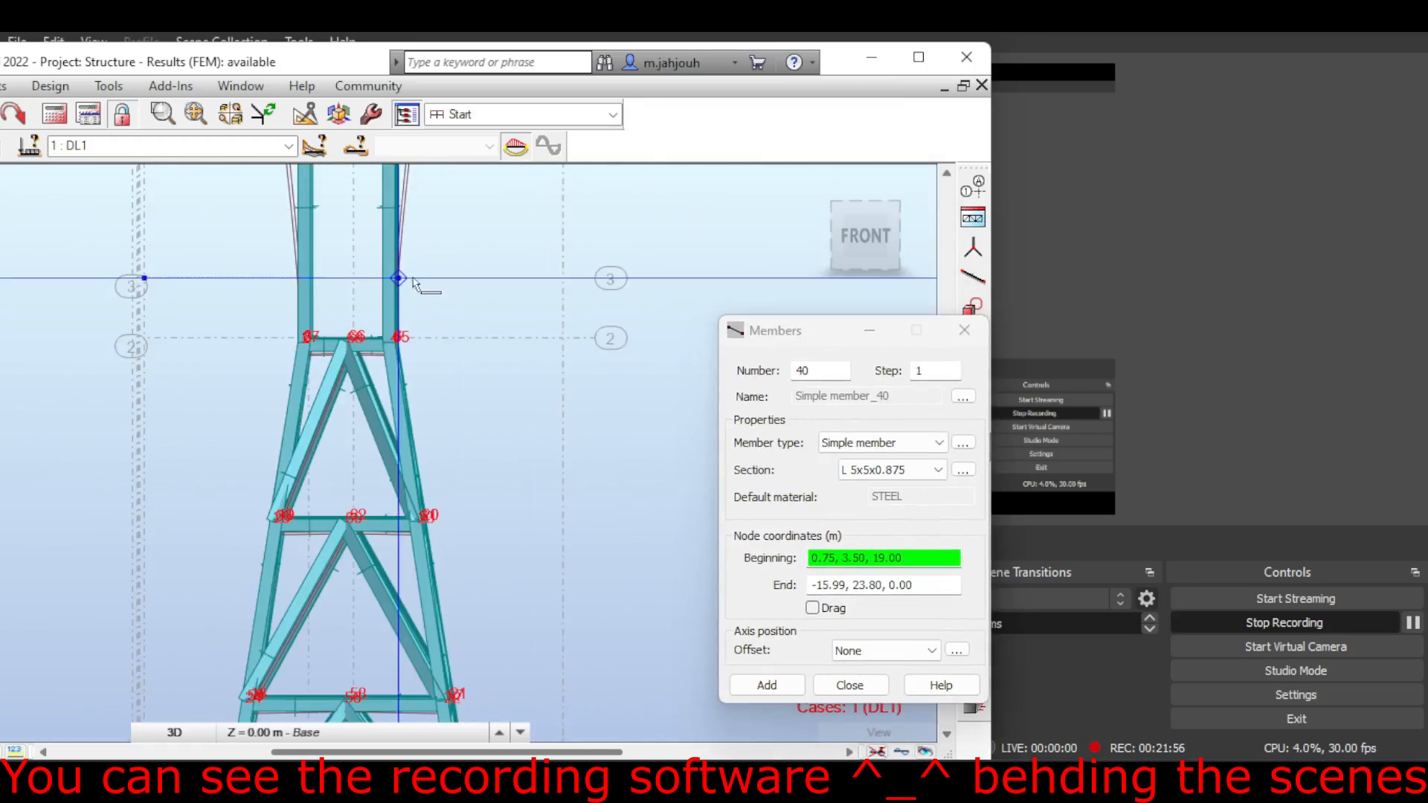
scroll(397, 278, up, 4)
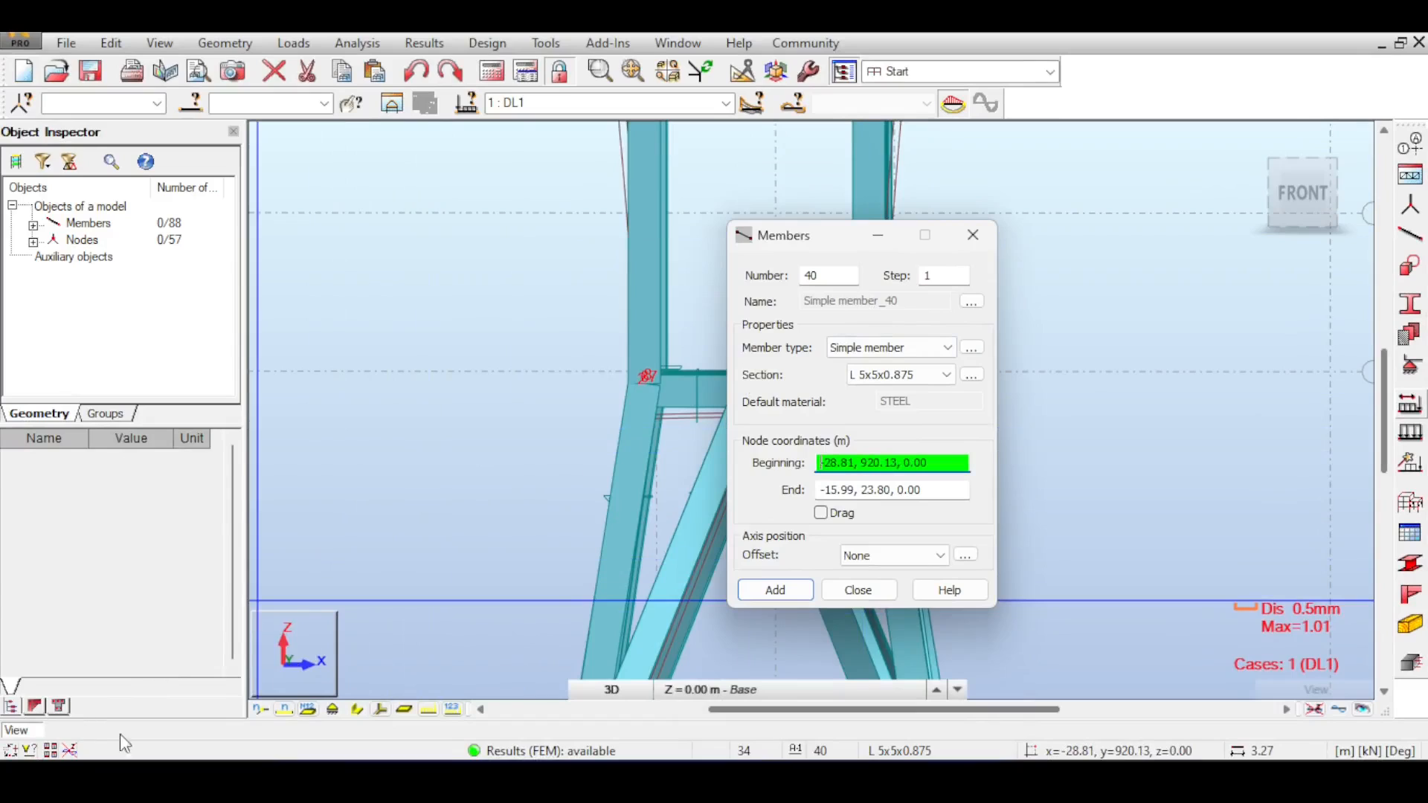
click(355, 710)
middle_drag(658, 305, 447, 309)
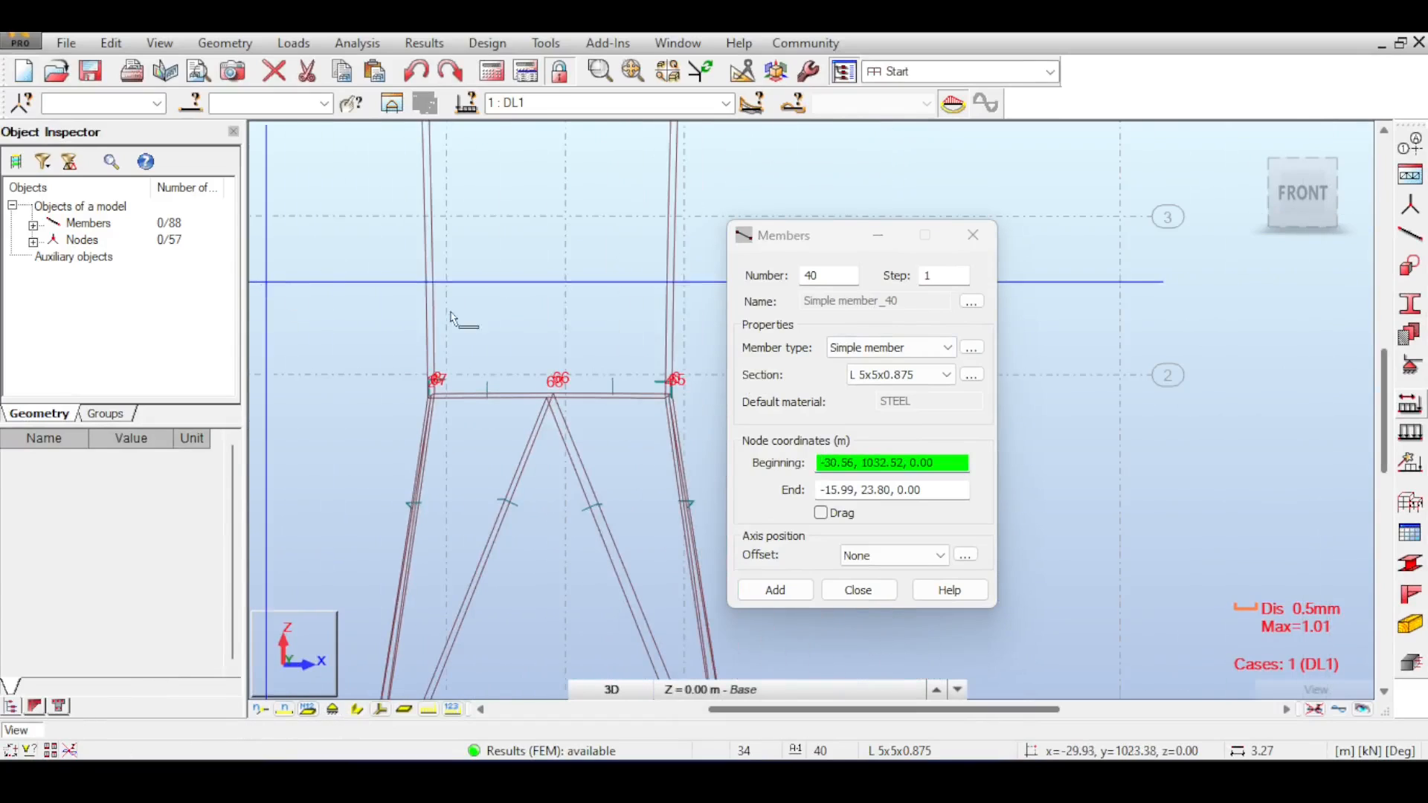
click(1316, 708)
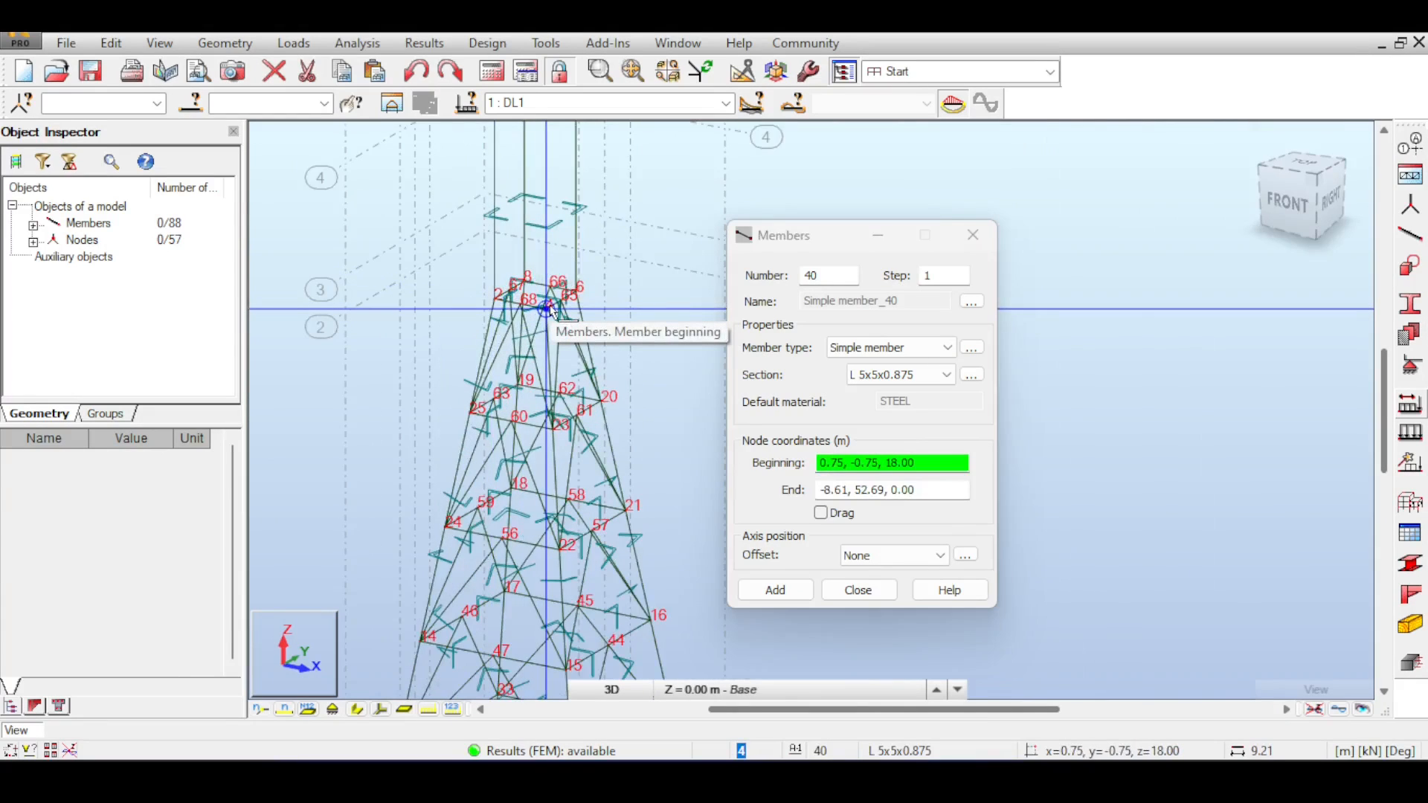
Step: Draw the horizontal cross-arm member from (0.75, -0.75, 18.00) to (3.50, -0.75, 18.00), accepting the change in result status
click(550, 307)
scroll(550, 307, down, 1)
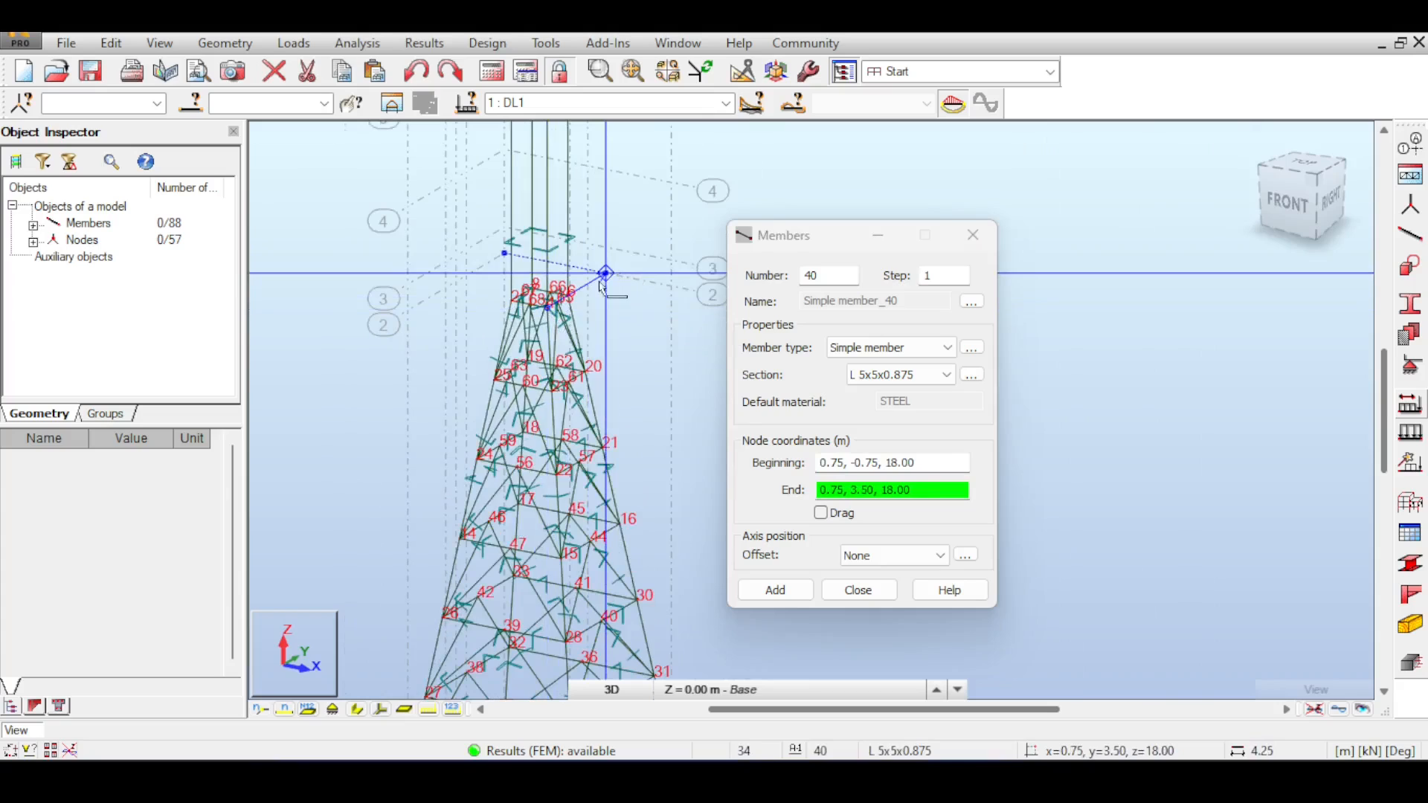
middle_drag(624, 332, 564, 239)
scroll(565, 239, down, 1)
click(565, 240)
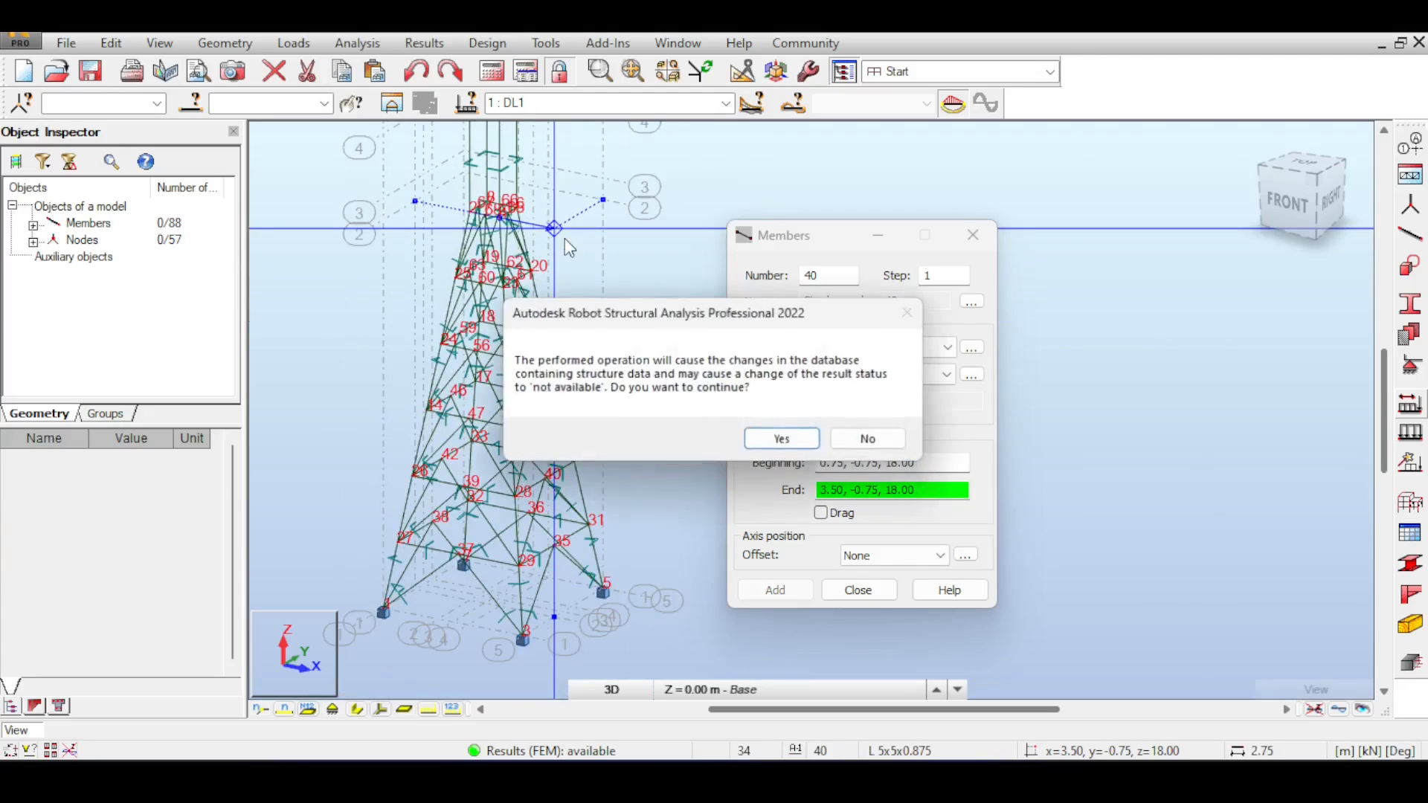
click(772, 441)
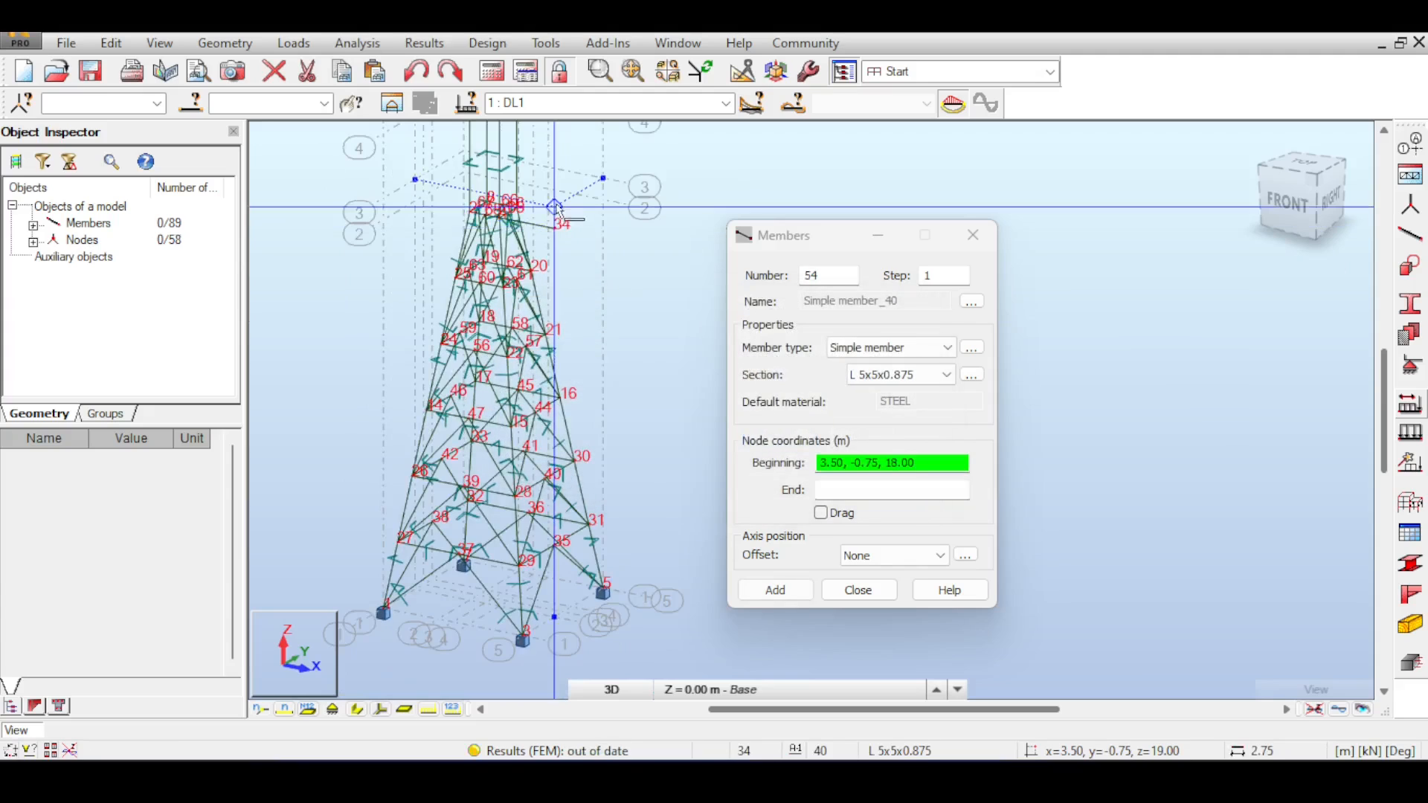
Step: Draw the inclined cross-arm member from (0.75, -0.75, 19.00) down to the arm tip at (3.50, -0.75, 18.00)
scroll(516, 208, up, 8)
middle_drag(457, 201, 527, 257)
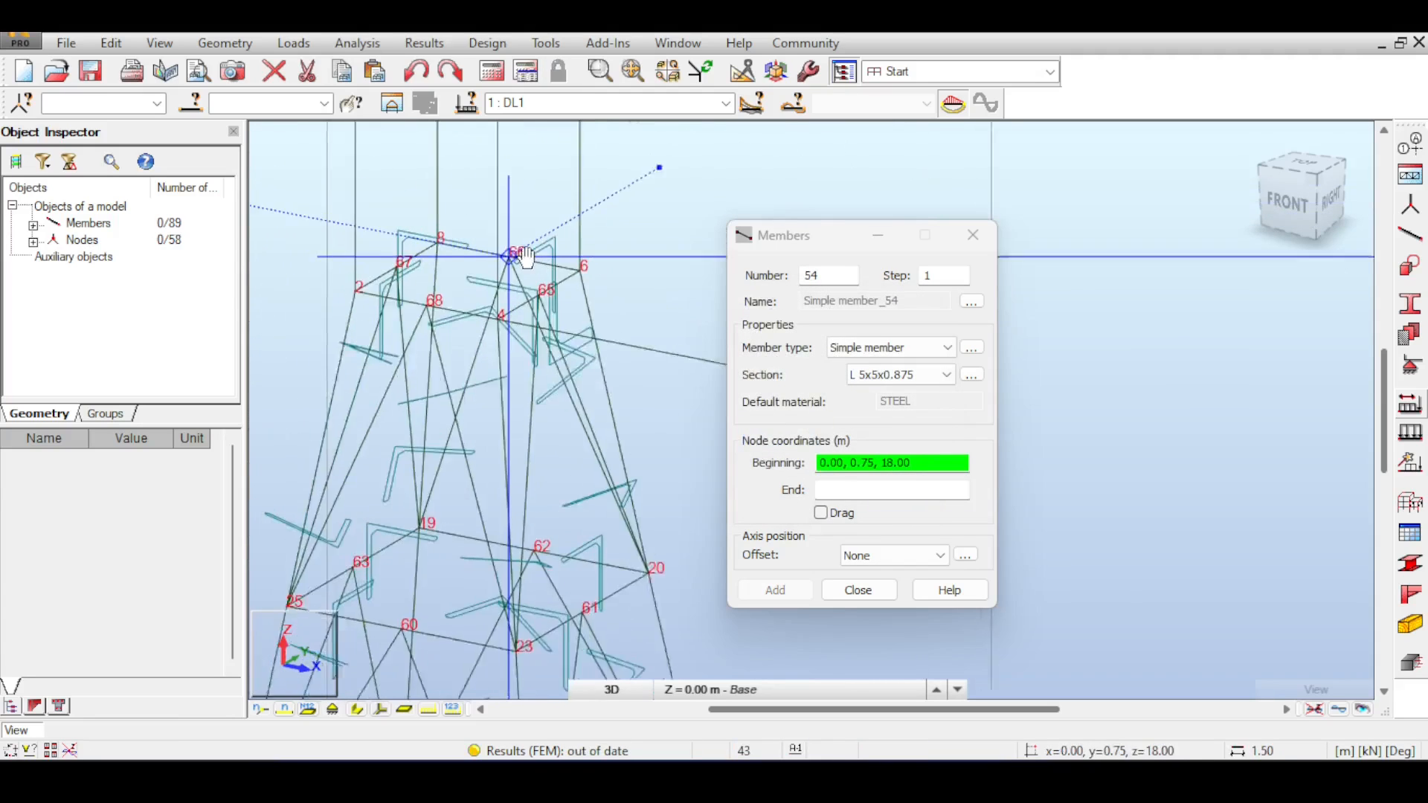
scroll(521, 245, down, 2)
click(516, 236)
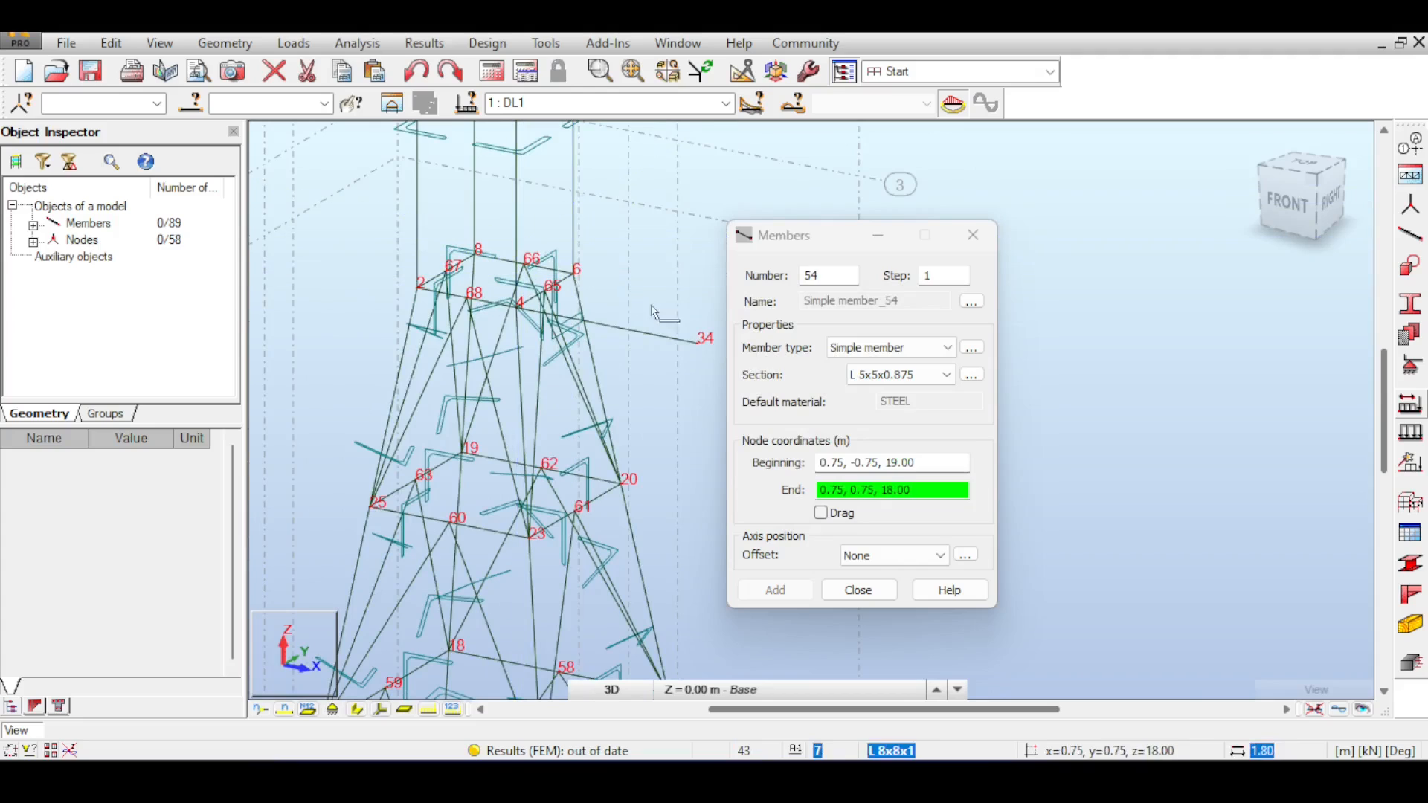
click(697, 342)
Step: In front view, divide the inclined and horizontal cross-arm members into three segments each, generating nodes without splitting the members
scroll(592, 245, down, 4)
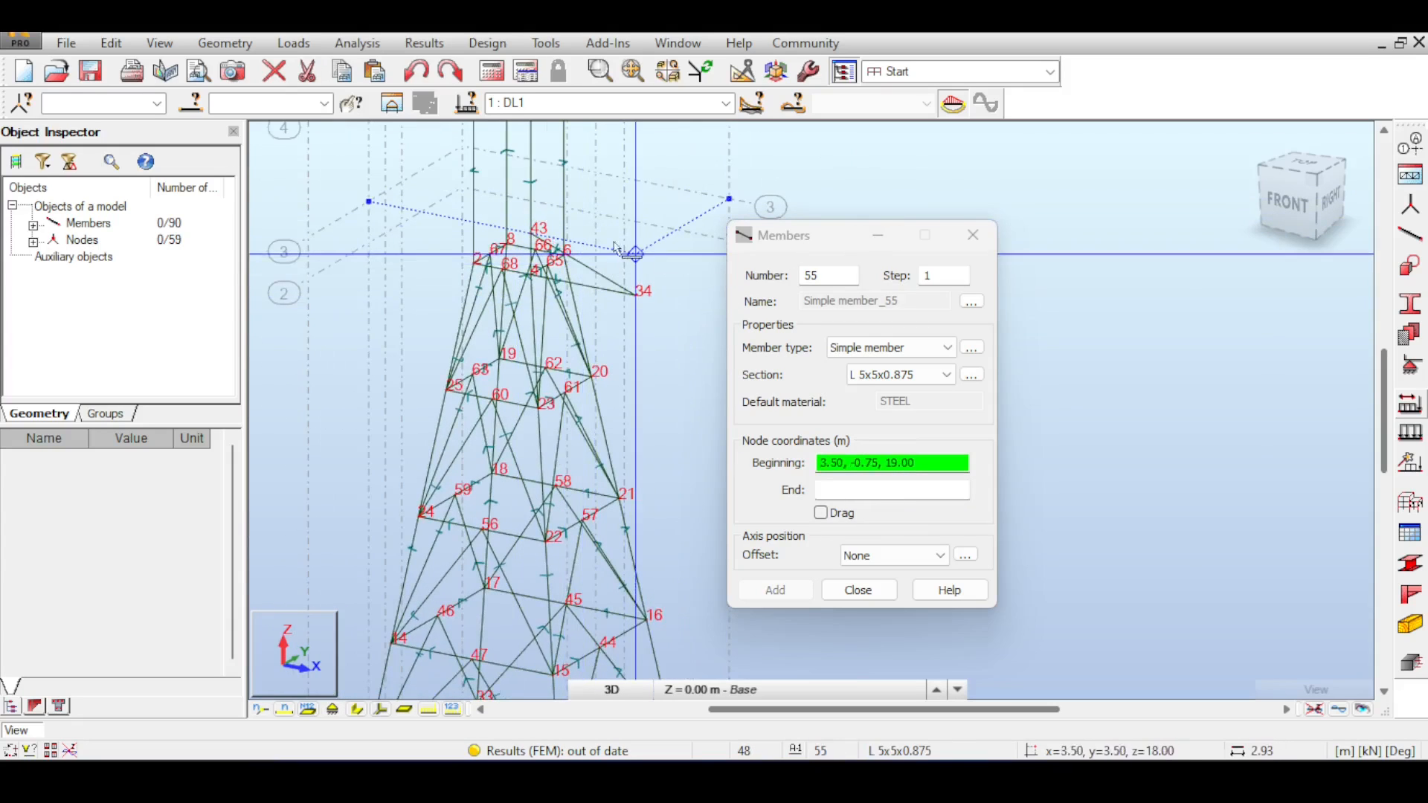
scroll(536, 248, up, 5)
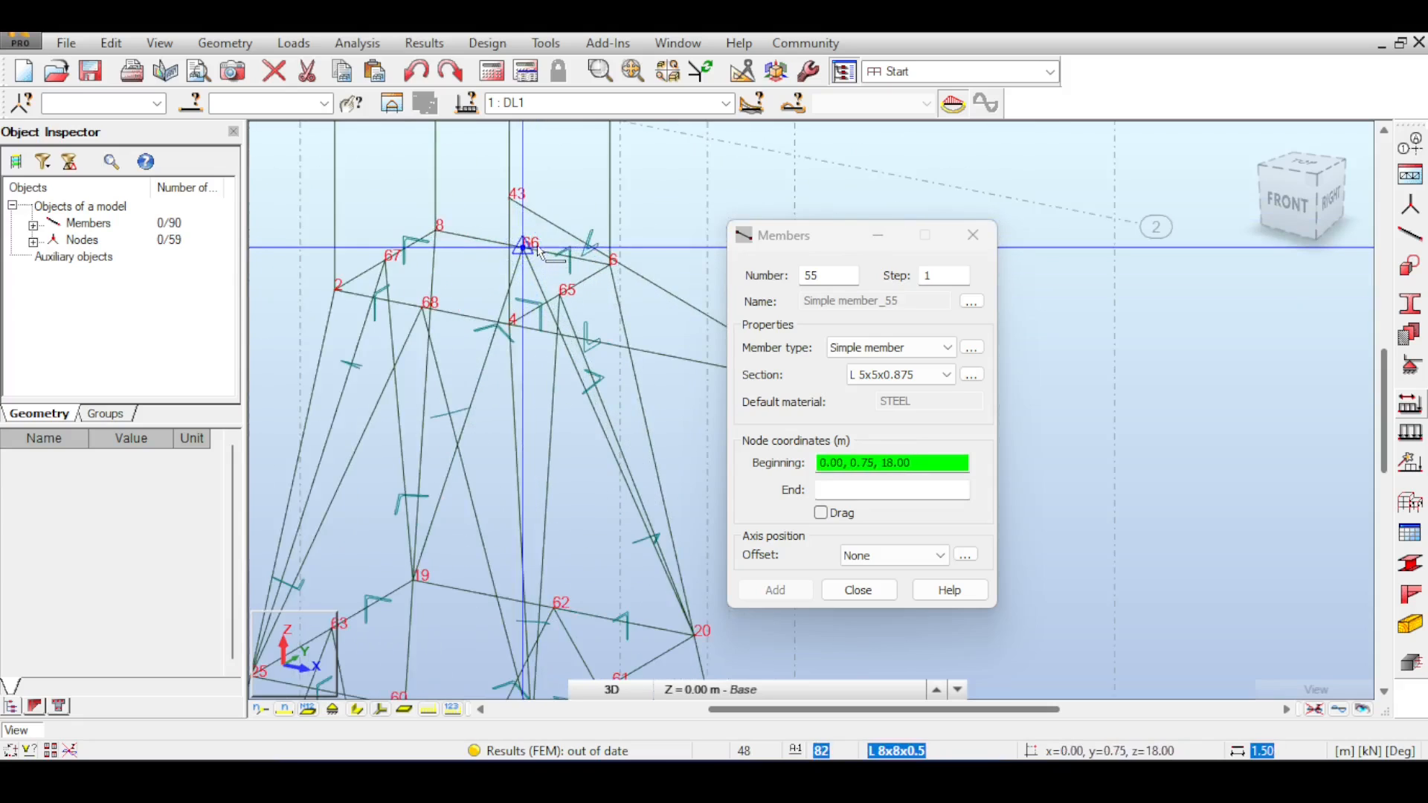
middle_drag(537, 246, 467, 189)
scroll(630, 259, down, 1)
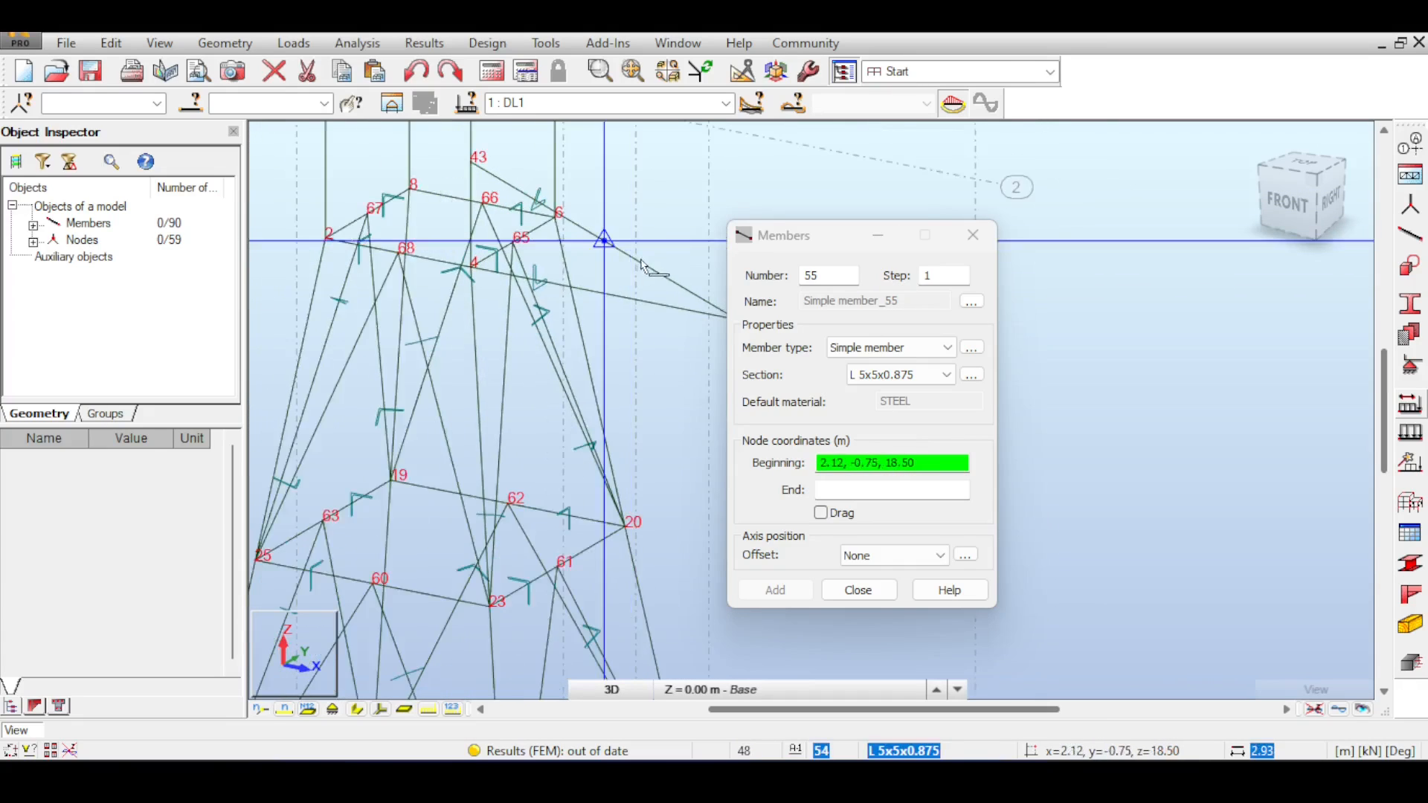
scroll(650, 256, down, 1)
click(1287, 202)
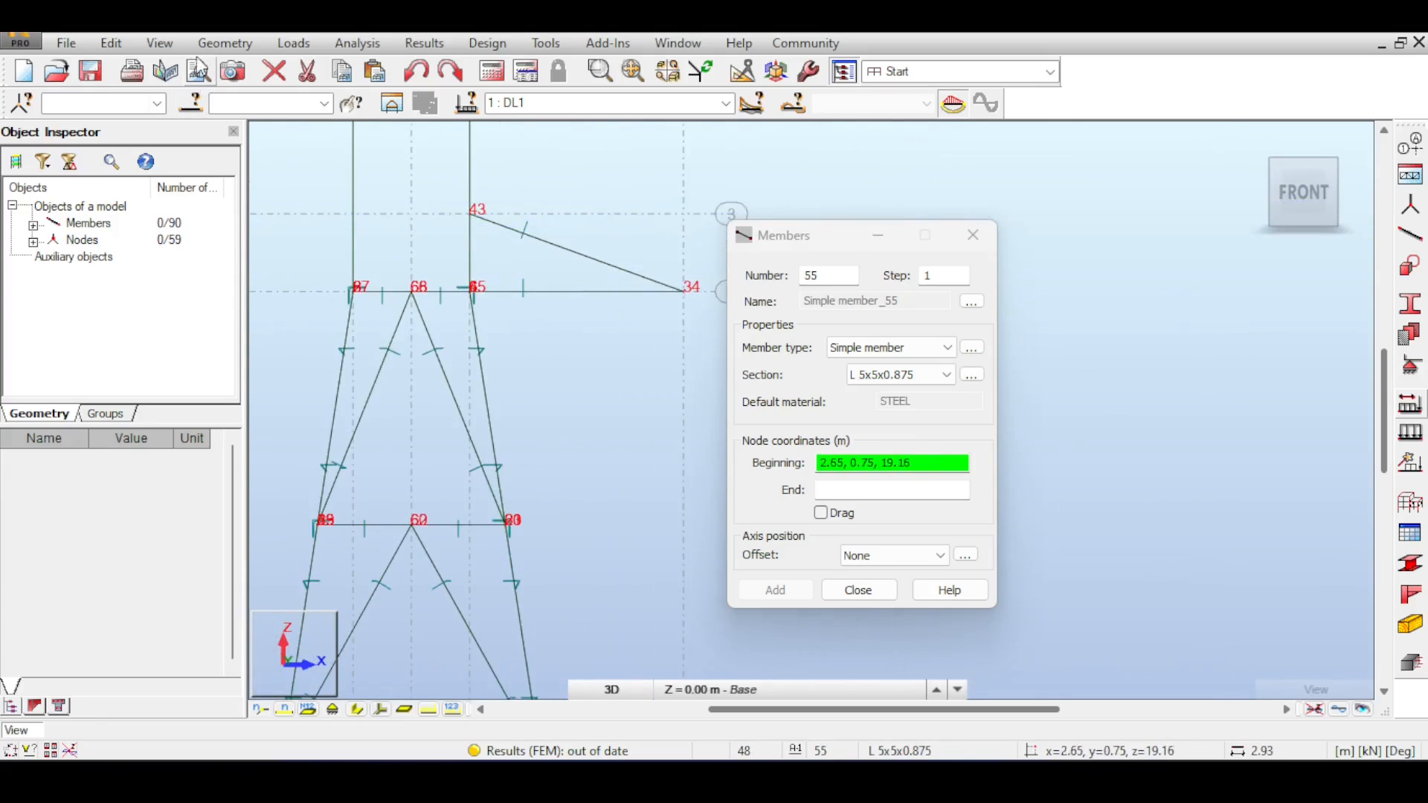
click(115, 43)
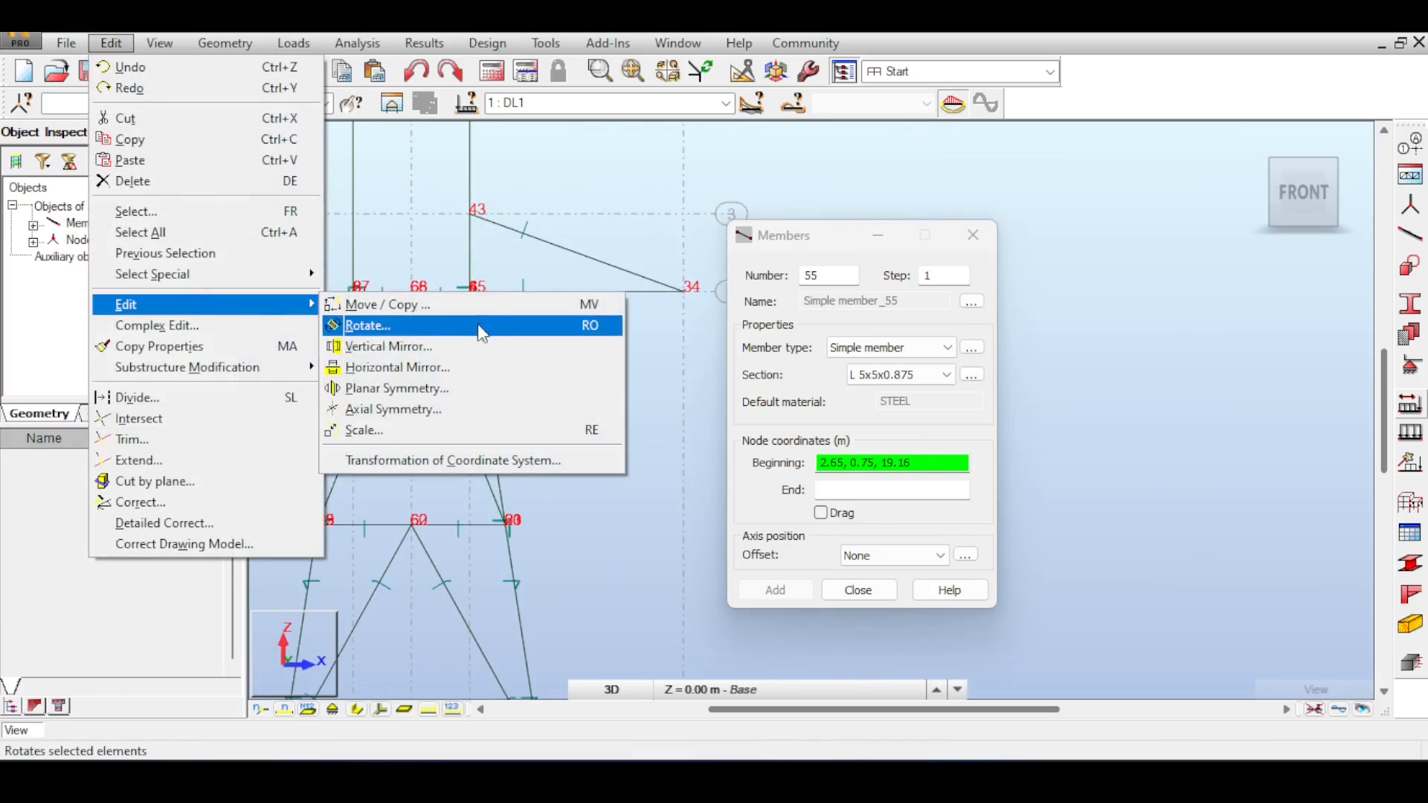
click(201, 401)
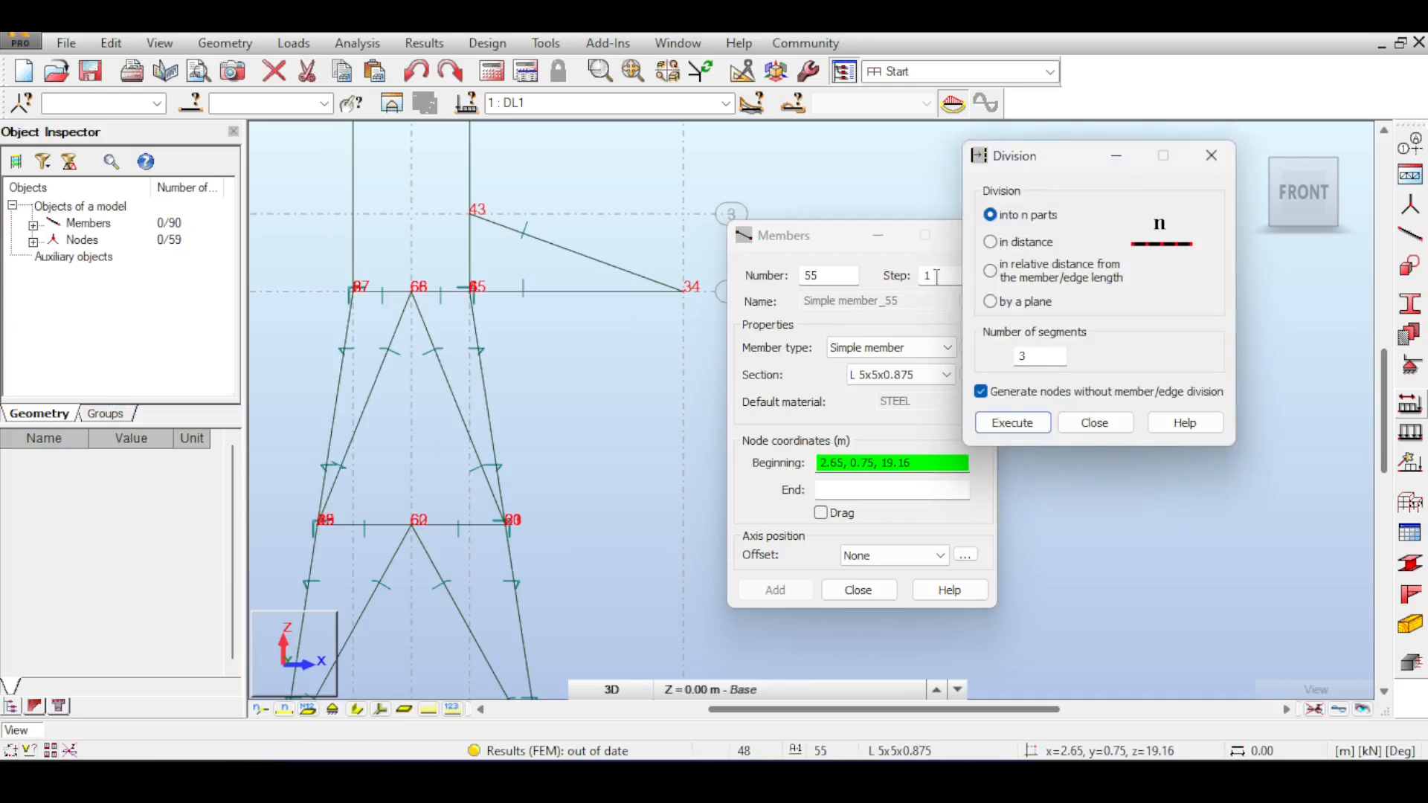
click(593, 269)
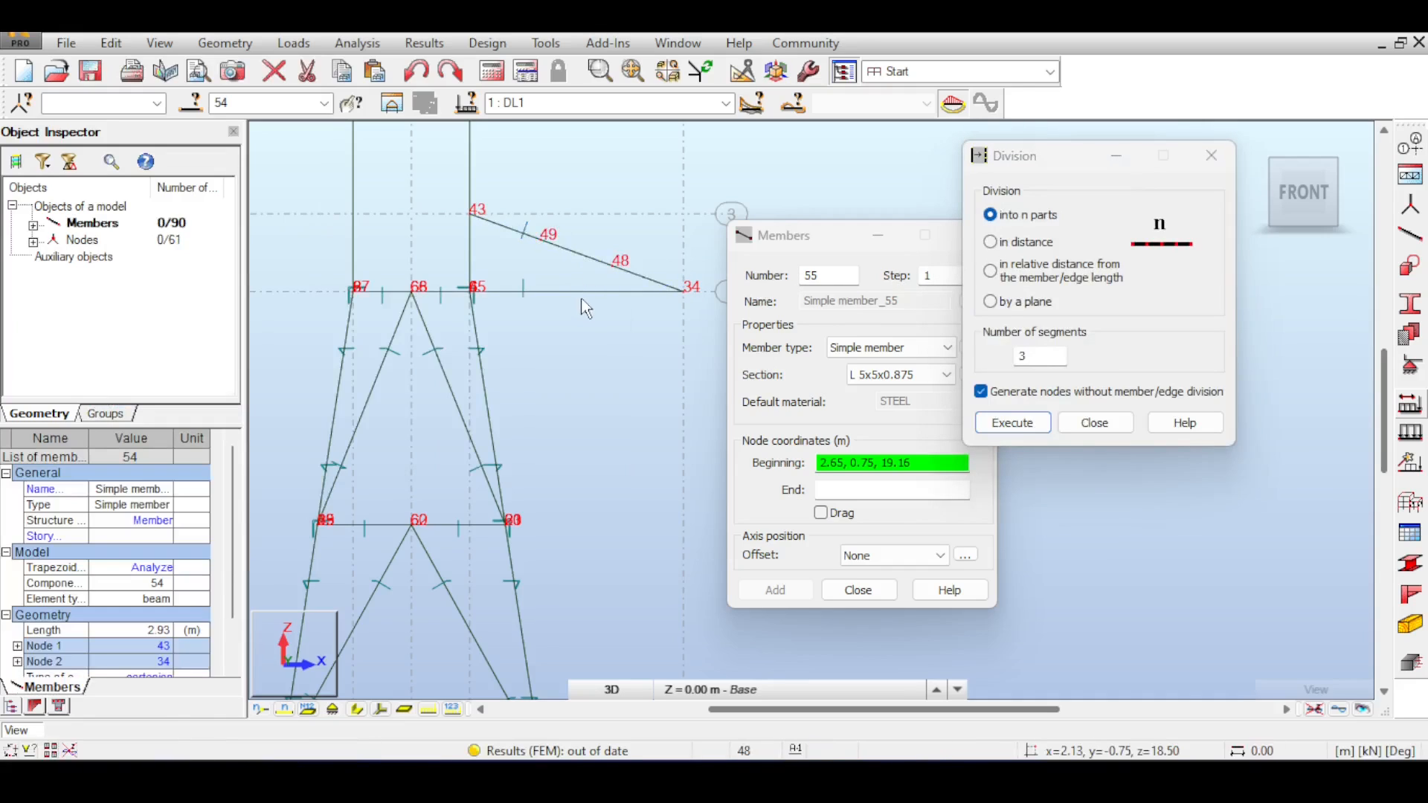
click(584, 293)
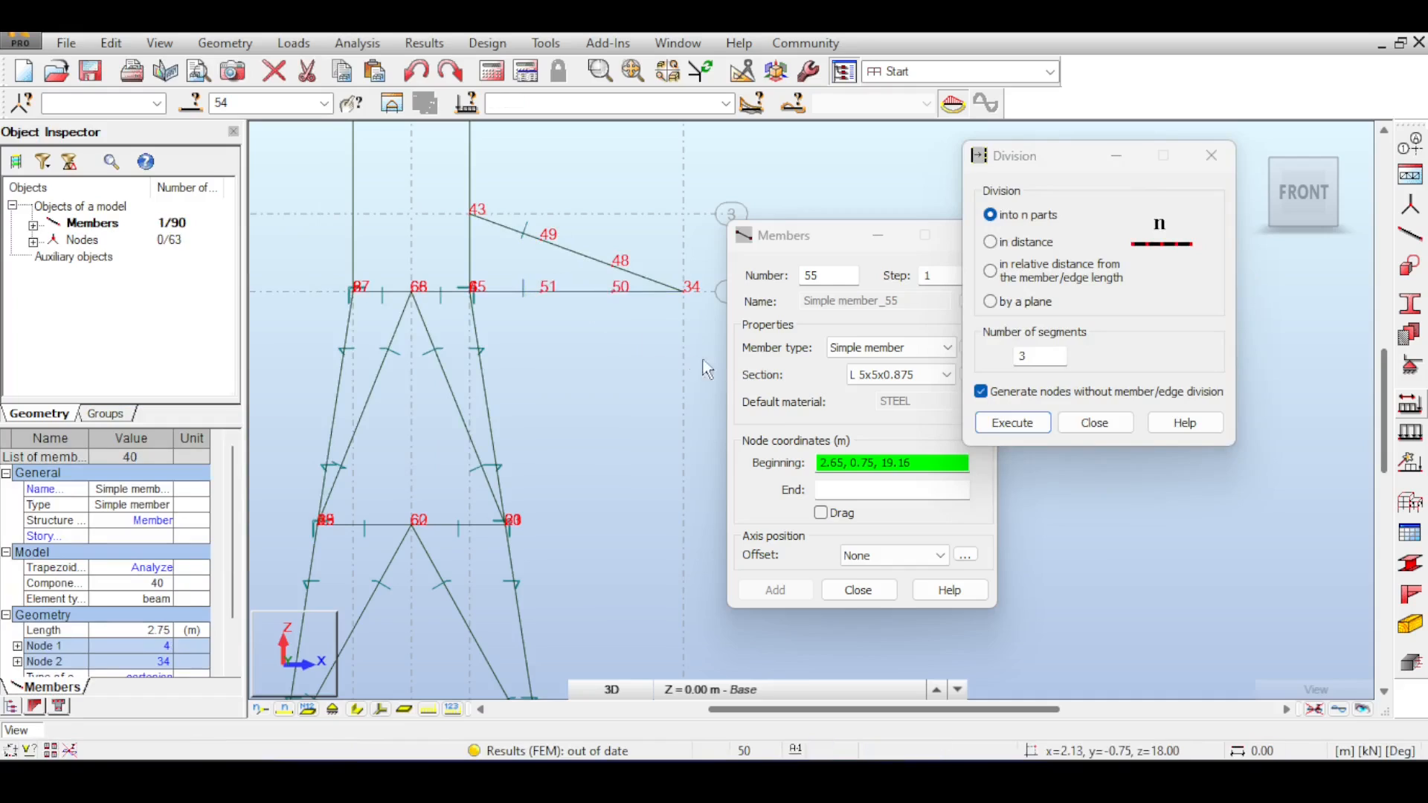
Step: Finish the division and draw a diagonal brace from (0.75, -0.75, 18.00) to the inclined member's node at (1.67, -0.75, 18.67)
click(1093, 423)
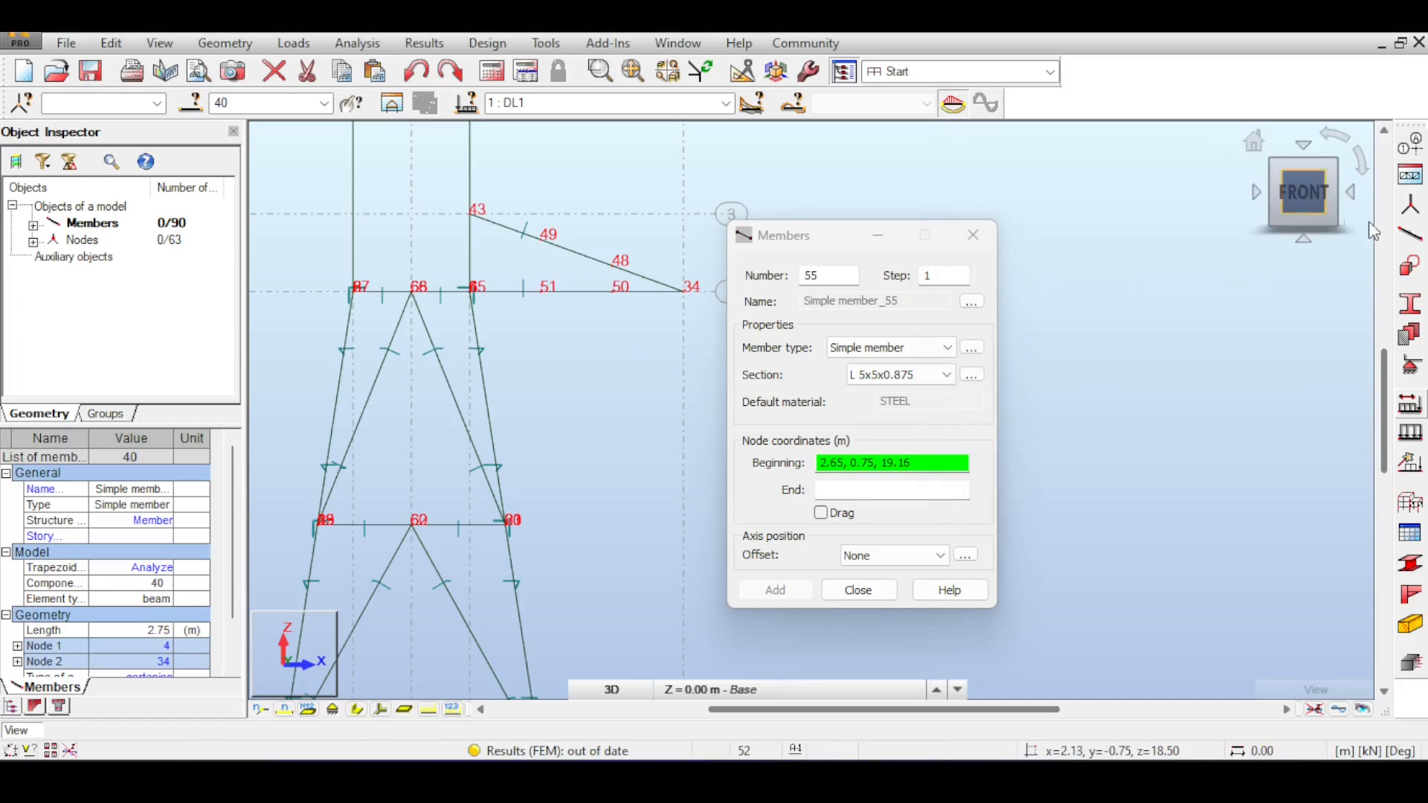
shift+middle_drag(487, 275, 476, 299)
scroll(476, 300, up, 3)
click(487, 285)
middle_drag(623, 211, 485, 233)
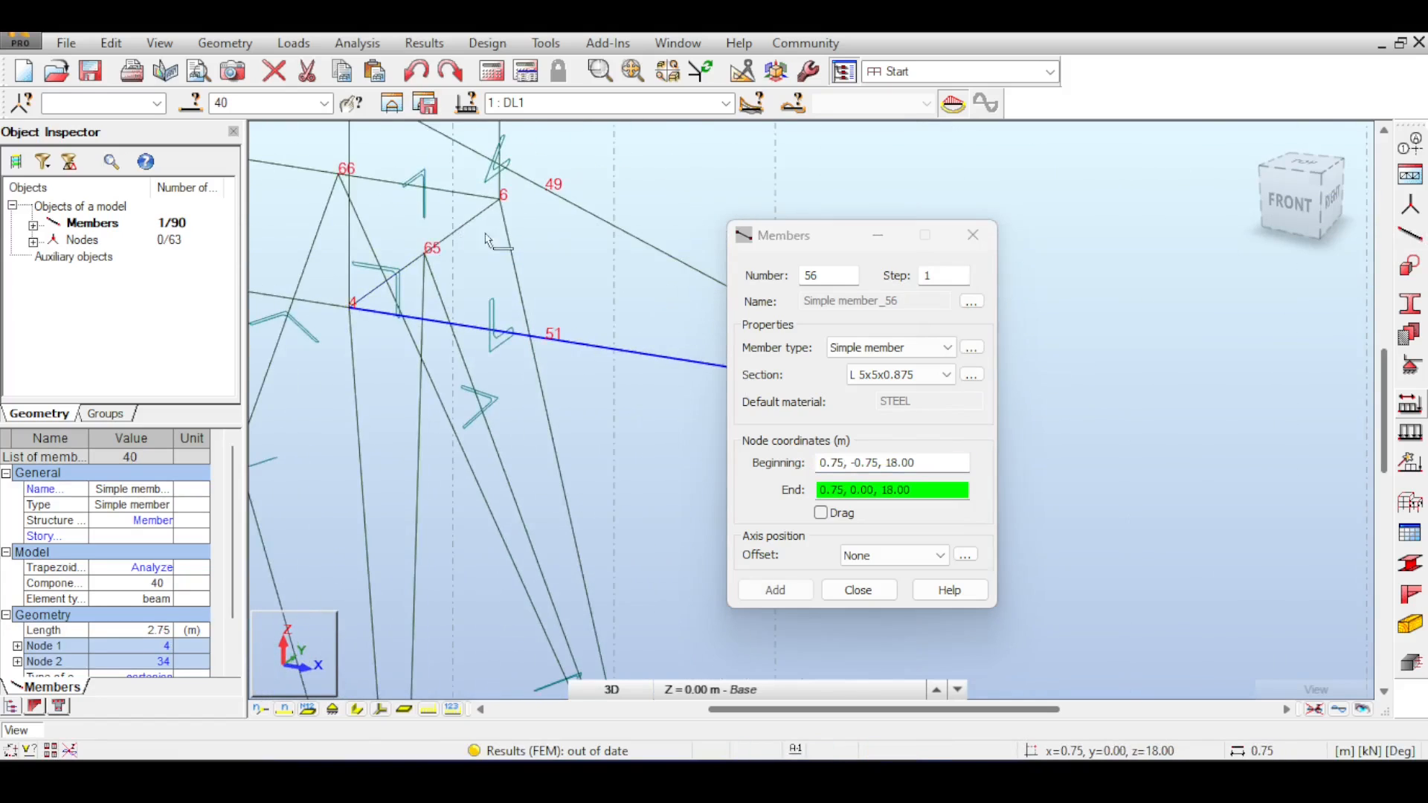
click(554, 198)
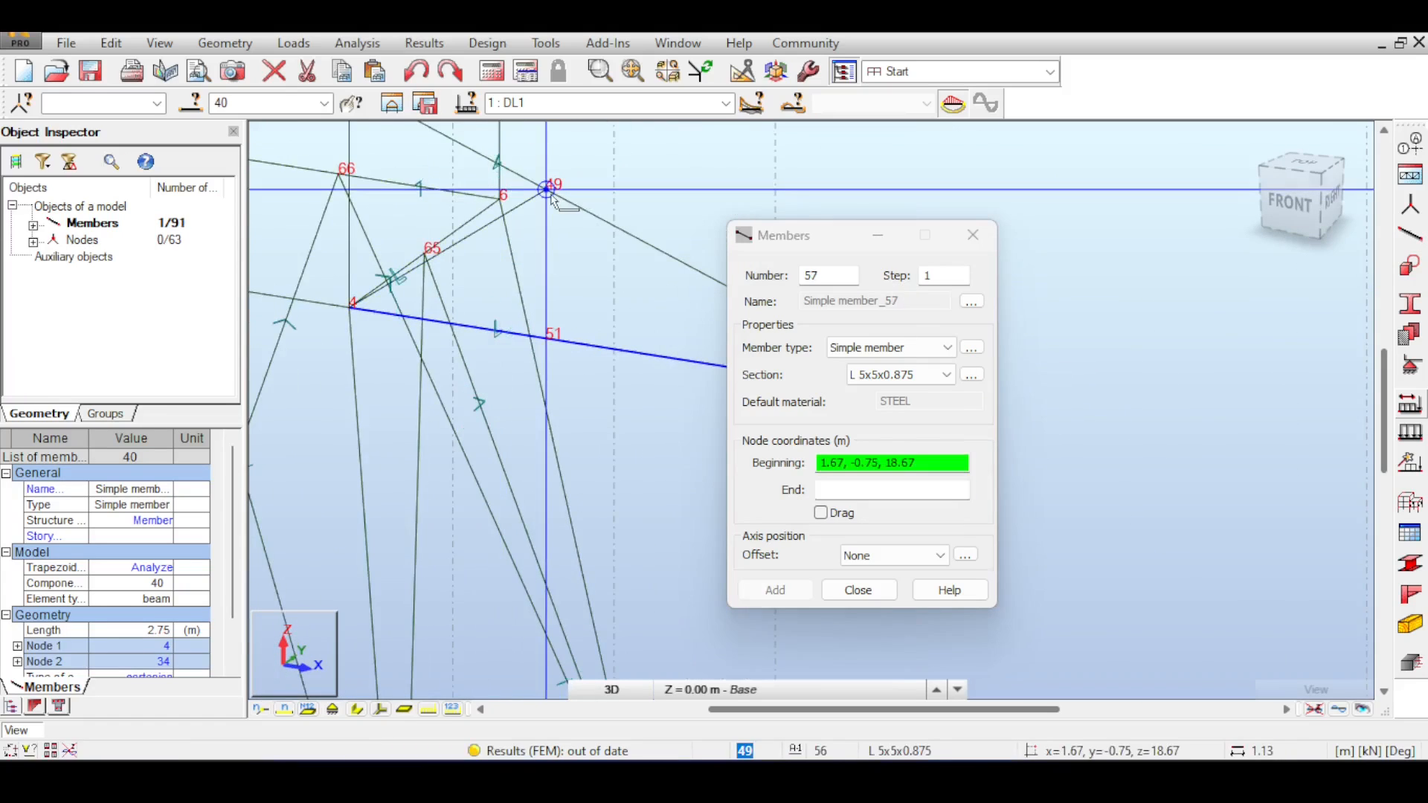
Step: With Drag enabled, draw continuous bracing from (1.67, -0.75, 18.67) through (1.67, -0.75, 18.00) and (2.58, -0.75, 18.33) to (2.58, -0.75, 18.00)
click(821, 512)
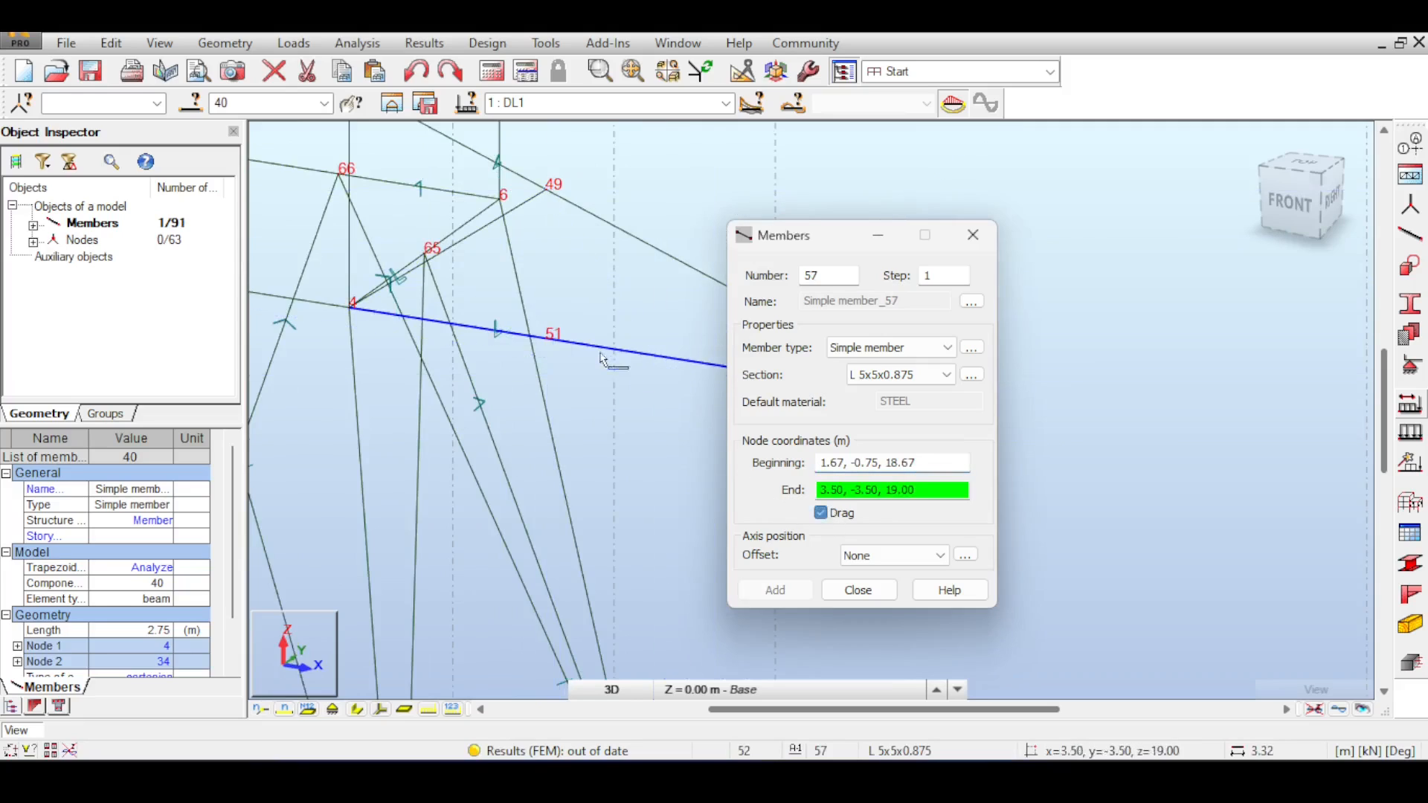
click(548, 338)
middle_drag(622, 293, 435, 293)
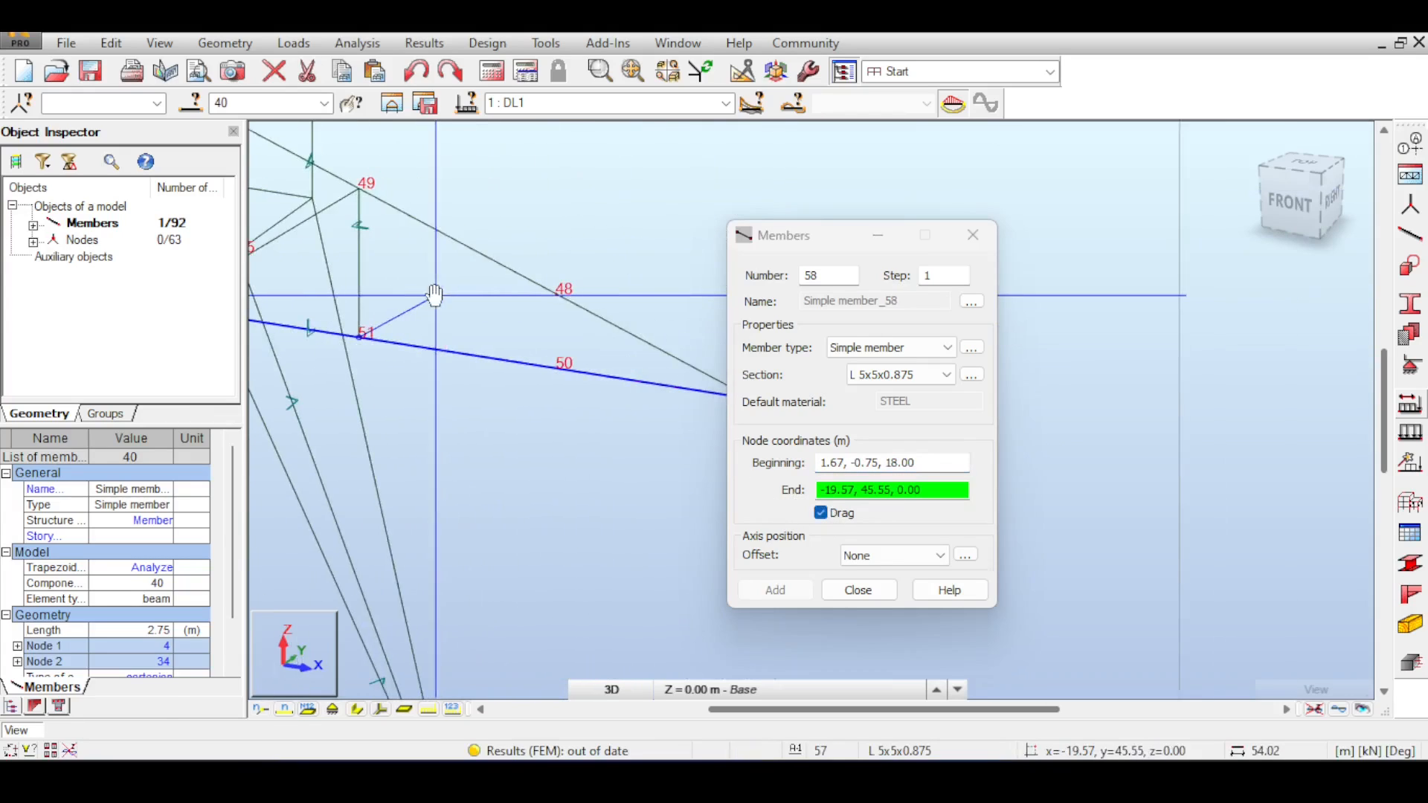
click(561, 320)
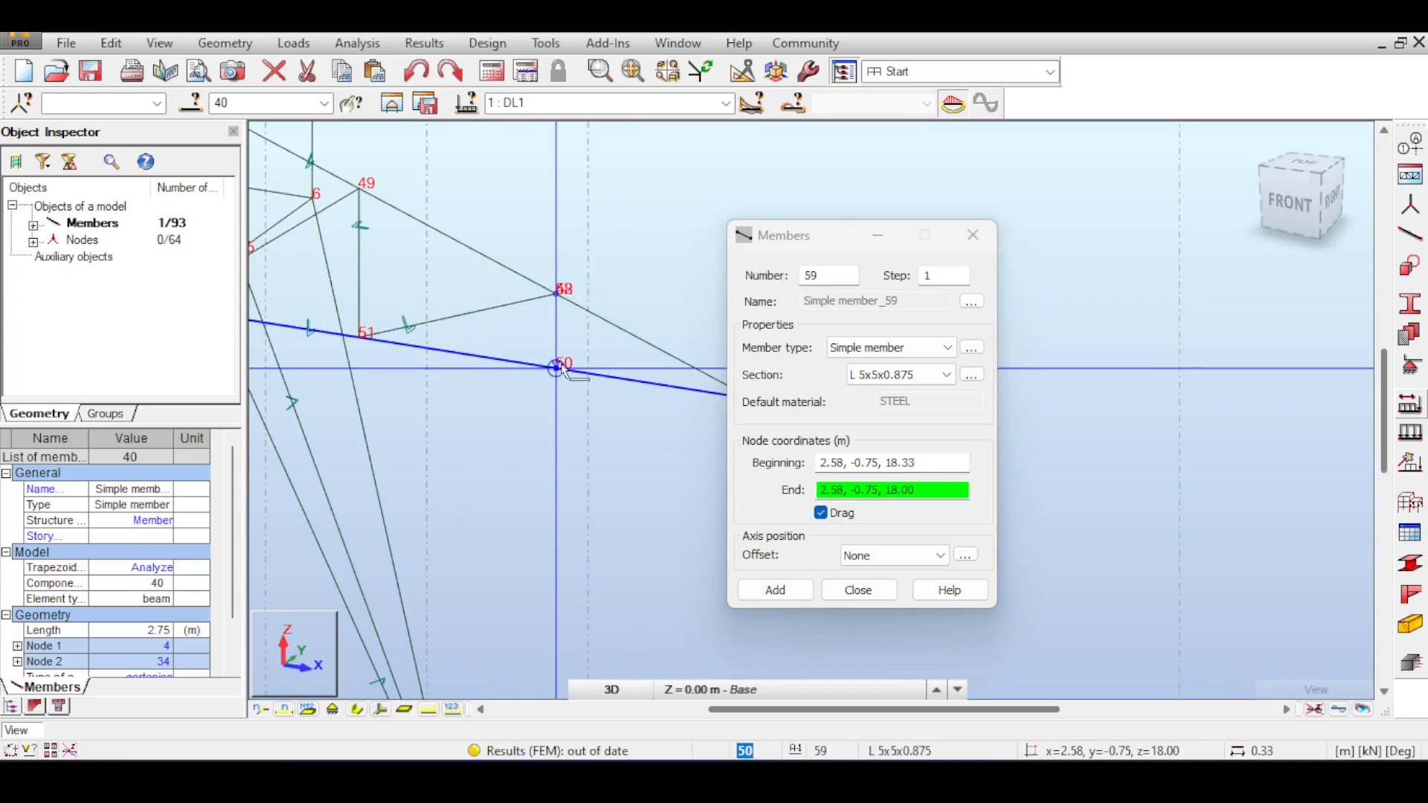
key(Escape)
Step: Show the section shapes and examine the orientation of the L-sections in the cross-arm from several angles
mouse_move(1293, 210)
mouse_down()
mouse_move(1177, 212)
mouse_move(1293, 207)
mouse_up()
scroll(870, 380, down, 2)
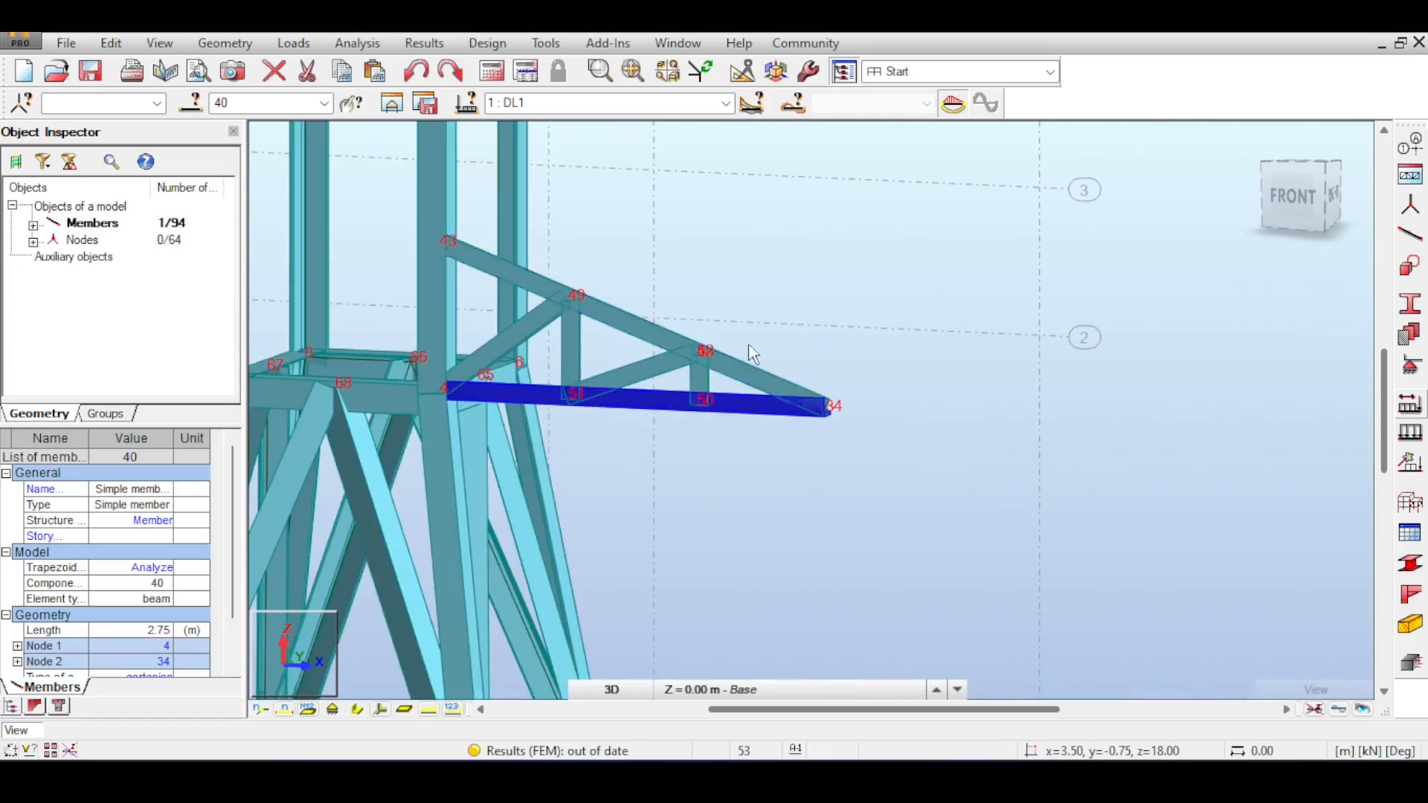
middle_drag(748, 348, 833, 348)
shift+middle_drag(885, 260, 1045, 293)
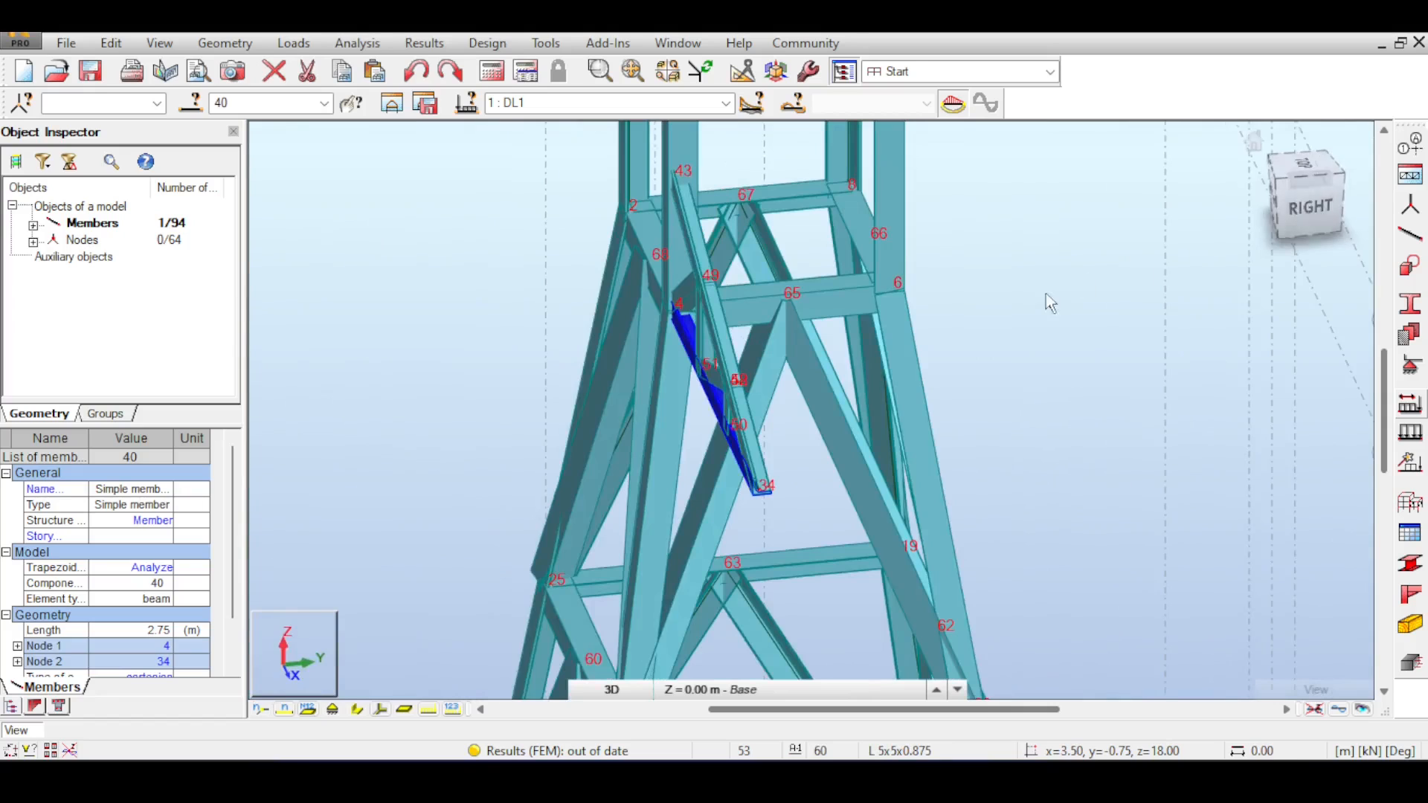
drag(1300, 234, 1262, 234)
scroll(766, 302, up, 5)
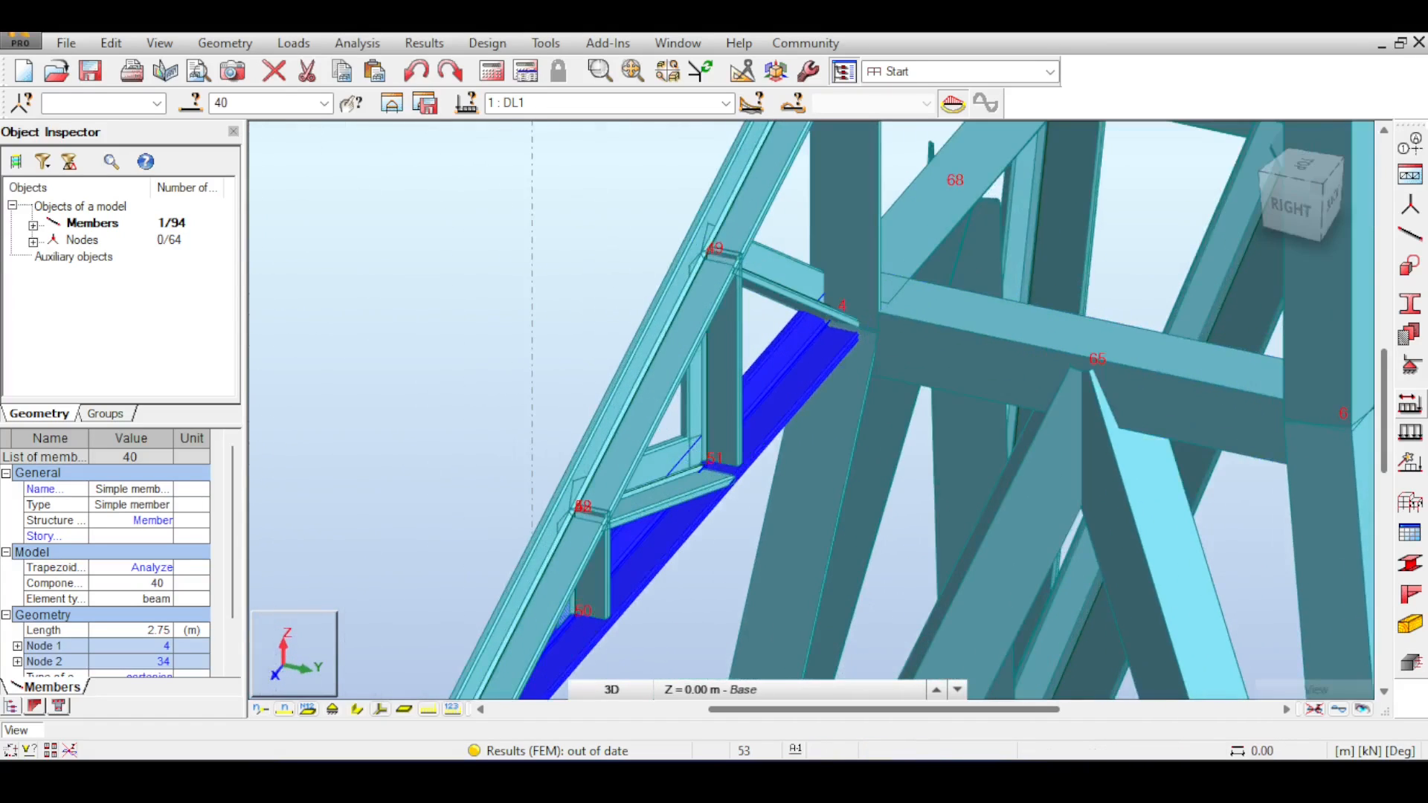
scroll(513, 156, down, 1)
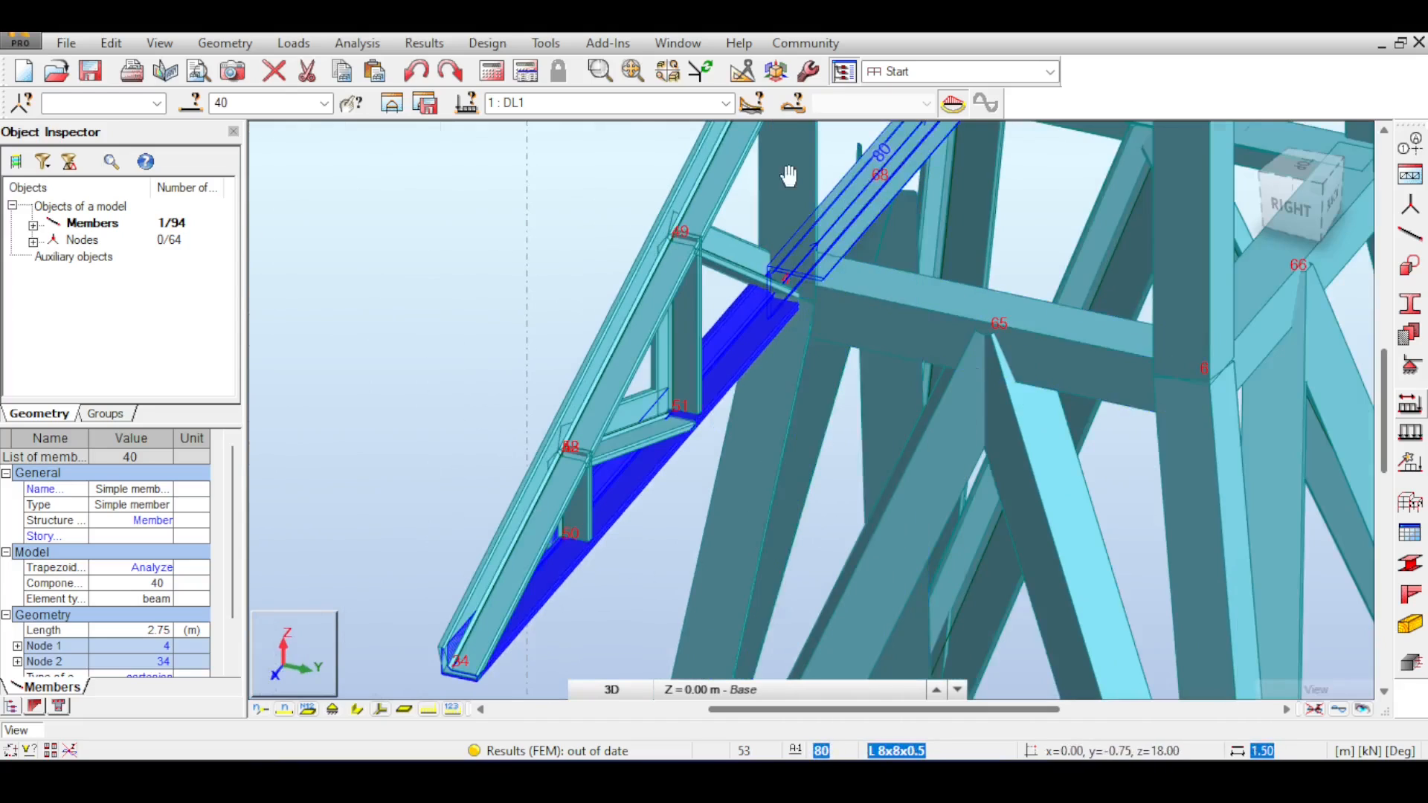
middle_drag(786, 175, 706, 165)
scroll(706, 165, down, 1)
scroll(764, 197, down, 1)
middle_drag(580, 215, 621, 306)
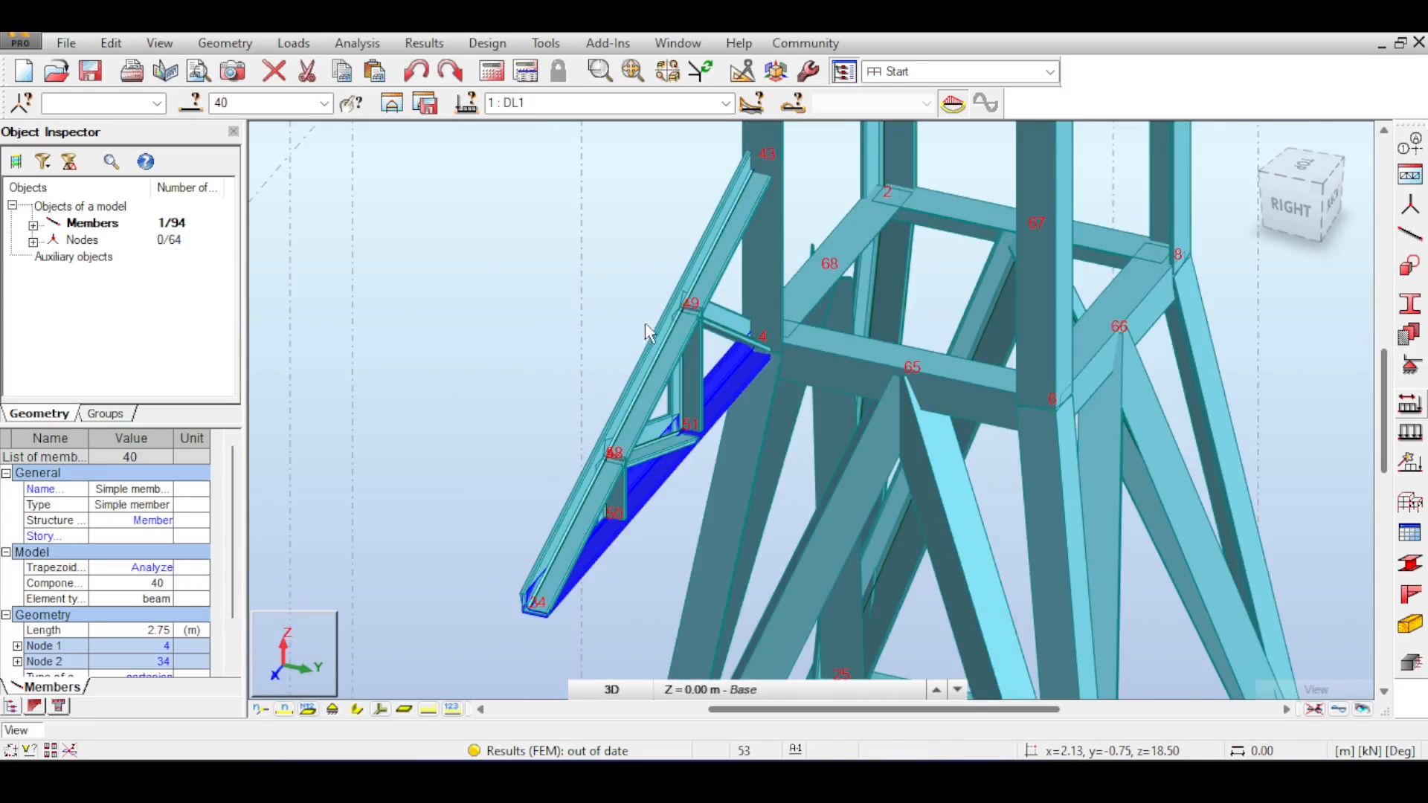
scroll(702, 312, up, 4)
mouse_move(1281, 229)
mouse_down()
mouse_move(1235, 227)
mouse_move(1197, 199)
mouse_move(1301, 212)
mouse_up()
scroll(1055, 293, down, 3)
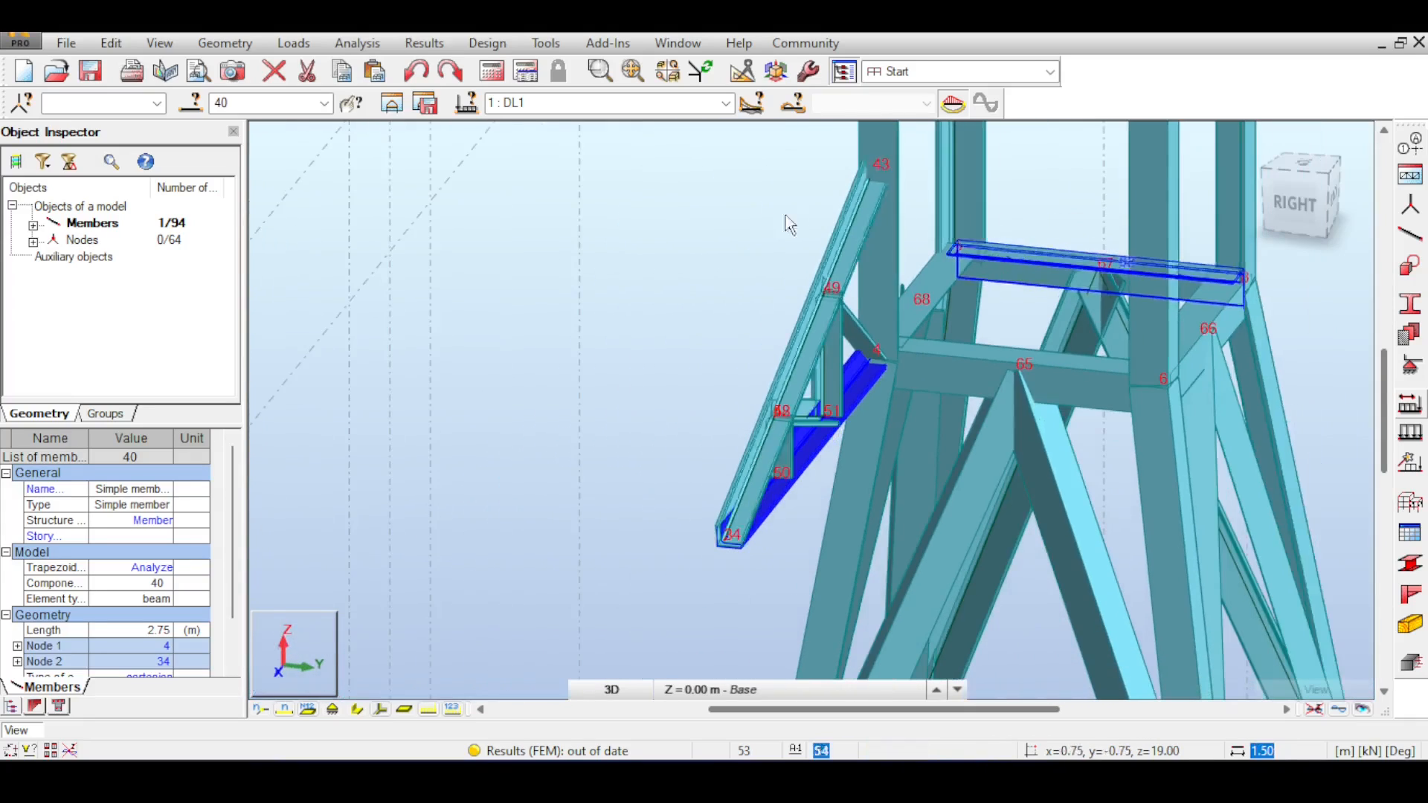
Step: Set the gamma angle of the inclined cross-arm member to 270°
click(1307, 213)
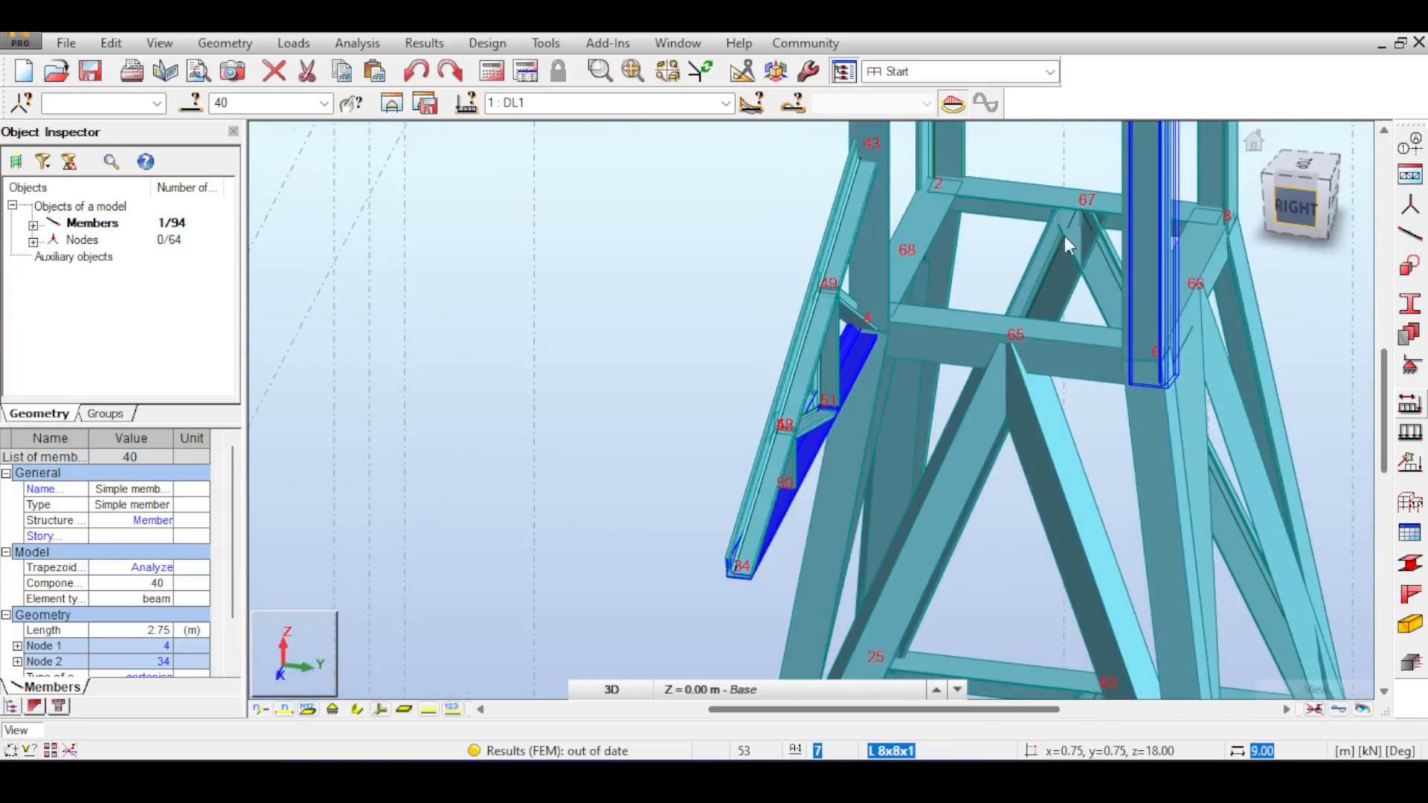
click(225, 44)
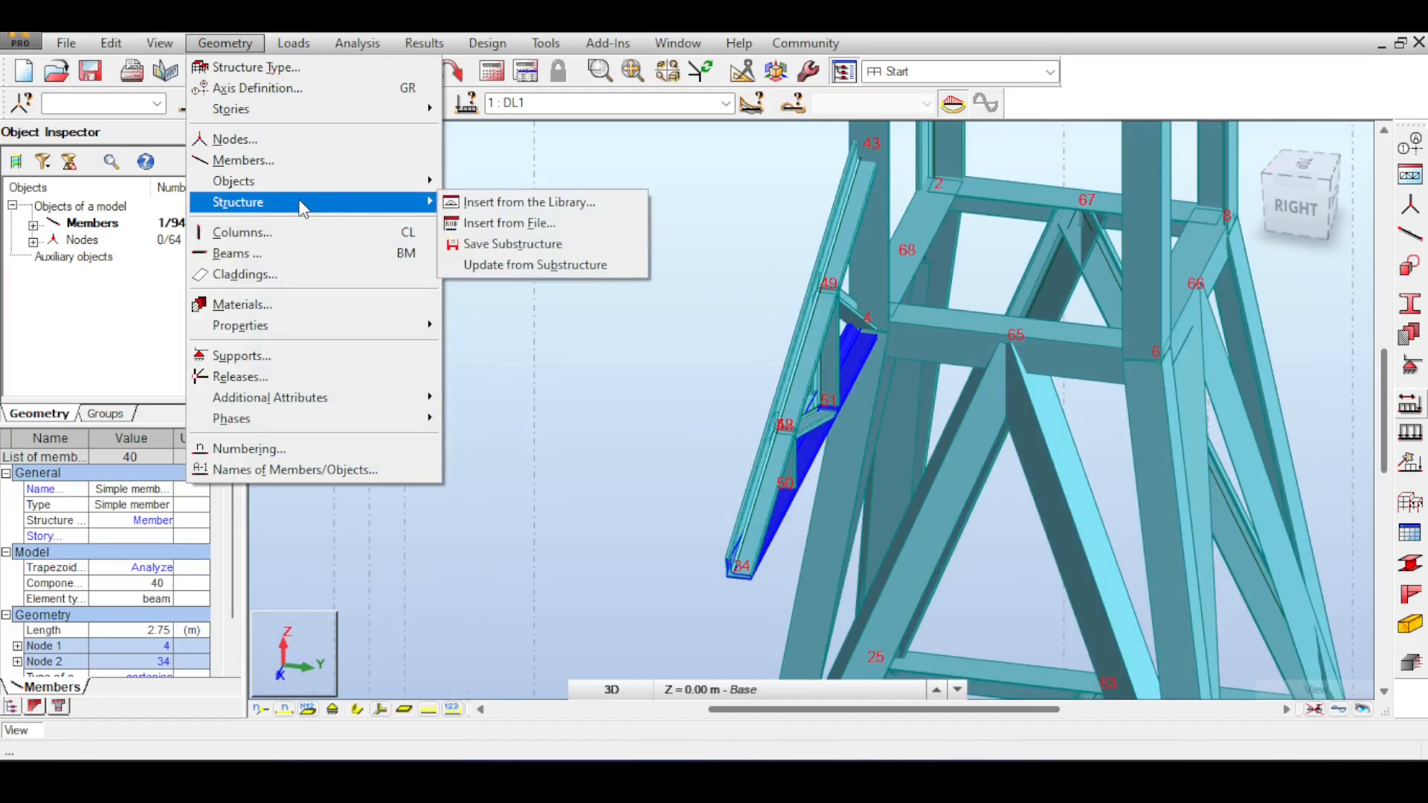
mouse_move(338, 336)
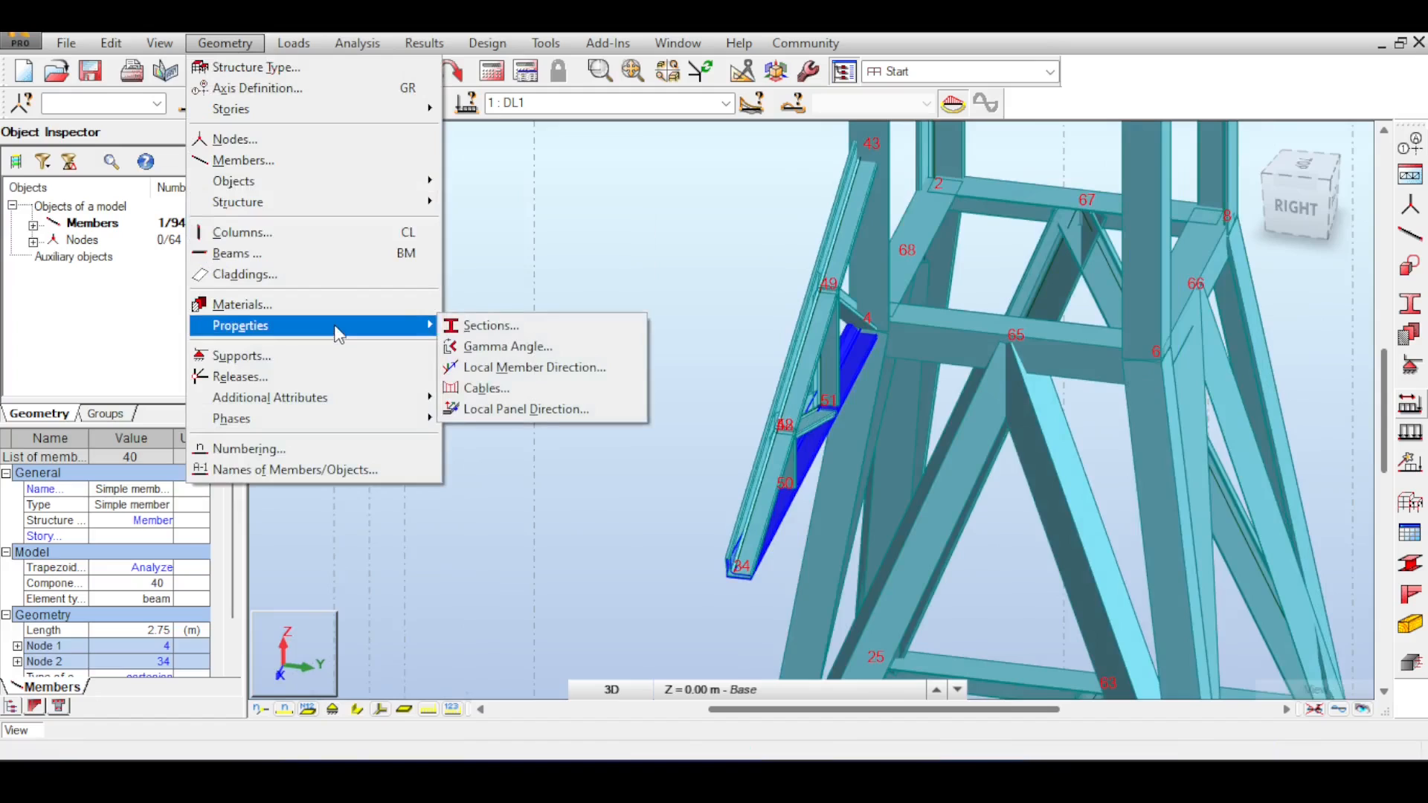
click(505, 347)
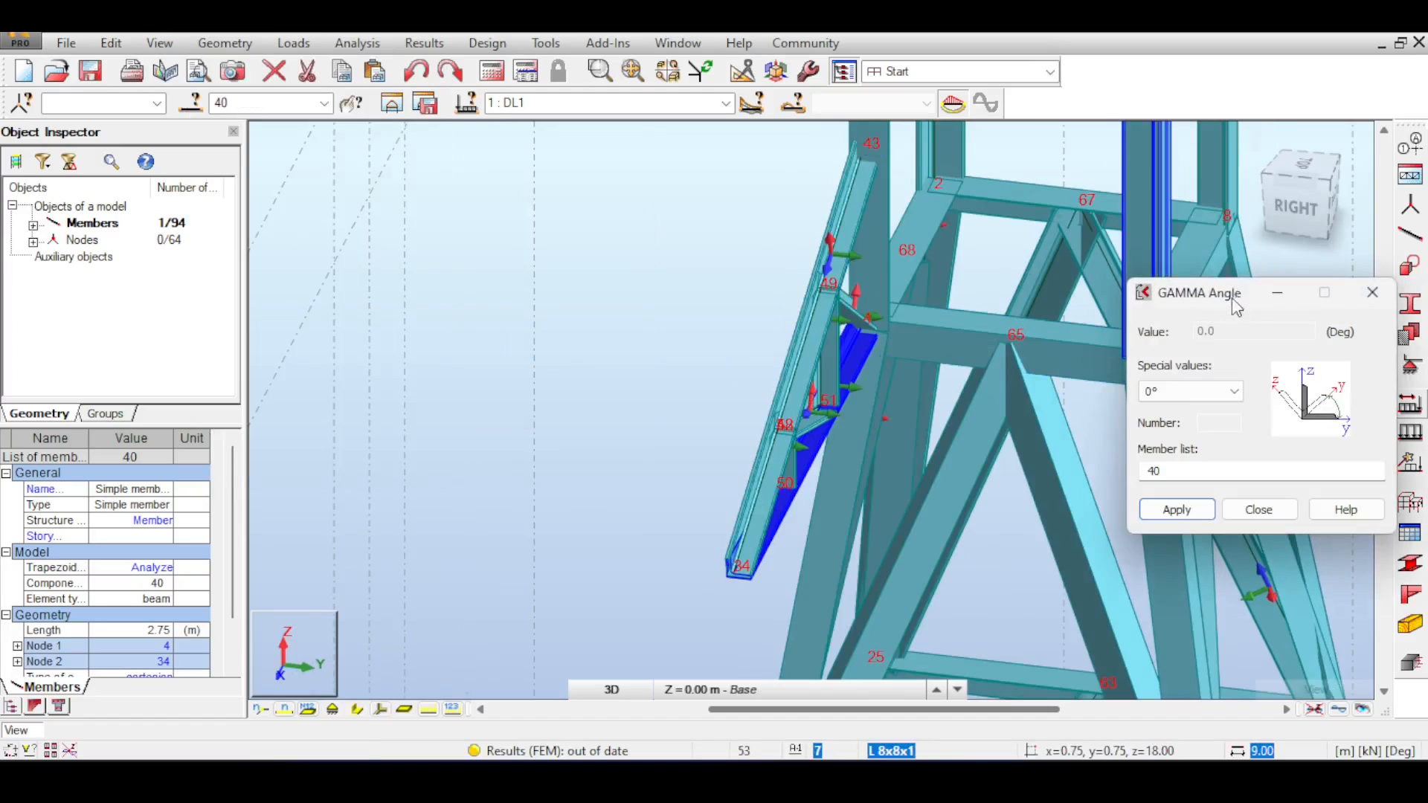
click(1182, 391)
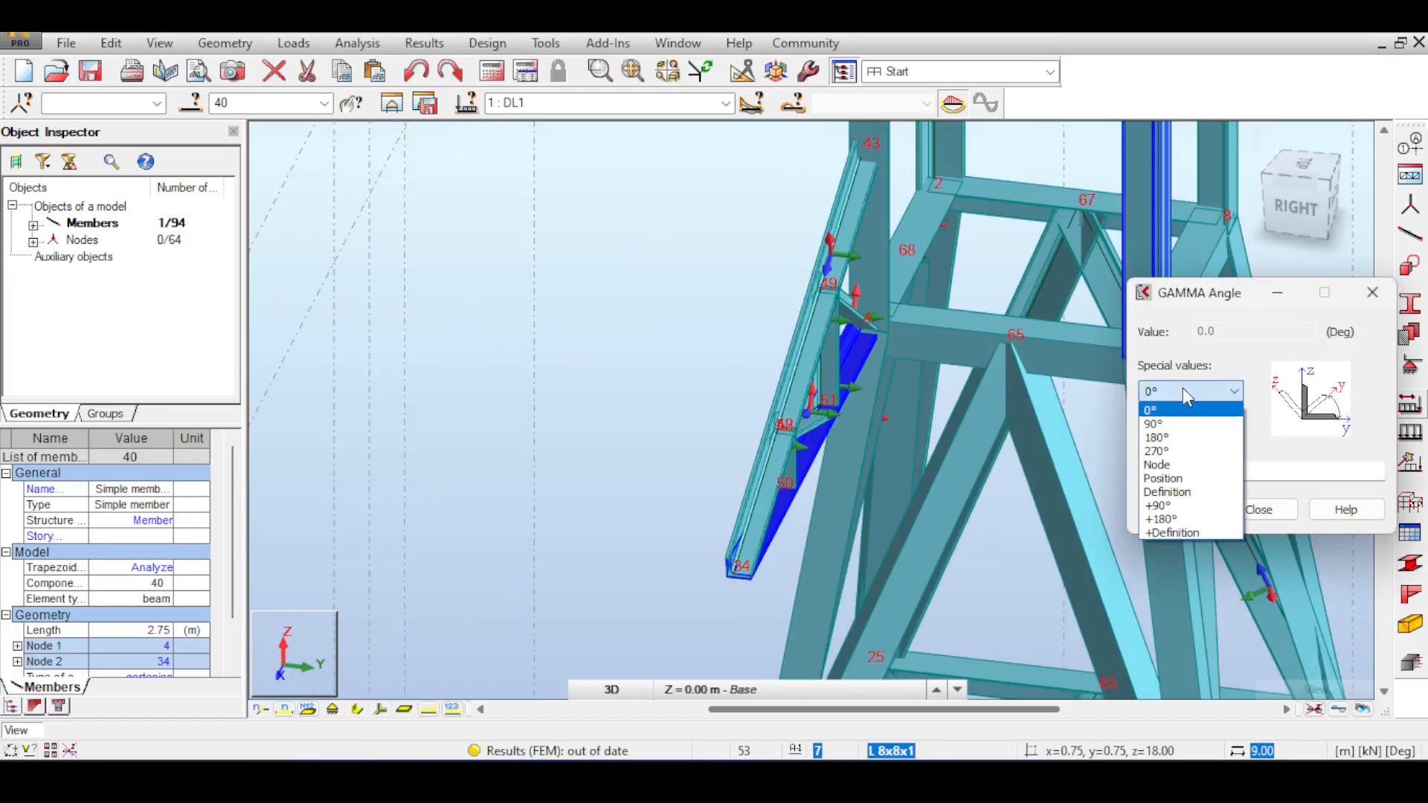
click(1190, 438)
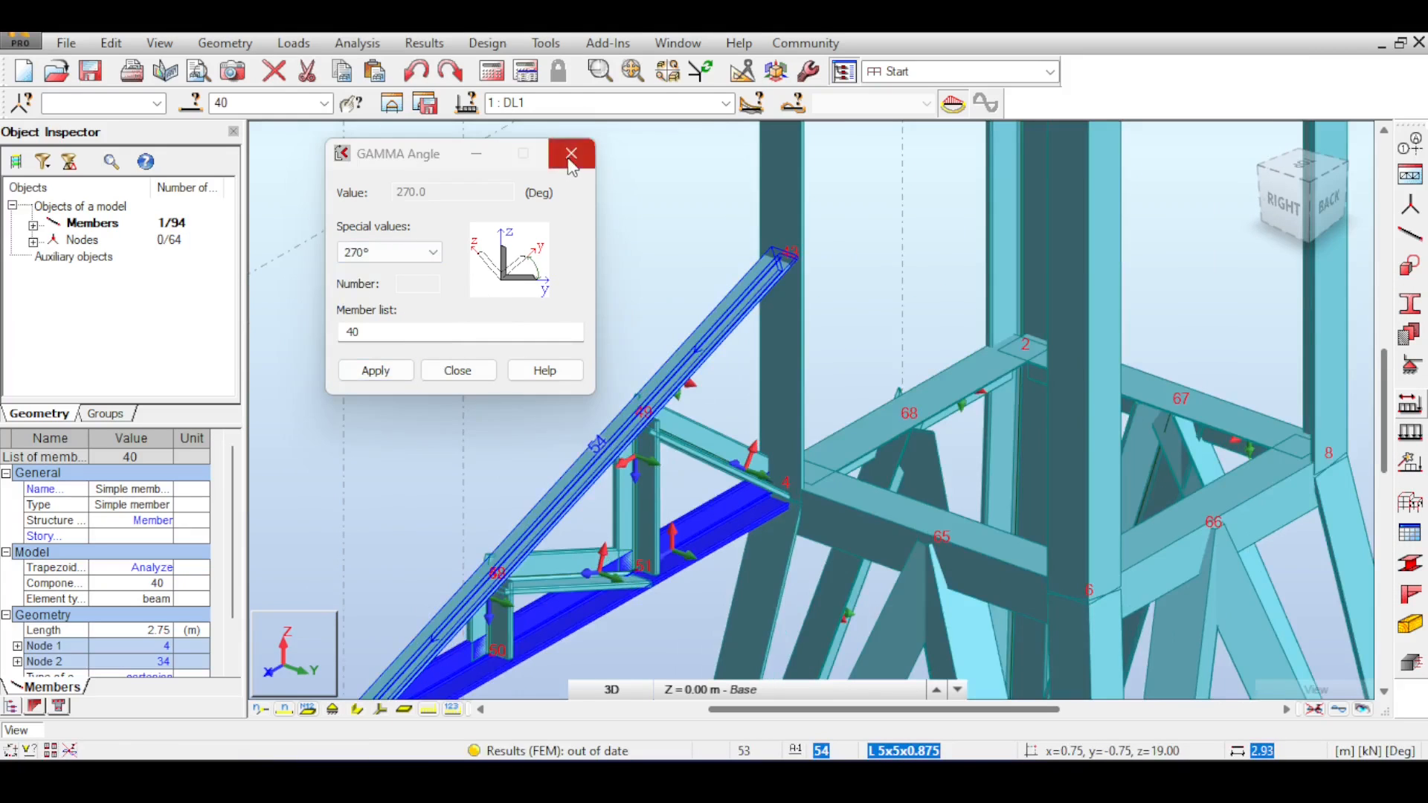
click(571, 156)
Step: Check the bracing orientation from behind and set the gamma angle of the diagonal brace nearest the tower leg to 270°
click(1327, 213)
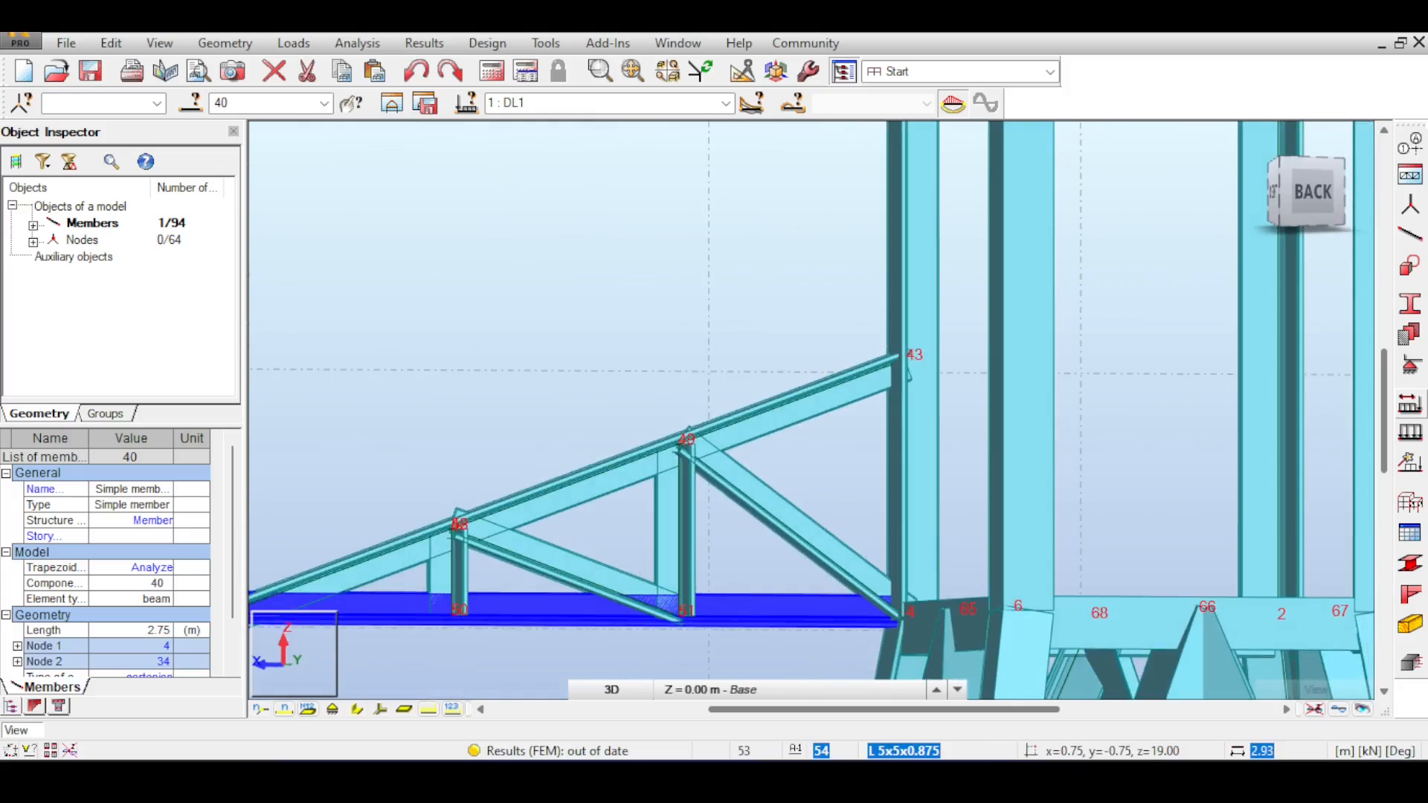
scroll(580, 431, up, 5)
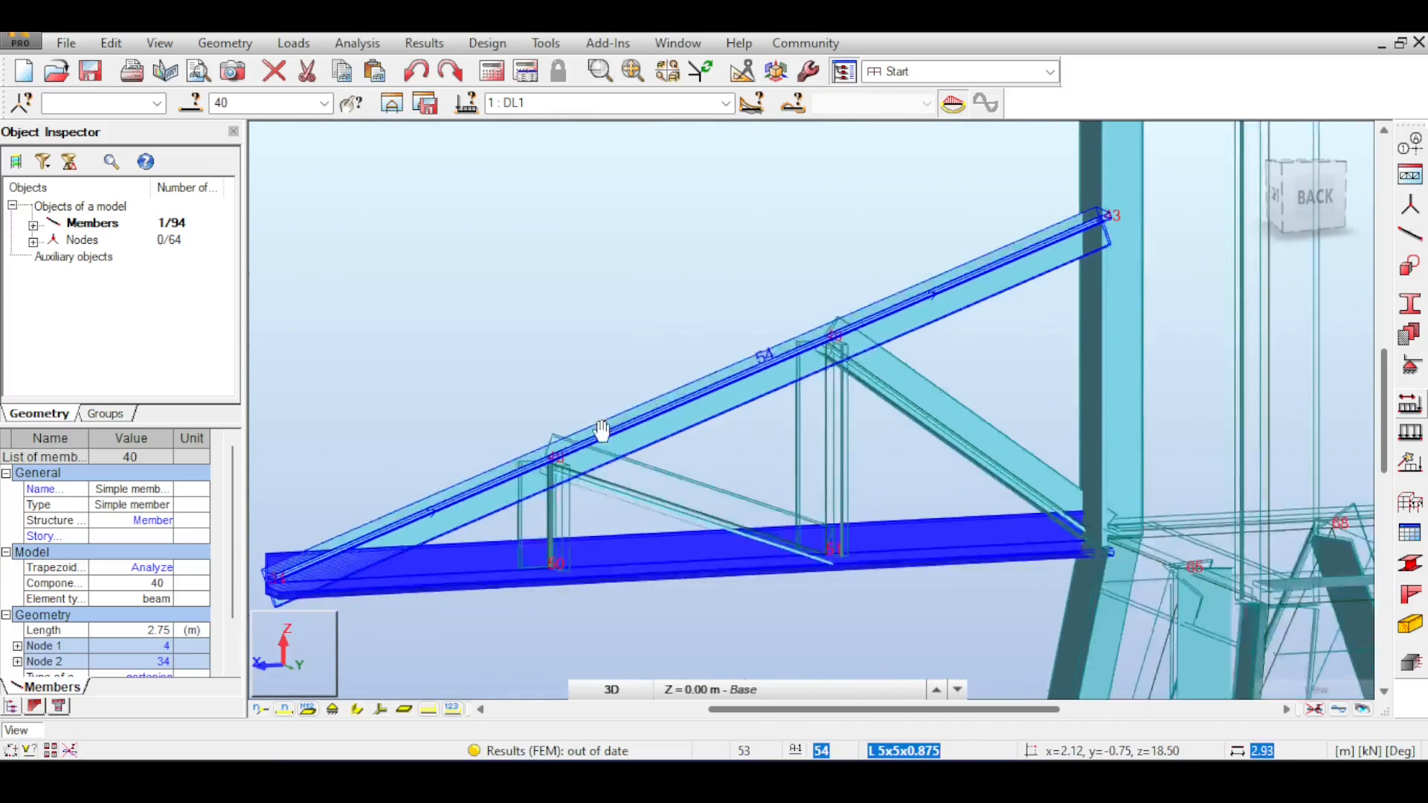
scroll(521, 470, up, 2)
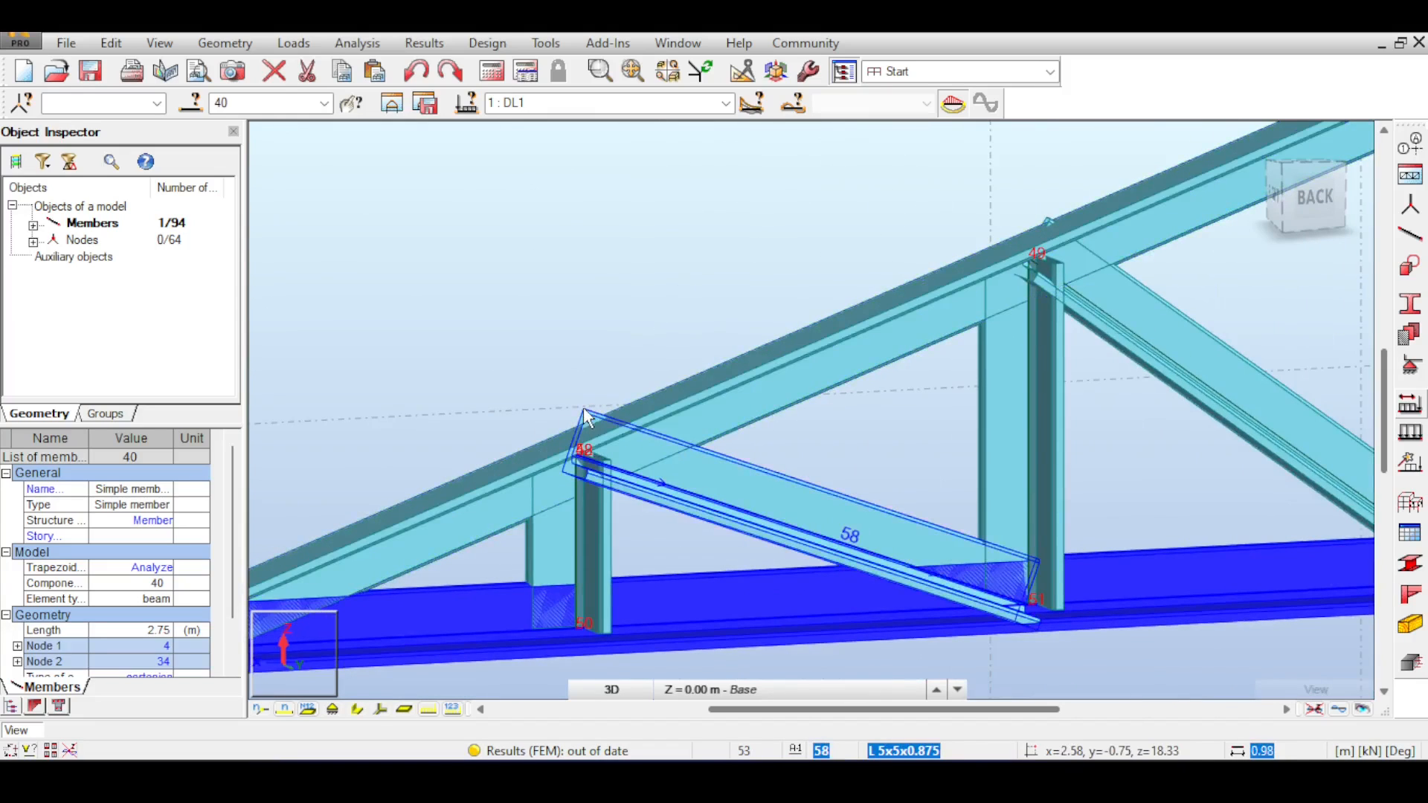
scroll(583, 408, down, 3)
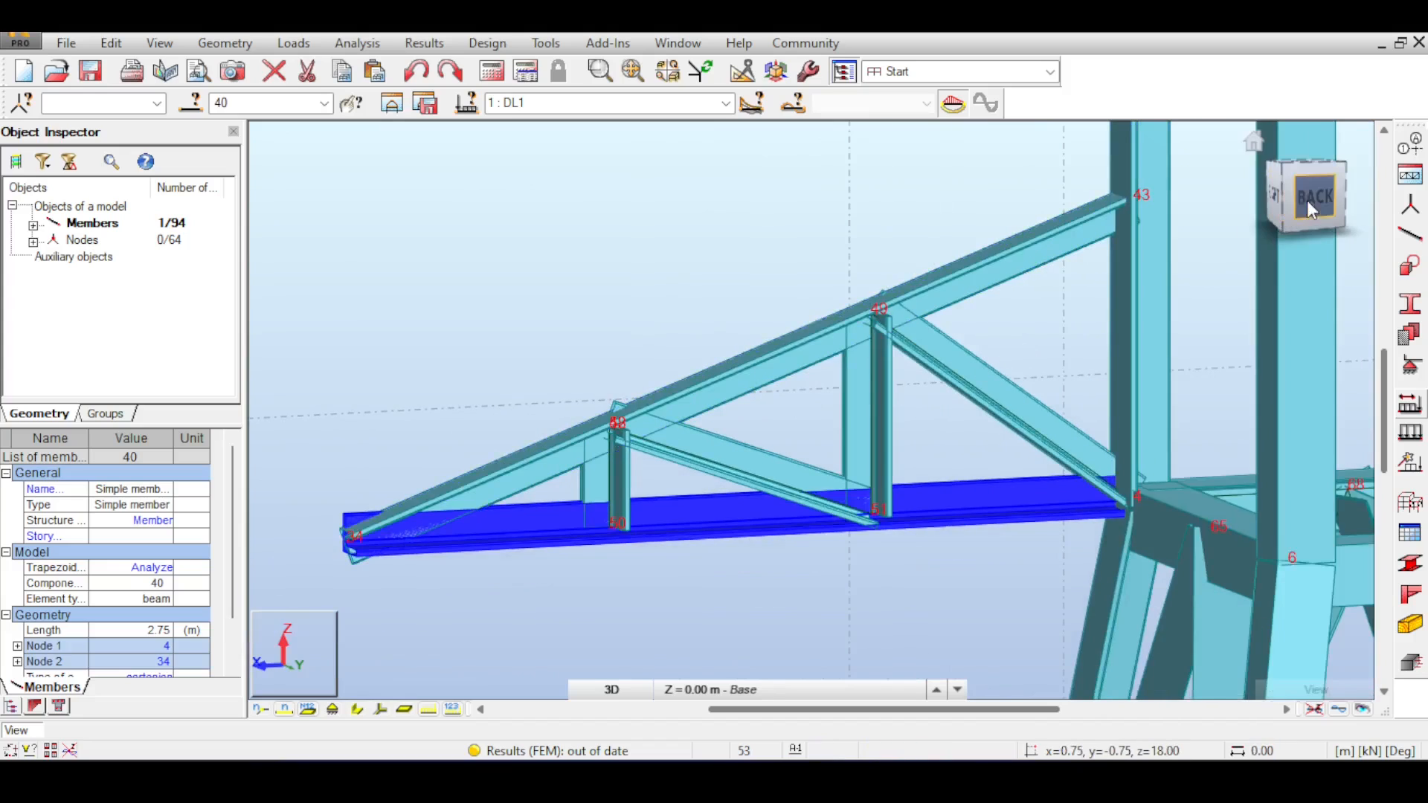
click(1306, 200)
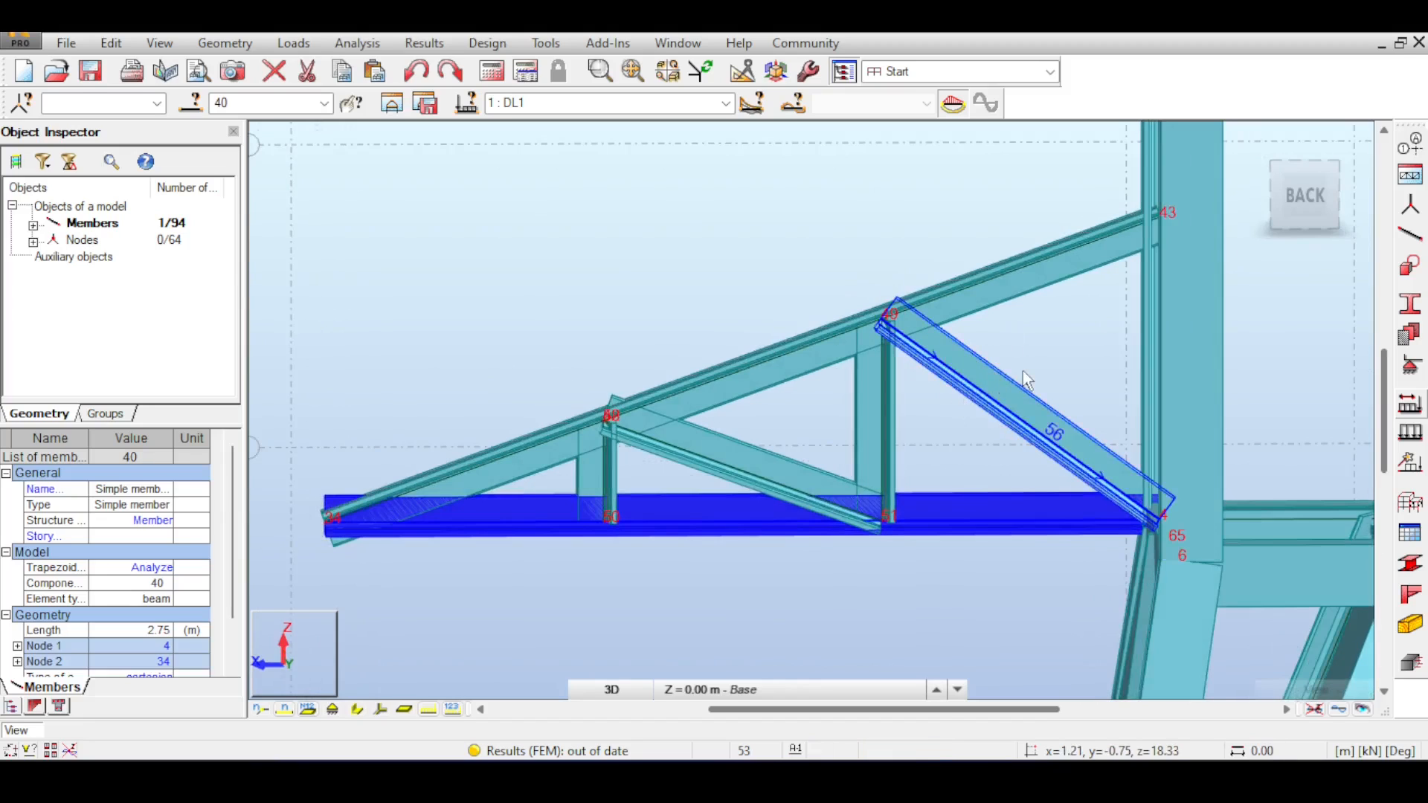
scroll(1024, 370, down, 1)
middle_drag(1026, 349, 1009, 344)
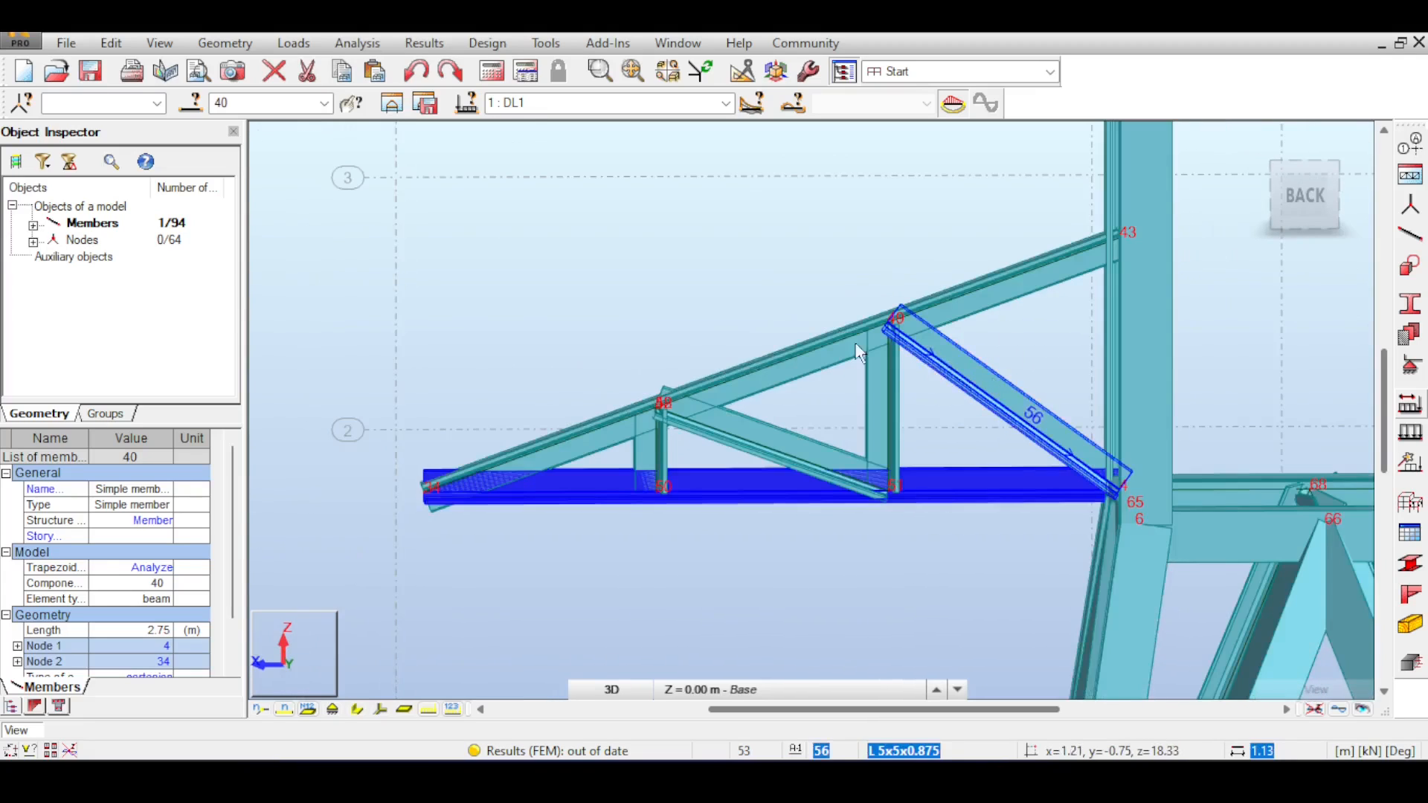
click(239, 46)
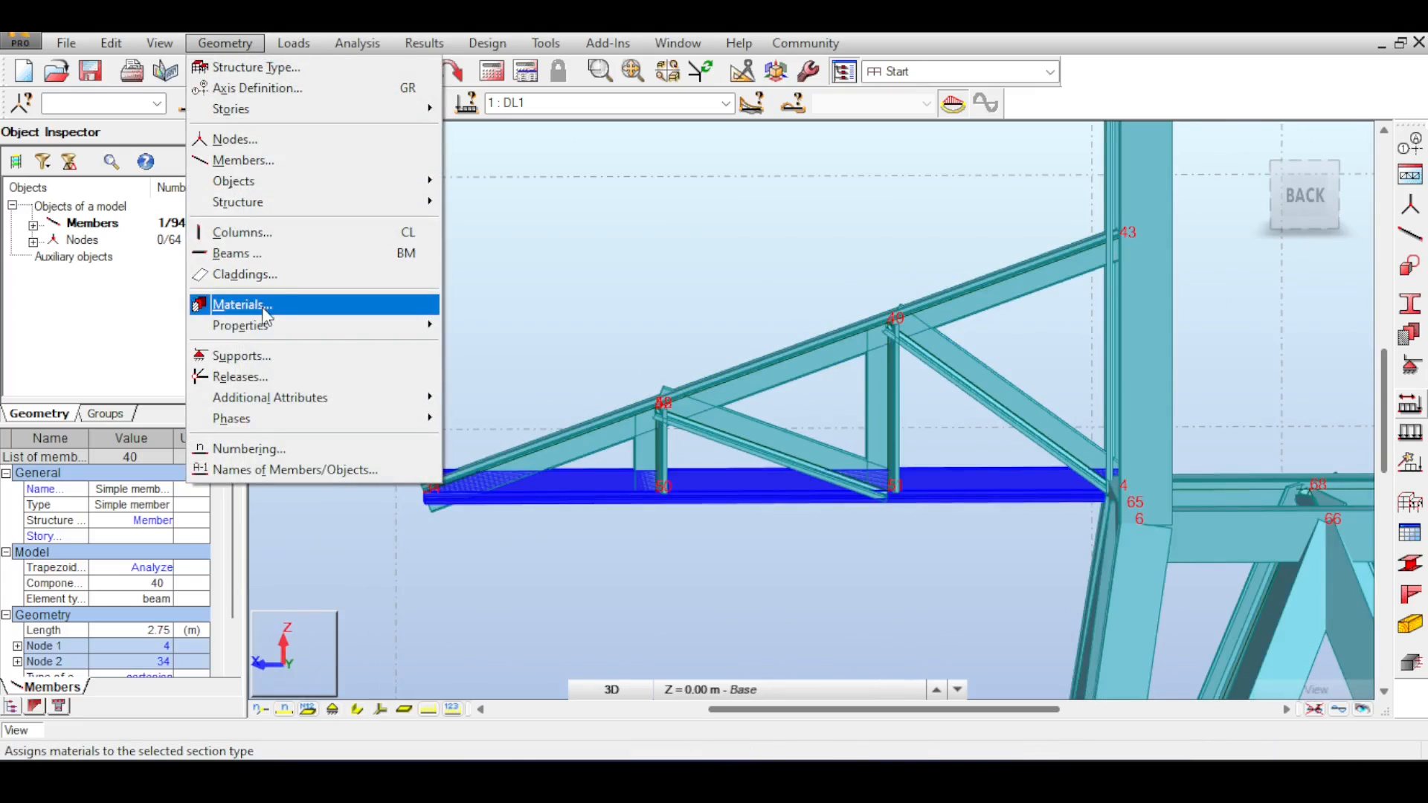
mouse_move(299, 332)
click(505, 352)
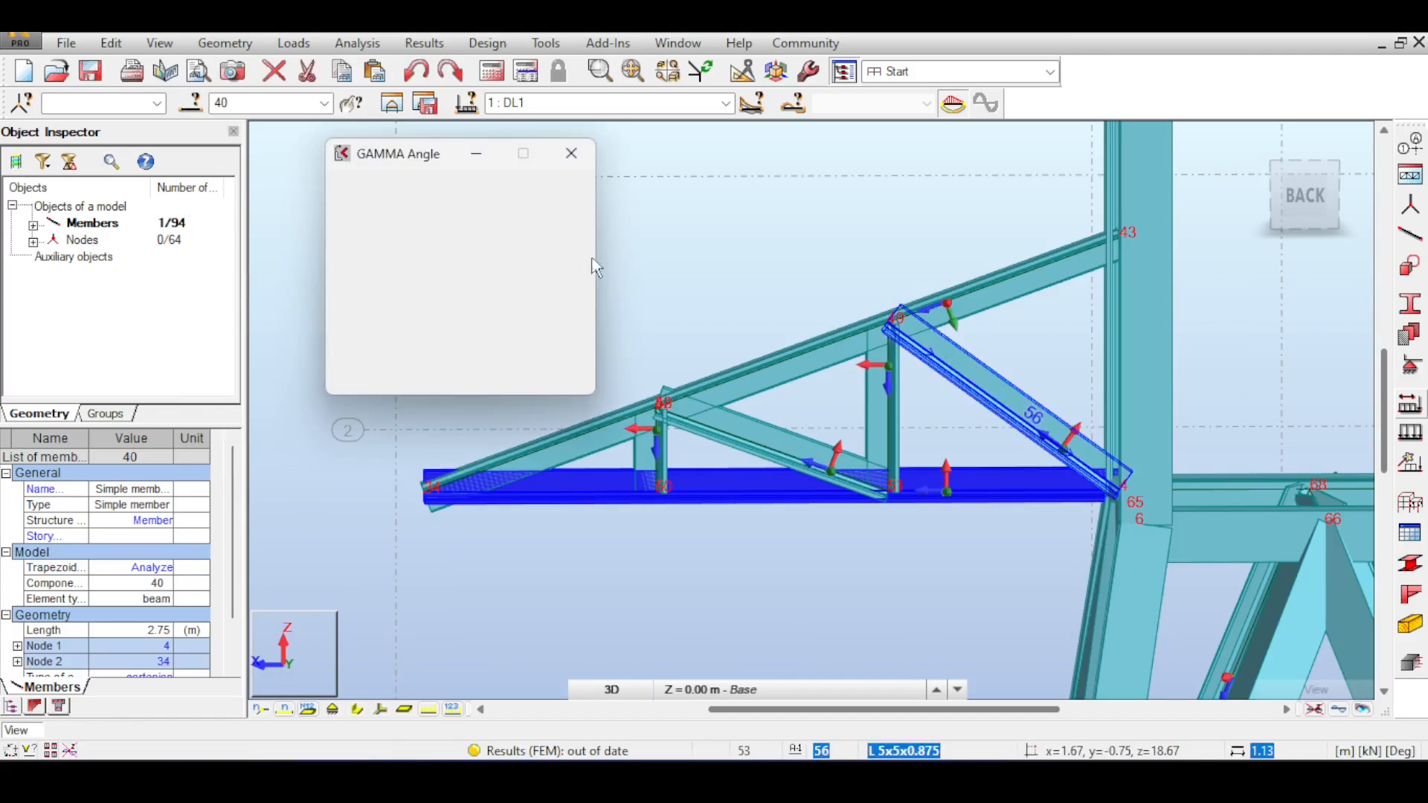
click(399, 259)
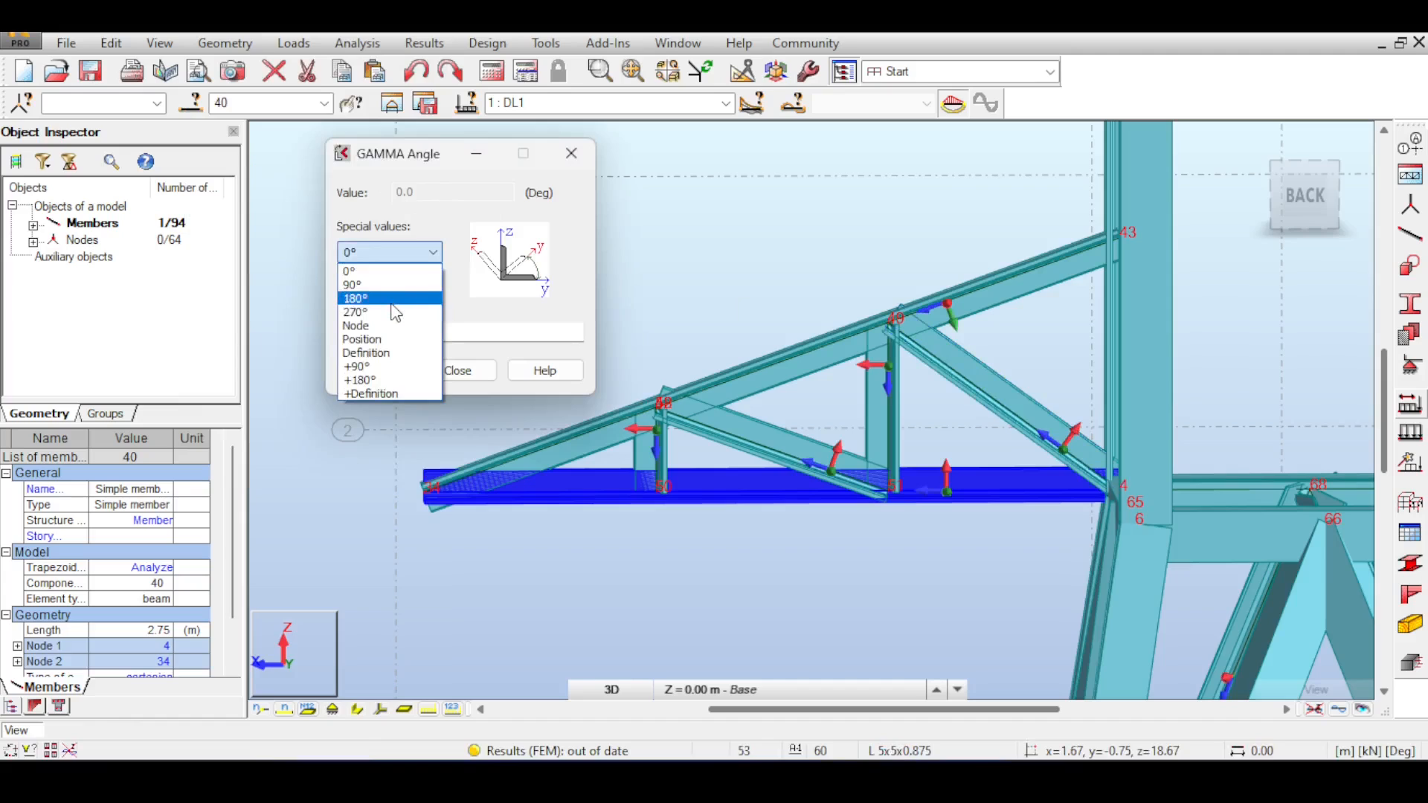
click(388, 313)
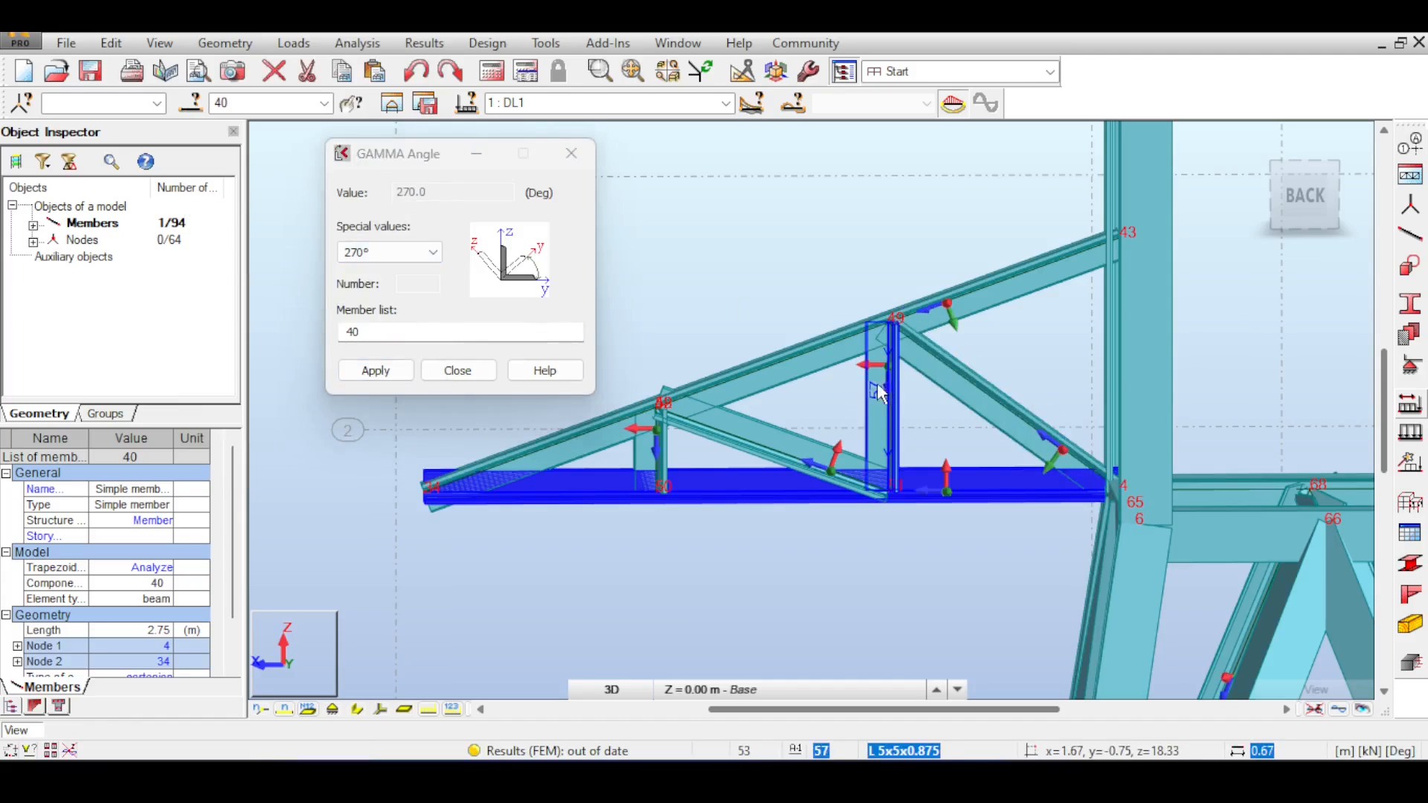
Step: Apply the 270° gamma angle to both vertical braces and the outer diagonal of the cross-arm
scroll(893, 361, up, 6)
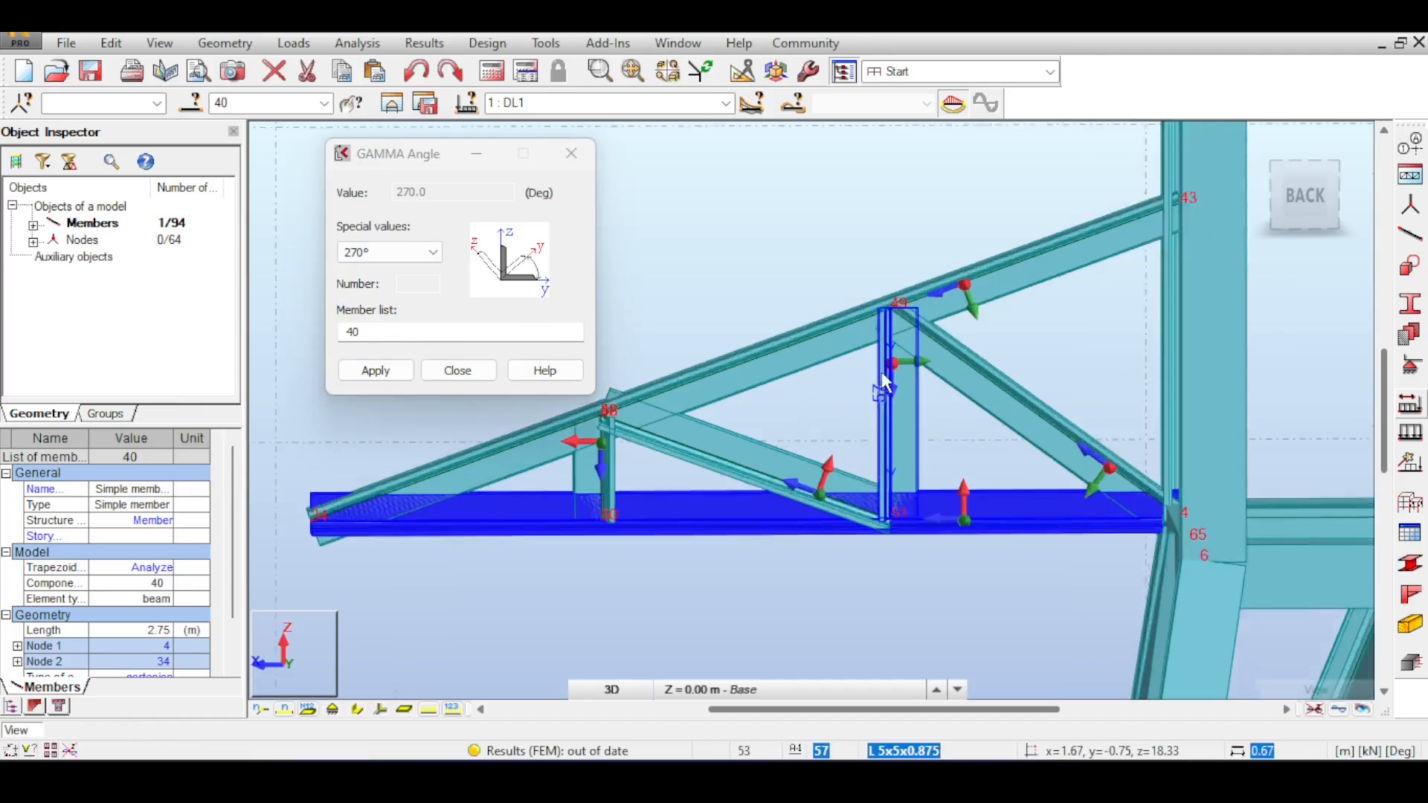
shift+middle_drag(1041, 320, 1107, 292)
scroll(1107, 293, down, 5)
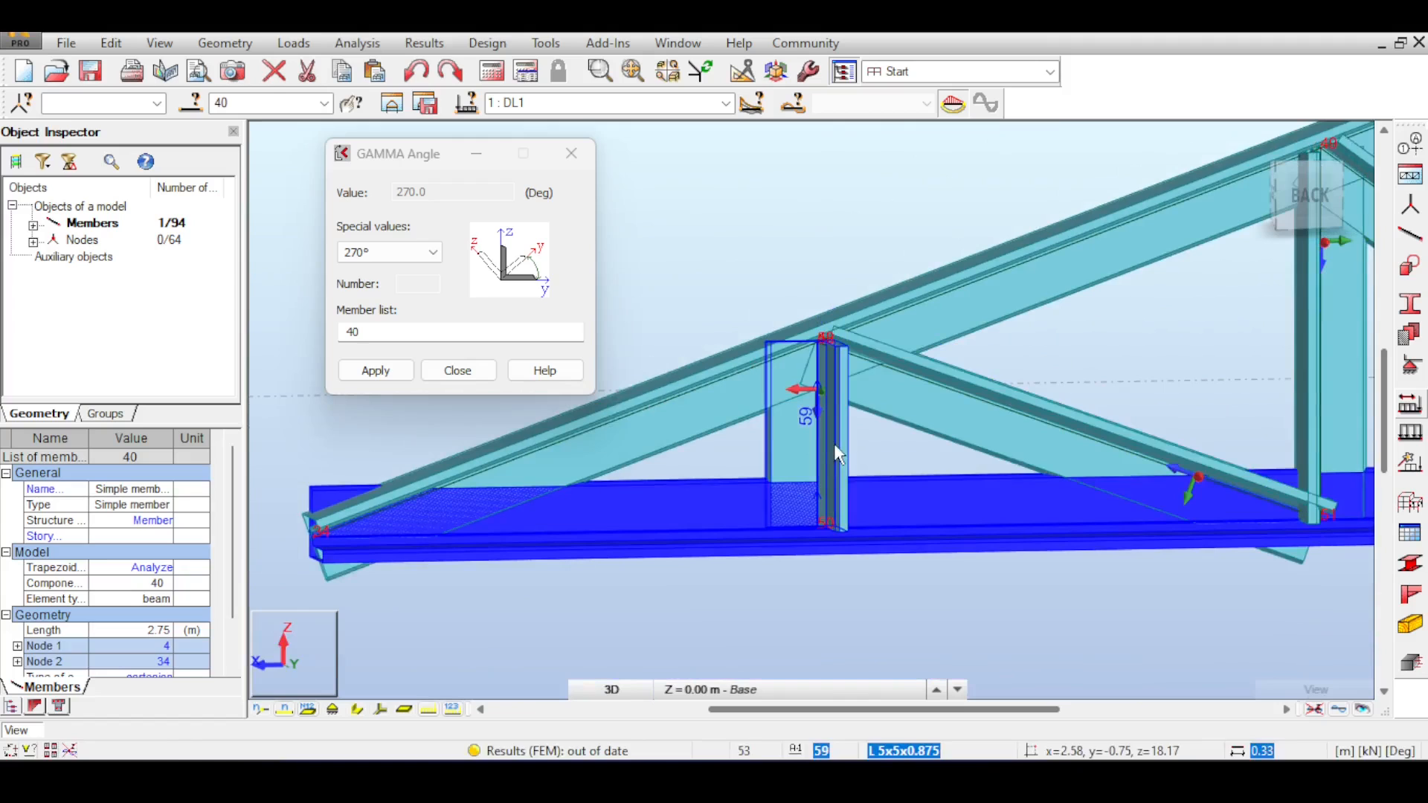
mouse_move(1301, 172)
mouse_down()
mouse_move(1368, 173)
mouse_move(1361, 186)
mouse_move(1320, 177)
mouse_up()
scroll(967, 313, down, 3)
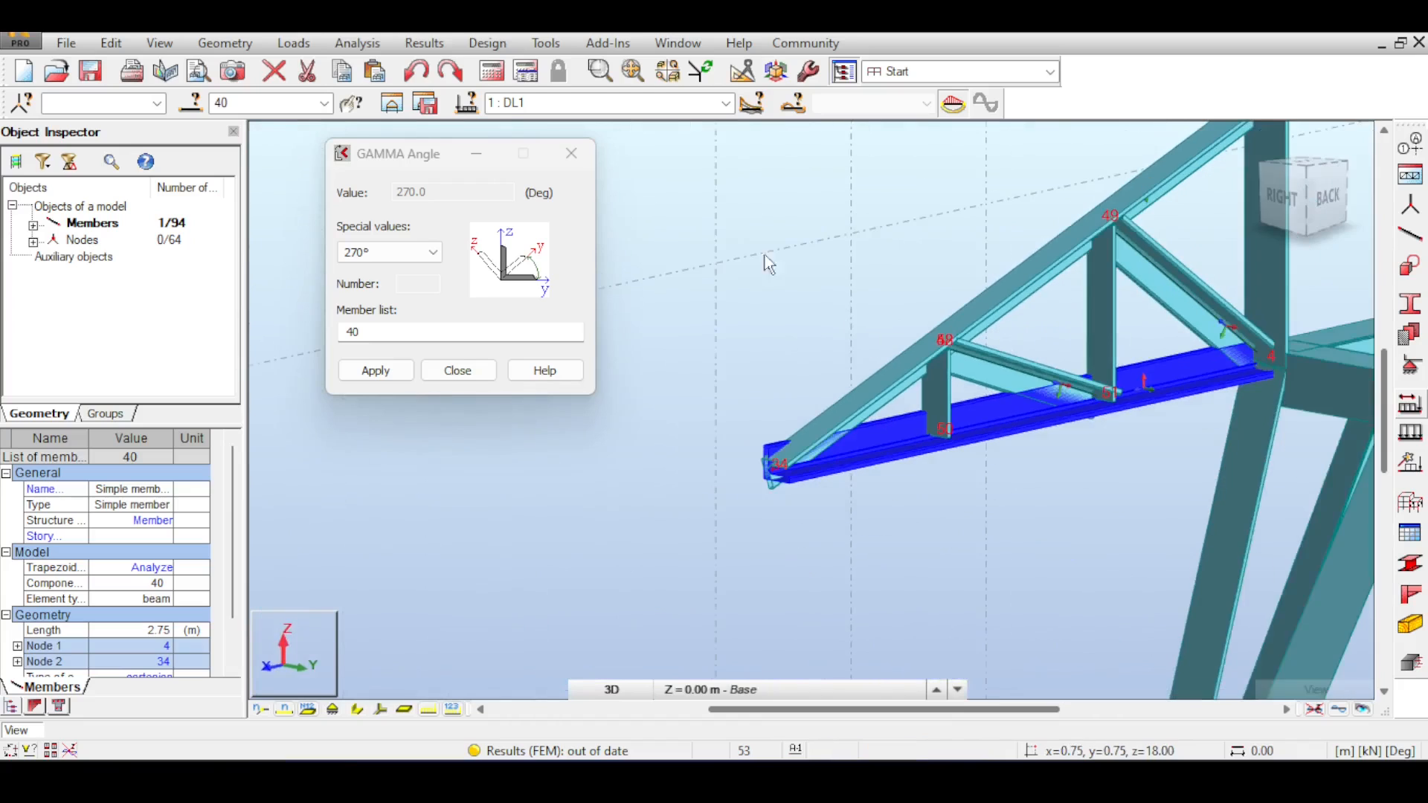
click(571, 153)
Step: Clear the member selection and examine the cross-arm's section orientations from behind and from the front
click(1320, 195)
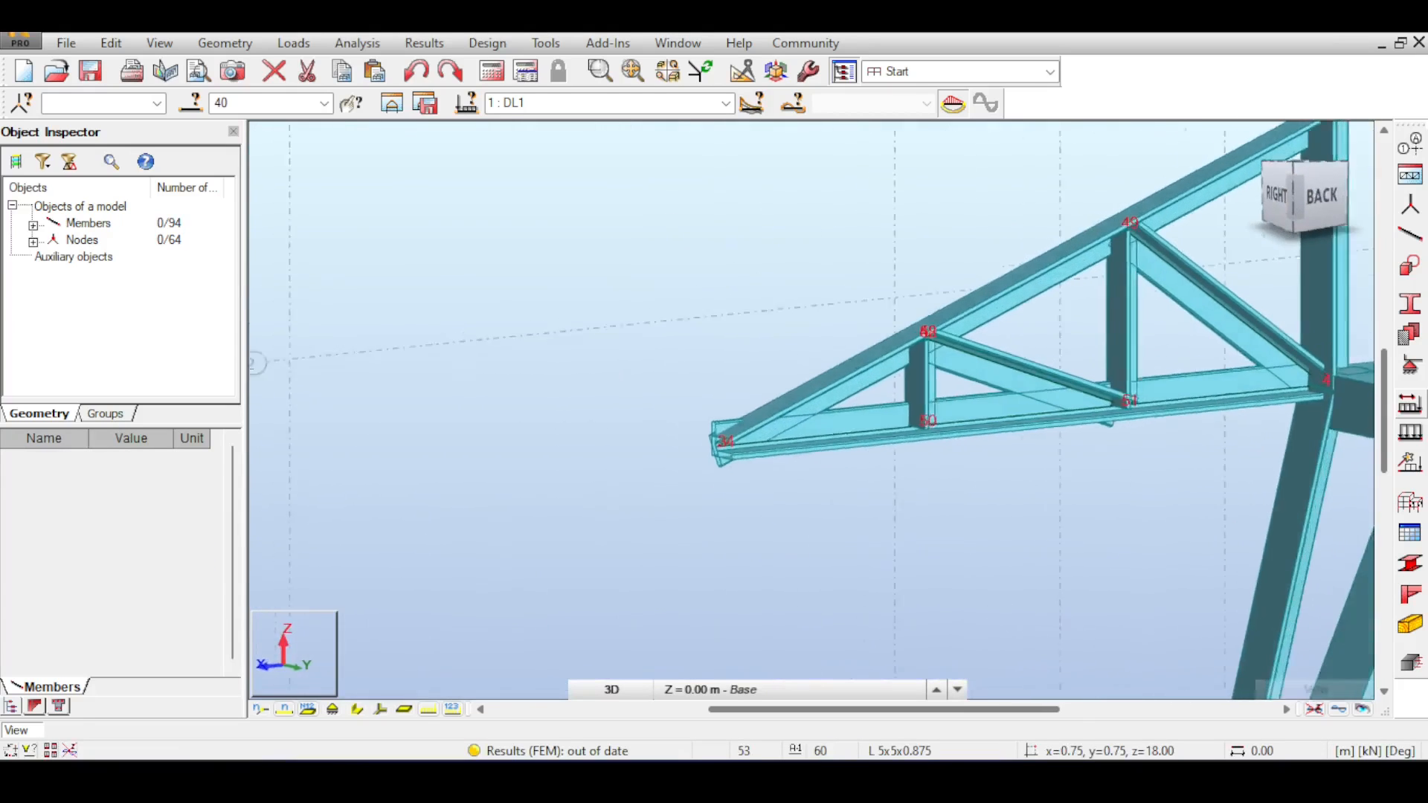
shift+middle_drag(1023, 411, 1293, 428)
scroll(1175, 288, down, 3)
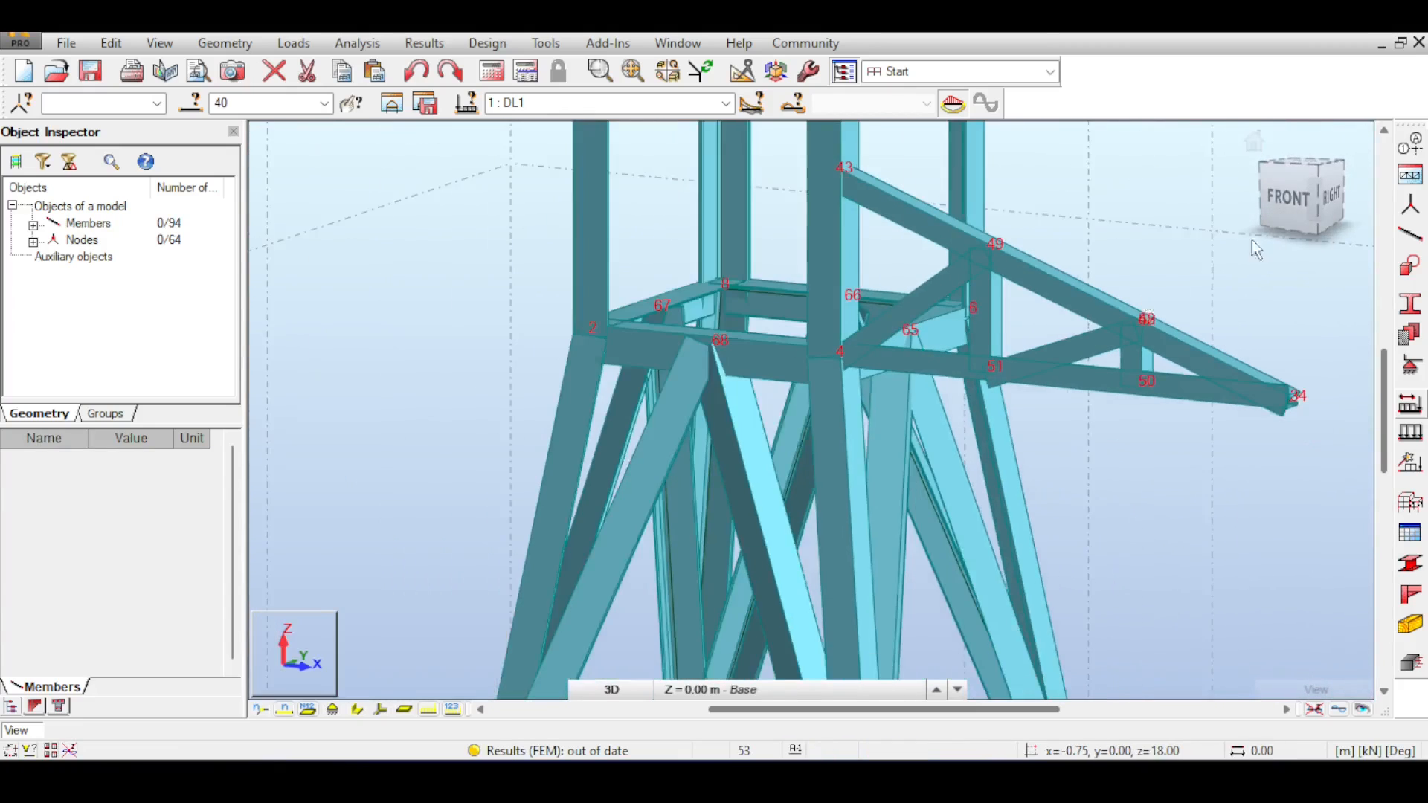
click(1303, 197)
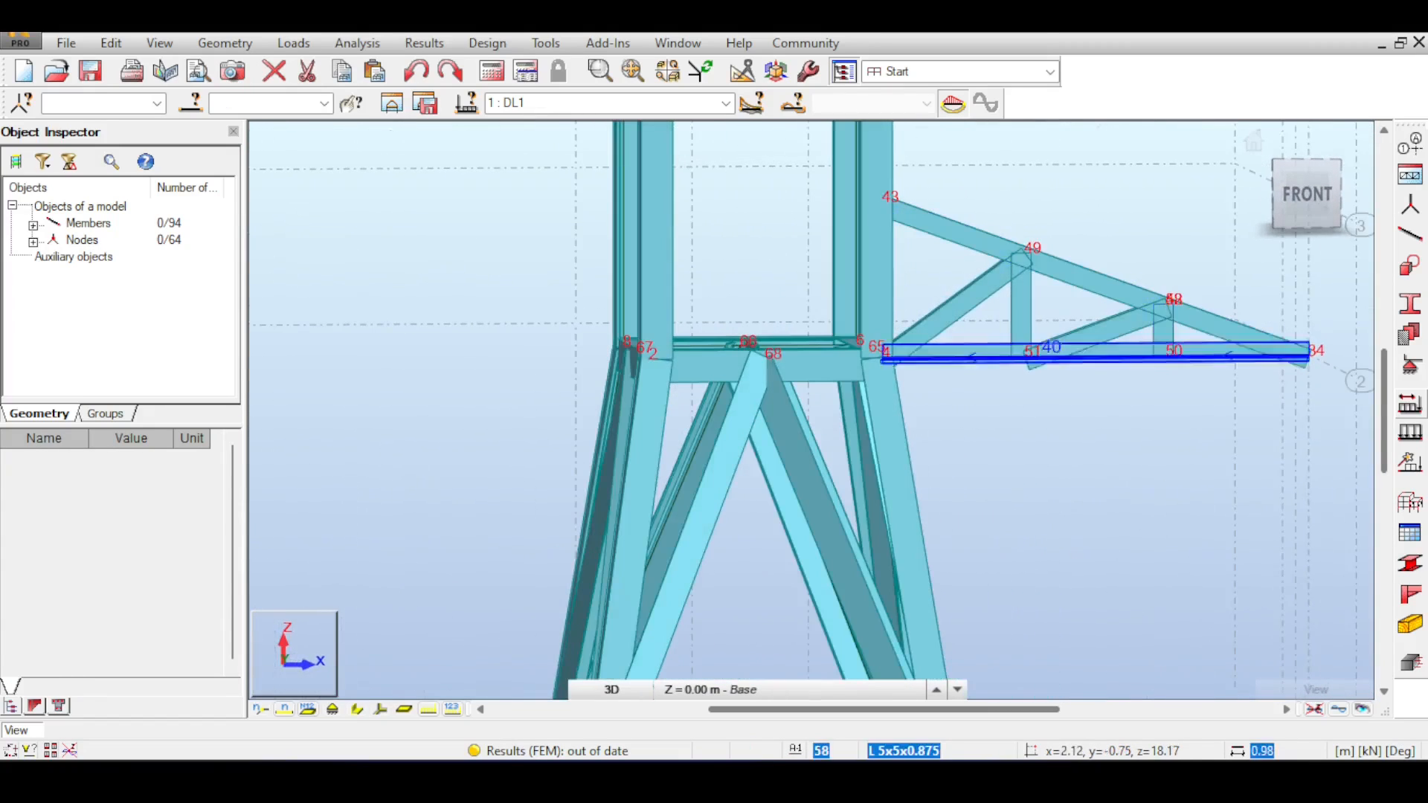
middle_drag(1090, 252, 987, 237)
scroll(1001, 264, down, 1)
middle_drag(1221, 251, 1040, 249)
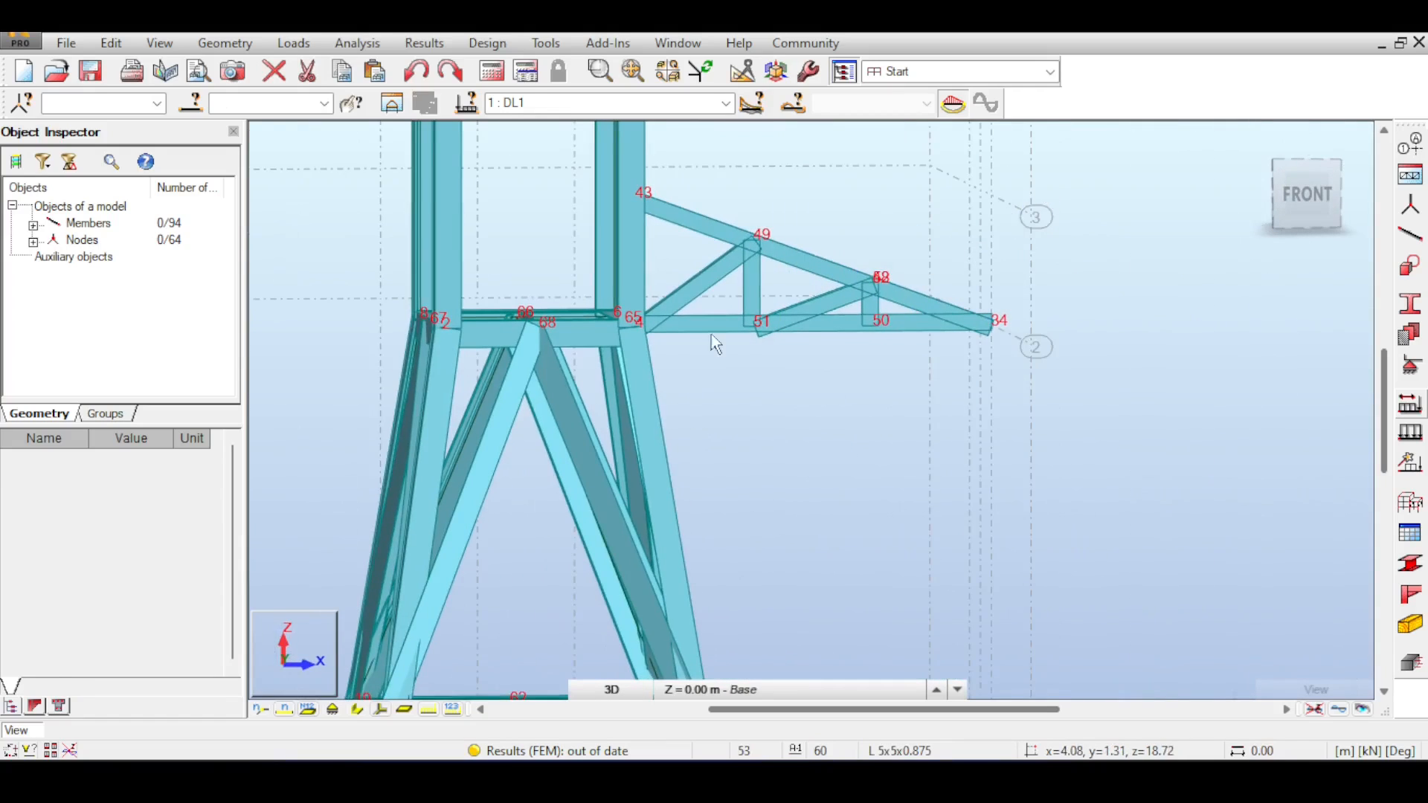
Step: Try to copy the six cross-arm members by translation from the front tower leg to the rear leg, and undo the copy
drag(1047, 192, 685, 372)
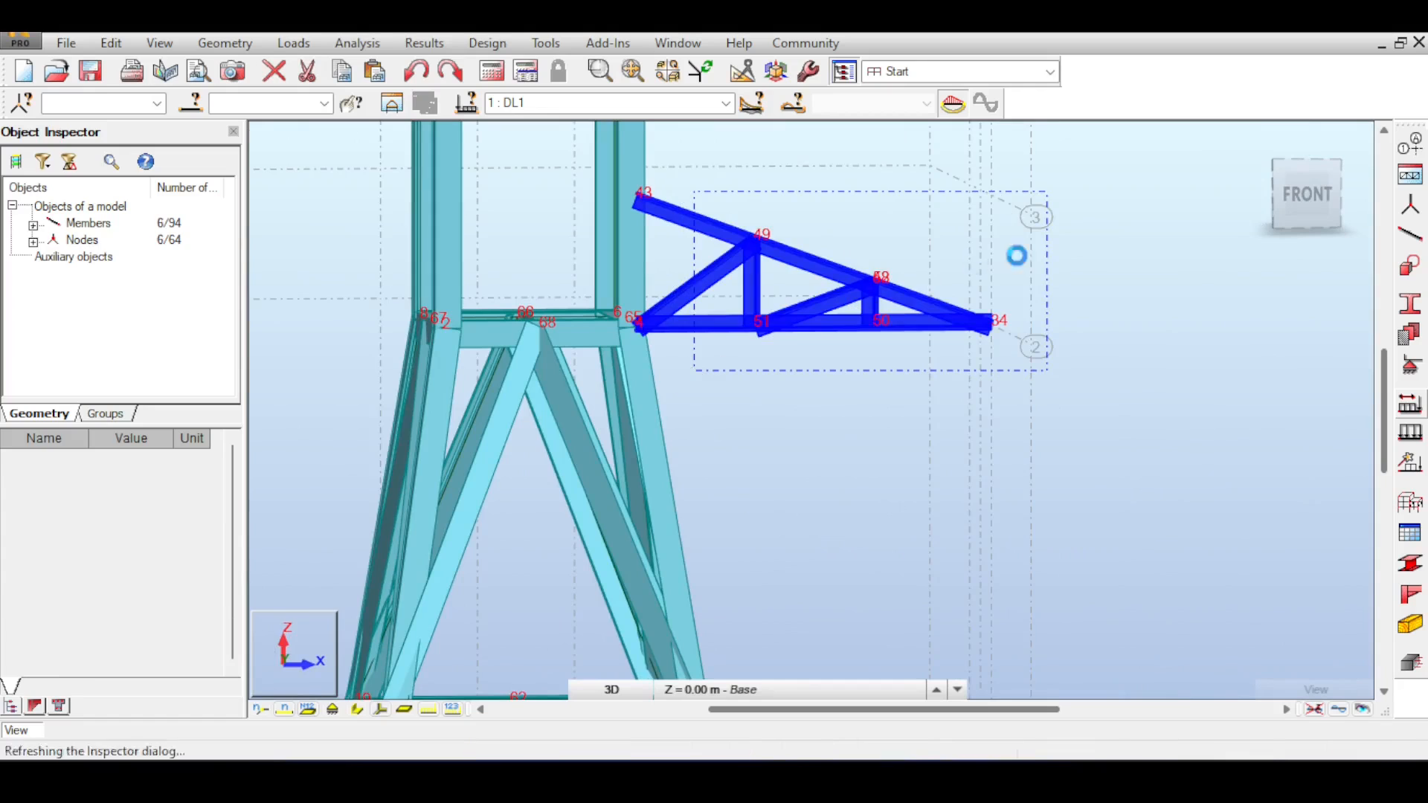
drag(1302, 203, 1296, 203)
scroll(944, 368, down, 3)
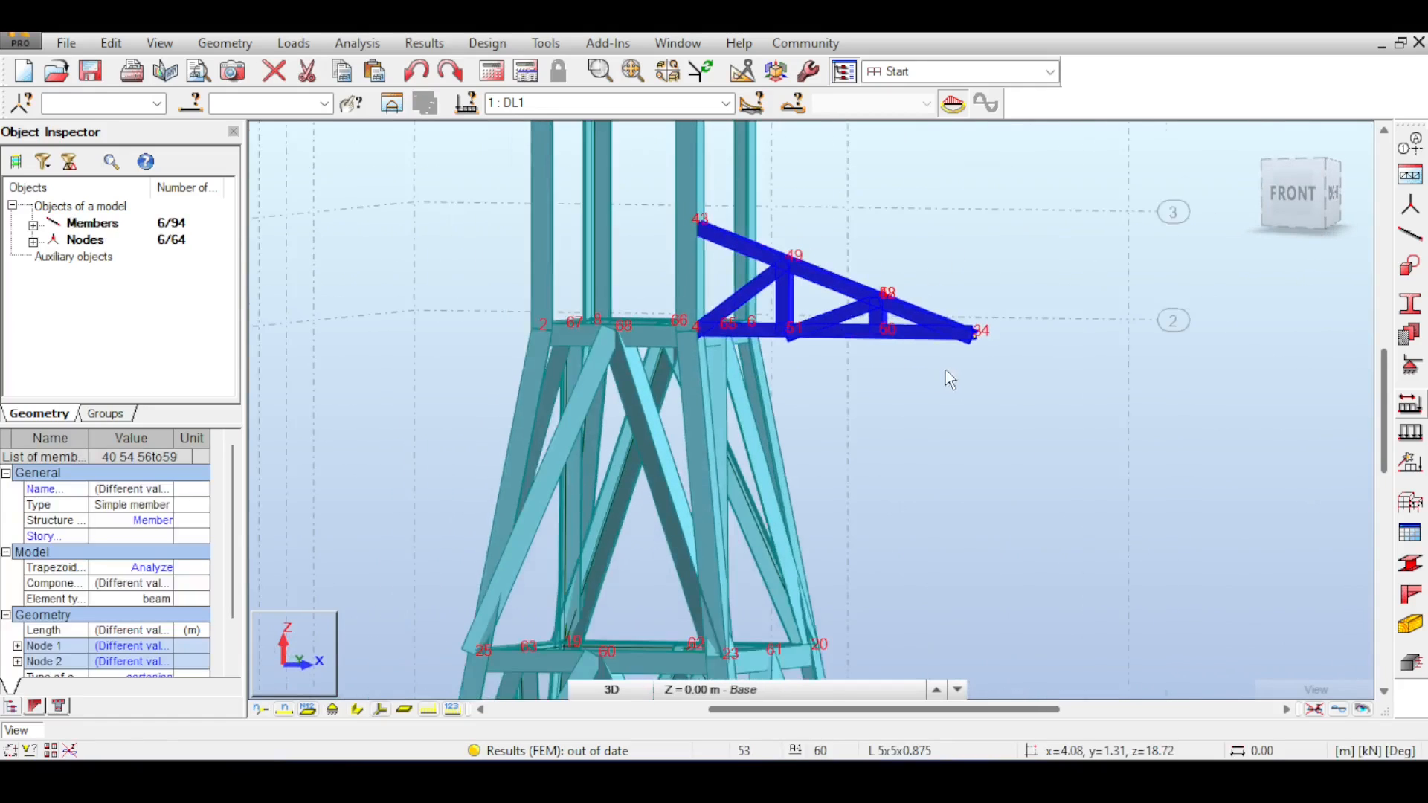
middle_drag(1019, 350, 996, 421)
drag(1286, 205, 1287, 220)
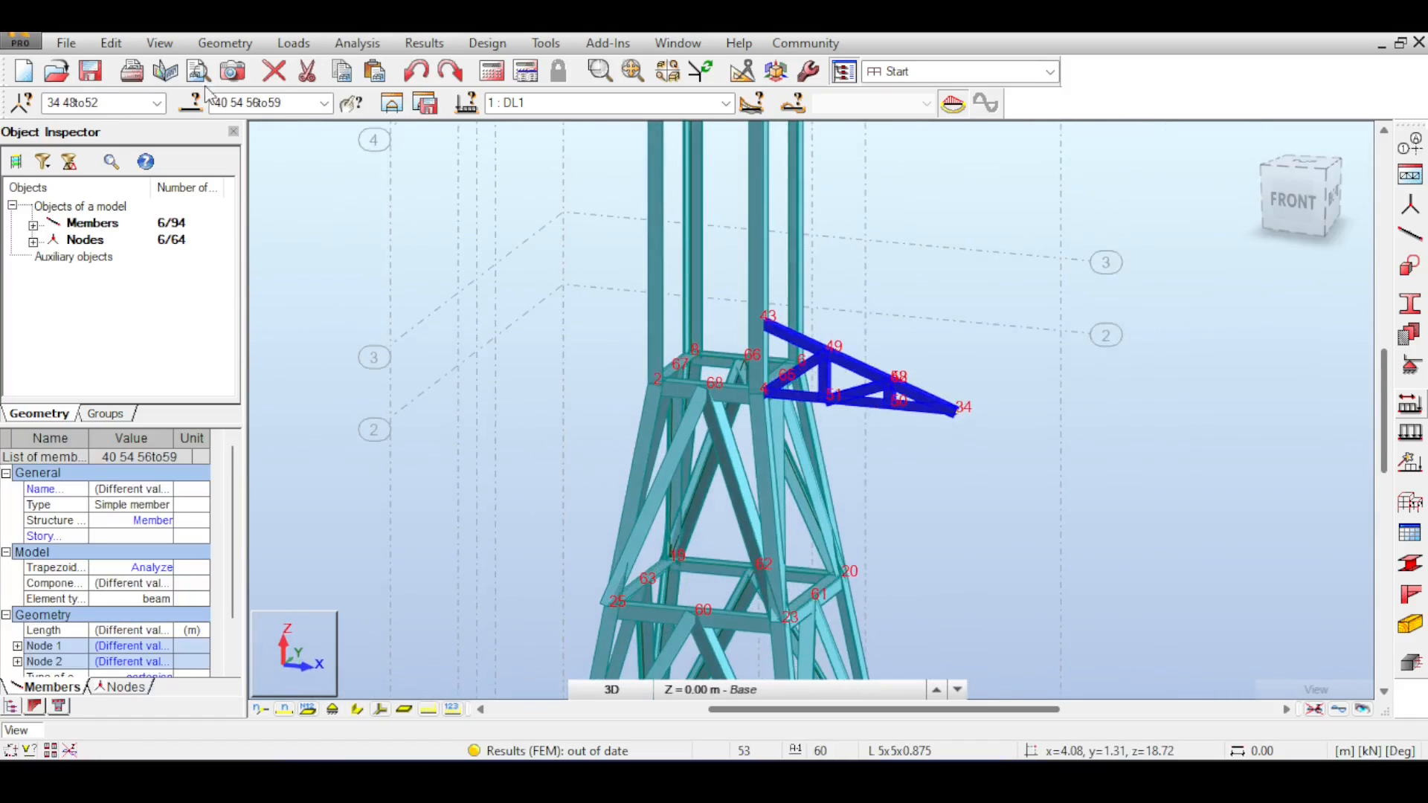
click(110, 42)
mouse_move(223, 303)
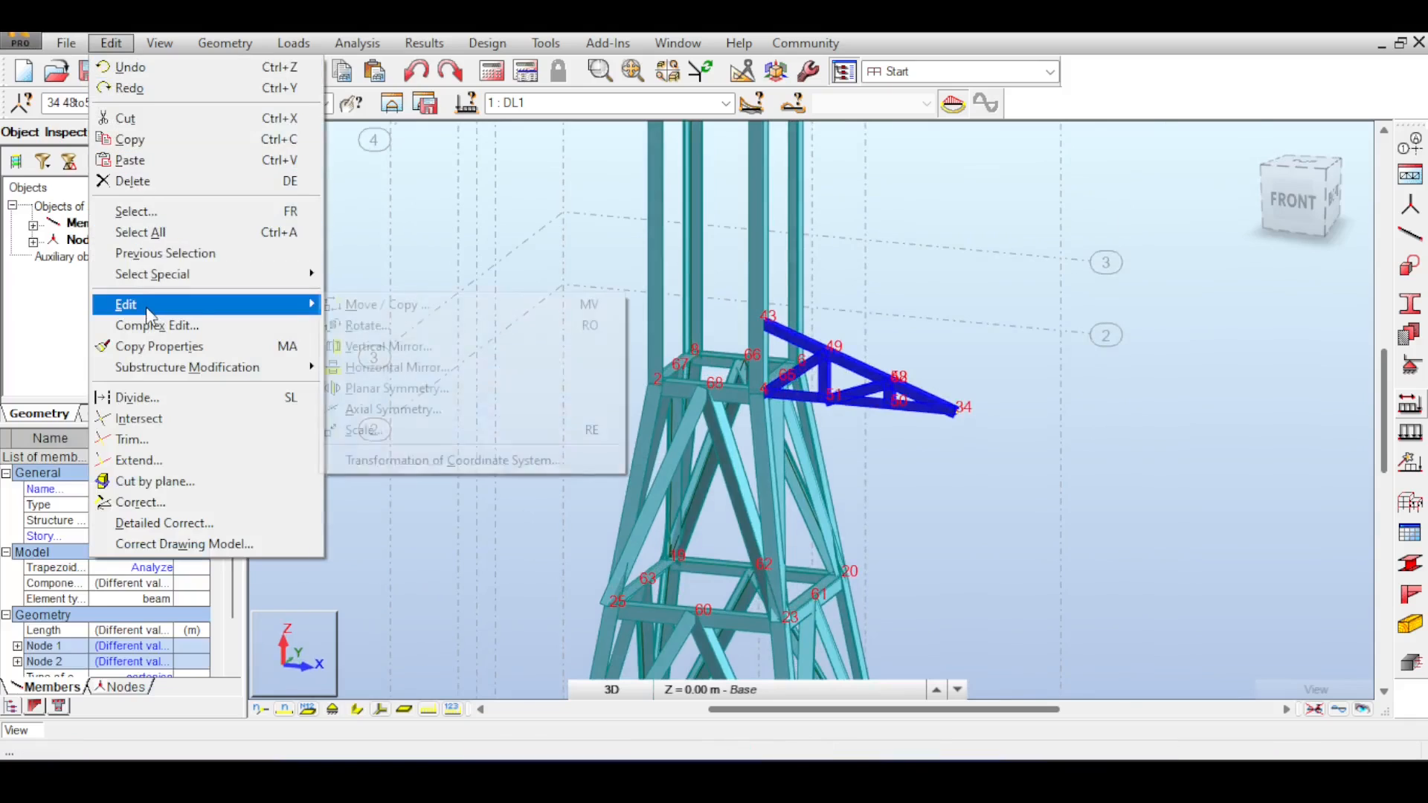
click(387, 305)
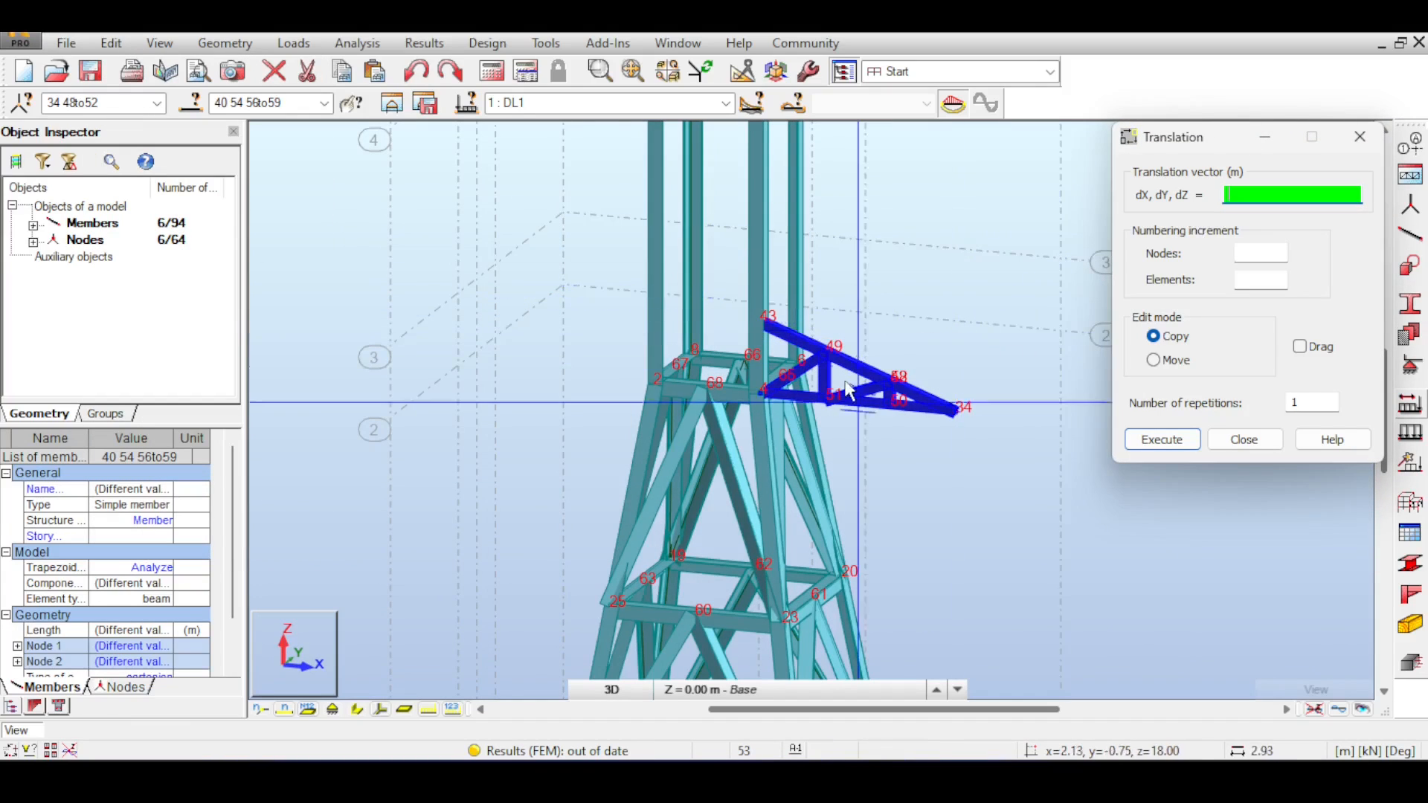
middle_drag(858, 366, 743, 363)
drag(1184, 147, 1176, 337)
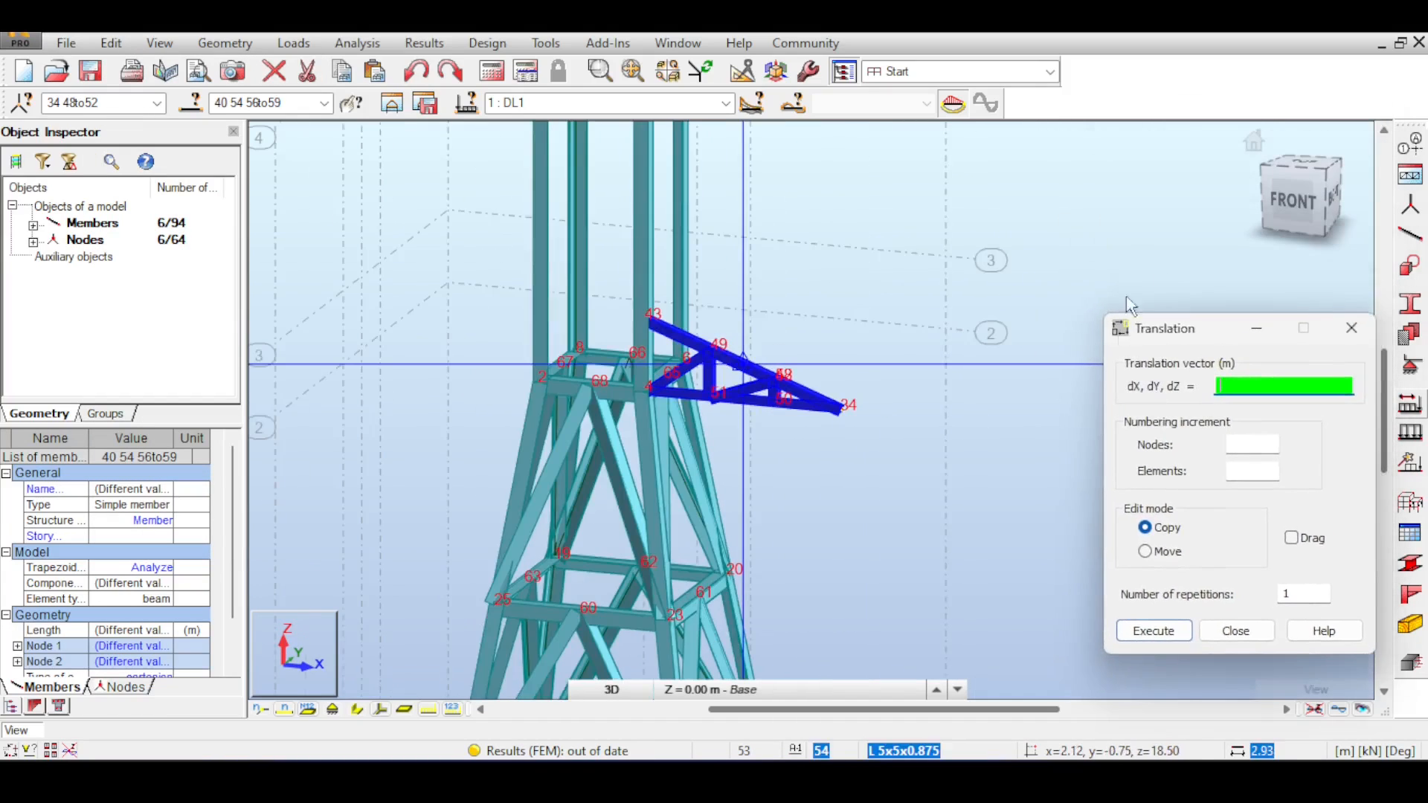
click(1283, 177)
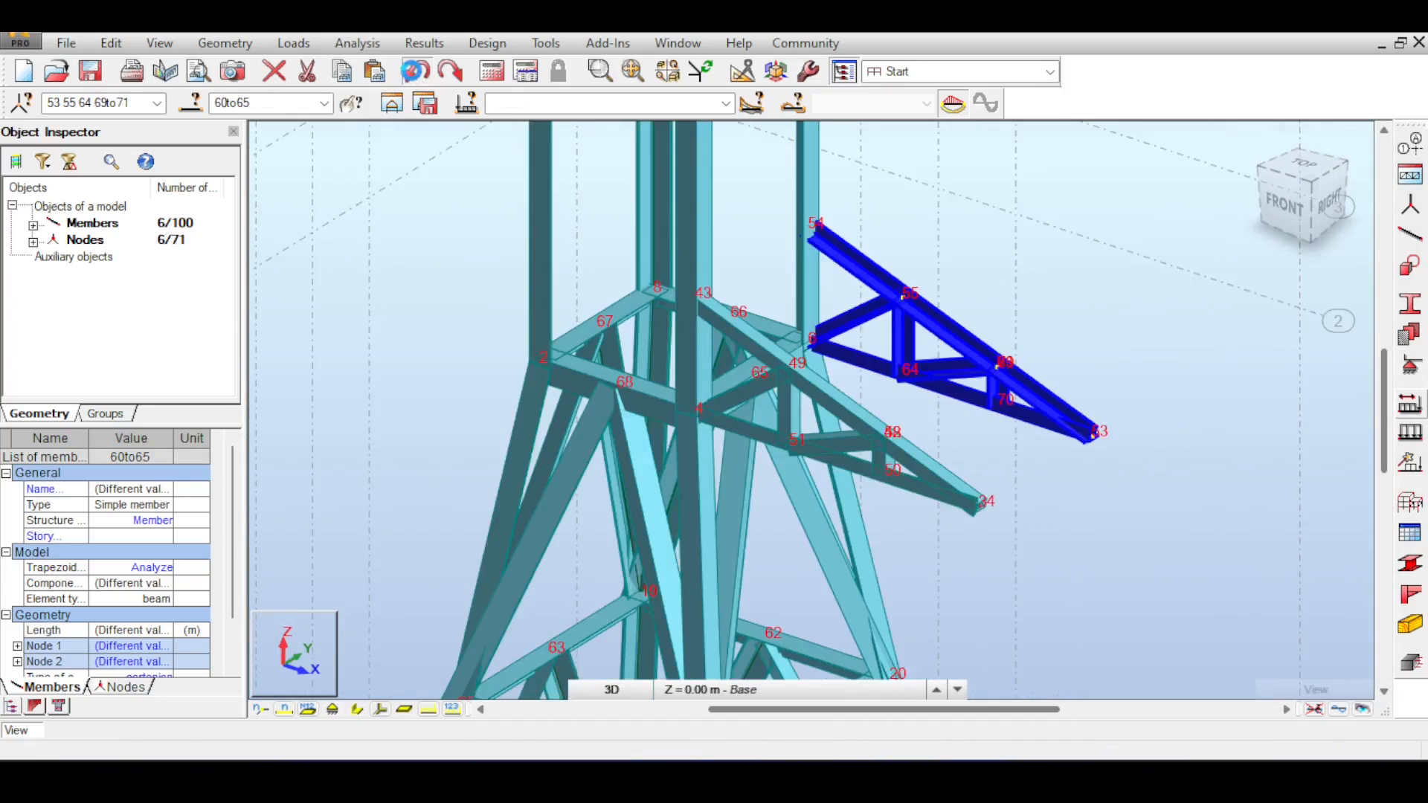
key(ctrl+z)
Step: Select the cross-arm's outer vertical brace and undo the last two changes to the outer bracing
scroll(880, 452, up, 2)
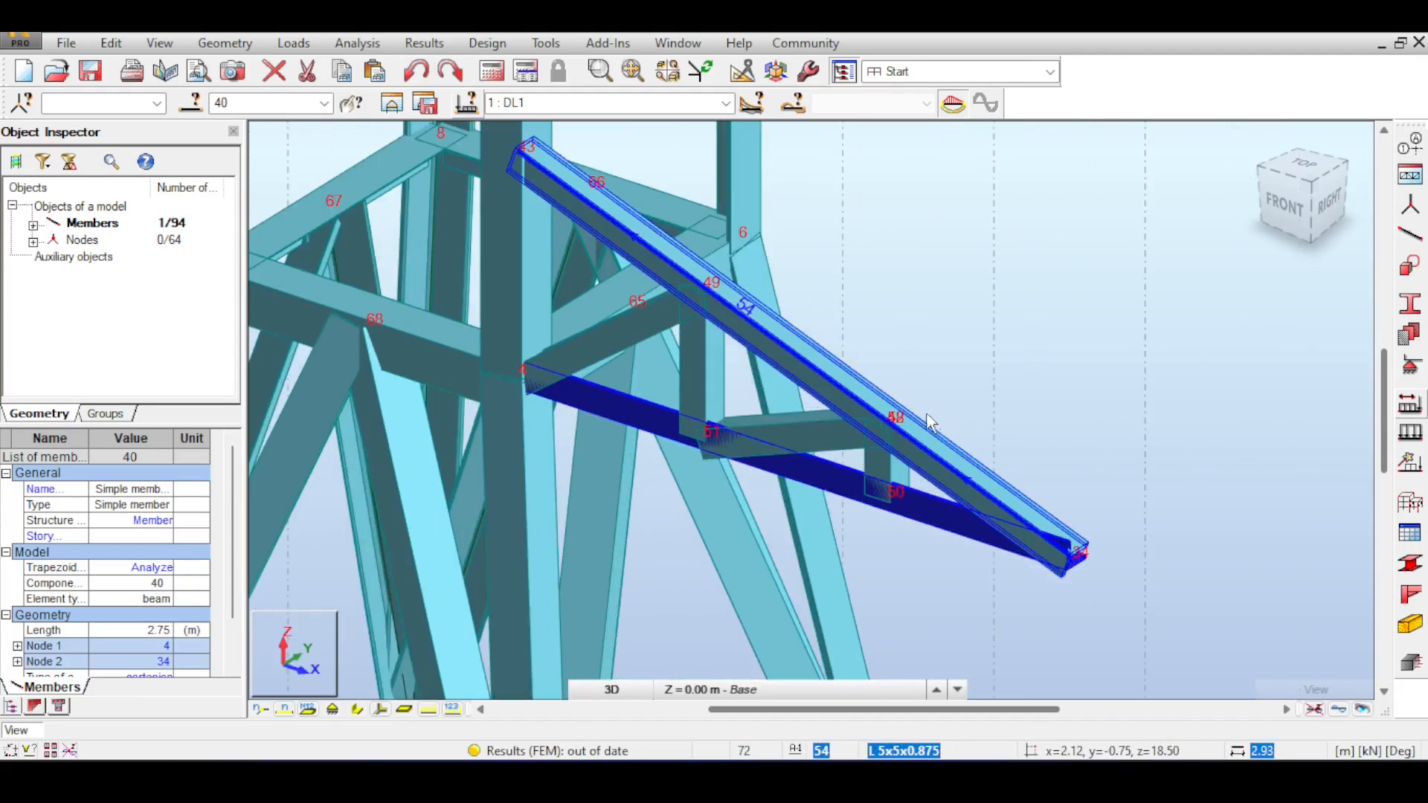
middle_drag(912, 405, 940, 352)
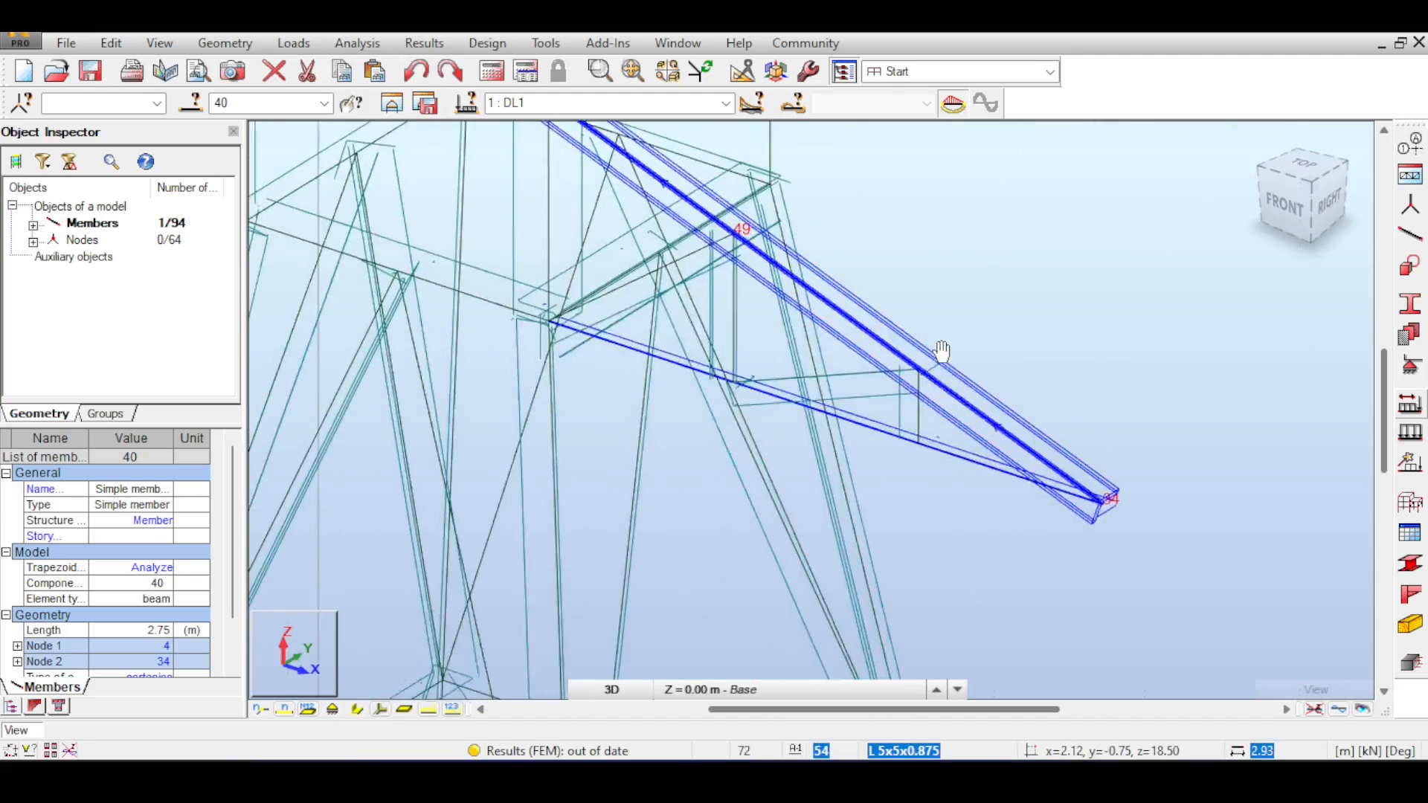
scroll(943, 365, up, 1)
click(904, 426)
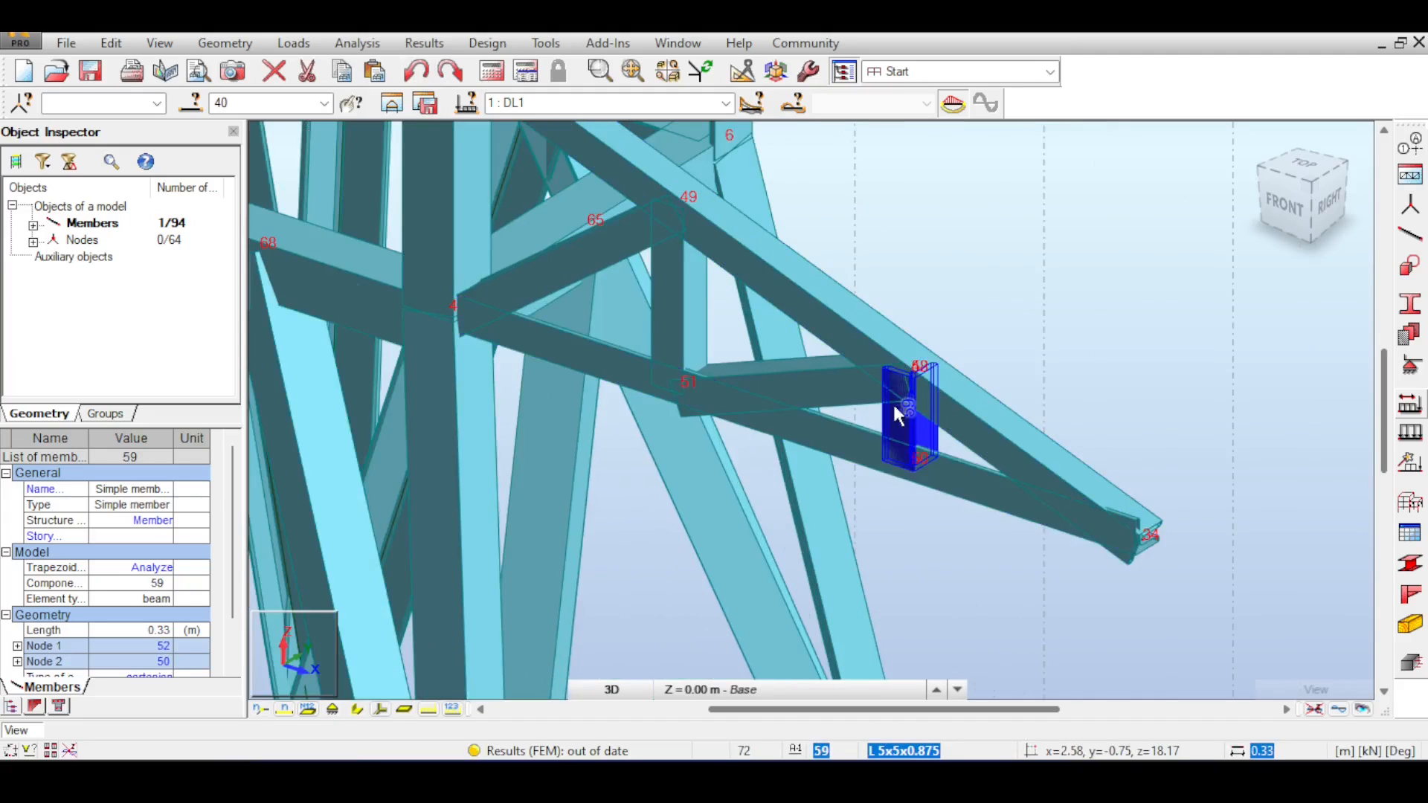
scroll(902, 377, up, 2)
key(ctrl+z)
key(ctrl+z)
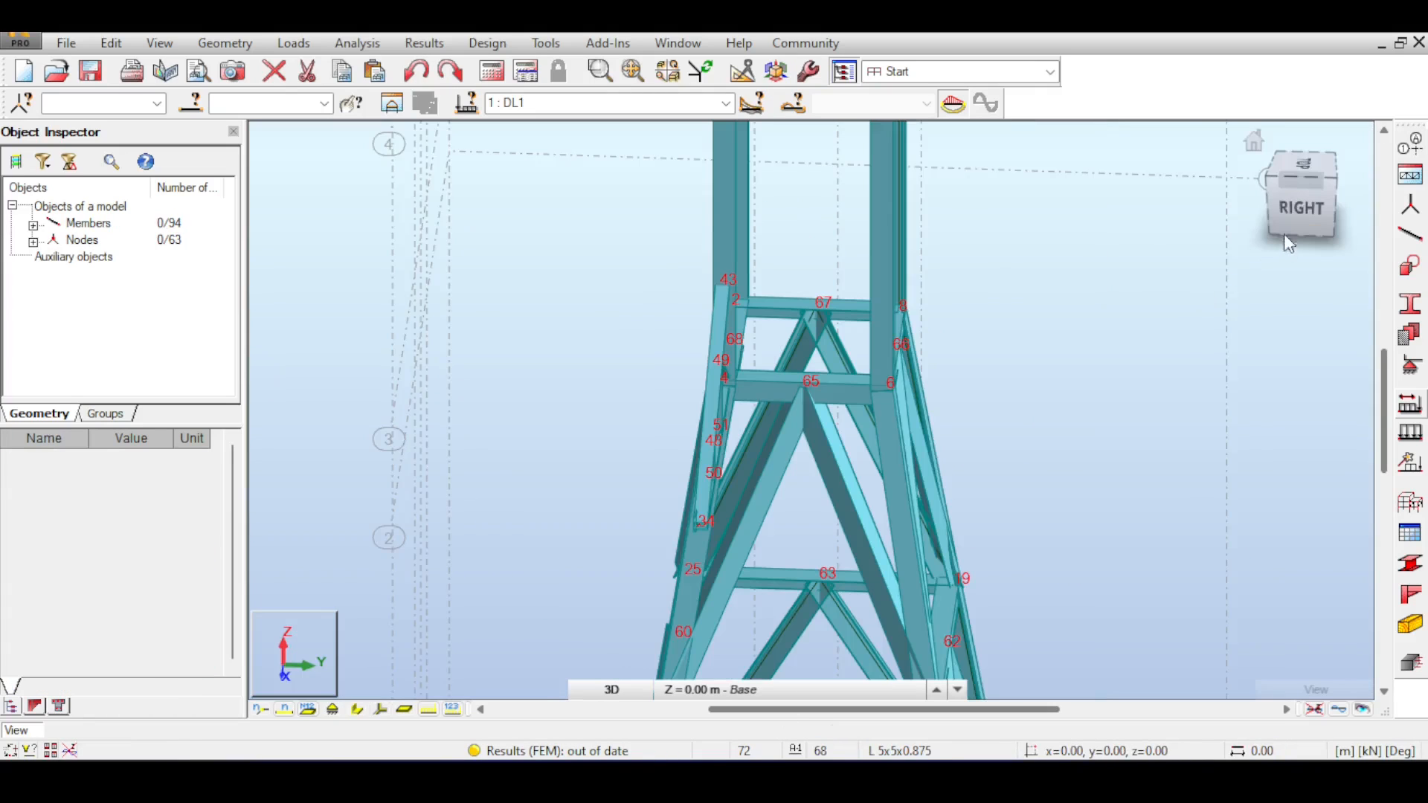
drag(1300, 207, 1216, 204)
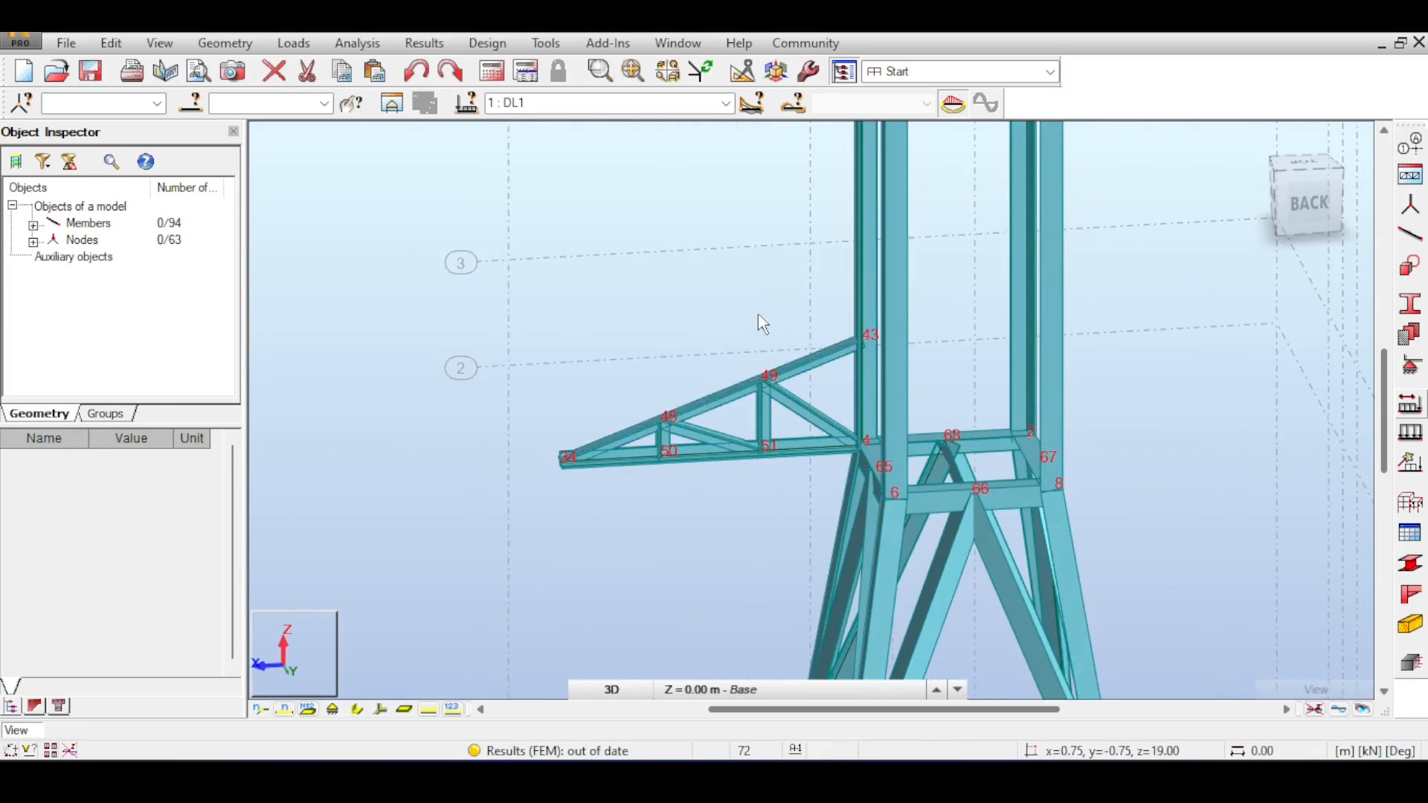
middle_drag(801, 371, 781, 387)
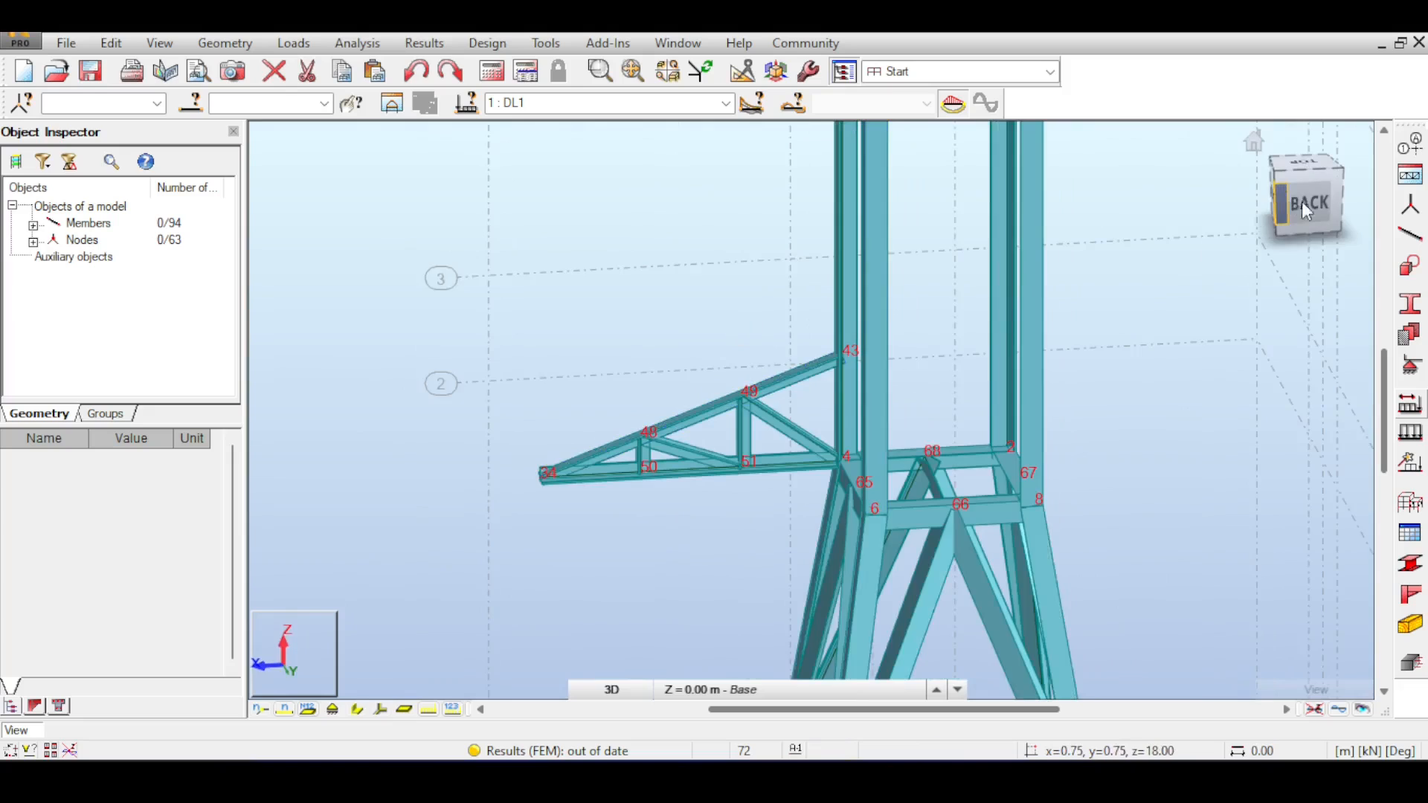
drag(1301, 203, 1343, 223)
middle_drag(1029, 223, 949, 223)
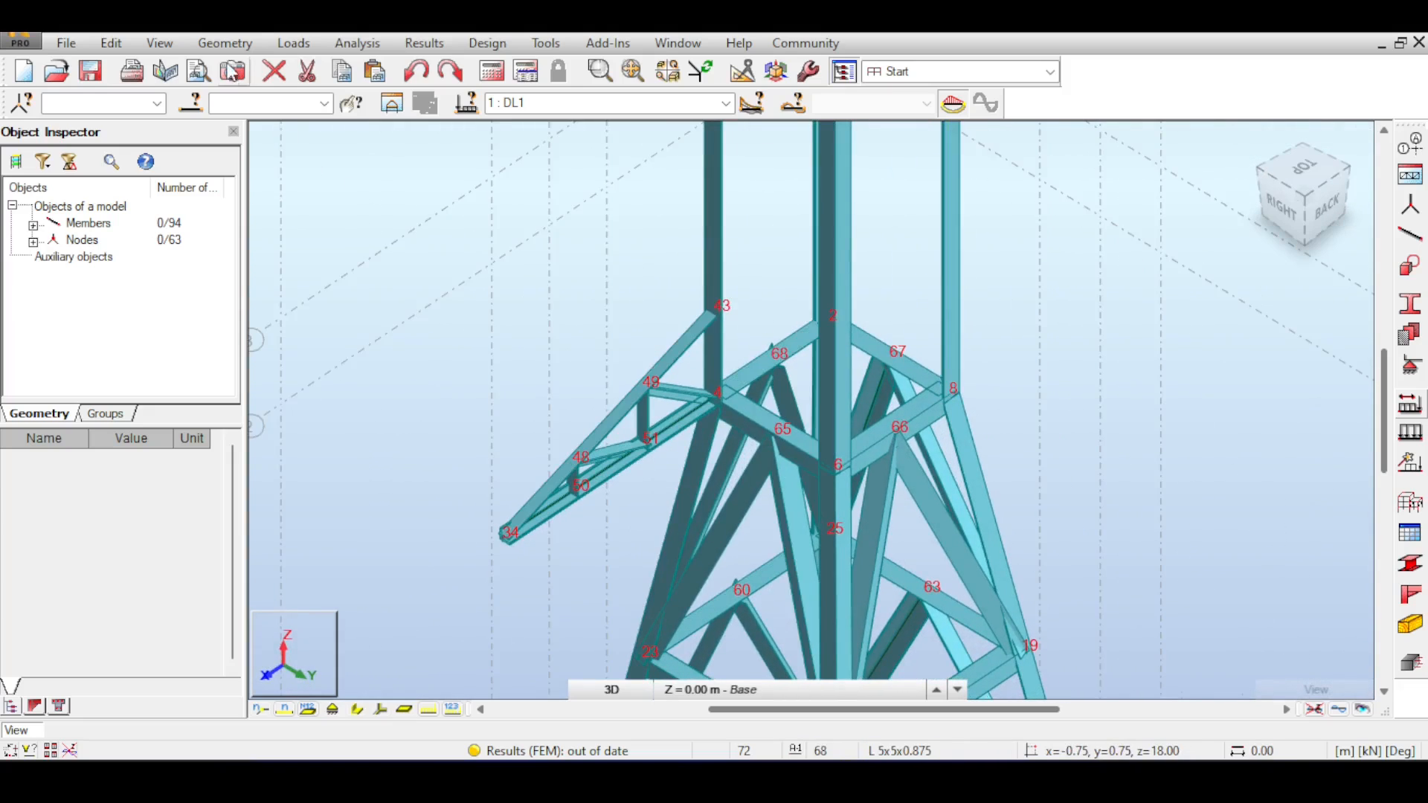
click(159, 43)
click(224, 42)
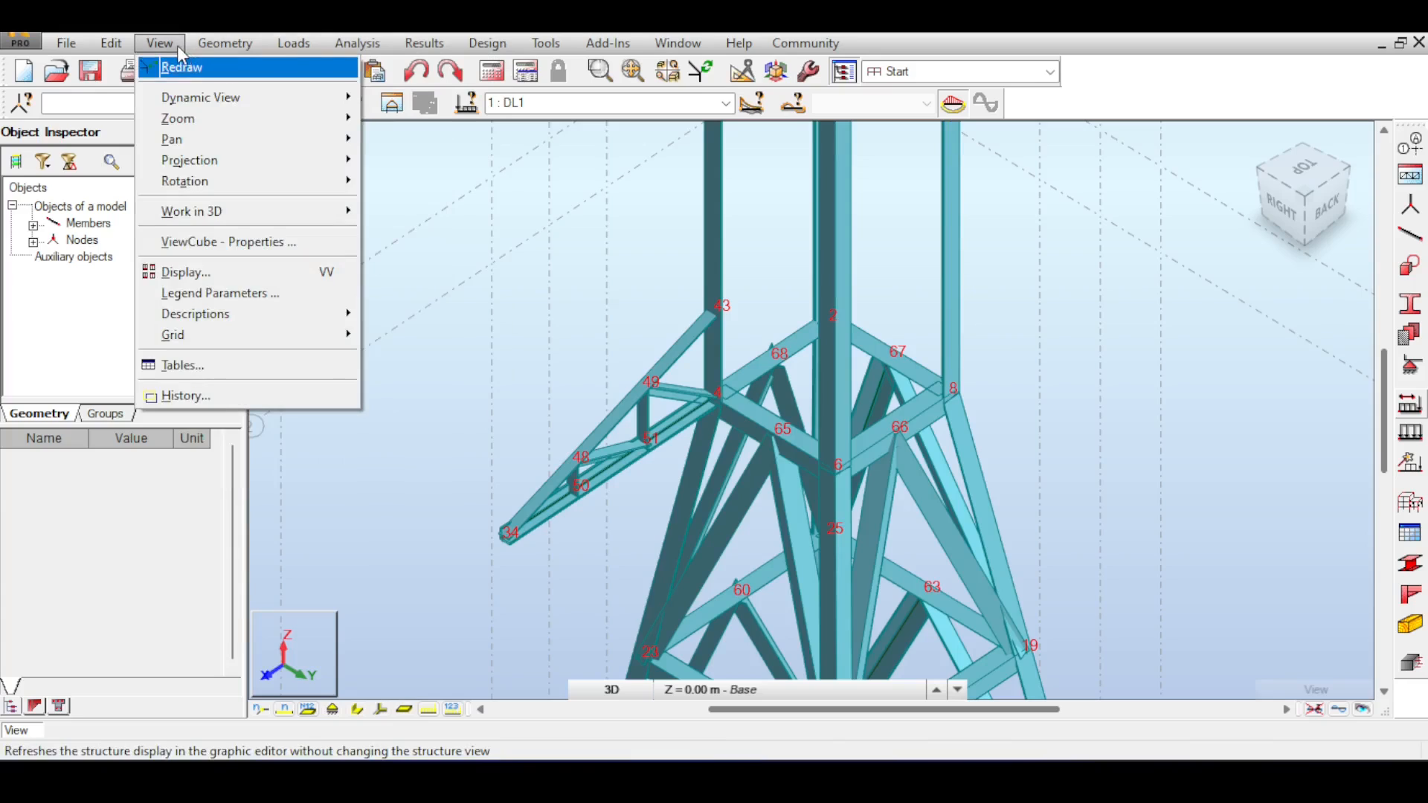
mouse_move(199, 306)
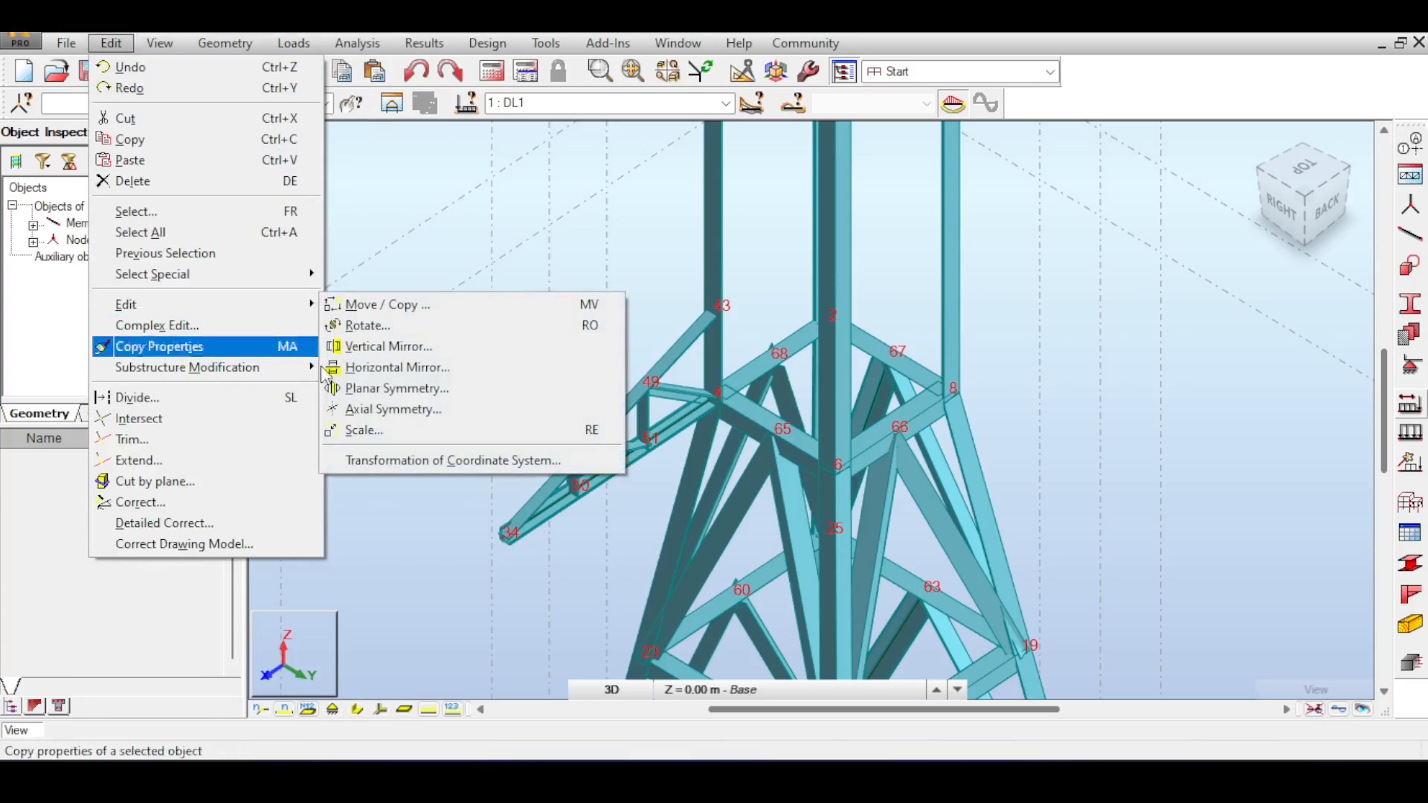
click(388, 347)
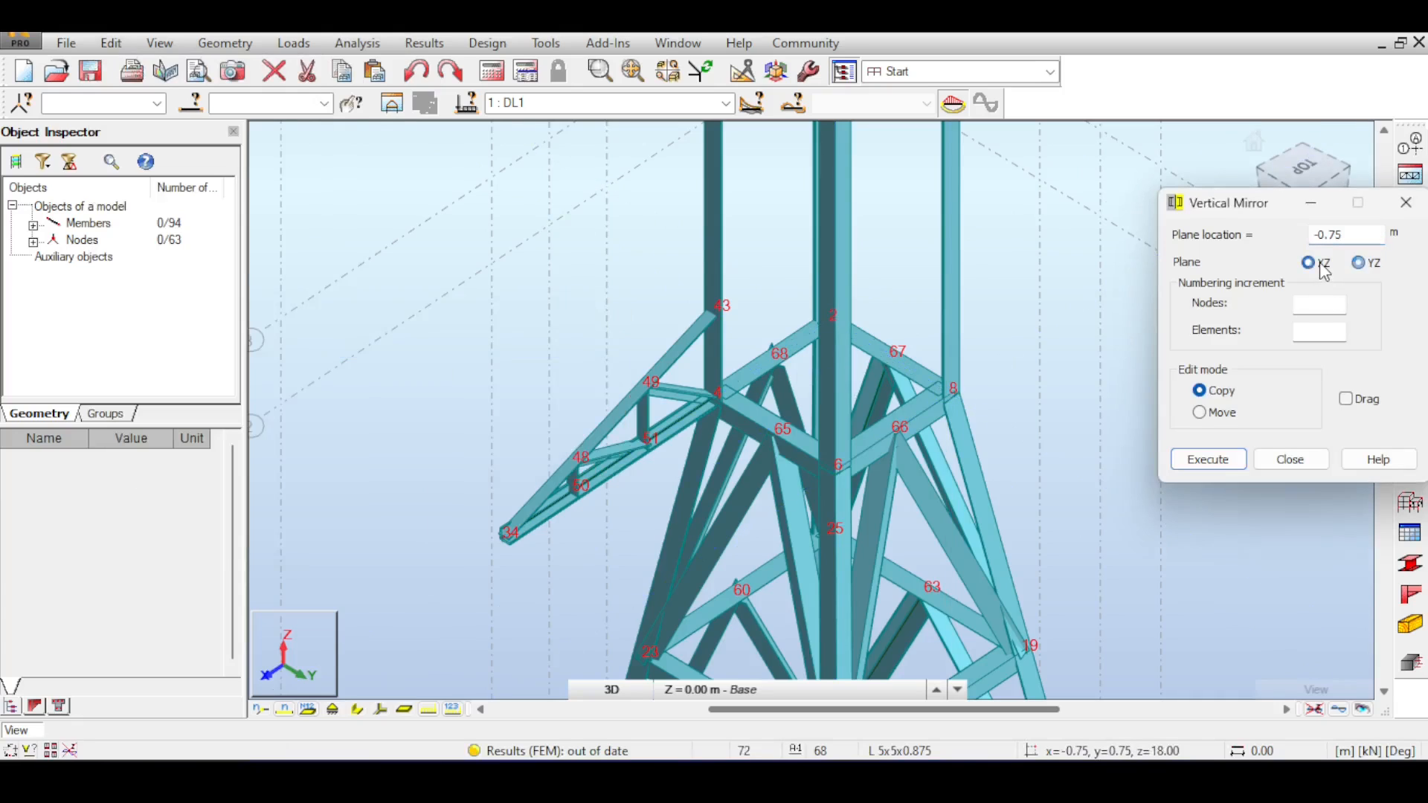
click(1335, 241)
click(772, 435)
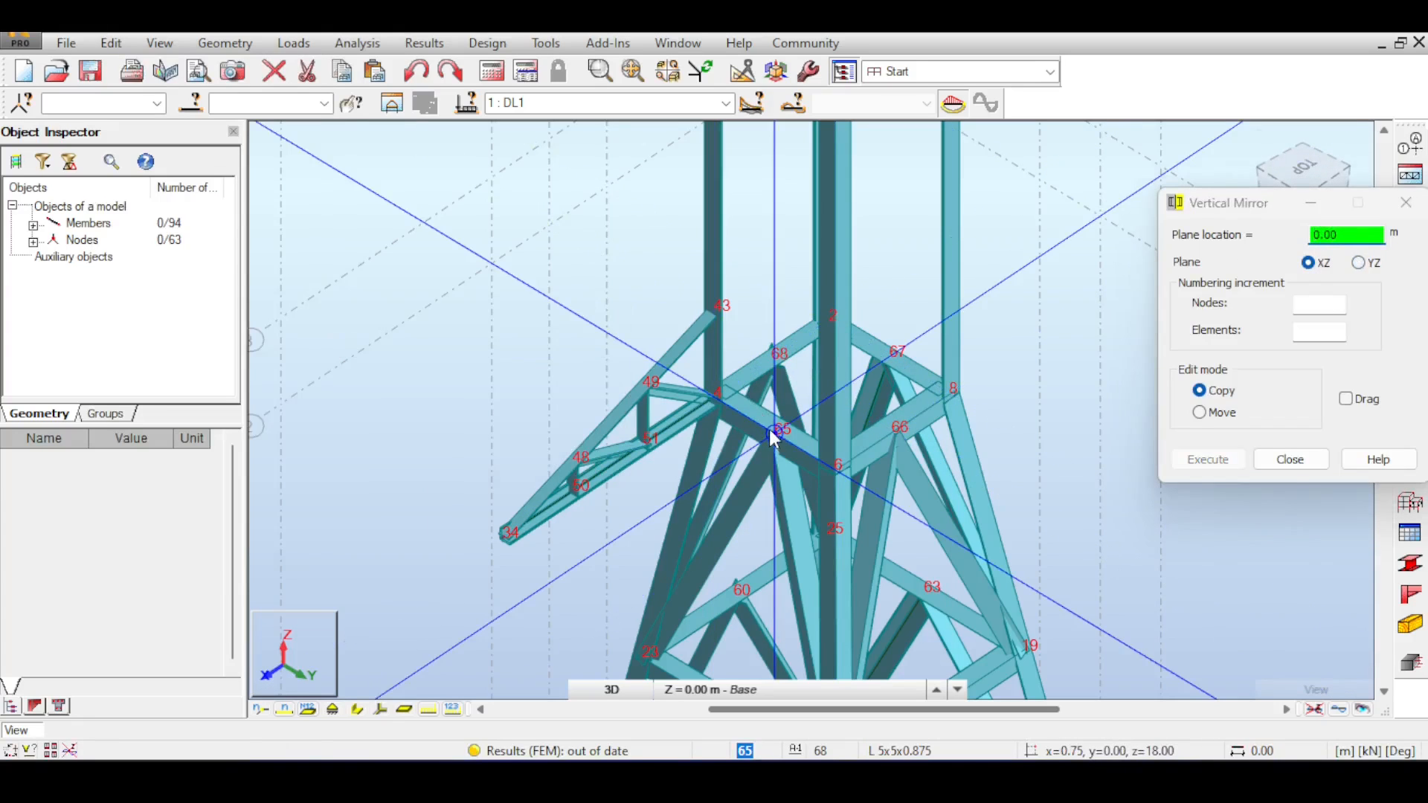
click(884, 437)
click(900, 424)
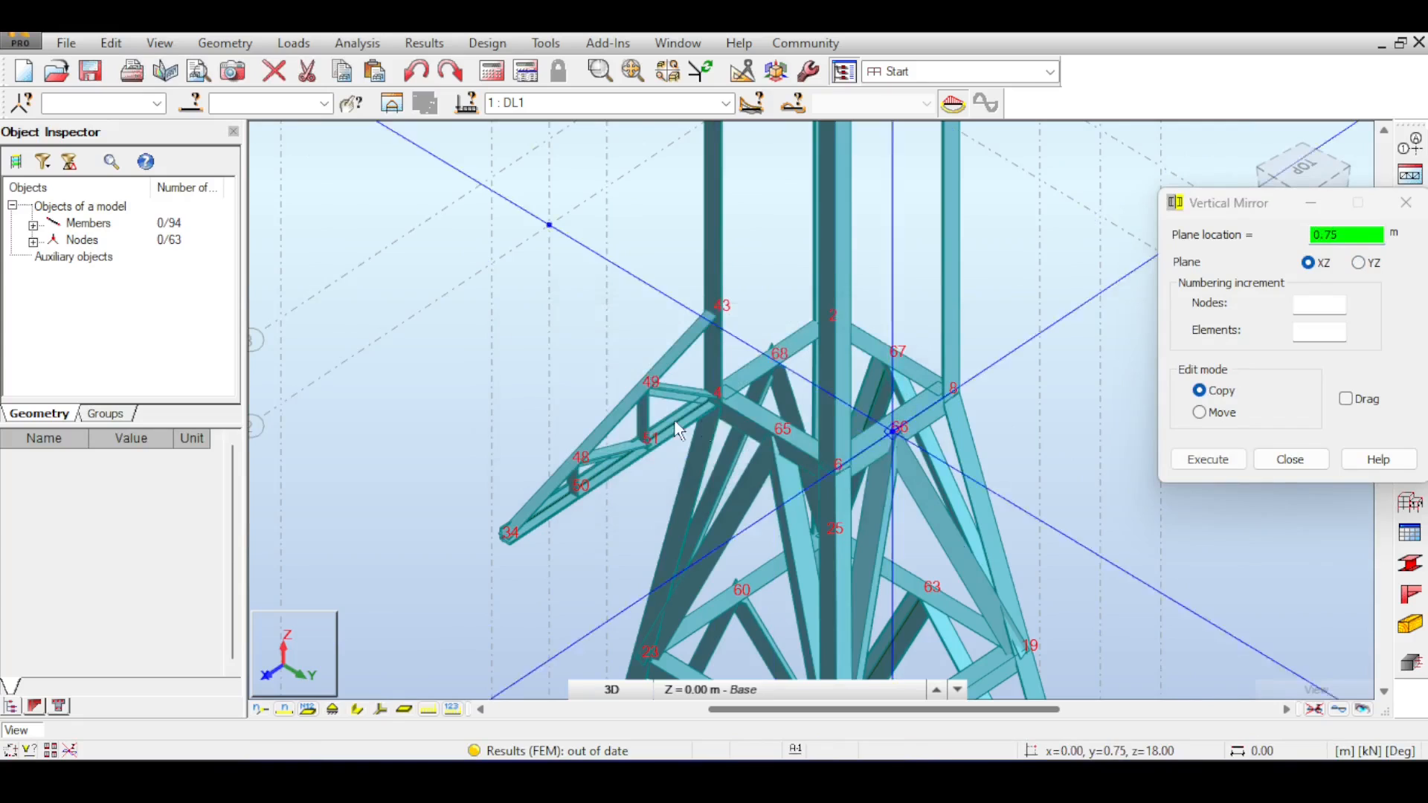
click(1286, 459)
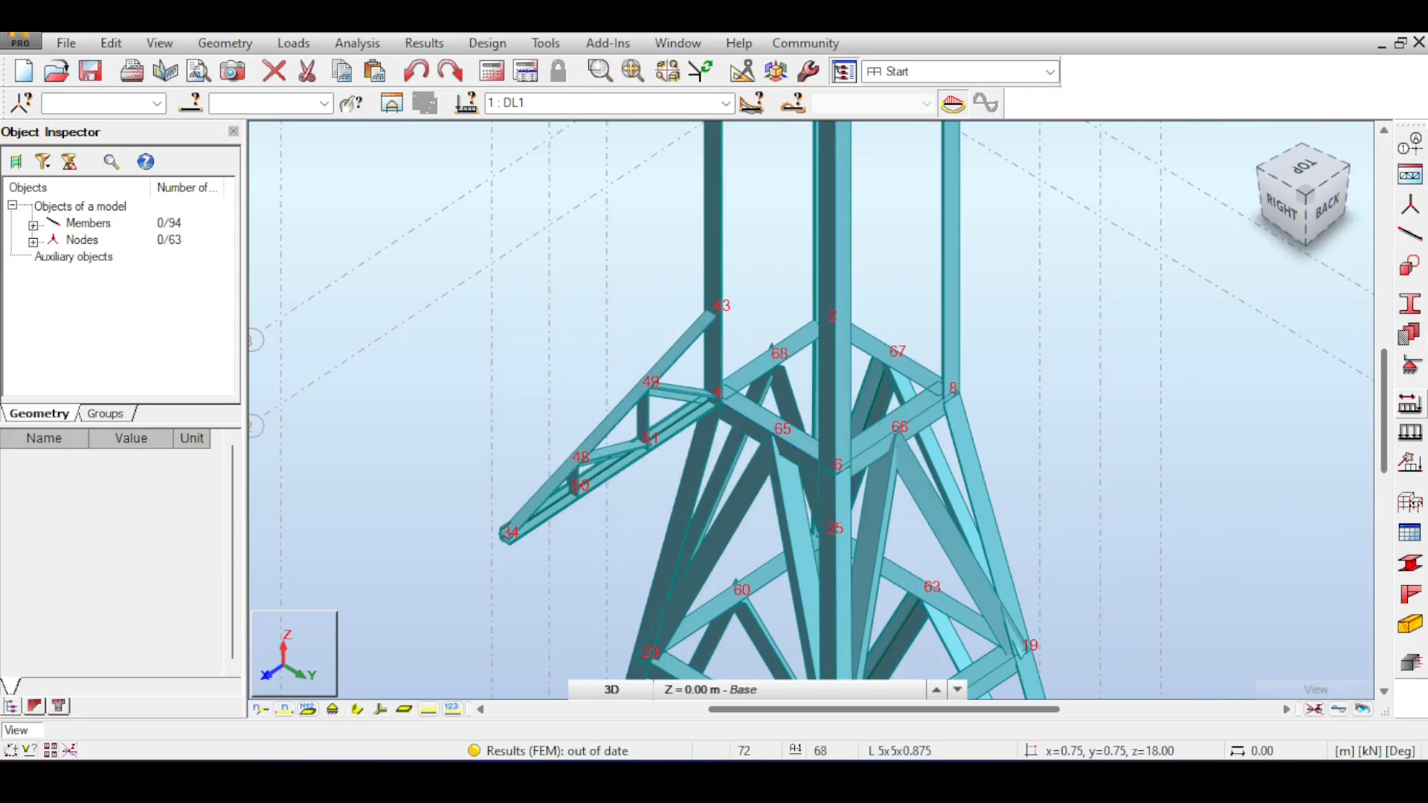
Step: Copy the six cross-arm members to the opposite tower face with a Vertical Mirror about the XZ plane at 0.00 m
shift+middle_drag(862, 446, 1055, 270)
drag(457, 248, 674, 545)
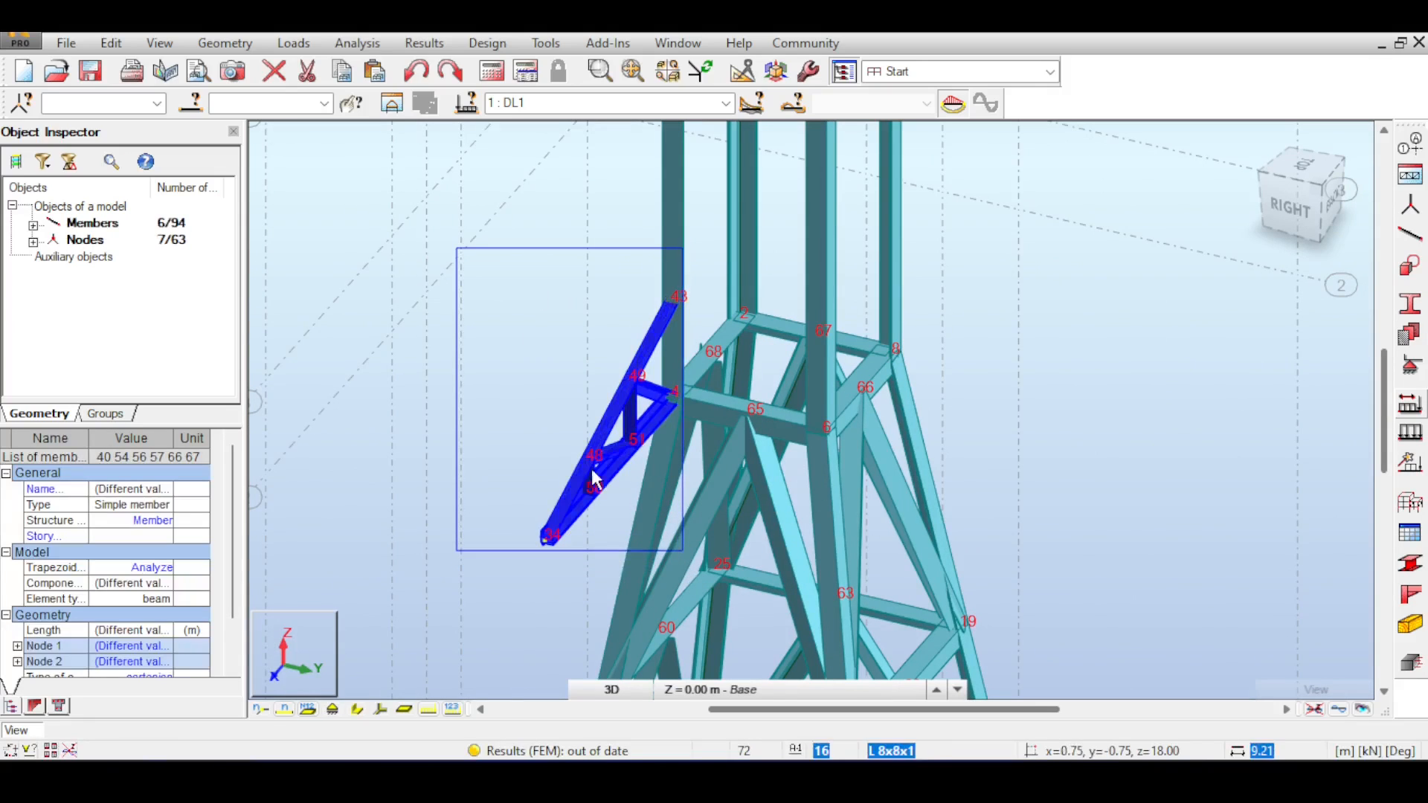
click(104, 45)
mouse_move(159, 307)
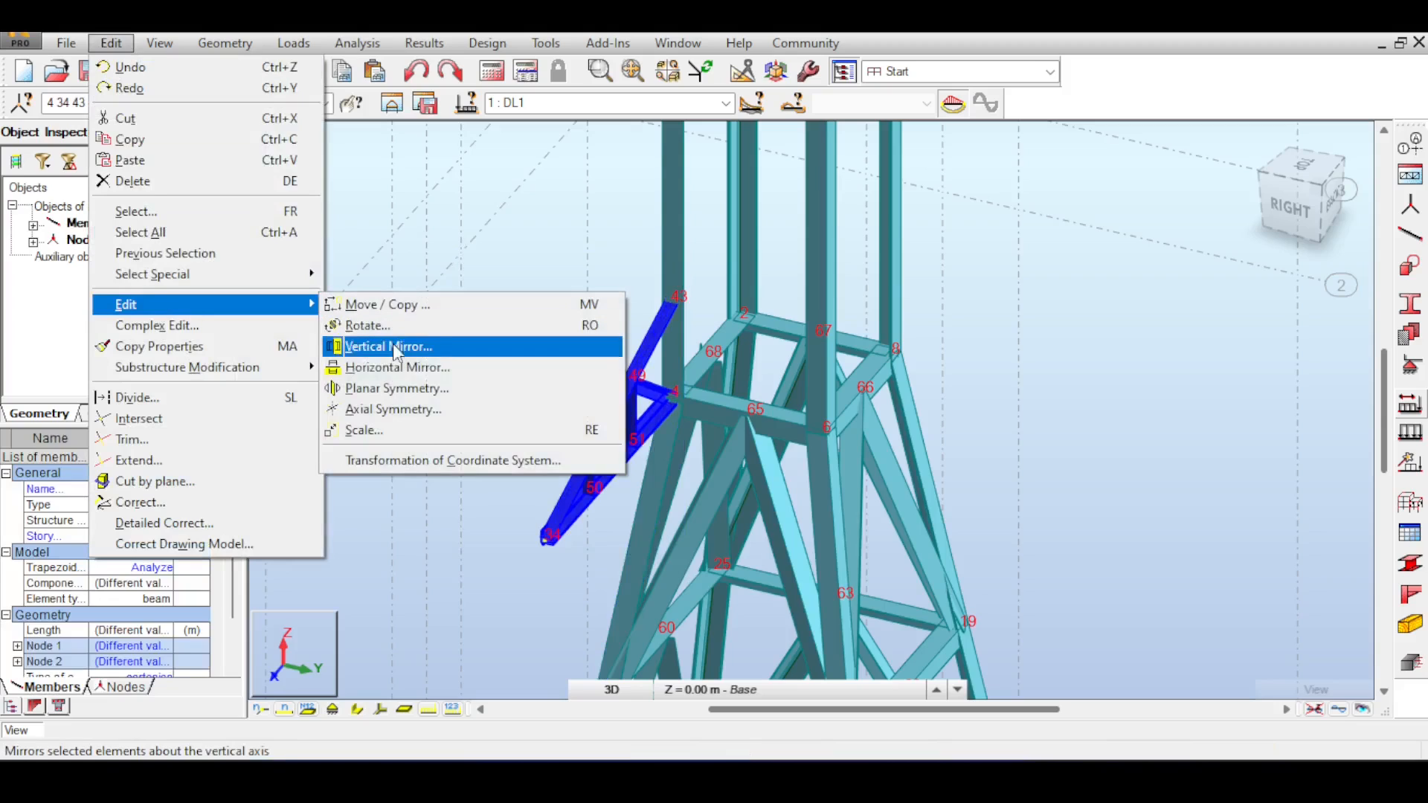
click(400, 354)
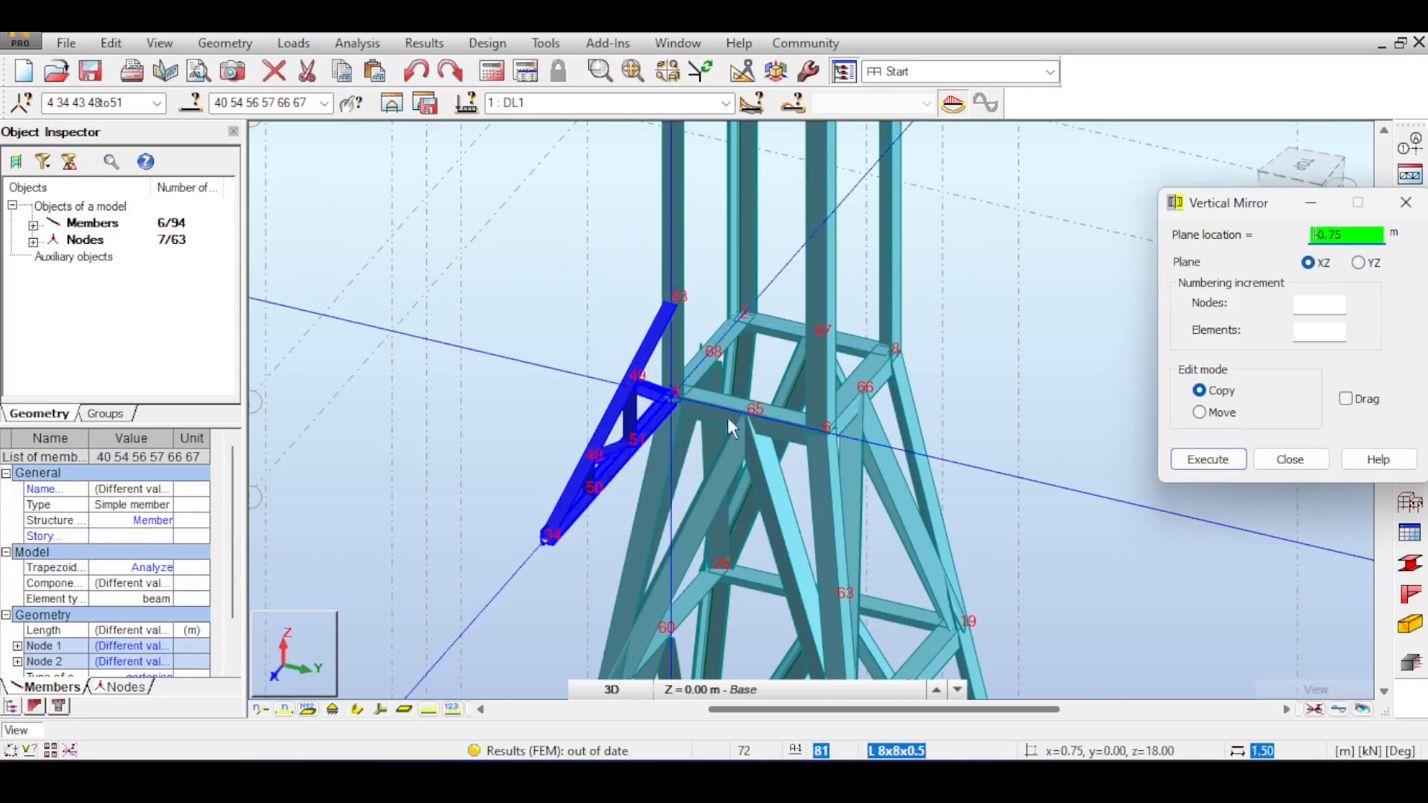
click(753, 415)
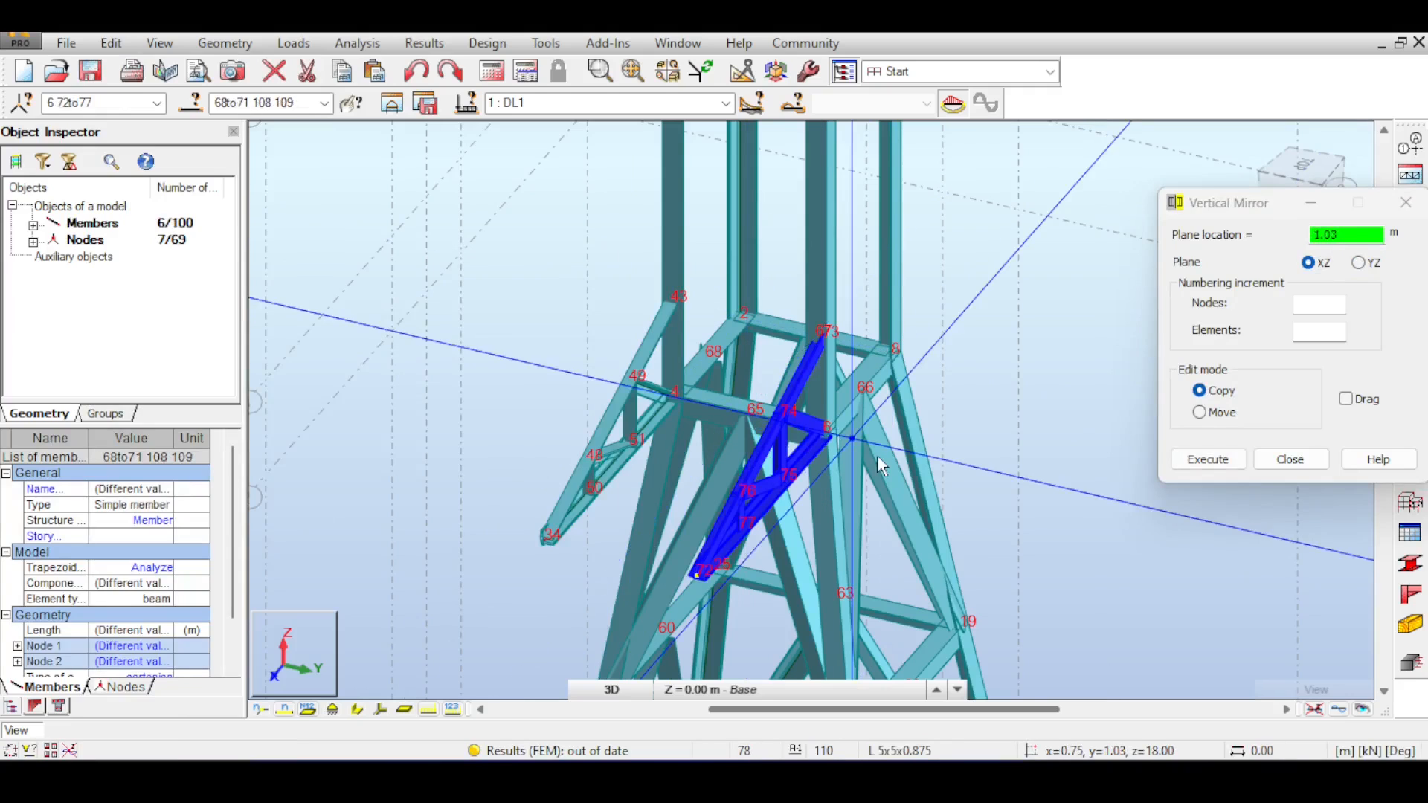
click(1290, 460)
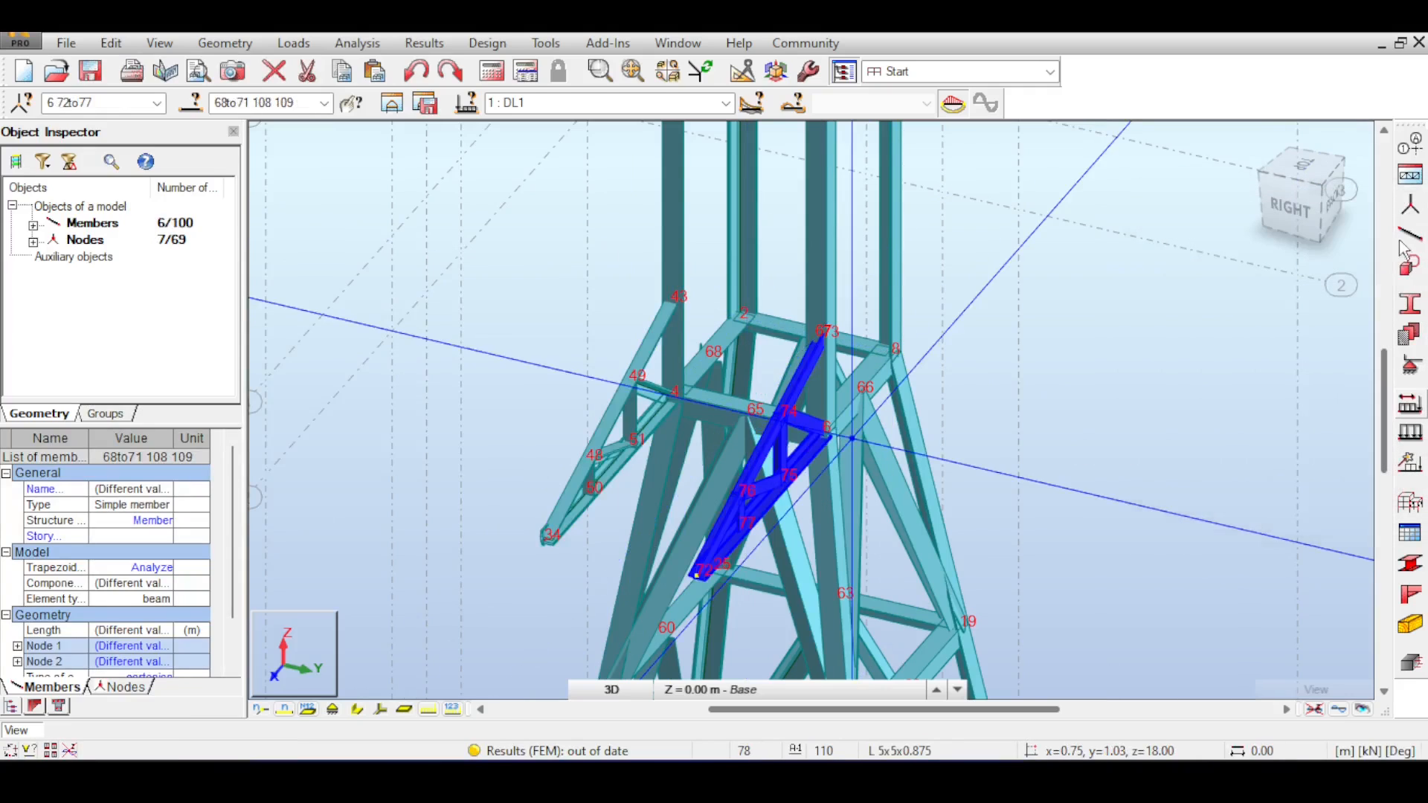
Step: Examine the mirrored cross-arm's alignment and section orientation against the original from behind and from the right side, and clear the selection
click(1330, 208)
scroll(902, 545, up, 5)
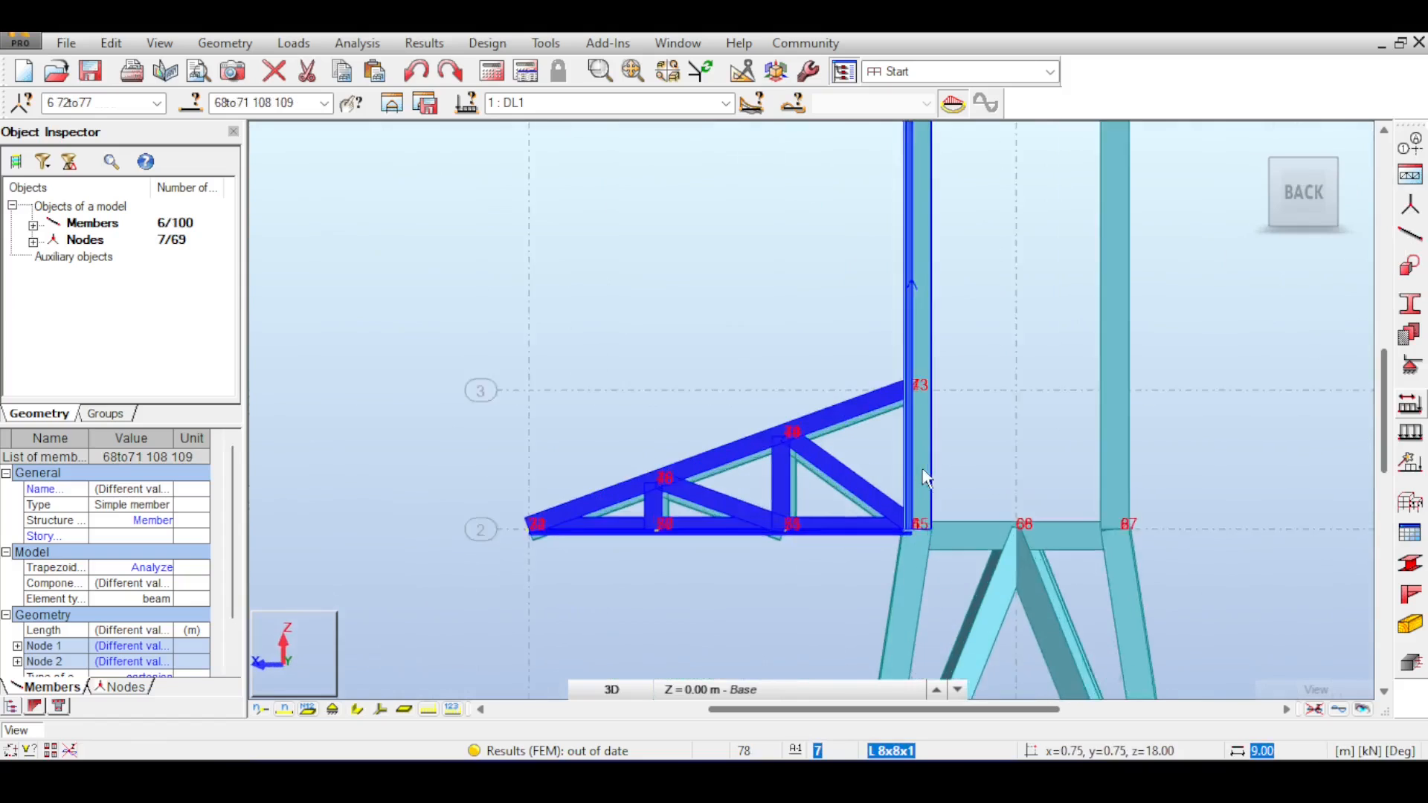
click(1292, 199)
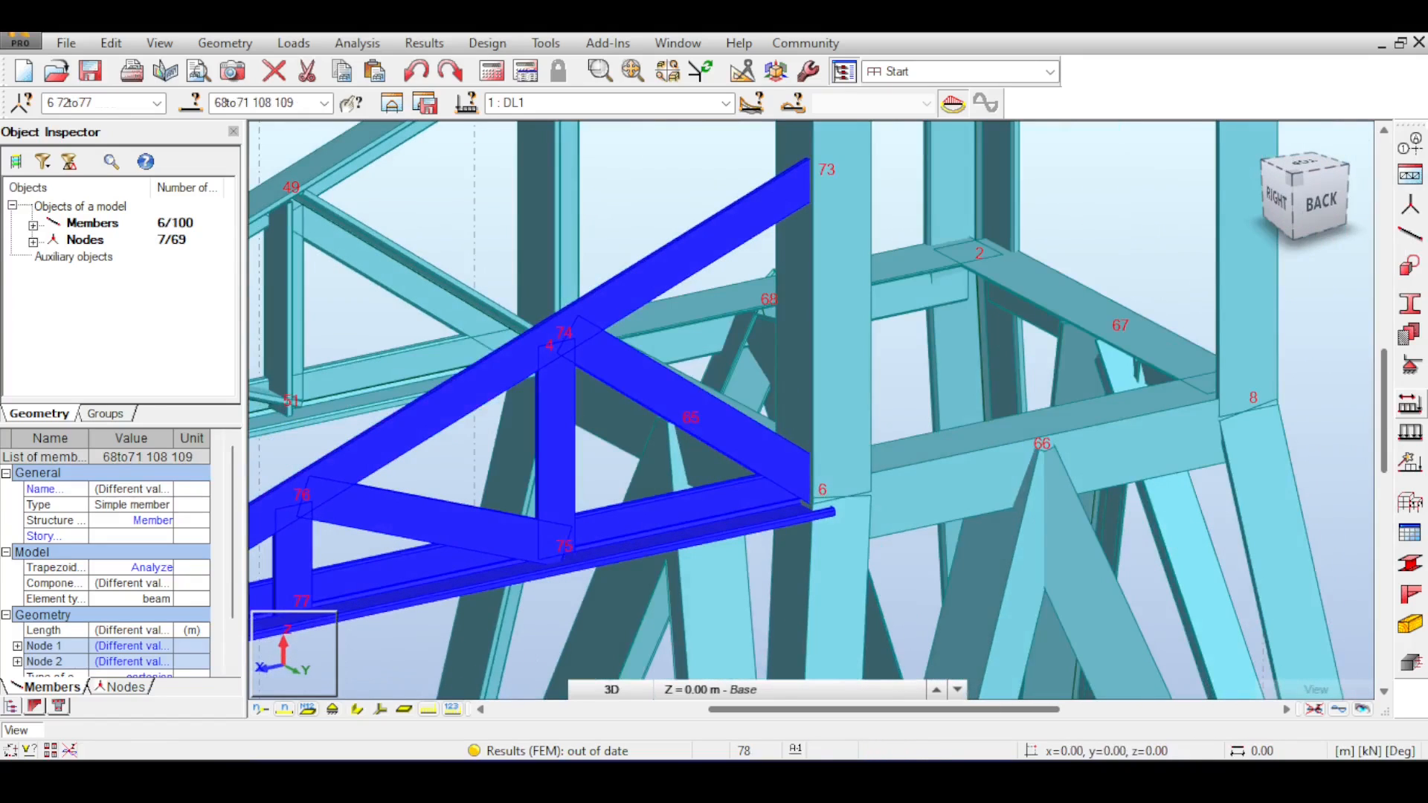
click(1321, 200)
scroll(943, 346, down, 5)
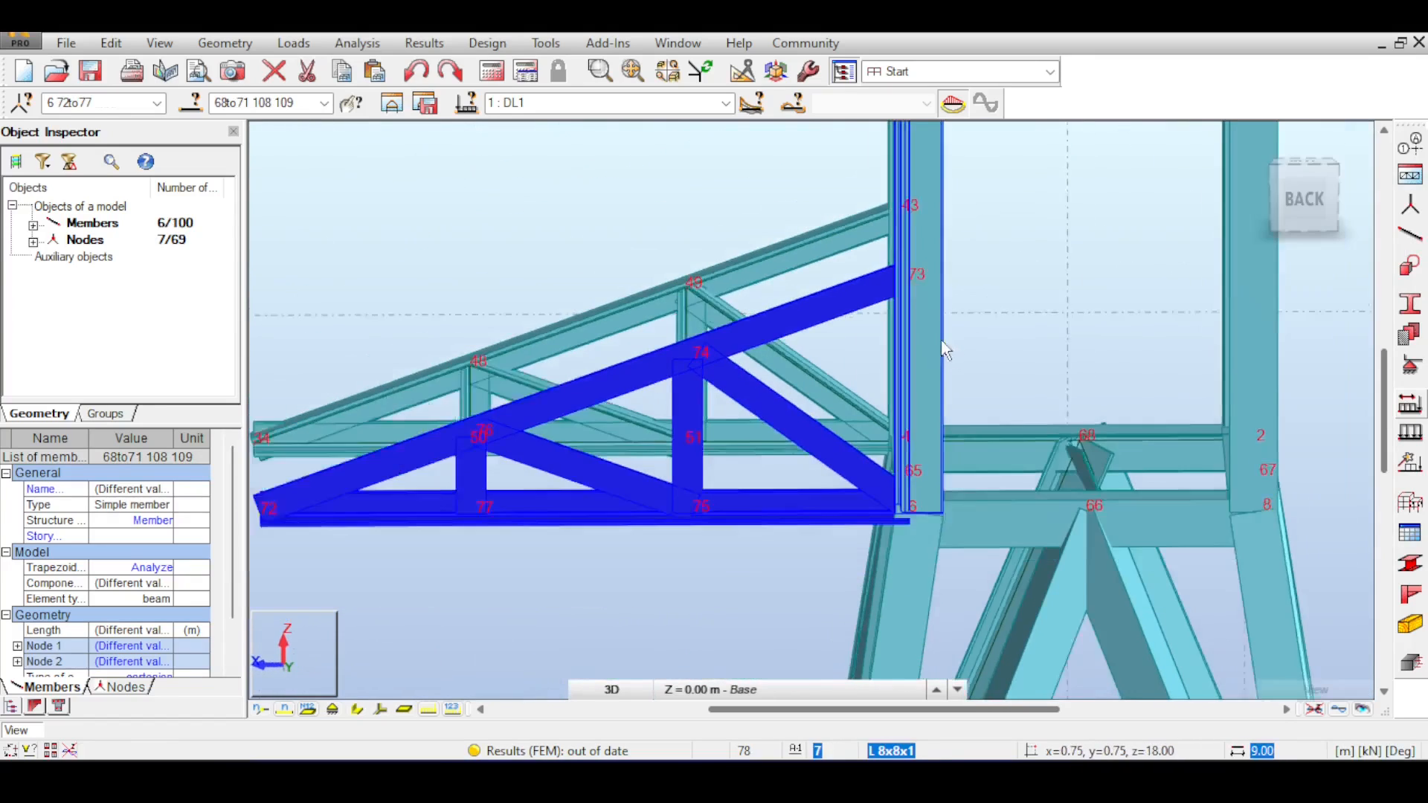
shift+middle_drag(863, 339, 718, 260)
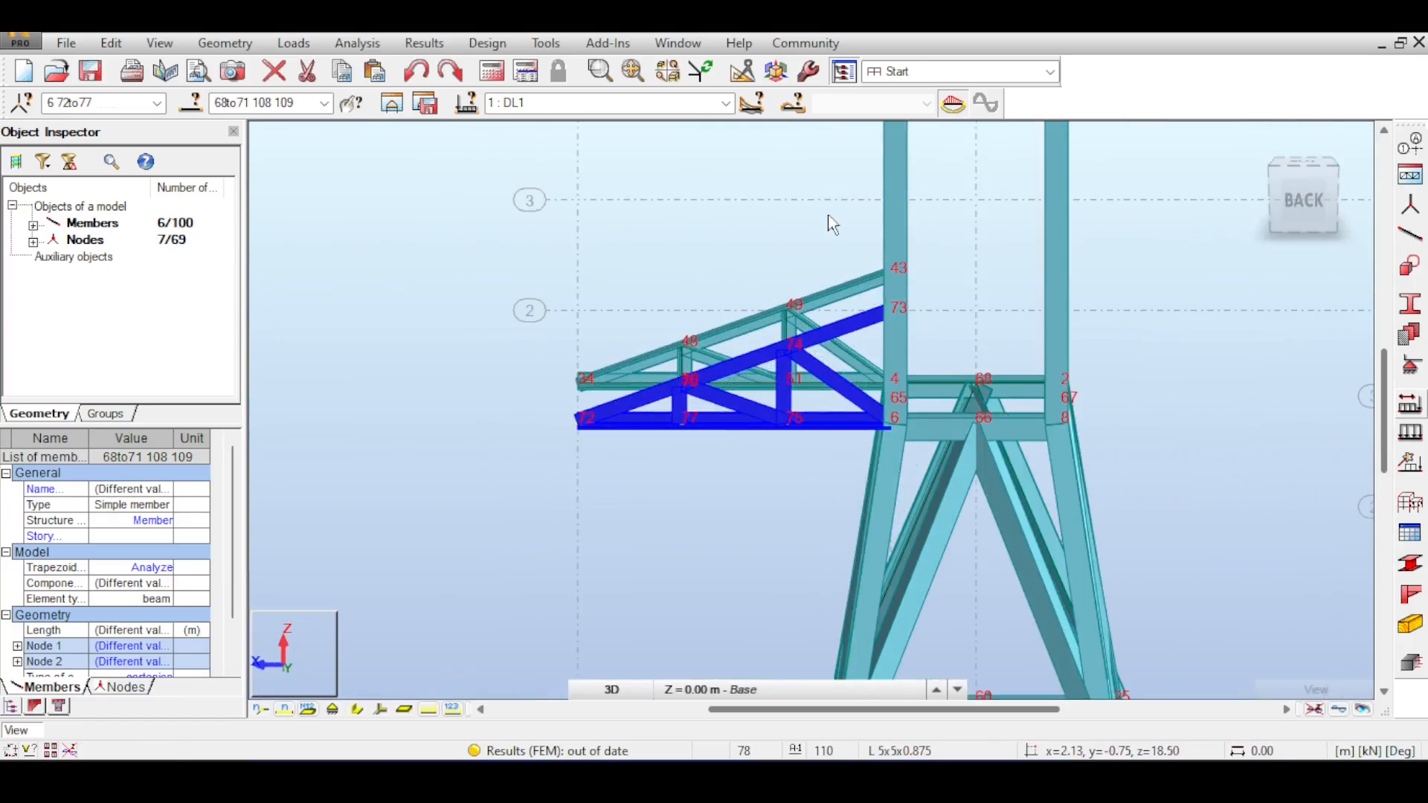
drag(852, 209, 501, 460)
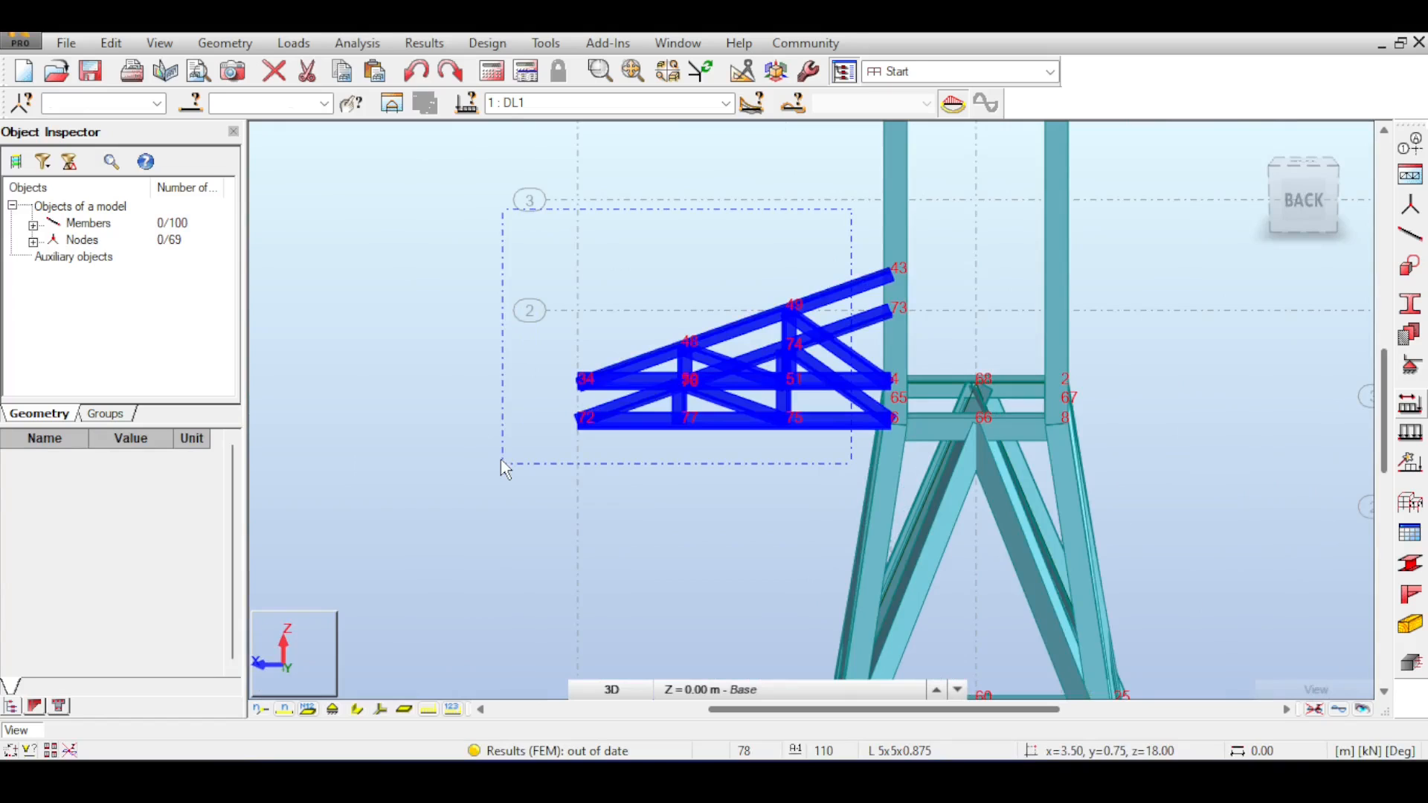
drag(501, 459, 501, 459)
click(1238, 220)
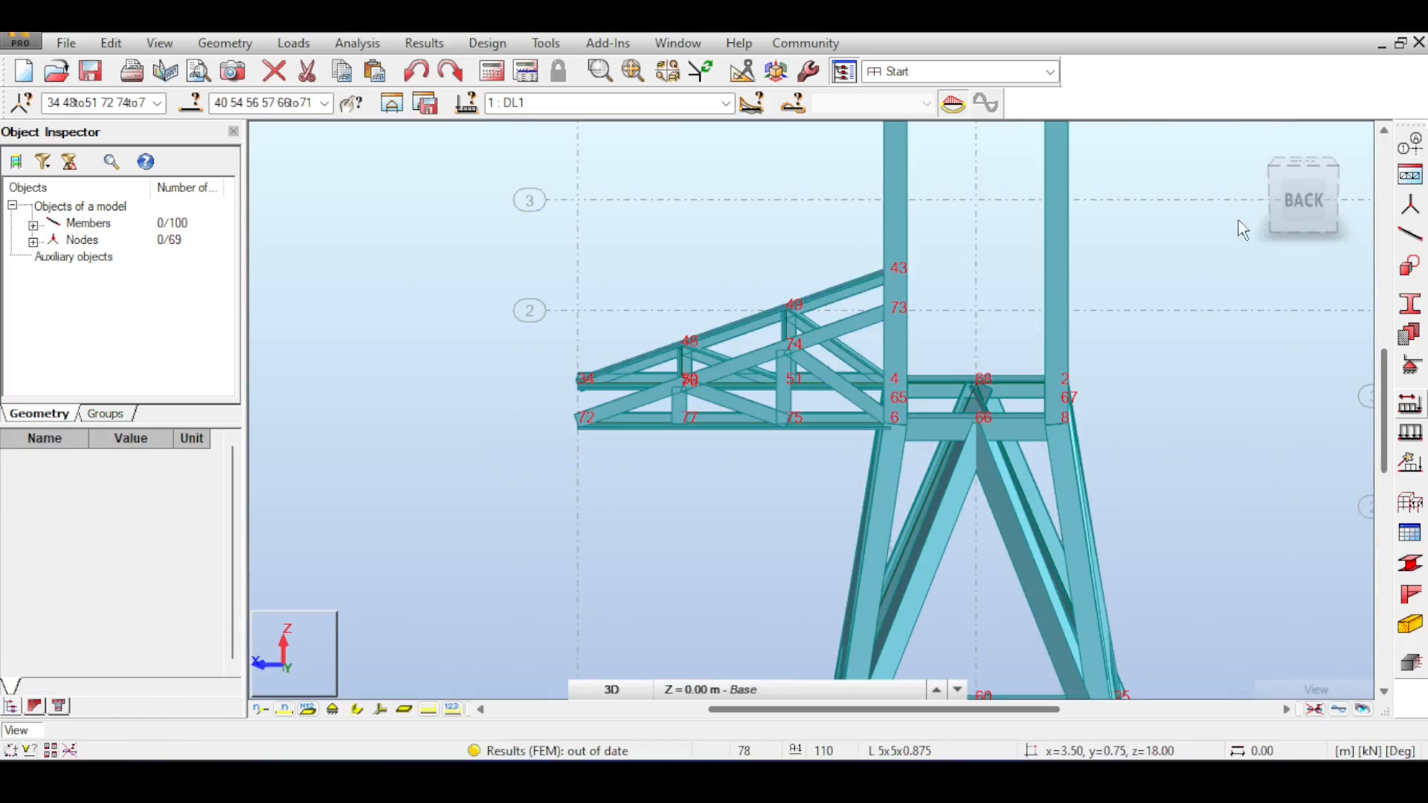
click(1331, 195)
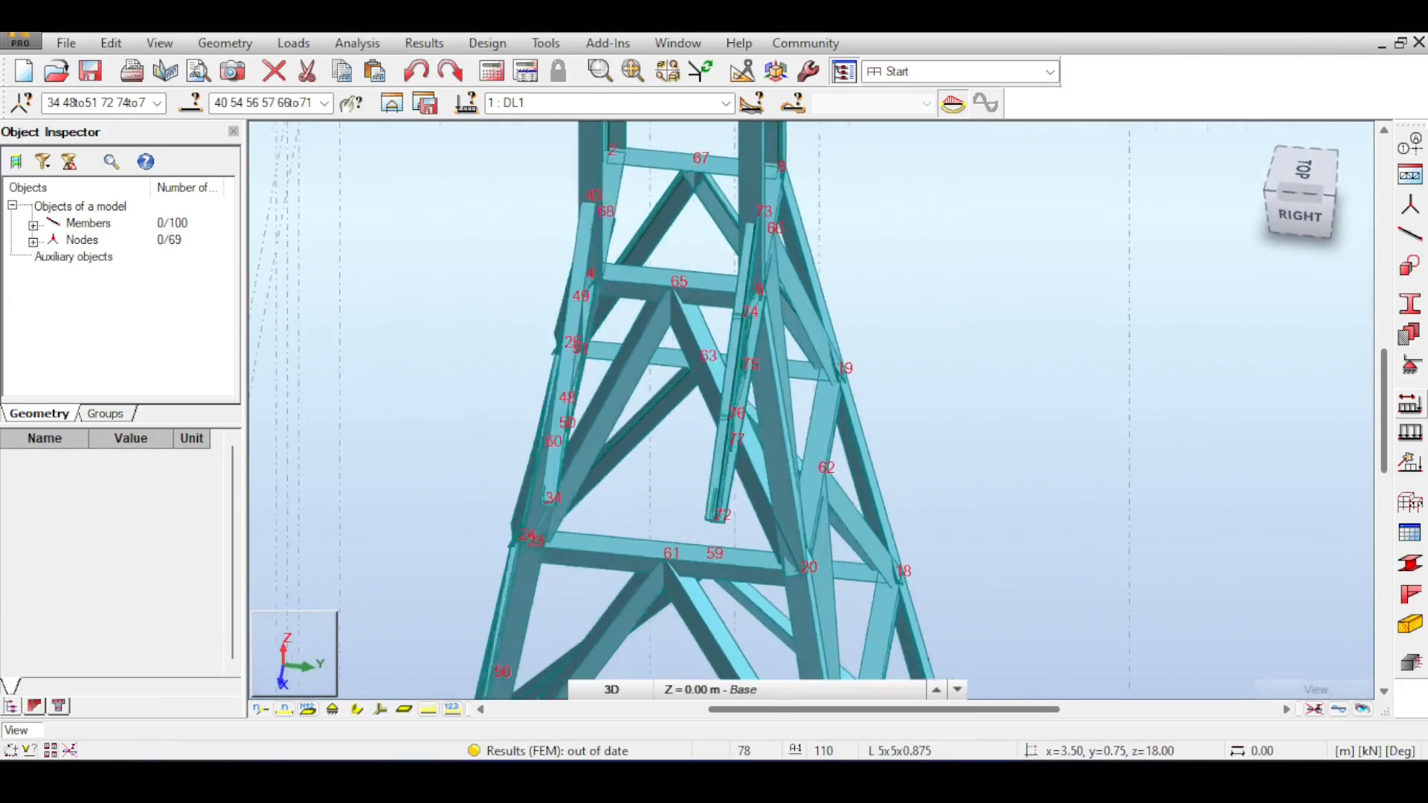
scroll(716, 317, up, 3)
scroll(1069, 287, down, 1)
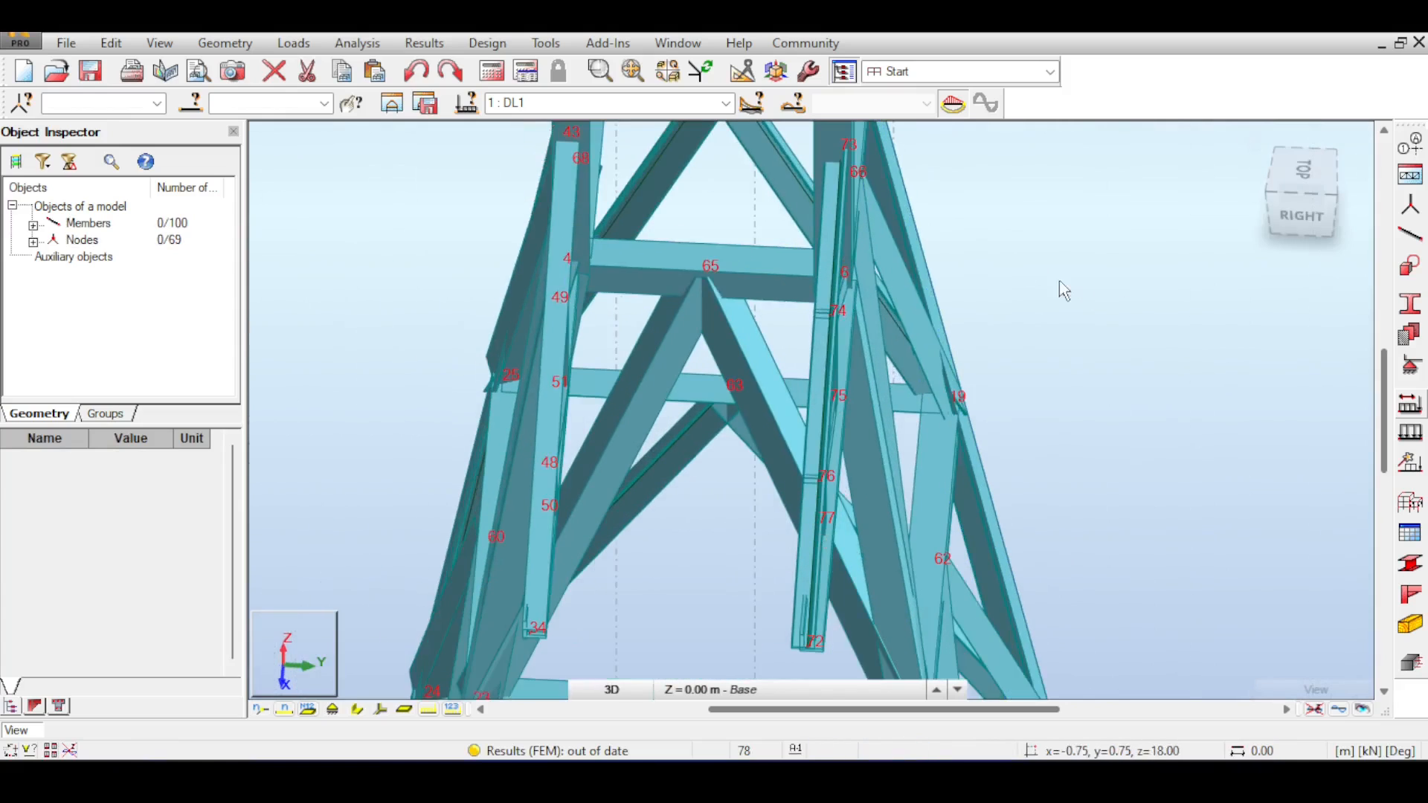
middle_drag(1059, 279, 994, 259)
Step: Close the GAMMA Angle settings and examine the bracing between the two parallel cross-arm frames
click(1326, 223)
key(alt+e)
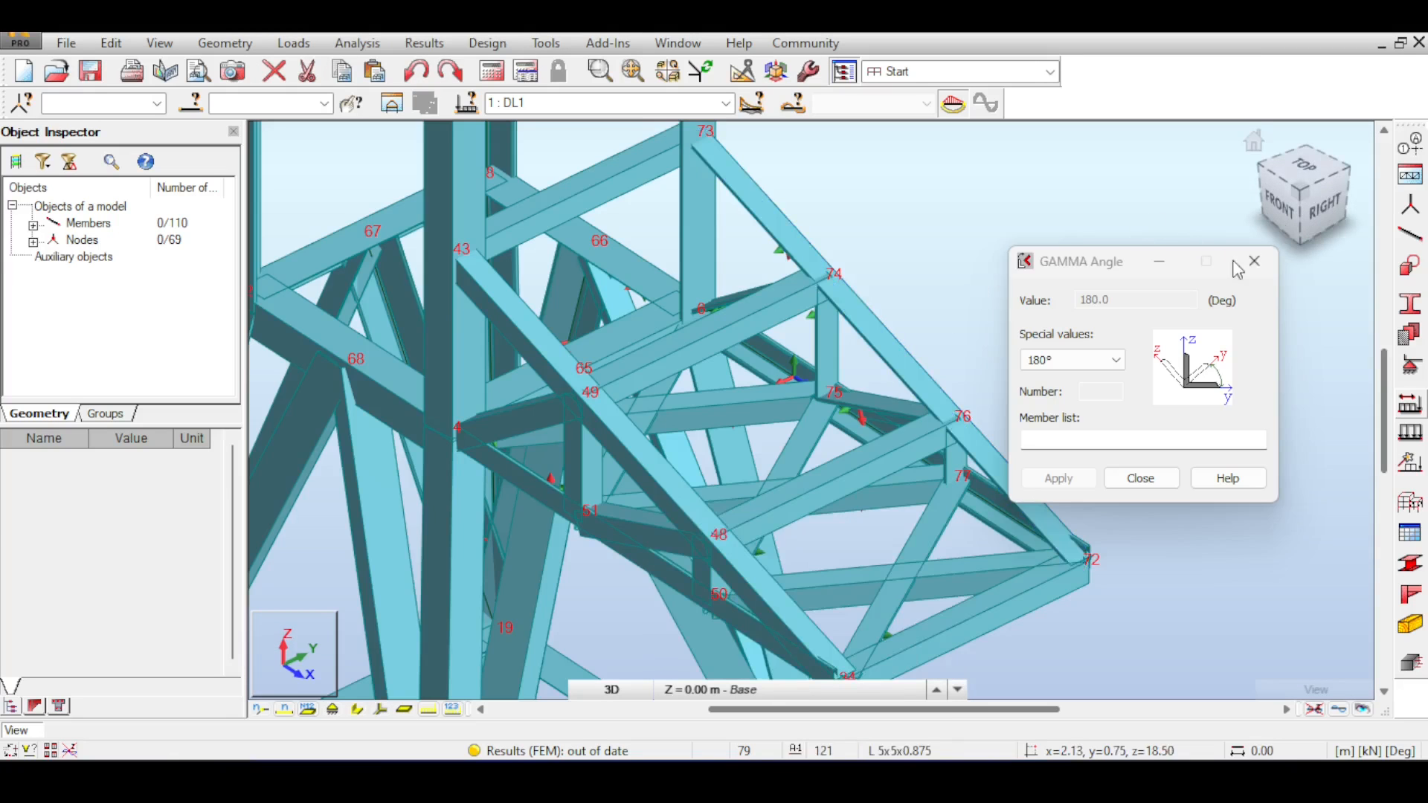
click(1255, 262)
shift+middle_drag(811, 409, 992, 397)
scroll(895, 347, down, 3)
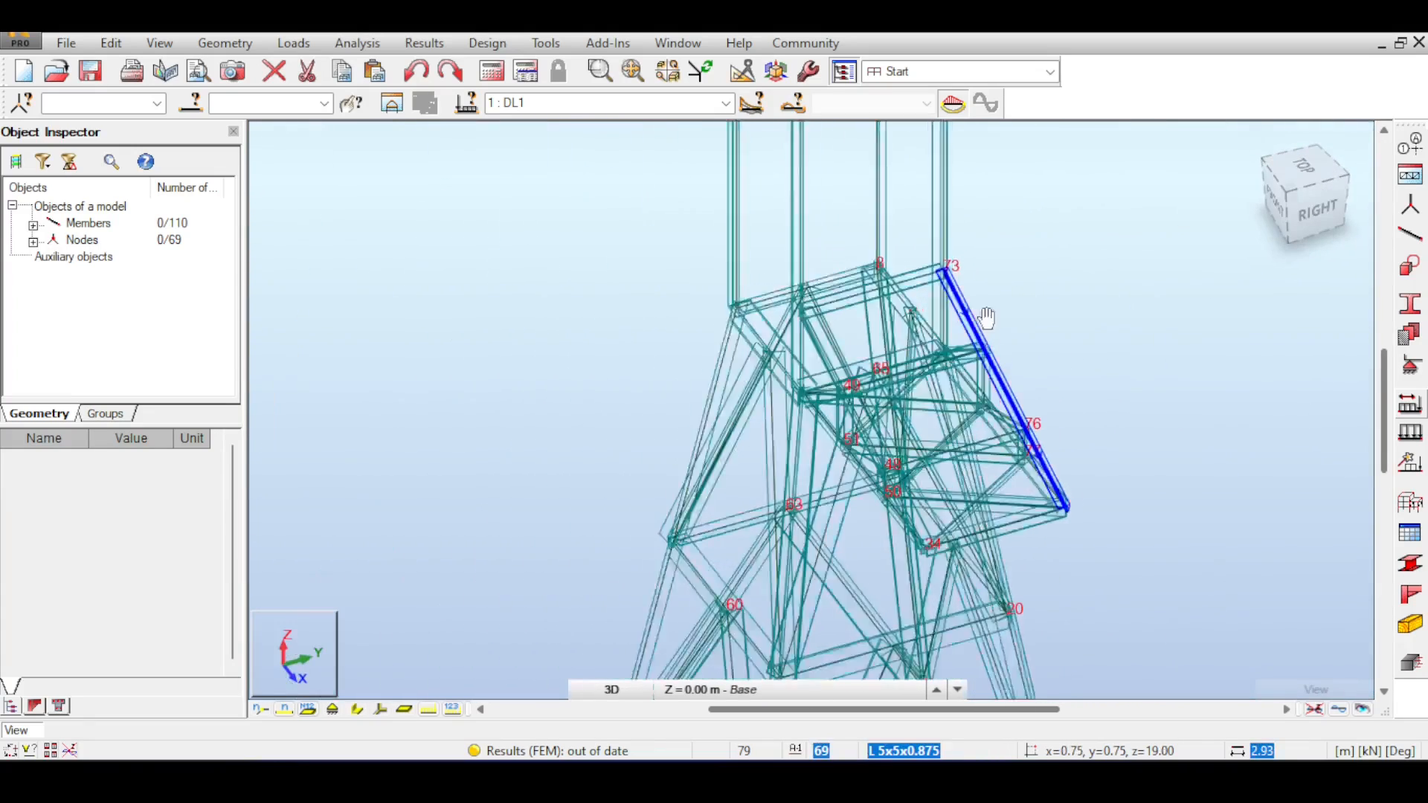
Step: Copy the 21 cross-arm members to the opposite side of the tower with a Vertical Mirror about the YZ plane at 0.00 m
click(1276, 174)
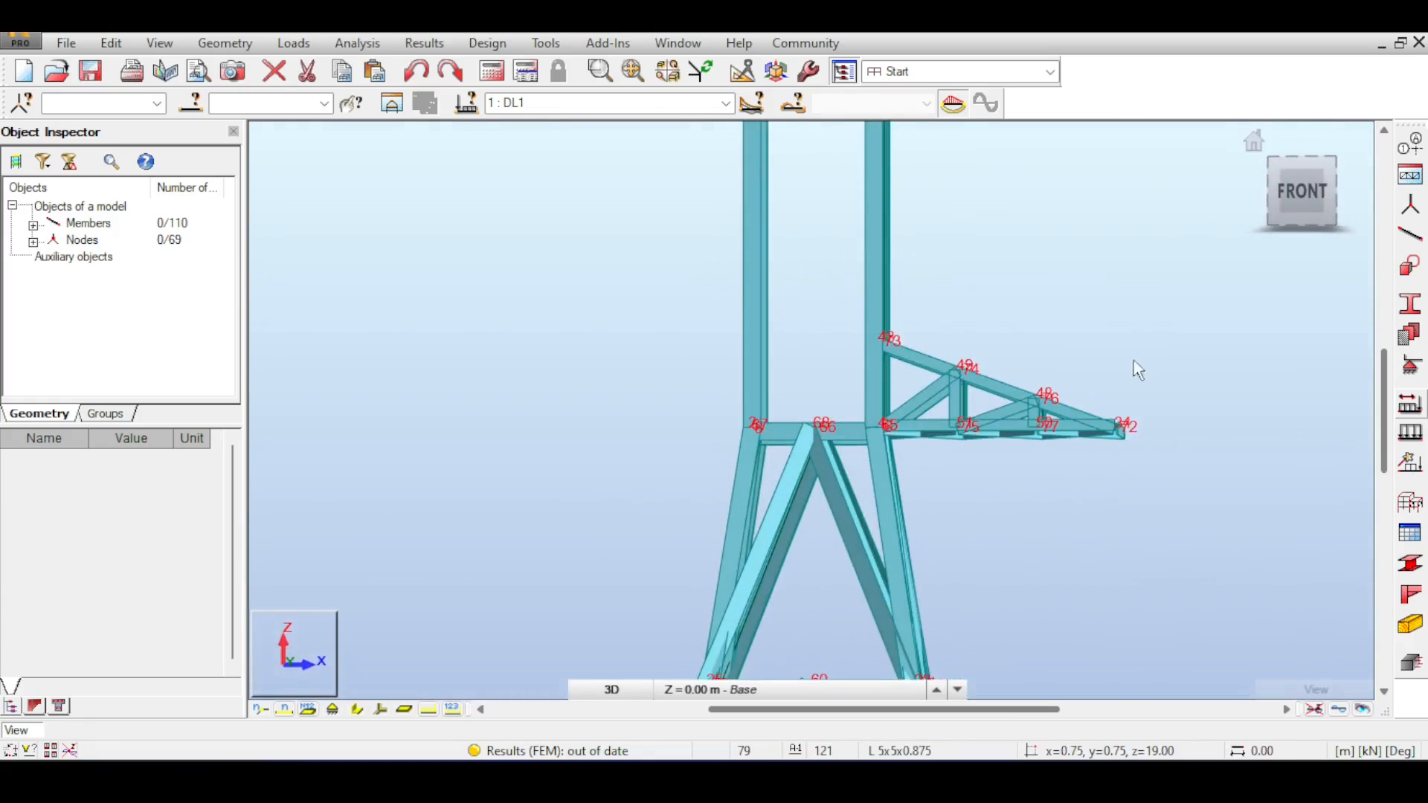
drag(1181, 325, 922, 465)
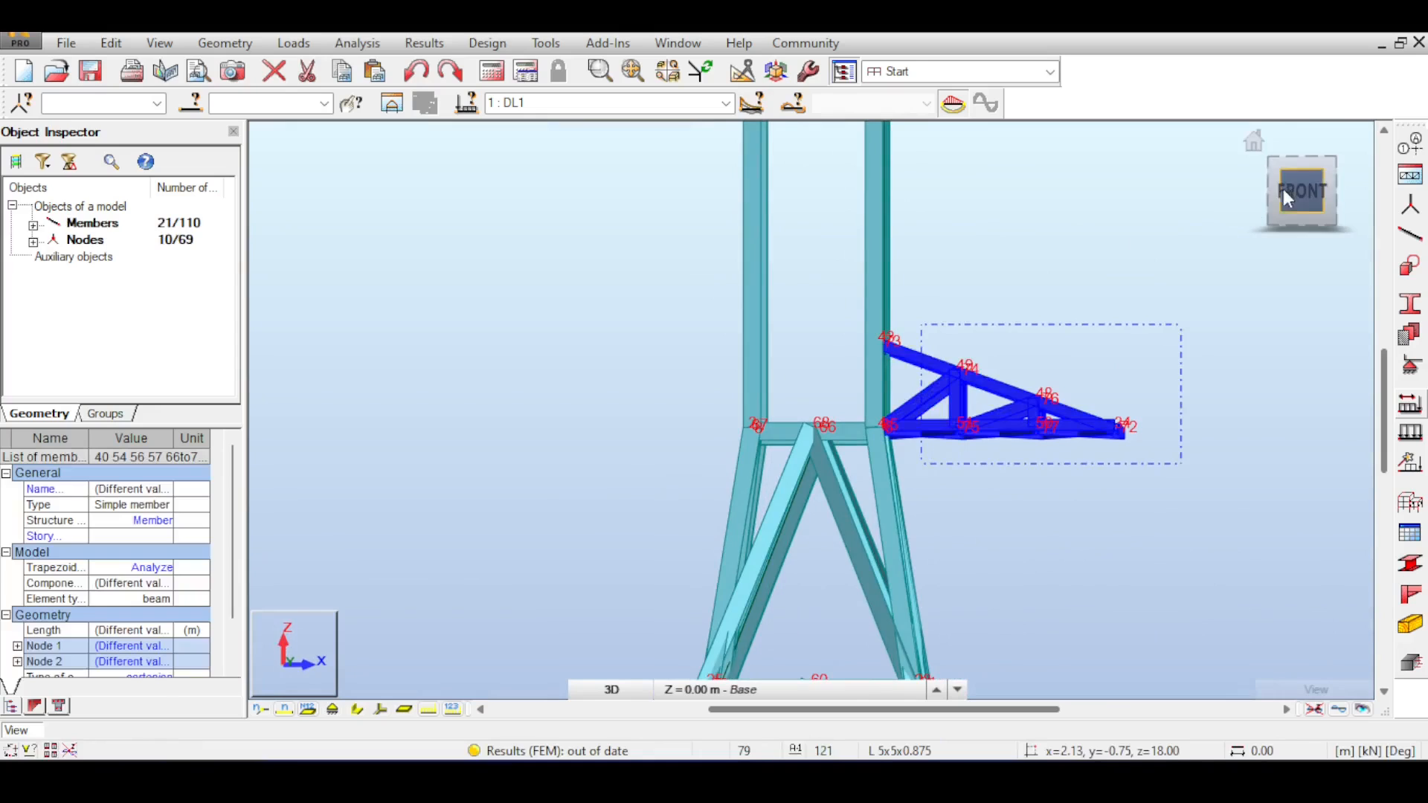
drag(1285, 192, 1279, 227)
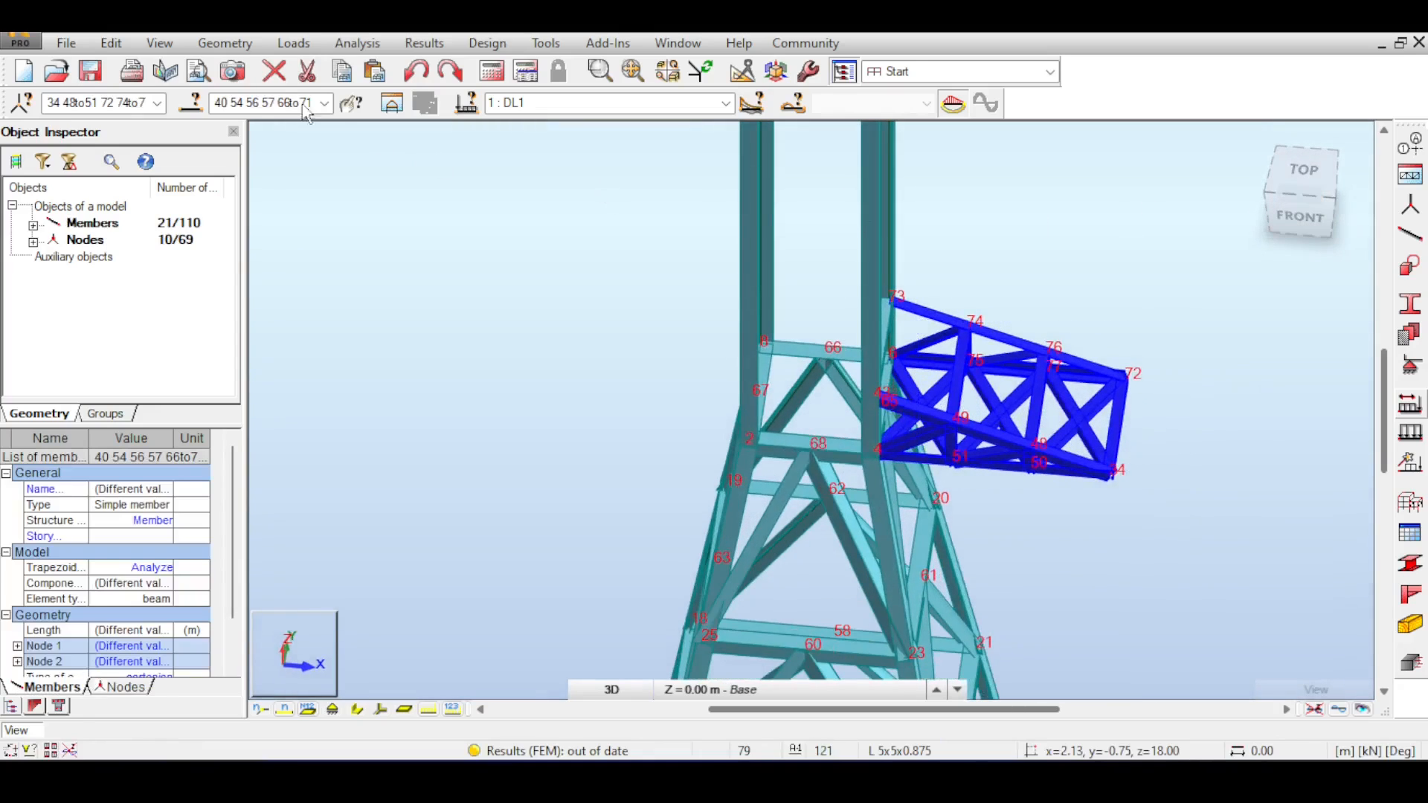
click(110, 45)
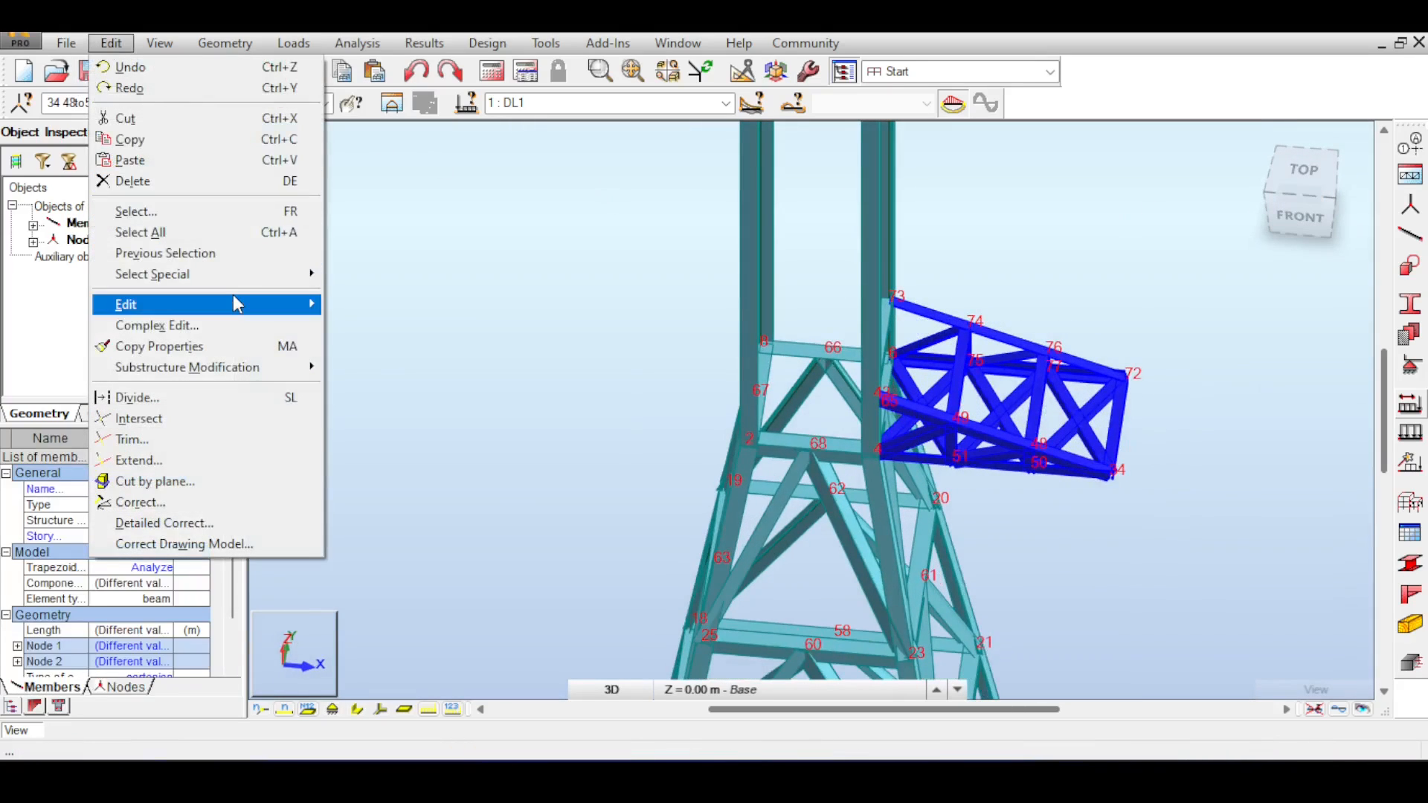
mouse_move(236, 305)
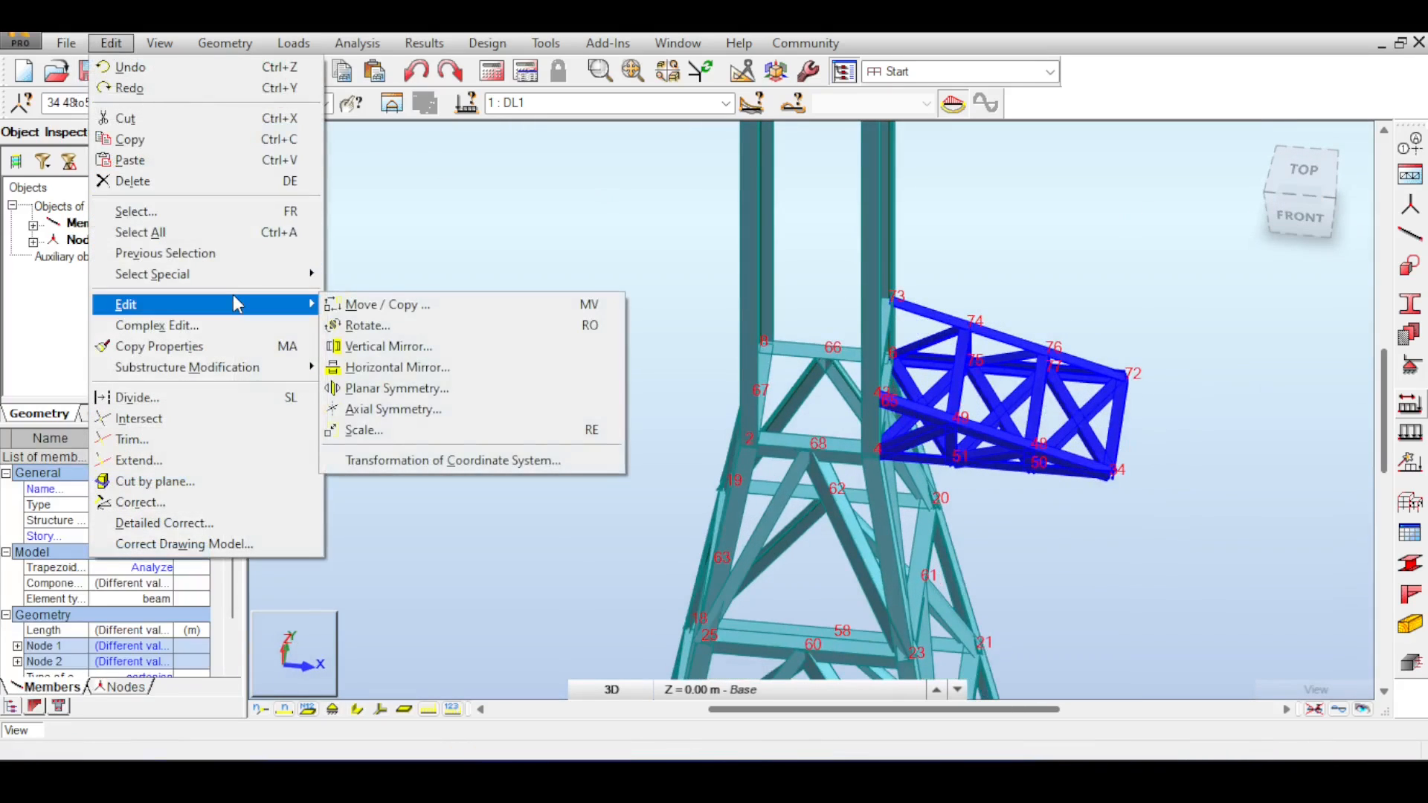
click(424, 354)
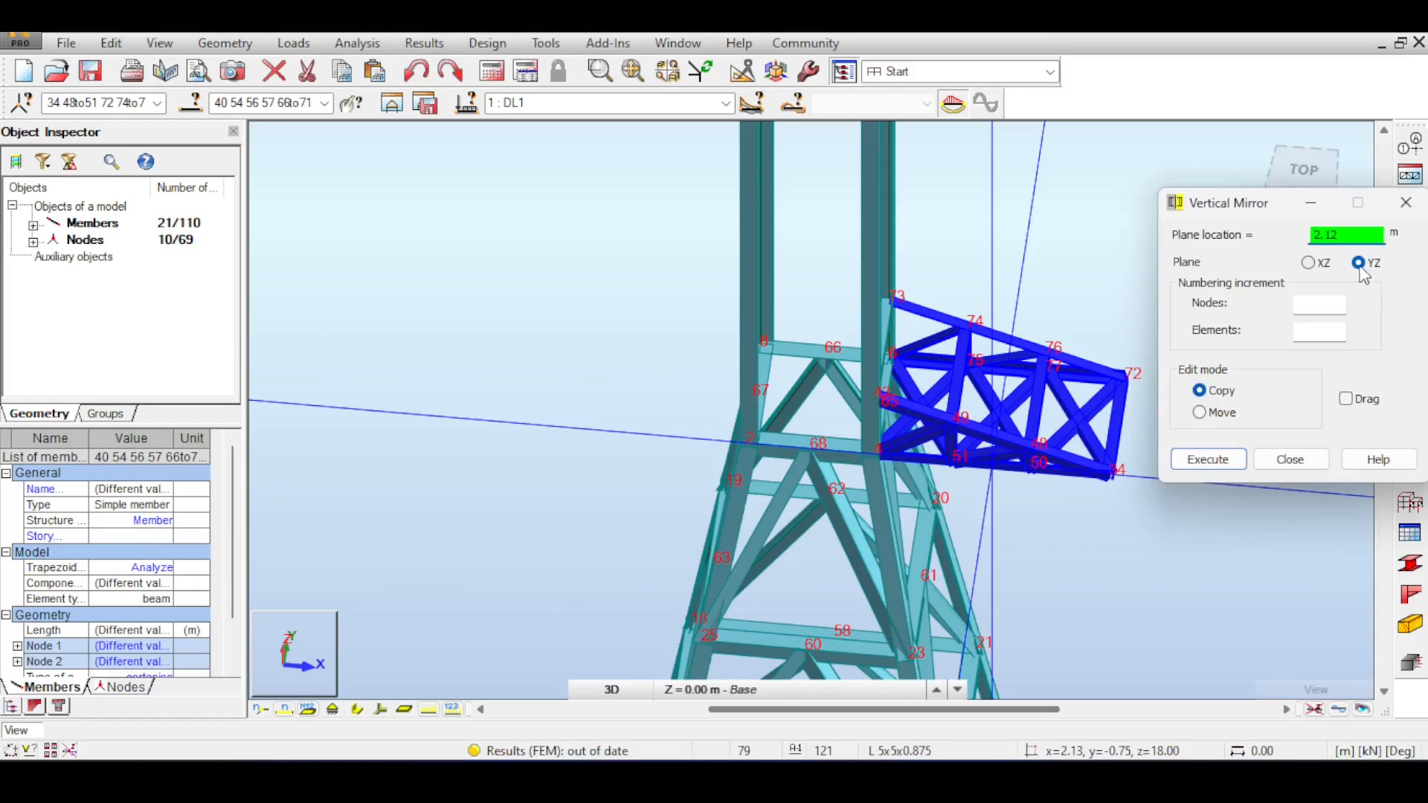
click(1359, 263)
click(811, 447)
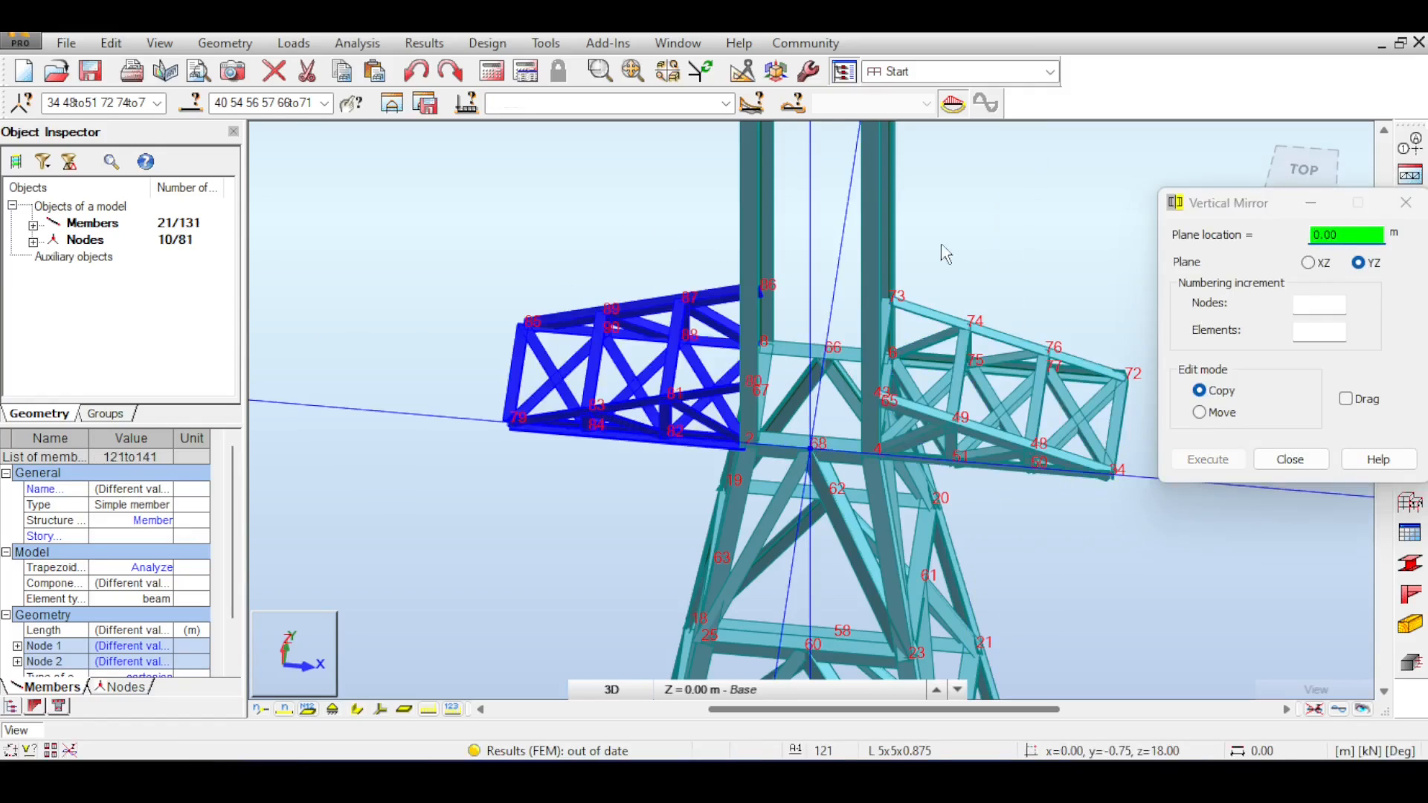
click(1291, 459)
Step: Clear the selection and examine the mirrored cross-arm against the original from the front and the front-left corner
click(1305, 212)
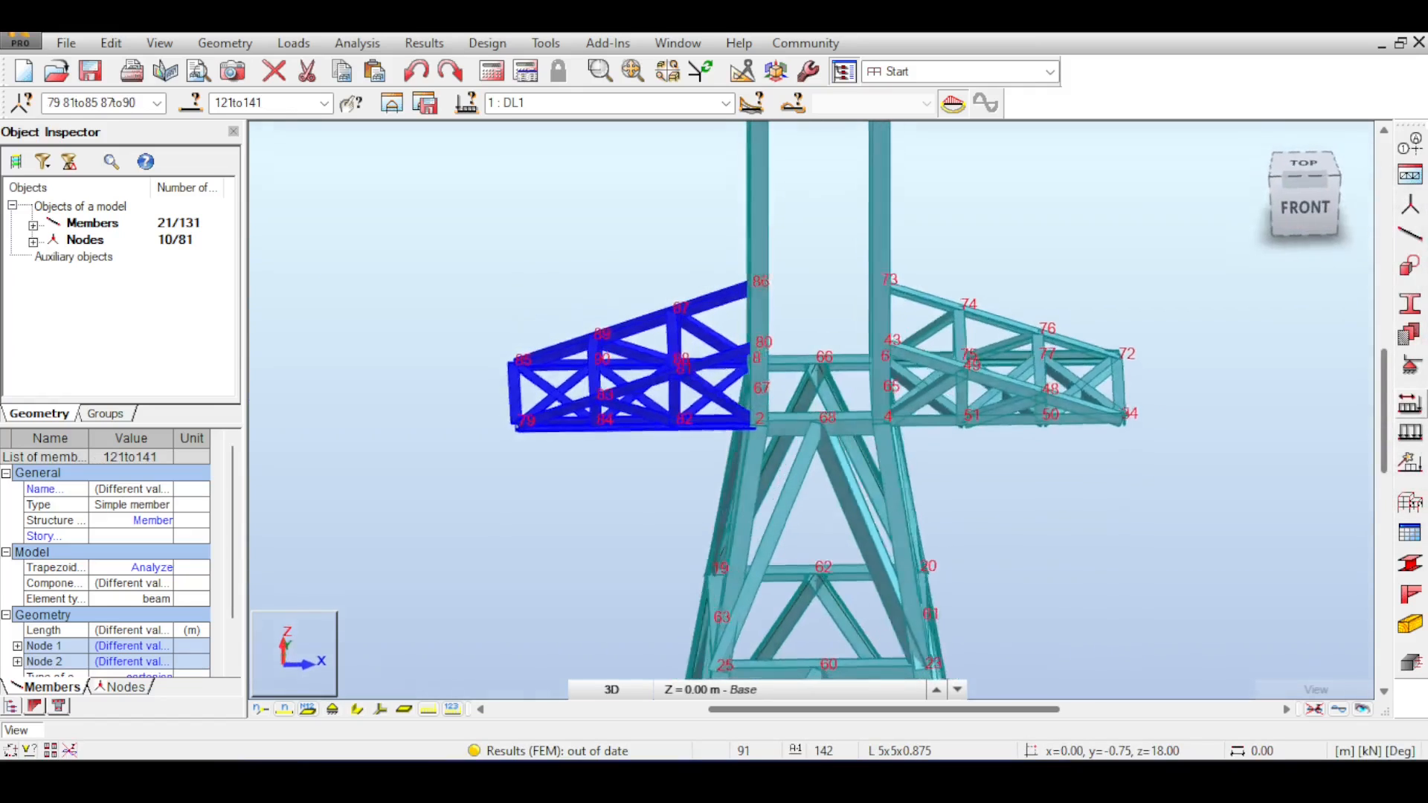
click(1110, 250)
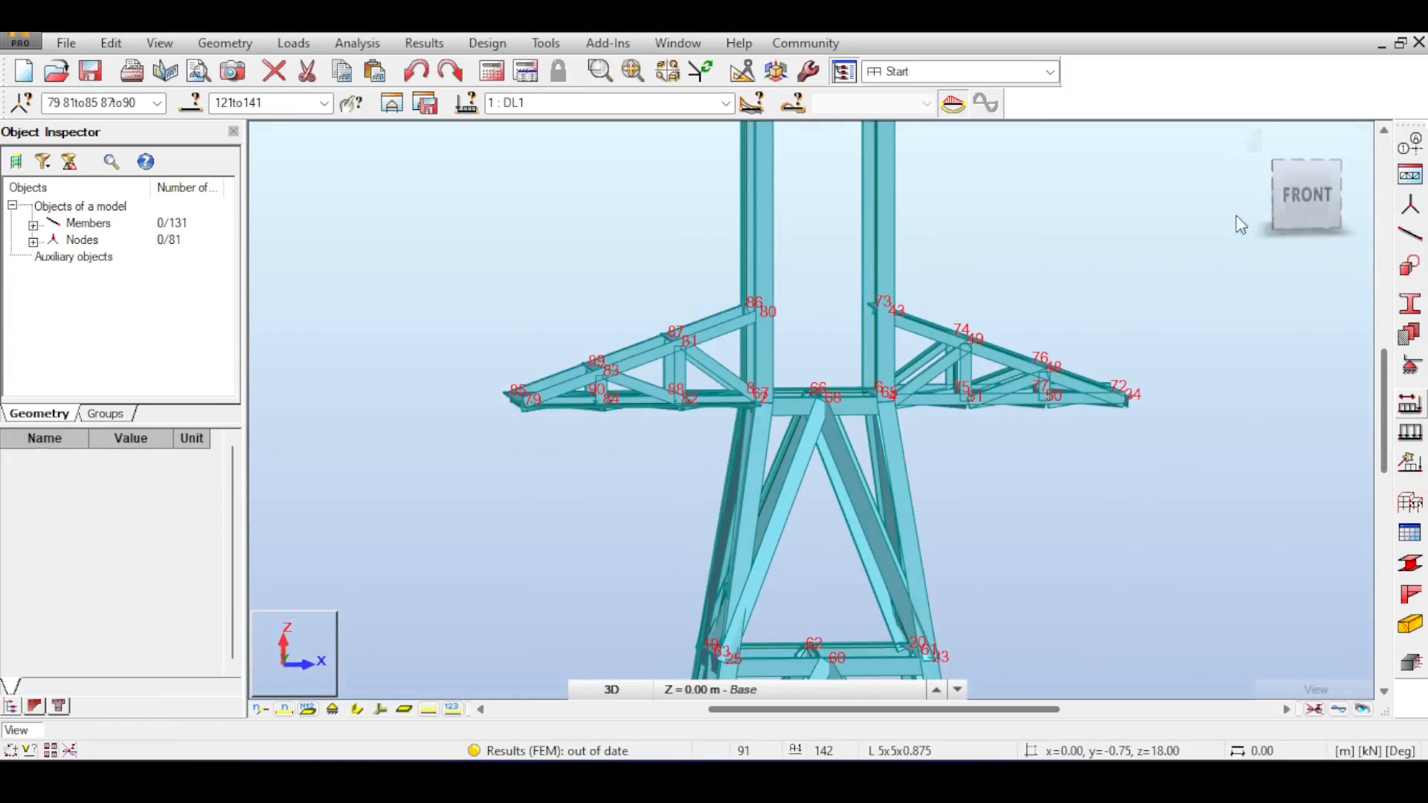
drag(1306, 195, 1180, 241)
scroll(524, 346, up, 5)
scroll(1103, 265, down, 8)
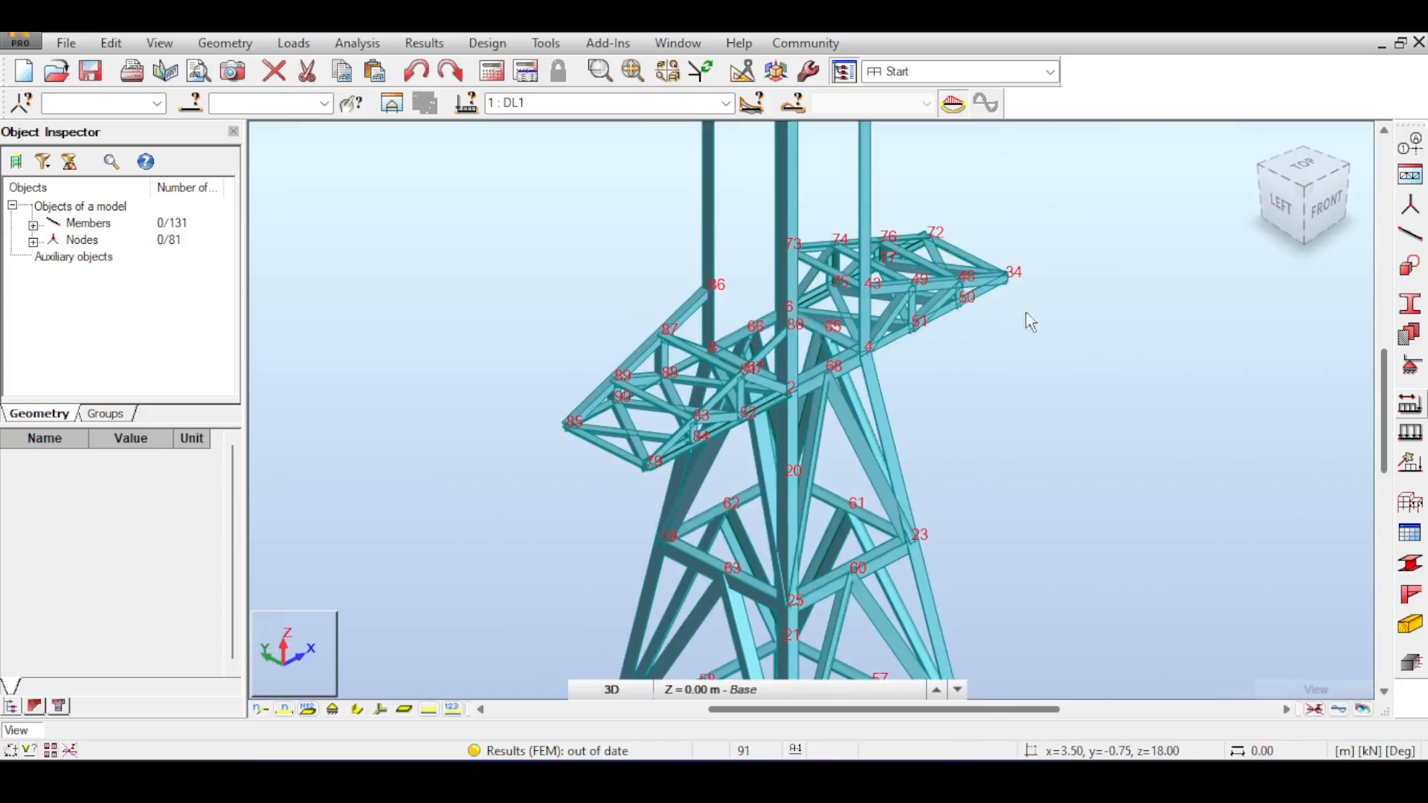
Step: Examine both cross-arms and the tower body below them from the front, comparing the bracing on each side
middle_drag(1029, 290, 968, 421)
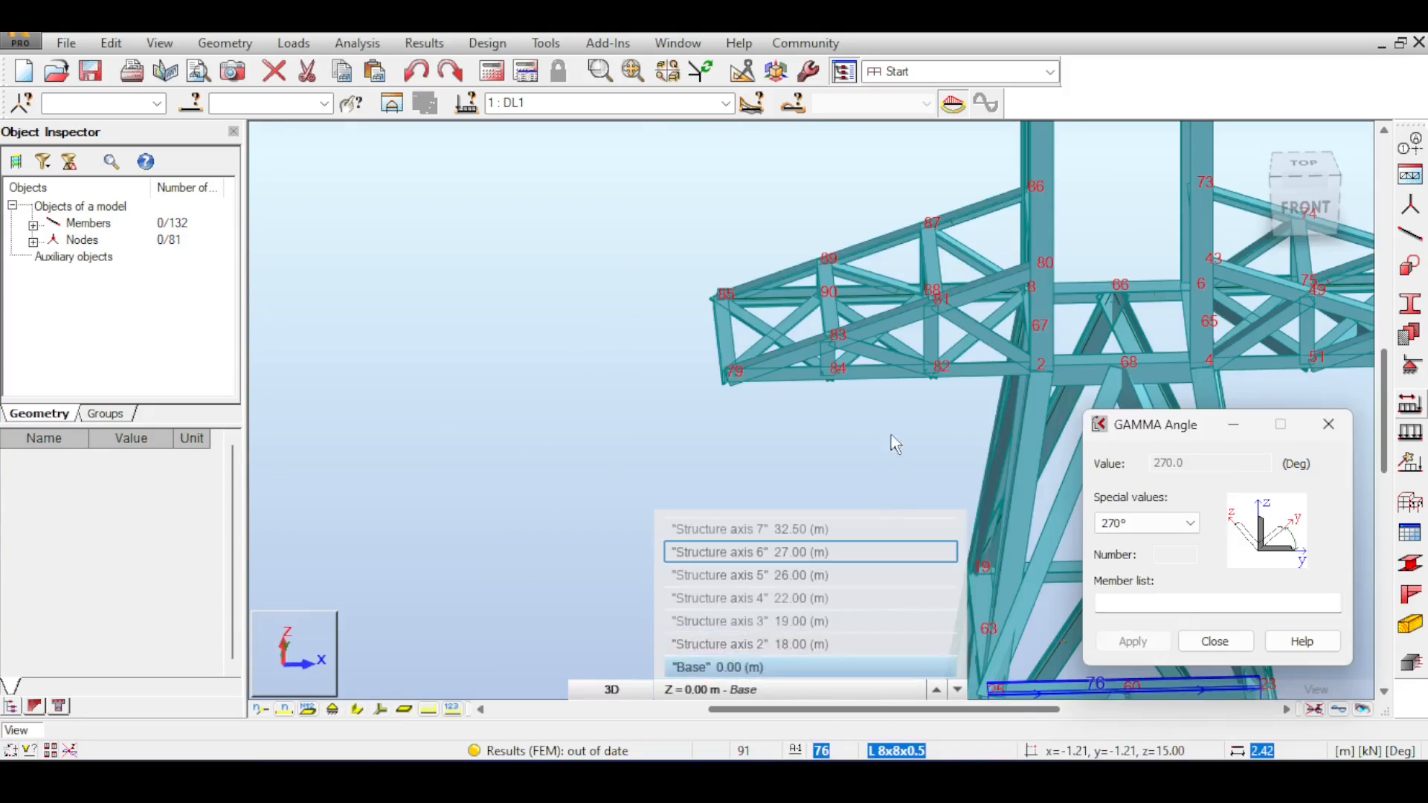
middle_drag(813, 305, 667, 269)
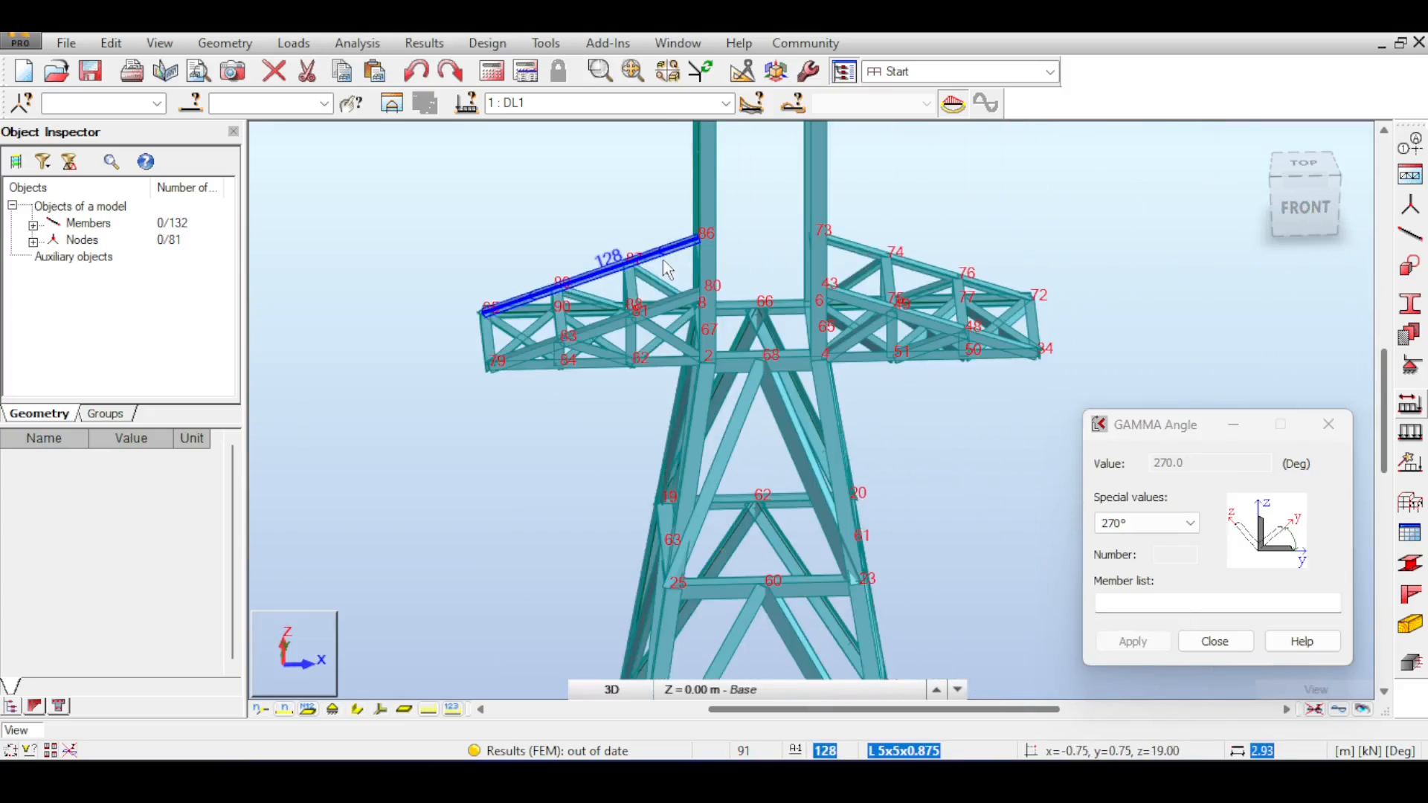
middle_drag(747, 195, 765, 271)
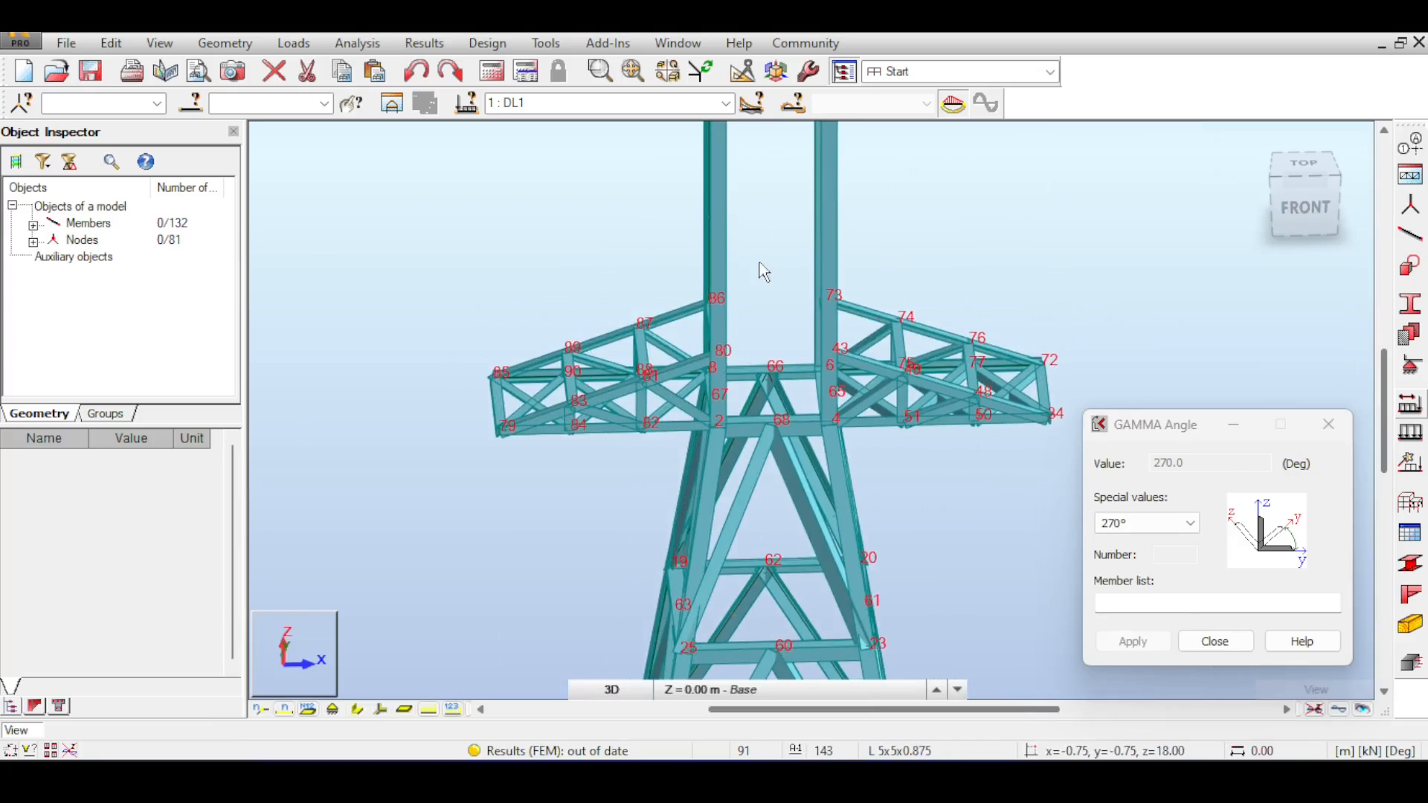
scroll(771, 269, up, 3)
scroll(769, 269, down, 3)
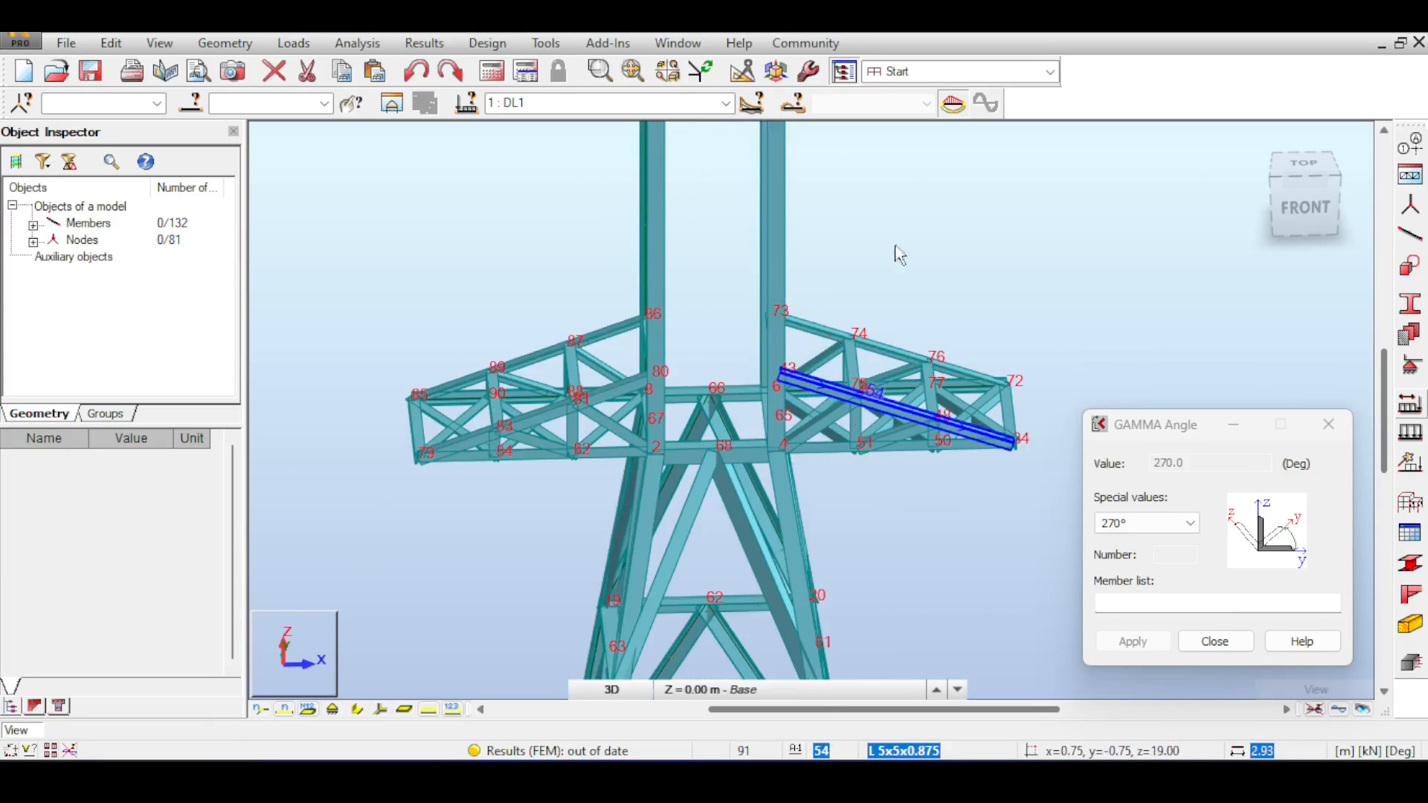
scroll(903, 293, down, 2)
scroll(828, 246, down, 2)
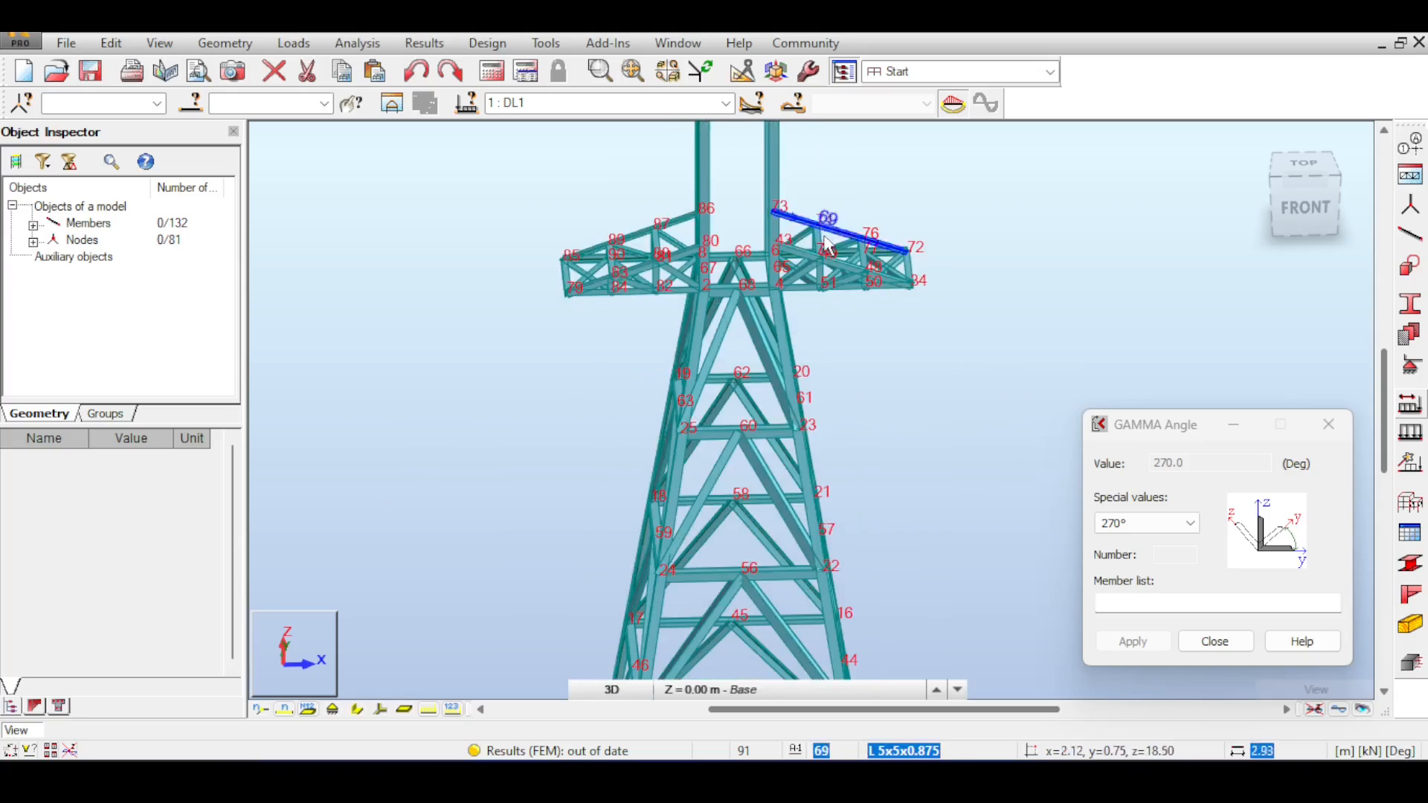
scroll(828, 246, down, 3)
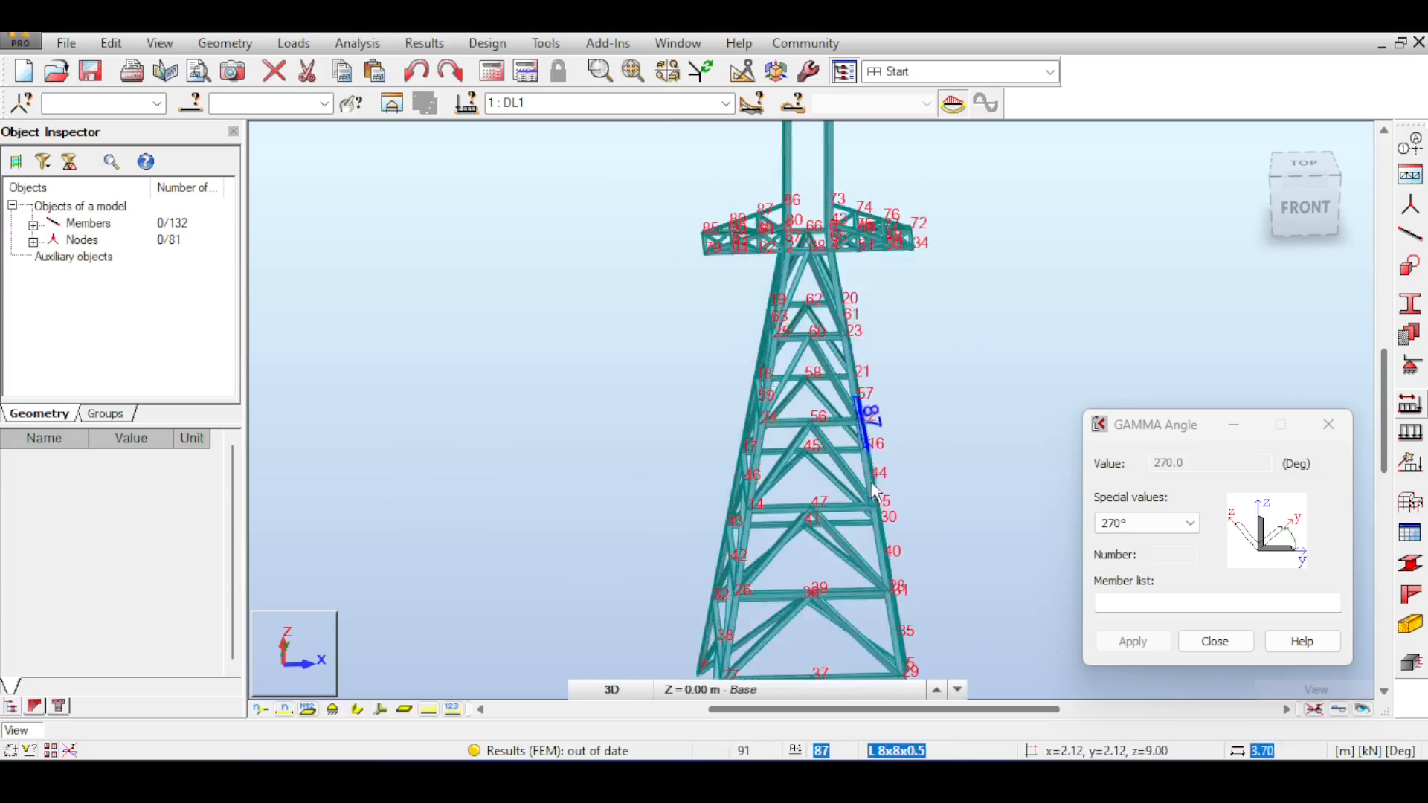
scroll(826, 410, up, 2)
scroll(894, 332, down, 2)
scroll(889, 335, up, 5)
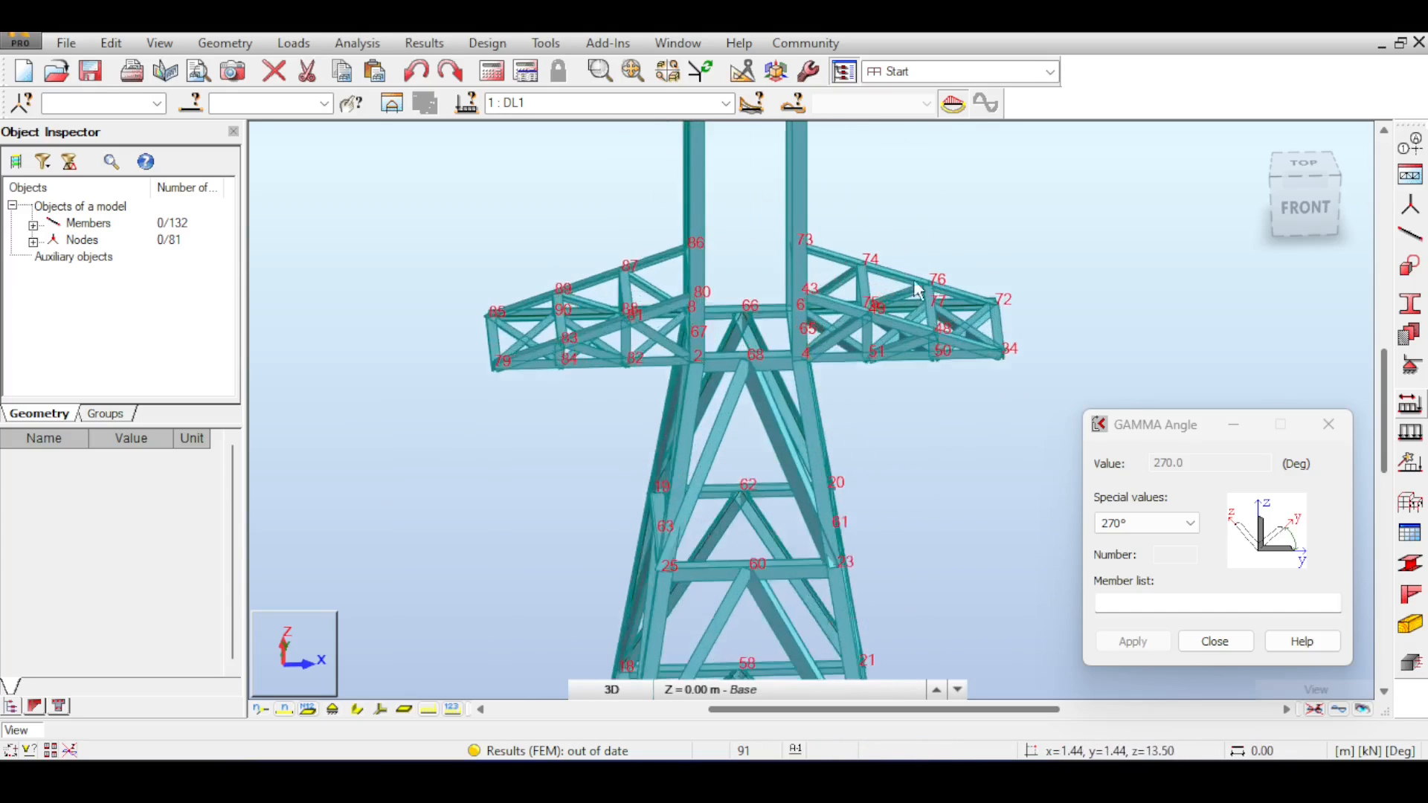
Step: Examine the paired cross-arms from oblique and front angles, restore the home view and close the GAMMA Angle settings
click(1292, 189)
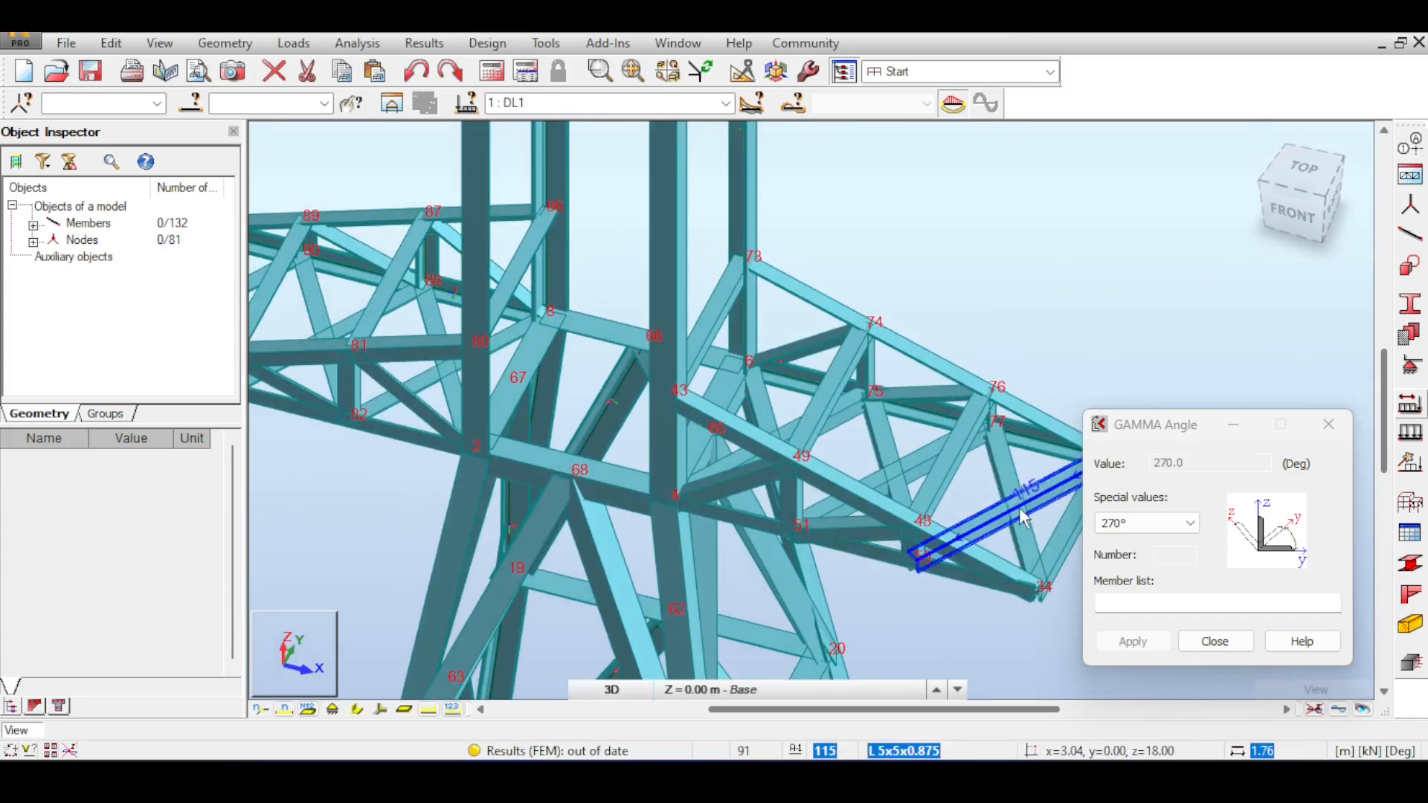
scroll(998, 490, down, 3)
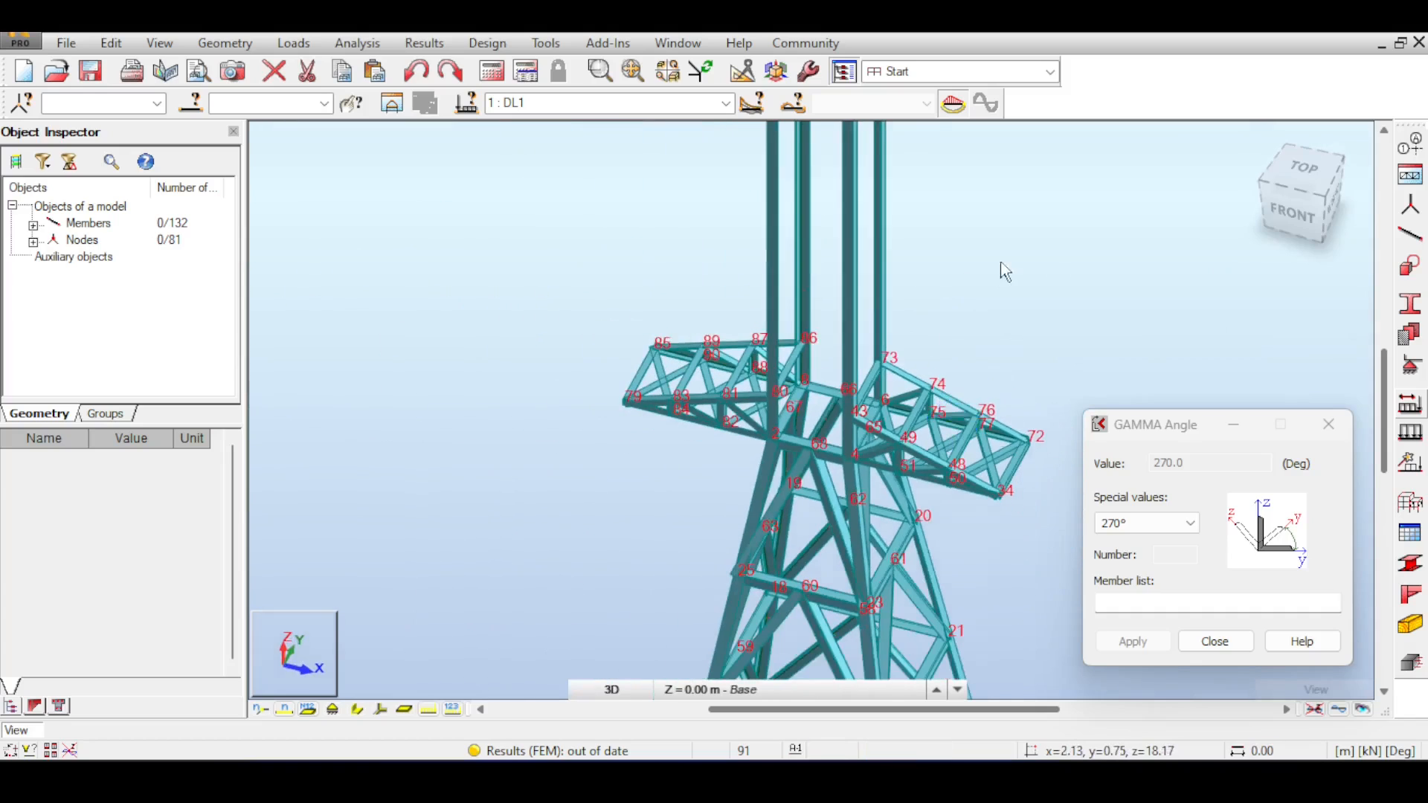
click(1297, 202)
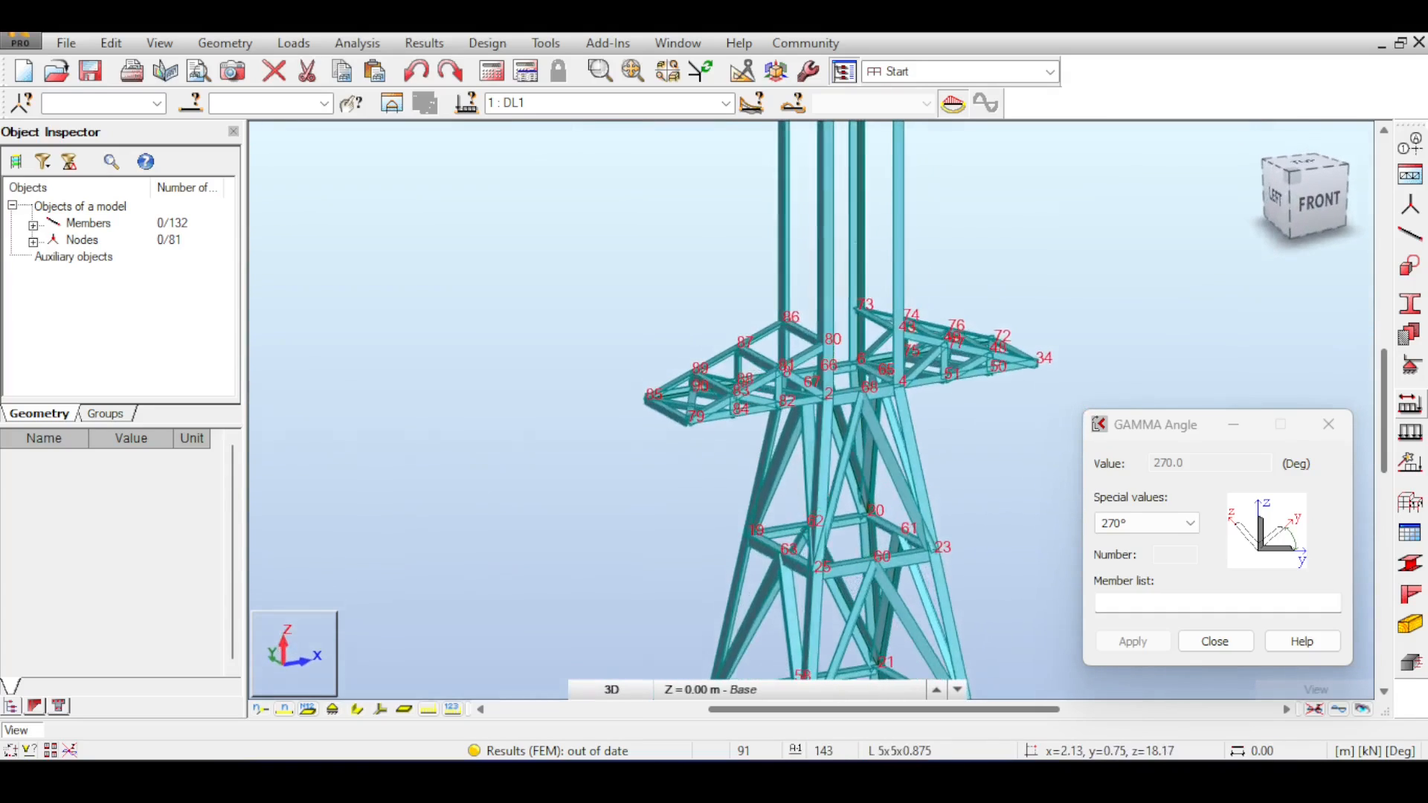
scroll(976, 315, down, 3)
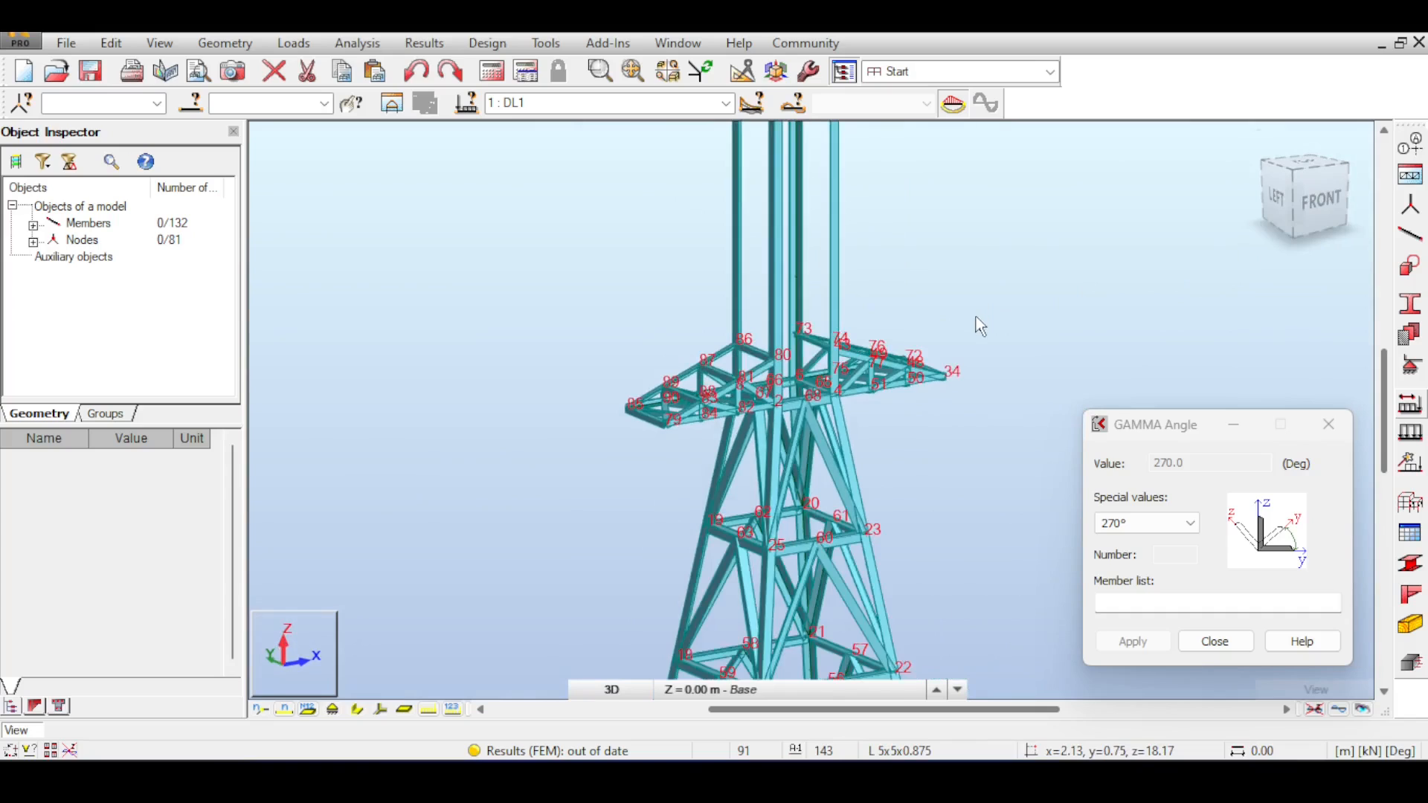
click(1303, 206)
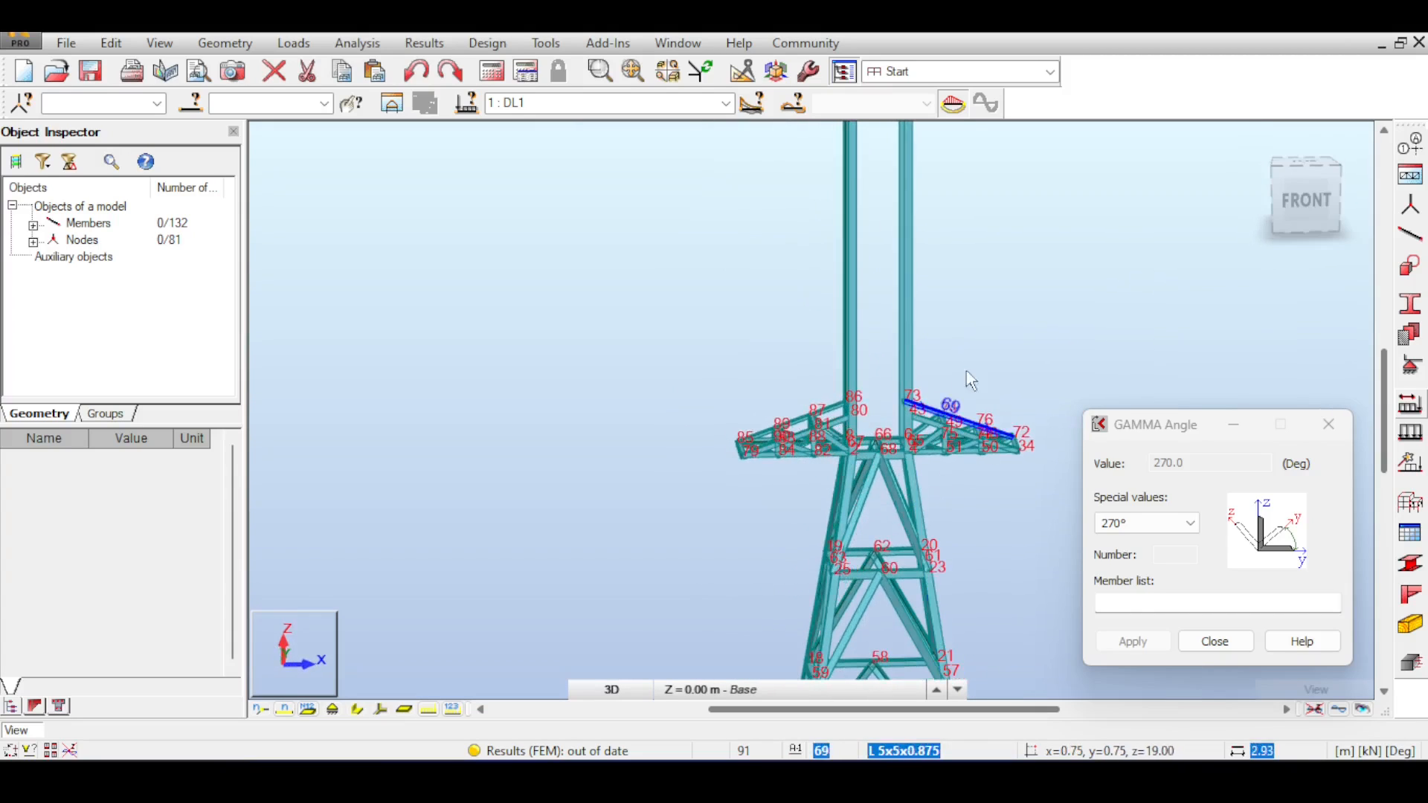
middle_drag(948, 484, 842, 402)
middle_drag(840, 295, 889, 406)
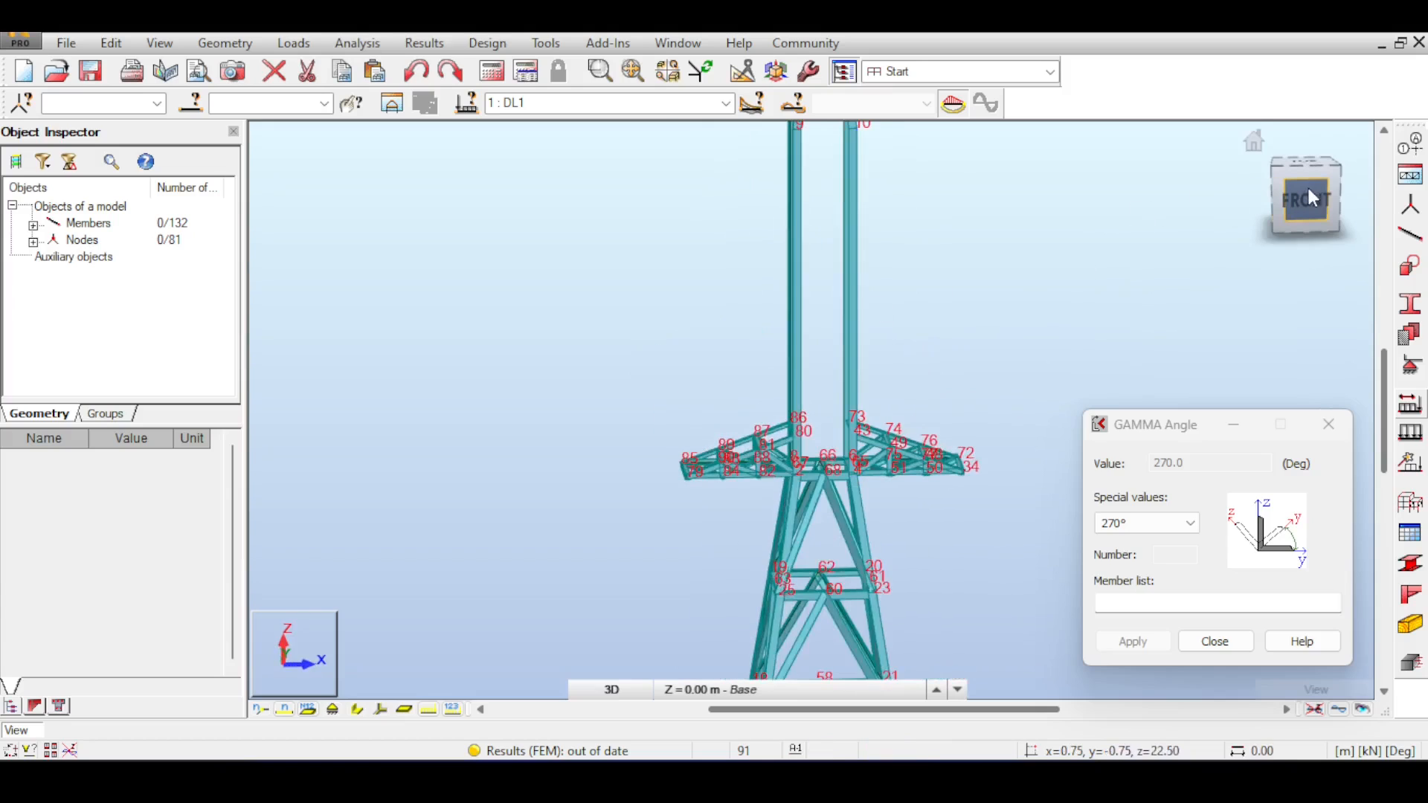
click(1273, 167)
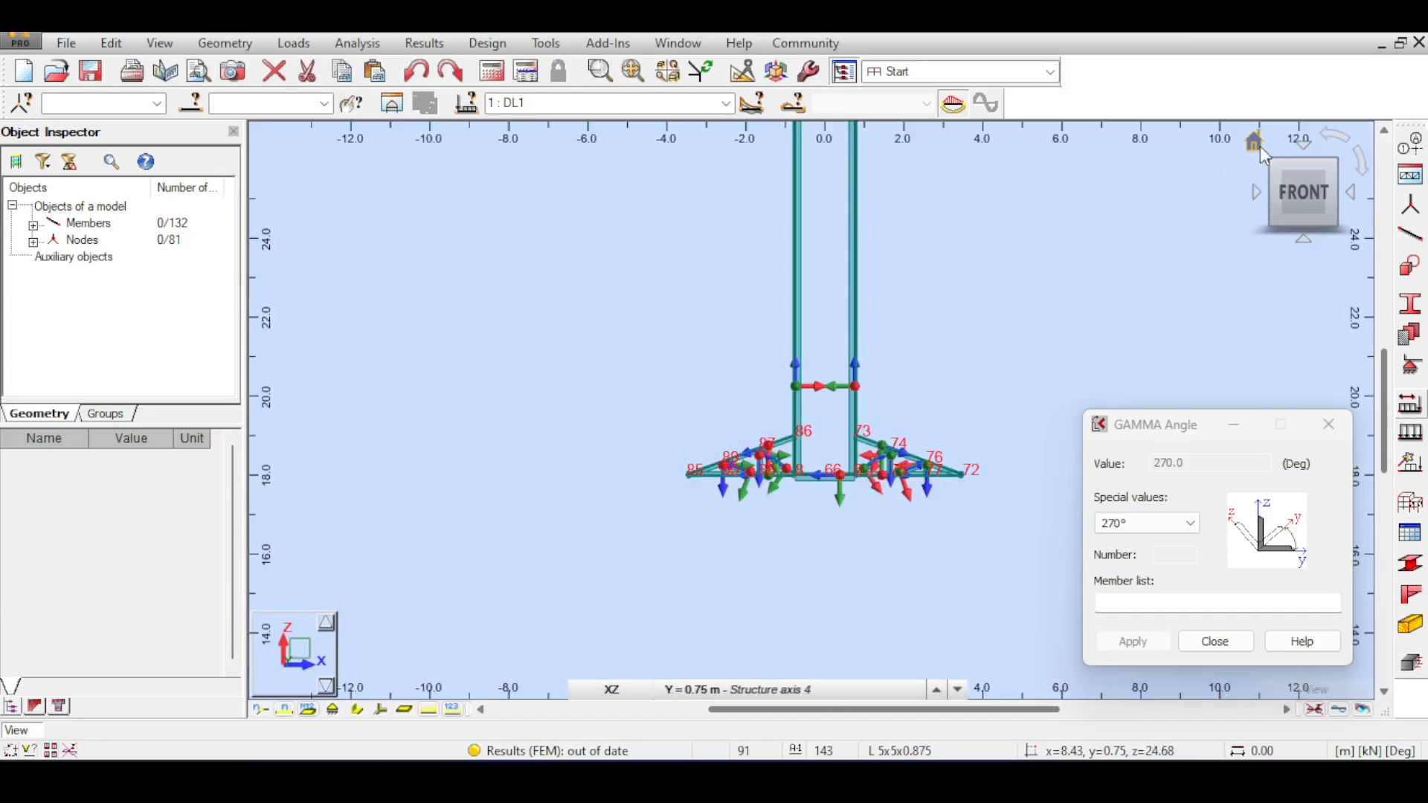
click(1256, 143)
click(1328, 424)
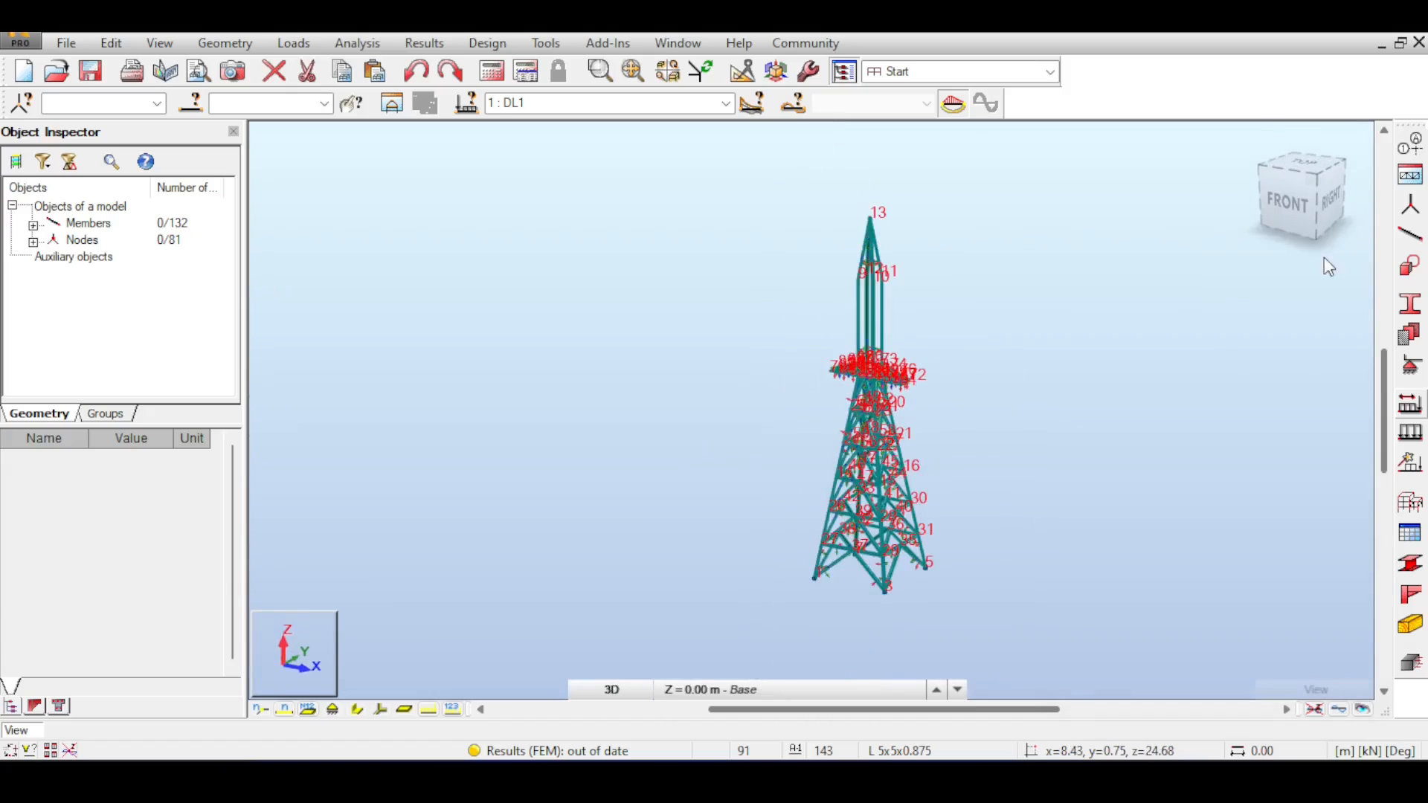
Step: Review the Z levels in the Structural Axis settings against the cross-arm heights in front view, and close the settings
click(1409, 145)
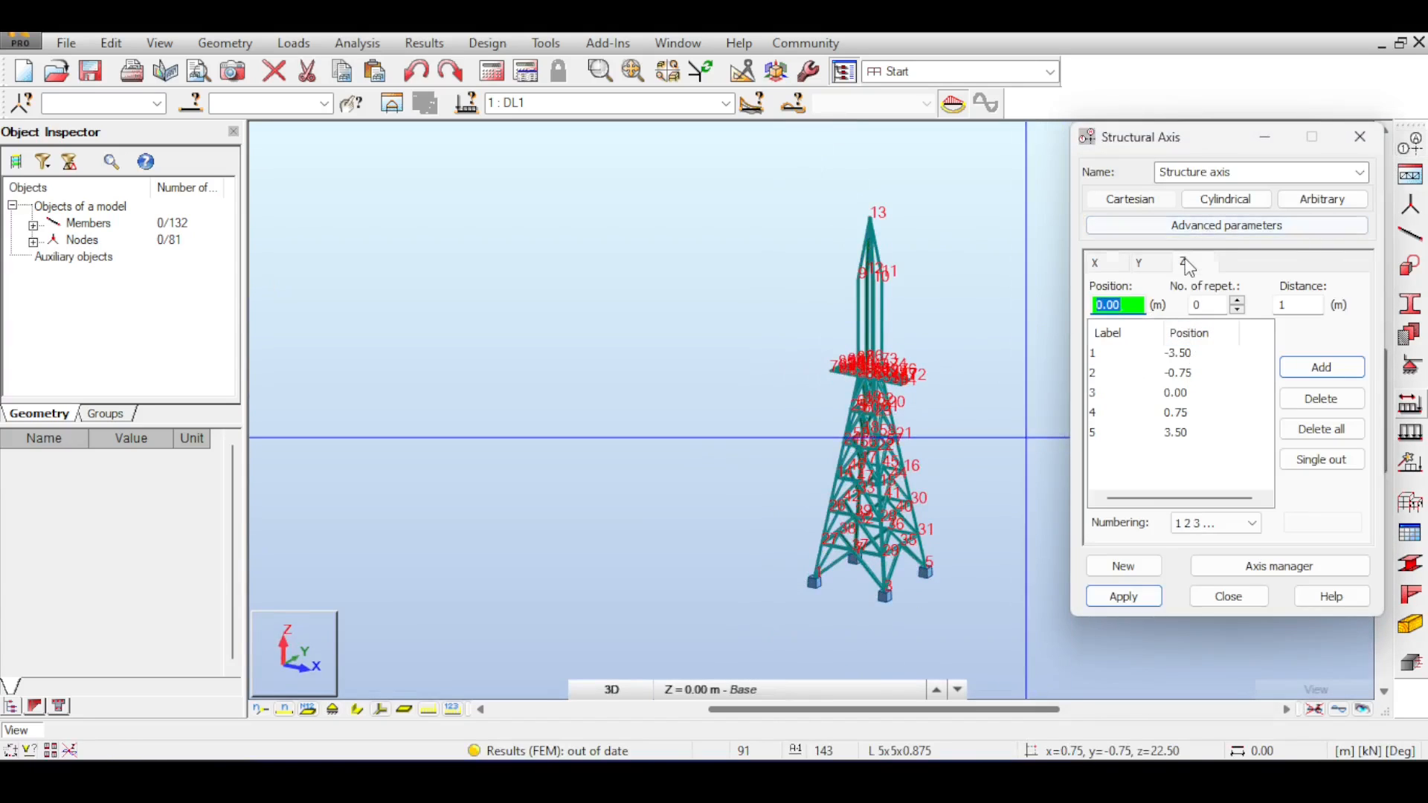
scroll(1008, 383, up, 2)
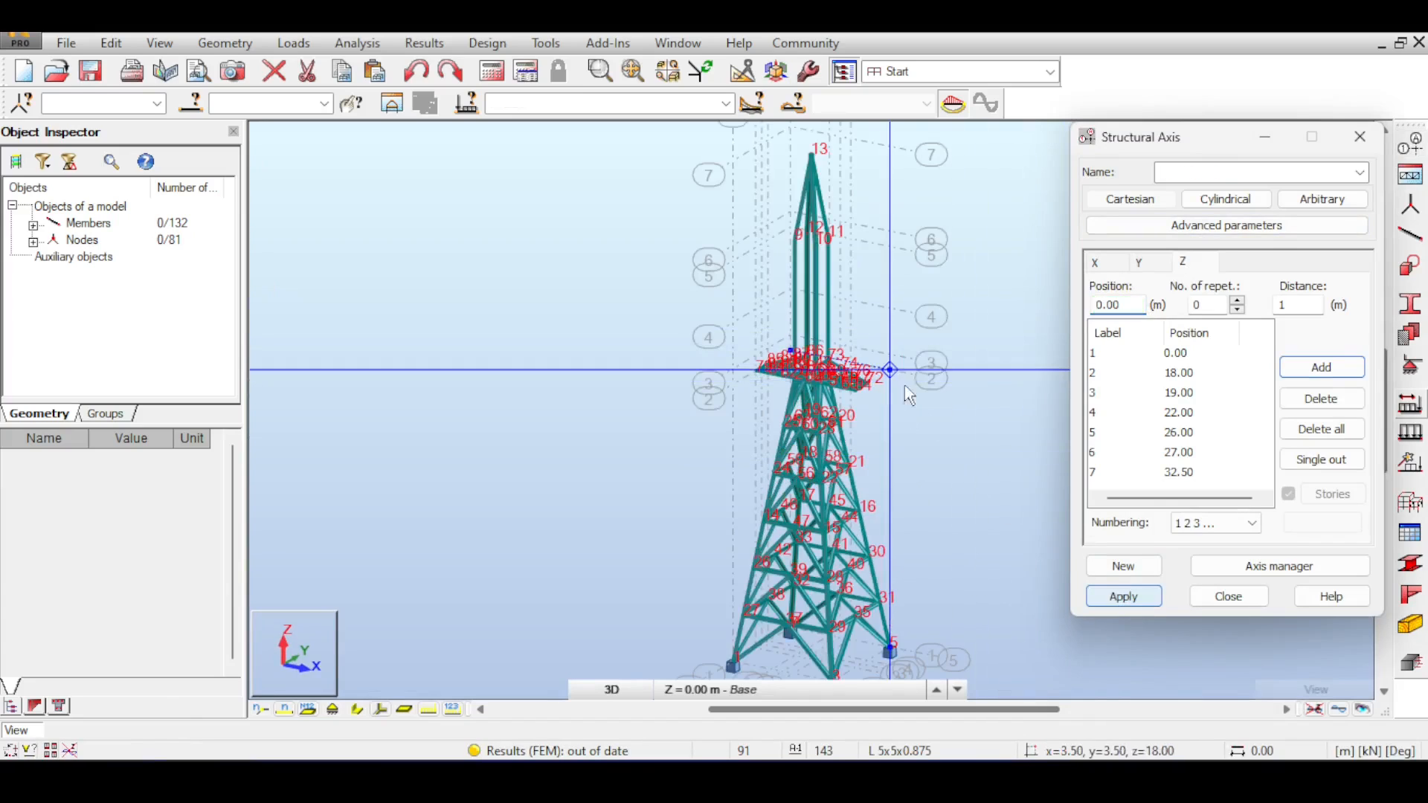
middle_drag(921, 371, 926, 440)
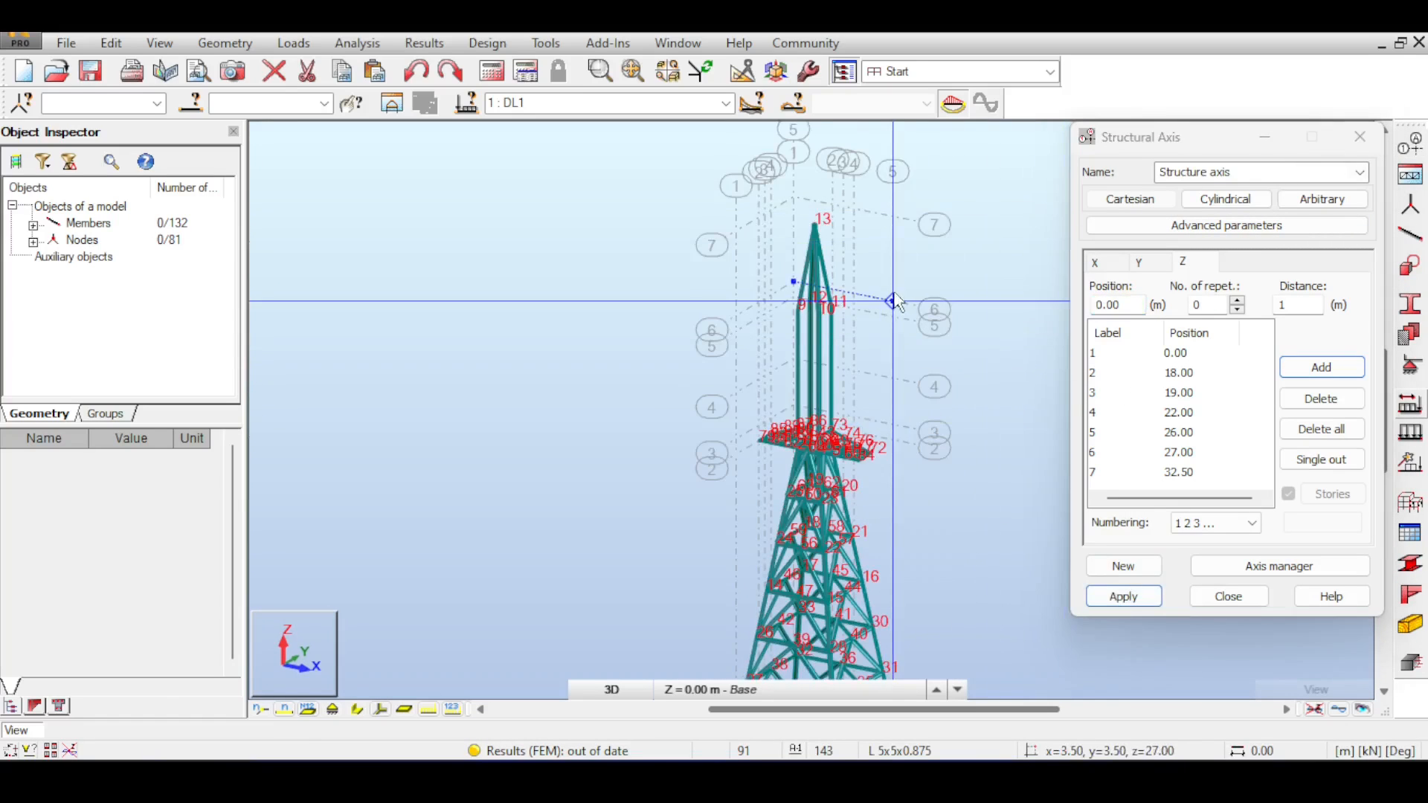
scroll(874, 387, up, 5)
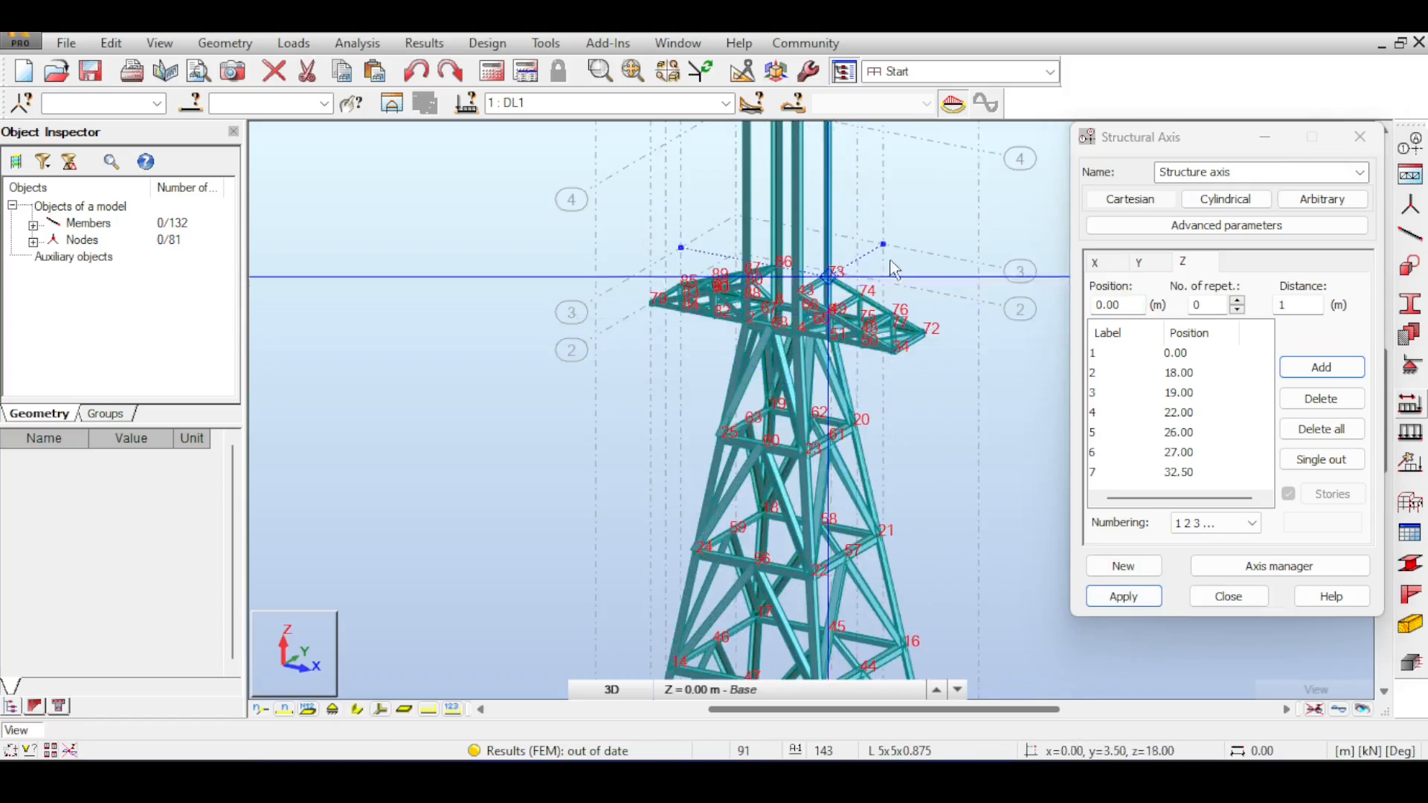
drag(1187, 151, 1286, 264)
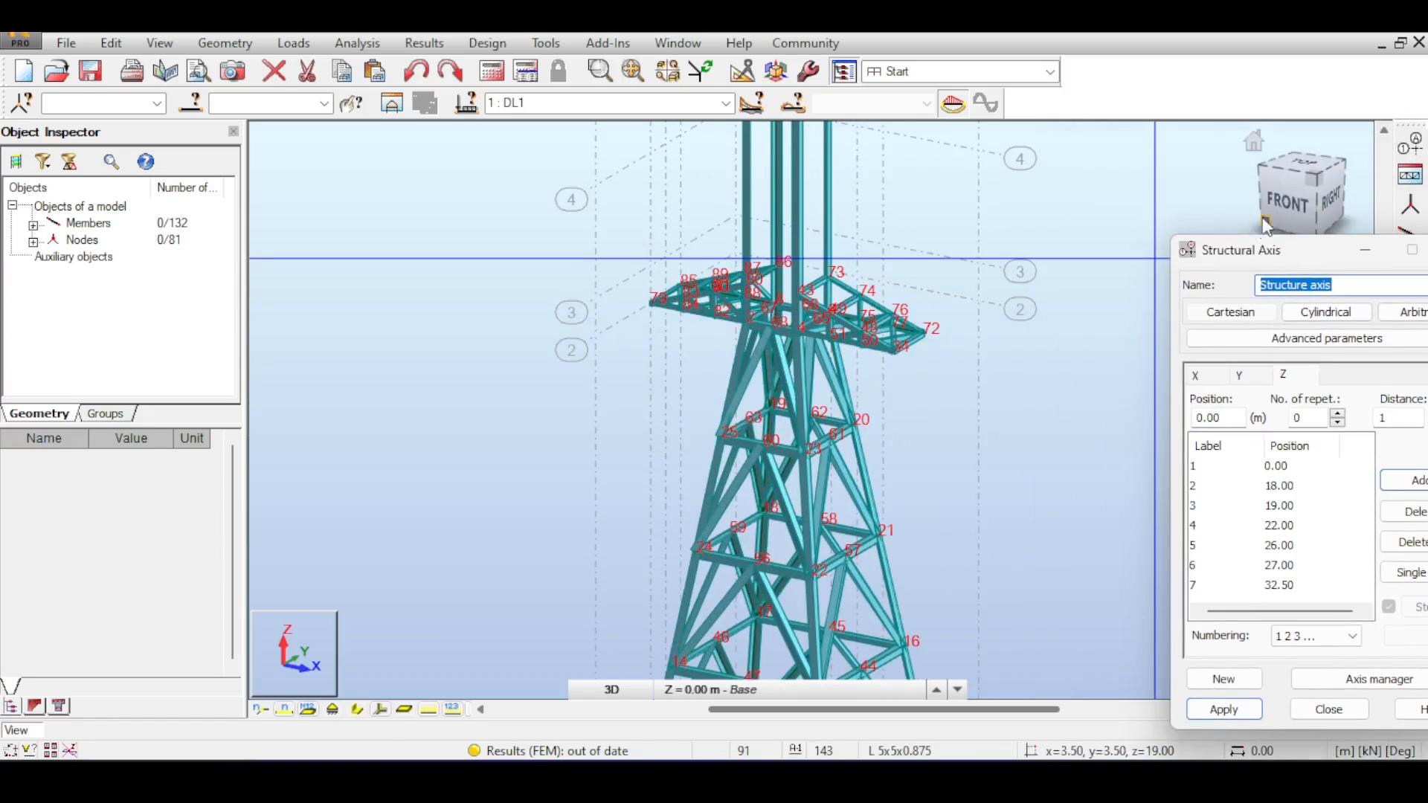
click(1297, 199)
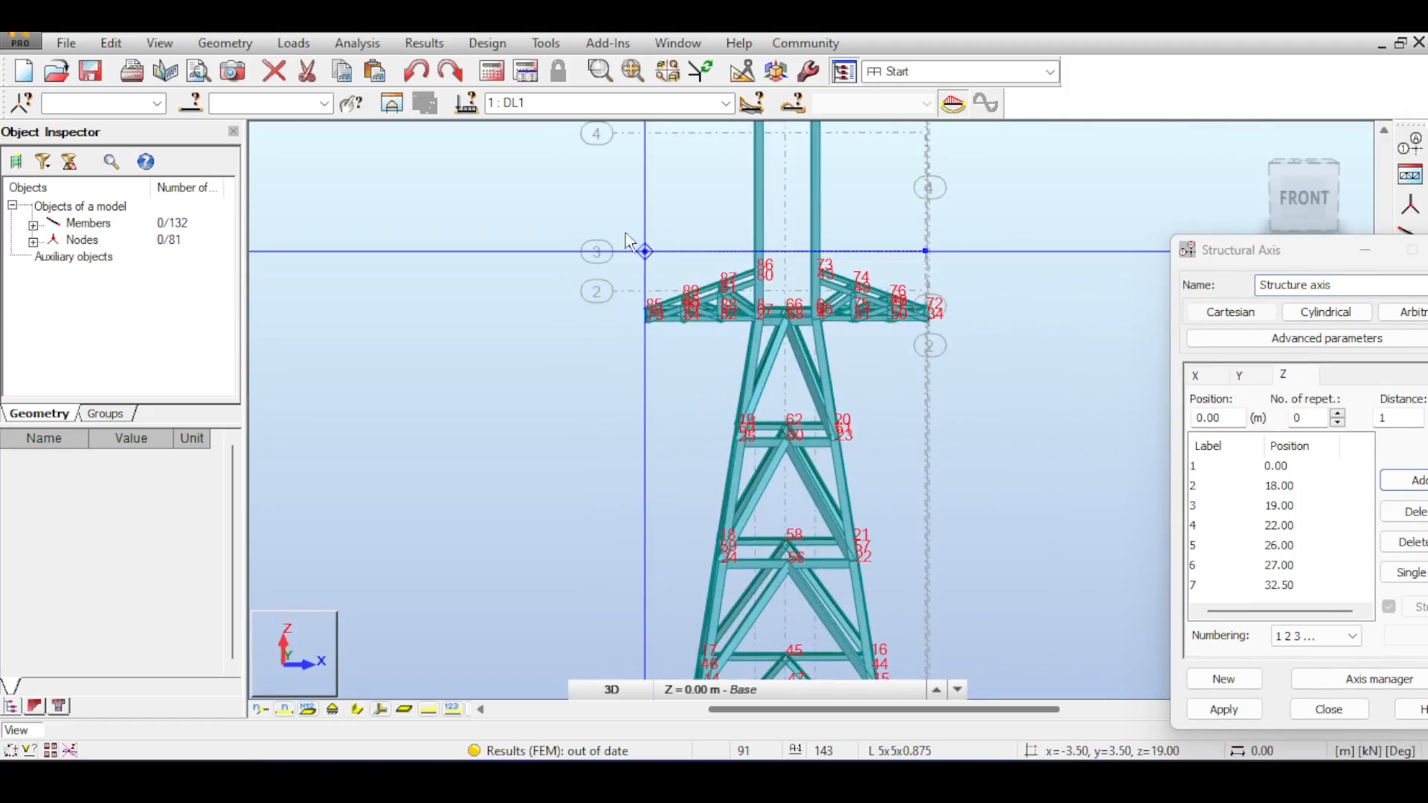
drag(1242, 250, 944, 234)
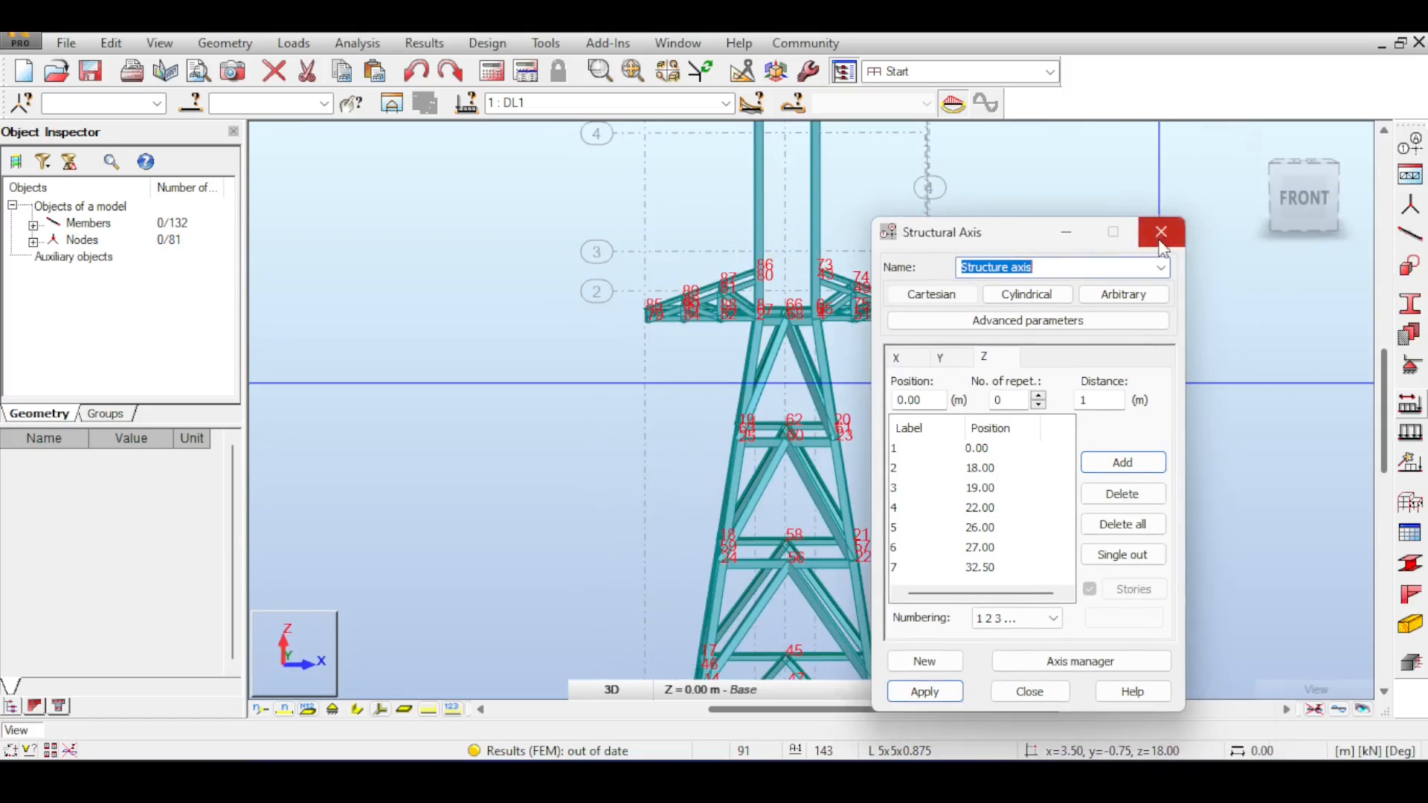
click(1160, 235)
Step: Copy the lowest pair of cross-arms, including the members joining them, 4.00 m upward to the 22.00 m level with one repetition
mouse_move(570, 233)
mouse_down()
mouse_move(992, 338)
mouse_move(999, 328)
mouse_up()
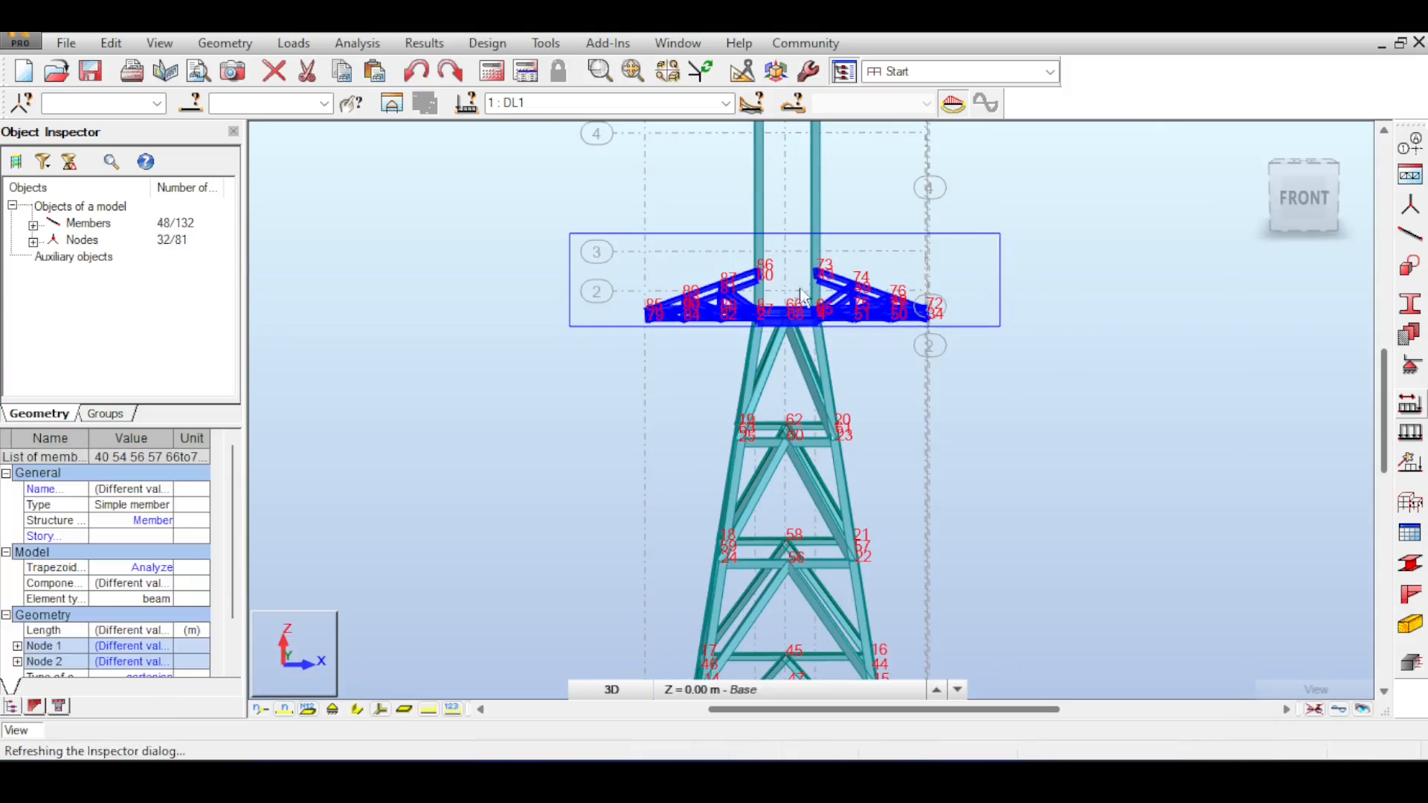
middle_drag(819, 261, 828, 400)
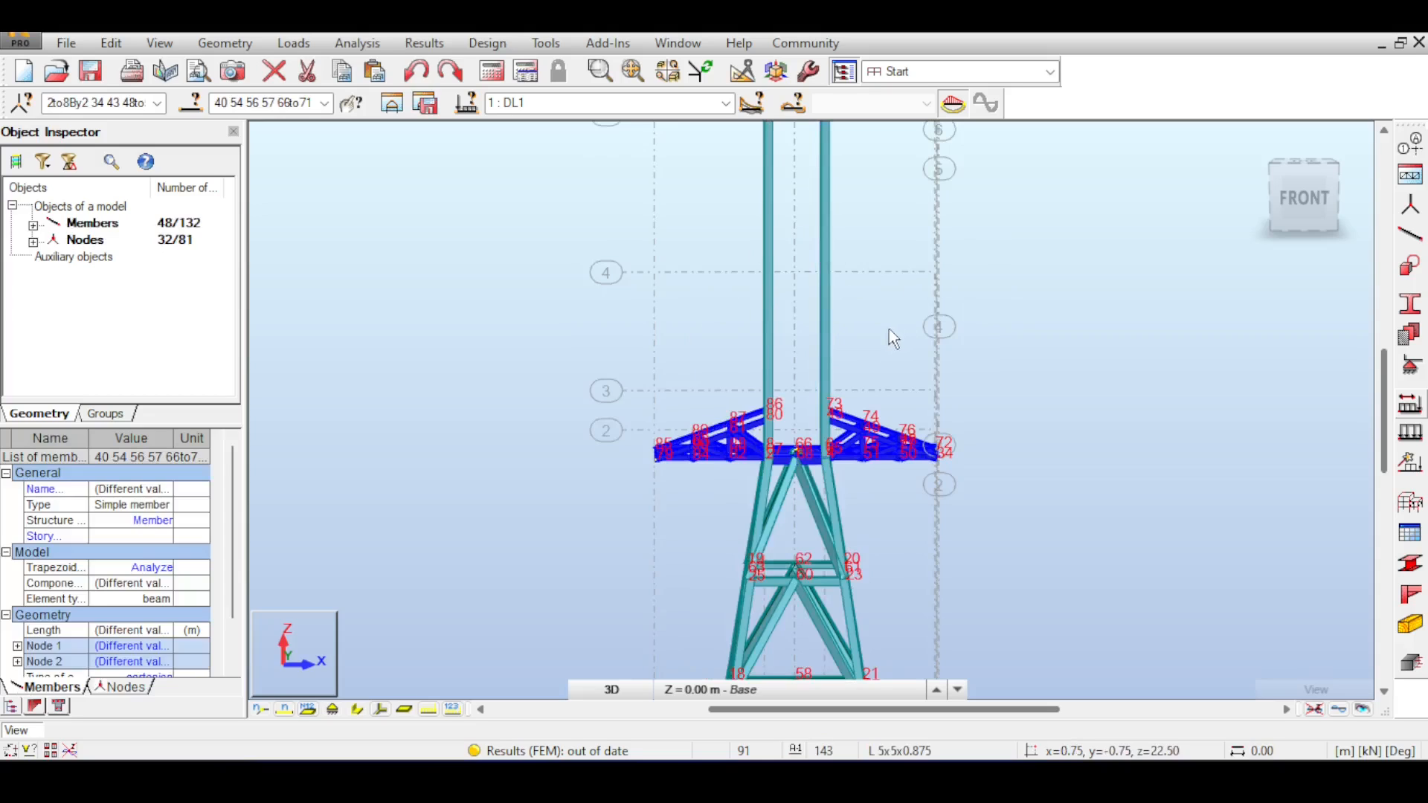
click(111, 43)
mouse_move(148, 304)
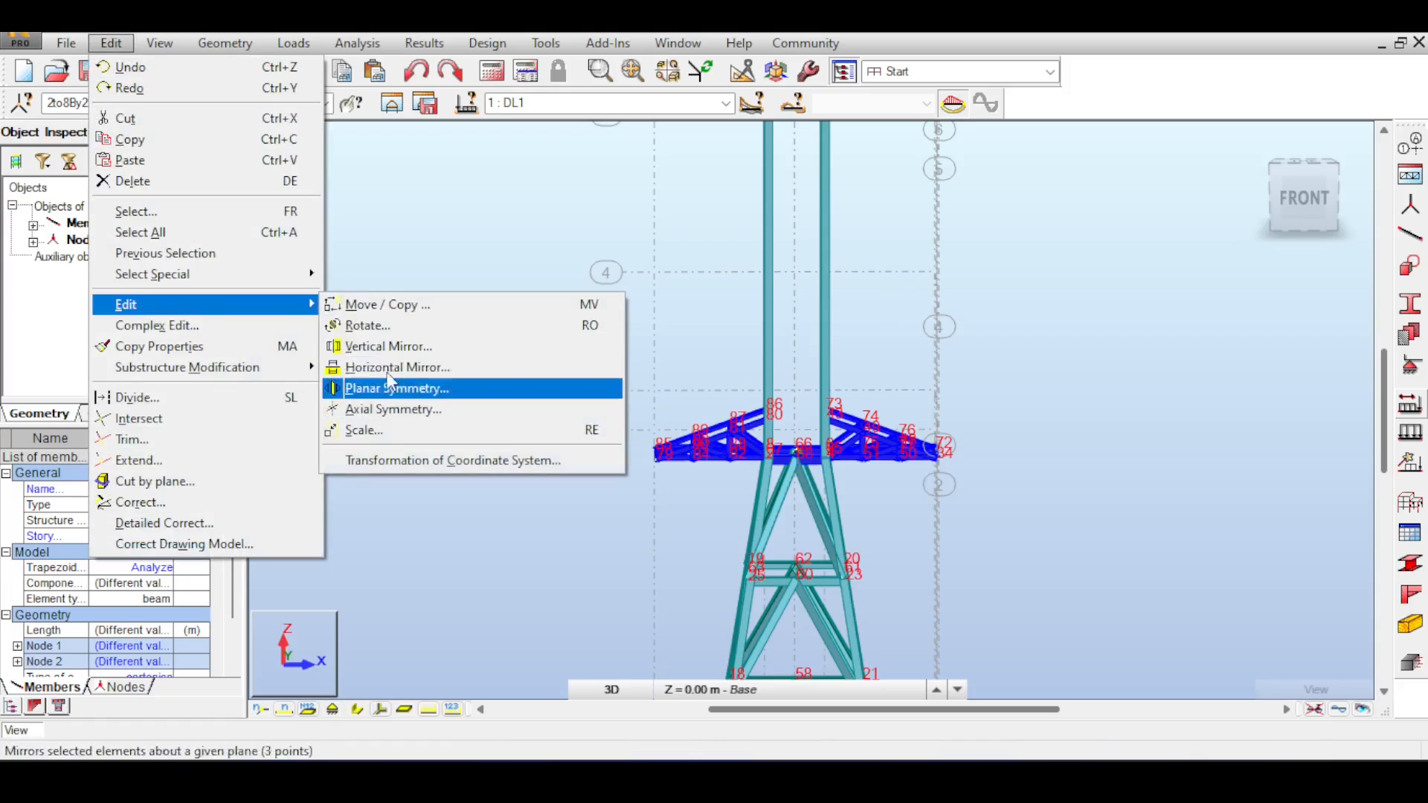
click(412, 305)
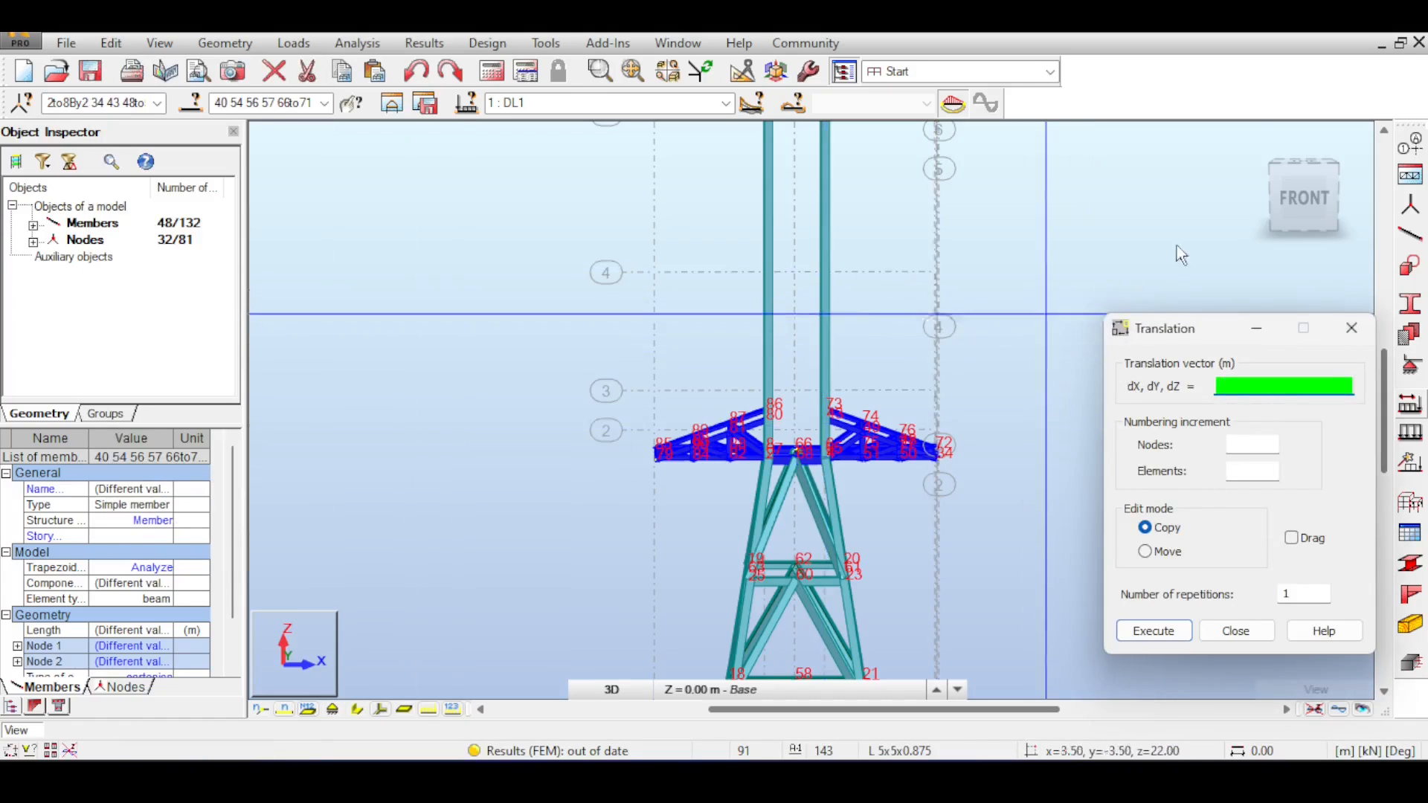
click(1303, 197)
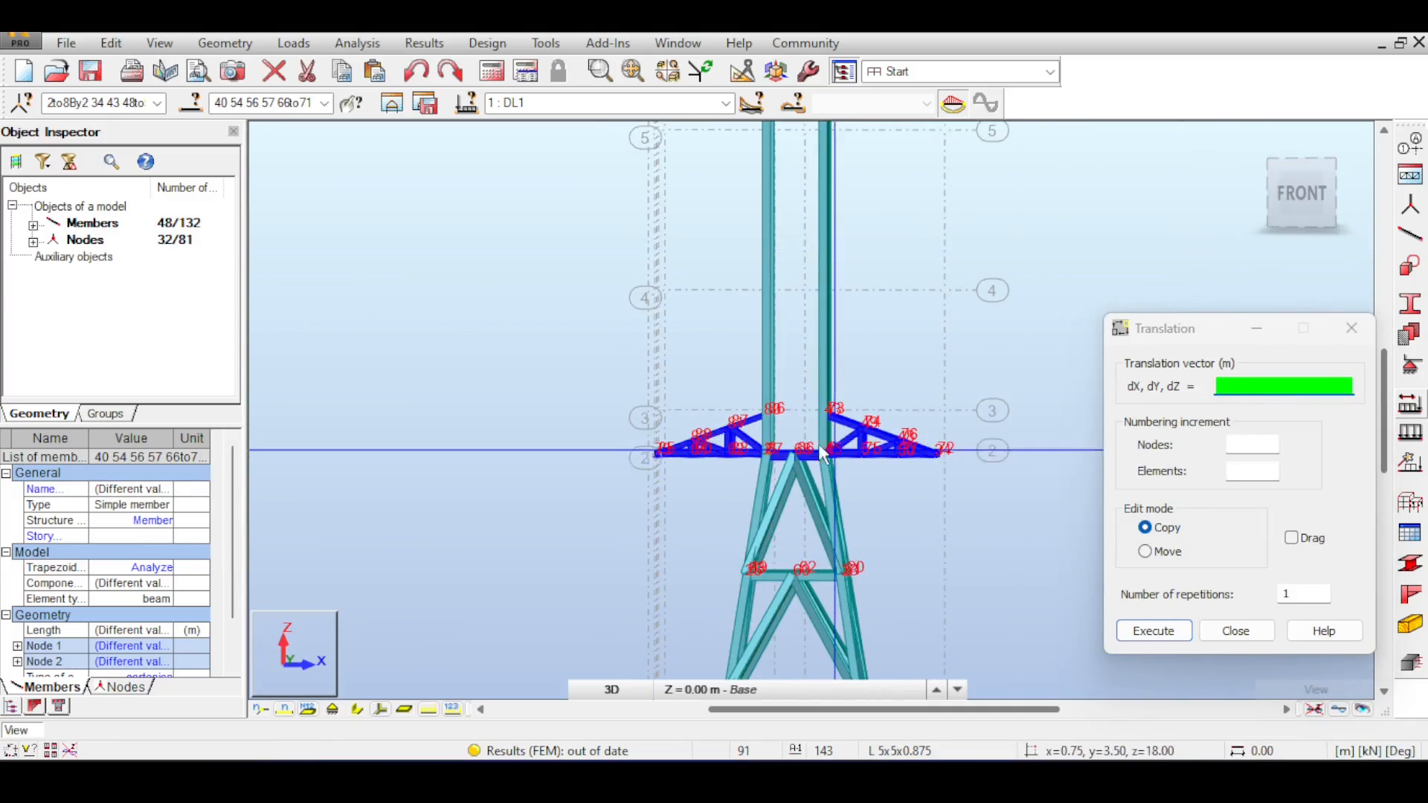
scroll(818, 444, up, 2)
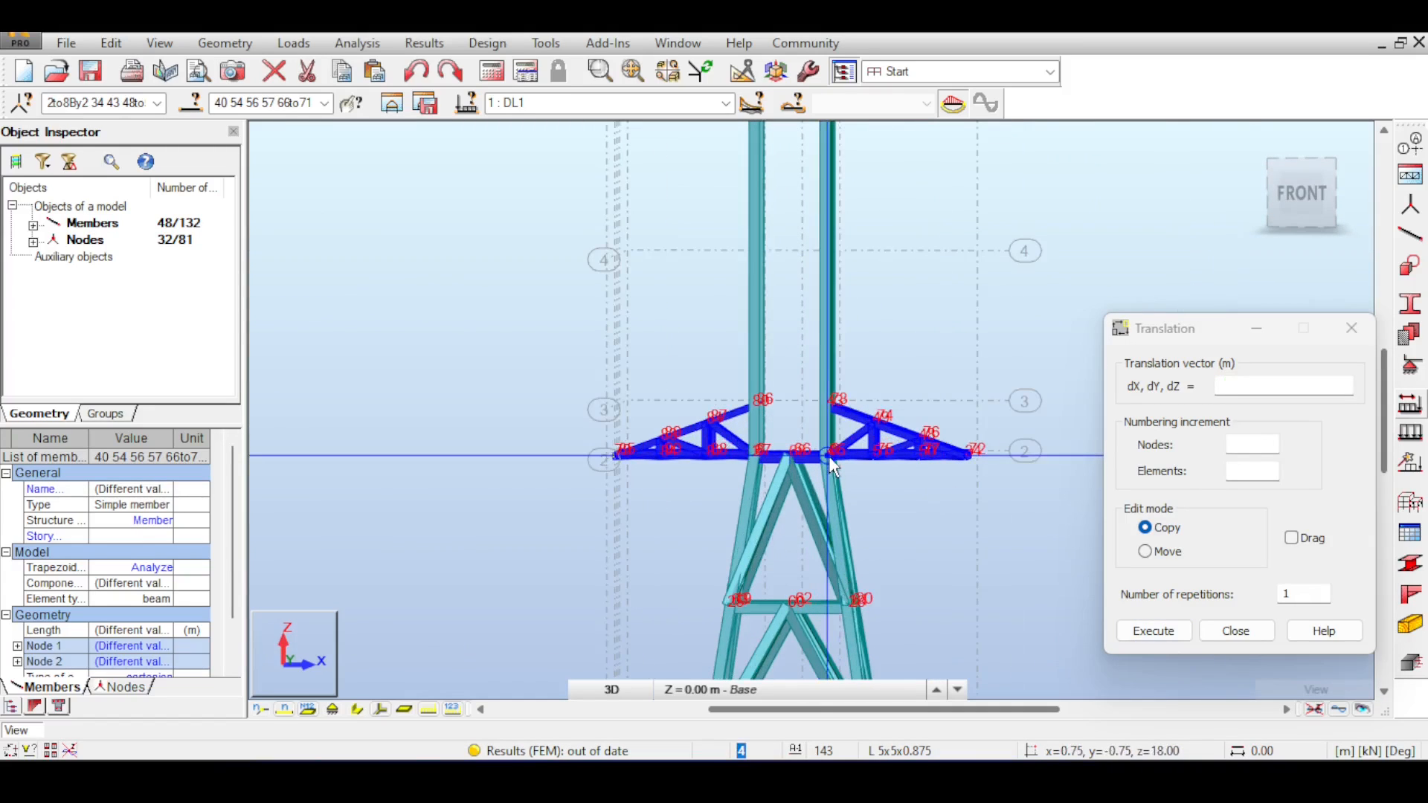
click(828, 456)
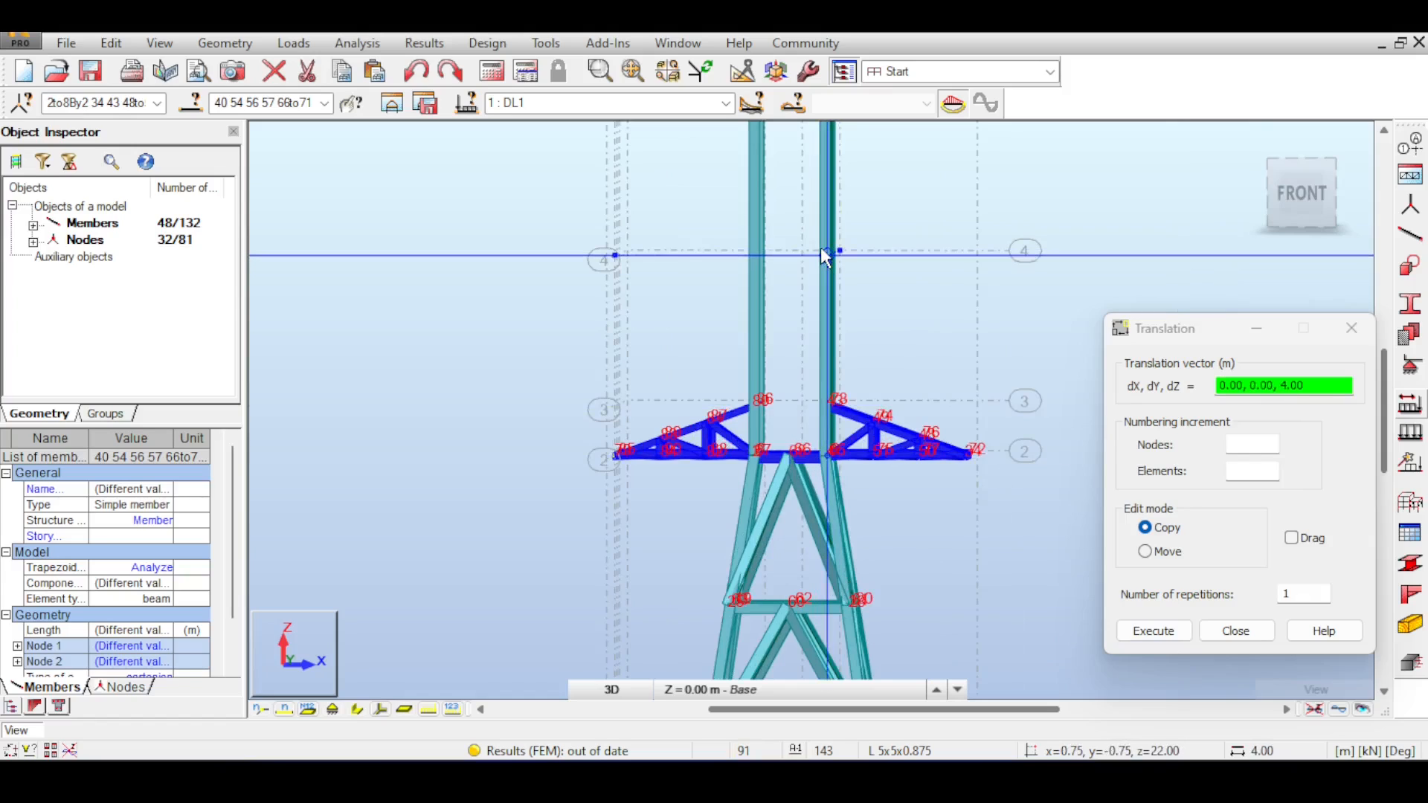
click(822, 251)
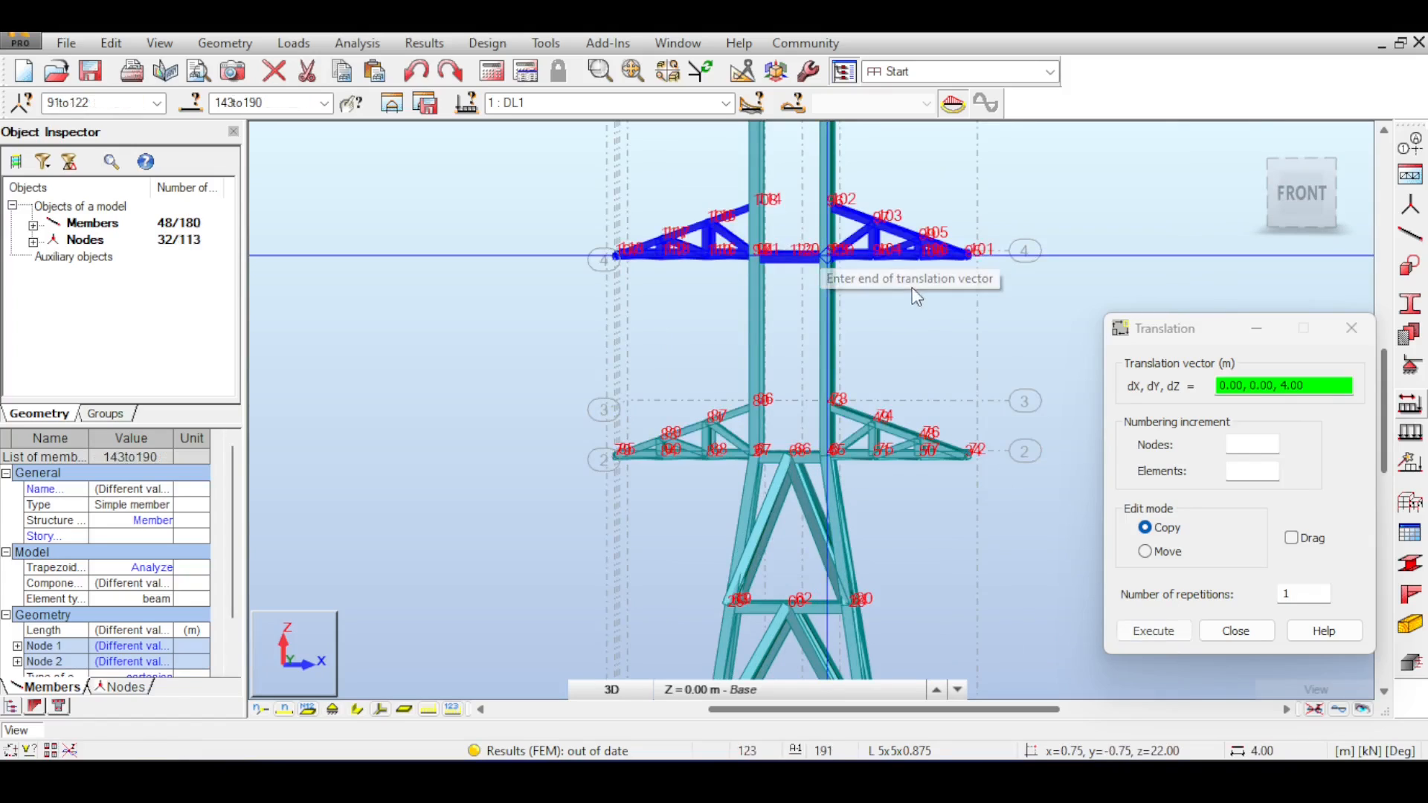
Step: Repeat the 4.00 m upward copy to place another cross-arm pair at the 26.00 m level, ending with the selection cleared
click(1300, 218)
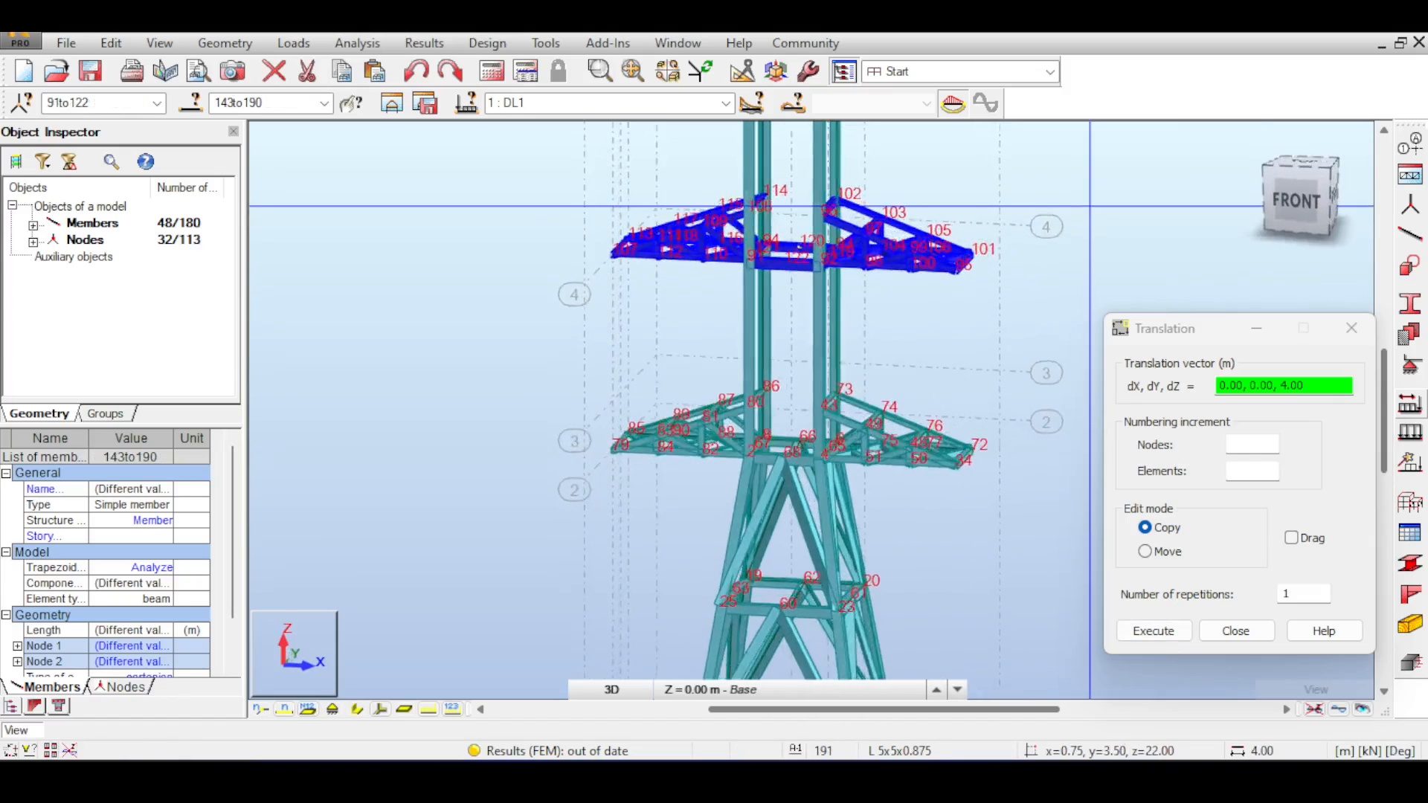
click(1288, 214)
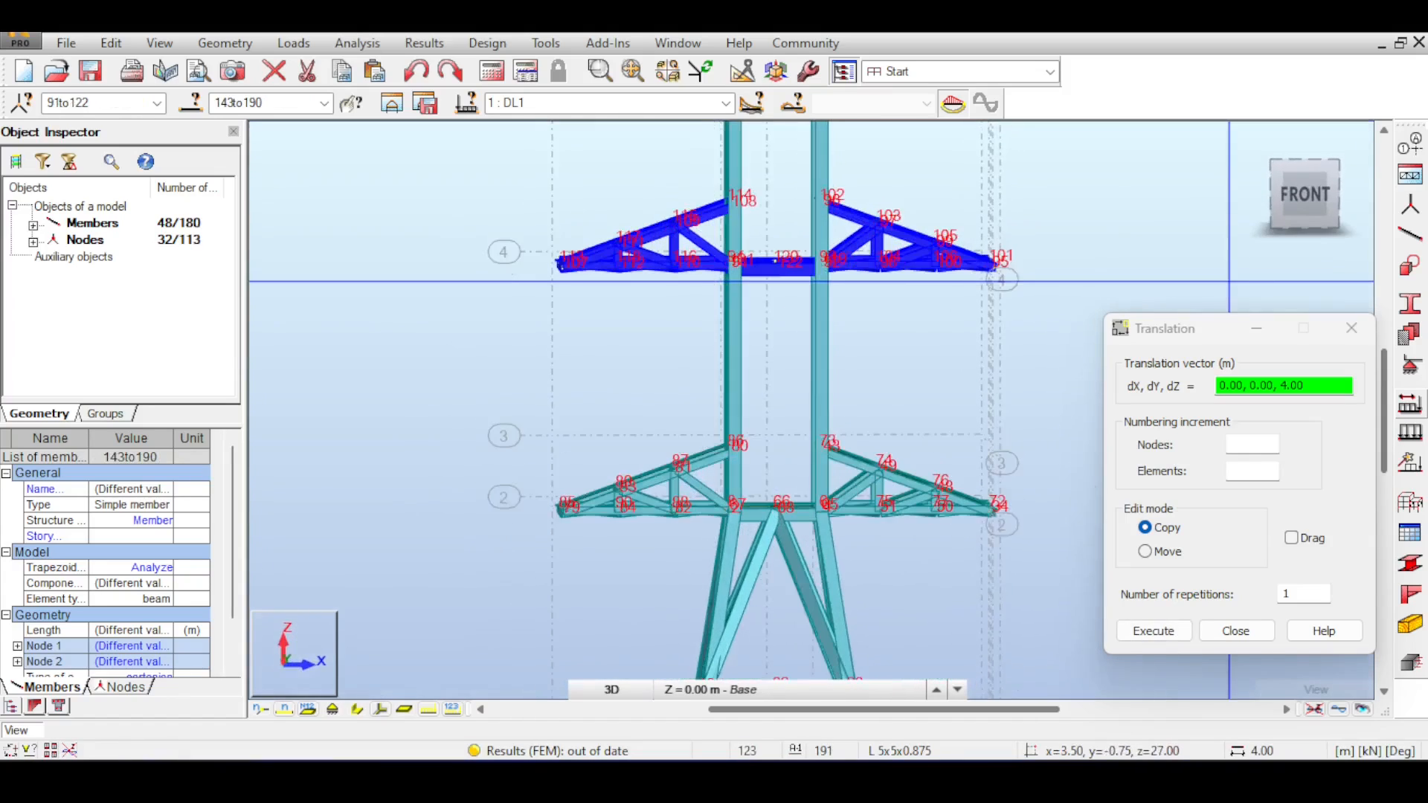
scroll(1071, 290, down, 4)
middle_drag(1078, 277, 1016, 367)
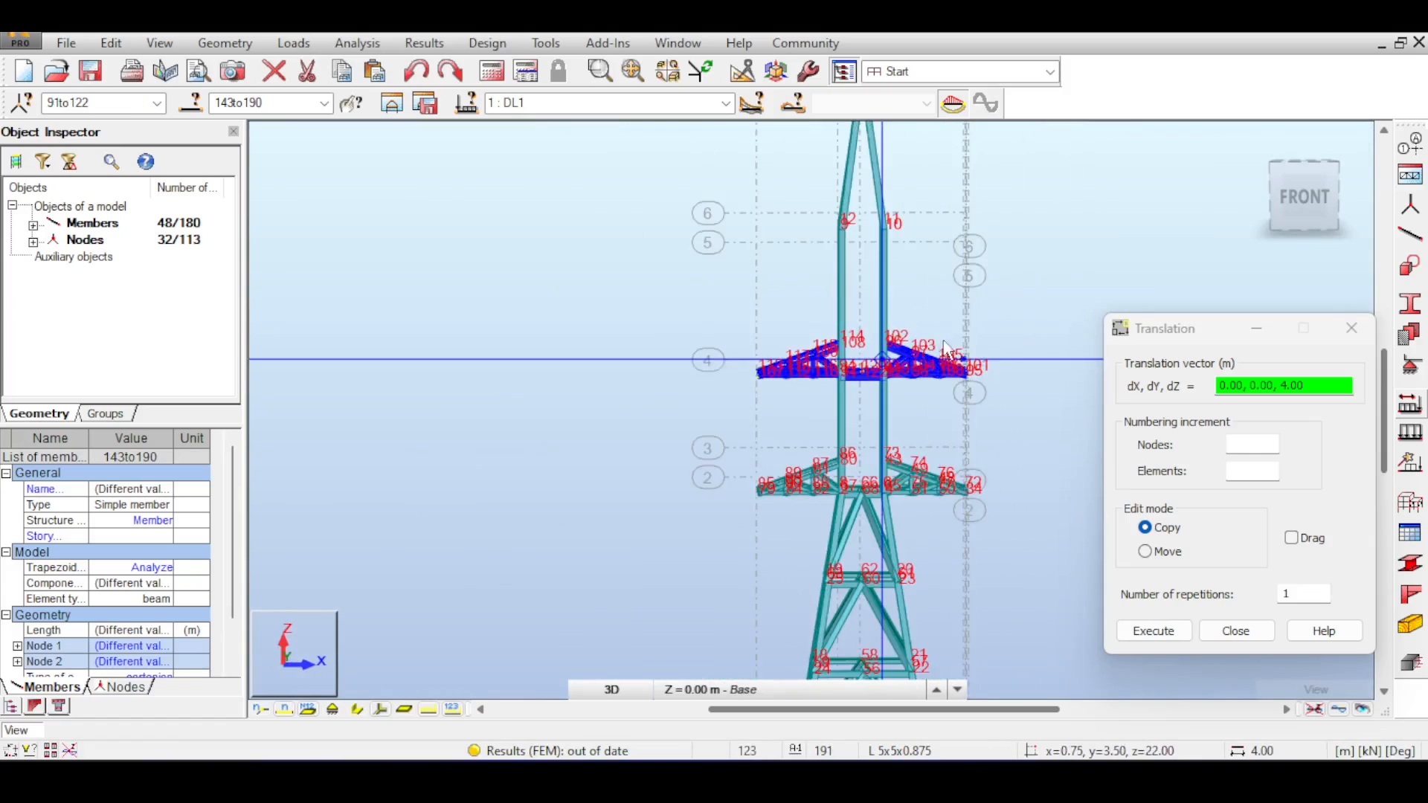
click(1183, 638)
scroll(1240, 206, up, 5)
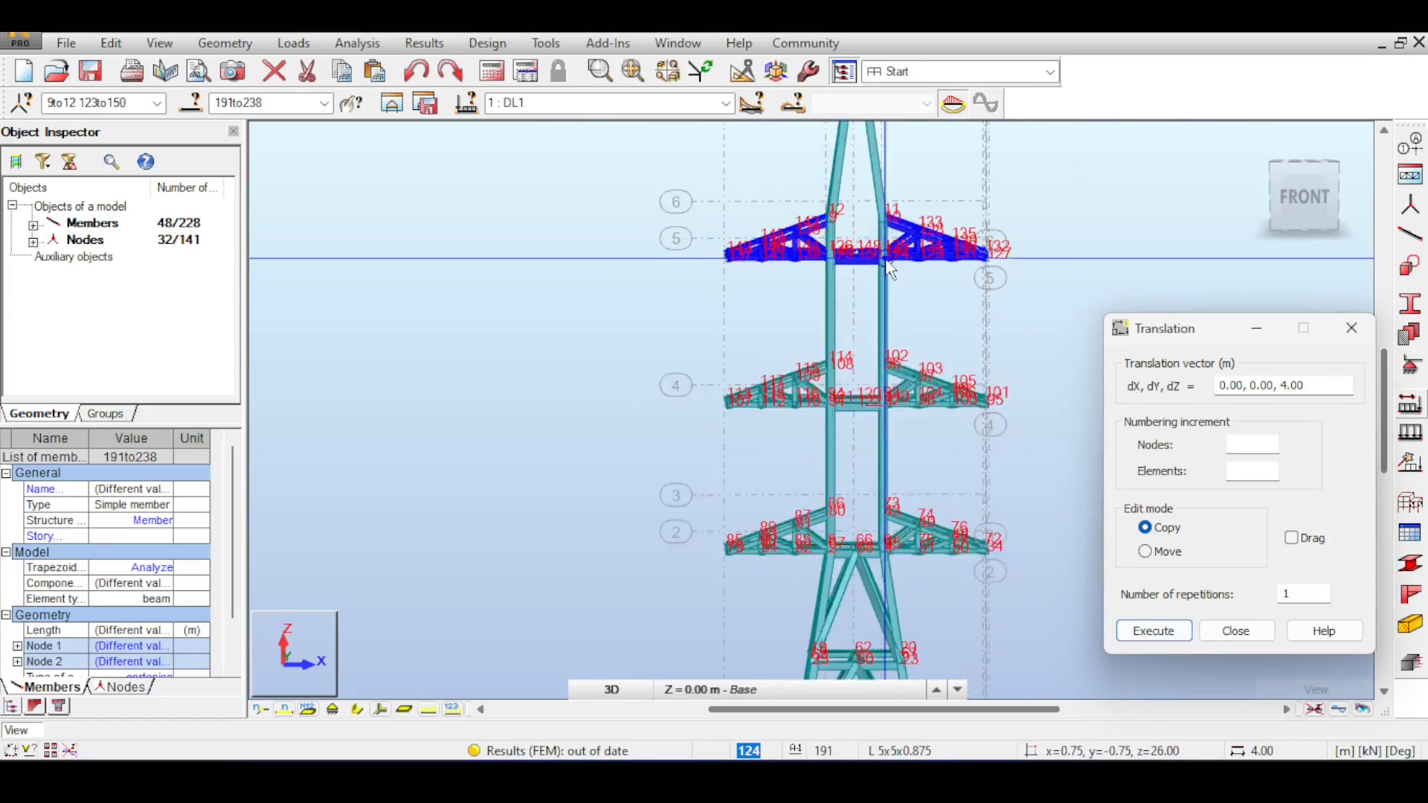
drag(1269, 177, 1262, 185)
scroll(1078, 392, down, 5)
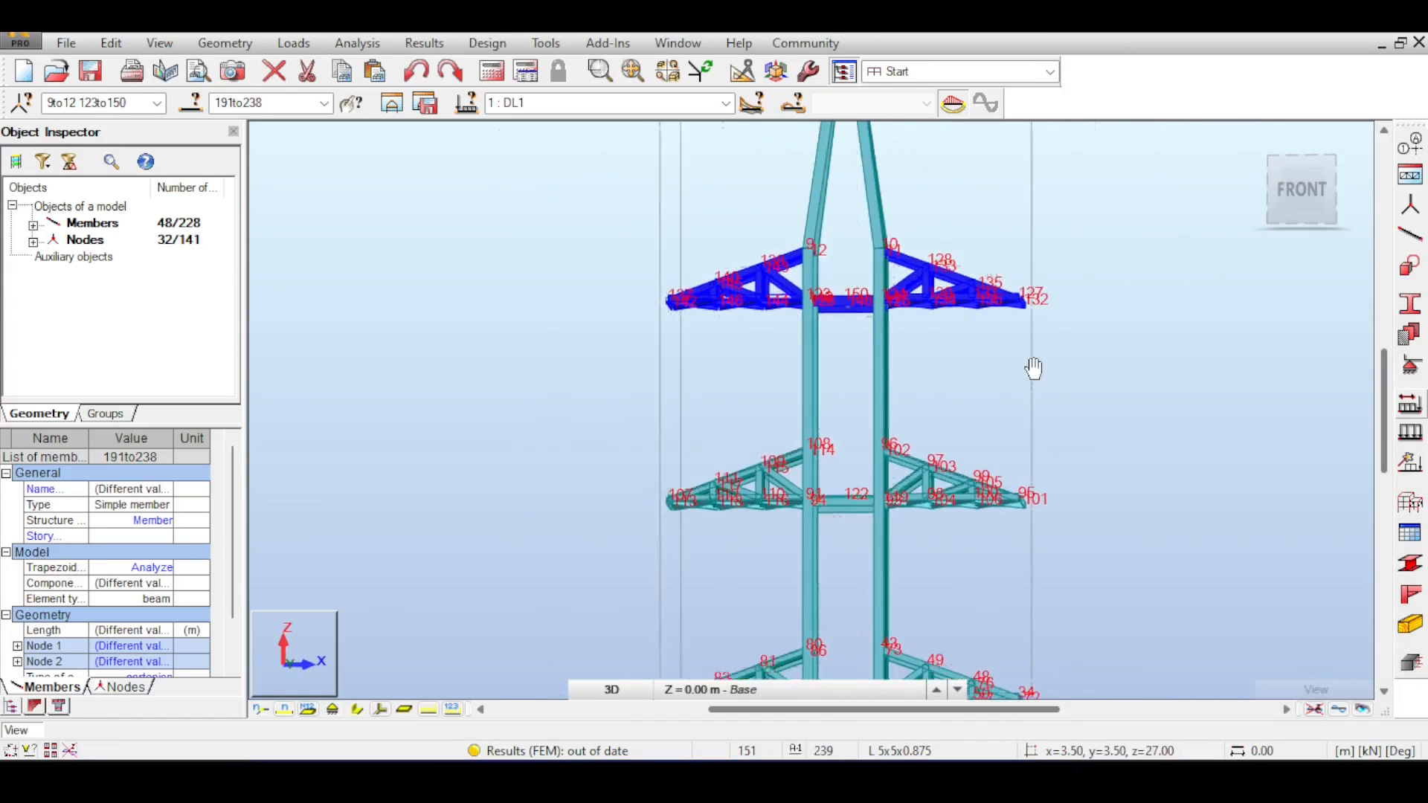
scroll(1146, 332, down, 1)
click(792, 208)
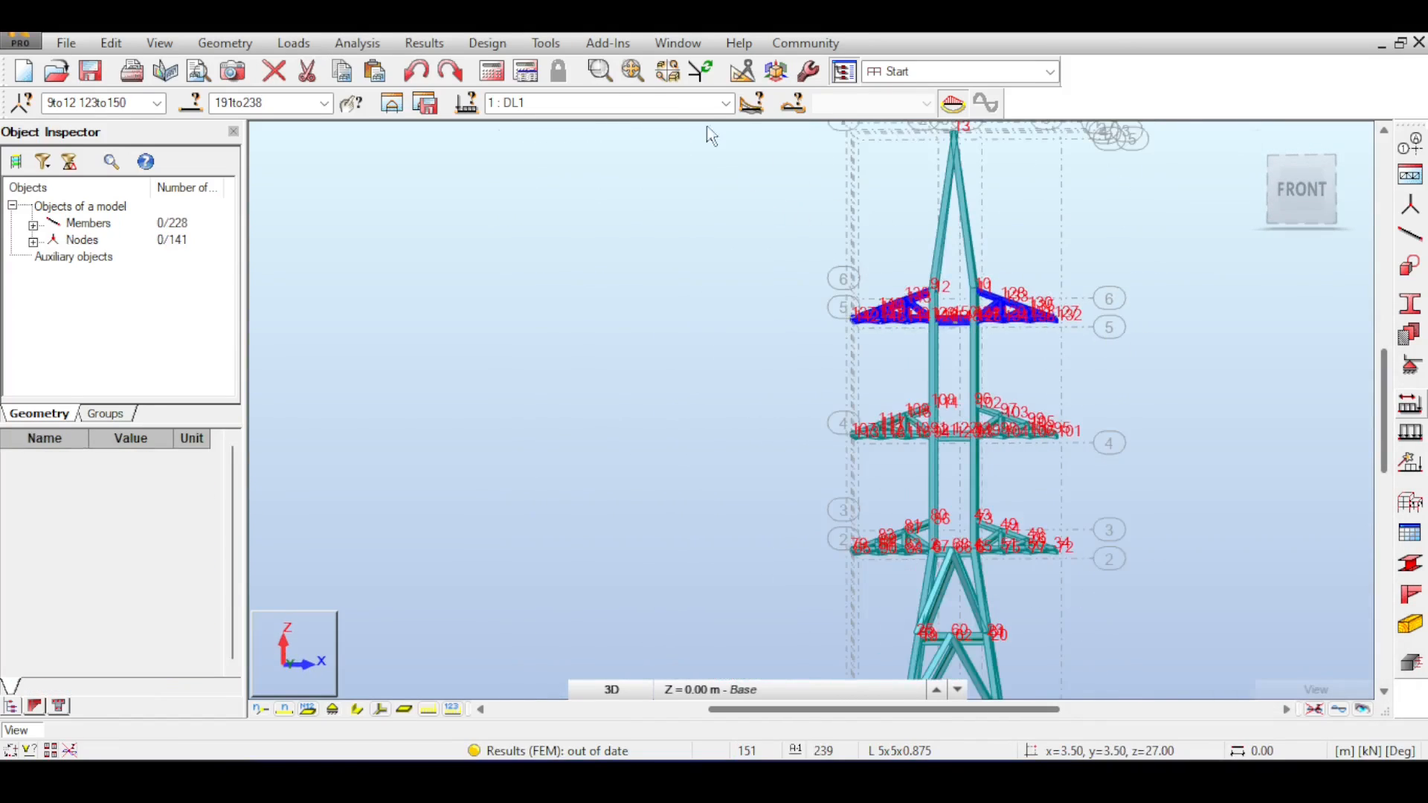
Step: Run the structural calculation on the completed tower and hide the node numbers
click(504, 66)
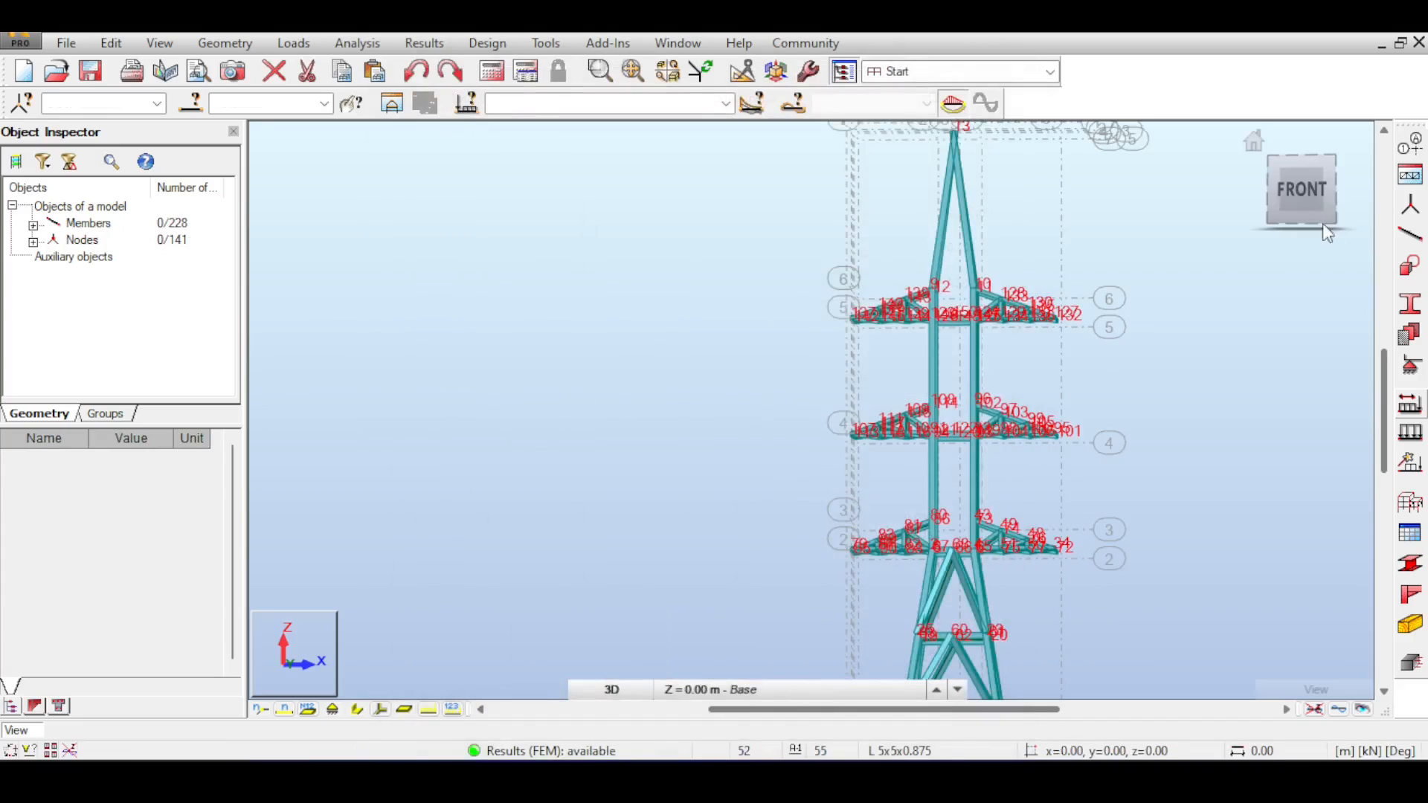
drag(1273, 198, 1289, 376)
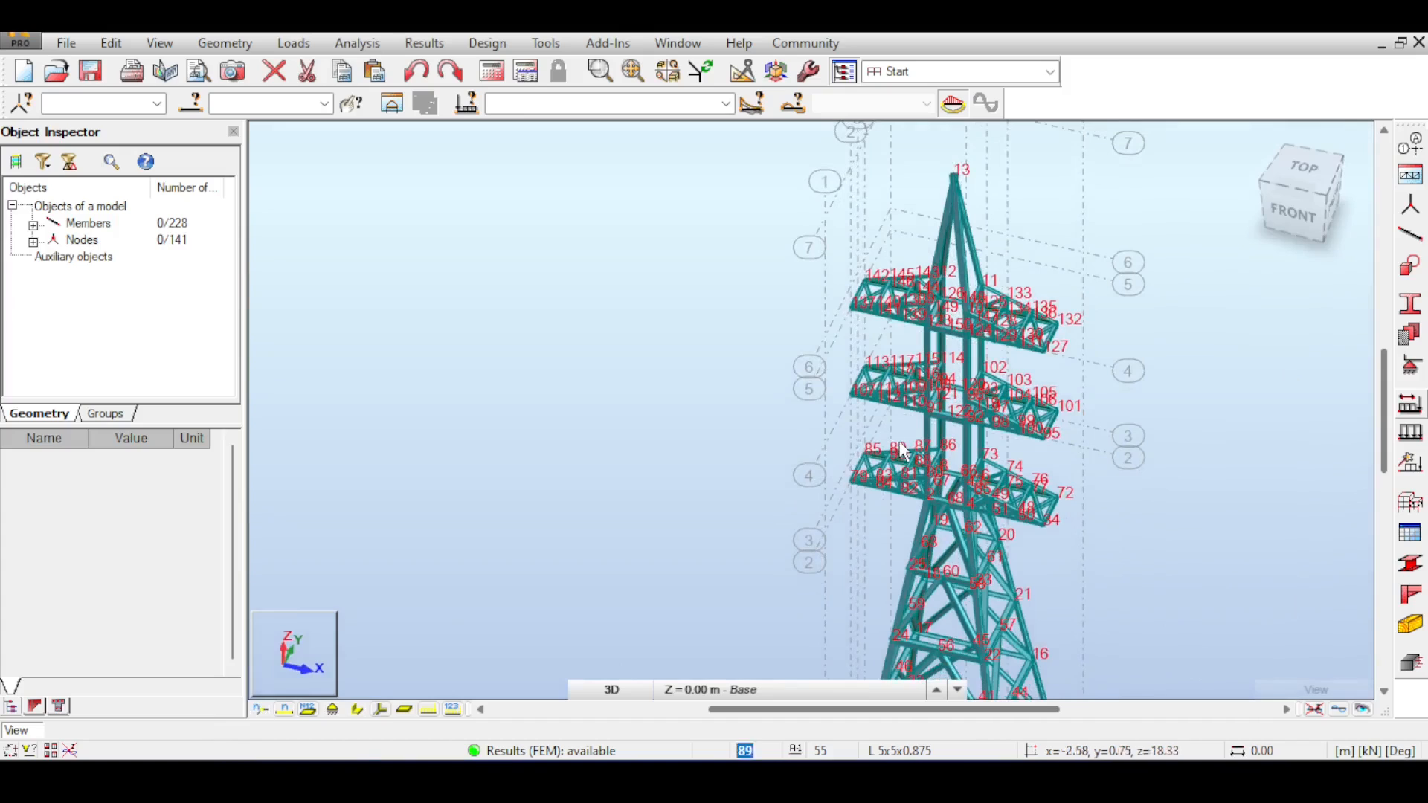
click(260, 709)
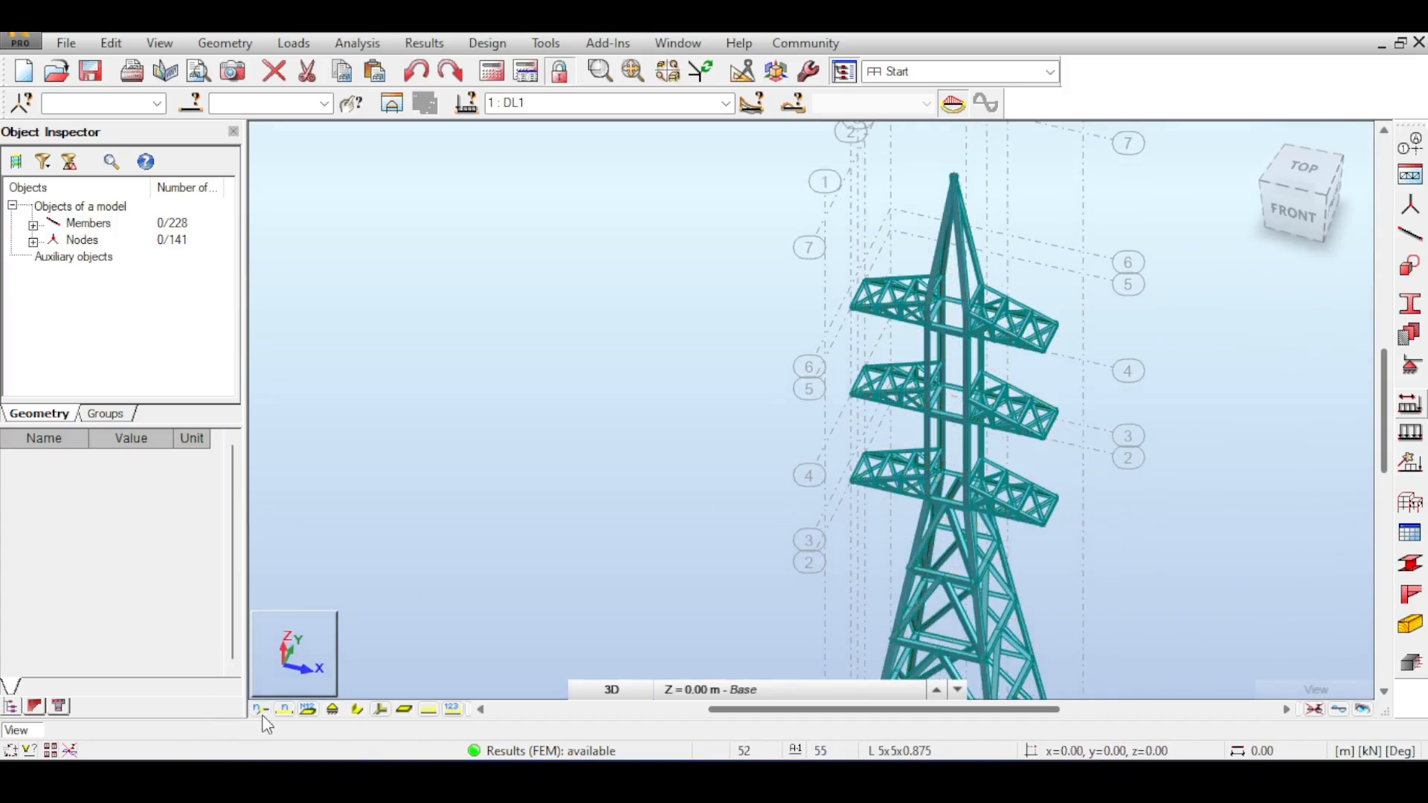
drag(1314, 184, 1307, 173)
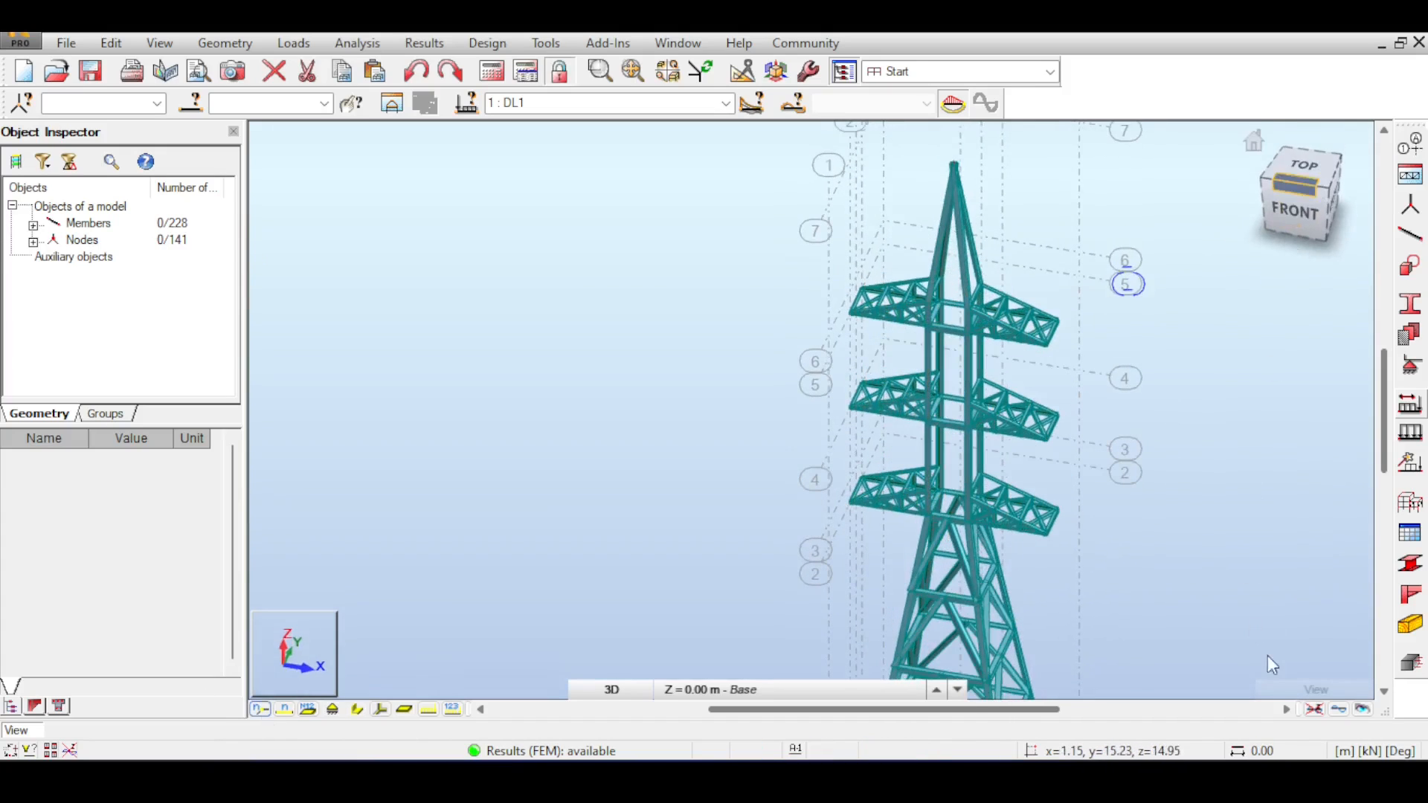
Step: Display the deformed shape for load case DL1 and examine it around the cross-arms and upper tower body
click(1337, 708)
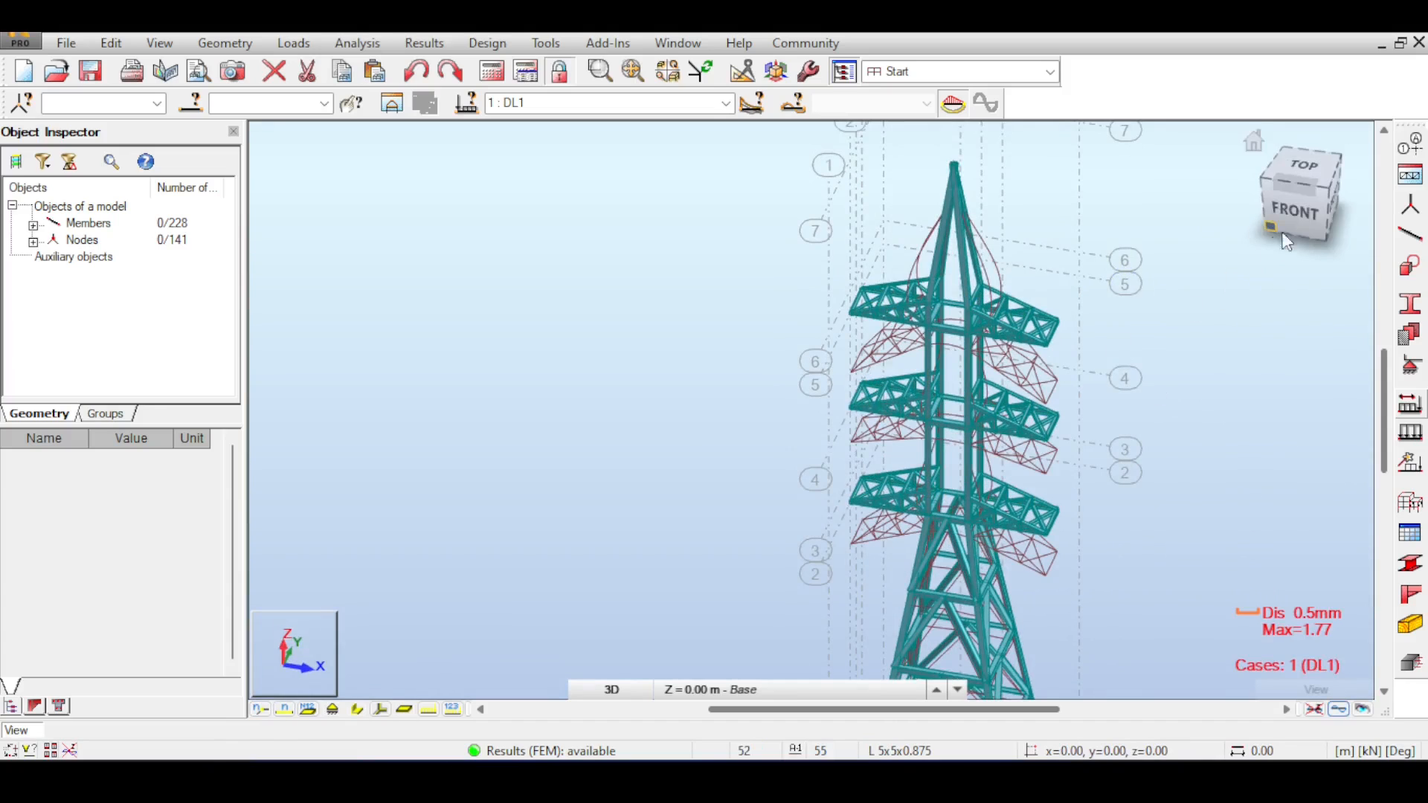
click(1301, 211)
drag(1302, 211, 1292, 231)
scroll(1119, 440, down, 1)
middle_drag(1131, 527, 1134, 408)
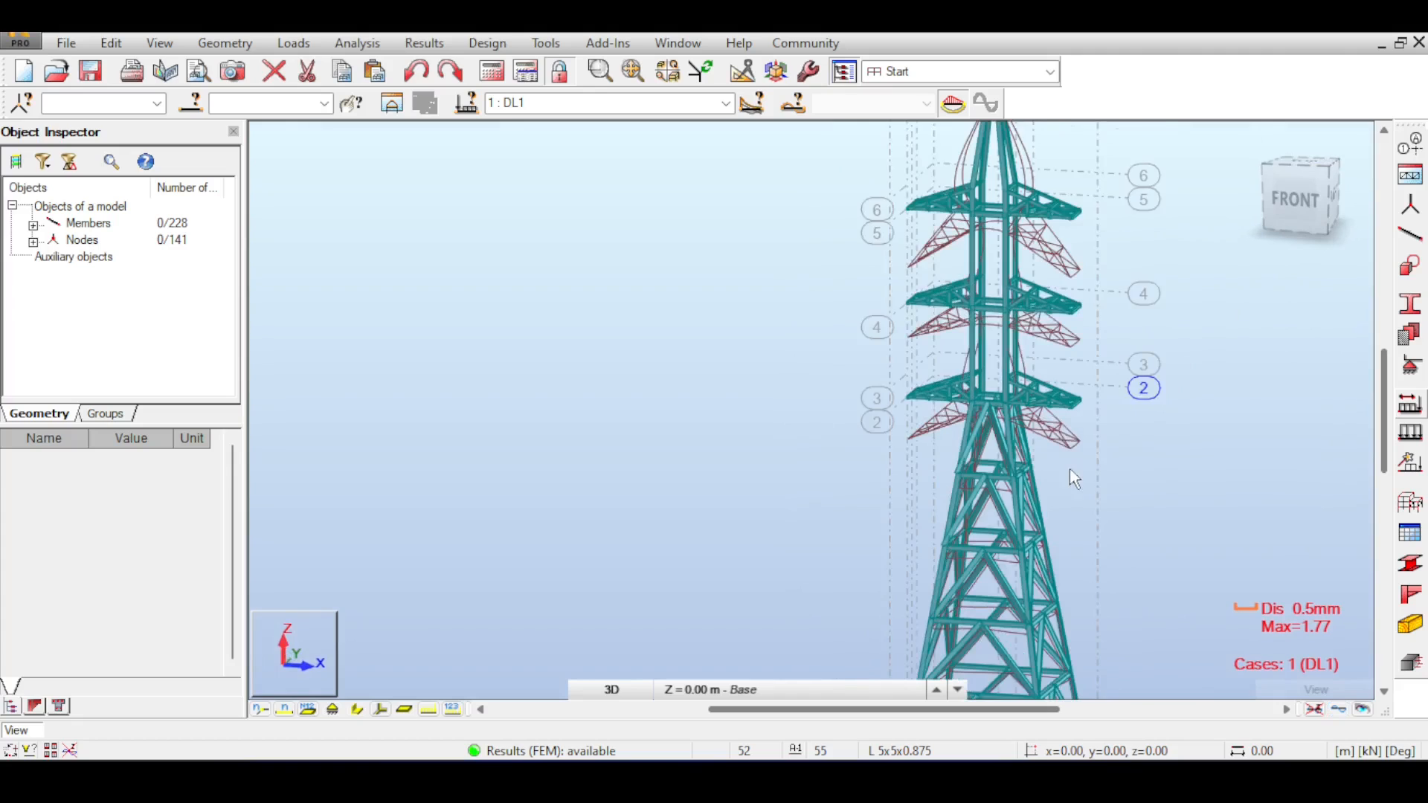
scroll(1073, 478, up, 2)
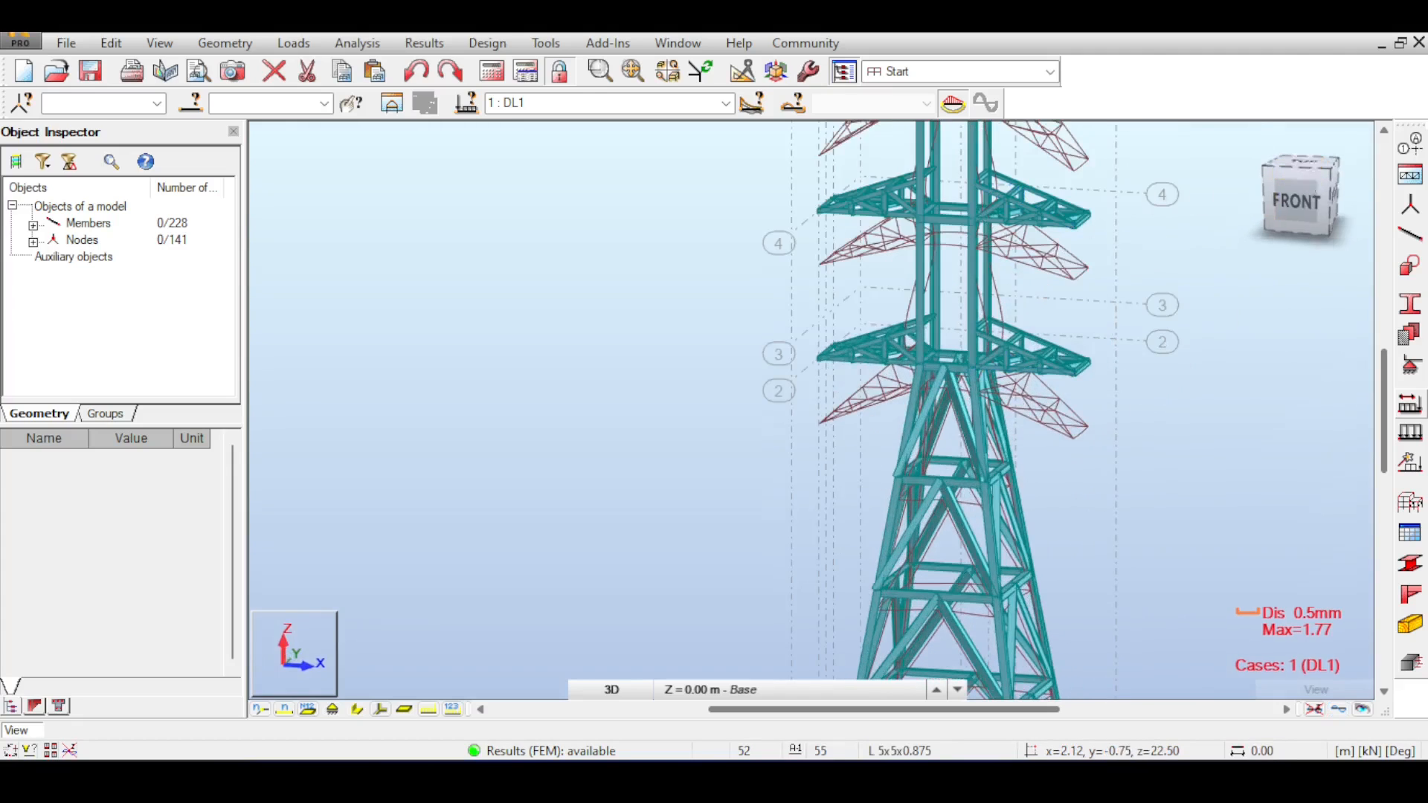
shift+middle_drag(1019, 327, 1019, 357)
scroll(971, 159, up, 2)
middle_drag(971, 159, 1001, 288)
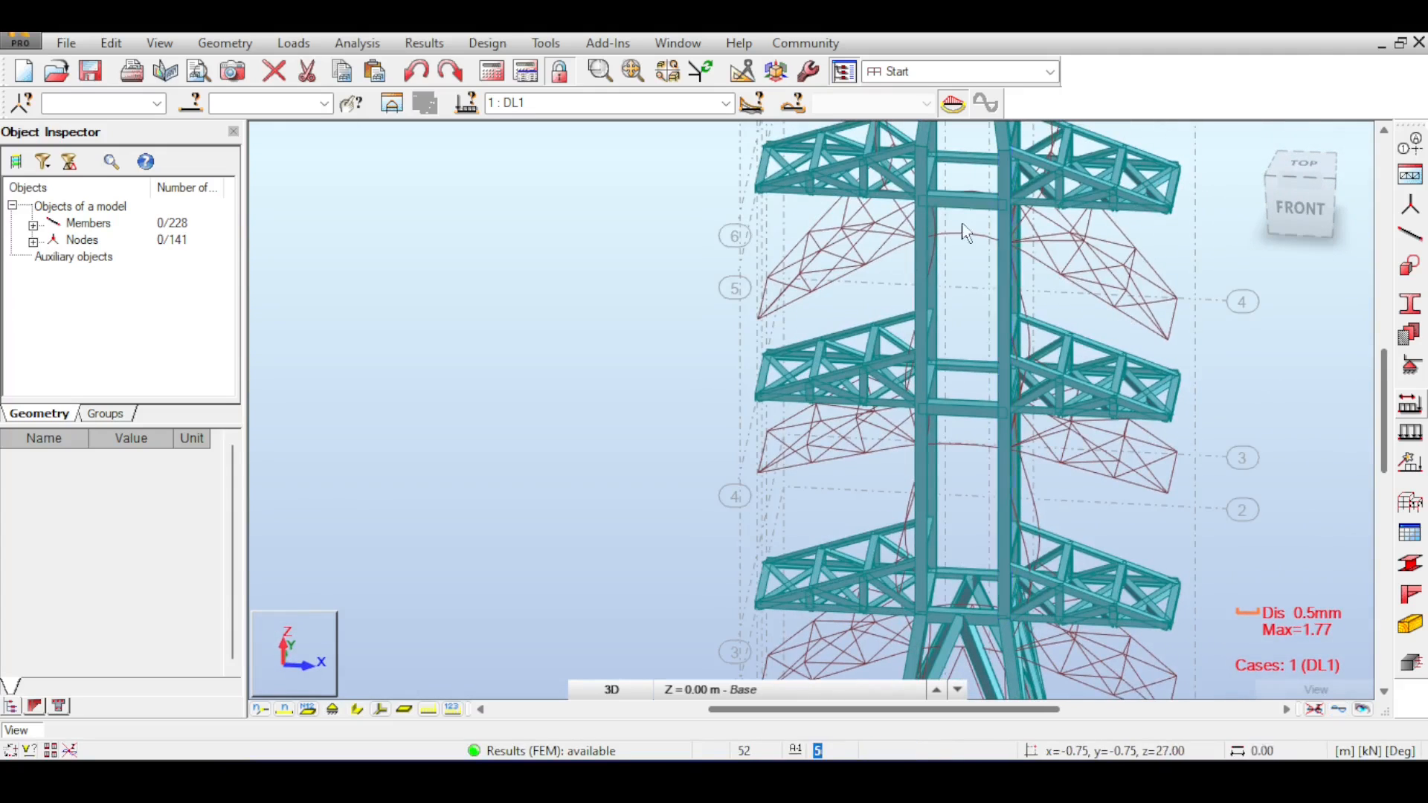
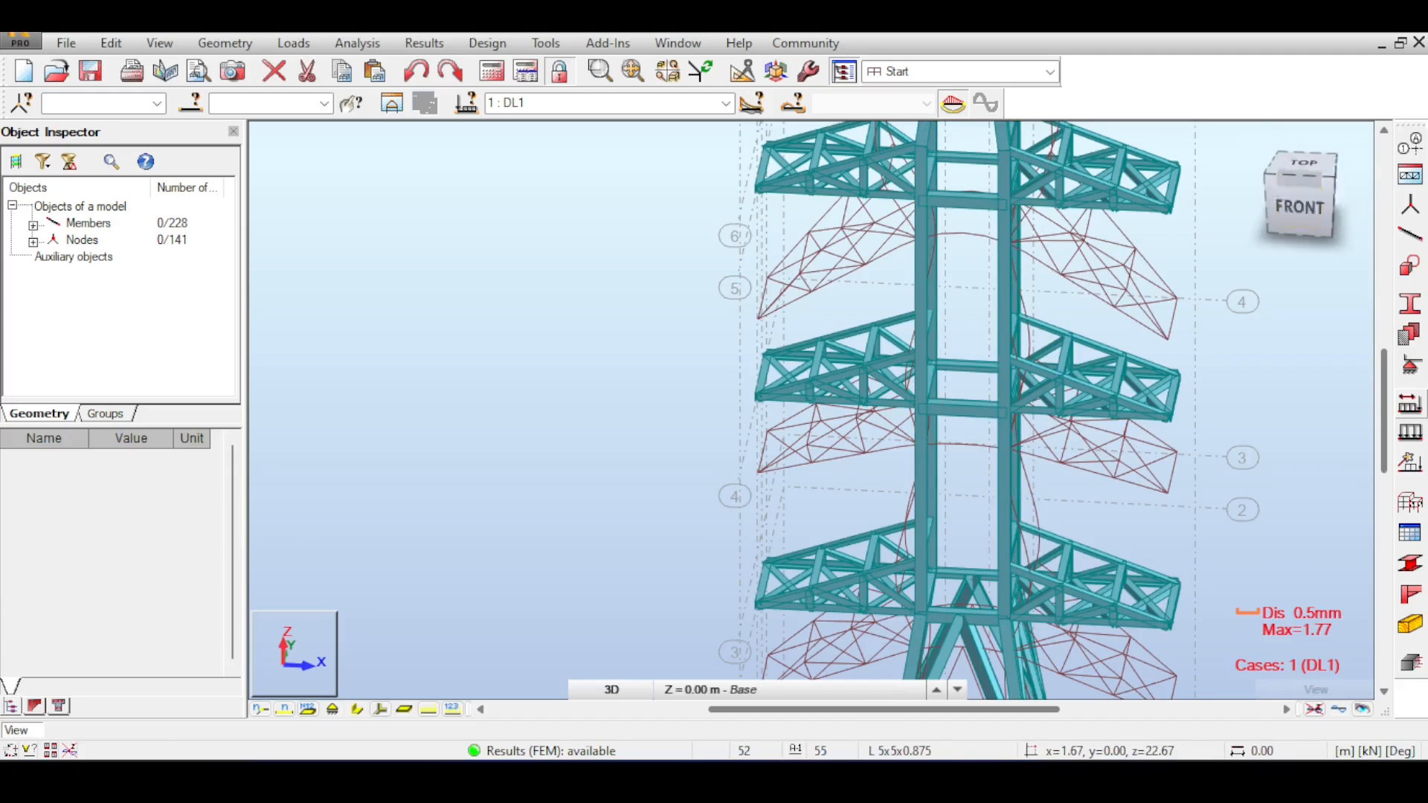
Step: Compare the deformation of the three cross-arm levels from the front and from a slightly turned angle
click(1299, 207)
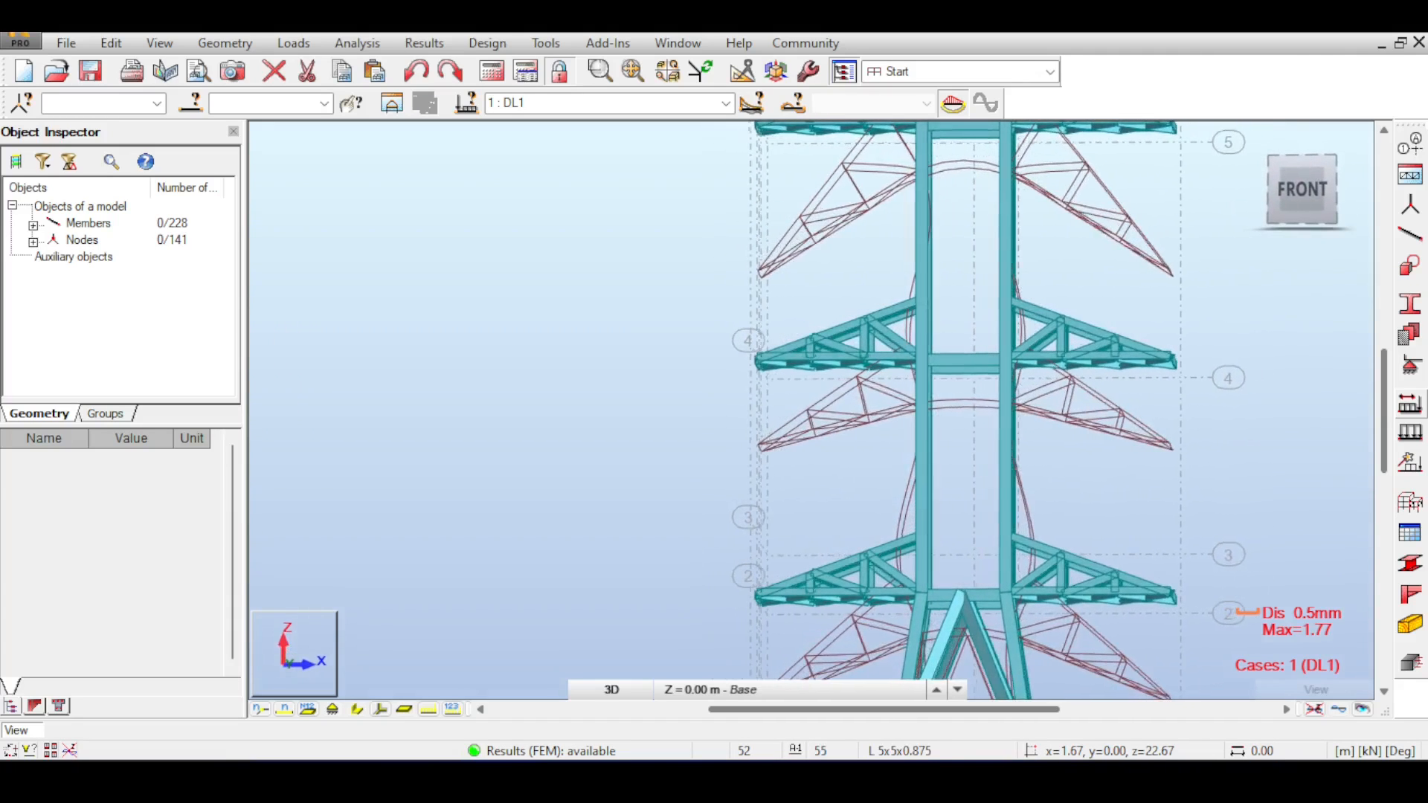
mouse_move(1299, 206)
mouse_down()
mouse_move(1299, 192)
mouse_move(1300, 224)
mouse_move(1253, 236)
mouse_move(1216, 199)
mouse_move(1130, 215)
mouse_move(1257, 221)
mouse_move(1291, 196)
mouse_up()
scroll(1172, 378, down, 2)
middle_drag(1177, 336, 1052, 348)
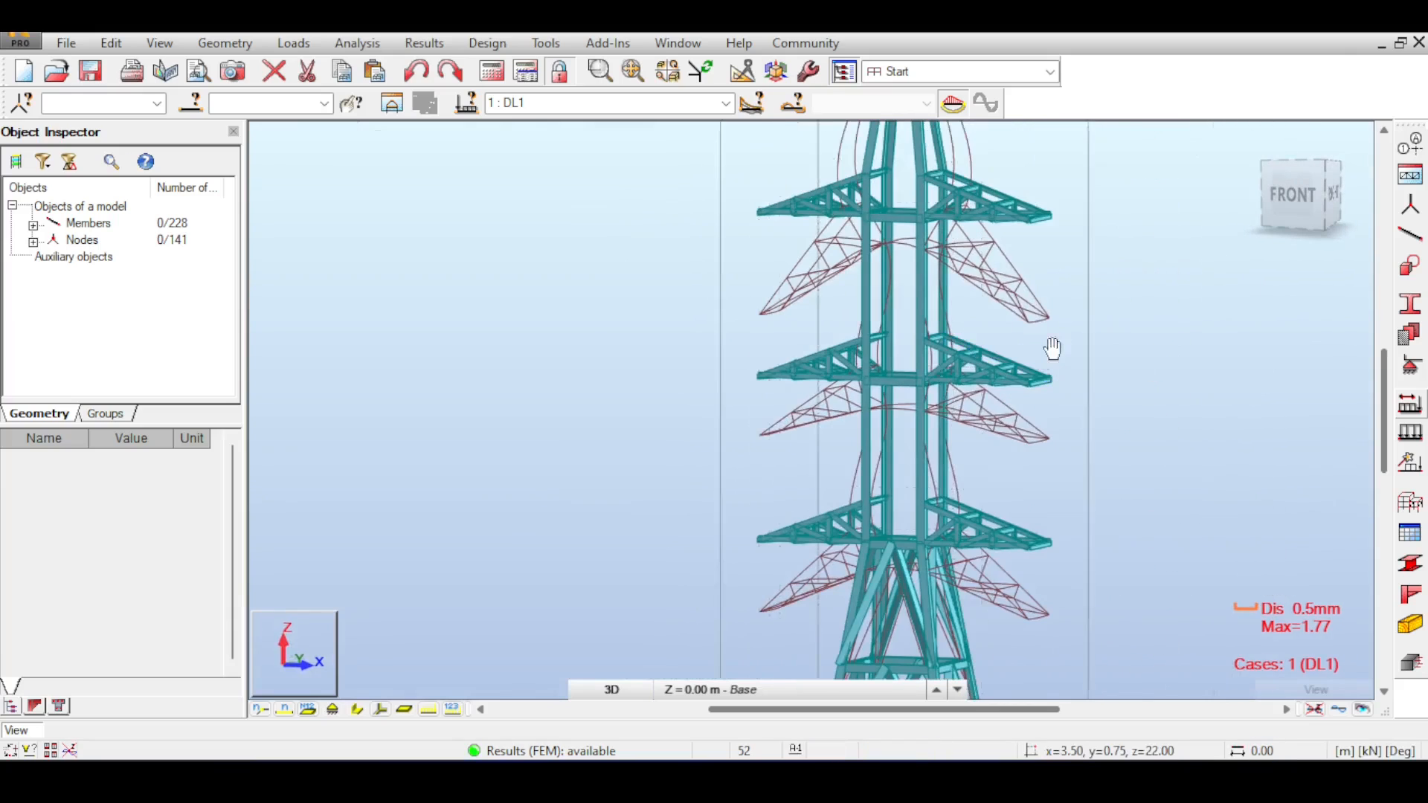
scroll(1078, 361, down, 1)
scroll(1037, 372, up, 3)
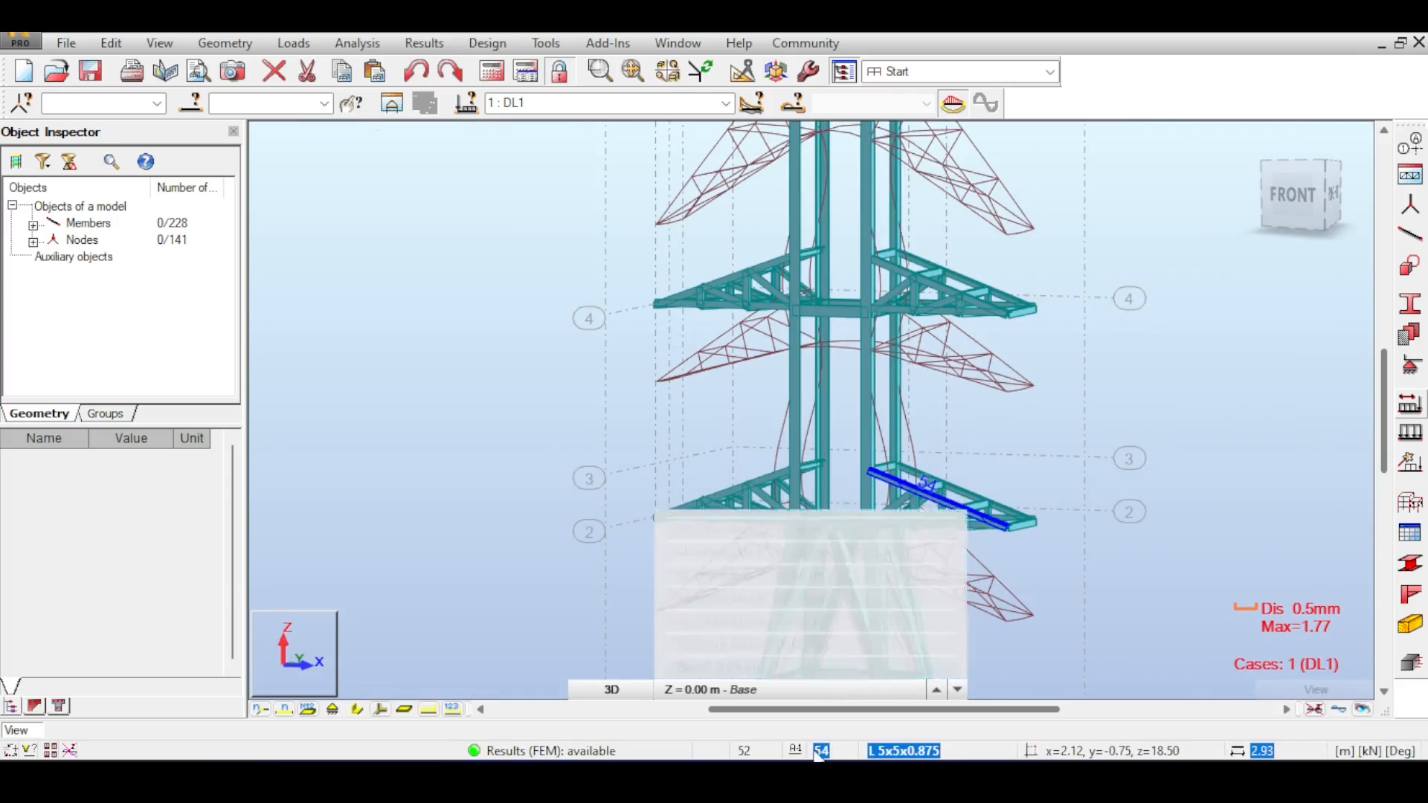
middle_drag(1122, 333, 1115, 416)
scroll(1117, 418, down, 1)
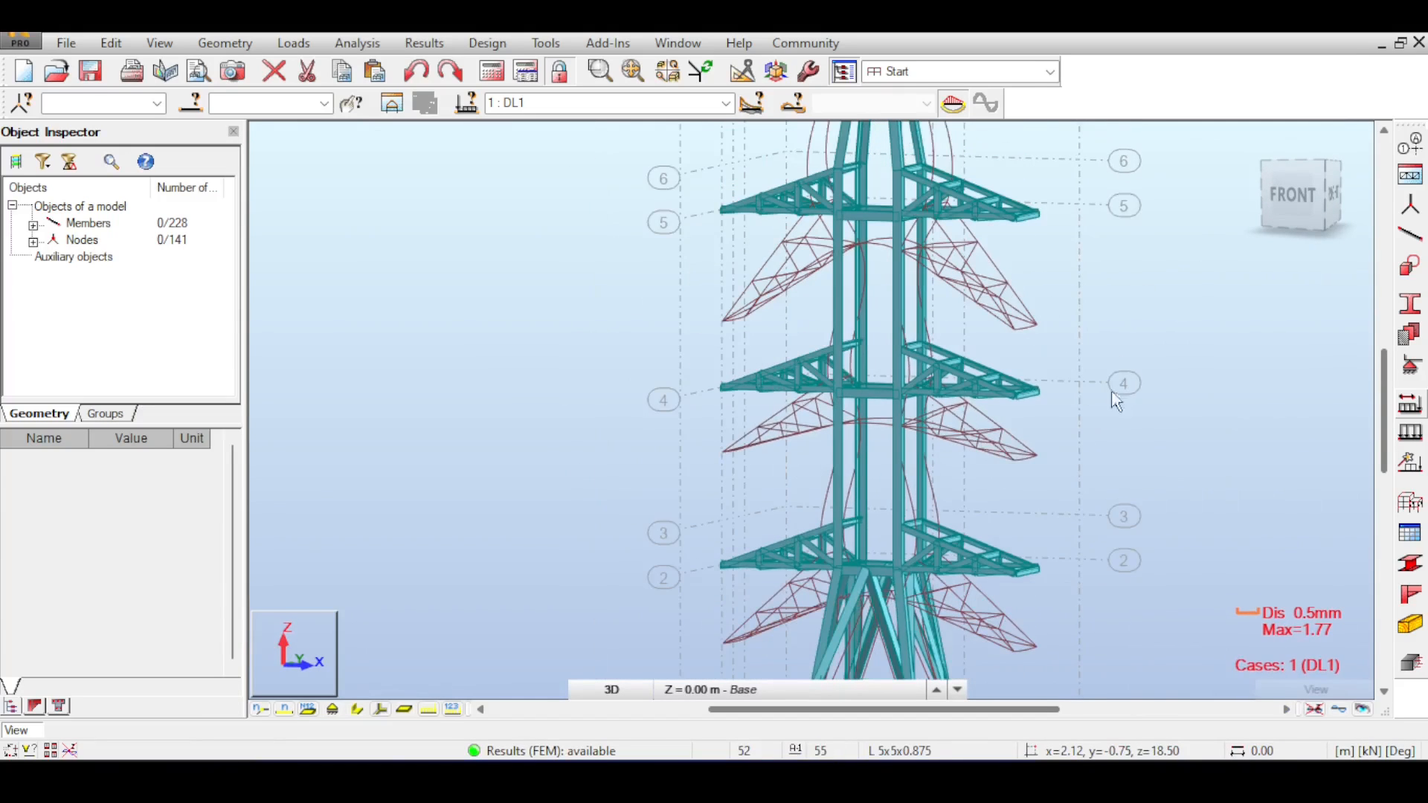
Step: Inspect the deformed vertical legs between the cross-arm levels, from the tower peak down to the lowest arms
middle_drag(1158, 345, 1203, 388)
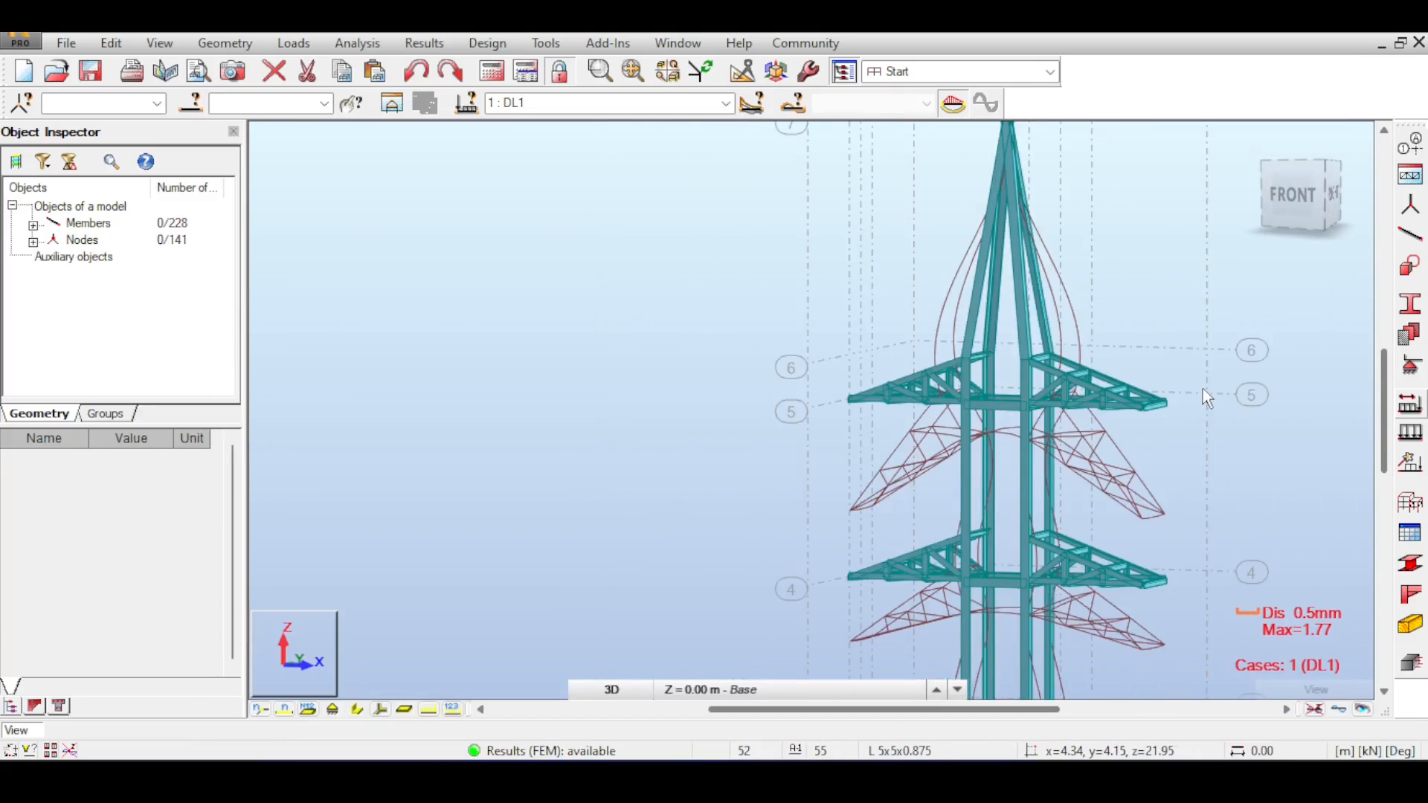
middle_drag(1177, 257, 996, 190)
scroll(931, 440, up, 1)
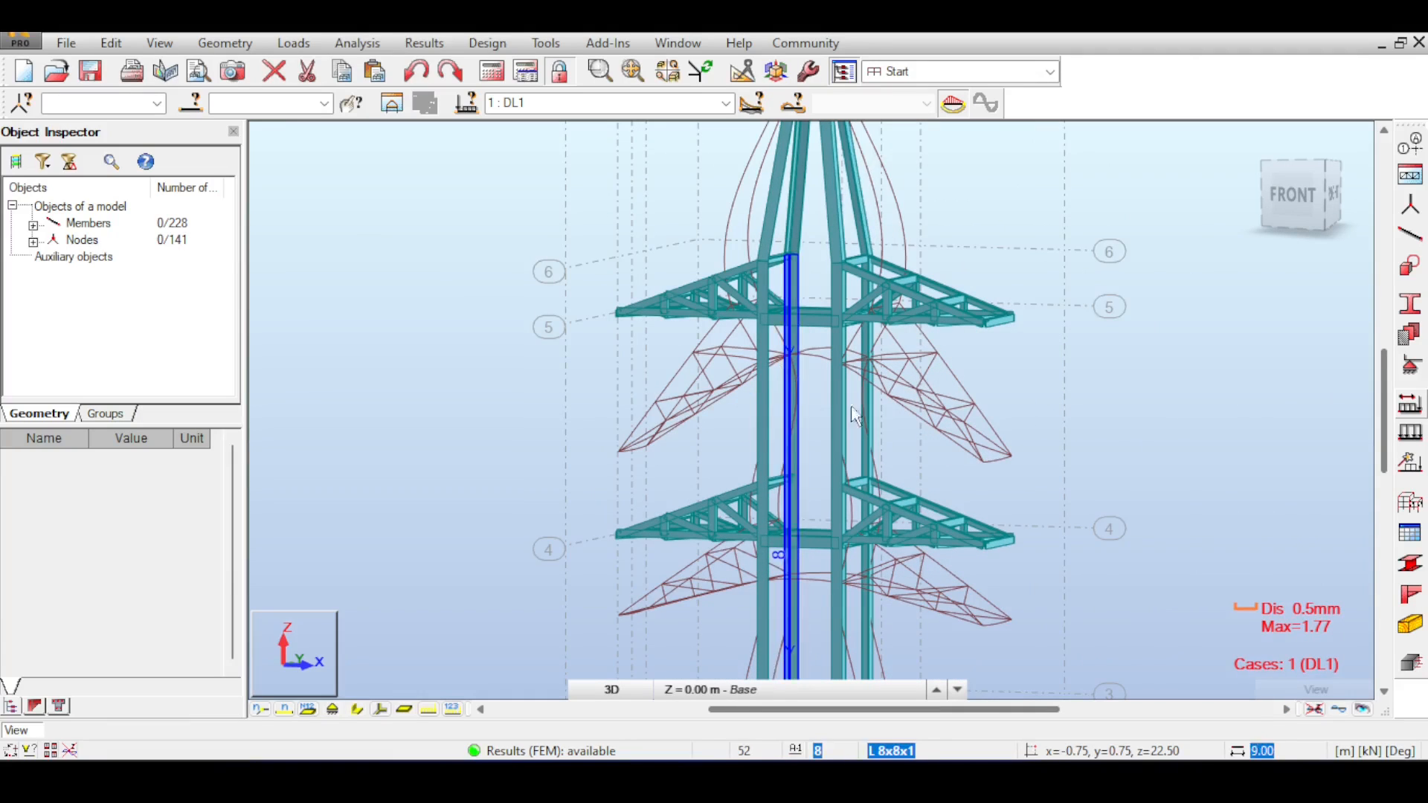
middle_drag(1053, 432, 1131, 281)
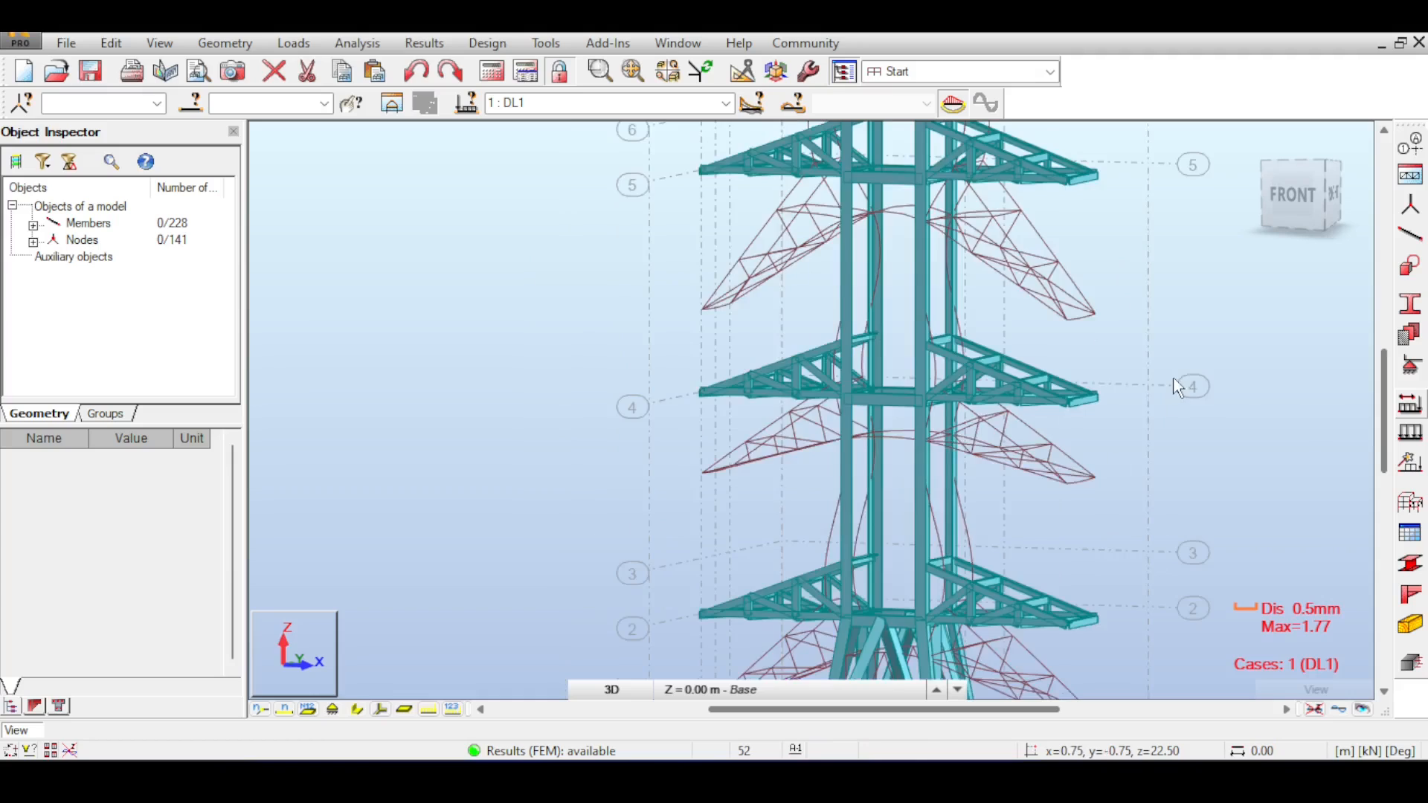
middle_drag(1175, 386, 1183, 253)
middle_drag(1106, 367, 1174, 310)
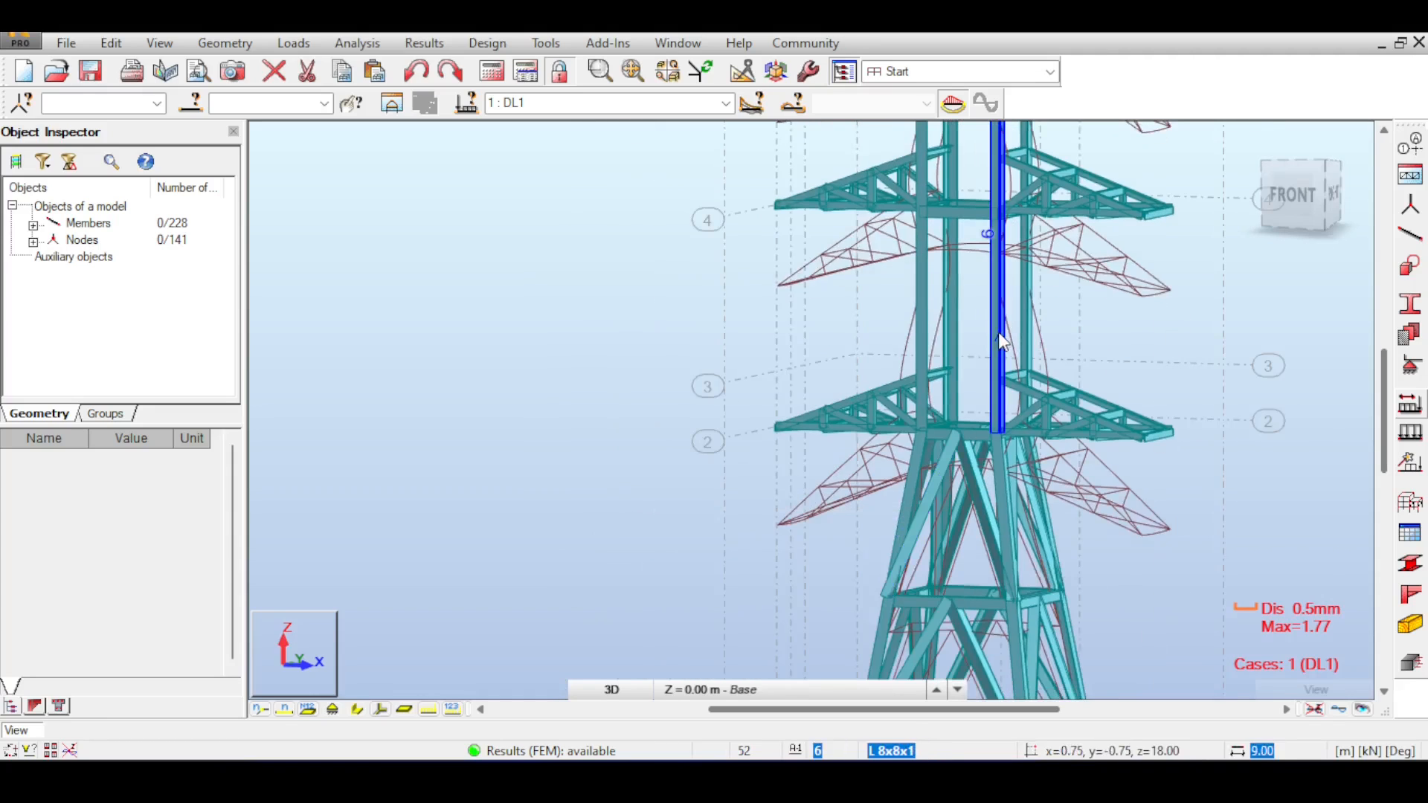
Step: Add a horizontal L 5x5x0.875 member across the tower's front face at the lowest cross-arm, from (-0.75, -0.75, 19.00) to (0.75, -0.75, 19.00)
scroll(1003, 357, up, 5)
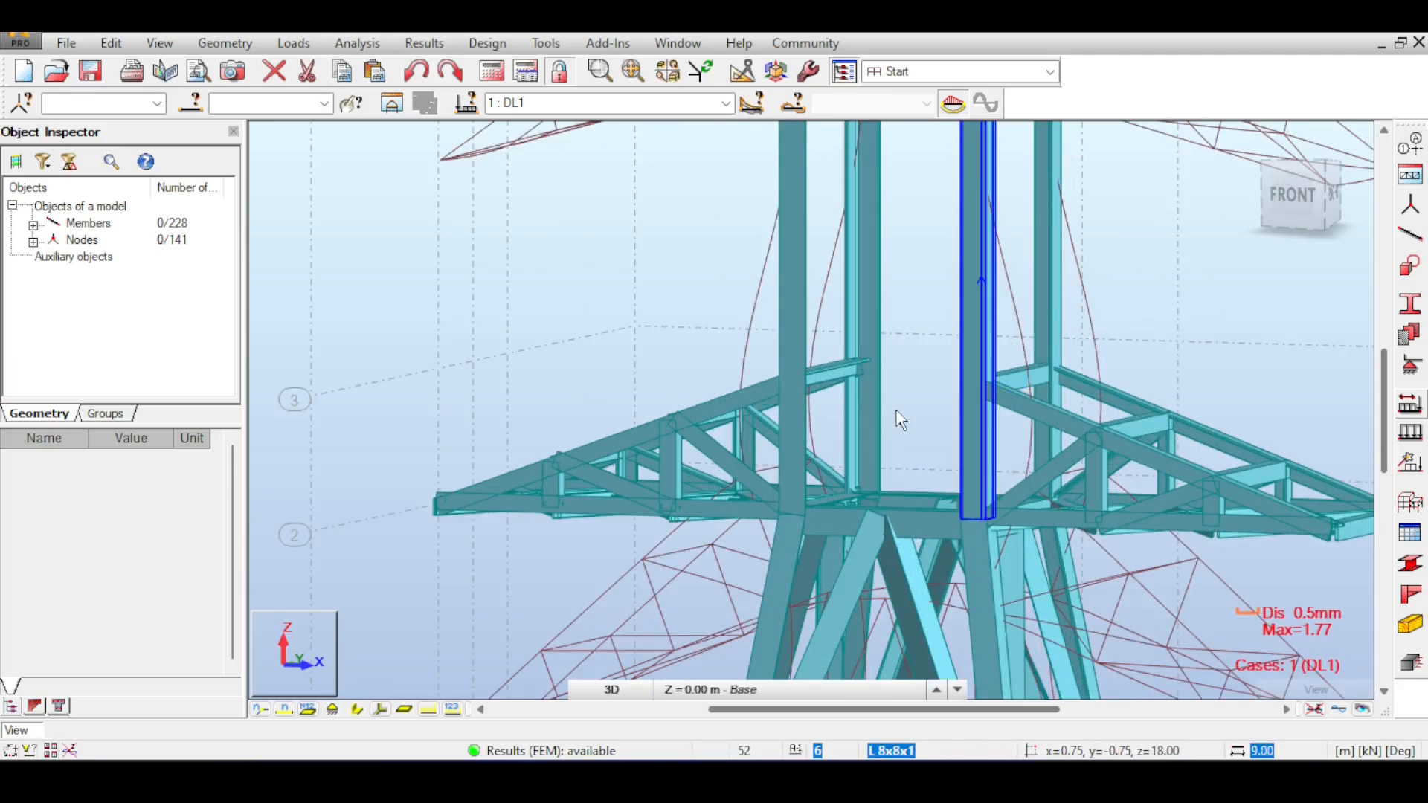
scroll(887, 405, down, 3)
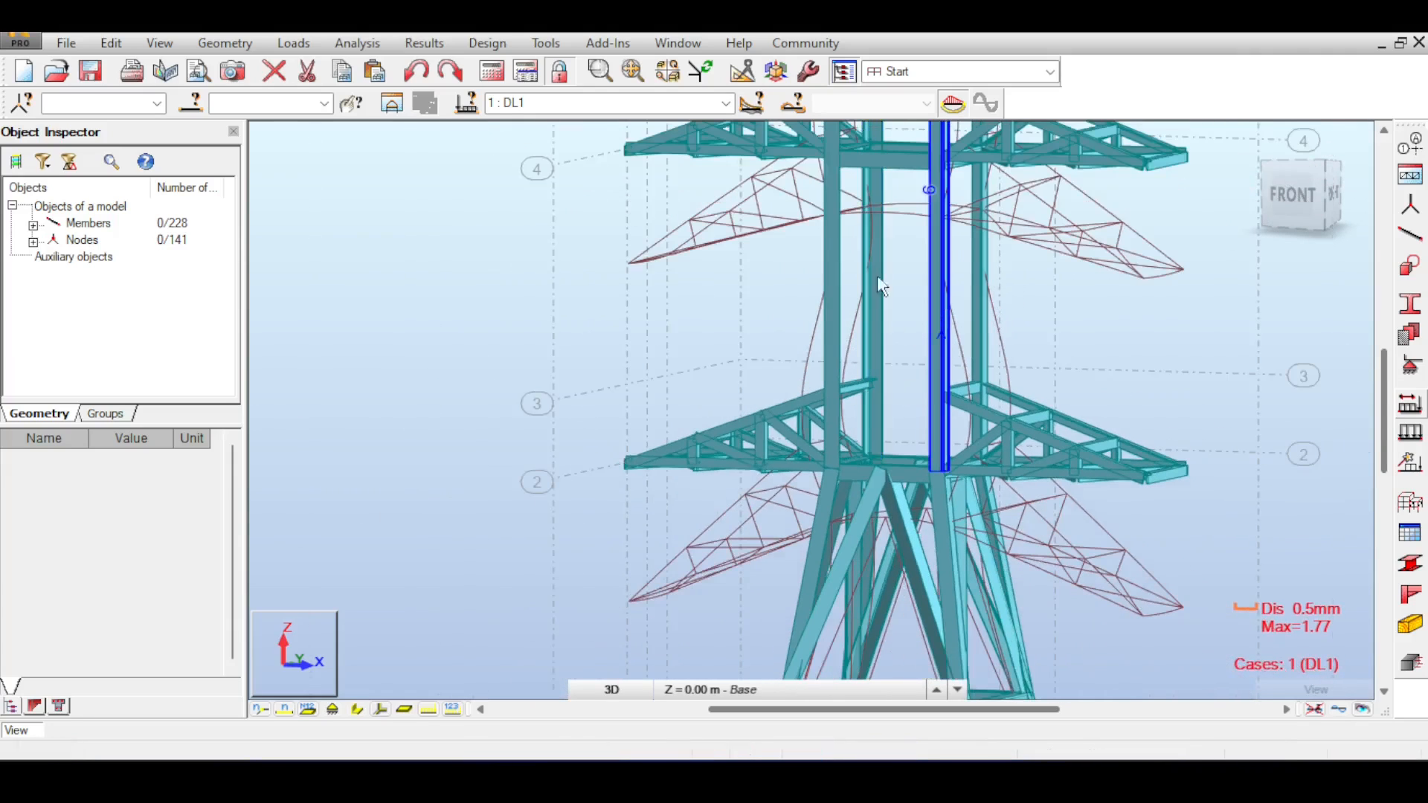
scroll(926, 448, down, 1)
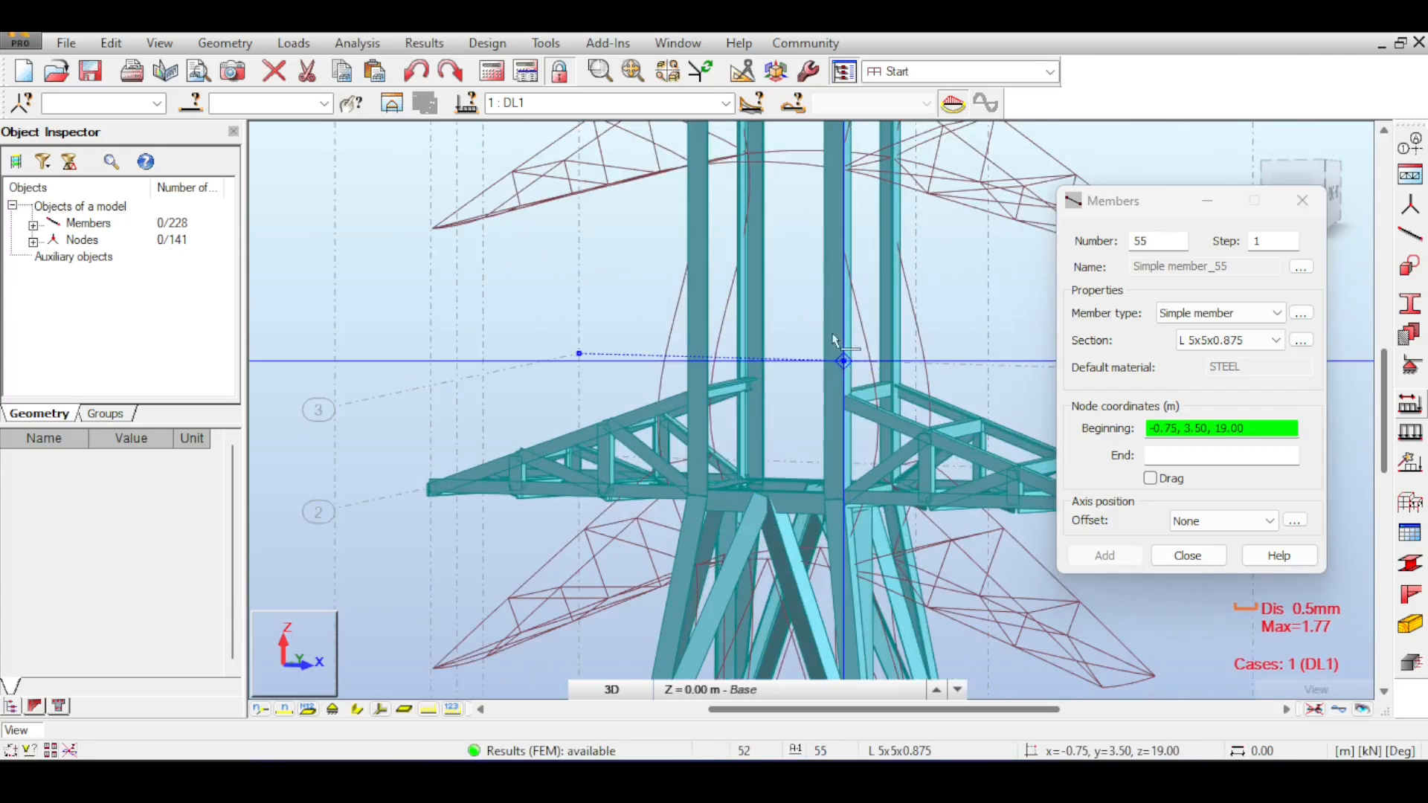
scroll(801, 331, down, 1)
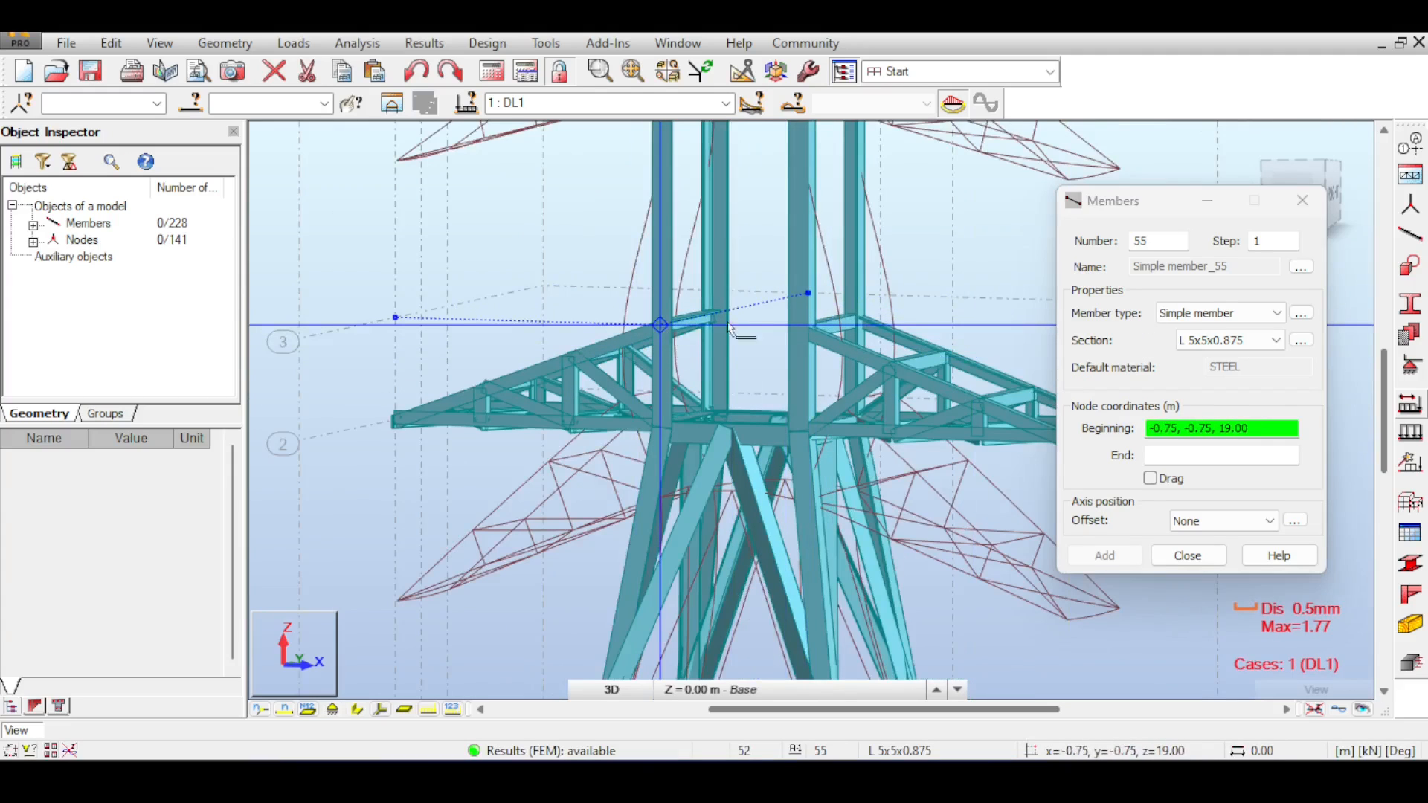
click(1309, 181)
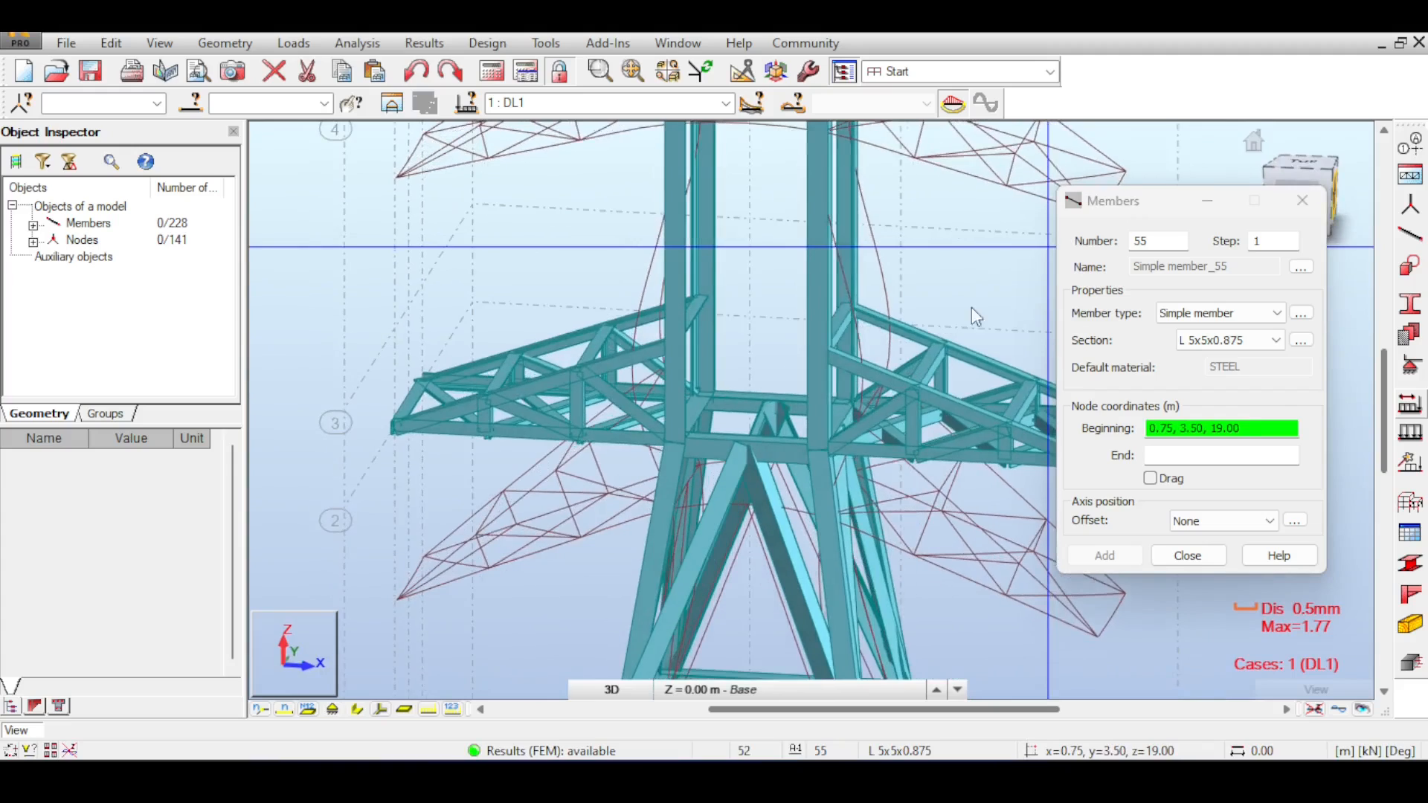
click(676, 352)
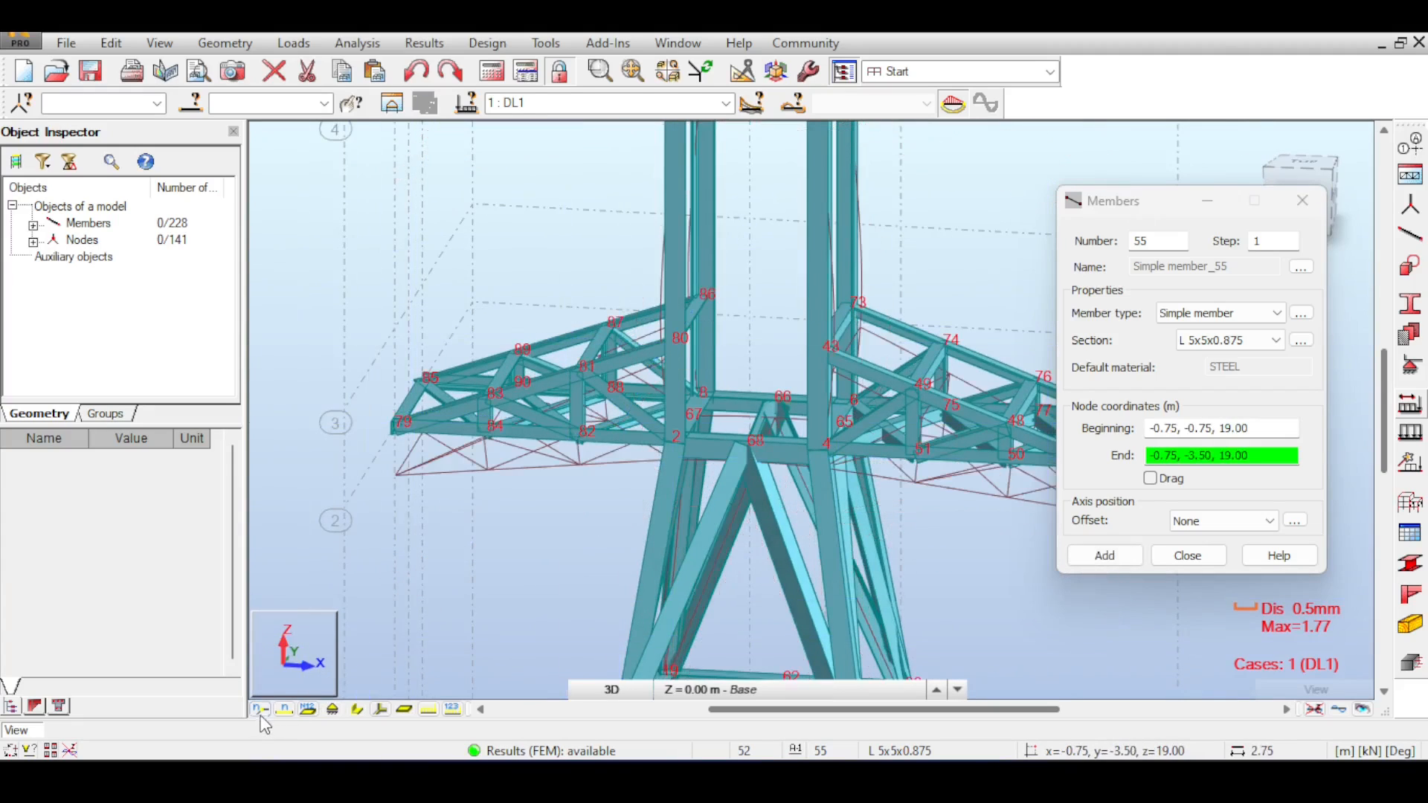
click(818, 354)
click(774, 434)
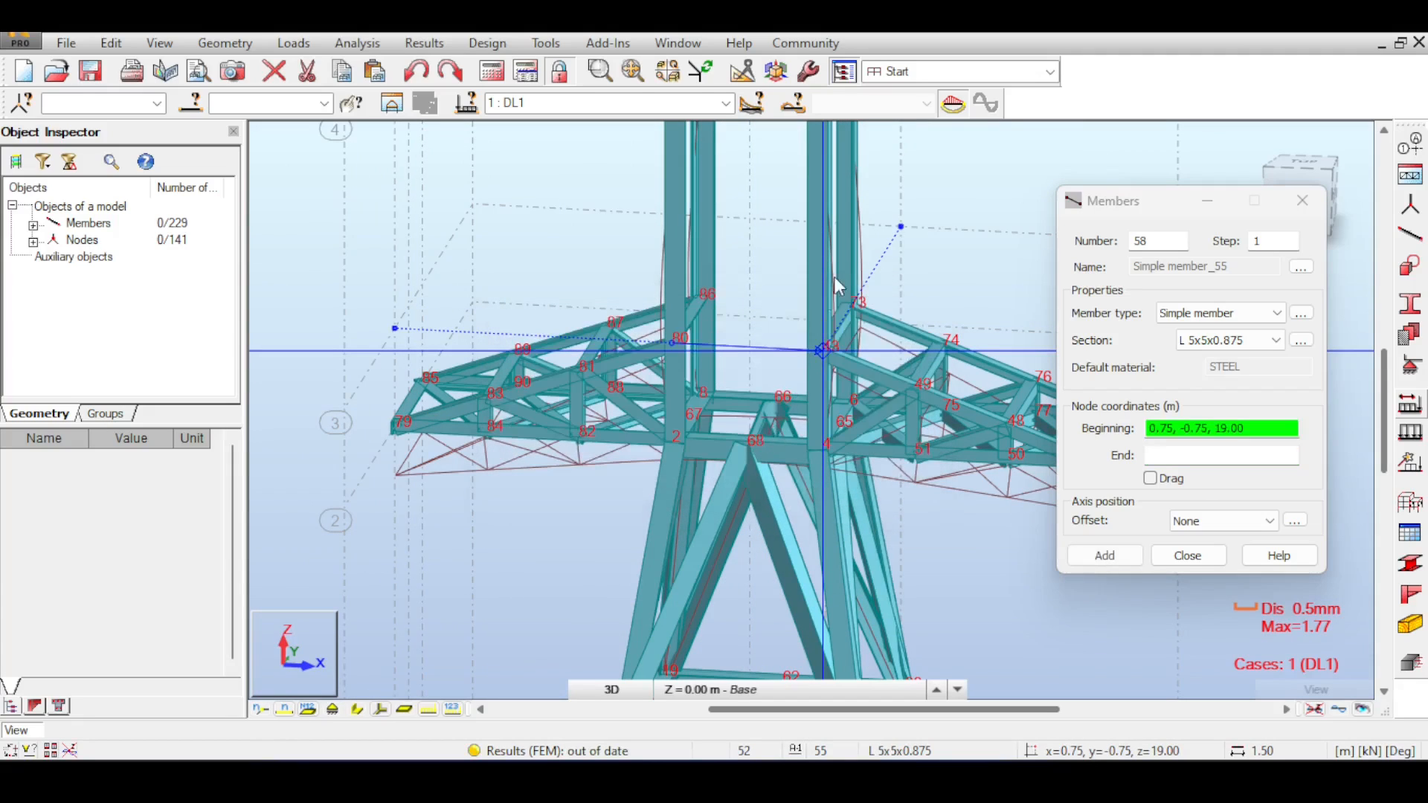
Step: Add the matching horizontal member across the rear face, from (0.75, 0.75, 19.00) to (-0.75, 0.75, 19.00)
middle_drag(835, 272, 768, 295)
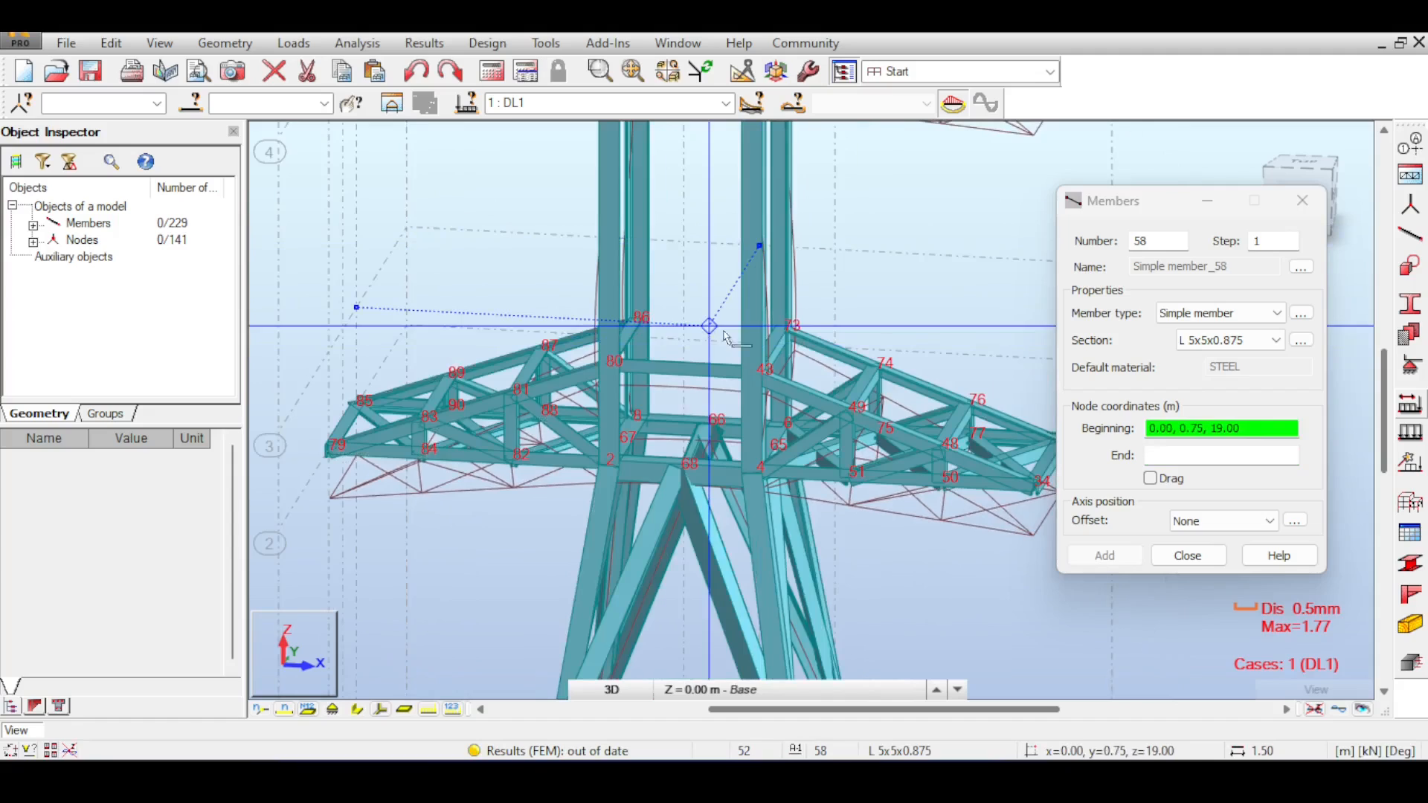
click(781, 332)
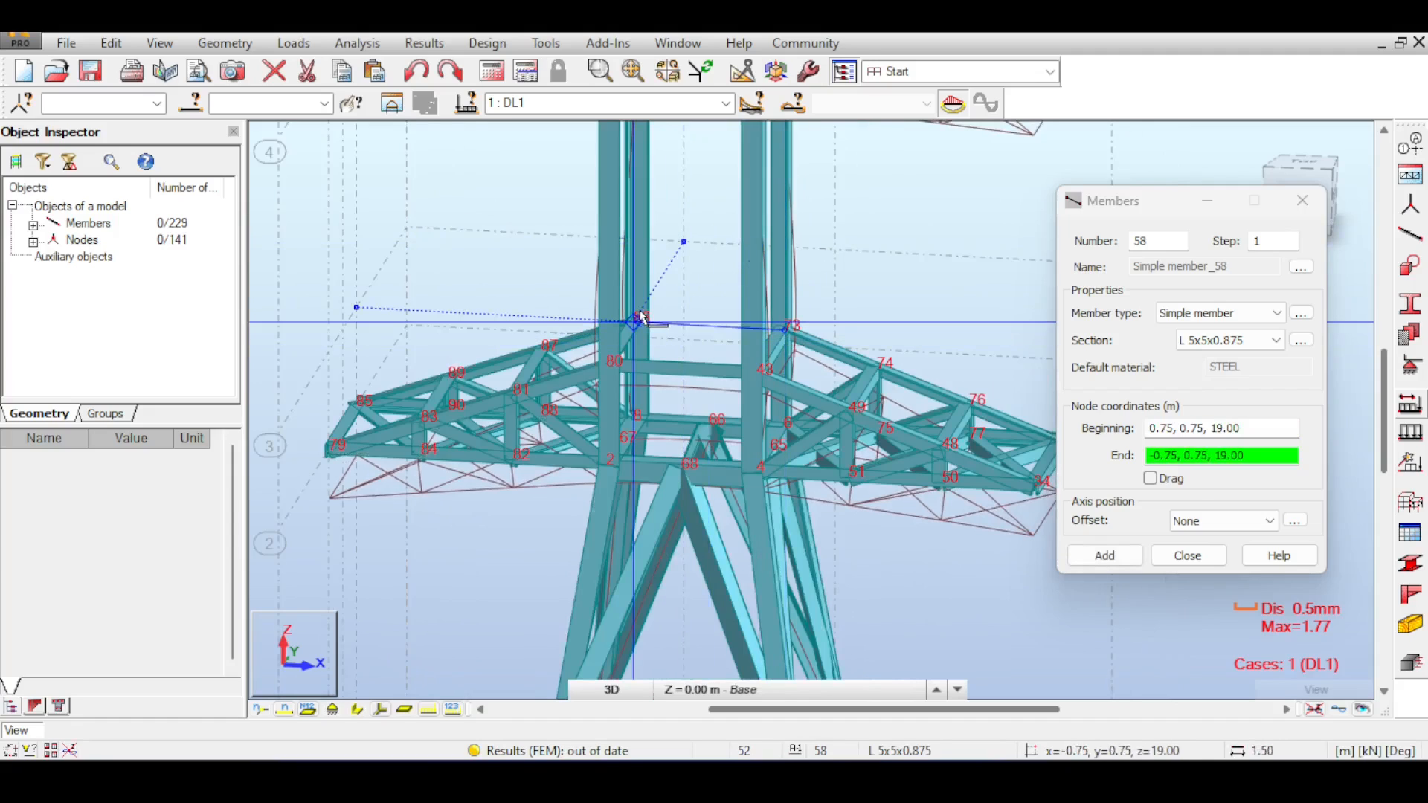
click(639, 322)
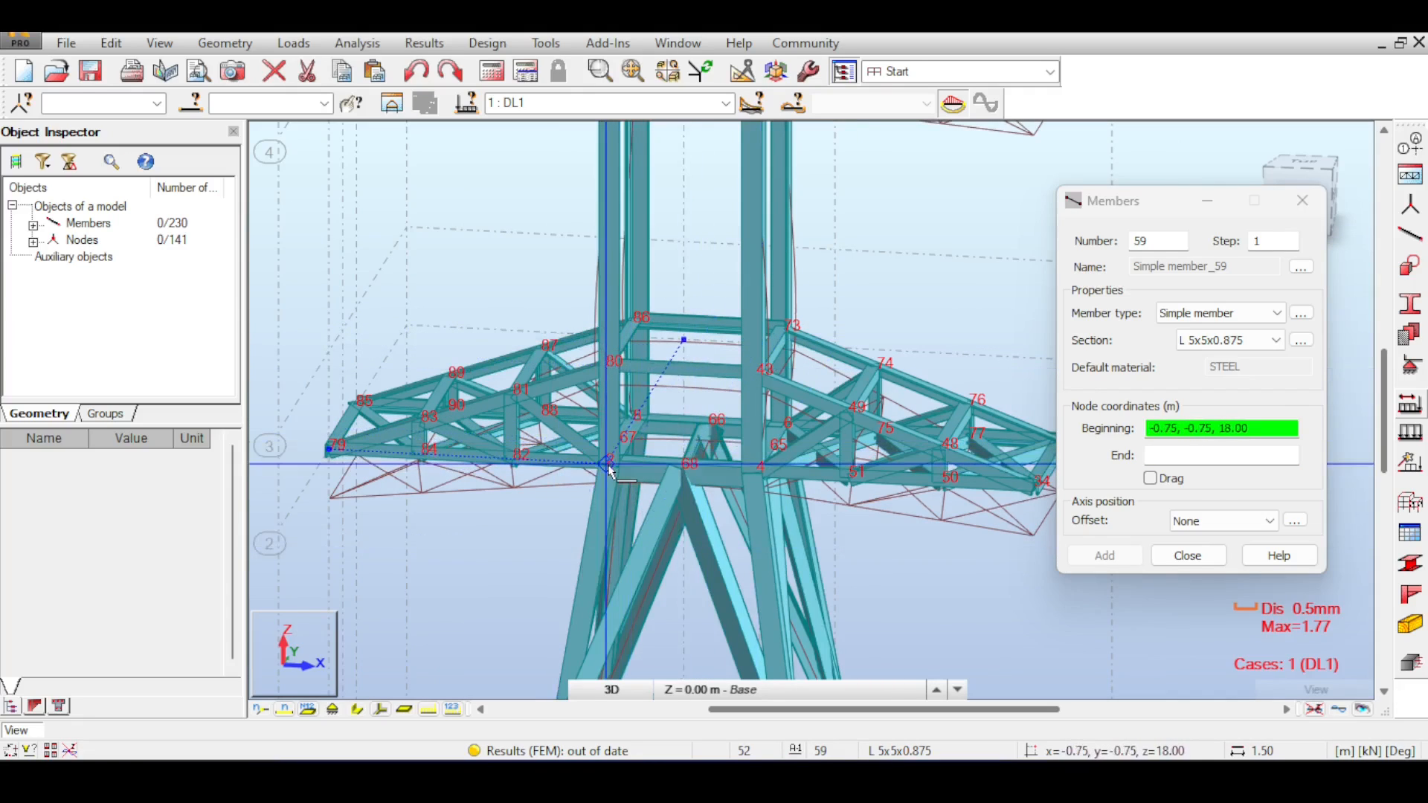
Step: Chain L 5x5x0.875 diagonals around the body at the lowest cross-arm, from the leg nodes at z=18.00 to the midpoints of the horizontals at z=19.00
scroll(736, 383, up, 3)
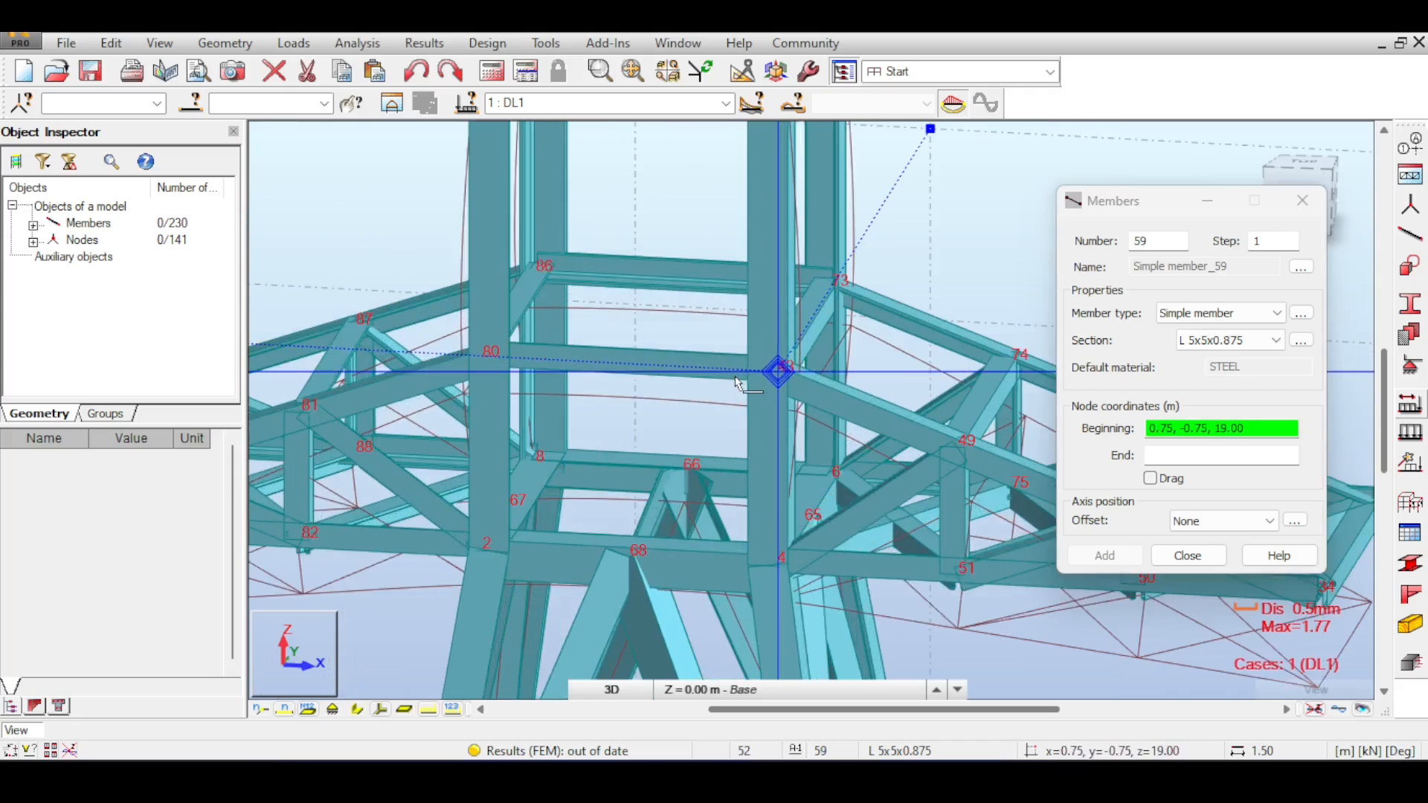
scroll(646, 237, down, 2)
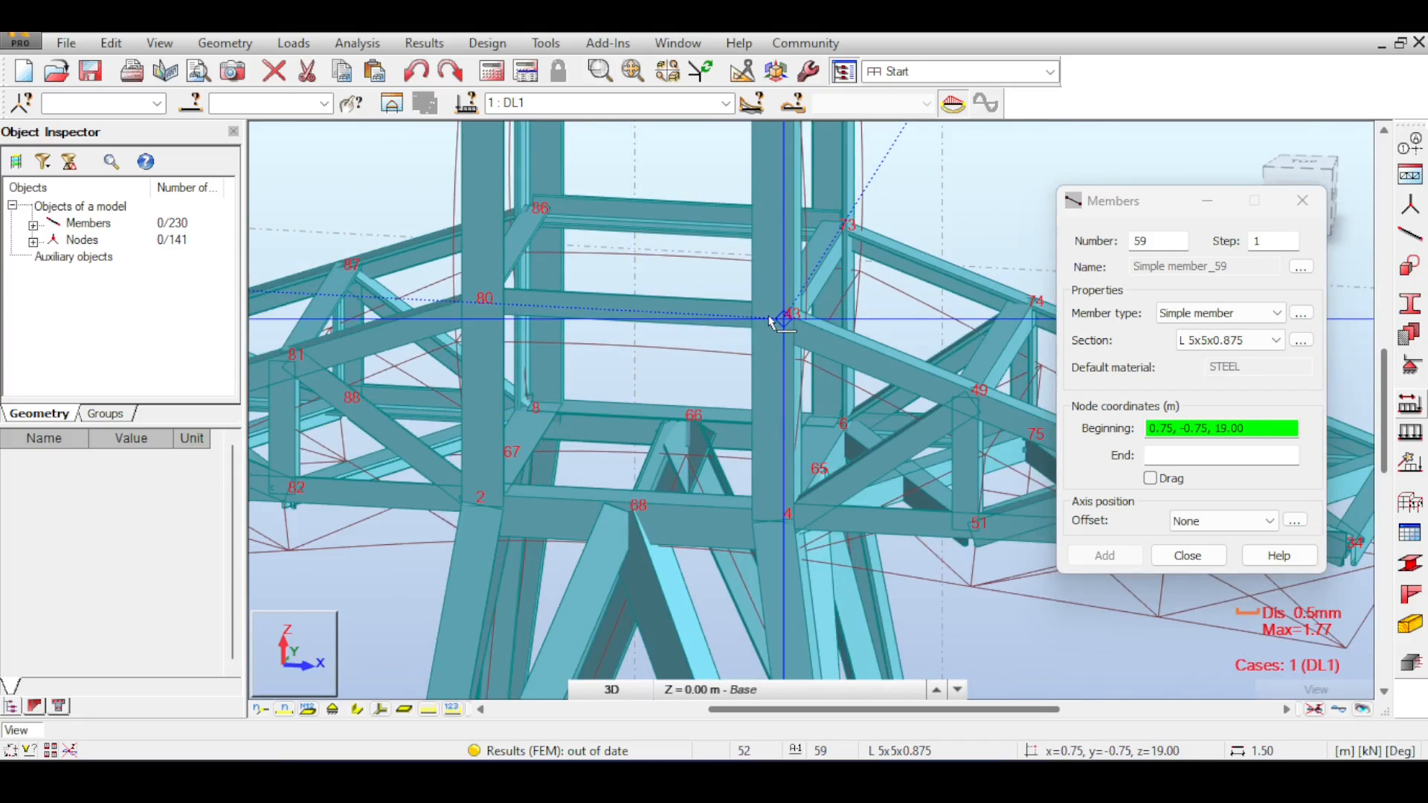
scroll(457, 452, down, 5)
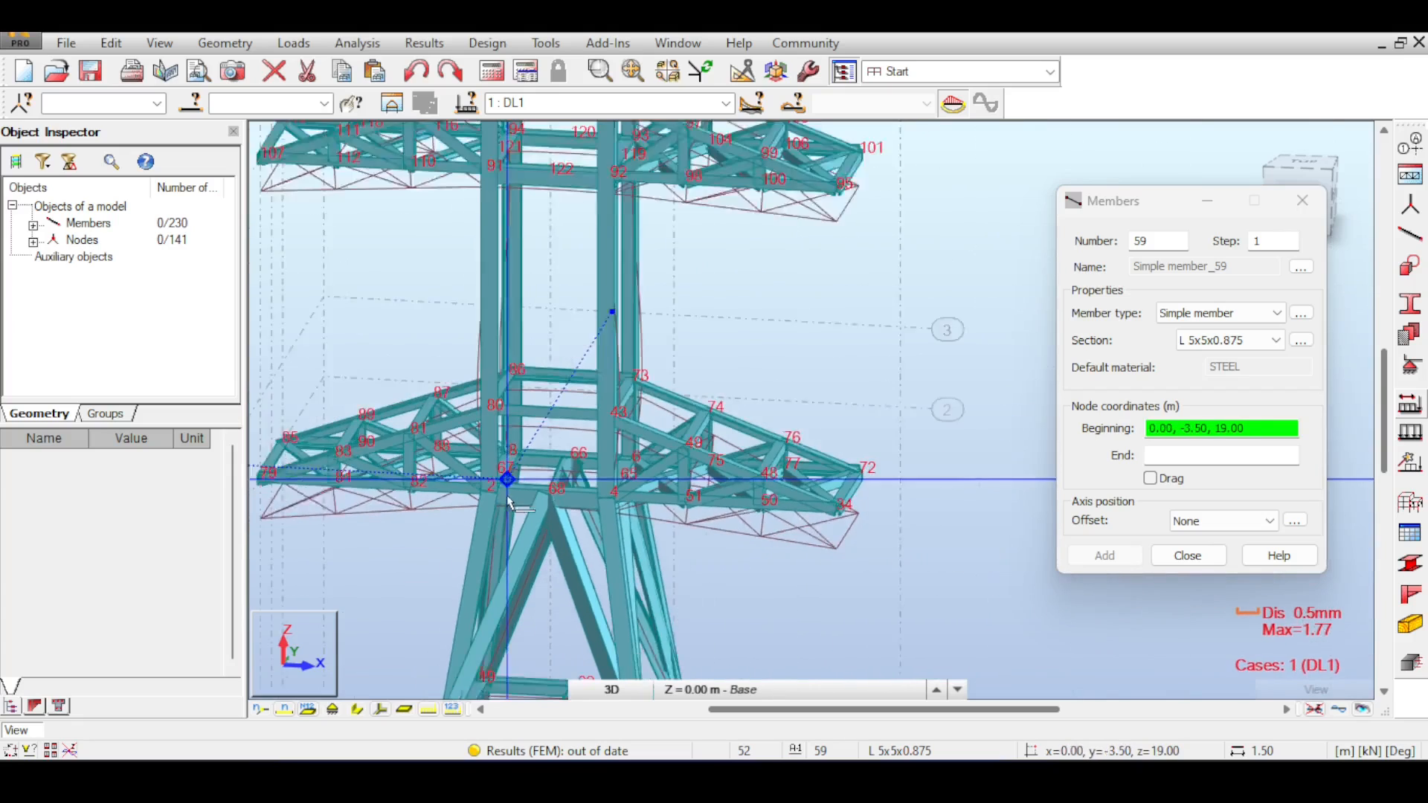
scroll(517, 466, up, 4)
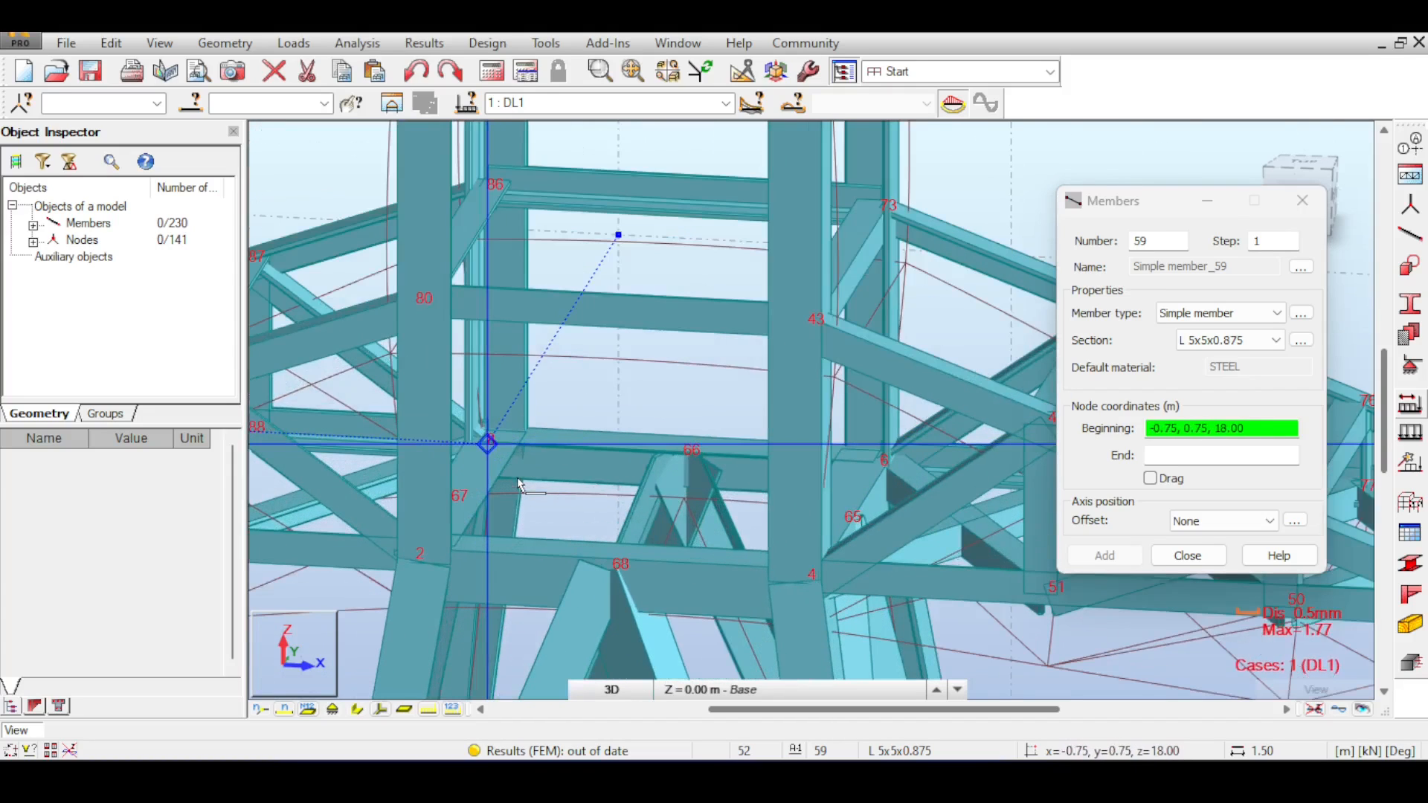
click(418, 557)
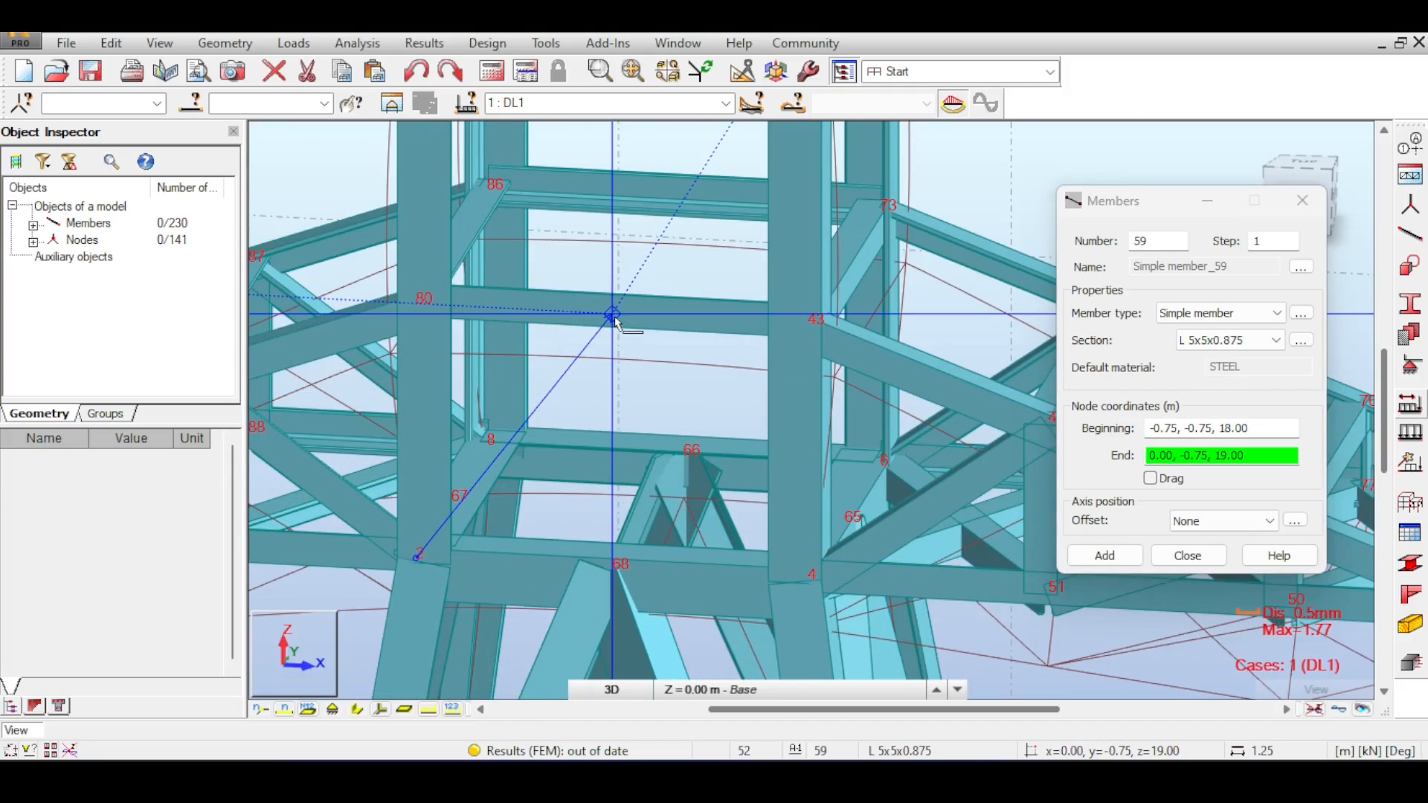
click(1151, 479)
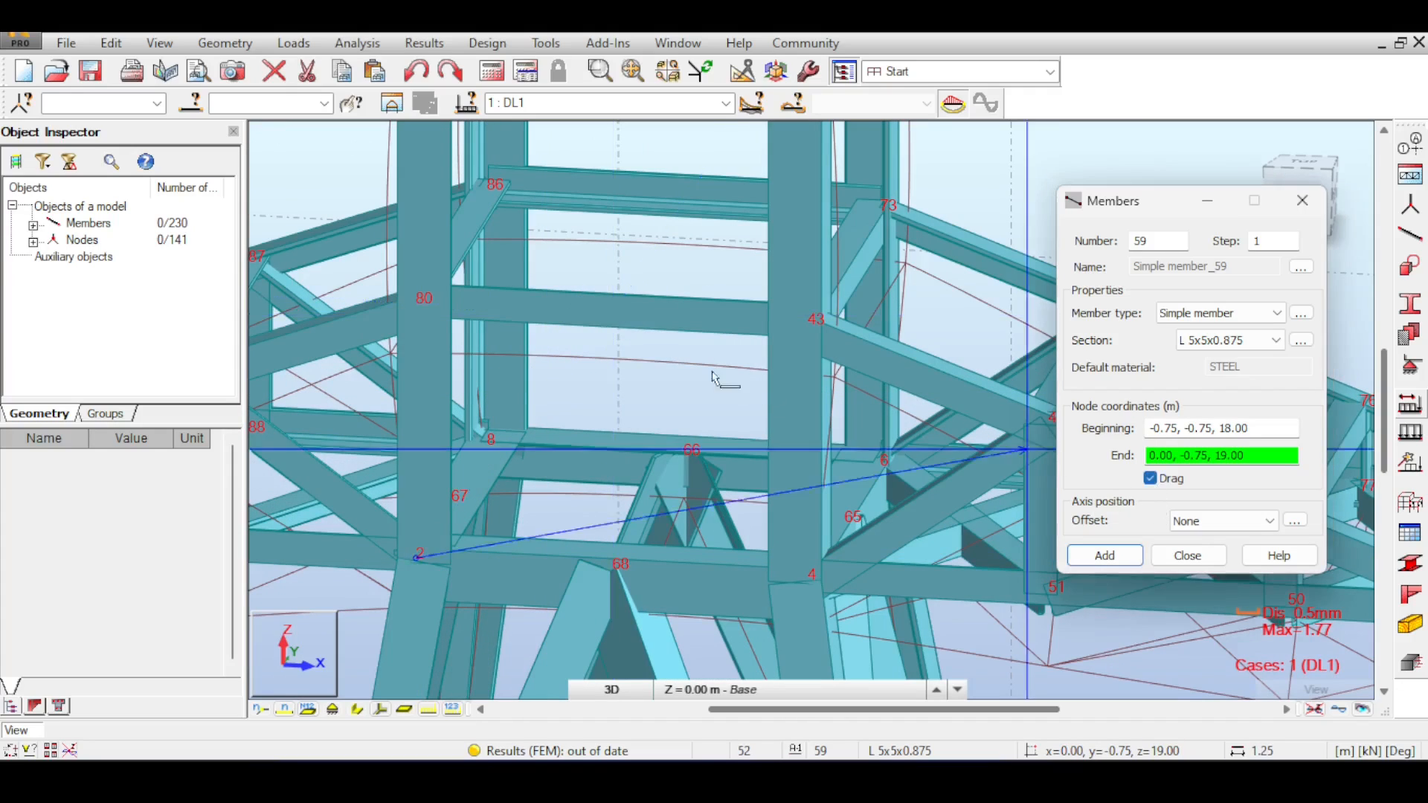
click(612, 314)
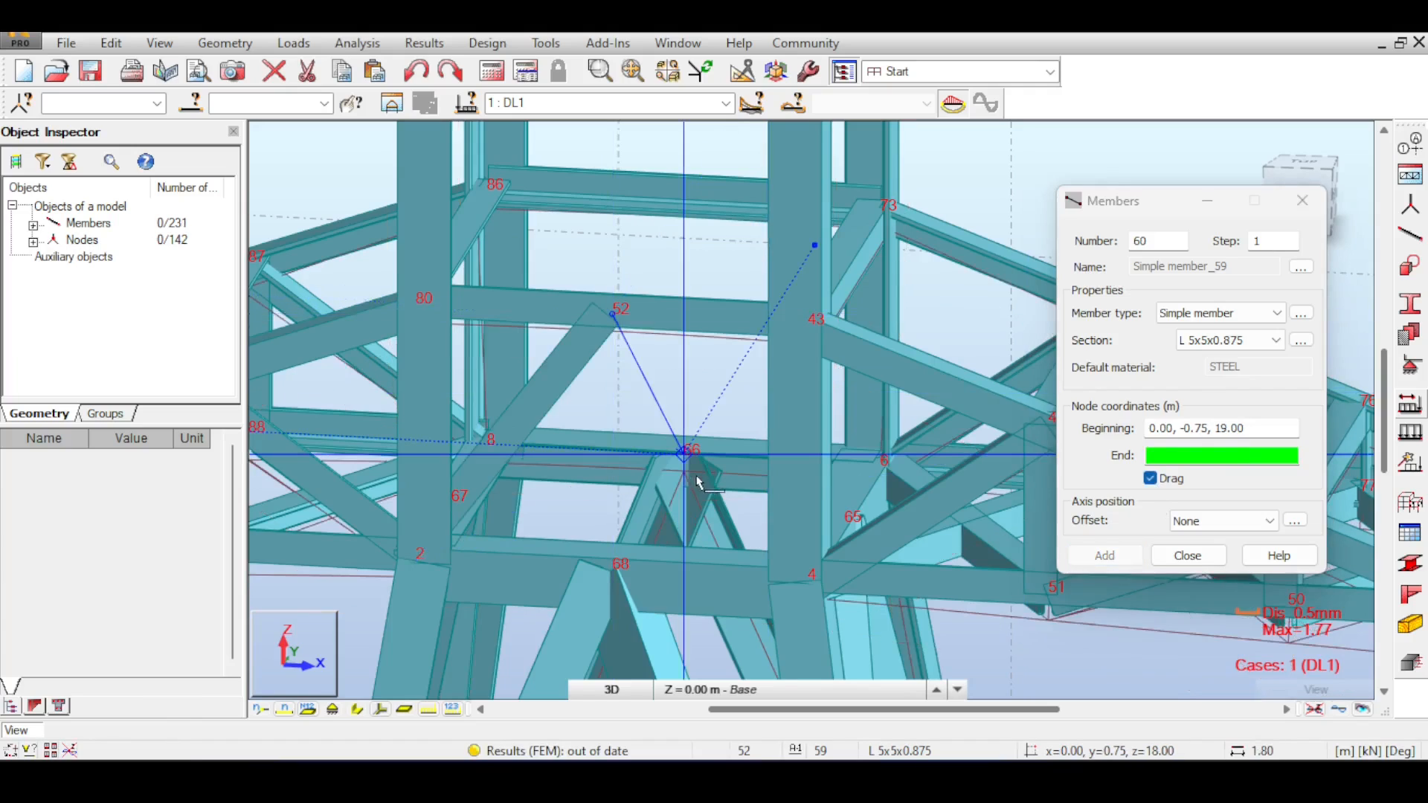
click(808, 575)
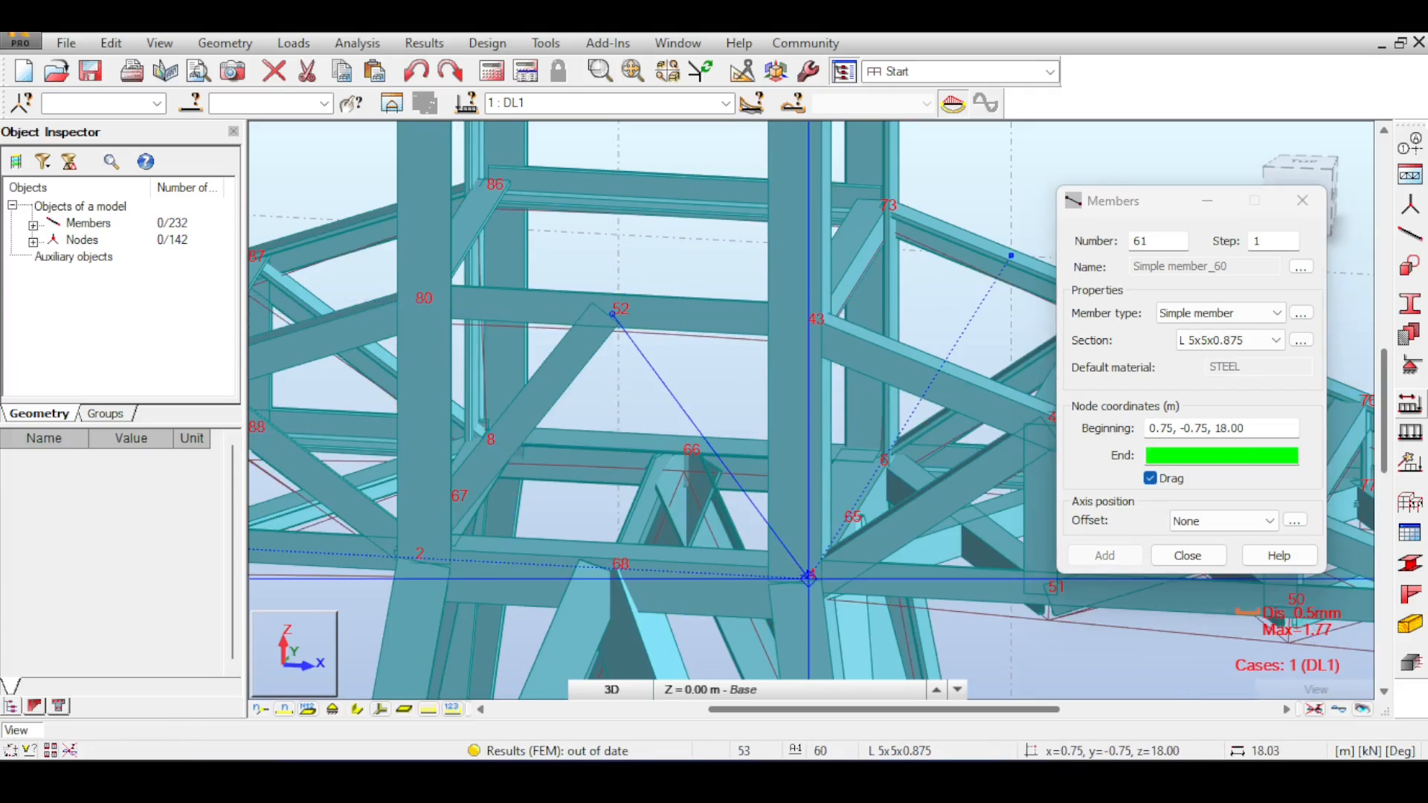
click(844, 267)
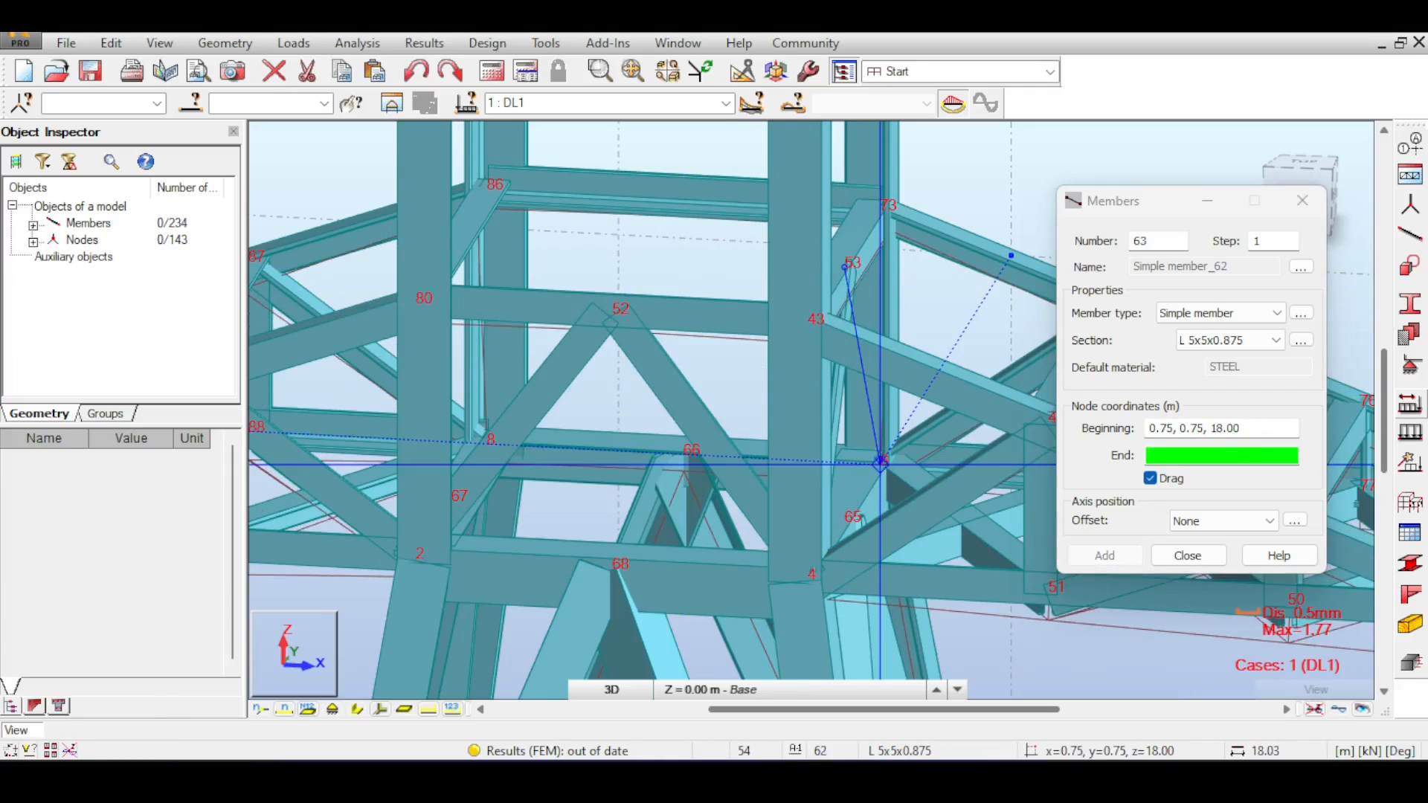
click(679, 199)
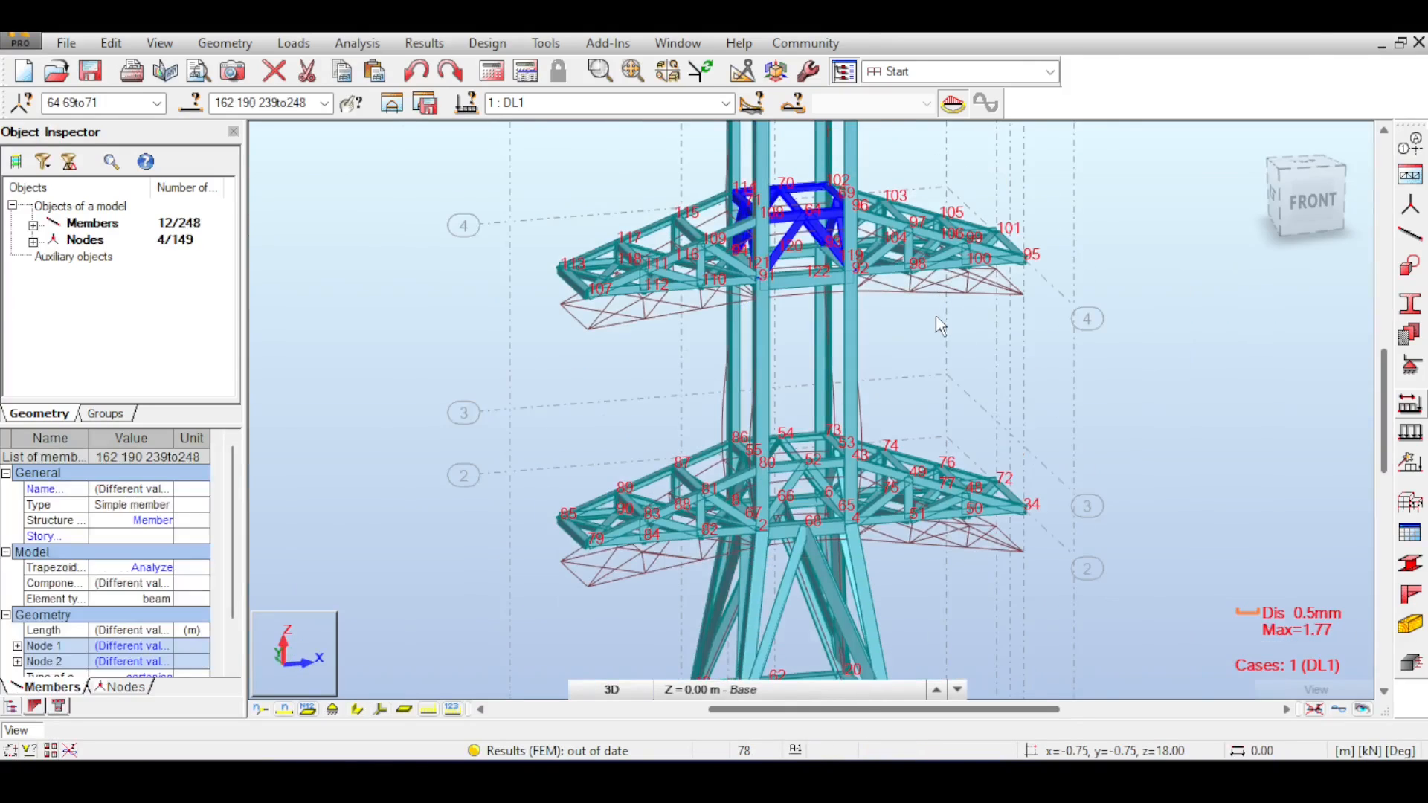
Step: Examine the new bracing and the leg deformation between the lowest and middle cross-arms from an angle and from the front
scroll(935, 315, up, 1)
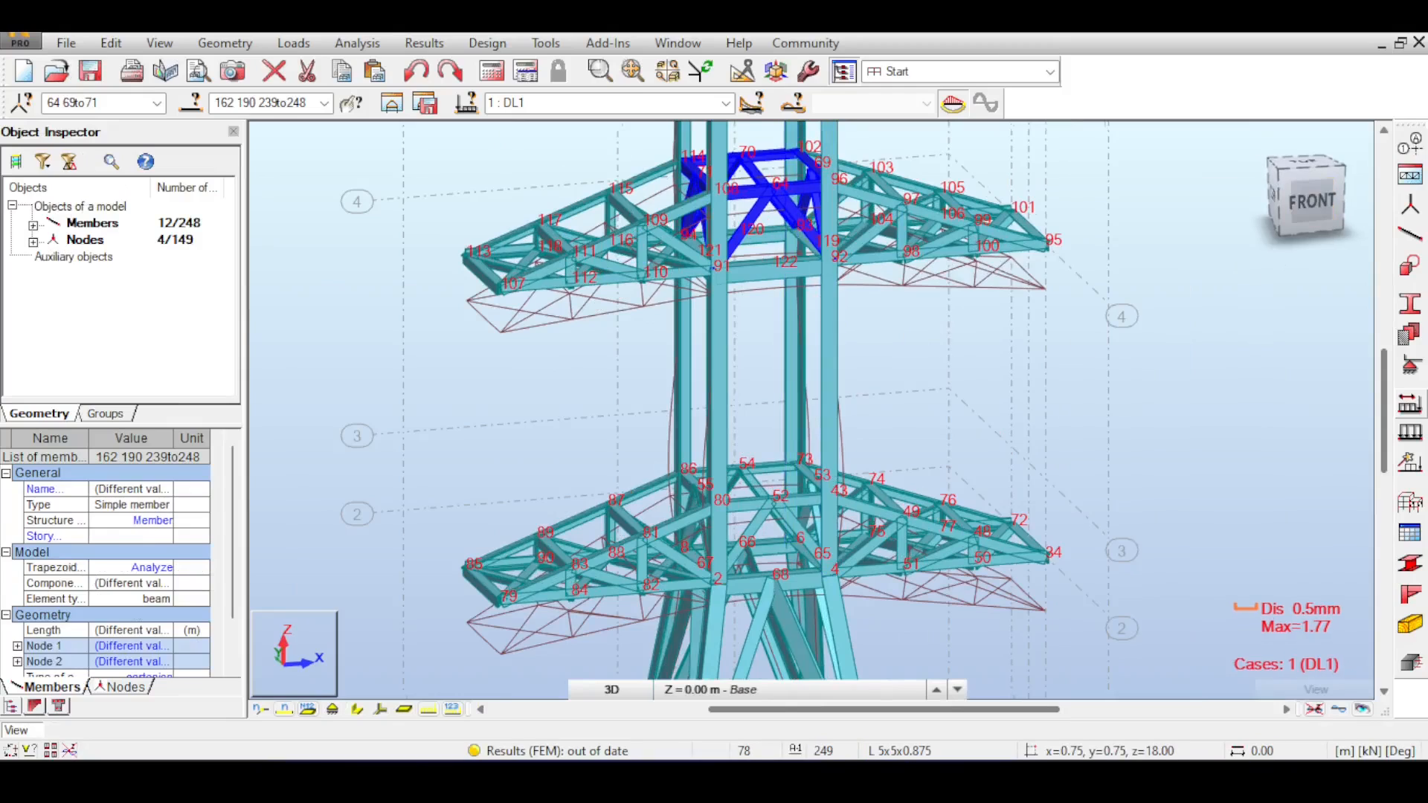
shift+middle_drag(794, 388, 748, 354)
click(784, 376)
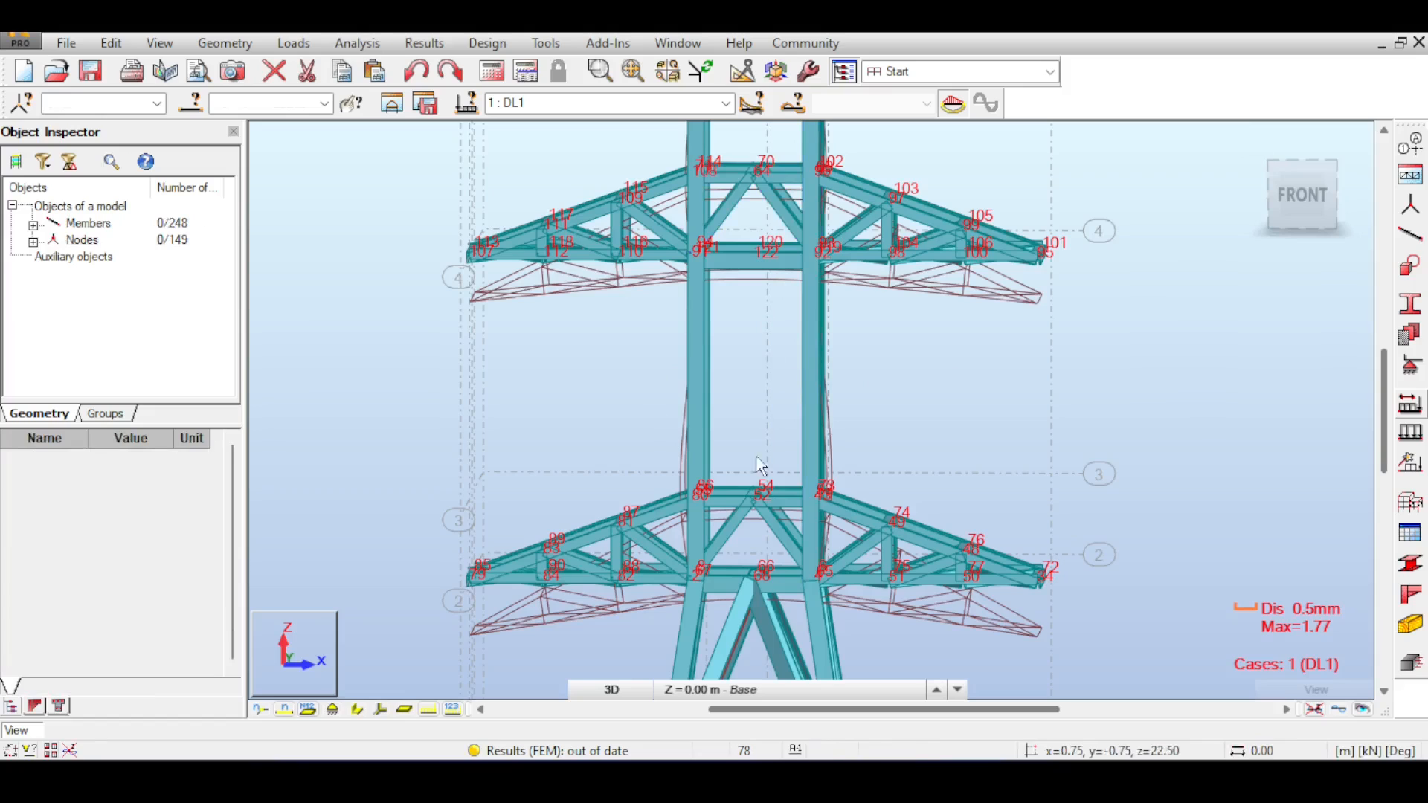
click(1301, 199)
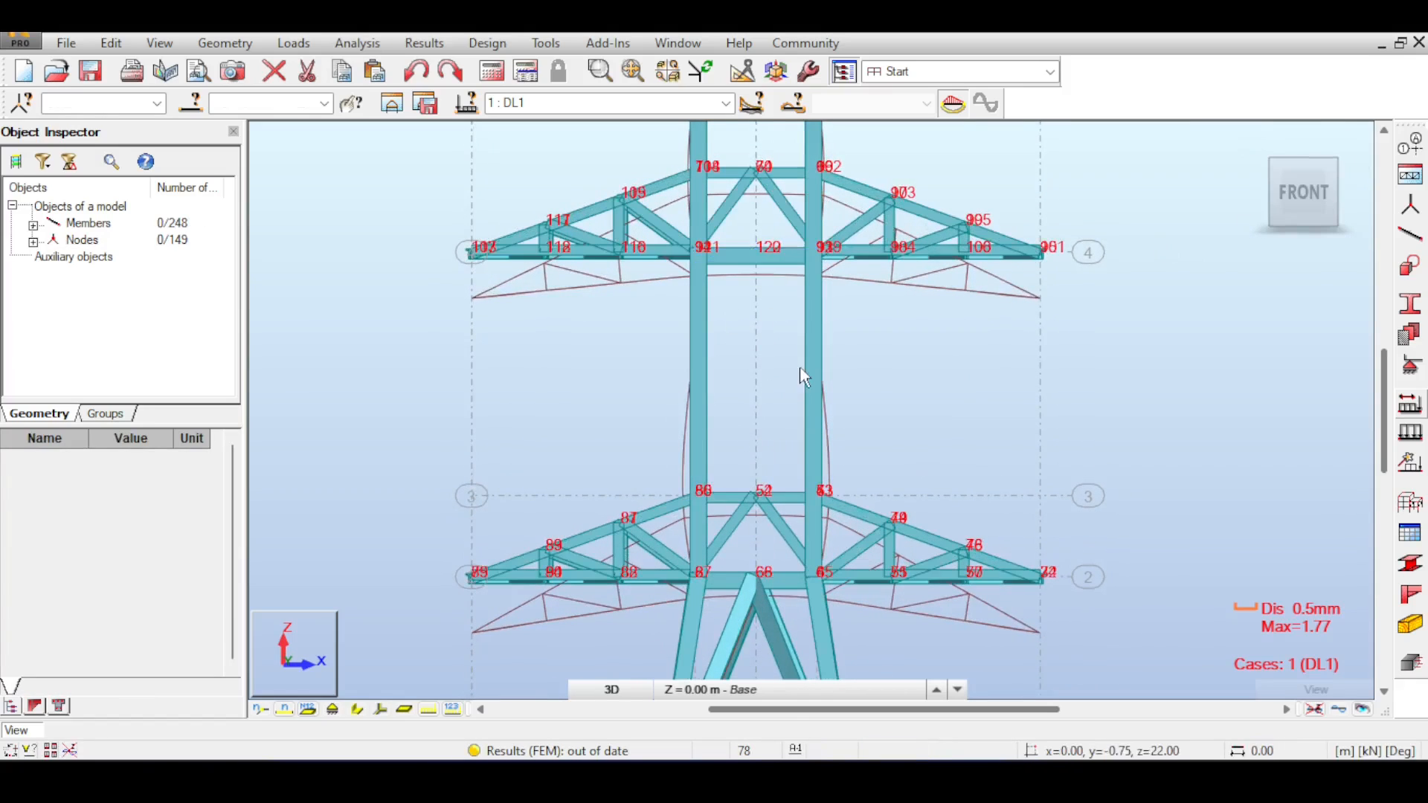
scroll(834, 402, down, 3)
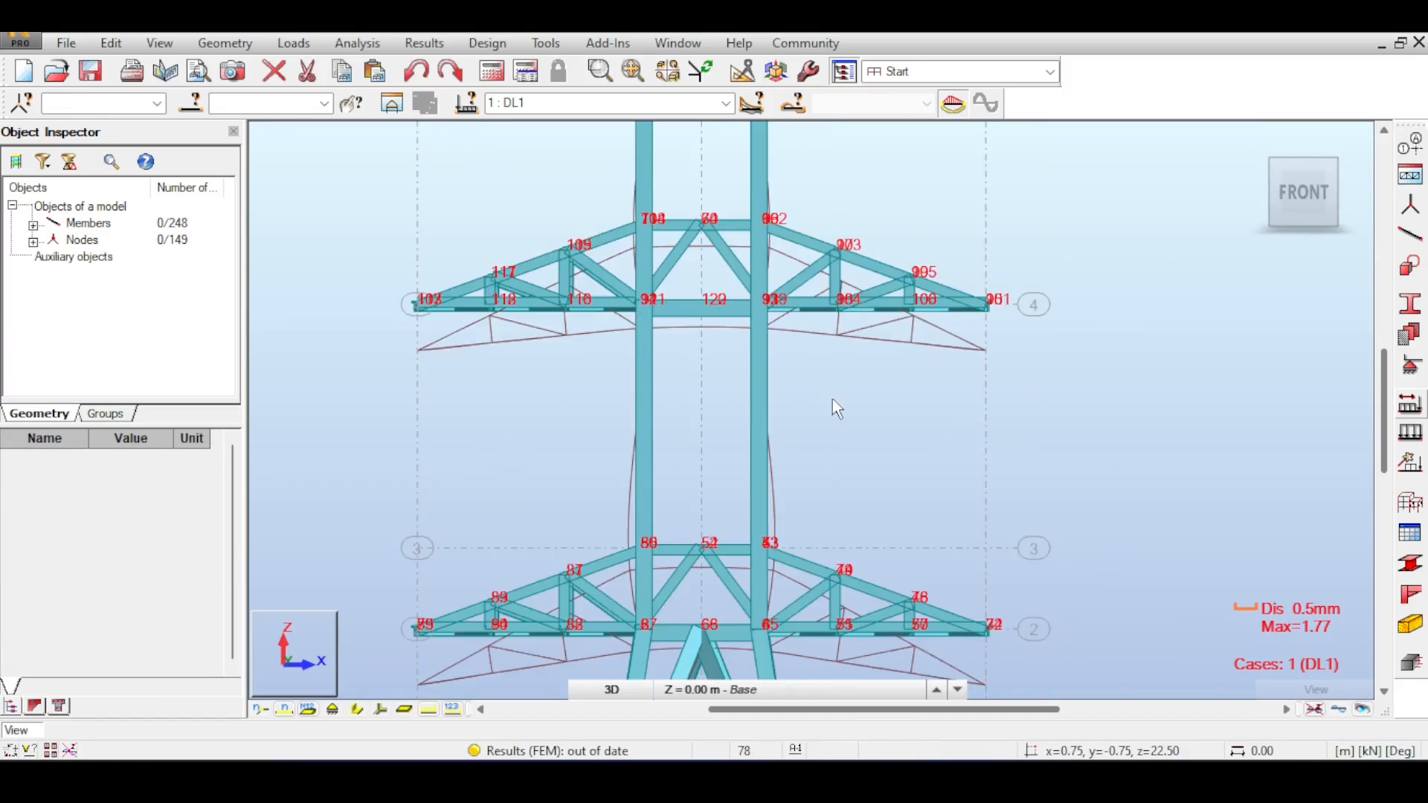
scroll(822, 414, down, 1)
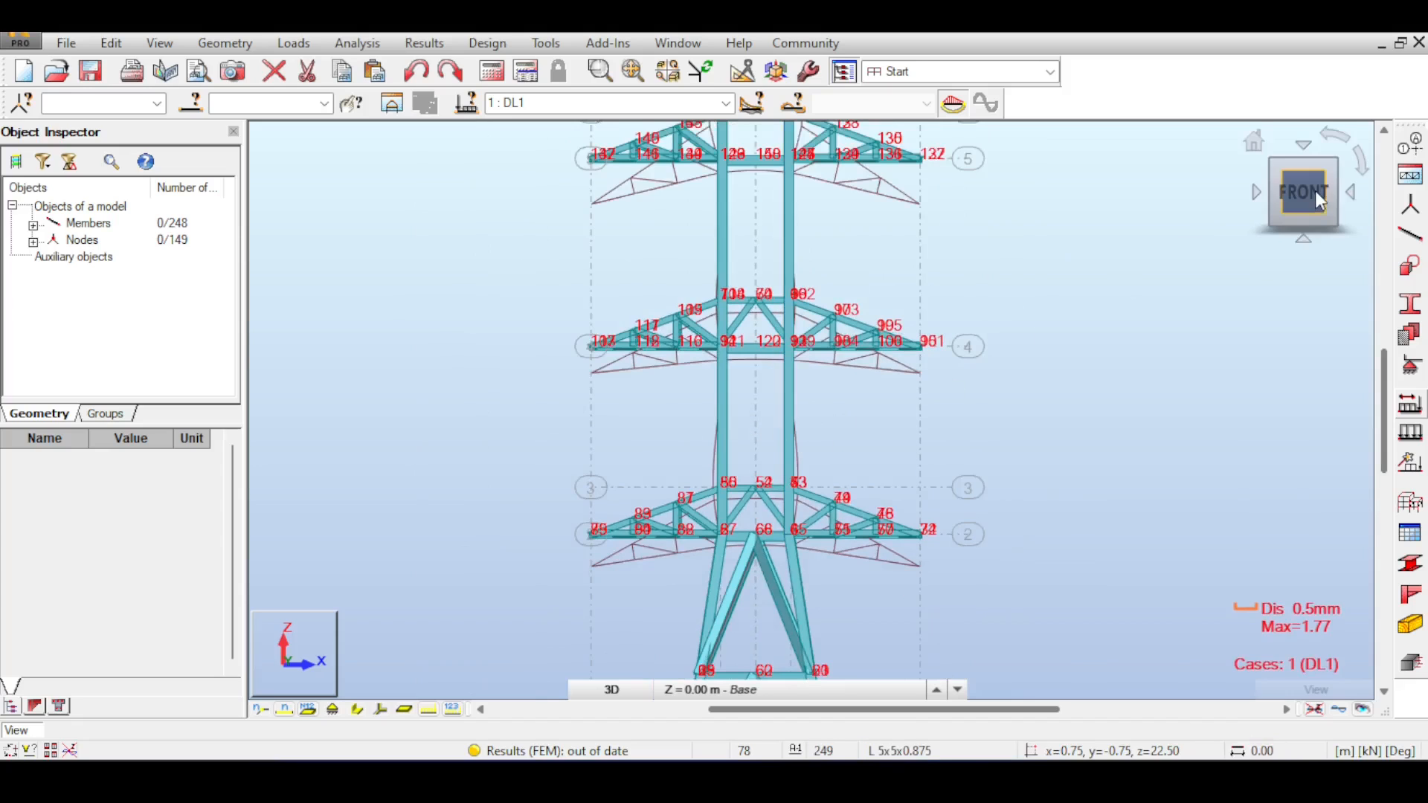
drag(1315, 190, 1323, 204)
click(246, 43)
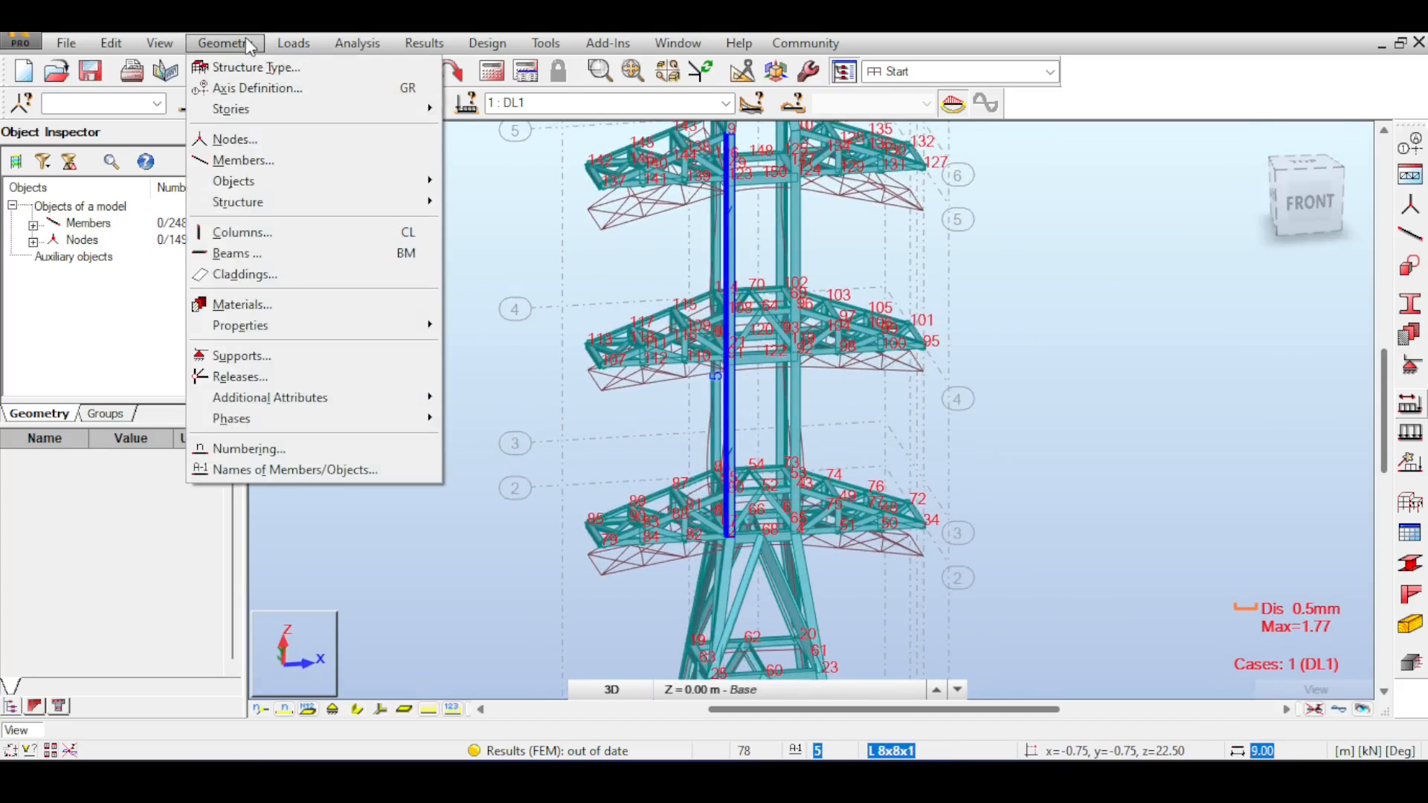
mouse_move(111, 43)
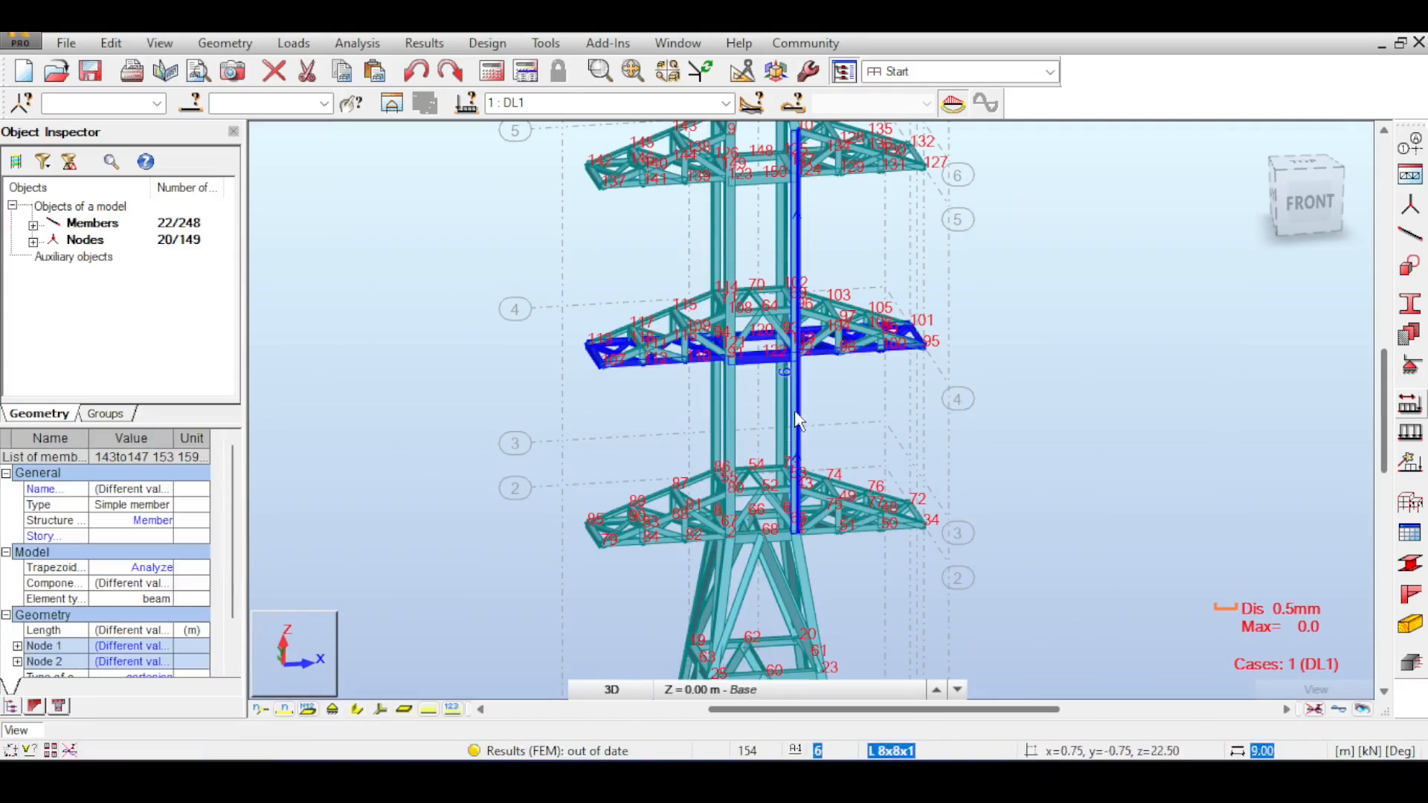
click(950, 445)
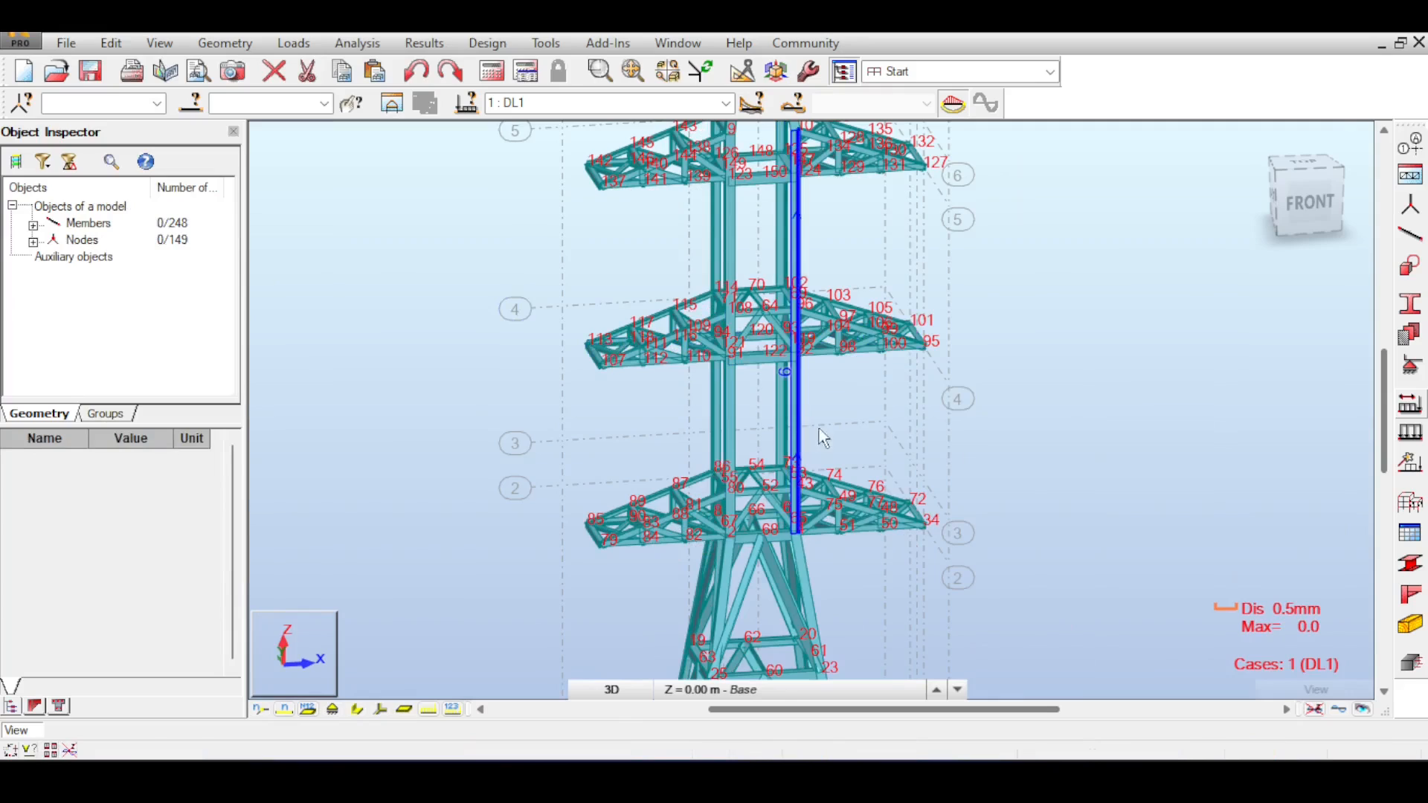
Step: Check the Z positions of structural axes 3 and 4 in the axis definition and close it without changes
scroll(791, 407, up, 2)
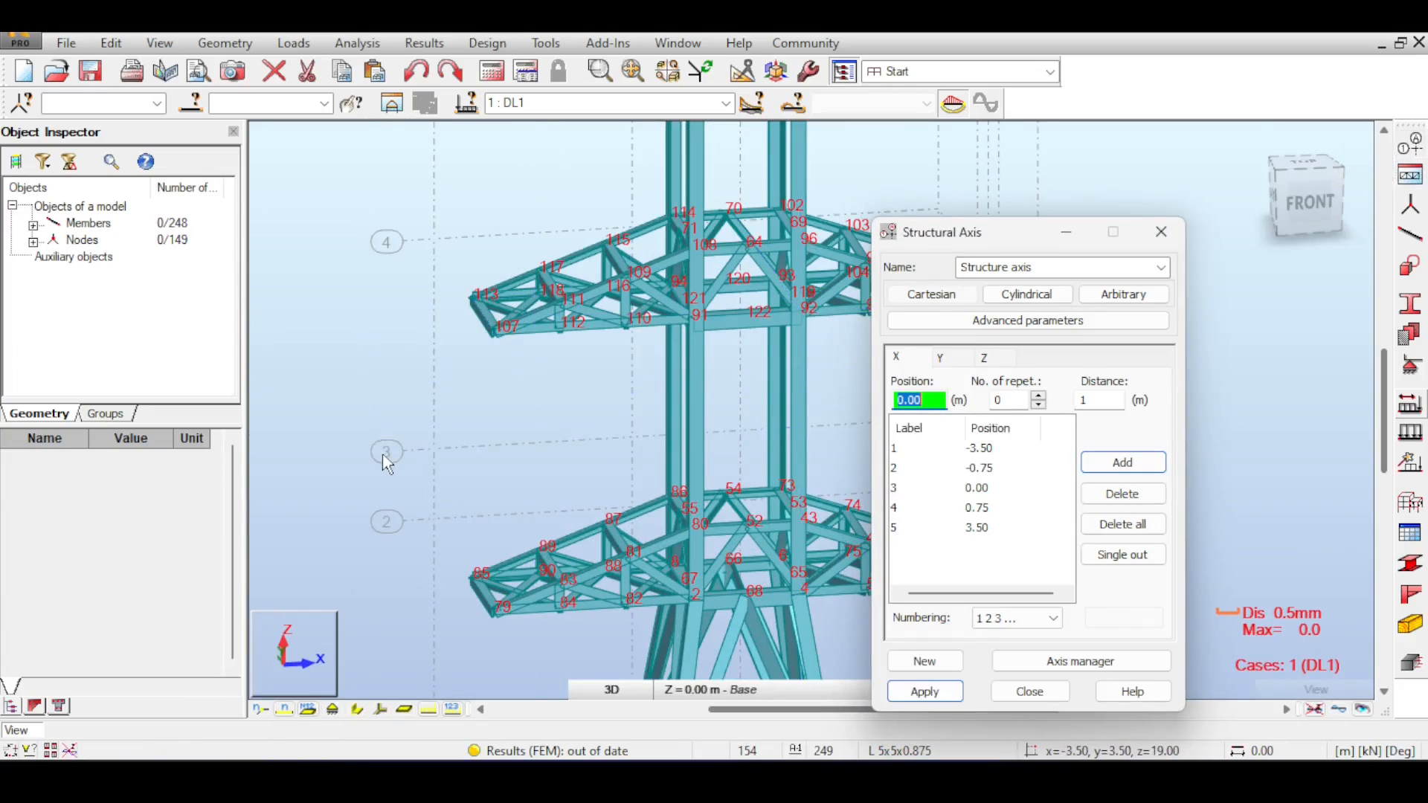
click(983, 358)
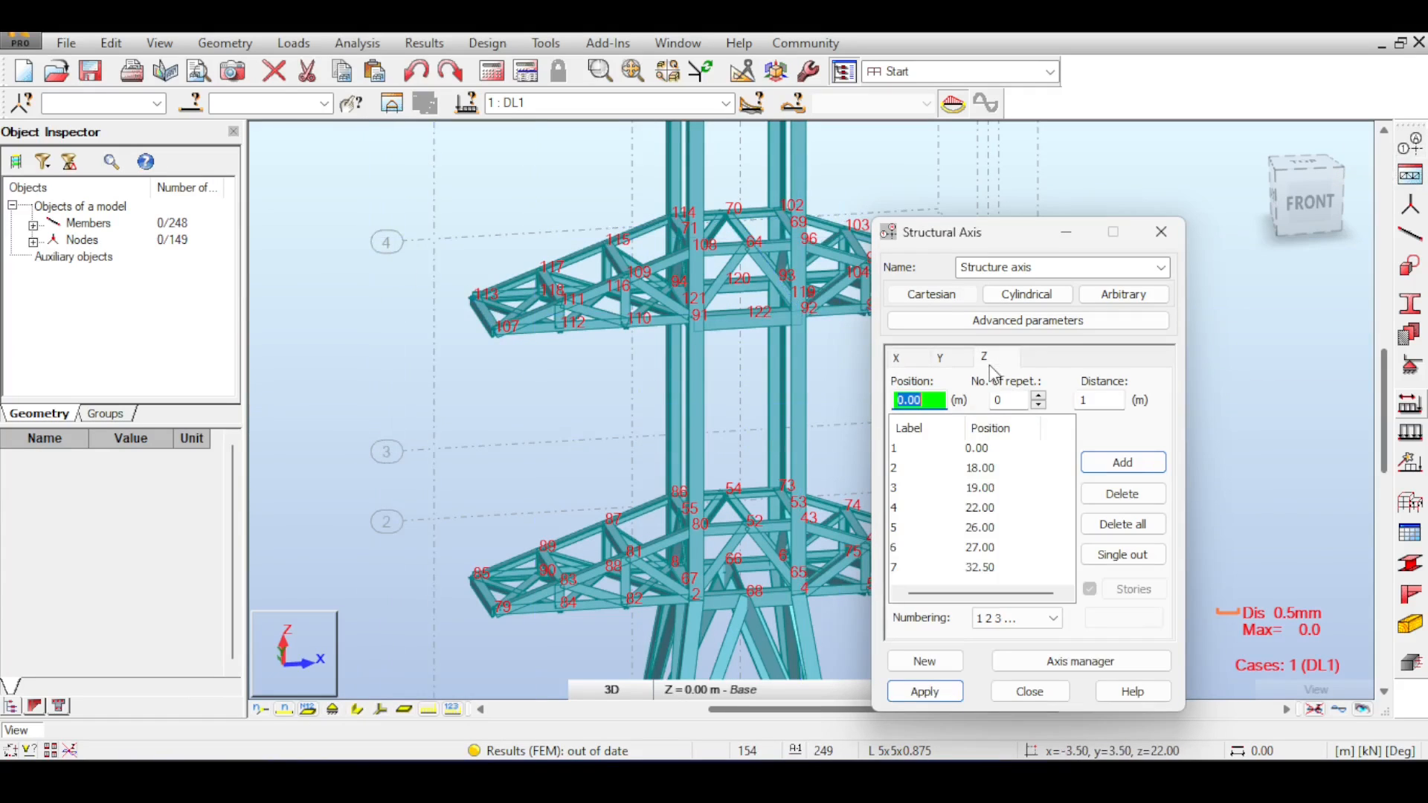
click(902, 491)
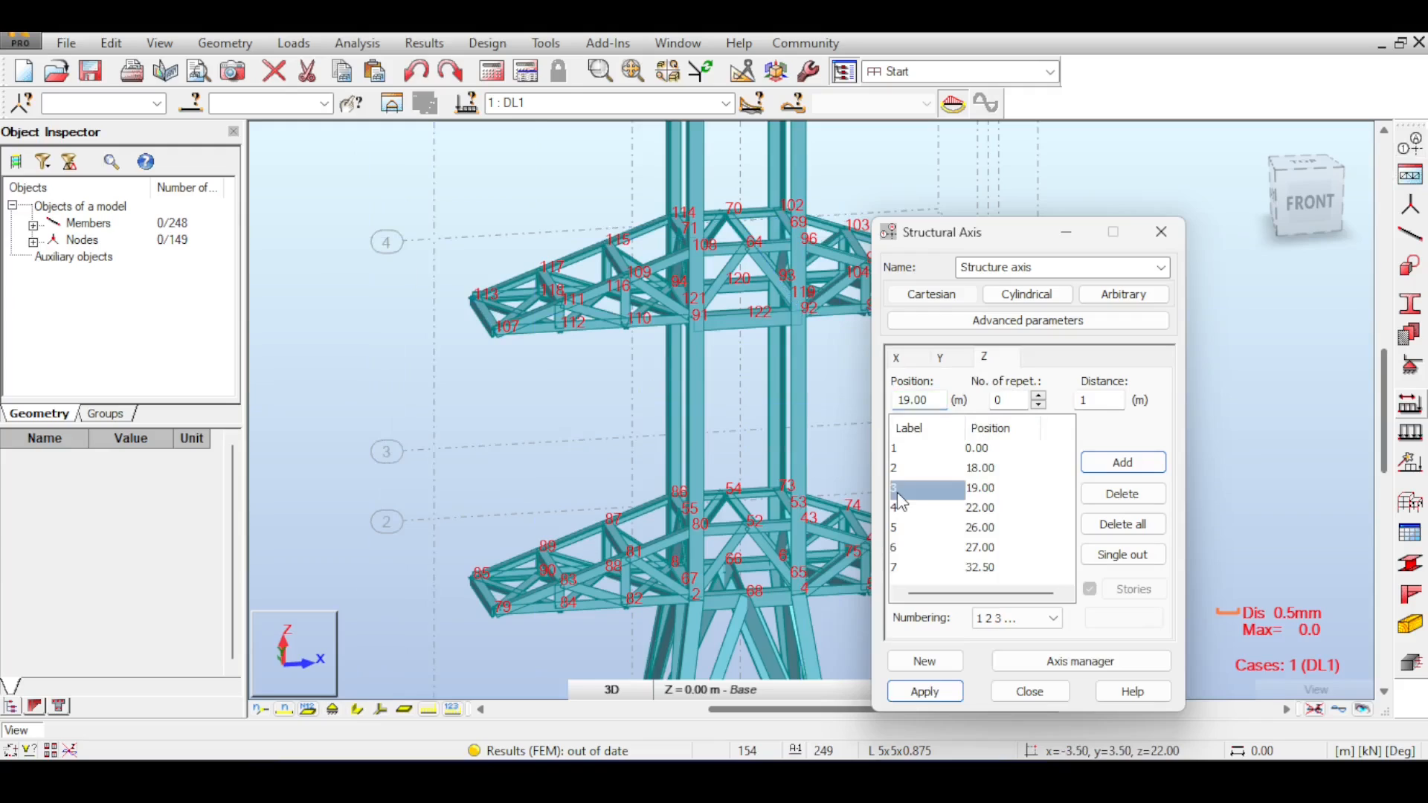
click(899, 512)
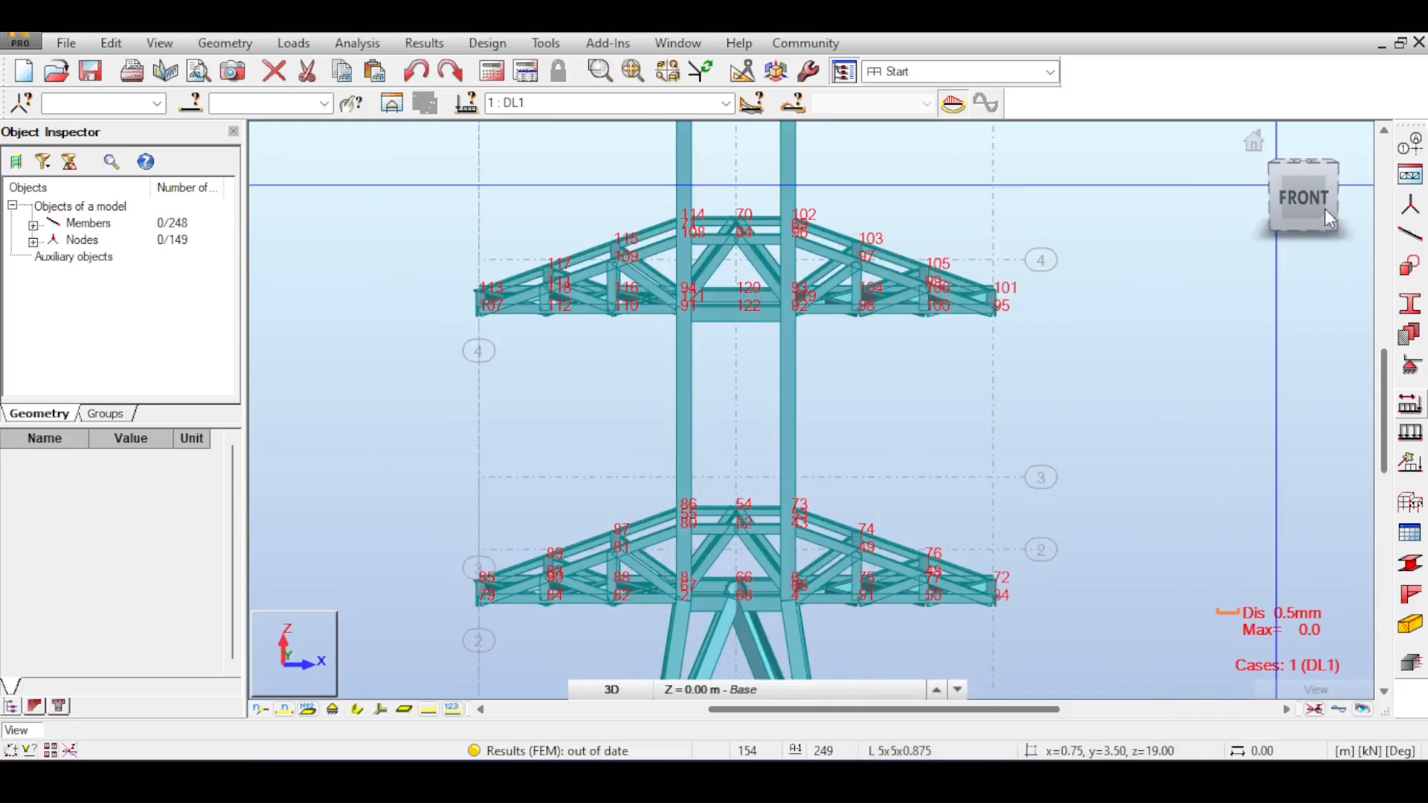
Step: Try to cut the four body legs by an XY plane through point 0,0,20.5, using the Divide contour edges option
drag(1323, 208, 1128, 282)
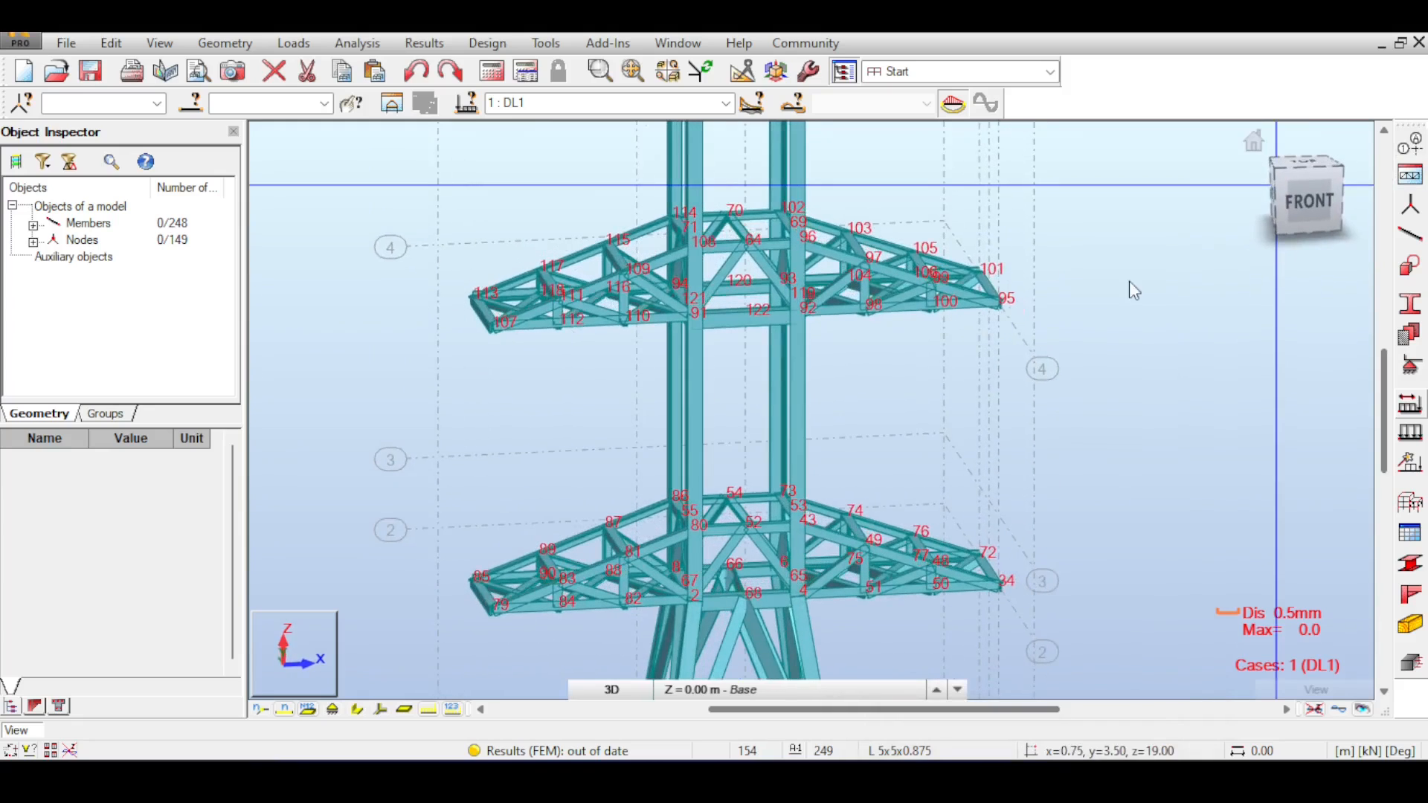
click(224, 42)
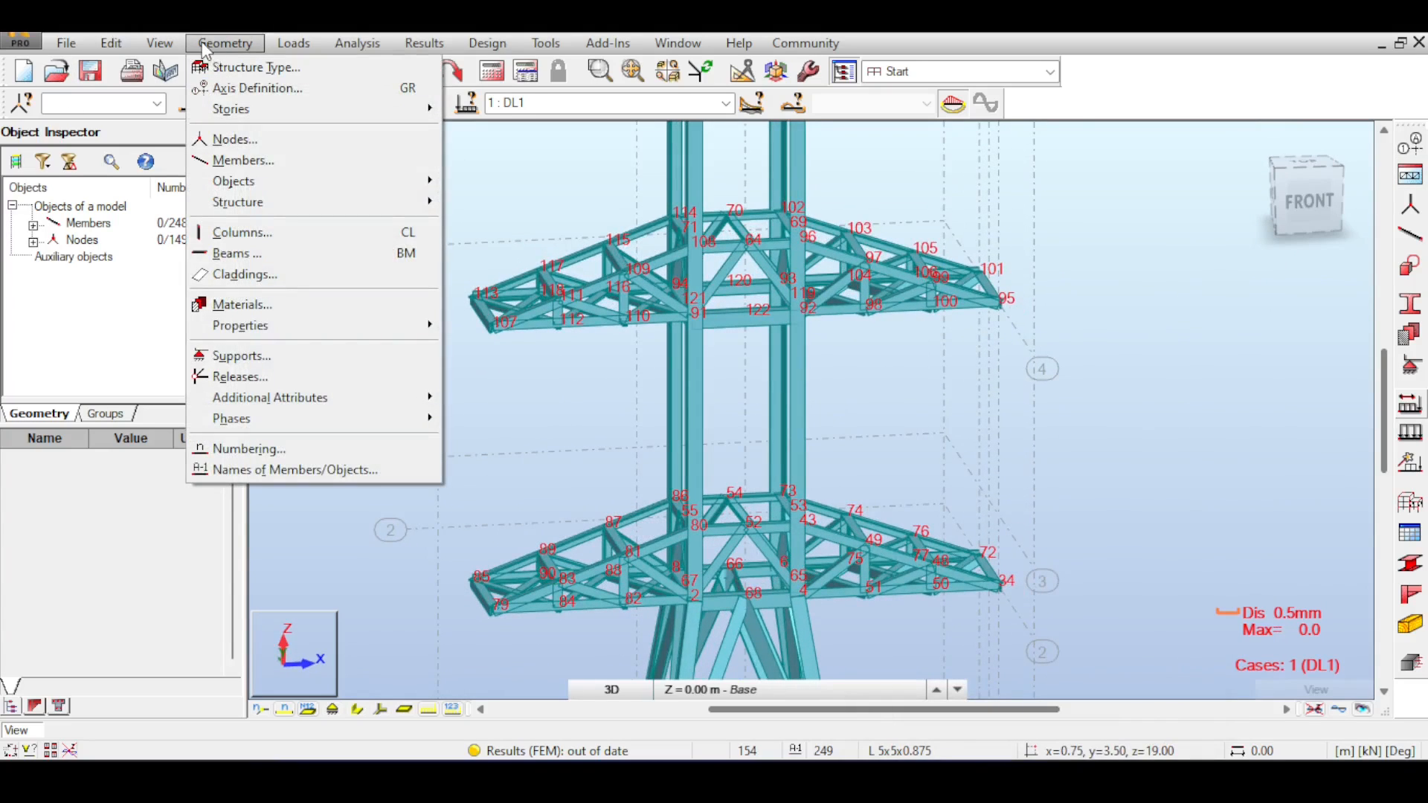
mouse_move(111, 43)
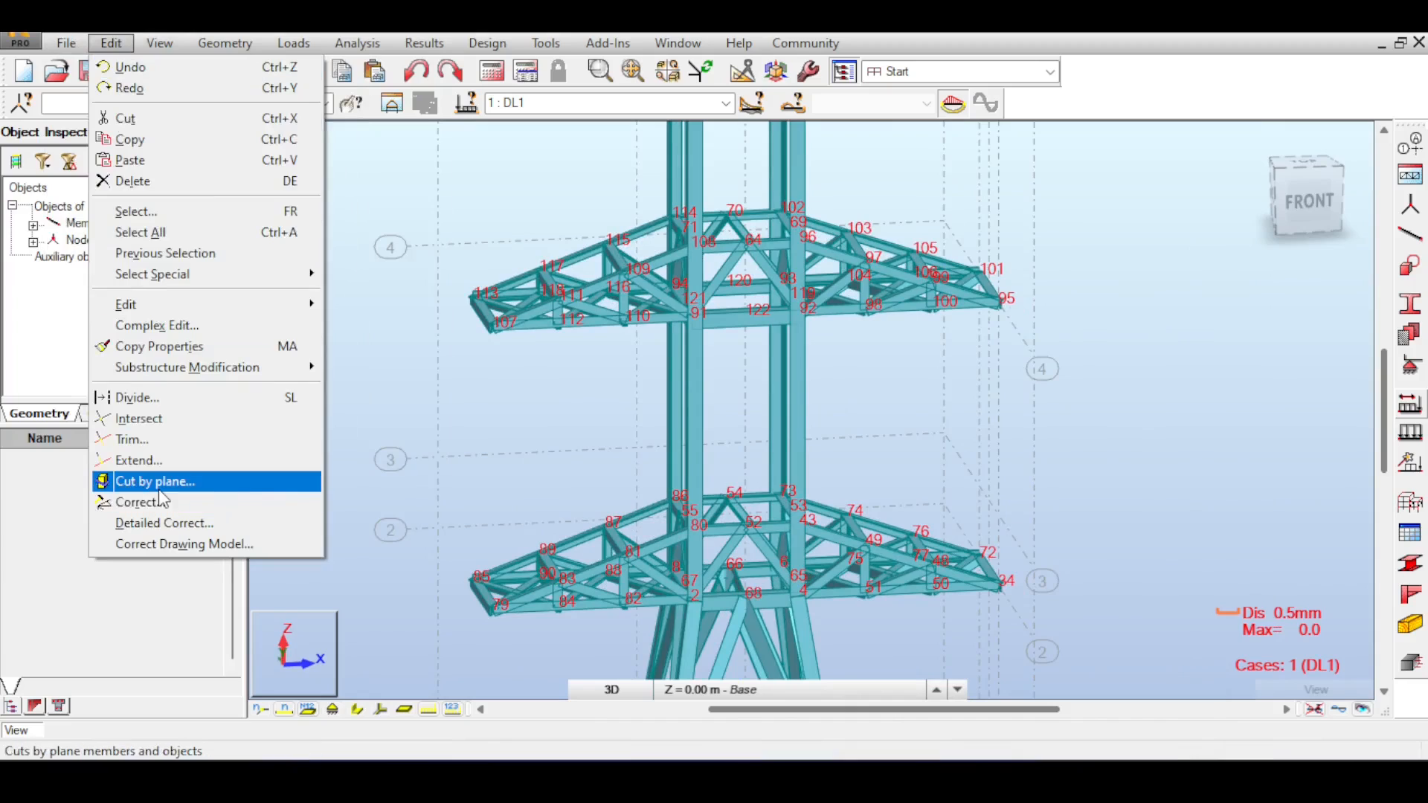
click(149, 478)
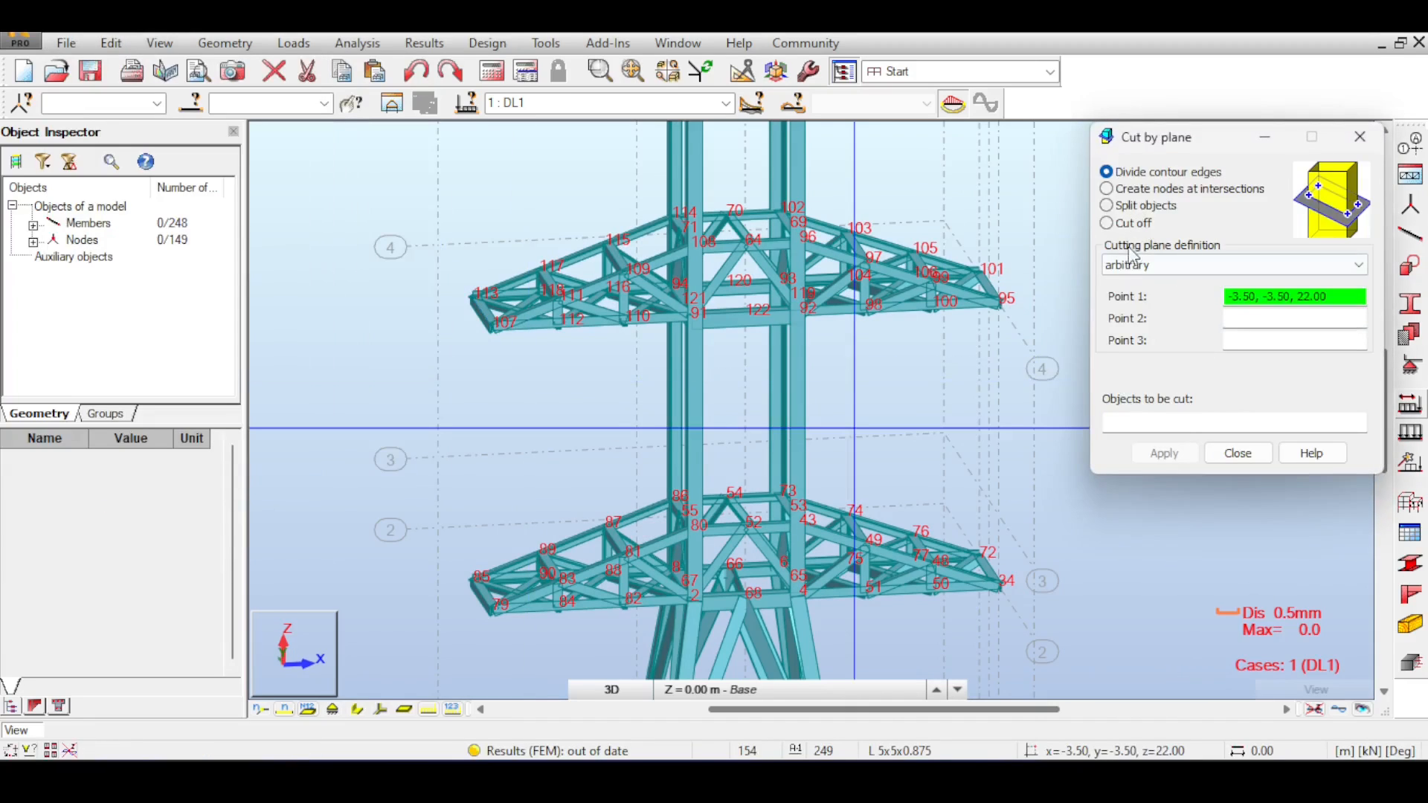
click(1134, 265)
click(1145, 284)
double_click(1254, 297)
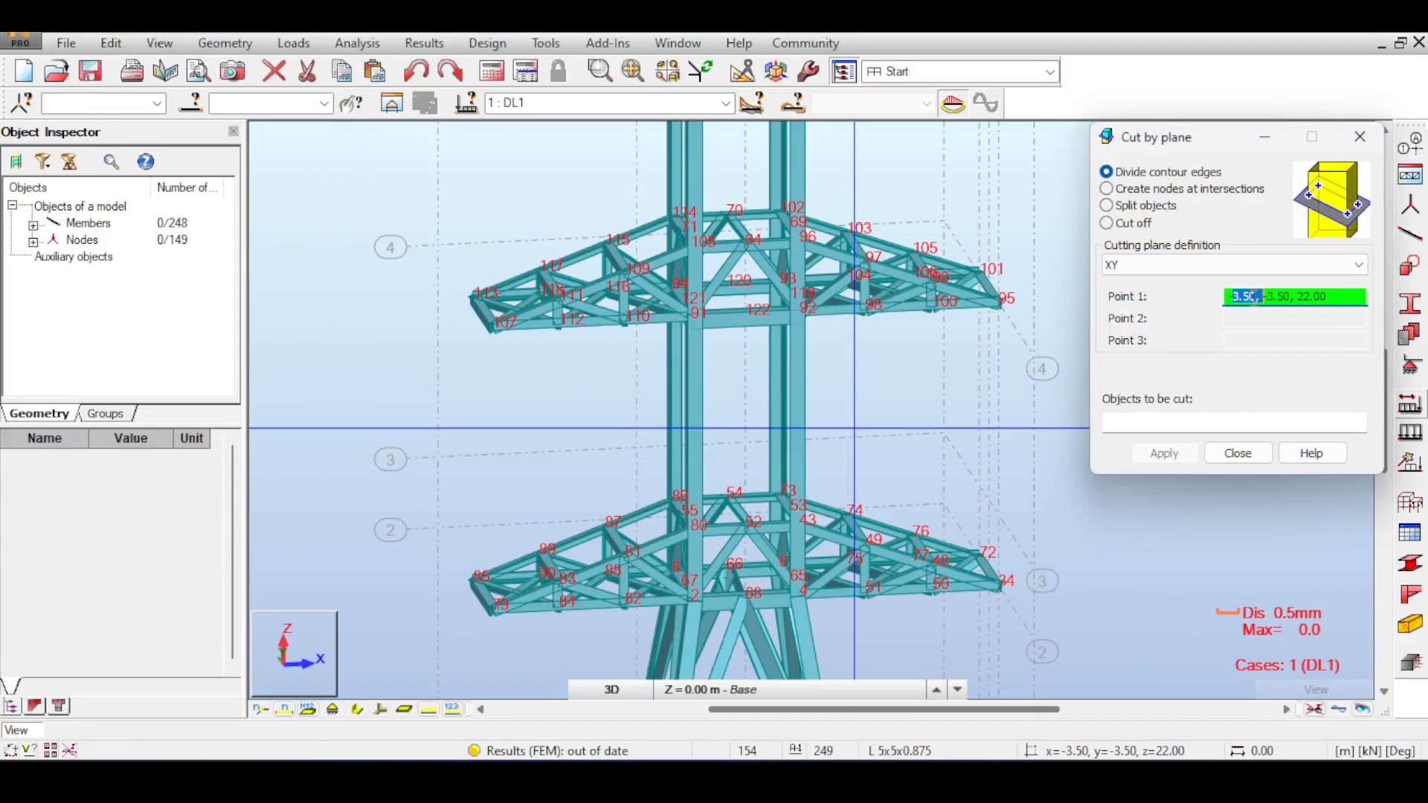
drag(1345, 296, 1225, 296)
text(0,0,20.5)
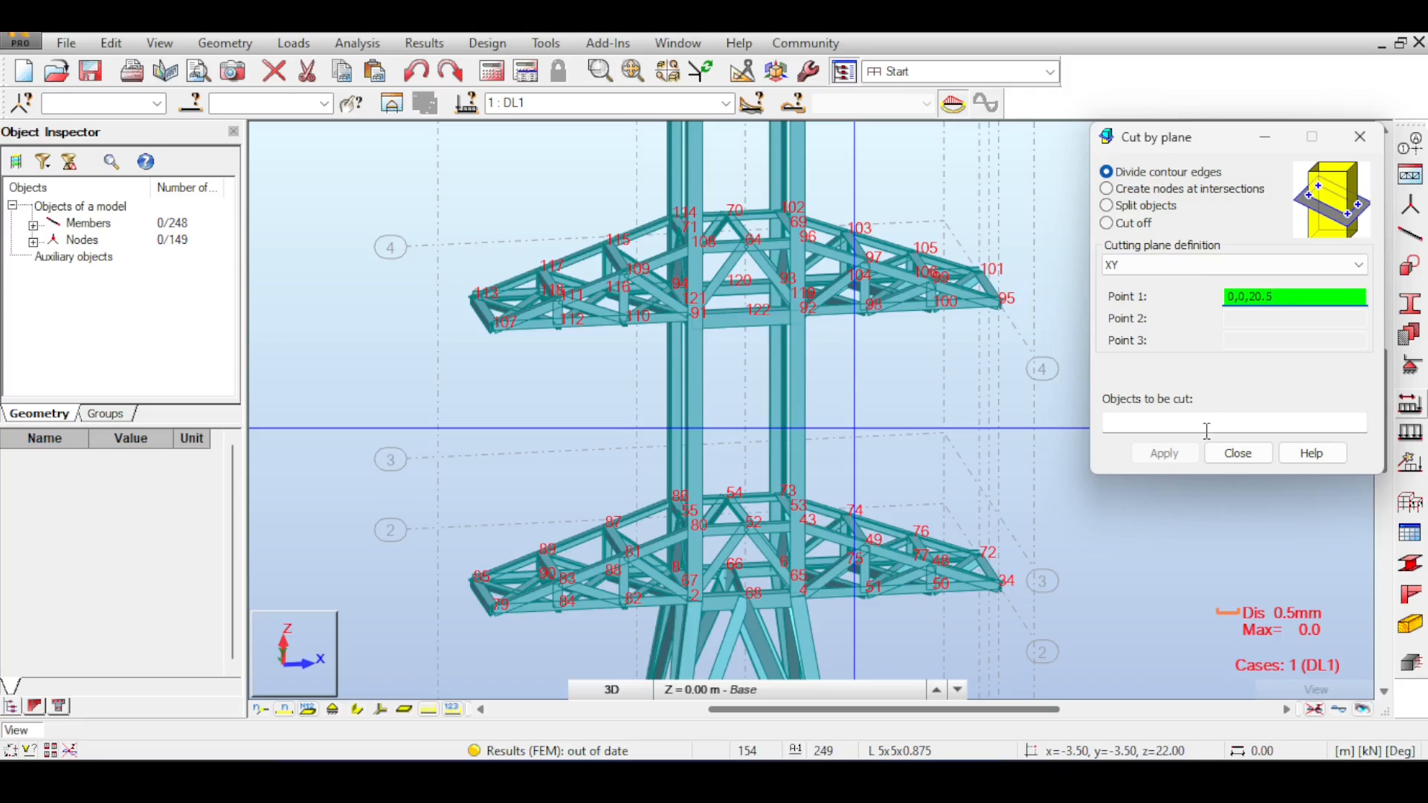
click(1206, 431)
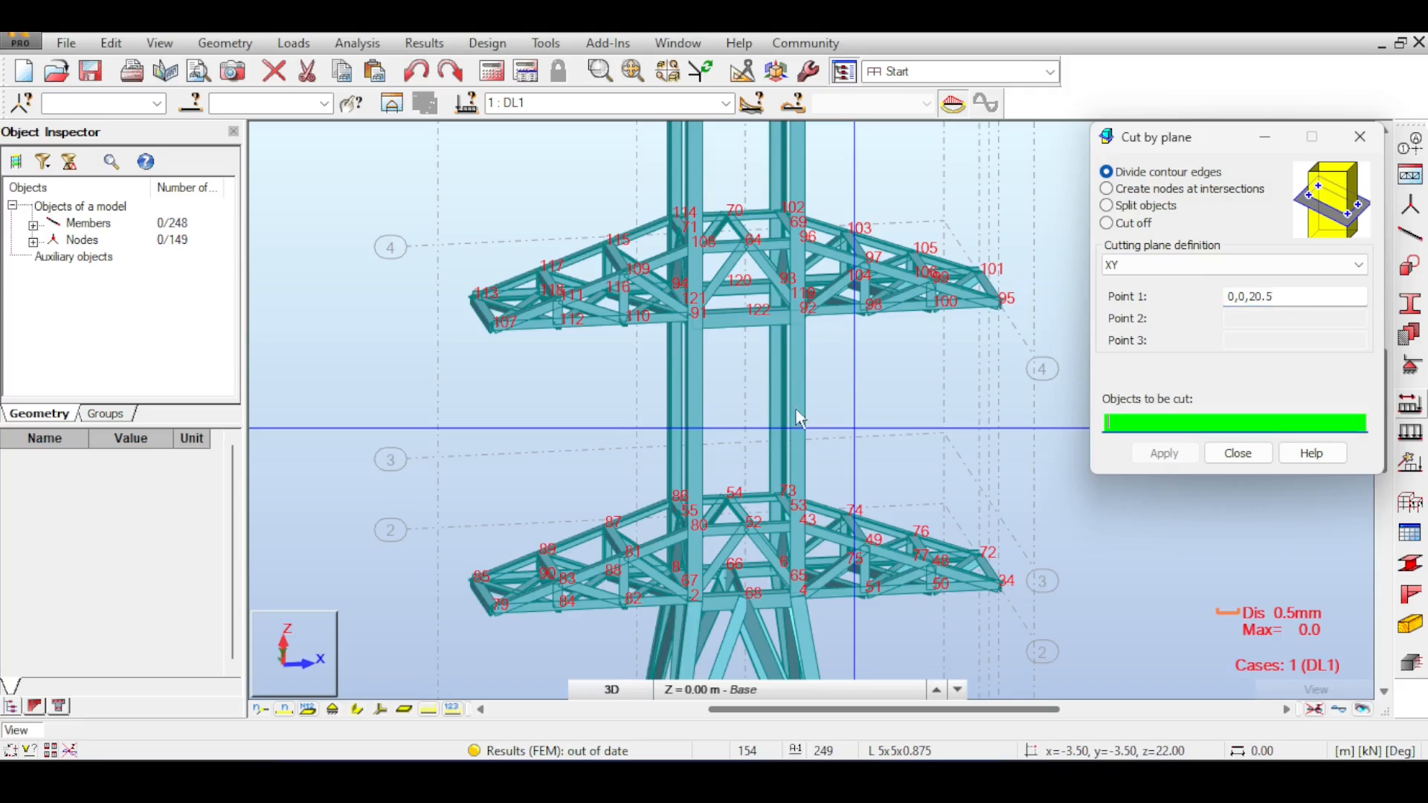
drag(900, 388, 591, 447)
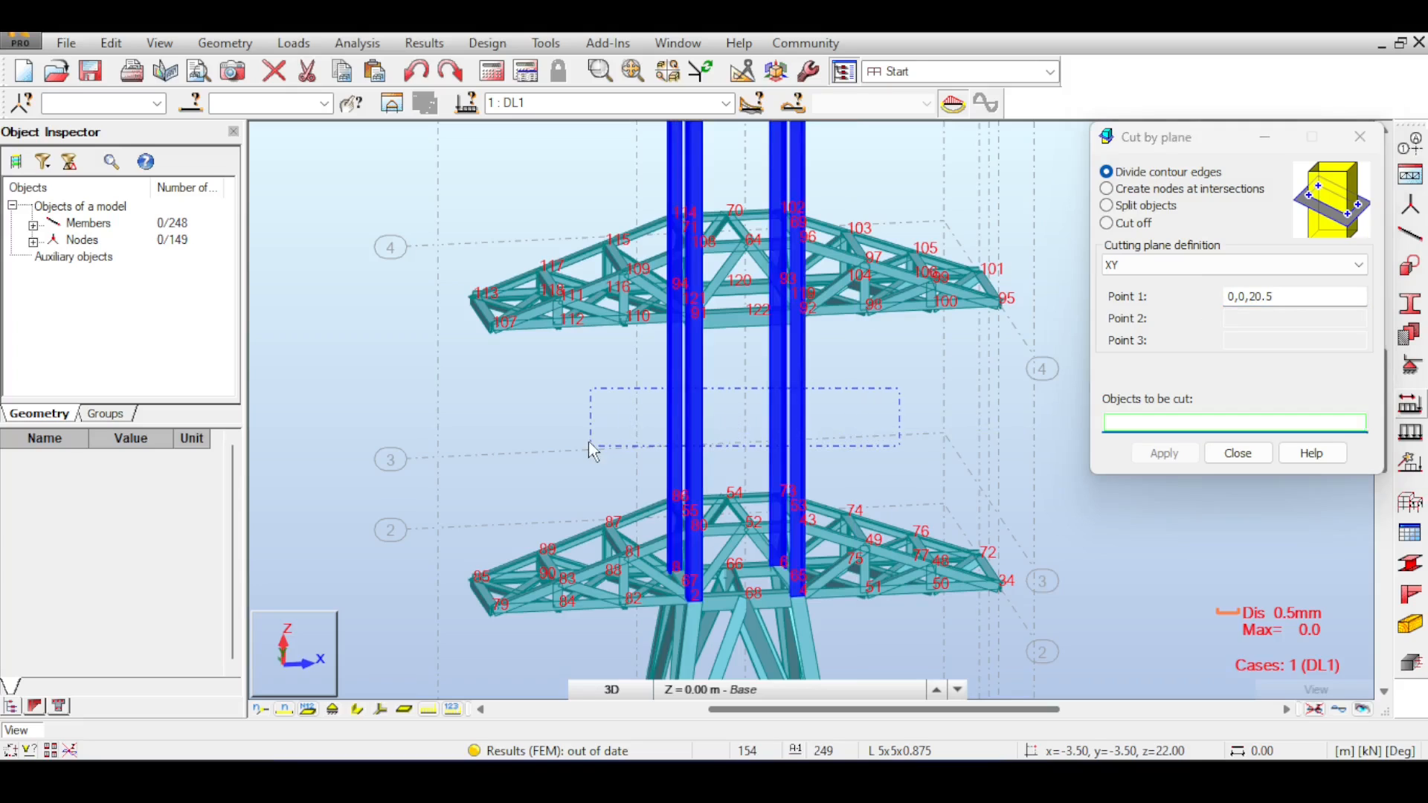
click(1163, 453)
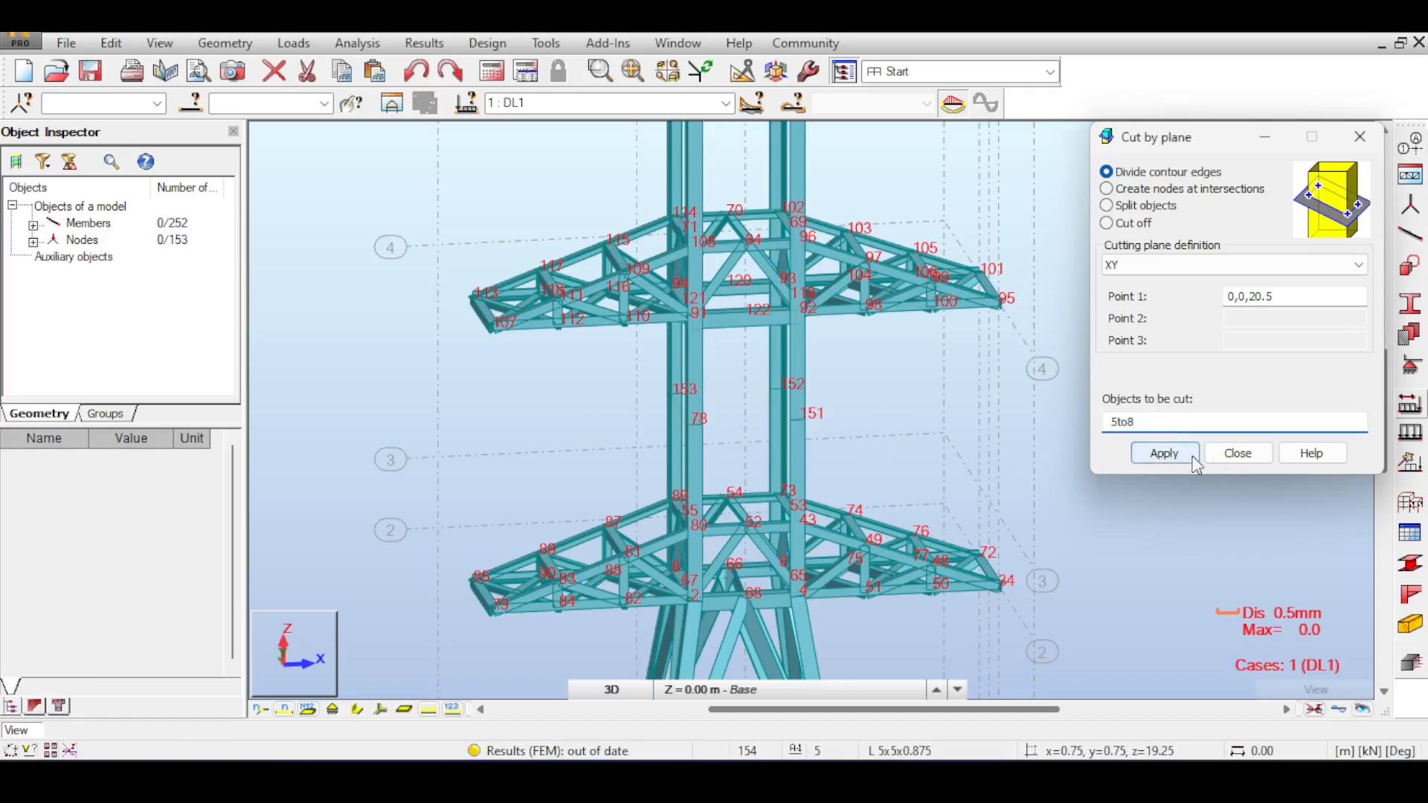
click(1237, 453)
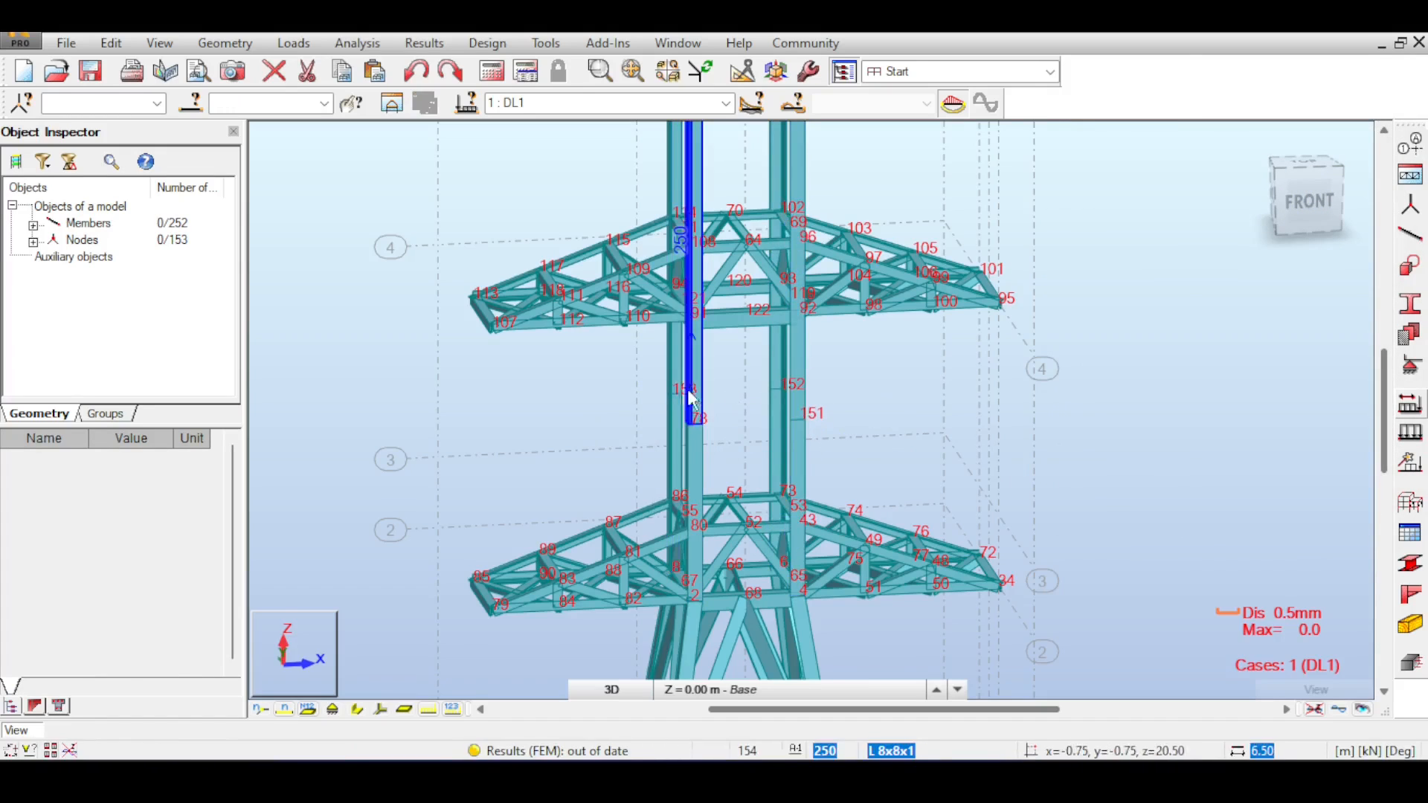
Step: Undo the plane cut of the four body legs
scroll(841, 379, down, 2)
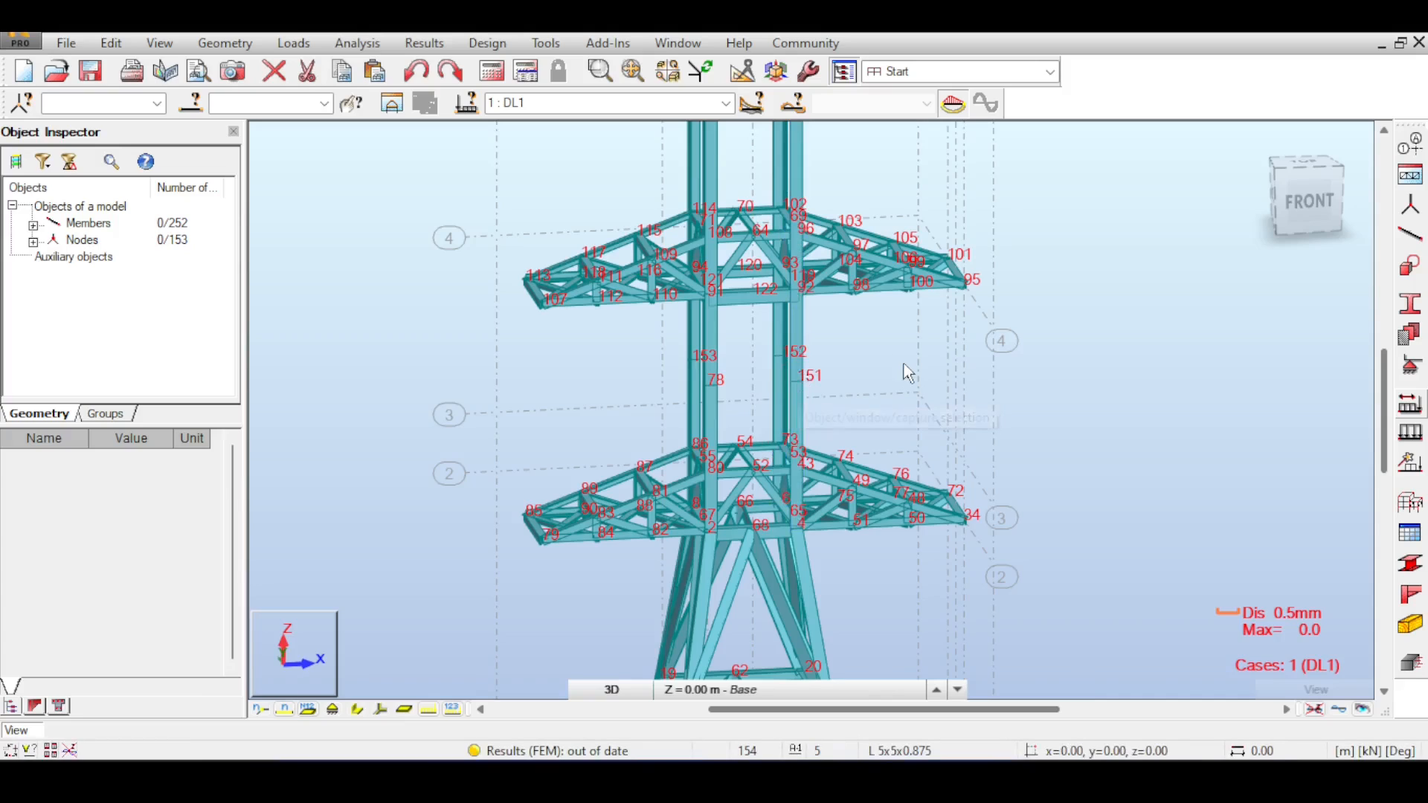
key(ctrl+z)
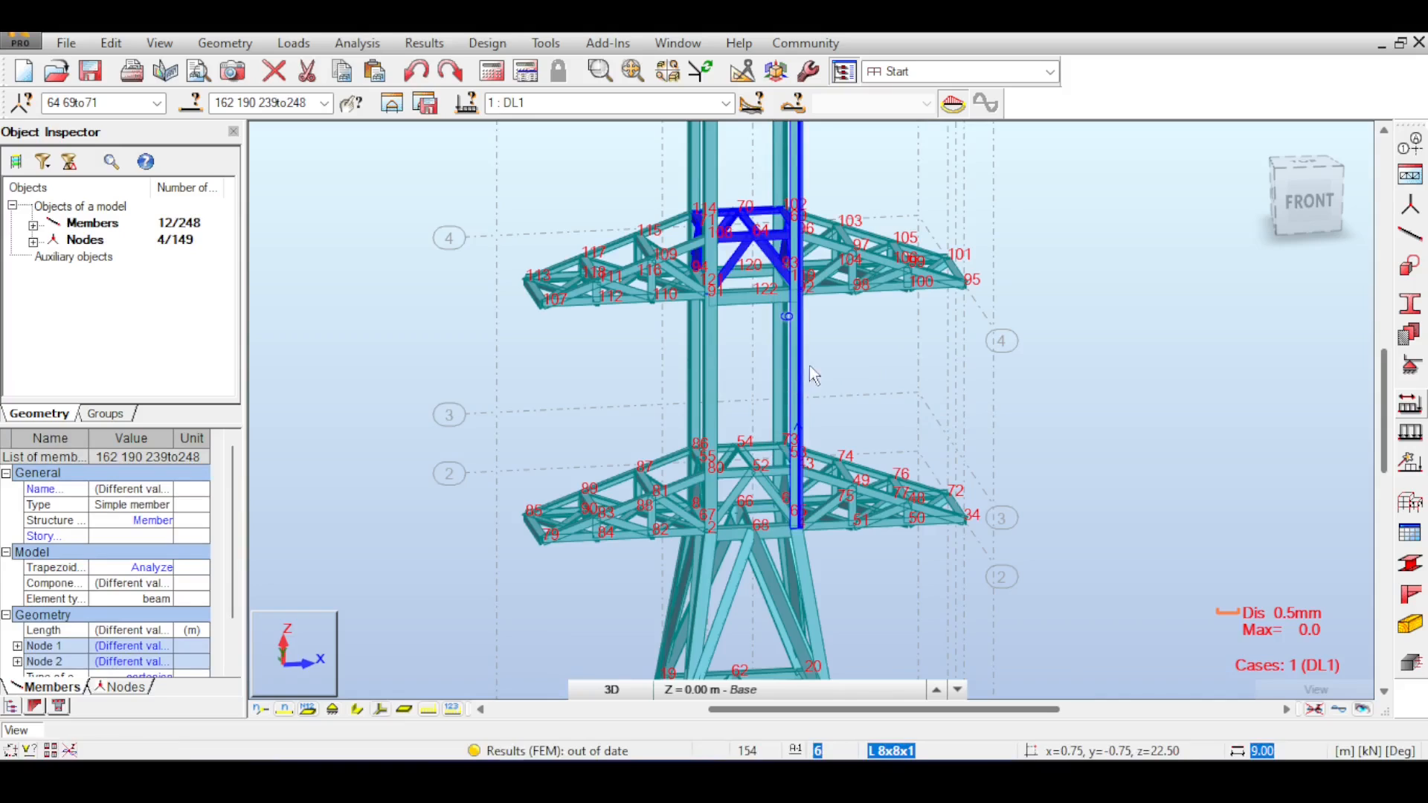
Step: Run the static analysis and display the tower as plain member lines without section shapes or node numbers
scroll(809, 364, down, 3)
click(492, 73)
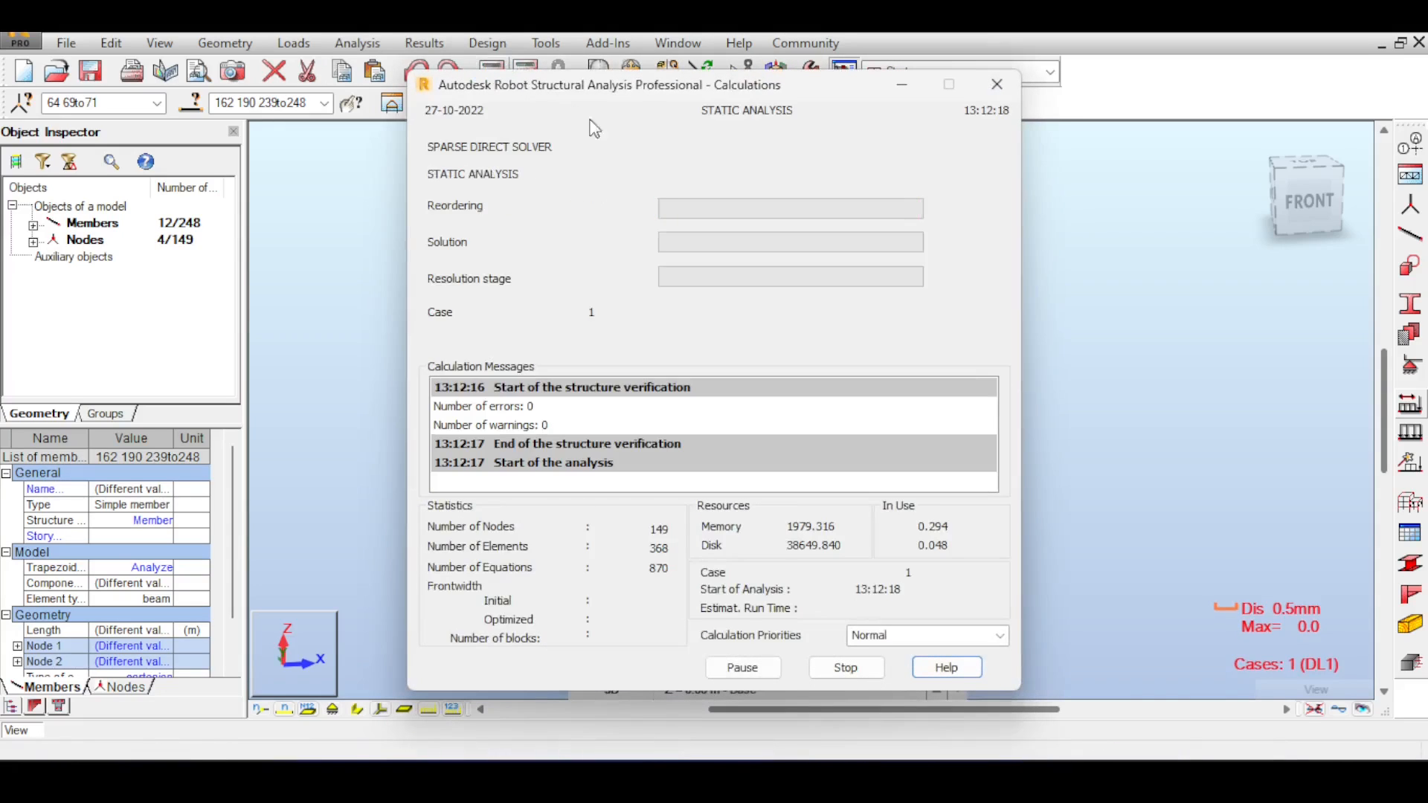
scroll(819, 364, up, 3)
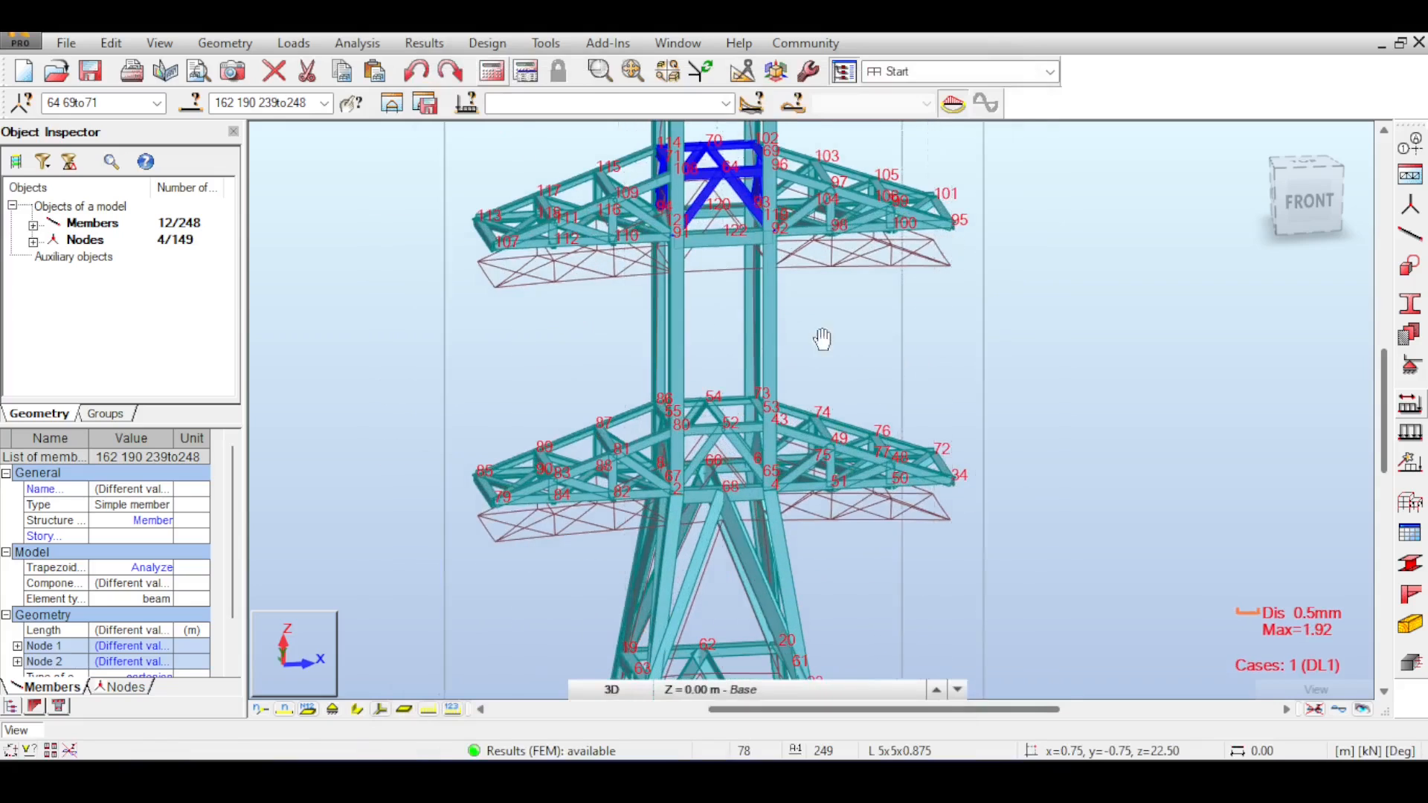
click(1316, 708)
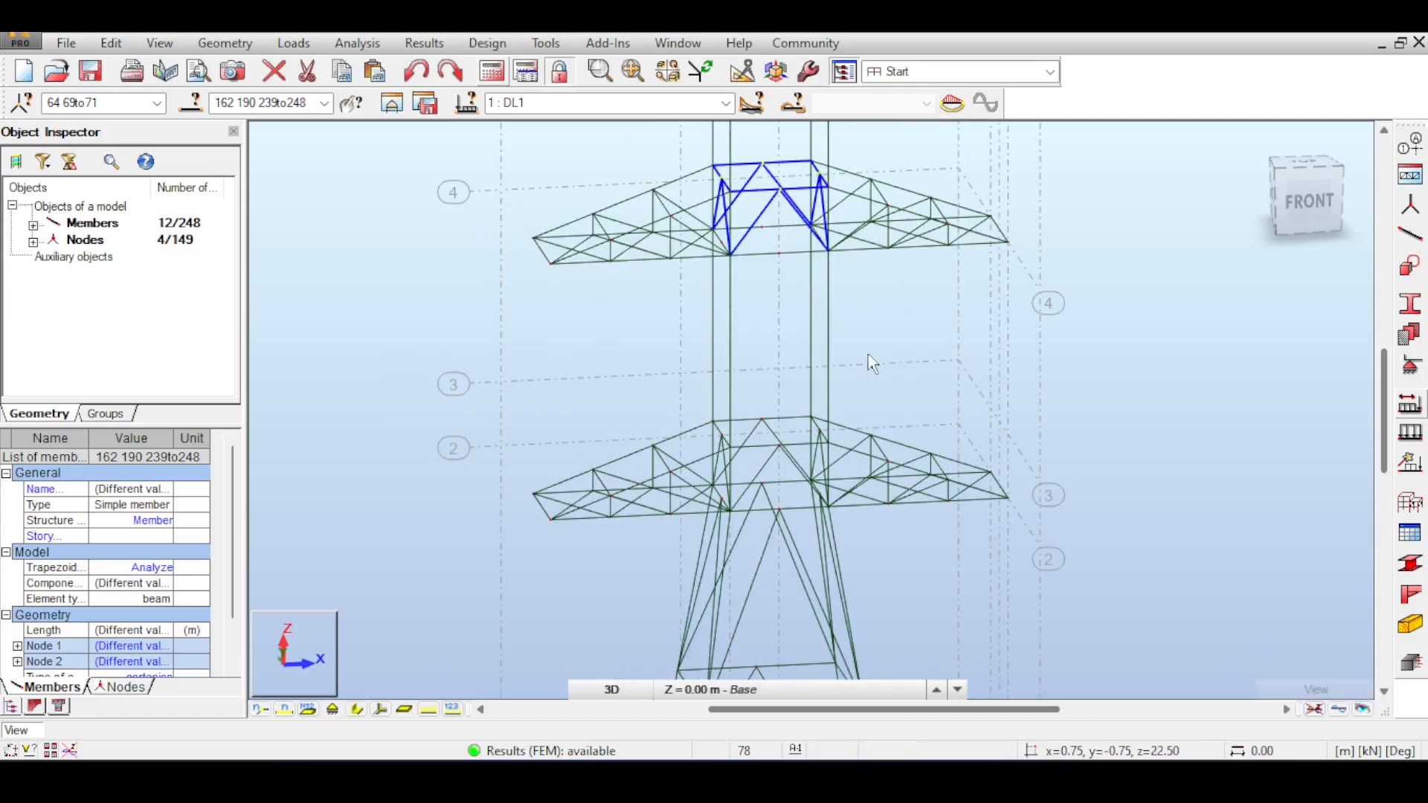
click(790, 321)
click(216, 42)
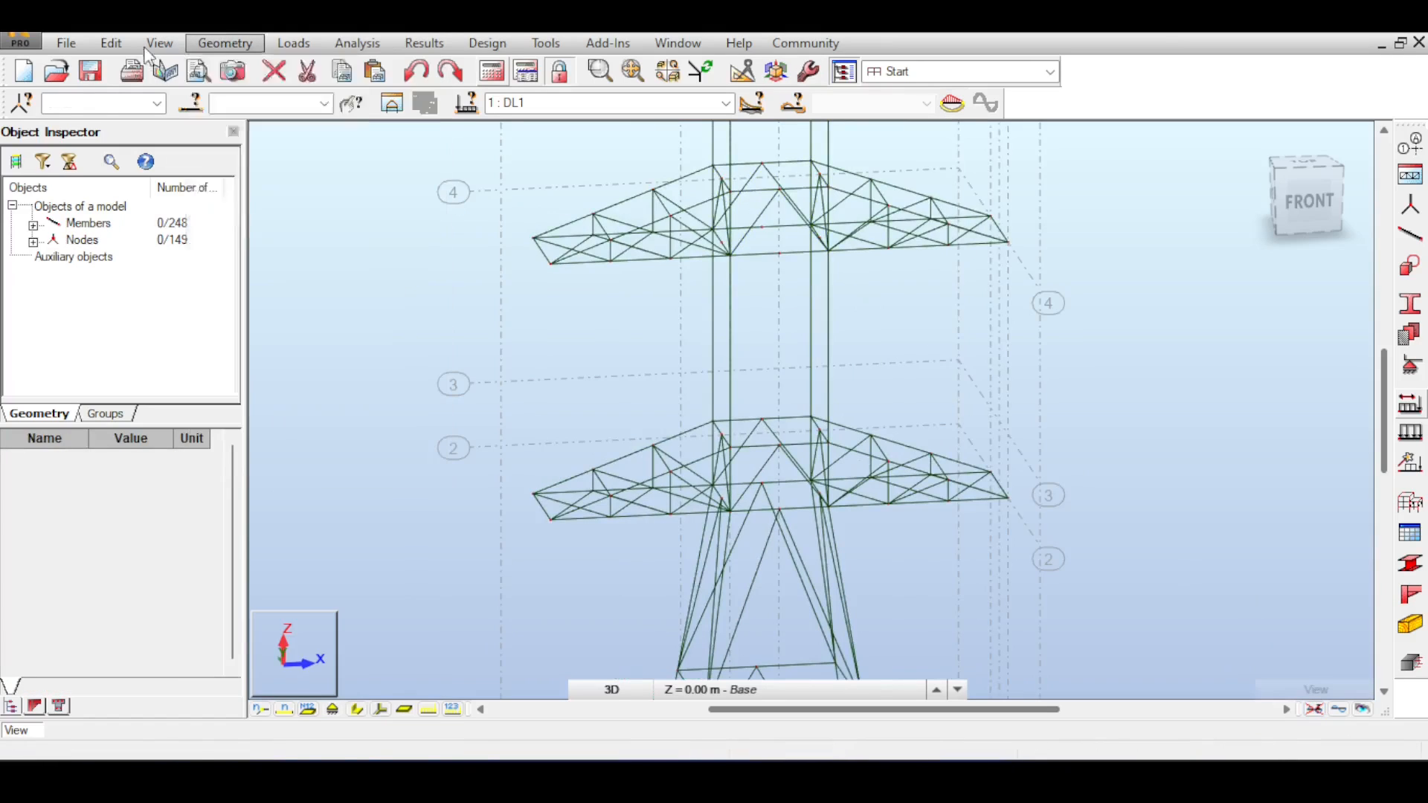
click(111, 43)
click(178, 402)
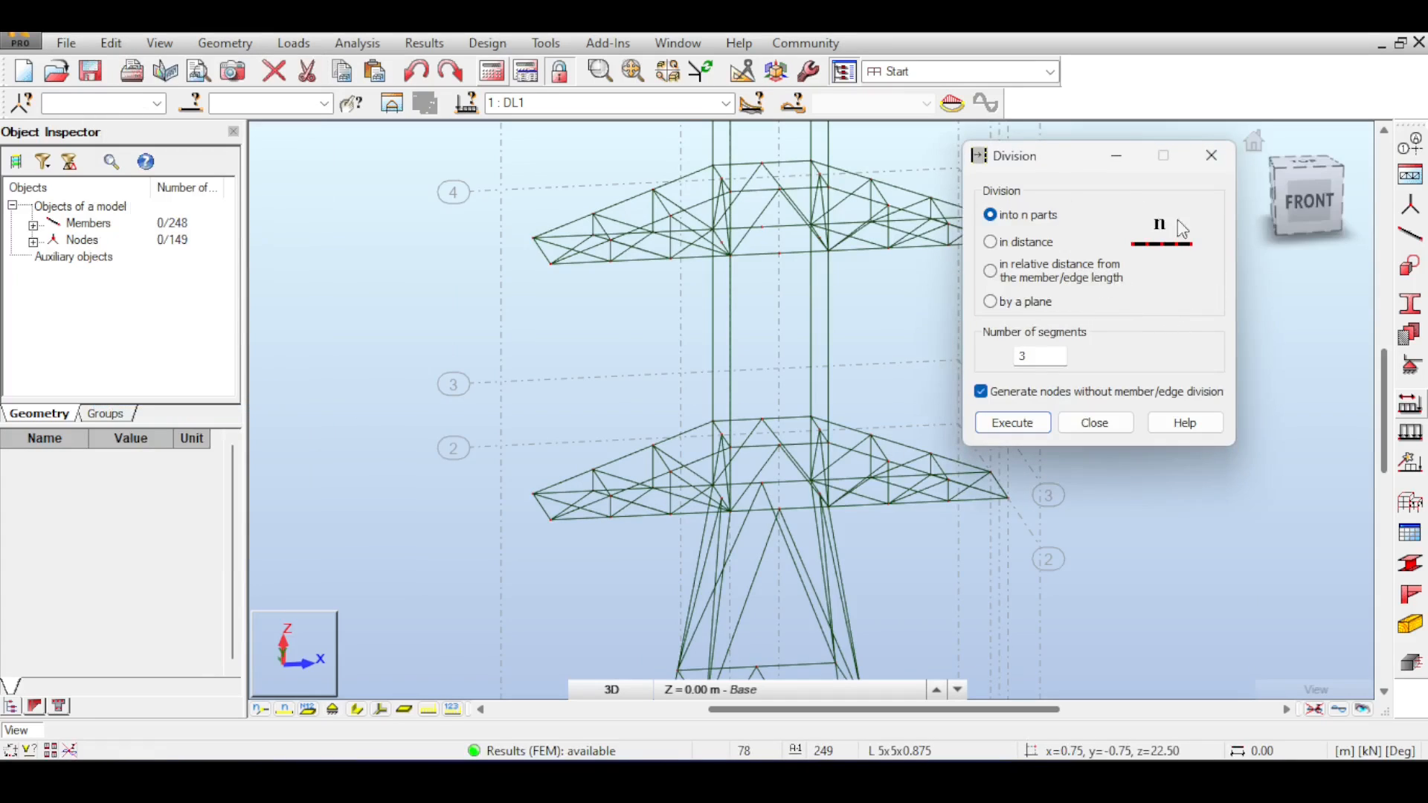
click(1029, 244)
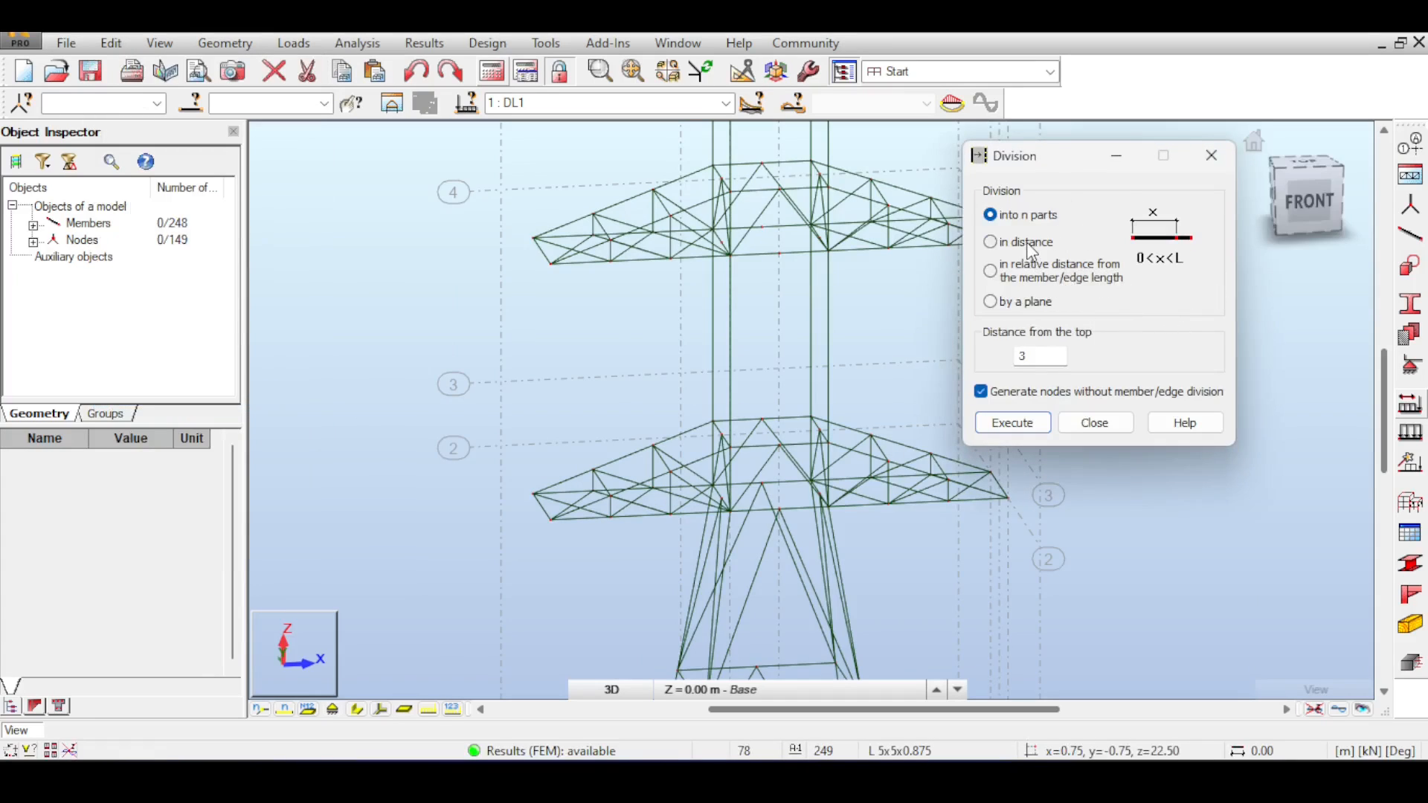
click(1200, 167)
Step: Select the four vertical body legs and check the structural axes' Z positions, leaving the axis definition unchanged
drag(727, 361, 670, 364)
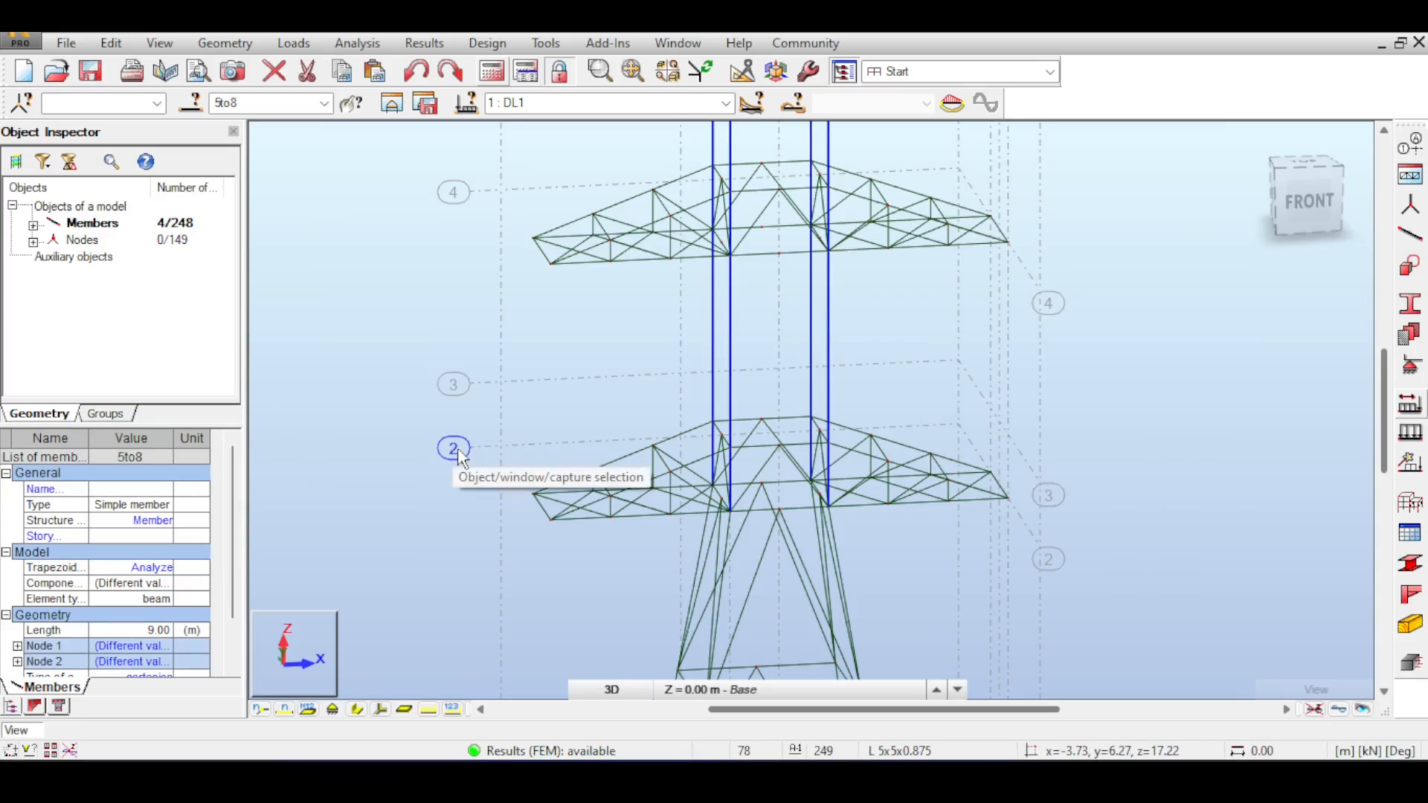
click(1300, 194)
drag(1303, 190, 1294, 195)
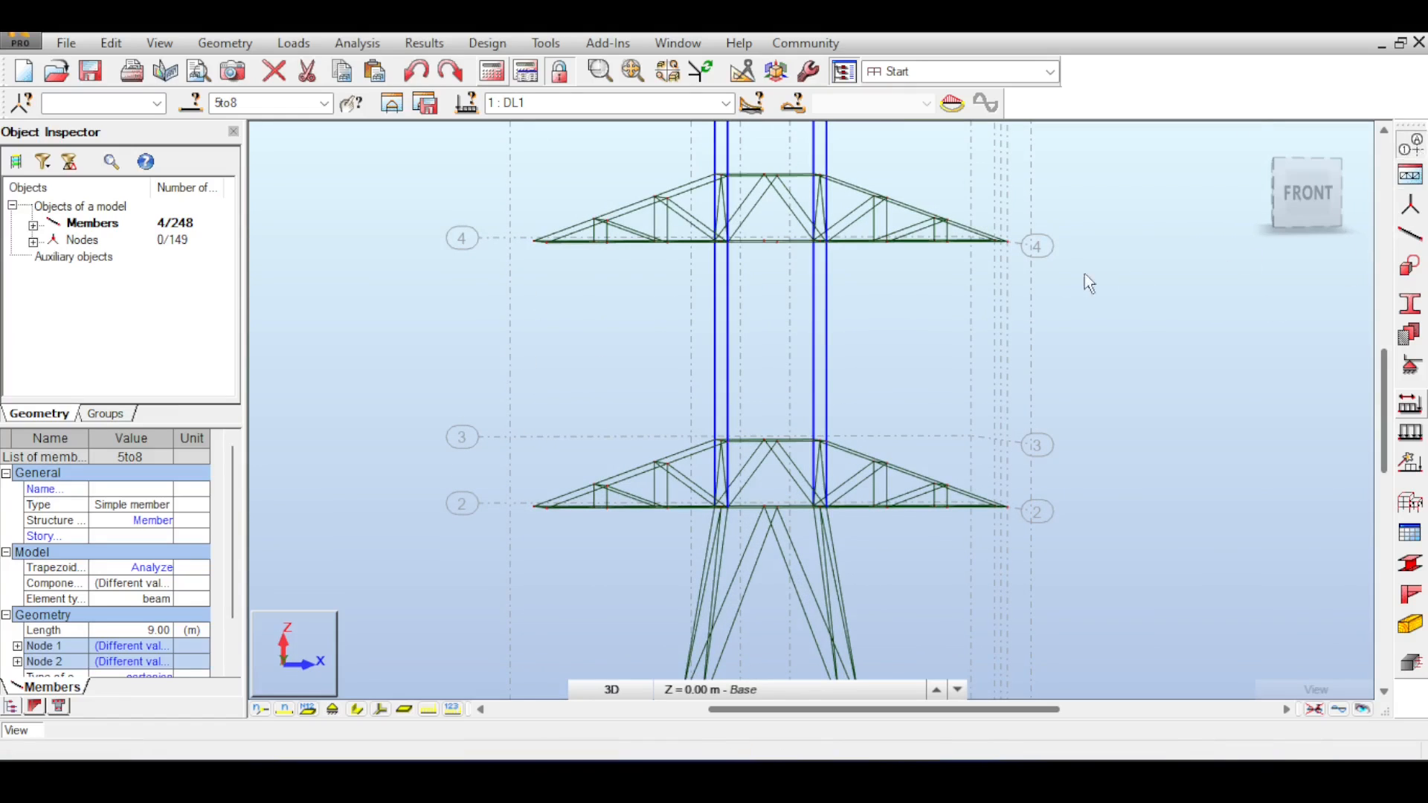
click(1003, 364)
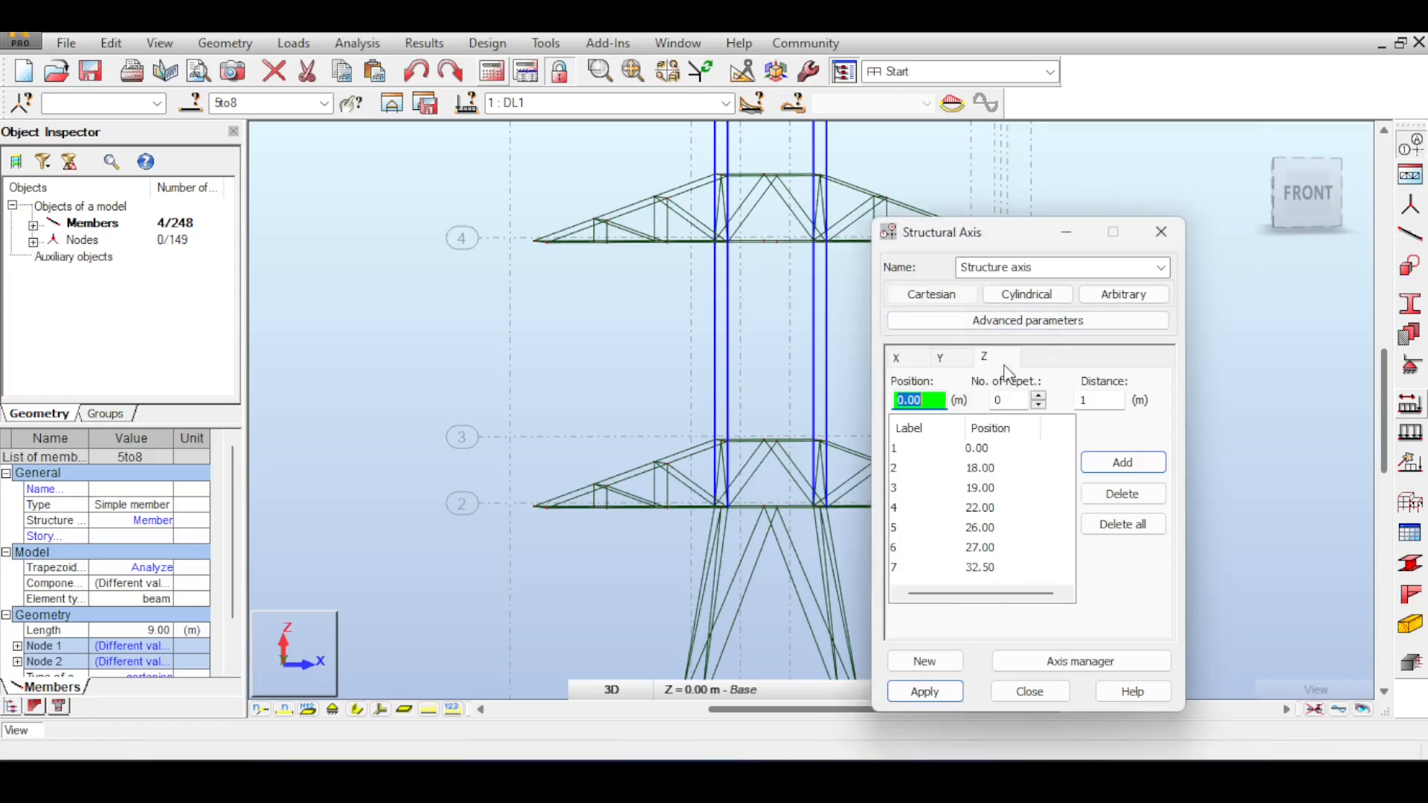
click(901, 468)
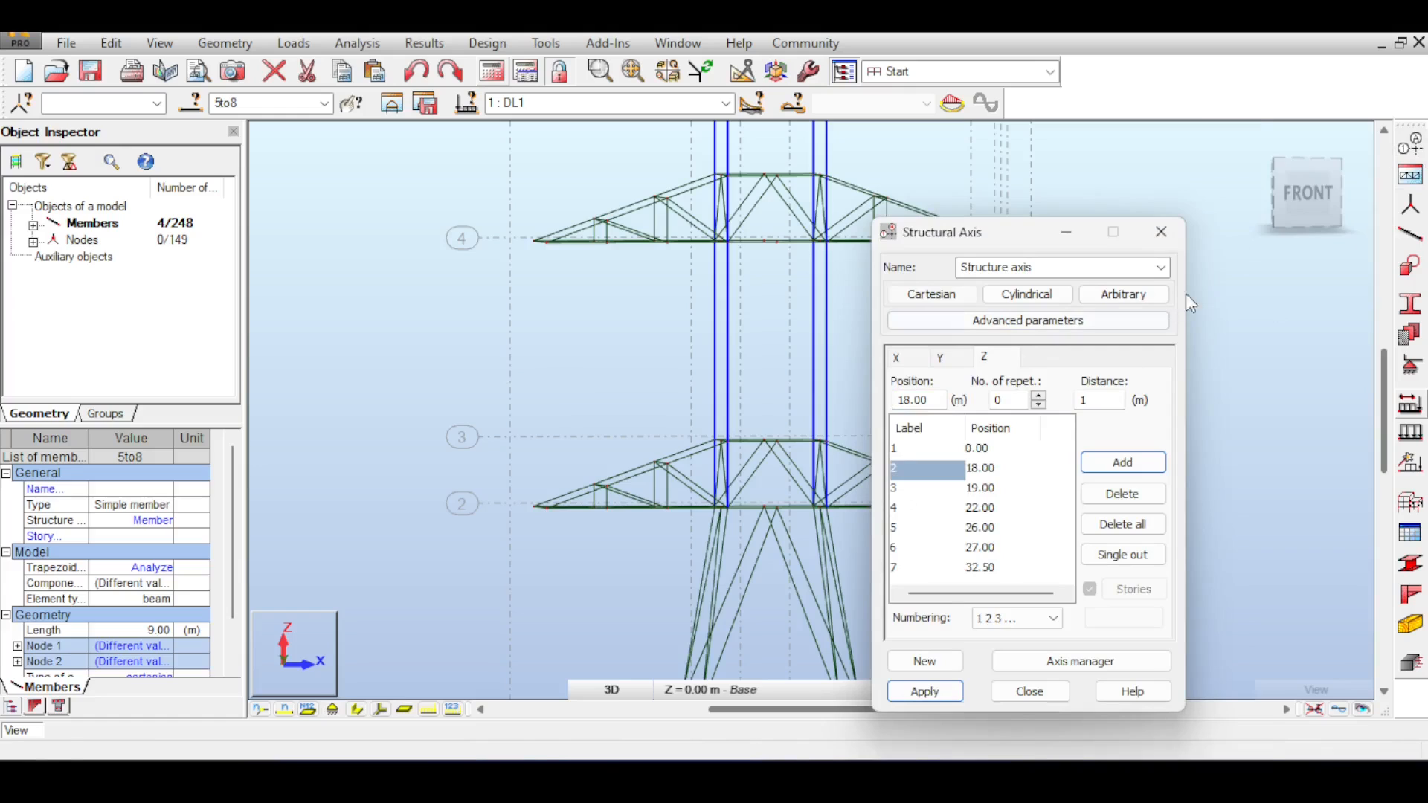
click(1161, 231)
Step: Generate a node on each of the four selected legs at a distance of 2.5 m, without dividing the members, and clear the selection
drag(921, 306, 699, 356)
scroll(1046, 448, down, 5)
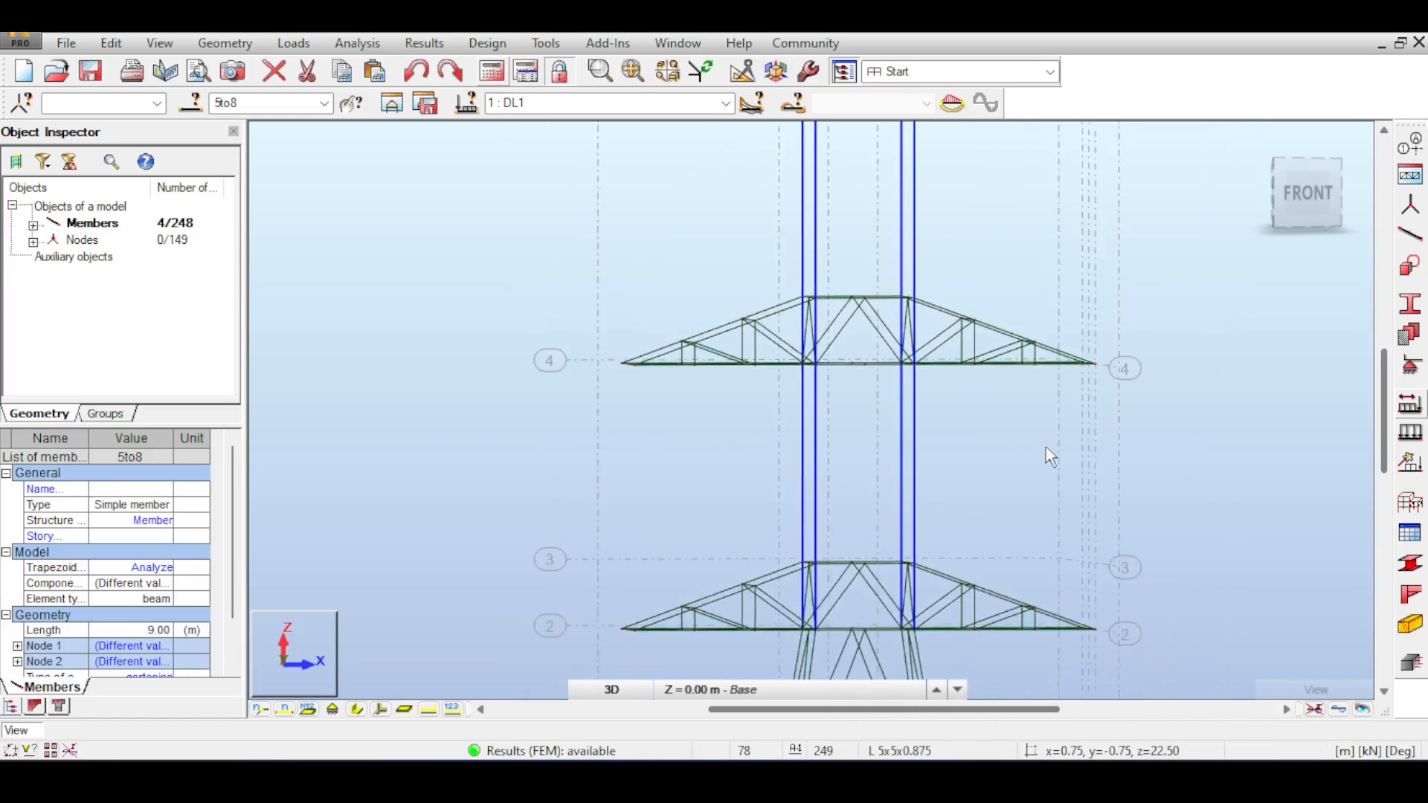
click(245, 45)
mouse_move(111, 43)
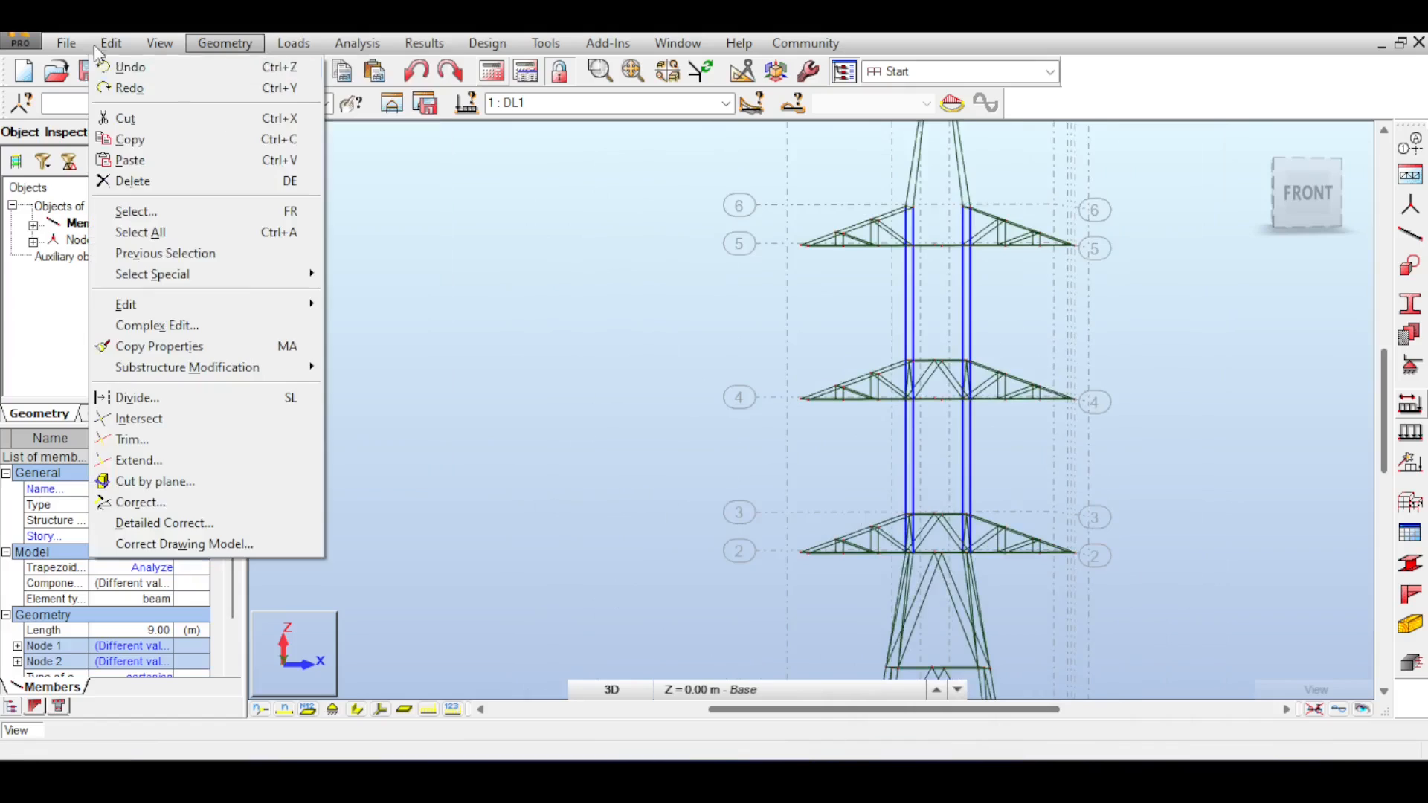
click(137, 397)
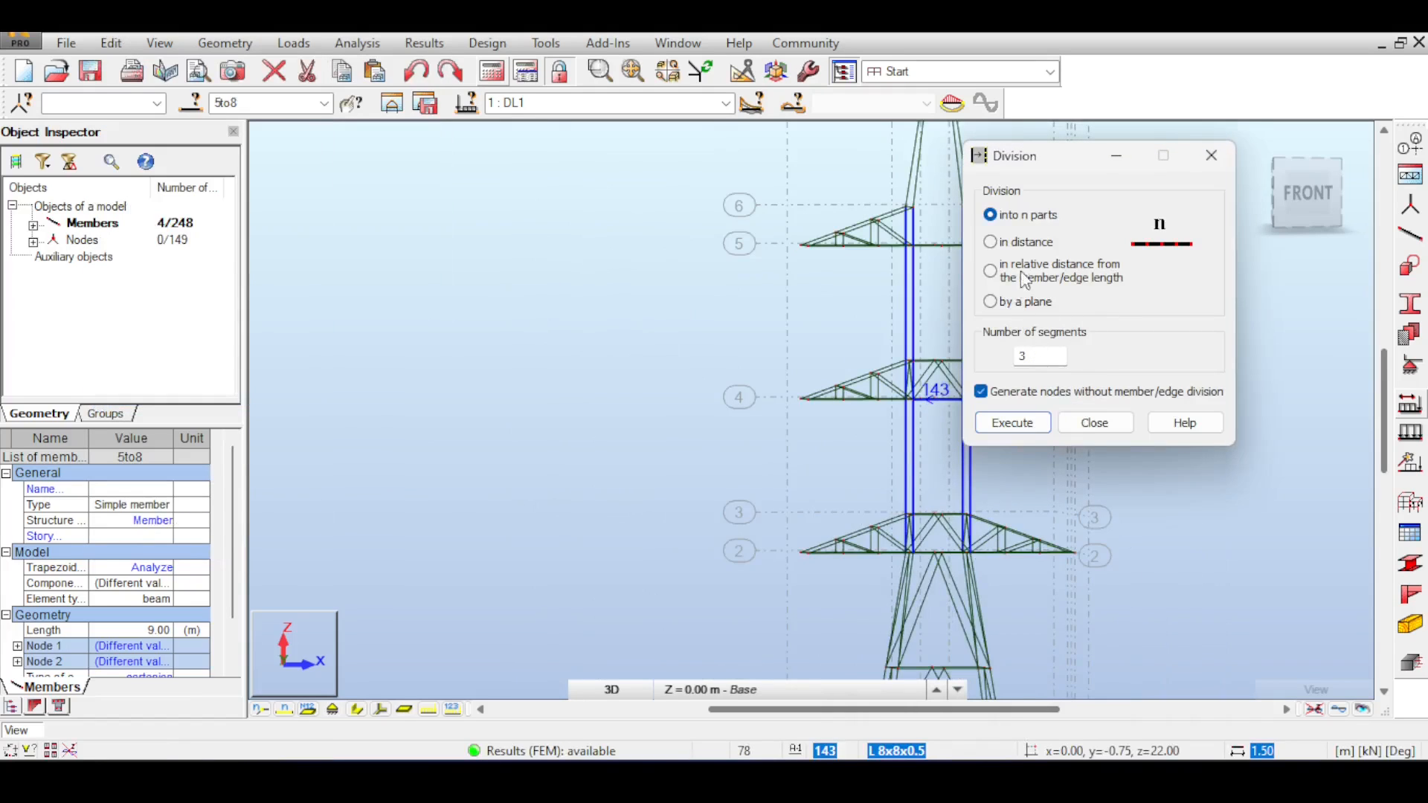
click(991, 242)
click(1059, 356)
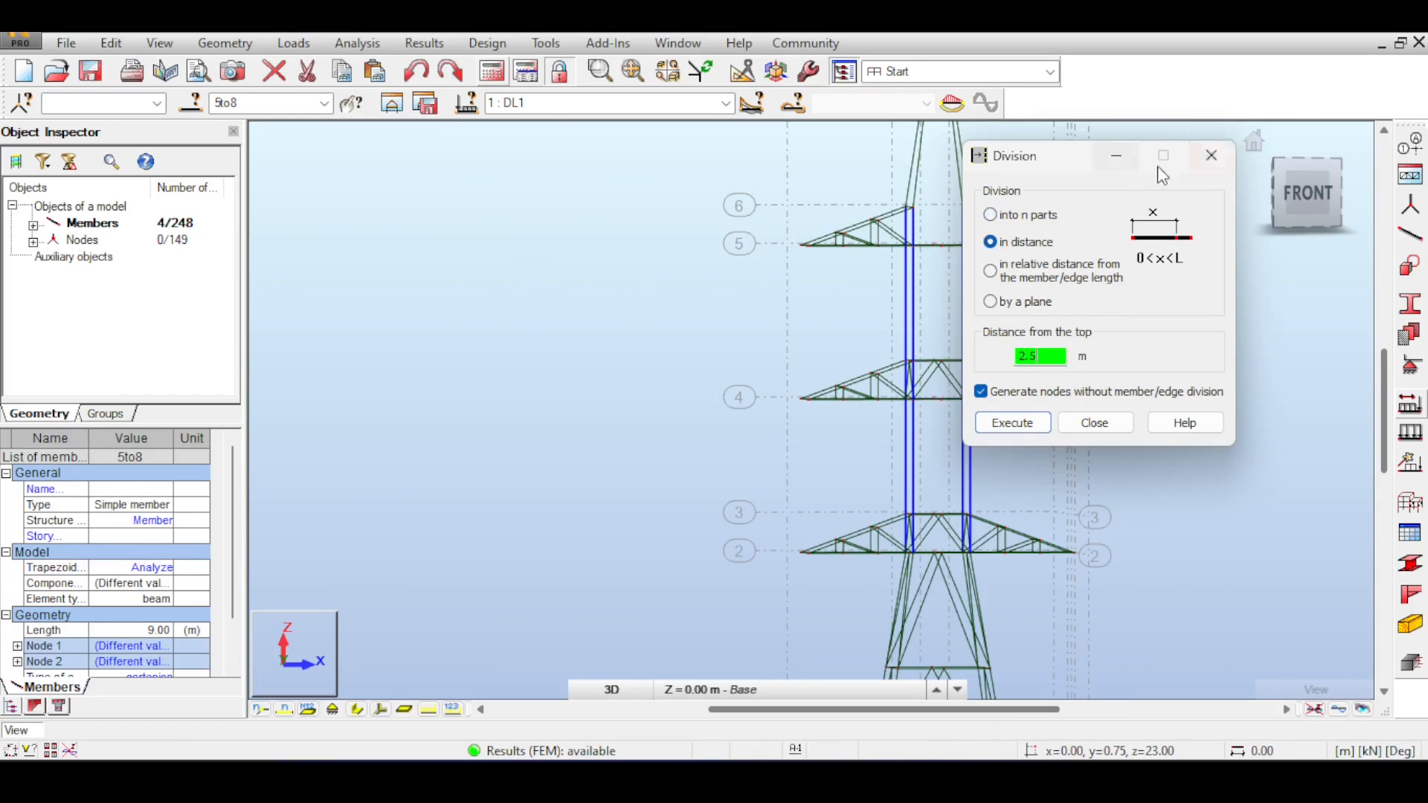
drag(1298, 182, 1314, 202)
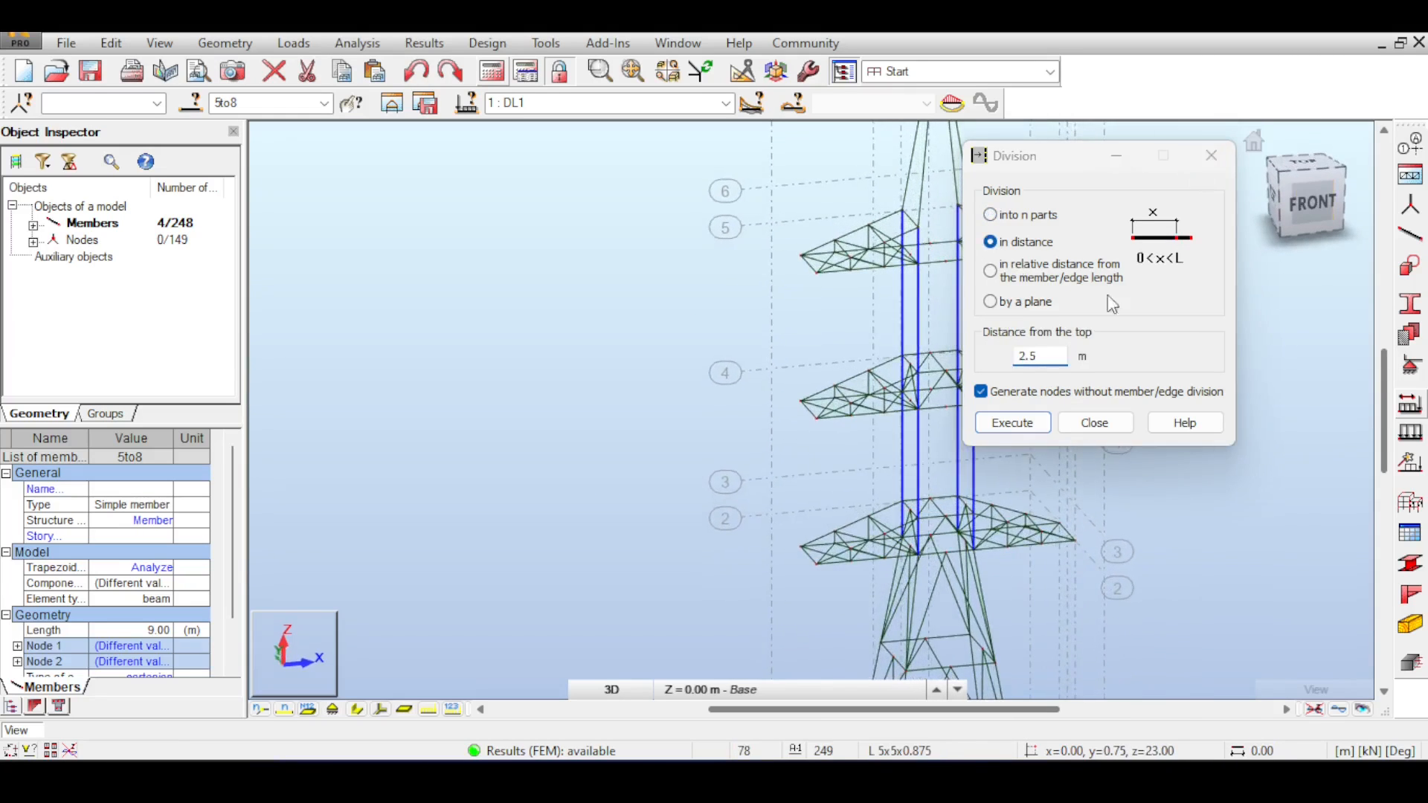
click(1011, 423)
click(774, 440)
middle_drag(815, 471, 714, 419)
scroll(824, 414, up, 3)
click(1076, 423)
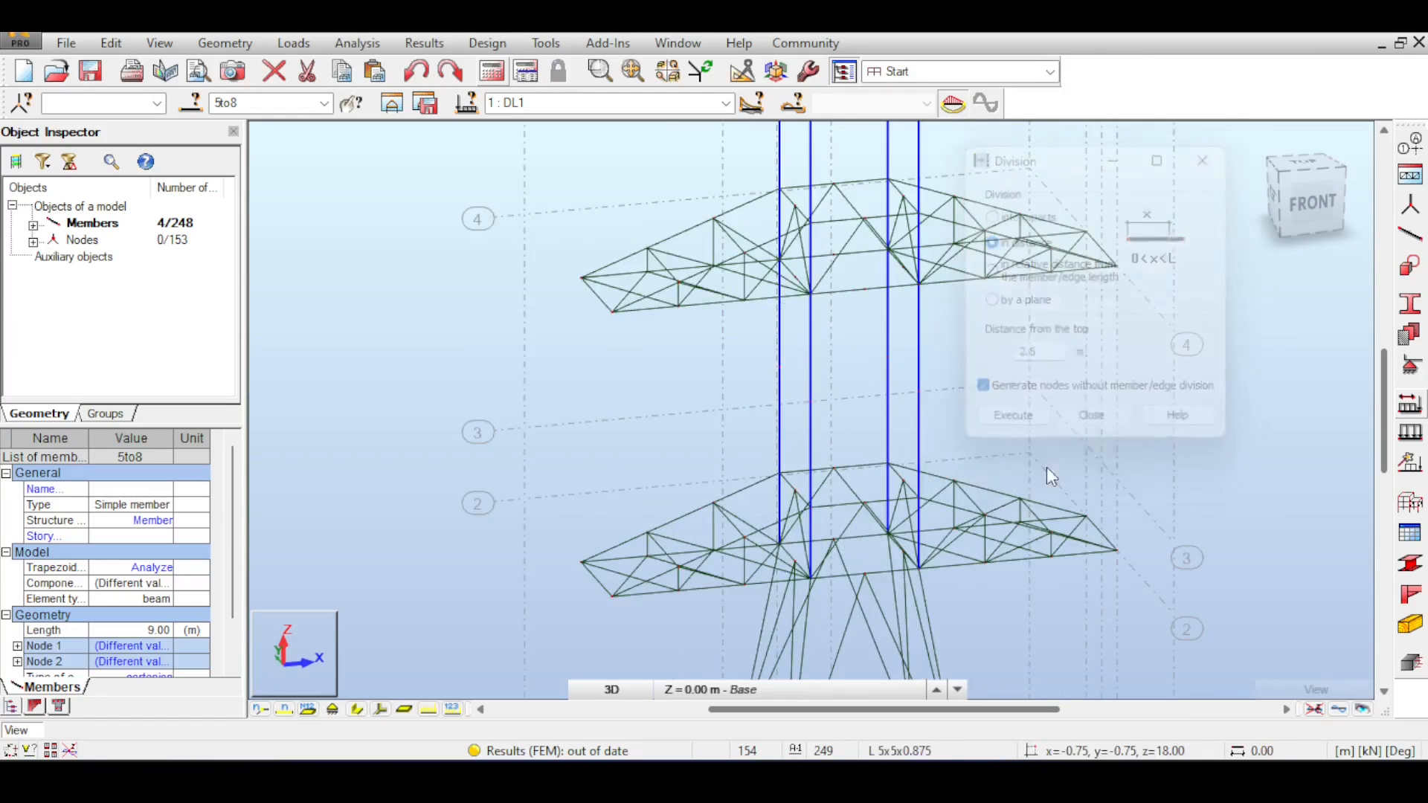
click(1108, 446)
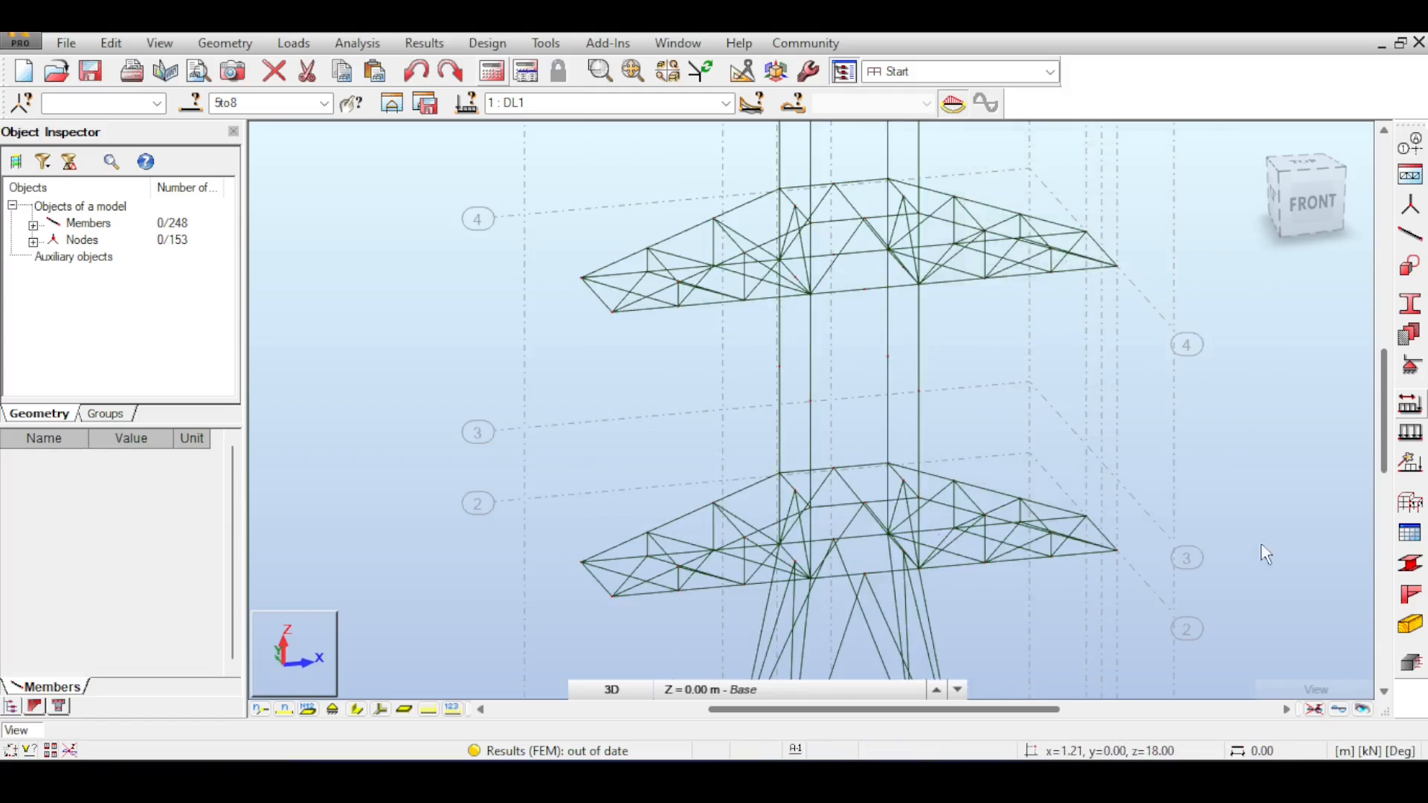
Step: Examine the tower from the front and from an elevated angle, including the cross-arms, body bracing and peak
click(1309, 198)
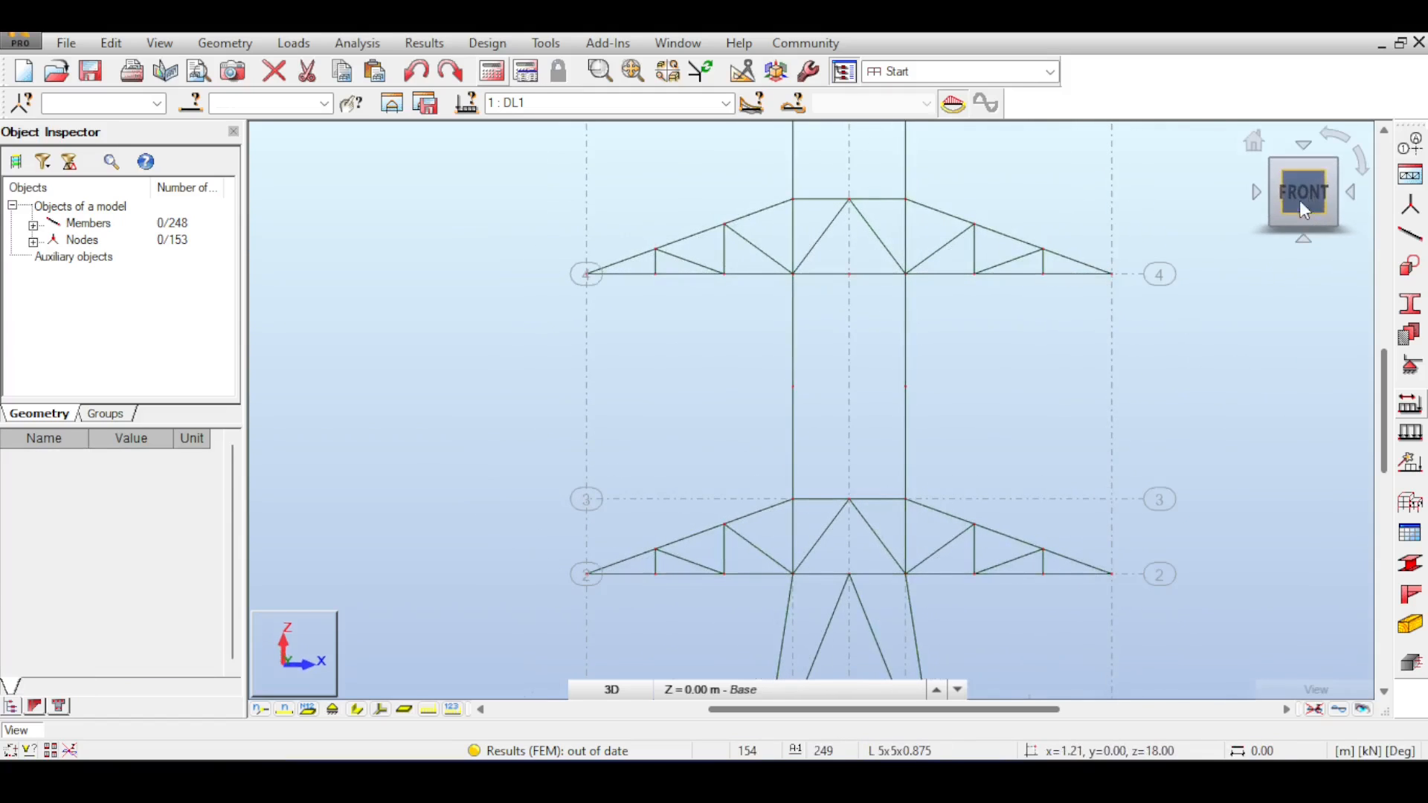
click(1299, 180)
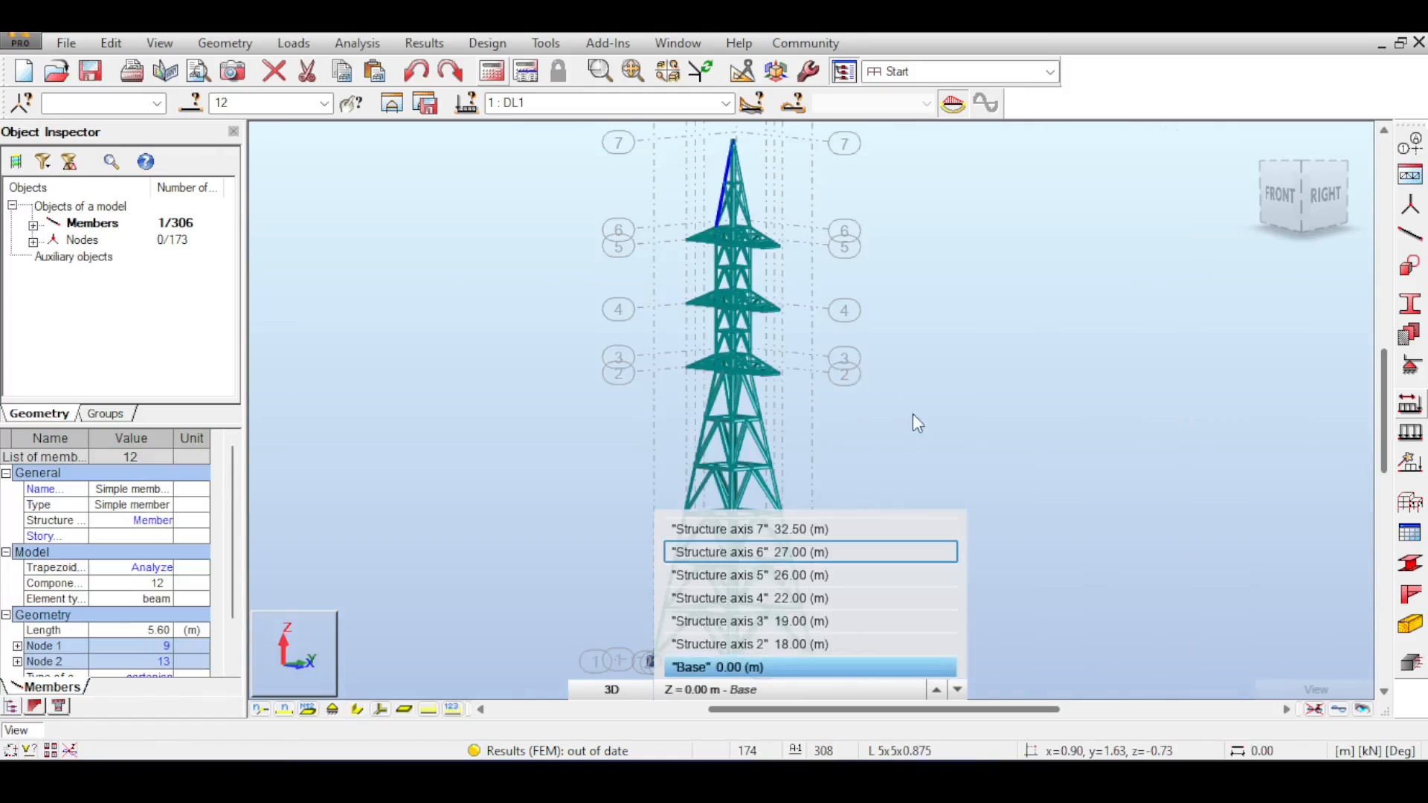
click(922, 401)
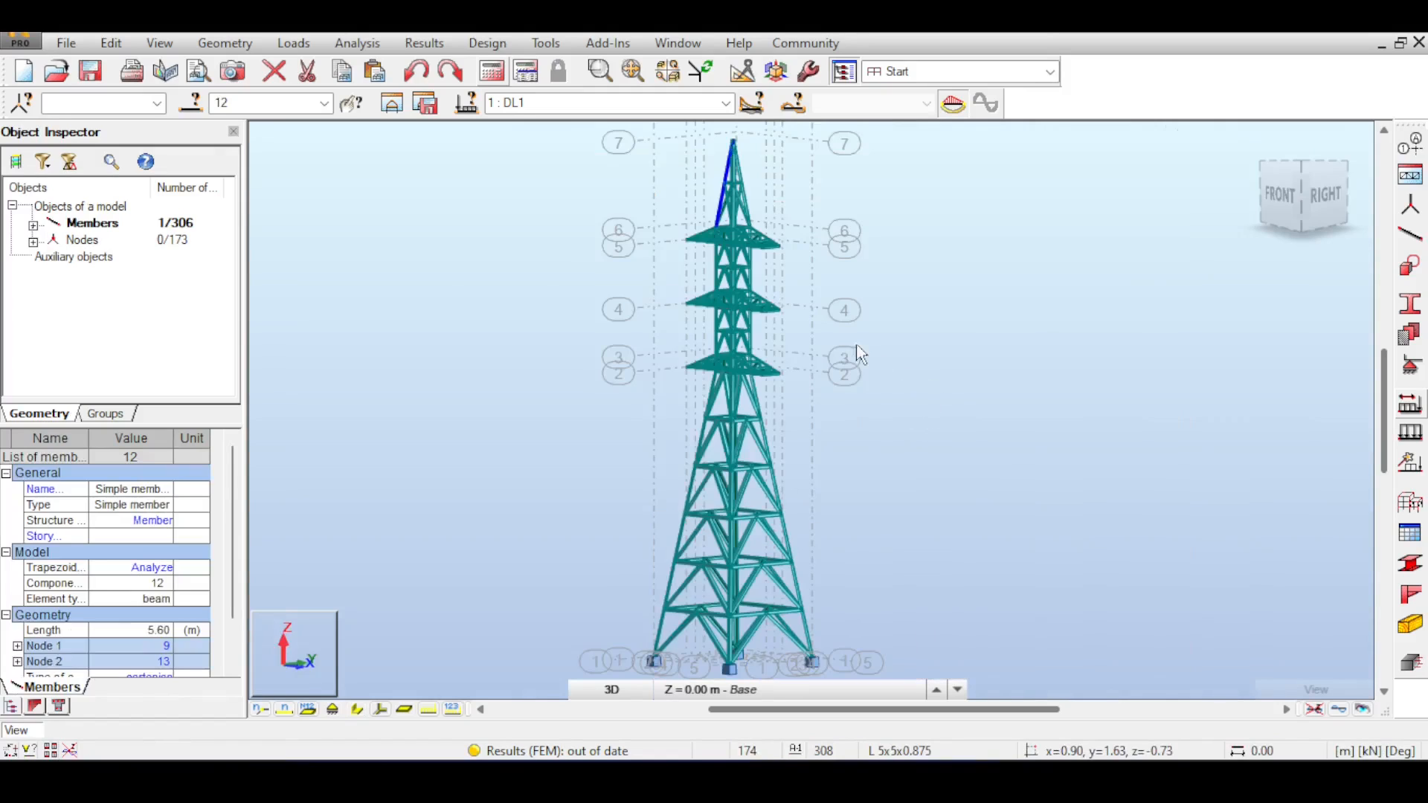
click(1276, 214)
drag(1335, 195, 1311, 183)
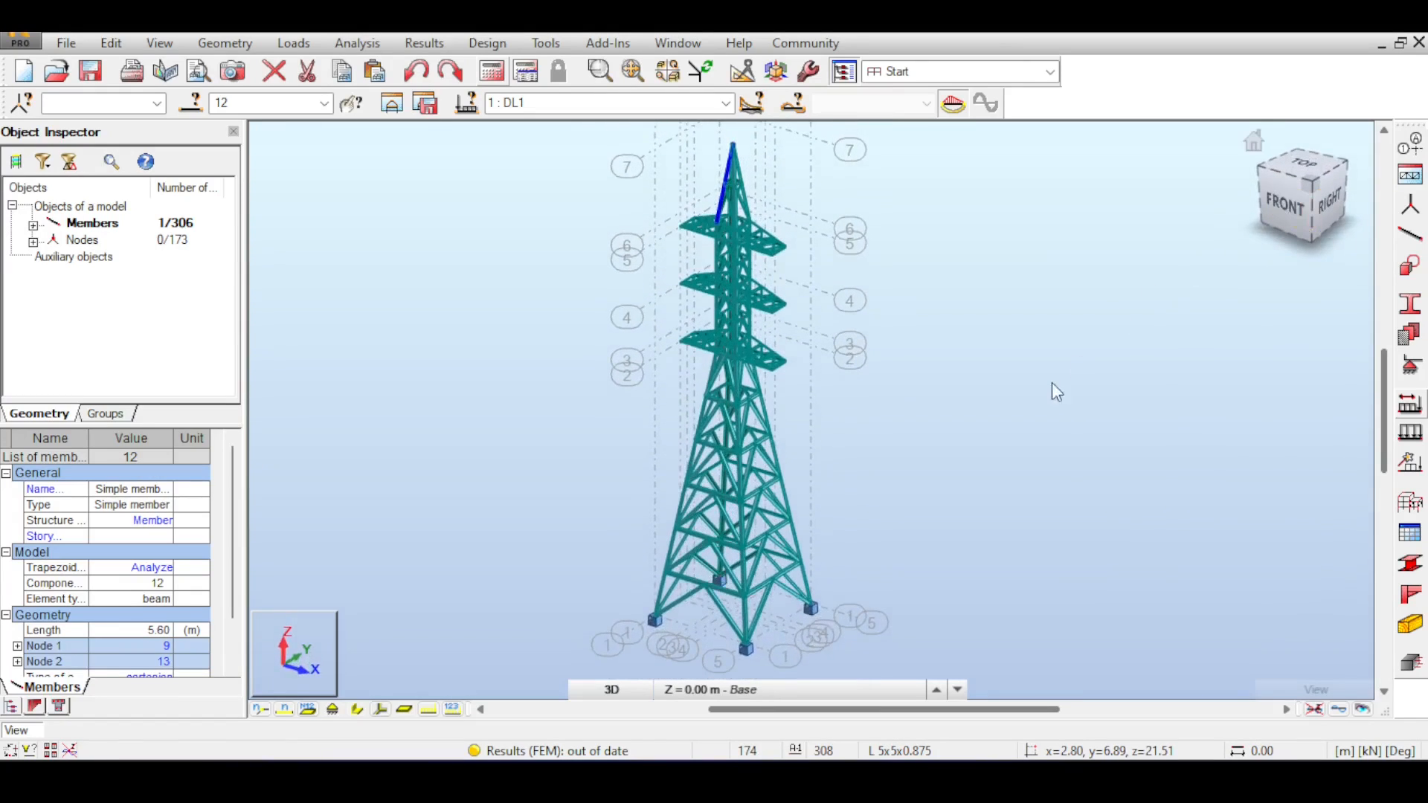
middle_drag(1051, 384, 1130, 397)
scroll(954, 364, up, 2)
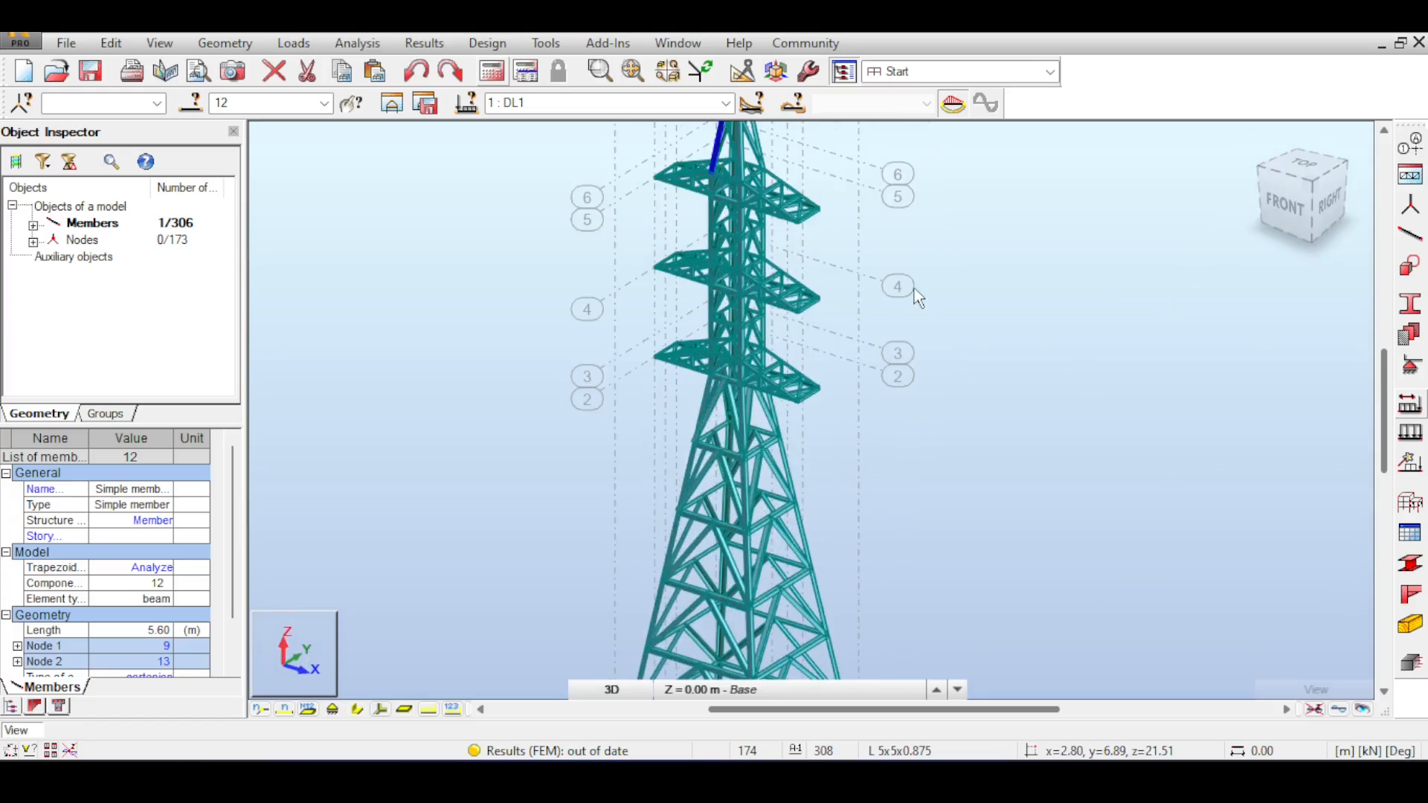
middle_drag(914, 289, 1020, 334)
middle_drag(942, 168, 942, 237)
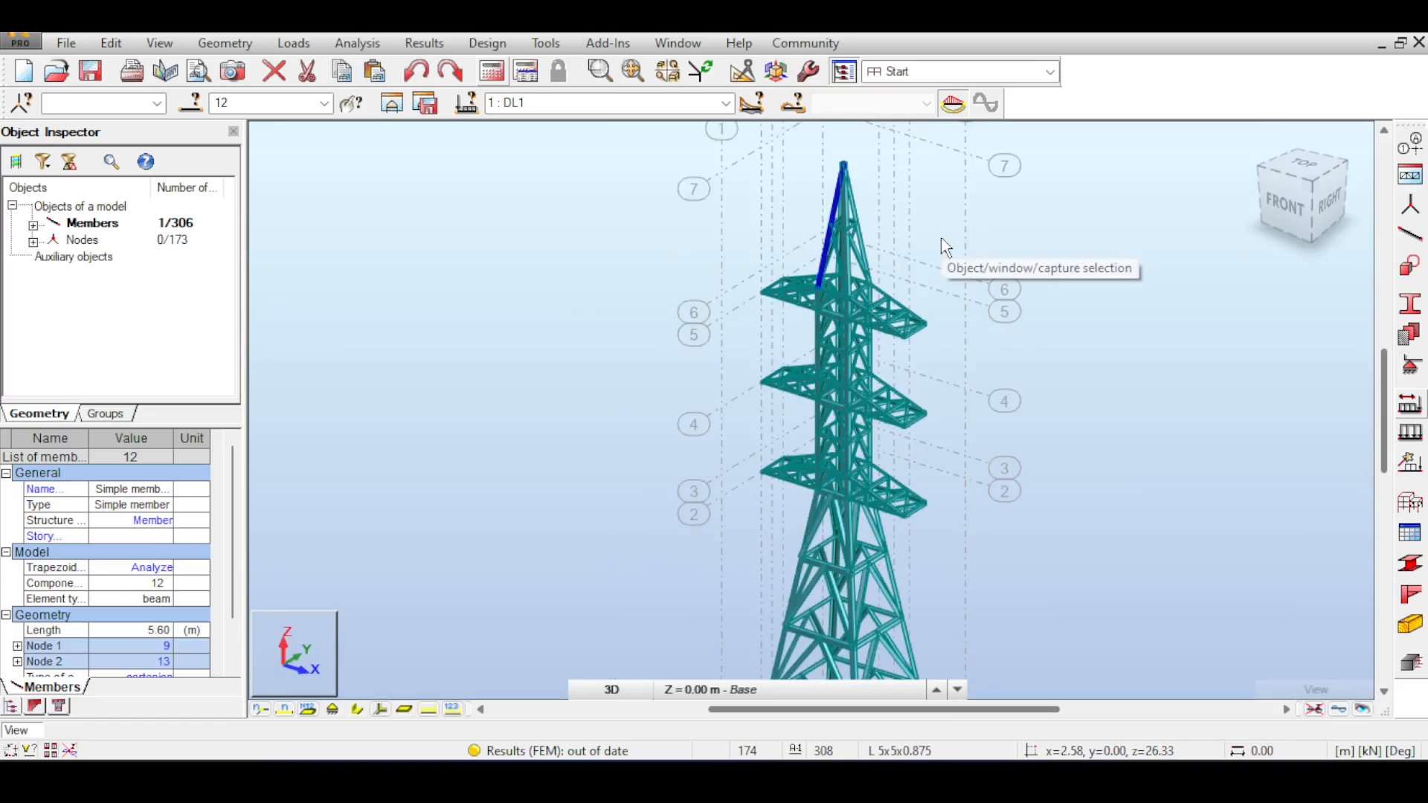
Step: Clear the selection of the peak leg and examine the tower's peak, cross-arms and lower body in the elevated view
scroll(897, 345, up, 3)
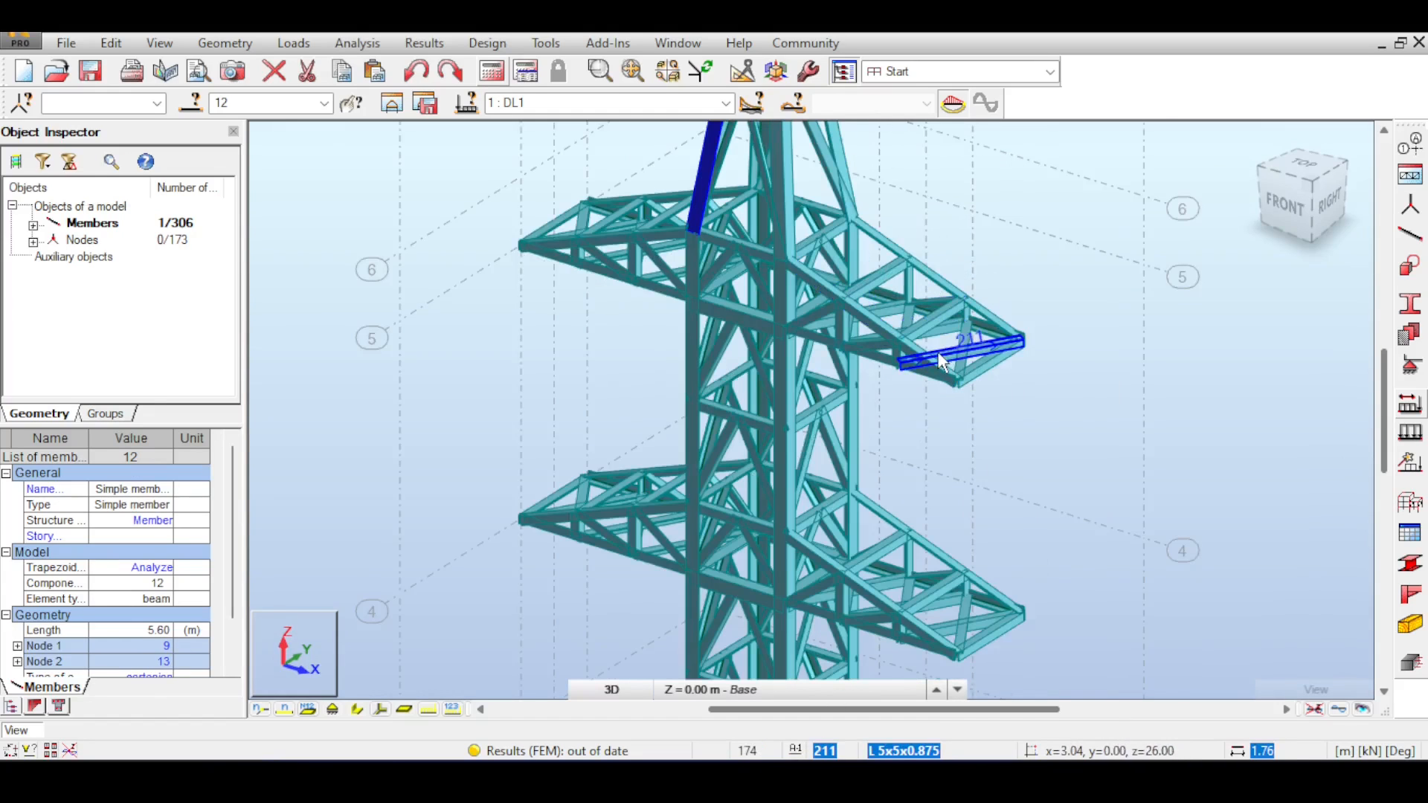
scroll(888, 333, down, 2)
scroll(891, 339, down, 1)
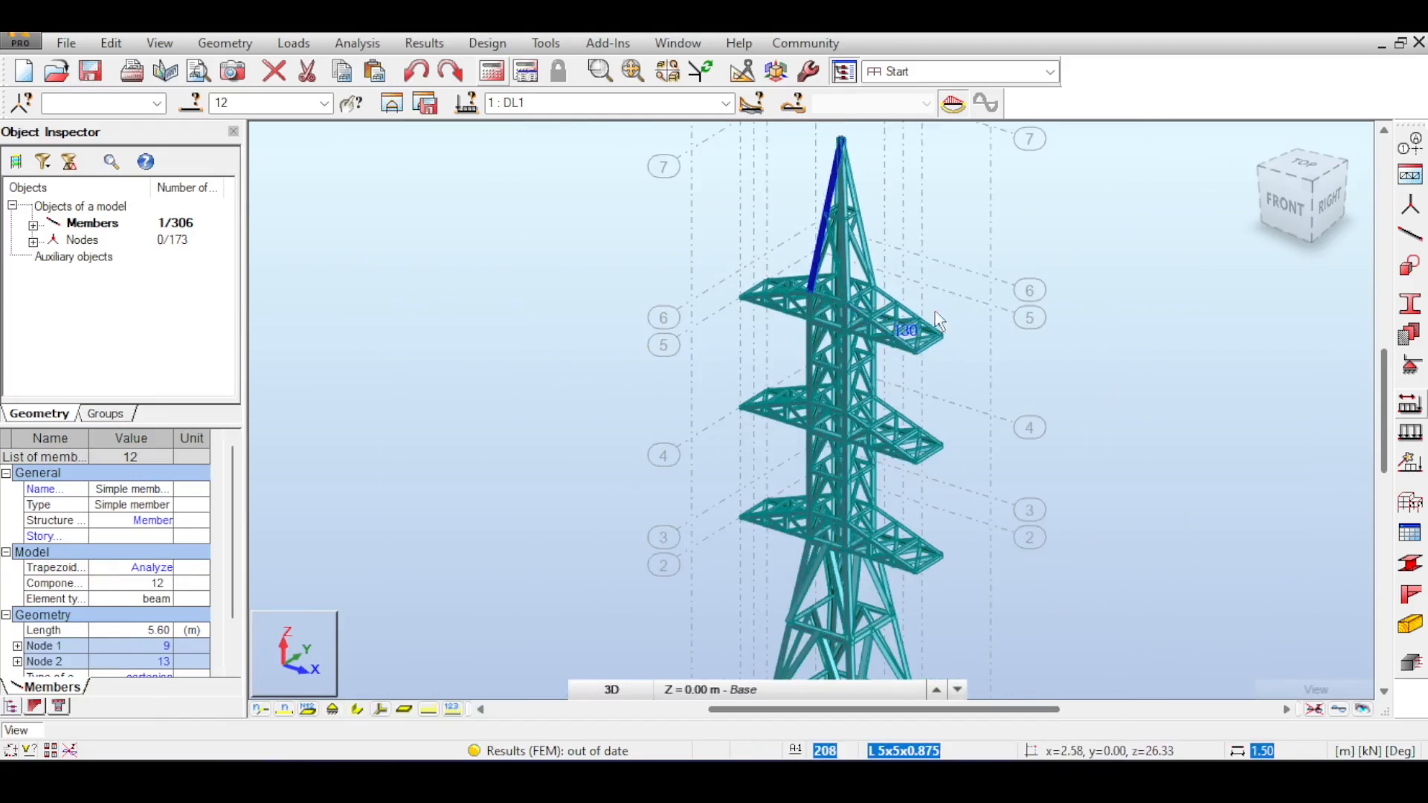
scroll(966, 231, down, 2)
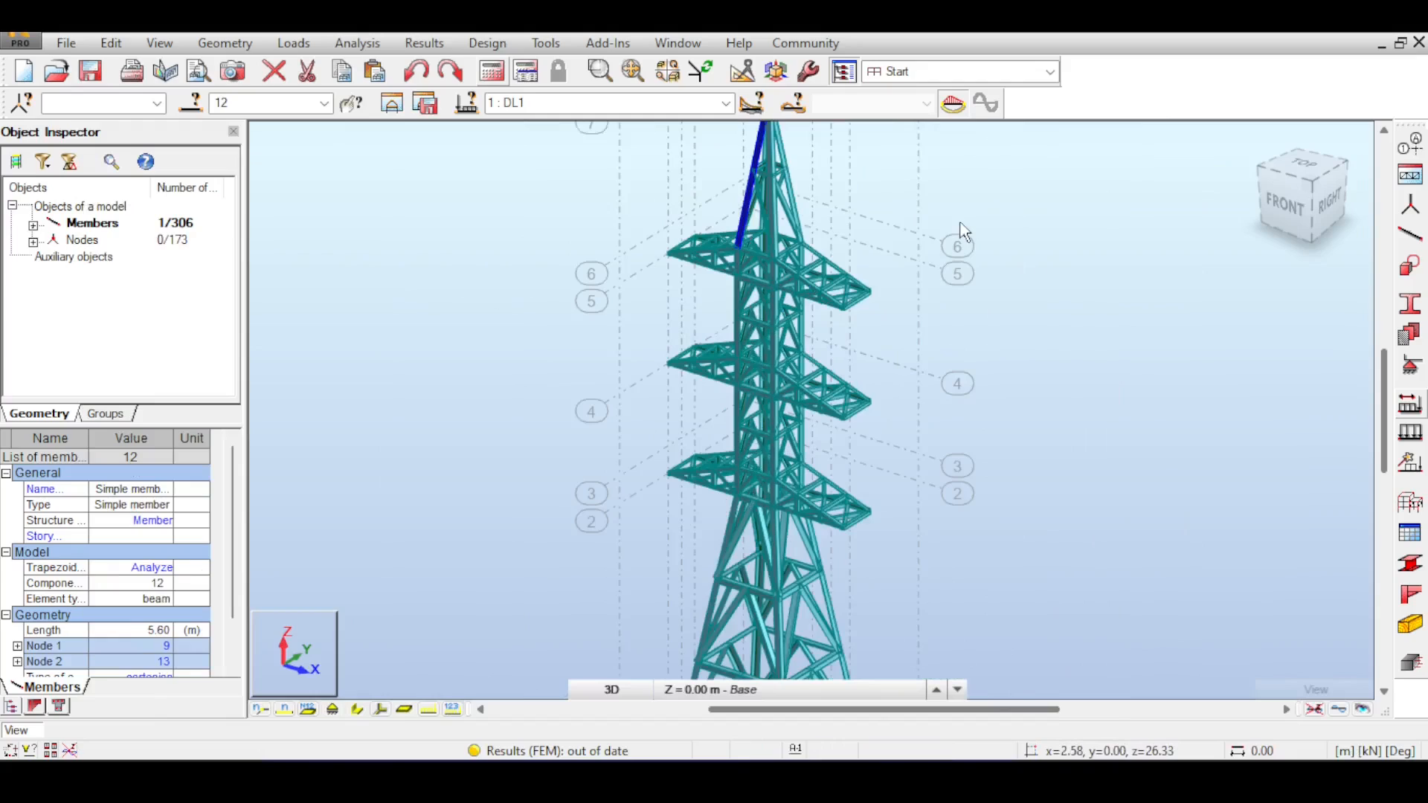
click(1037, 278)
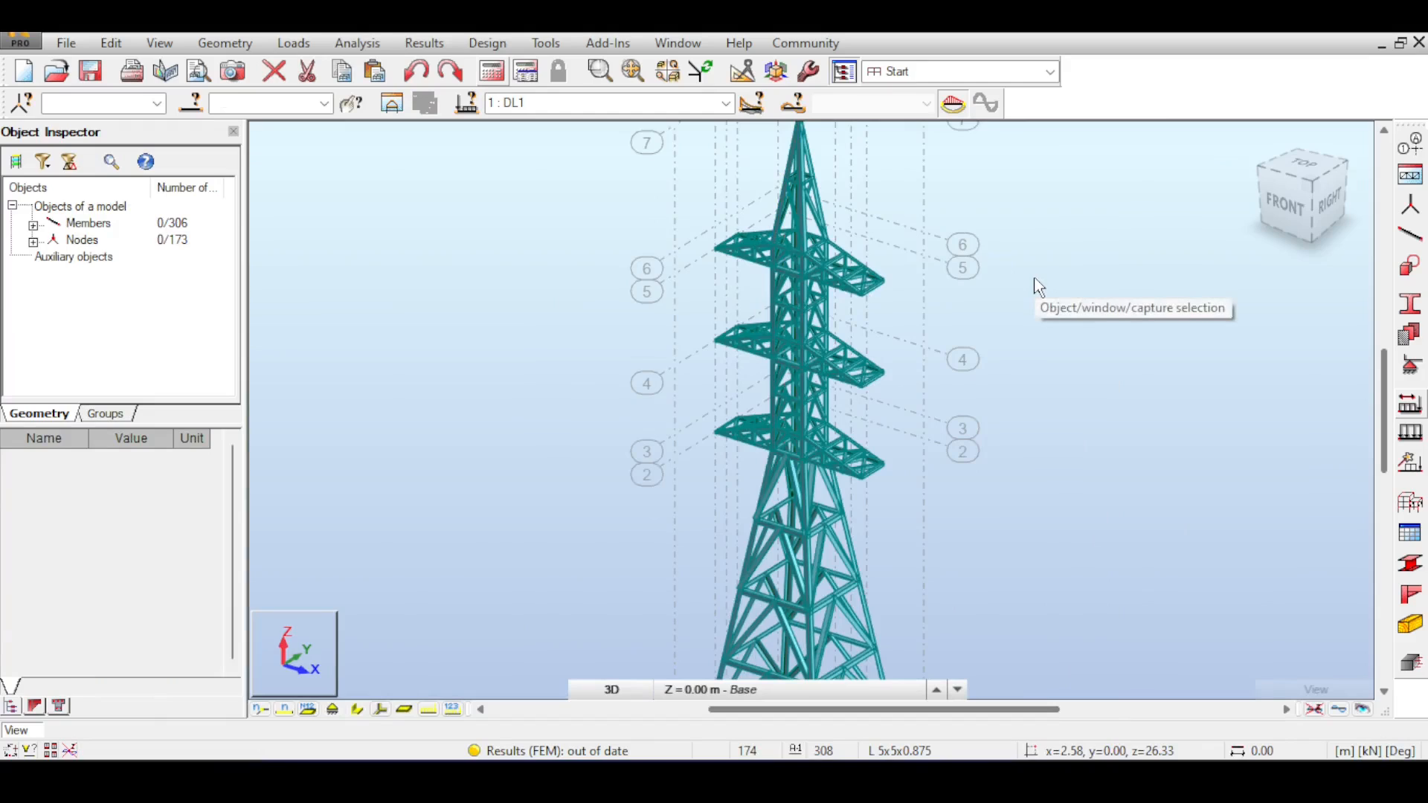
scroll(1038, 286, down, 1)
middle_drag(1126, 214, 1056, 206)
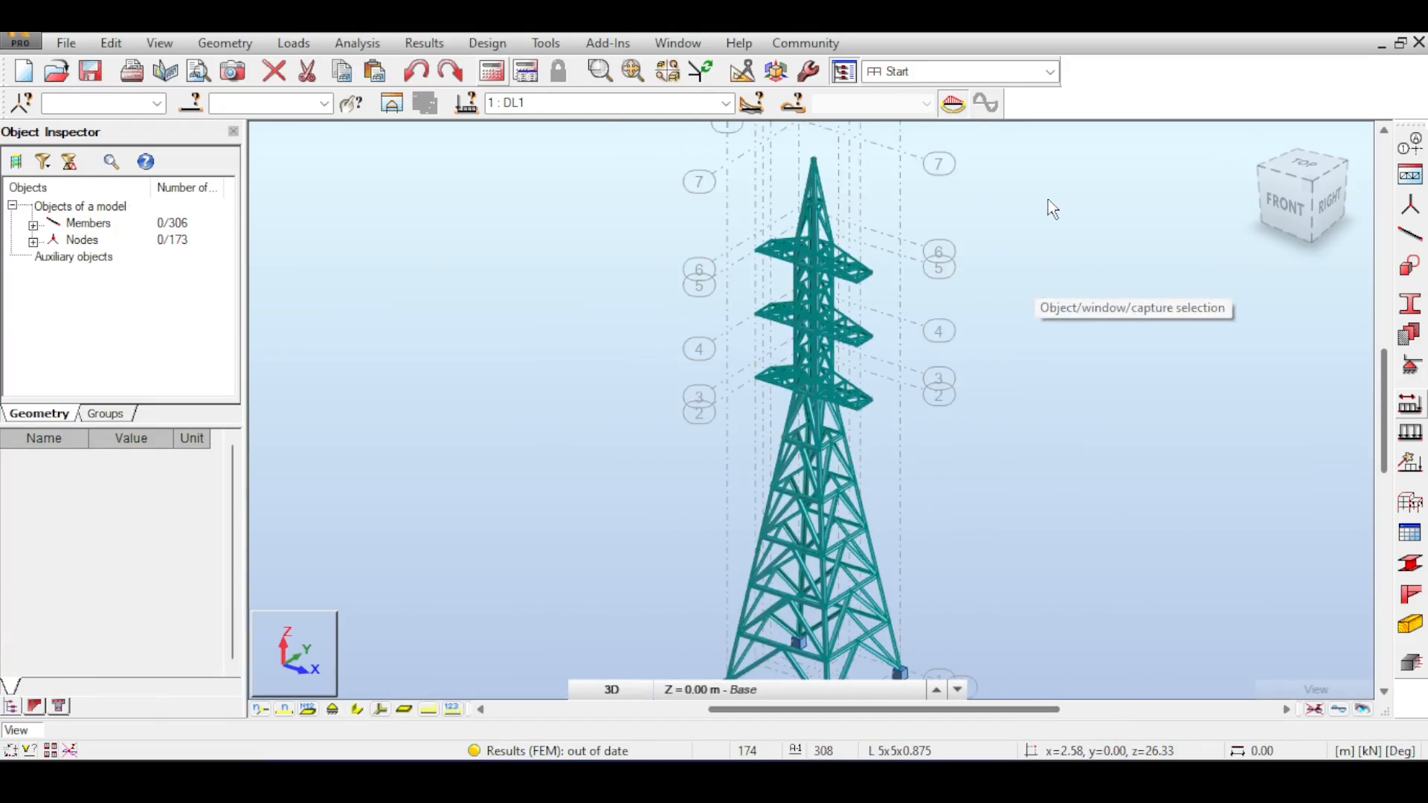
scroll(760, 232, up, 4)
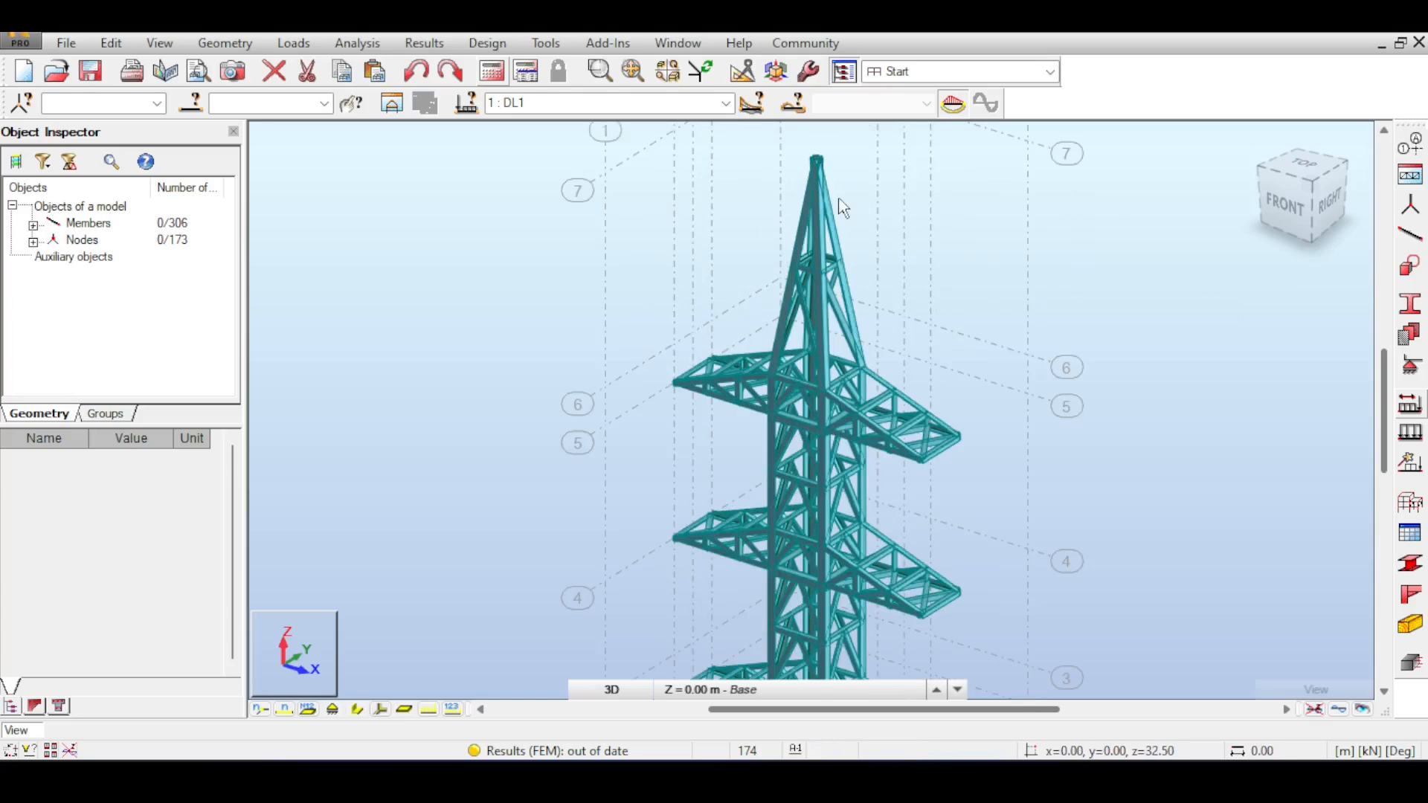
scroll(1011, 262, down, 1)
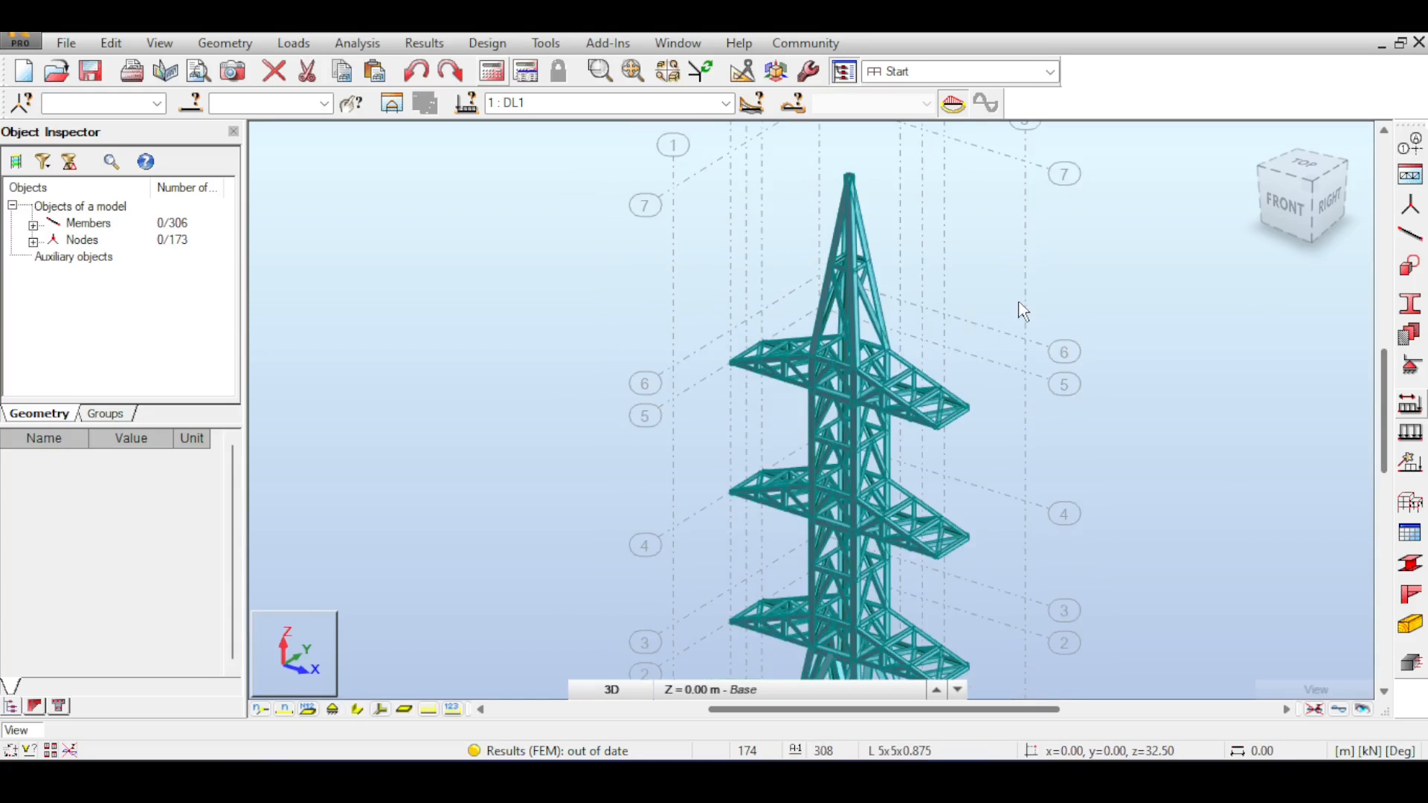
scroll(1074, 353, down, 4)
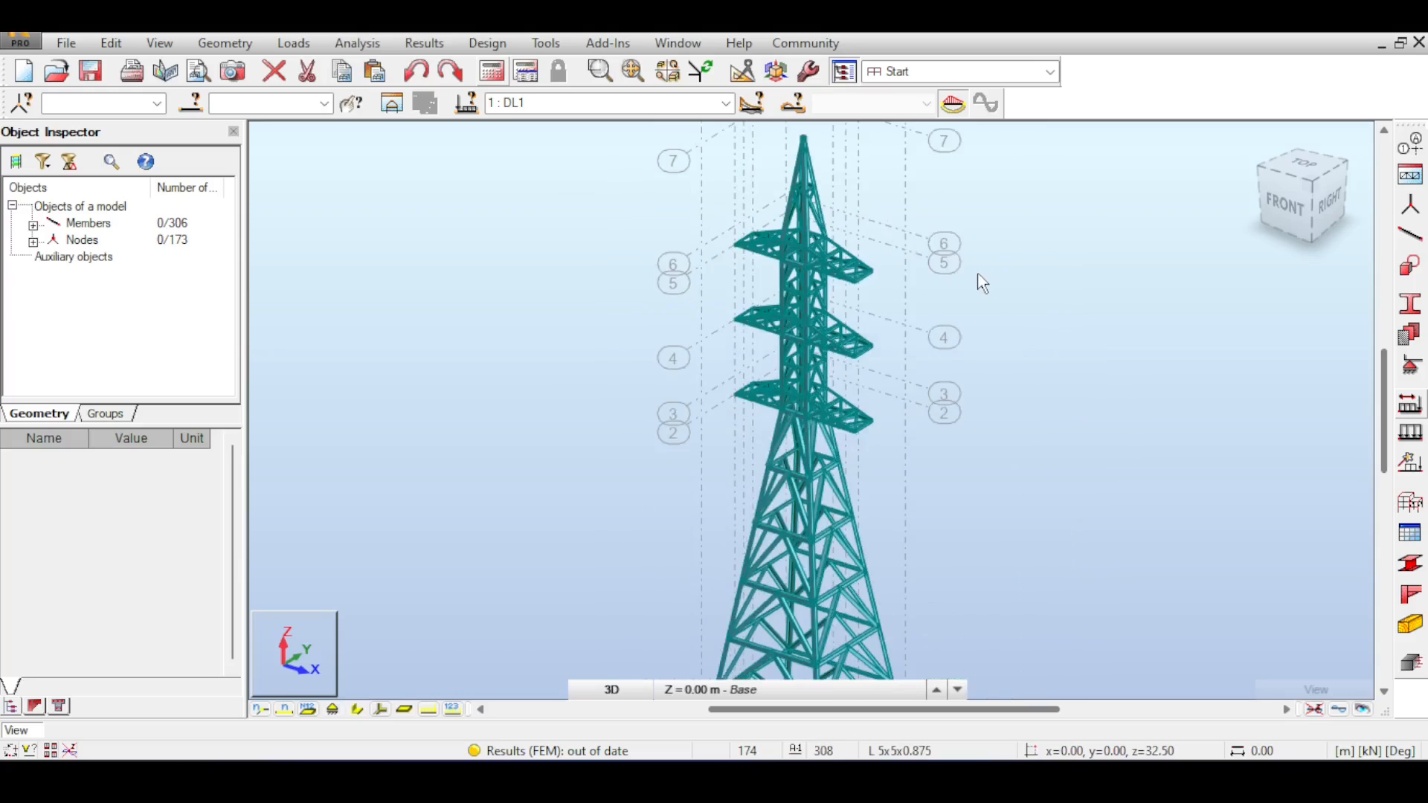
middle_drag(1032, 403, 984, 337)
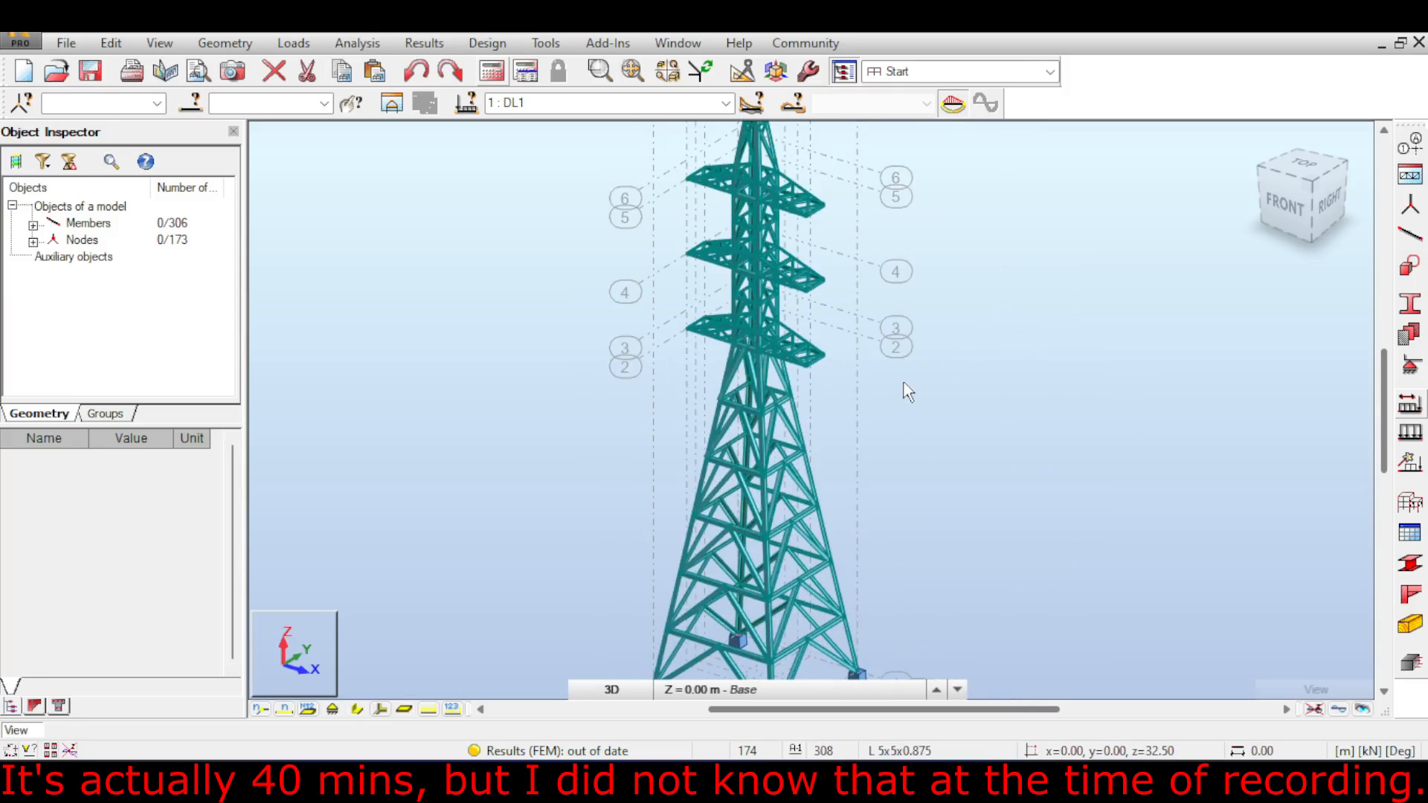
scroll(930, 390, down, 2)
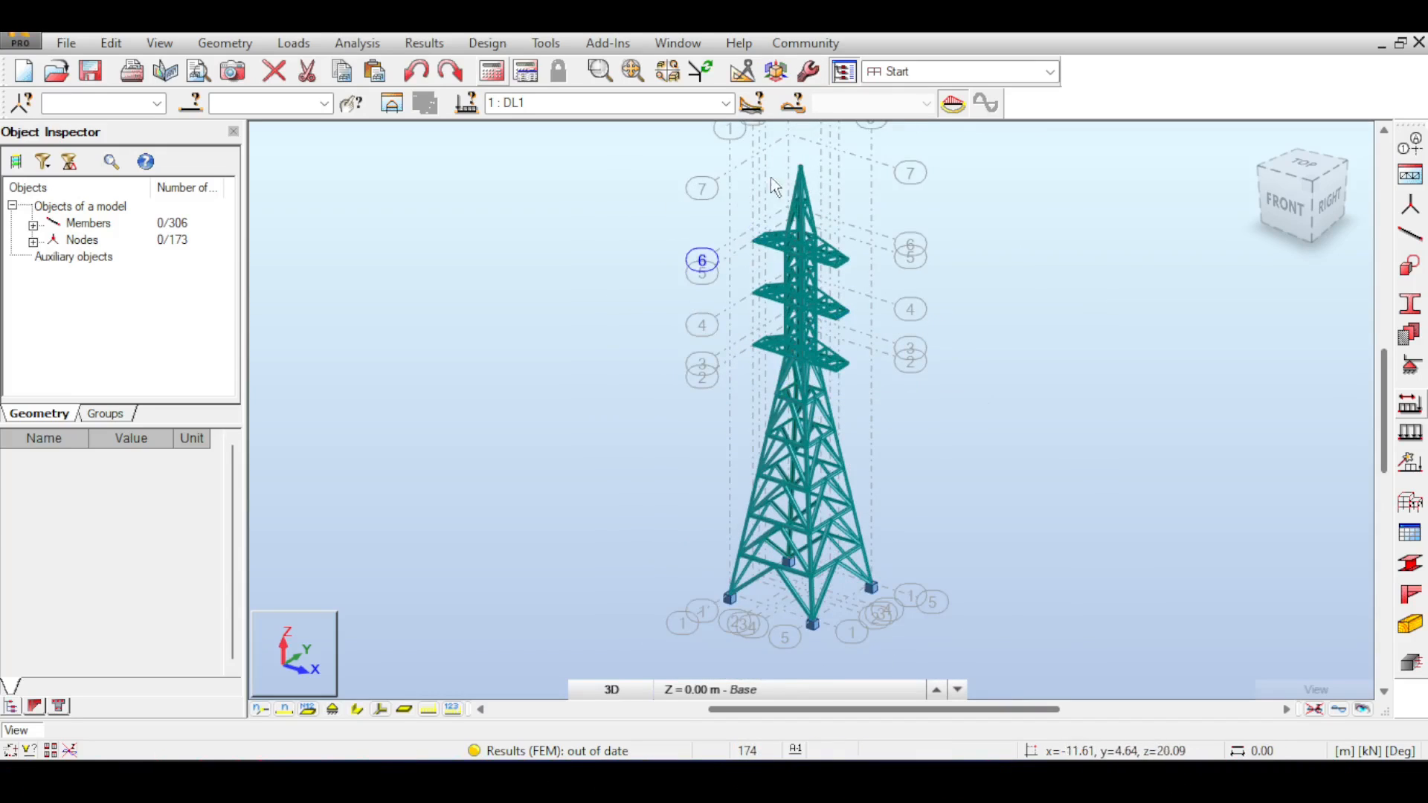
scroll(699, 201, up, 3)
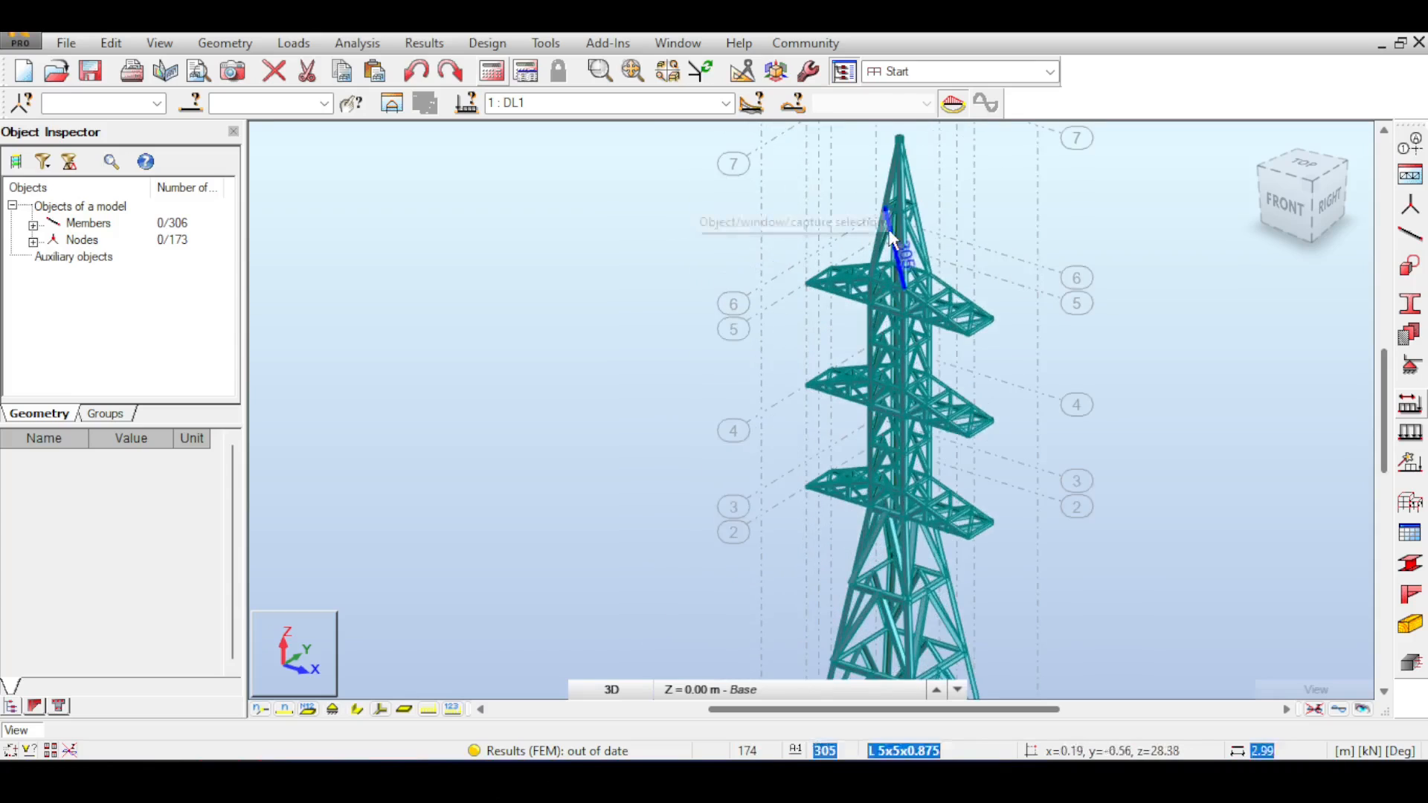
middle_drag(1077, 257, 1020, 190)
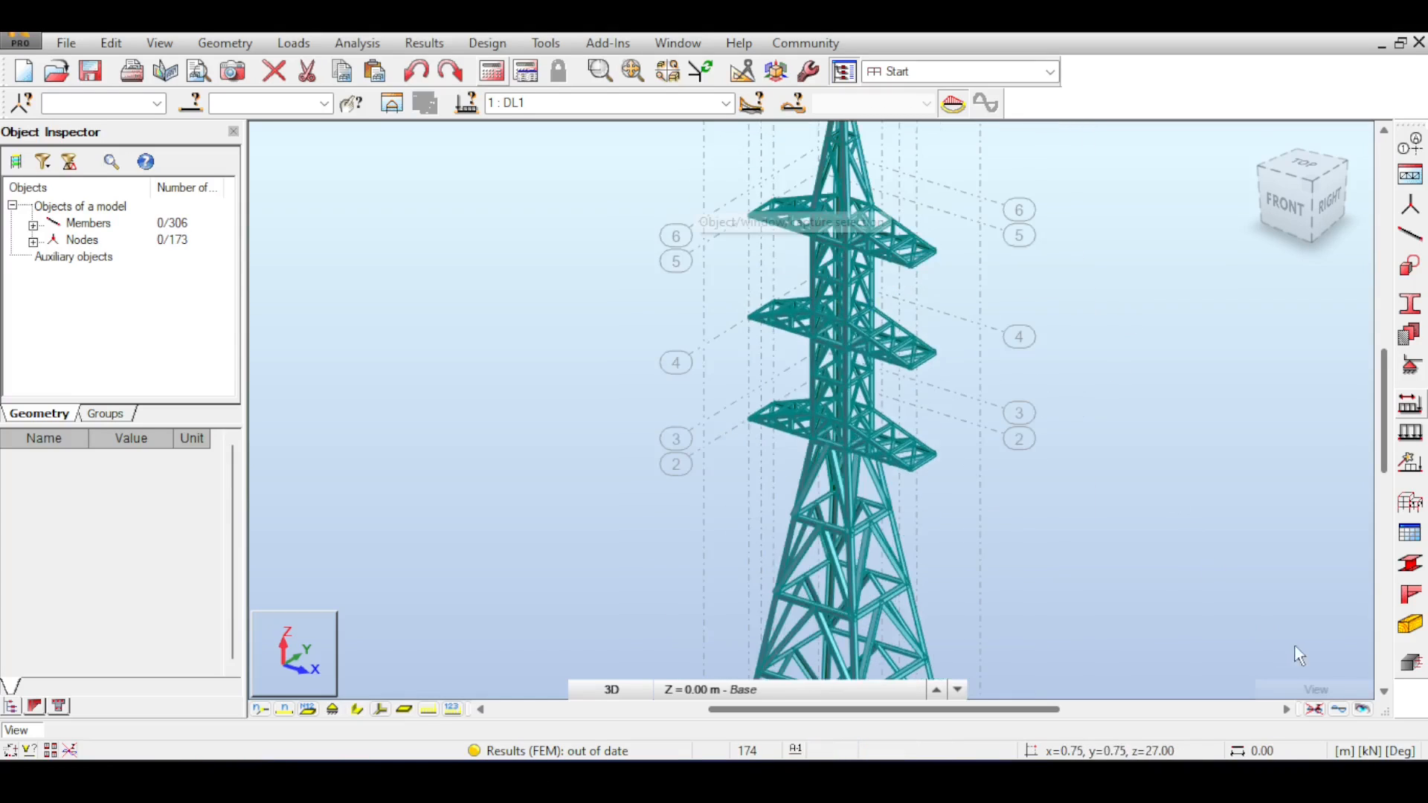
Step: Run the structural analysis of the completed tower
click(492, 71)
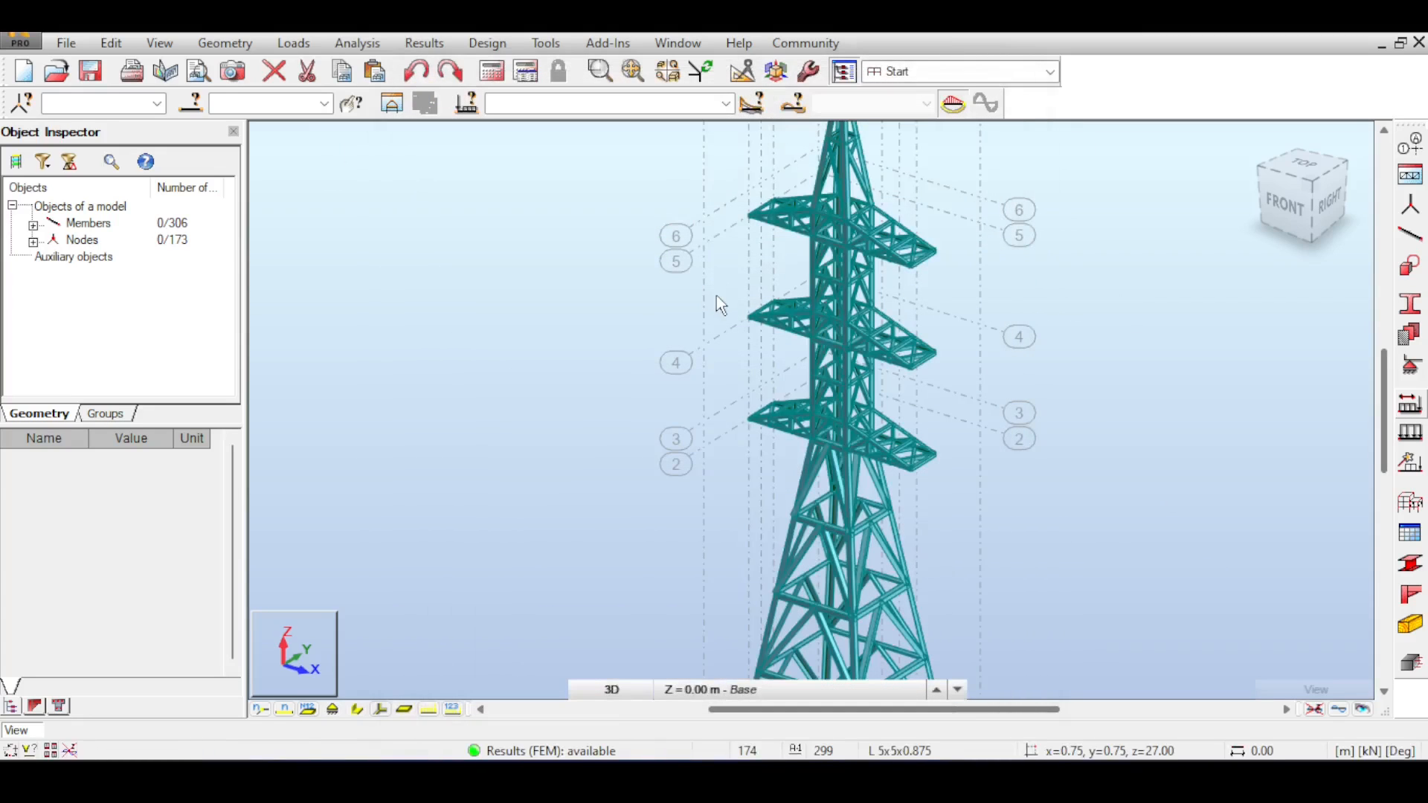
scroll(1091, 406, down, 3)
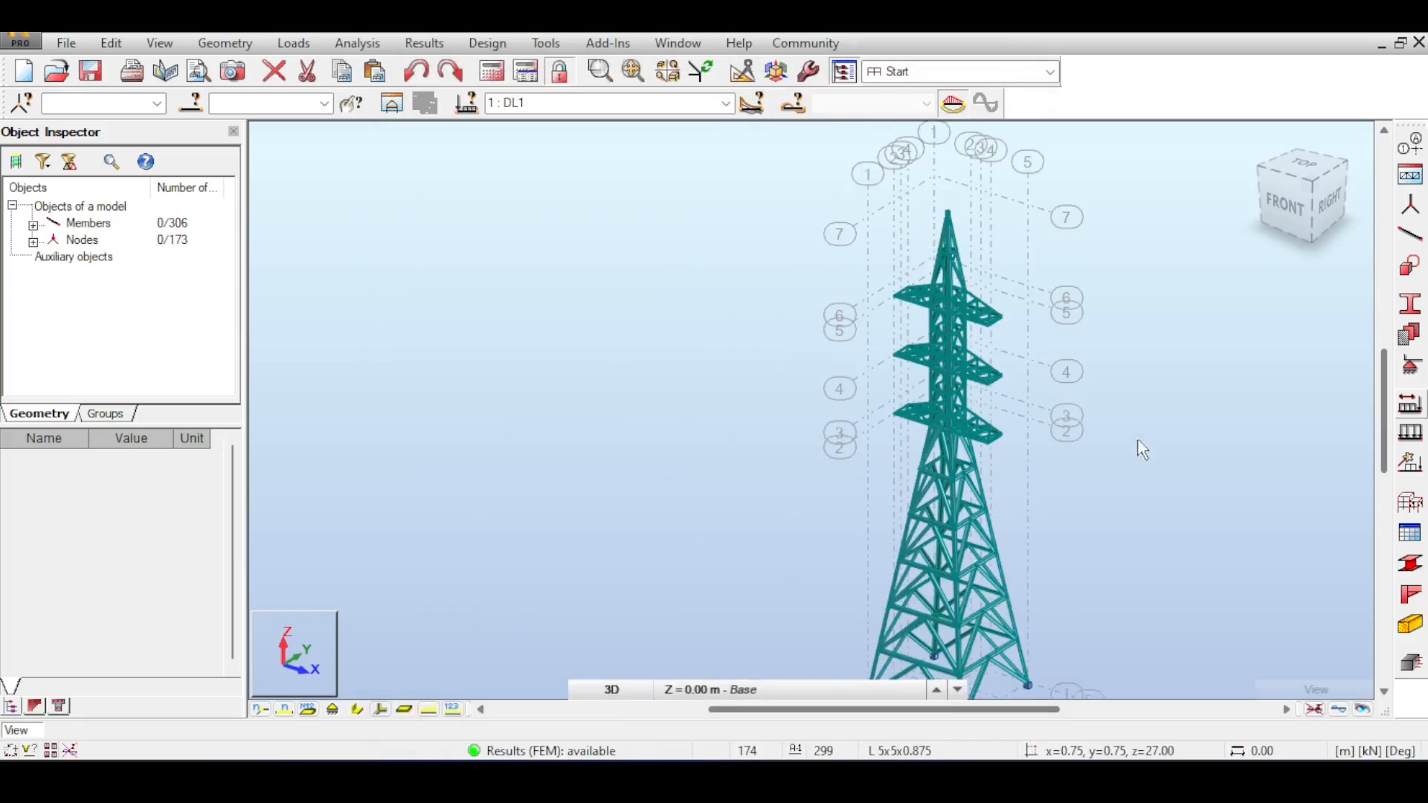
middle_drag(1138, 433, 1019, 332)
scroll(1036, 357, down, 1)
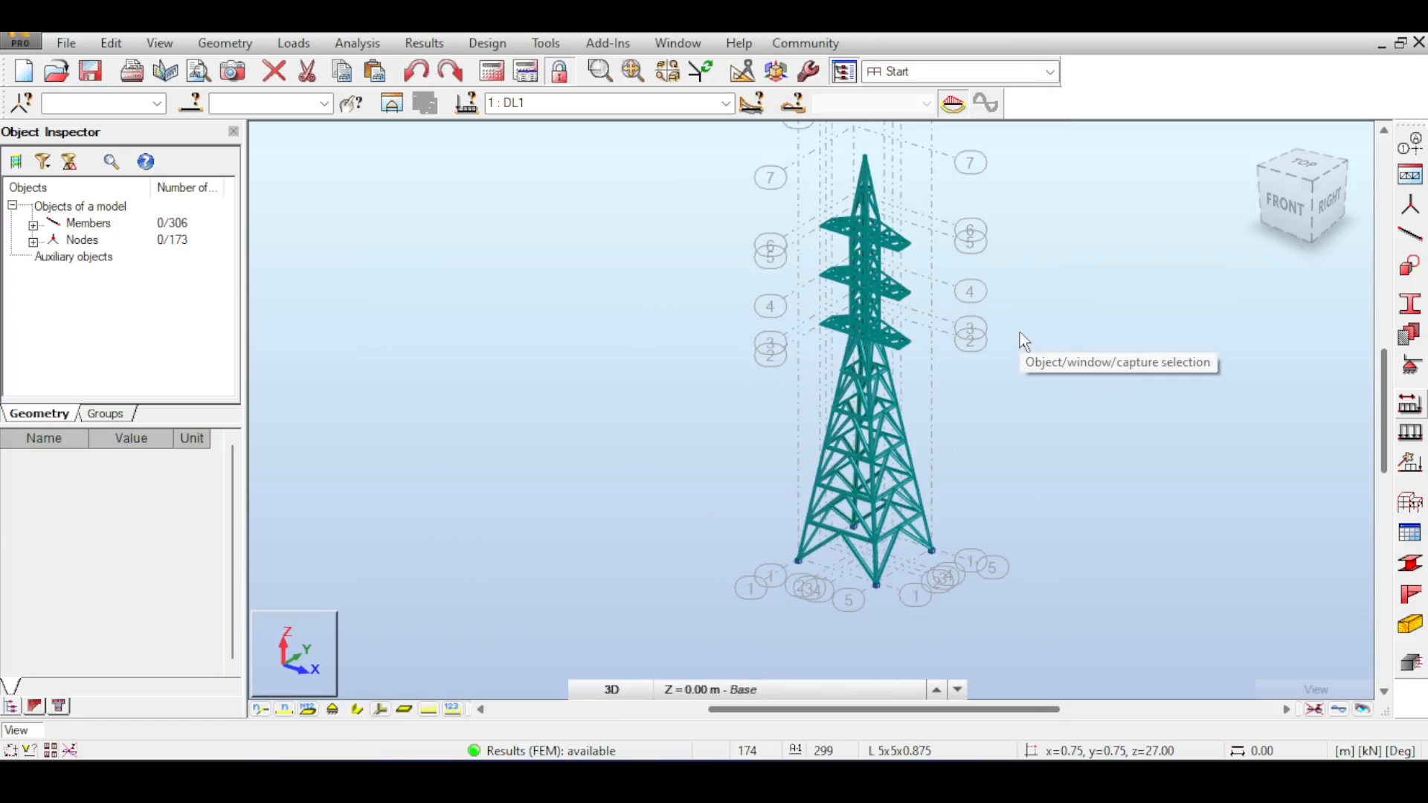
scroll(868, 273, up, 1)
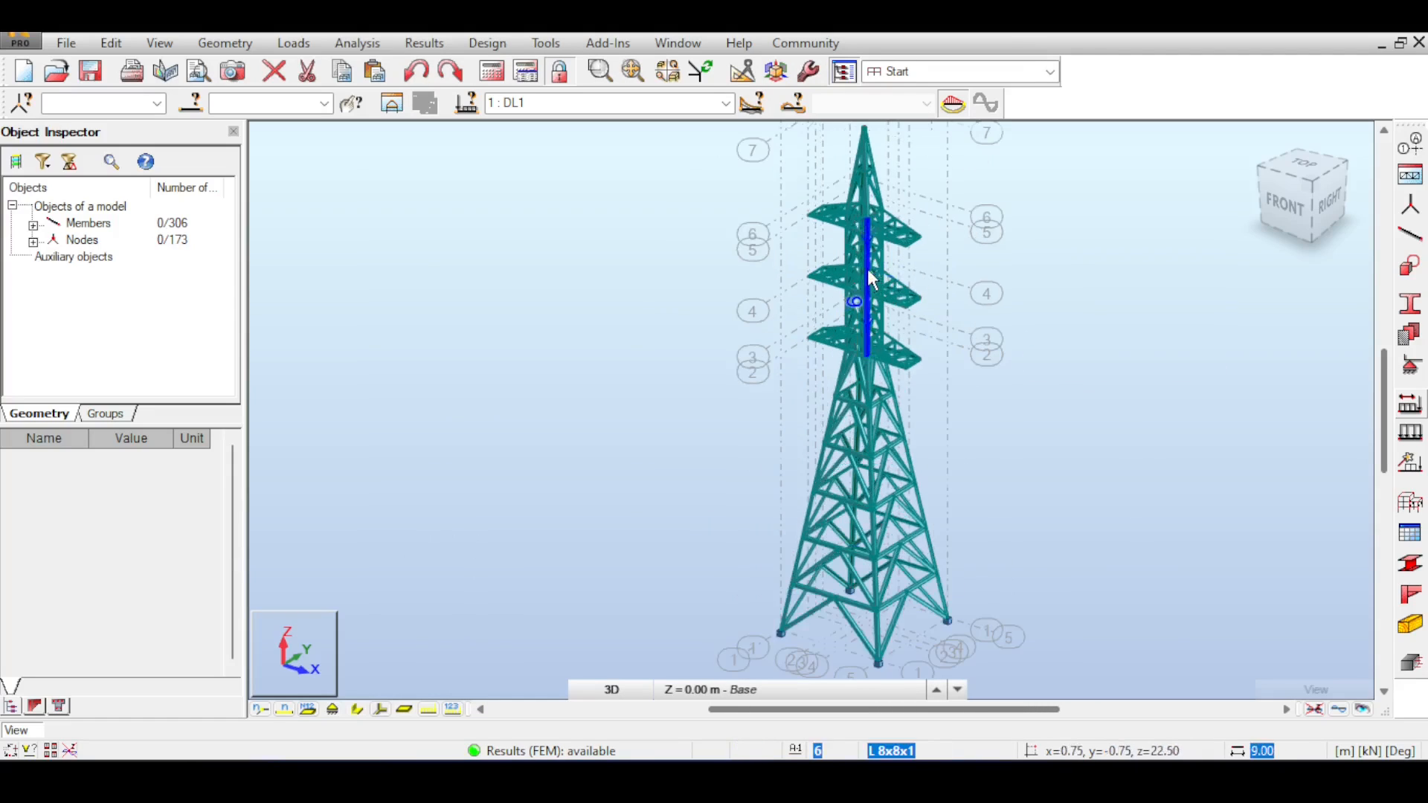
Step: Display the tower's deformation for load case DL1 and examine it from above, from the front and in the home view
click(1338, 709)
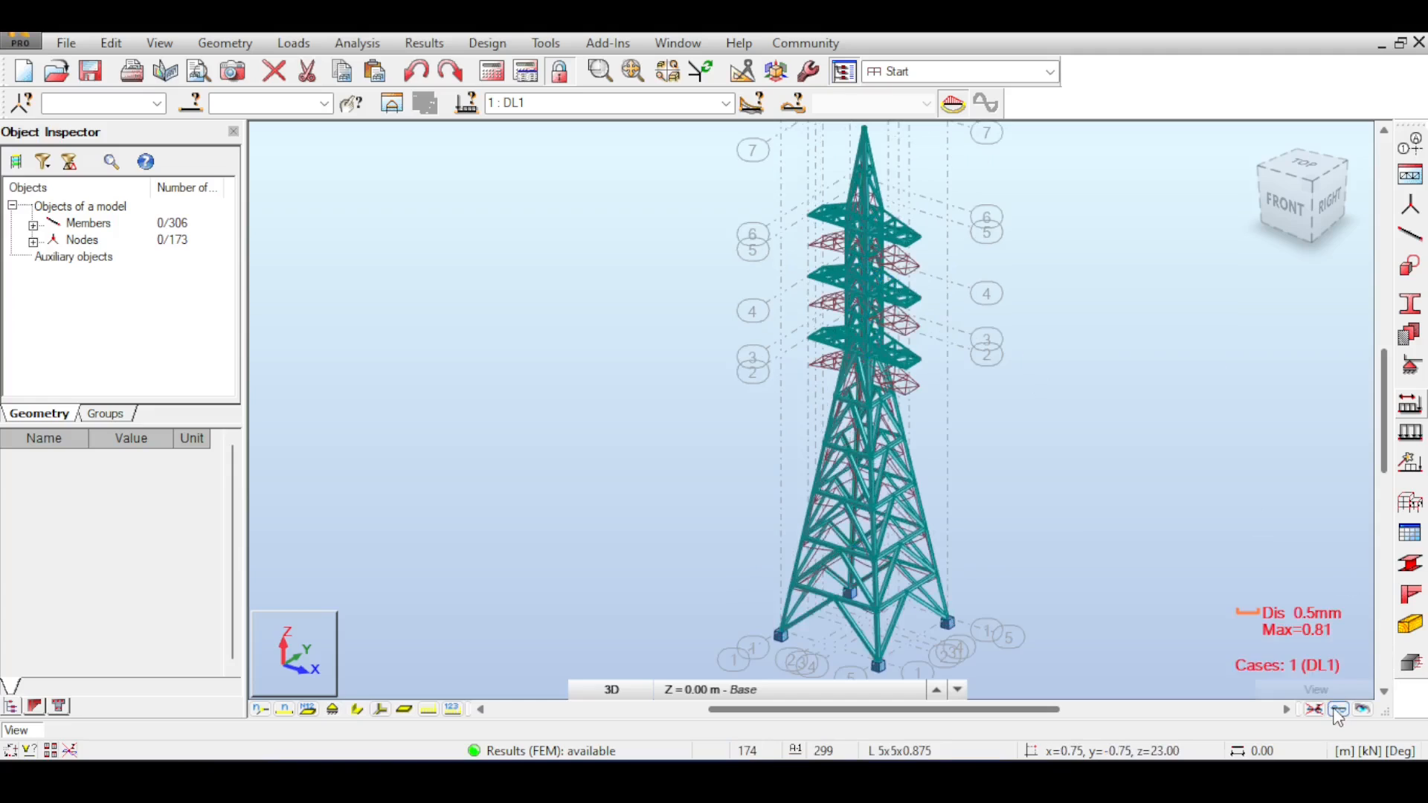
drag(1310, 182, 1342, 159)
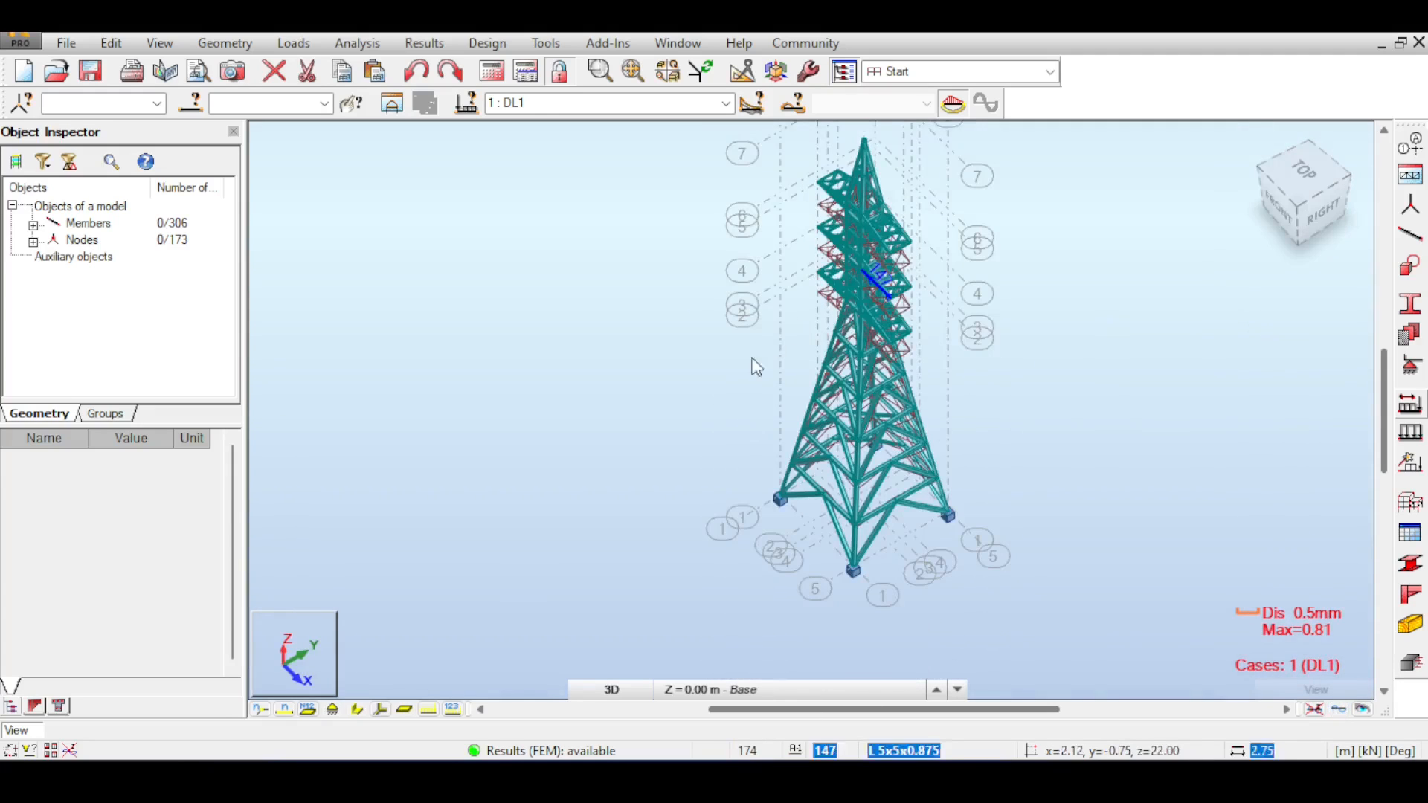
scroll(960, 305, up, 1)
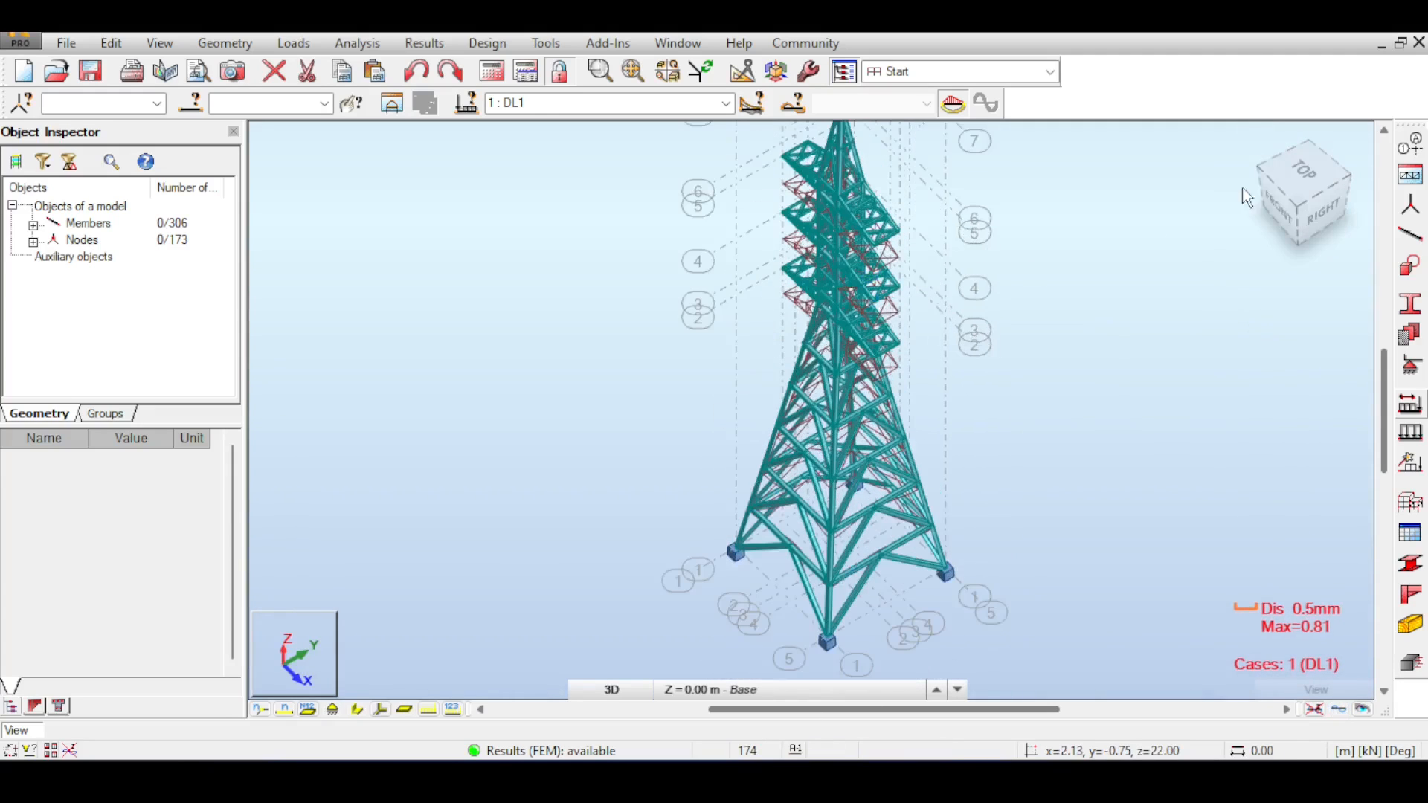
click(1287, 206)
scroll(881, 362, up, 2)
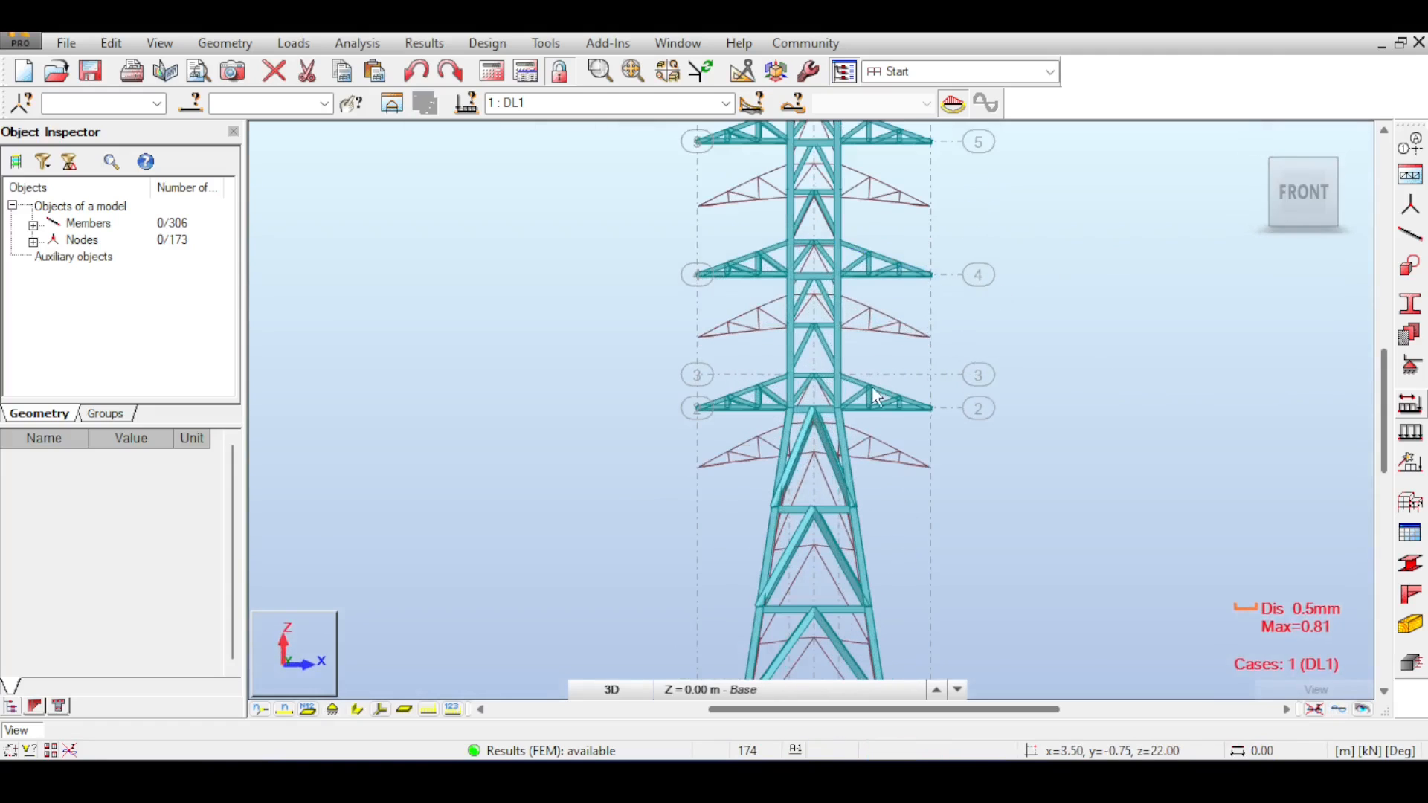
scroll(840, 210, up, 2)
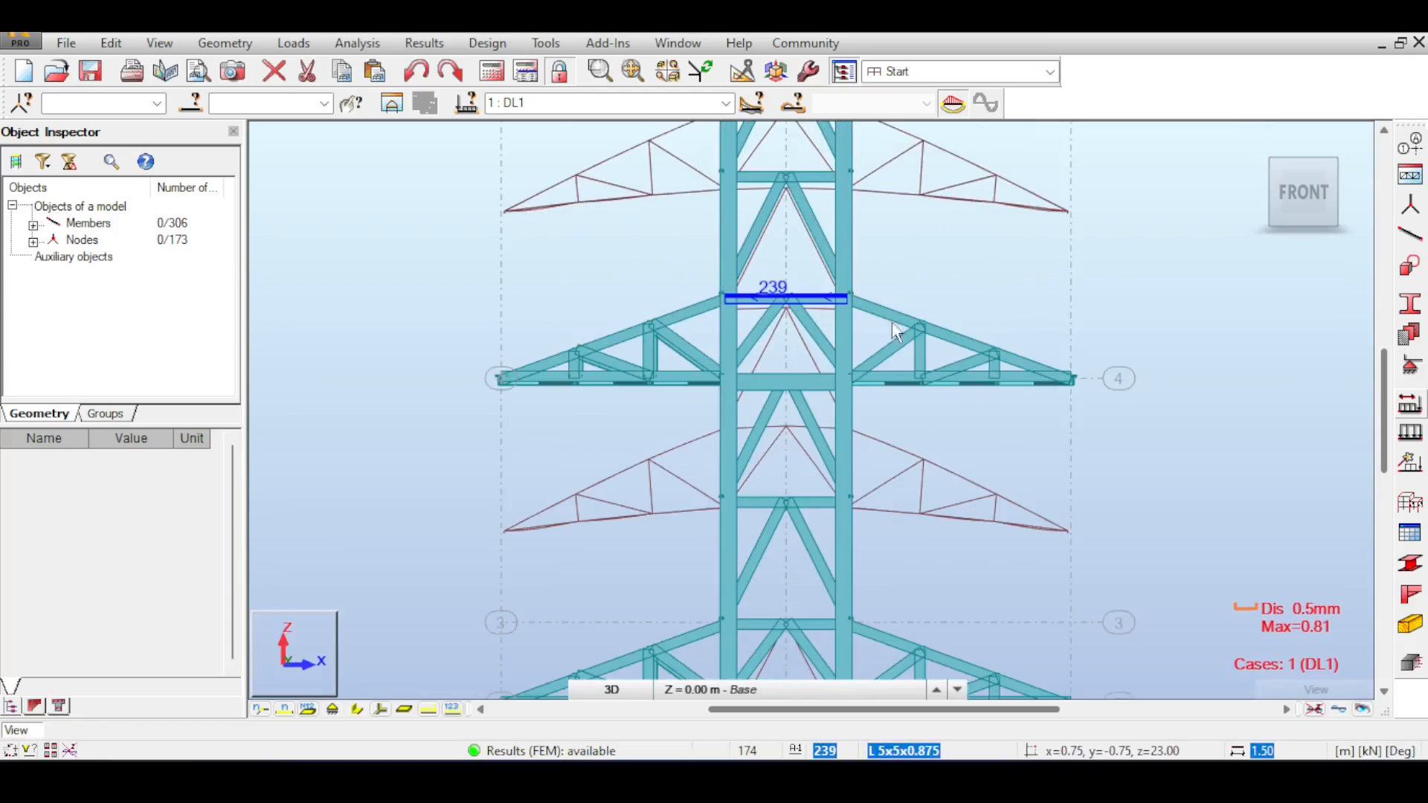
scroll(890, 322, down, 2)
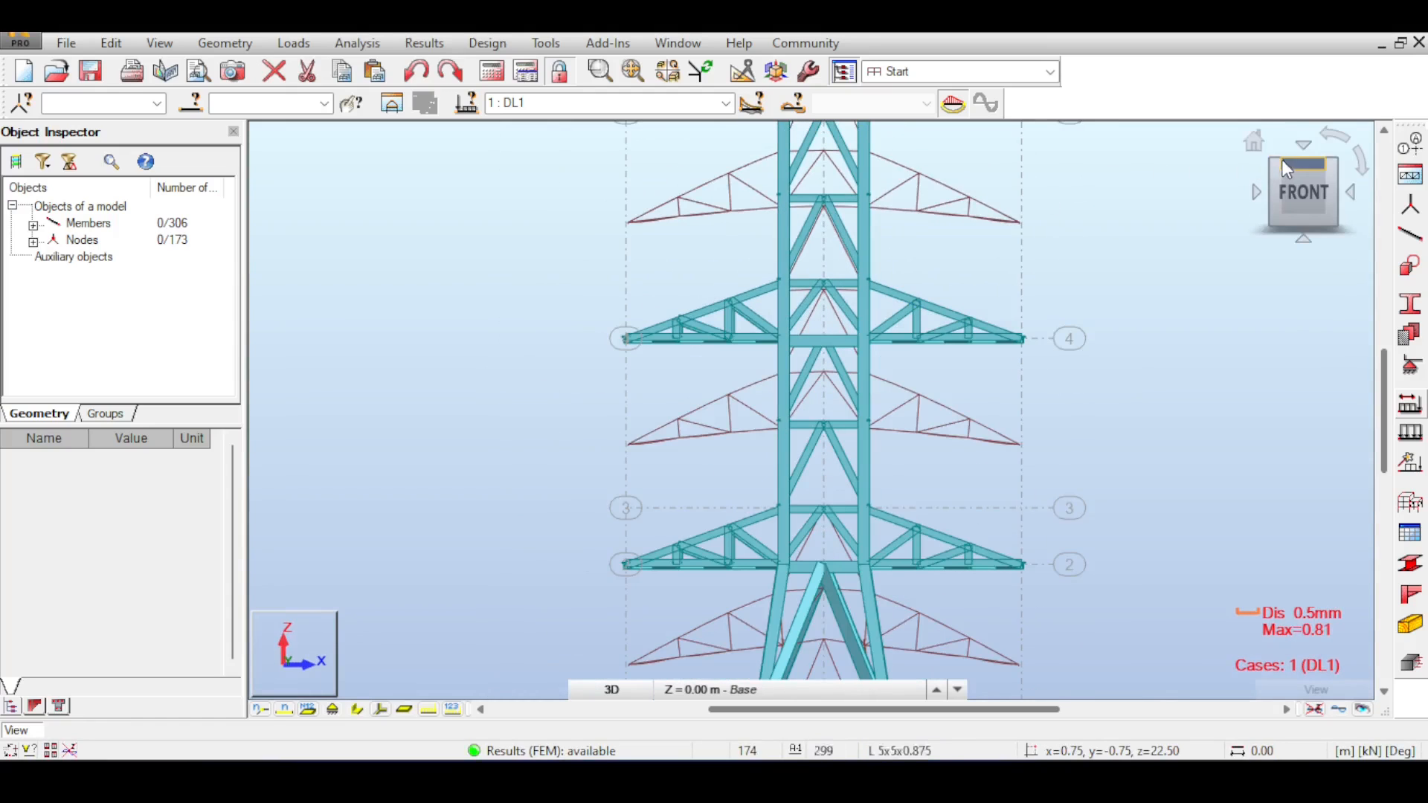
click(1257, 145)
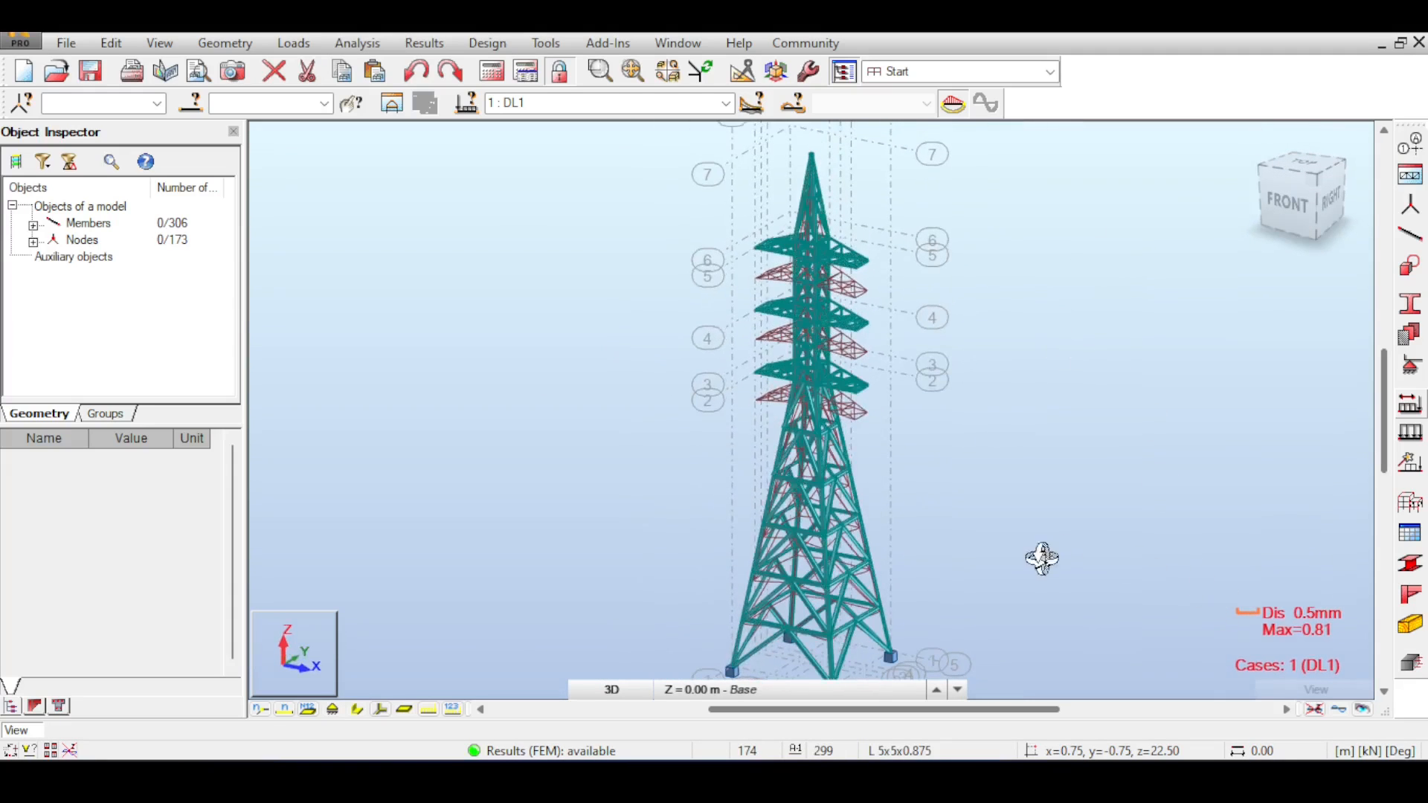
Step: Show the tower in the realistic structure view with materials, shadow and ground, and examine its full height and cross-arms
click(1362, 708)
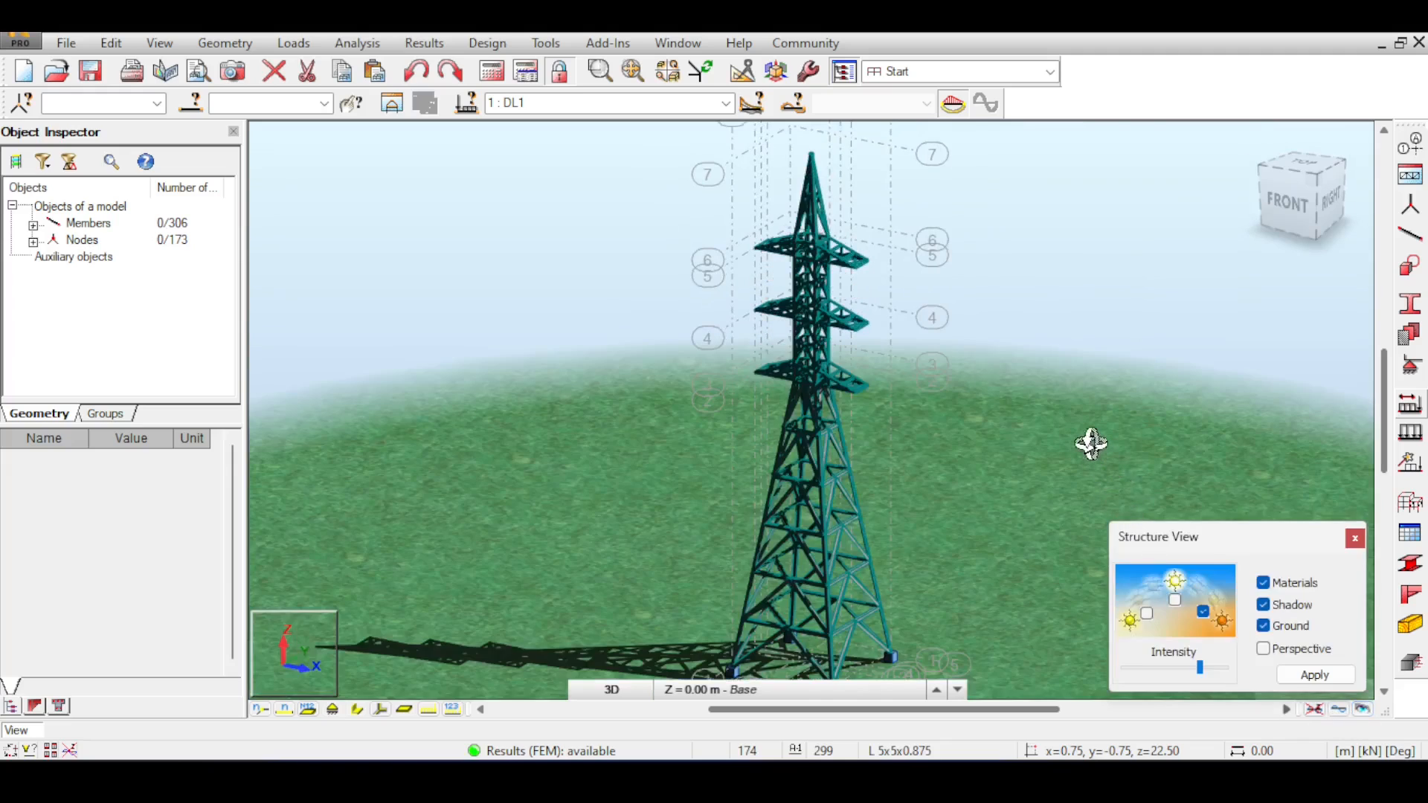
drag(1085, 413, 956, 357)
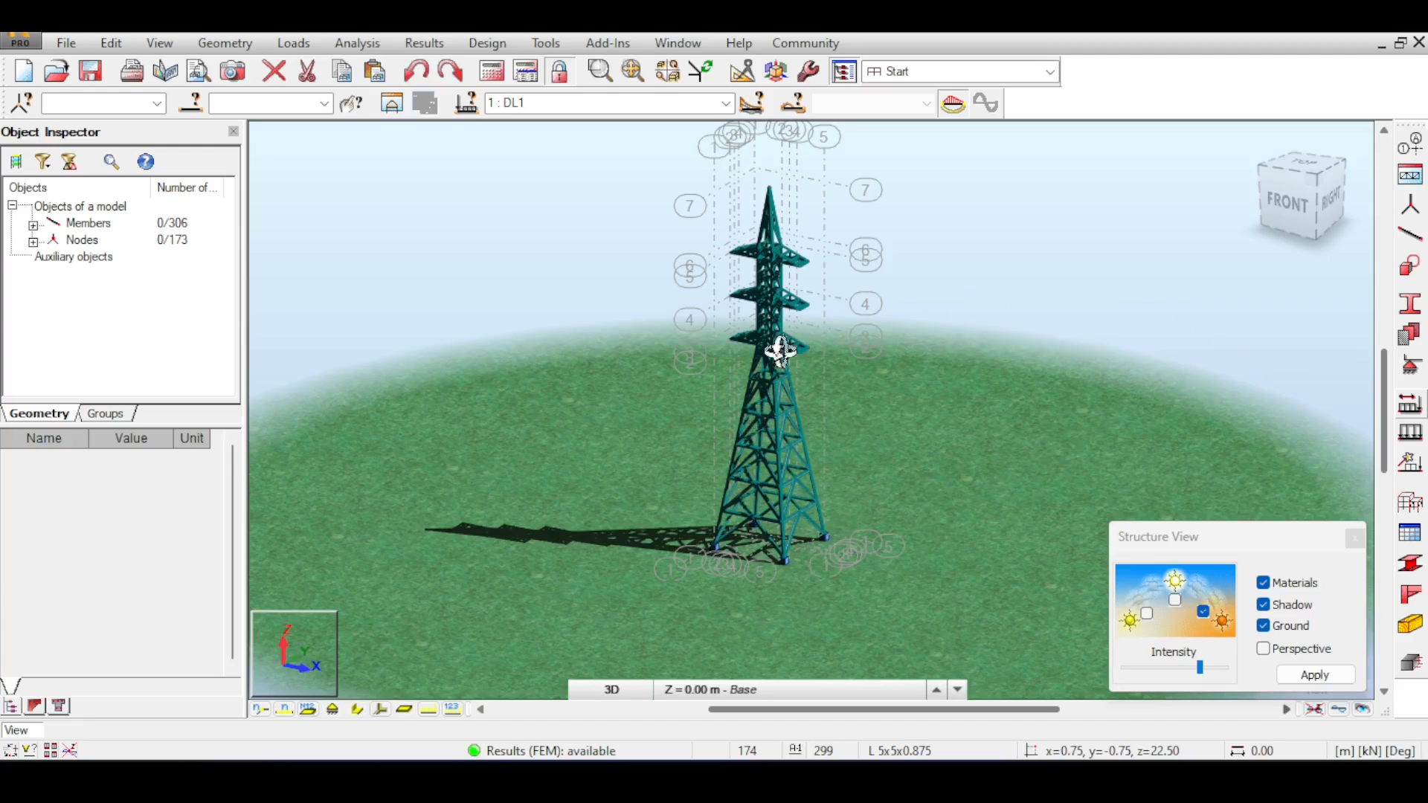
scroll(780, 350, up, 3)
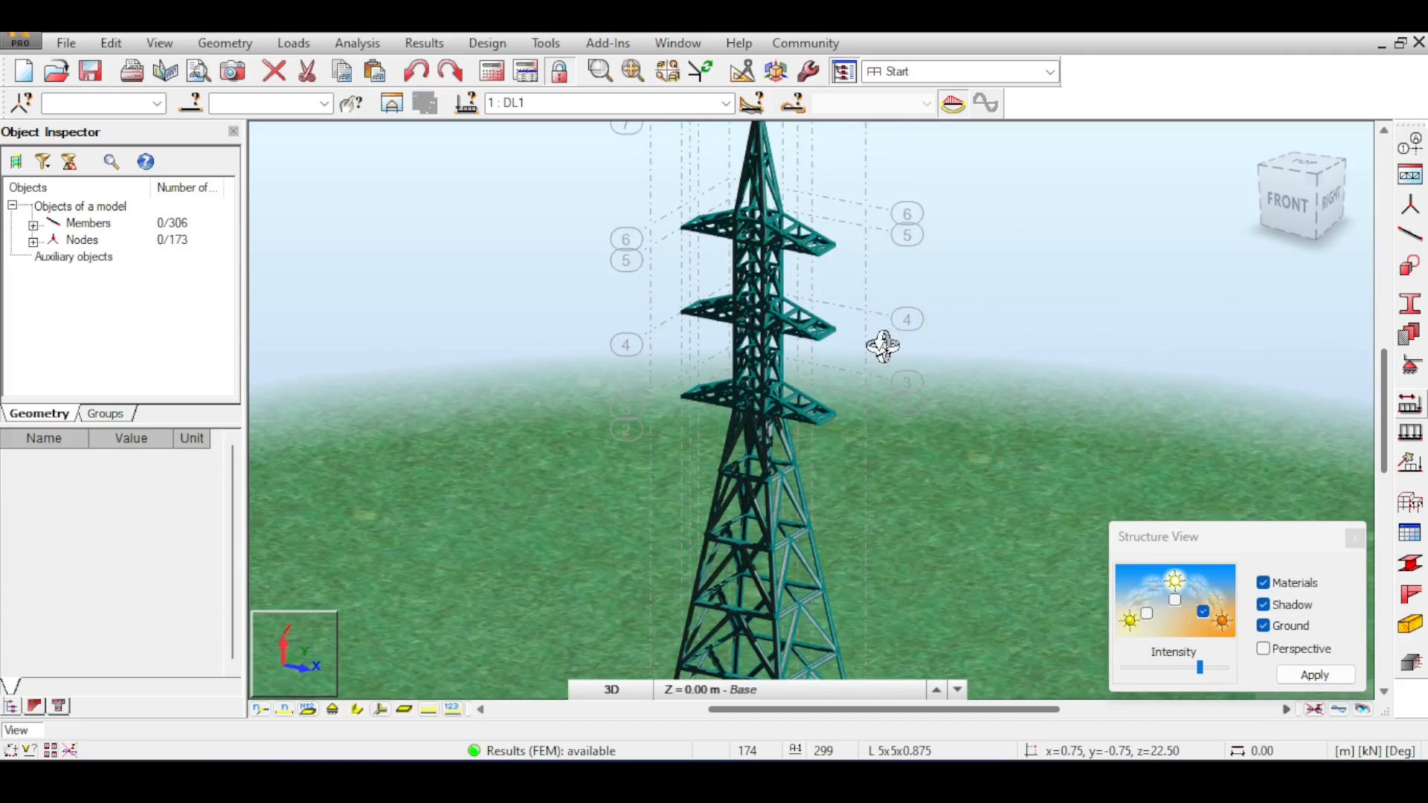
scroll(882, 346, down, 3)
scroll(937, 315, down, 1)
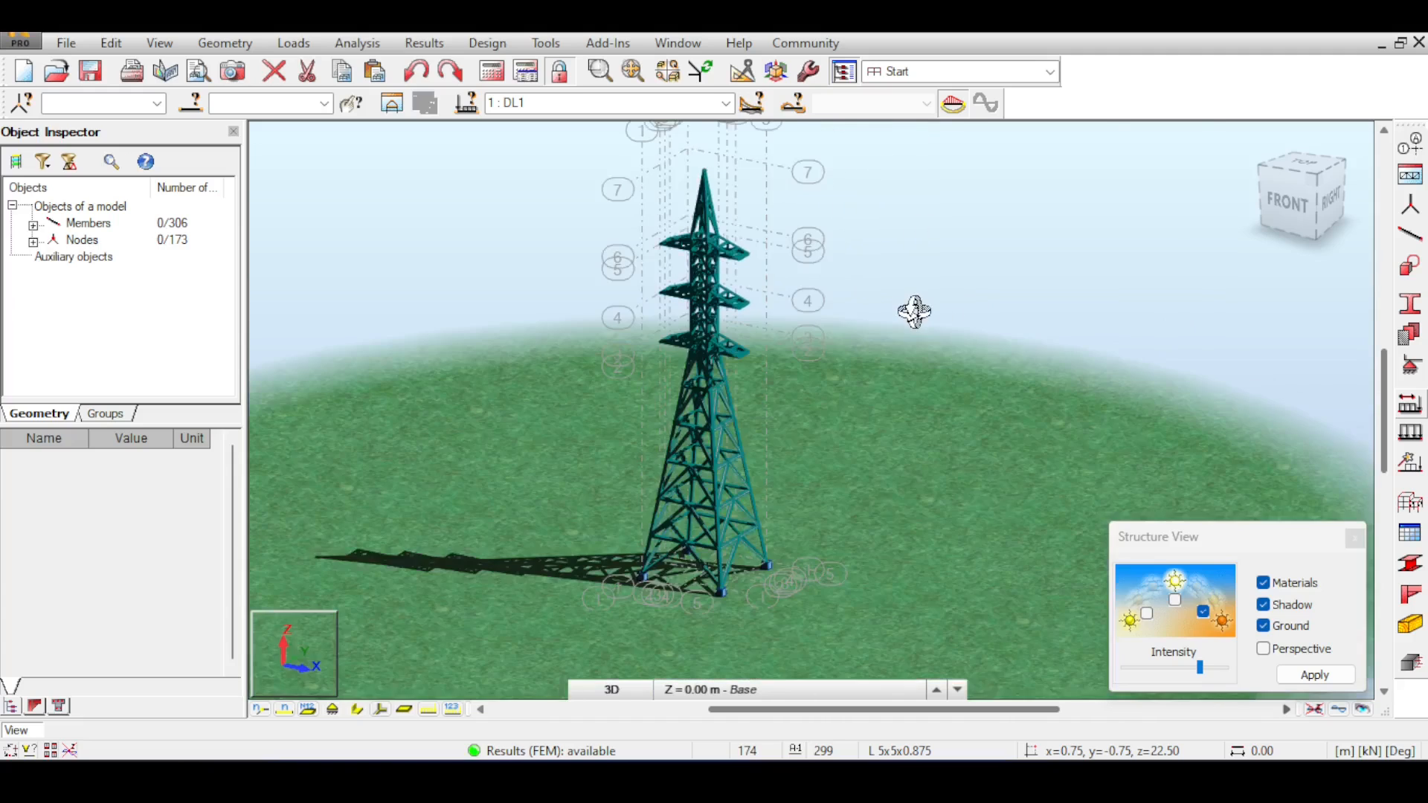
scroll(914, 313, down, 1)
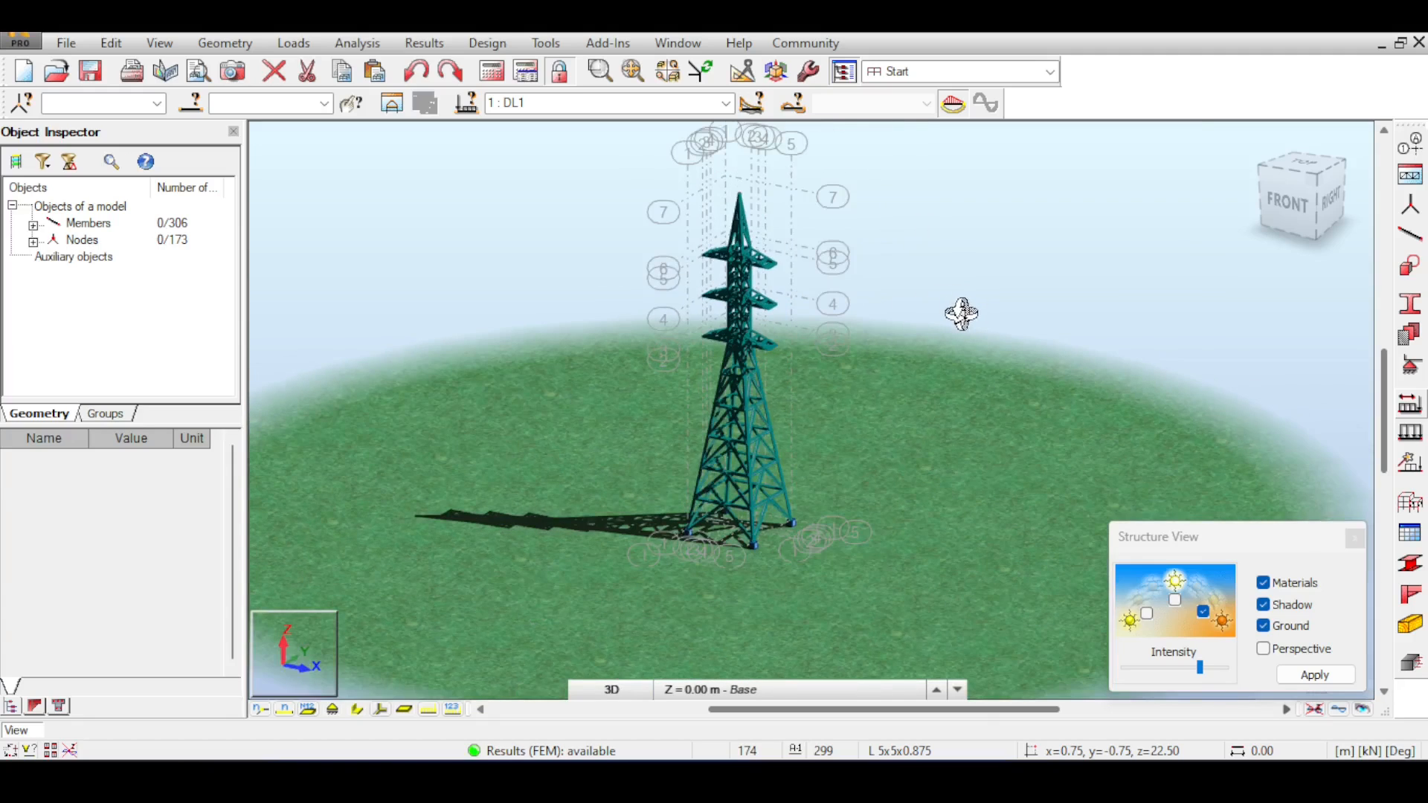